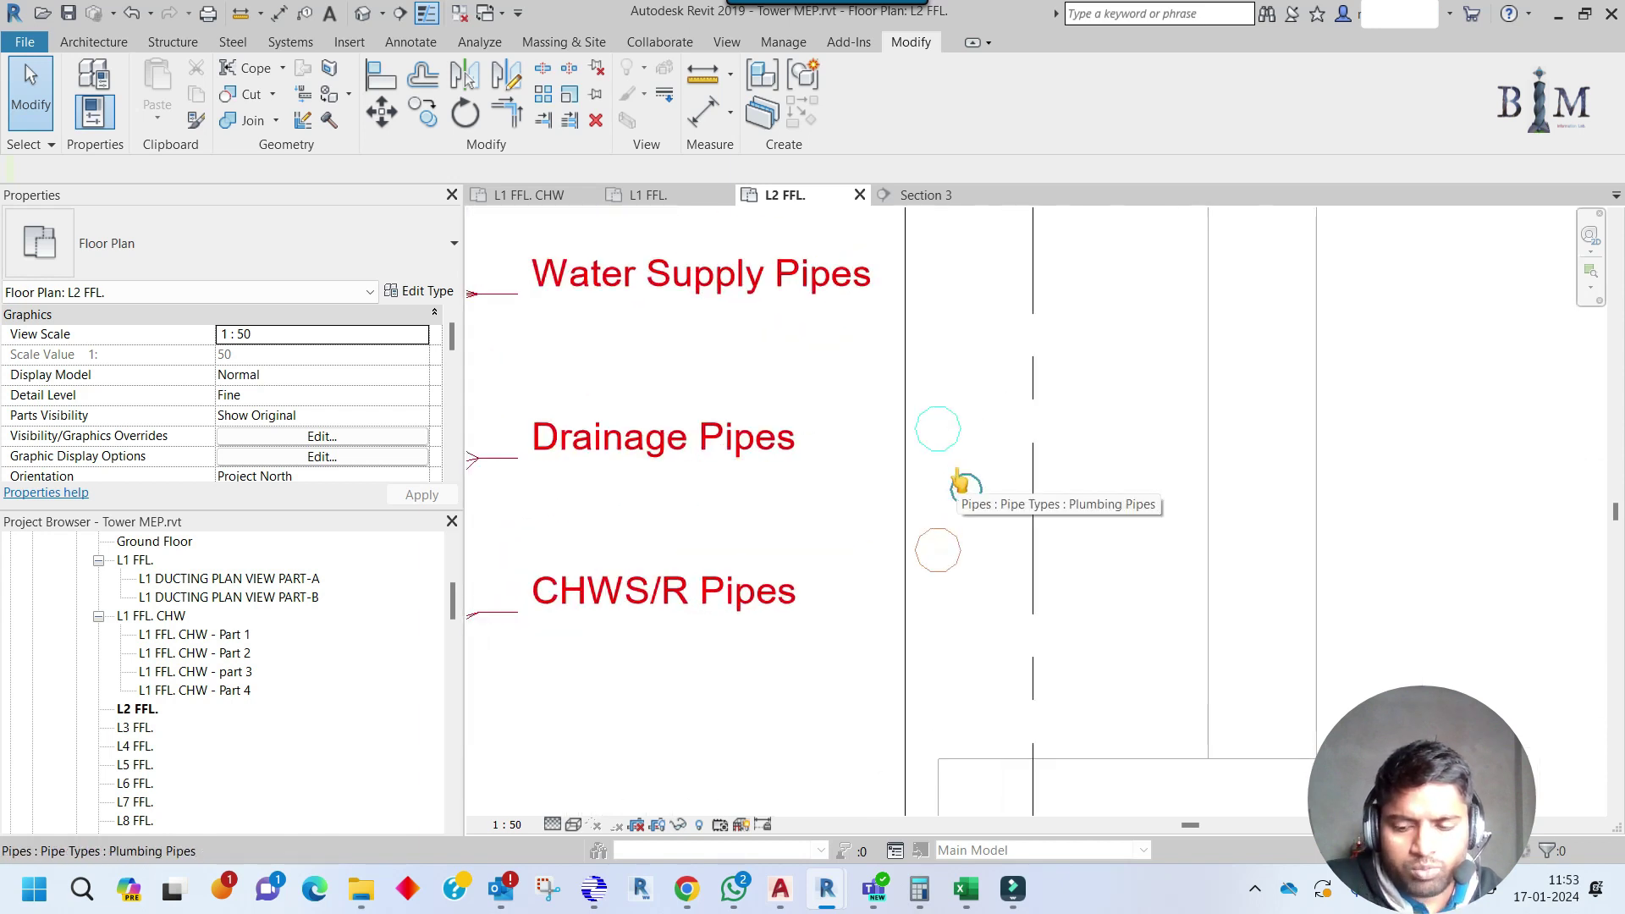
Measure the centre-to-centre spacing between the three offset drainage pipes with the Detail Line command.
key(d)
key(l)
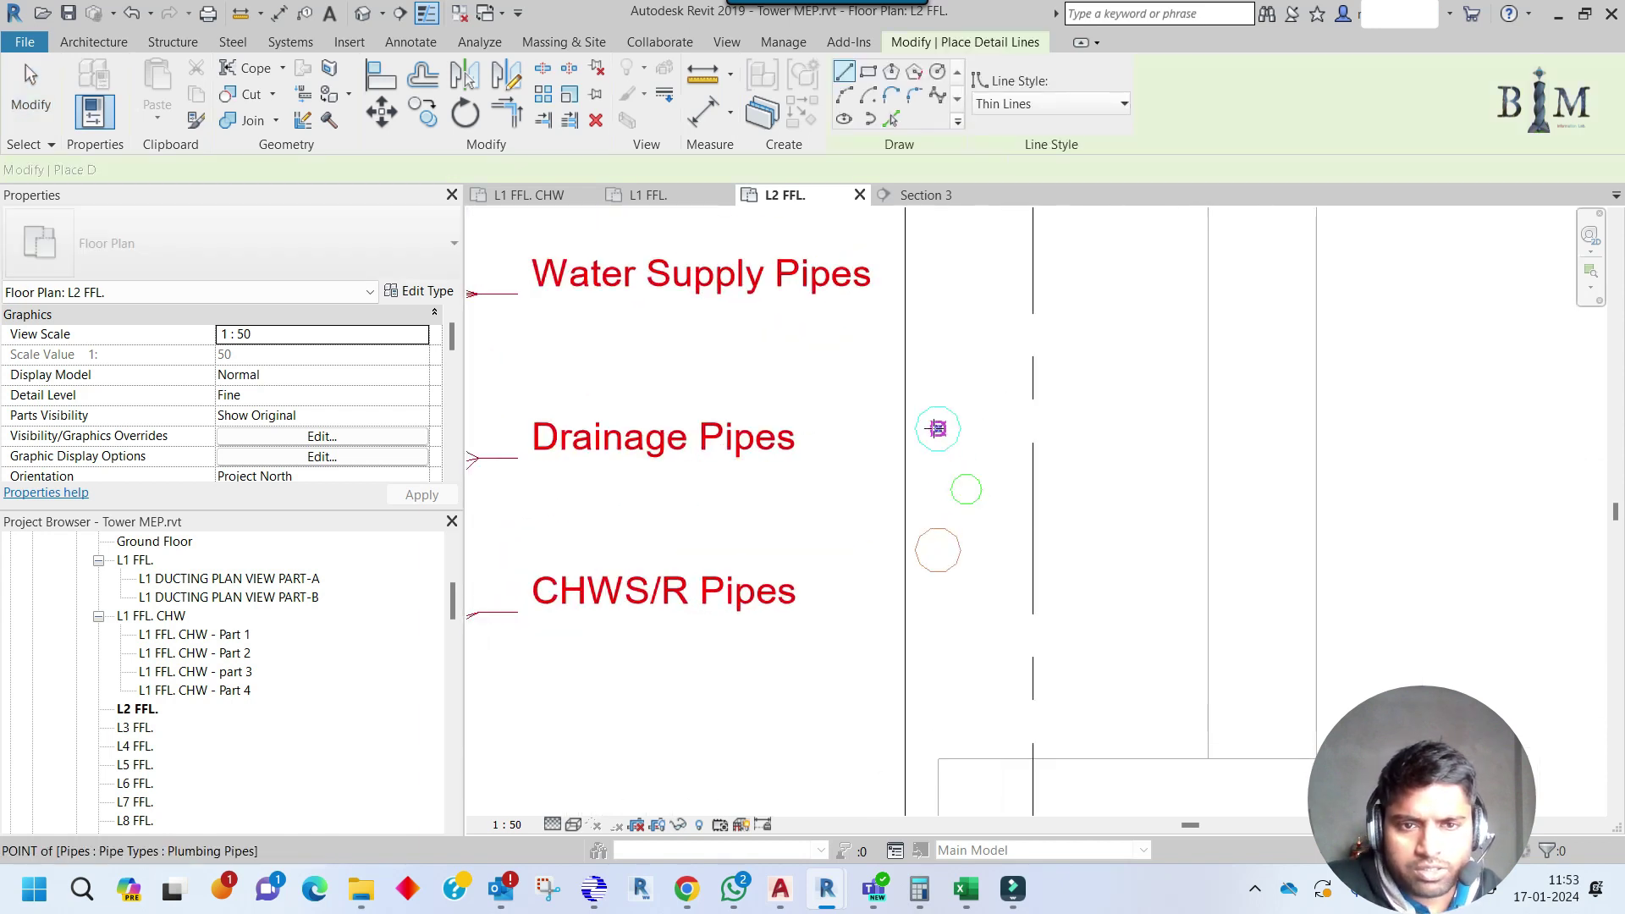
click(938, 429)
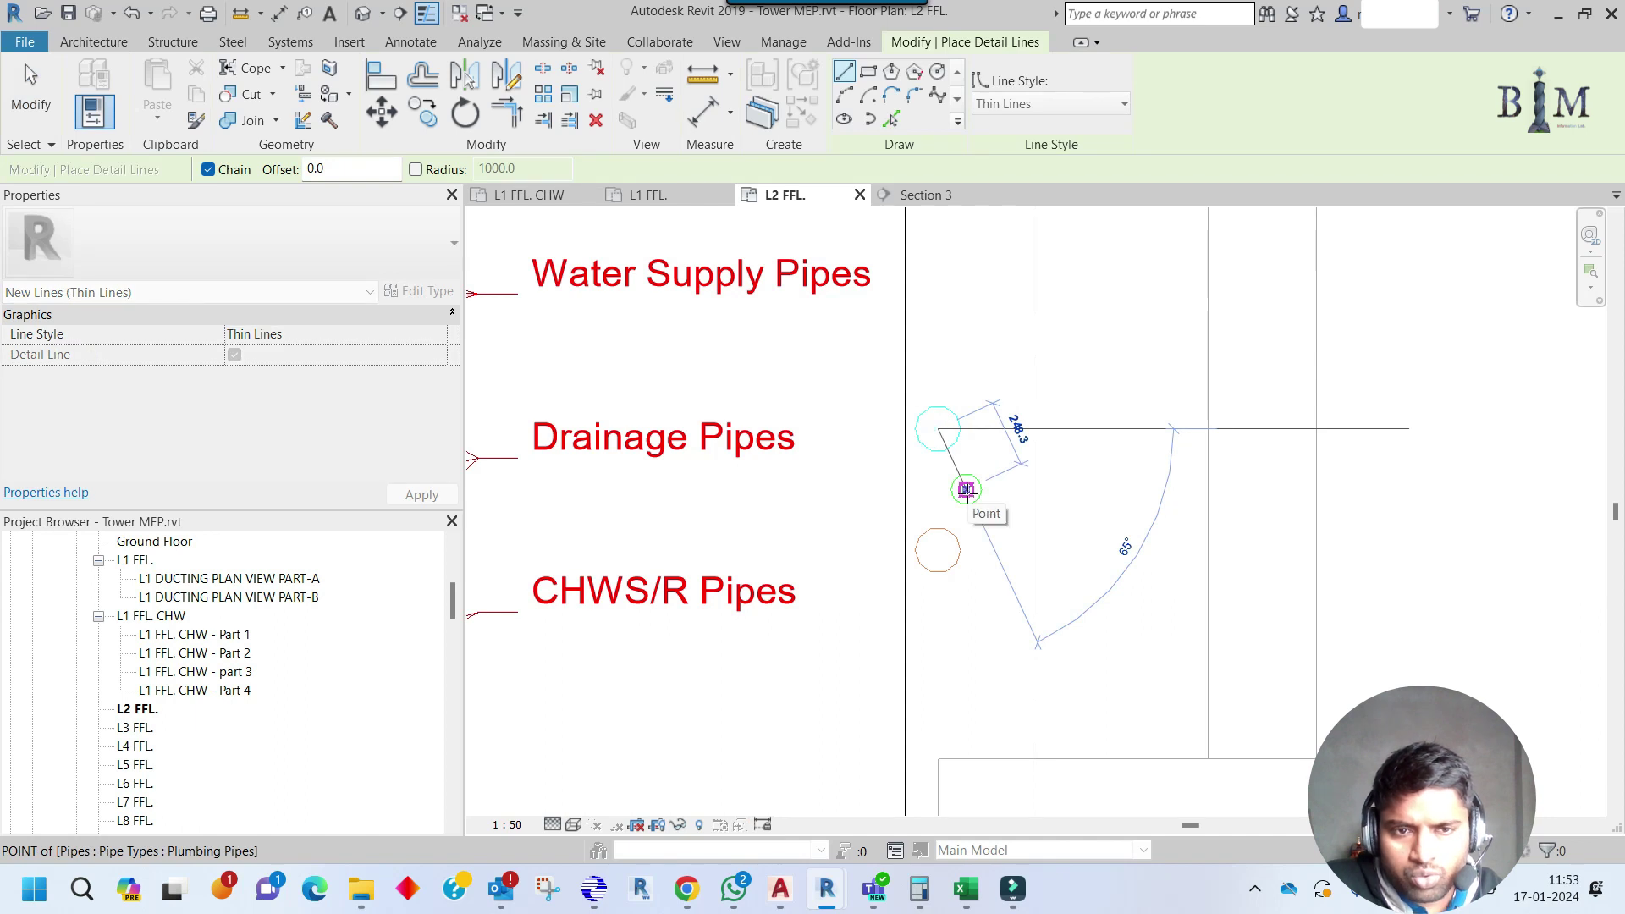
click(966, 489)
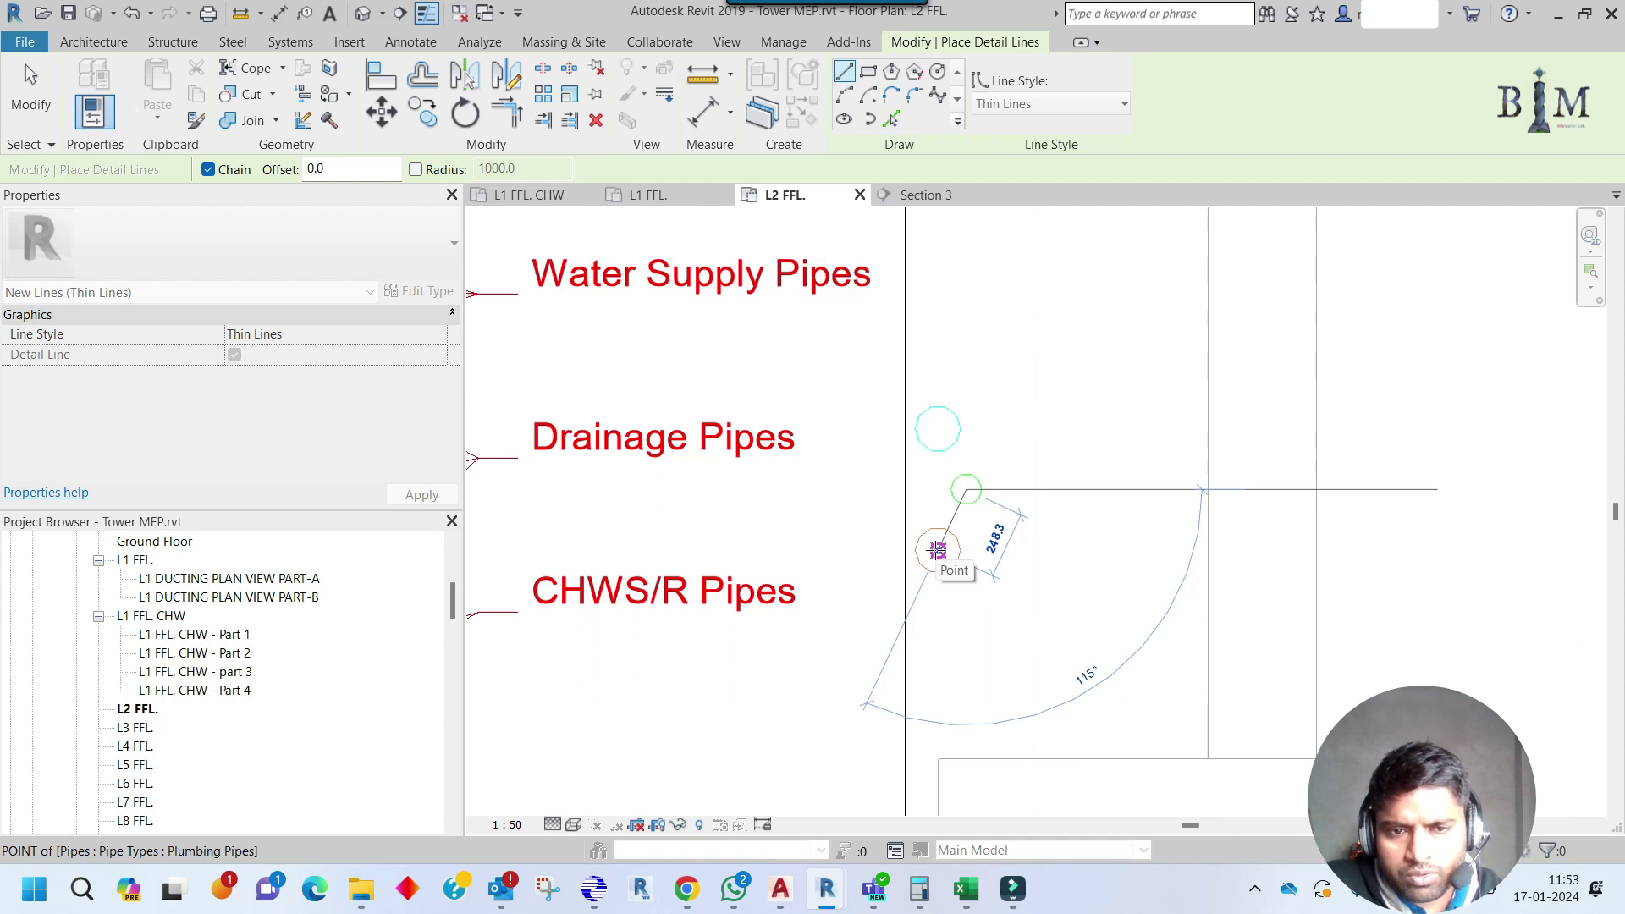
key(Escape)
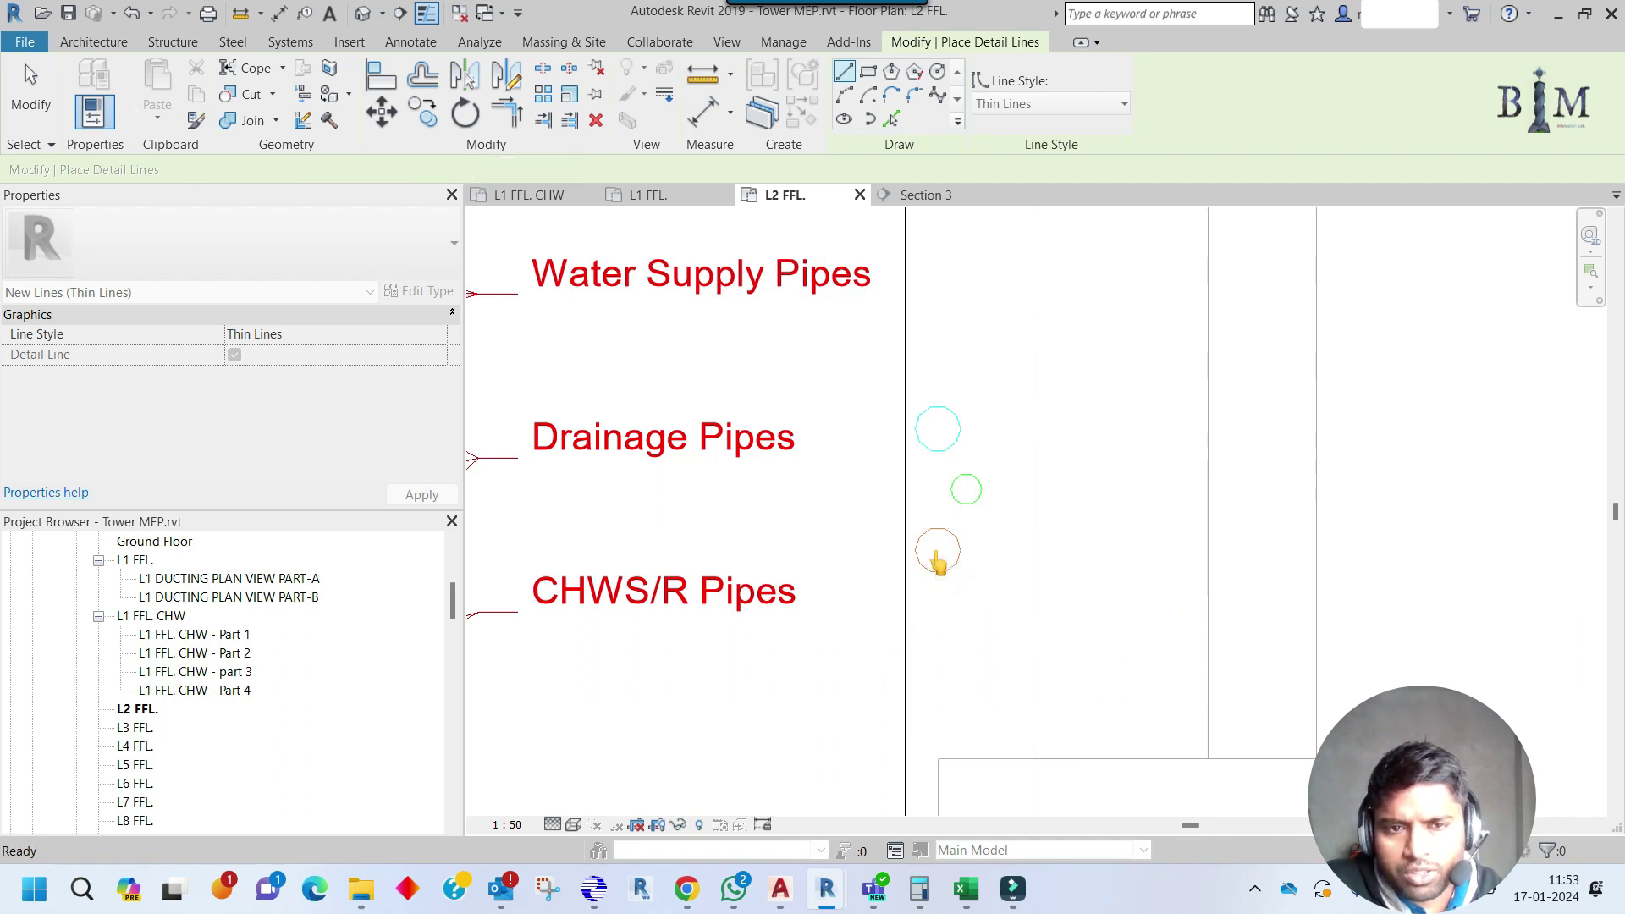
Draw a rectangular detail-line outline around the three drainage pipes in the L2 FFL. plan.
scroll(937, 552, down, 3)
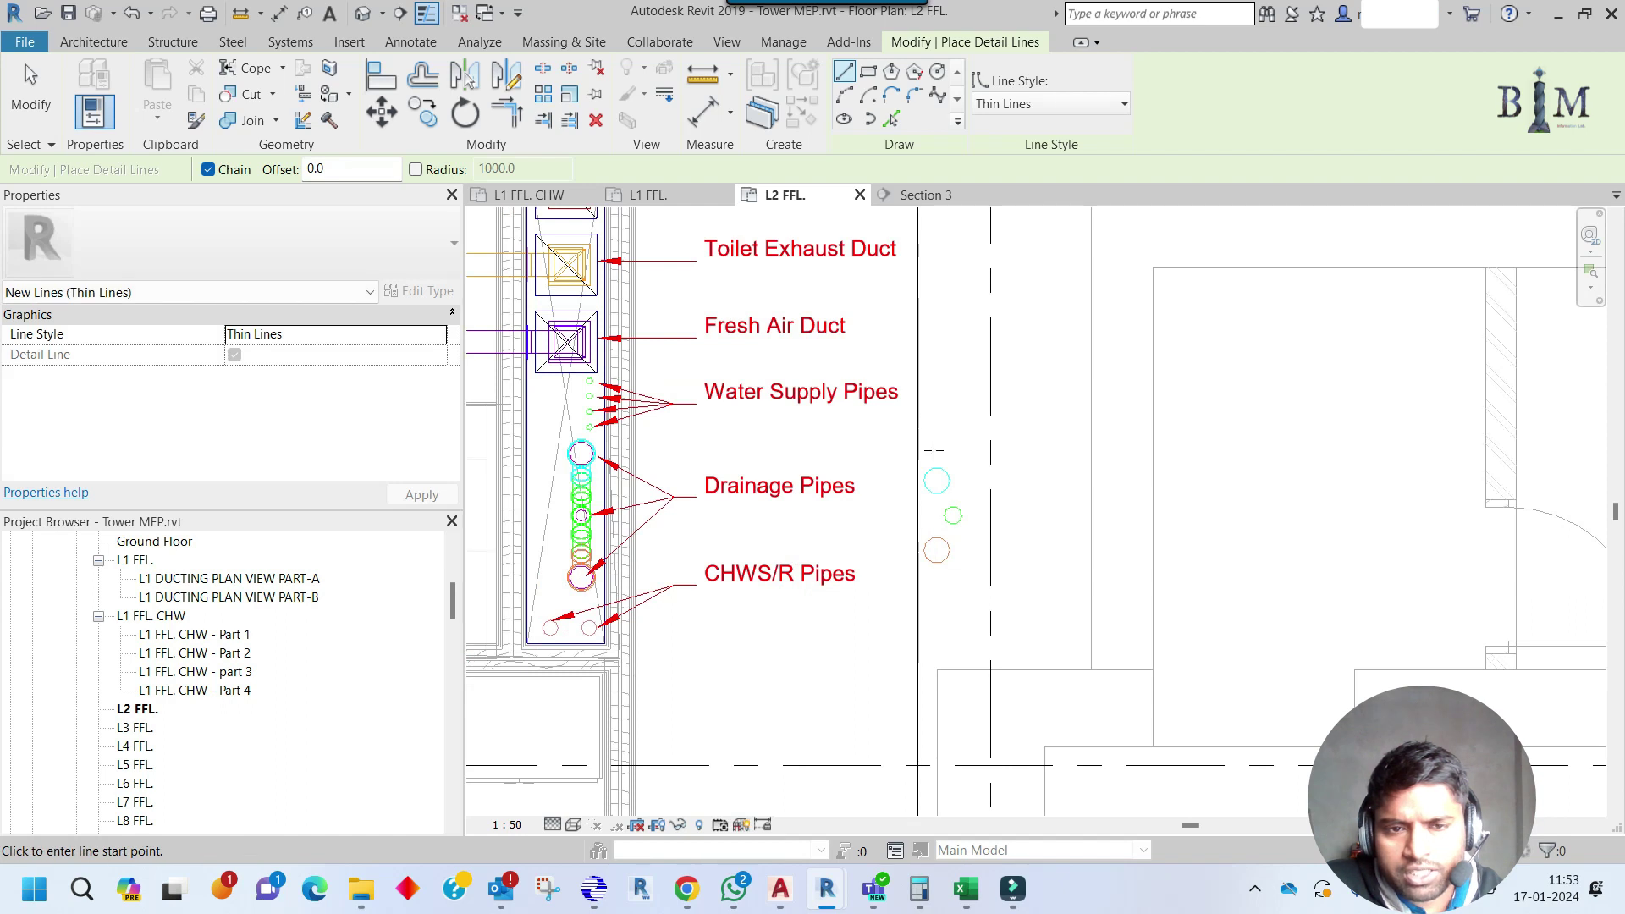
scroll(920, 522, up, 2)
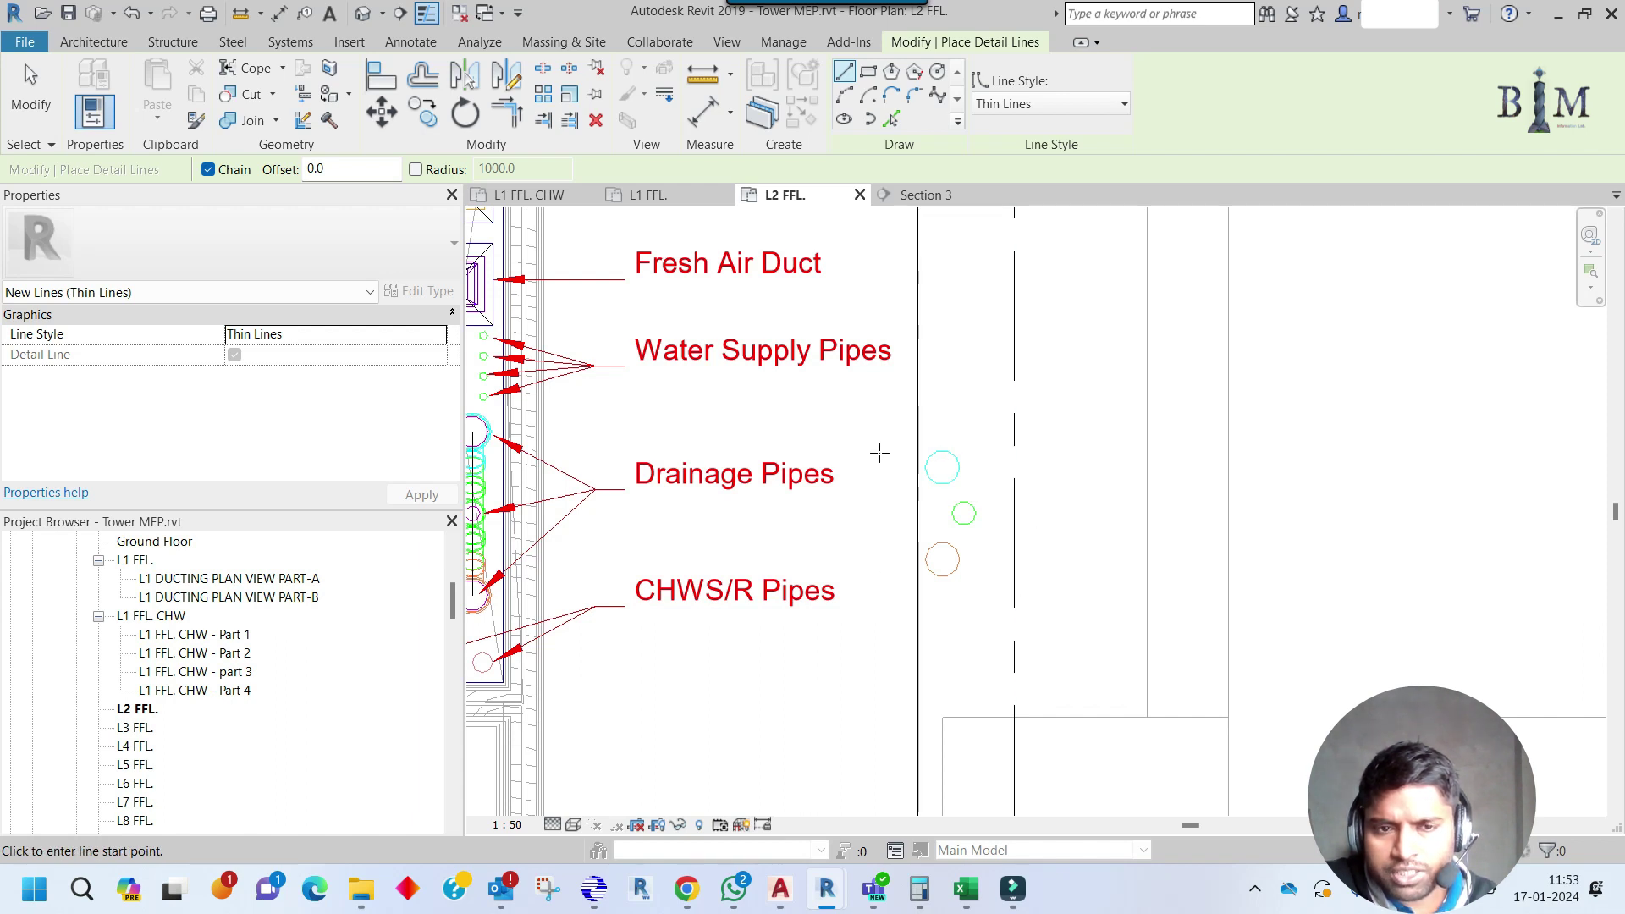
middle_drag(954, 469, 936, 574)
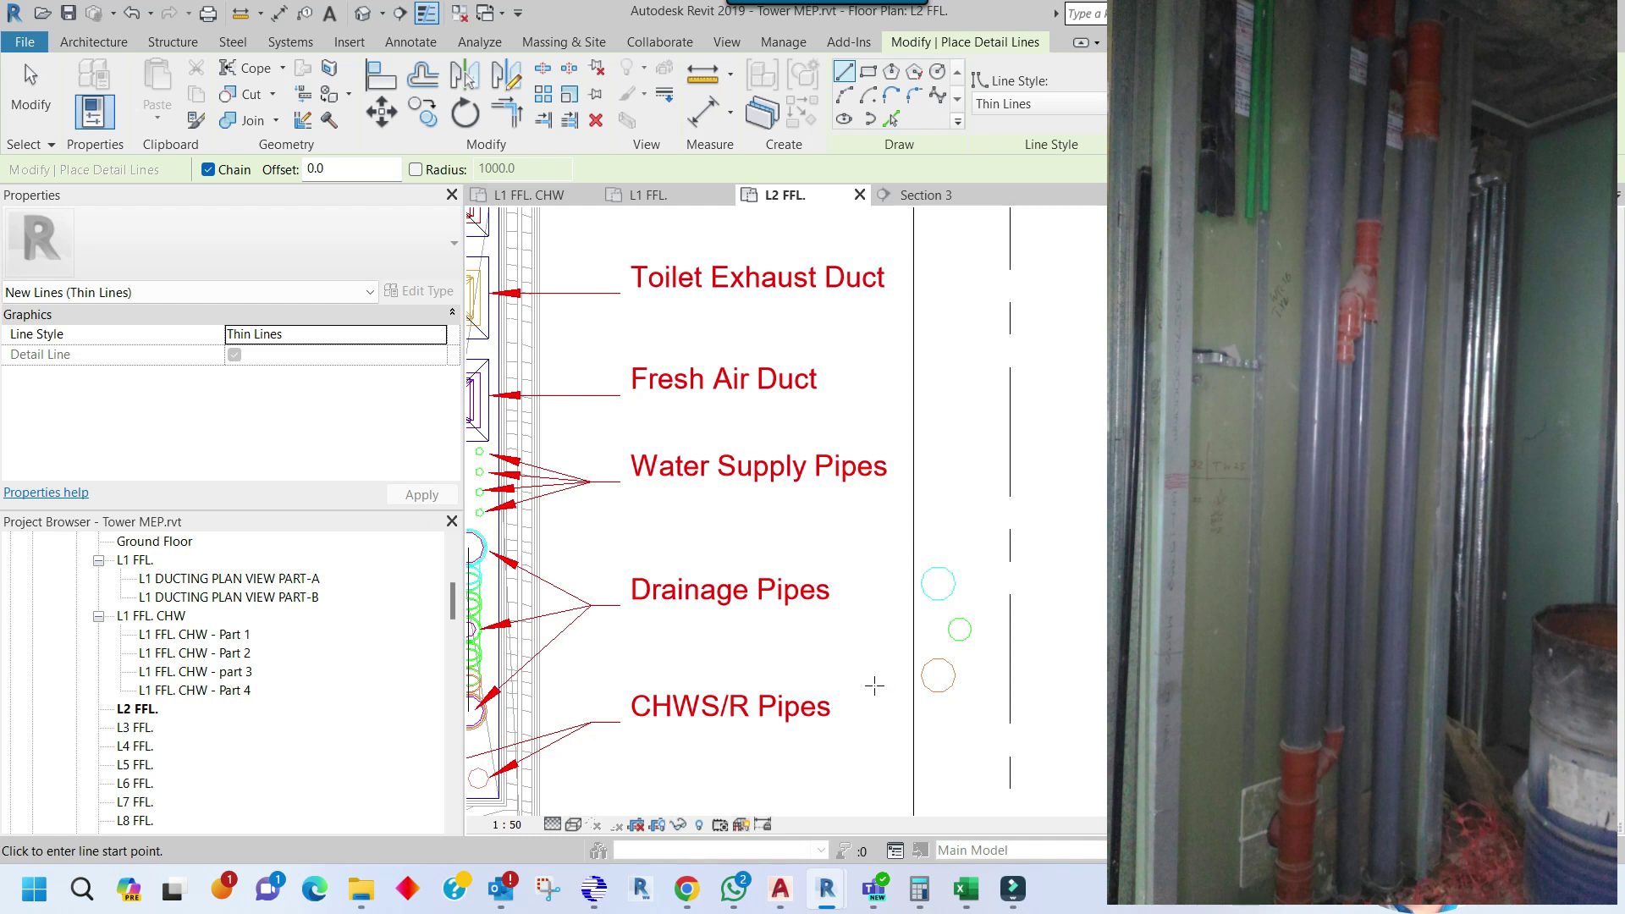
click(867, 73)
click(896, 549)
click(997, 713)
key(Escape)
key(Escape)
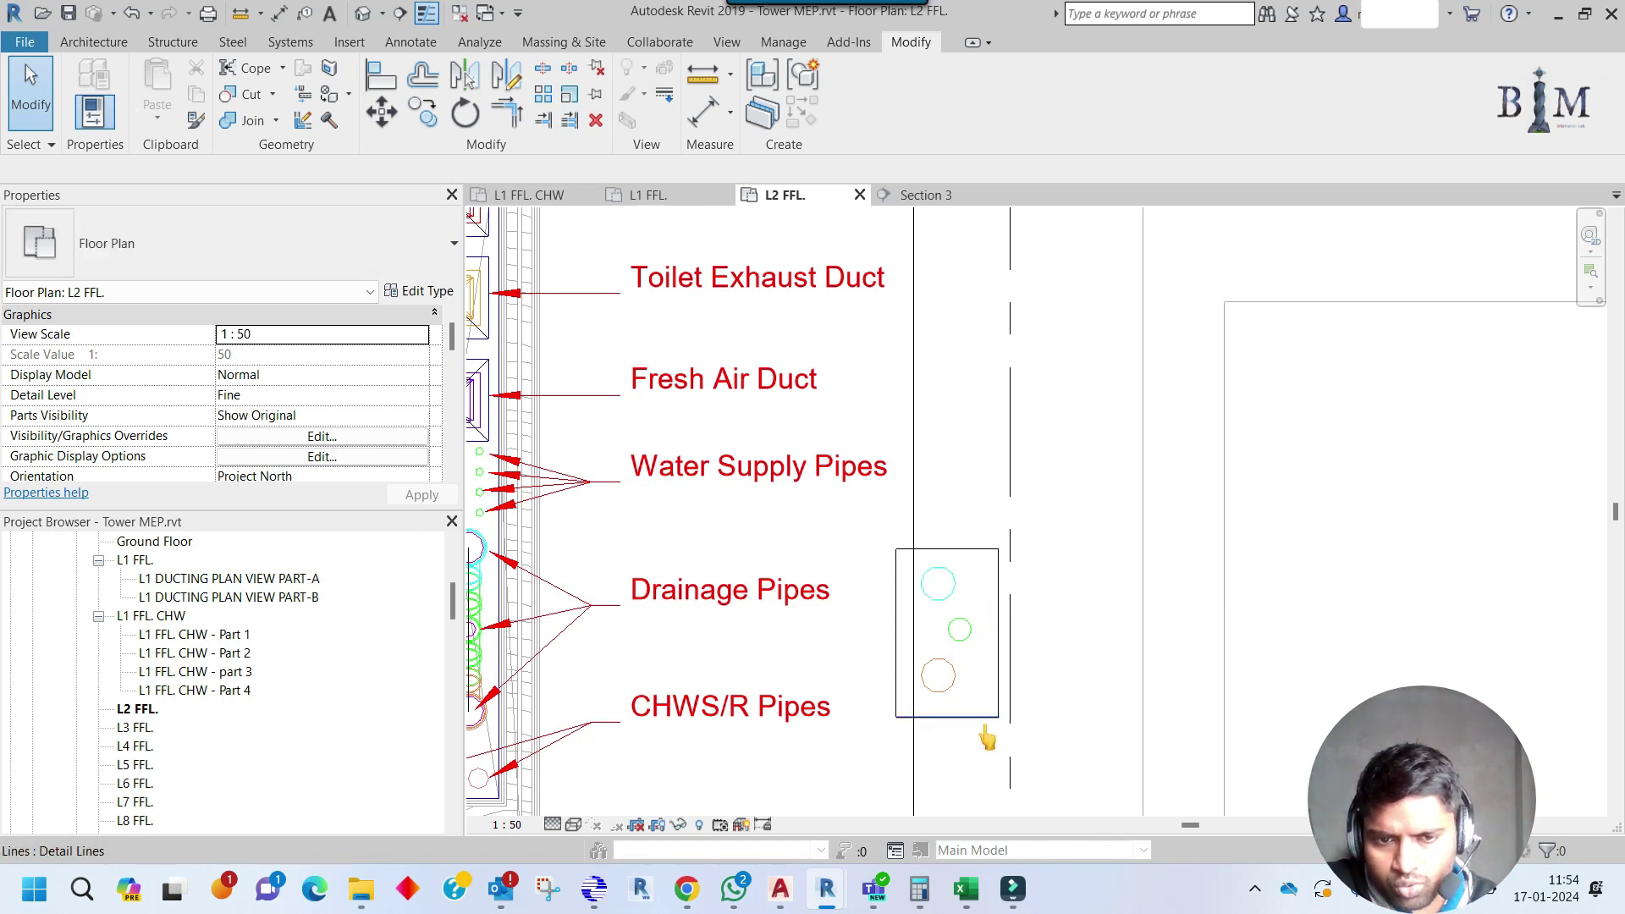
Open the Section 3 view from its section line through the three pipes.
mouse_move(984, 738)
middle_down()
mouse_move(1072, 744)
mouse_move(1083, 691)
middle_up()
scroll(1092, 563, up, 2)
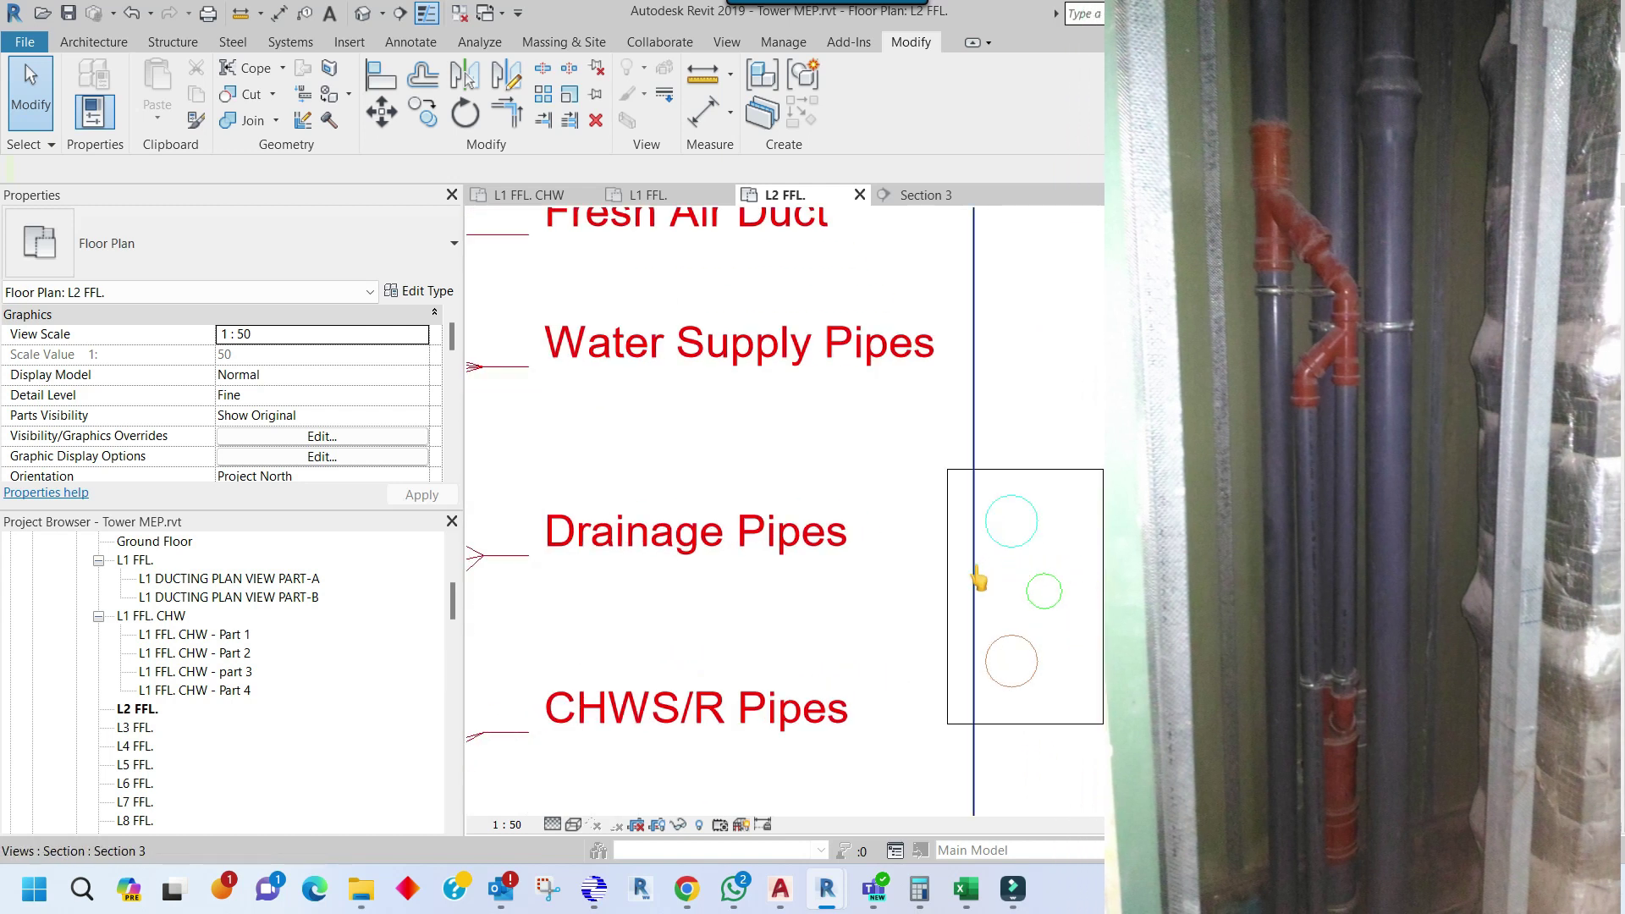
click(975, 576)
double_click(976, 576)
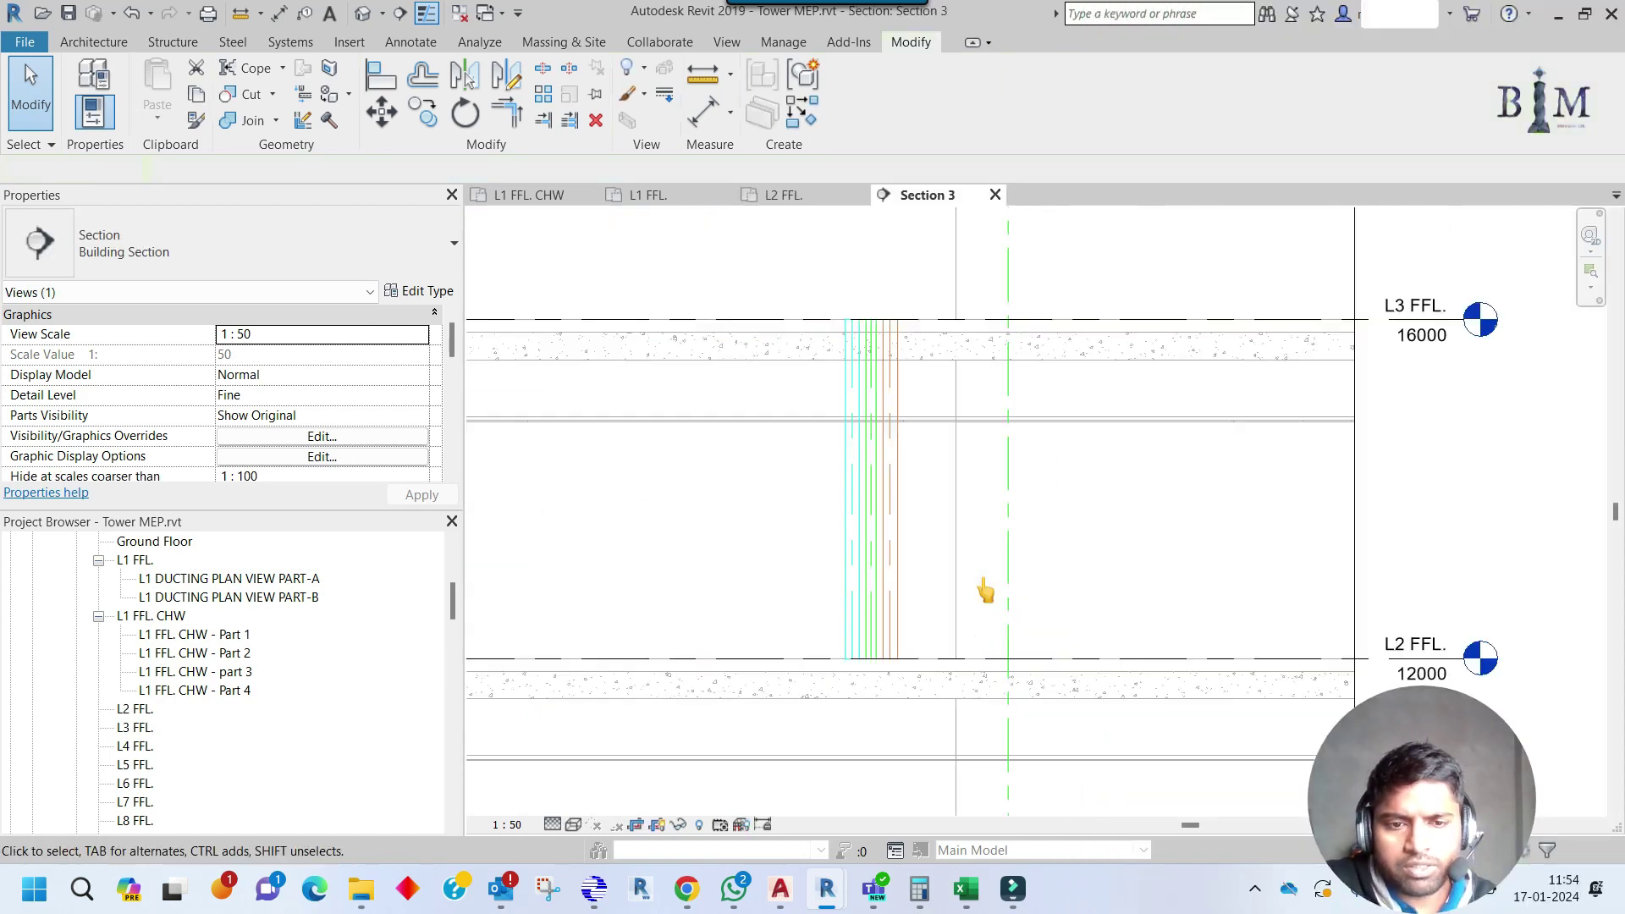
Place M_Wye 45 Deg Reducing - PVC - Sch 40 - DWV fittings at the lower ends of the three vertical pipes.
scroll(889, 469, up, 2)
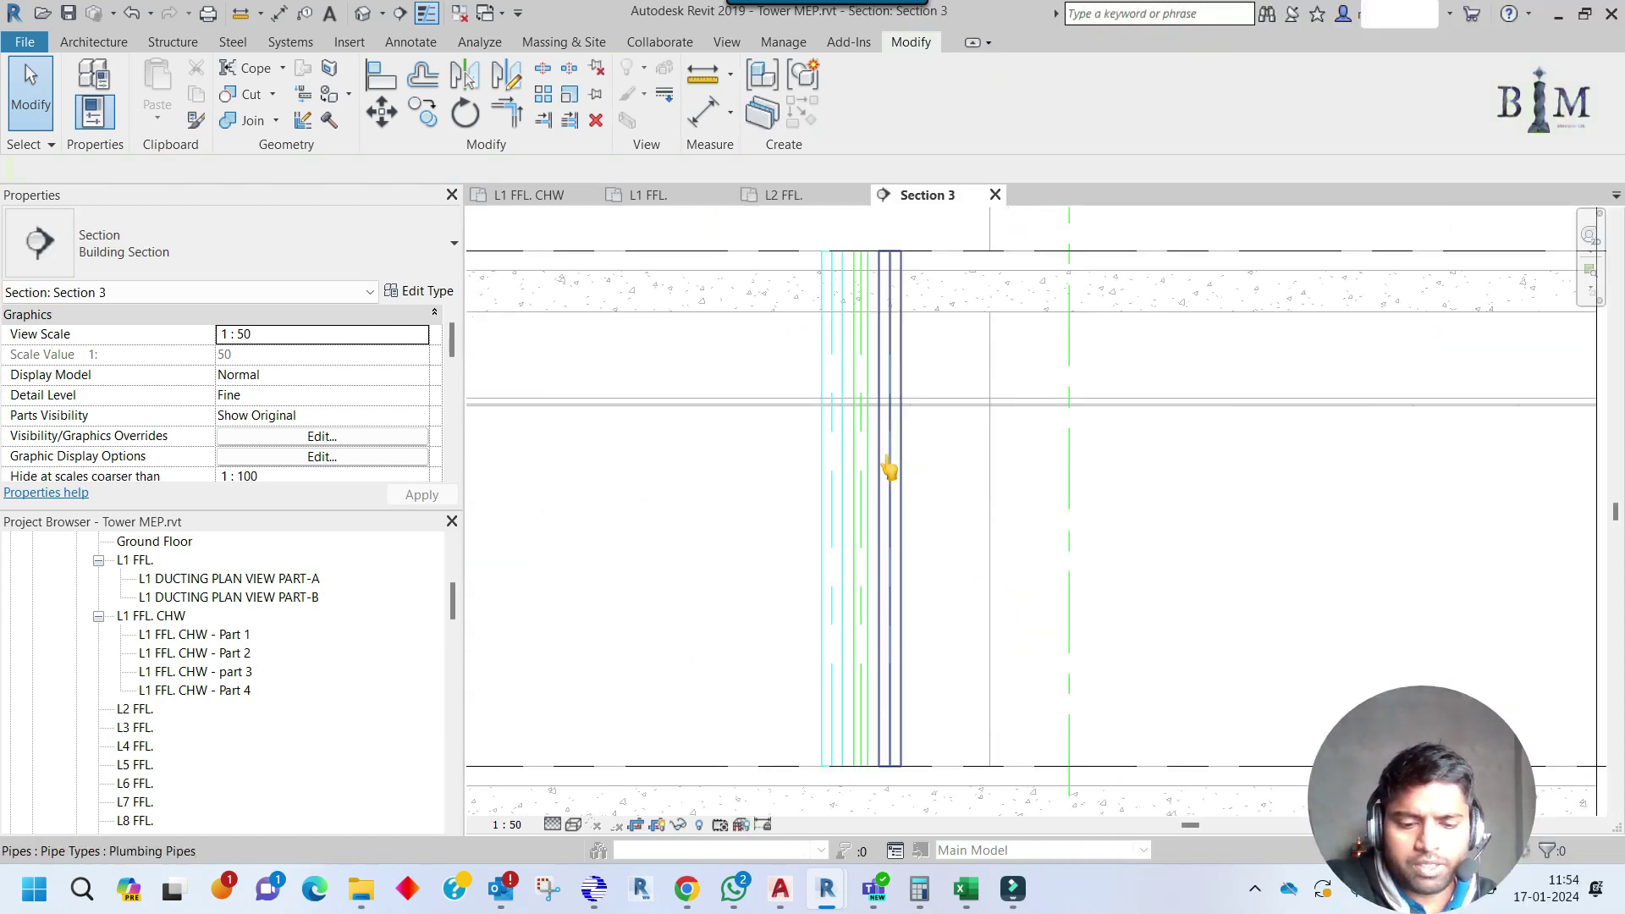
key(f)
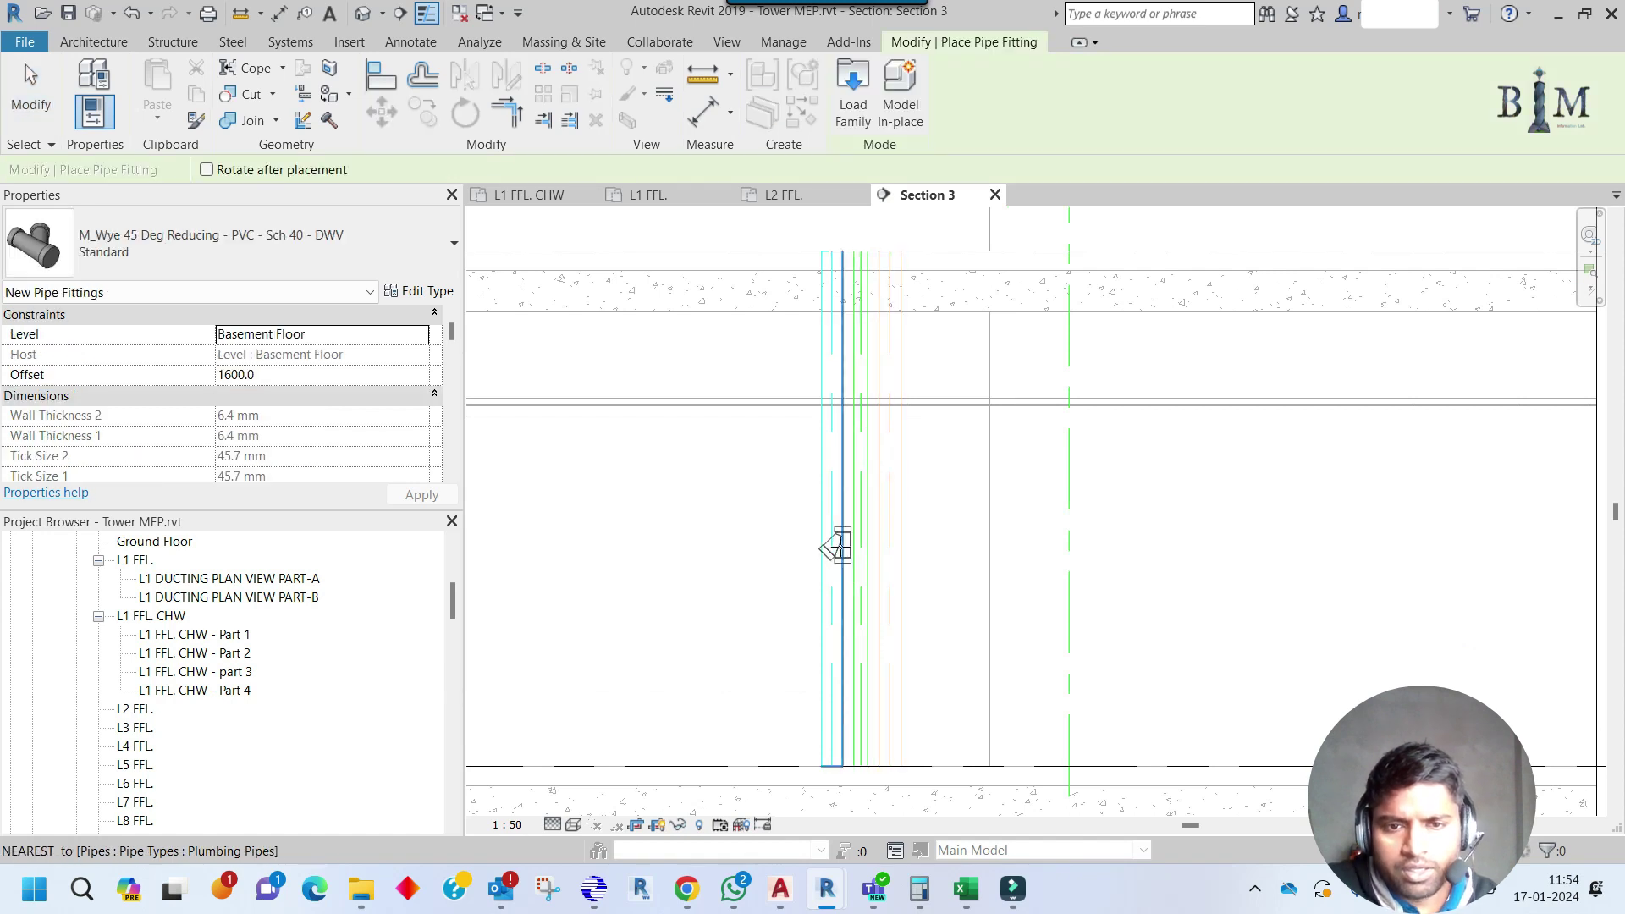
click(856, 546)
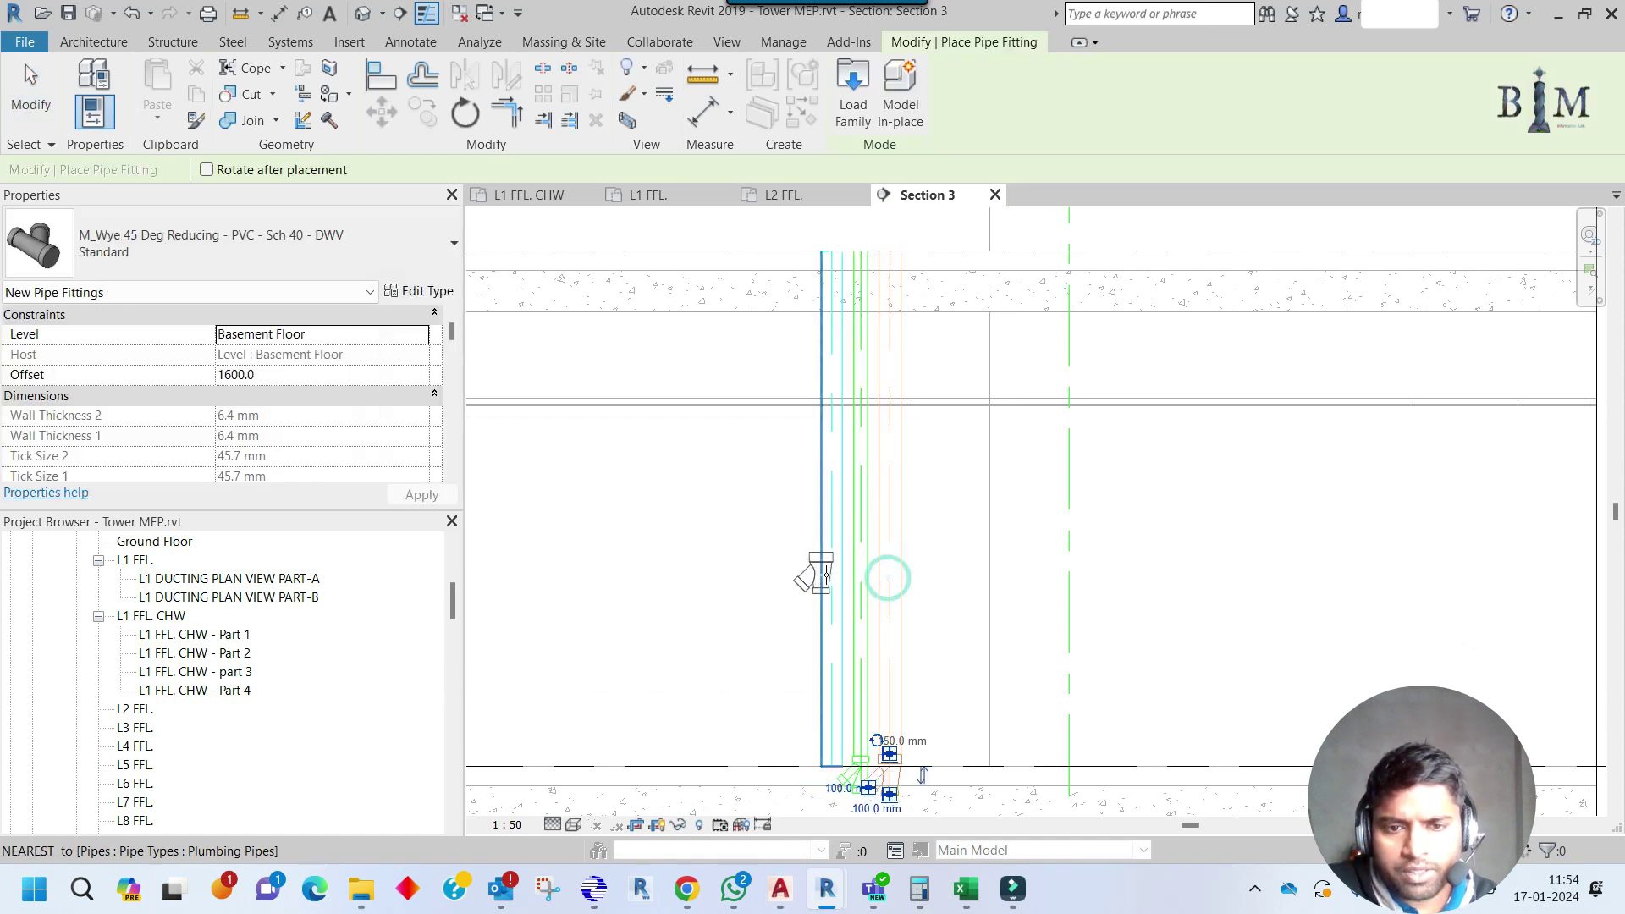
key(Escape)
Set the lower outlets of the two outer wyes to 150 mm and raise both fittings to a 1000 mm offset.
middle_drag(829, 798, 798, 592)
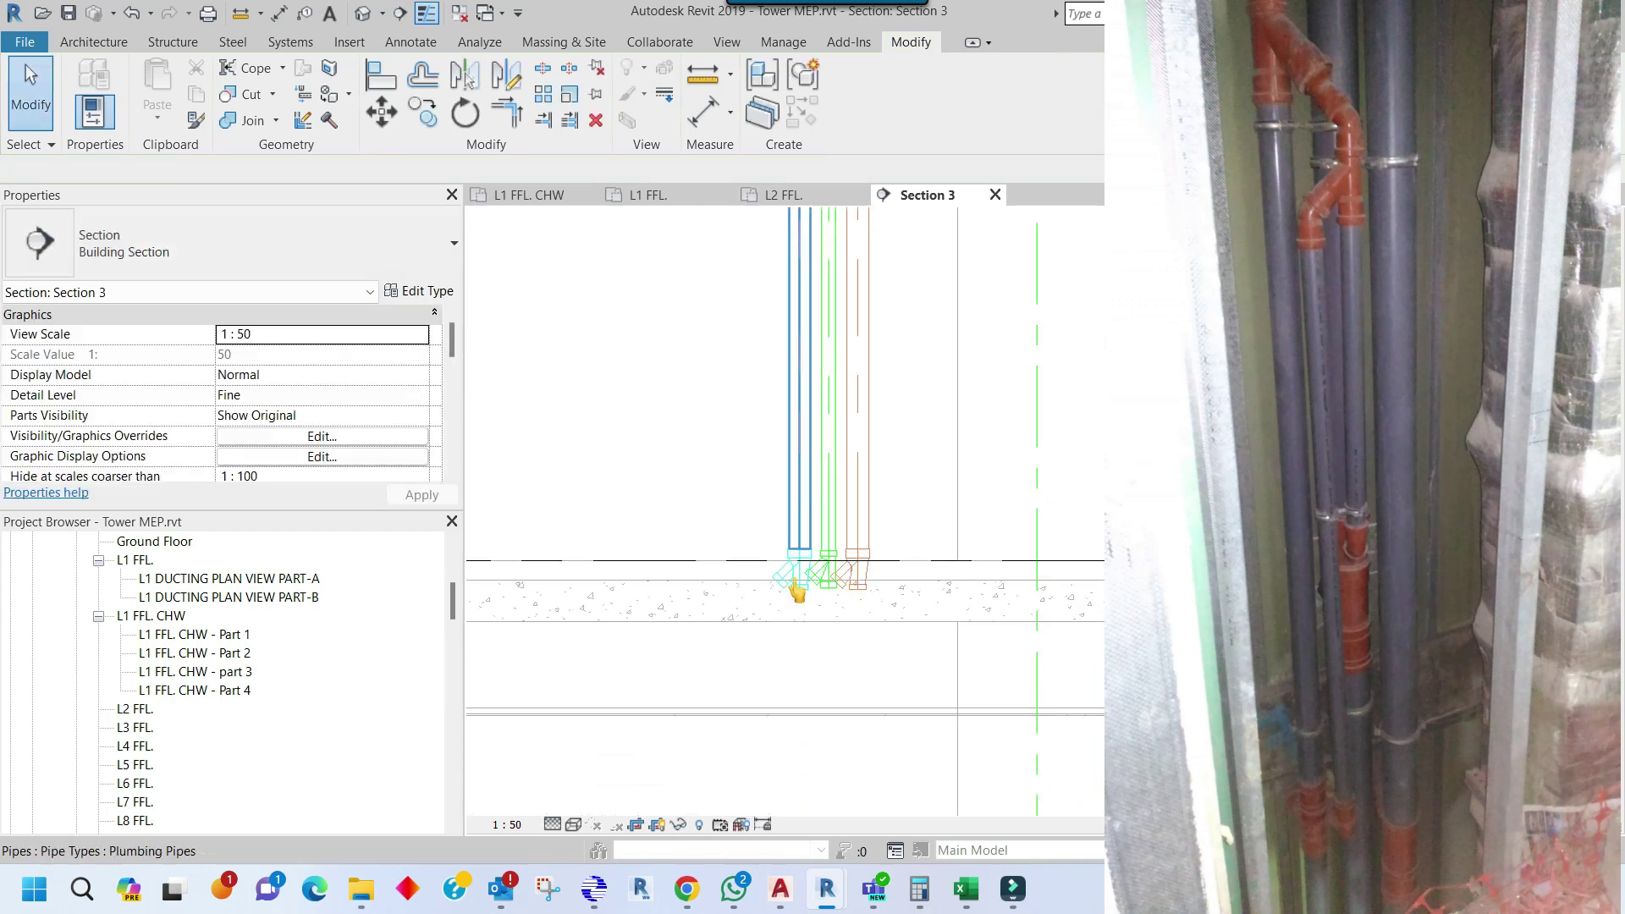
scroll(798, 592, up, 2)
click(806, 603)
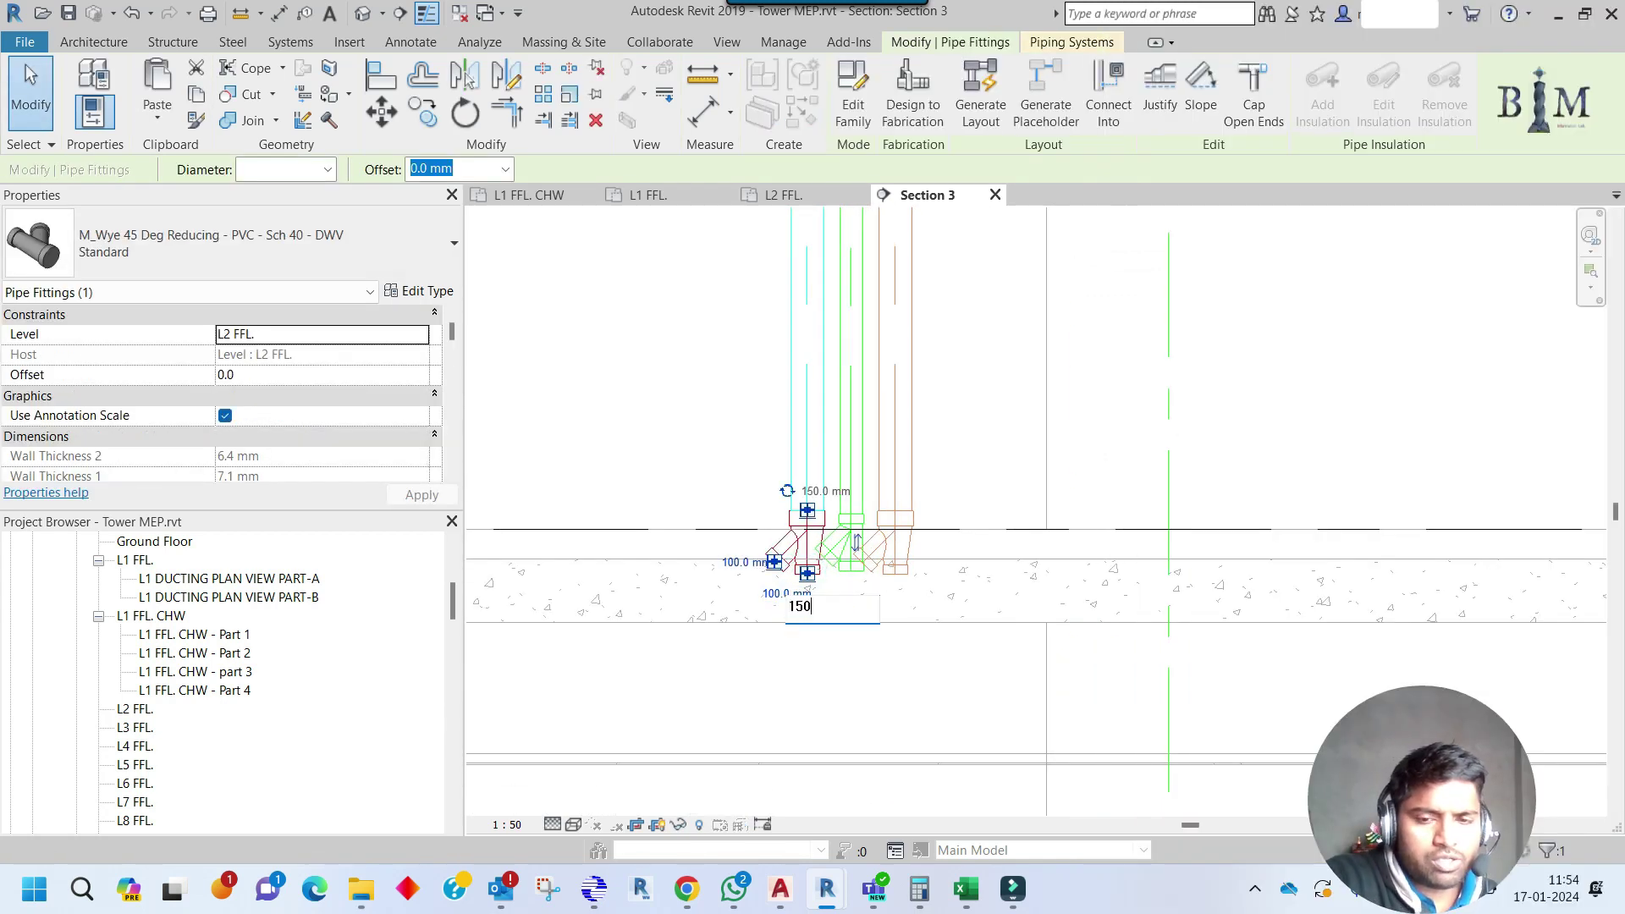
key(Return)
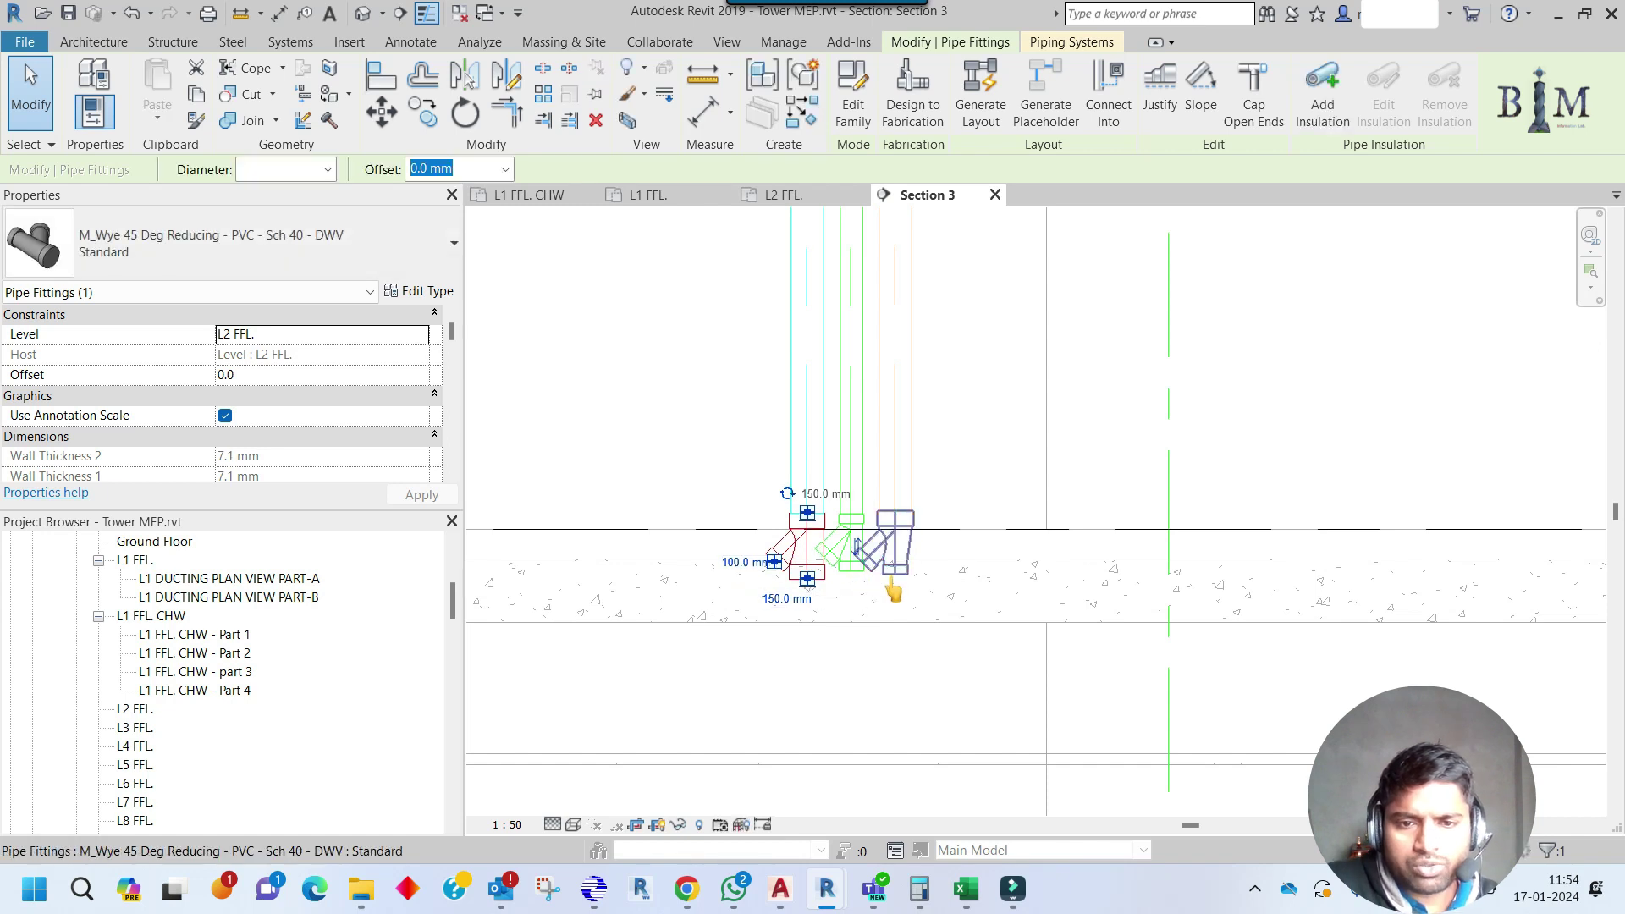
click(893, 584)
click(875, 595)
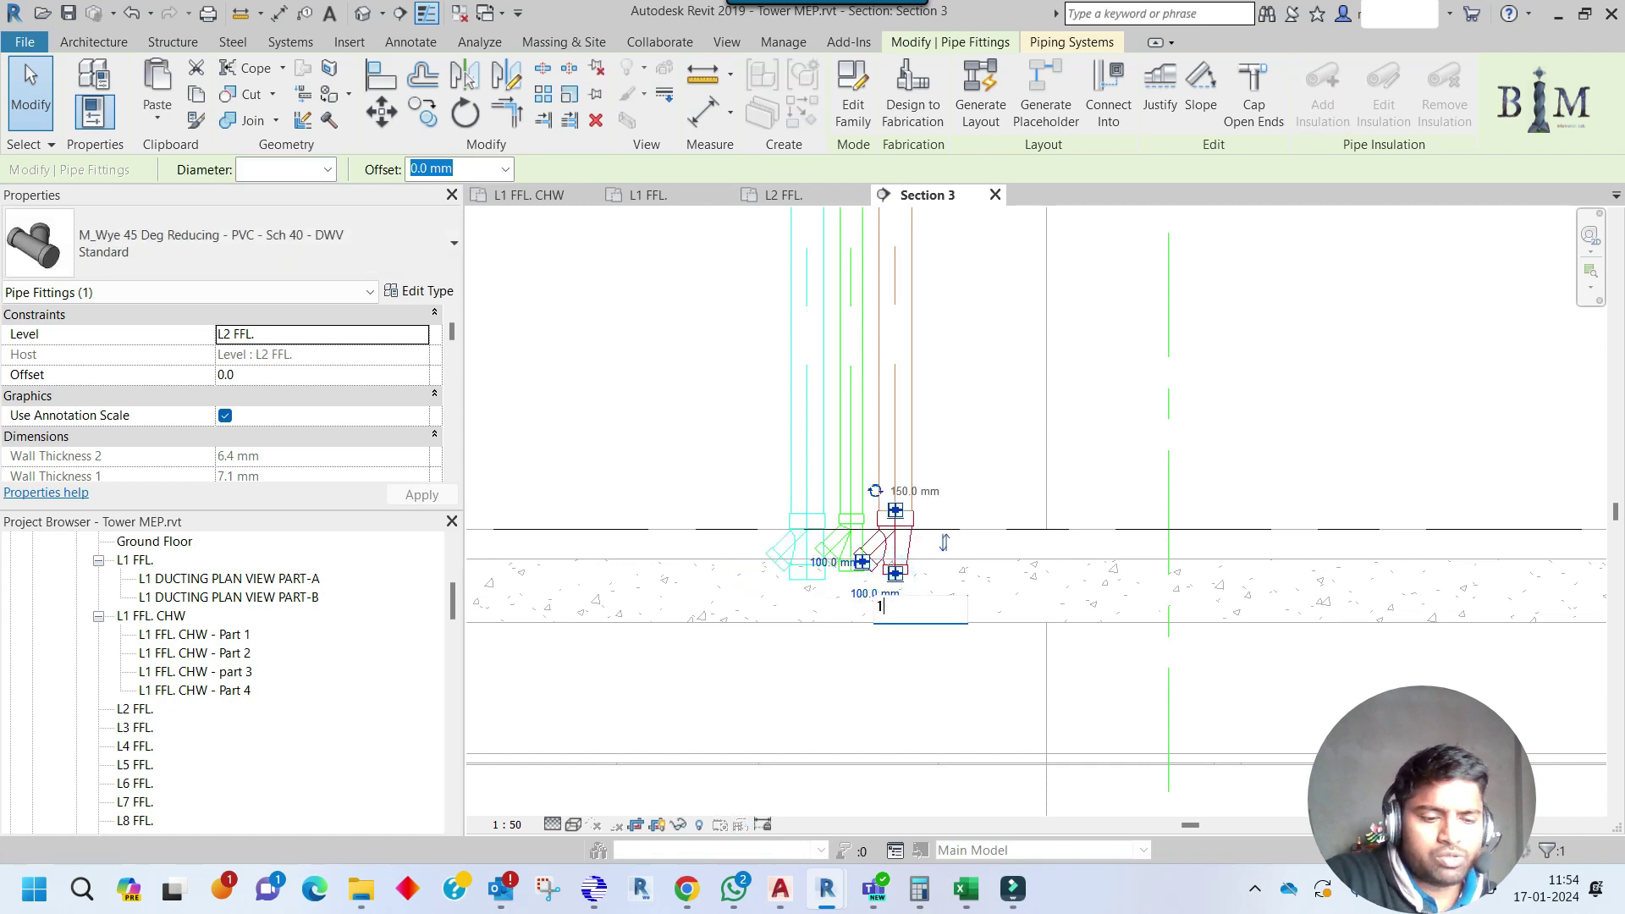
key(Return)
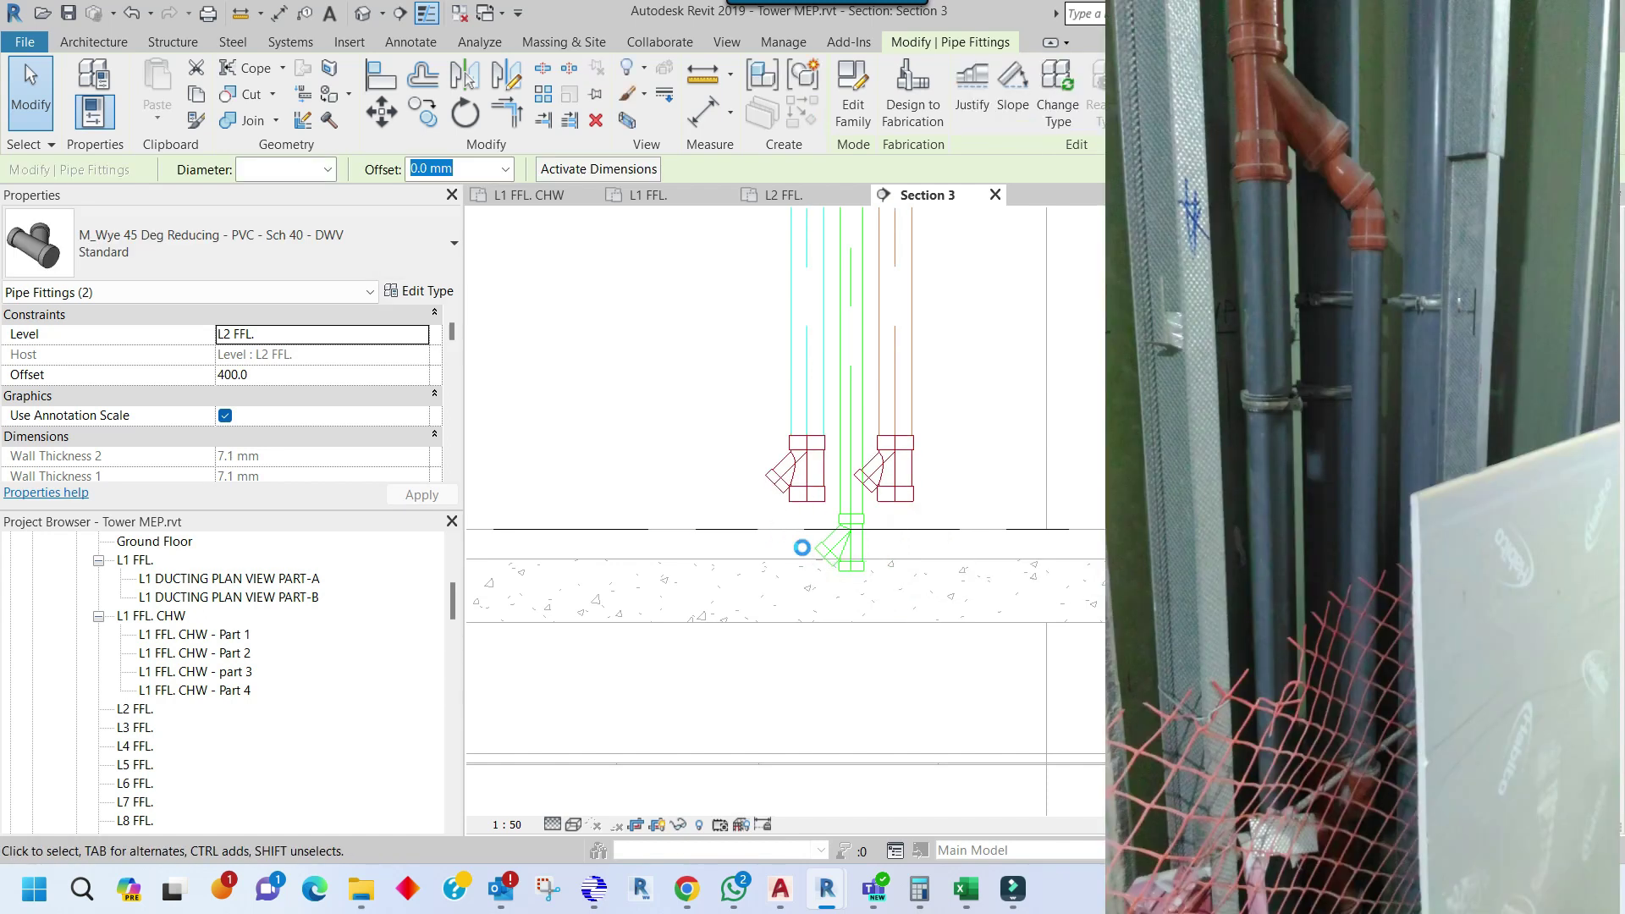
Raise the middle wye to a 400 mm offset and draw a 100 mm pipe down from it, aligned to L2 FFL.
click(847, 556)
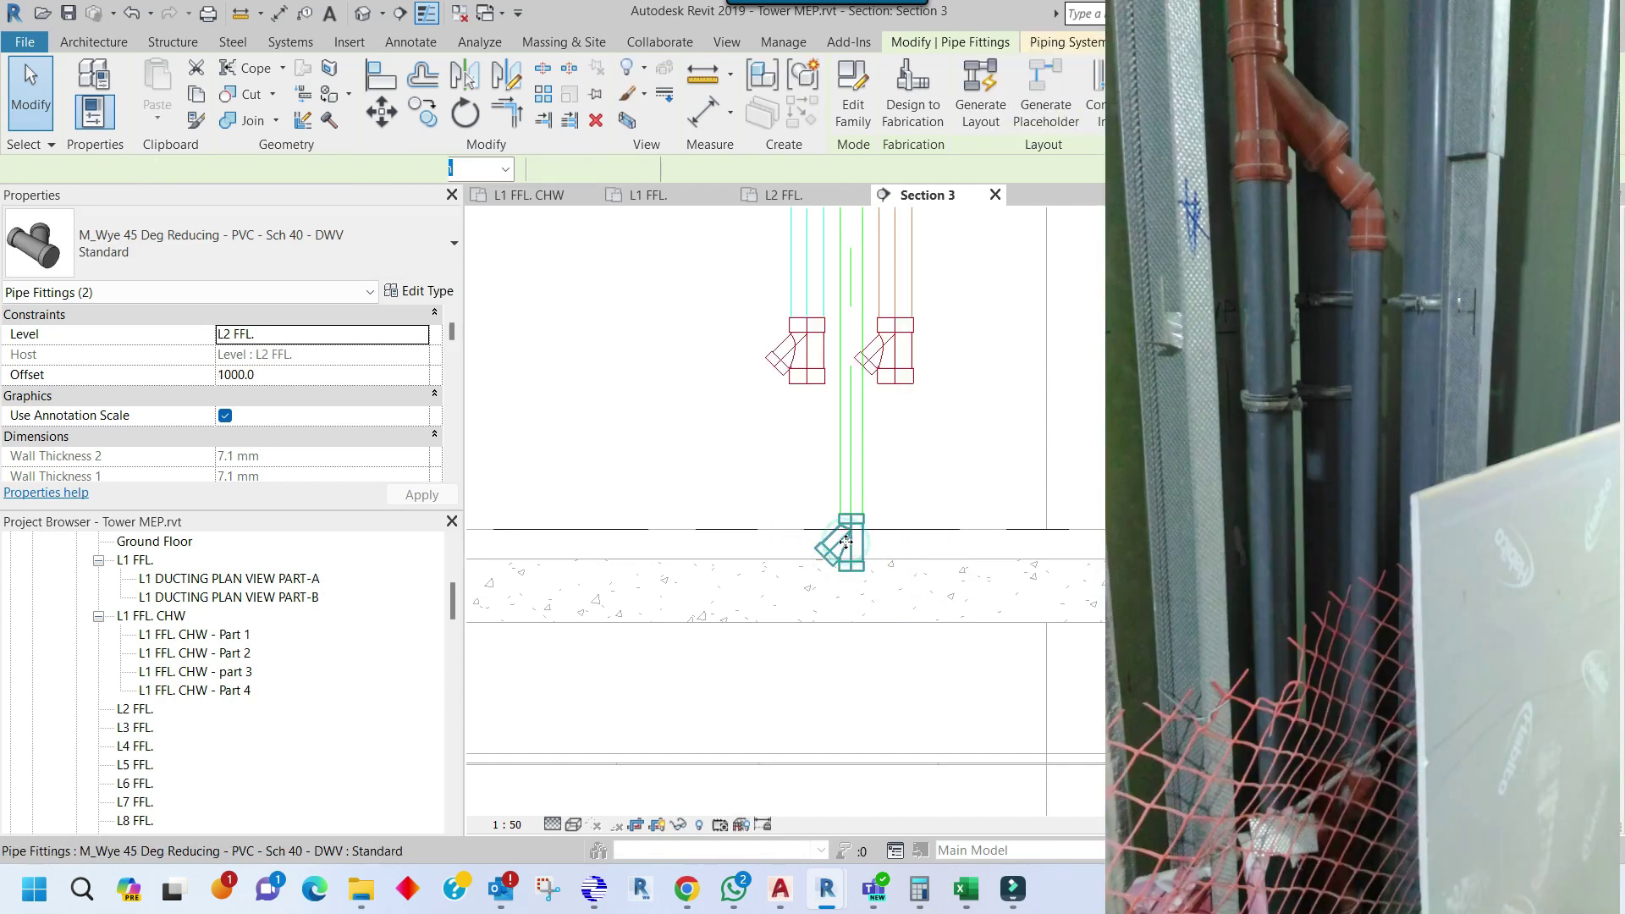
drag(847, 556, 858, 514)
right_click(850, 493)
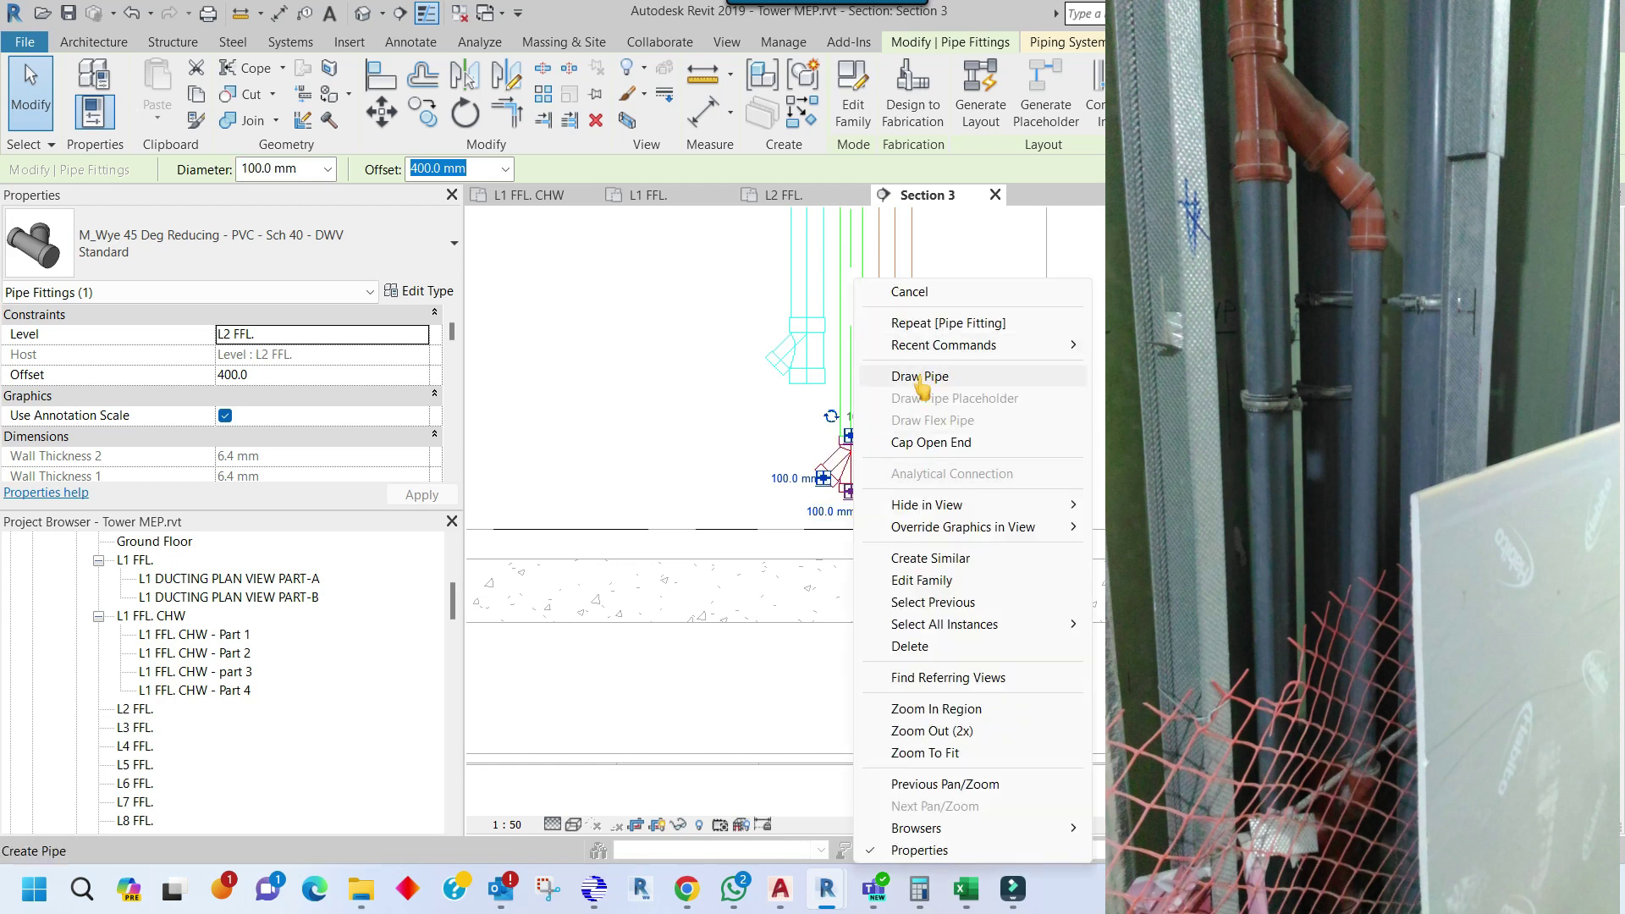
click(921, 373)
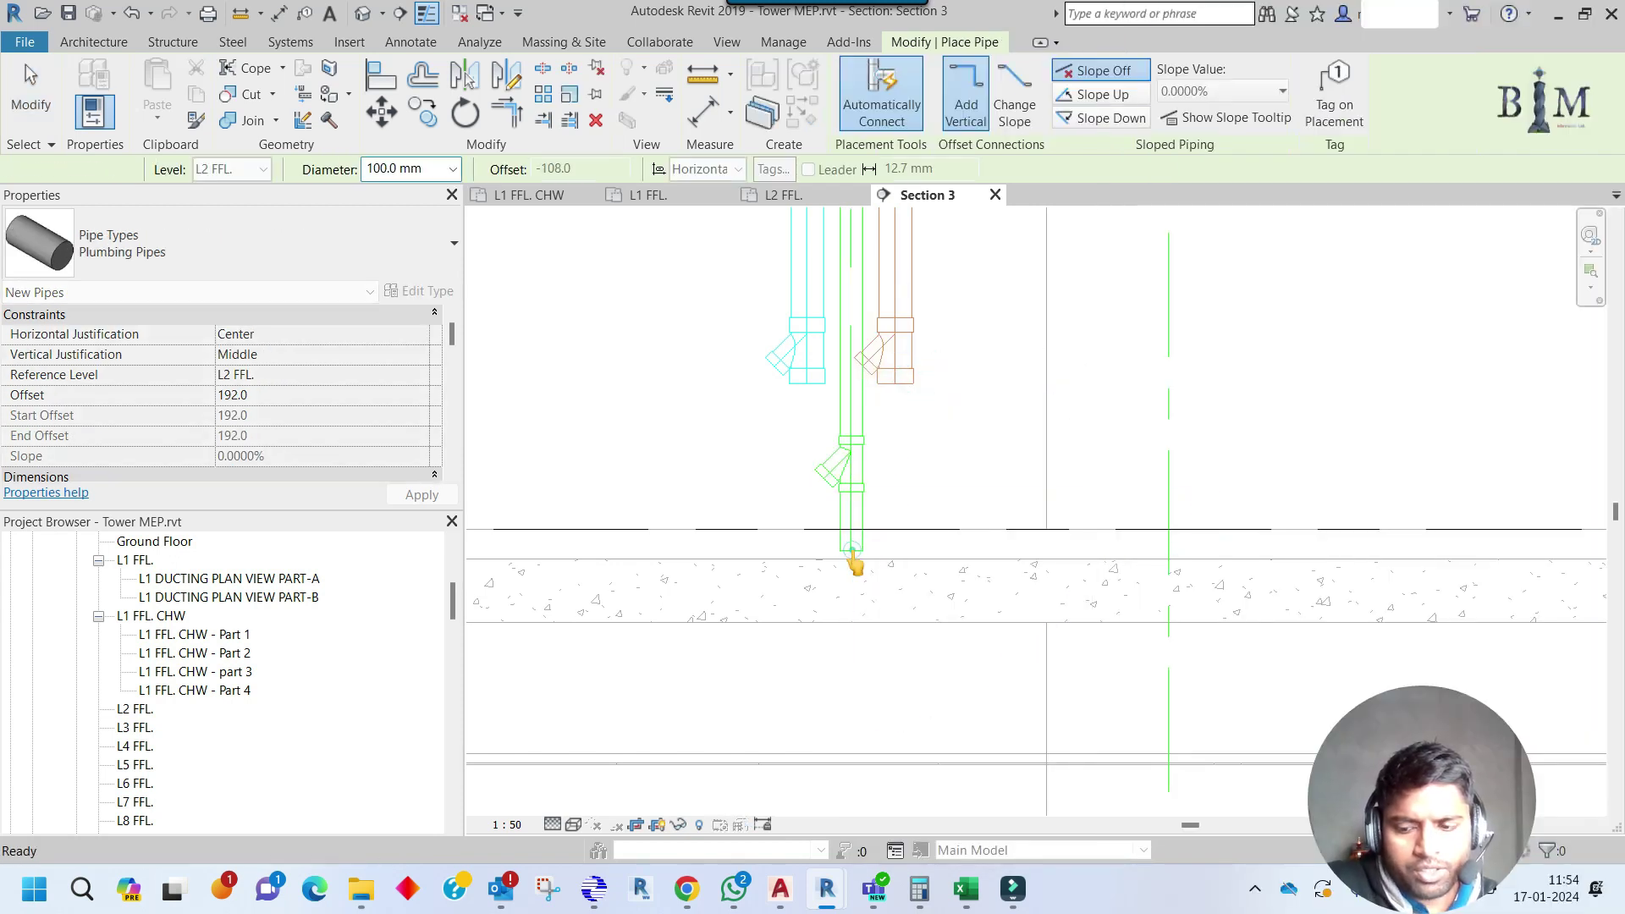
click(852, 552)
key(a)
key(l)
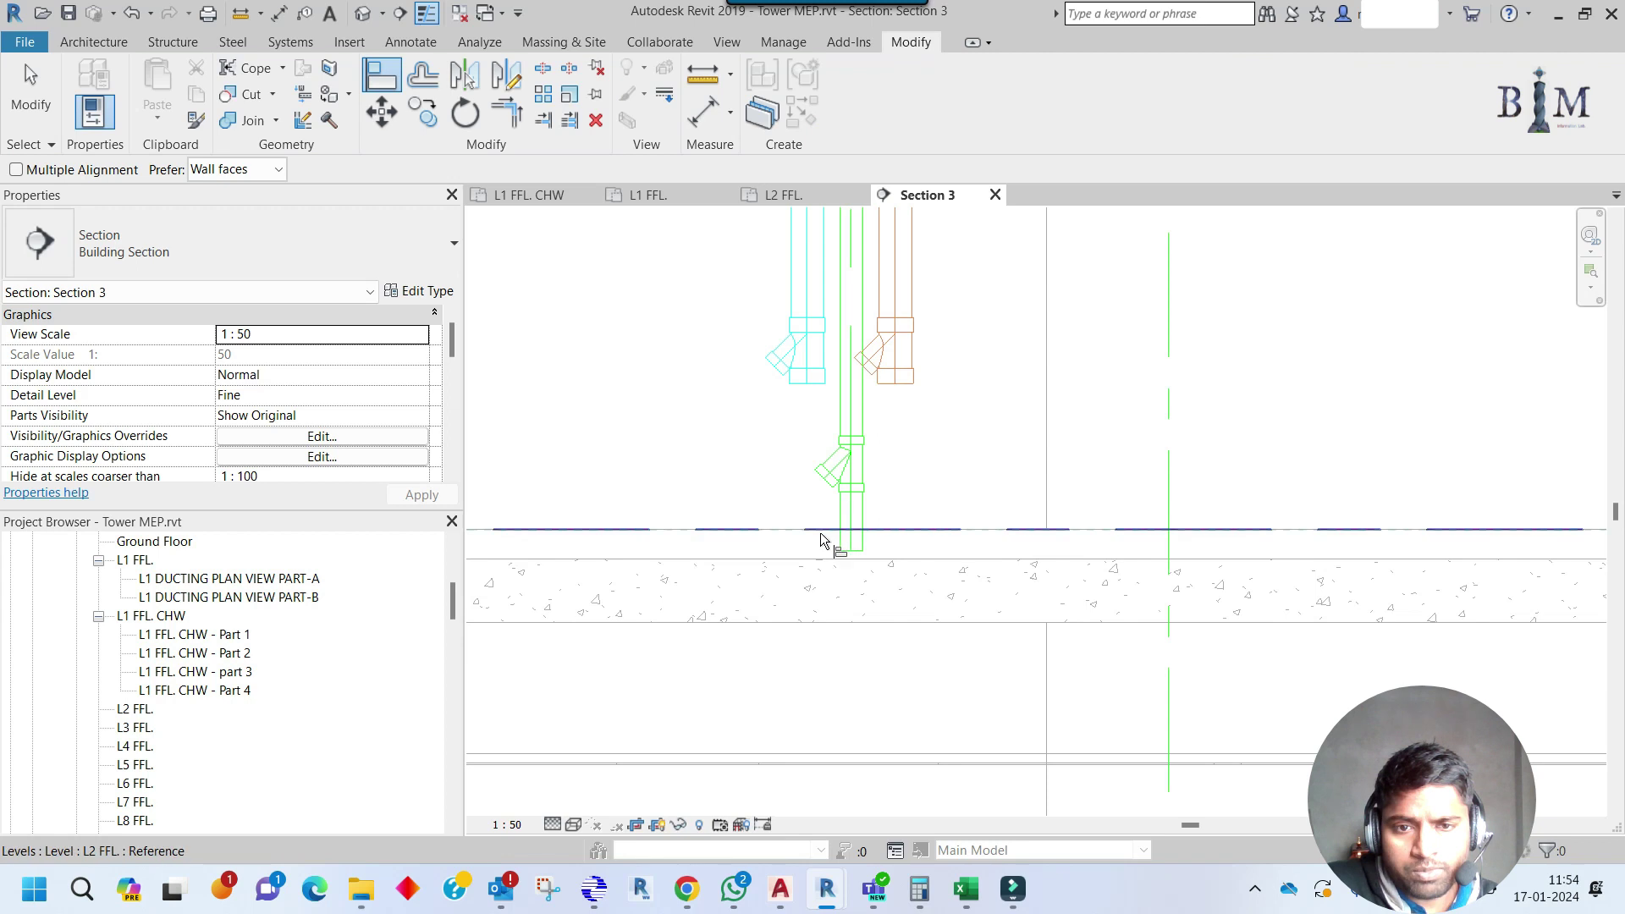
key(Escape)
Draw a 150 mm pipe down from the brown pipe's wye and align its end to the L2 FFL. level.
click(891, 356)
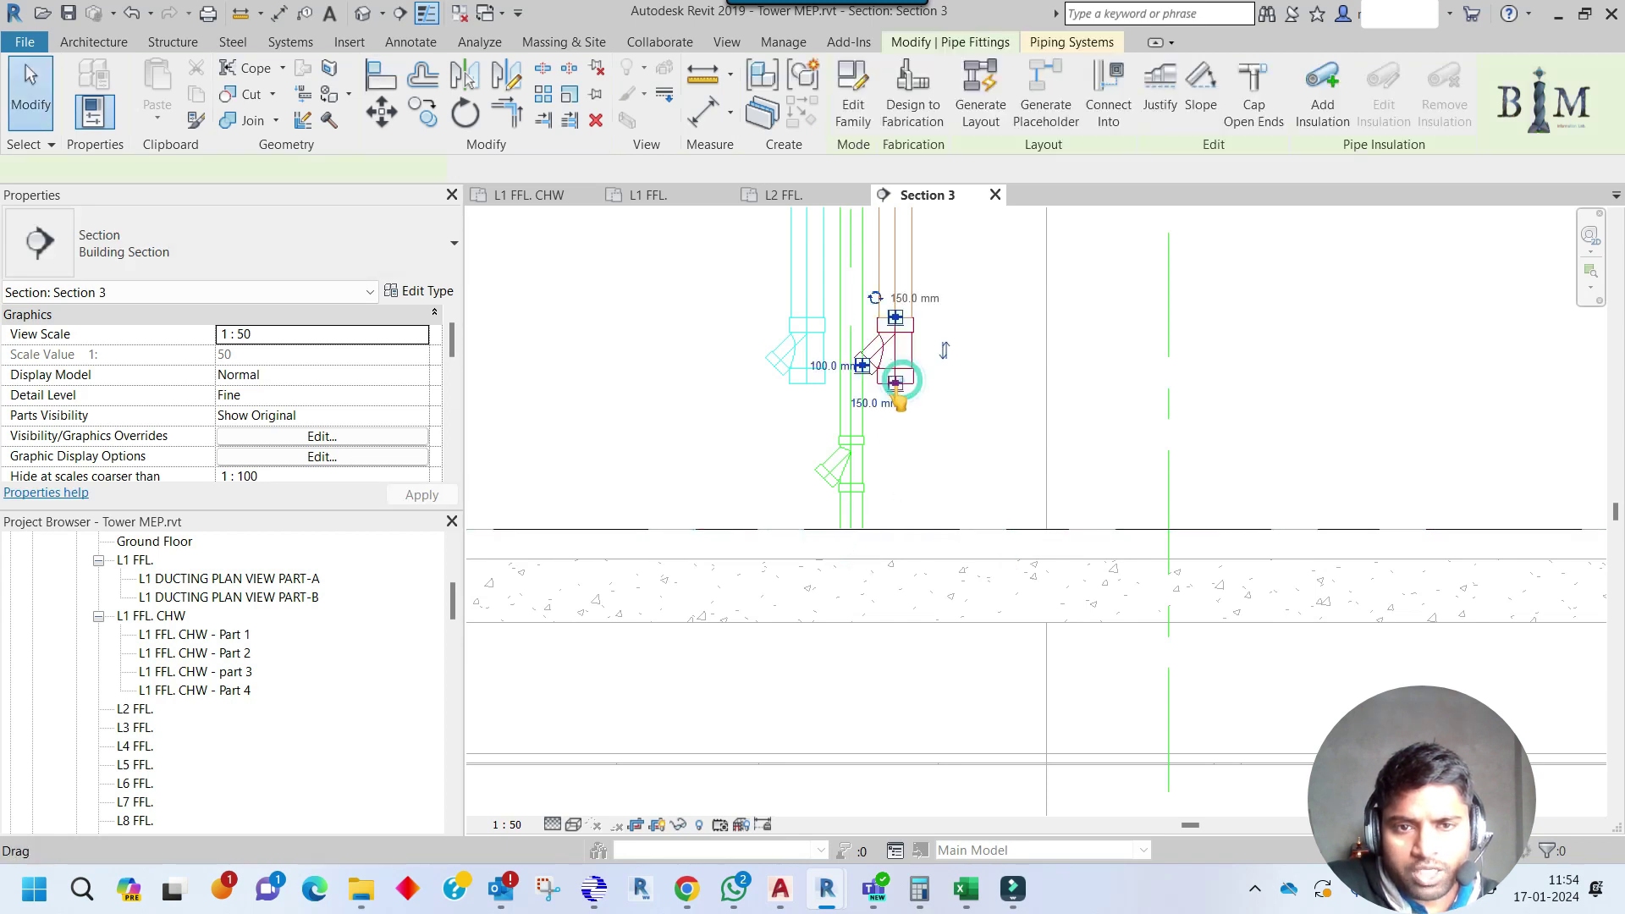
right_click(895, 362)
click(962, 375)
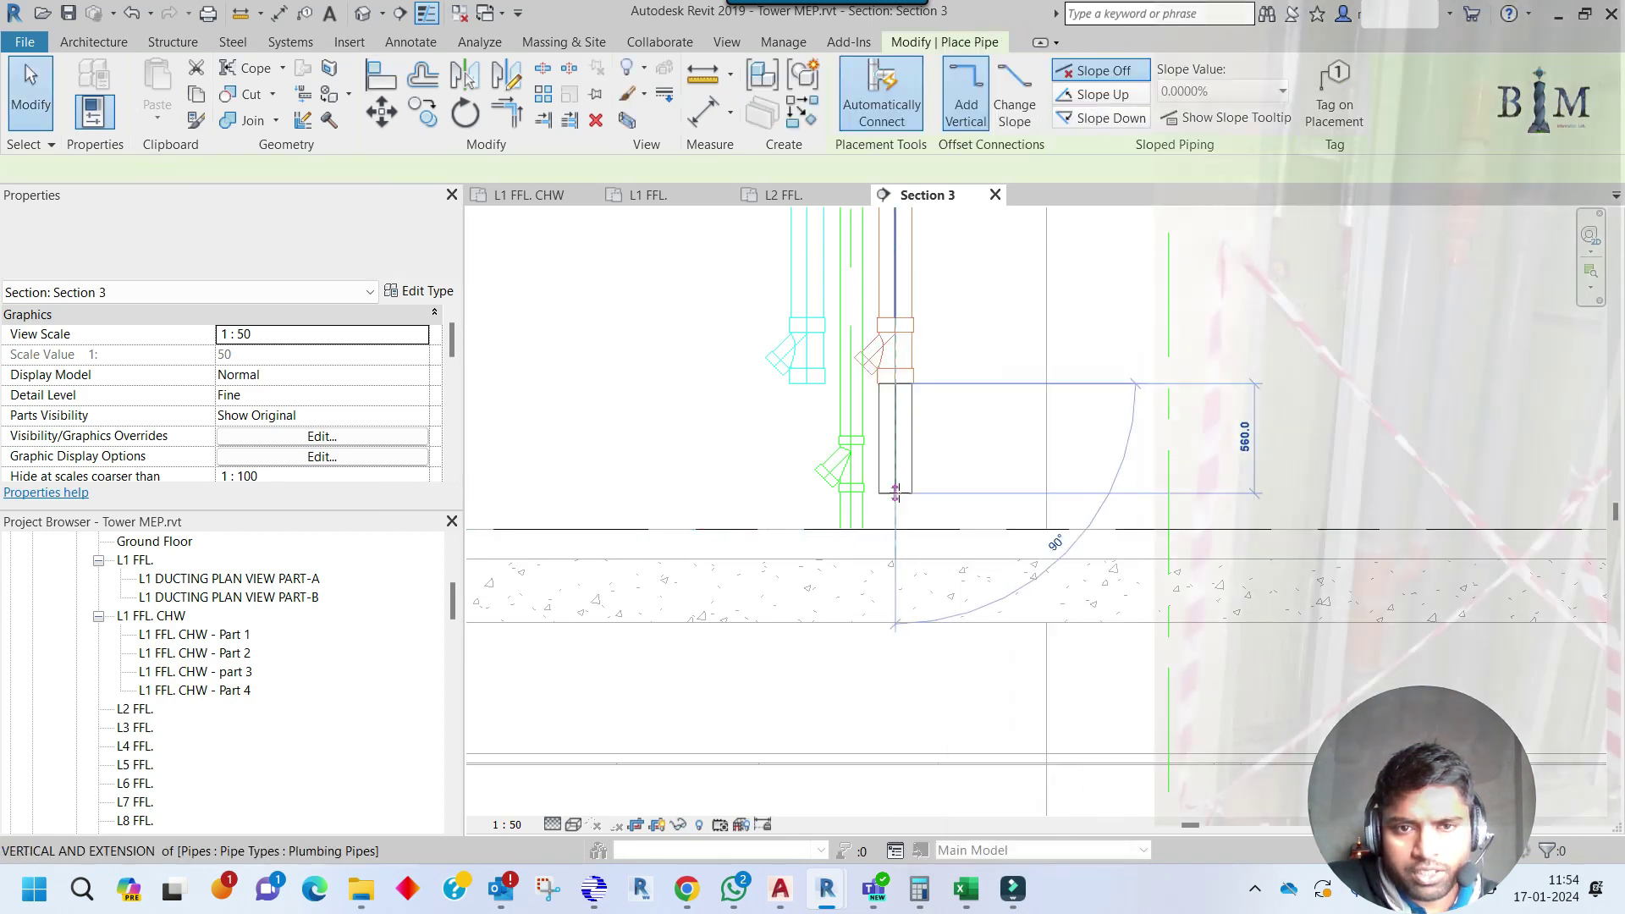
click(891, 523)
key(a)
key(l)
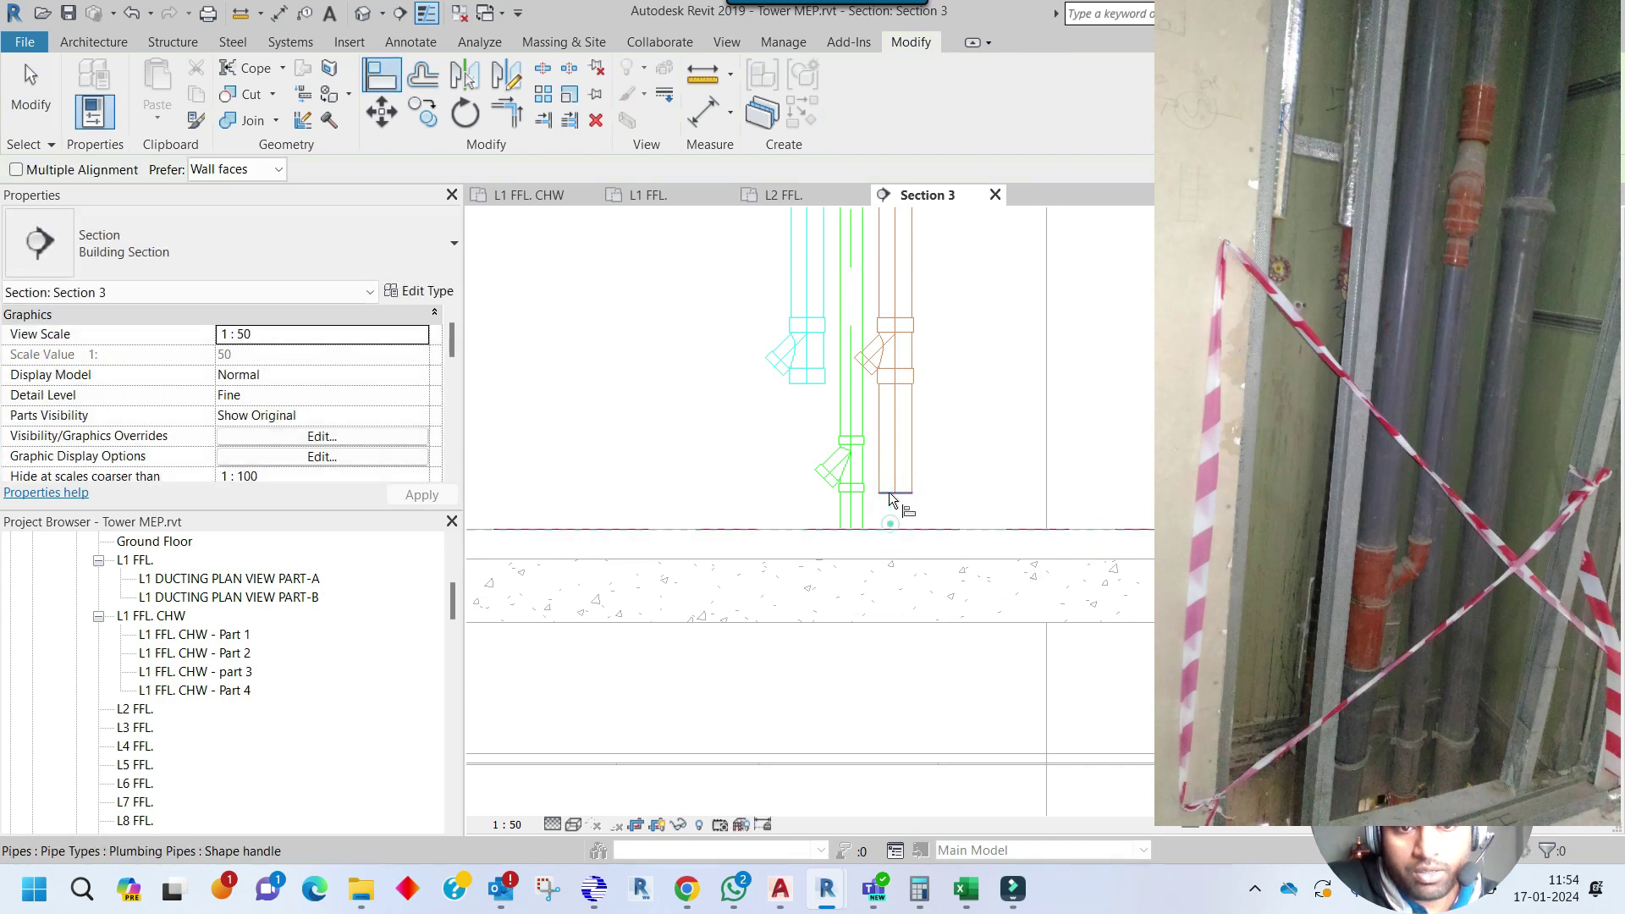
key(Escape)
key(Escape)
Draw a 150 mm pipe down from the cyan pipe's wye and align its end to the L2 FFL. level.
click(807, 356)
right_click(811, 355)
key(Escape)
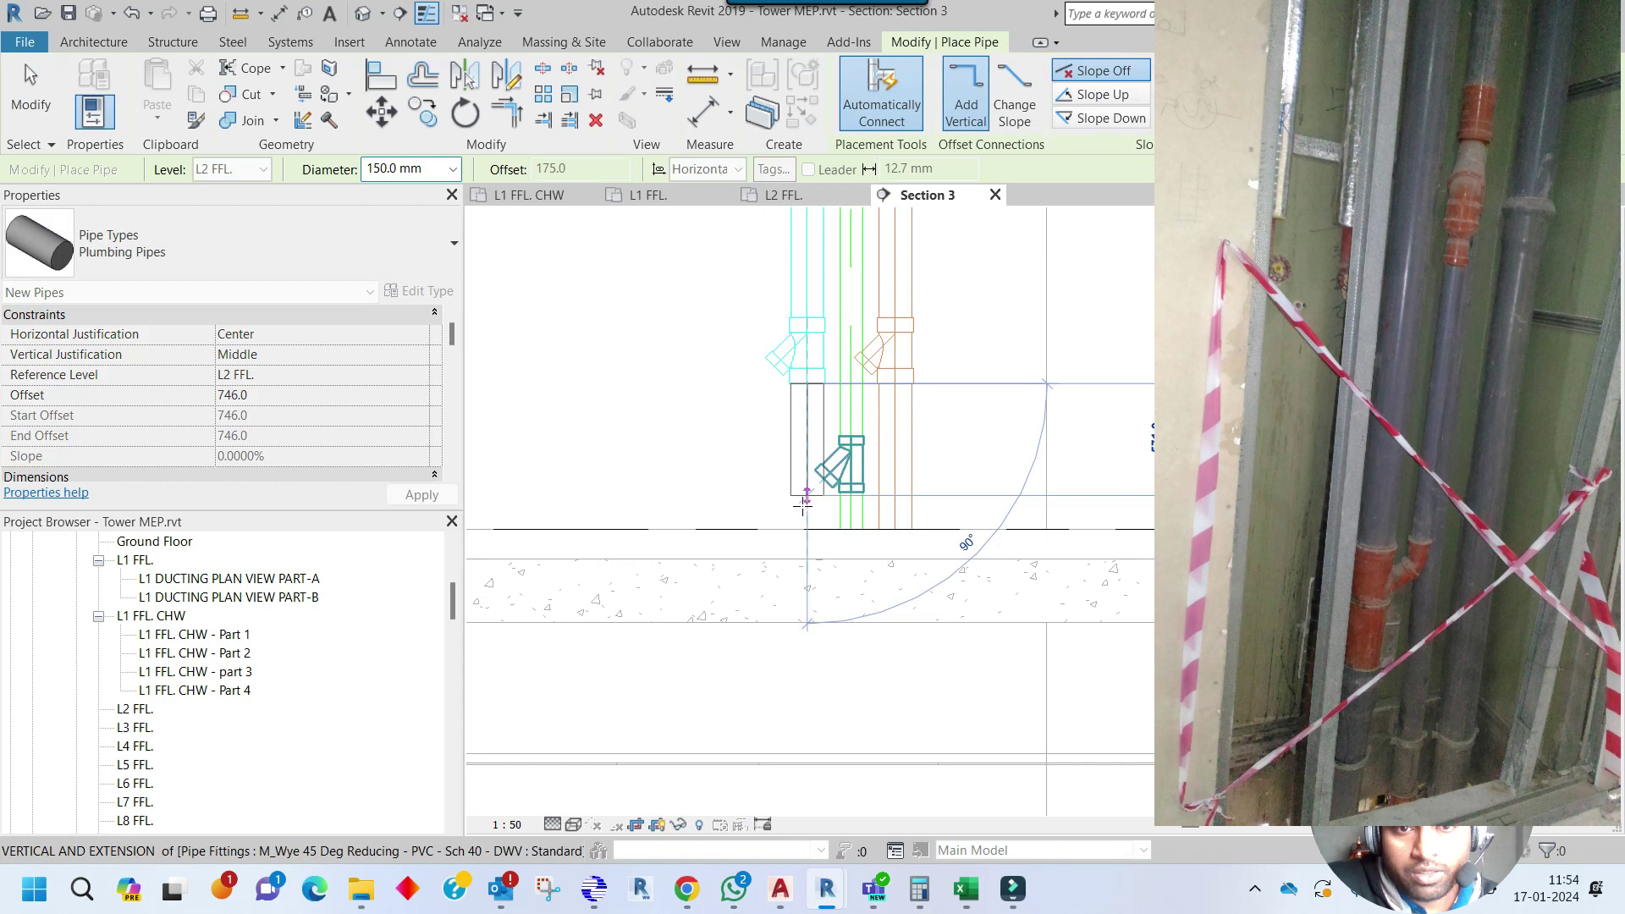
click(803, 507)
key(Escape)
key(Escape)
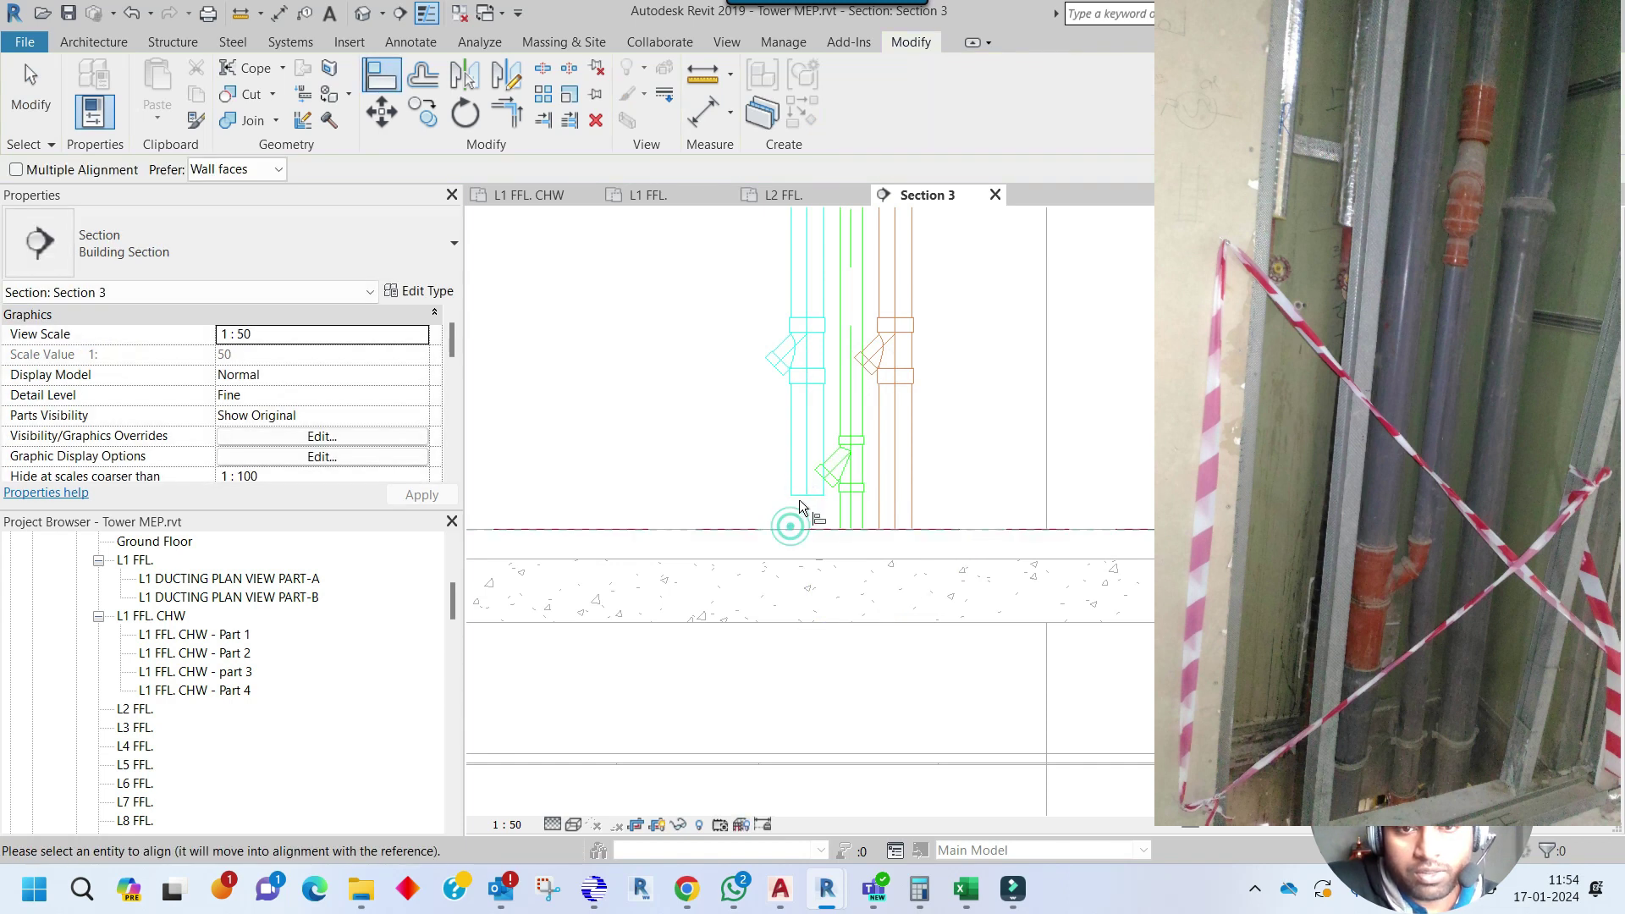
Raise the middle green pipe's wye to a 1600 mm offset above L2 FFL.
scroll(853, 525, down, 1)
scroll(853, 507, down, 1)
middle_drag(853, 508, 871, 660)
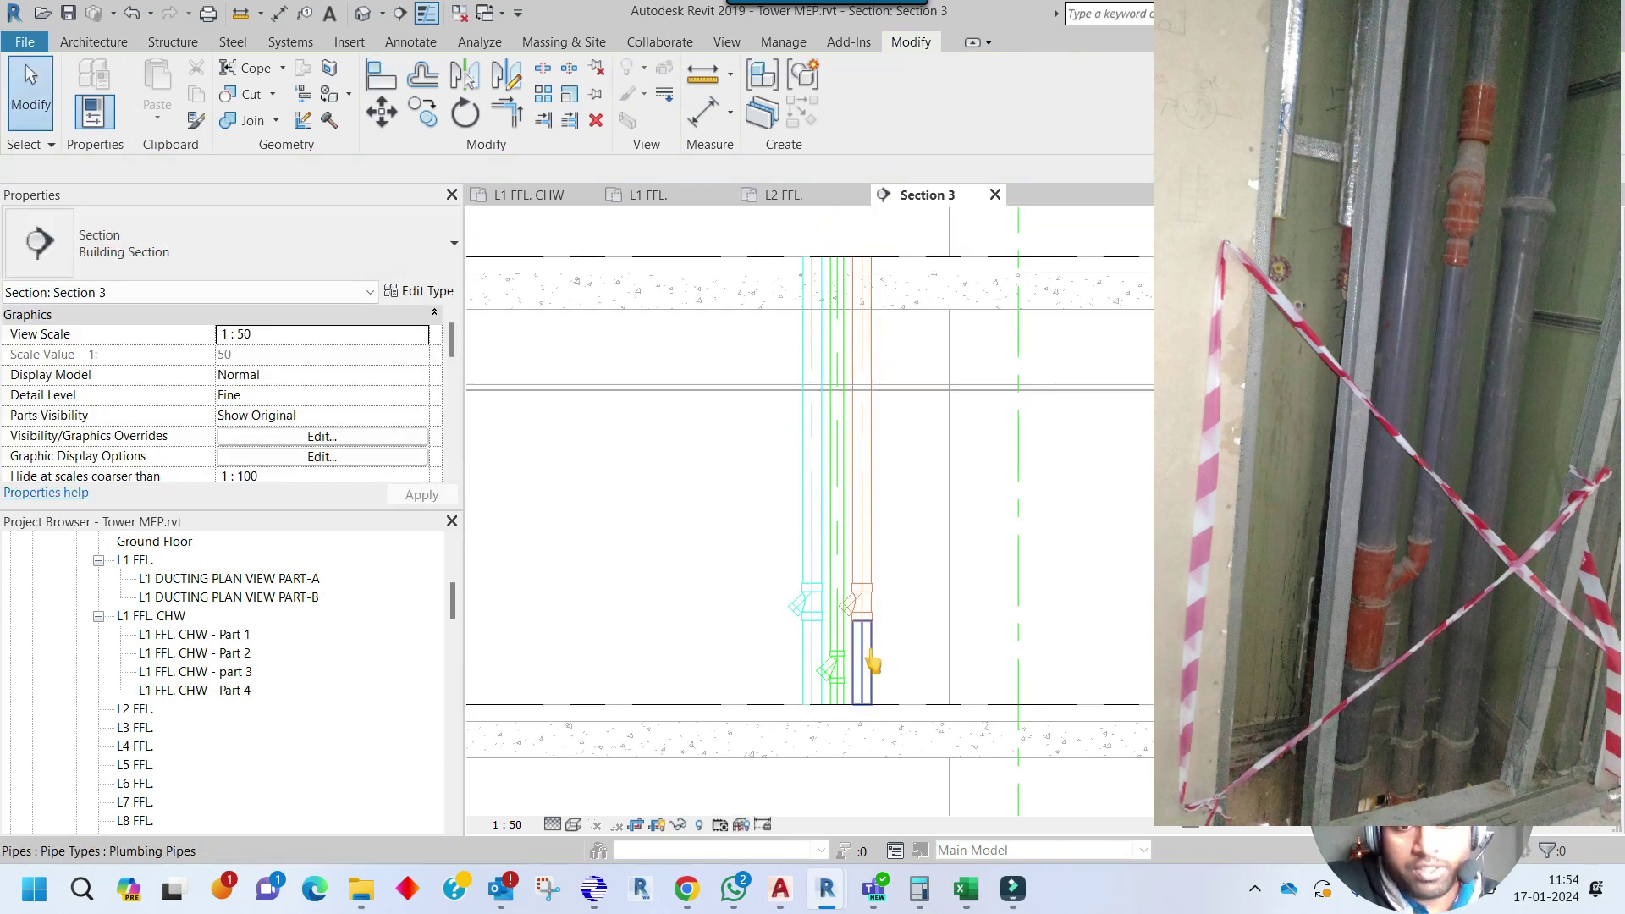
click(838, 671)
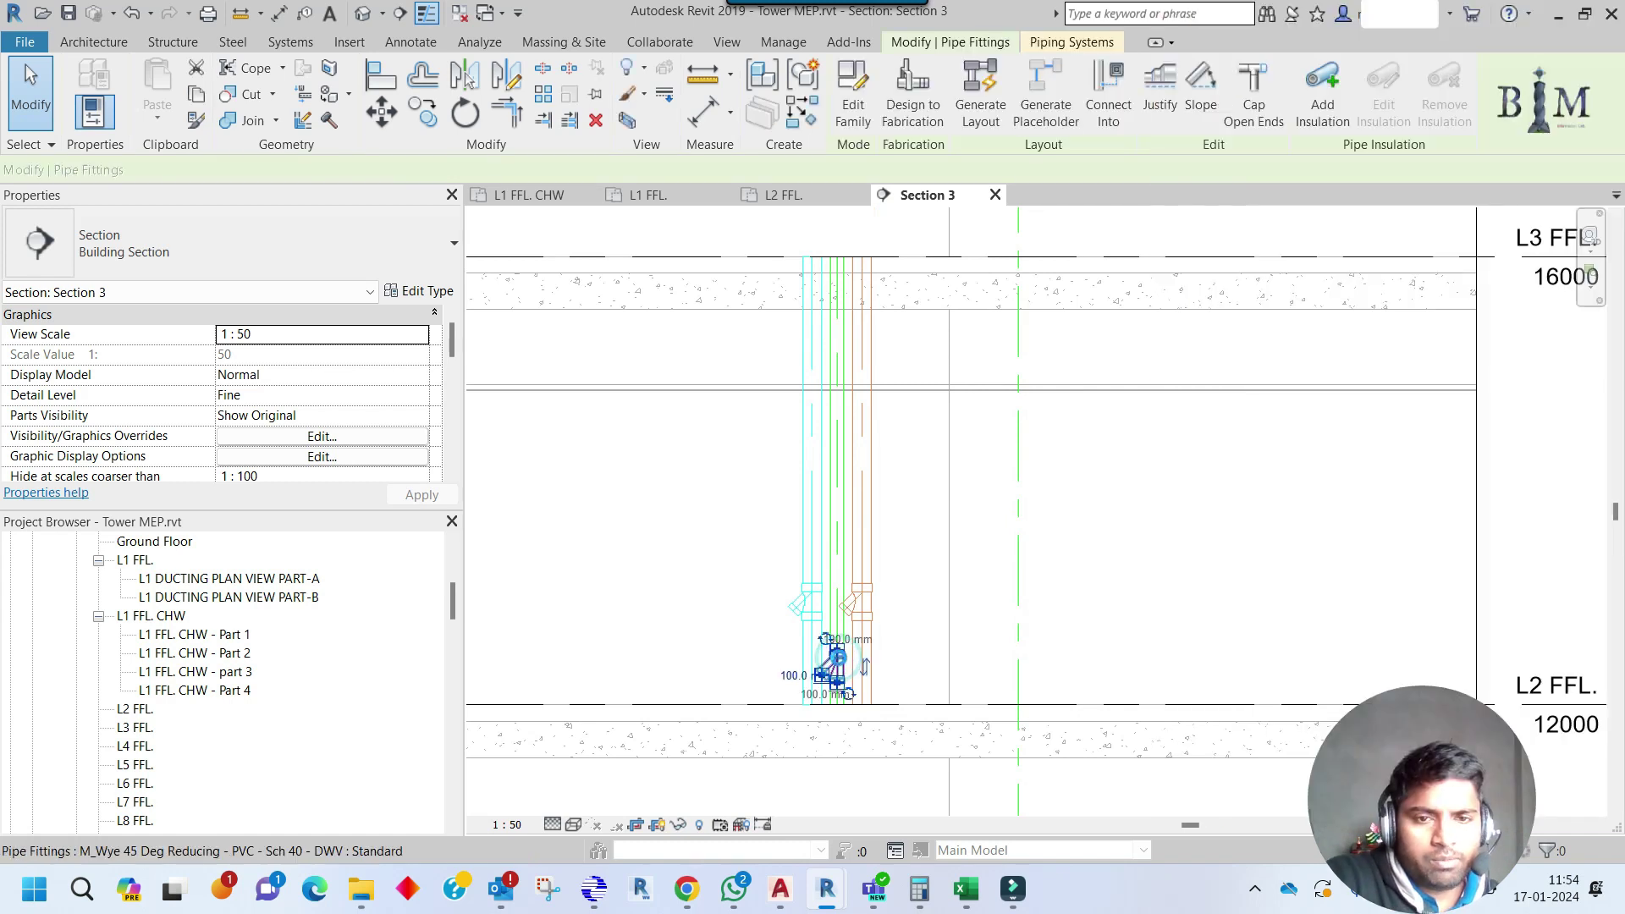
drag(836, 667, 840, 517)
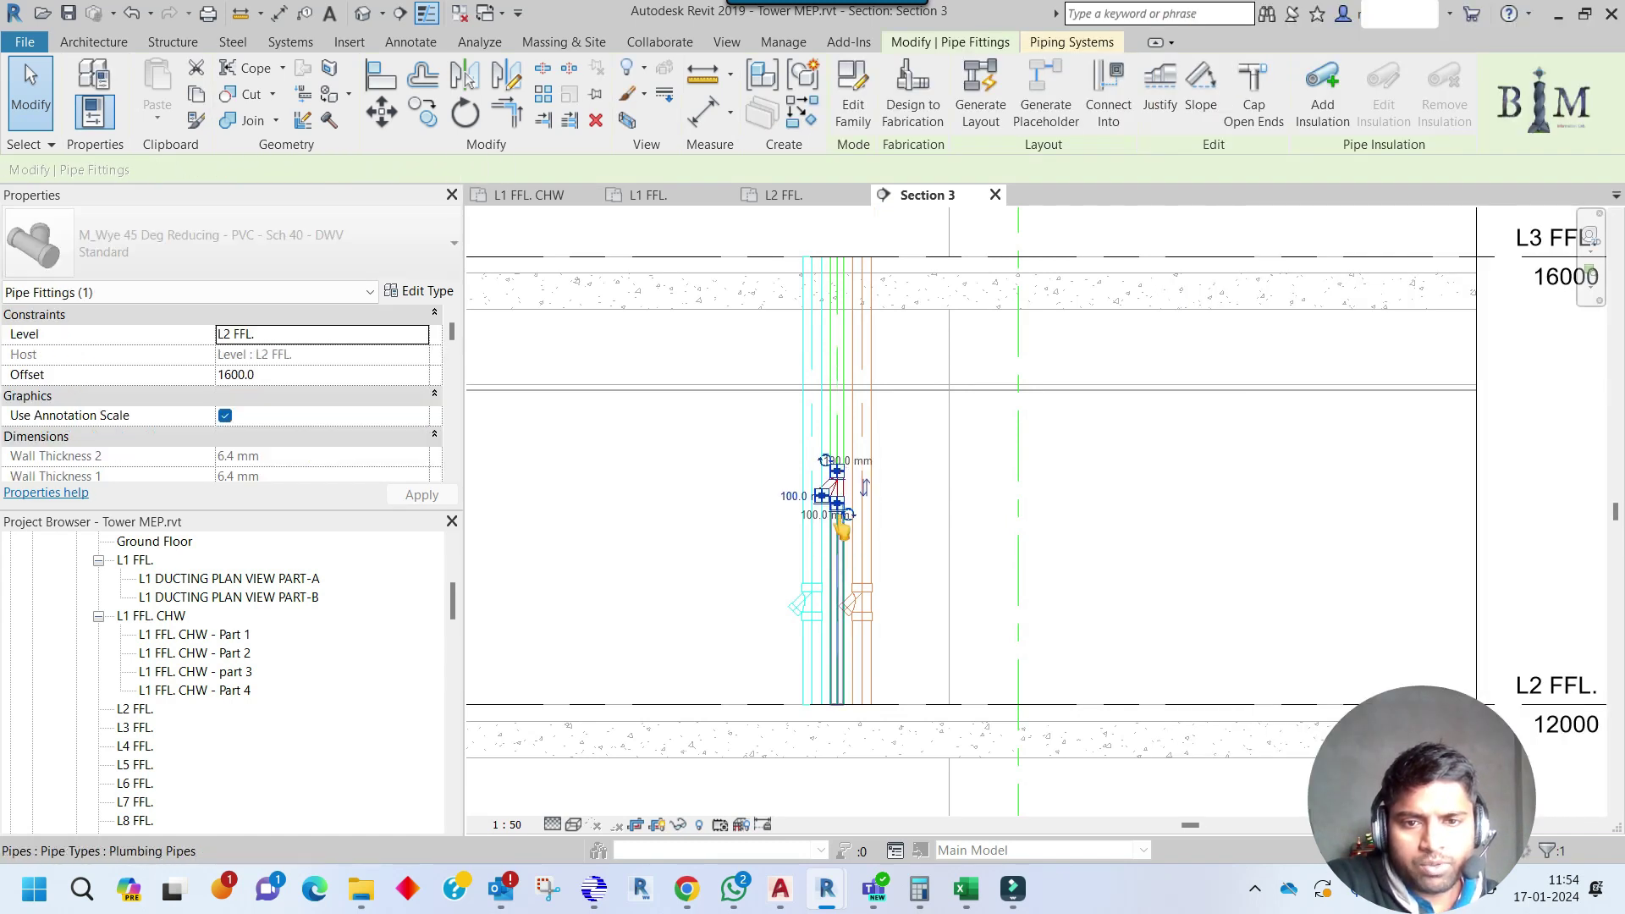
Place a second, similar 45-degree reducing wye at the lower end of the middle green pipe.
scroll(841, 518, up, 1)
key(c)
key(s)
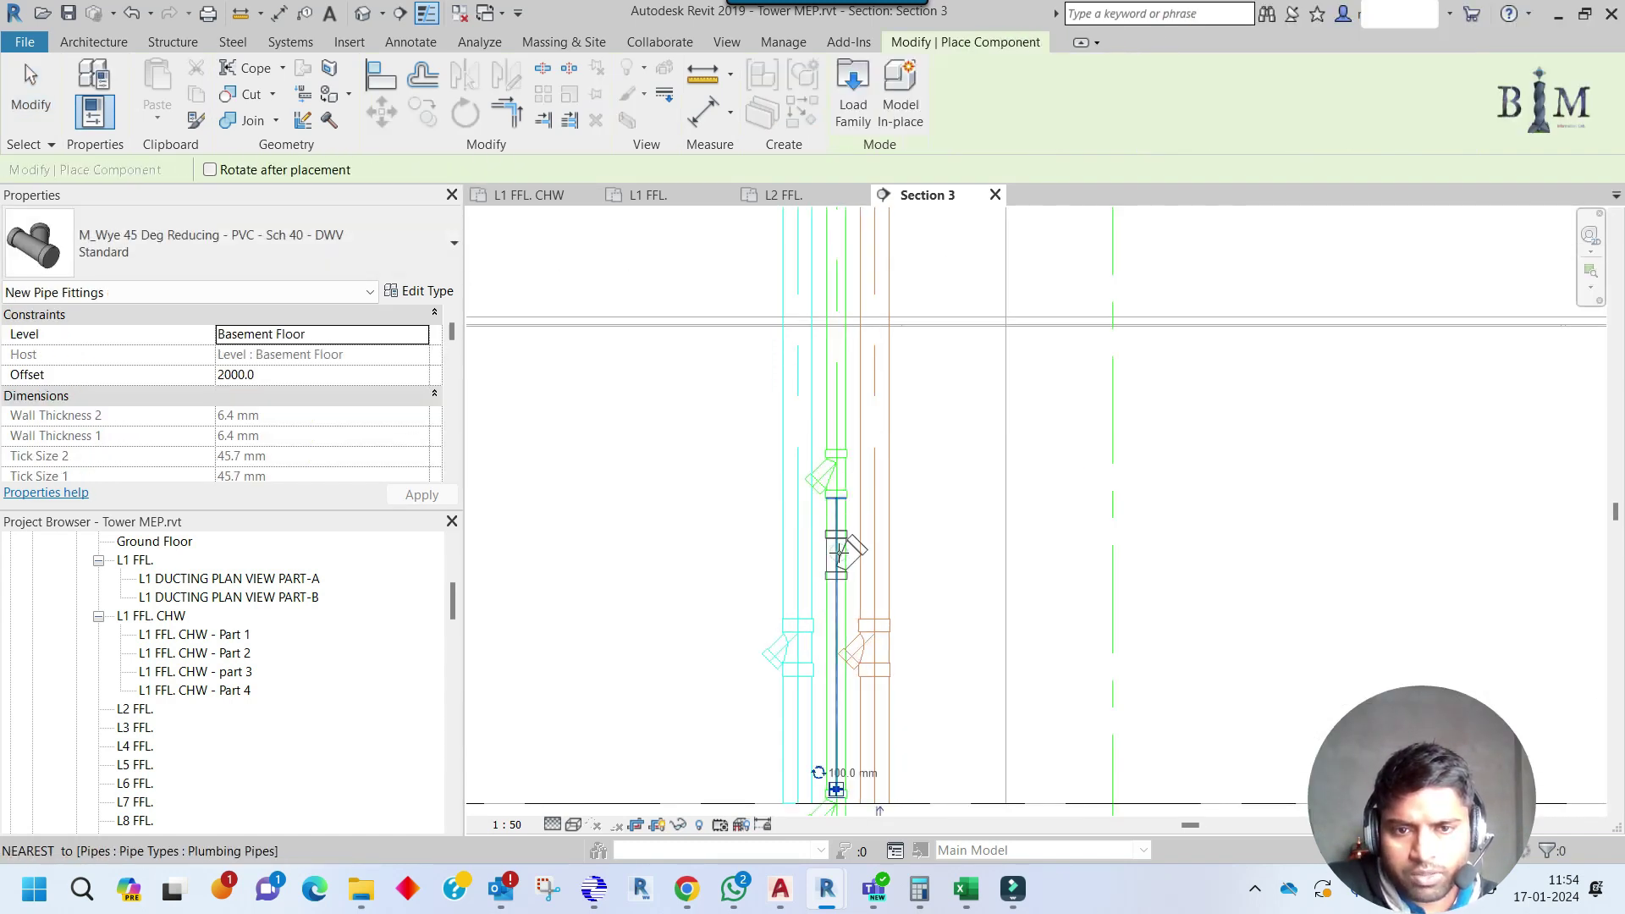
key(Escape)
Raise the second wye on the middle green pipe to a 1400 mm offset.
middle_drag(849, 652, 830, 464)
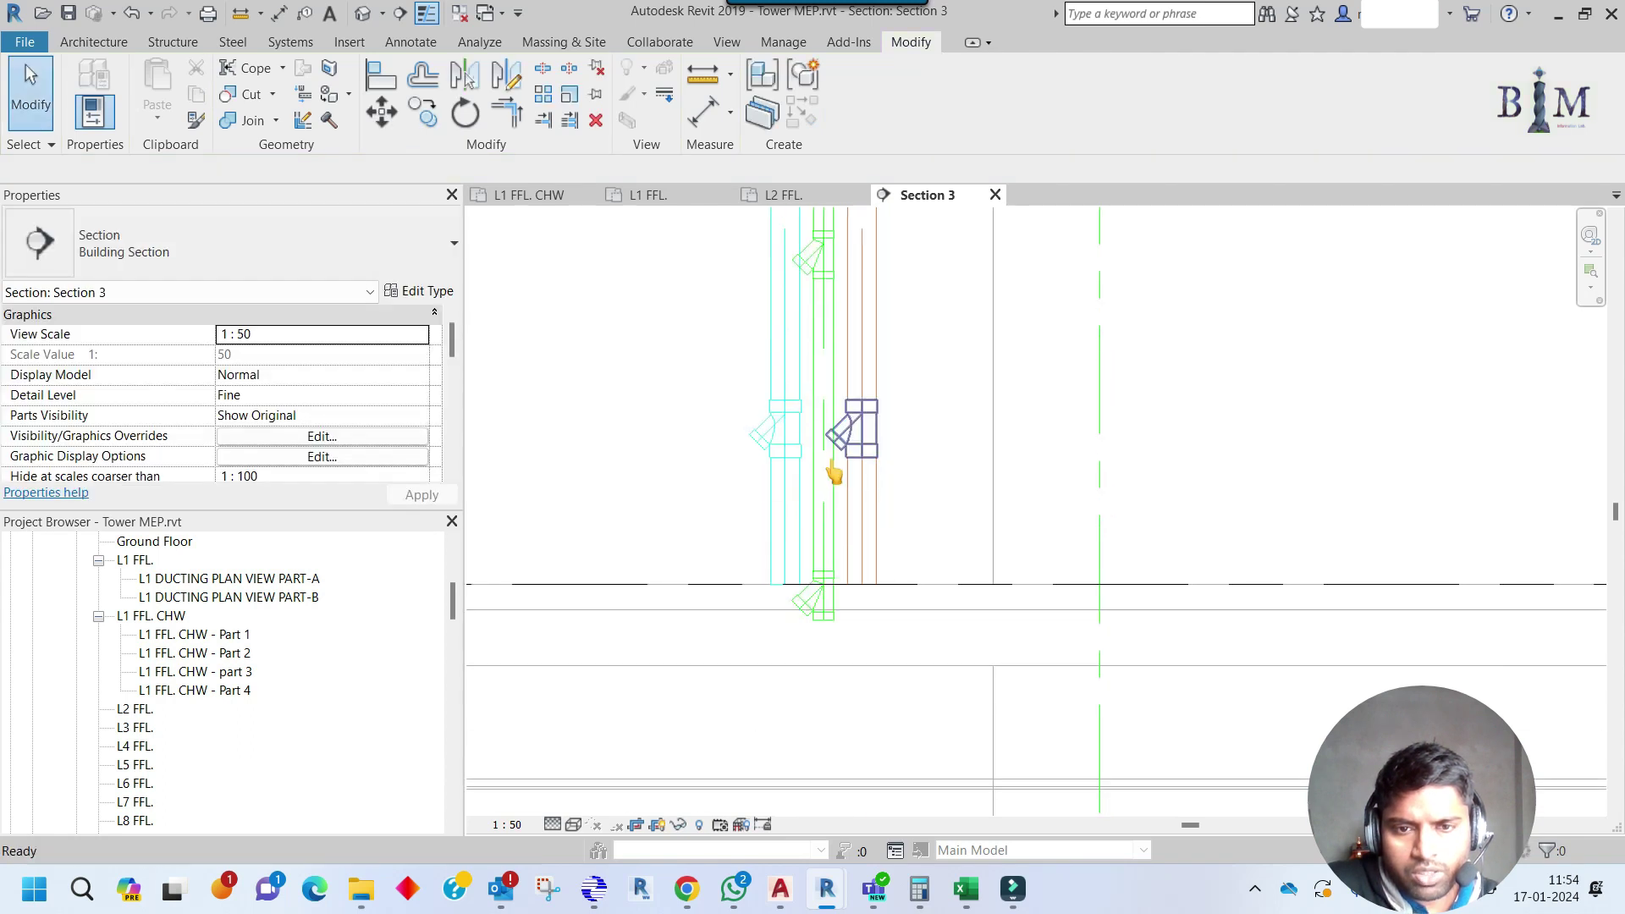
click(813, 575)
drag(812, 574, 810, 435)
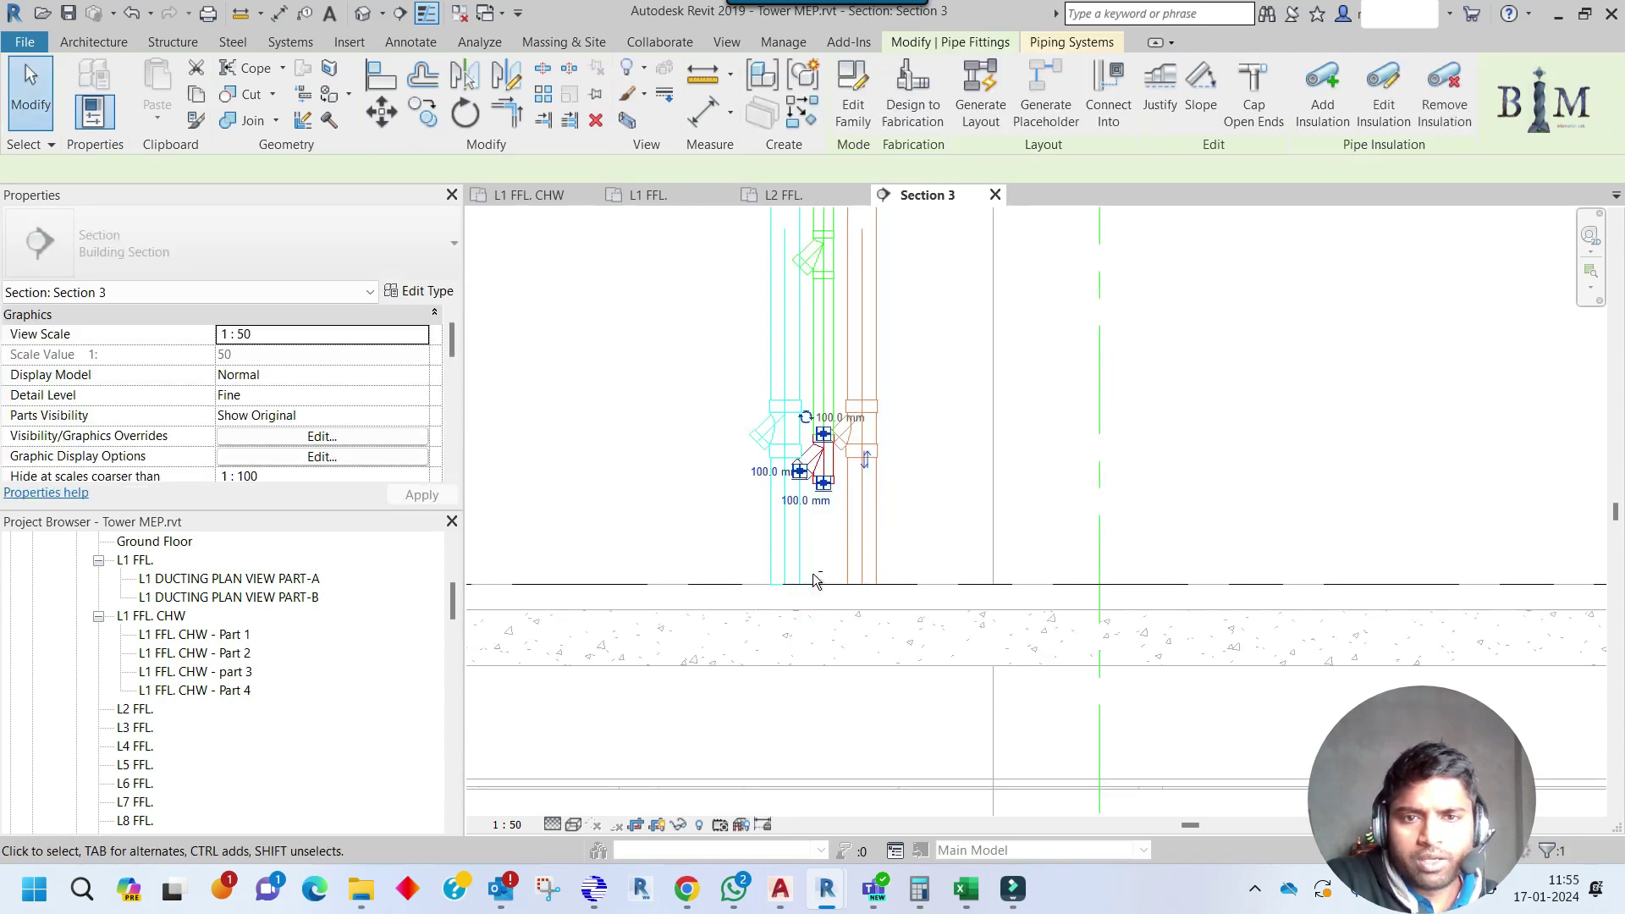
key(Up)
key(Up)
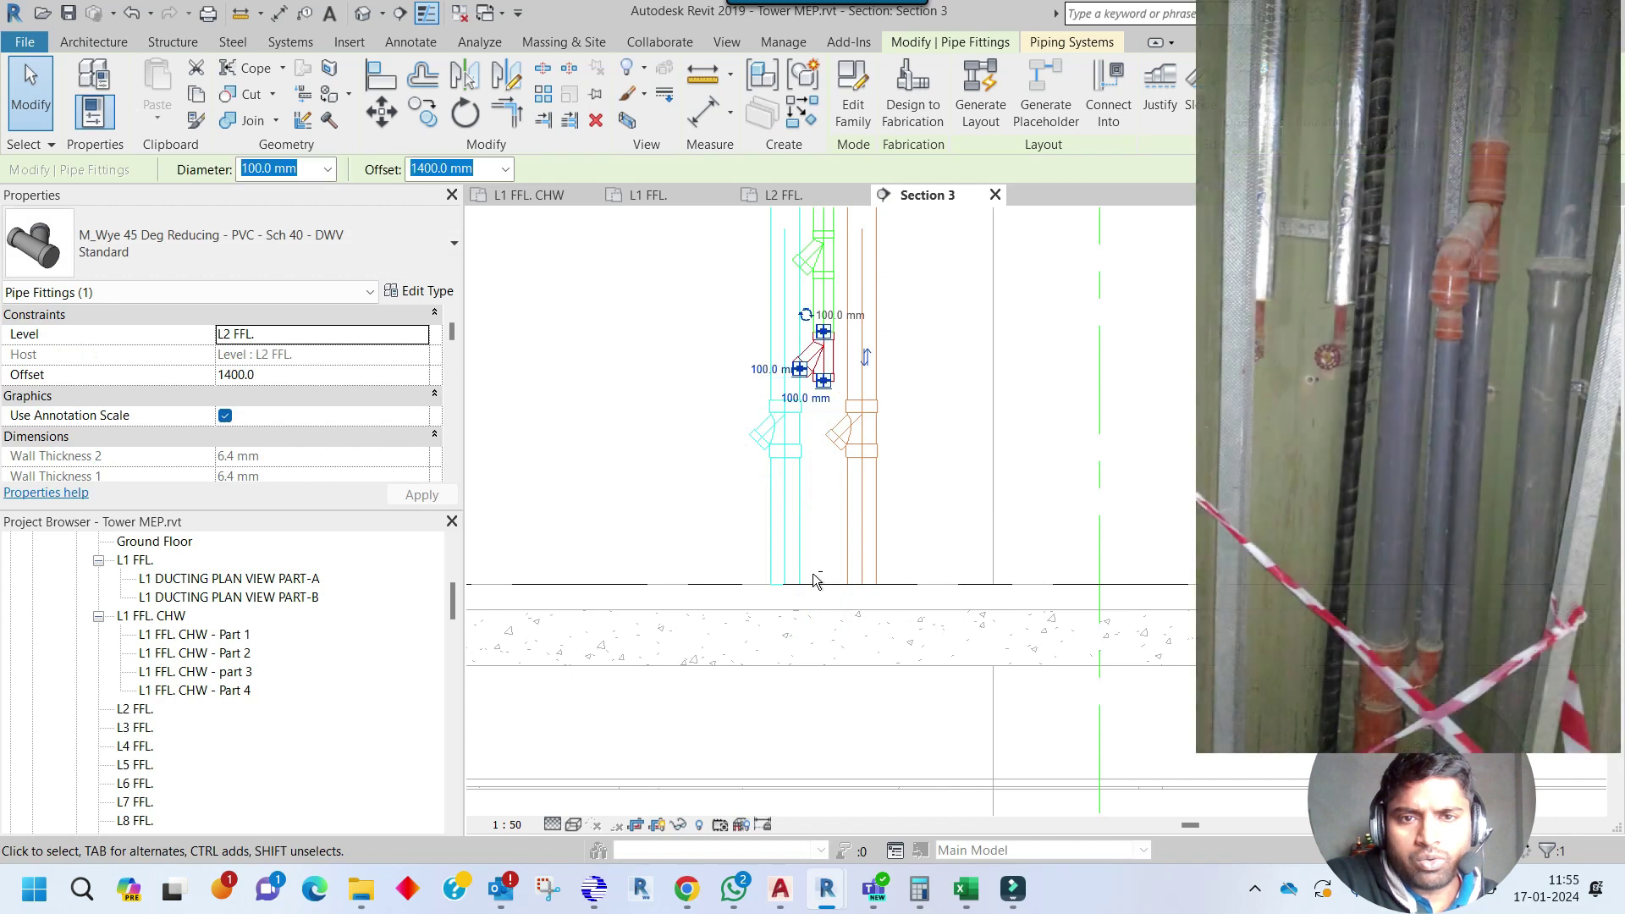
Draw a pipe down from the green pipe's second wye and align its lower end to the L2 FFL. level.
right_click(822, 380)
click(973, 373)
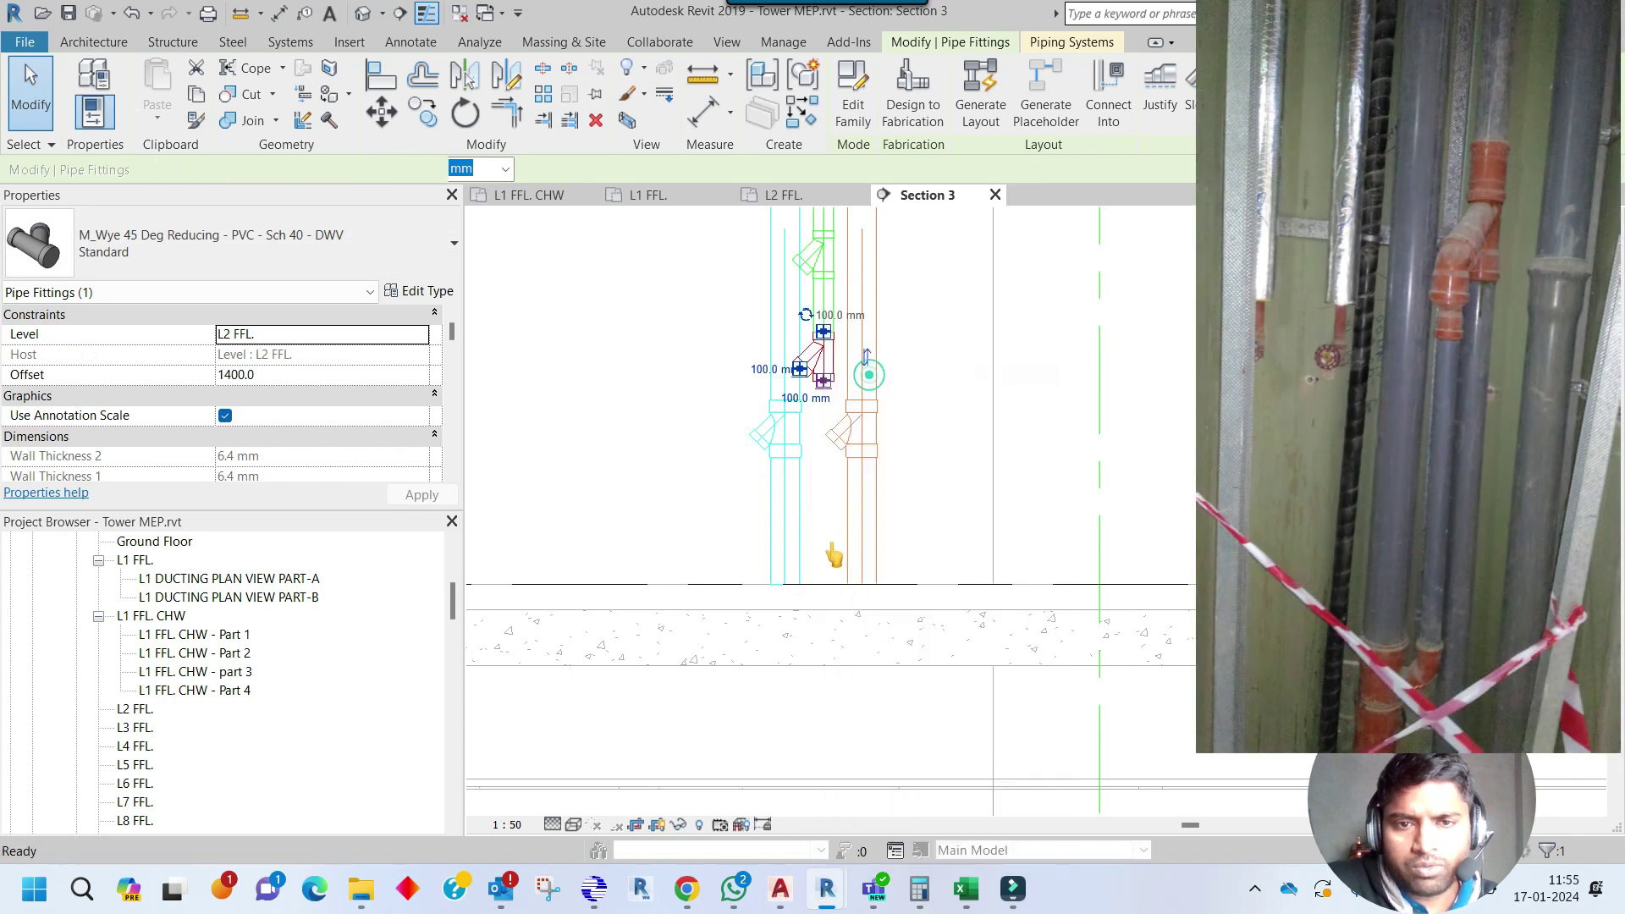
click(824, 551)
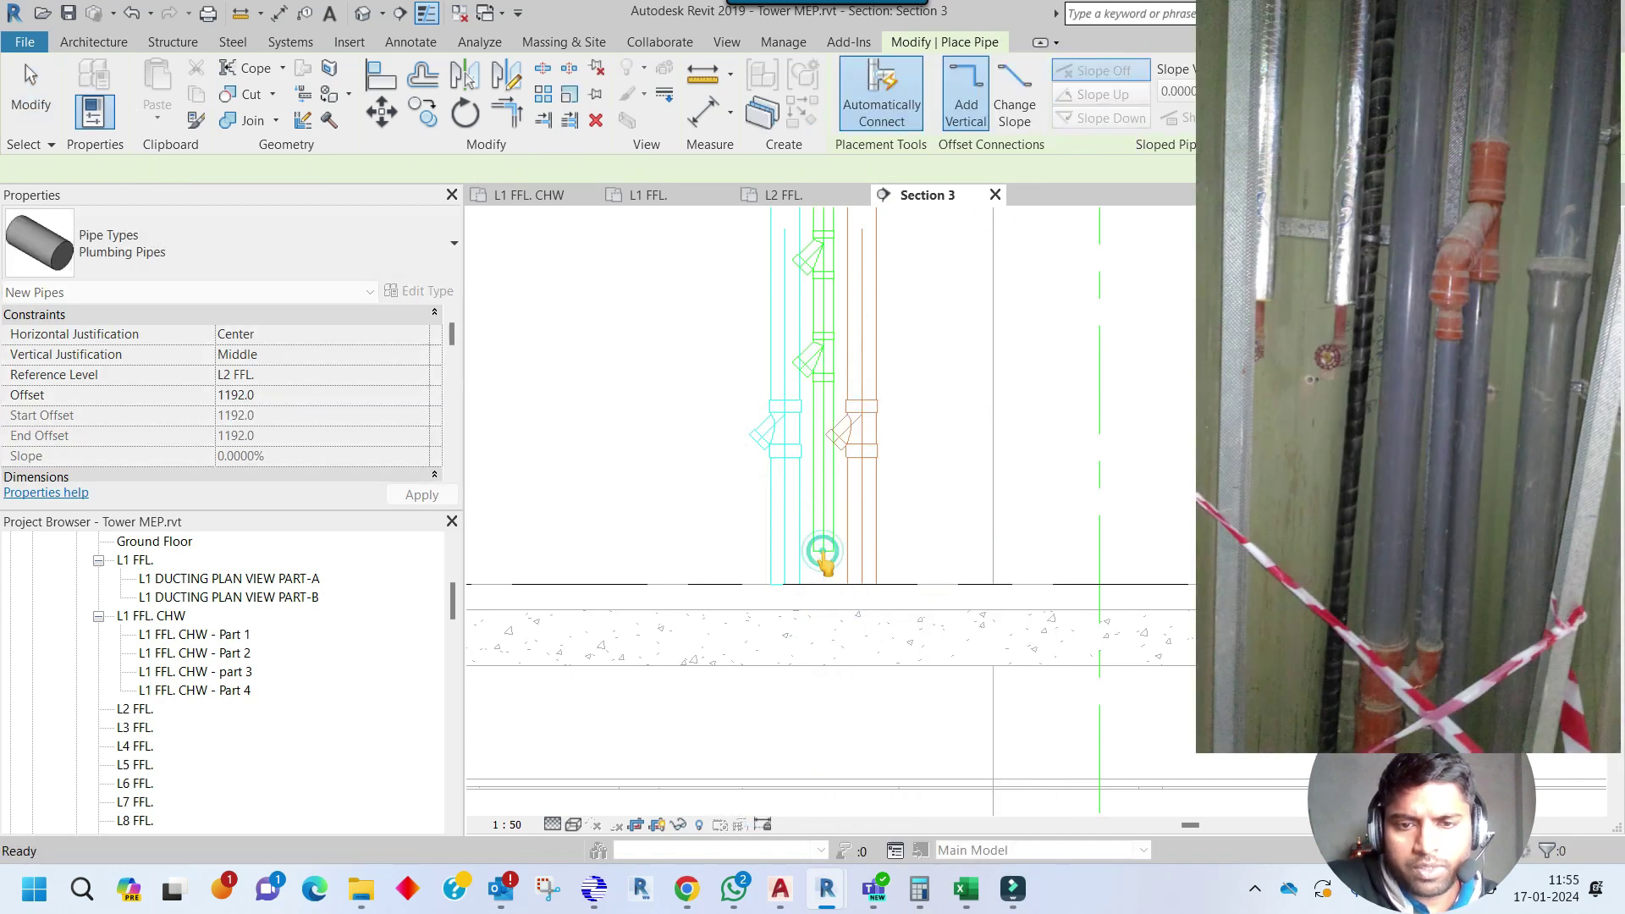
key(Escape)
key(Escape)
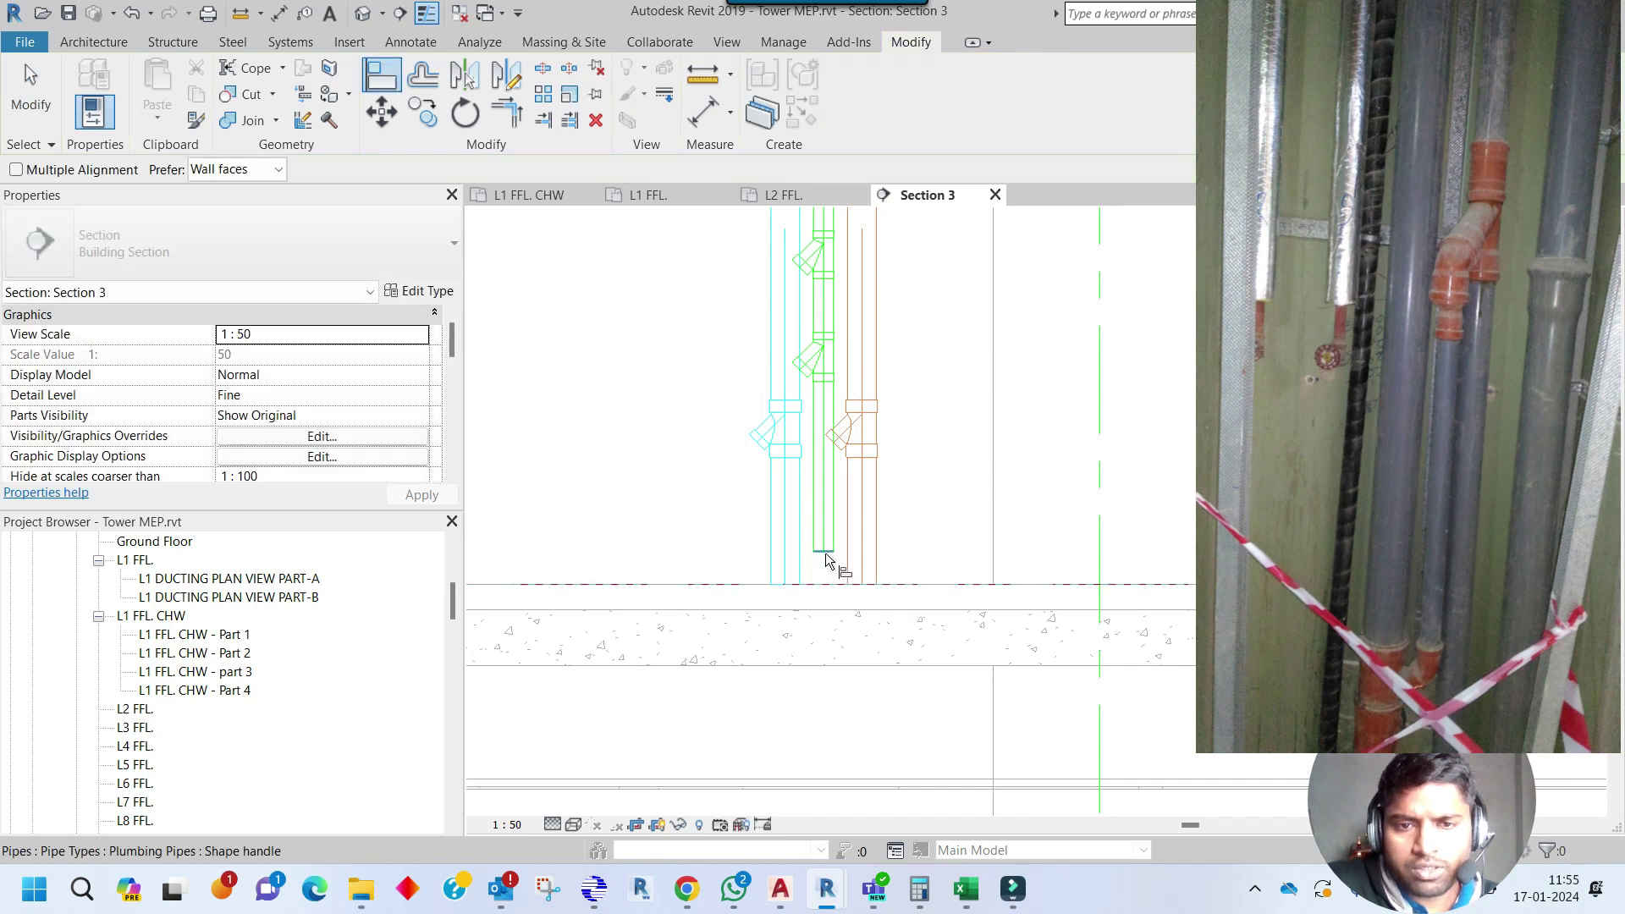
Rotate the lower wye on the green pipe so its branch faces the opposite side from the upper wye's branch.
scroll(826, 382, up, 2)
middle_drag(826, 383, 828, 557)
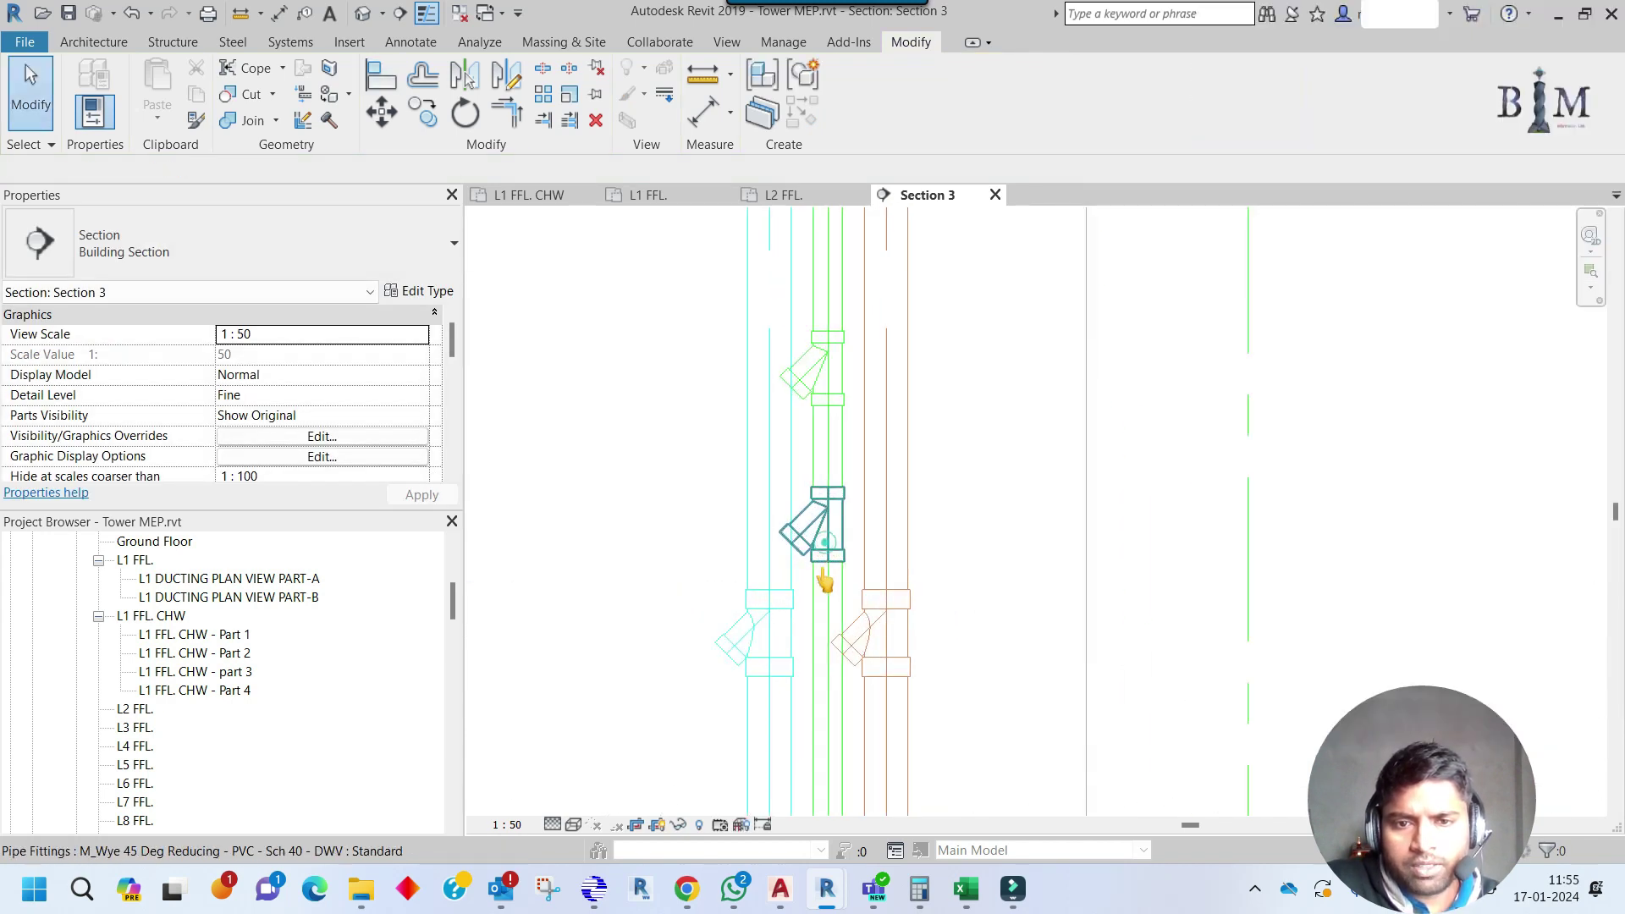
click(824, 579)
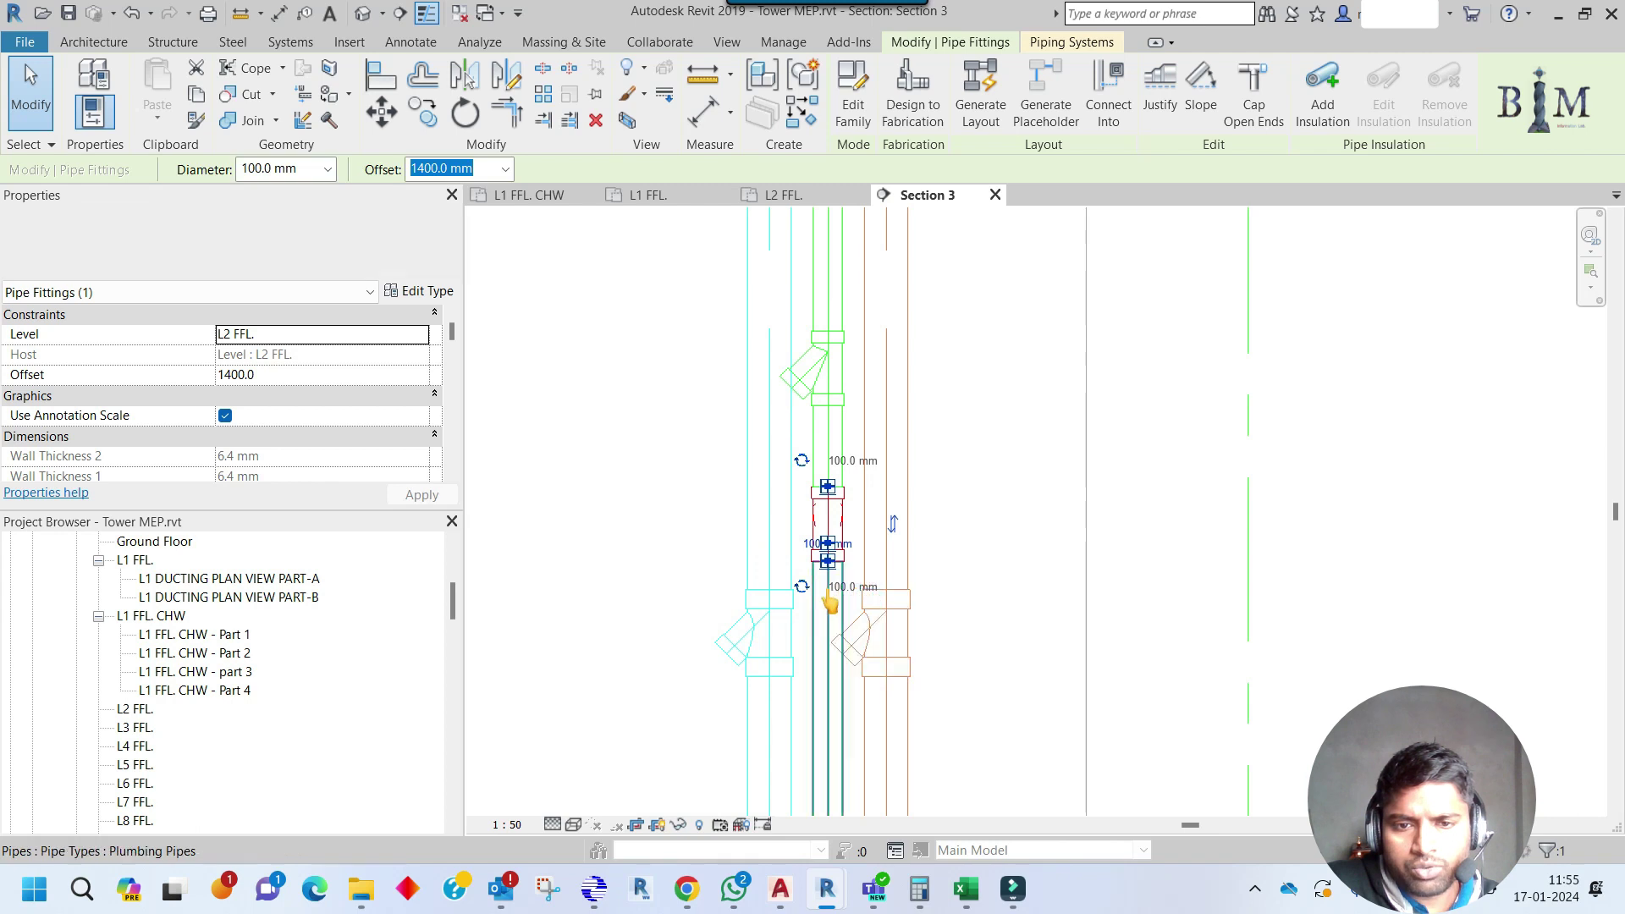
click(802, 587)
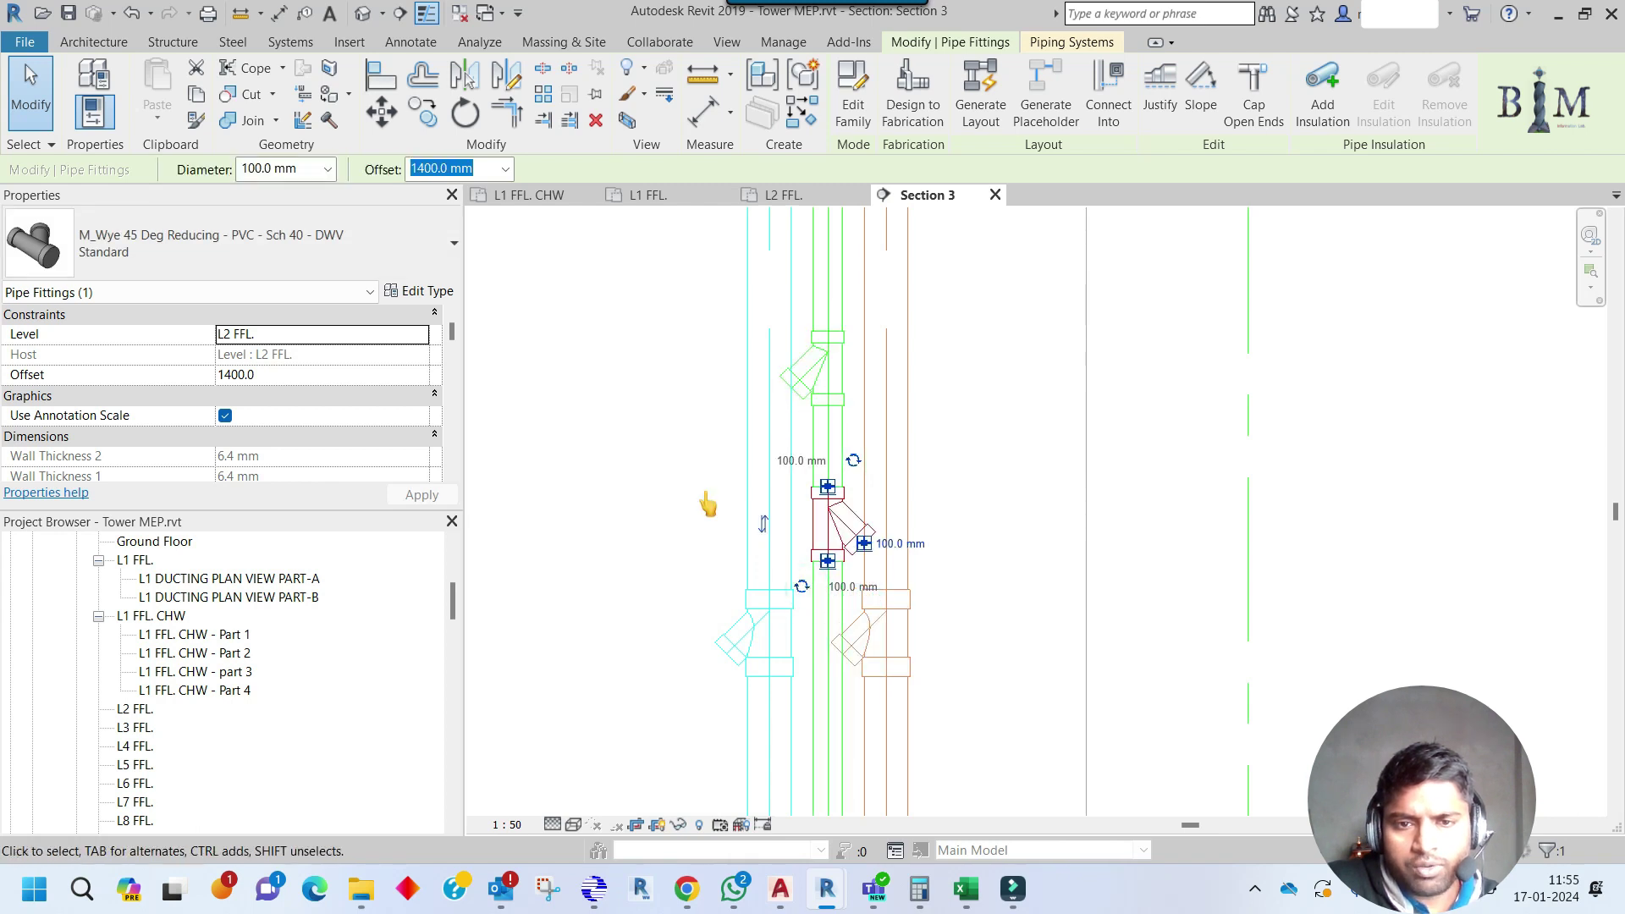
click(734, 575)
Flip the wyes on the brown and cyan pipes vertically so their branches point upward.
click(871, 631)
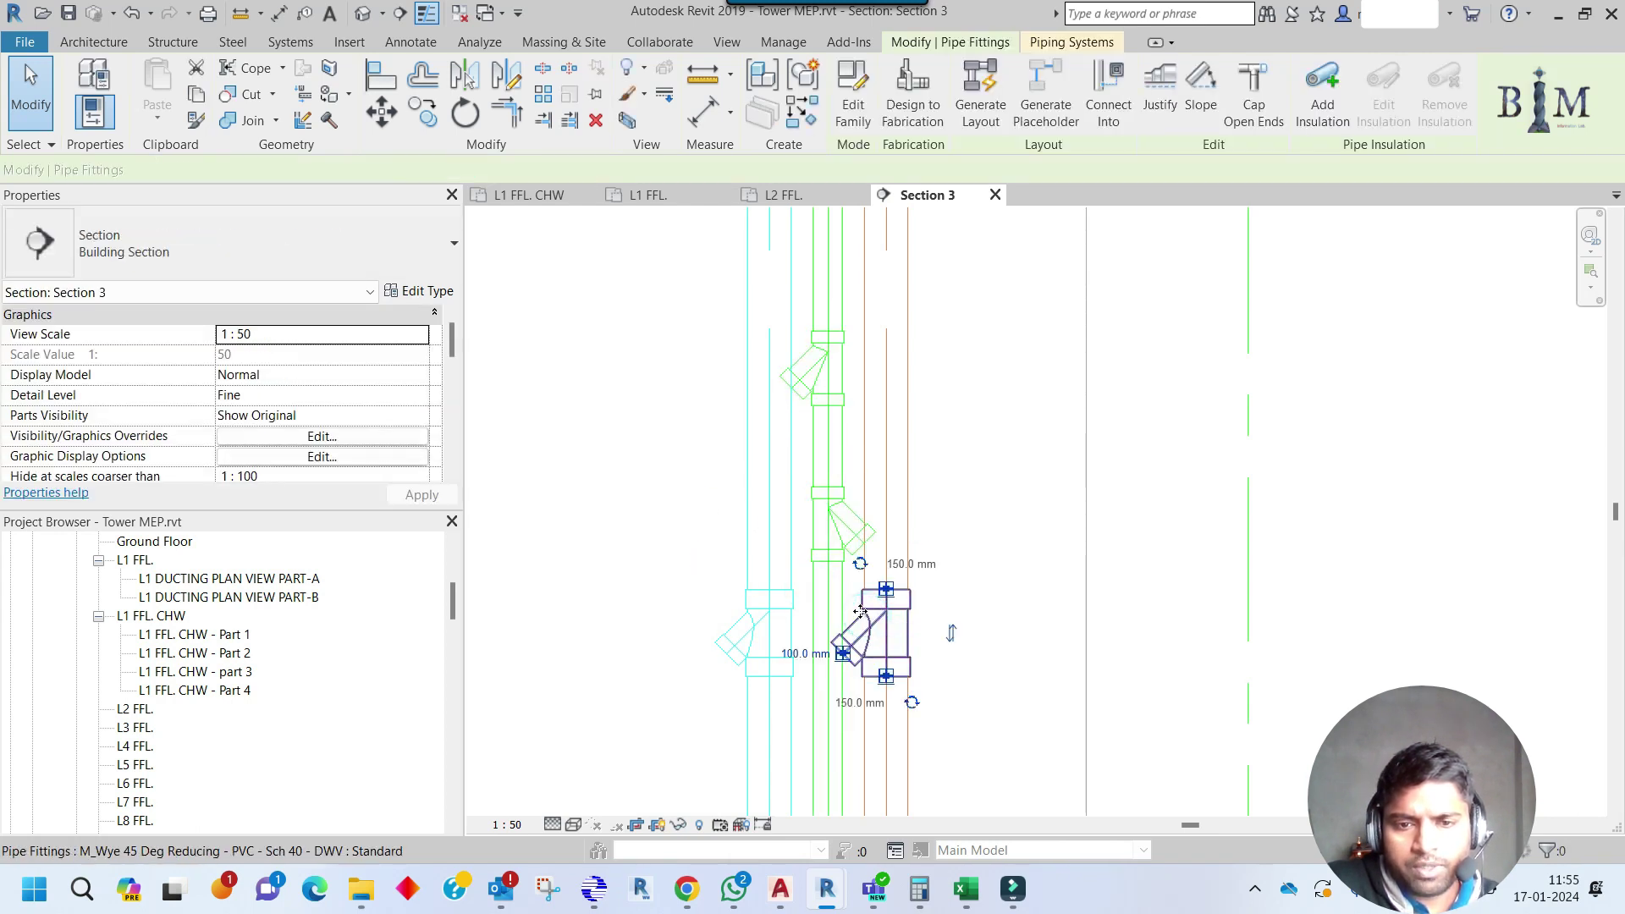
scroll(928, 636, down, 1)
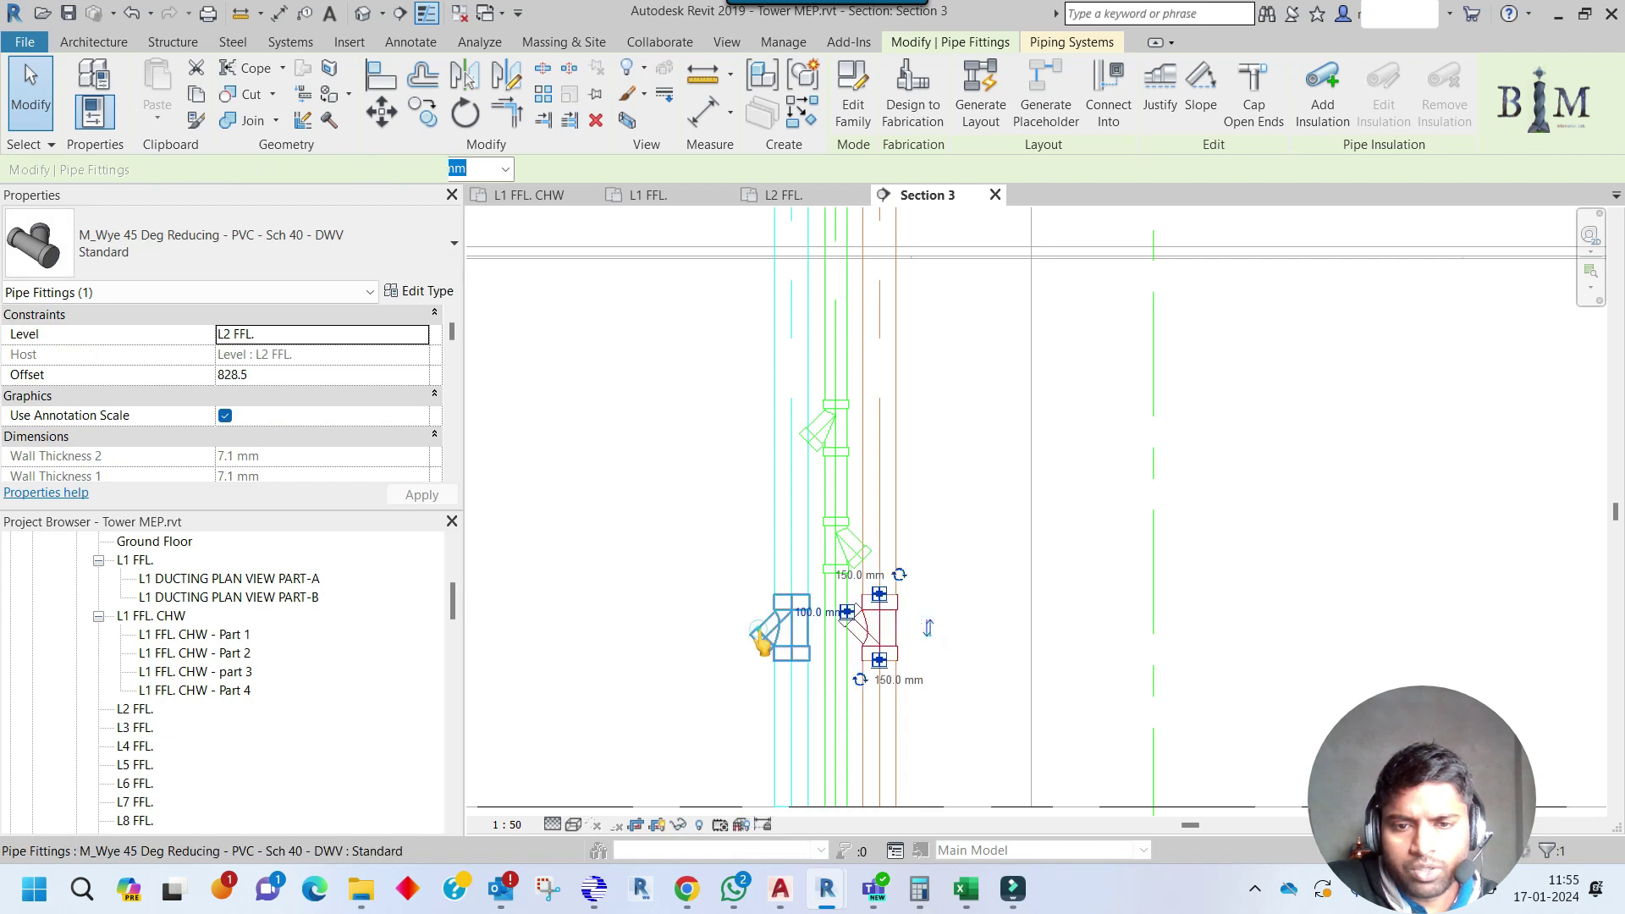
click(755, 642)
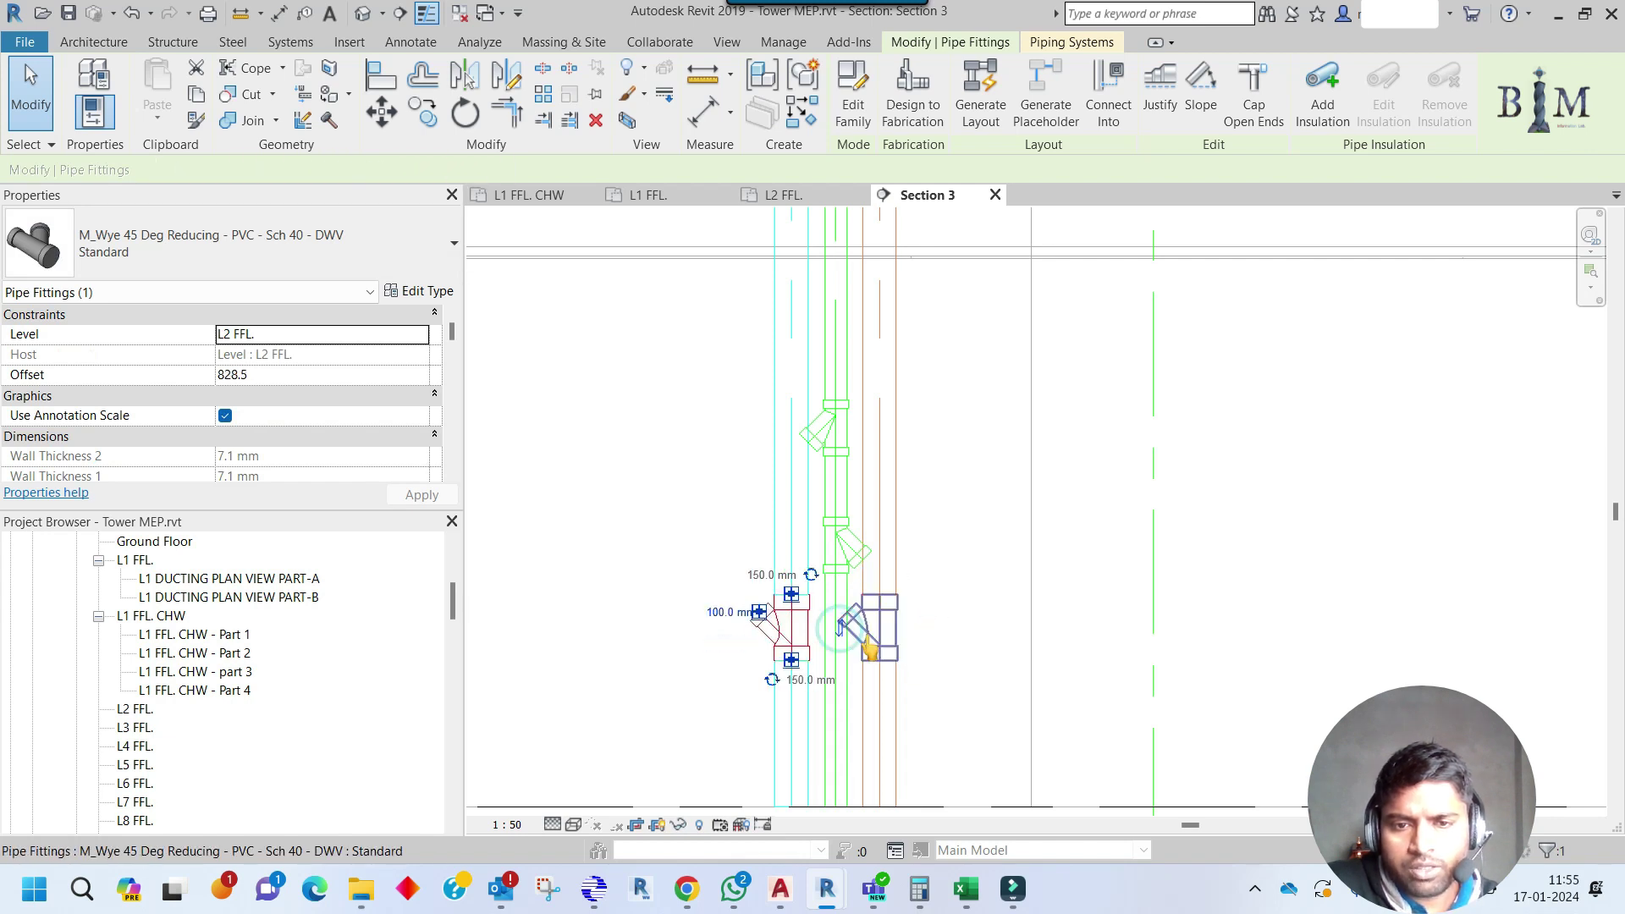
key(Escape)
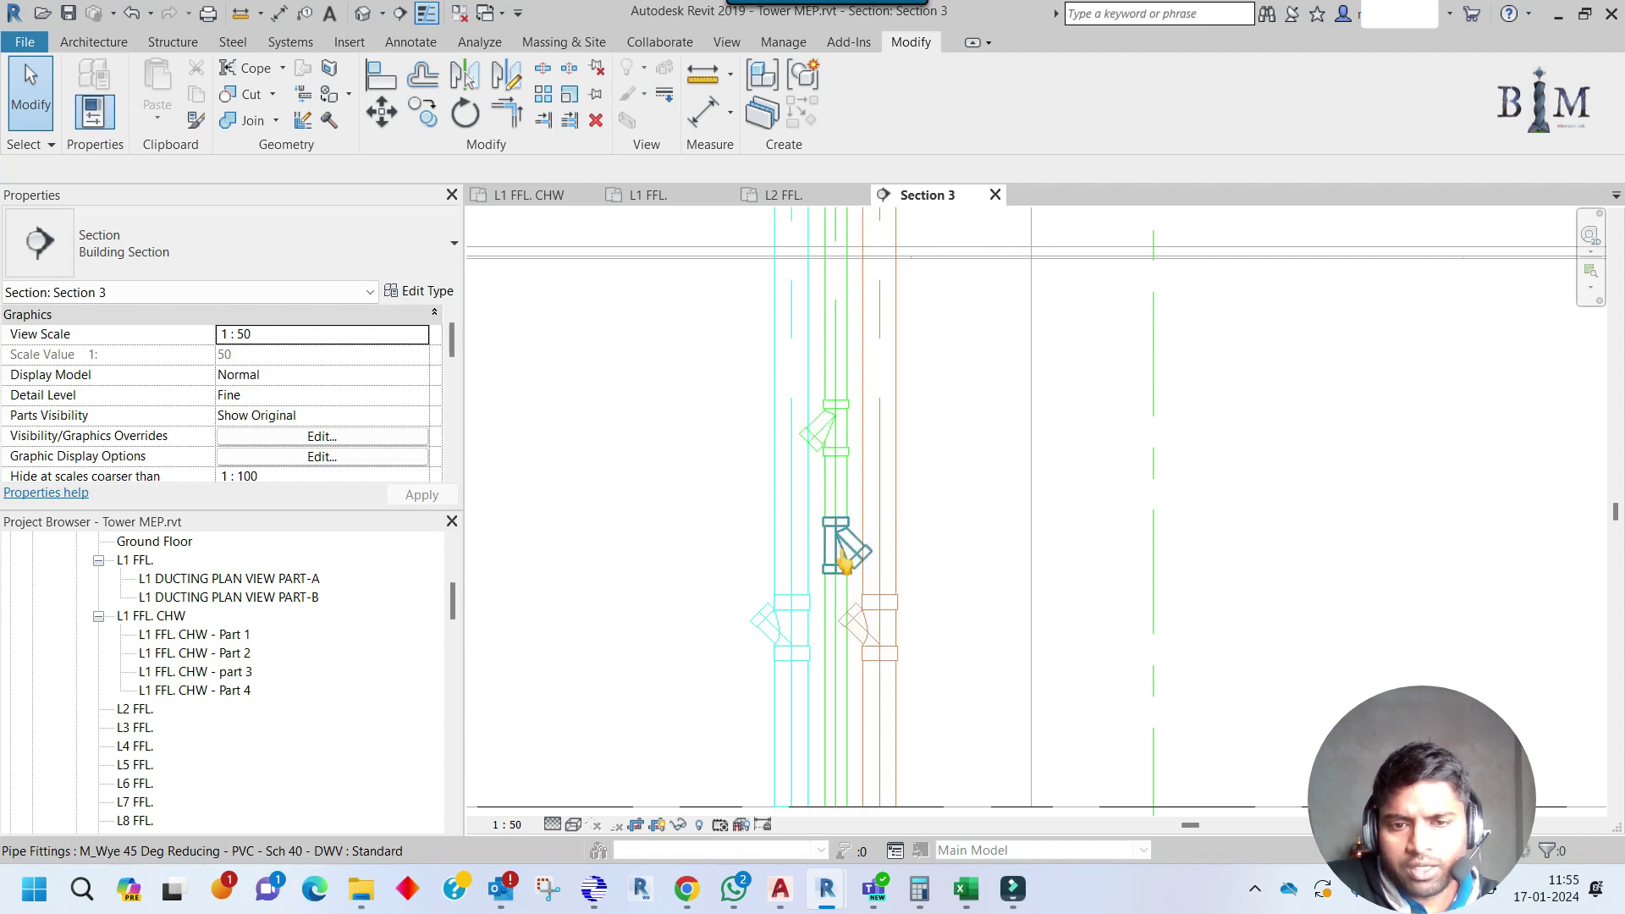
Try raising the brown pipe's wye and bring it back level with the cyan pipe's wye.
click(876, 628)
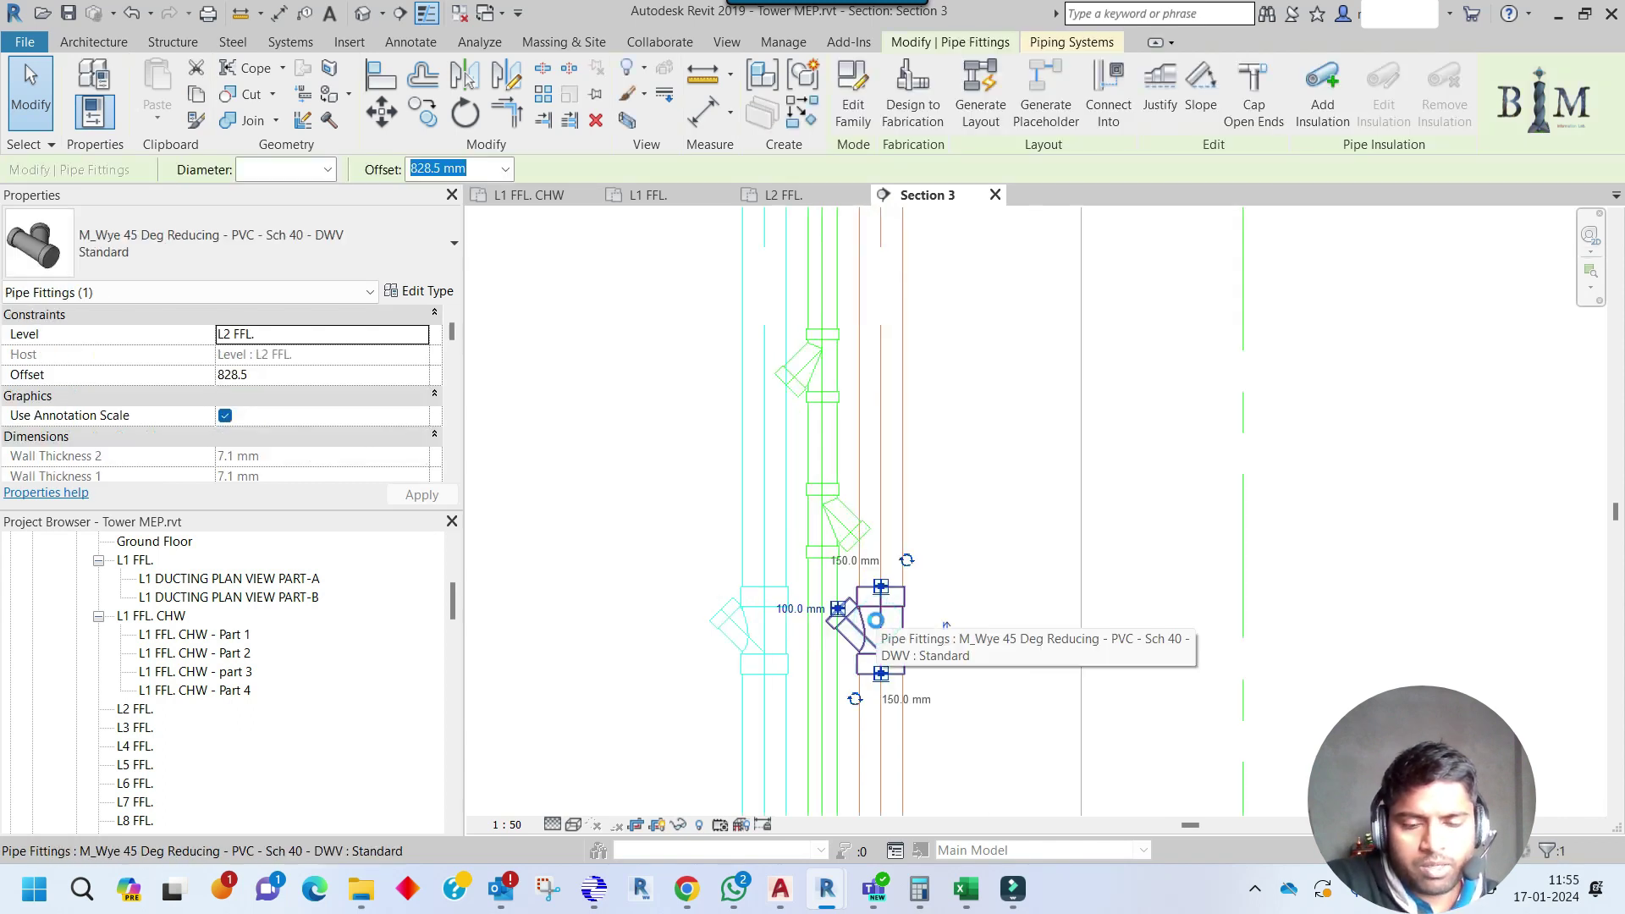
scroll(880, 630, up, 2)
scroll(880, 630, up, 1)
key(Up)
key(Up)
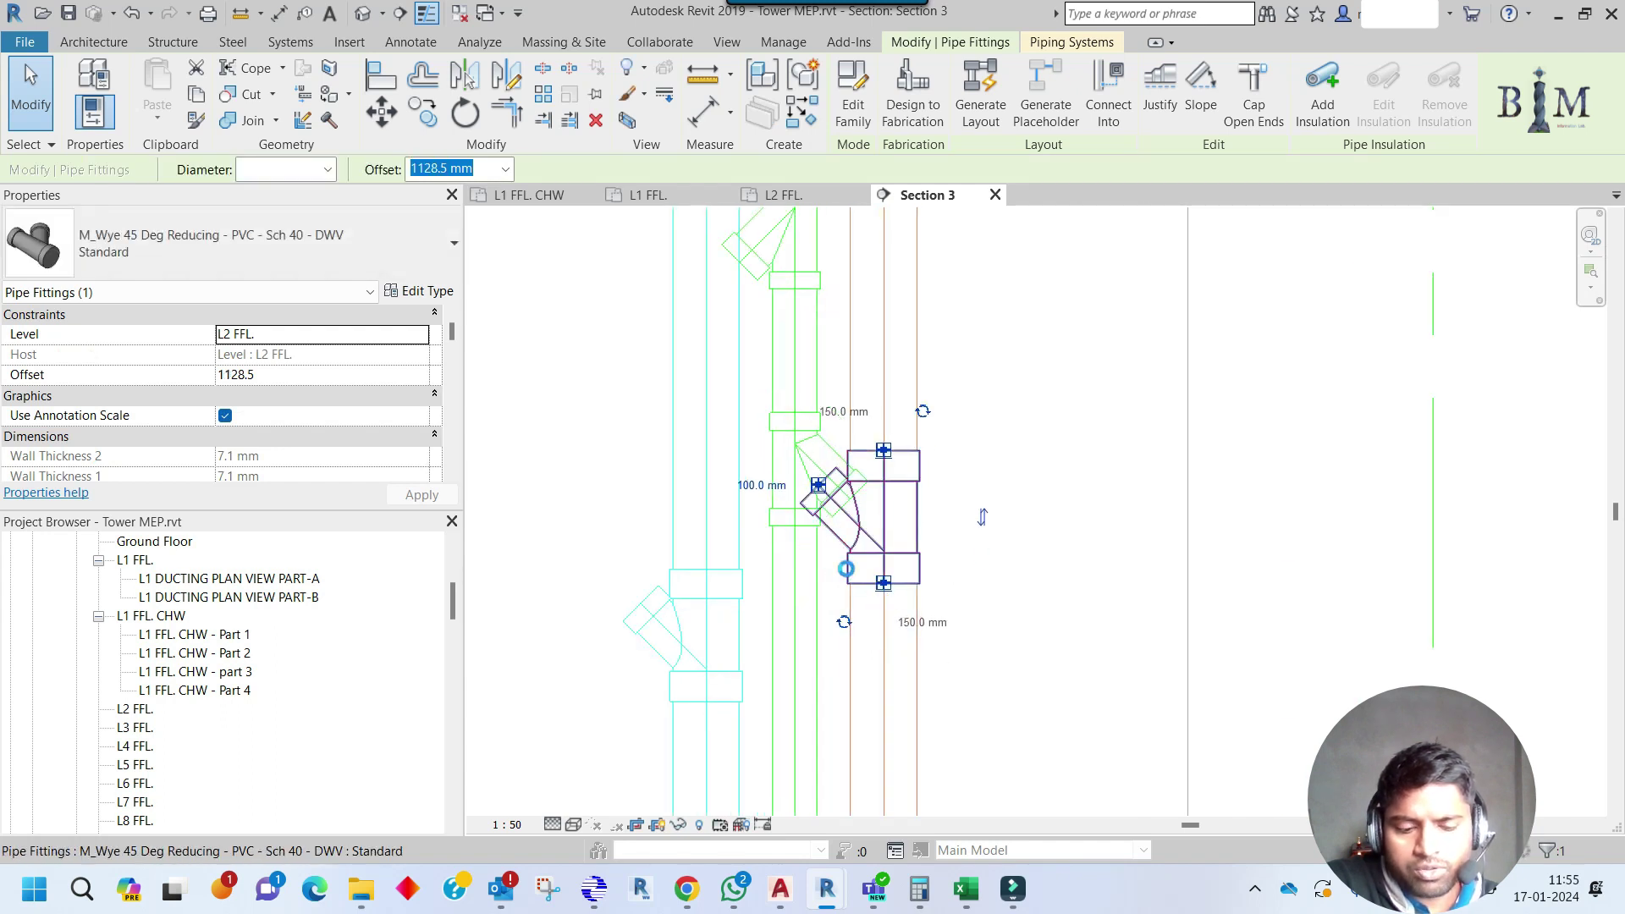
key(Down)
key(Down)
key(Down)
key(Down)
key(Down)
key(Down)
scroll(846, 569, down, 5)
key(Escape)
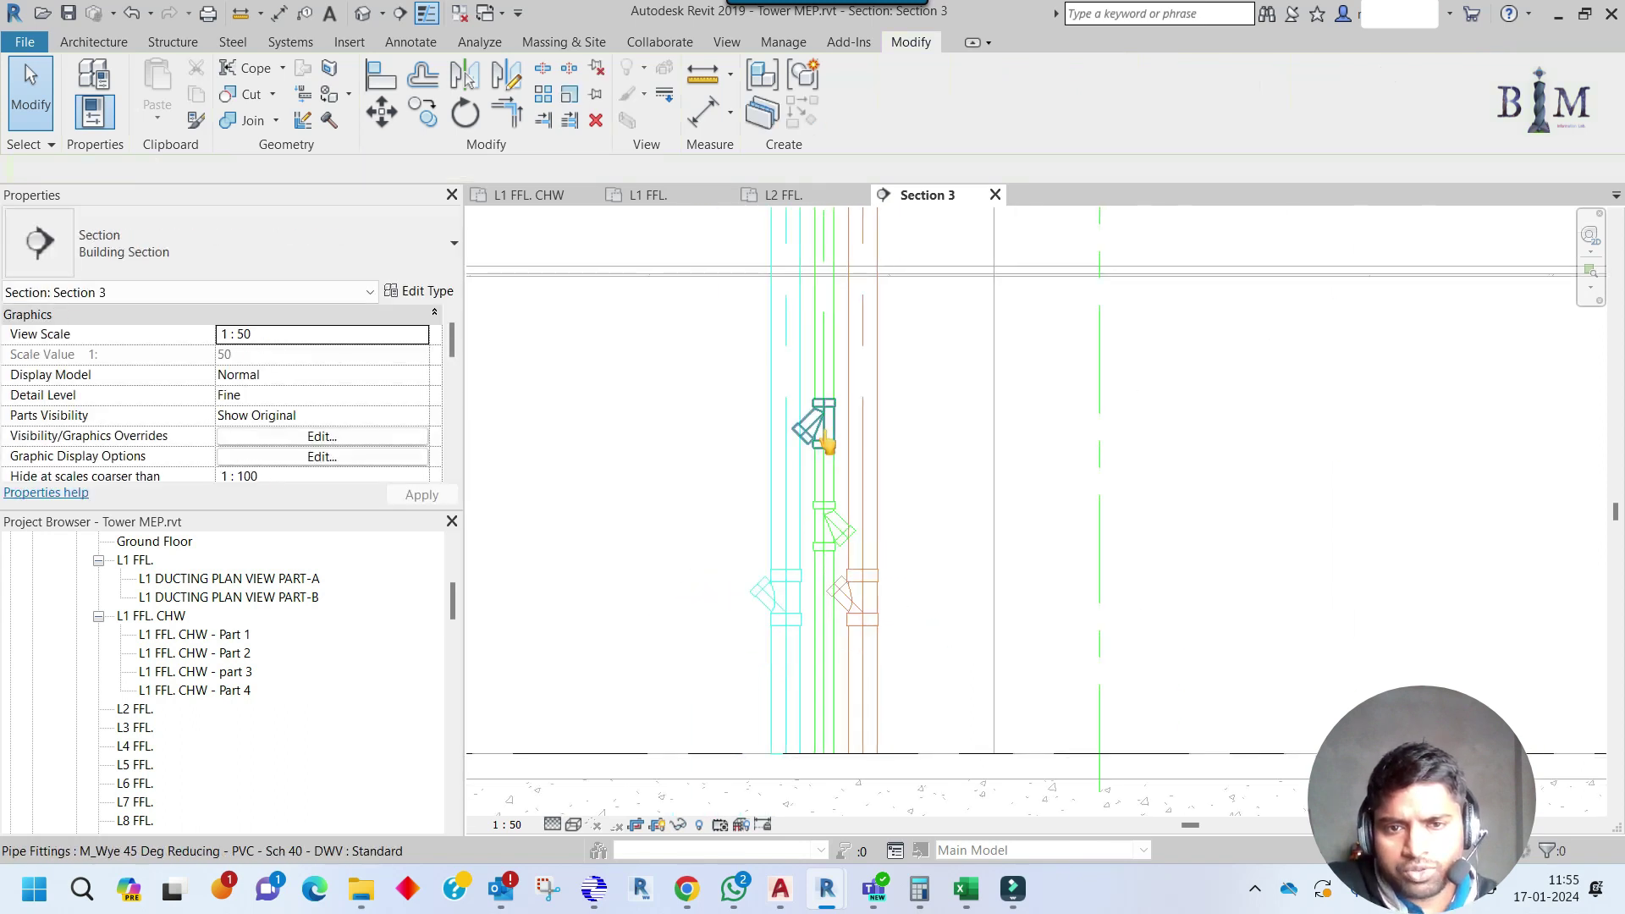
Raise both wyes along the green pipe and bring the lower one to a 2000 mm offset.
click(841, 532)
ctrl+click(820, 427)
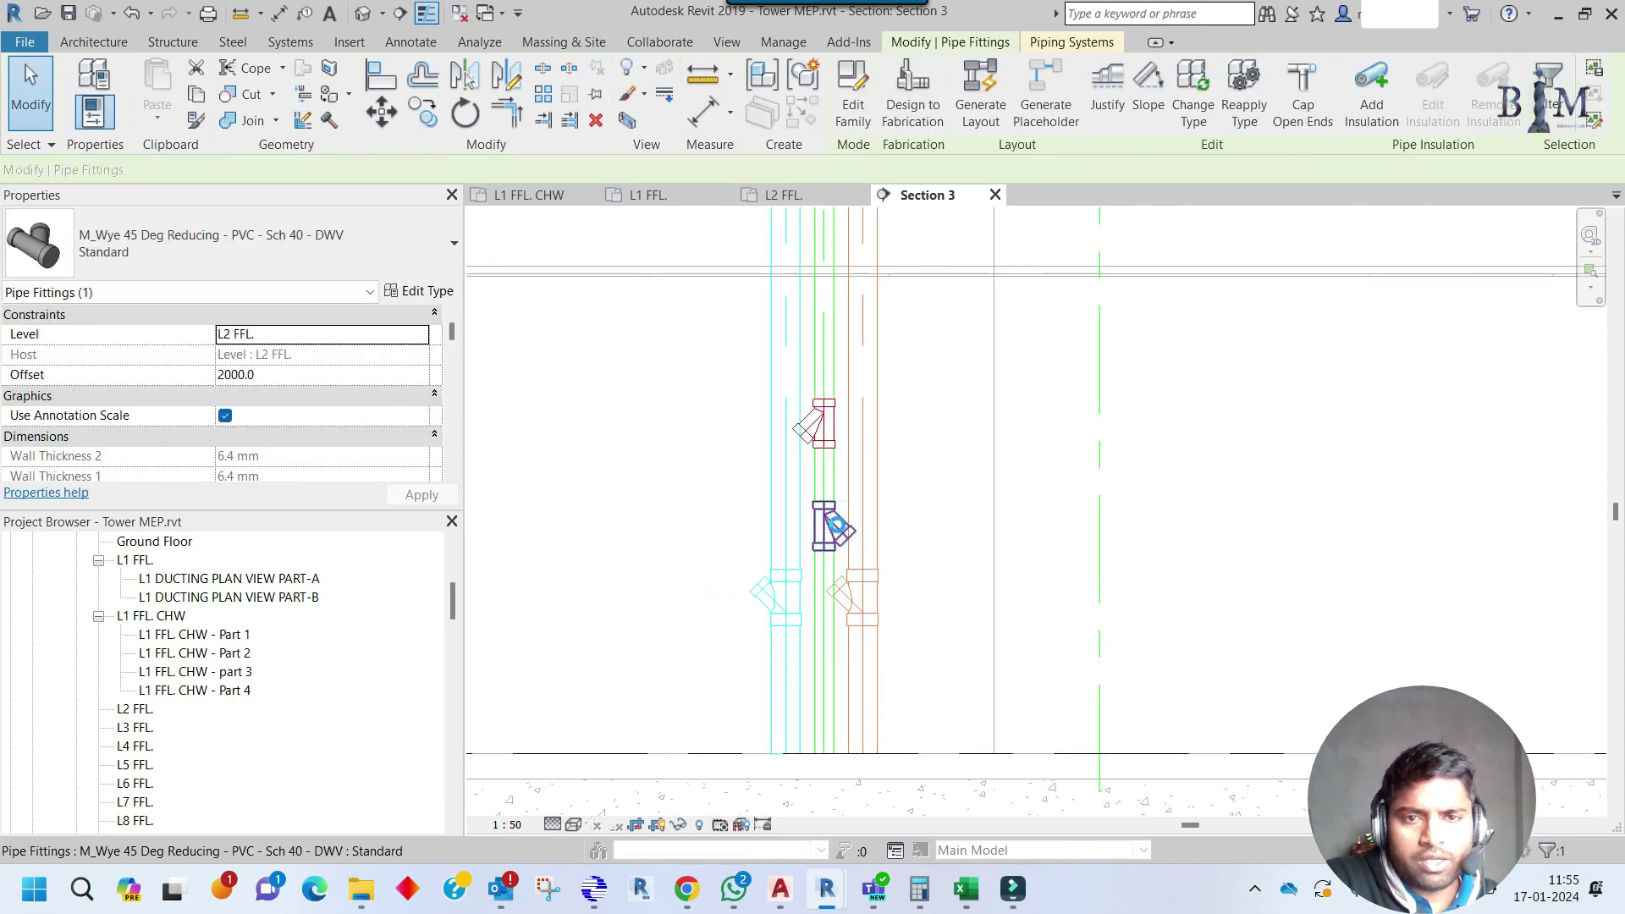
key(Up)
click(838, 461)
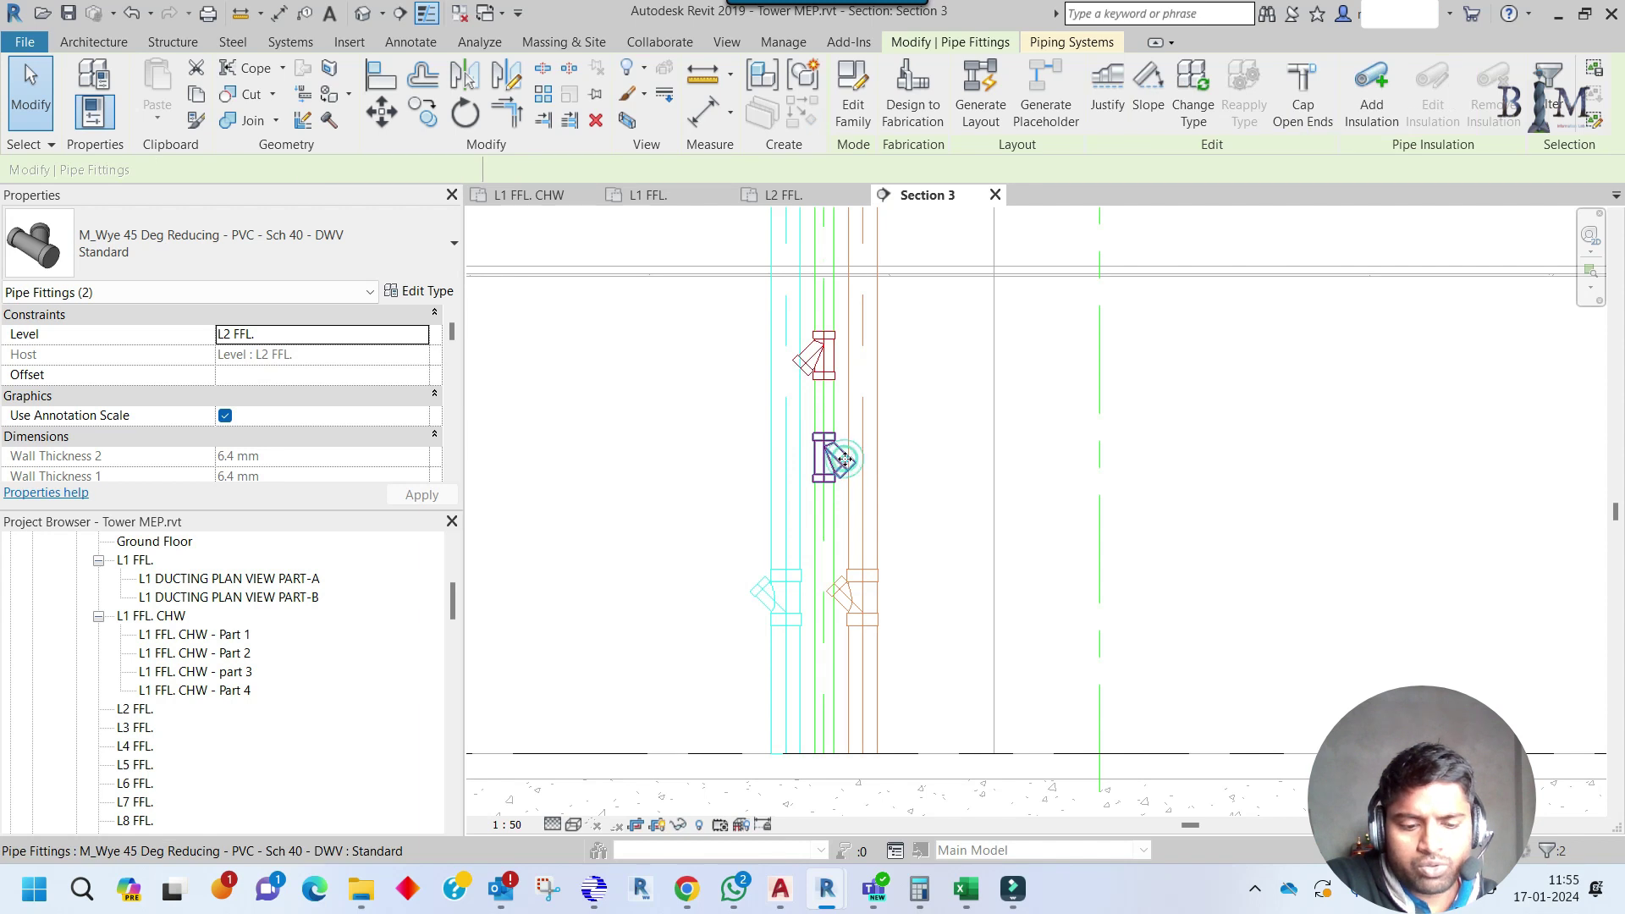
scroll(845, 458, up, 1)
click(845, 458)
middle_drag(834, 465, 834, 484)
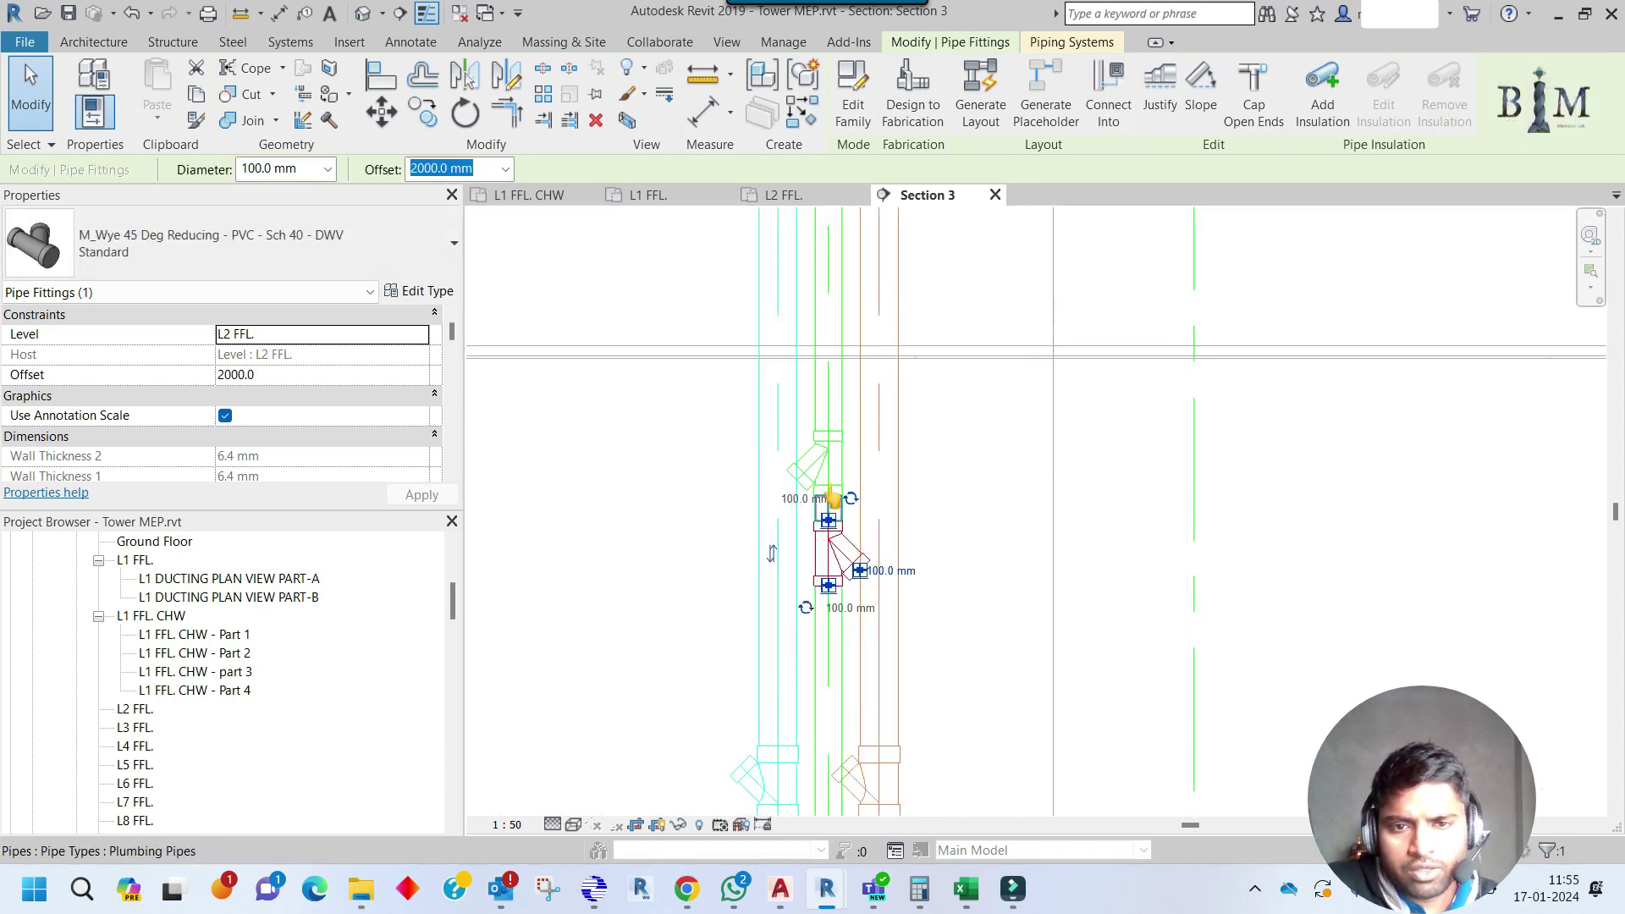
Move both green pipe wyes together slightly farther up toward the L3 FFL. slab.
ctrl+click(834, 485)
scroll(834, 492, down, 2)
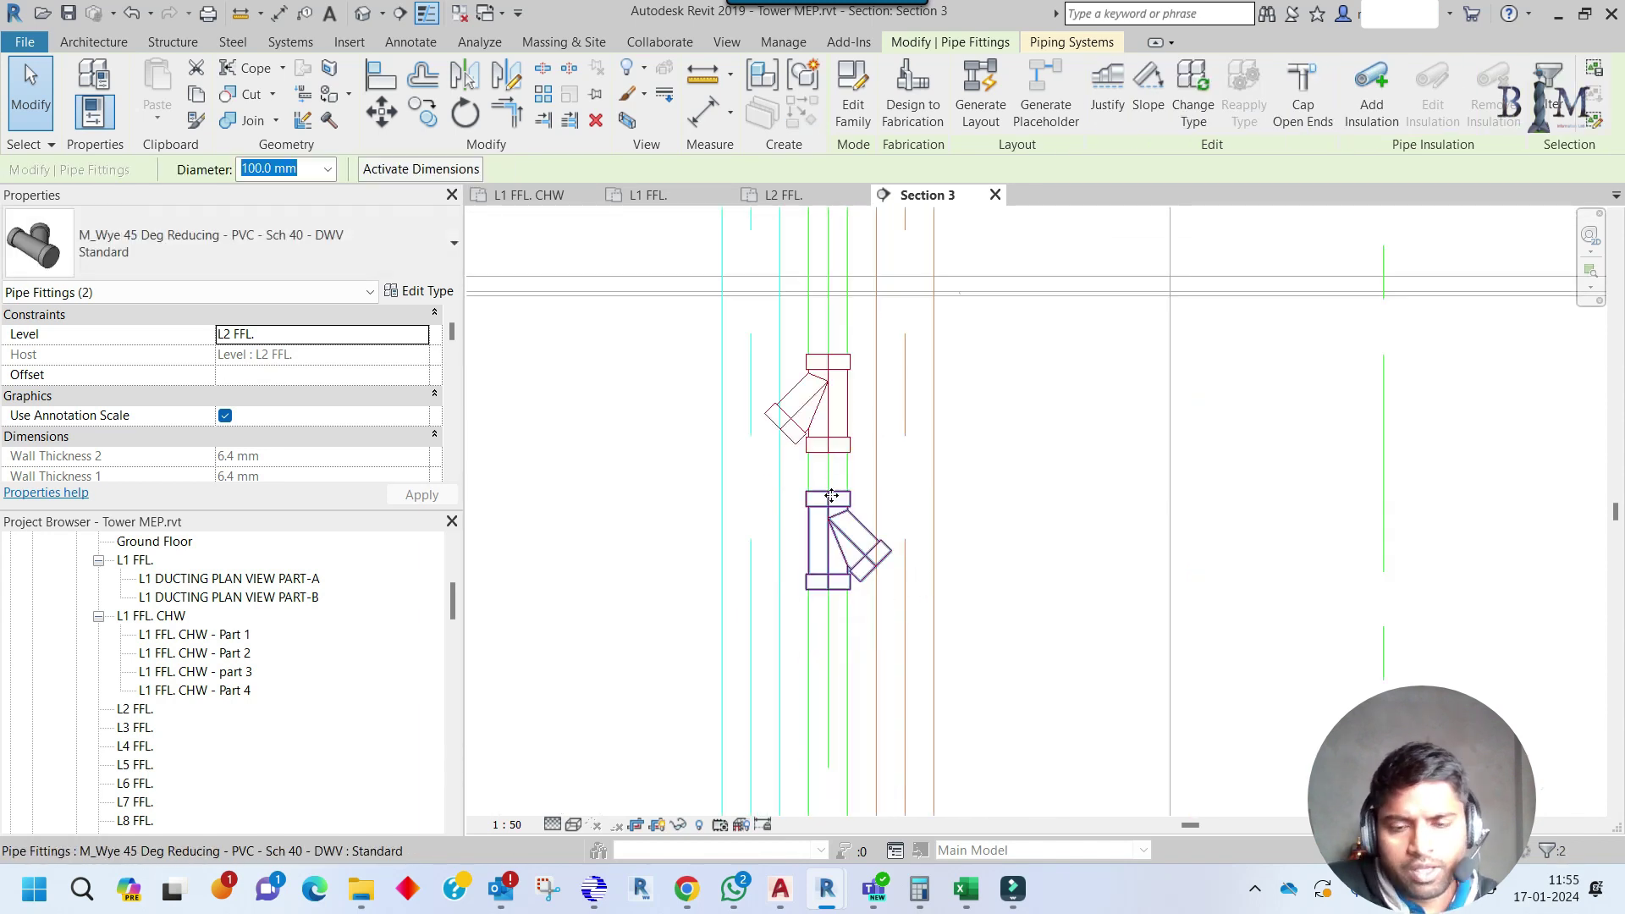
key(Escape)
scroll(786, 509, down, 2)
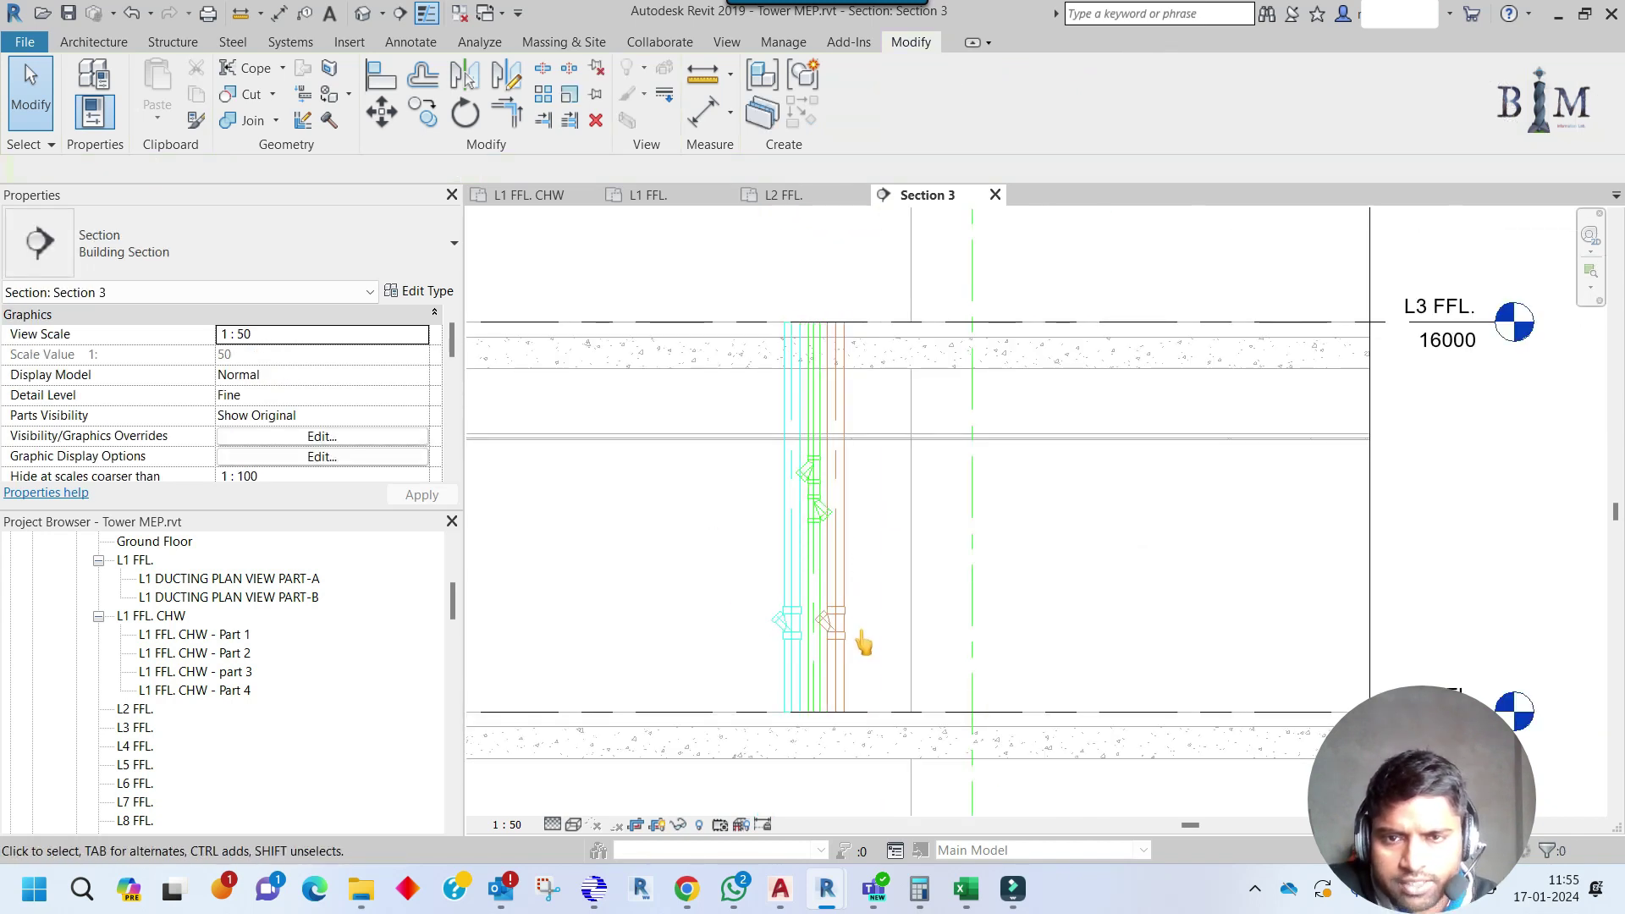
In the L2 FFL. floor plan, draw a detail line from the cyan pipe's centre and join it to the green pipe's centre with one about 195 mm long.
click(787, 196)
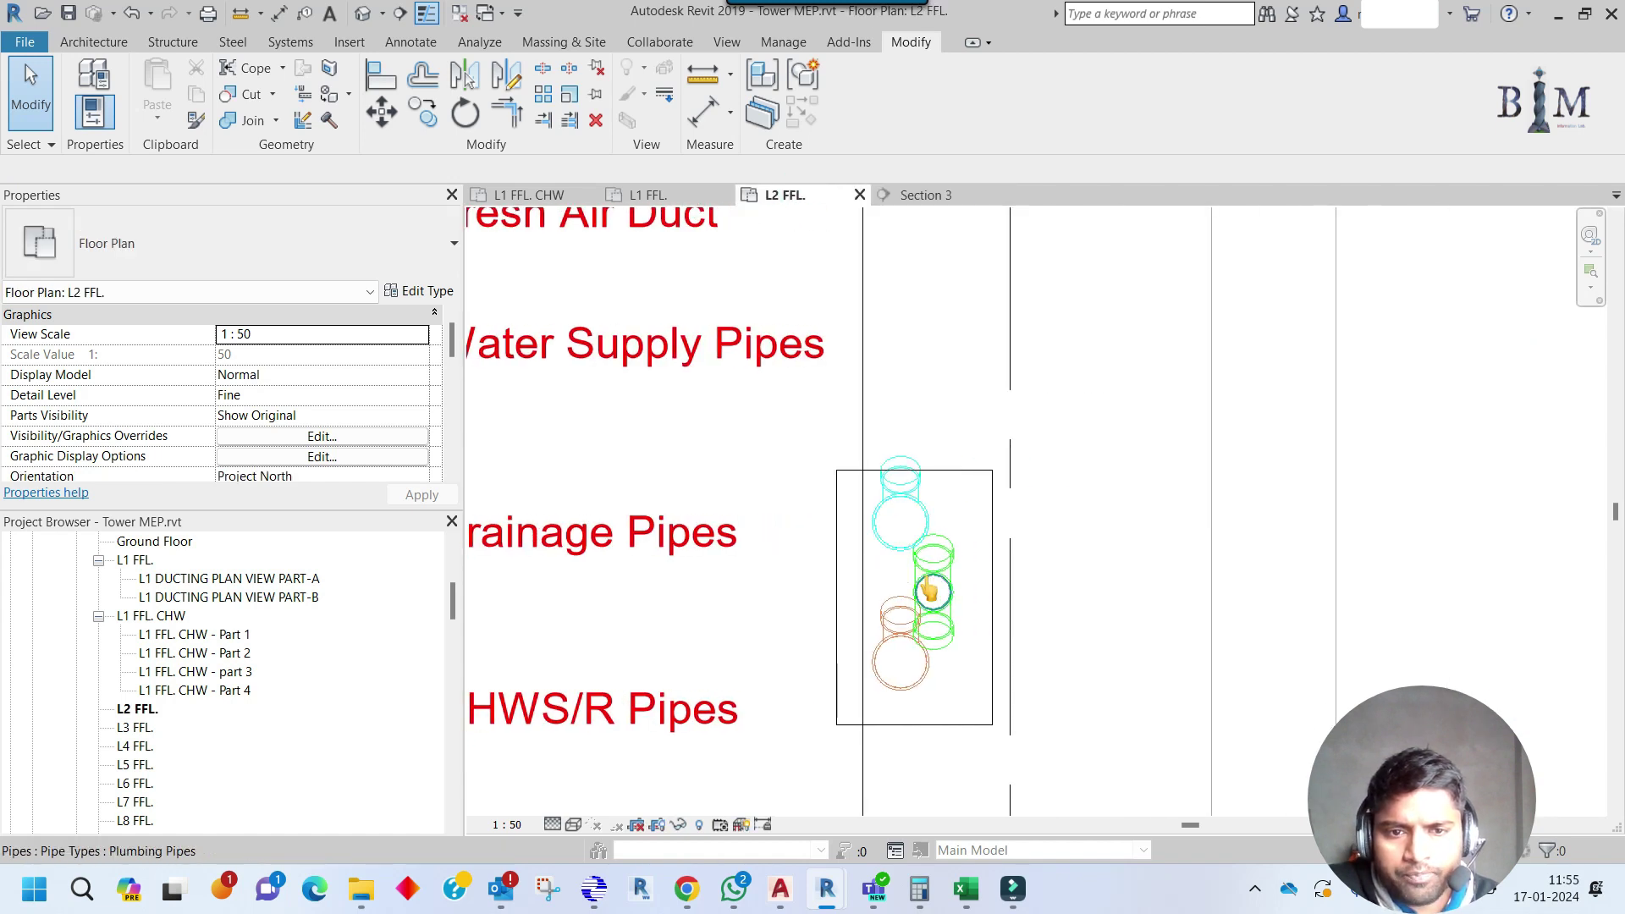
scroll(930, 592, up, 2)
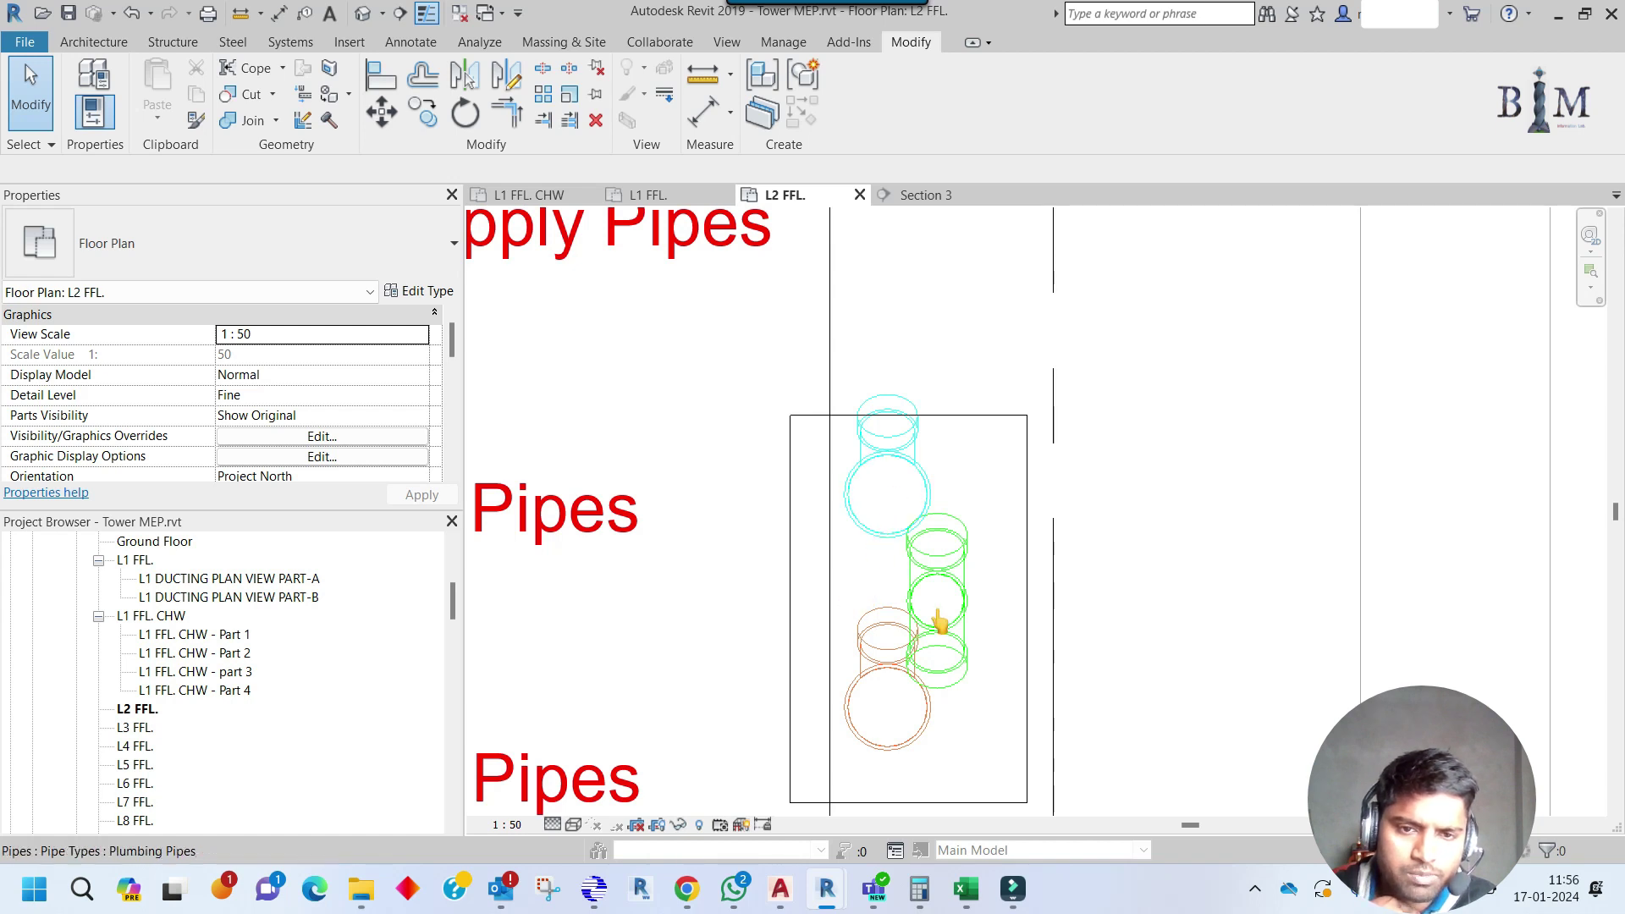
key(d)
key(l)
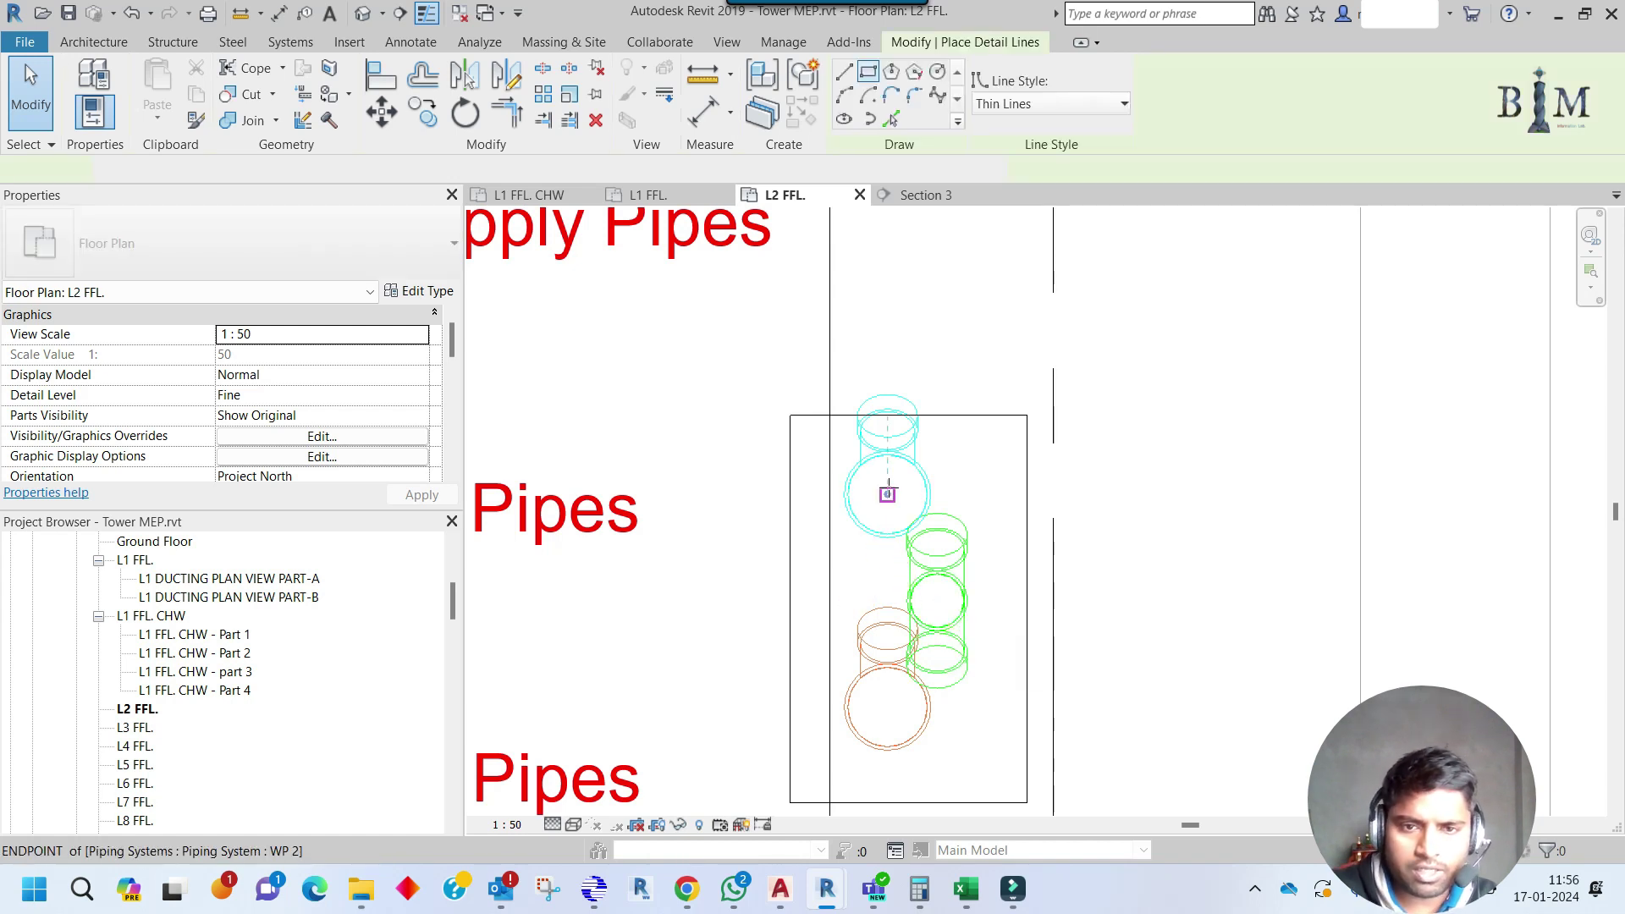
click(887, 495)
click(849, 579)
key(Escape)
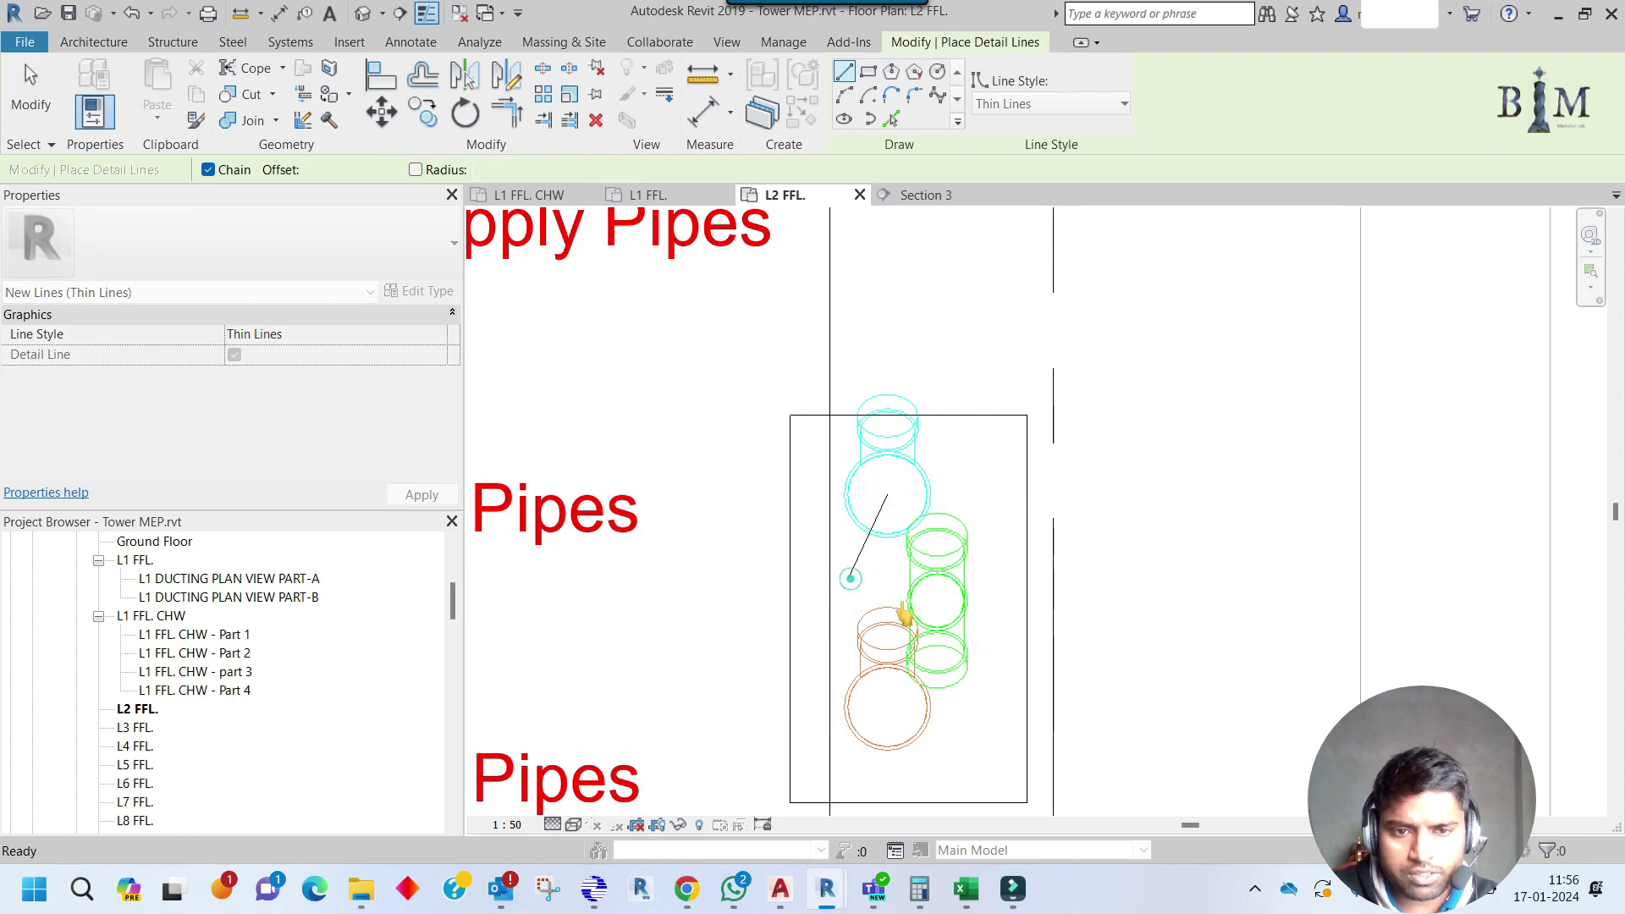
click(934, 600)
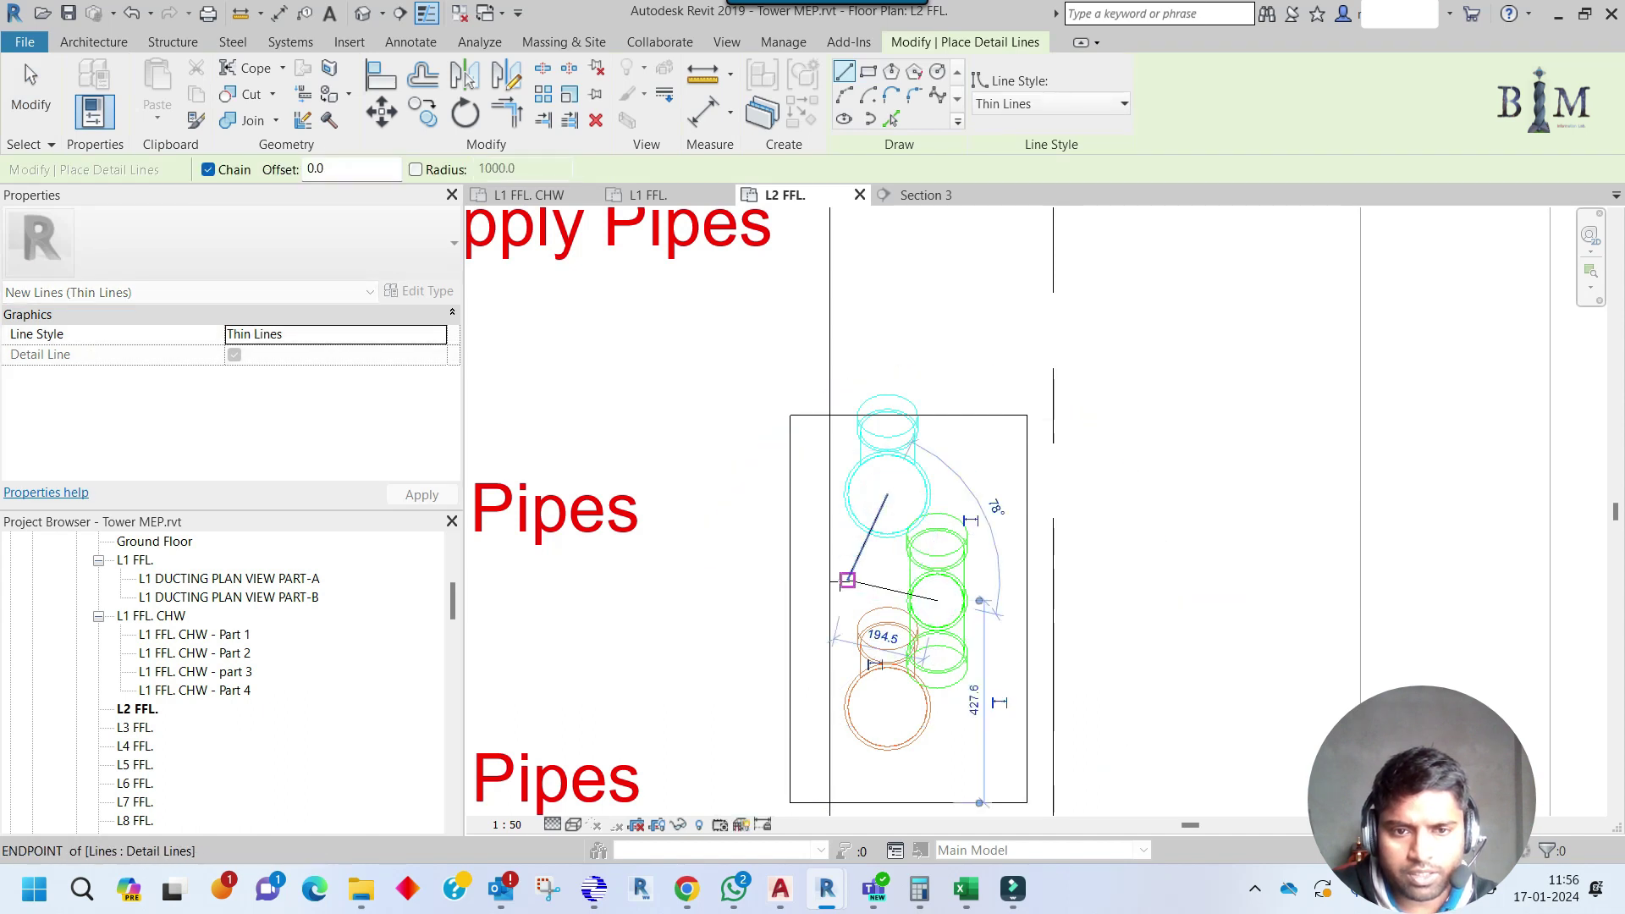
click(849, 579)
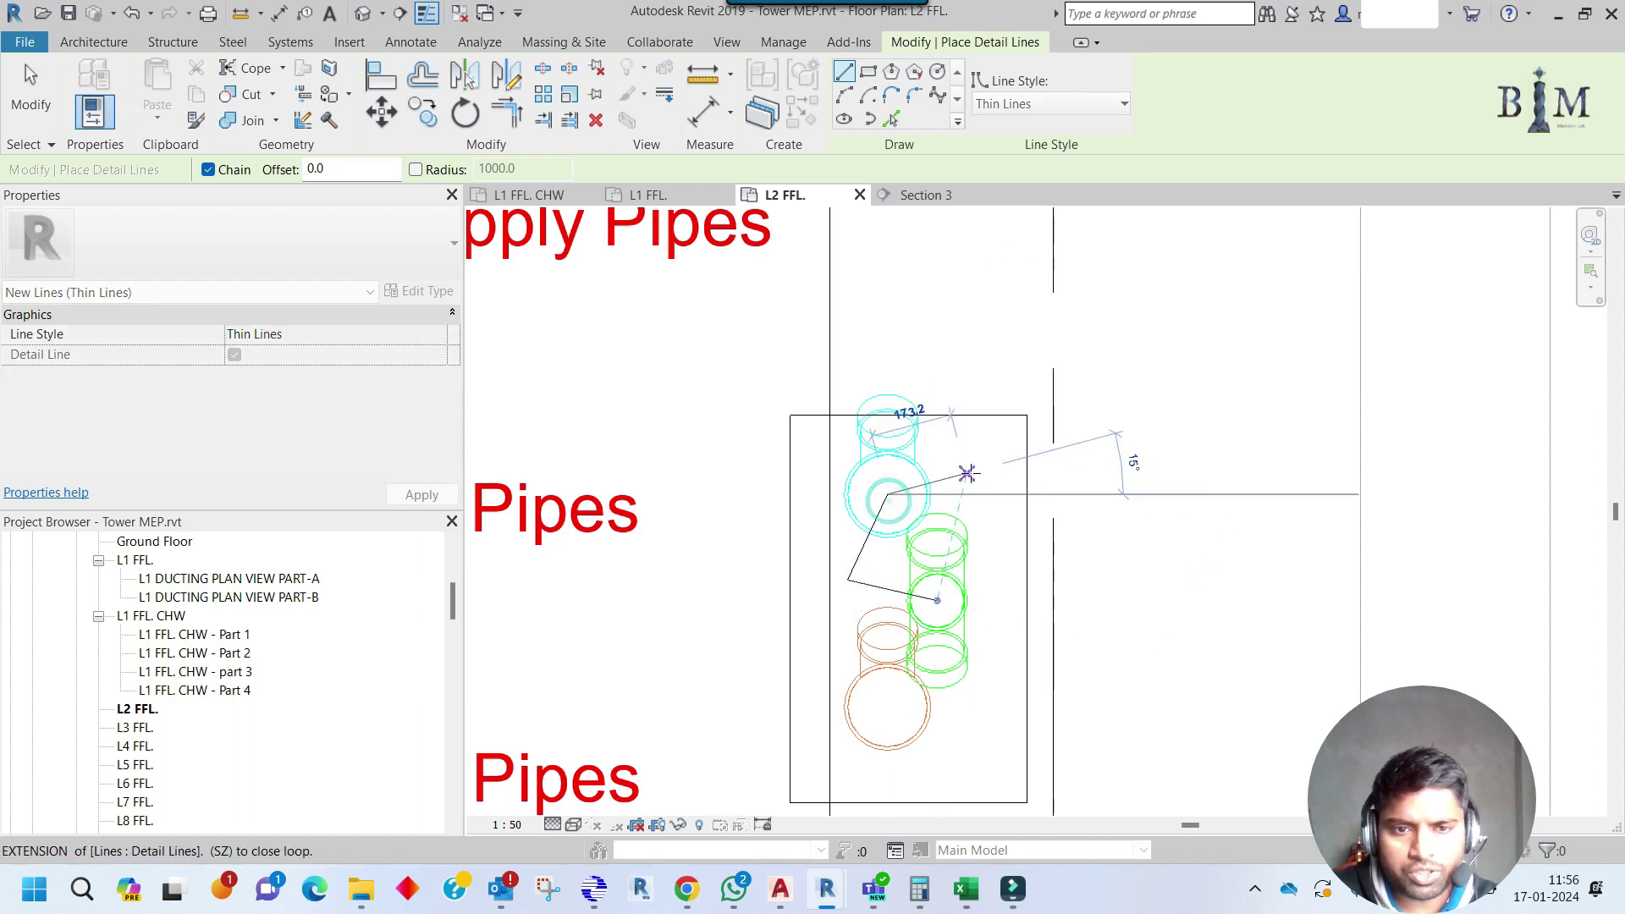
Draw detail lines from the cyan and green pipe centres that meet inside the shaft, completing a four-sided outline.
click(986, 467)
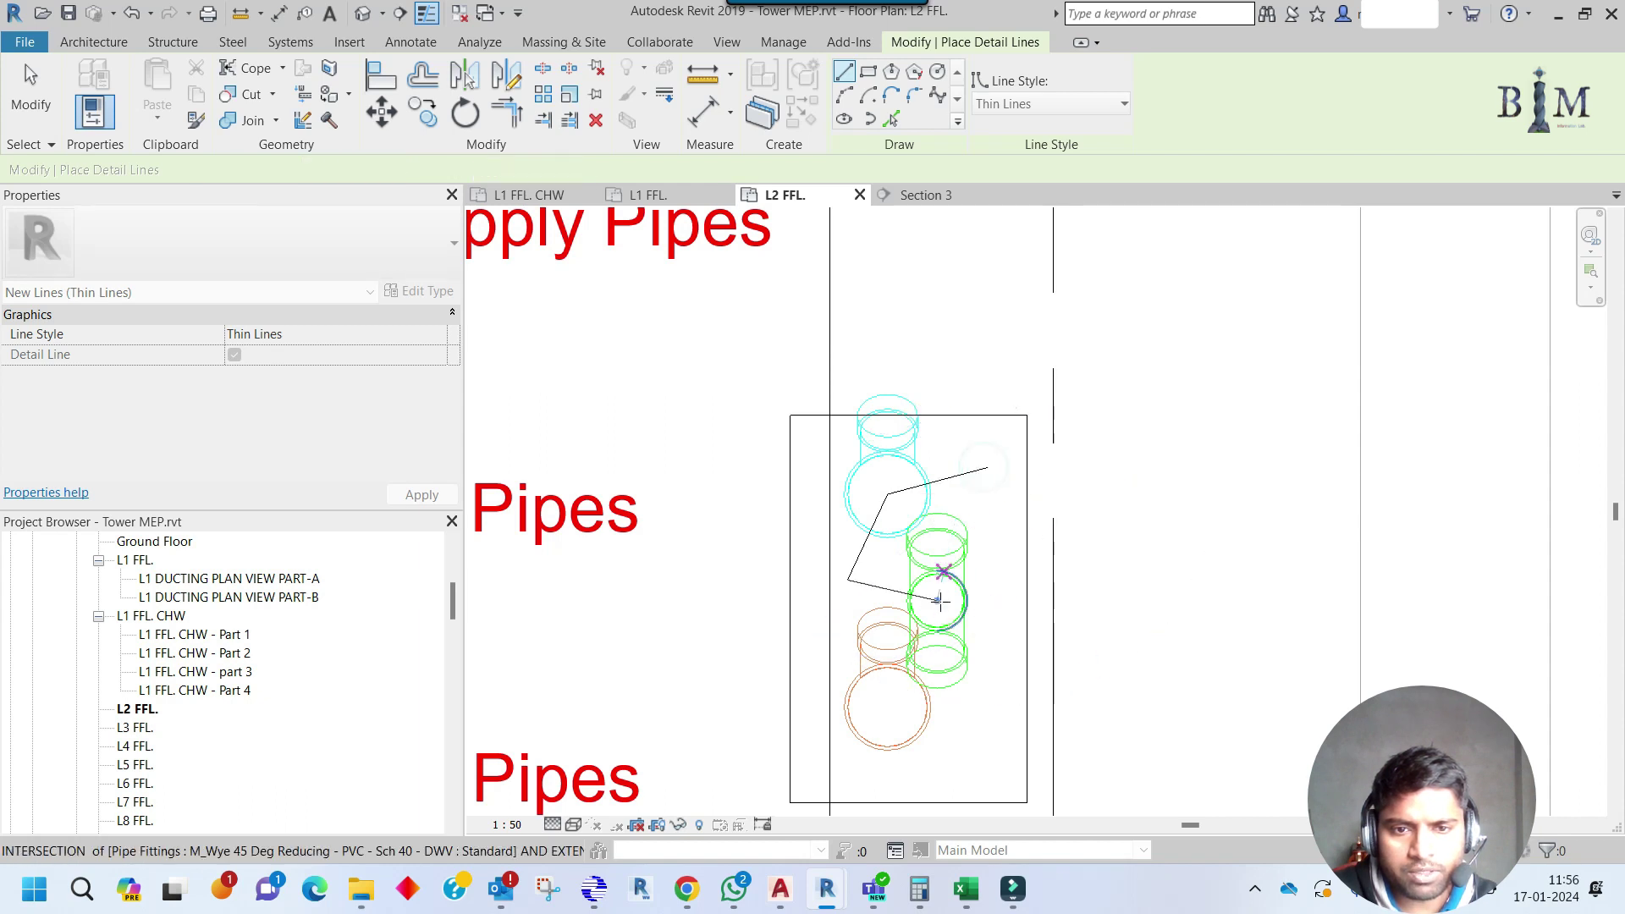
click(937, 600)
click(986, 468)
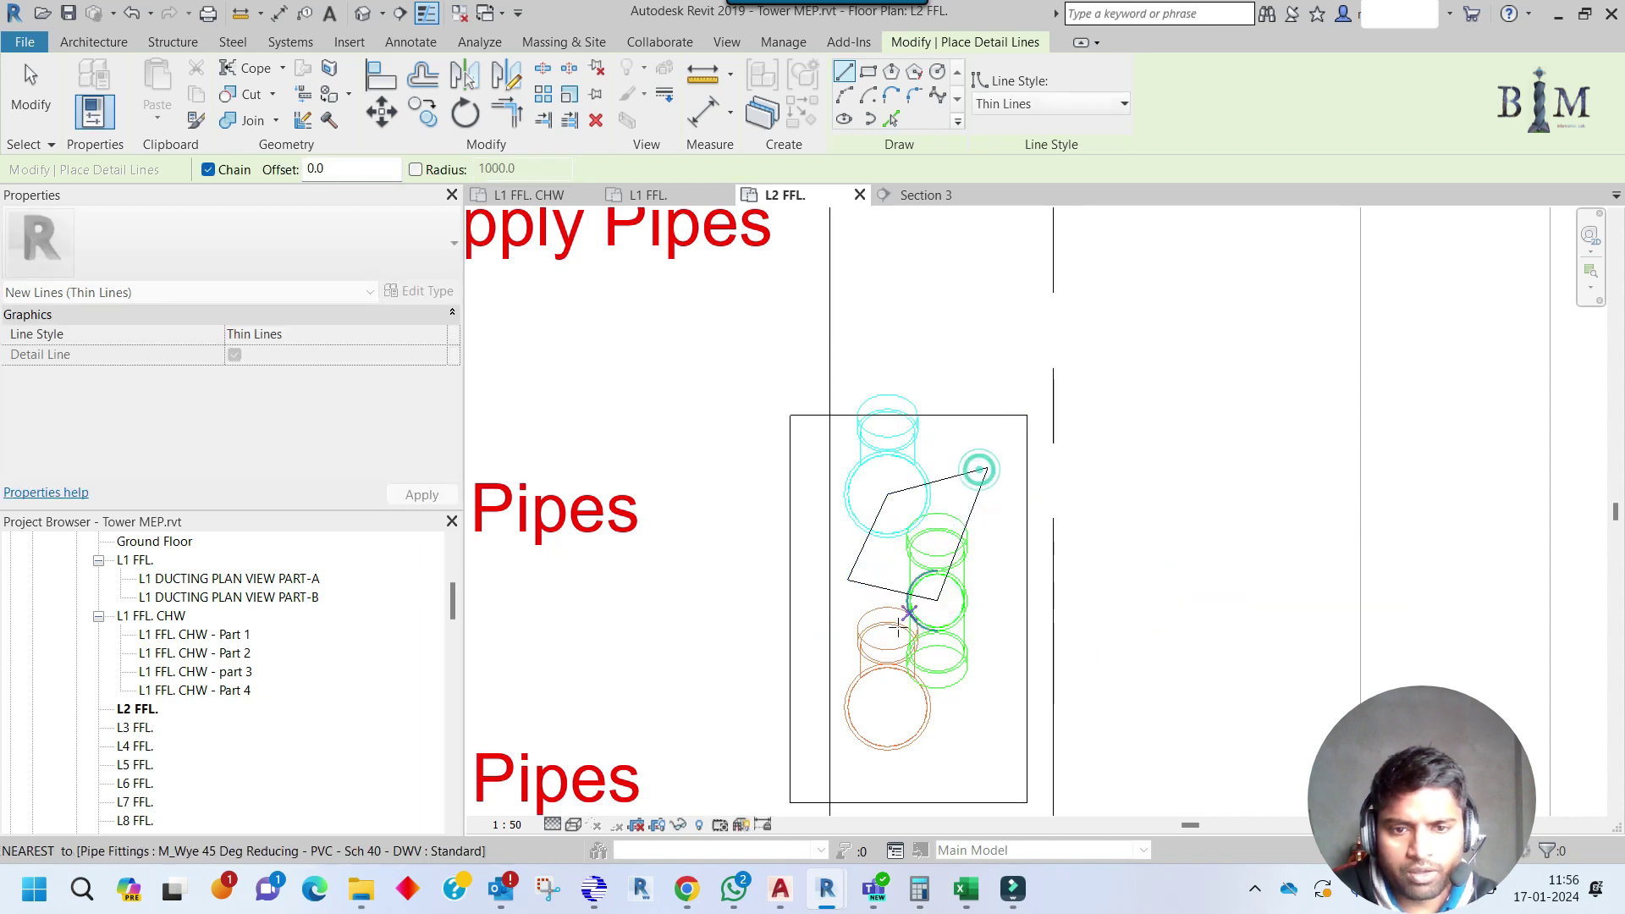
Draw a detail line about 232 mm long from the brown pipe's centre and connect its end to the green pipe's centre.
click(888, 706)
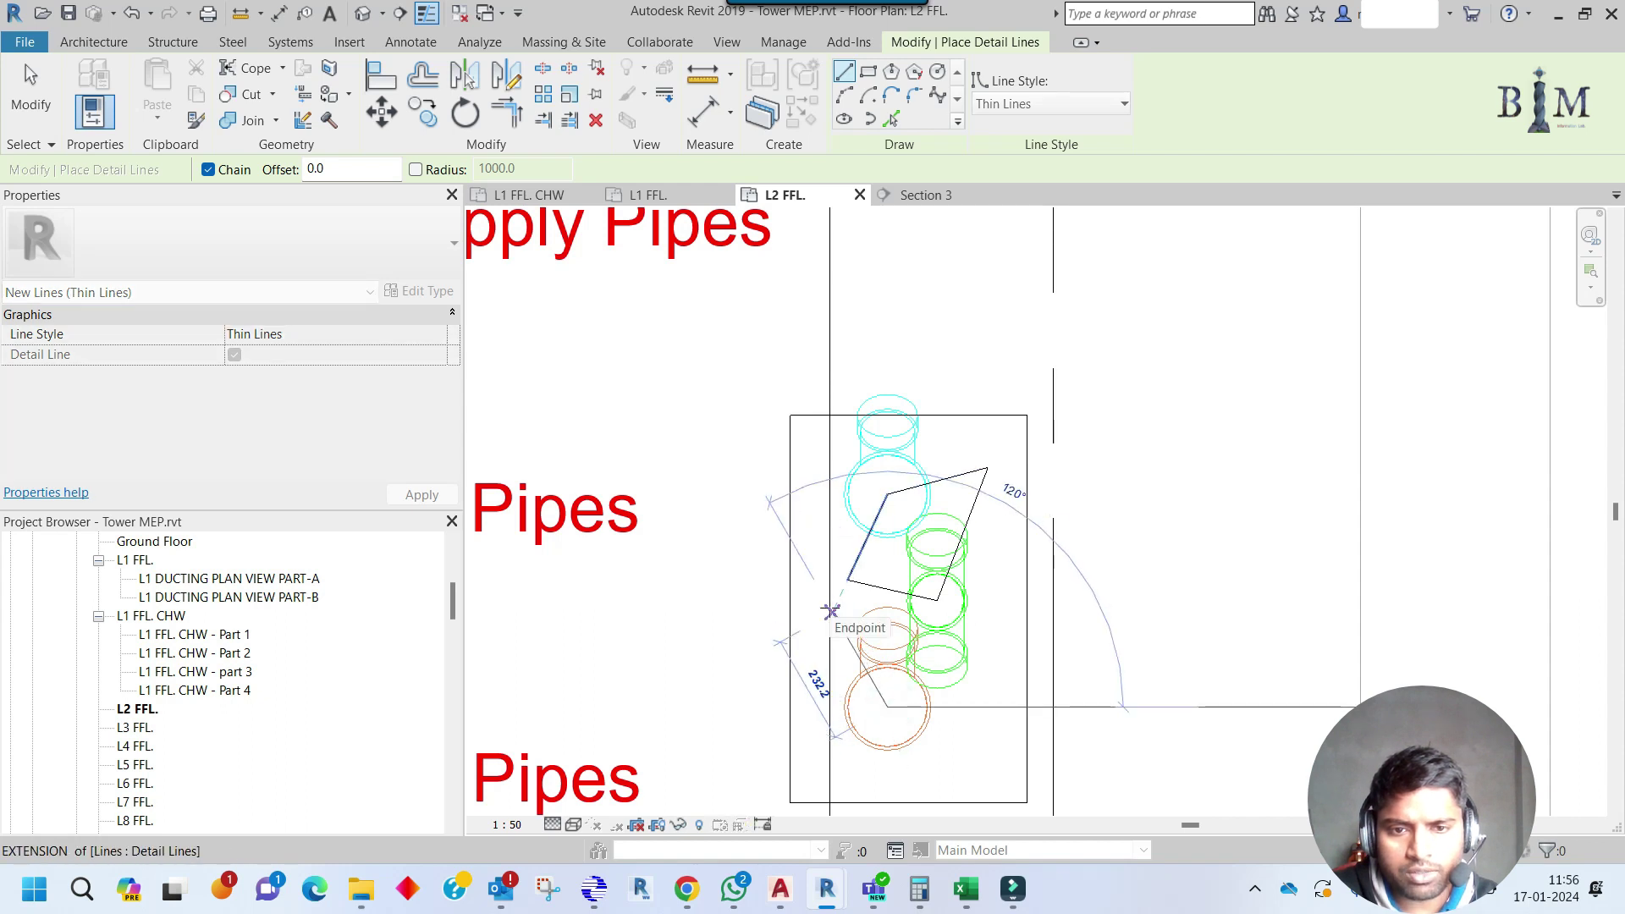
click(830, 611)
click(936, 601)
click(832, 611)
click(936, 600)
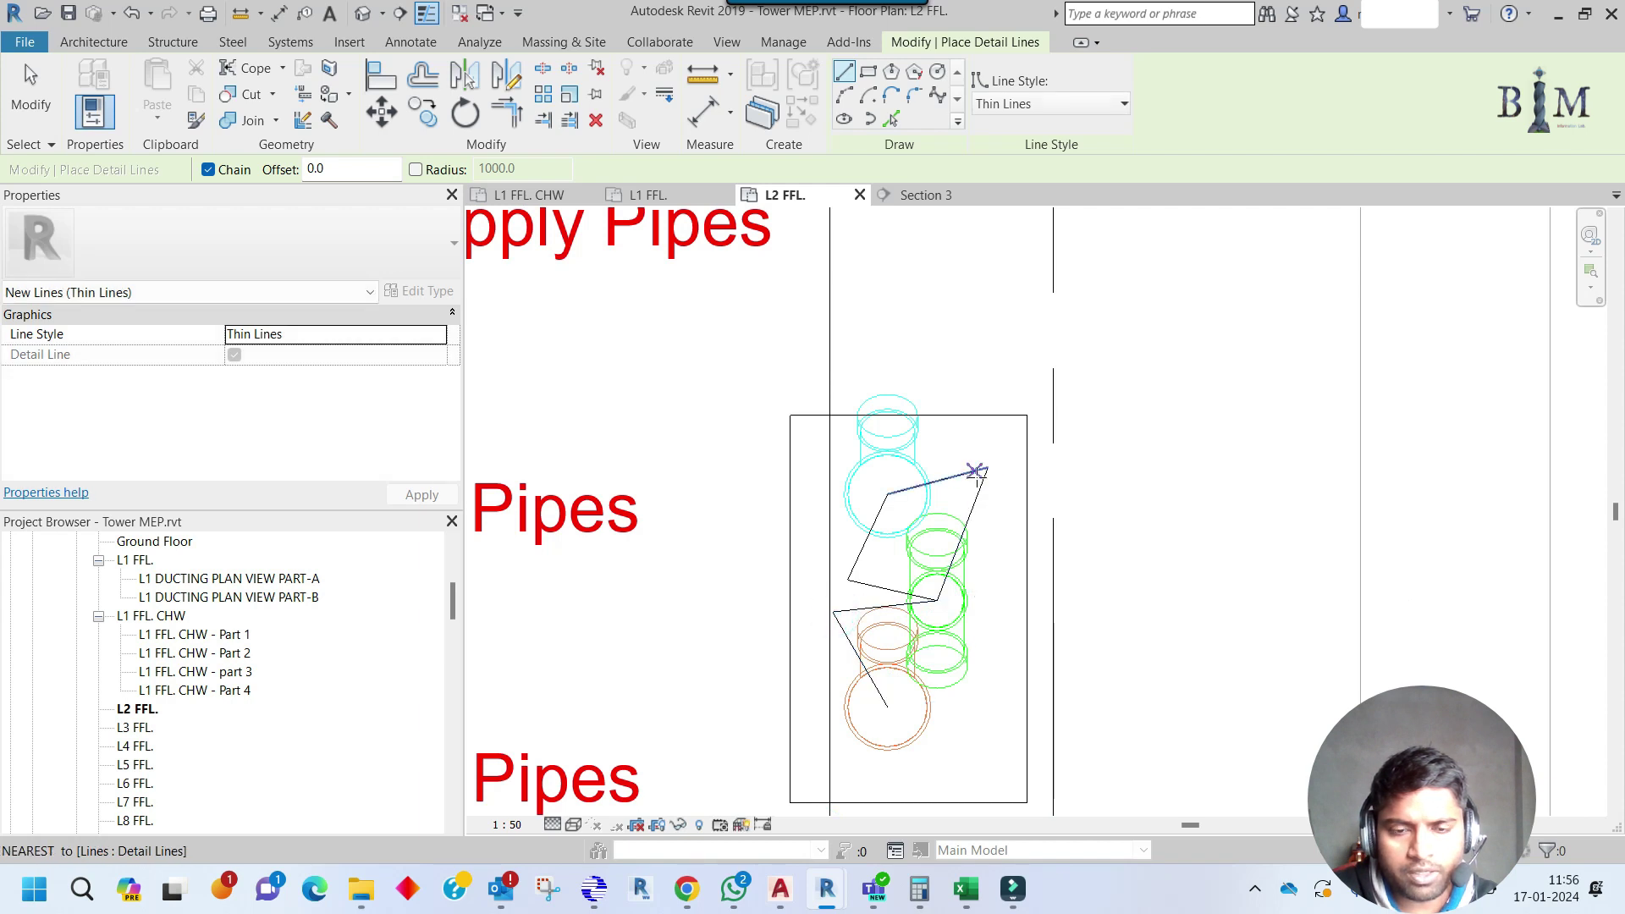
click(975, 472)
key(Escape)
key(Escape)
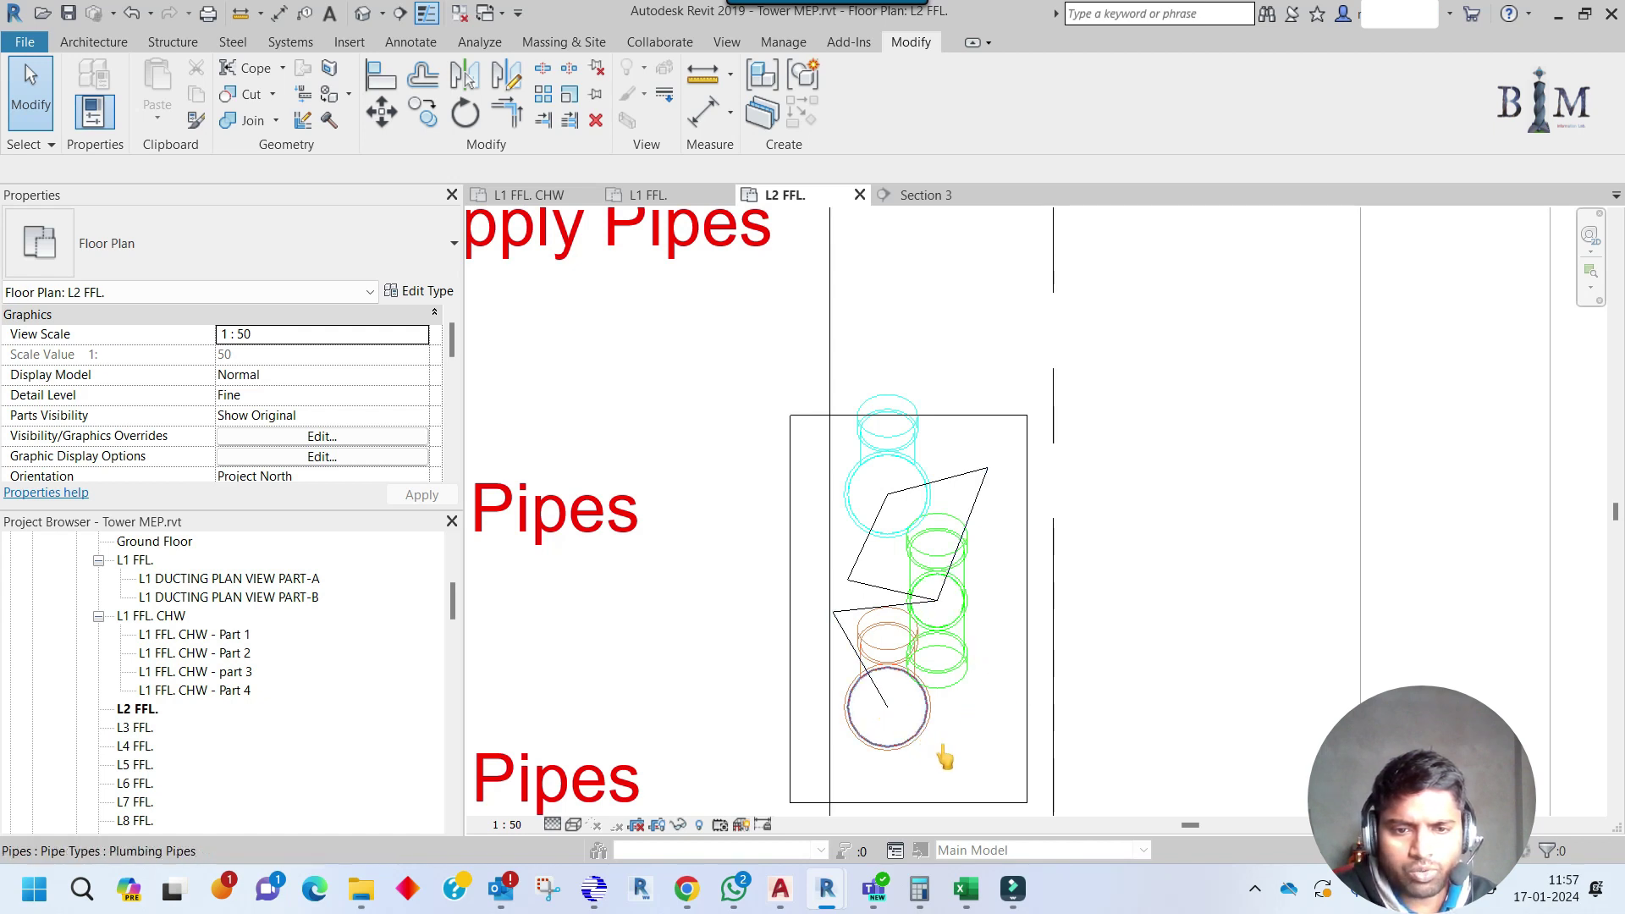
click(986, 480)
scroll(988, 482, up, 2)
mouse_move(991, 467)
mouse_down()
mouse_move(1017, 436)
mouse_move(991, 466)
mouse_up()
key(Escape)
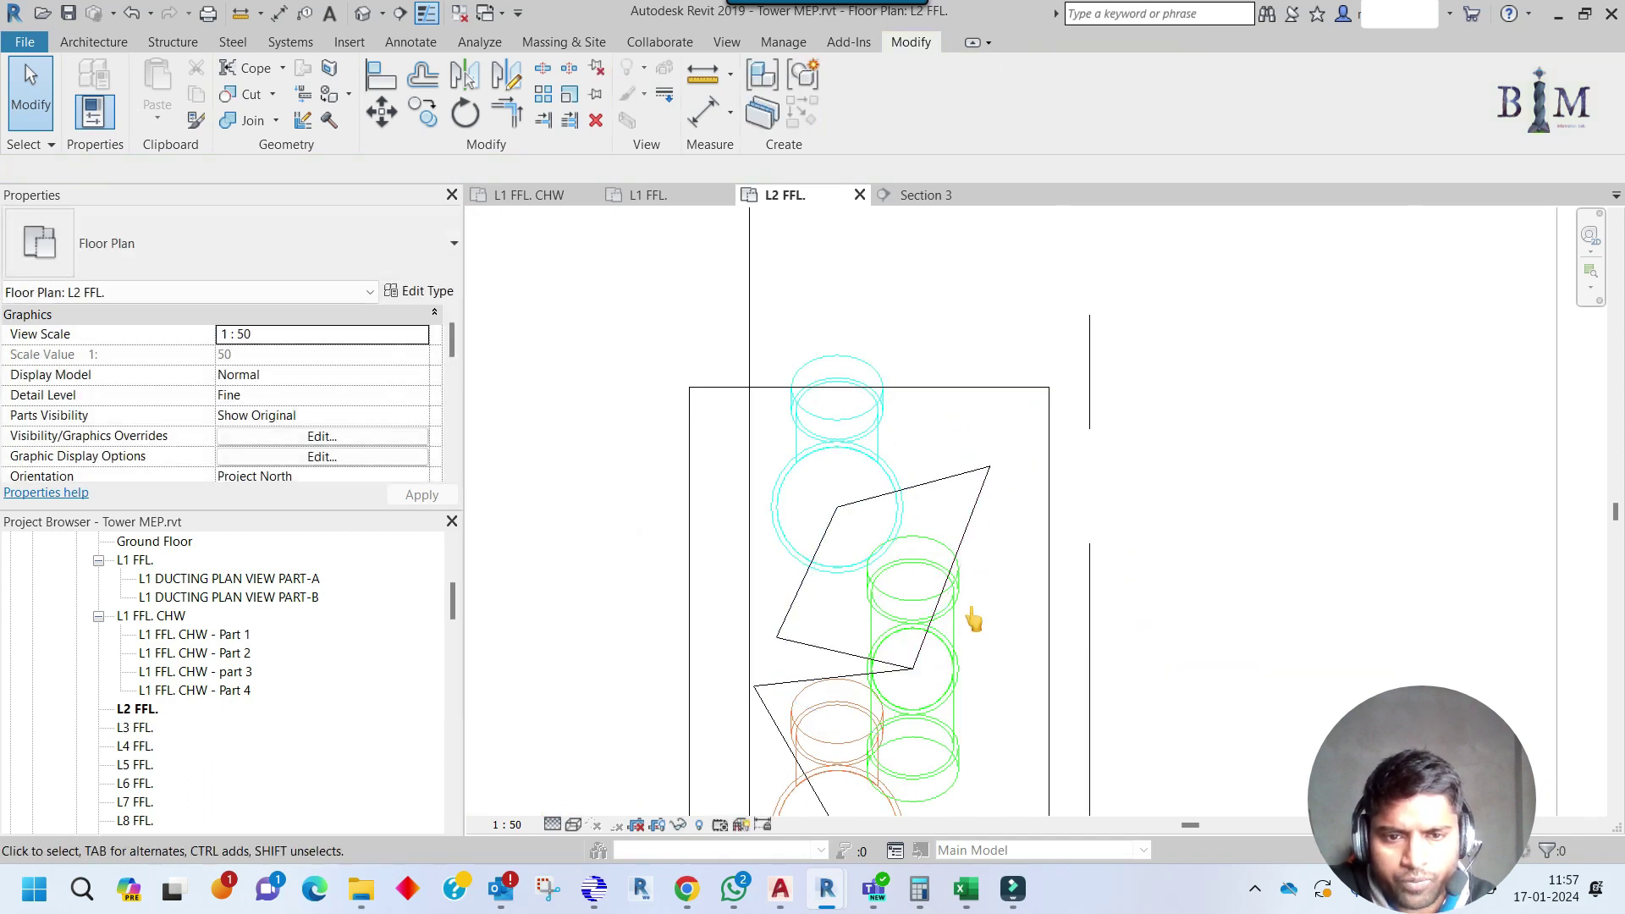
Copy the 100 mm green pipe from its centre to the outline's open corner beside the cyan pipe.
click(950, 668)
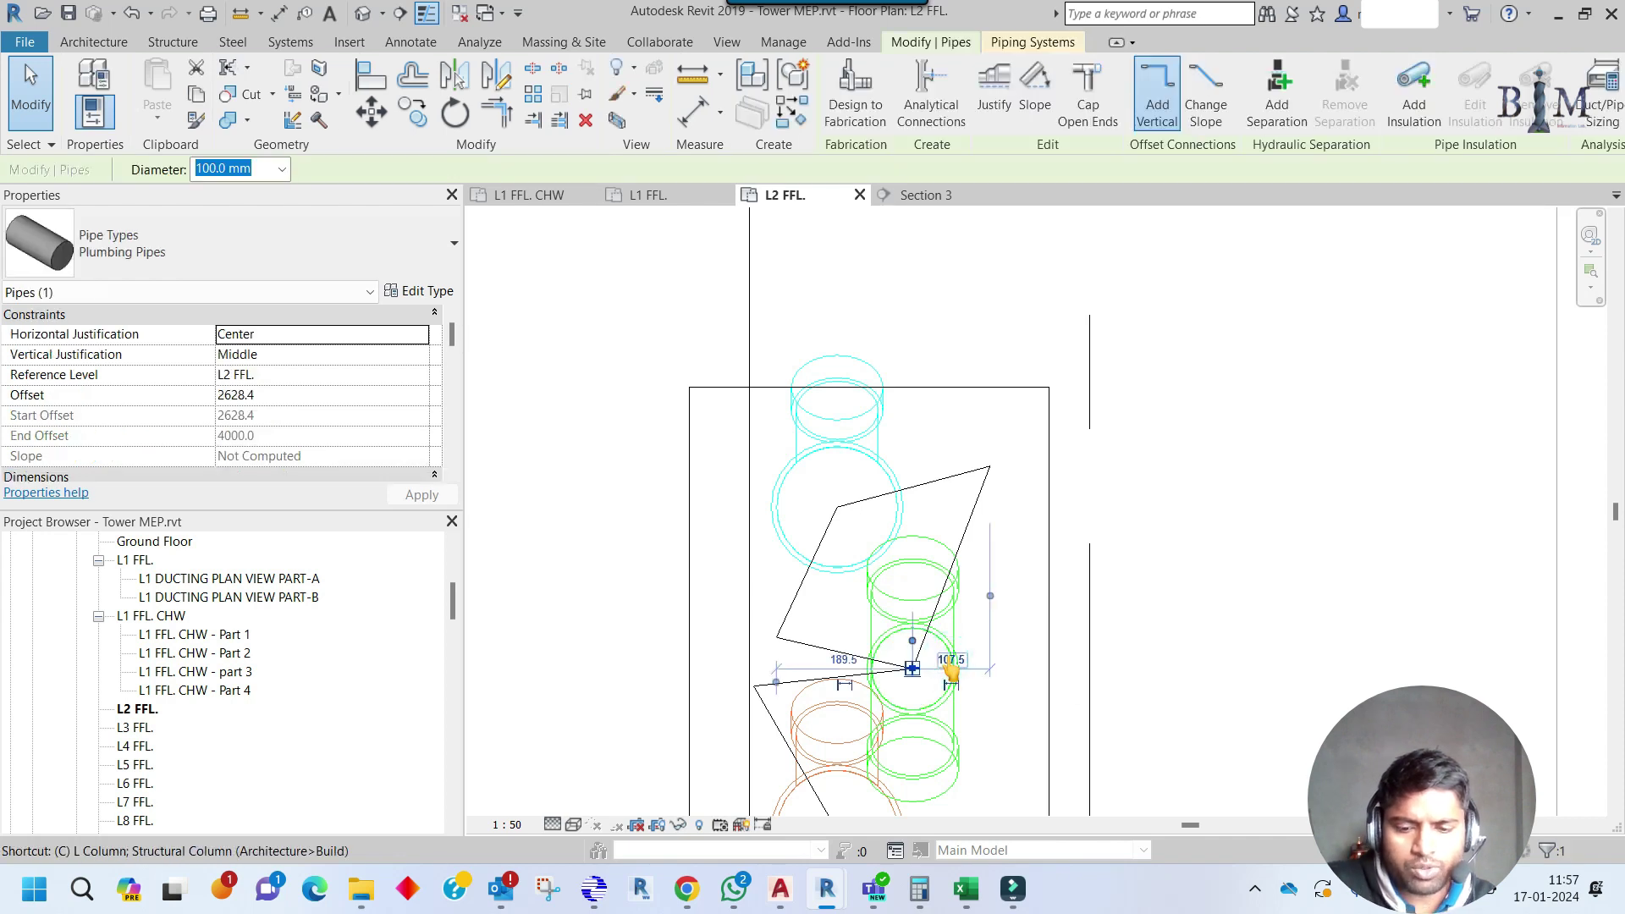
click(412, 111)
click(912, 669)
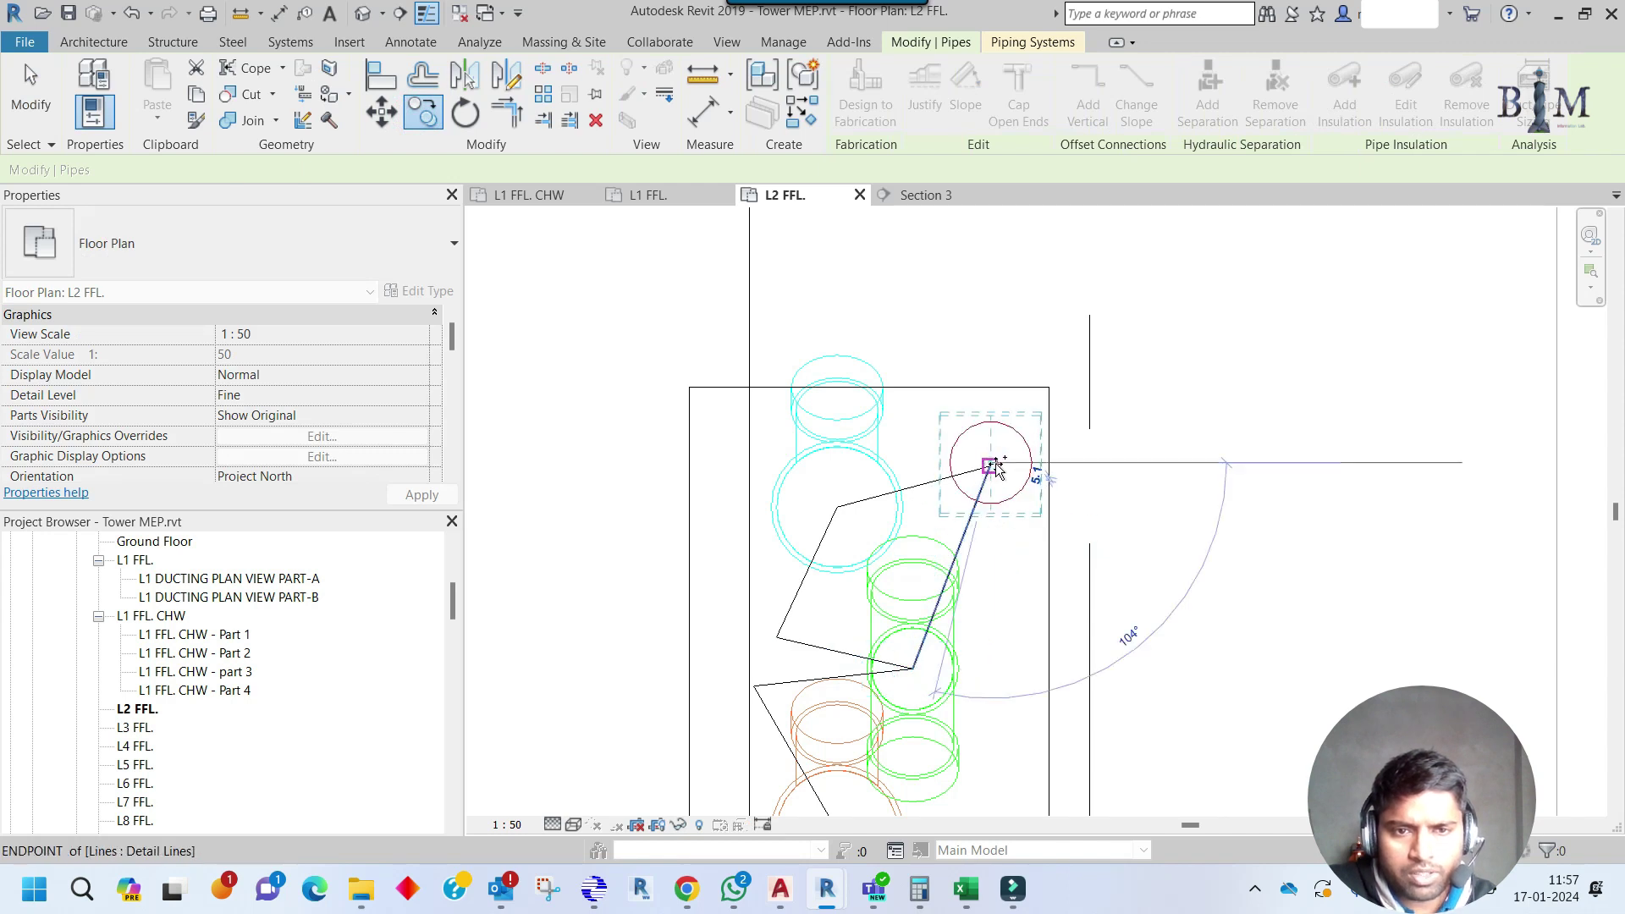
click(994, 464)
scroll(997, 471, down, 3)
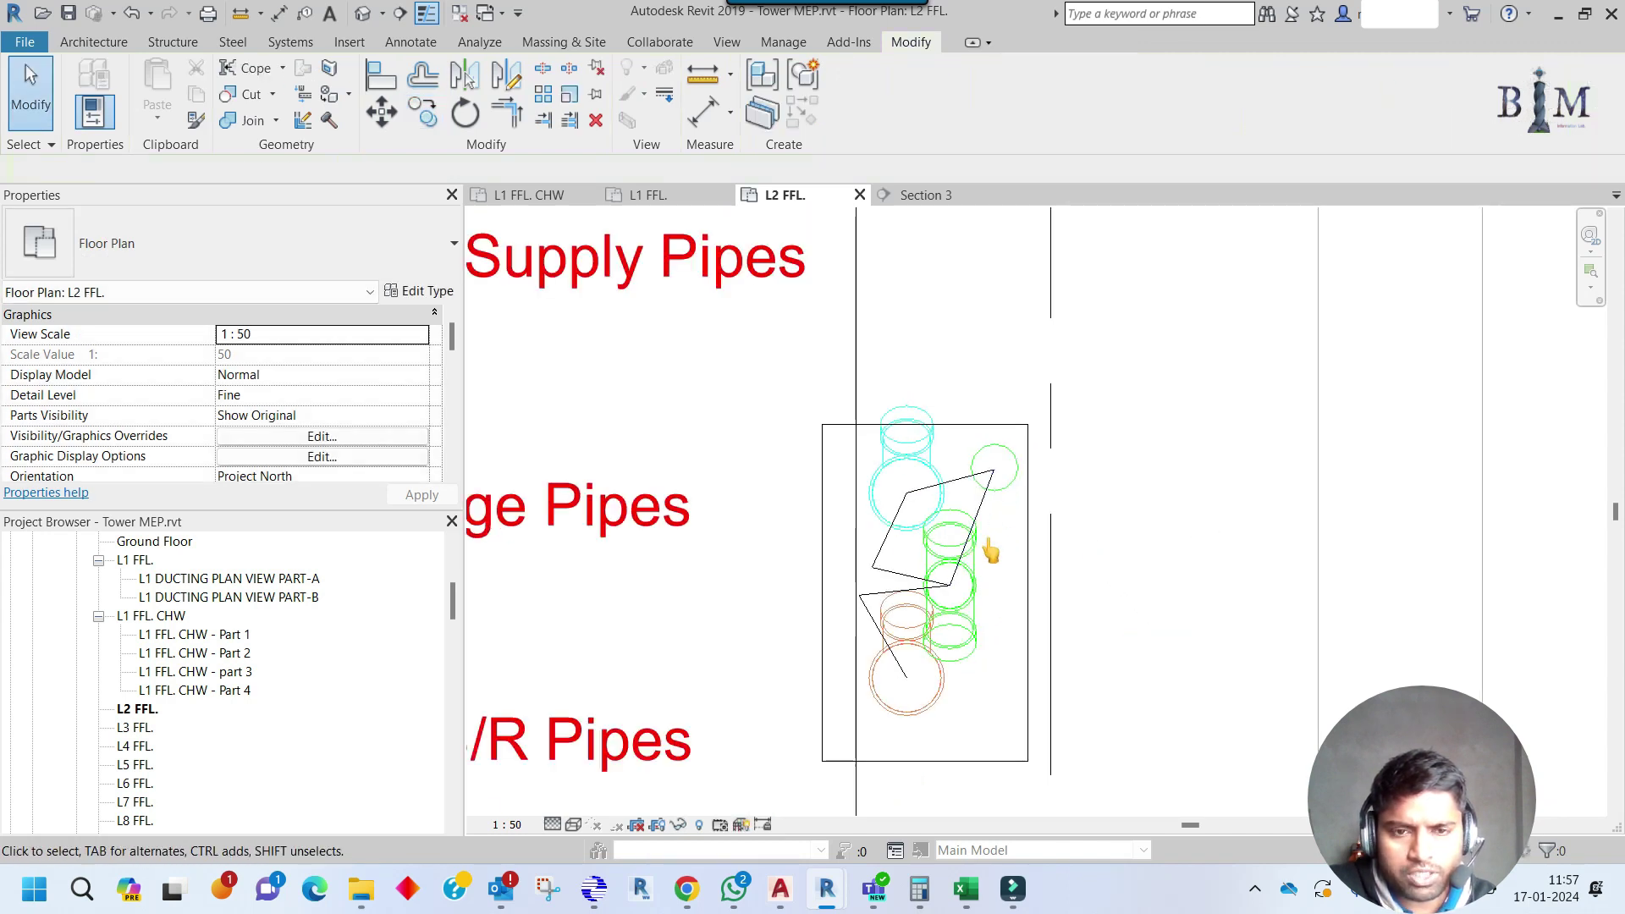
Copy the 100 mm green pipe near the cyan pipe vertically down to the shaft's lower corner, about 71 mm from the side wall.
scroll(954, 615, up, 1)
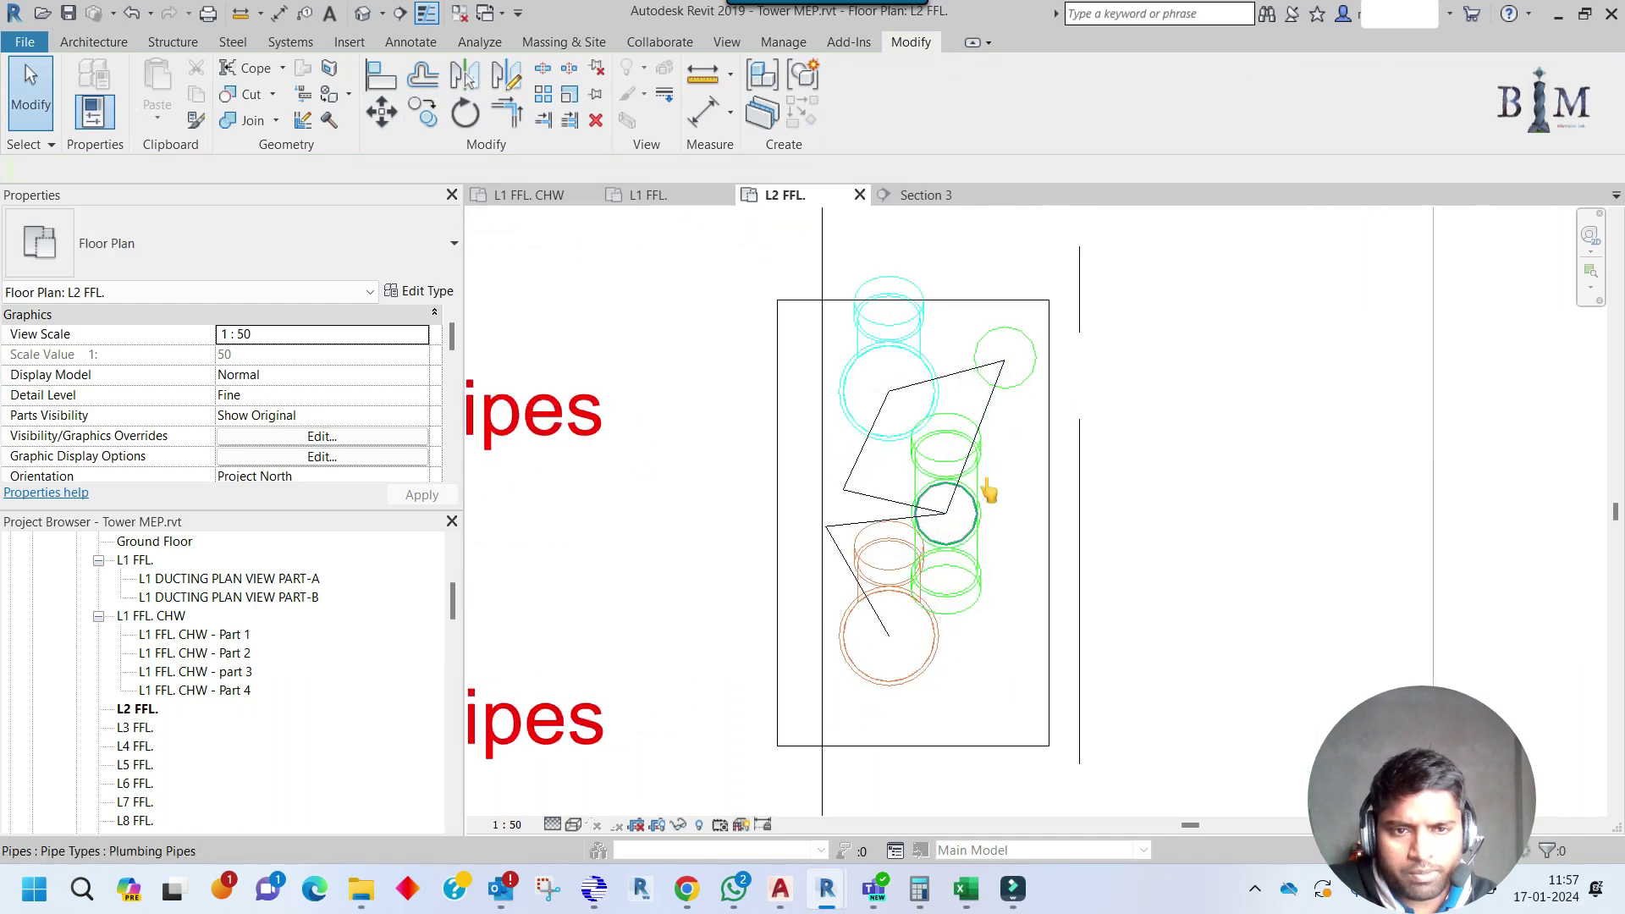
click(1018, 398)
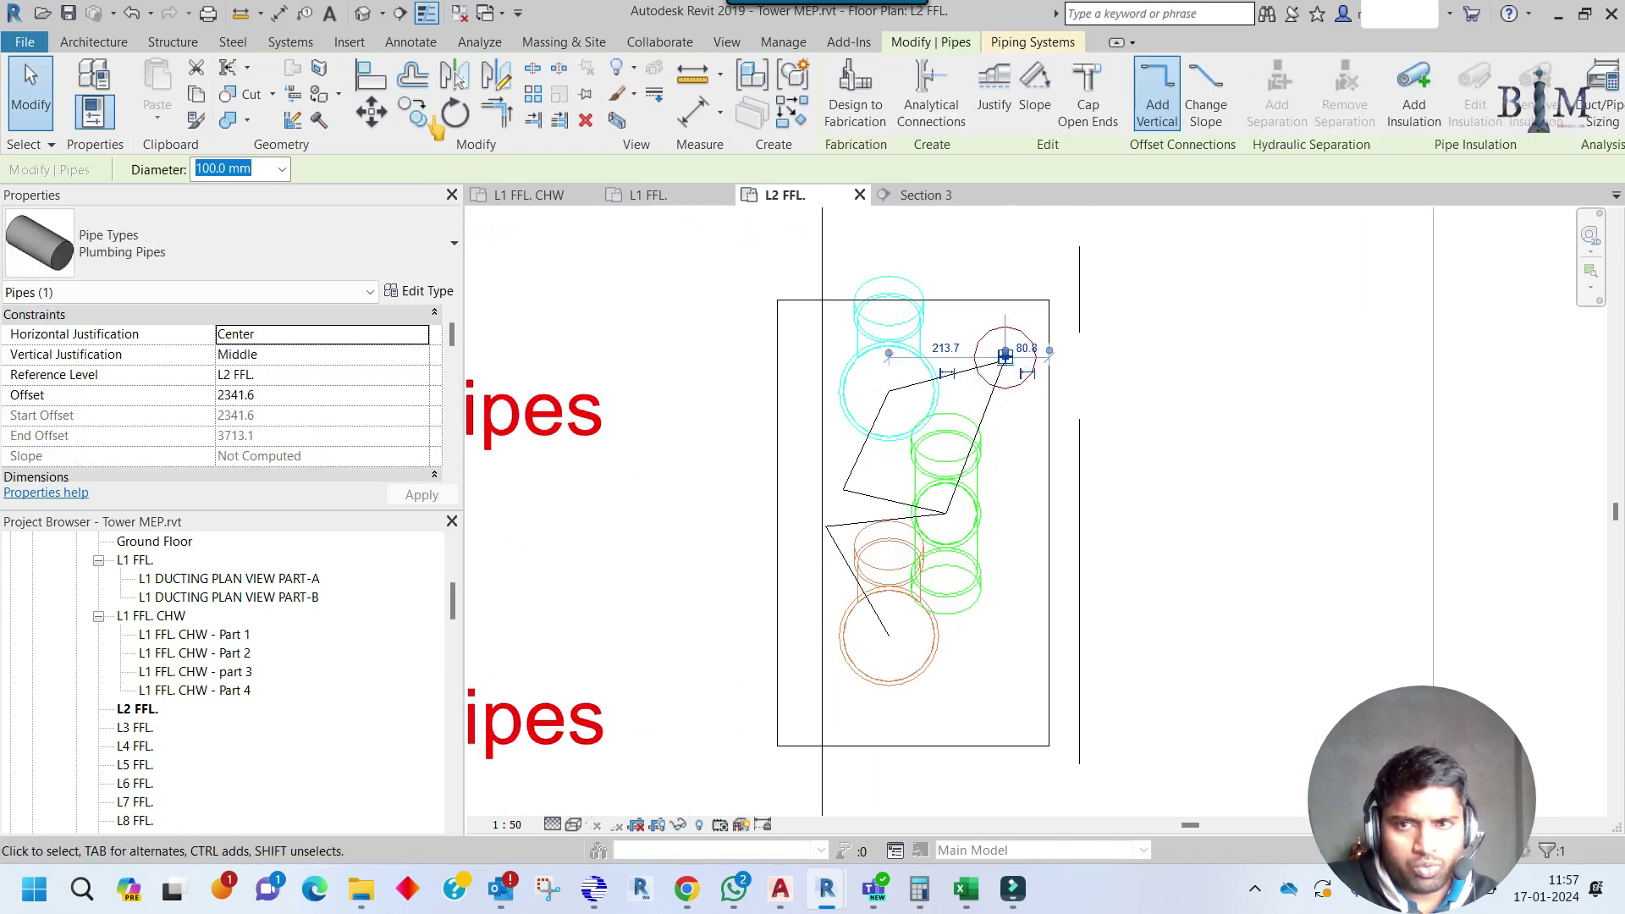
click(414, 115)
click(1005, 359)
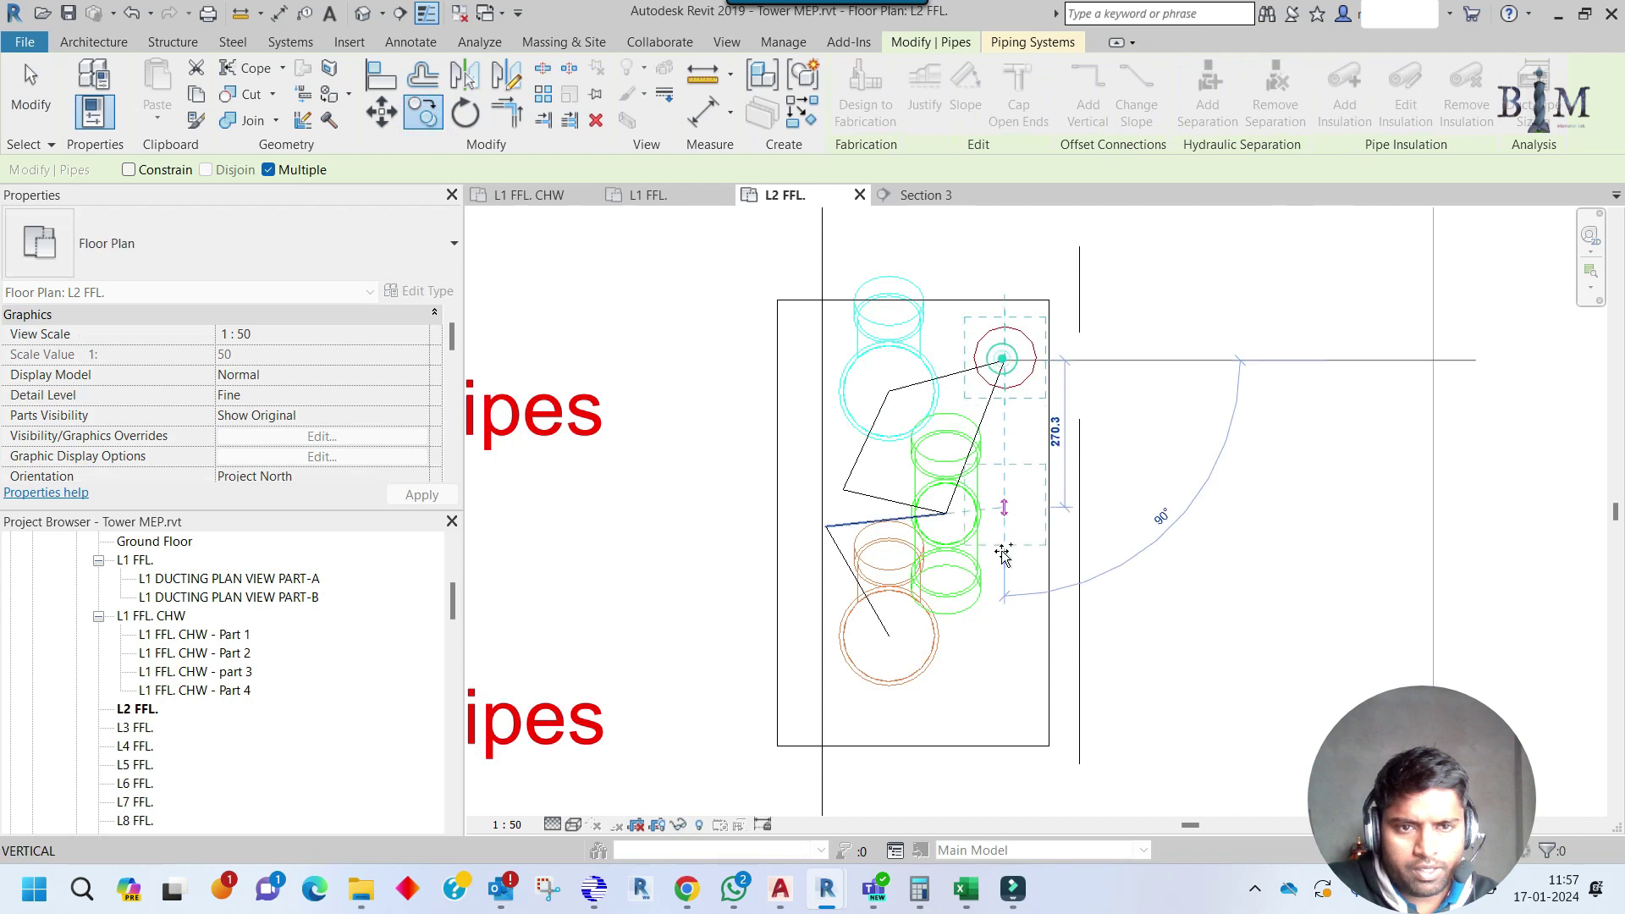
click(999, 695)
key(Escape)
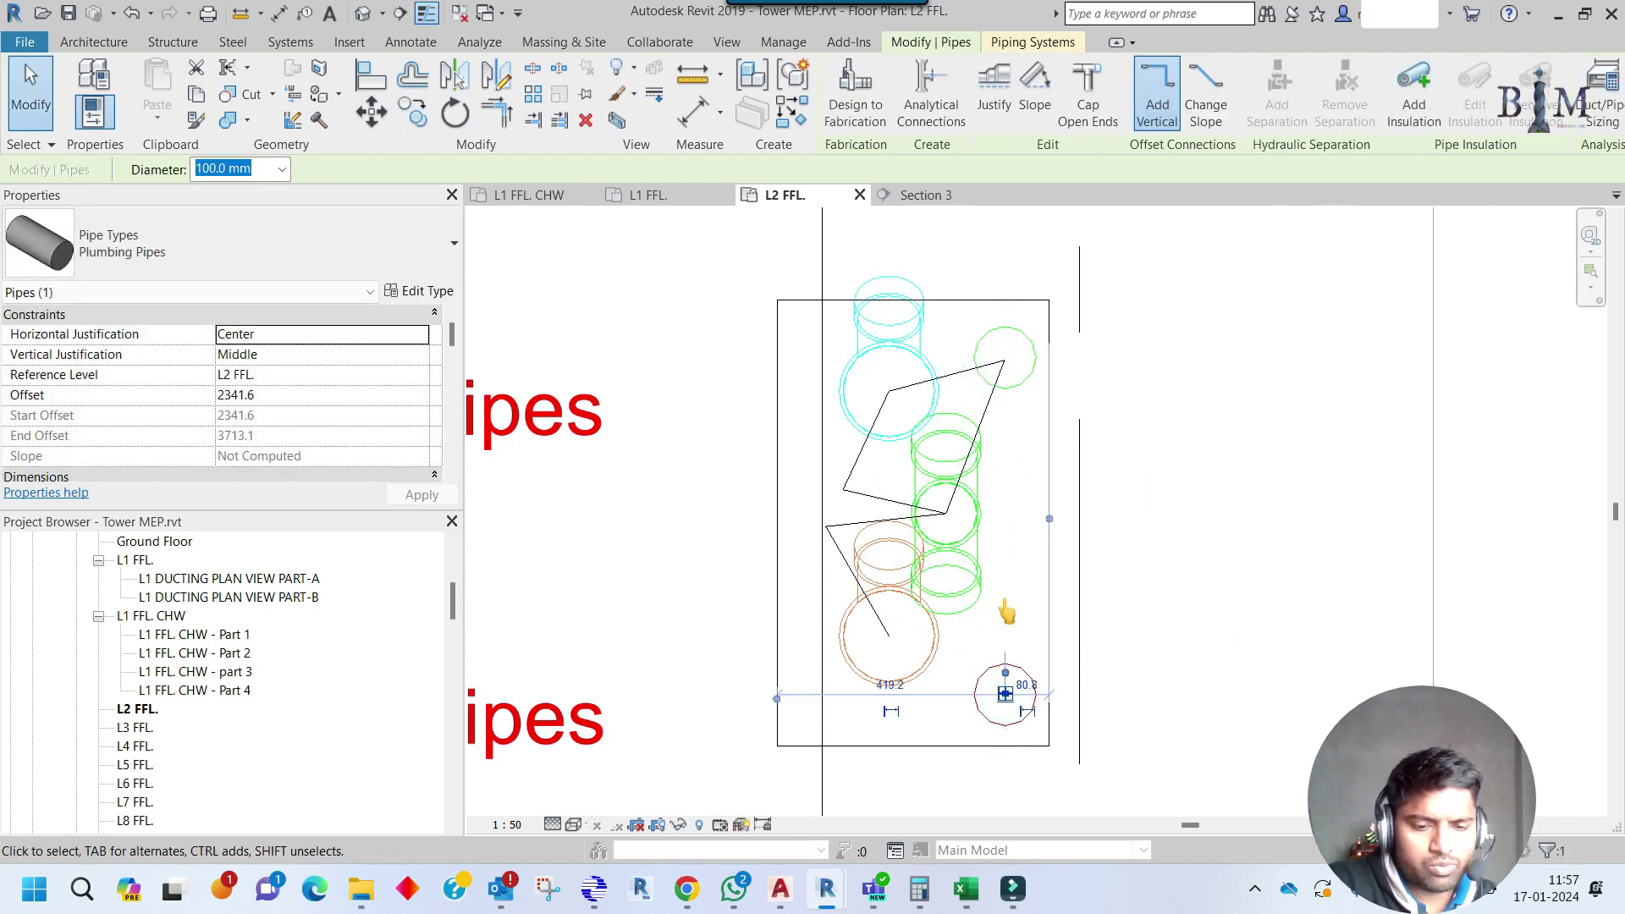
key(Right)
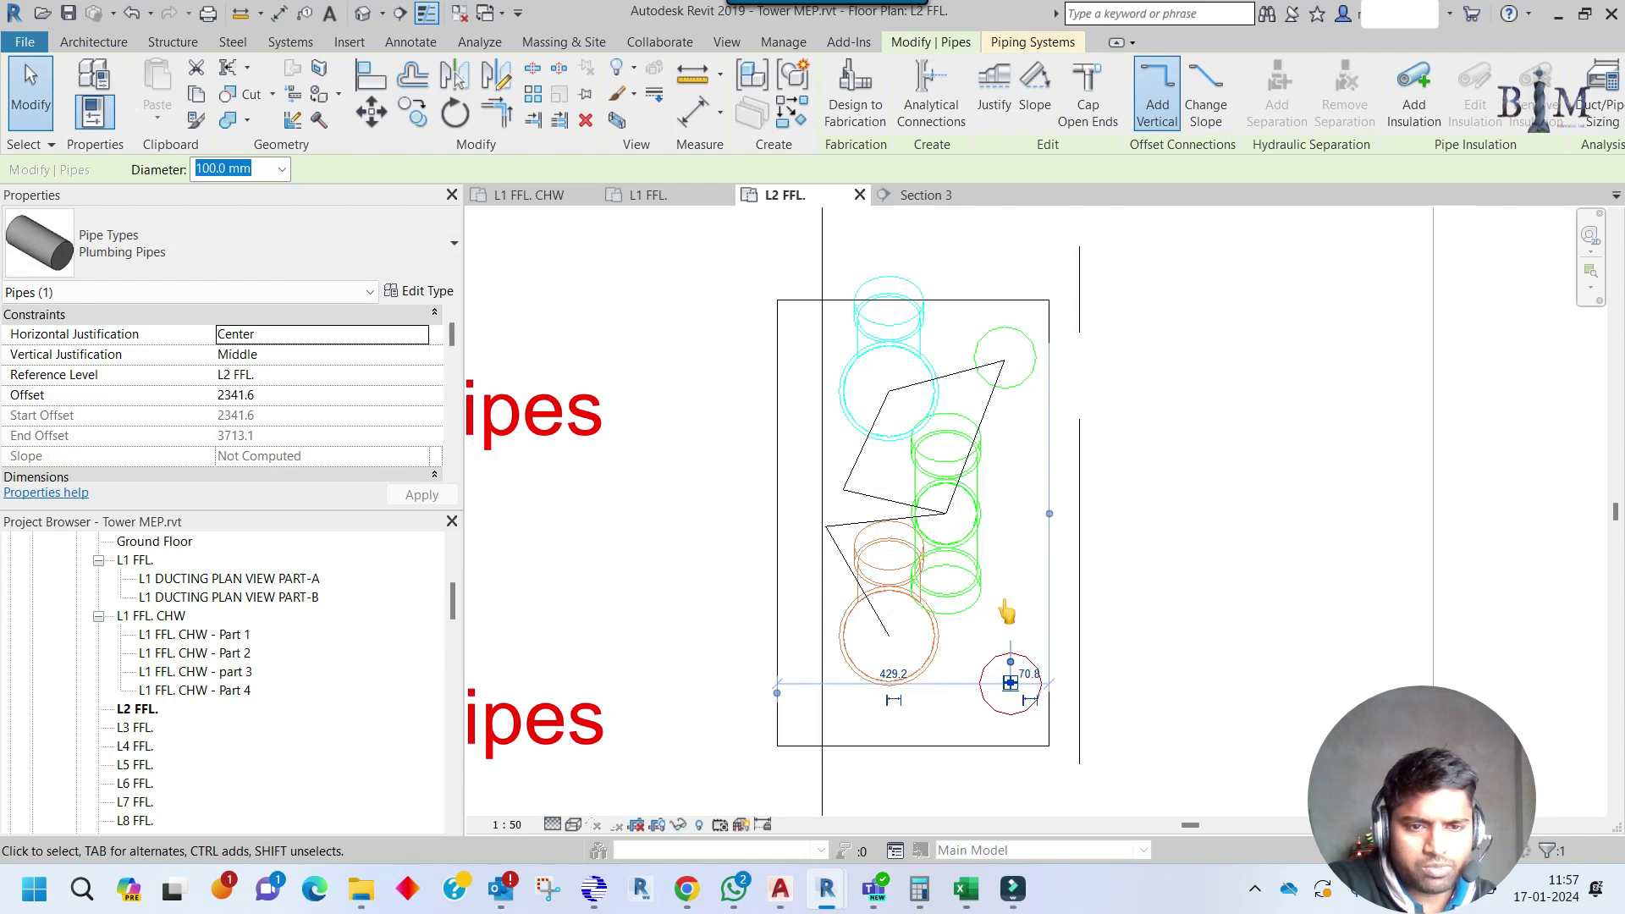
key(Escape)
Delete the detail lines between the pipes and move the copied 100 mm green pipe closer to the shaft's lower edge.
click(990, 430)
key(Delete)
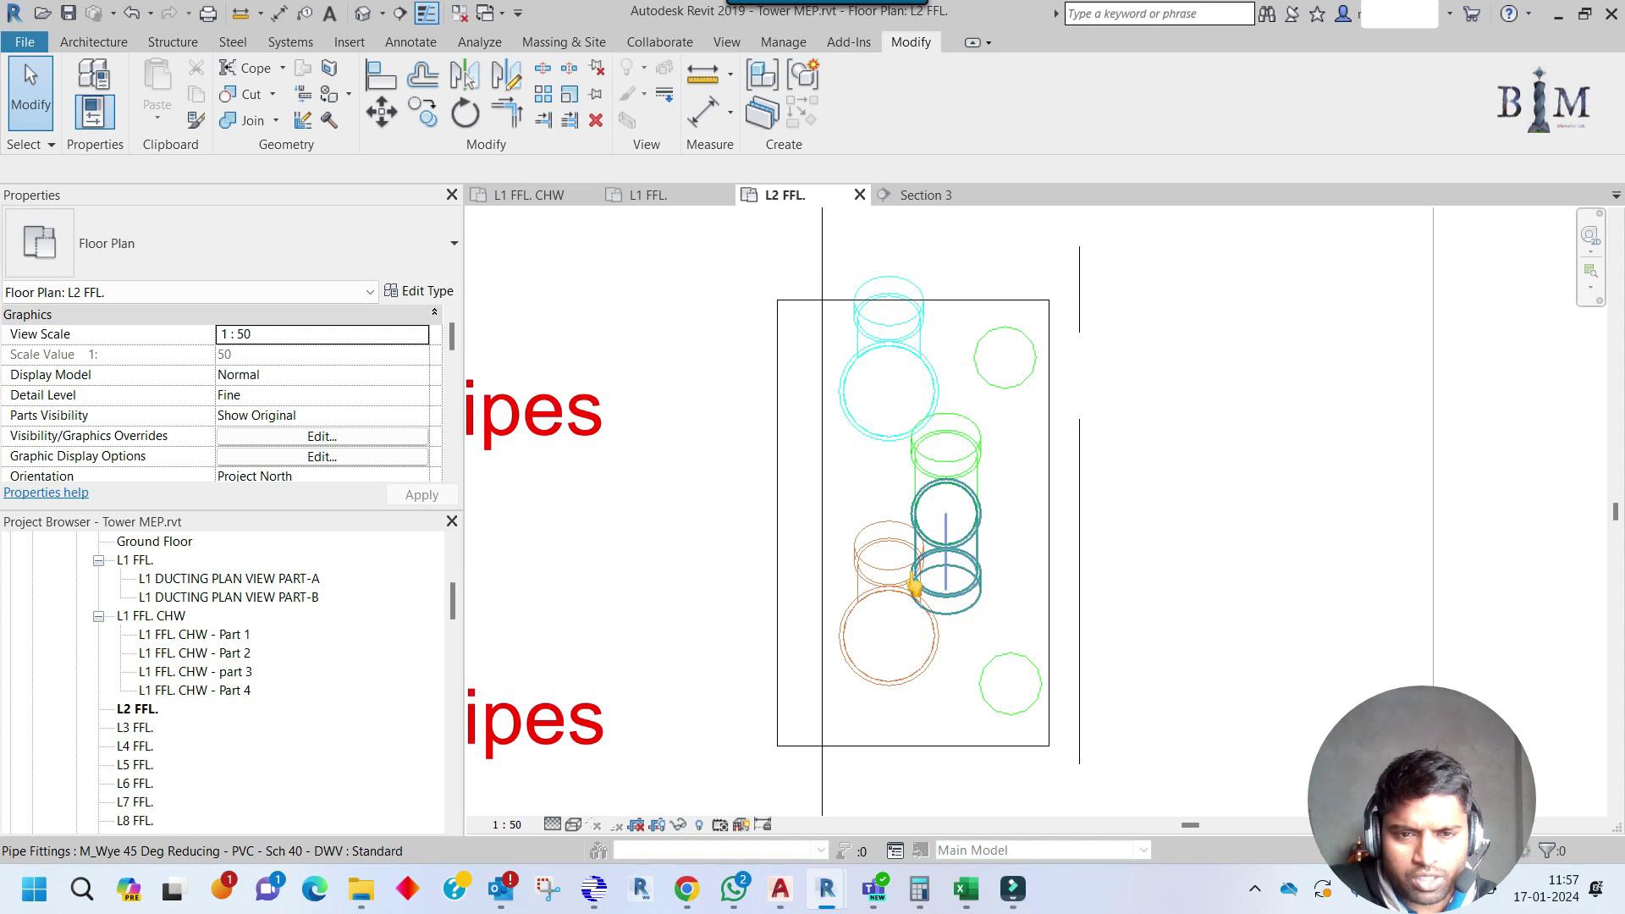
click(980, 677)
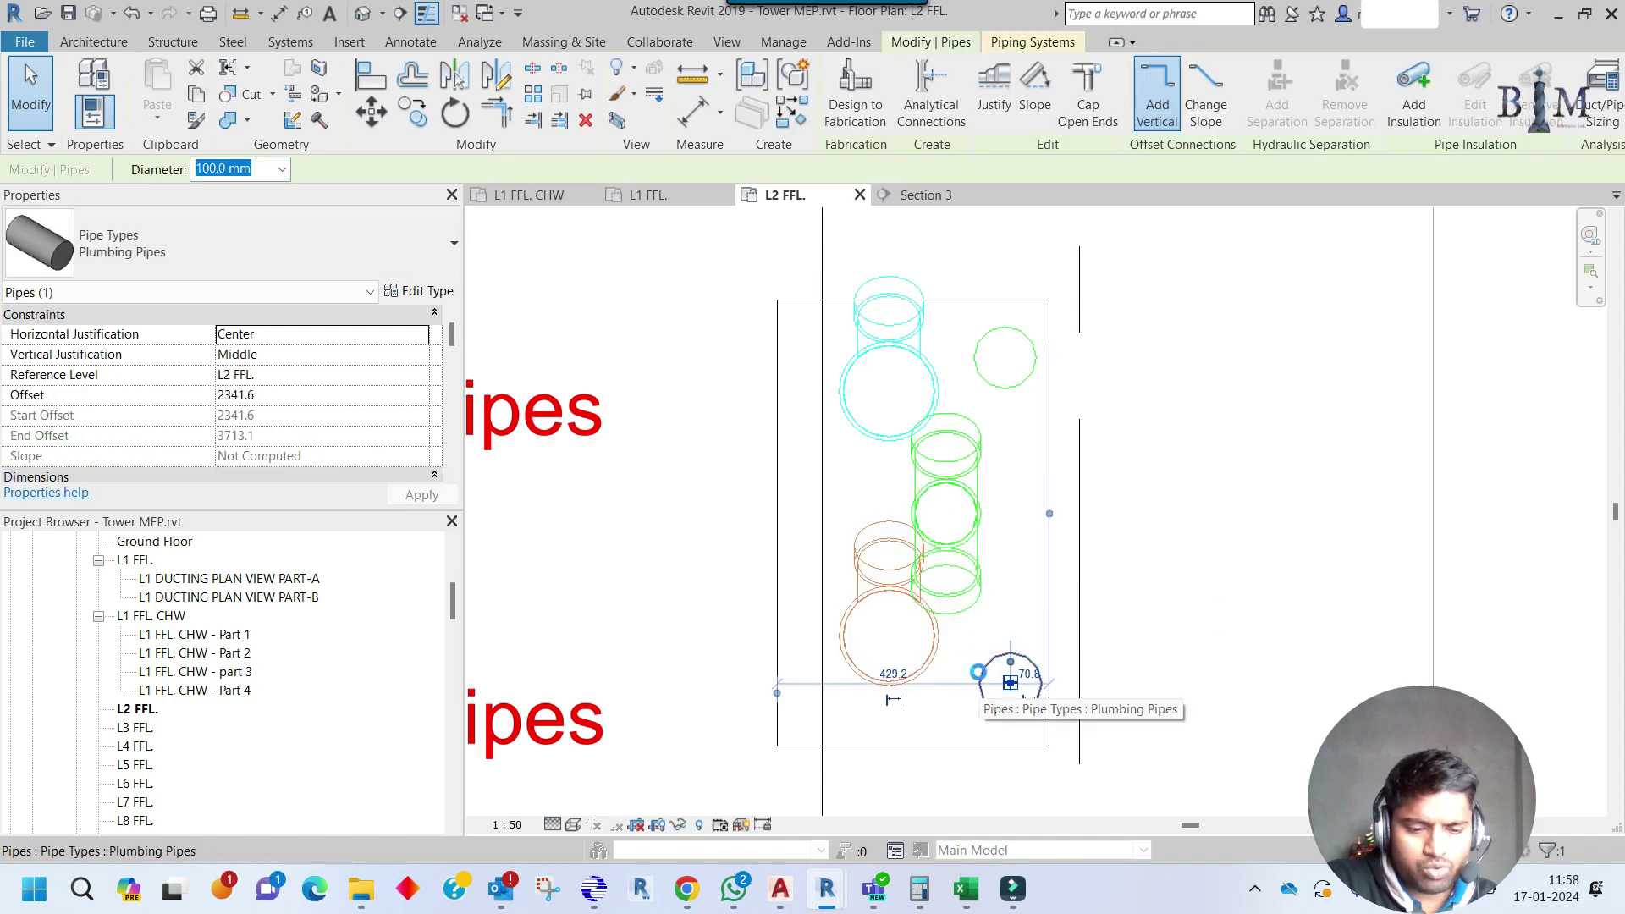
drag(979, 673, 1008, 701)
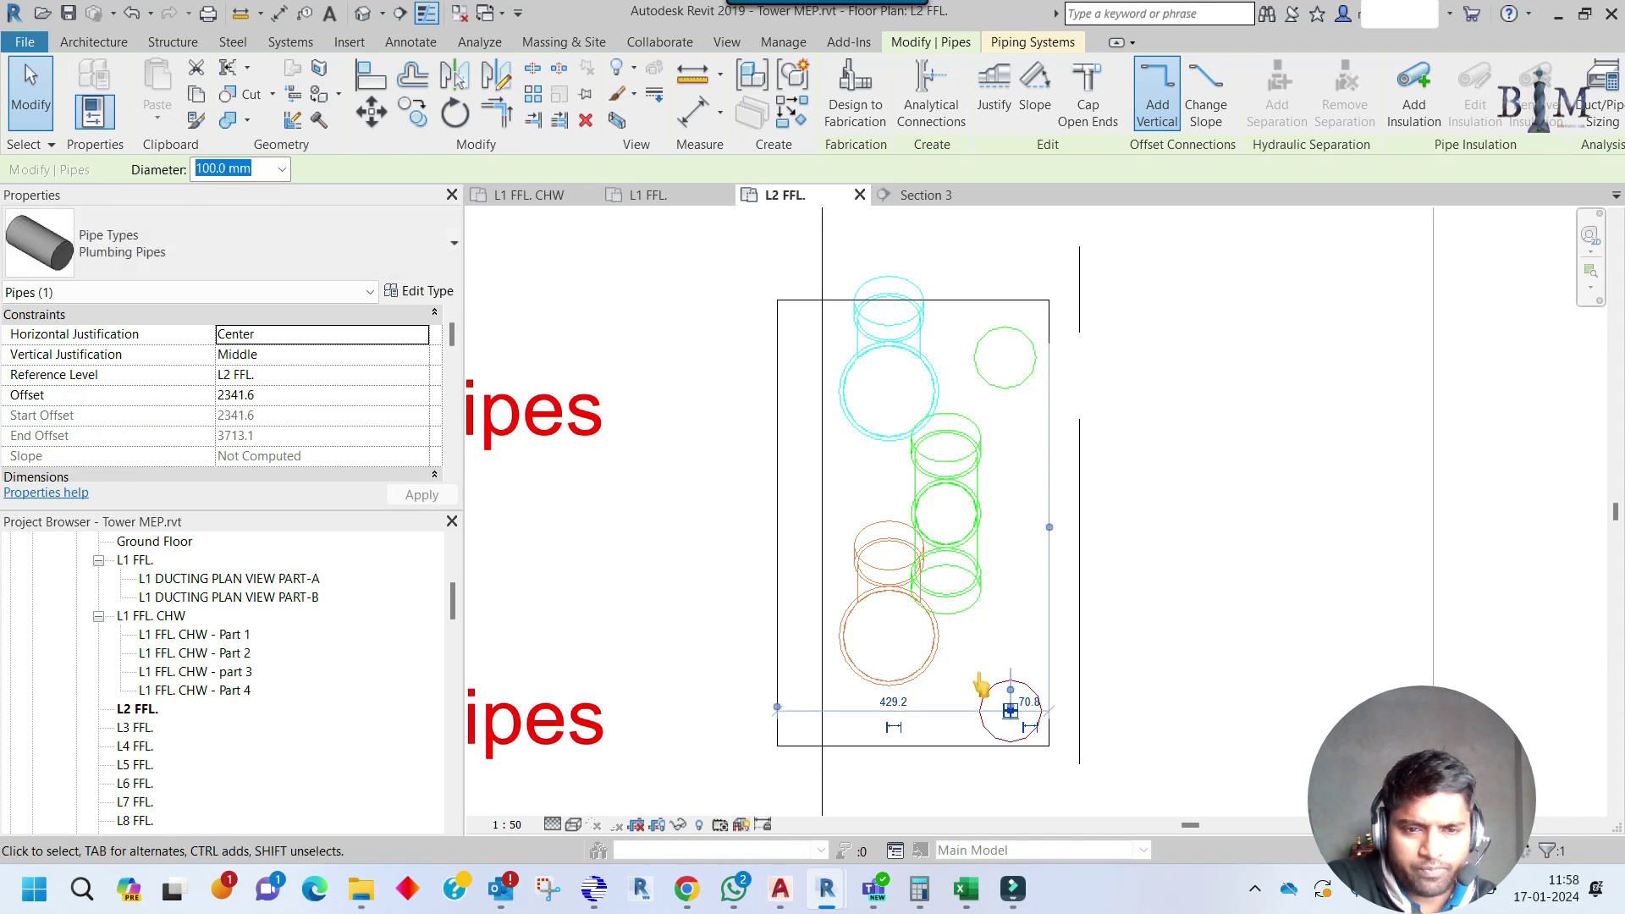
Nudge the 100 mm green pipe beside the cyan pipe toward the shaft's upper corner, about 71 mm from the side wall.
click(1027, 381)
key(Up)
key(Up)
key(Up)
key(Up)
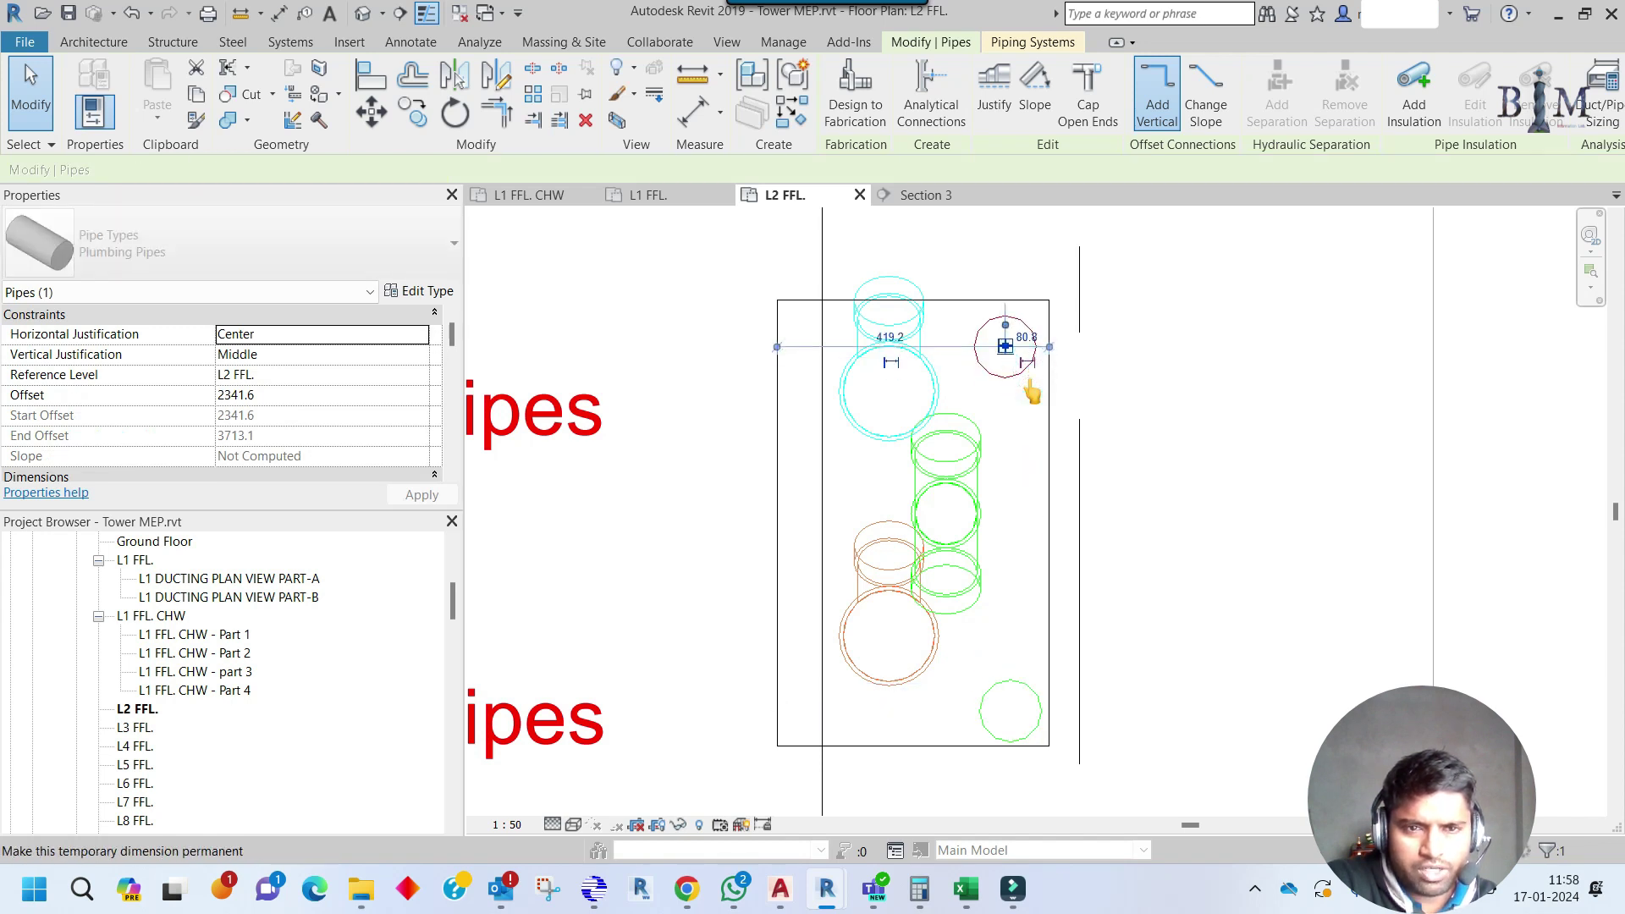
key(Down)
key(Right)
key(Right)
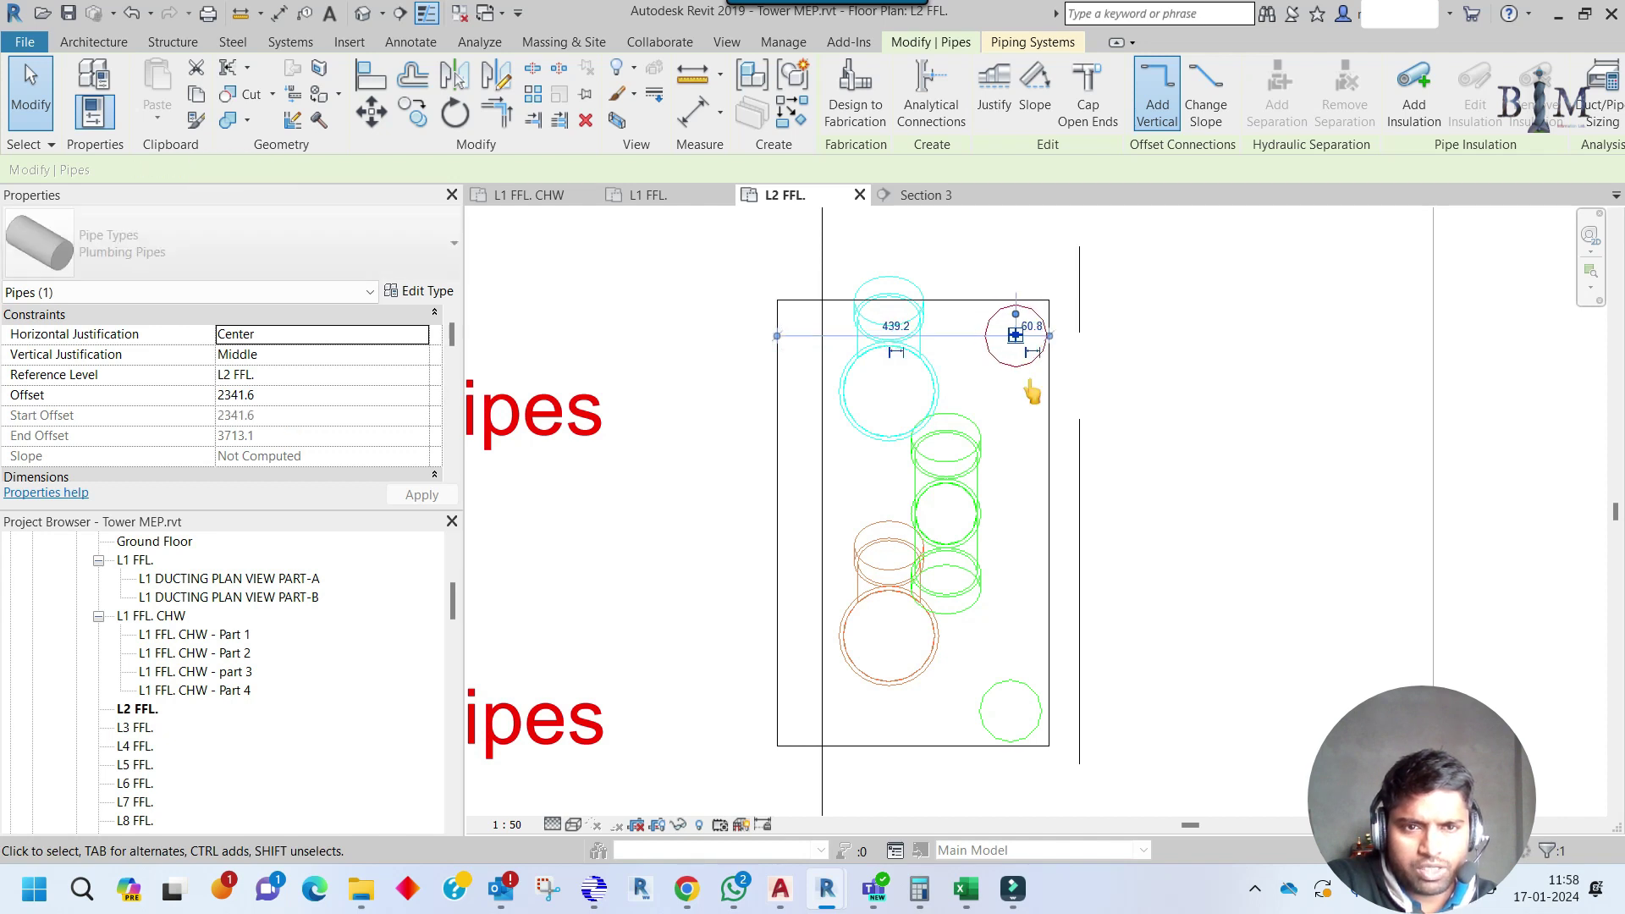
key(Escape)
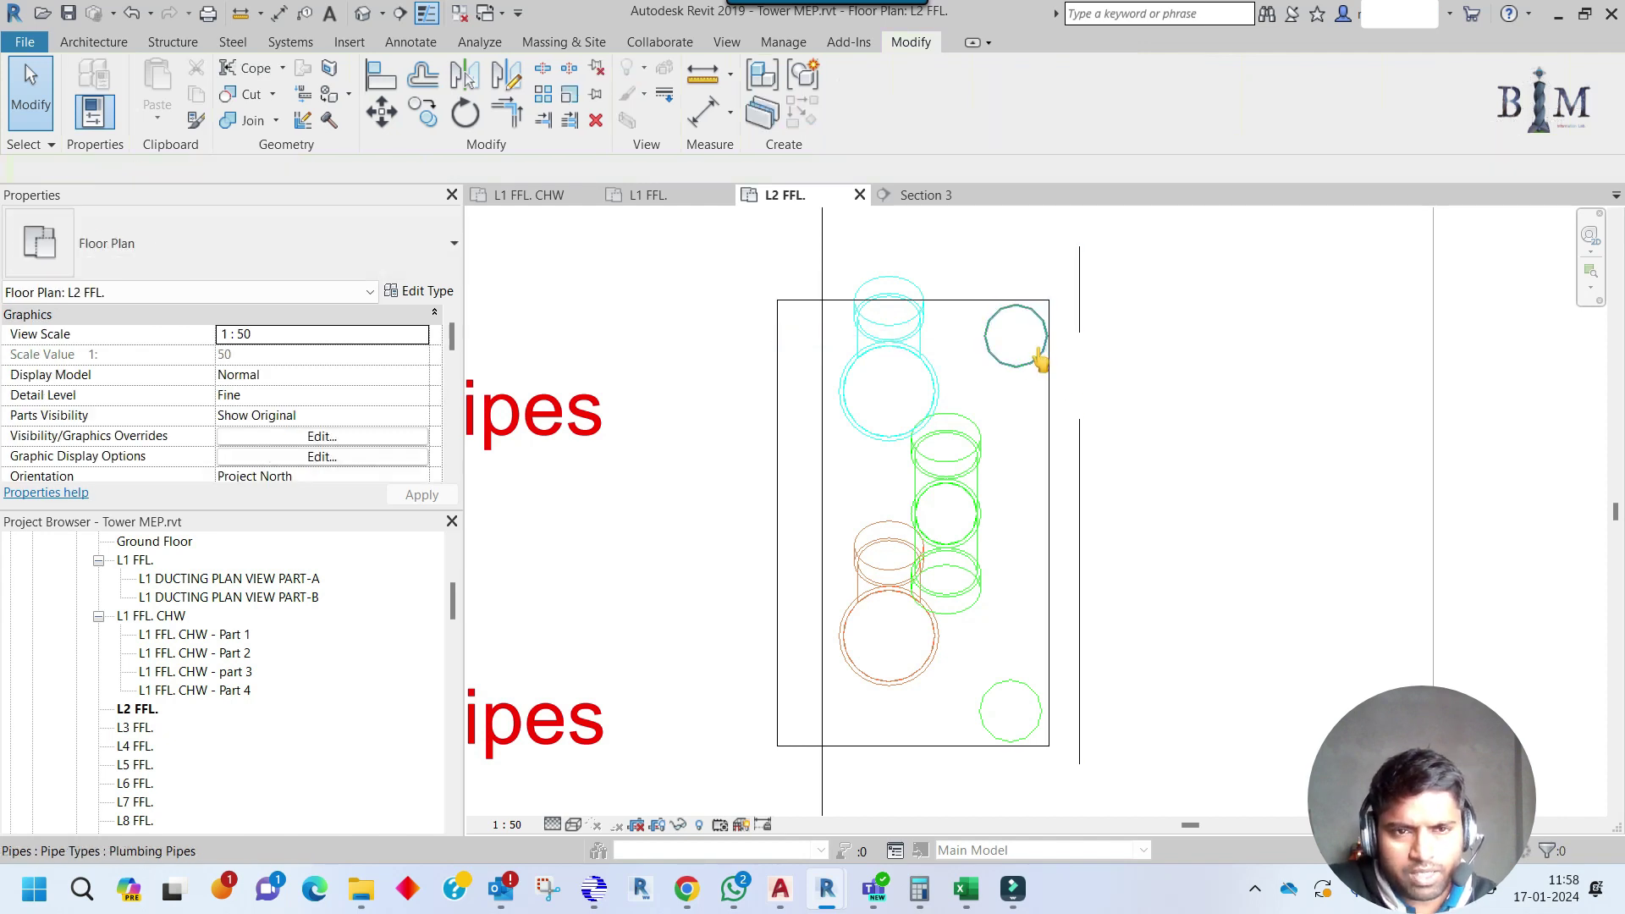
click(1039, 359)
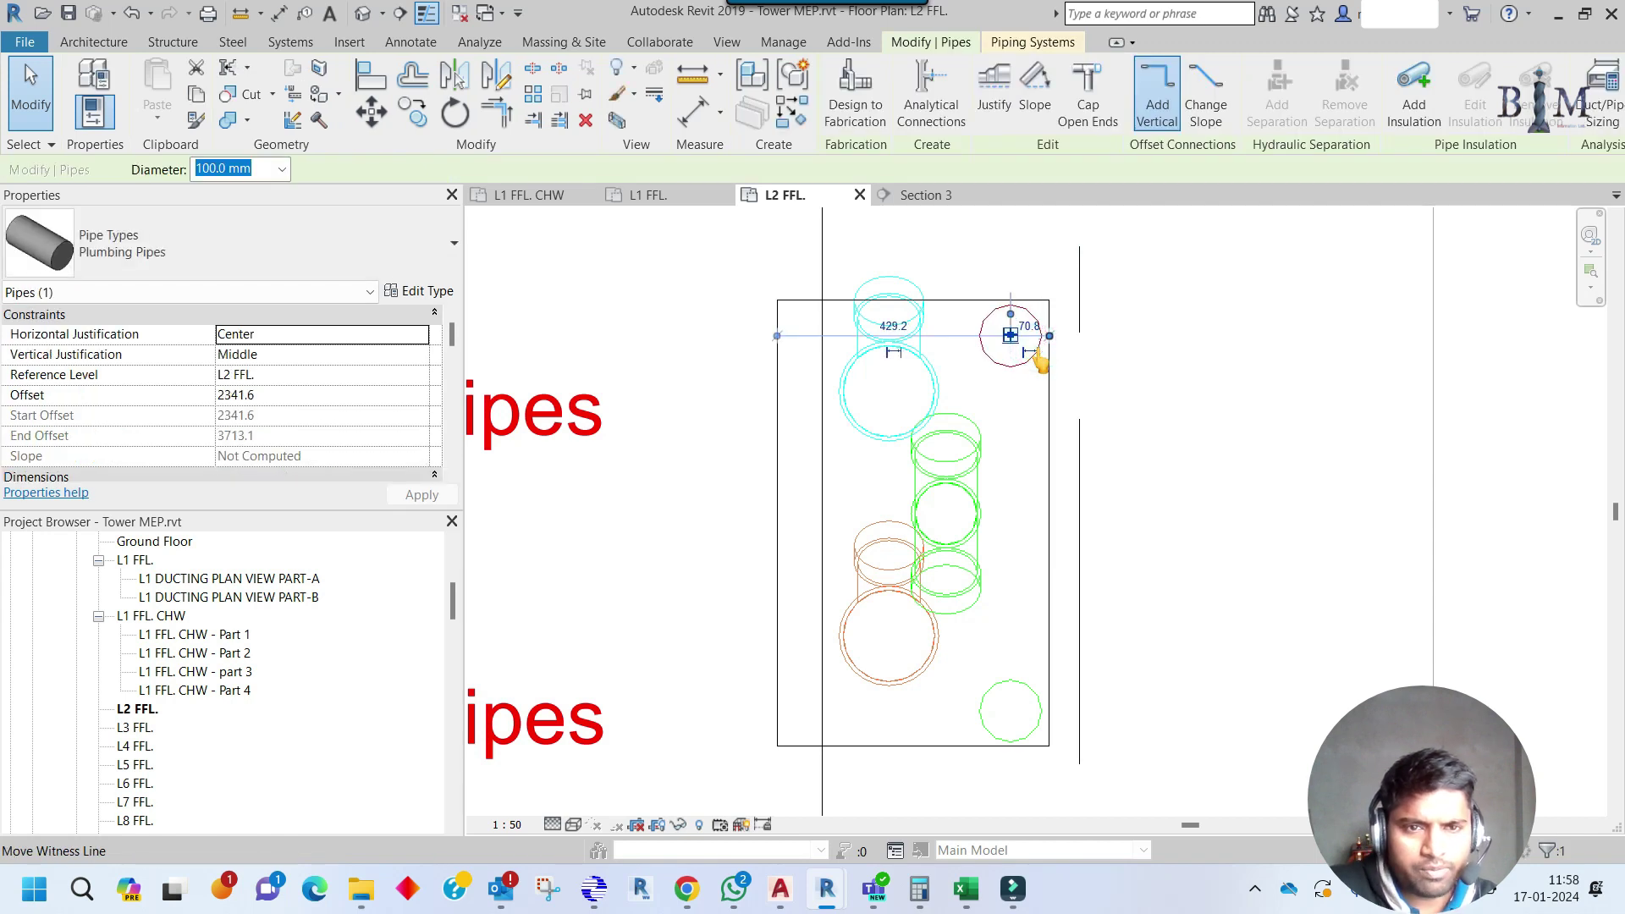
key(Escape)
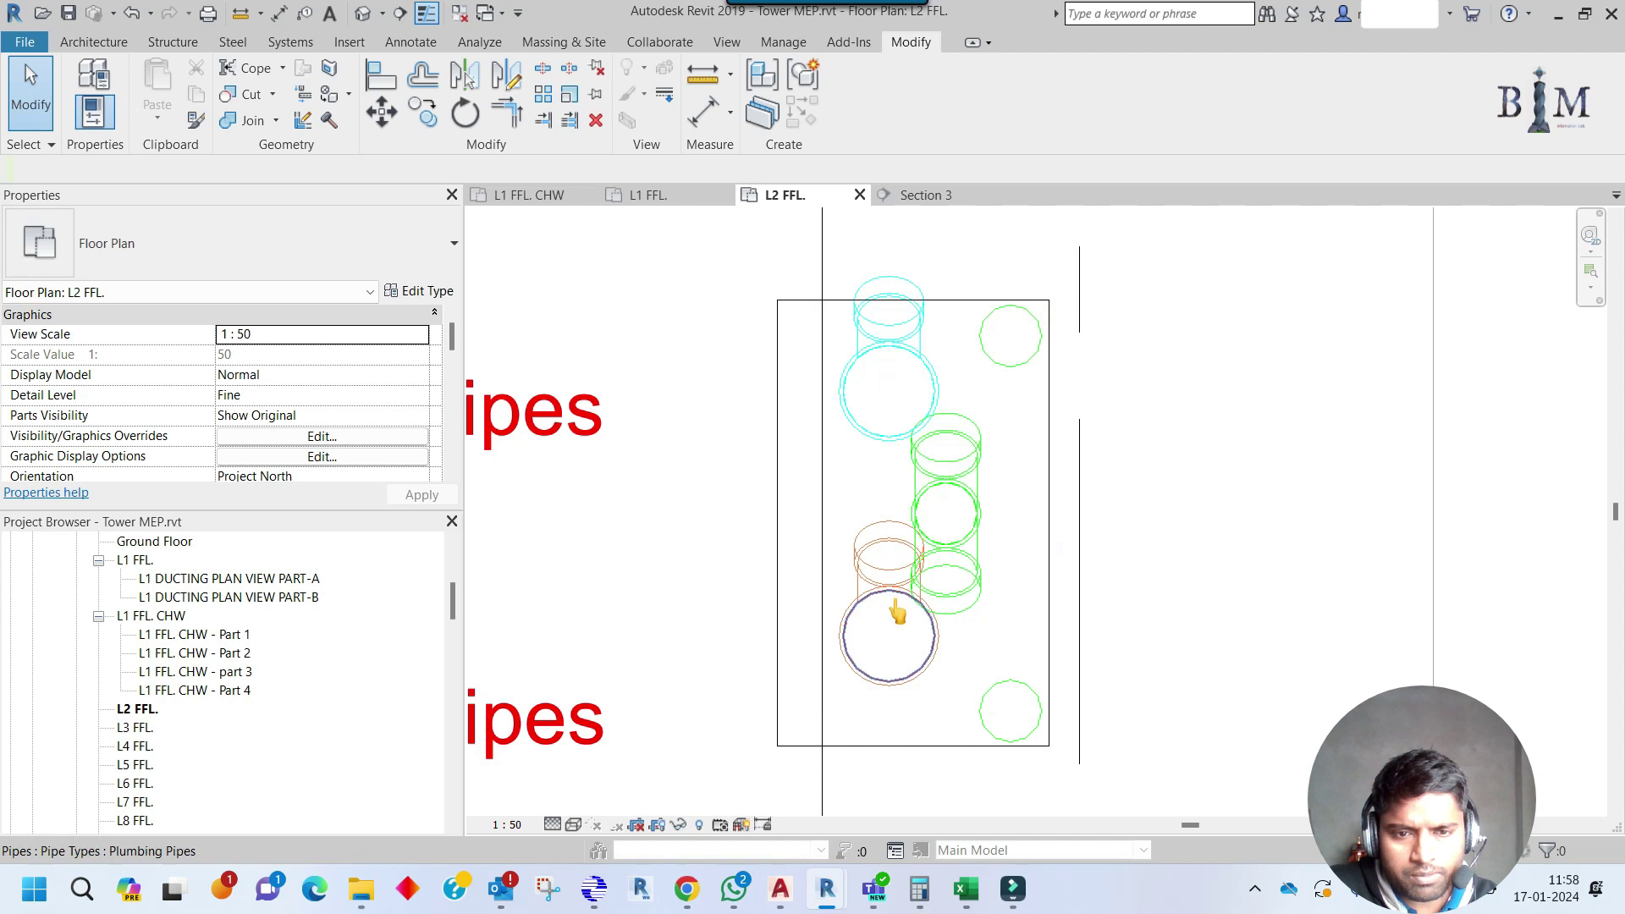
Draw chained detail lines from the cyan pipe's centre to the upper green pipe, about 246 mm, and on to the middle green pipe, about 348 mm.
scroll(893, 600, down, 1)
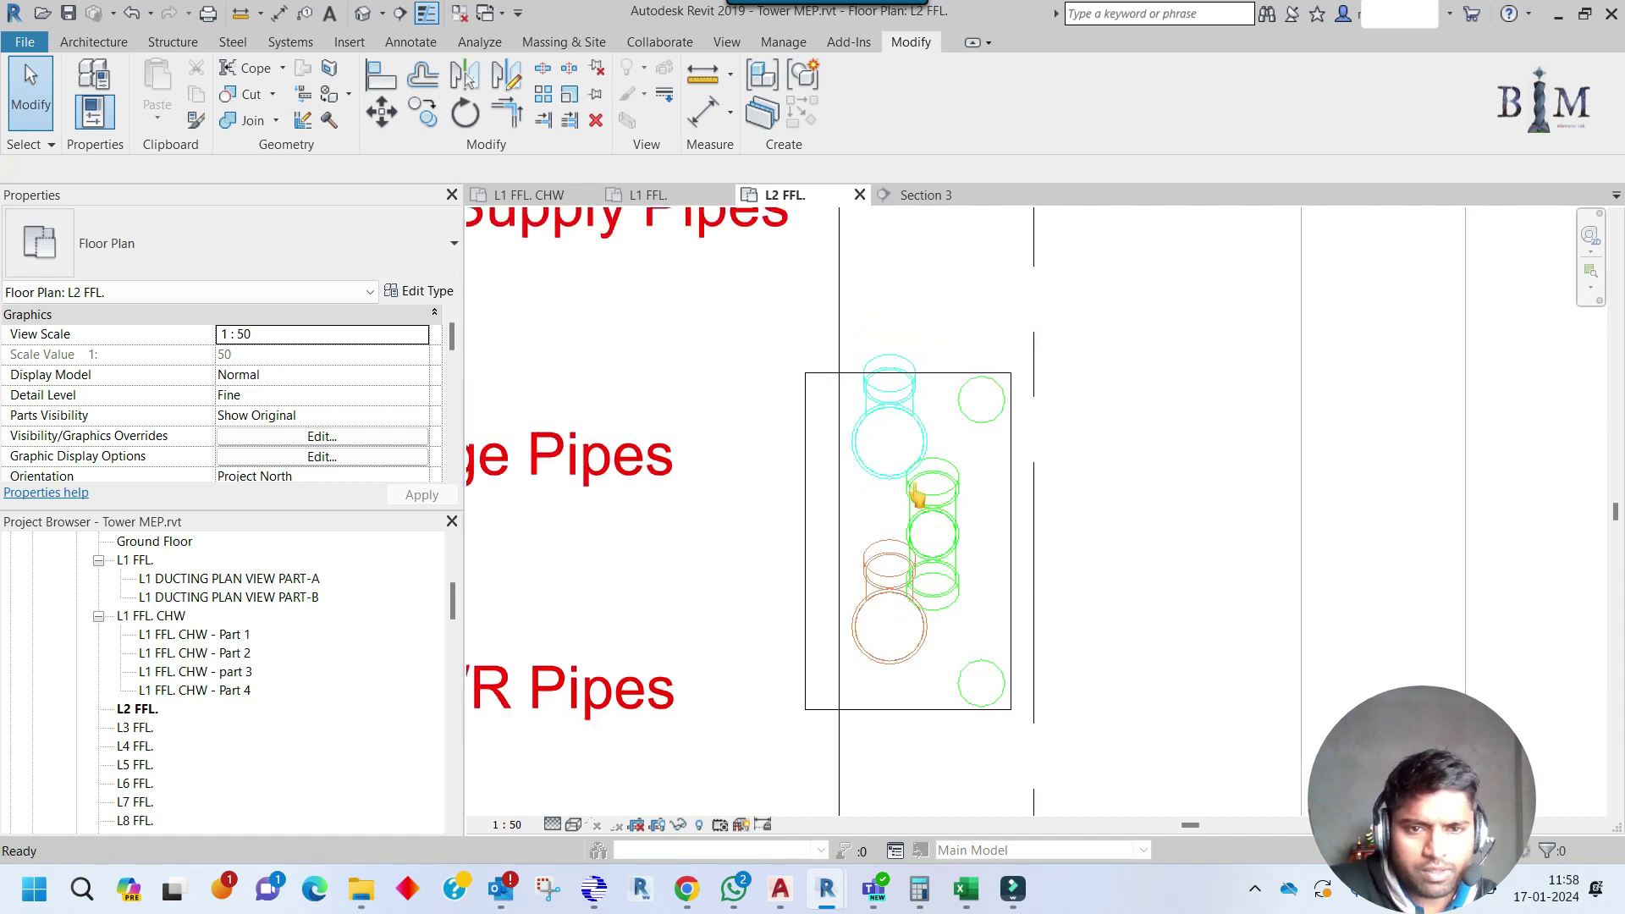
key(l)
scroll(913, 479, up, 1)
click(877, 421)
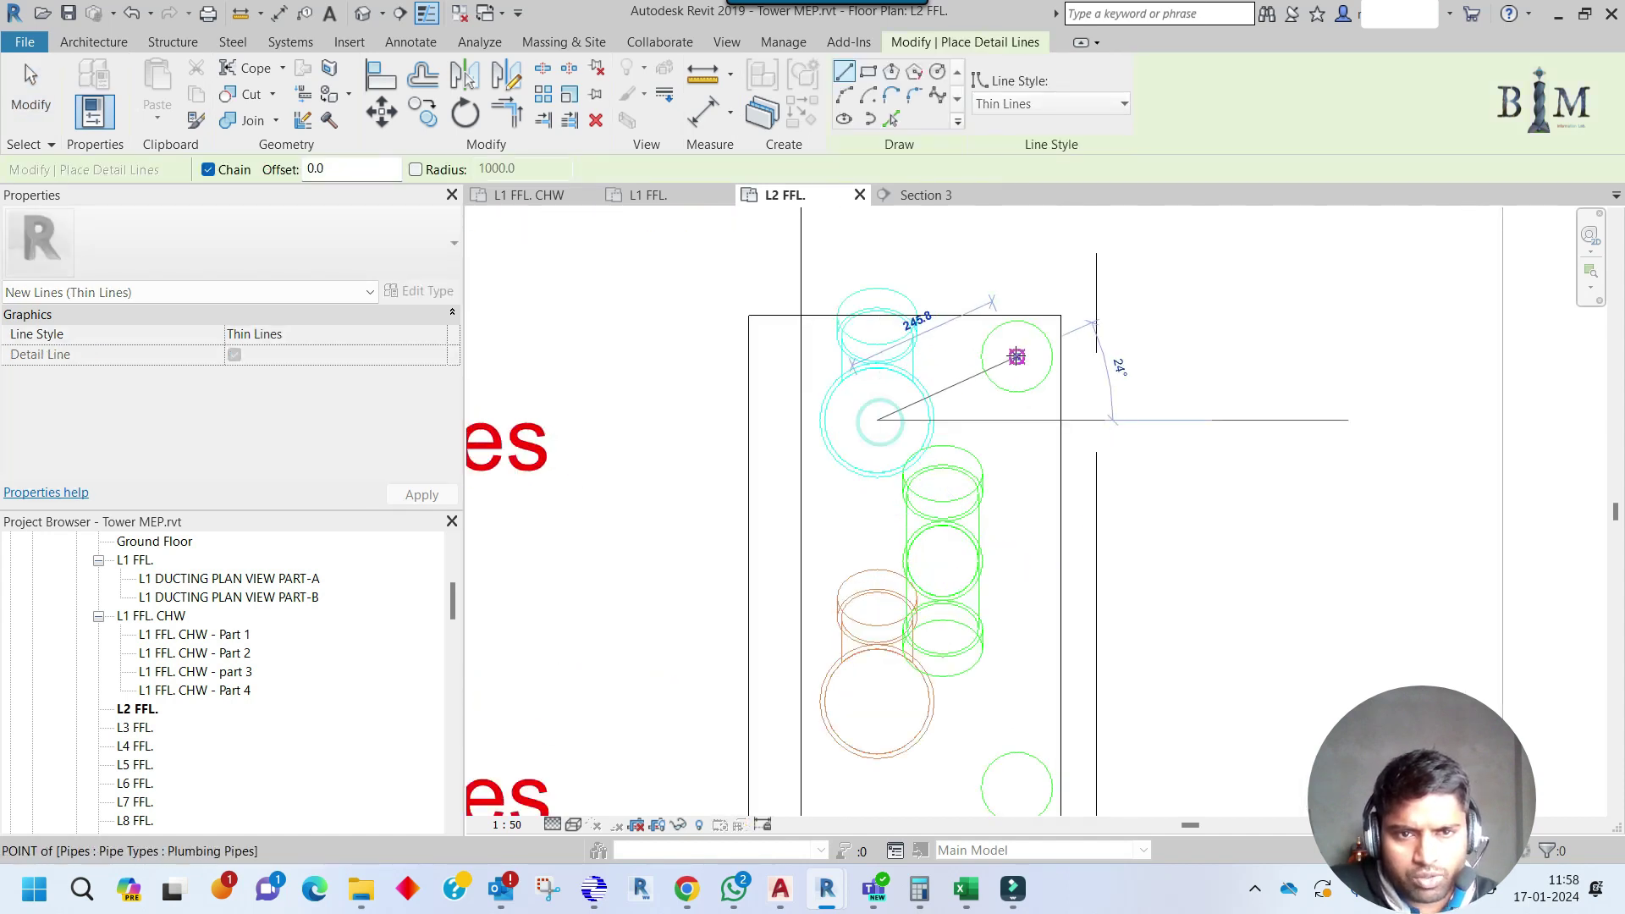
click(1017, 357)
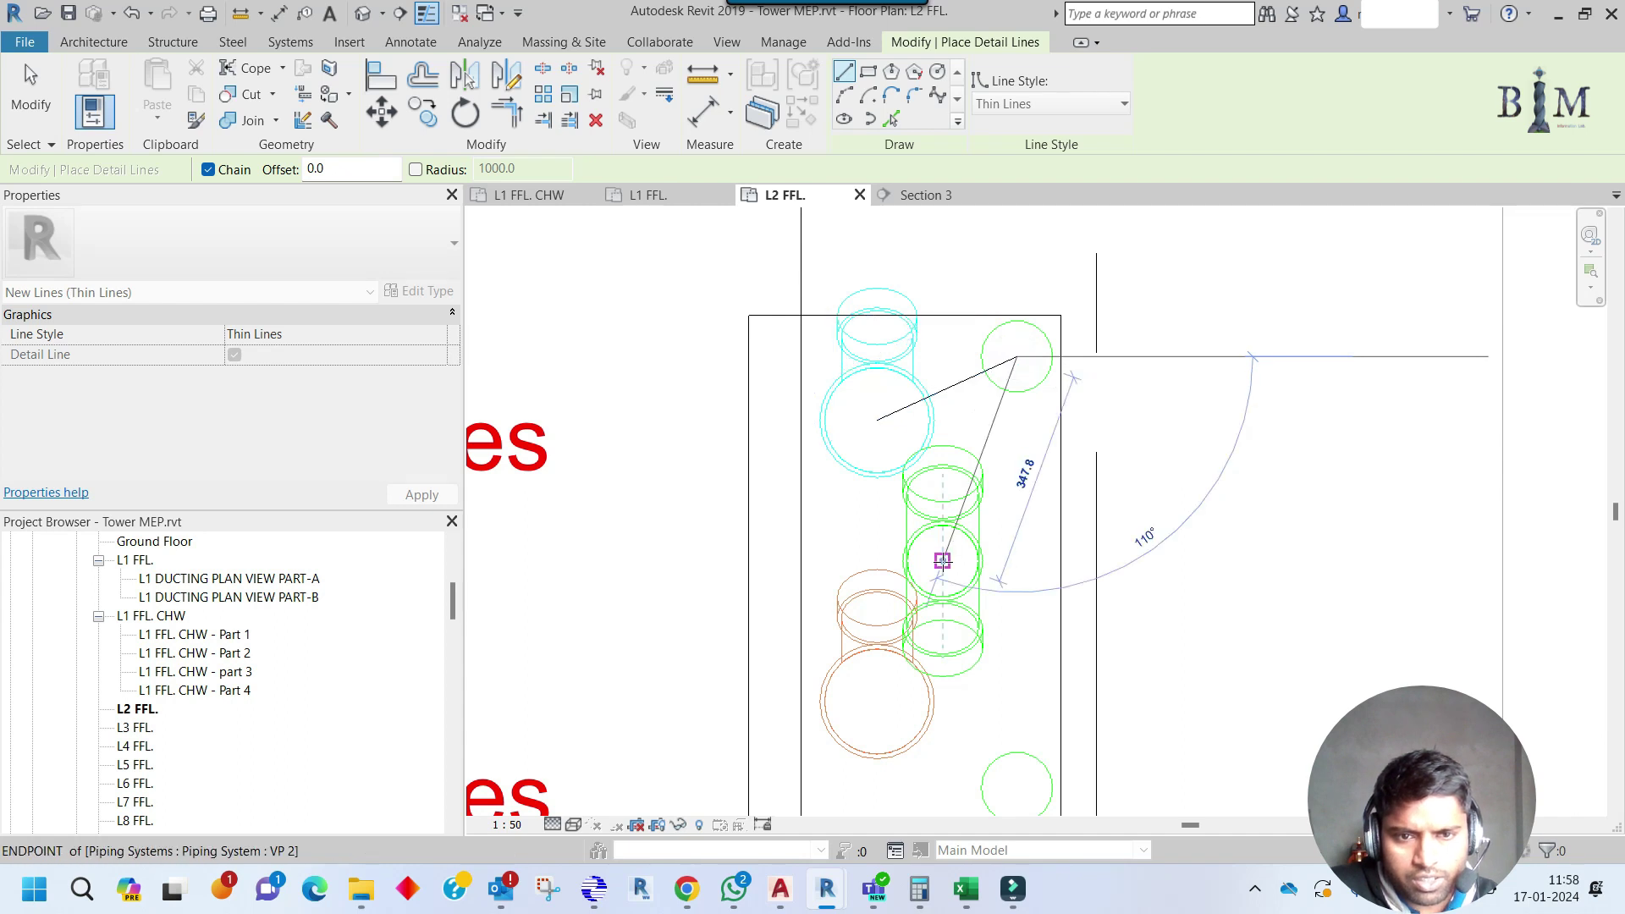
click(942, 561)
key(Escape)
key(Escape)
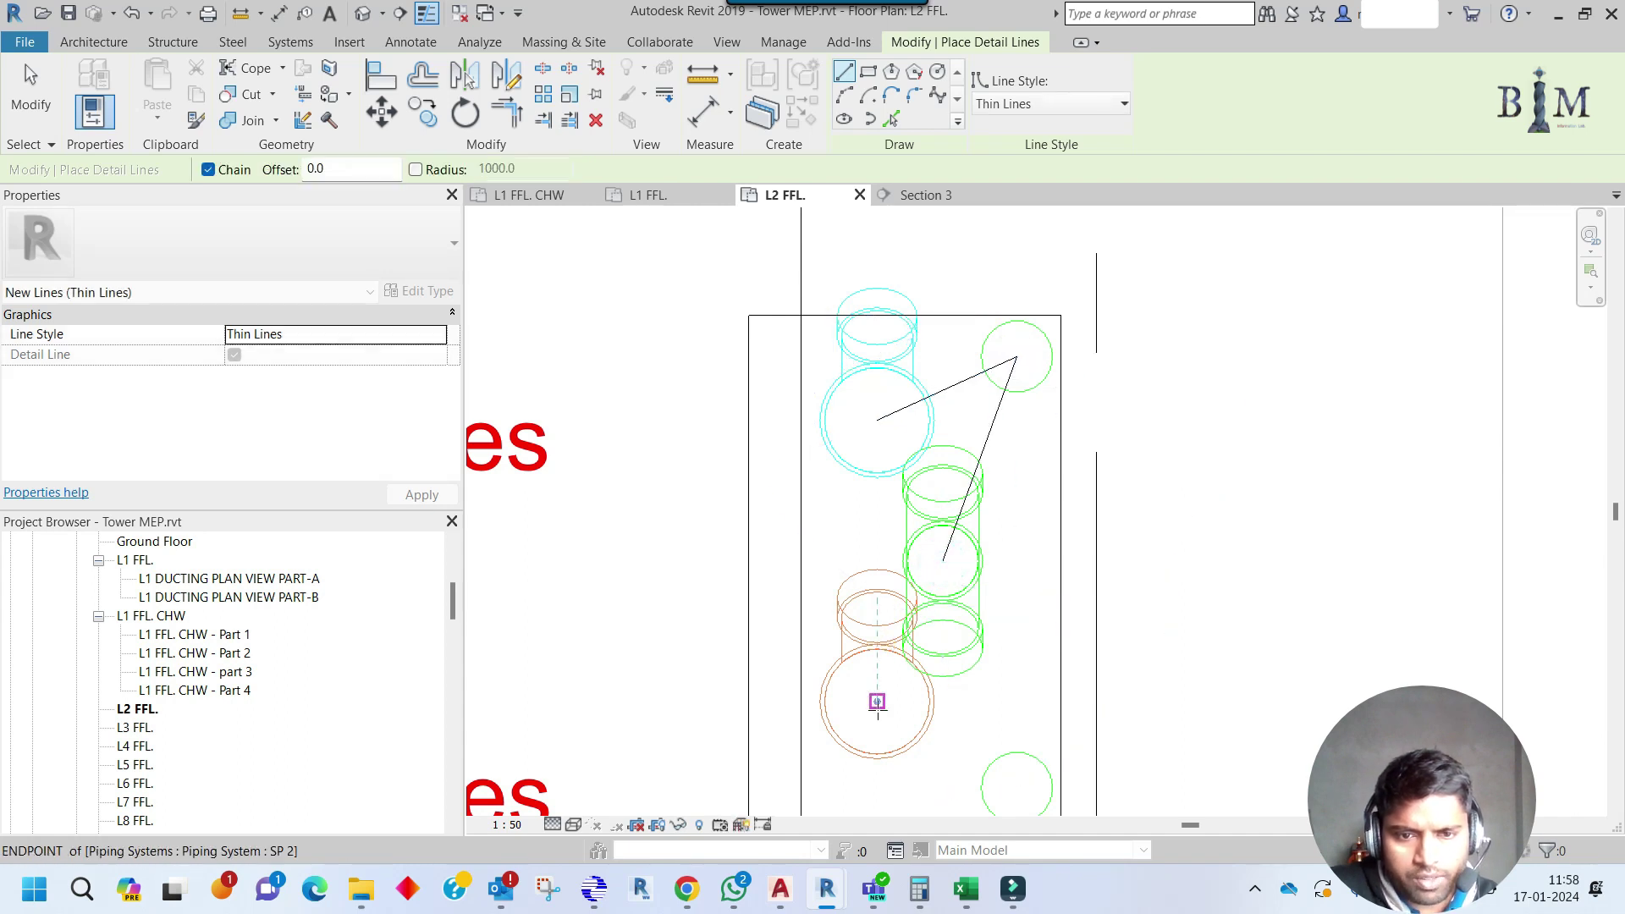
Draw chained detail lines from the brown pipe's centre to the lower green pipe, about 263 mm, and on to the middle green pipe's centre.
click(877, 702)
middle_drag(877, 702, 791, 551)
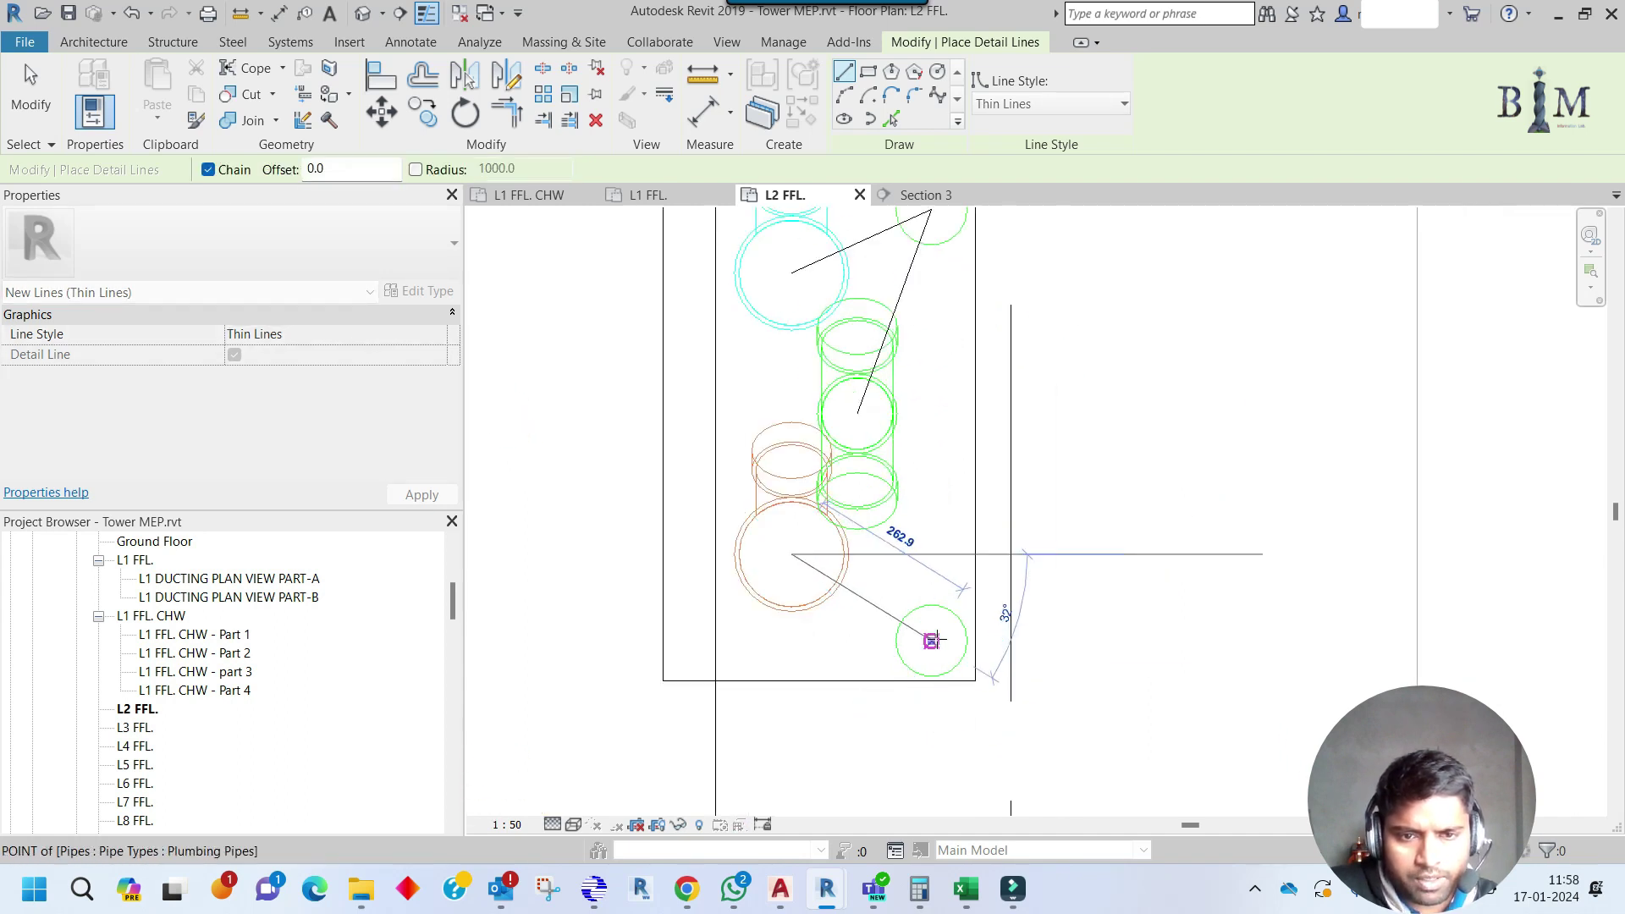
click(931, 640)
click(859, 413)
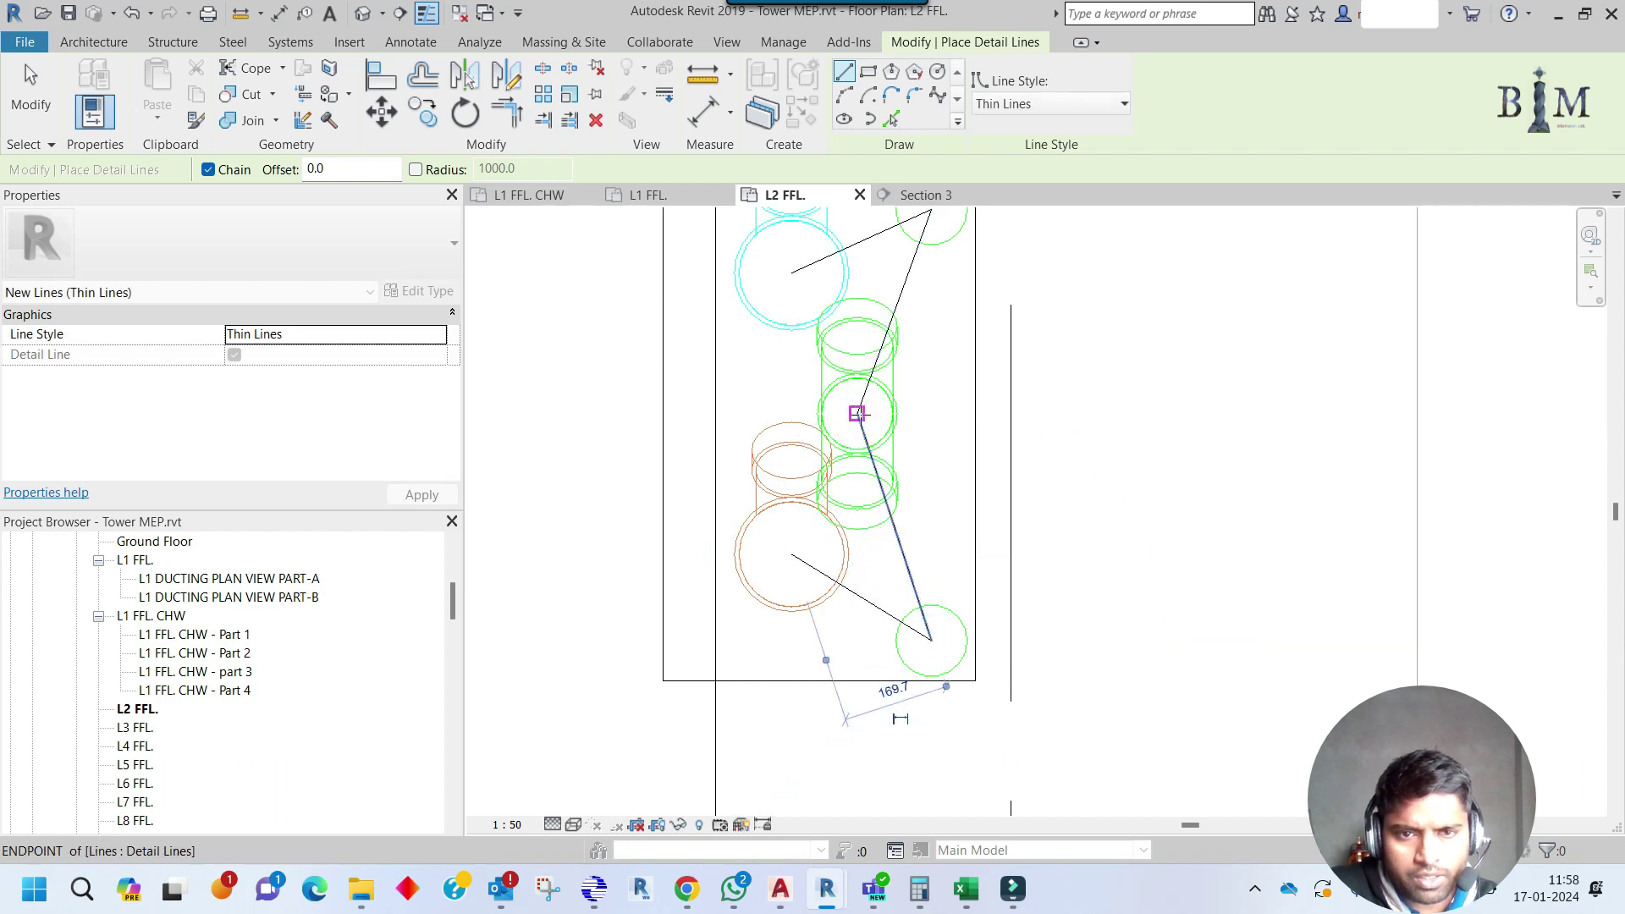
key(Escape)
key(Escape)
scroll(932, 578, down, 3)
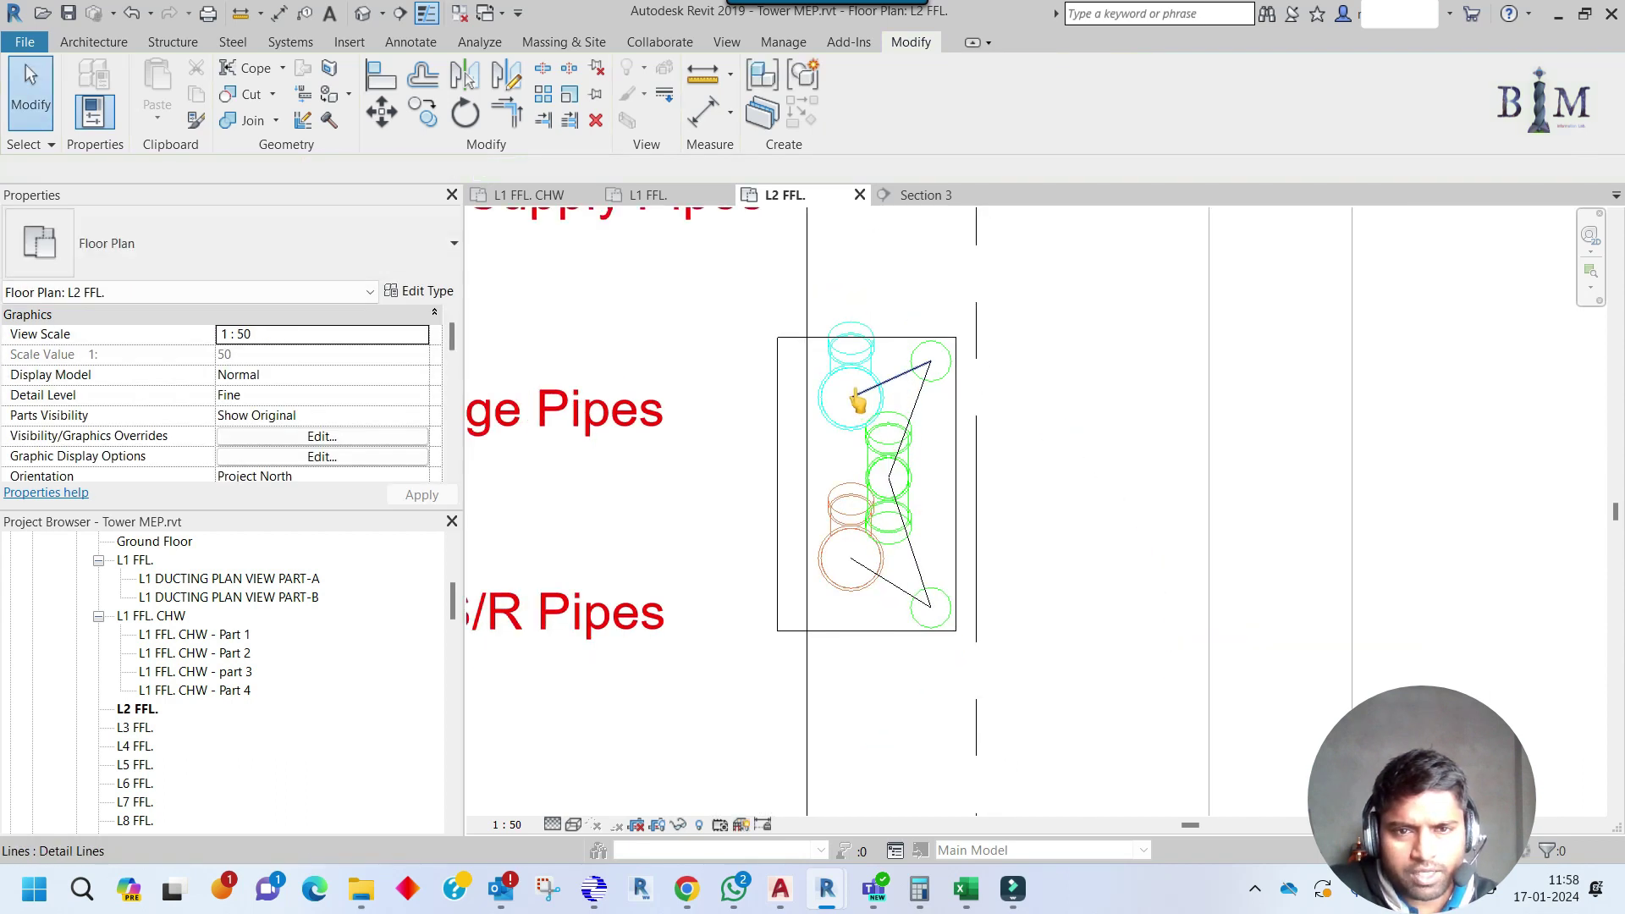
Rotate the cyan 45-degree reducing wye about the cyan pipe's centre so its branch follows the detail line to the upper green pipe.
click(862, 364)
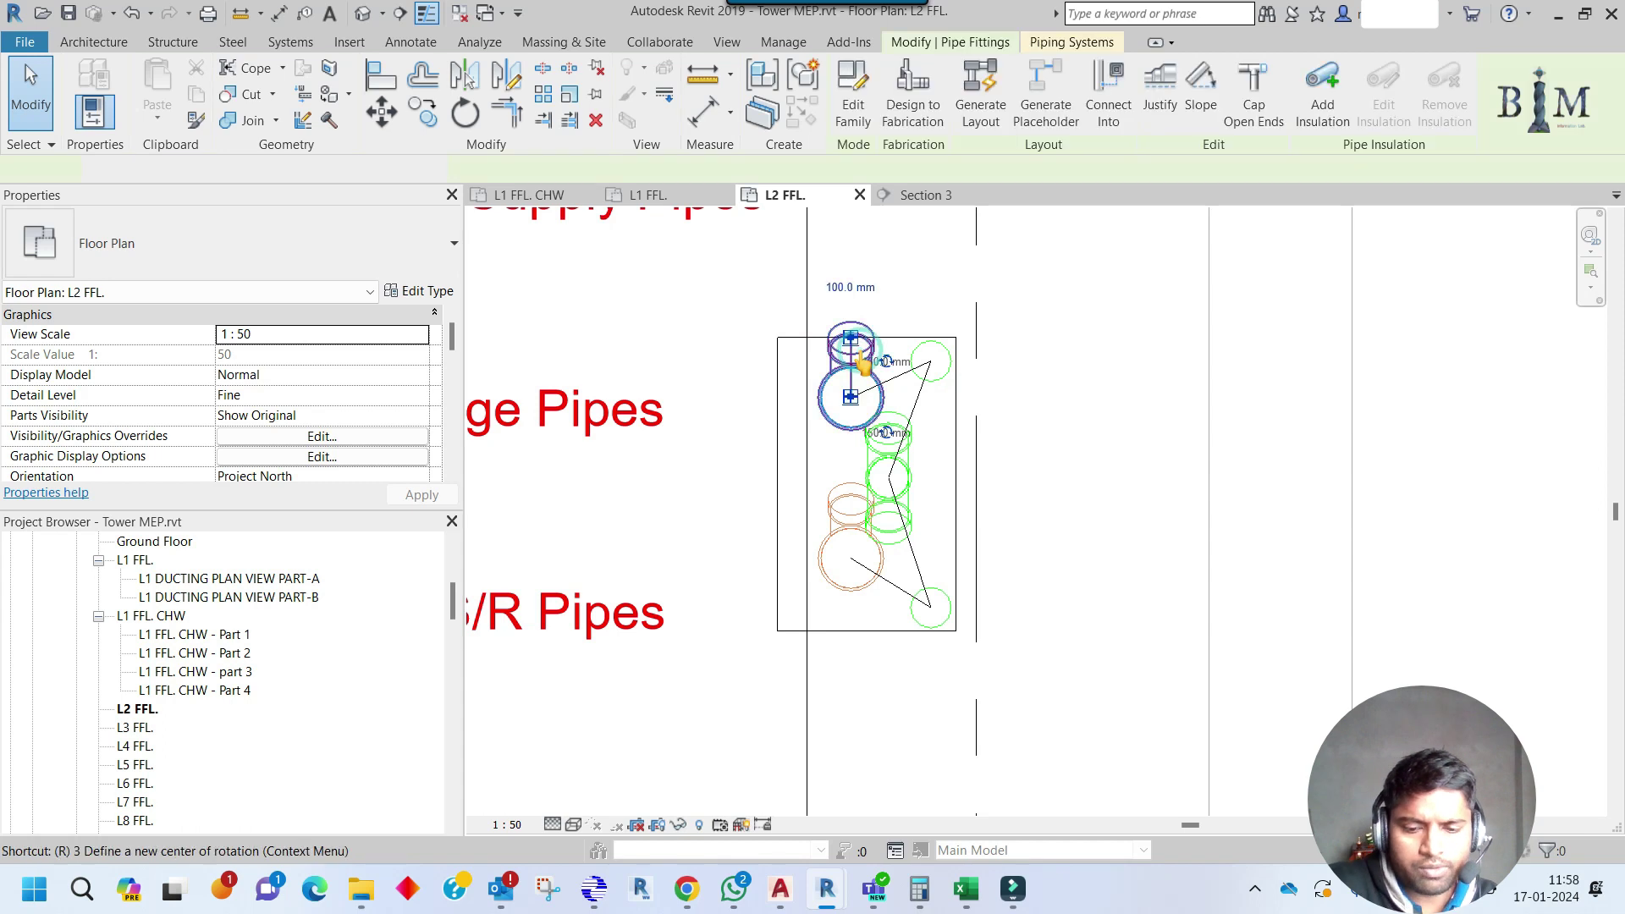
key(r)
key(o)
click(573, 169)
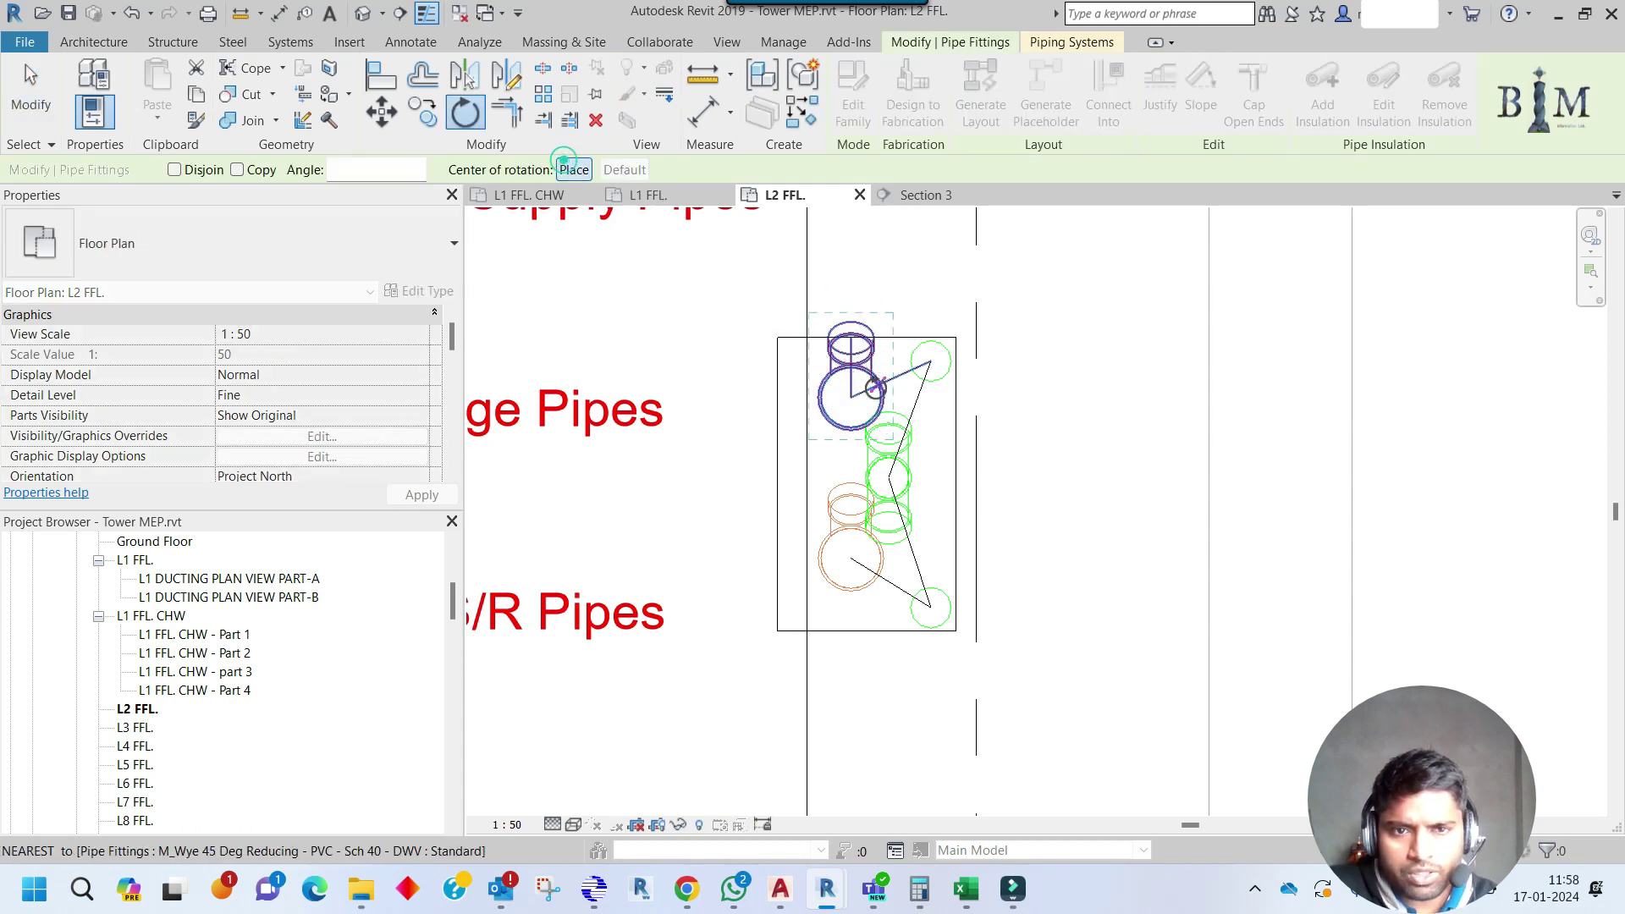
scroll(872, 414, up, 3)
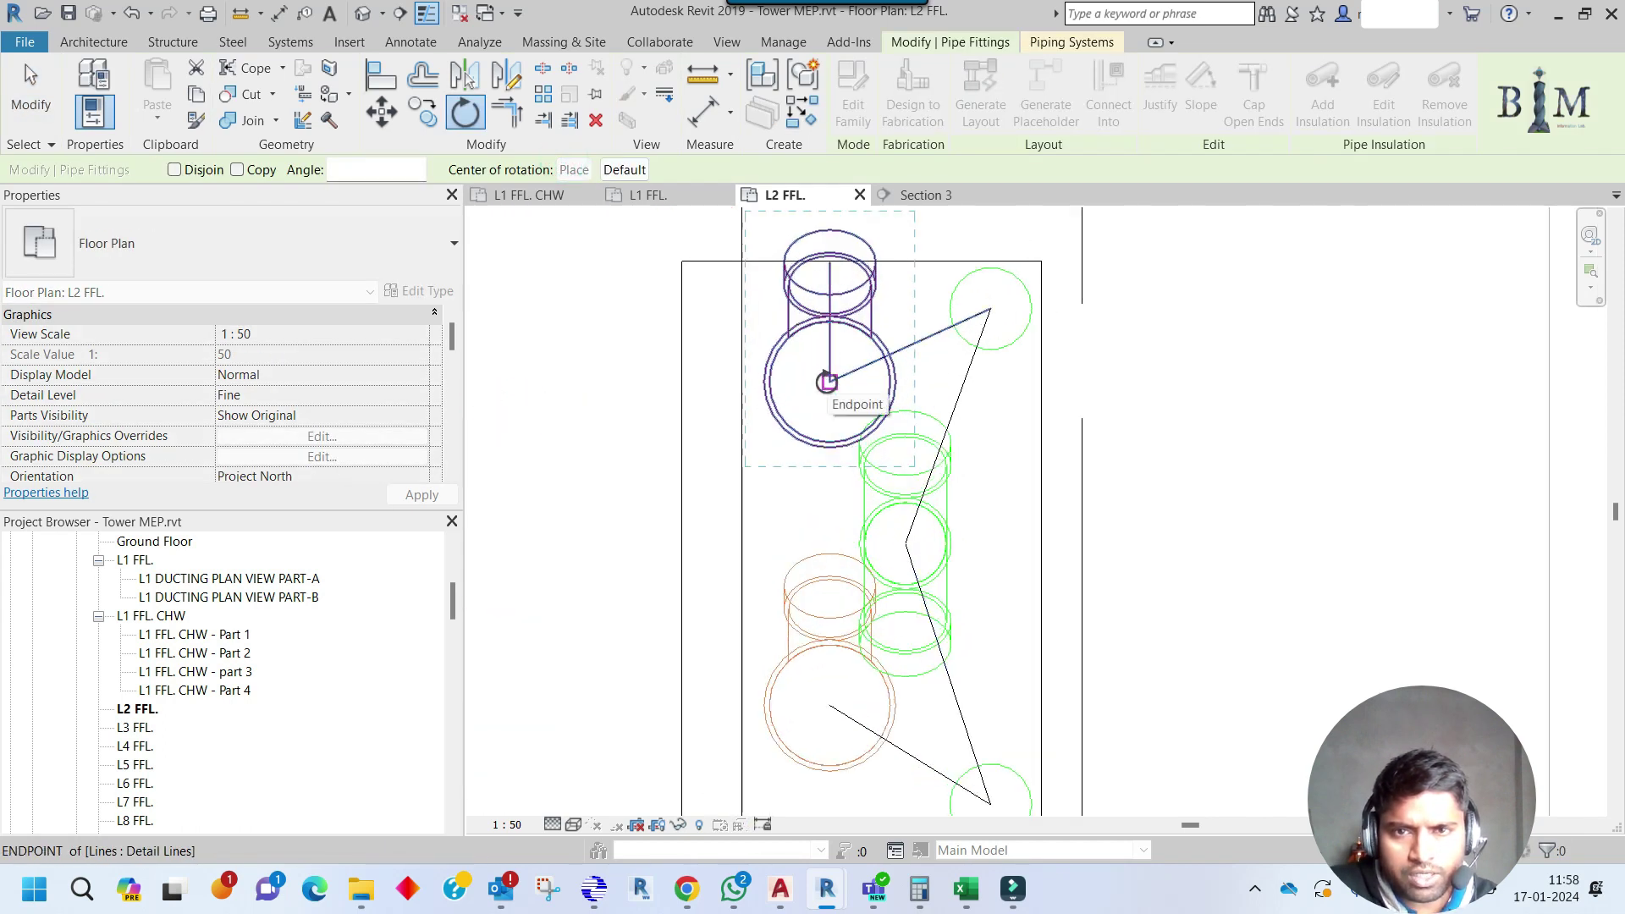
click(828, 382)
click(830, 265)
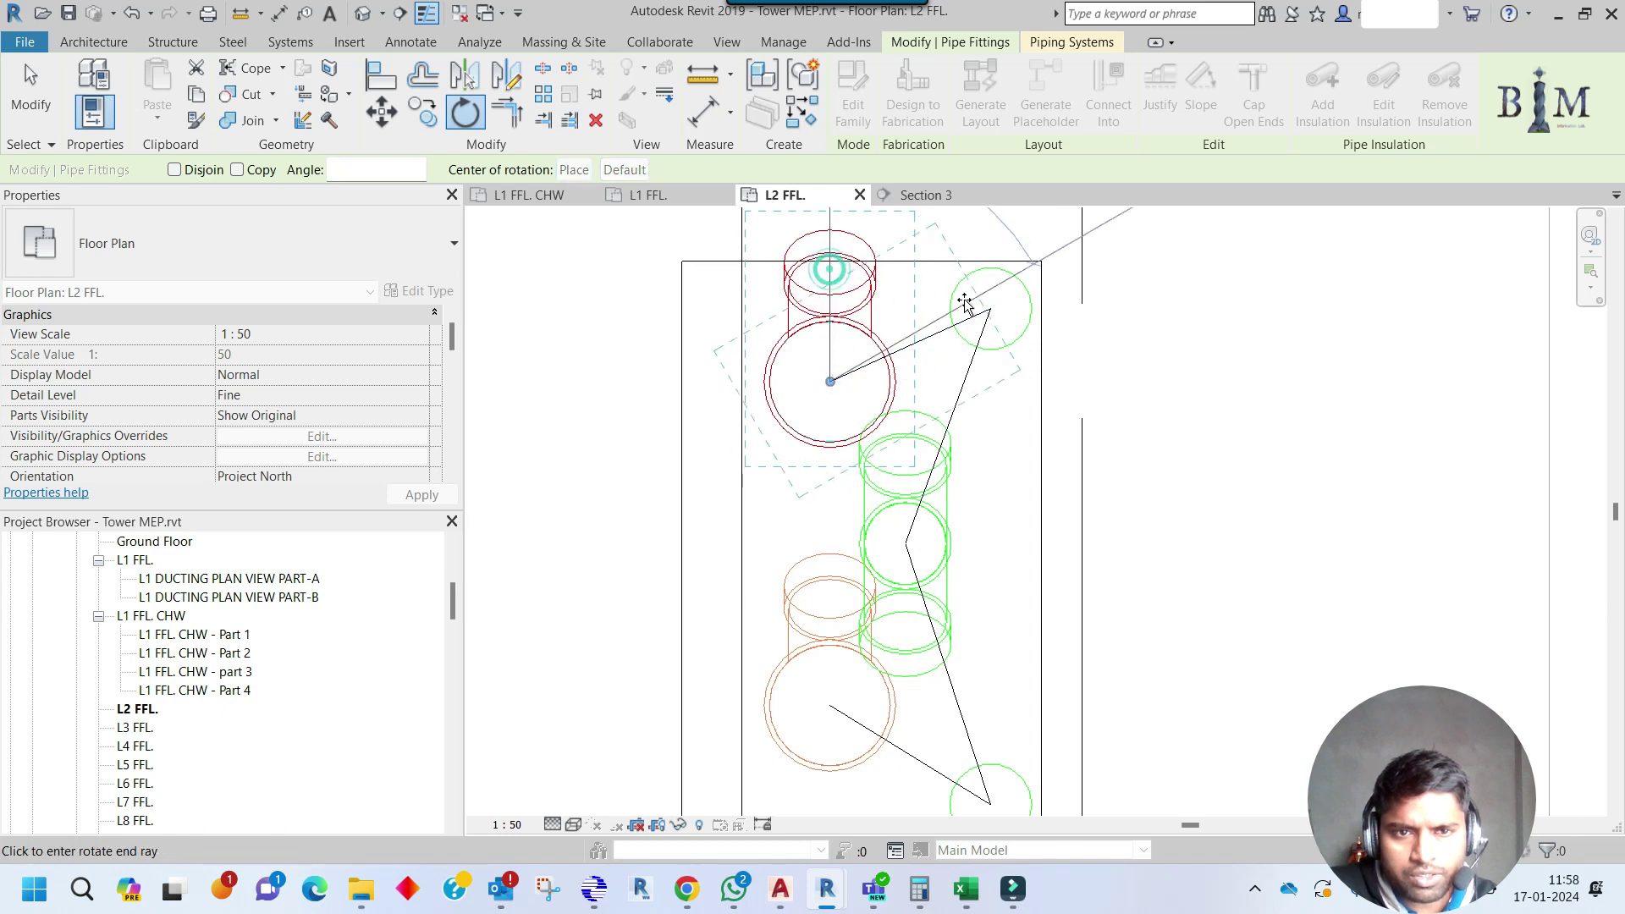
click(989, 312)
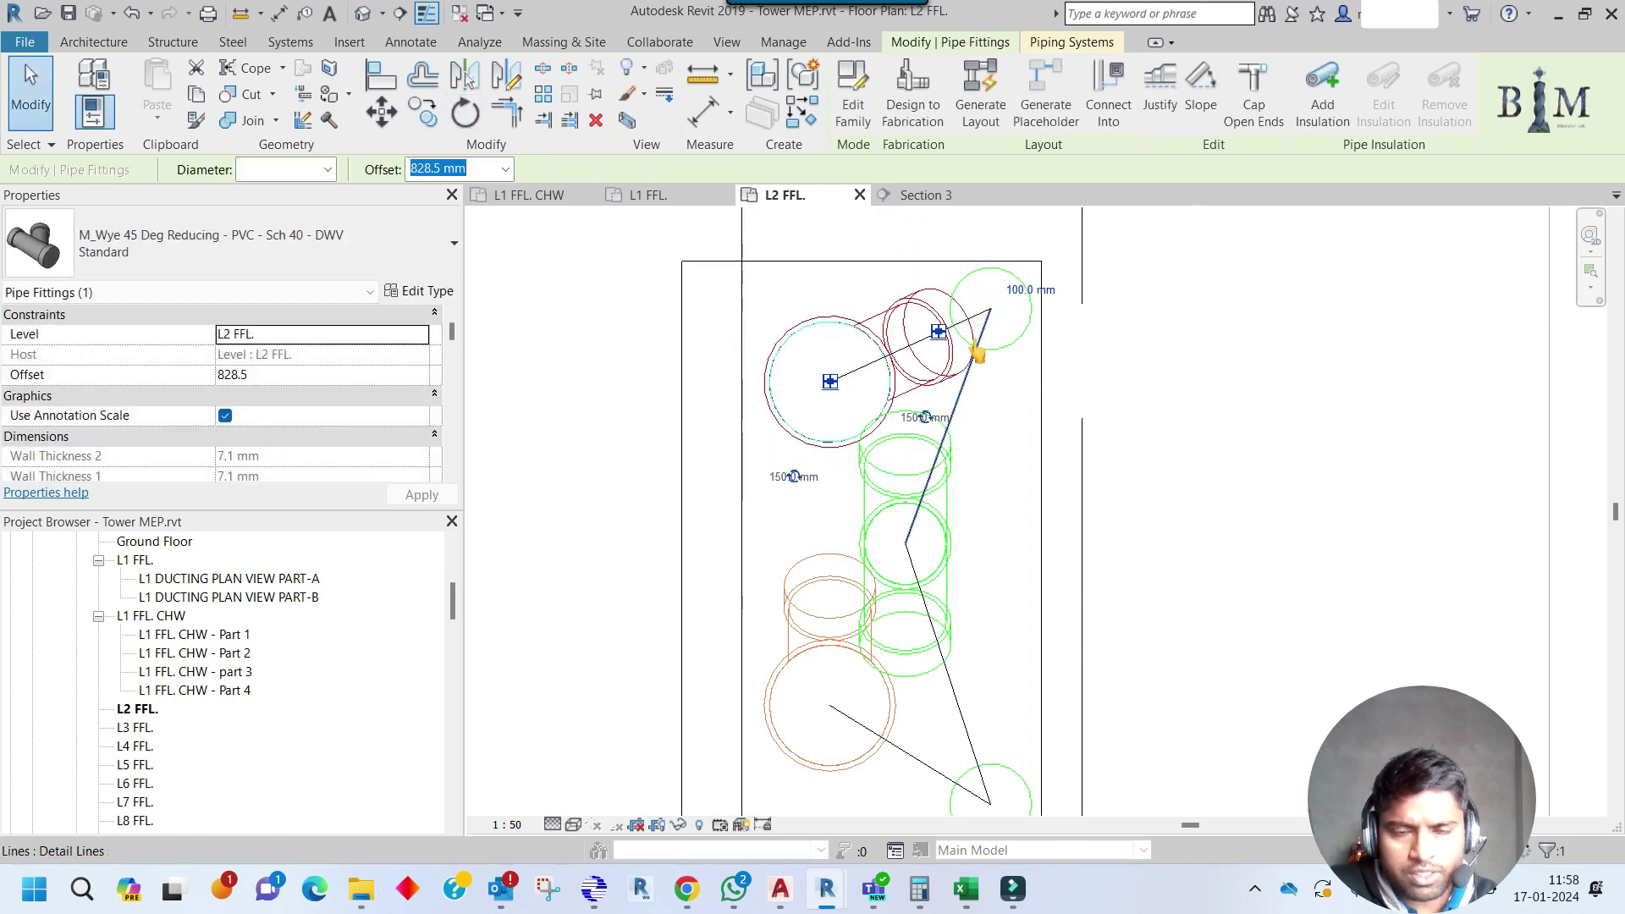
key(Escape)
Rotate the middle green pipe's upper wye about that pipe's centre so its branch follows the detail line to the upper green pipe.
scroll(954, 471, down, 3)
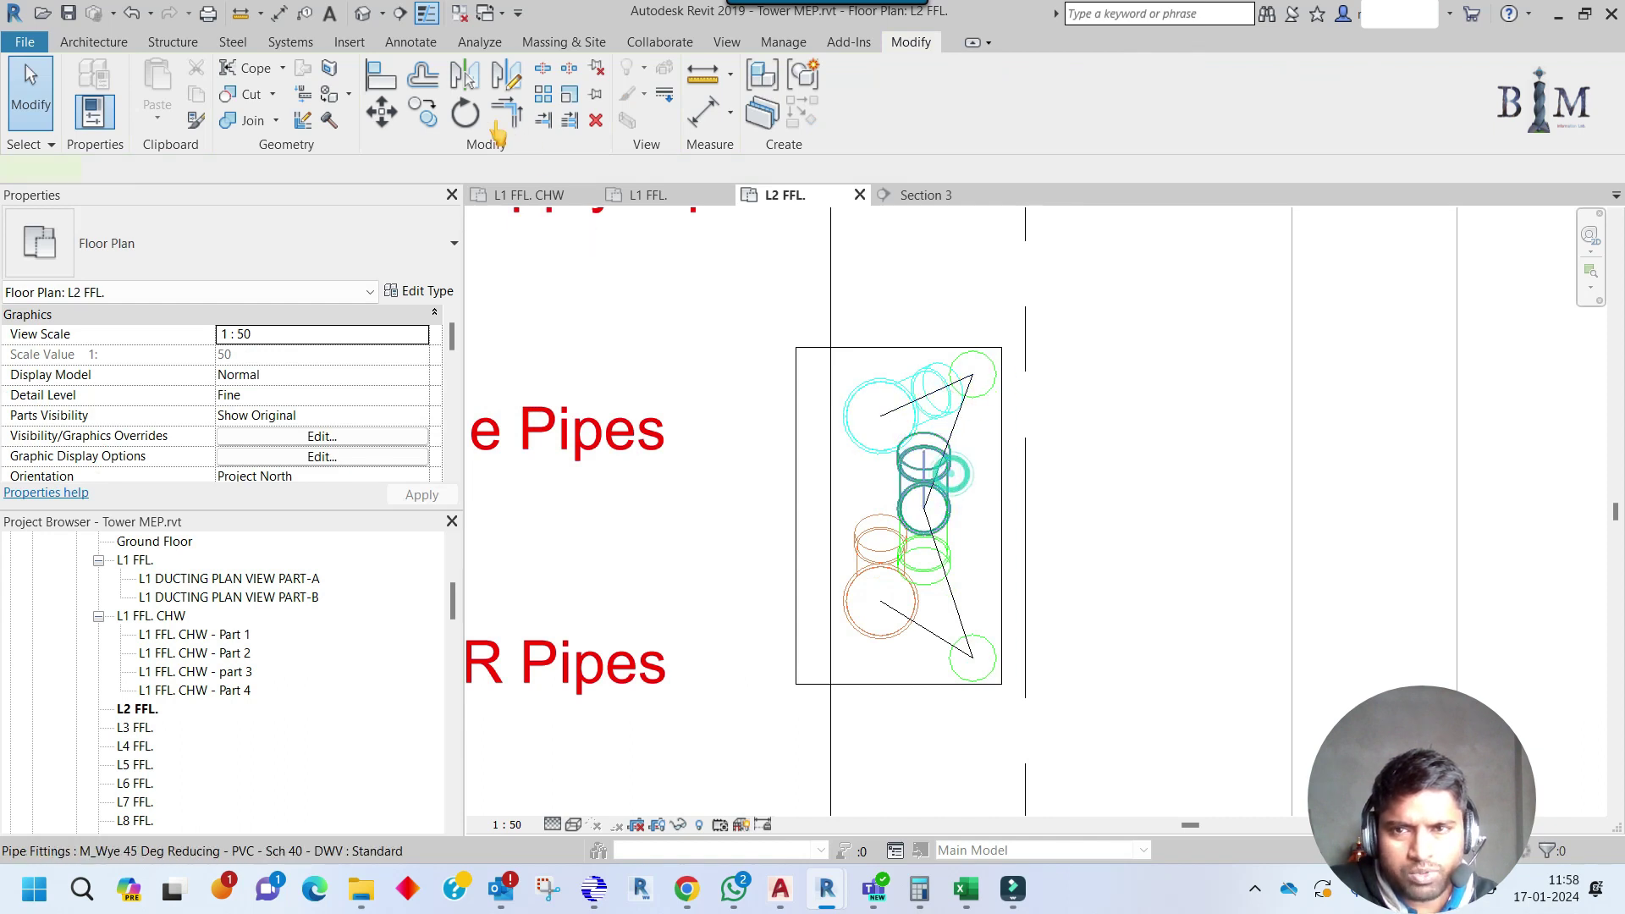
click(465, 112)
click(574, 170)
scroll(948, 505, up, 3)
click(893, 508)
click(895, 408)
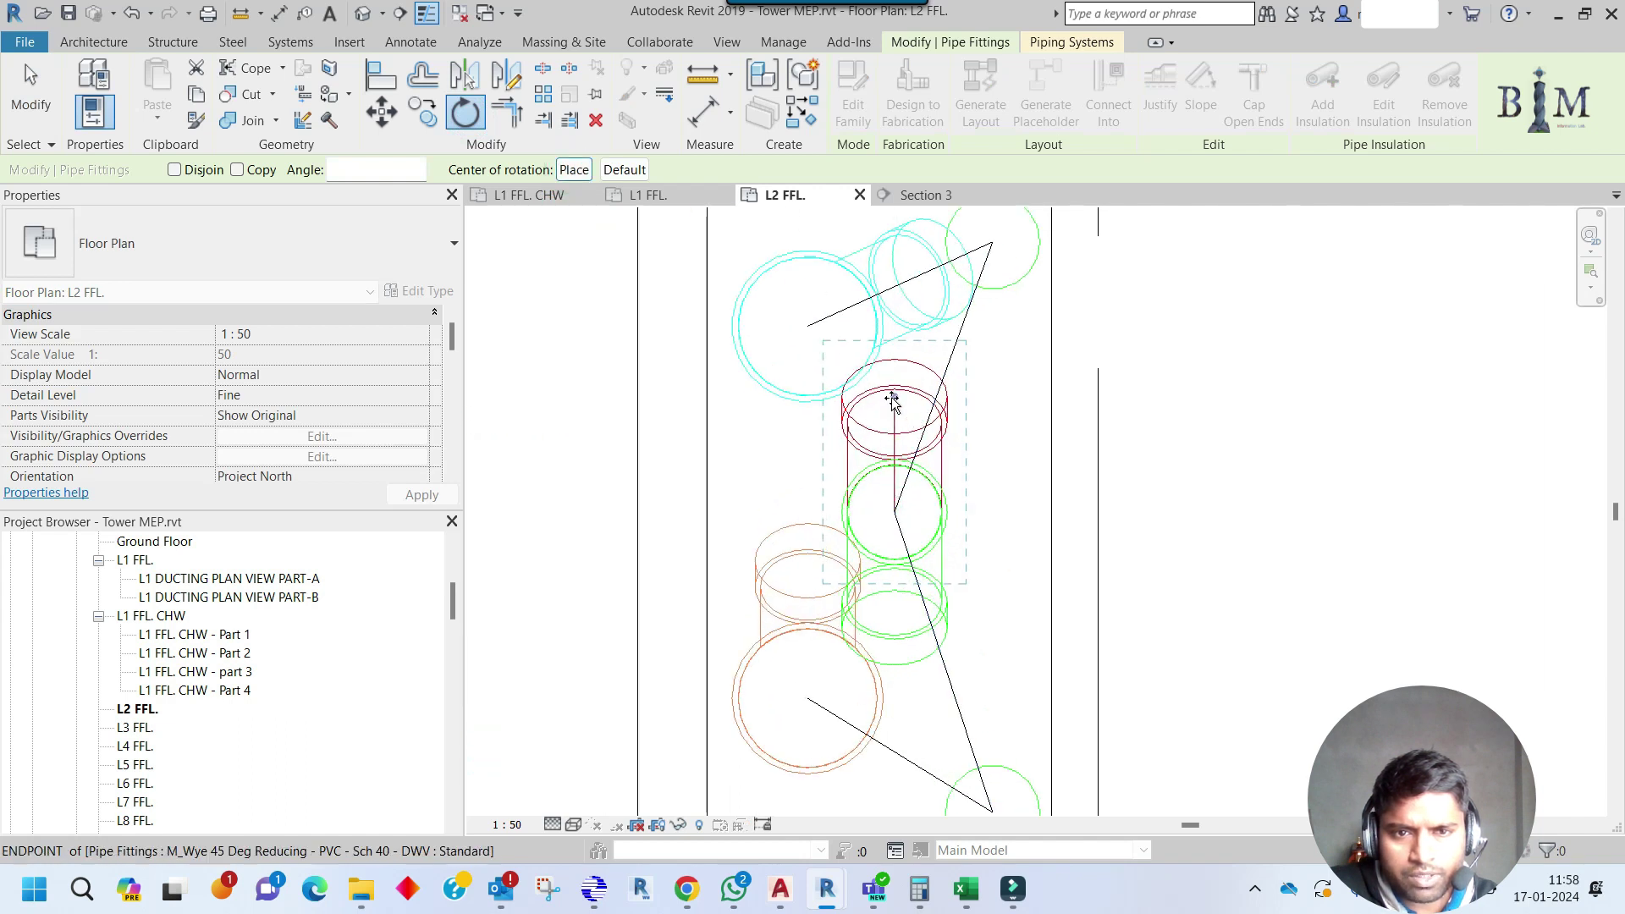
click(960, 356)
key(Escape)
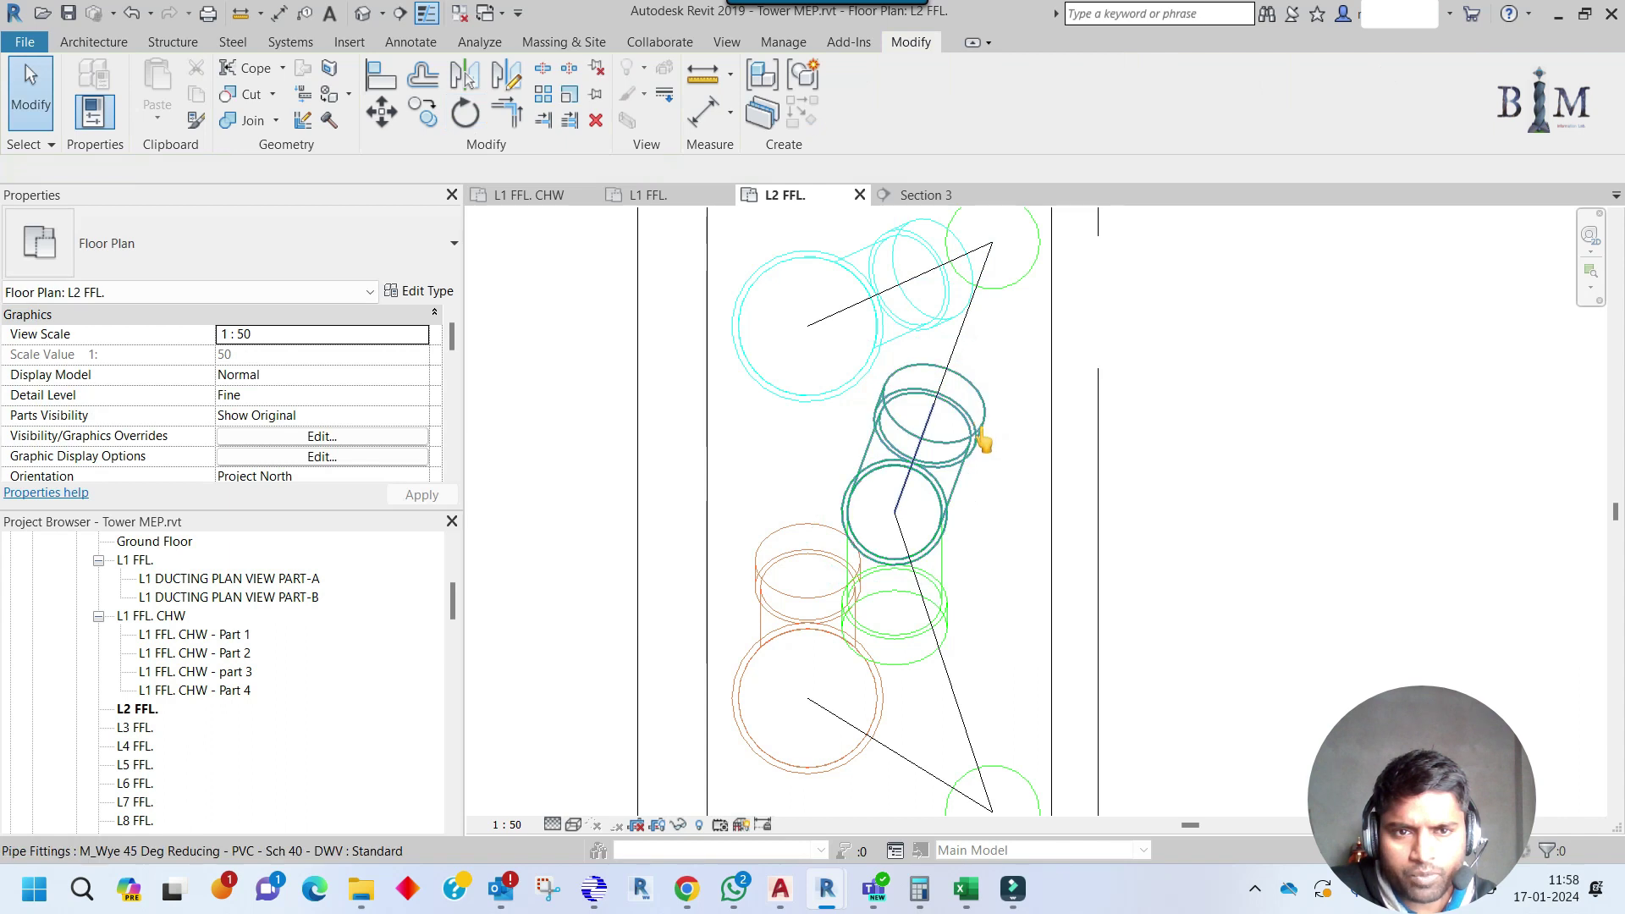
Rotate the brown 45-degree reducing wye about the brown pipe's centre so its branch points along the detail line to the lower green pipe.
scroll(979, 440, down, 3)
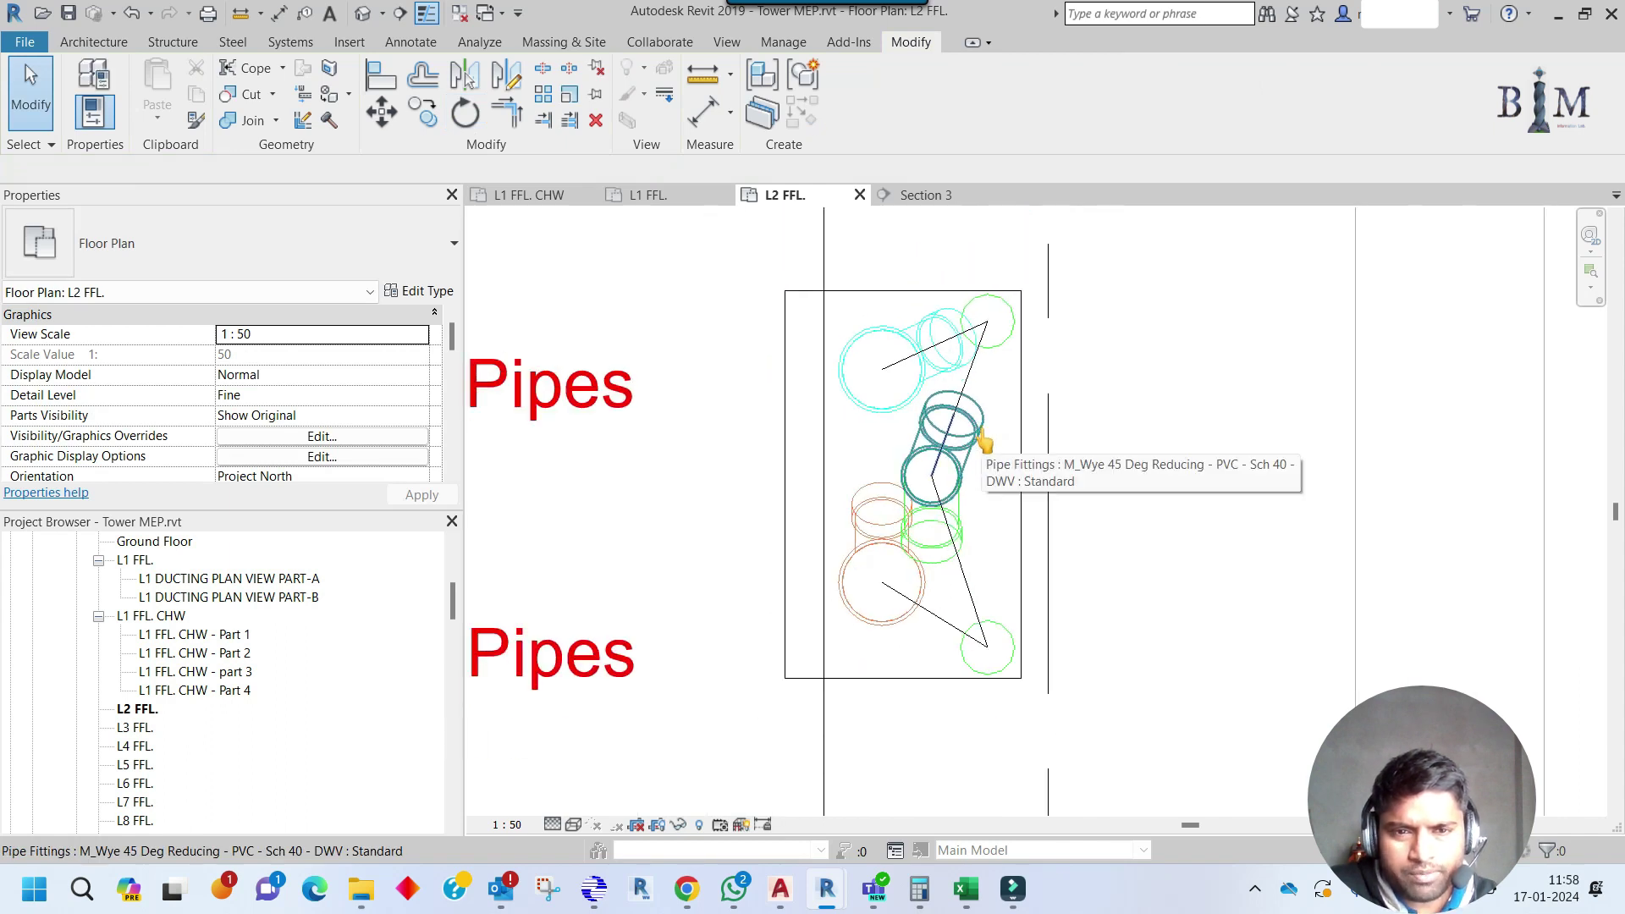
click(878, 509)
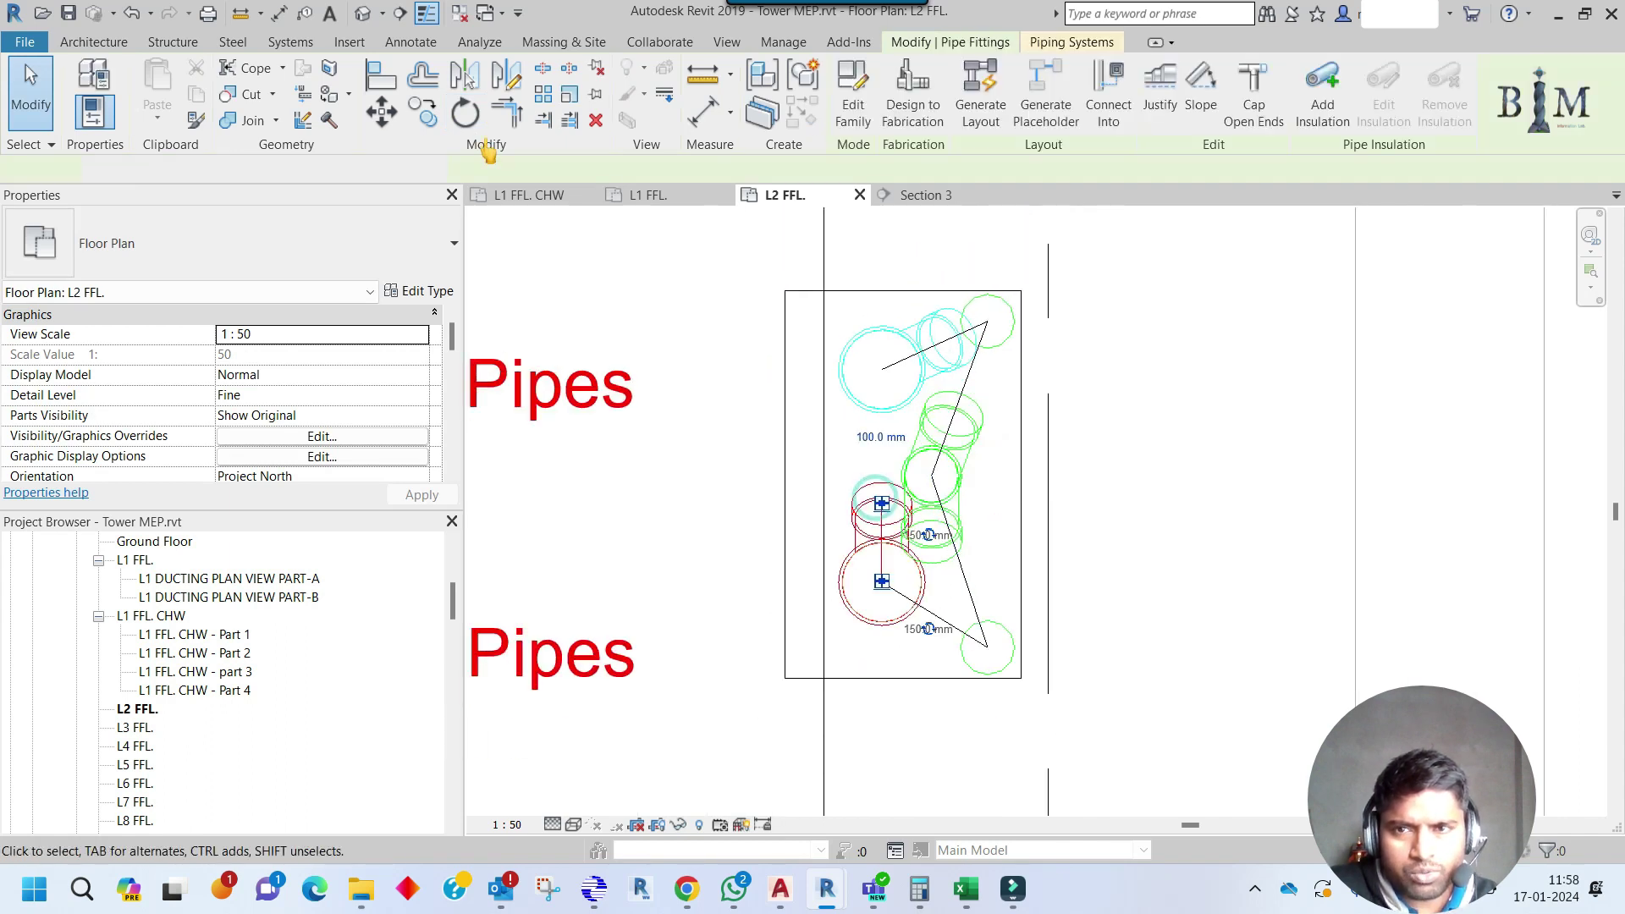
key(r)
key(o)
click(576, 171)
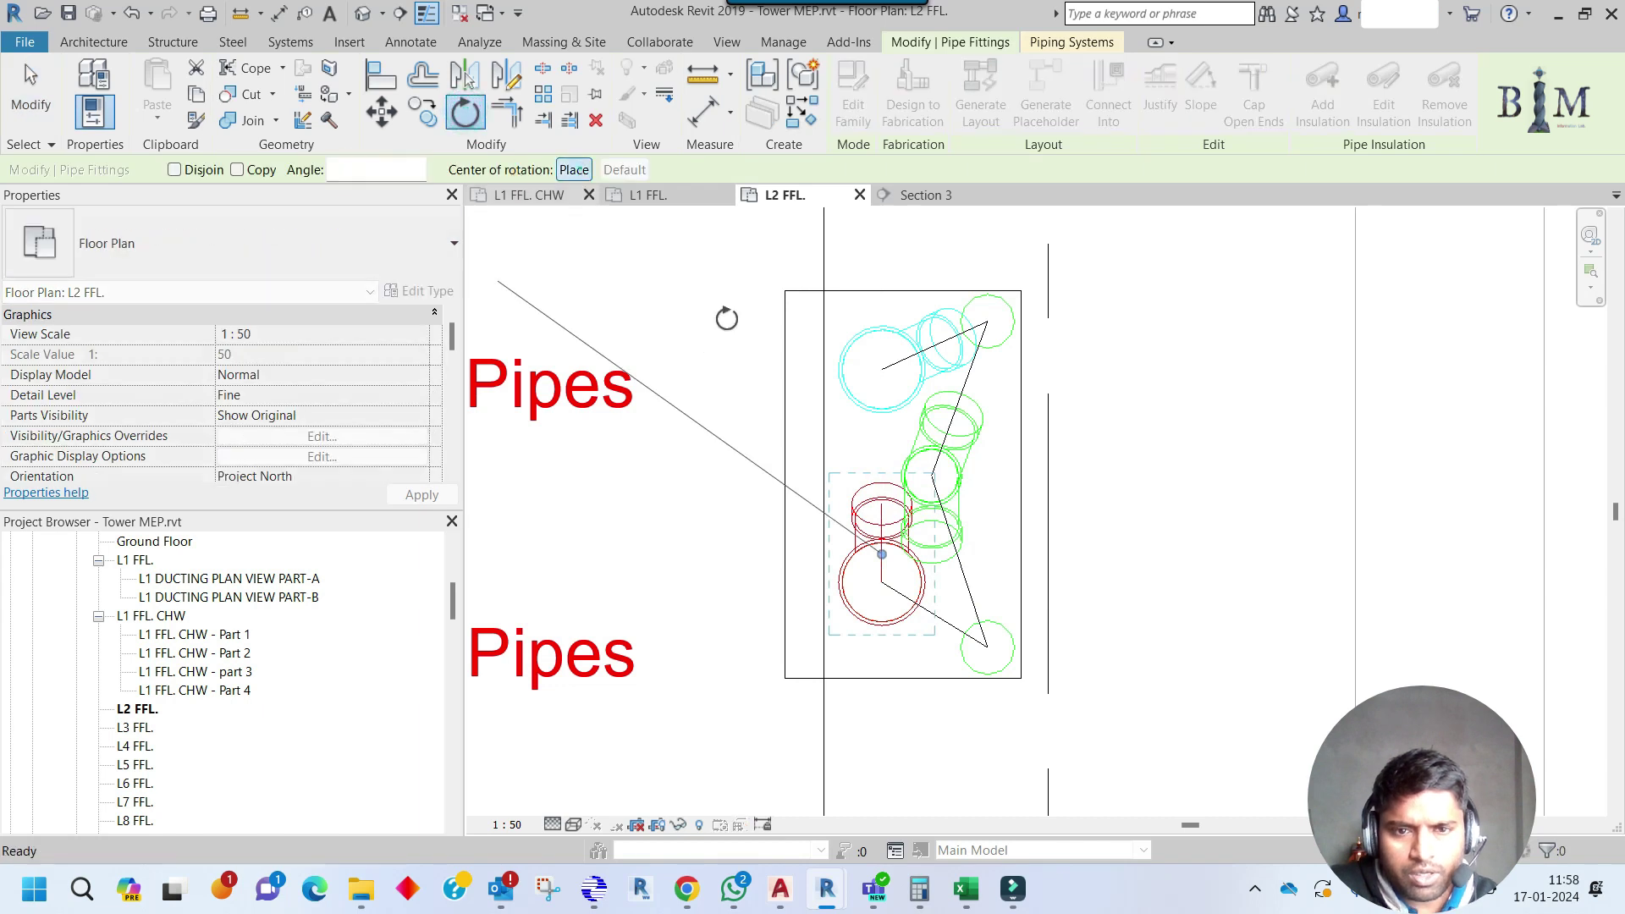
click(878, 585)
click(880, 525)
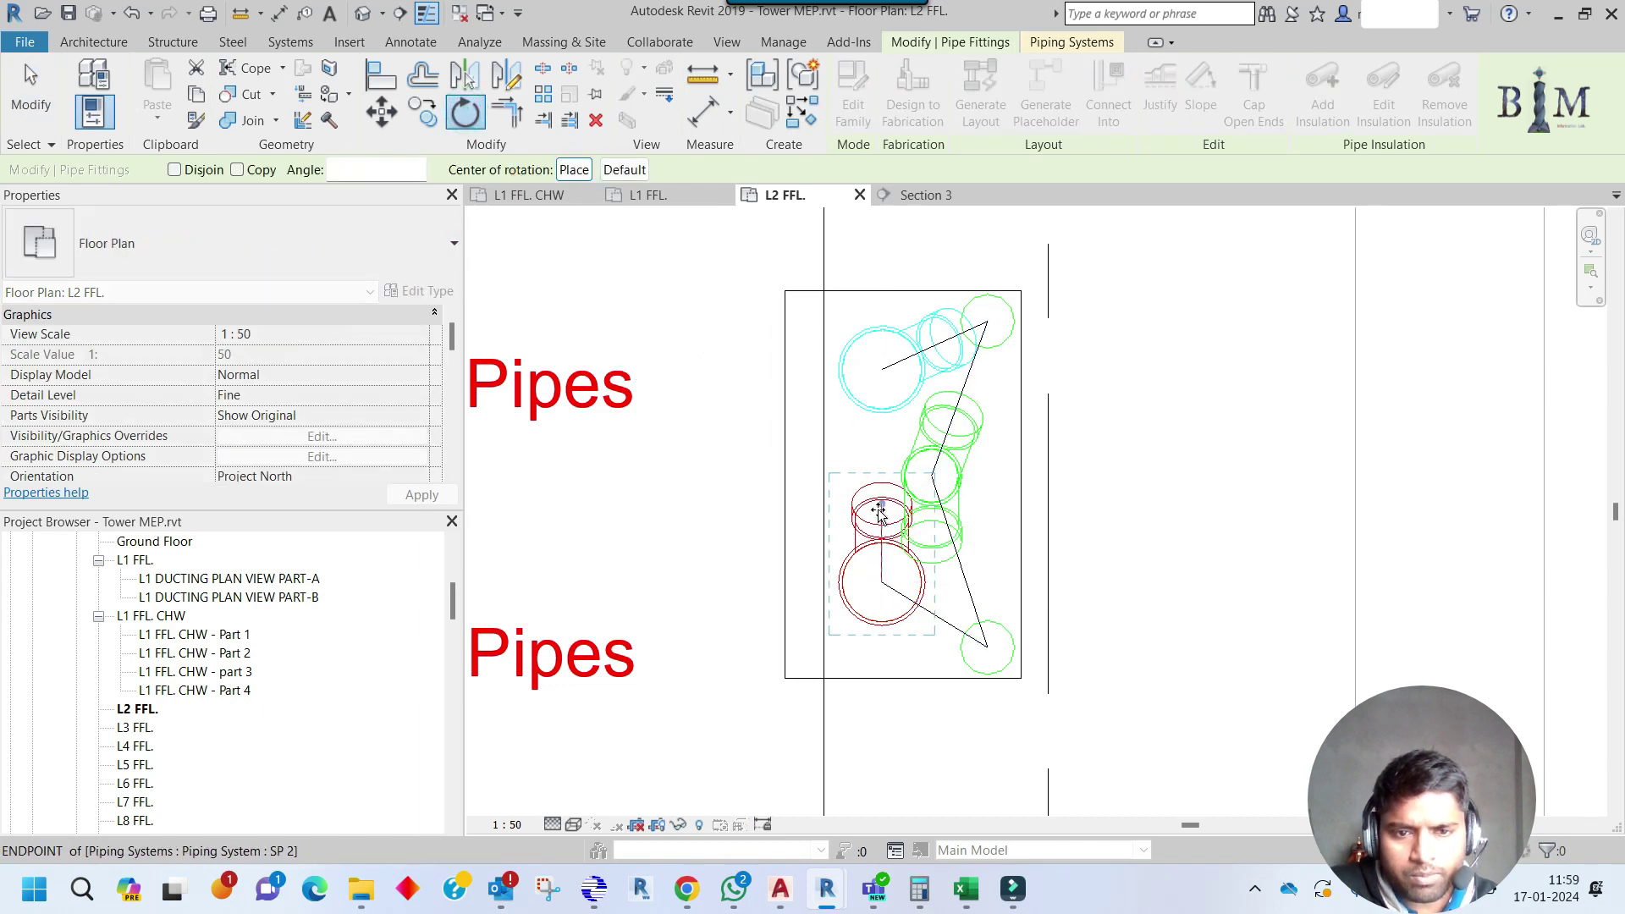
click(937, 626)
key(Escape)
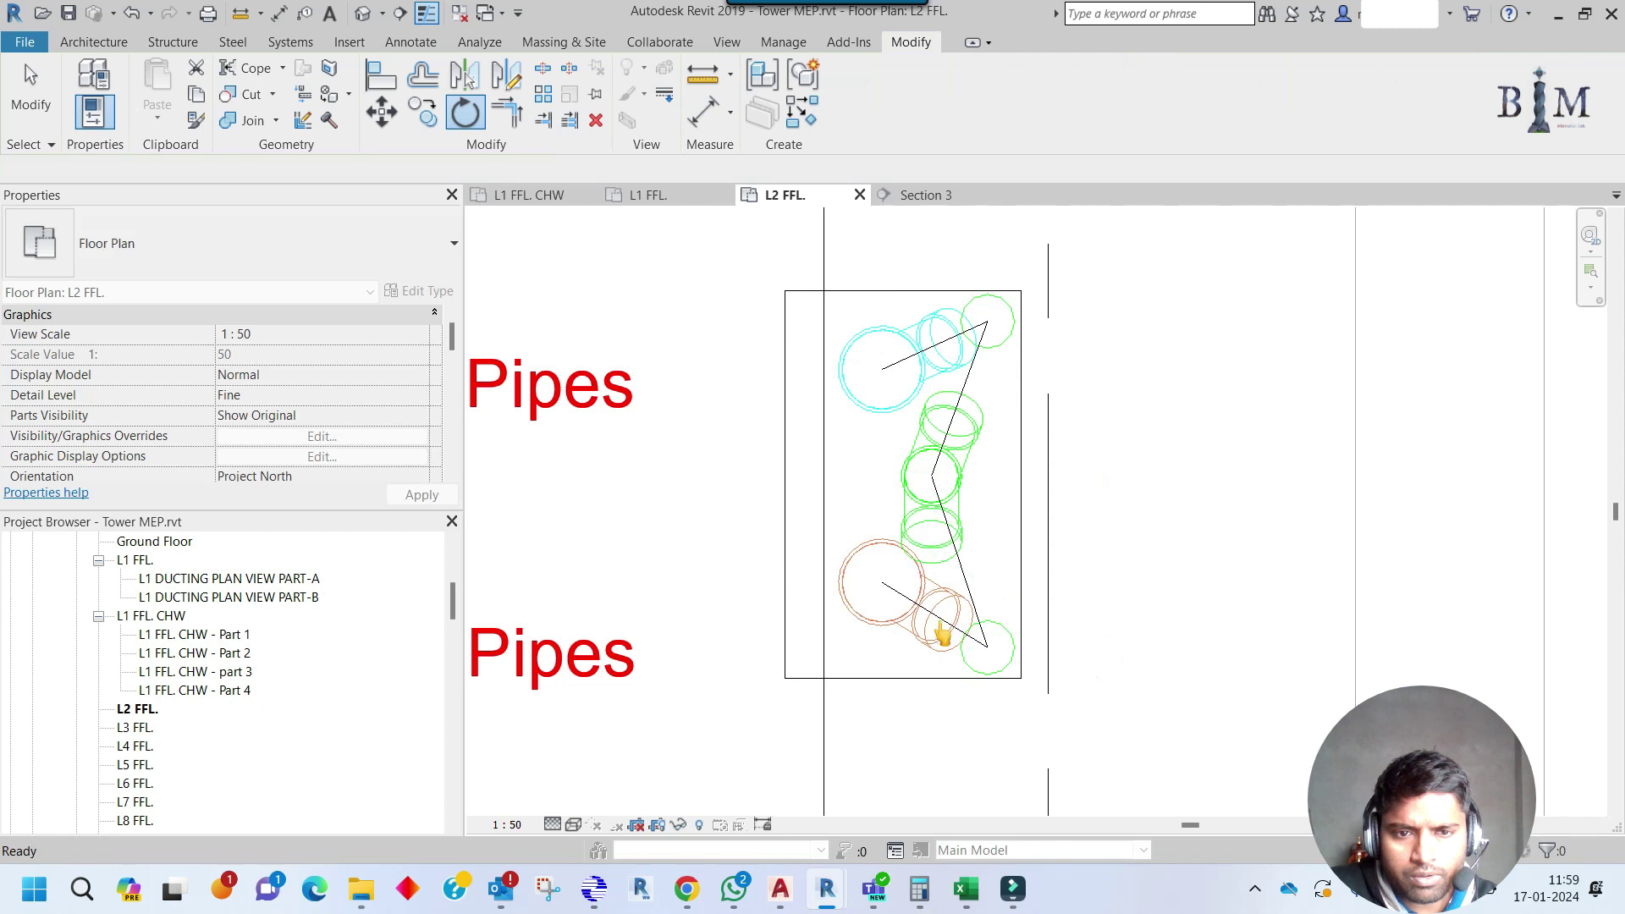
Rotate the middle green pipe's lower wye about that pipe's centre so its branch follows the detail line to the lower green pipe.
click(934, 556)
key(r)
key(o)
click(573, 171)
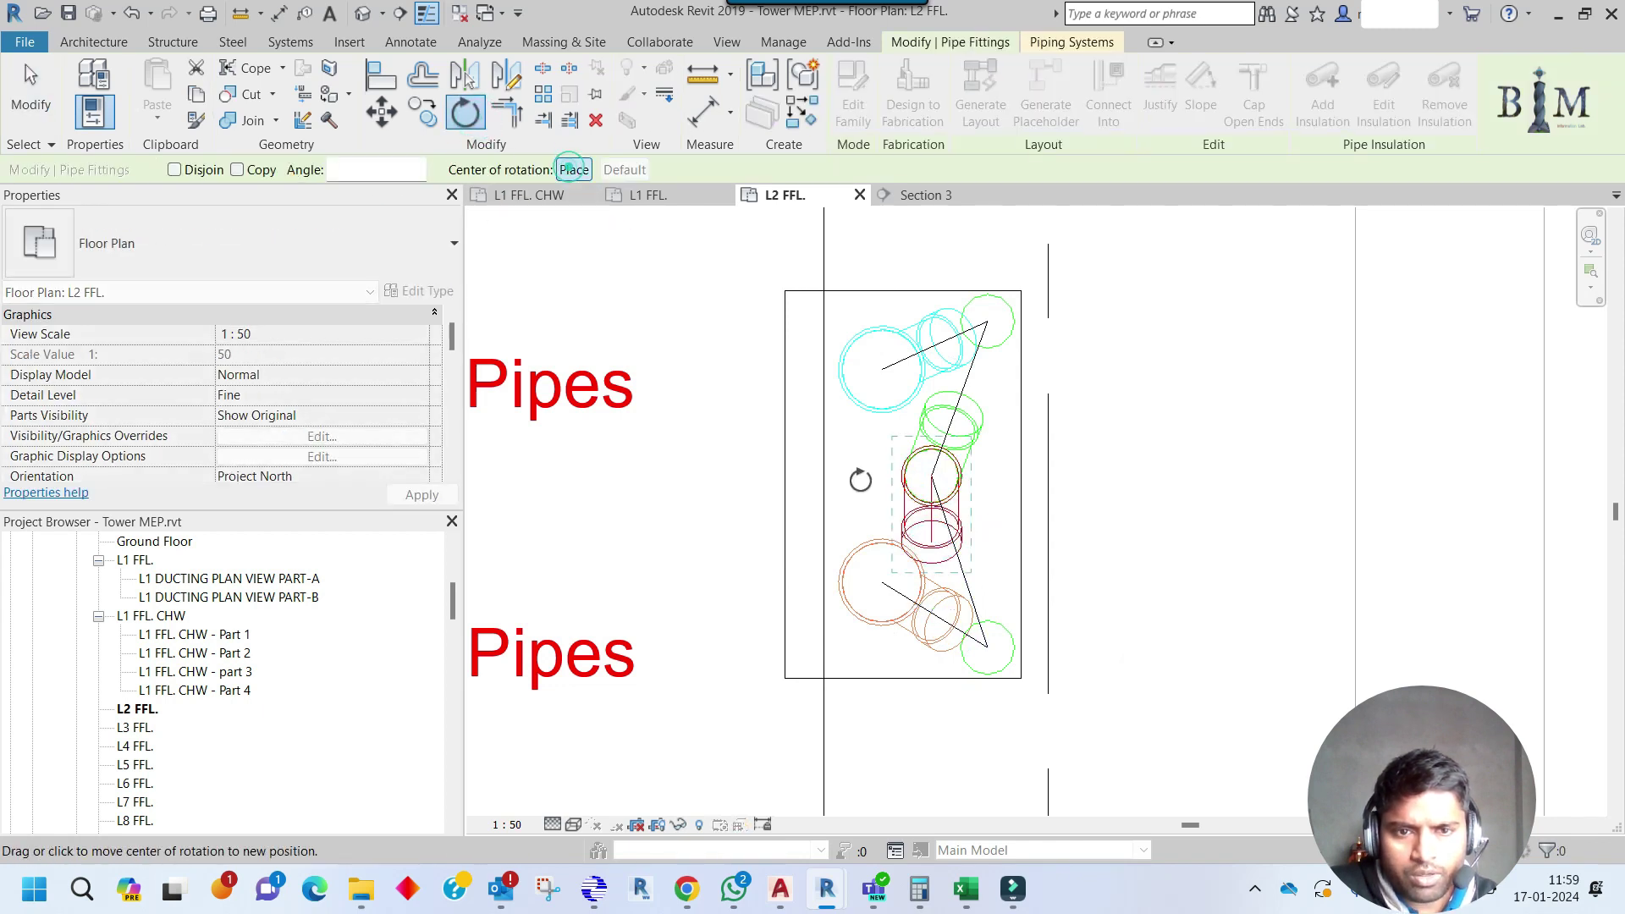
click(931, 478)
click(932, 770)
click(987, 546)
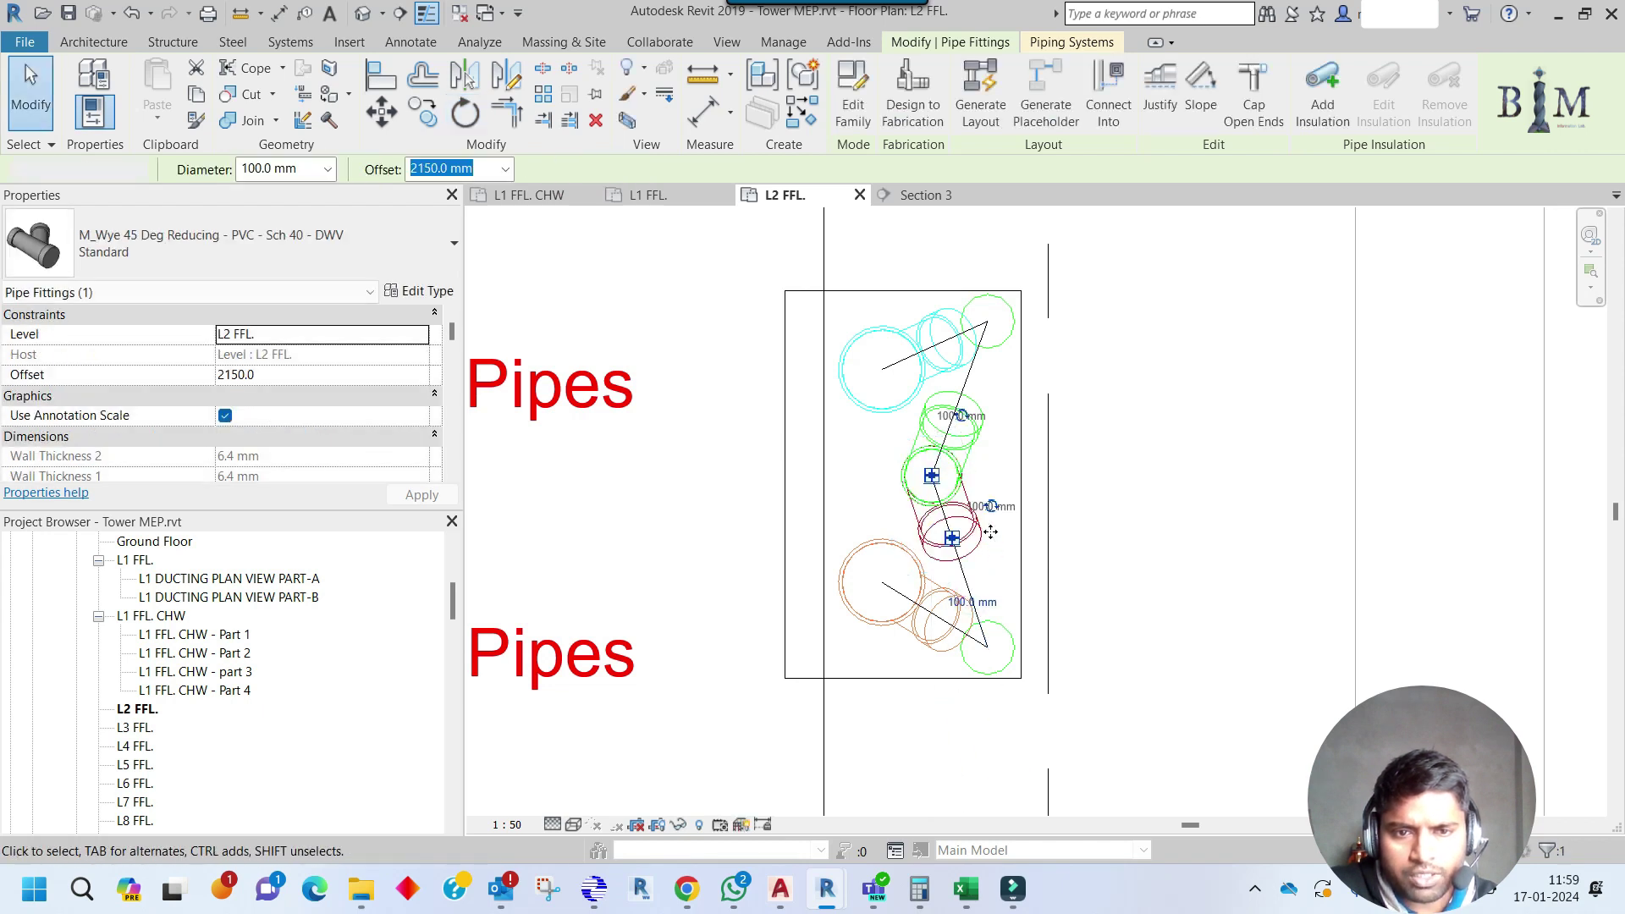
Move the upper green pipe outward toward the shaft corner, about 27 mm horizontally from the end of its detail lines.
key(Escape)
scroll(991, 545, down, 3)
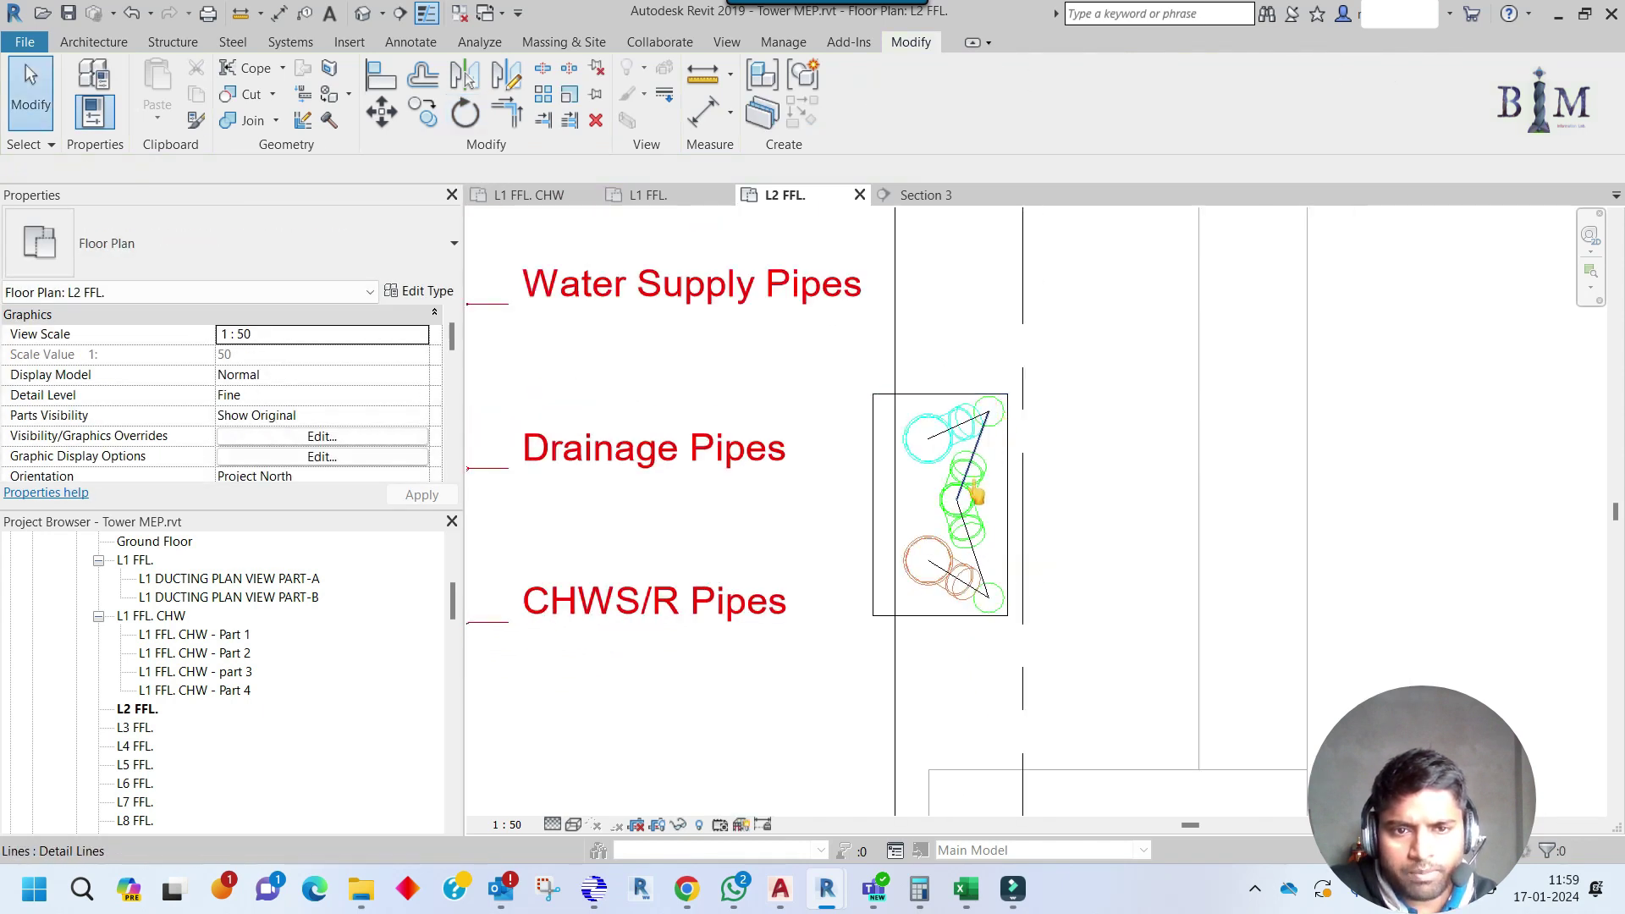
scroll(1007, 421, up, 5)
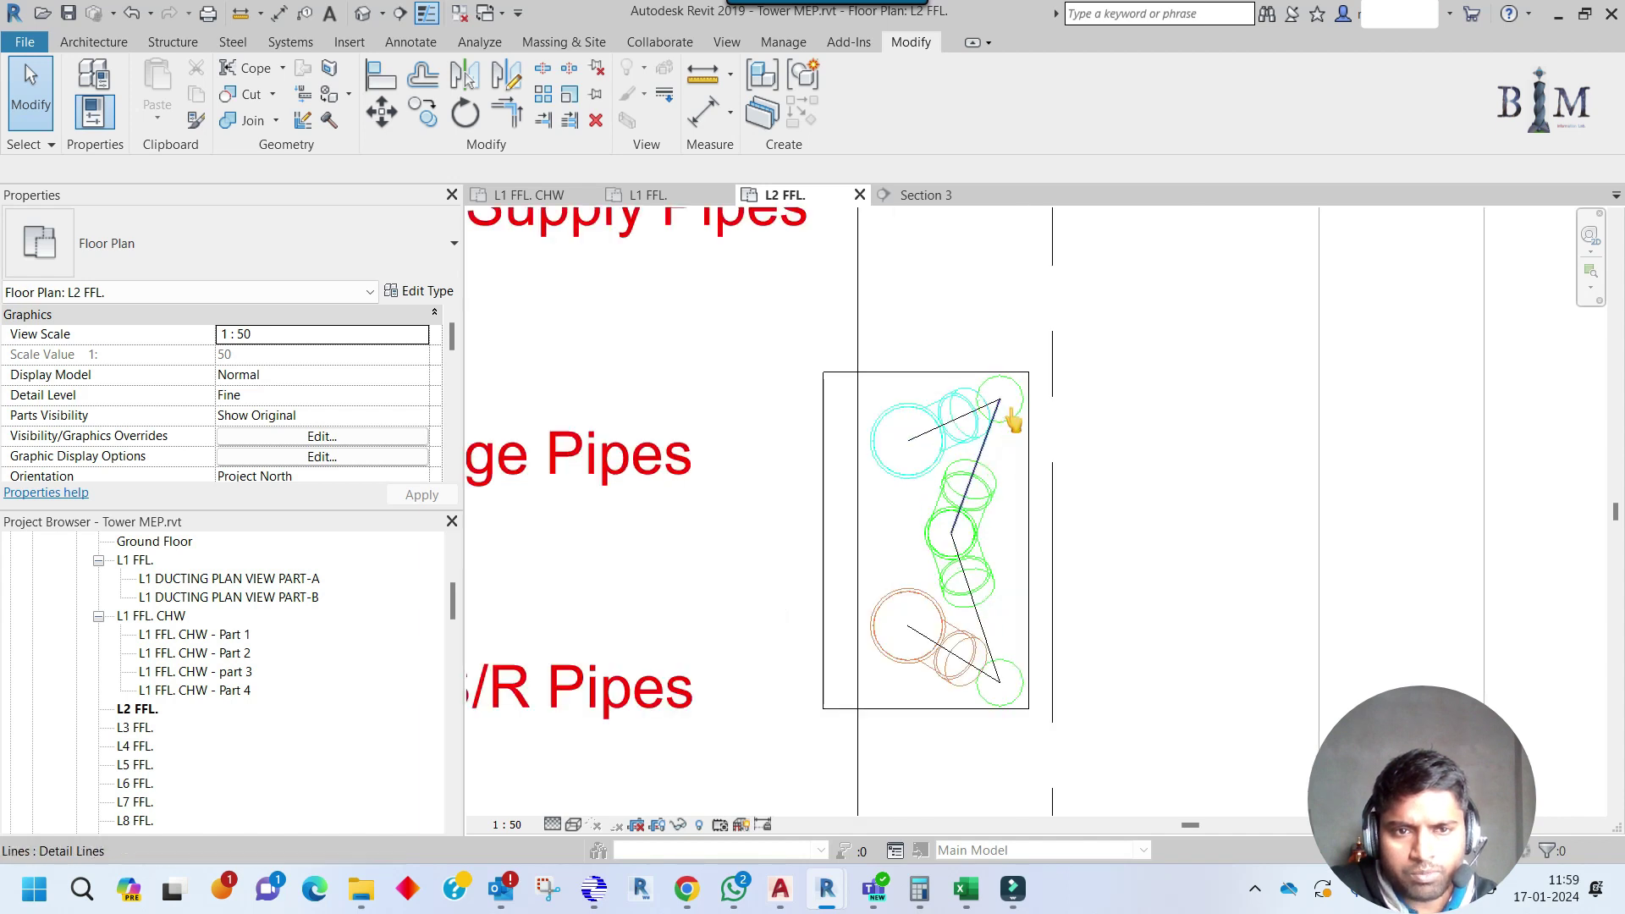
scroll(1014, 415, up, 1)
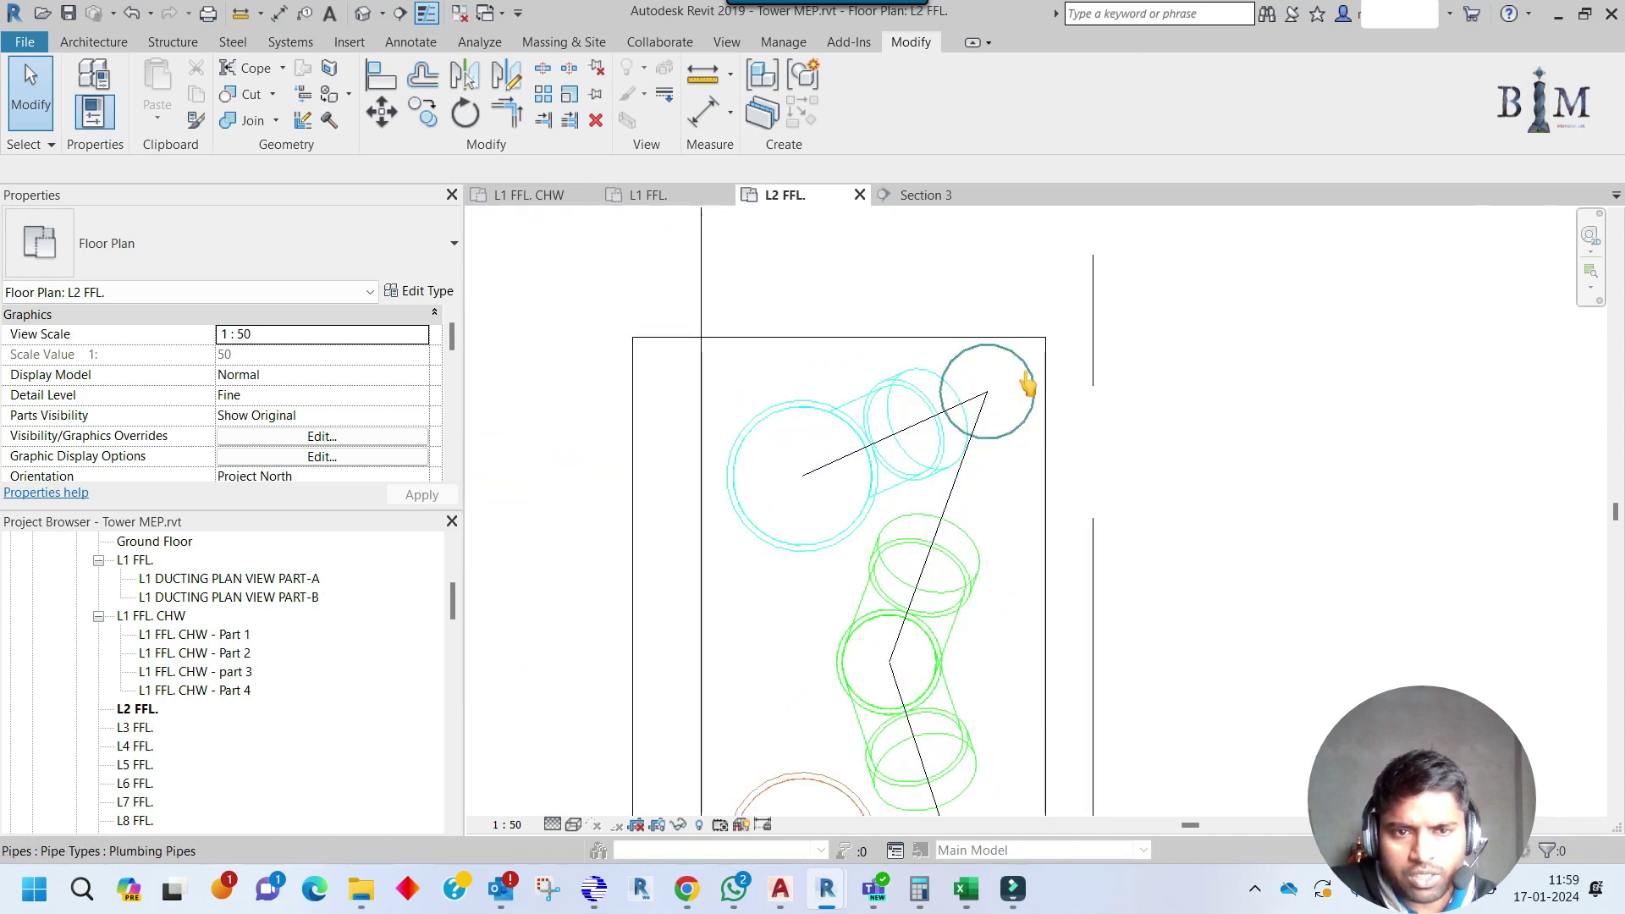
click(1027, 385)
drag(1015, 377, 982, 411)
scroll(982, 406, up, 1)
scroll(975, 402, up, 1)
click(857, 455)
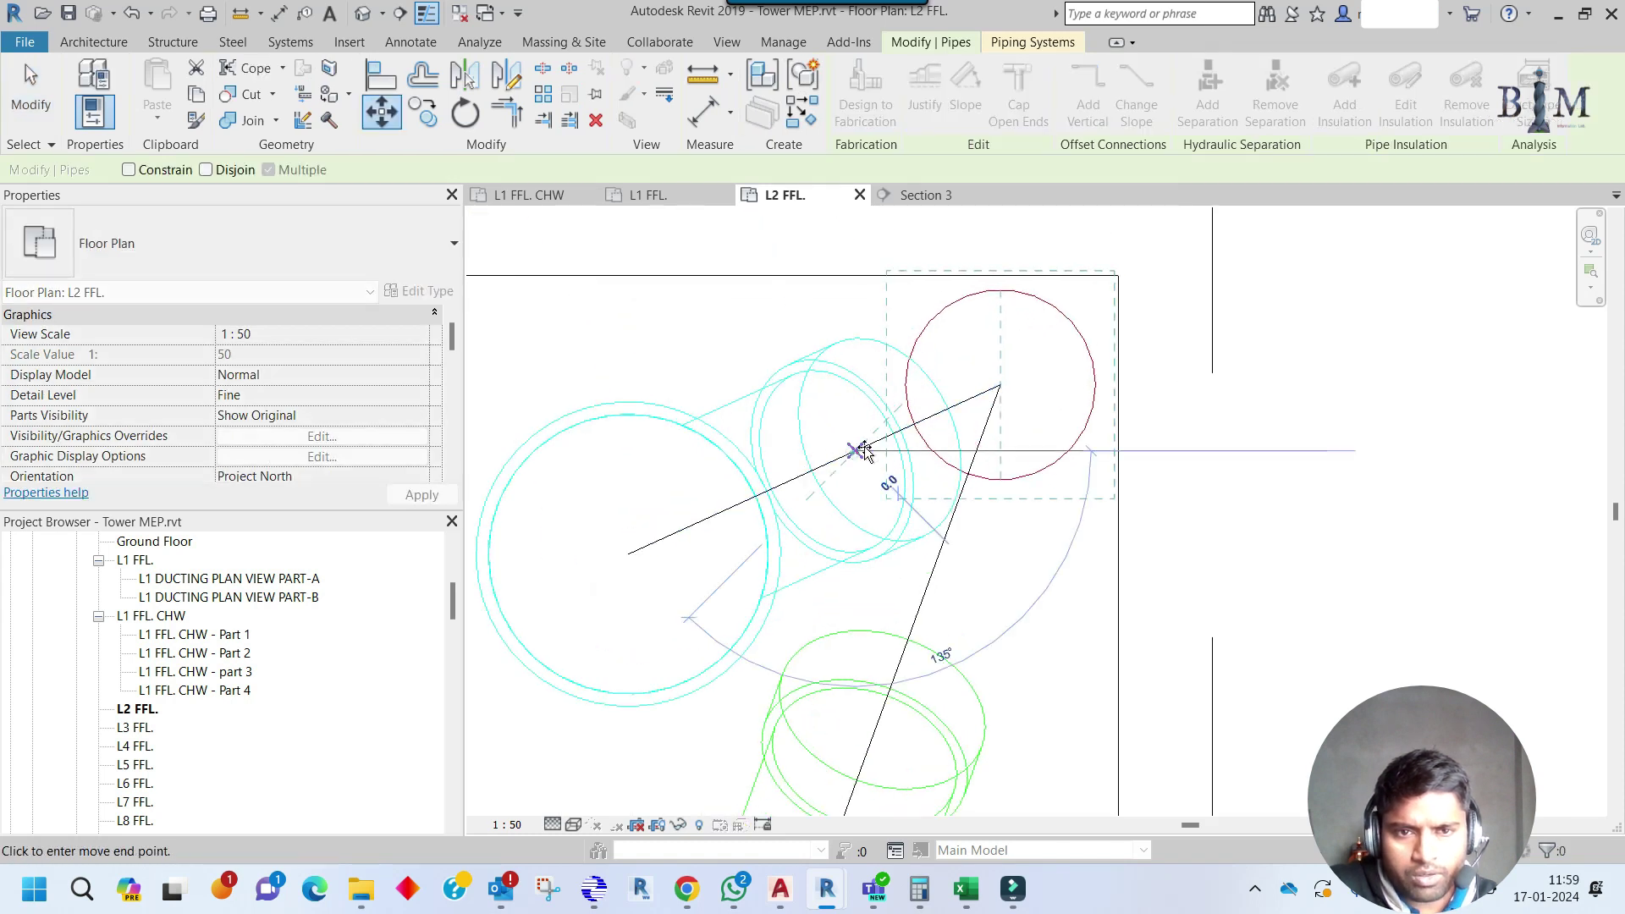
click(902, 424)
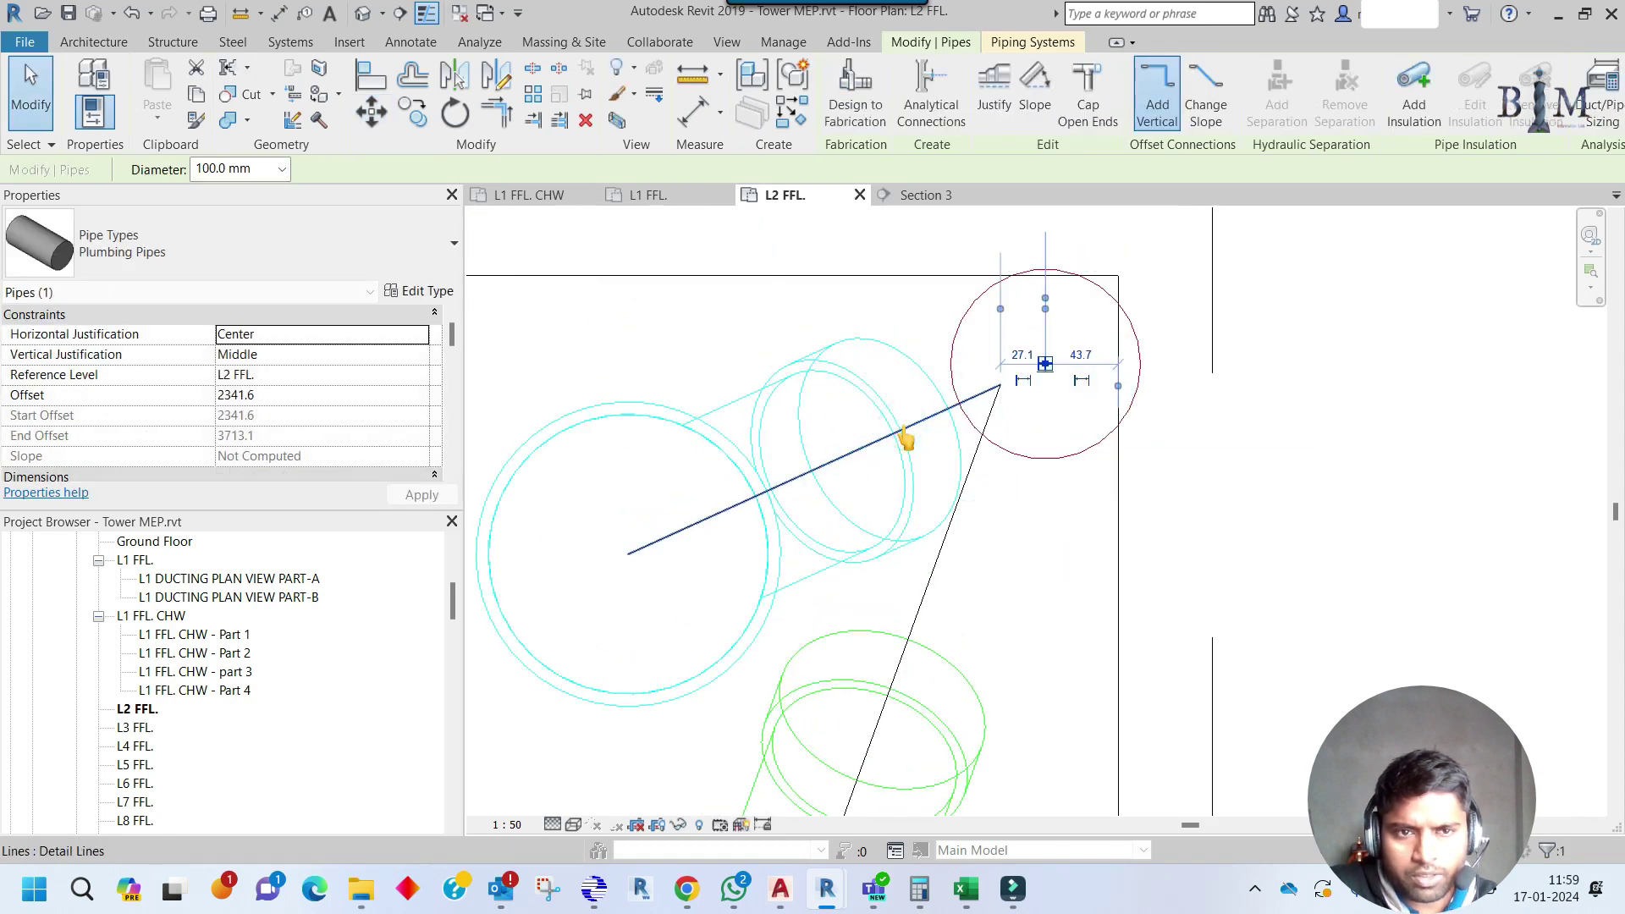
Move the upper green pipe back until its centre is about 7 mm horizontally from the detail lines' end.
scroll(948, 423, down, 3)
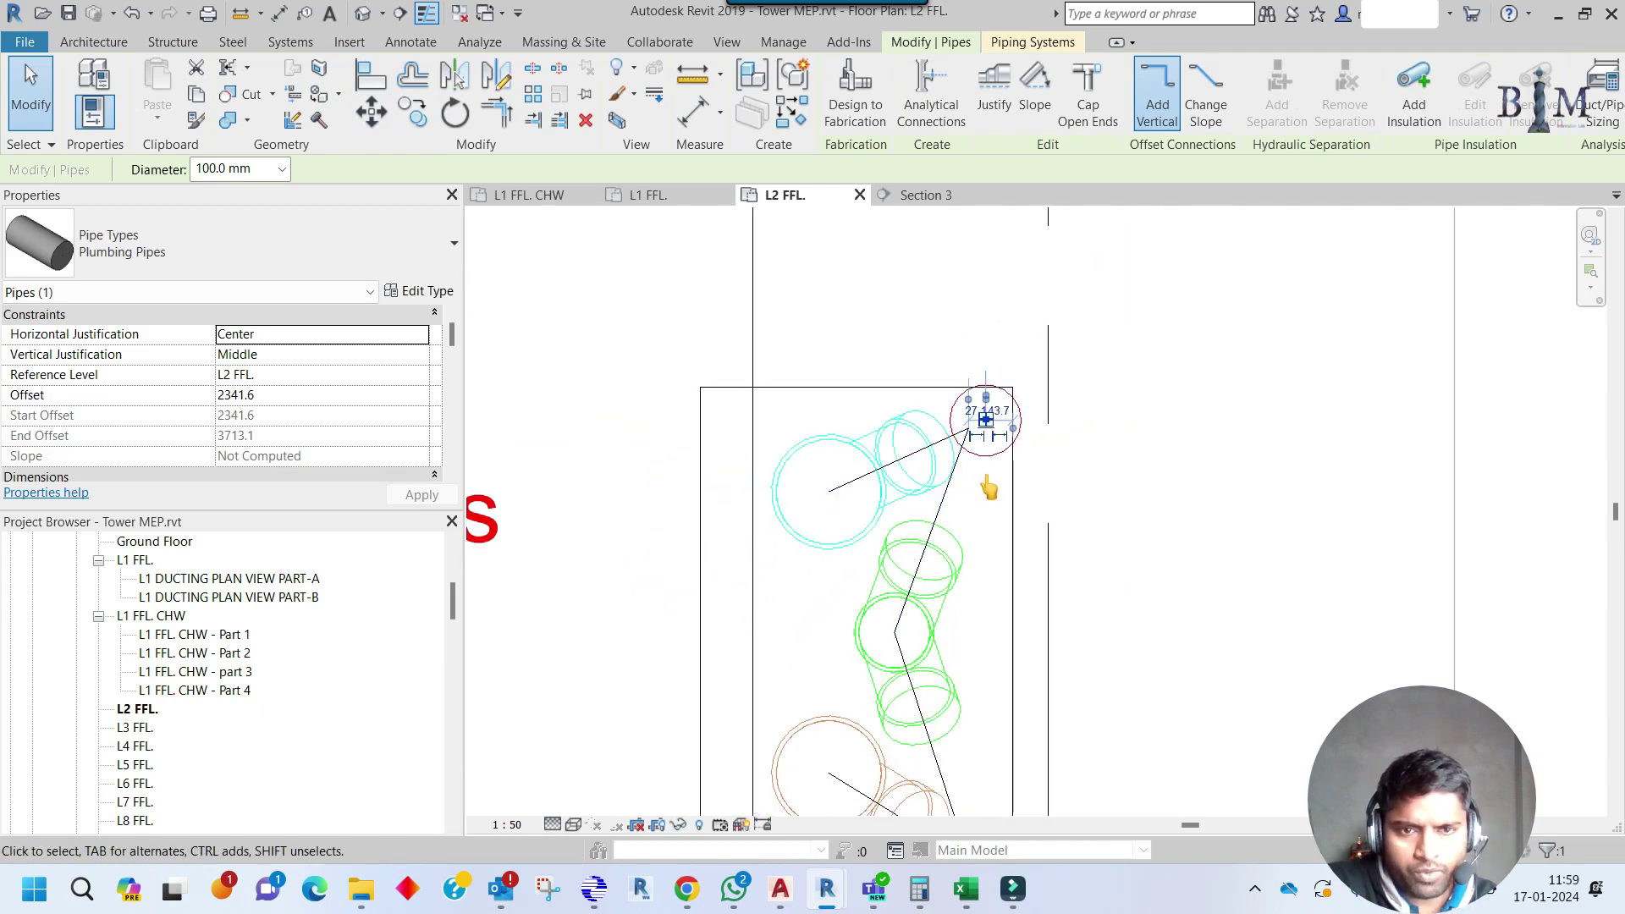
drag(988, 484, 983, 474)
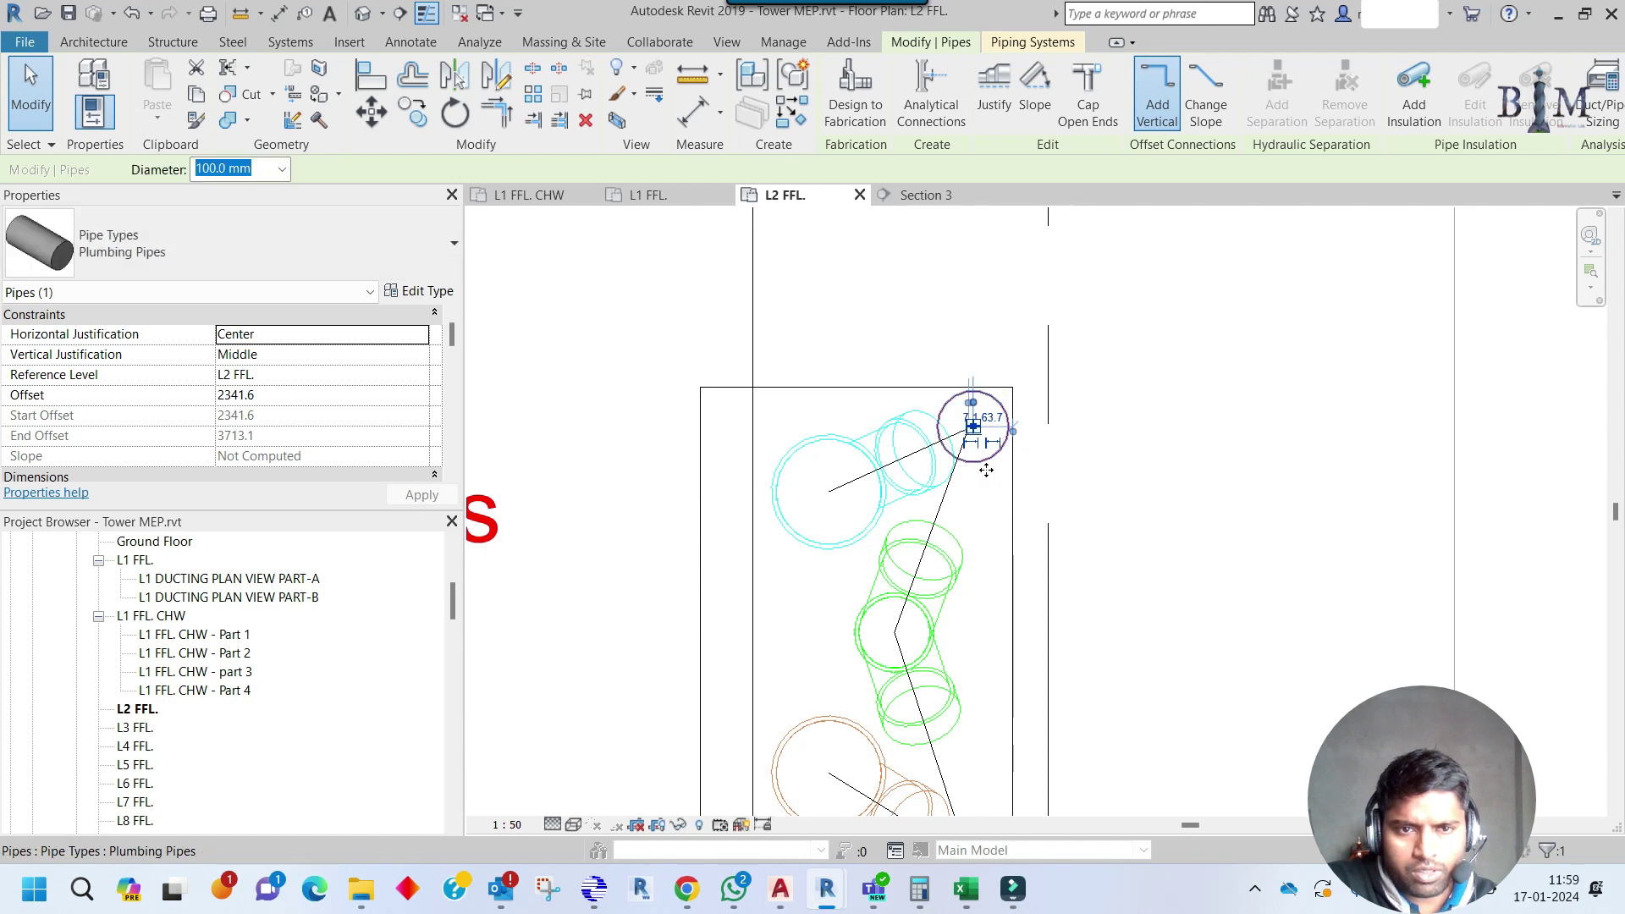
scroll(986, 470, up, 2)
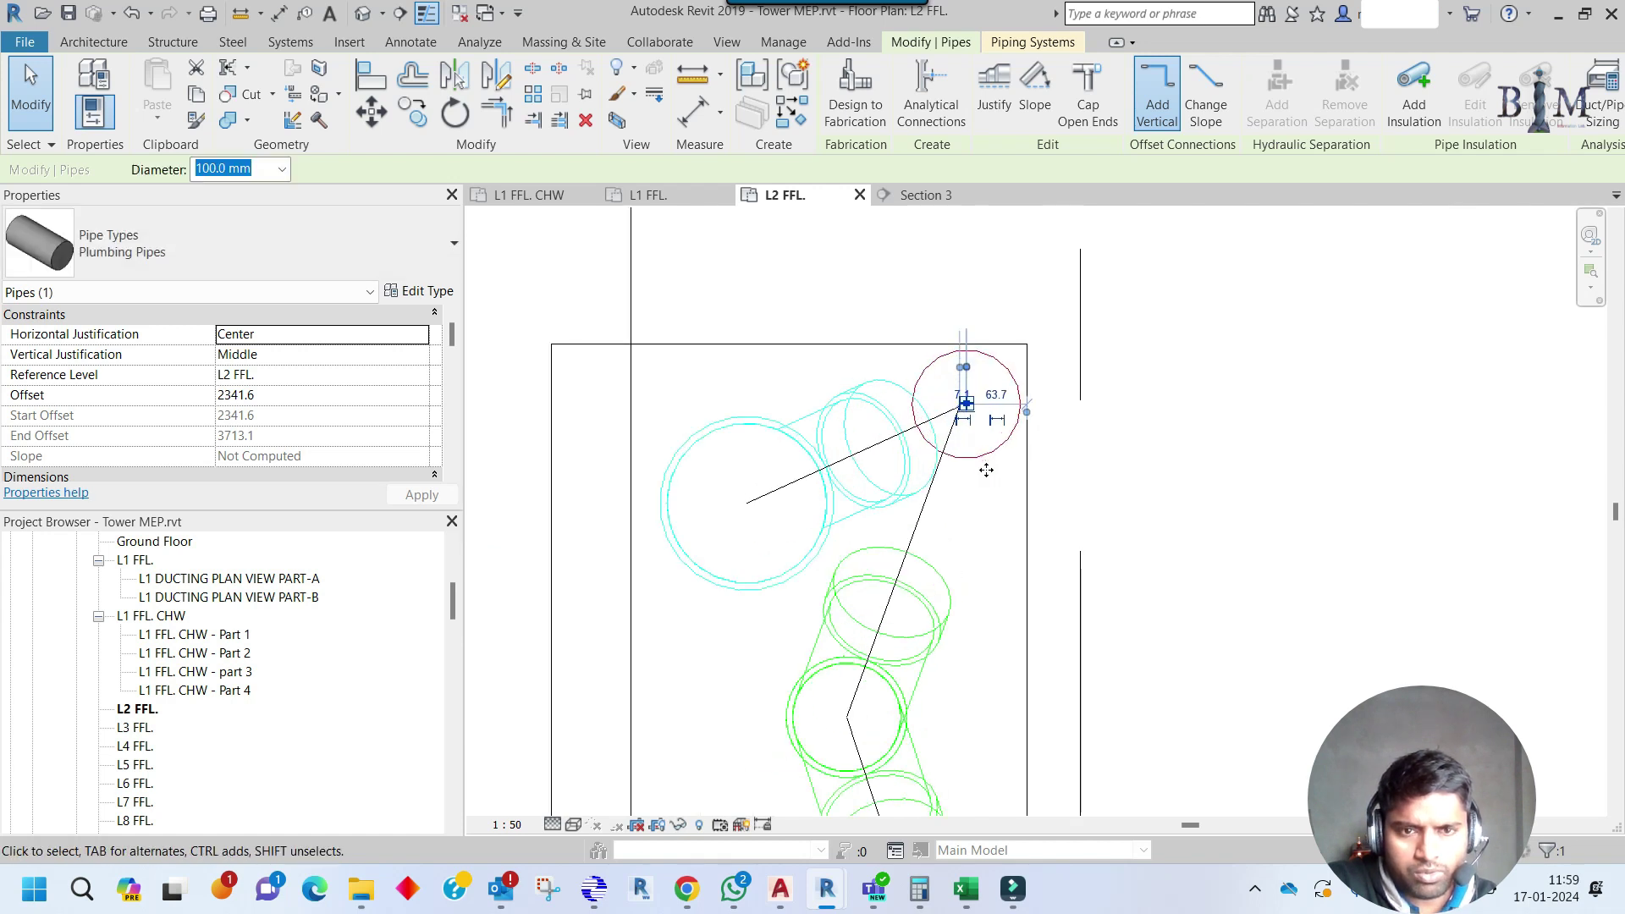
drag(986, 471, 986, 479)
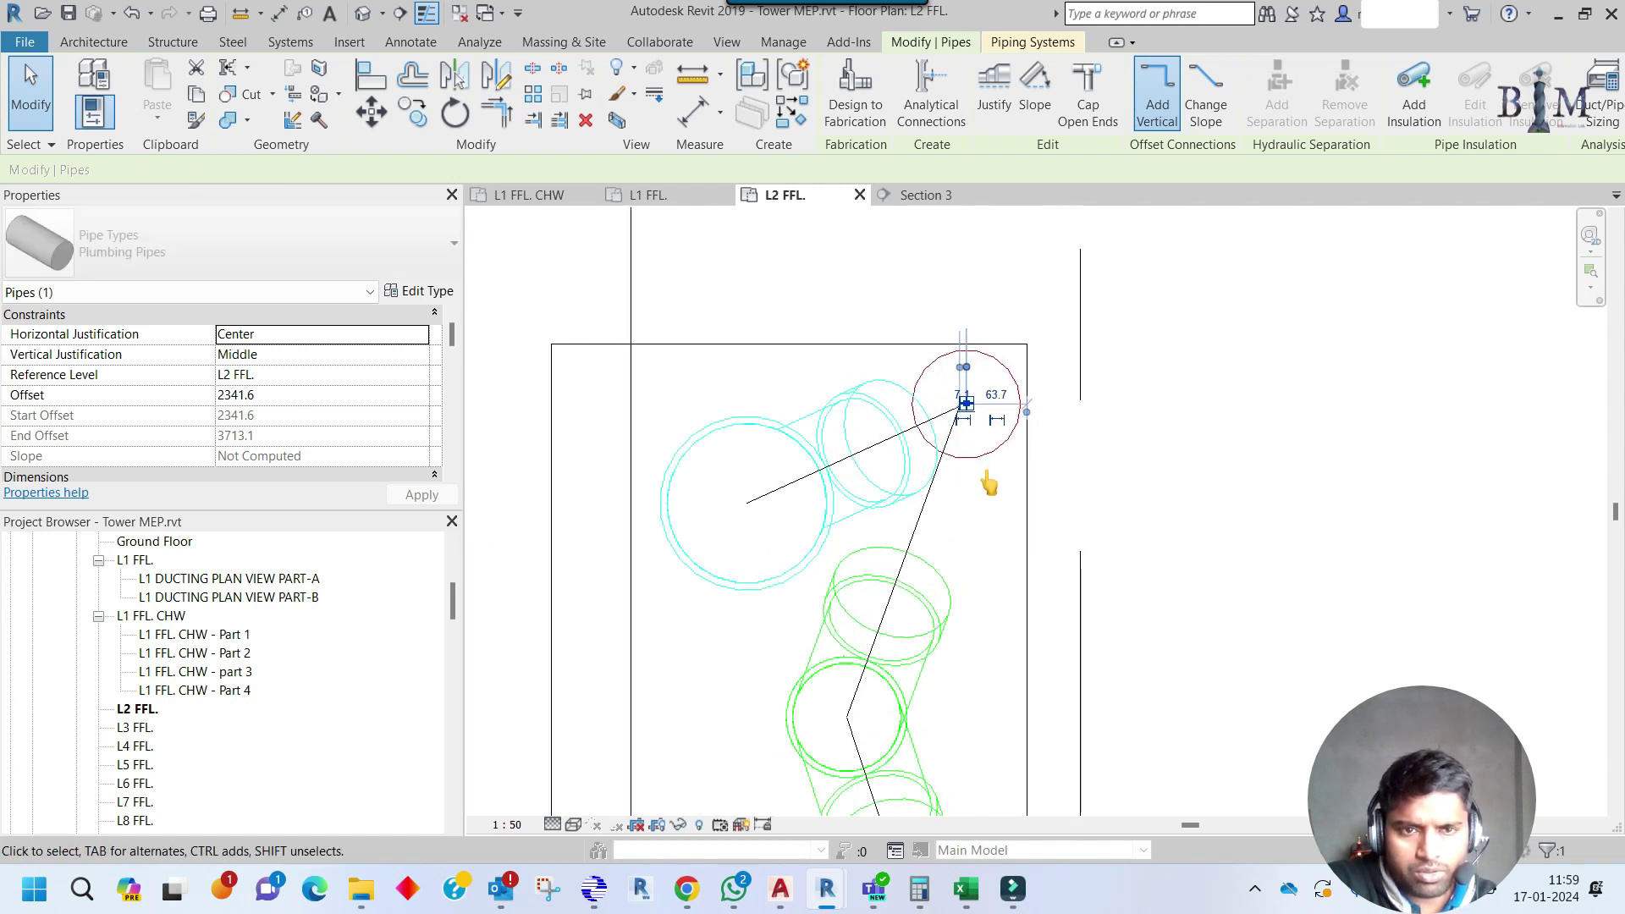
click(895, 407)
Delete the two detail lines that run to the upper green pipe from the cyan pipe and the middle green pipe.
click(933, 435)
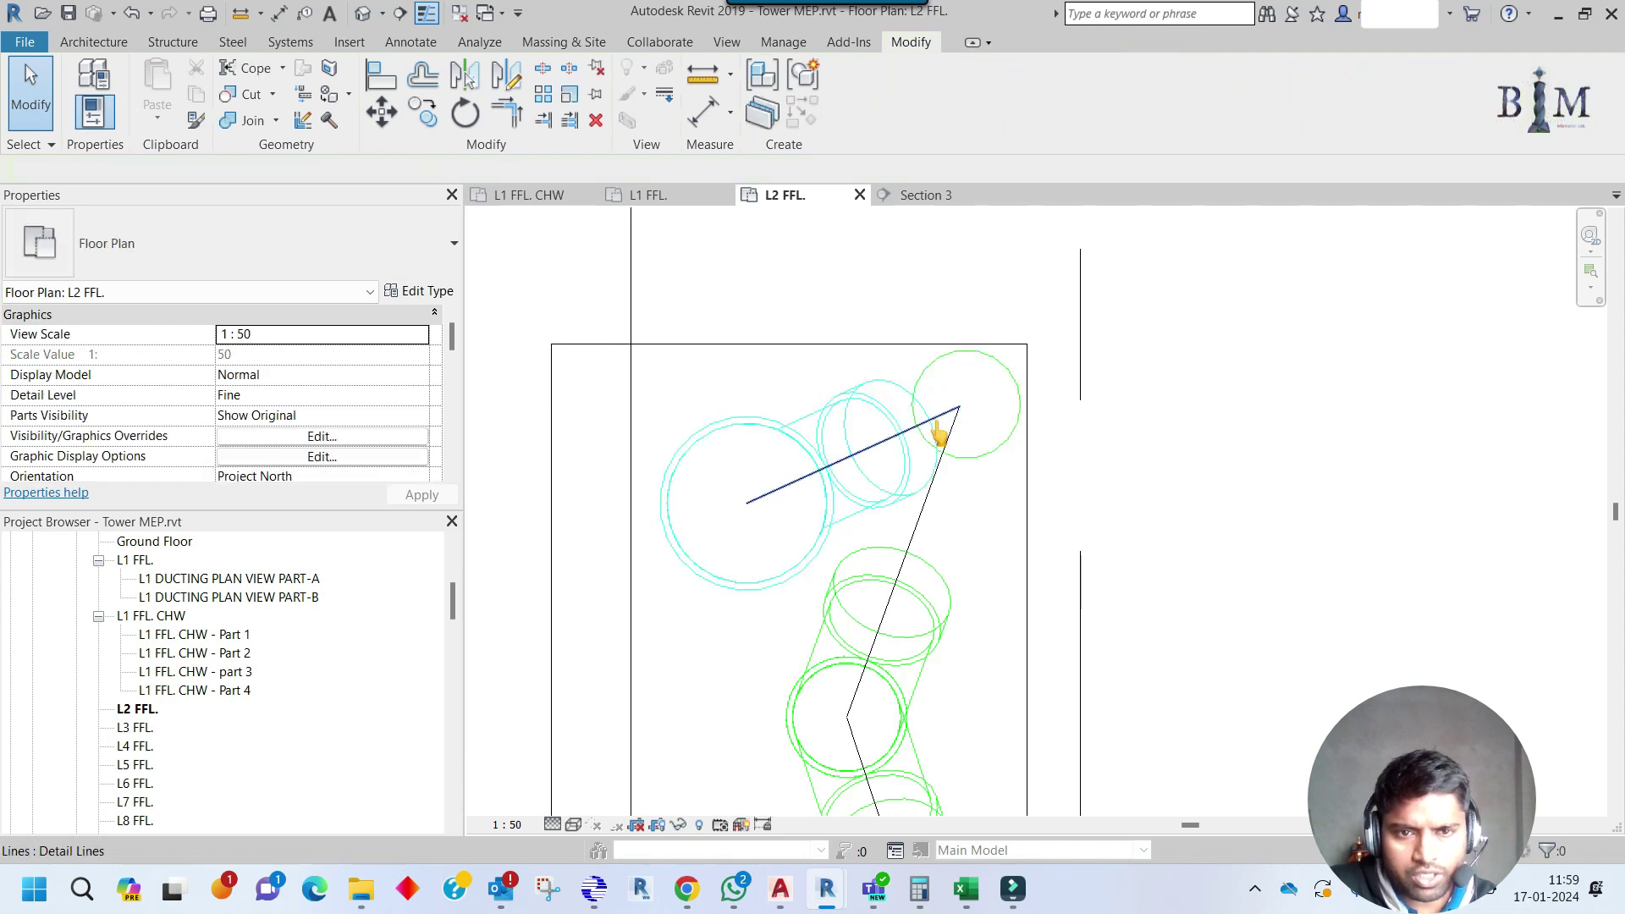
click(948, 435)
key(Delete)
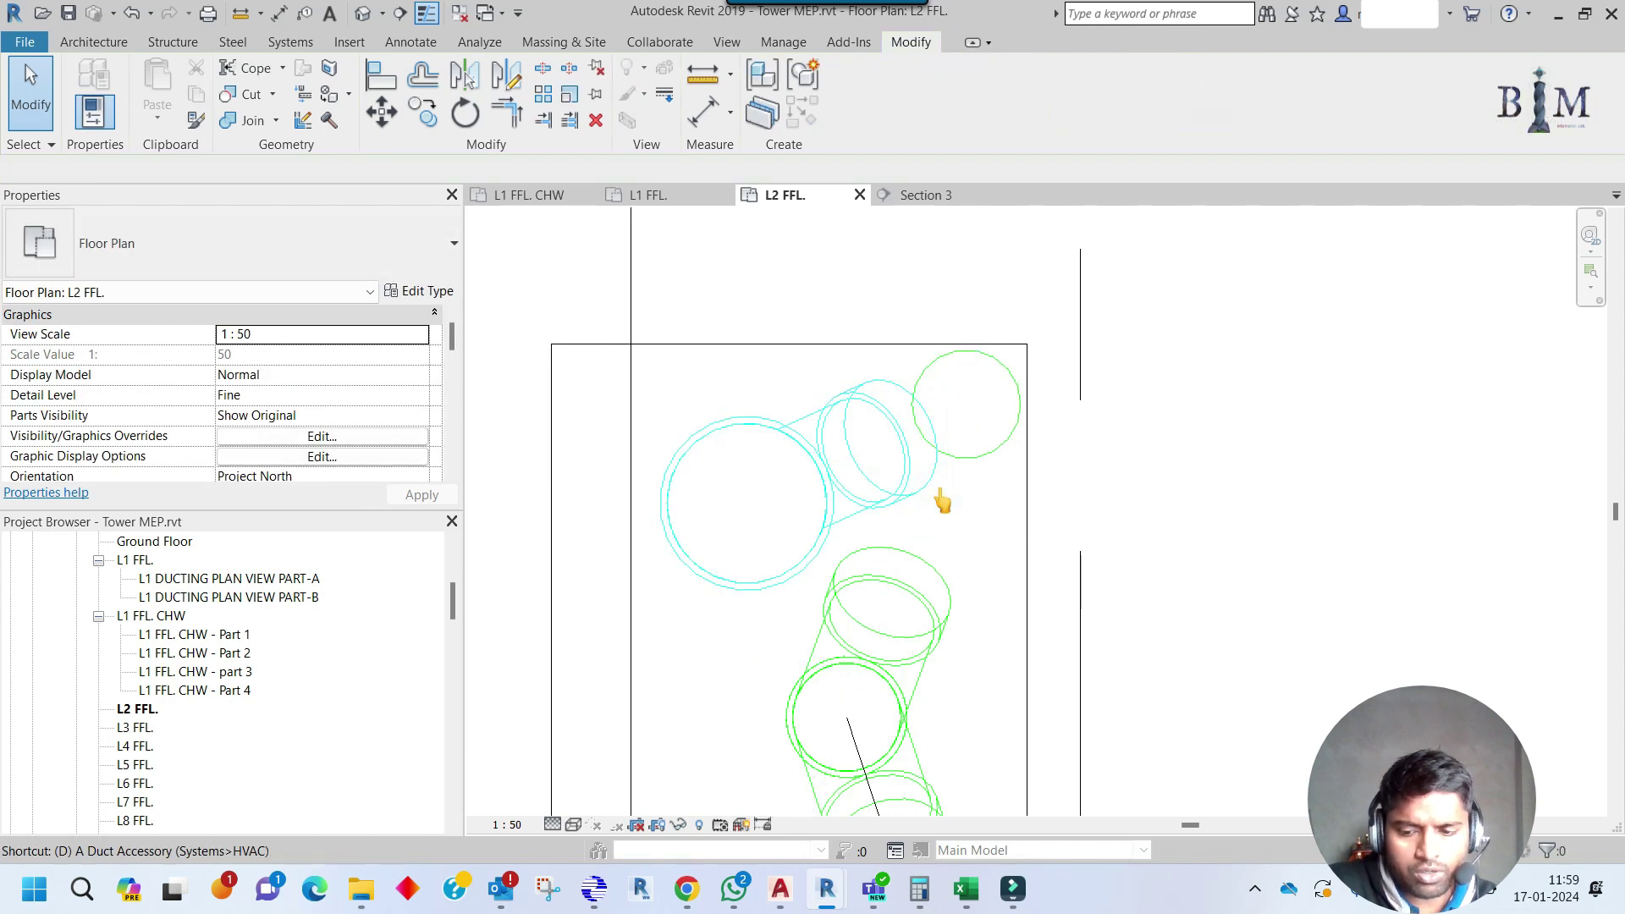
Draw chained detail lines from the cyan pipe's centre to the upper green pipe's centre and on to the middle green pipe's centre.
key(d)
key(l)
click(746, 502)
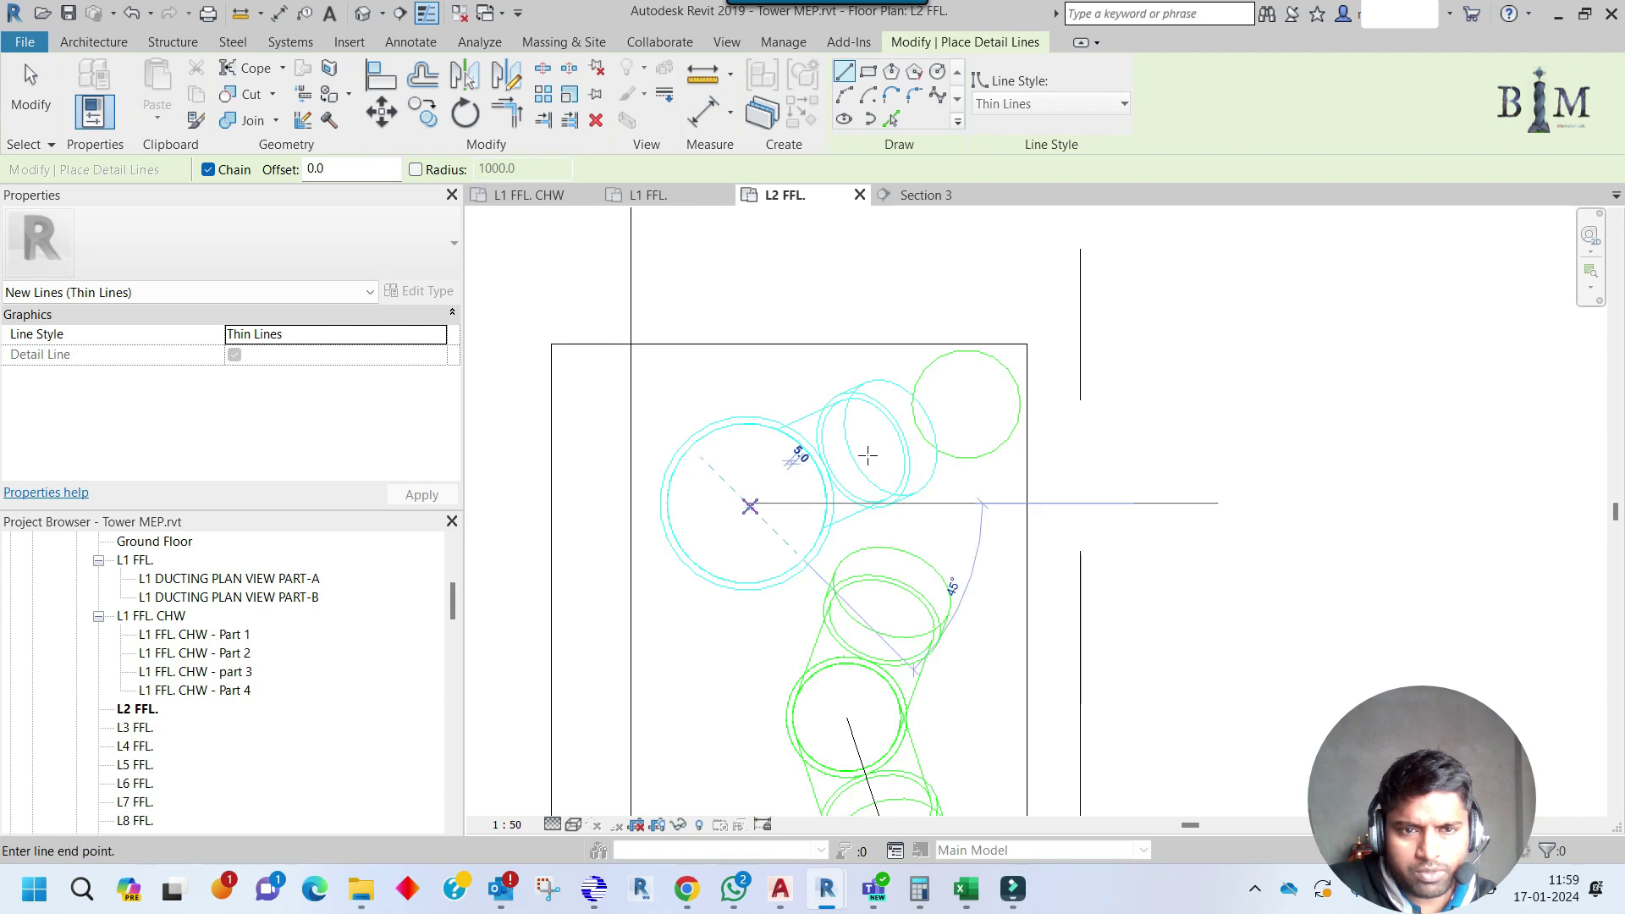
click(971, 397)
middle_drag(893, 645, 893, 505)
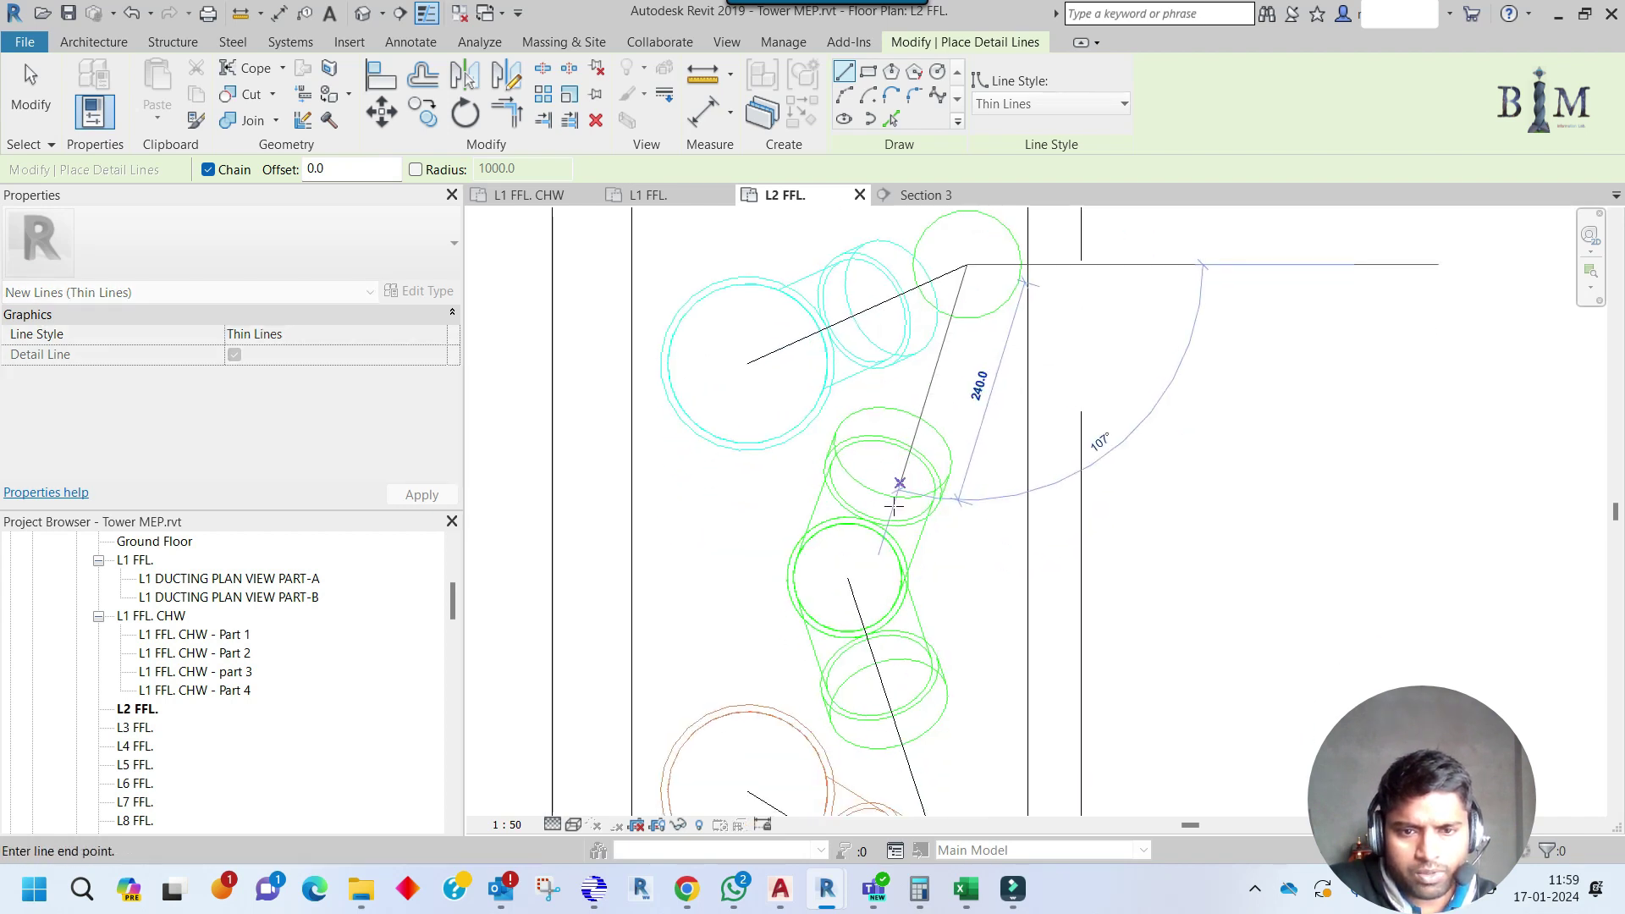
click(847, 577)
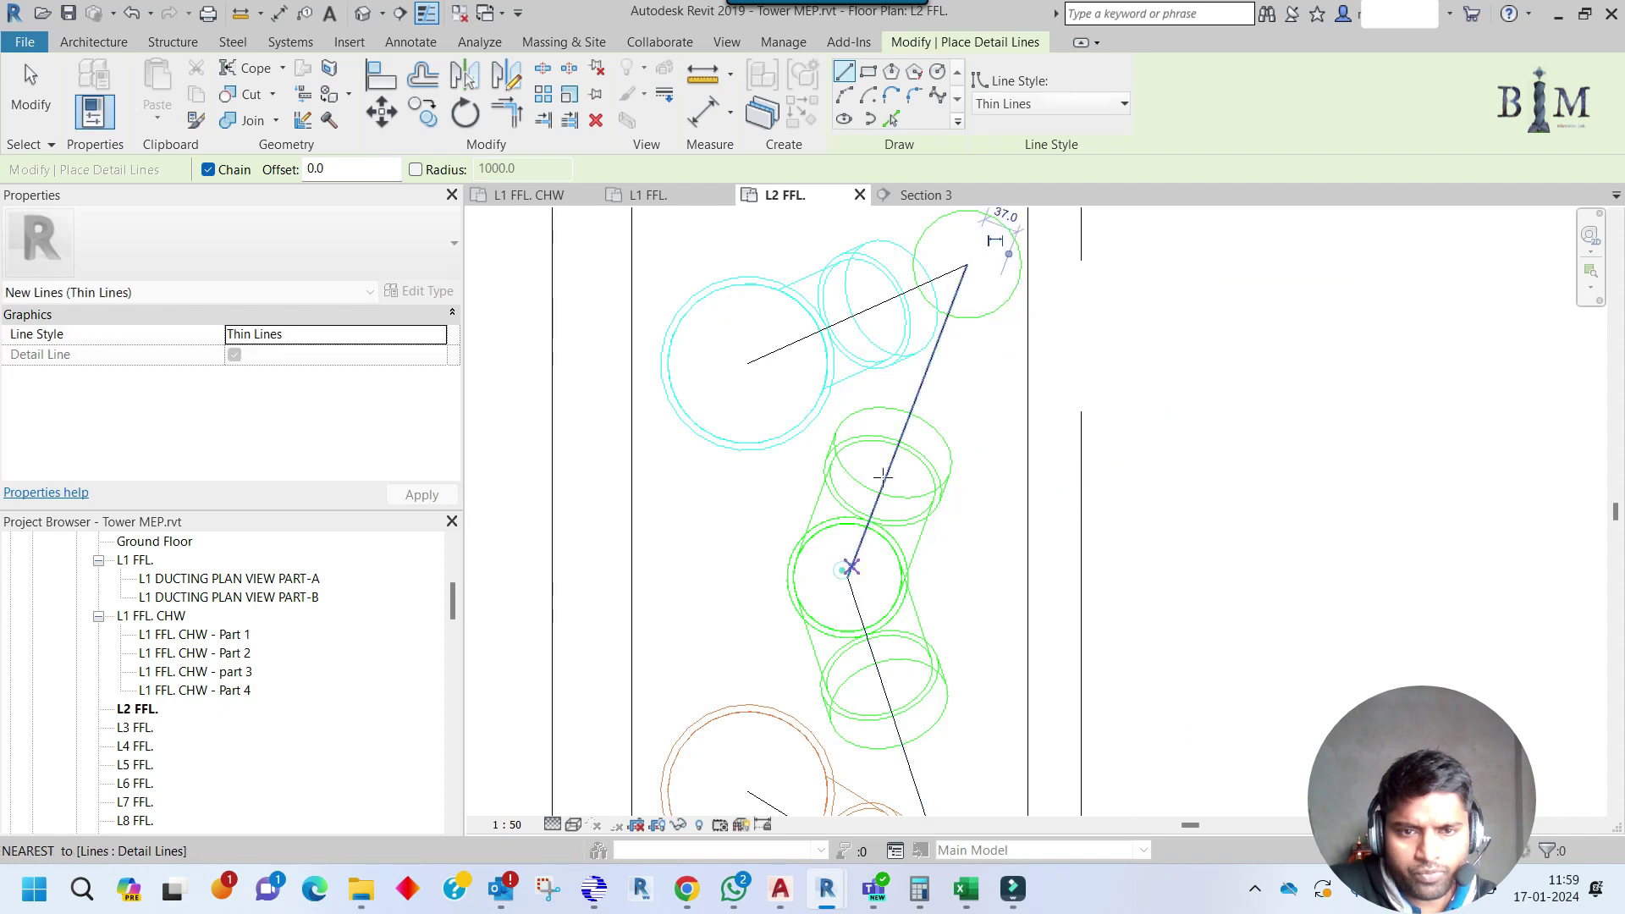
key(Escape)
key(Escape)
Rotate the middle green pipe's upper wye about that pipe's centre to match the redrawn detail line.
click(891, 480)
scroll(893, 474, up, 3)
scroll(894, 461, down, 2)
scroll(894, 458, down, 1)
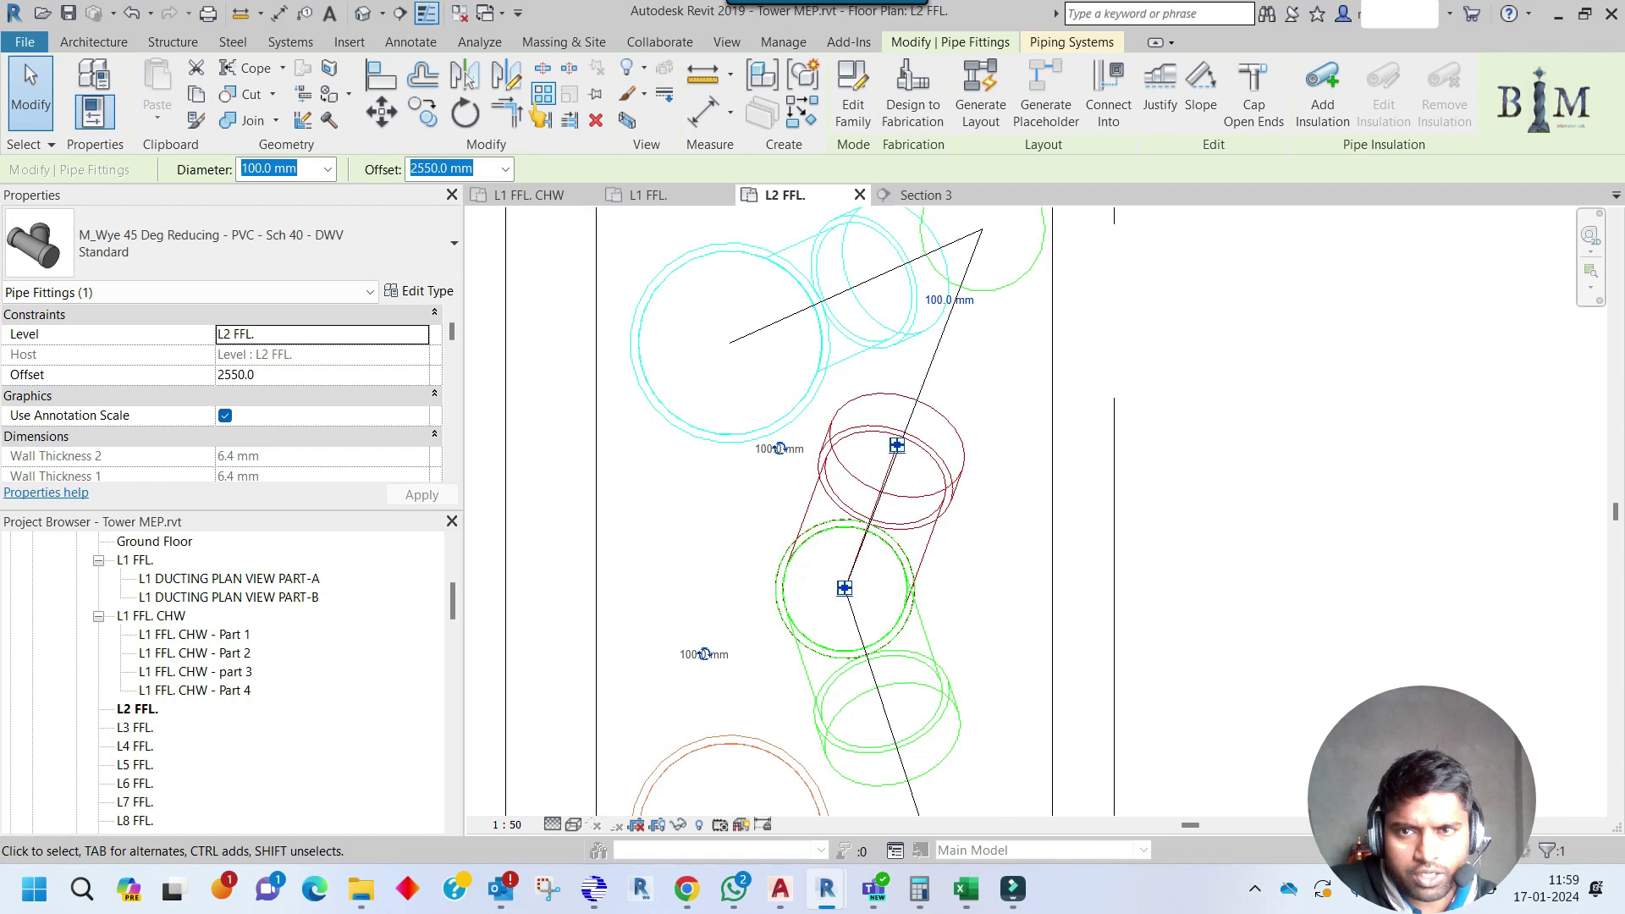
click(464, 112)
click(573, 169)
click(850, 582)
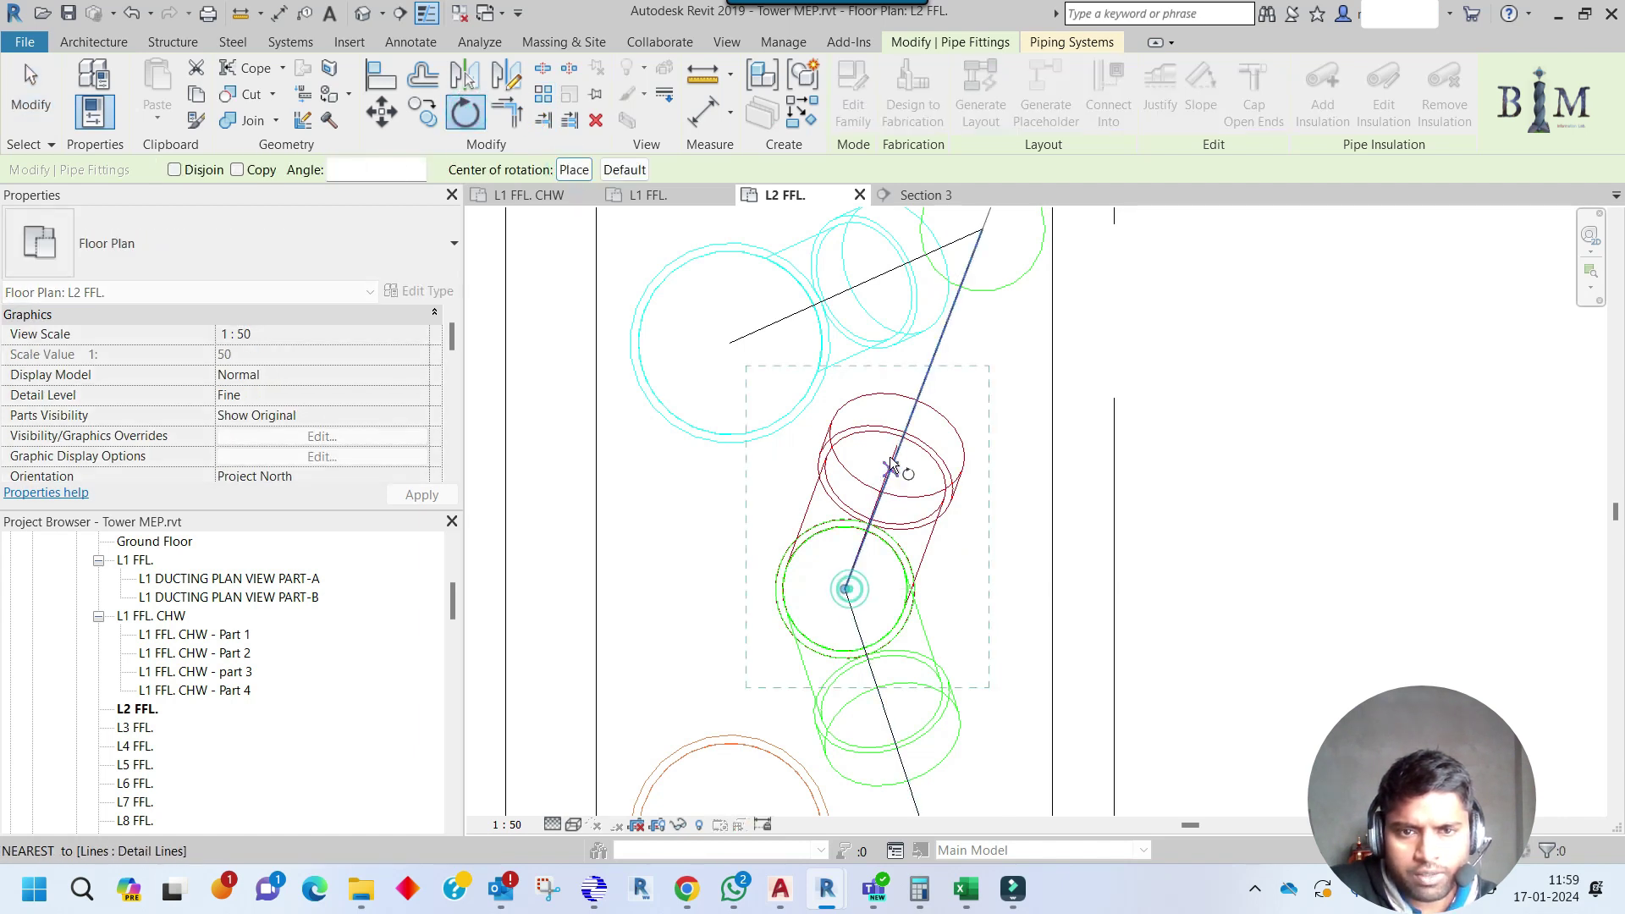
scroll(898, 444, up, 4)
click(907, 433)
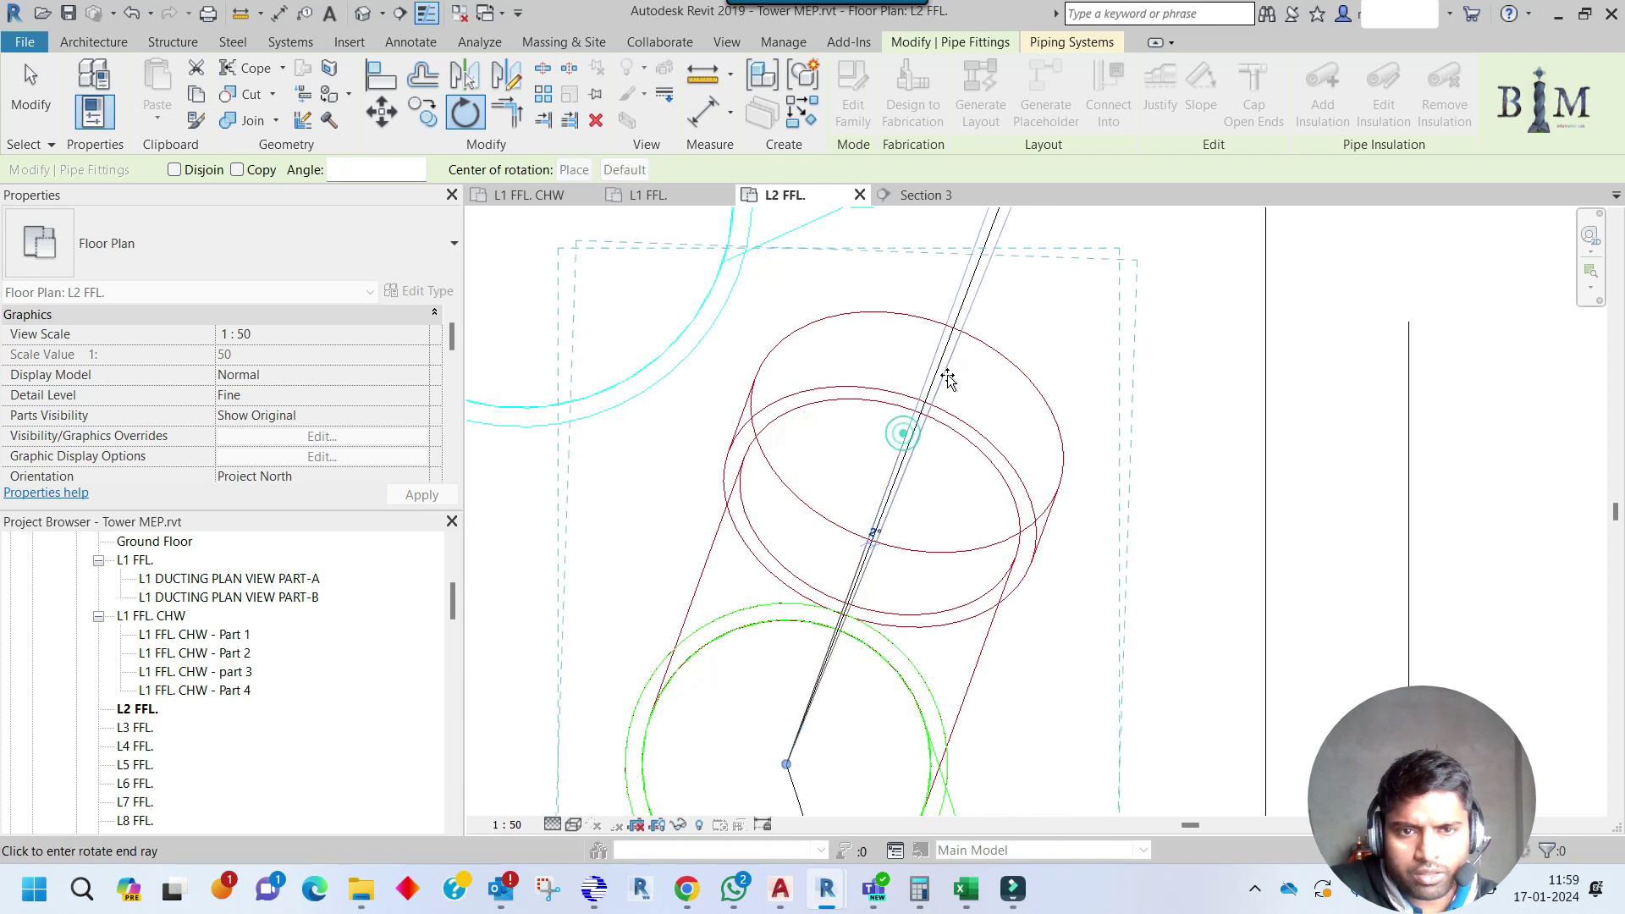
click(979, 607)
scroll(847, 525, down, 4)
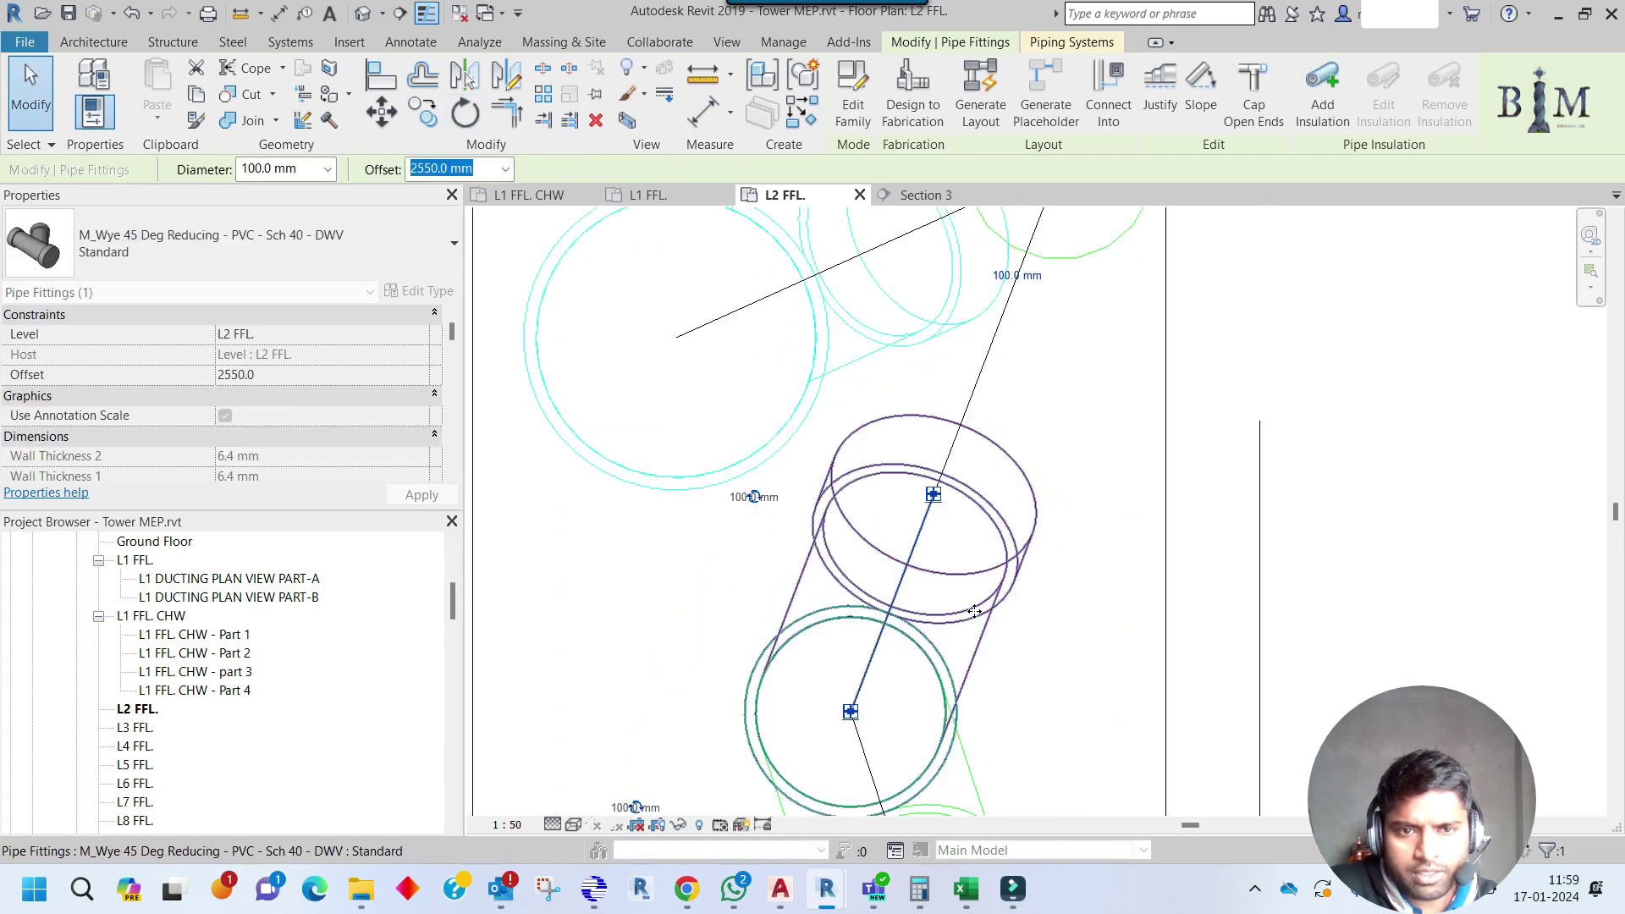
key(Escape)
Rotate the cyan reducing wye about the cyan pipe's centre so its branch lies on the redrawn detail line.
click(956, 390)
scroll(944, 388, up, 5)
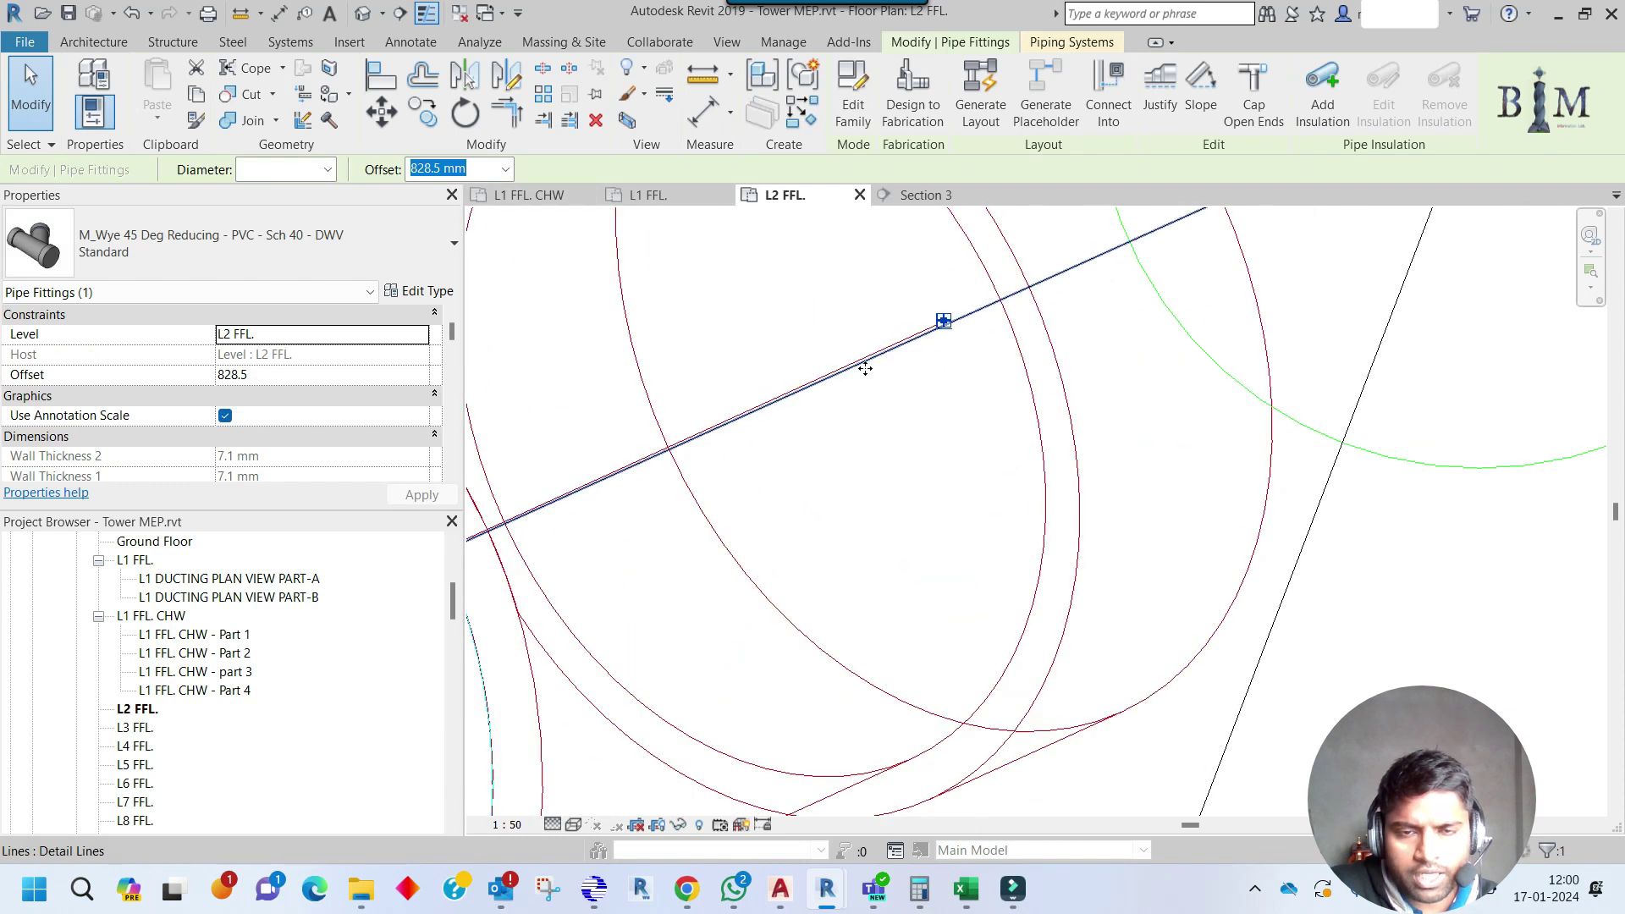
click(464, 114)
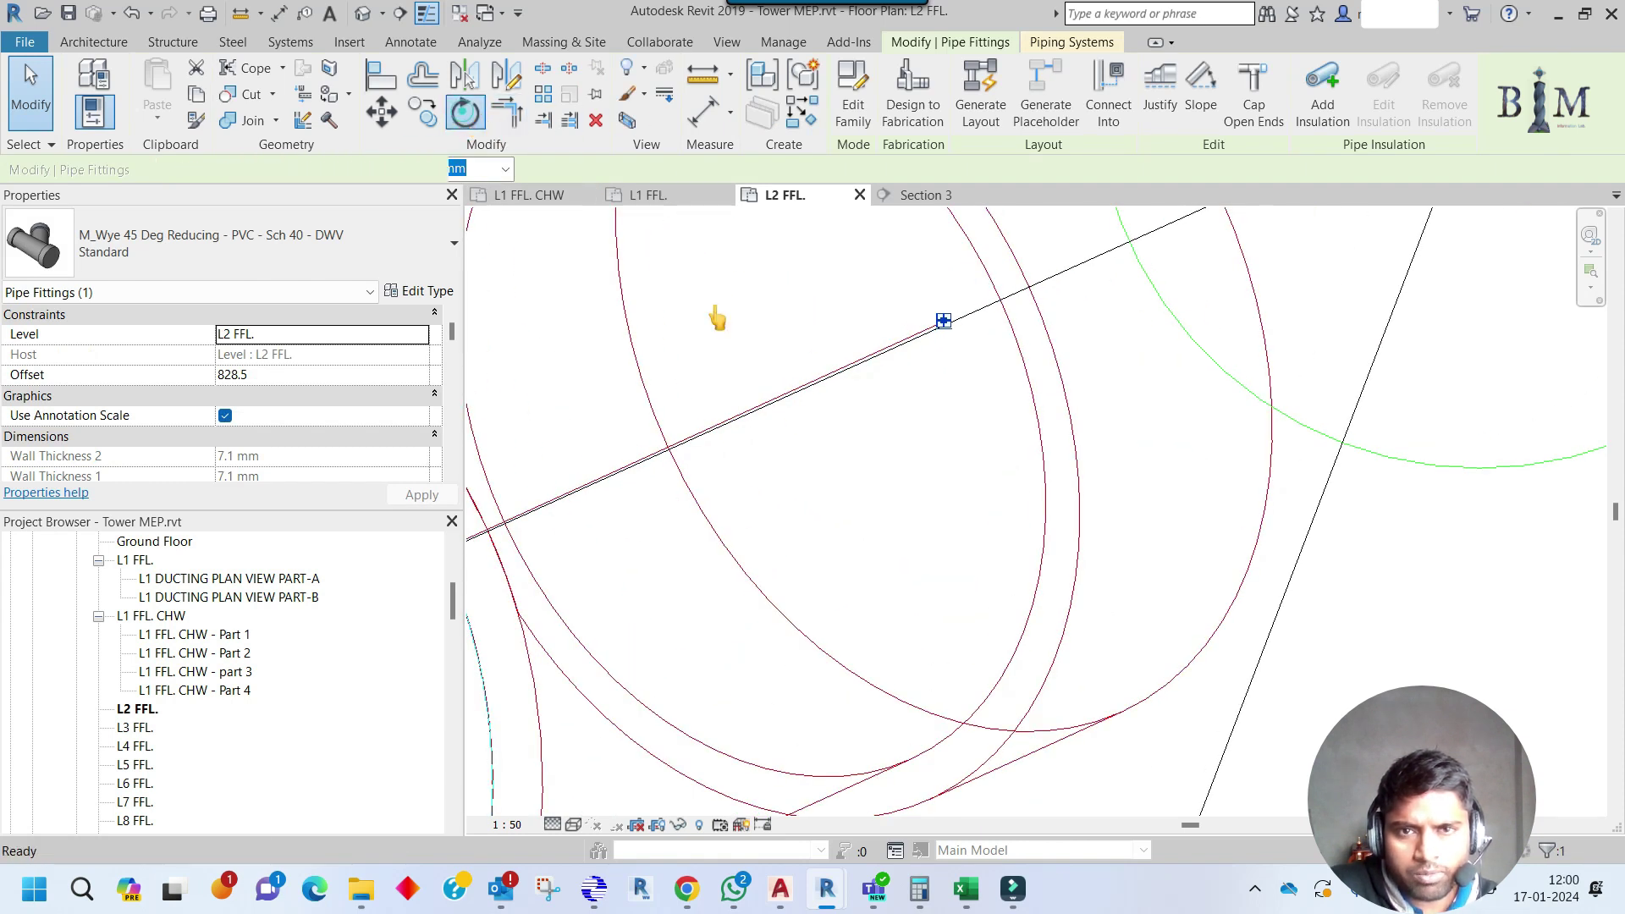
scroll(715, 319, down, 3)
click(574, 169)
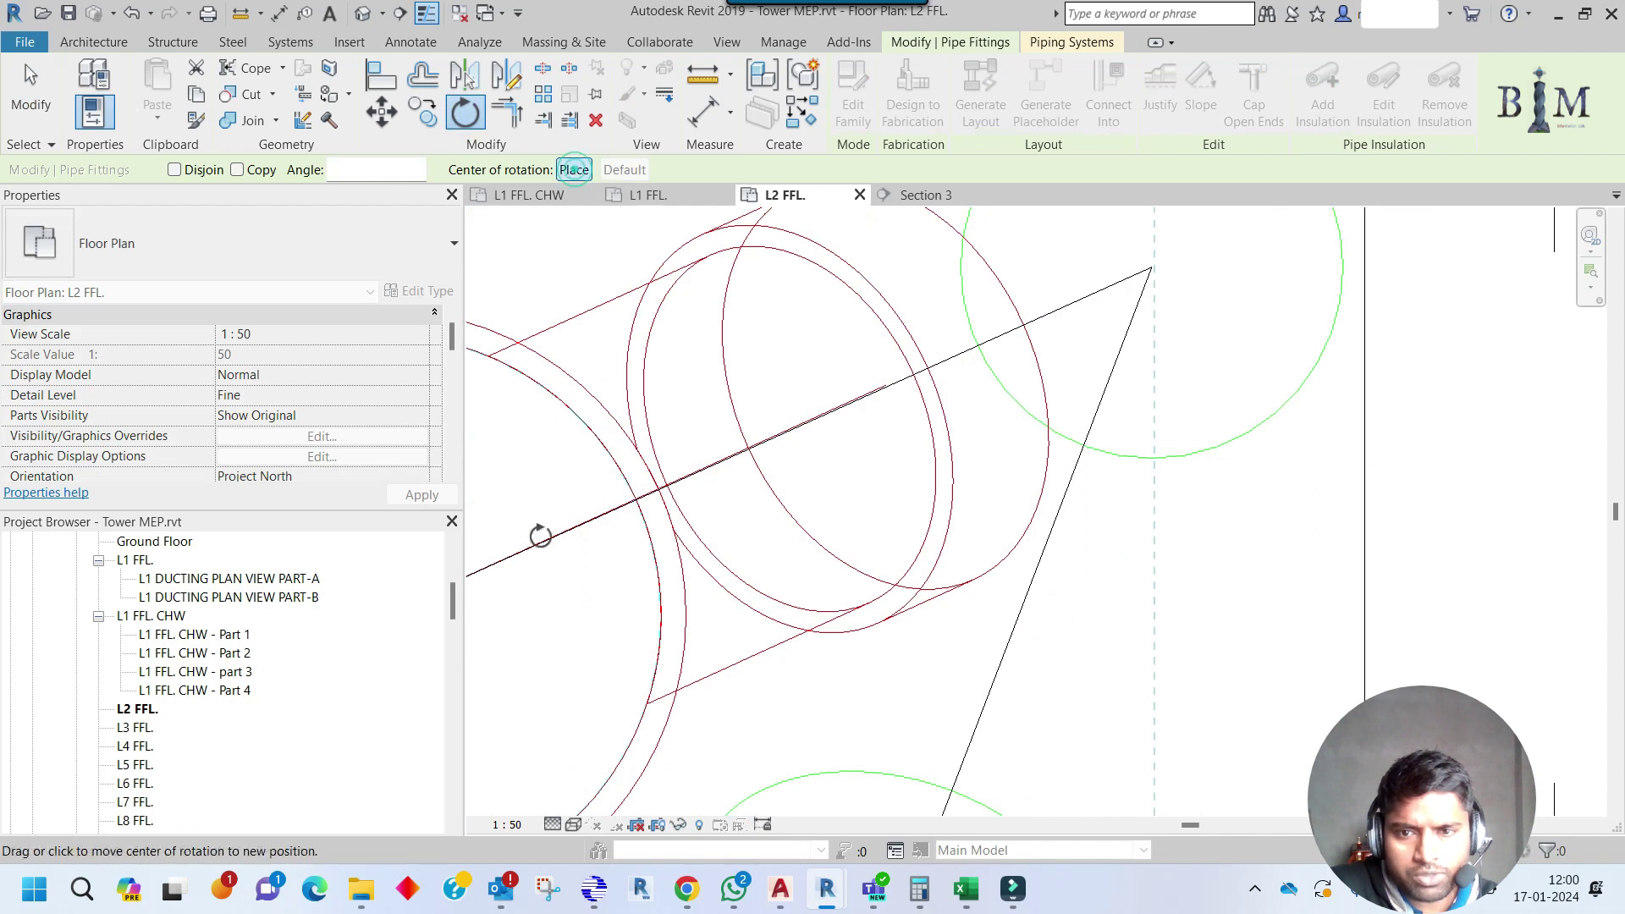
scroll(537, 533, up, 3)
click(741, 535)
scroll(841, 525, down, 3)
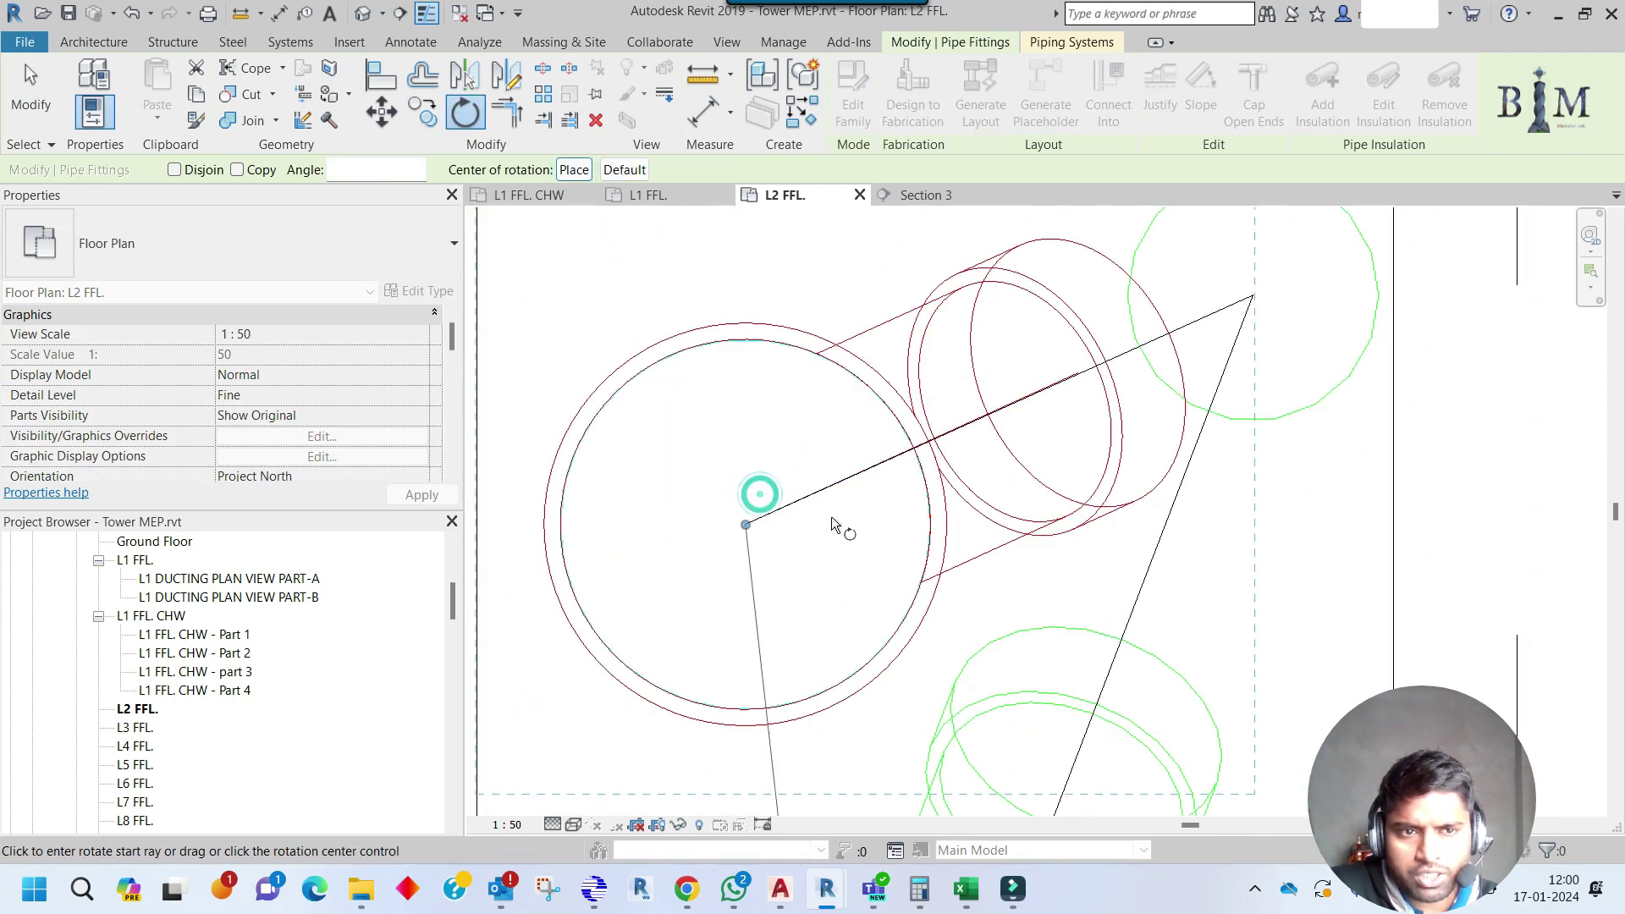
scroll(992, 410, up, 5)
click(1002, 413)
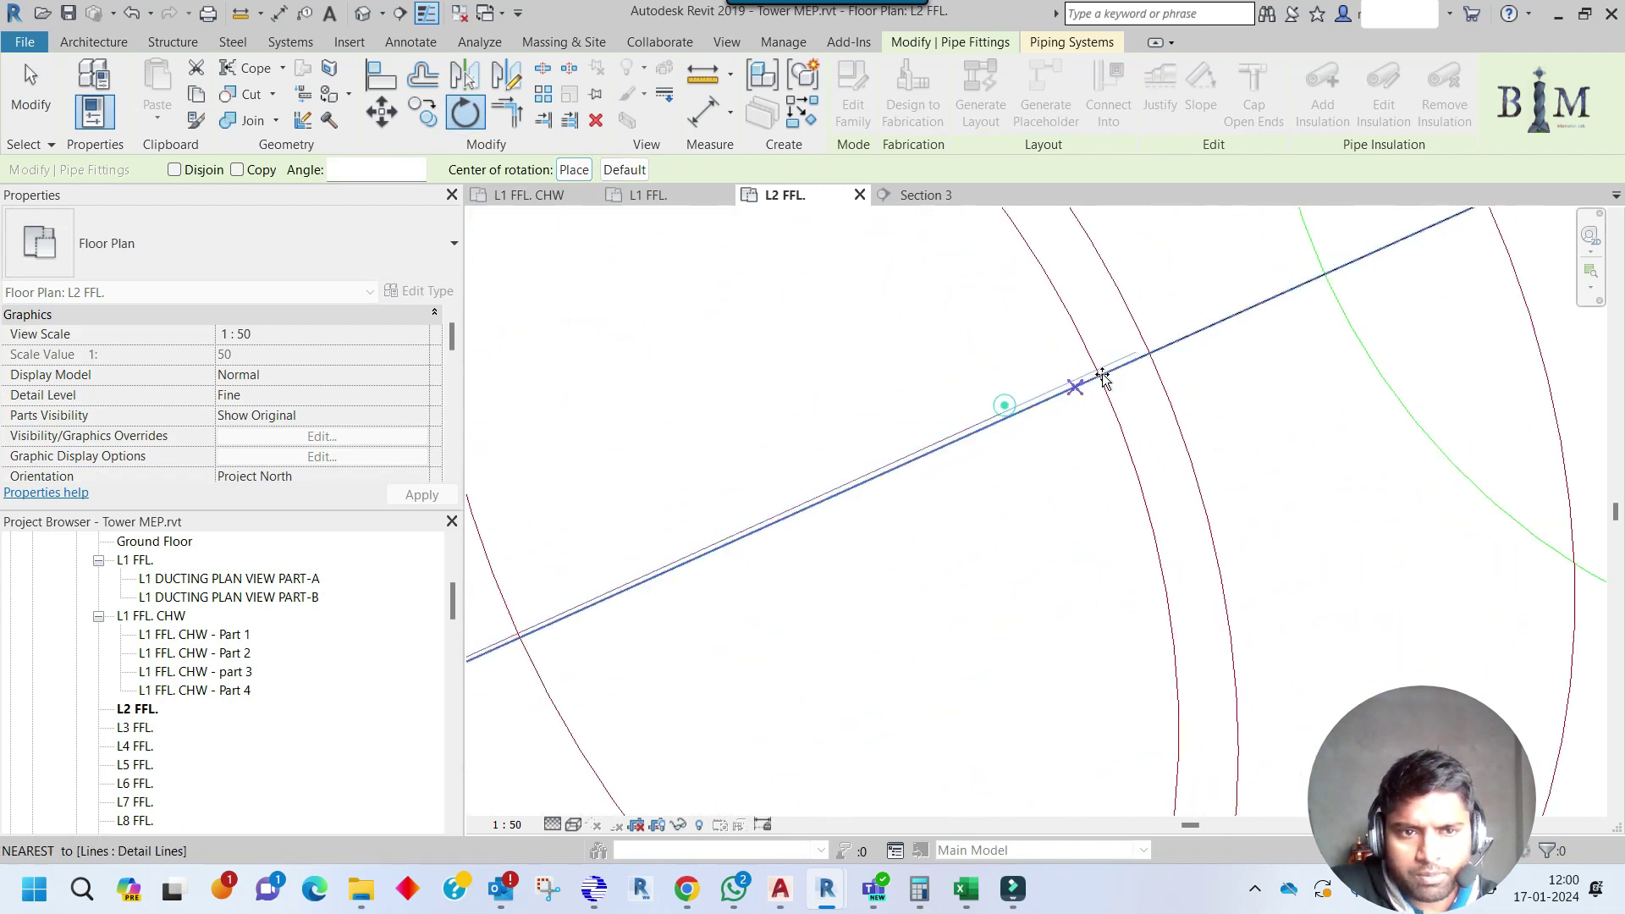
click(1119, 369)
scroll(1016, 474, down, 5)
key(Escape)
scroll(1092, 453, down, 5)
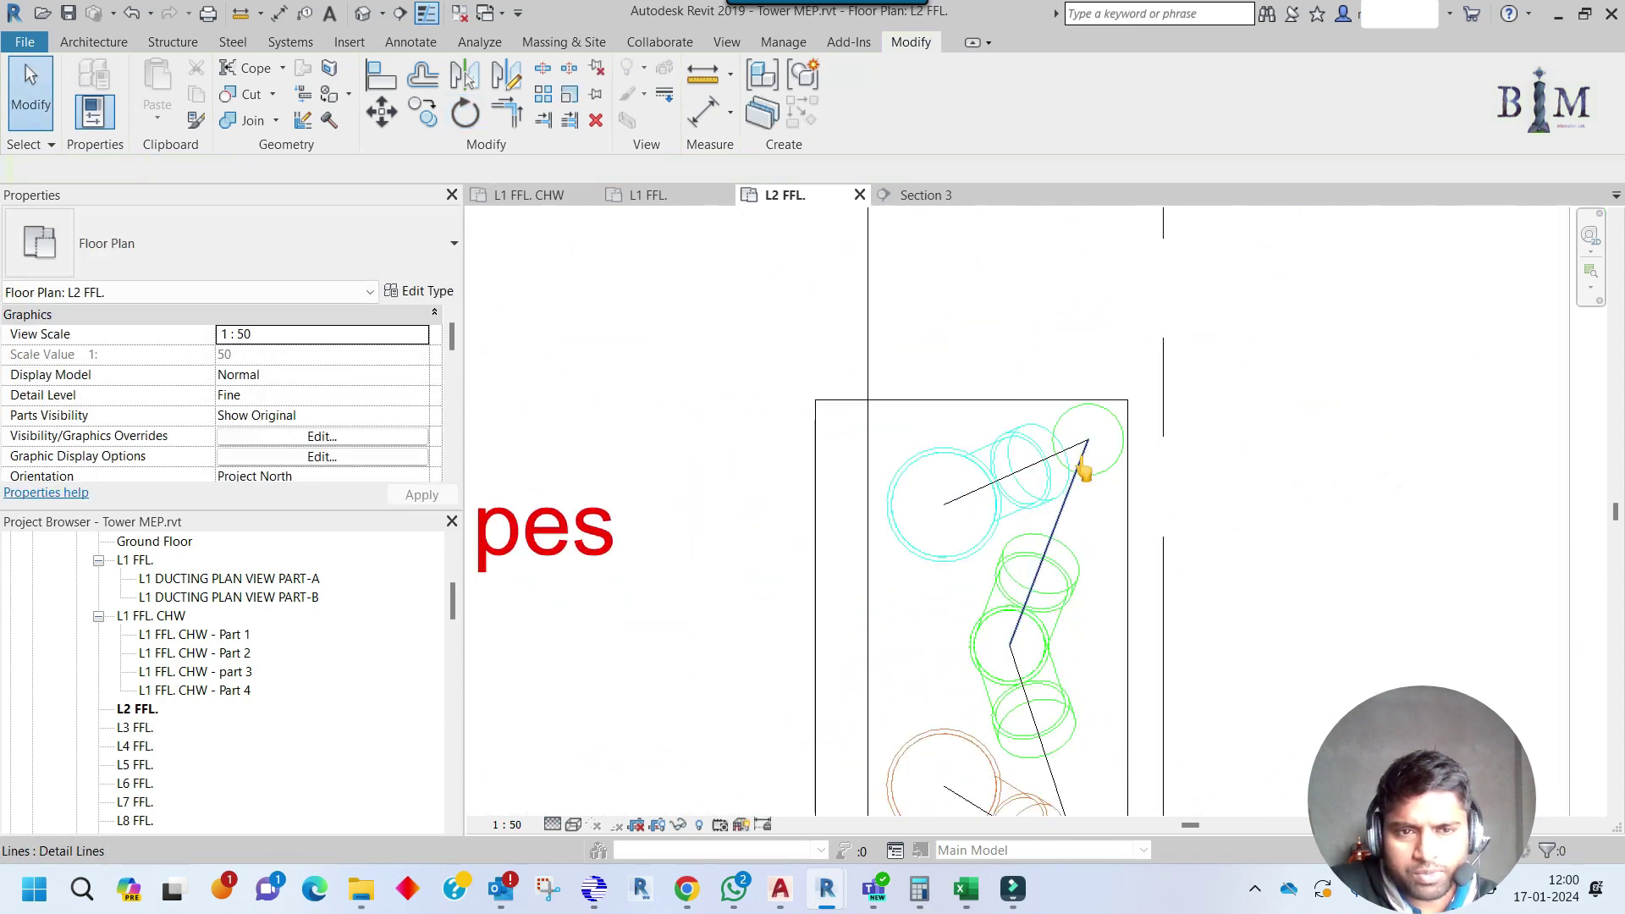
scroll(967, 488, down, 4)
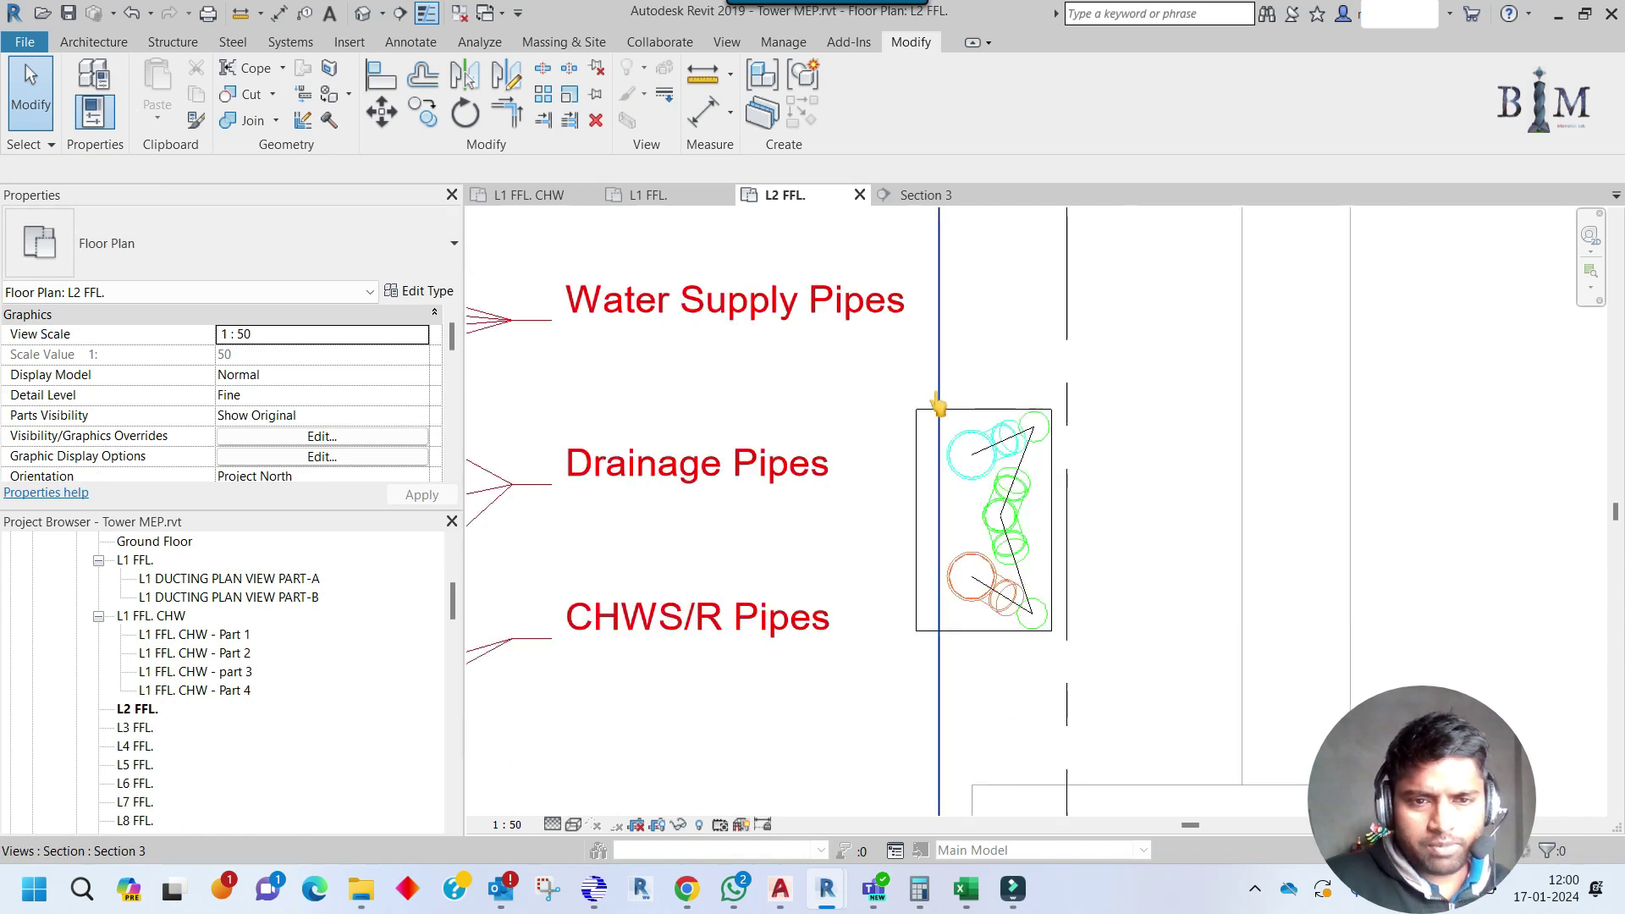
scroll(995, 493, up, 3)
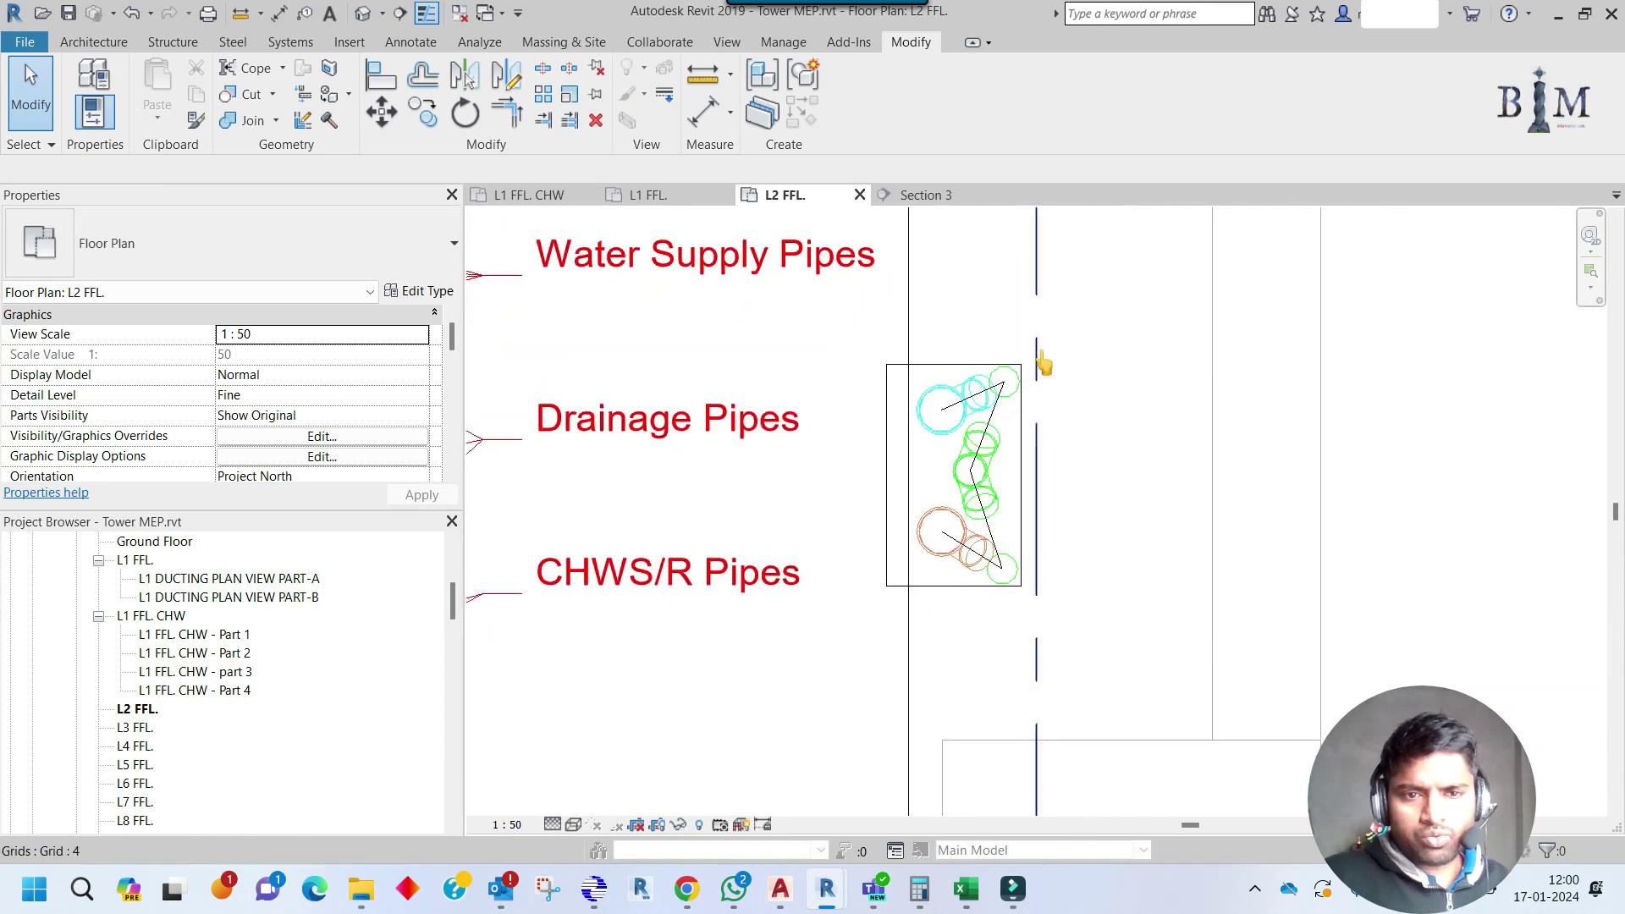
key(a)
key(l)
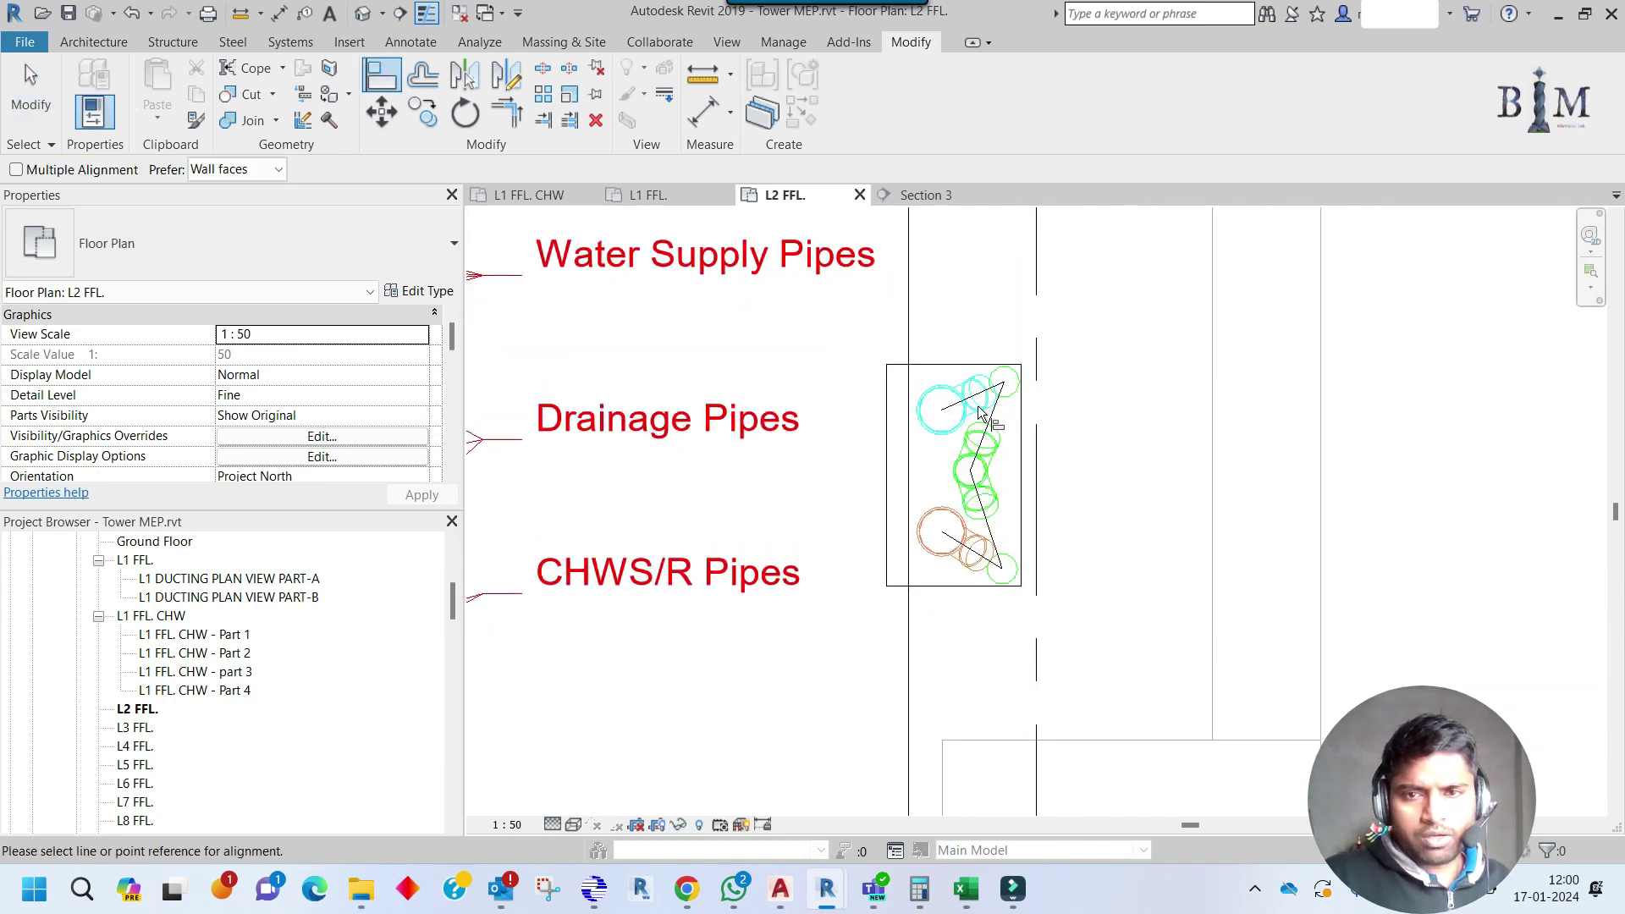
scroll(973, 402, up, 3)
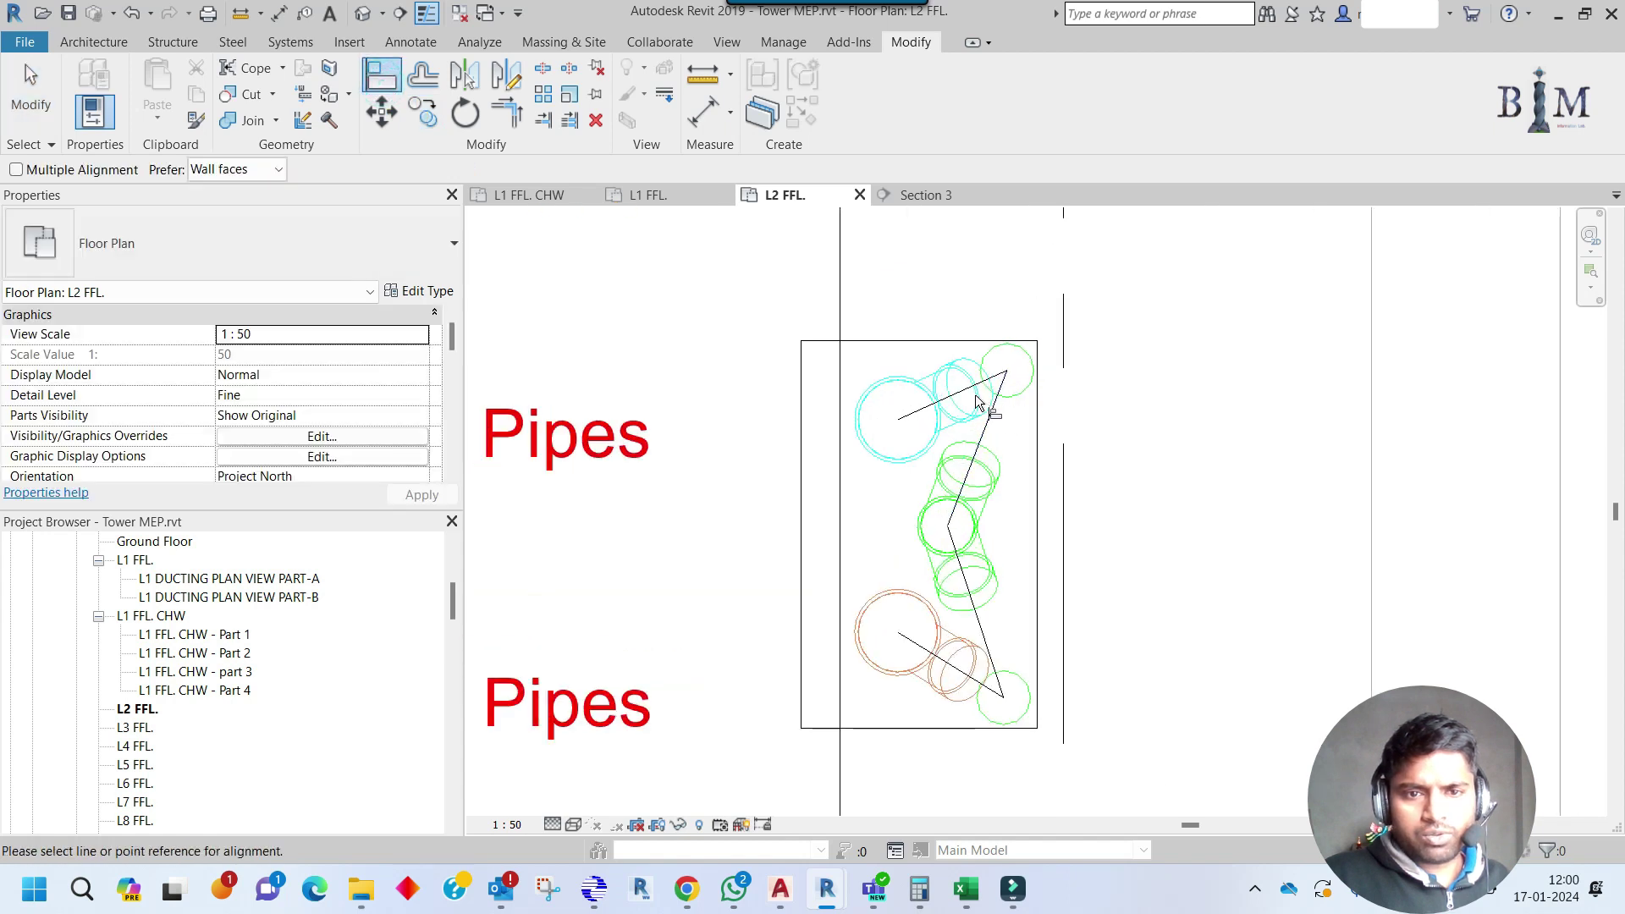
scroll(959, 398, down, 3)
scroll(959, 397, down, 6)
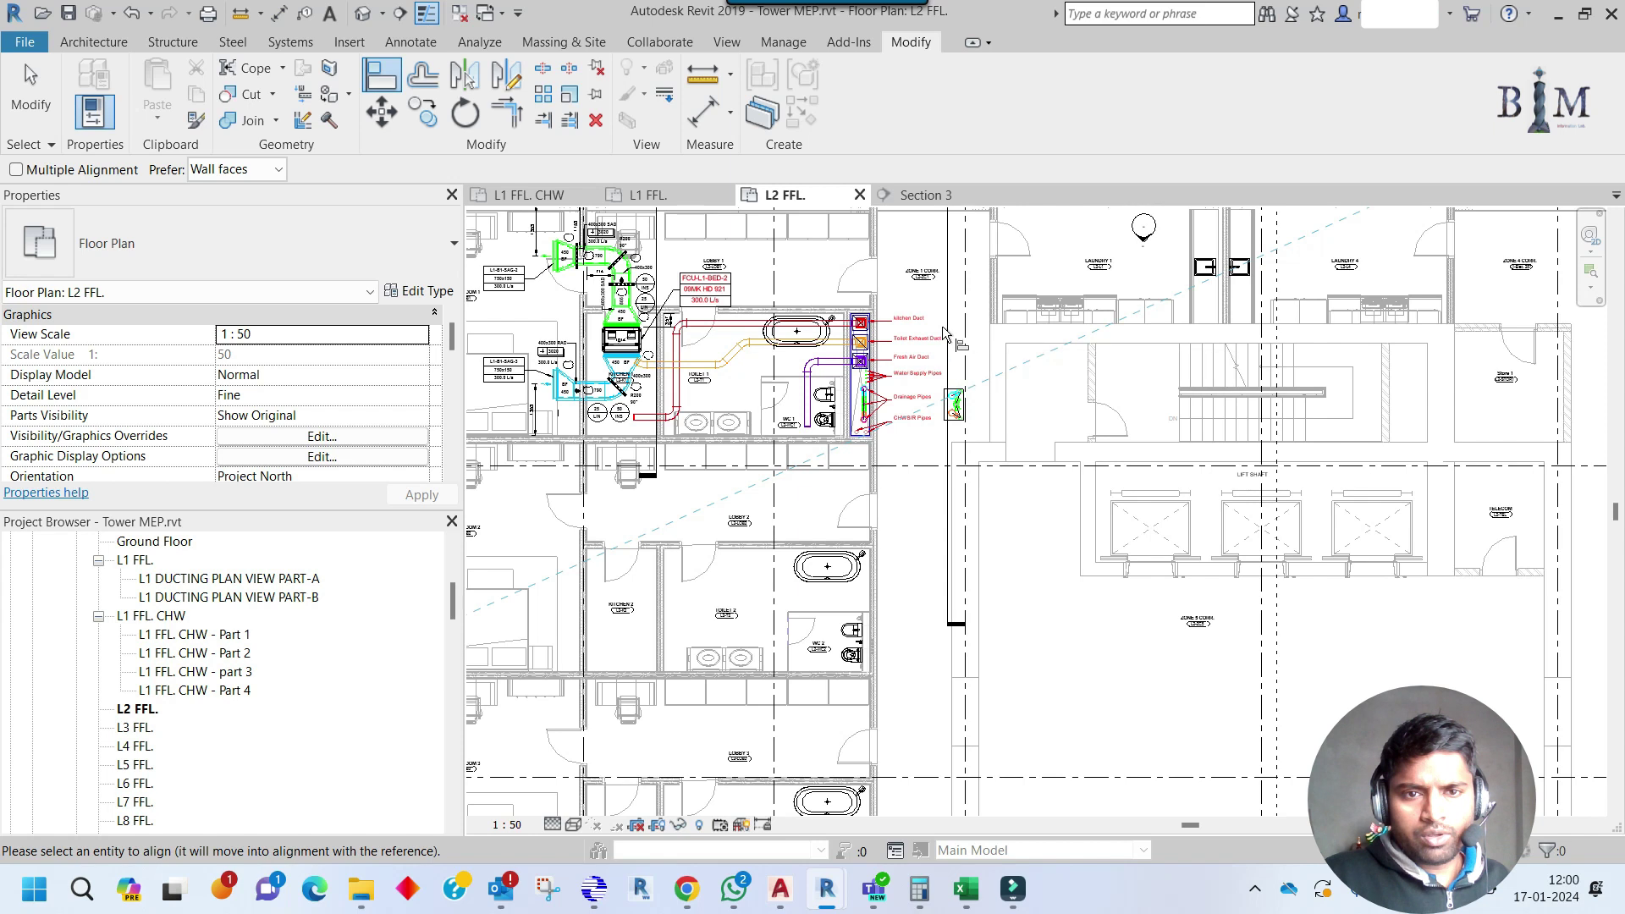
click(947, 559)
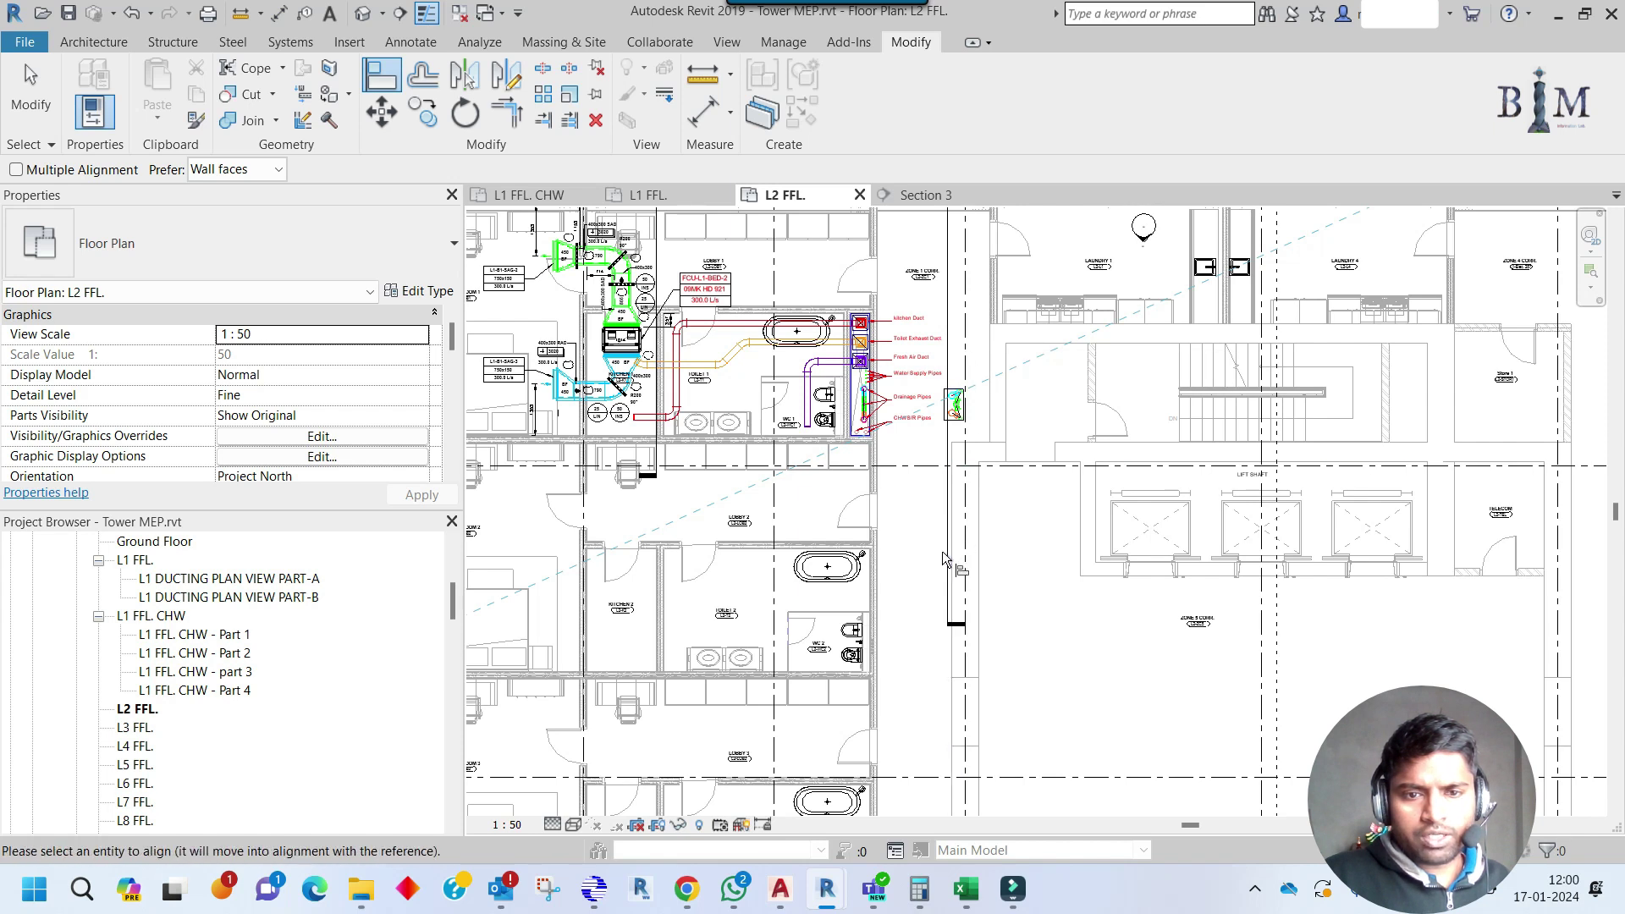
middle_drag(953, 293, 930, 417)
key(Escape)
key(Escape)
Shorten the Section 3 line at both ends so it extends only slightly beyond the drainage pipe shaft.
click(927, 397)
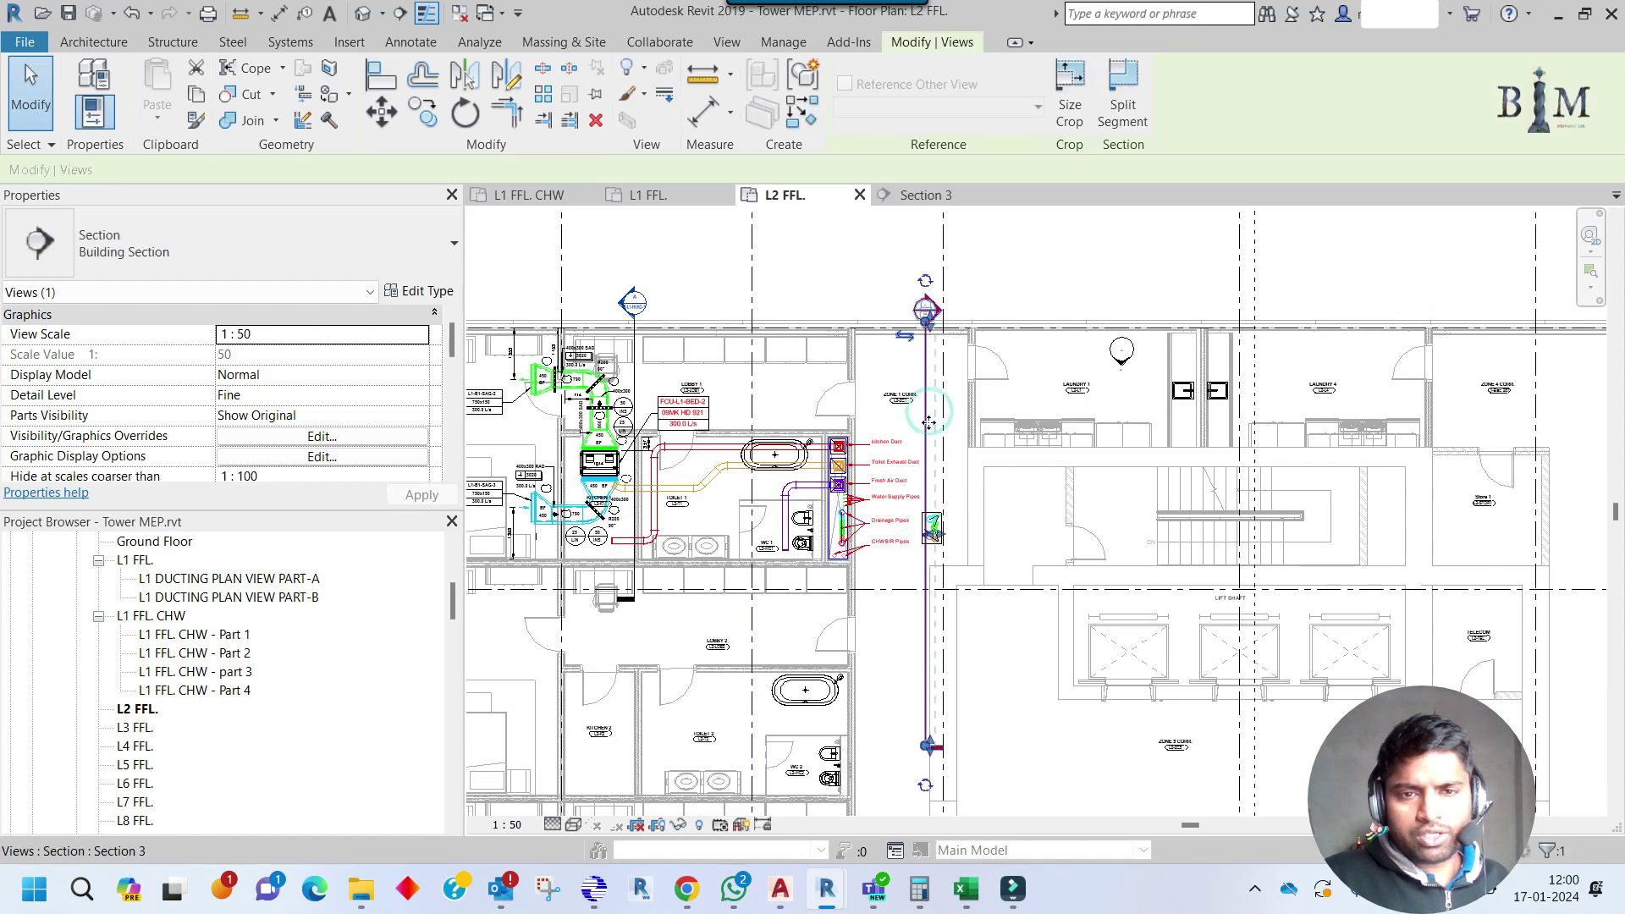
drag(931, 310, 928, 453)
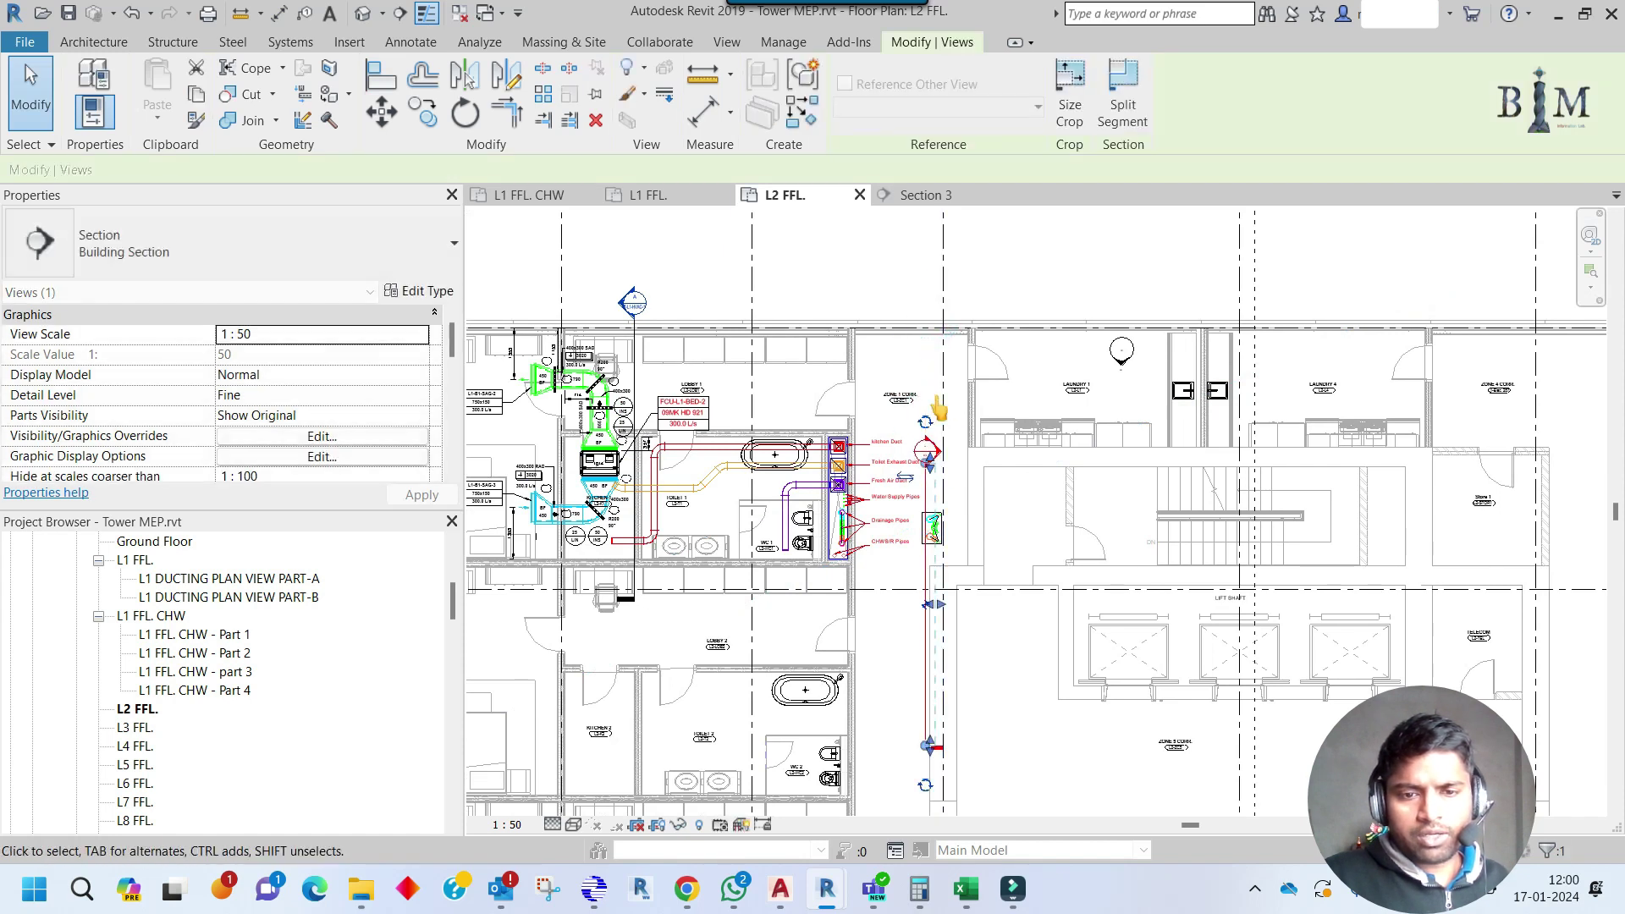
drag(932, 748, 931, 582)
scroll(934, 532, up, 5)
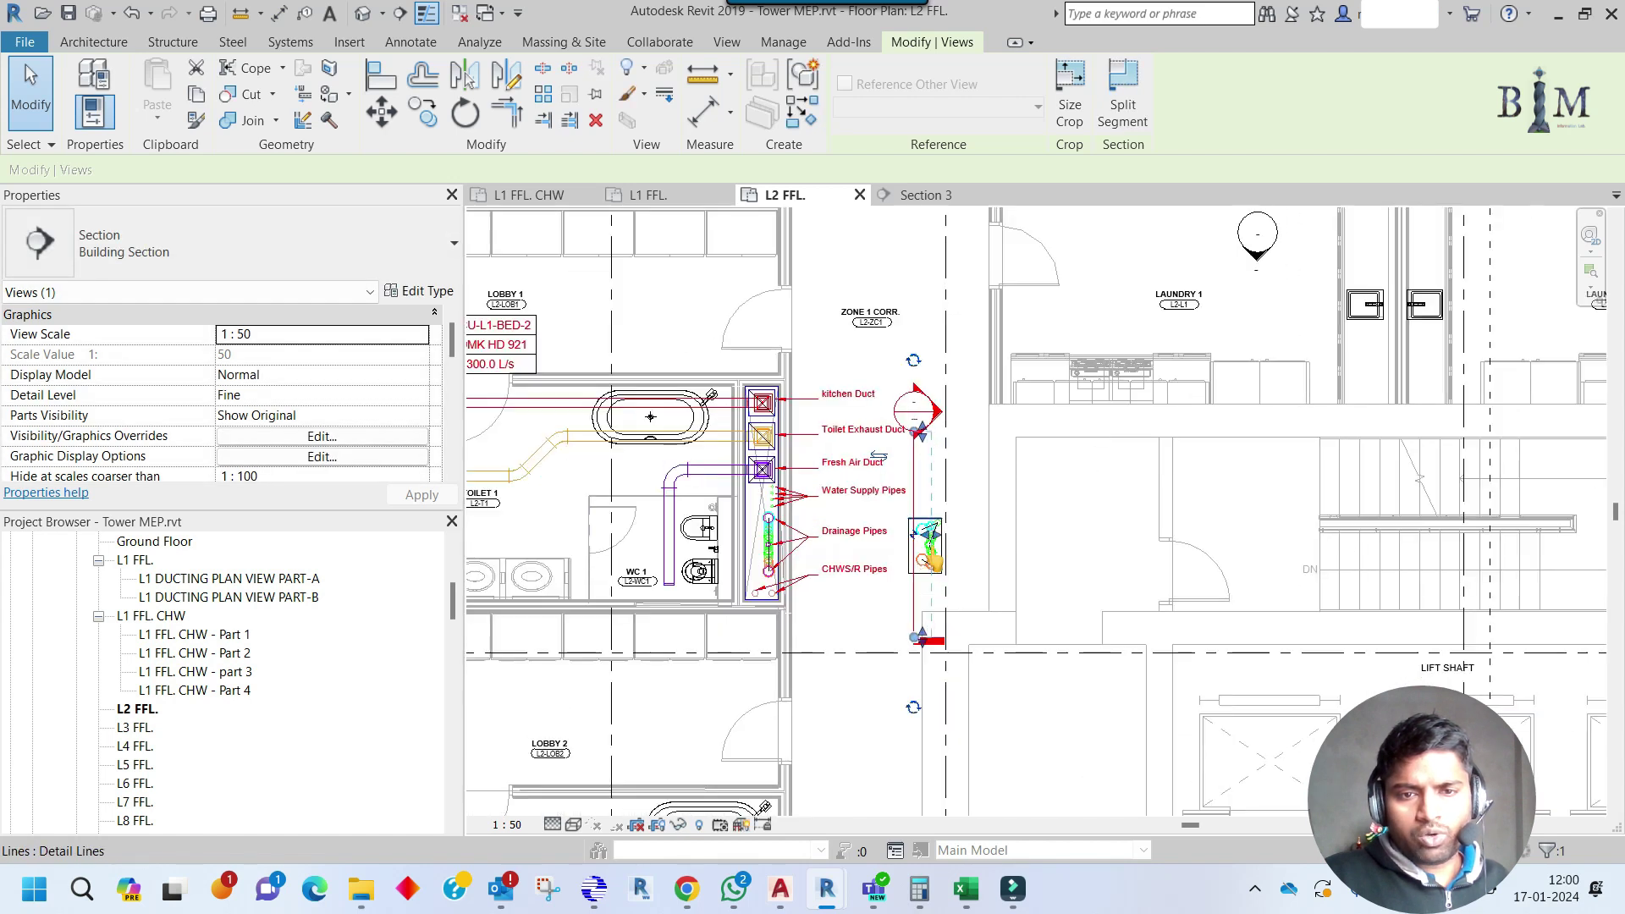
key(Escape)
key(Escape)
Try to align Section 3 with the detail line joining the upper and middle green pipes.
key(a)
key(l)
scroll(942, 508, up, 4)
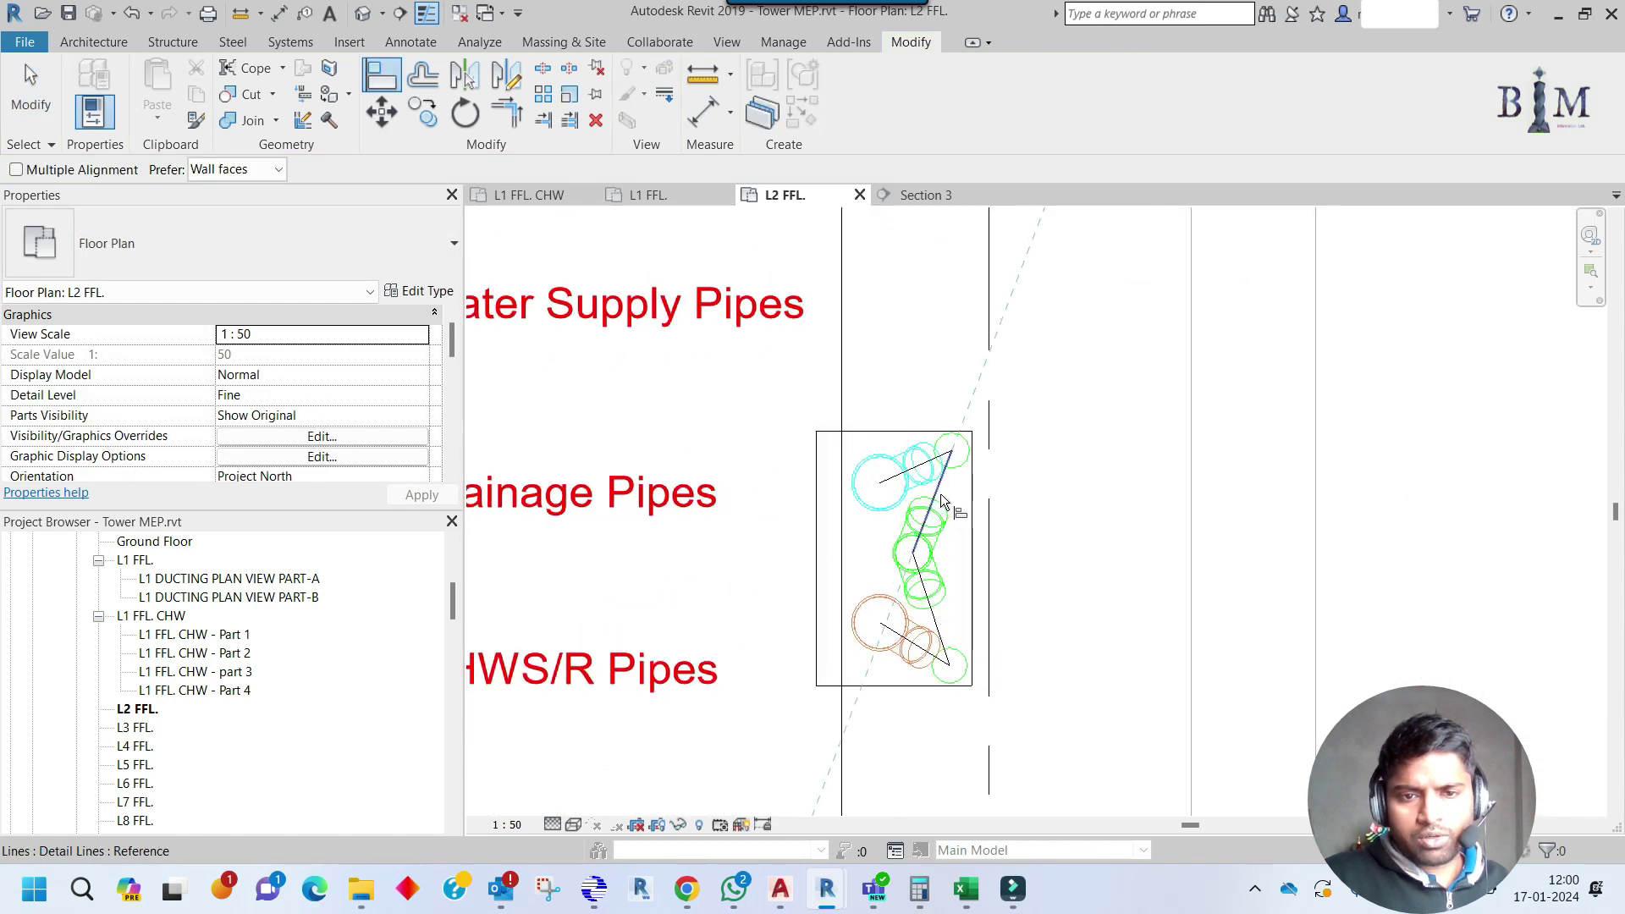
scroll(846, 389, down, 6)
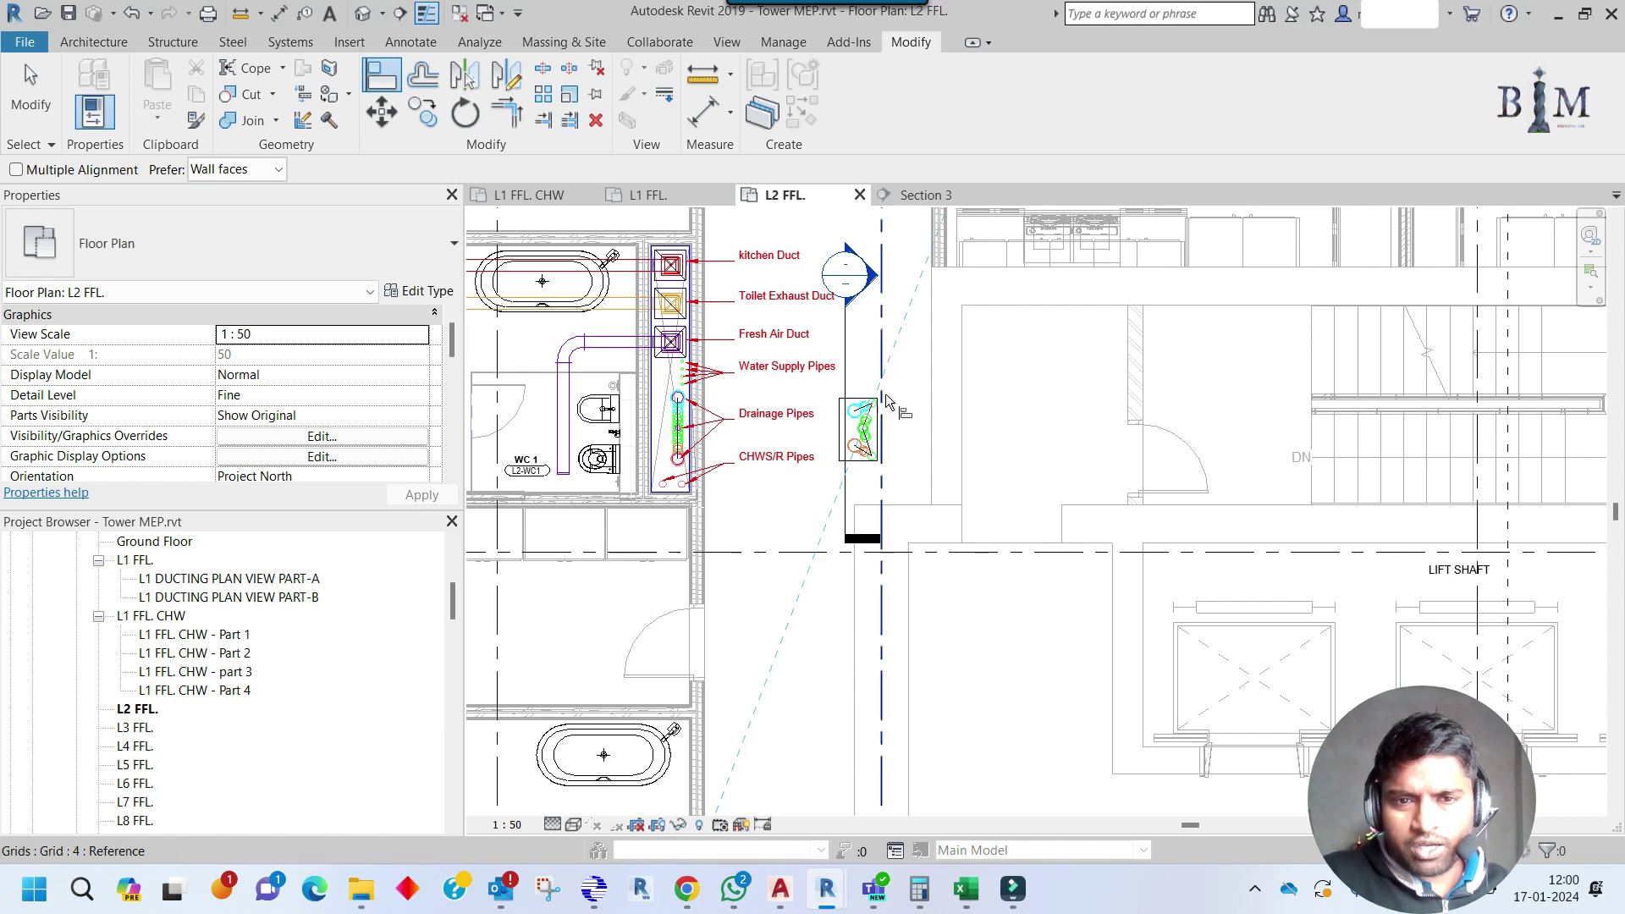
key(Escape)
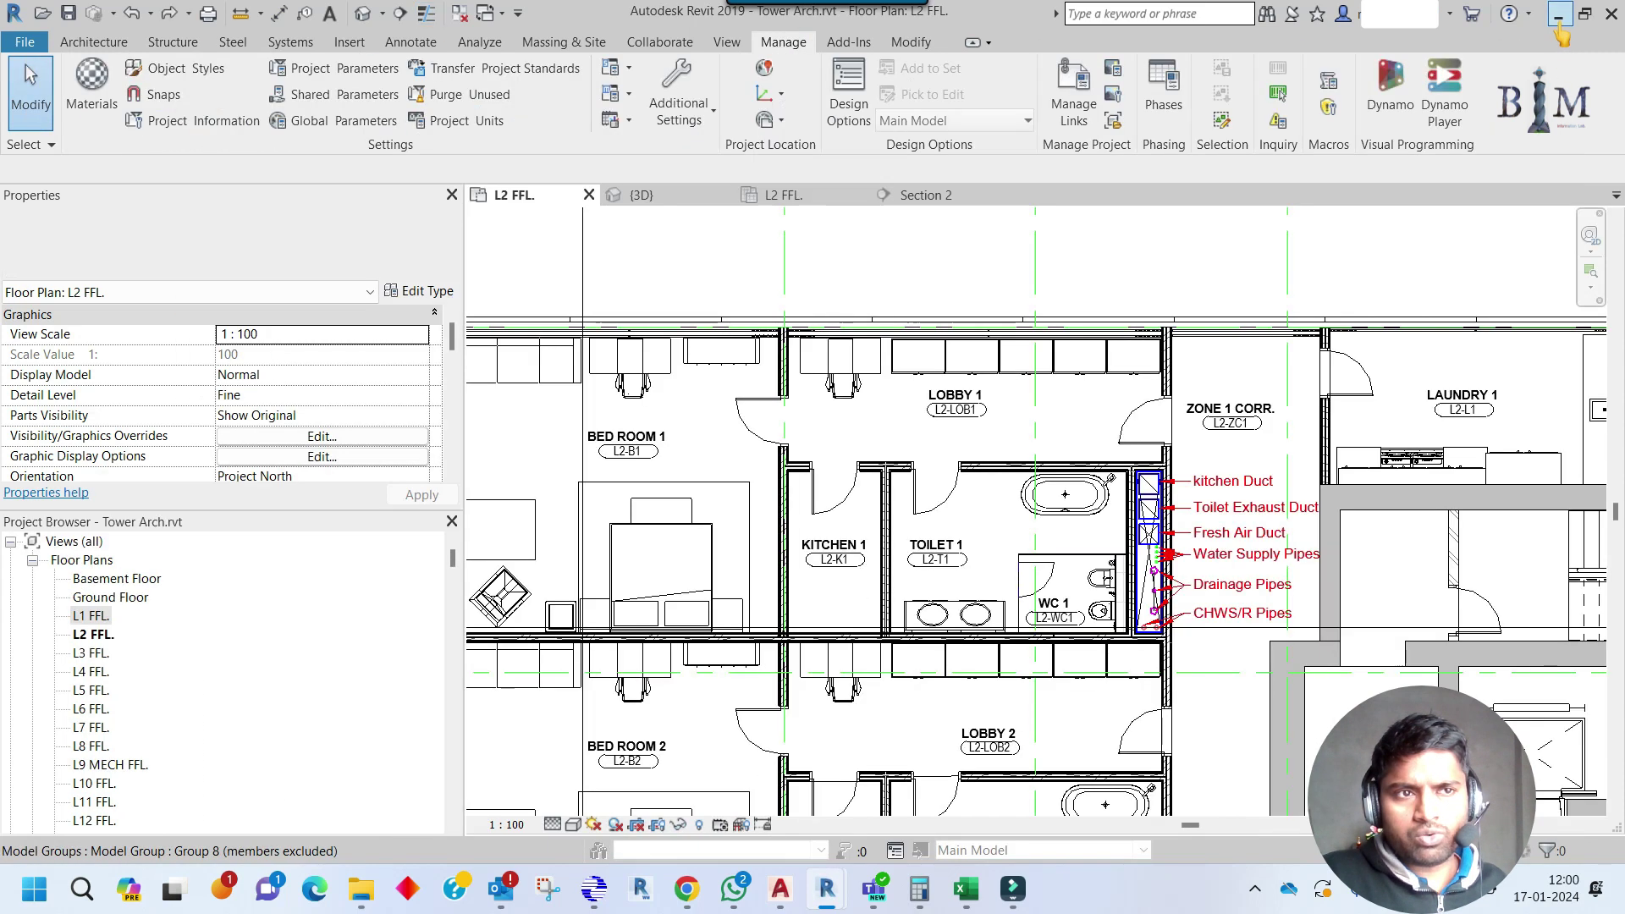
Start Revit 2022 from the desktop and create a new project from the Mechanical Template.
click(1559, 22)
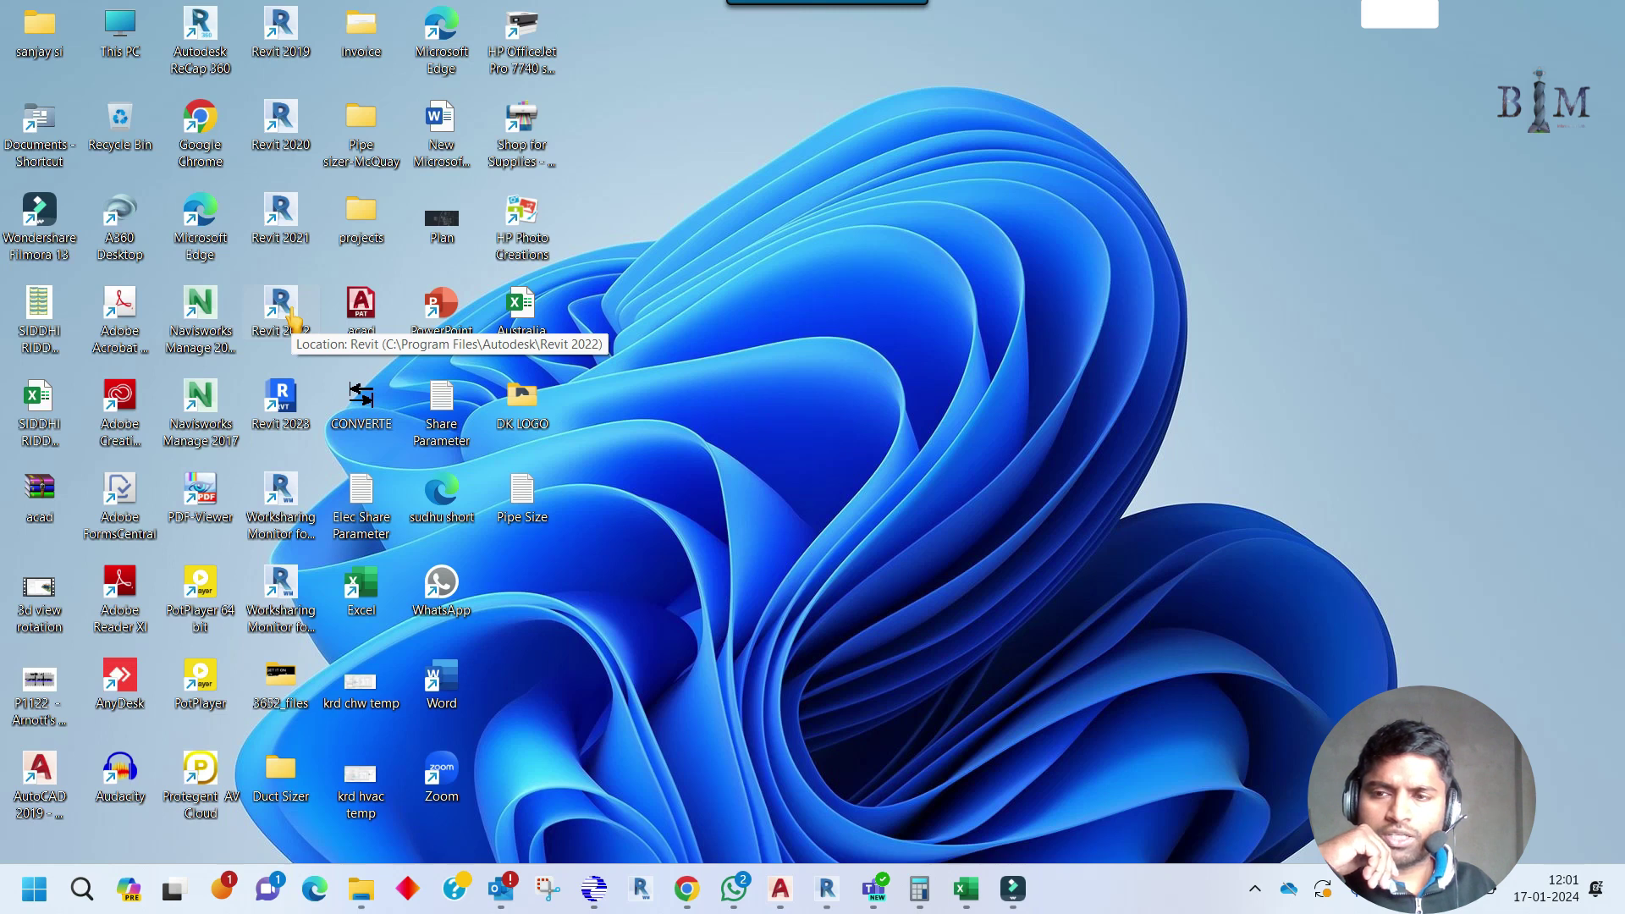
double_click(292, 320)
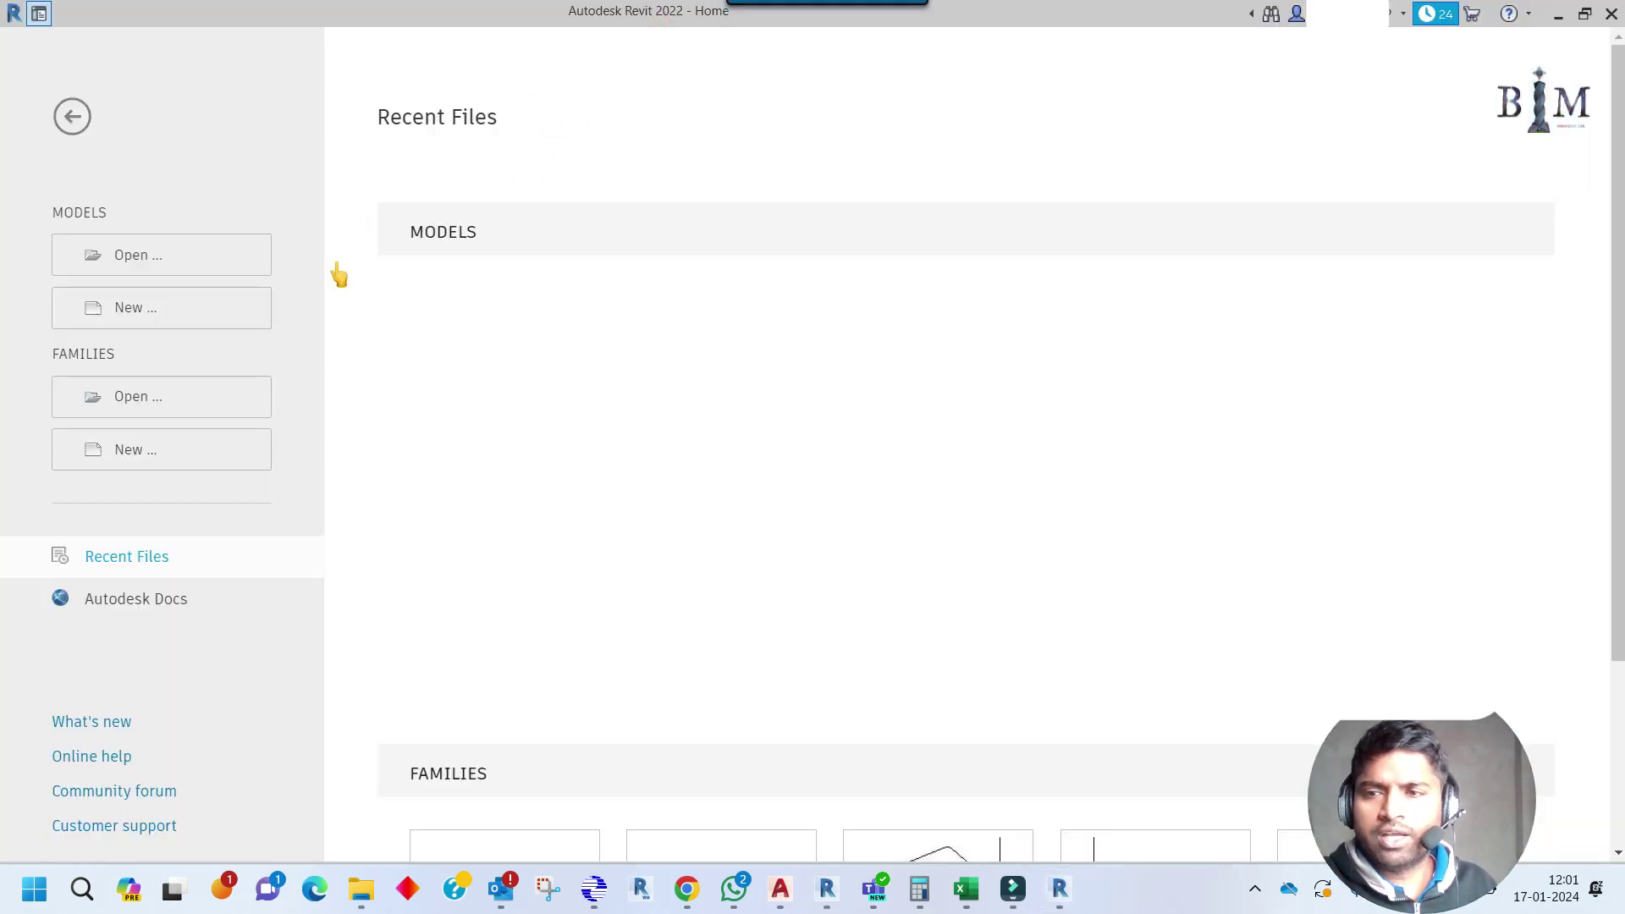
click(207, 311)
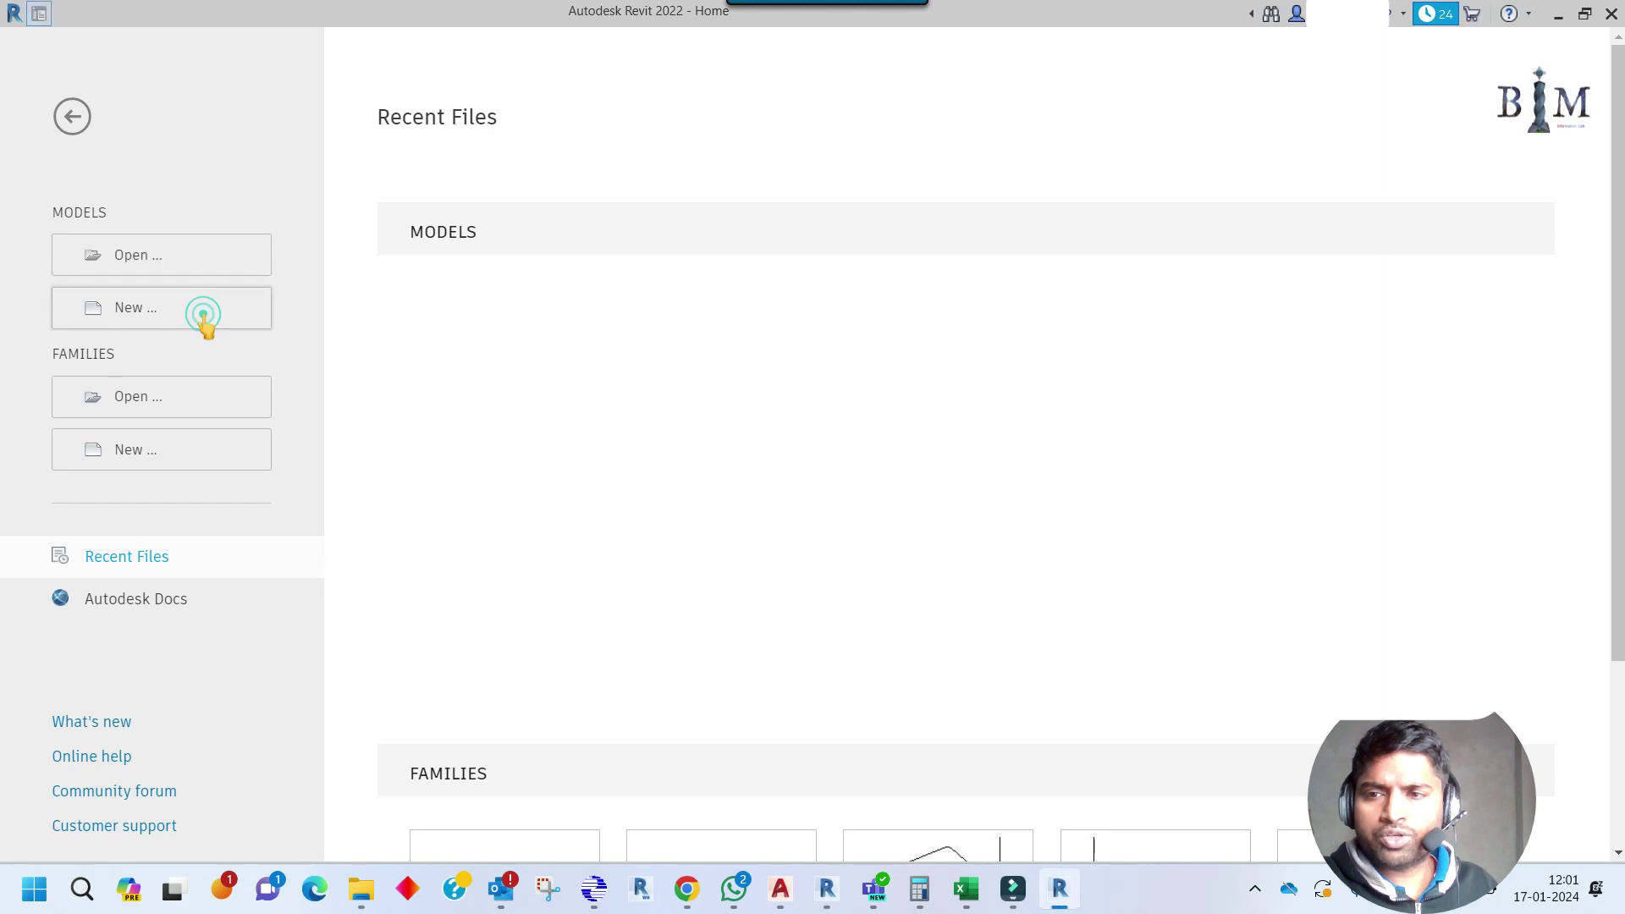
click(855, 400)
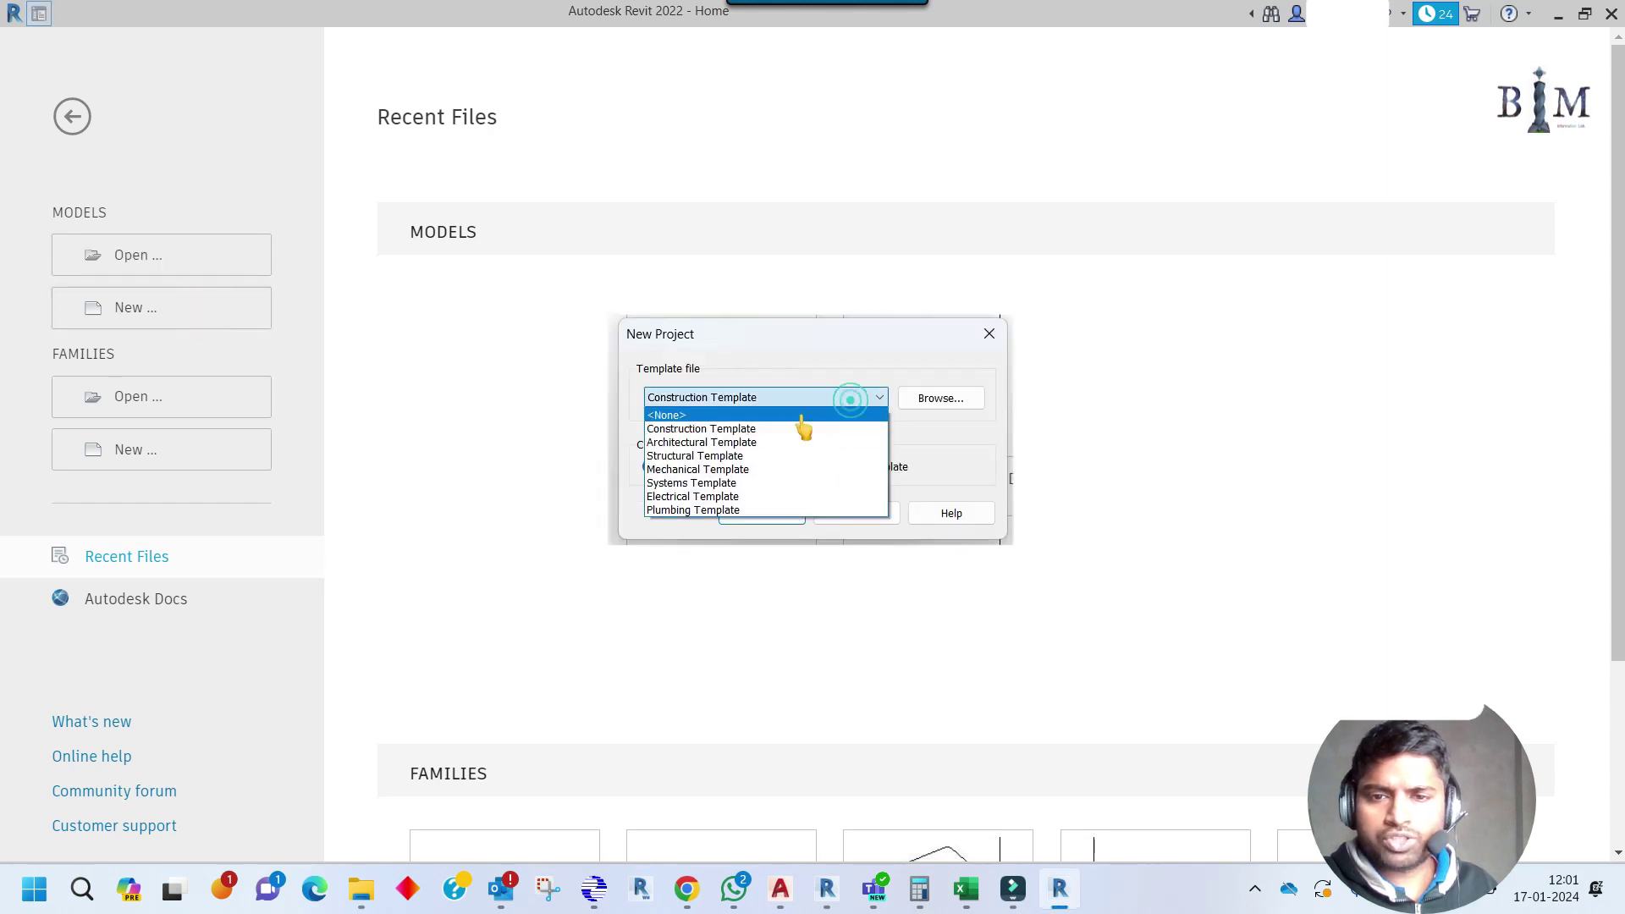
click(707, 470)
click(751, 515)
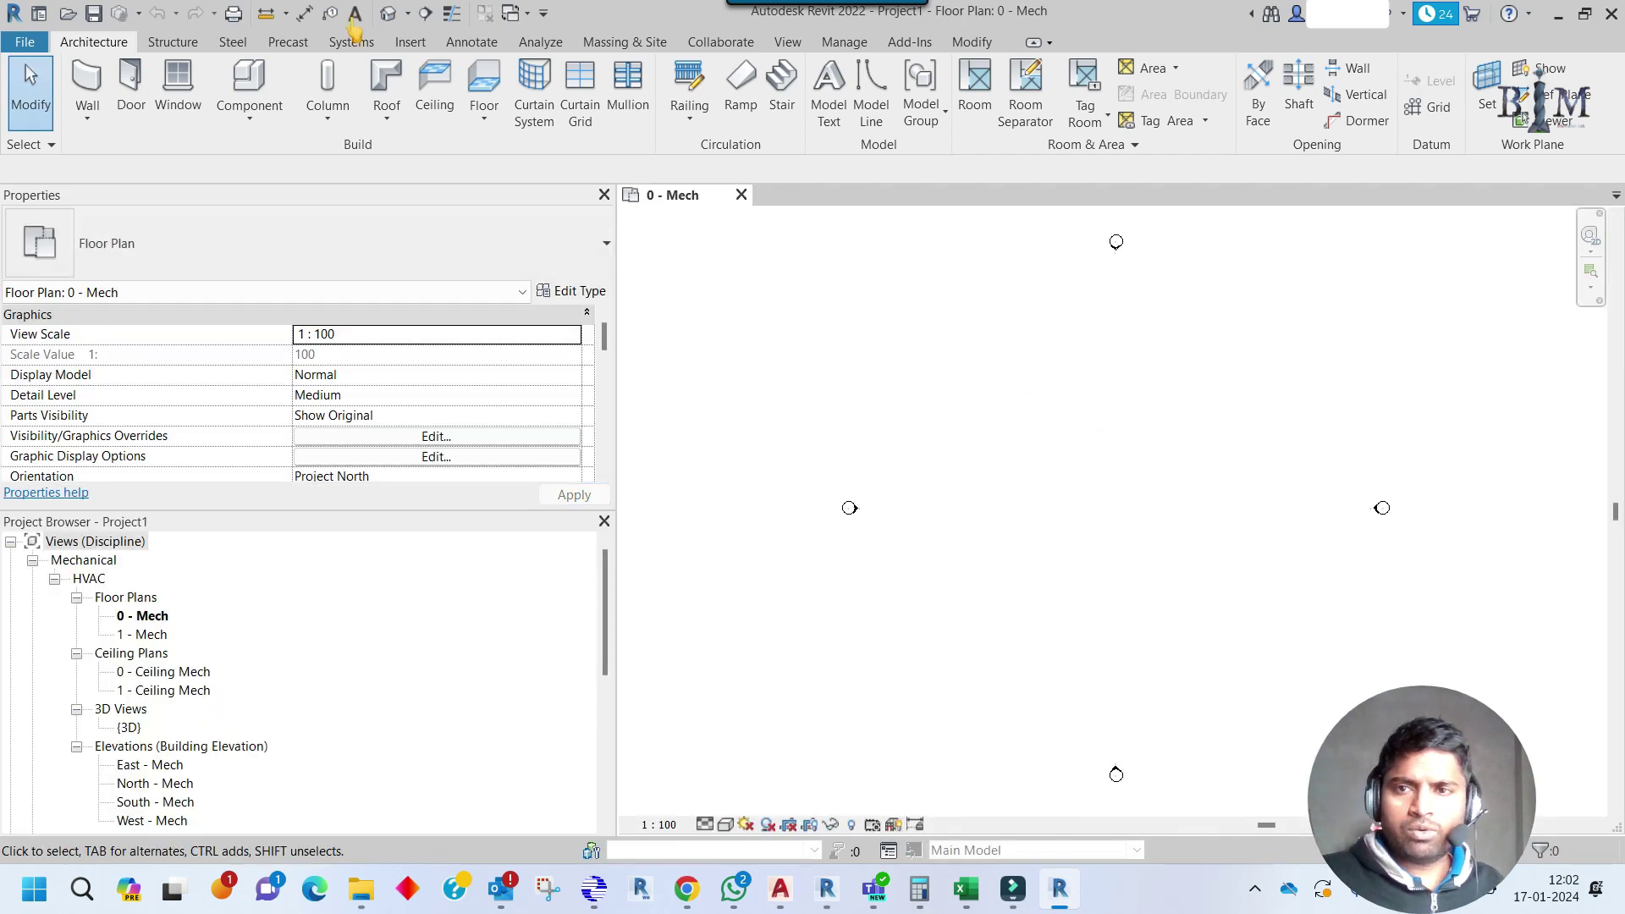
Draw a vertical building section between the elevation markers in the 0 - Mech plan.
click(426, 15)
click(1013, 347)
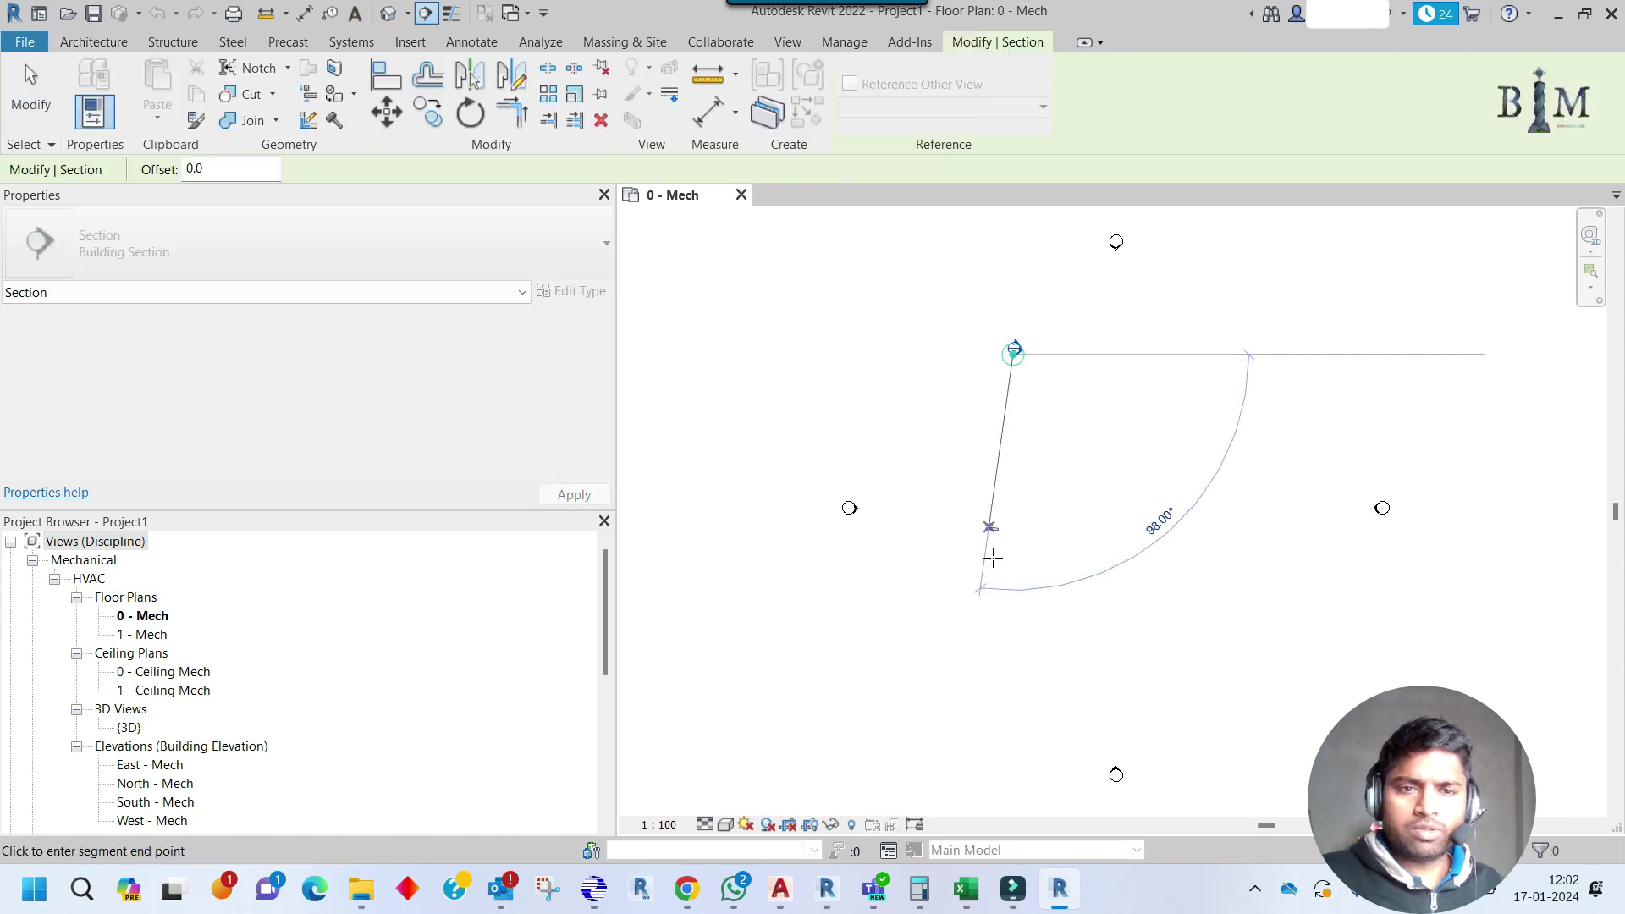
click(1014, 609)
key(Escape)
scroll(1055, 529, up, 2)
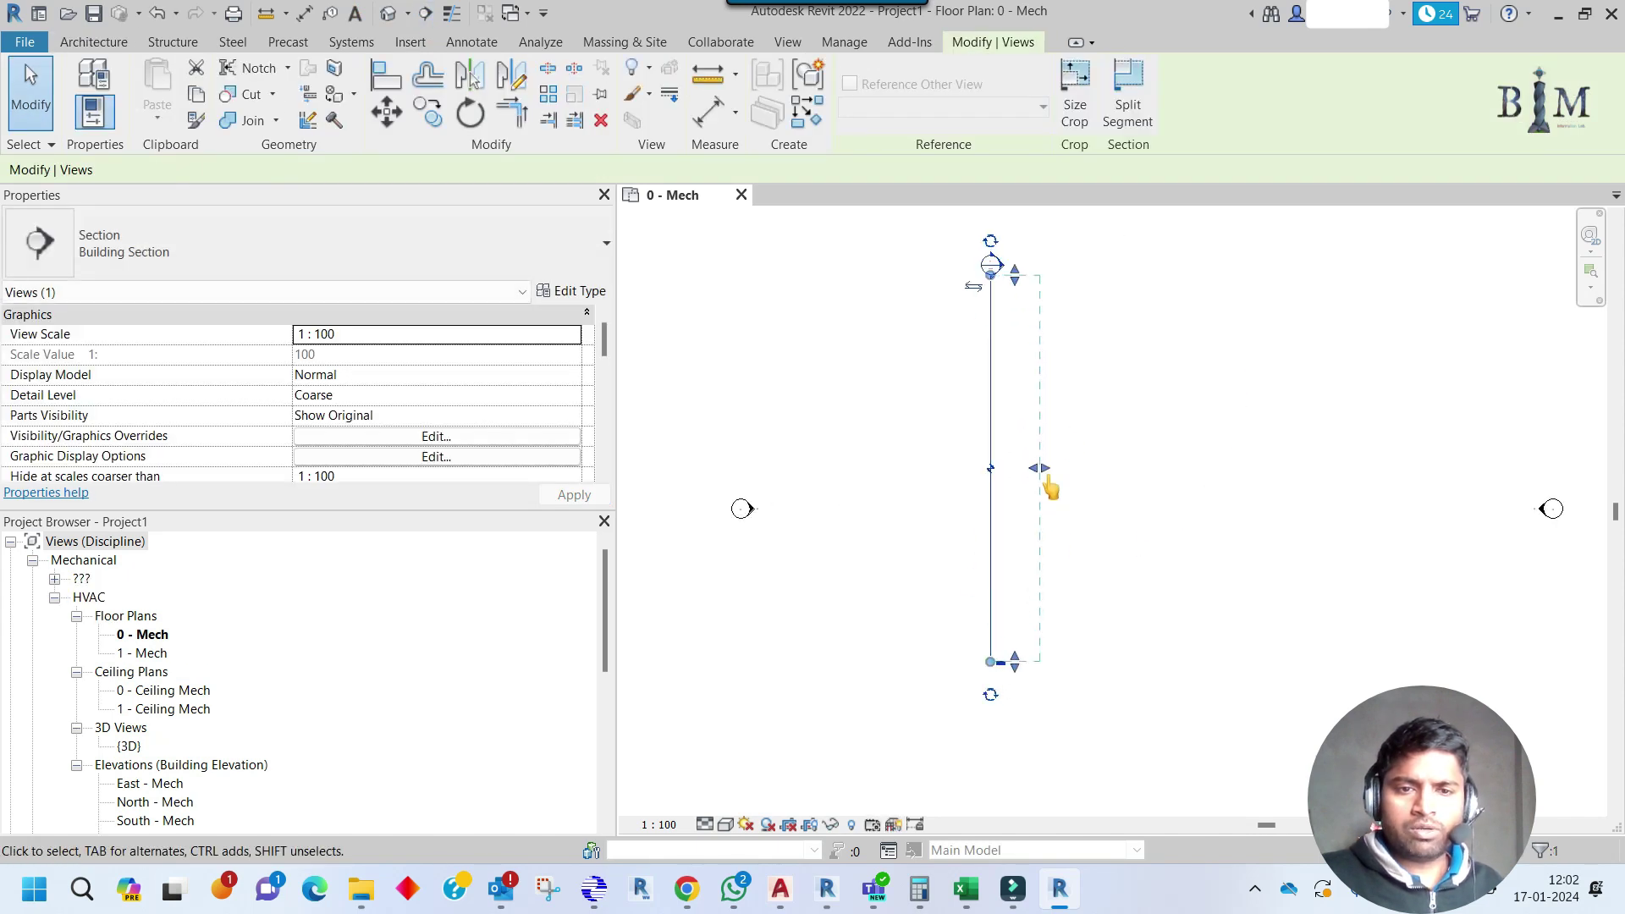
key(Escape)
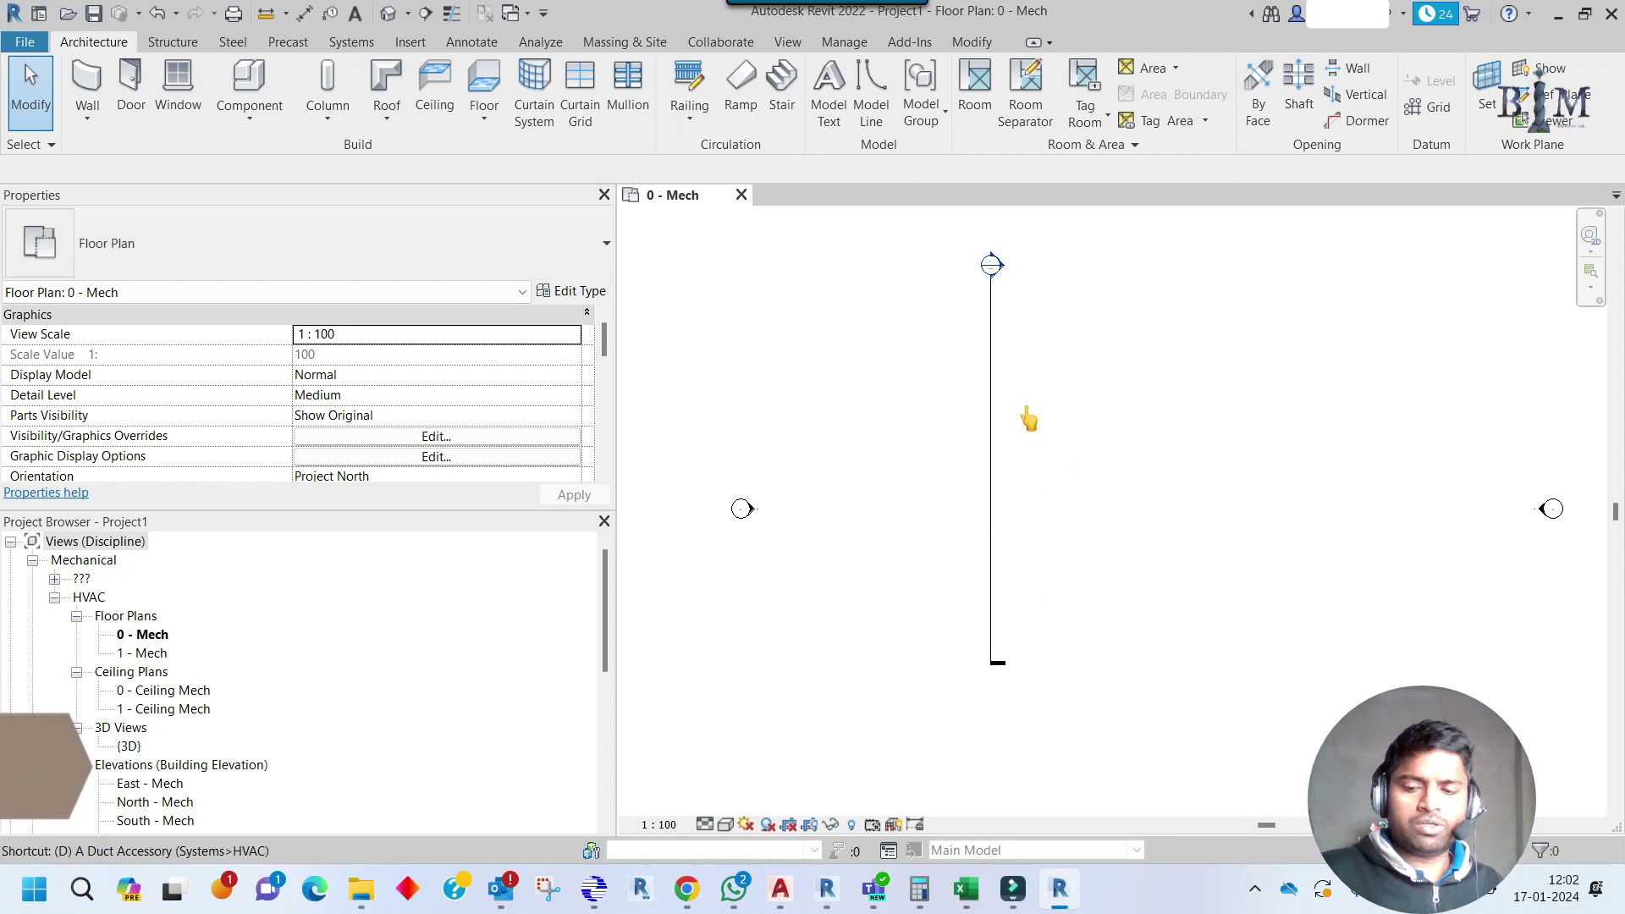
Draw a chained zigzag of five detail lines beside the section, ending in a horizontal segment.
key(d)
key(l)
click(994, 514)
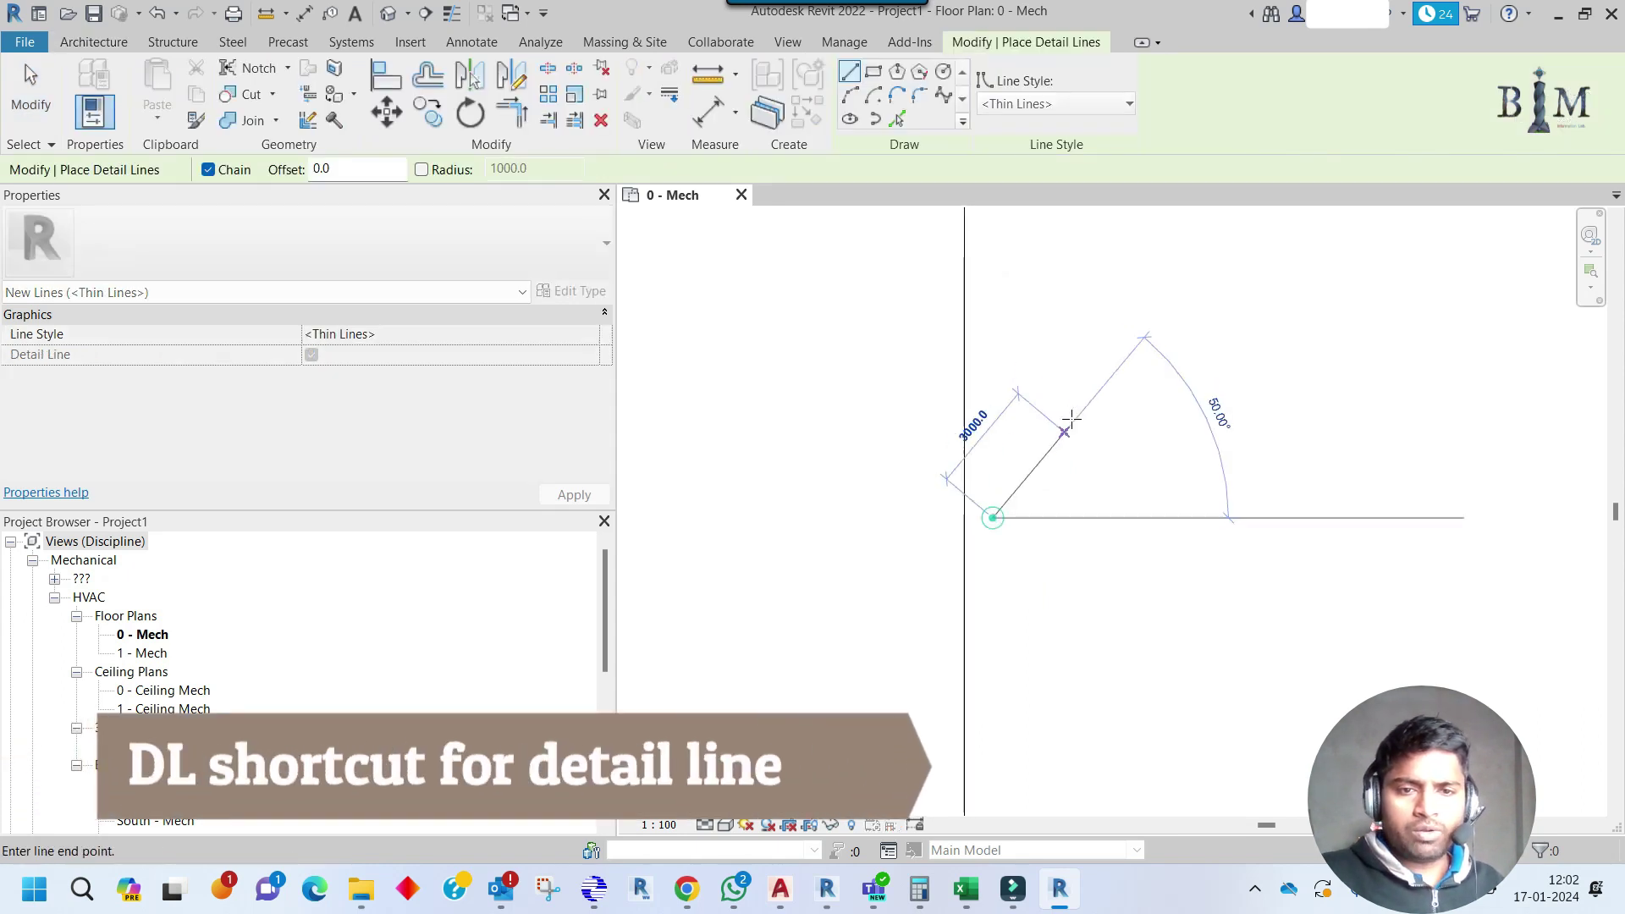
click(1075, 404)
click(1183, 551)
click(1292, 398)
click(1414, 430)
click(1514, 428)
key(Escape)
scroll(1106, 472, down, 4)
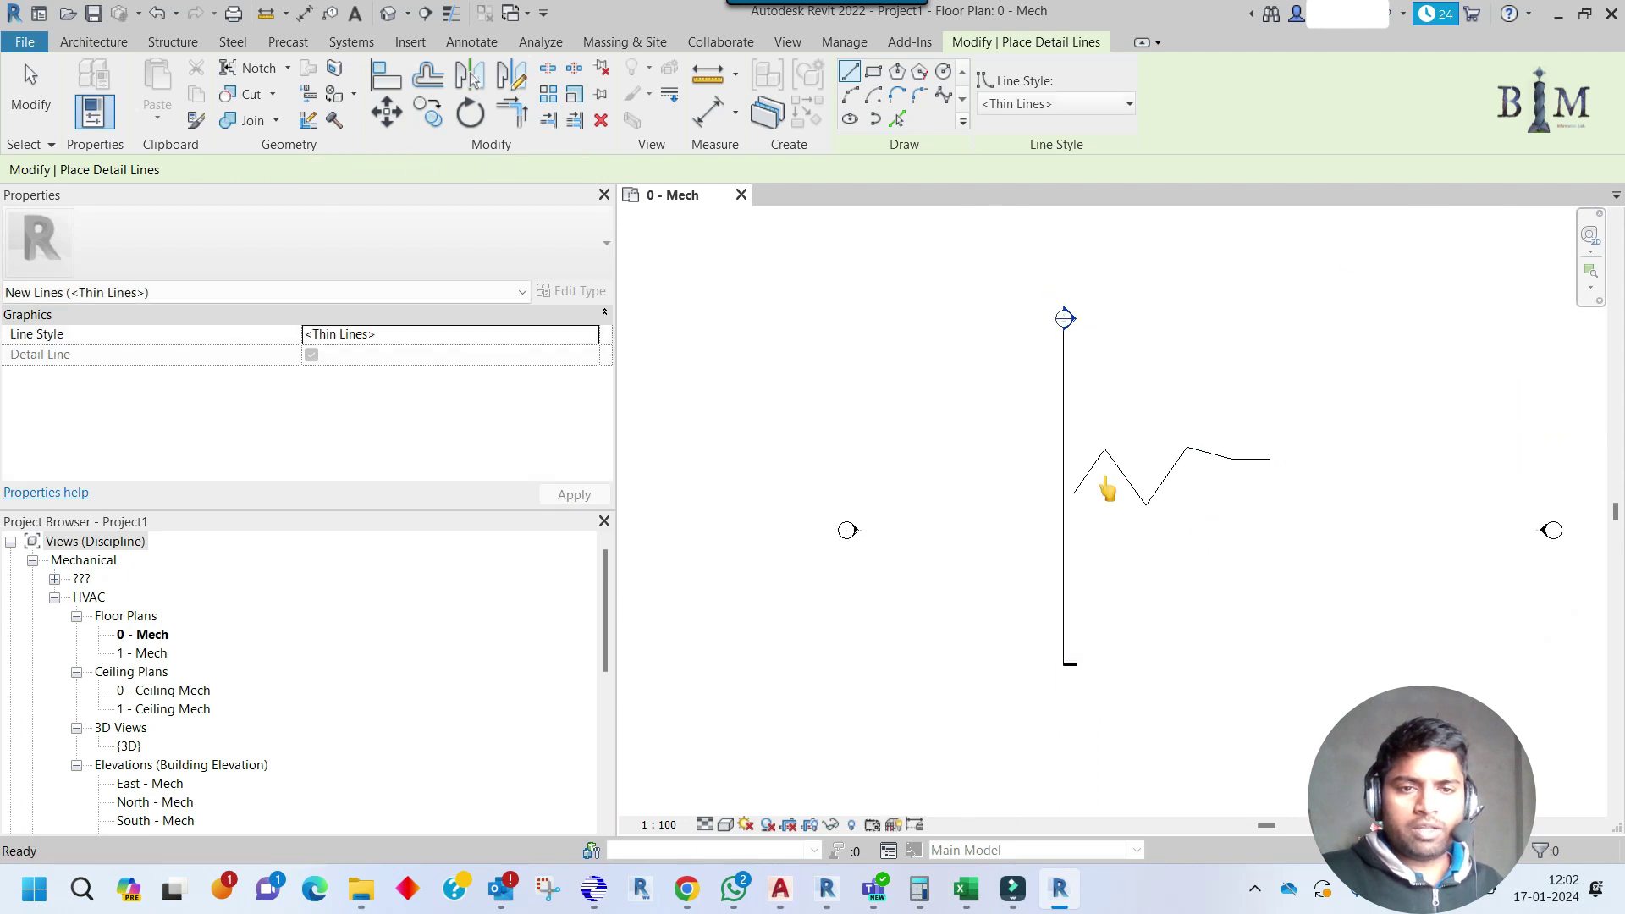
key(Escape)
Shorten the vertical section line at its lower end.
click(1070, 566)
mouse_move(1073, 663)
mouse_down()
mouse_move(1077, 677)
mouse_move(1069, 660)
mouse_up()
click(1118, 505)
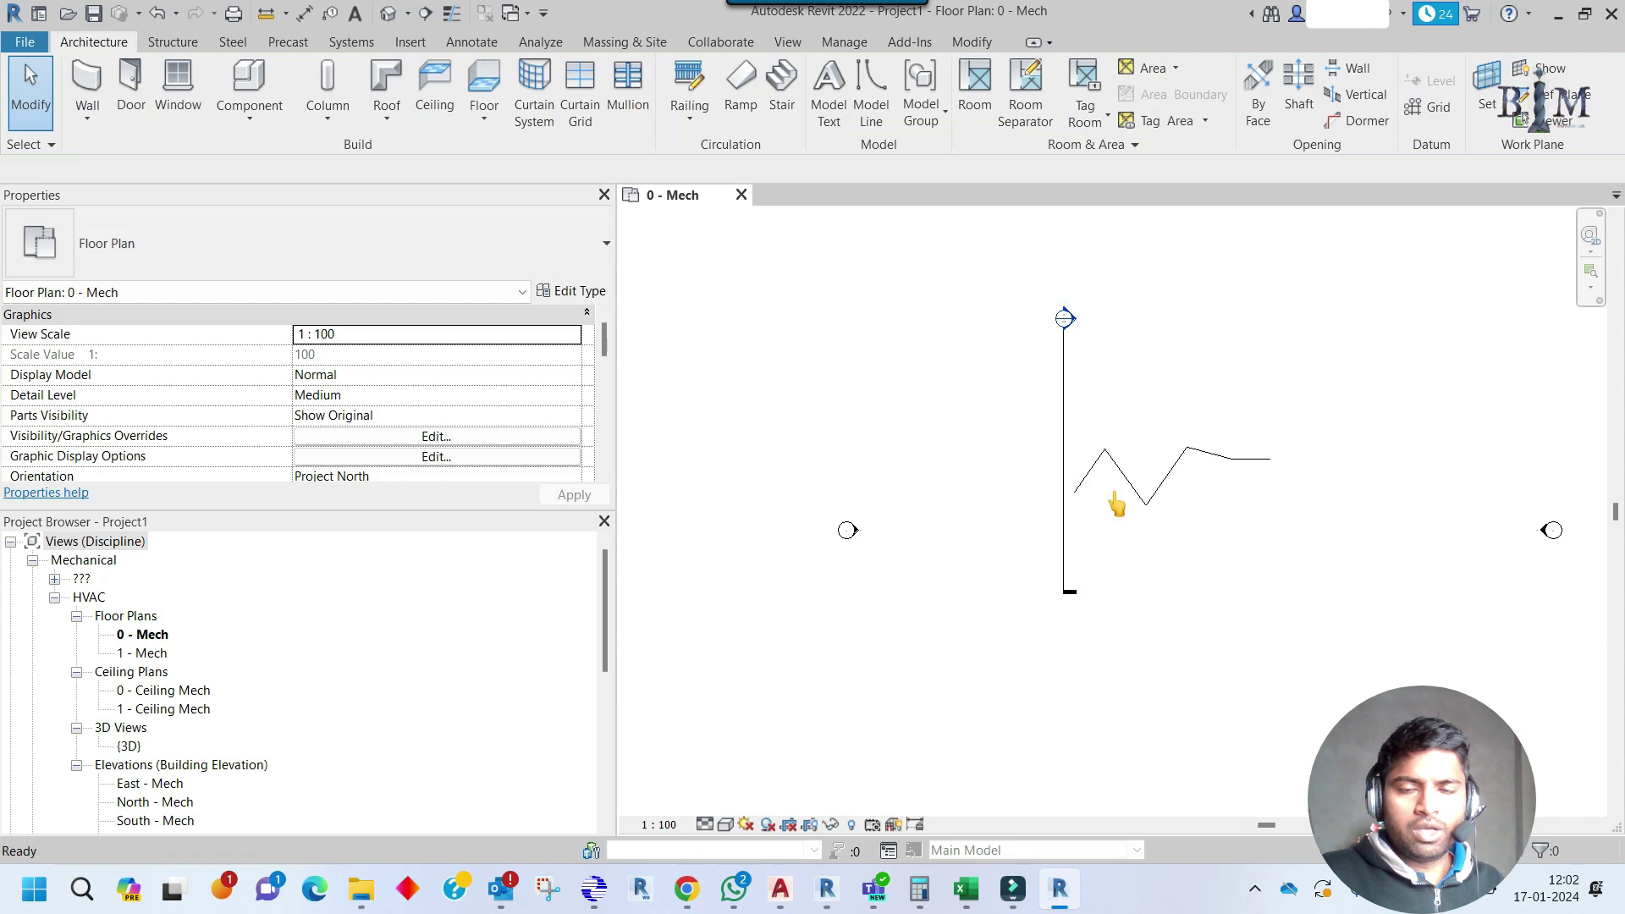
Align the section line with the first sloping segment of the zigzag detail lines.
scroll(1123, 466, up, 2)
middle_drag(1135, 459, 1044, 552)
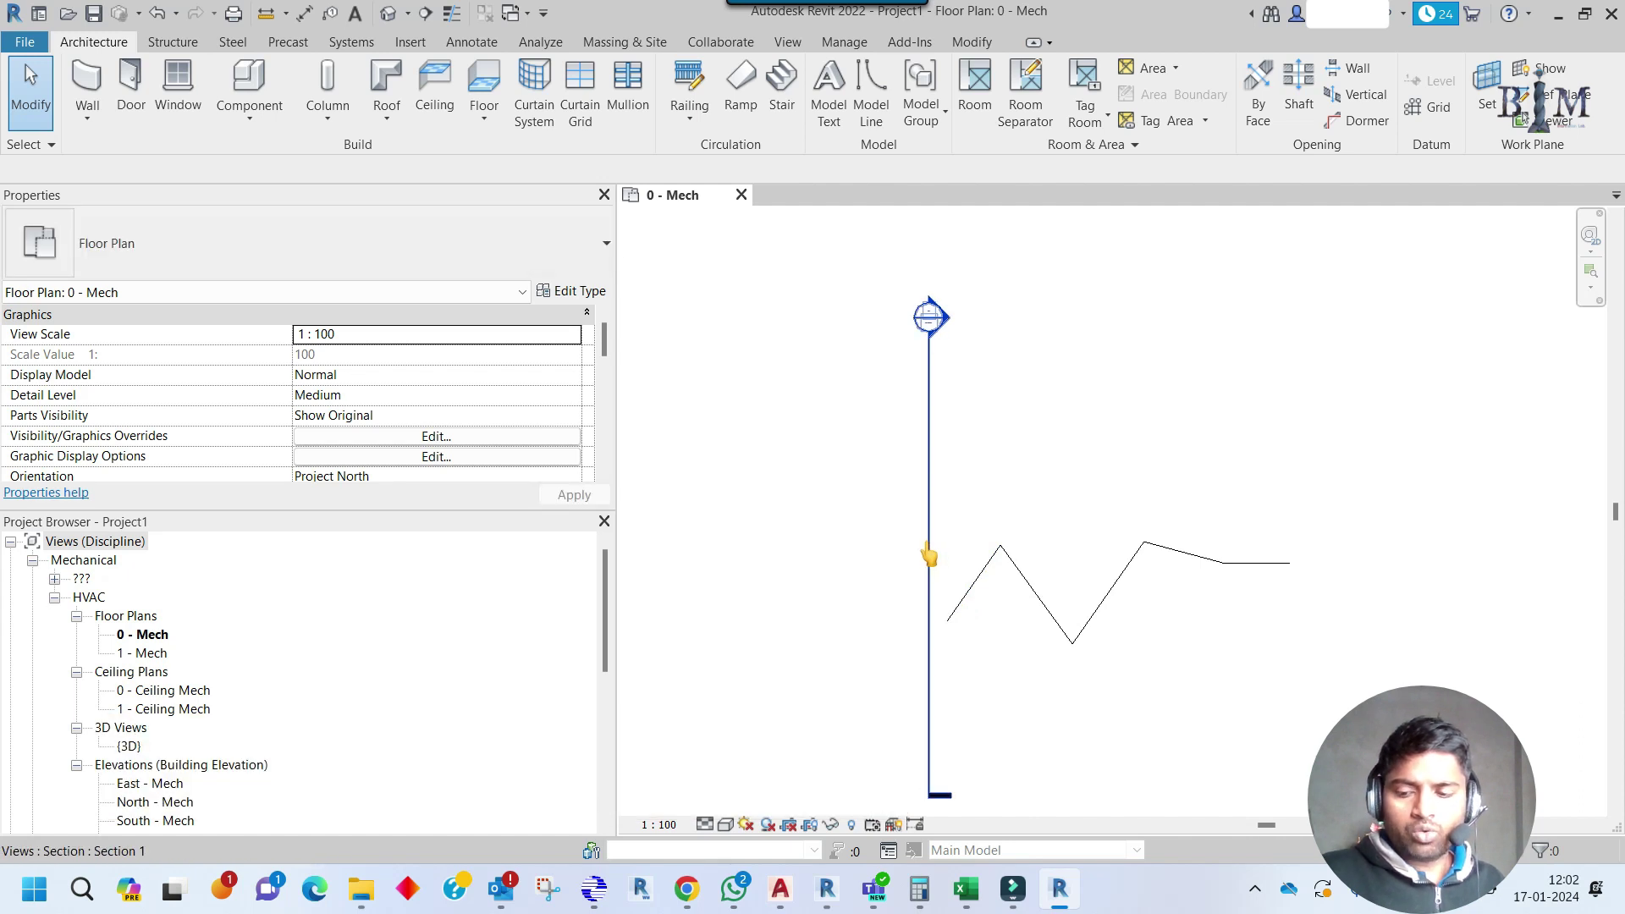
click(955, 44)
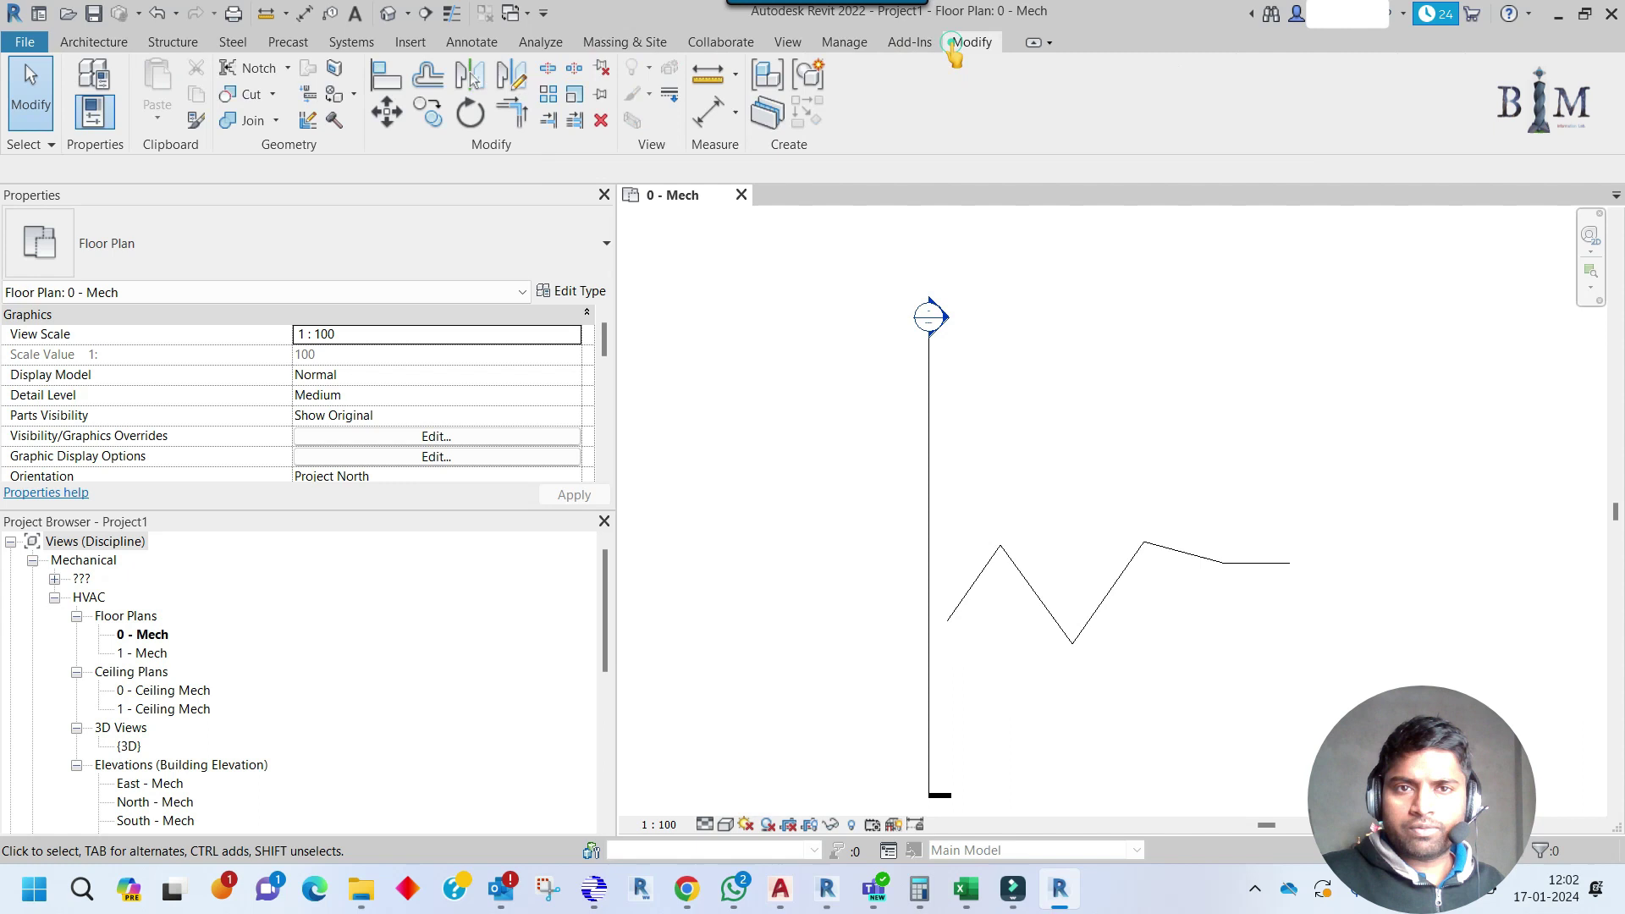
click(386, 76)
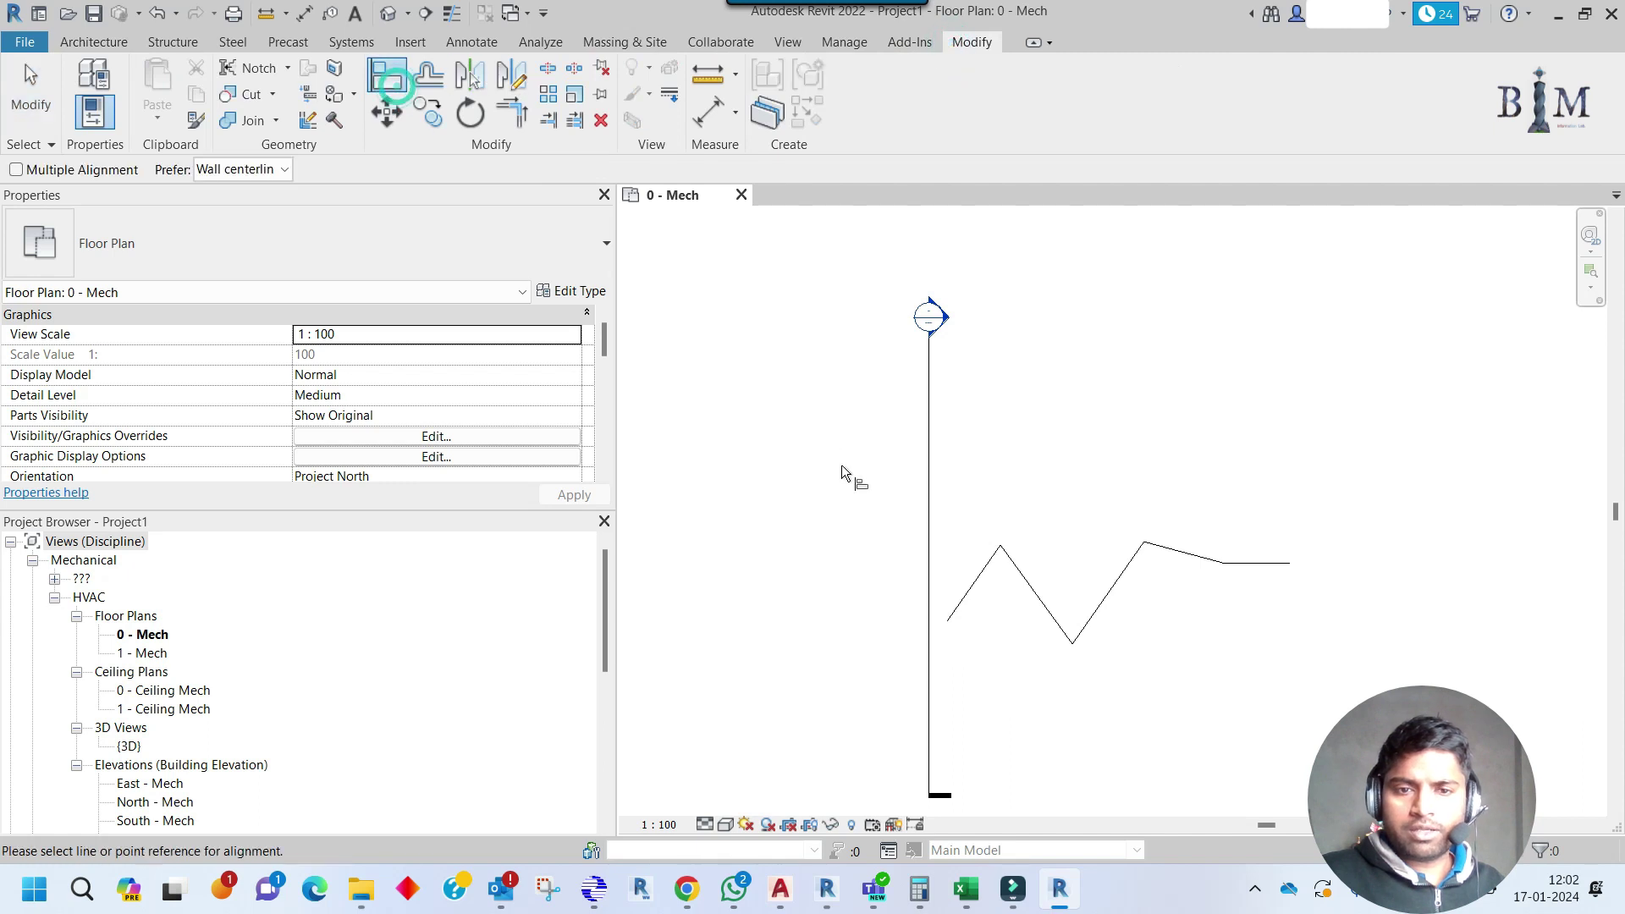
click(976, 590)
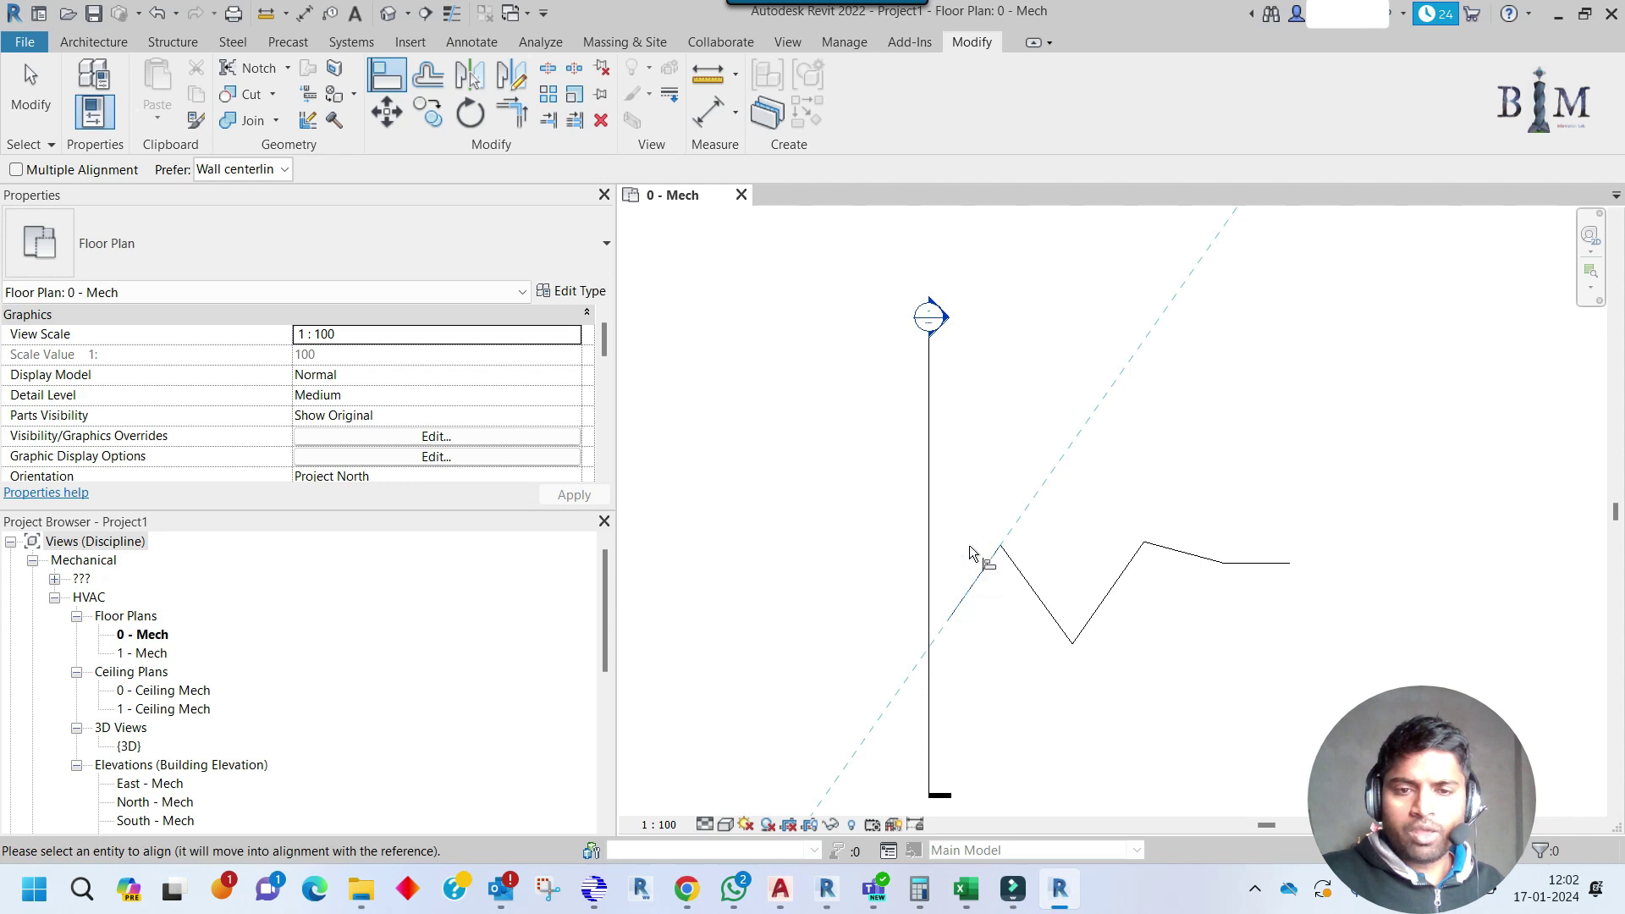
click(929, 525)
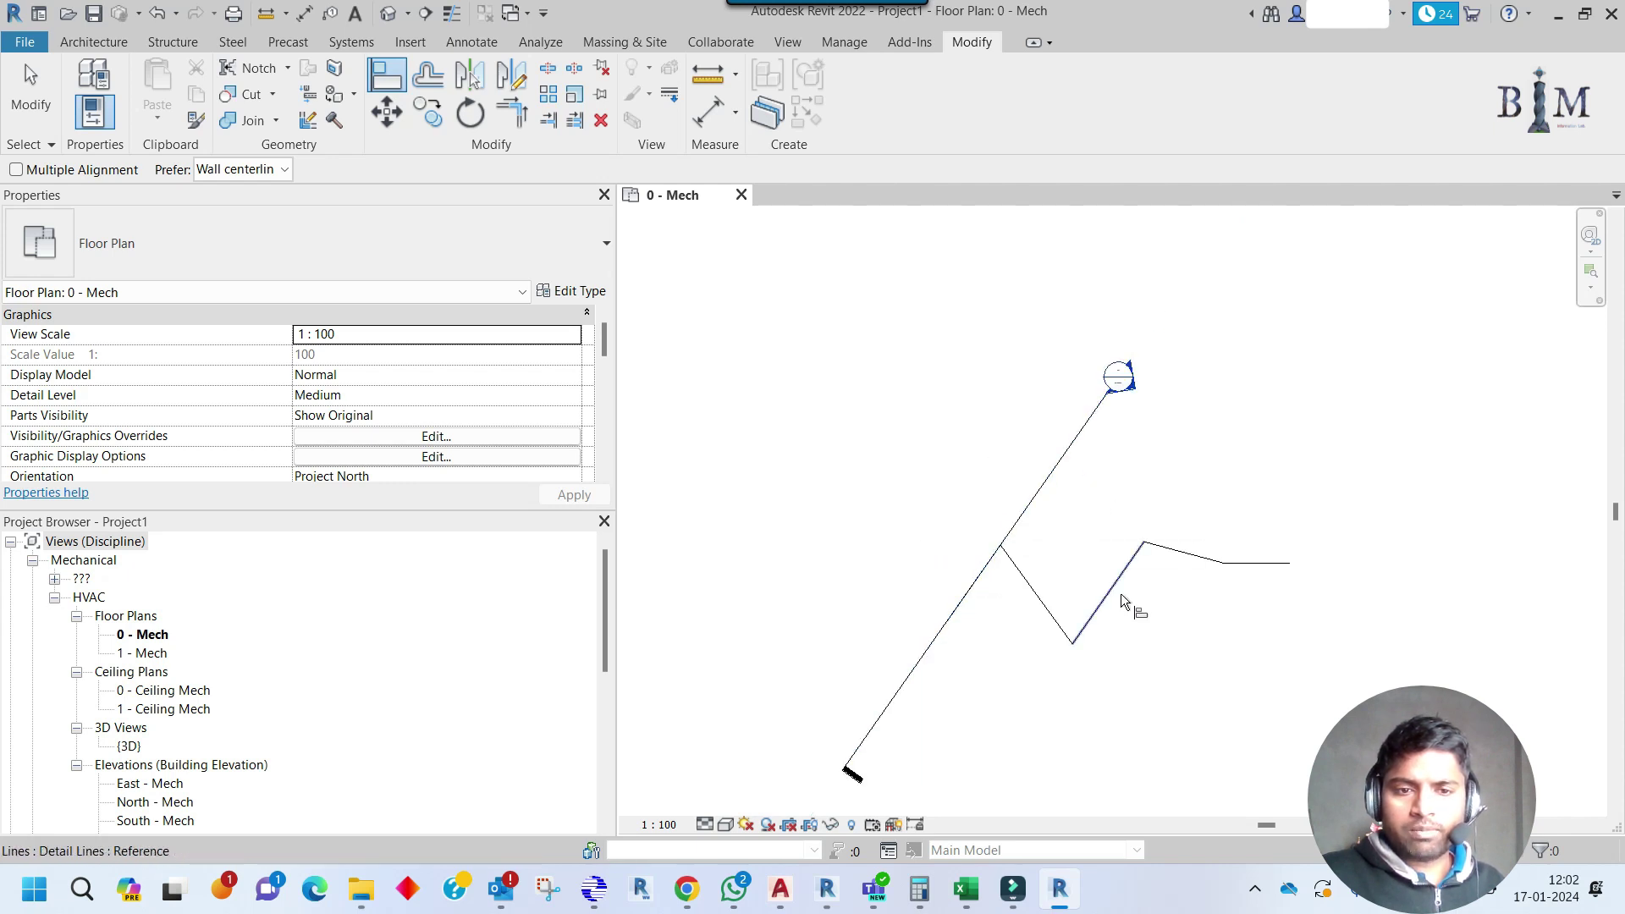
Align the section with the shallow fourth zigzag segment and again with the horizontal end segment.
click(1189, 559)
click(1056, 470)
click(1265, 563)
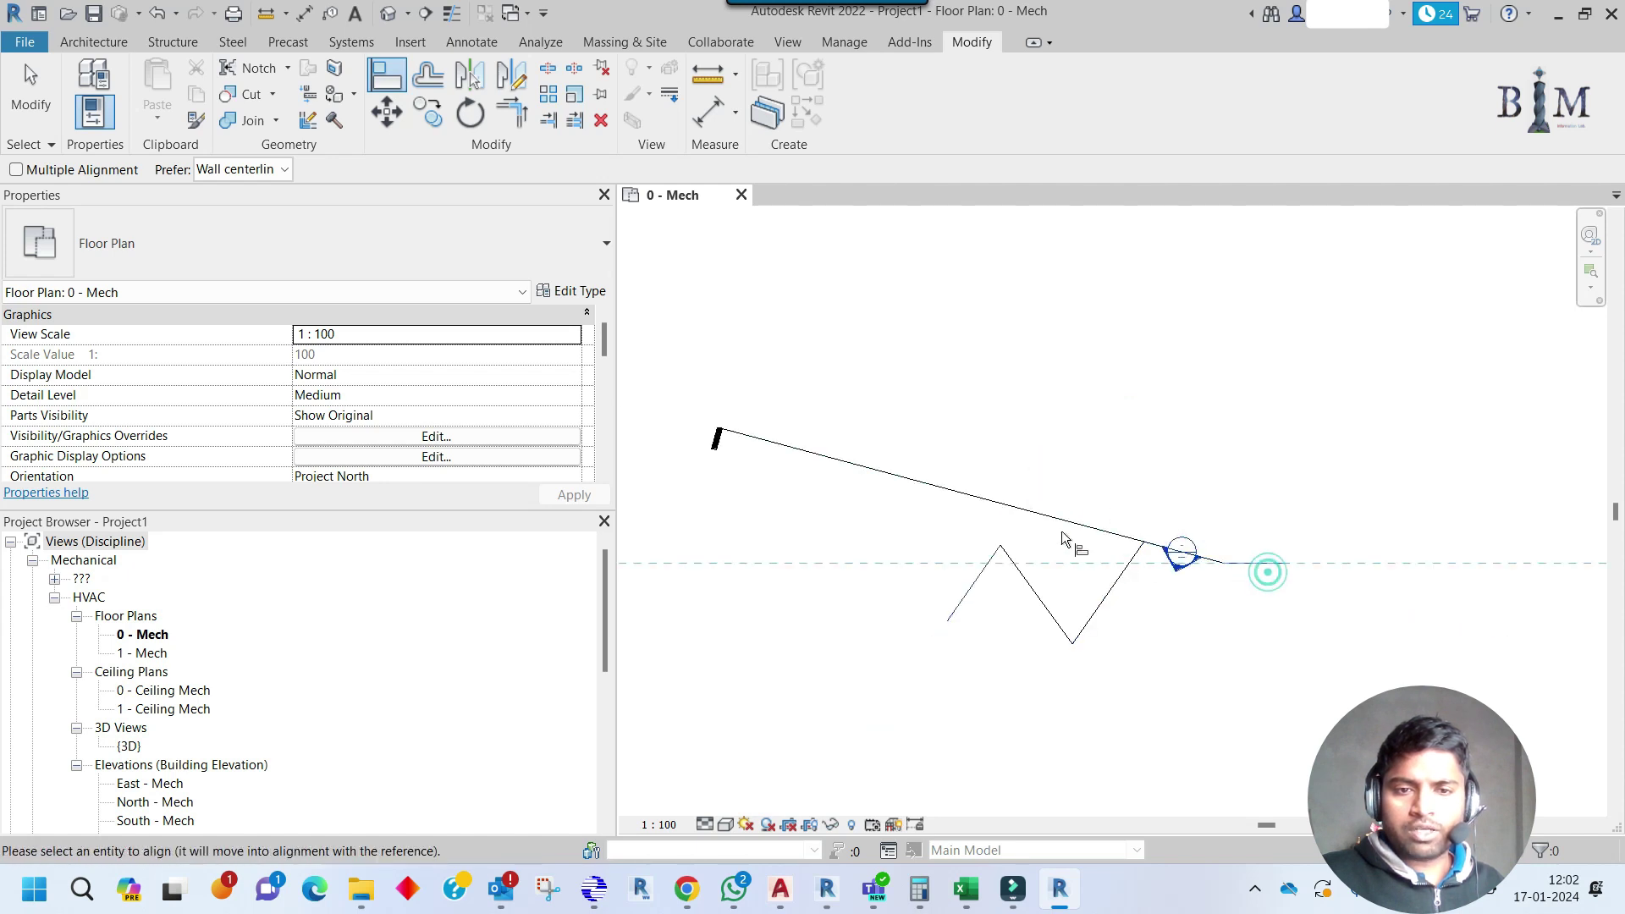
click(1026, 510)
Realign the section with the second zigzag segment, then with the first one, and finish aligning.
click(1040, 597)
click(964, 563)
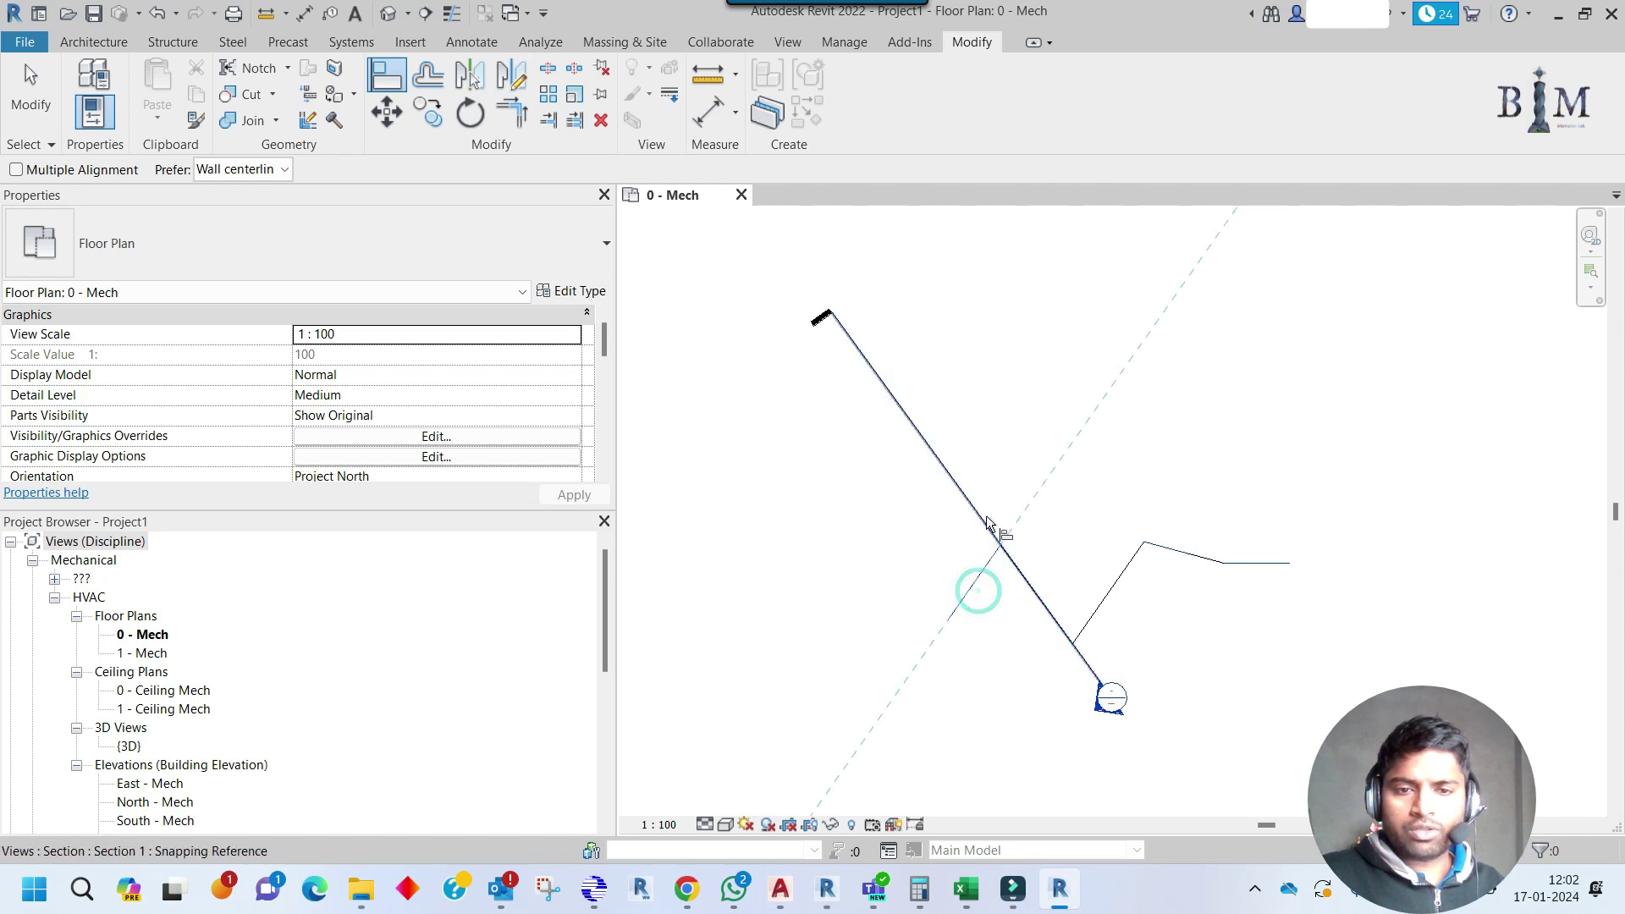
click(998, 539)
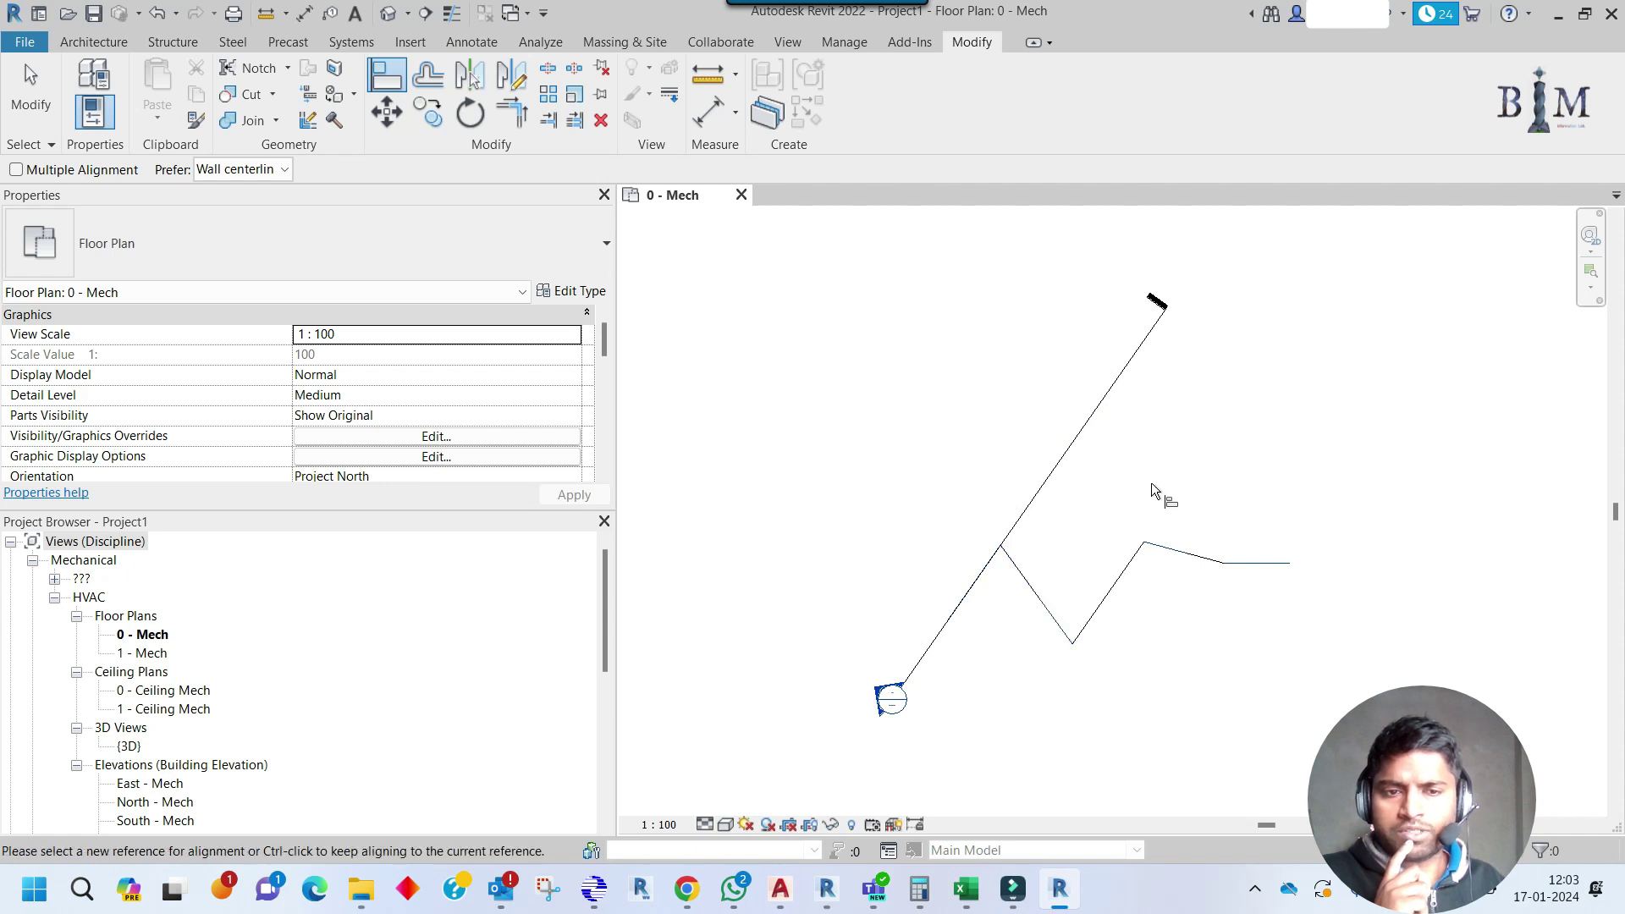
key(Escape)
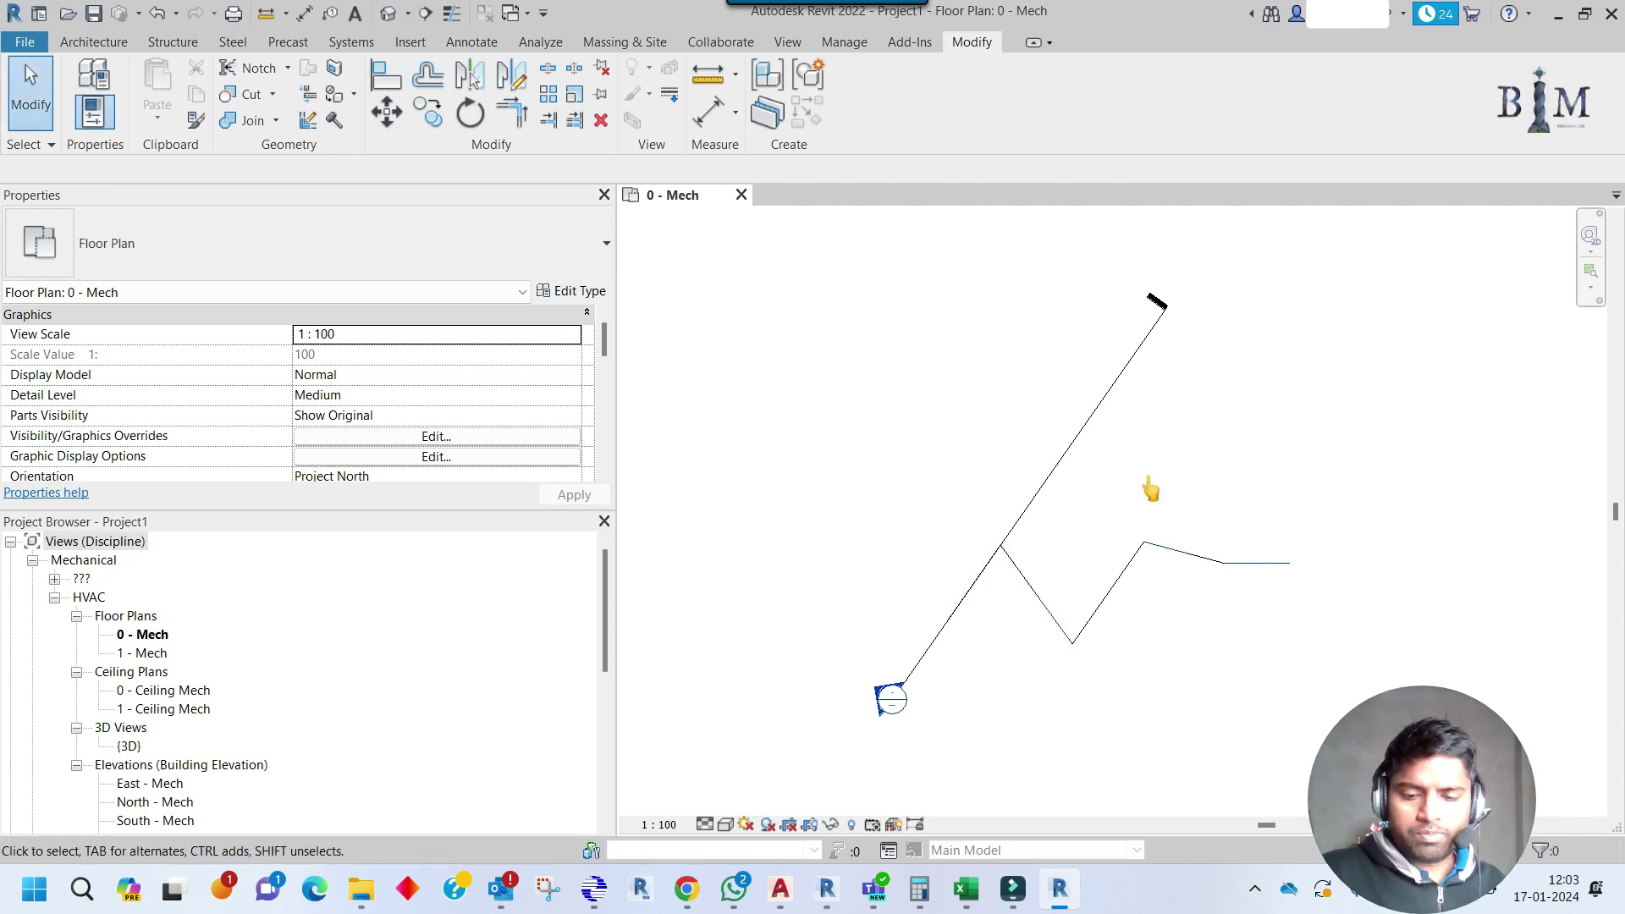
Draw a horizontal pipe about 4300 mm long above the zigzag detail lines.
key(p)
key(i)
click(1109, 491)
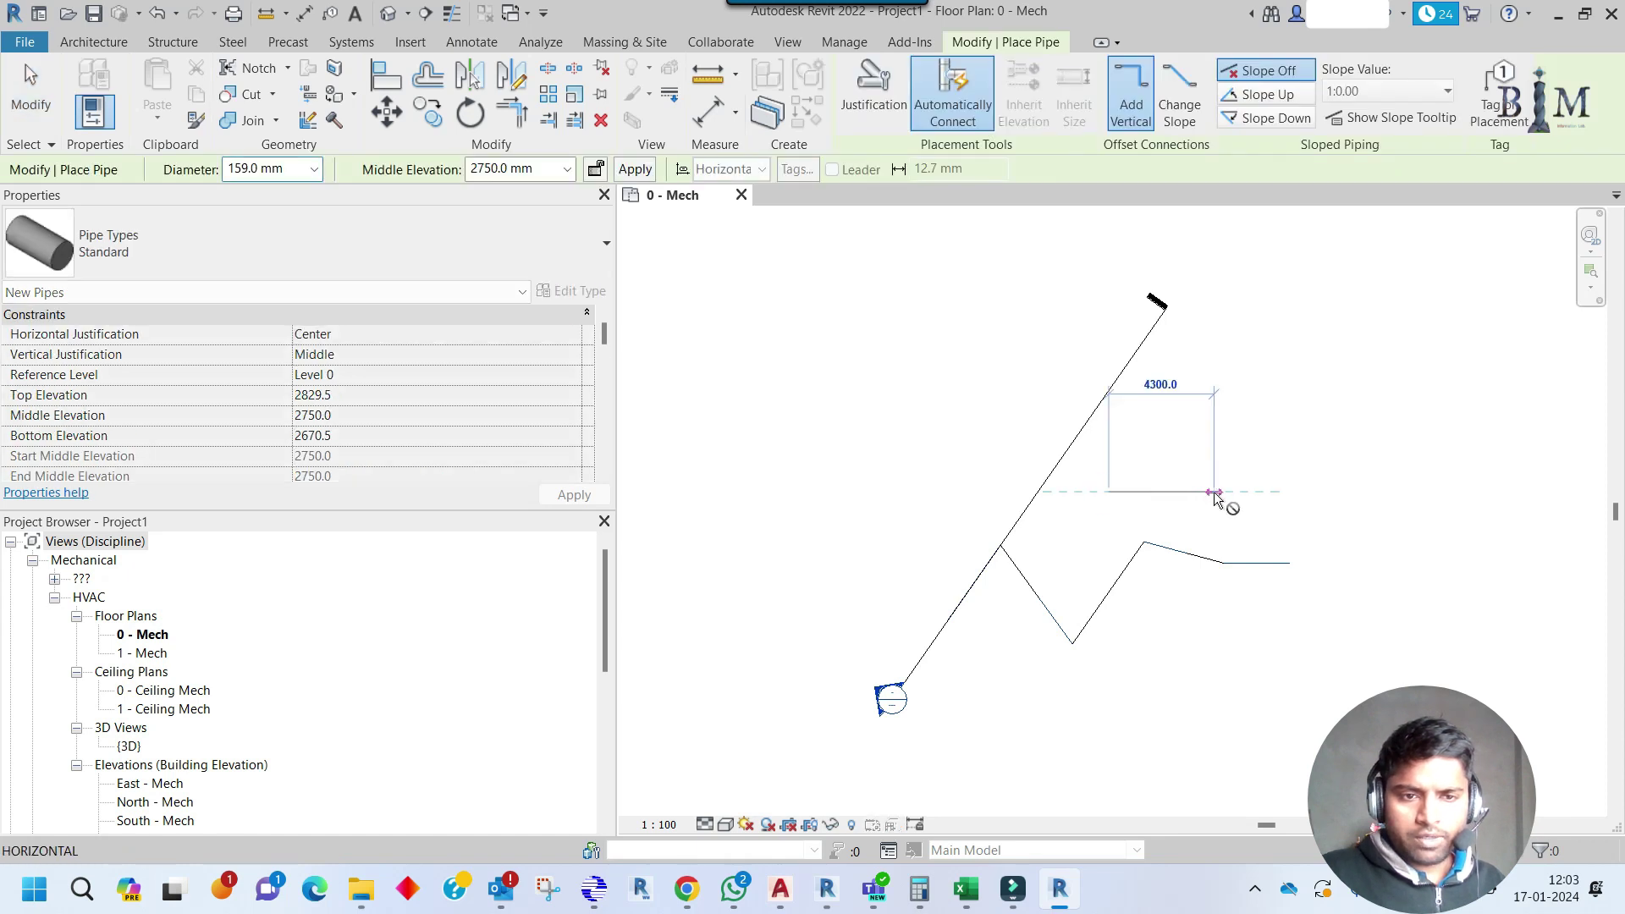
click(1214, 491)
key(Escape)
key(Escape)
Align the section with the horizontal pipe and move it slightly below the pipe.
key(a)
key(l)
click(1164, 492)
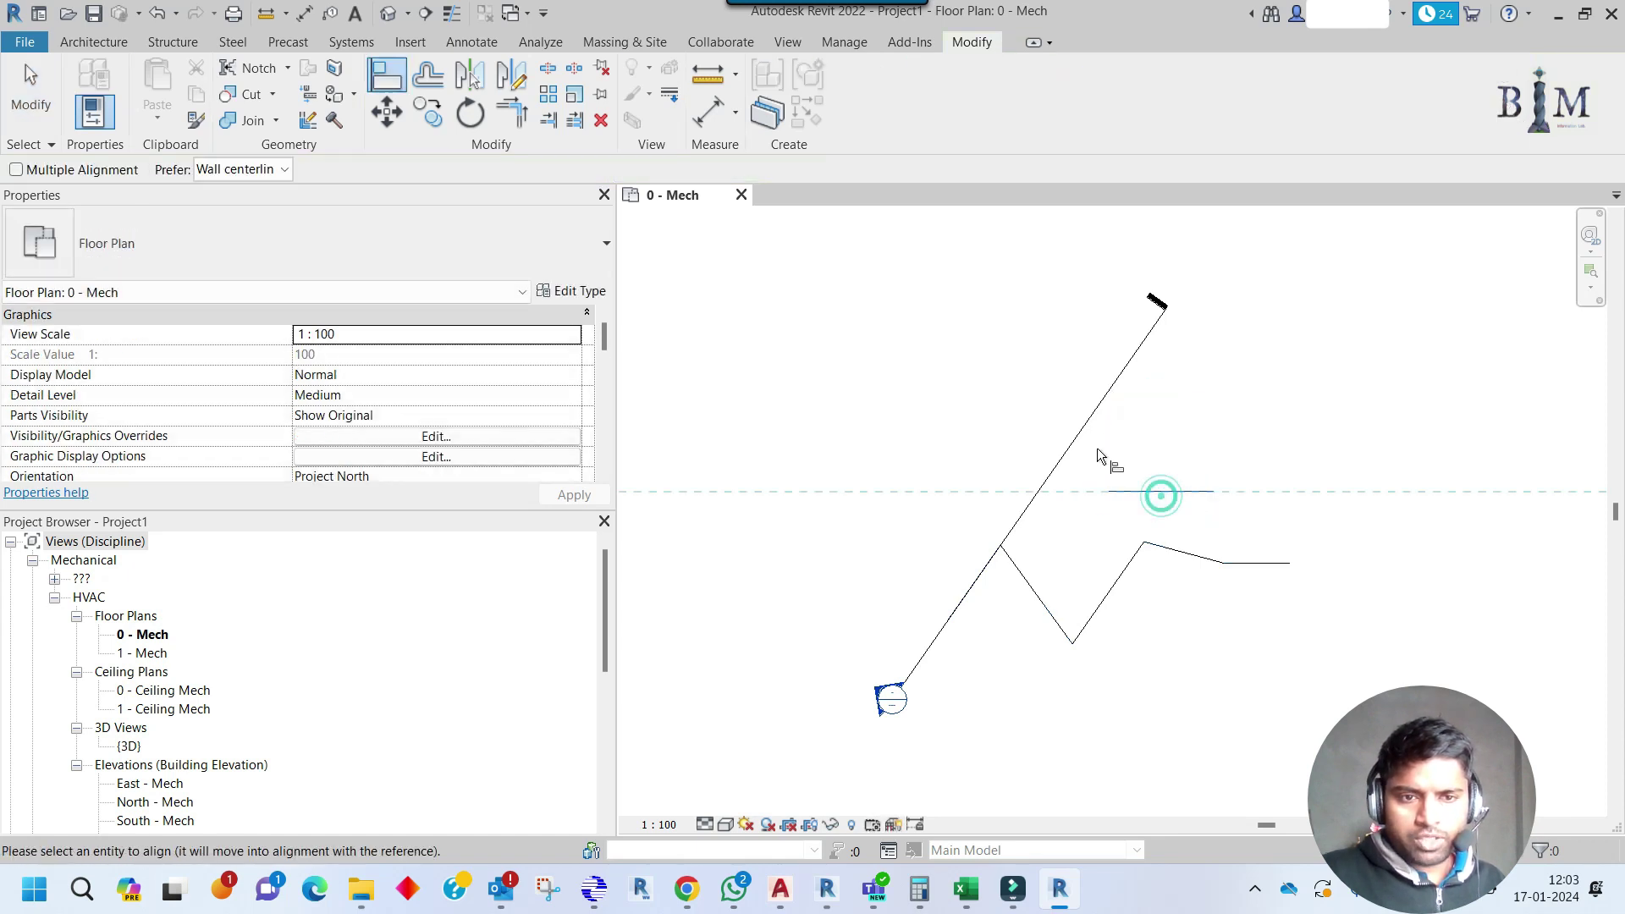
click(1068, 461)
key(Escape)
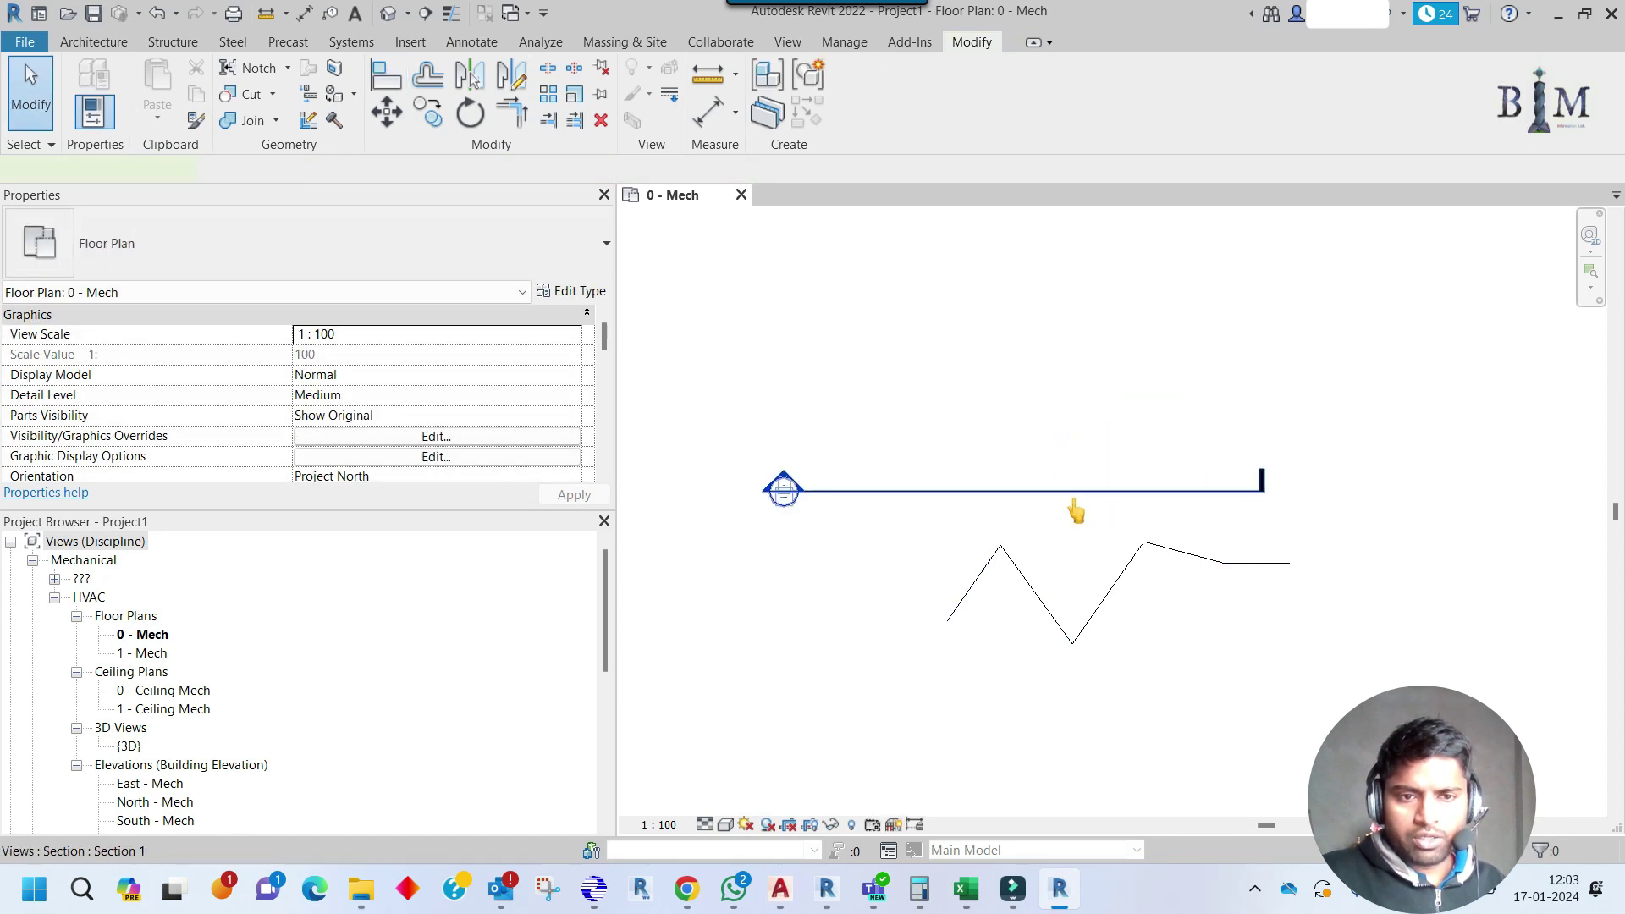
click(1100, 490)
drag(1198, 495, 1198, 508)
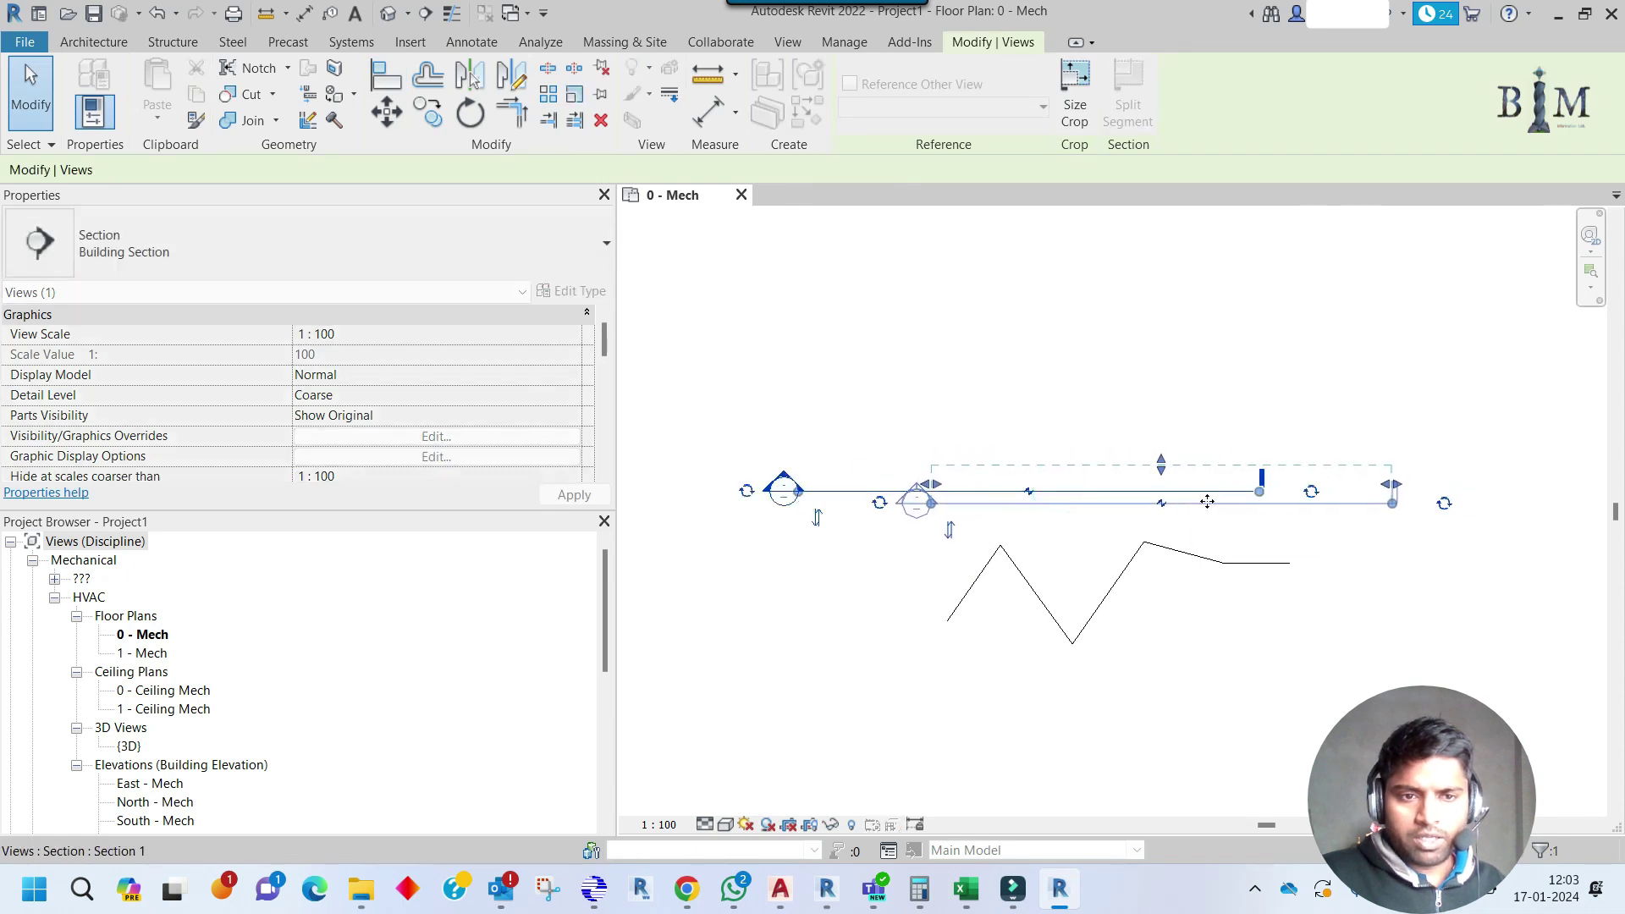
click(1198, 430)
Draw a short horizontal duct above the section and move its far end upward so the duct slopes.
key(d)
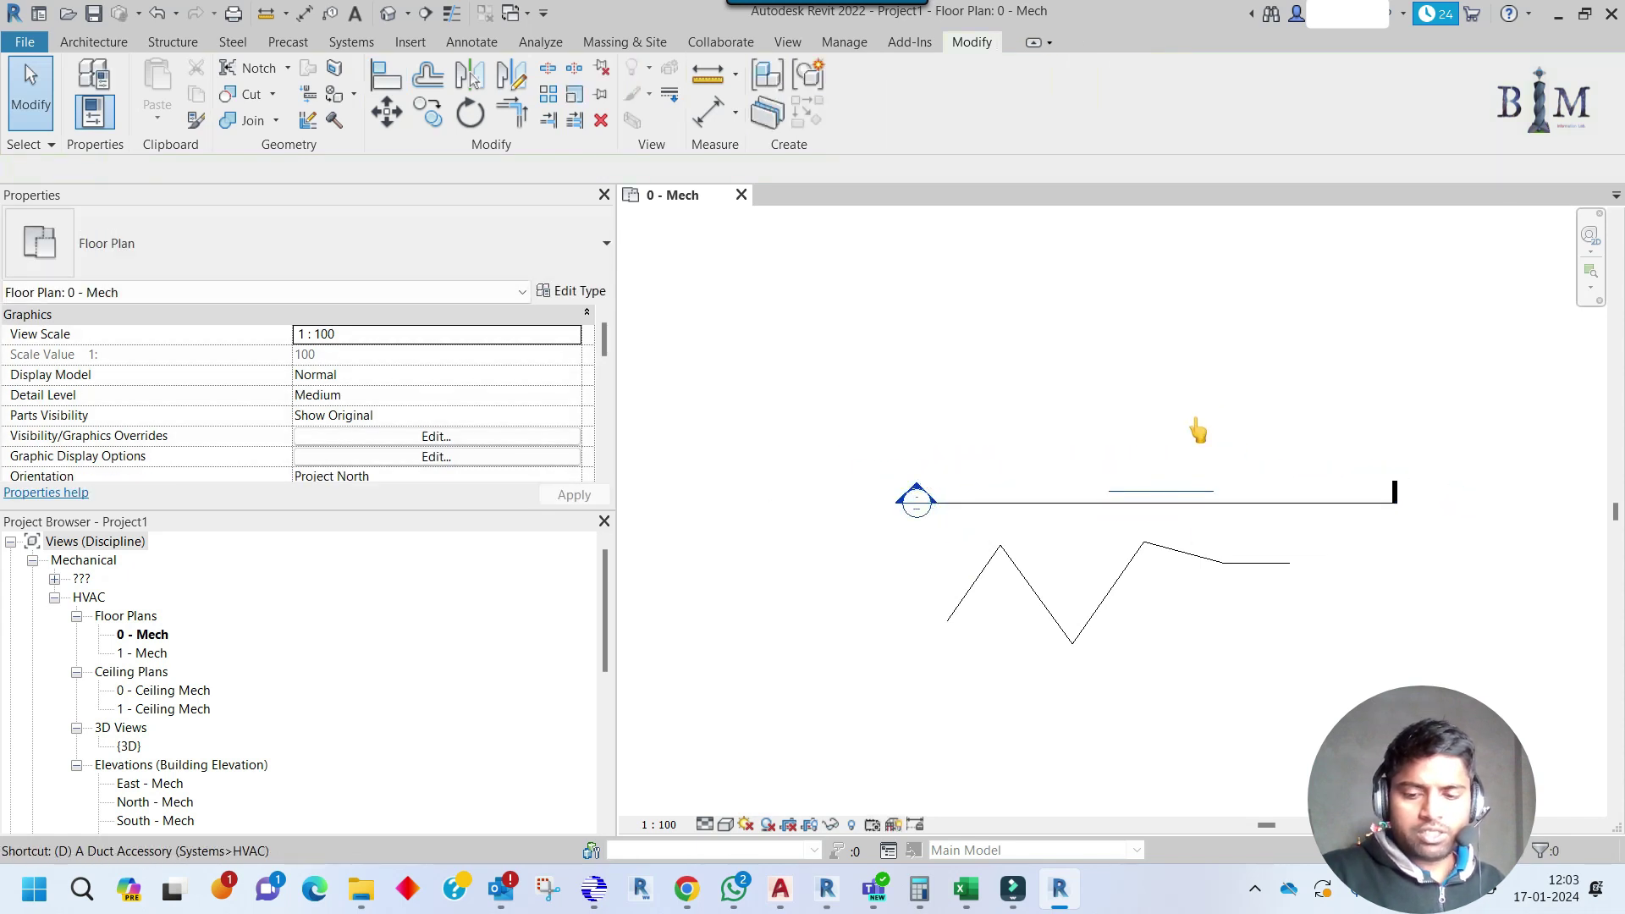
key(t)
click(1000, 397)
click(1141, 397)
key(Escape)
key(Escape)
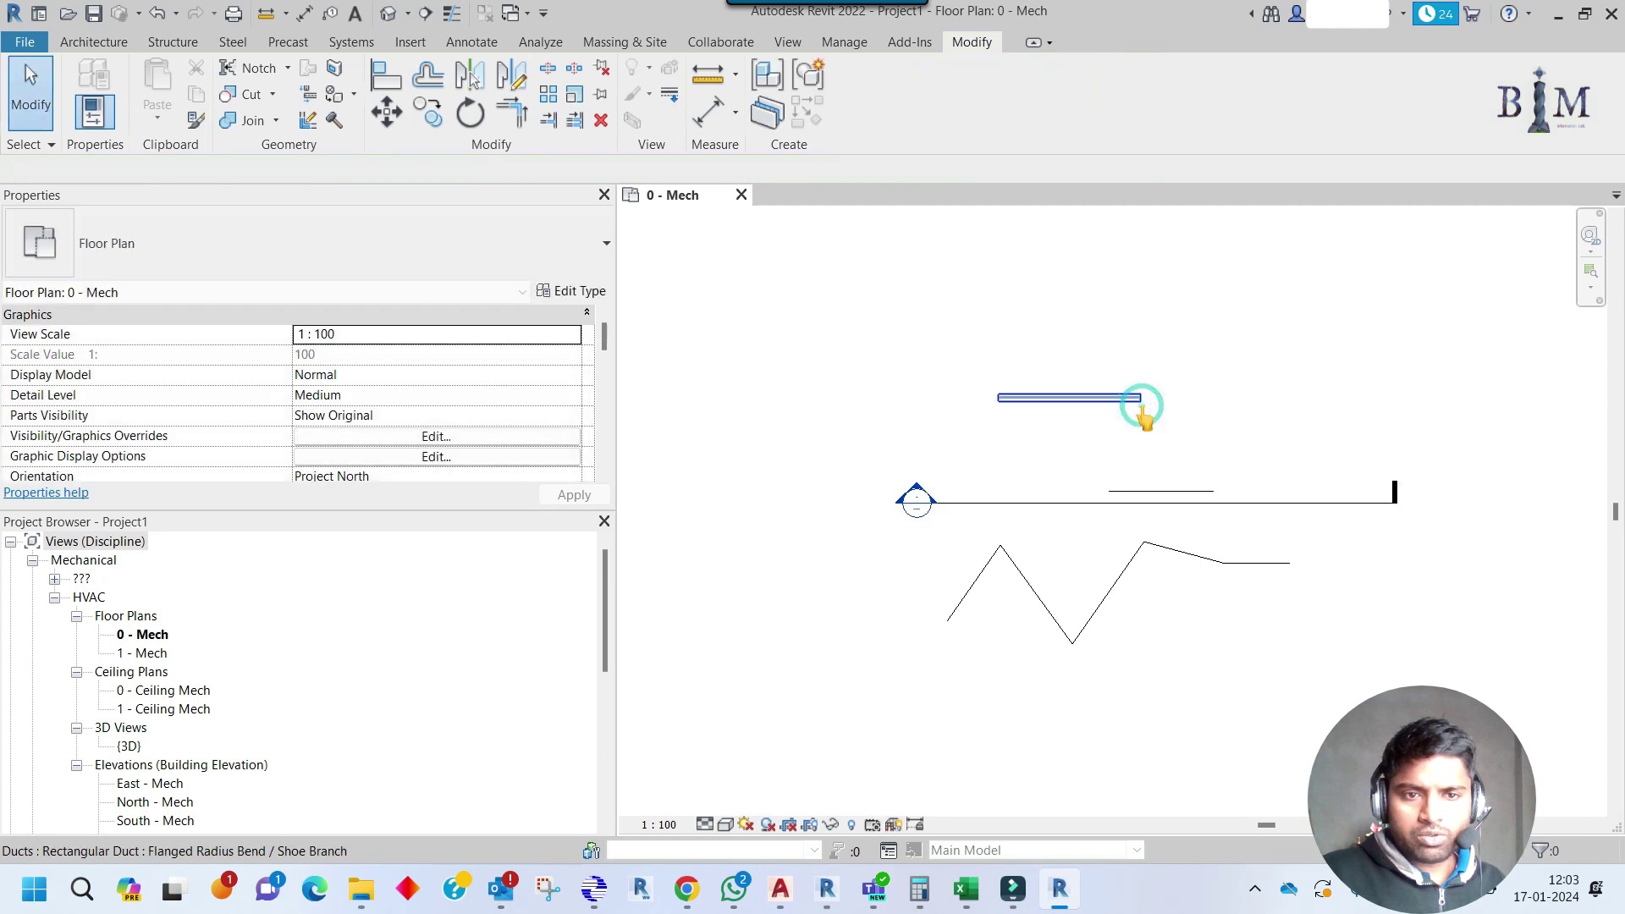
drag(1139, 404, 1072, 344)
Align the section with the sloping duct and move it slightly off the duct, keeping it parallel.
key(a)
key(l)
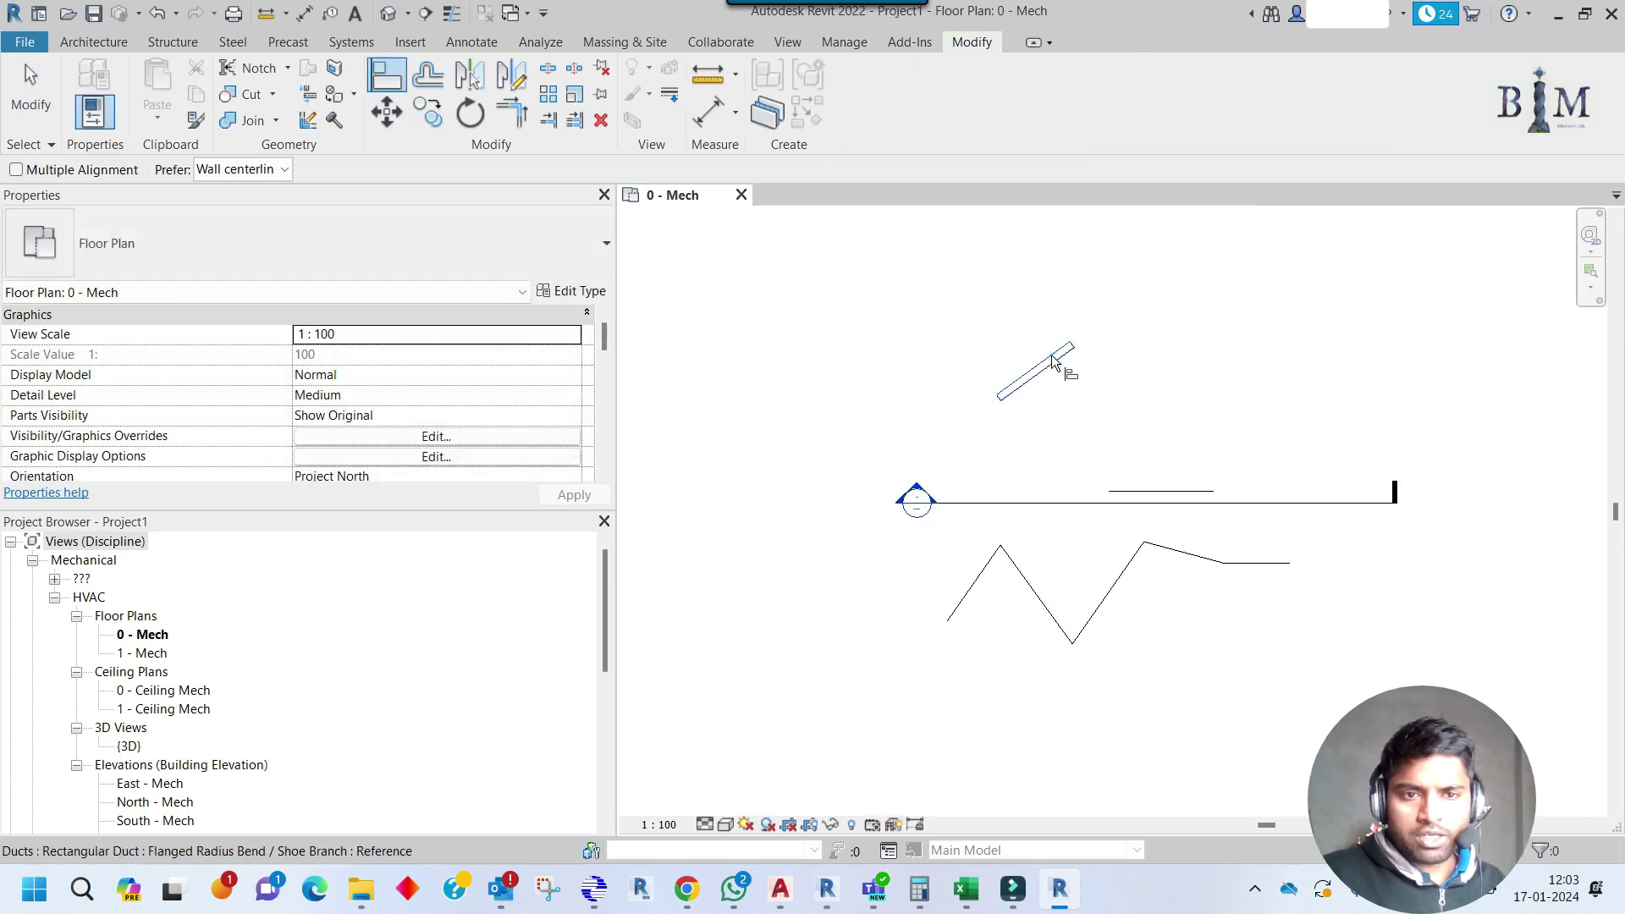
click(1052, 362)
click(1062, 502)
key(Escape)
click(1099, 317)
drag(1136, 287, 1018, 352)
click(1077, 474)
scroll(1077, 491, down, 1)
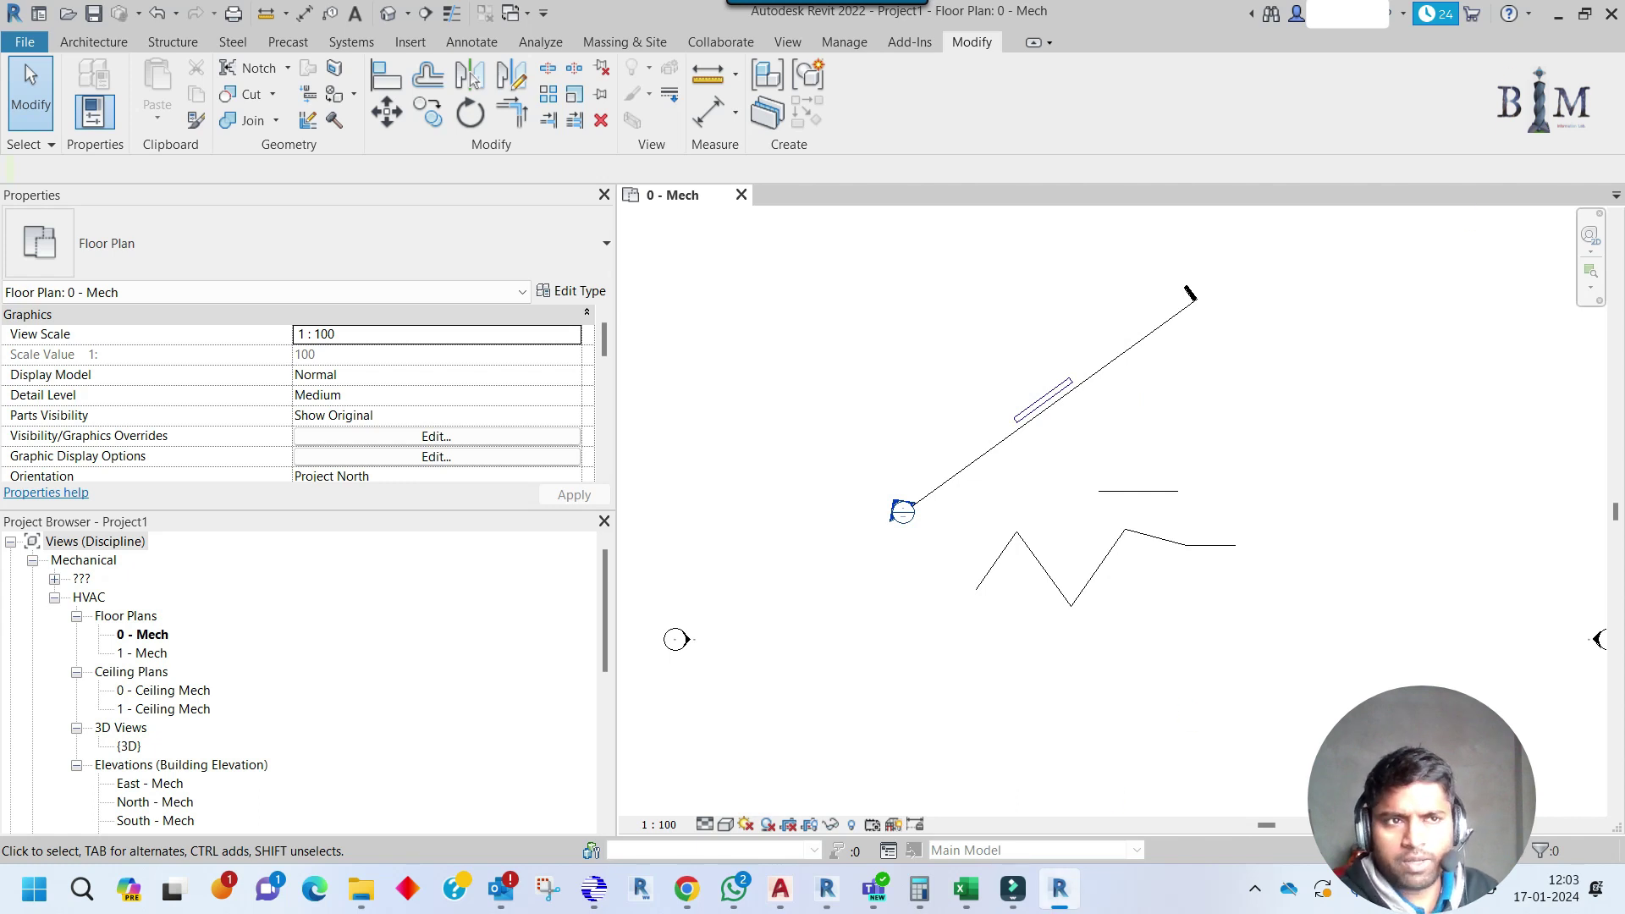
Close the Revit 2022 test project without saving and return to the L2 FFL. plan of Tower MEP in Revit 2019.
click(1611, 14)
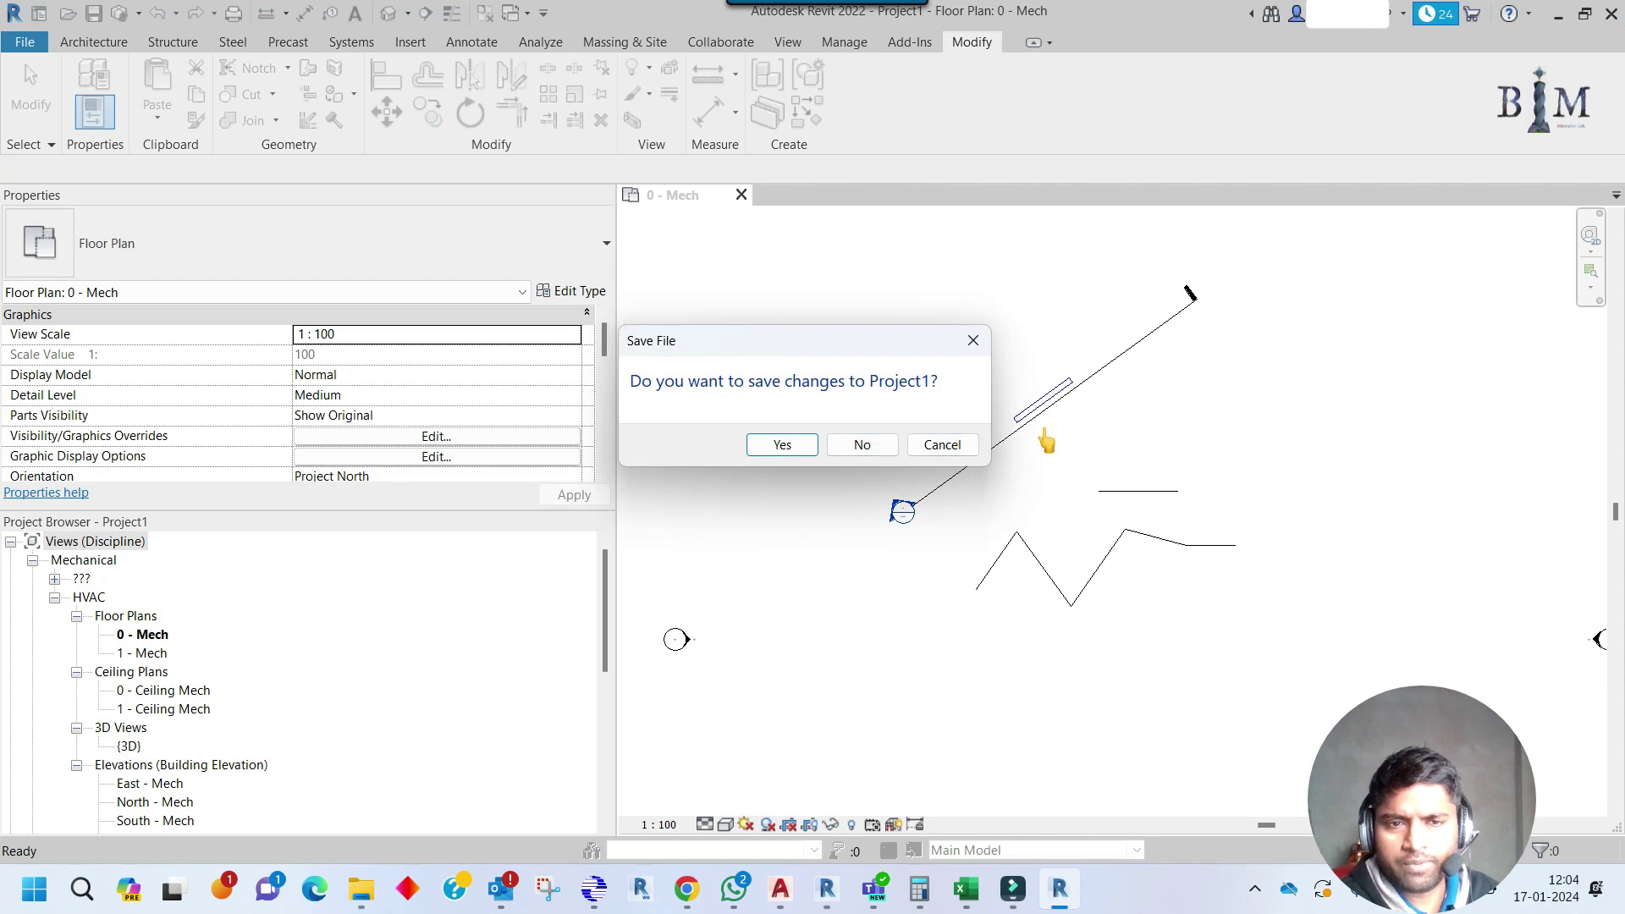
click(862, 446)
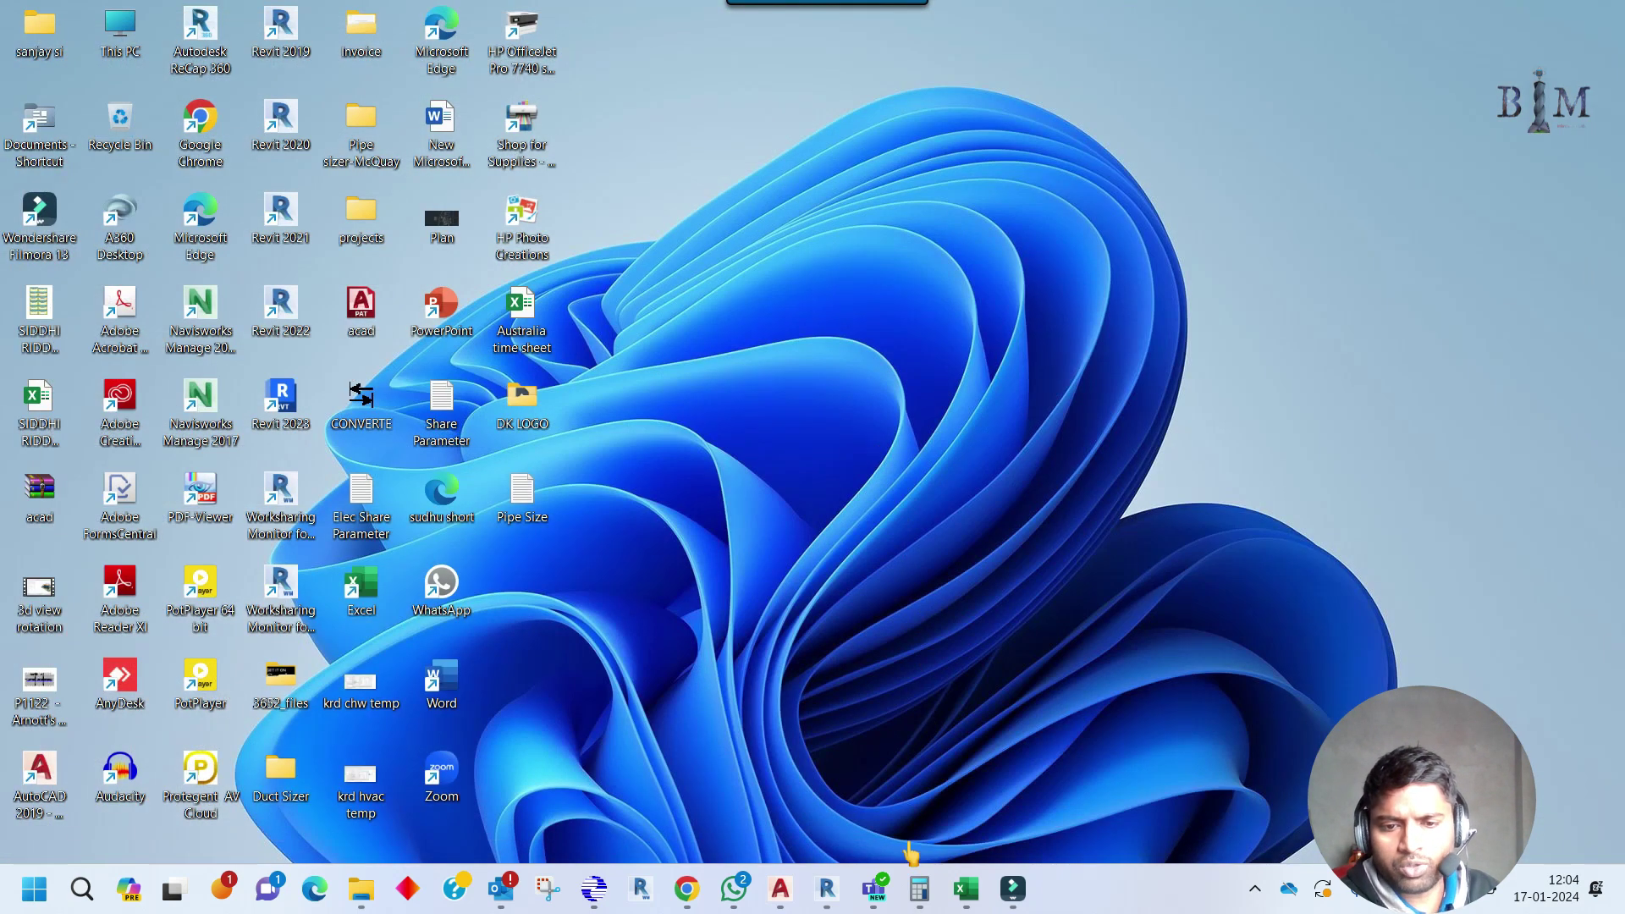
mouse_move(827, 889)
click(957, 813)
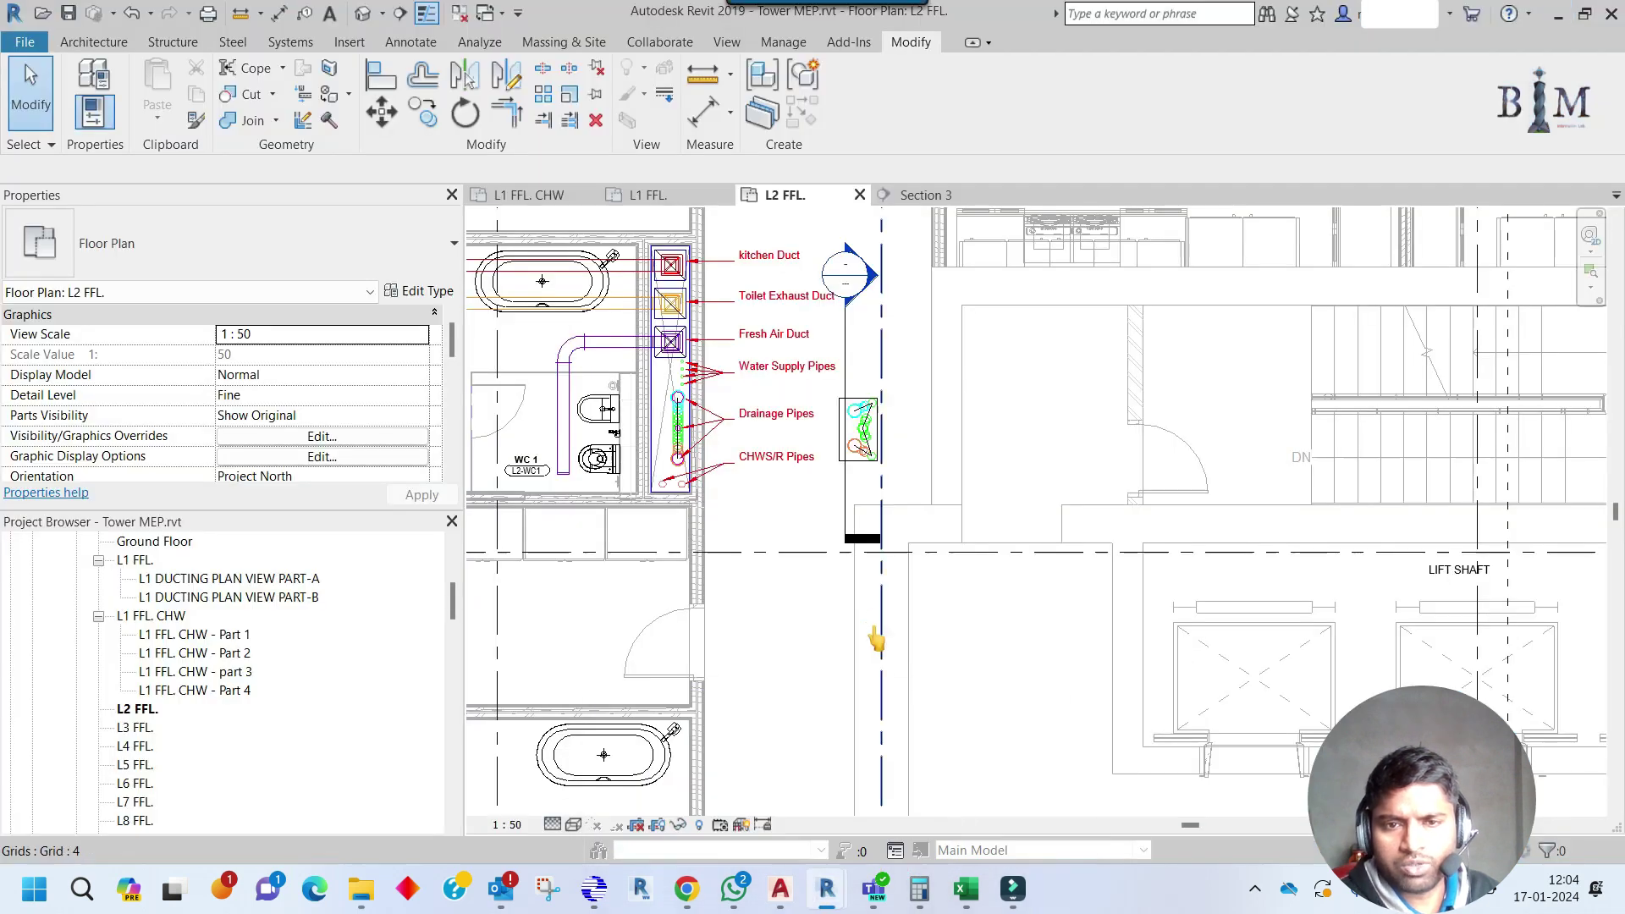
scroll(878, 400, up, 1)
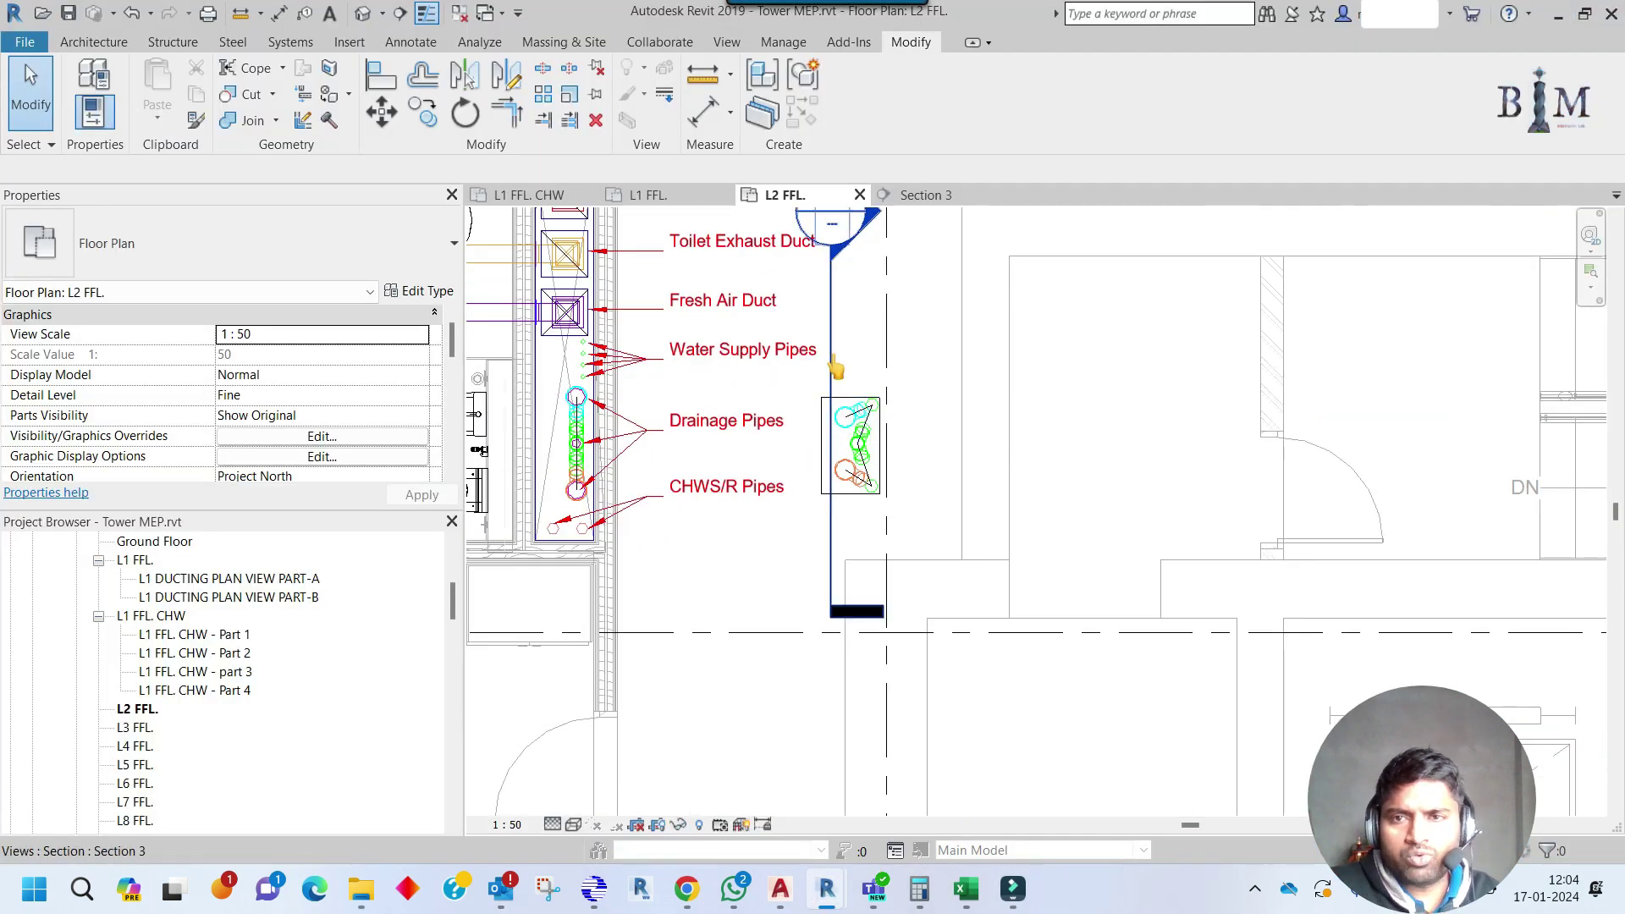
middle_drag(836, 368, 842, 424)
click(381, 74)
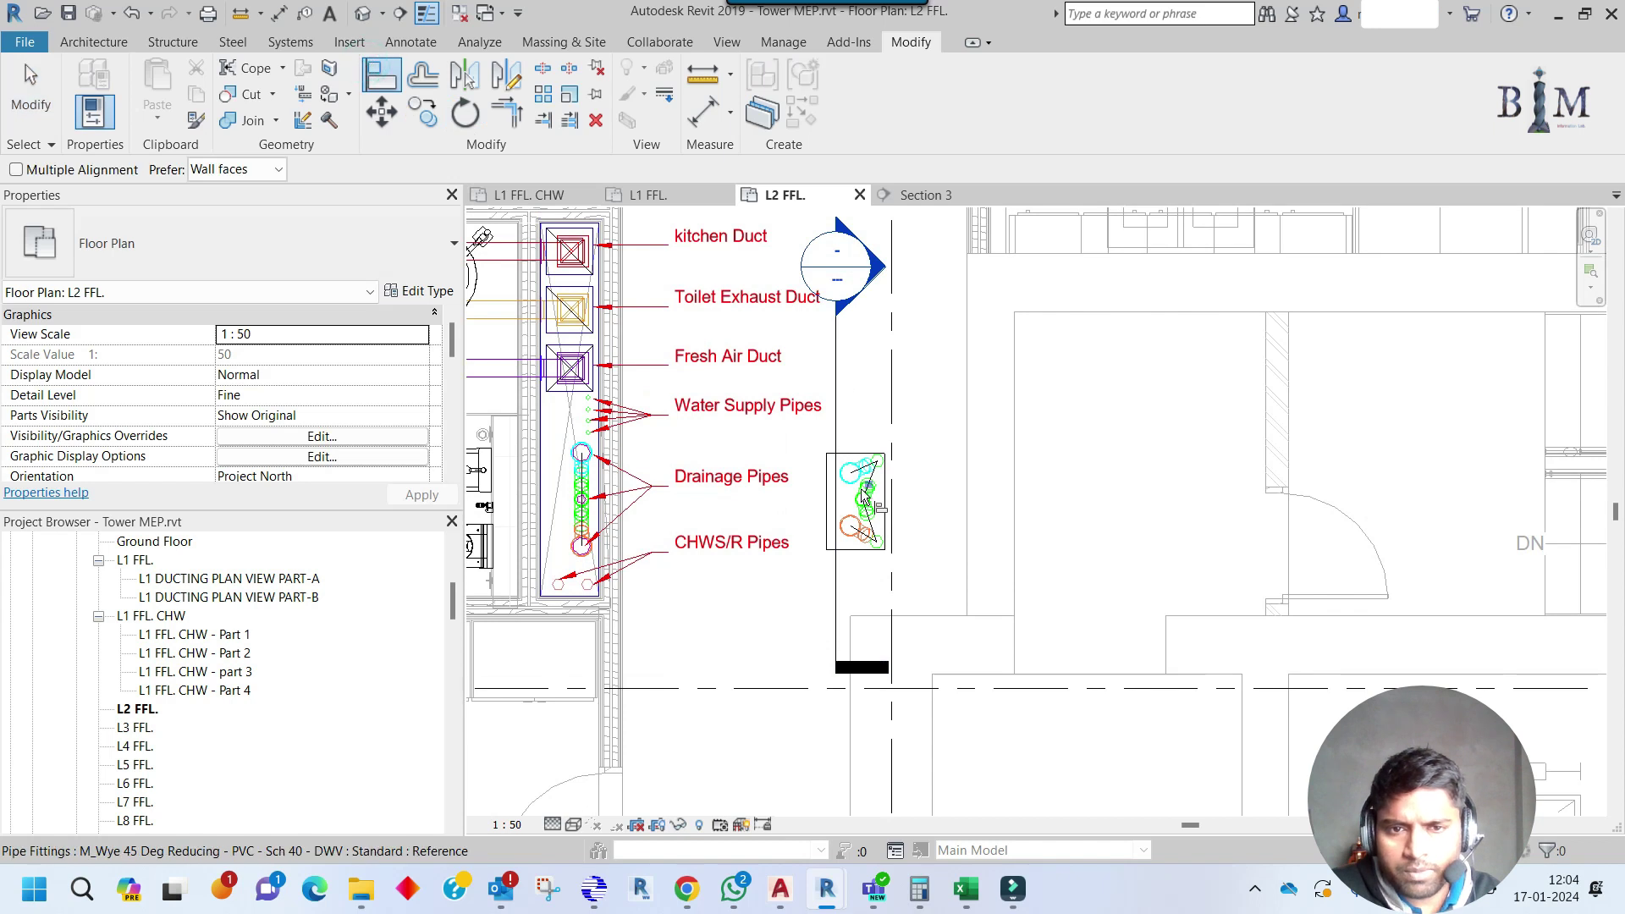
scroll(863, 495, up, 2)
scroll(832, 460, down, 2)
click(832, 459)
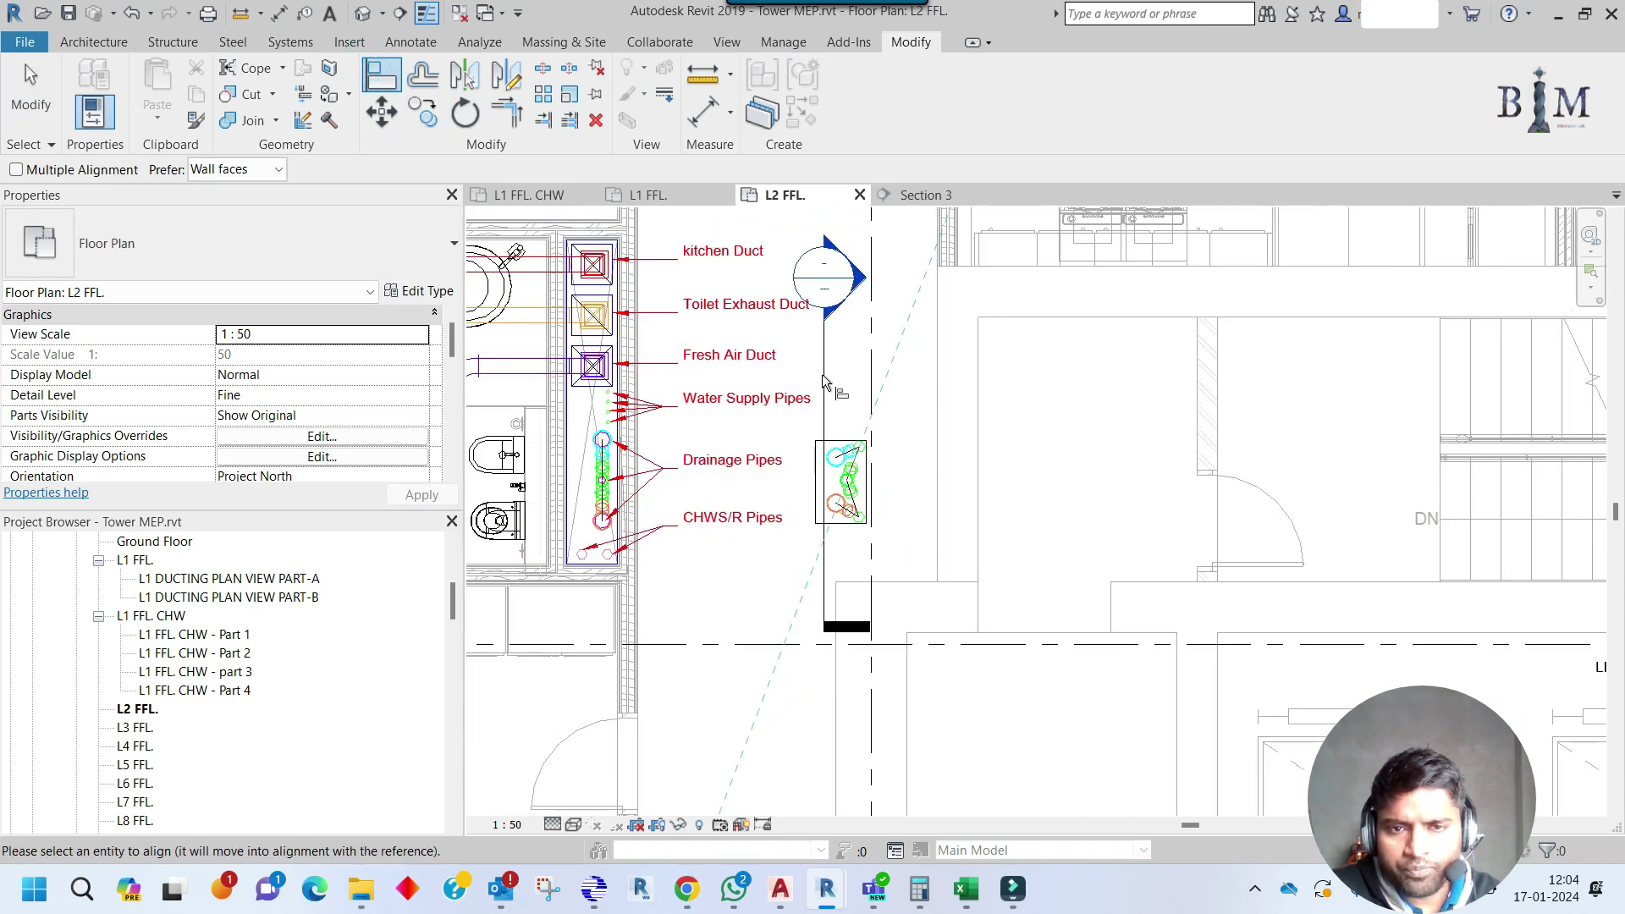
key(Escape)
key(Escape)
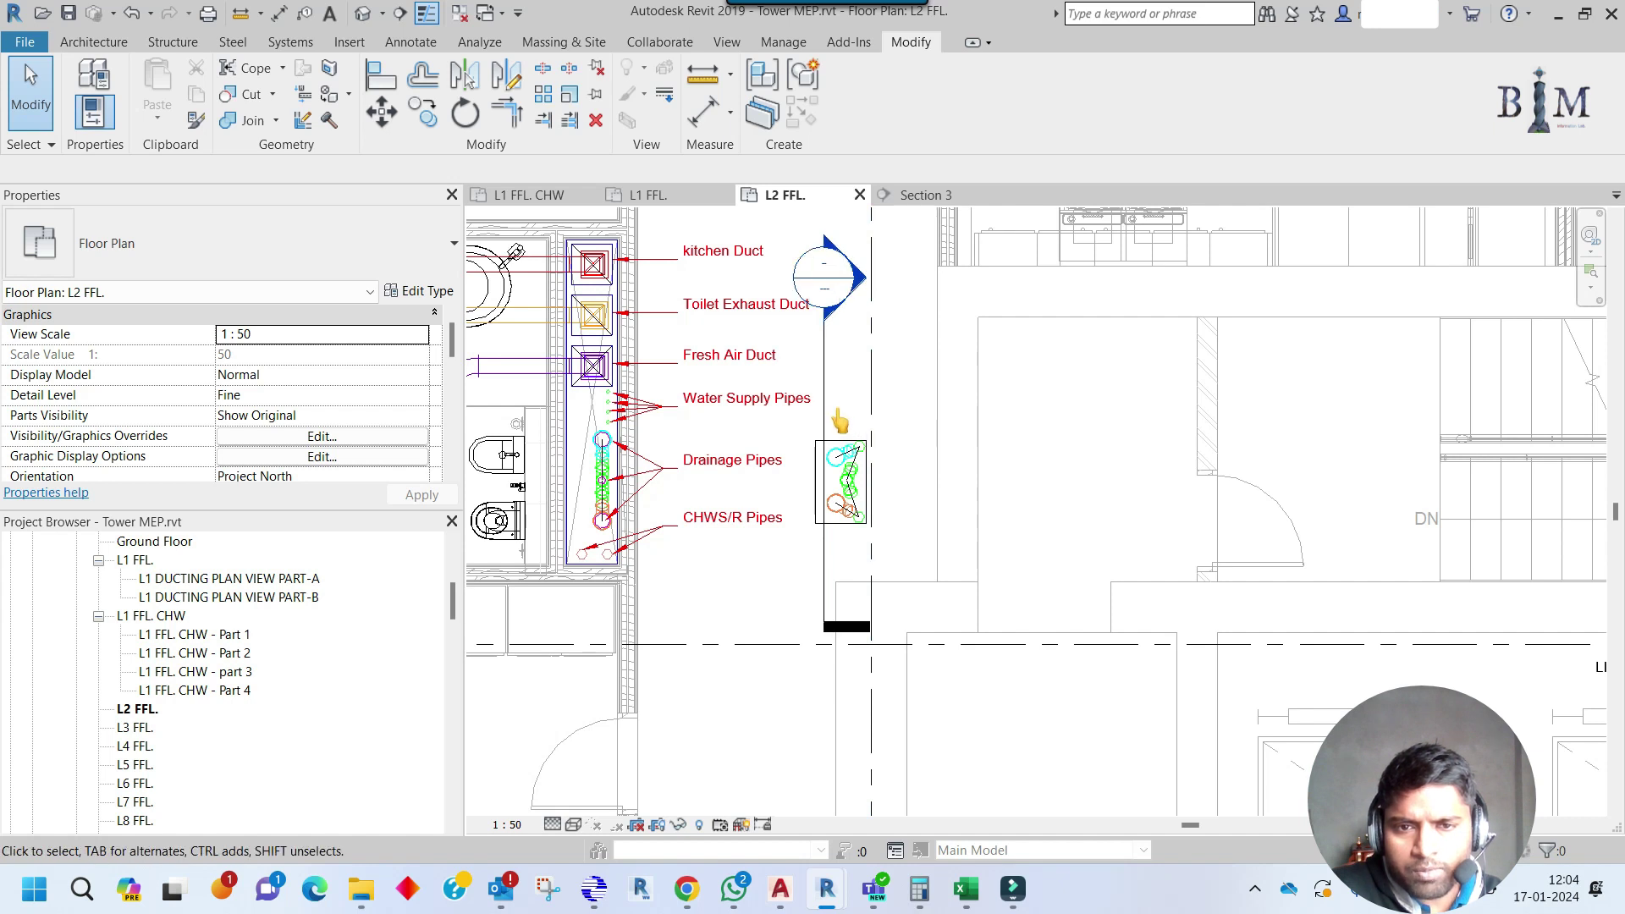
Extend the view depth of Section 3 past the shaft's drainage pipes and open the section view.
scroll(818, 428, up, 2)
click(811, 415)
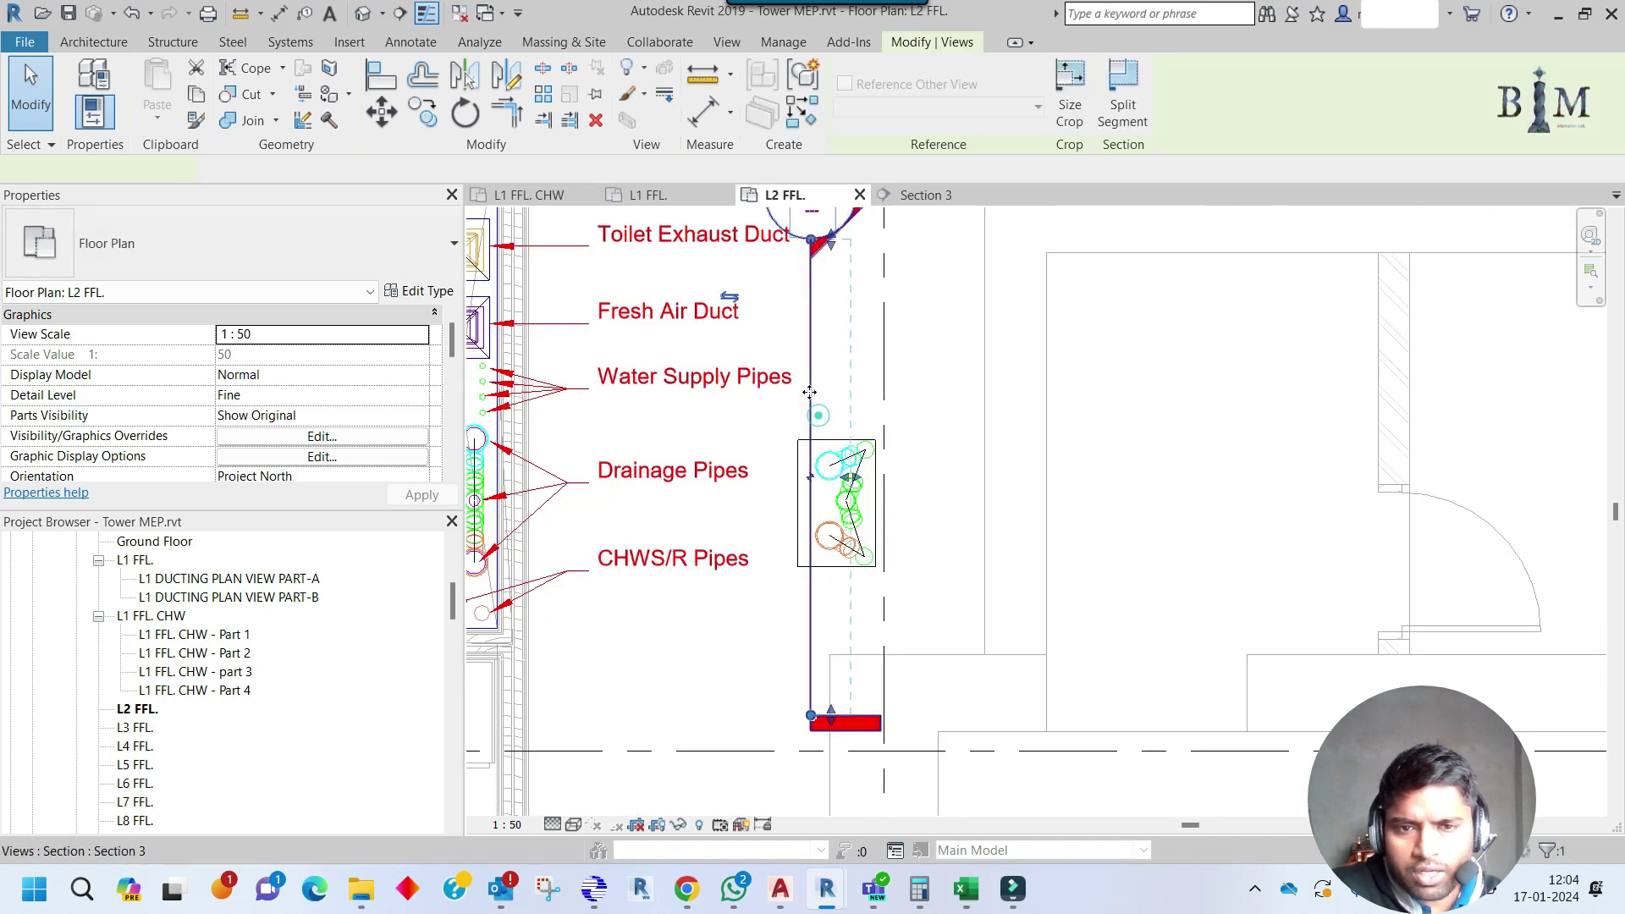
drag(852, 479, 882, 486)
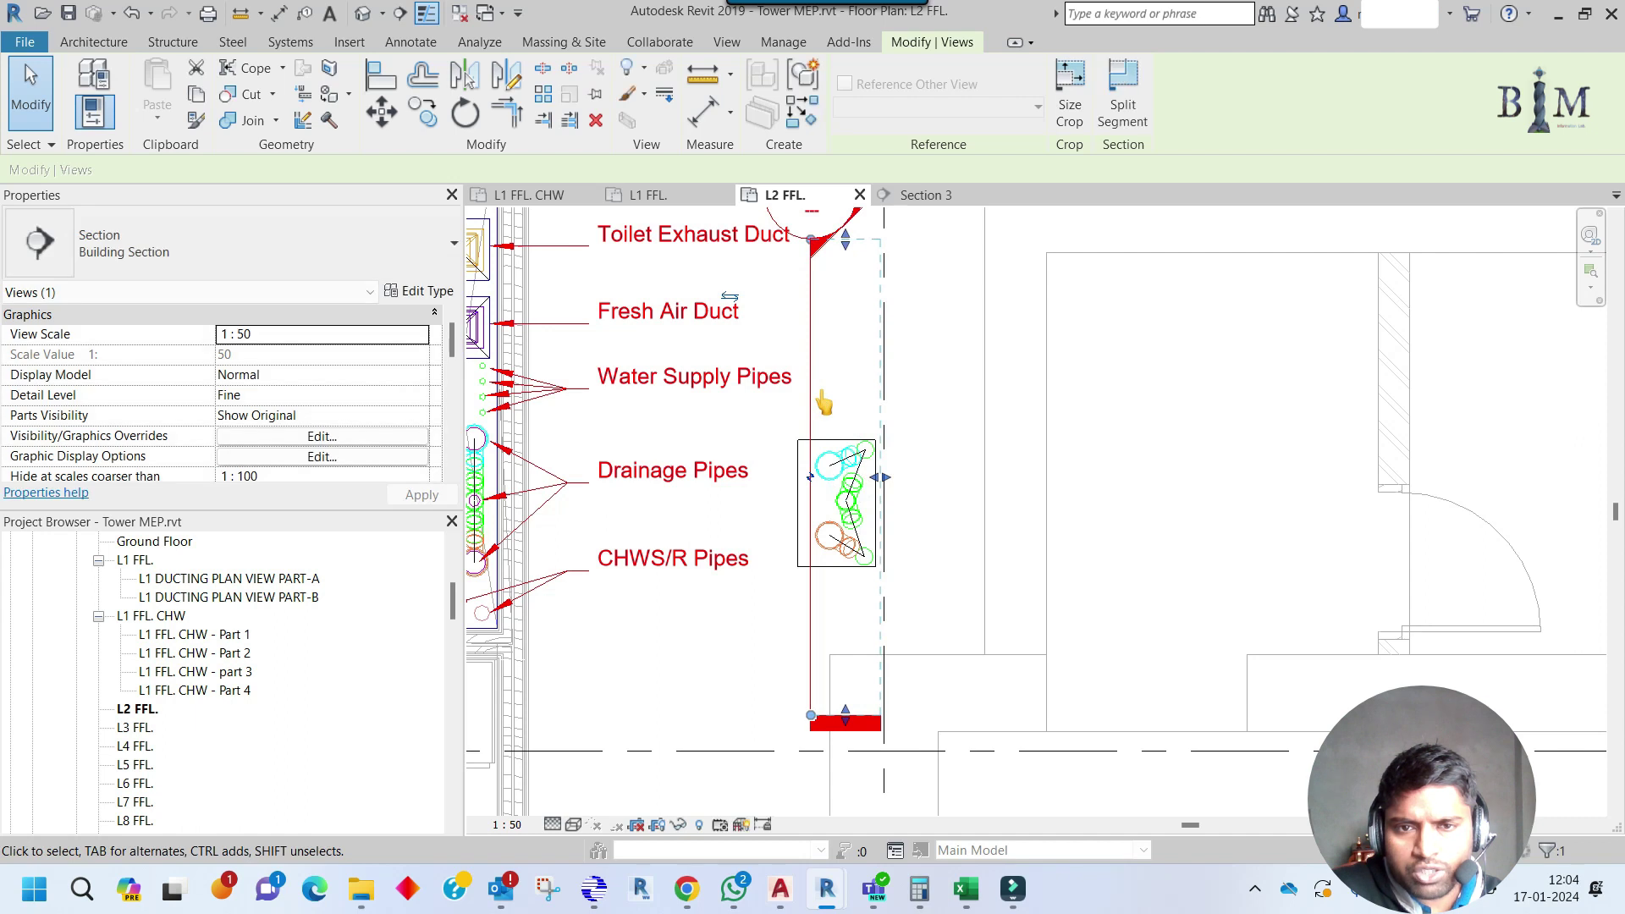
double_click(866, 450)
scroll(870, 450, up, 4)
scroll(818, 453, up, 2)
click(814, 421)
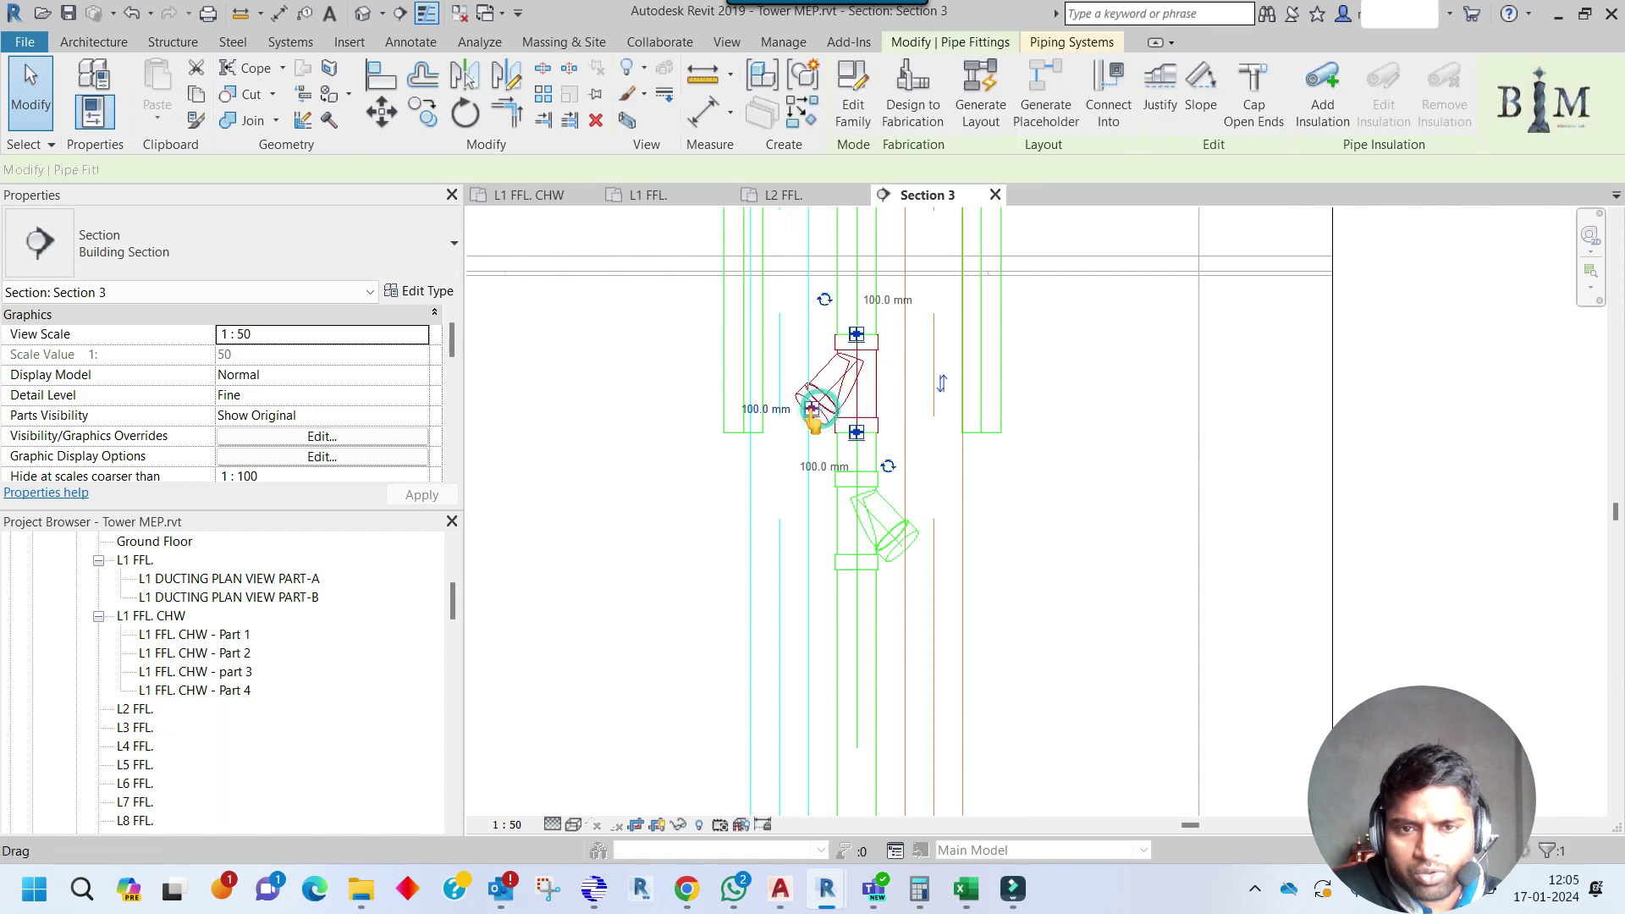
right_click(814, 420)
click(880, 373)
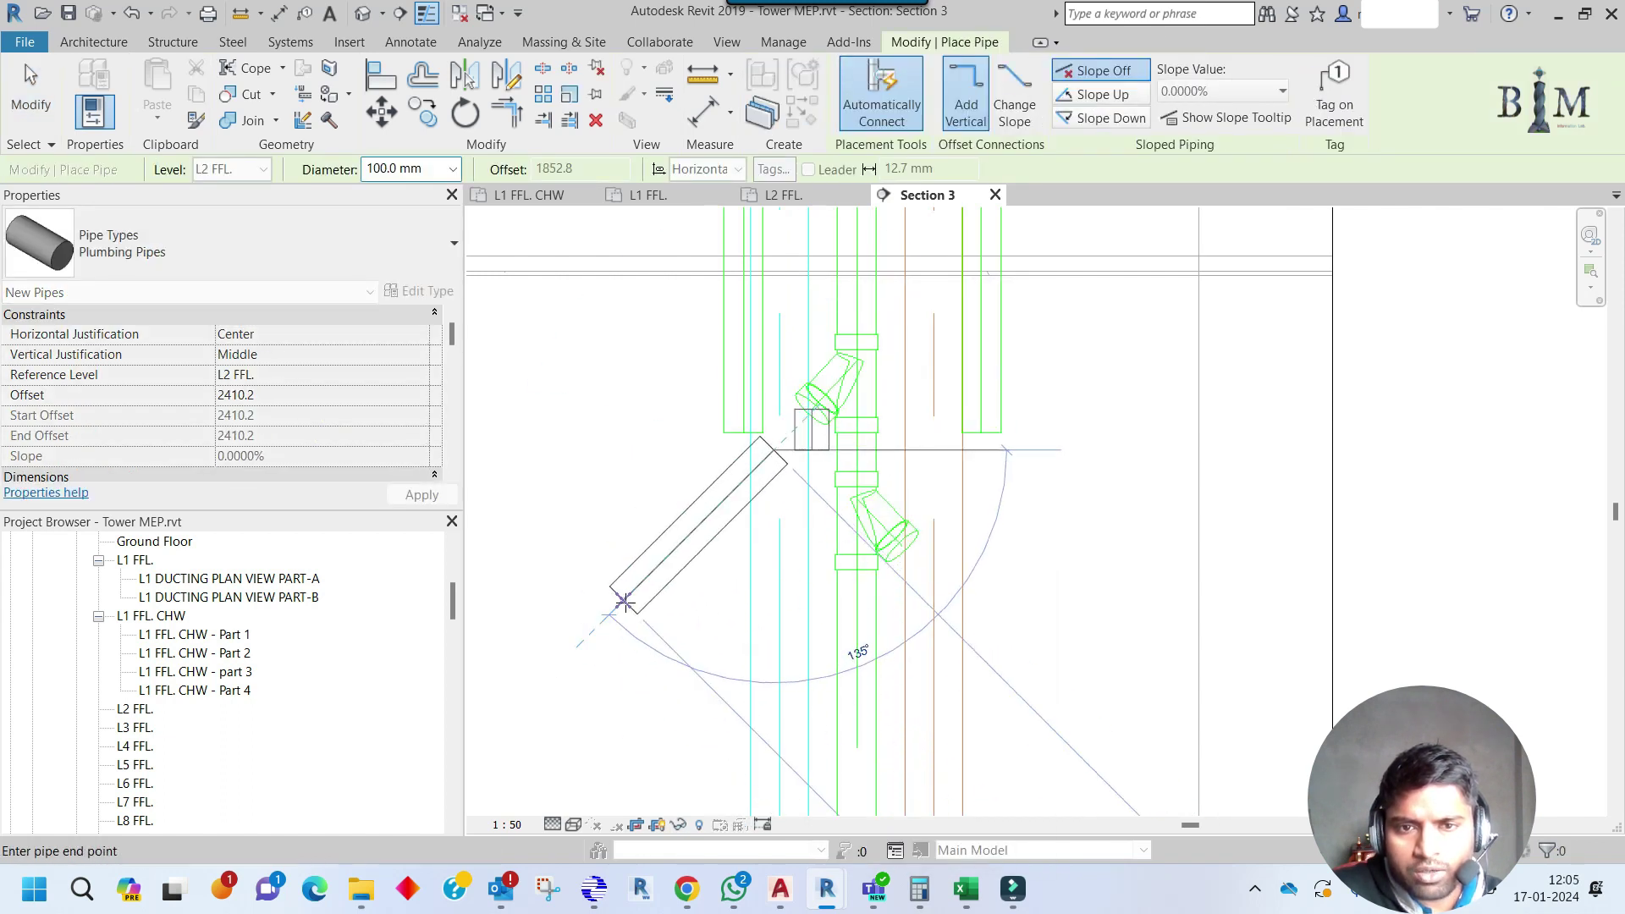
key(Escape)
key(Escape)
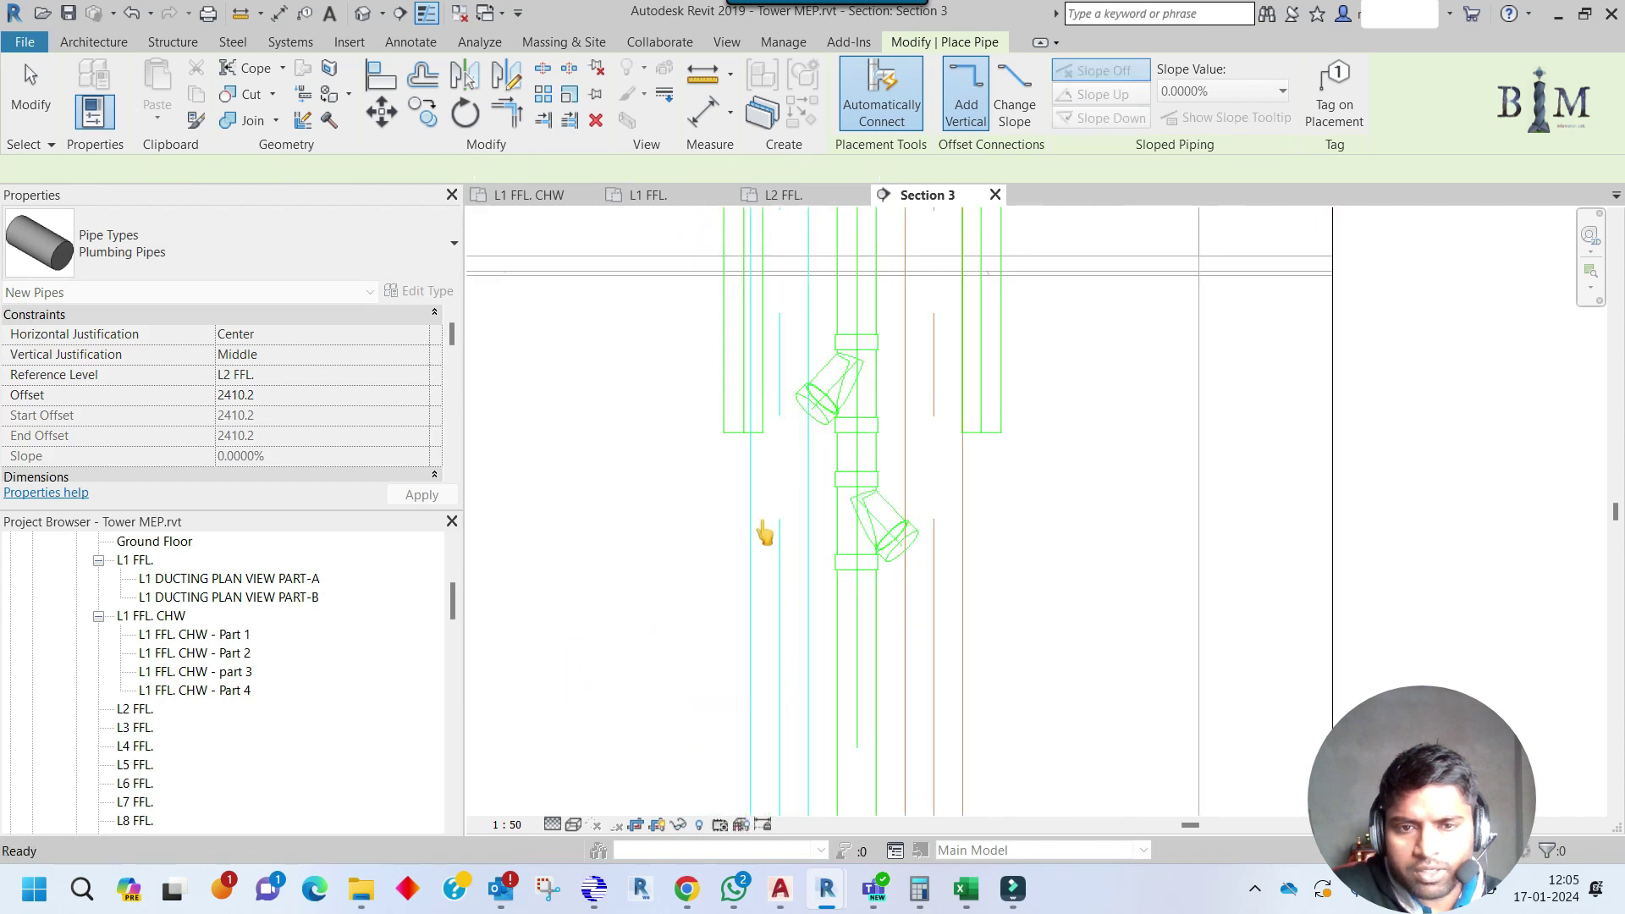
Move the two short green vertical pipes down together to an offset of 1021.6 mm, just above the lower wyes.
scroll(764, 533, down, 3)
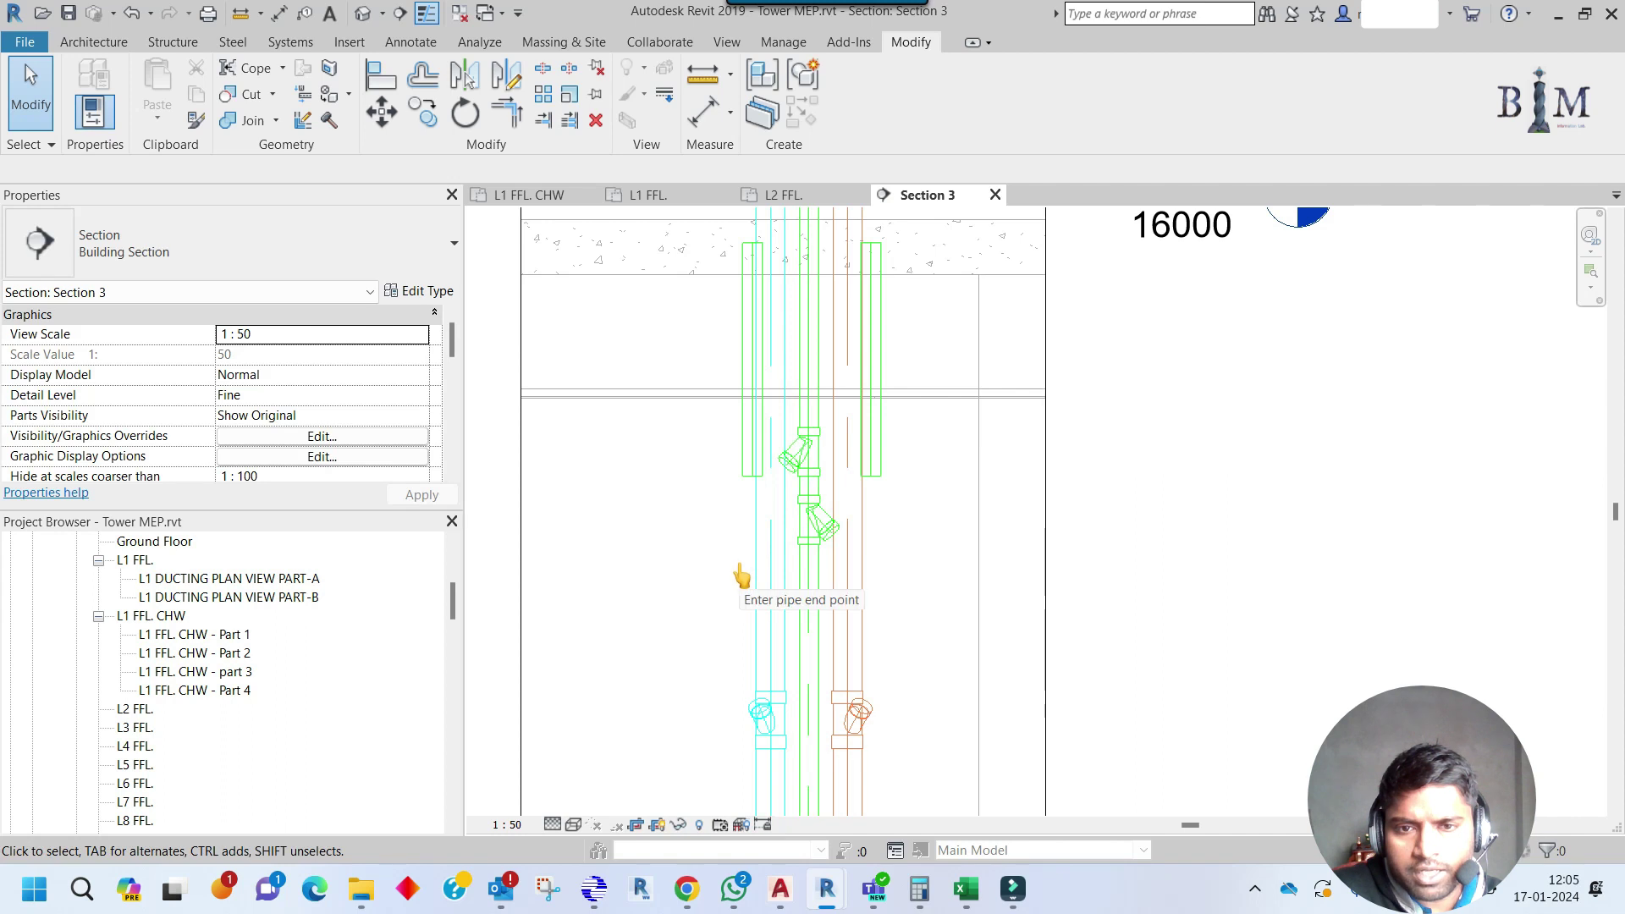
scroll(742, 576, down, 1)
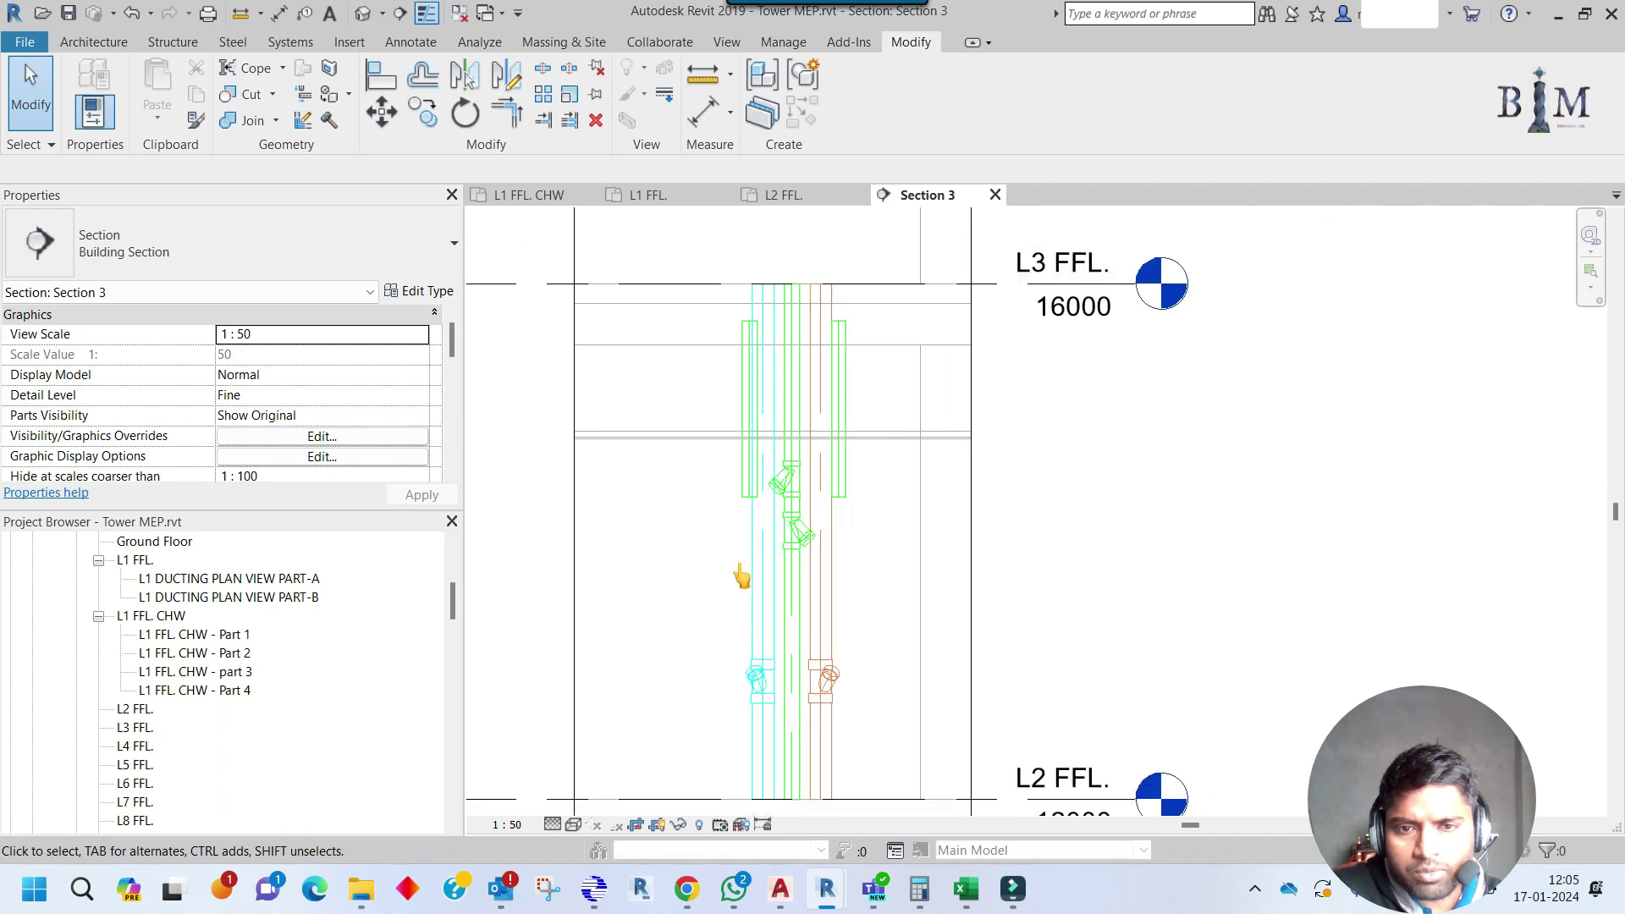
click(751, 428)
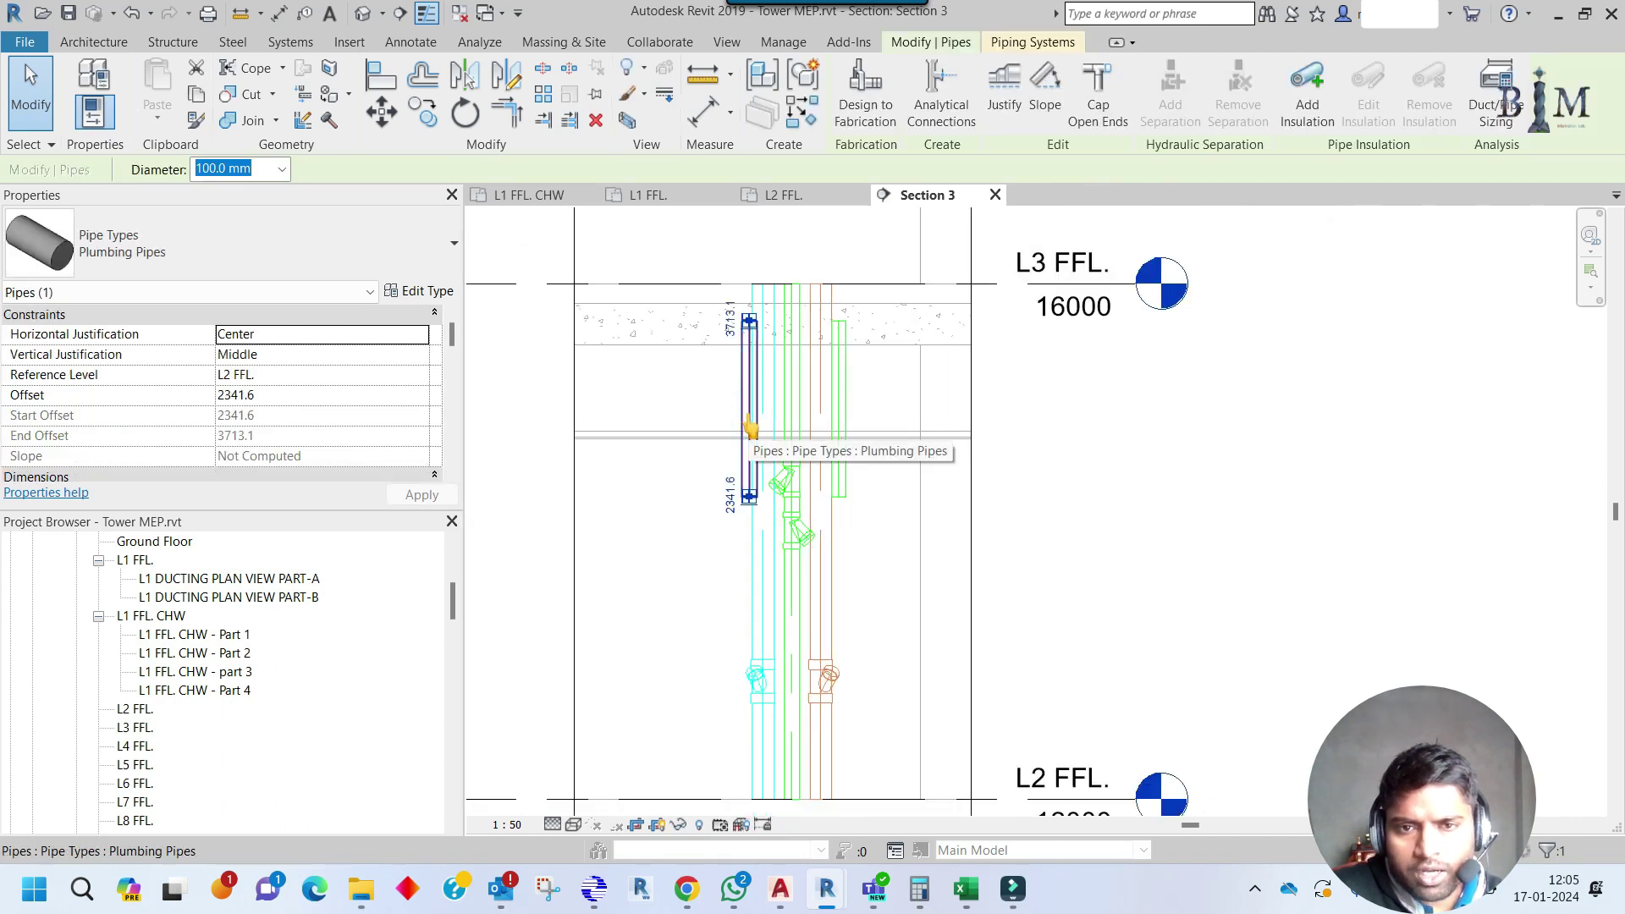
ctrl+click(845, 440)
key(Down)
key(Down)
key(Down)
key(Down)
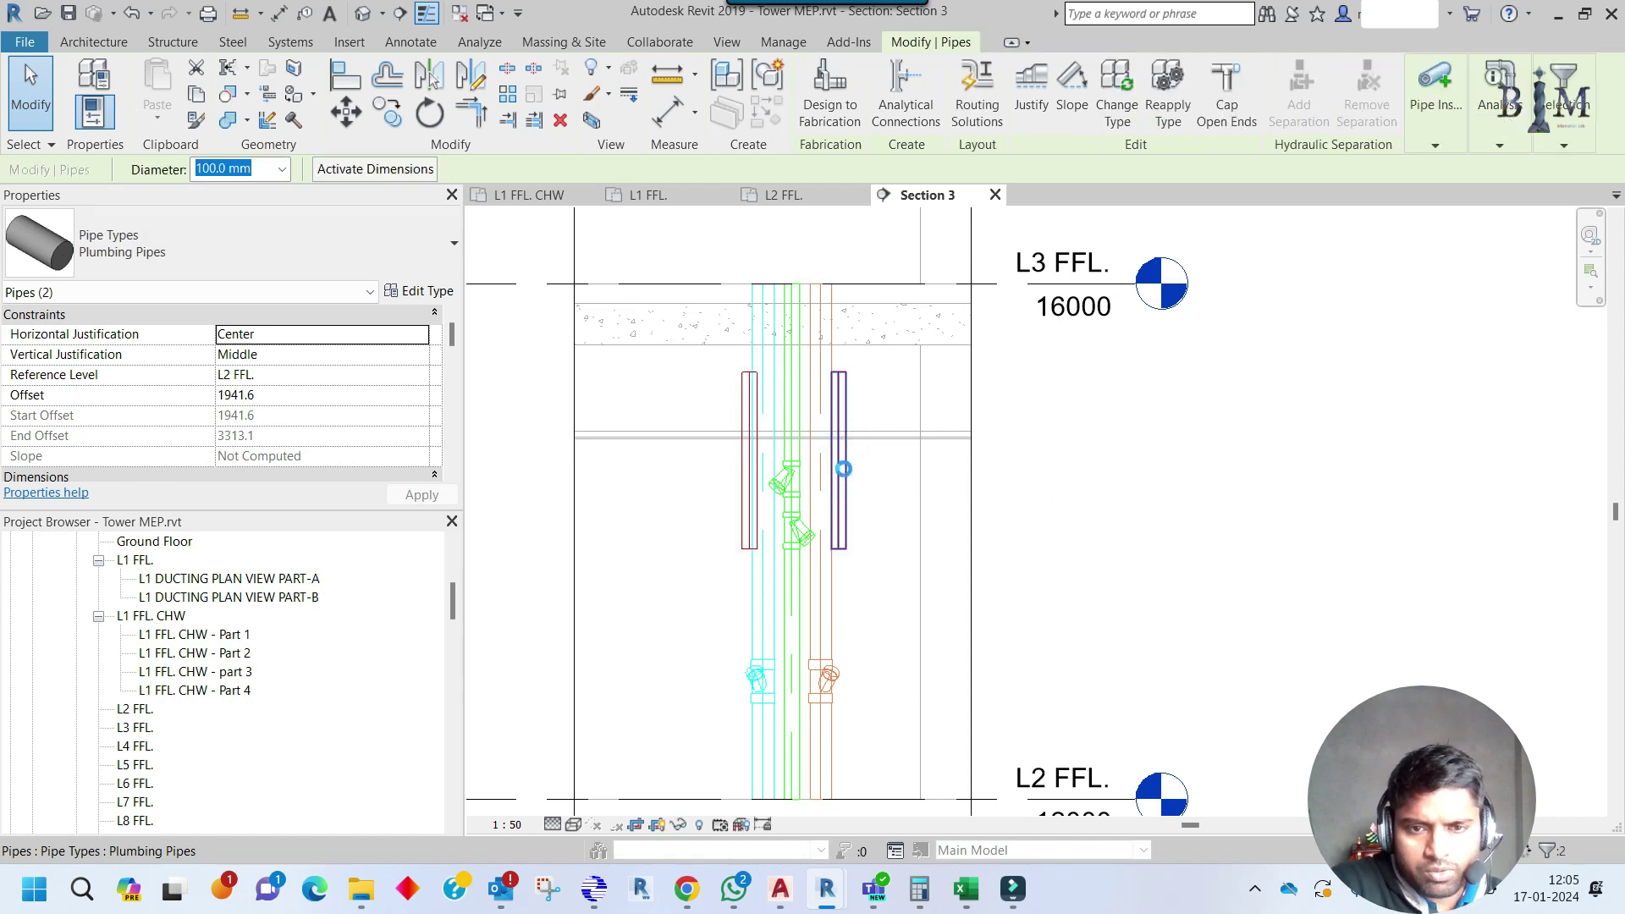
key(Down)
key(Down)
key(Down)
key(Down)
key(Down)
key(Down)
key(Down)
key(Down)
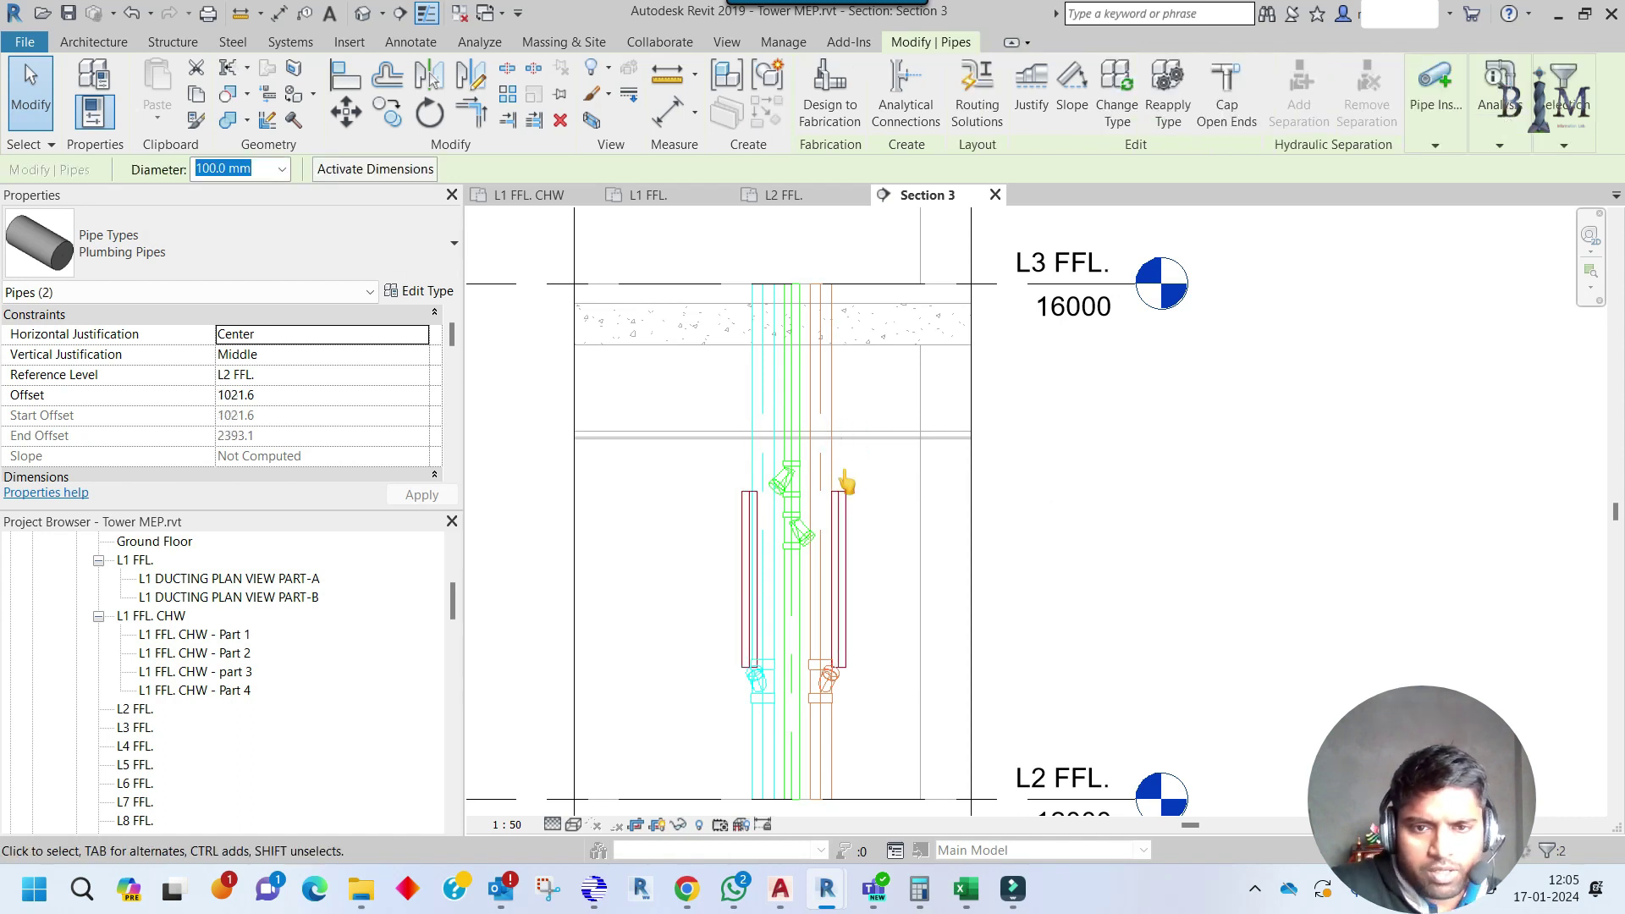
key(Escape)
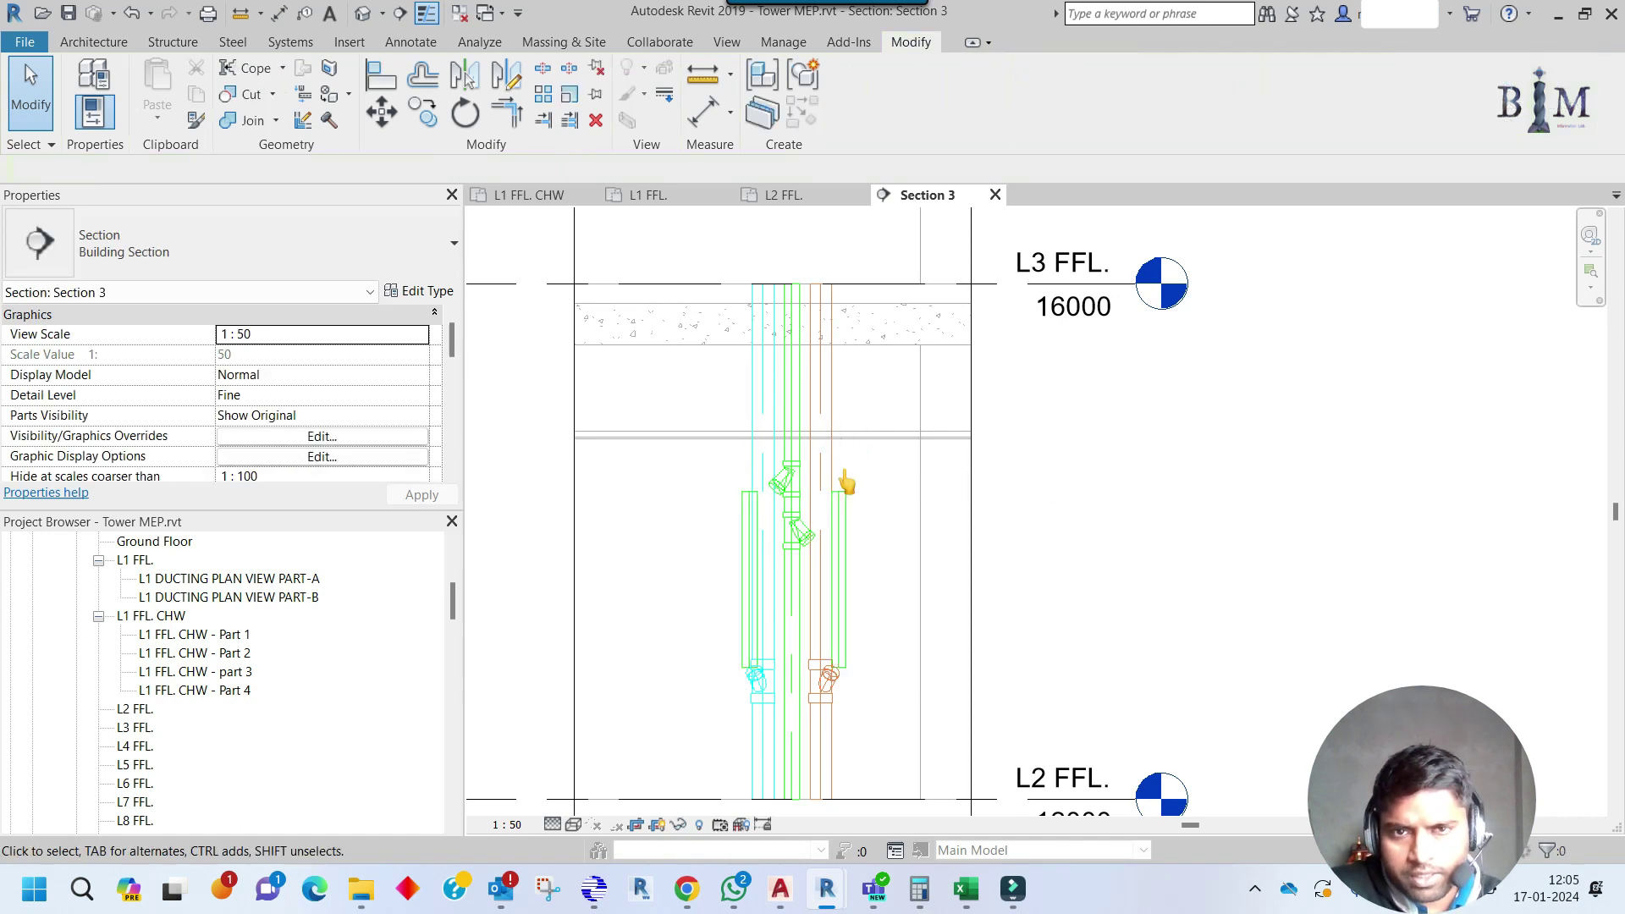
In the L2 FFL. plan, copy Section 3 and move the copy's tail endpoint onto the centre of the cyan drainage pipe.
click(796, 201)
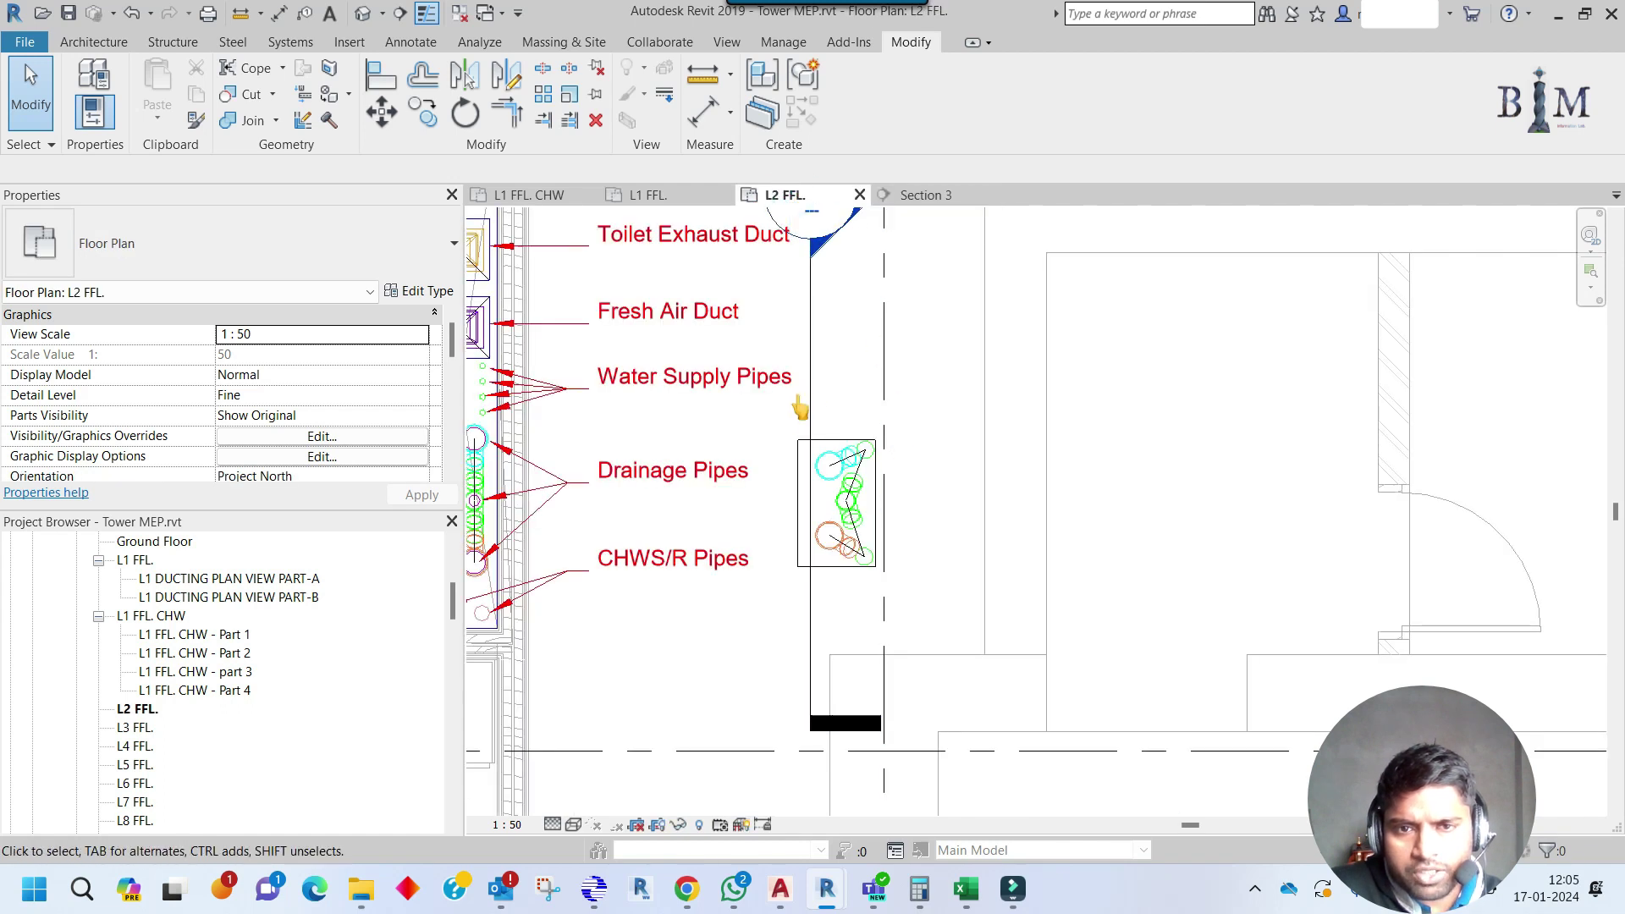
click(810, 405)
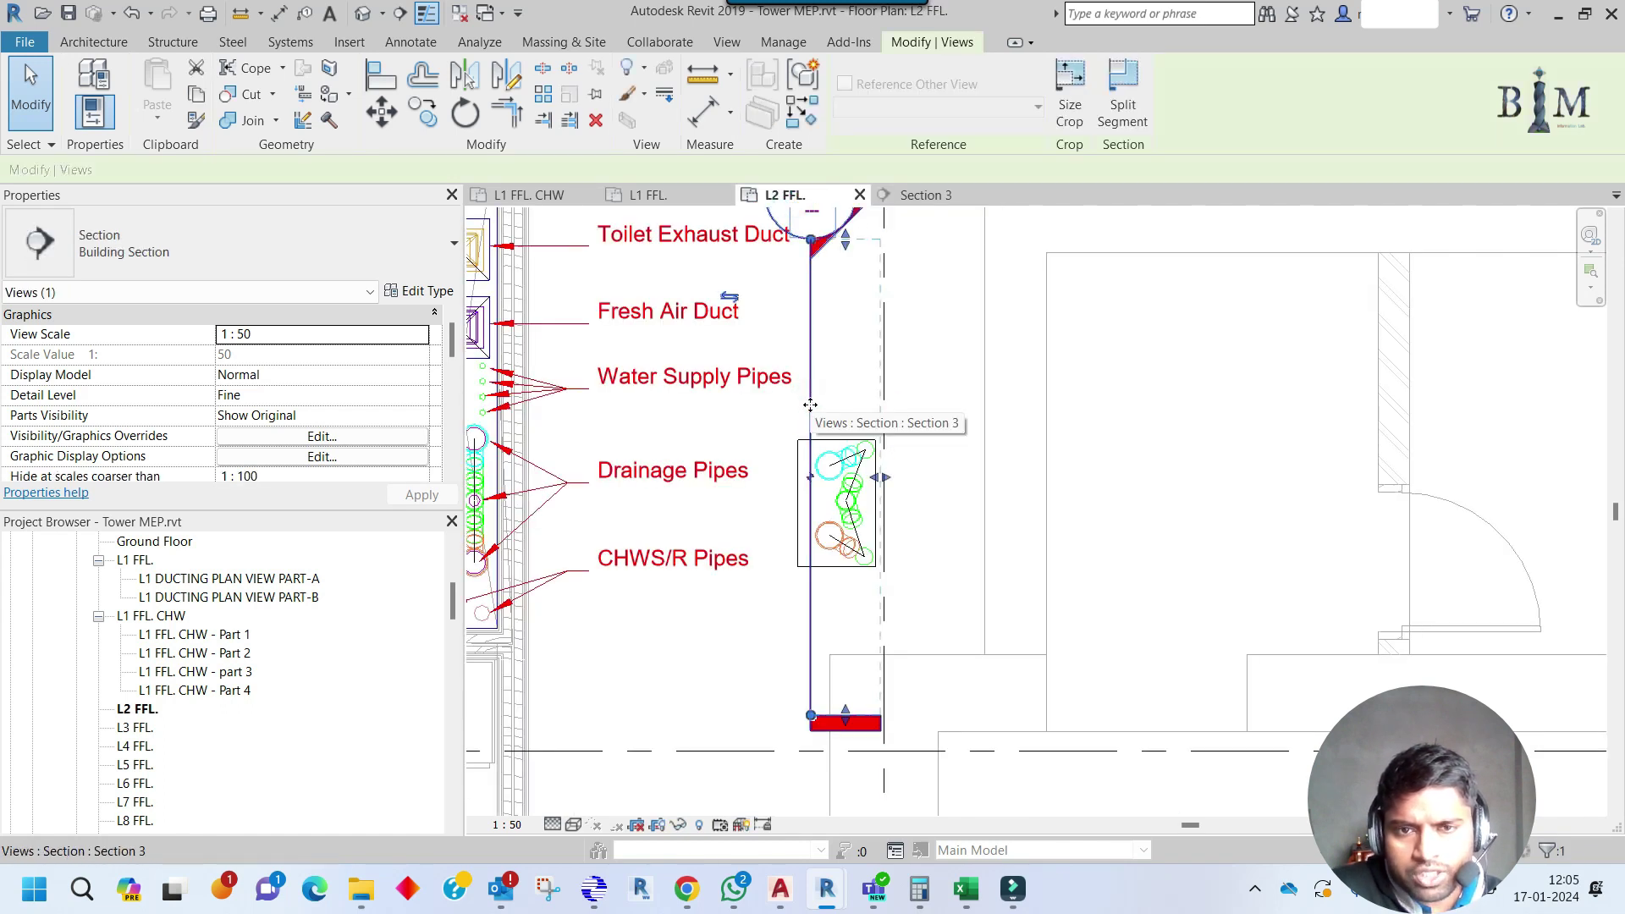
drag(810, 405, 928, 406)
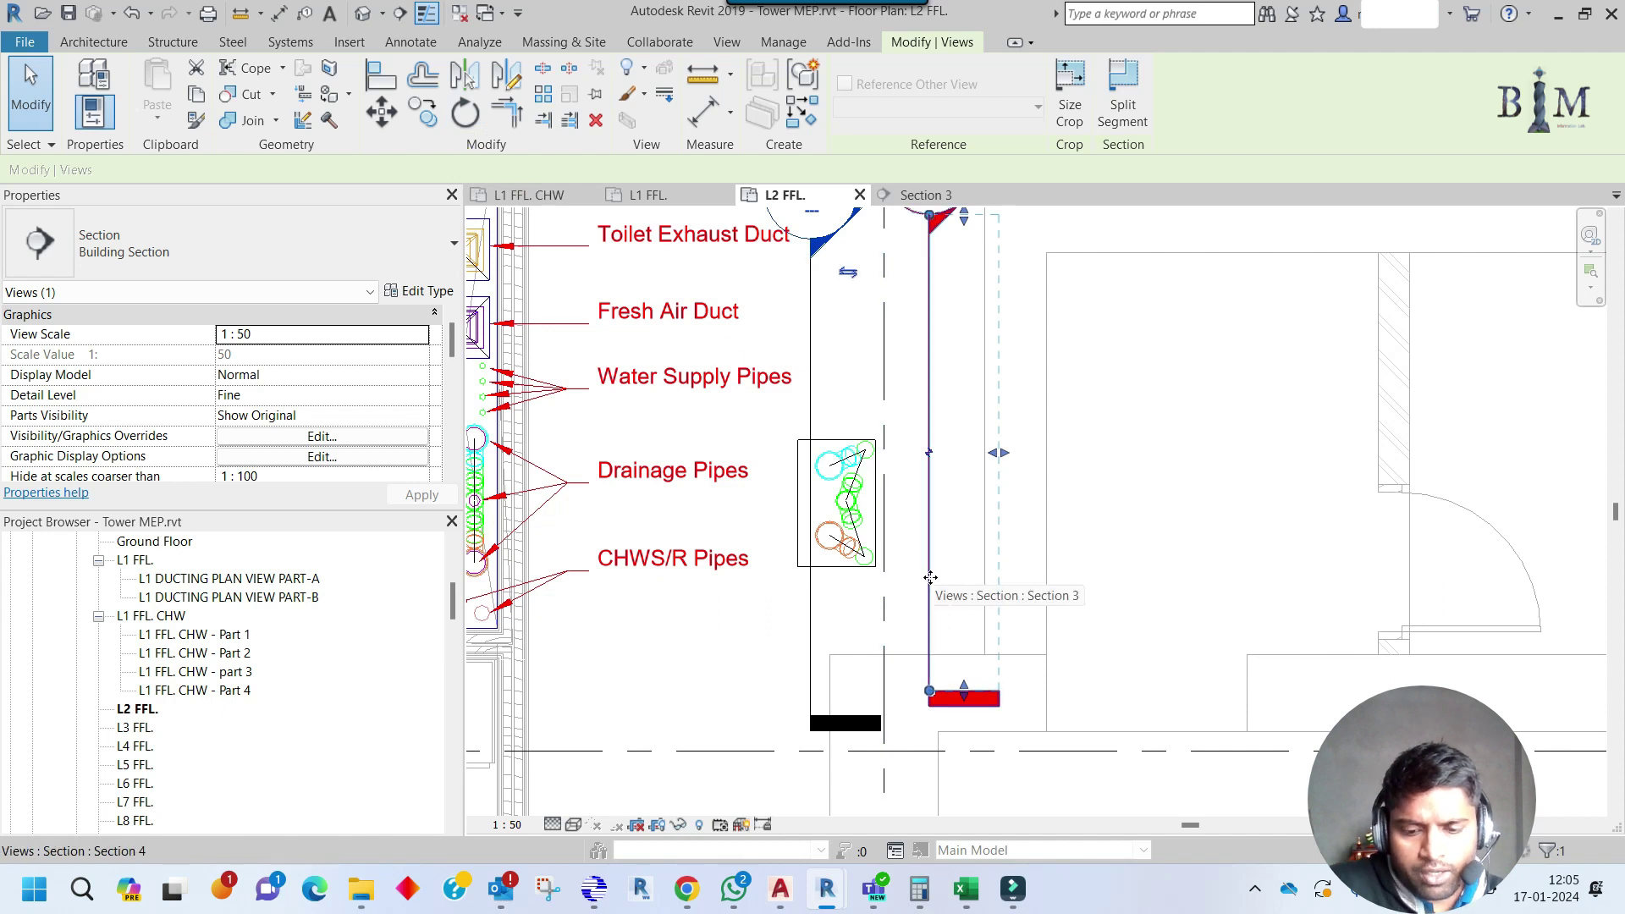
key(v)
click(930, 692)
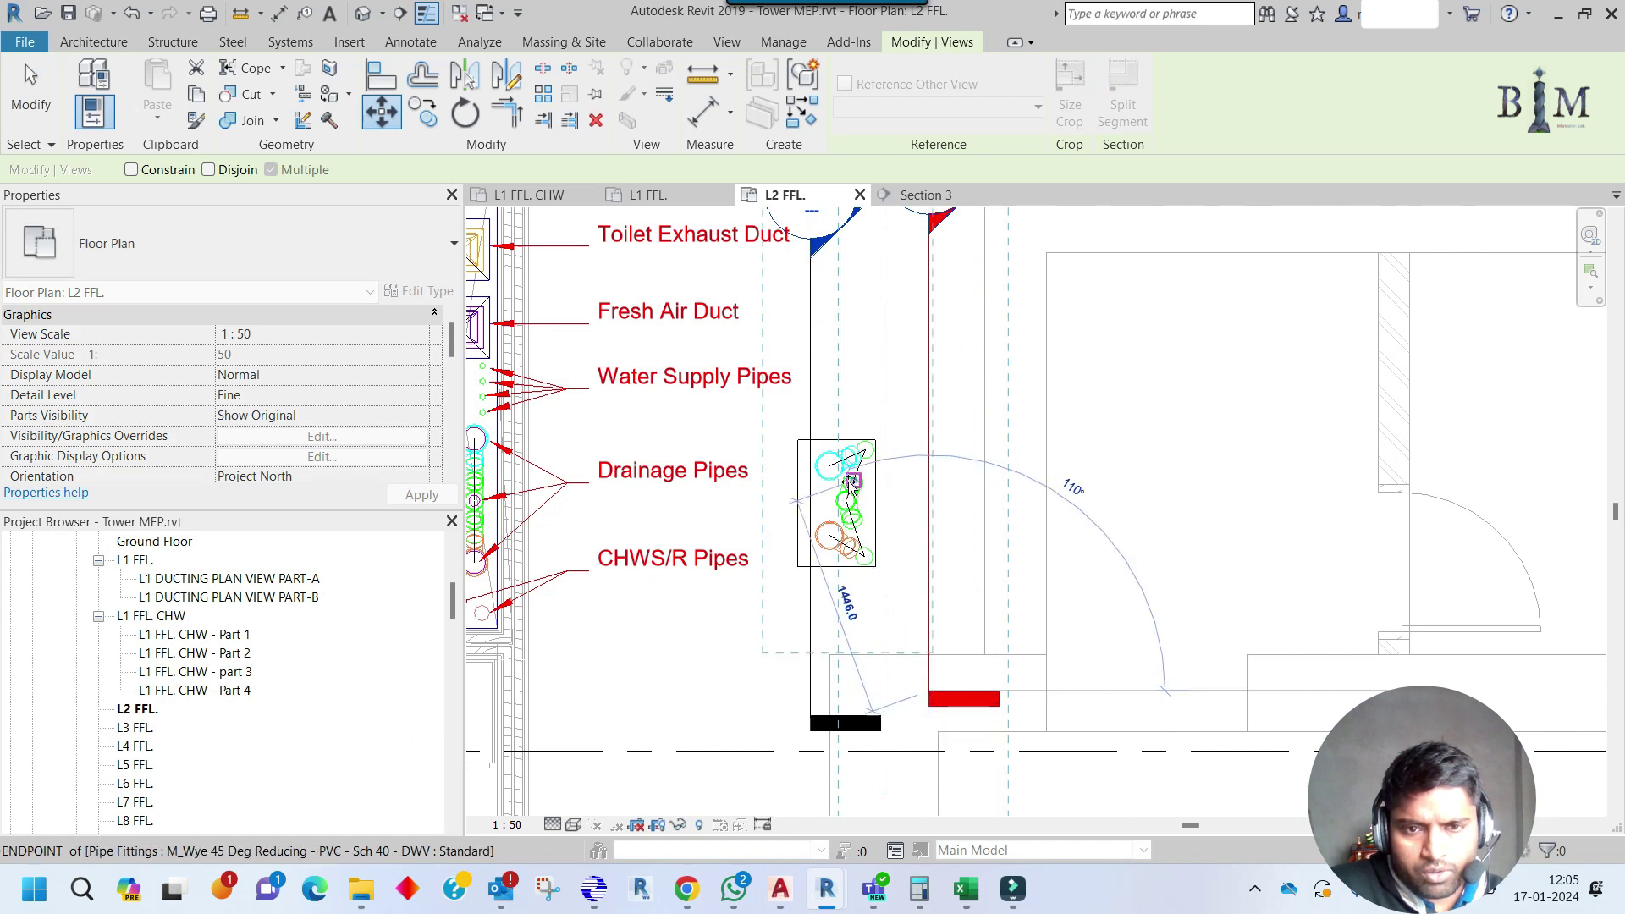
scroll(826, 464, up, 6)
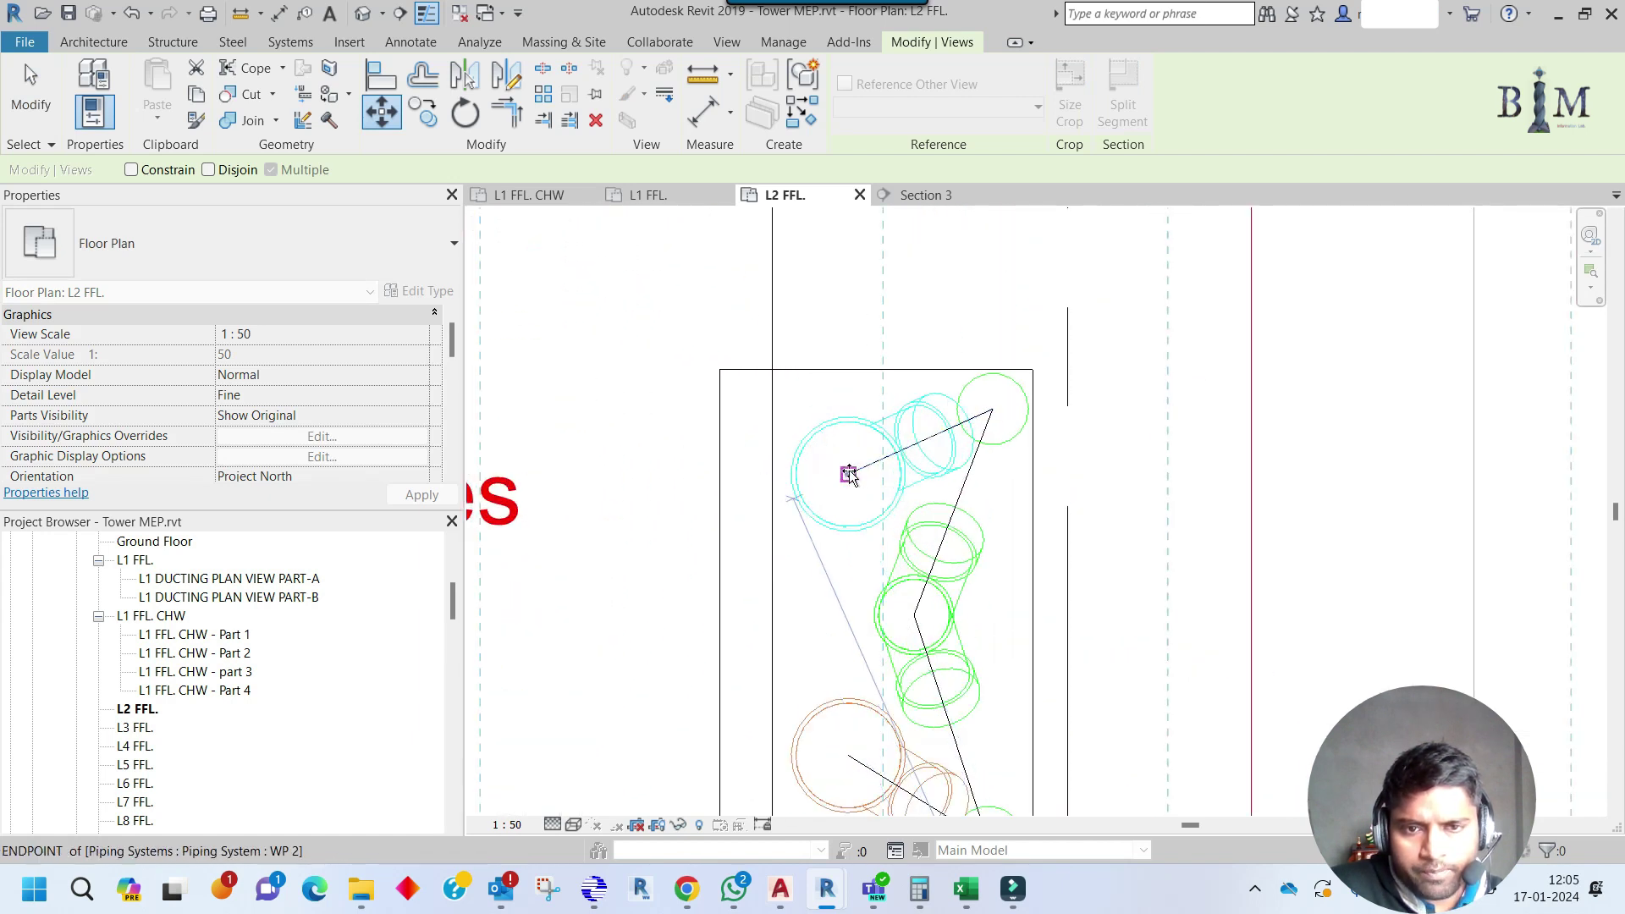
click(849, 474)
Rotate the copied section about the cyan pipe's centre so it follows the angled detail line to the upper green pipe.
click(464, 111)
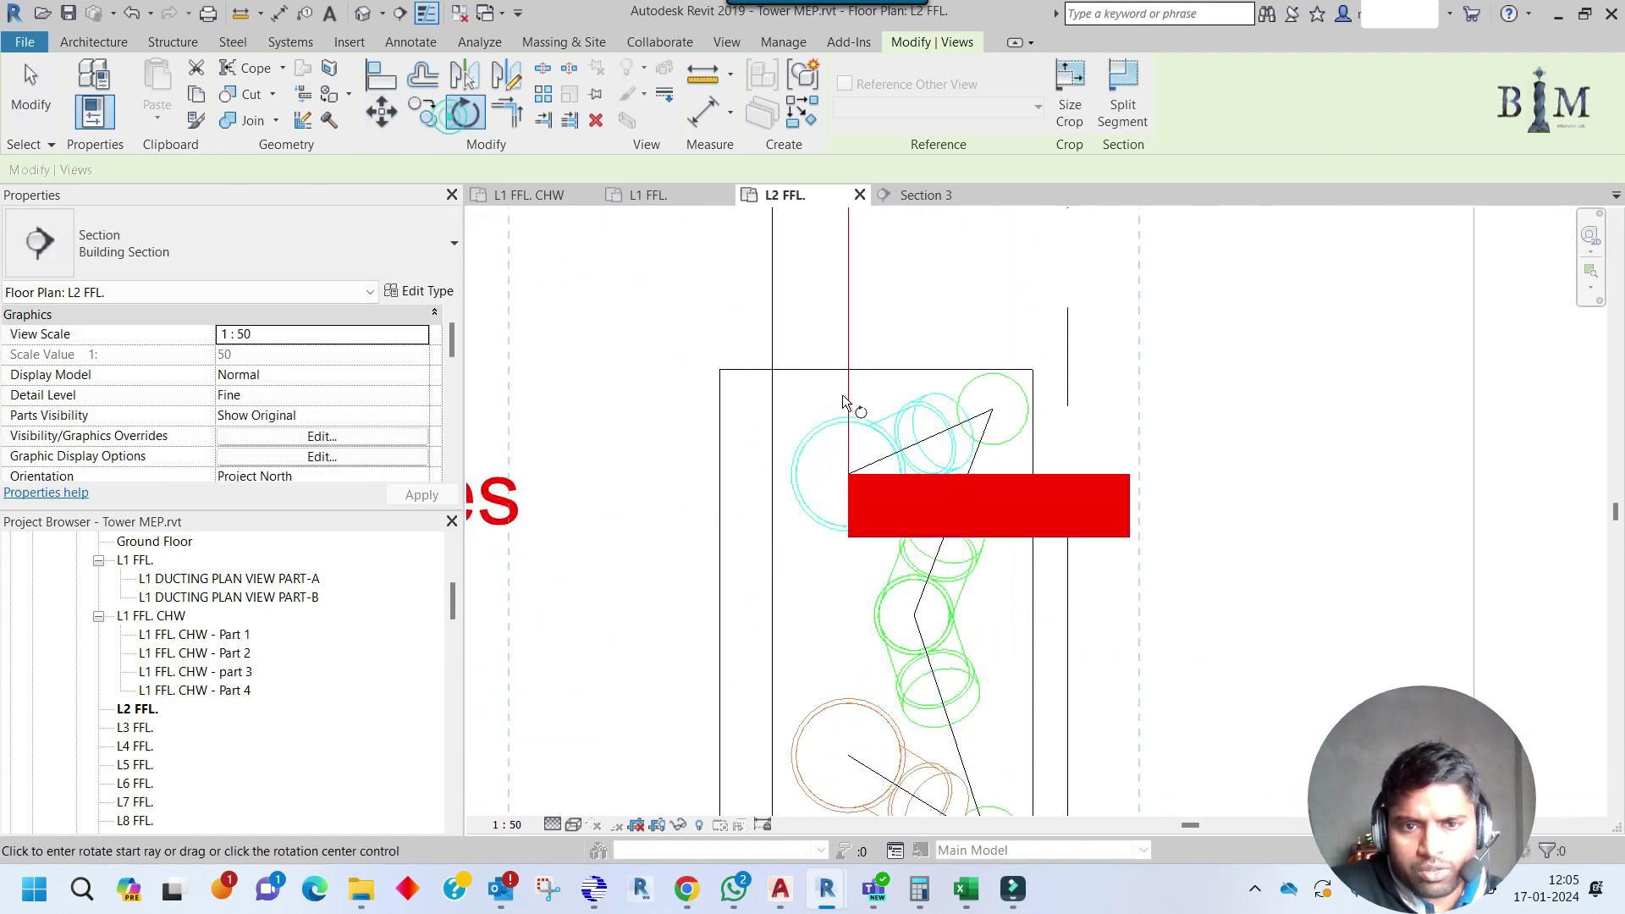
click(532, 169)
click(849, 474)
click(850, 337)
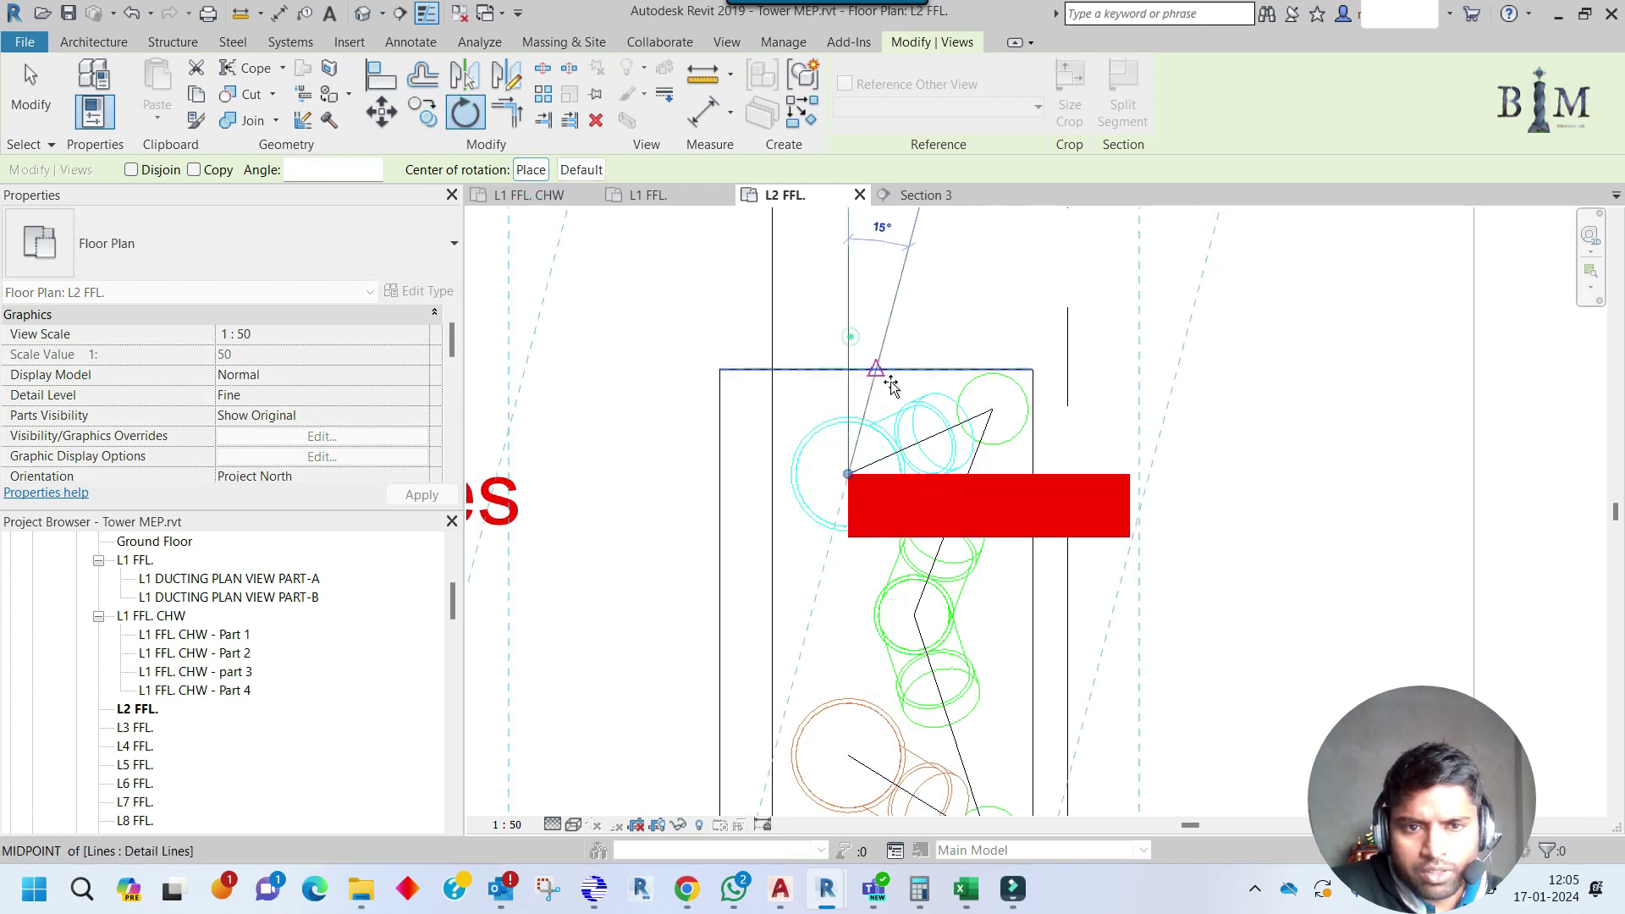
click(986, 408)
scroll(877, 565, down, 3)
scroll(876, 565, down, 2)
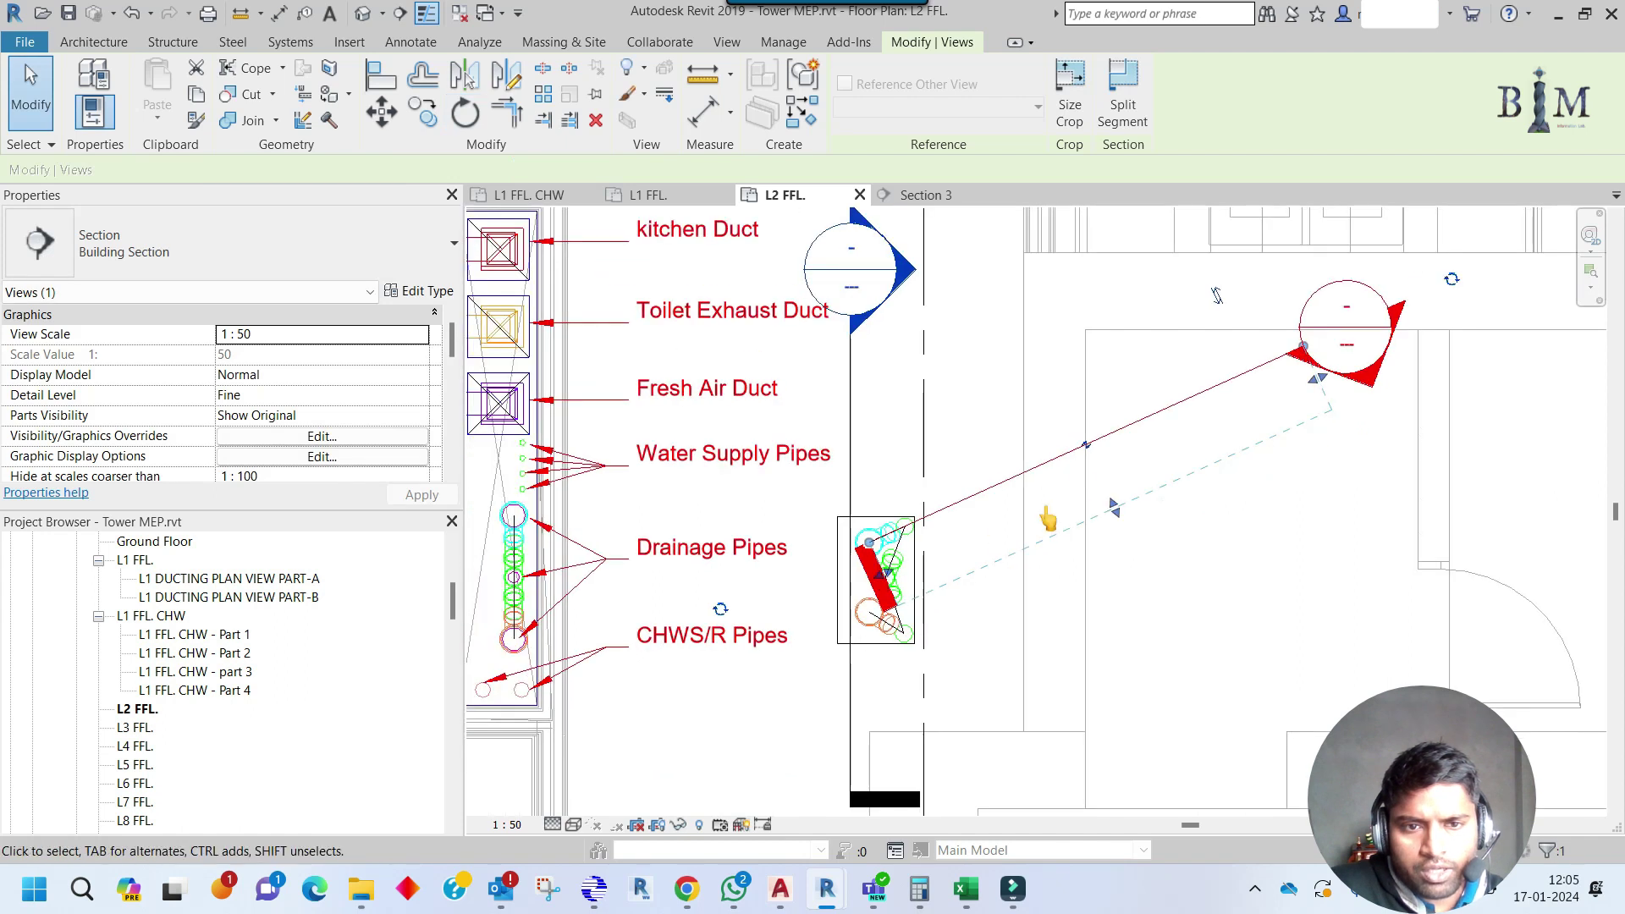
Move the rotated section back so its line spans the shaft beside the cyan pipe, and open its view.
drag(1117, 432, 975, 479)
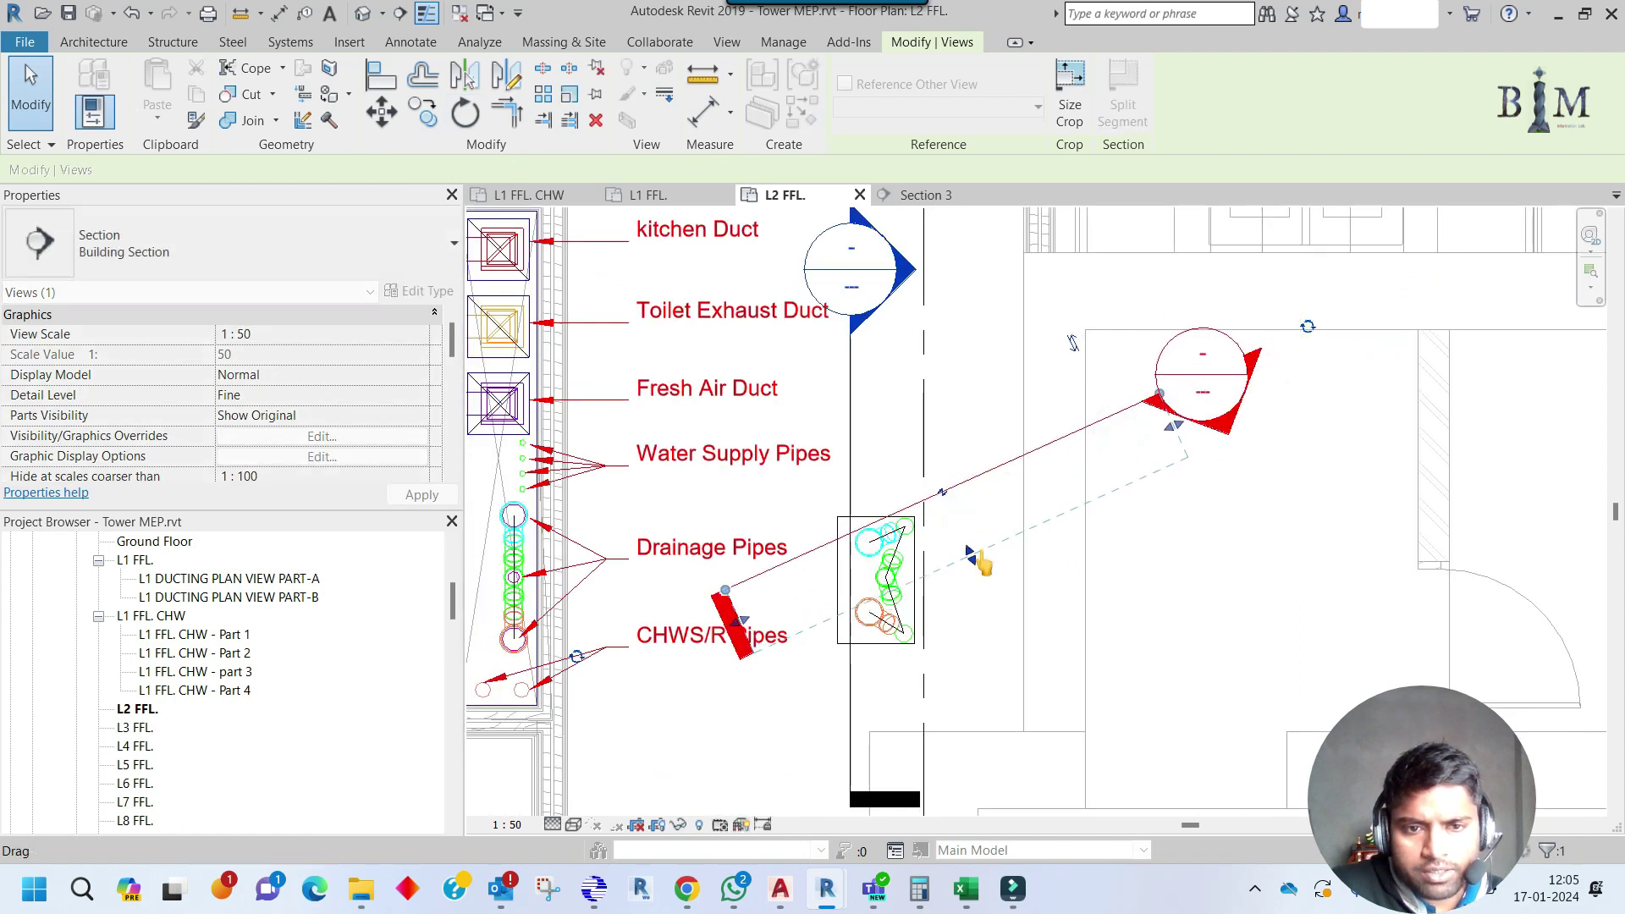
right_click(966, 496)
click(1066, 448)
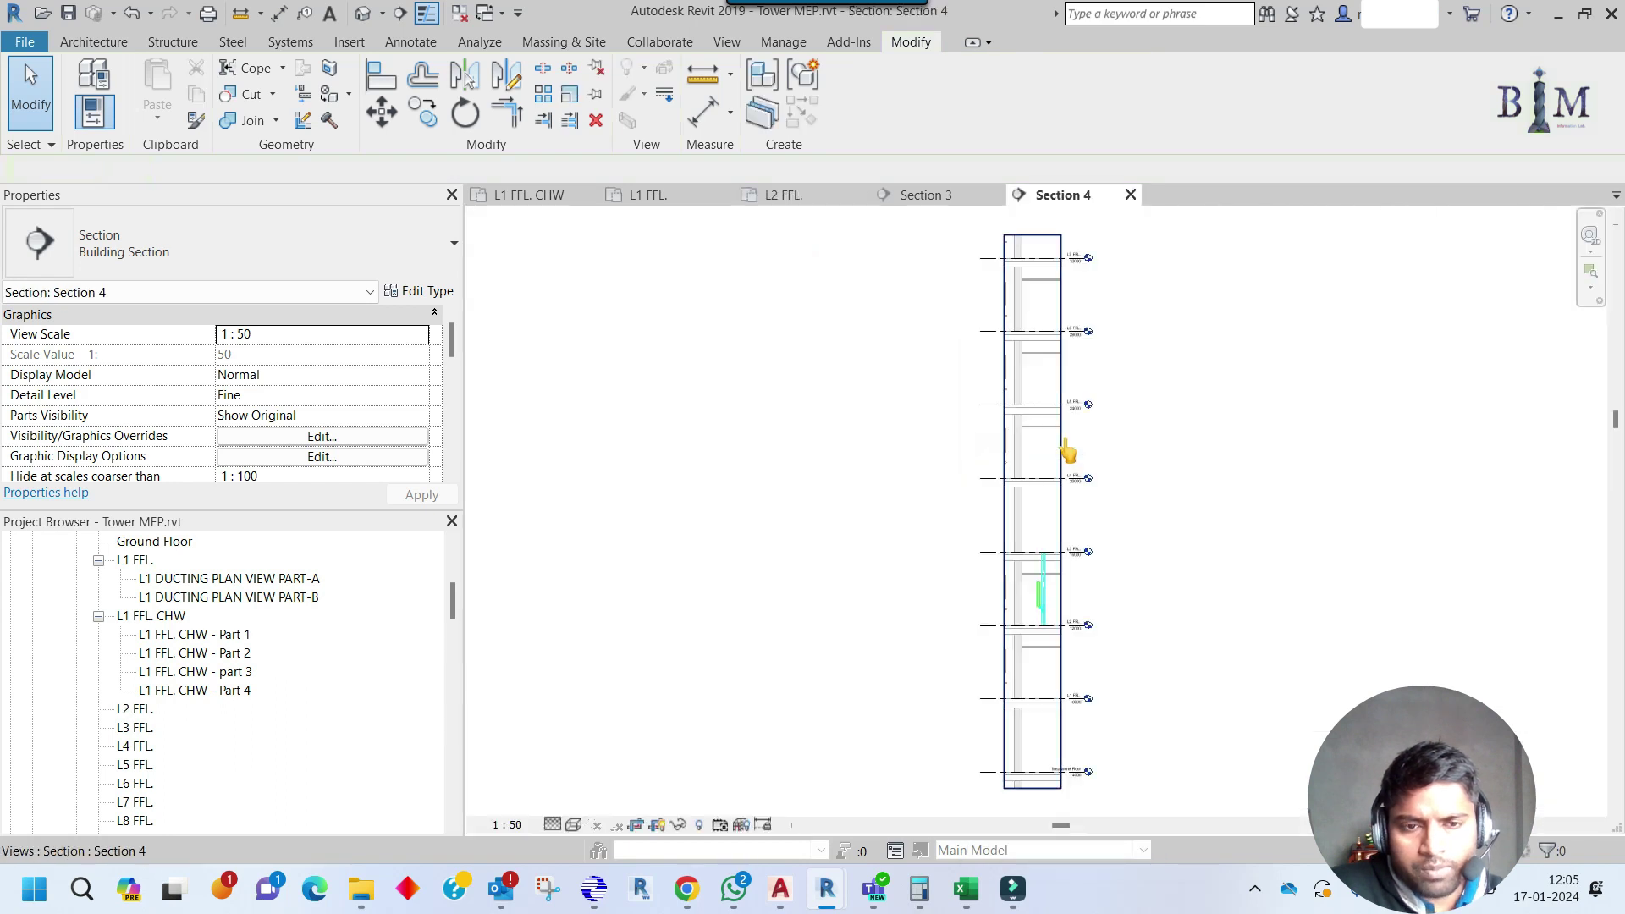
Draw a diagonal pipe from the lower end of the short green vertical pipe down across the cyan riser.
scroll(1061, 608, up, 5)
scroll(1061, 608, up, 4)
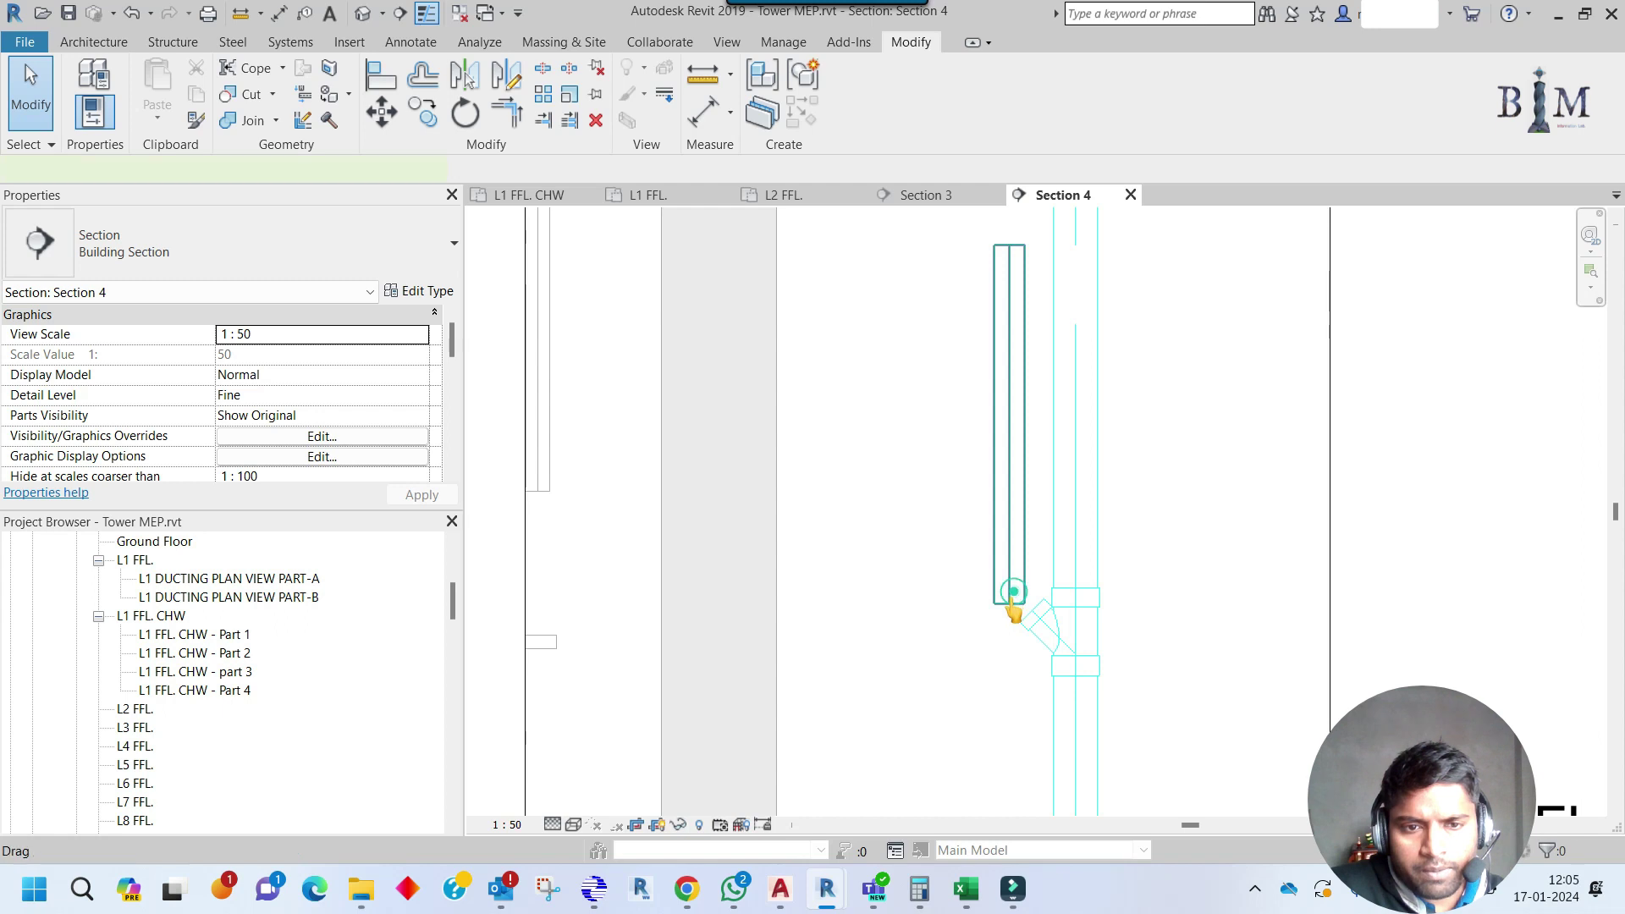
right_click(1015, 603)
click(1074, 141)
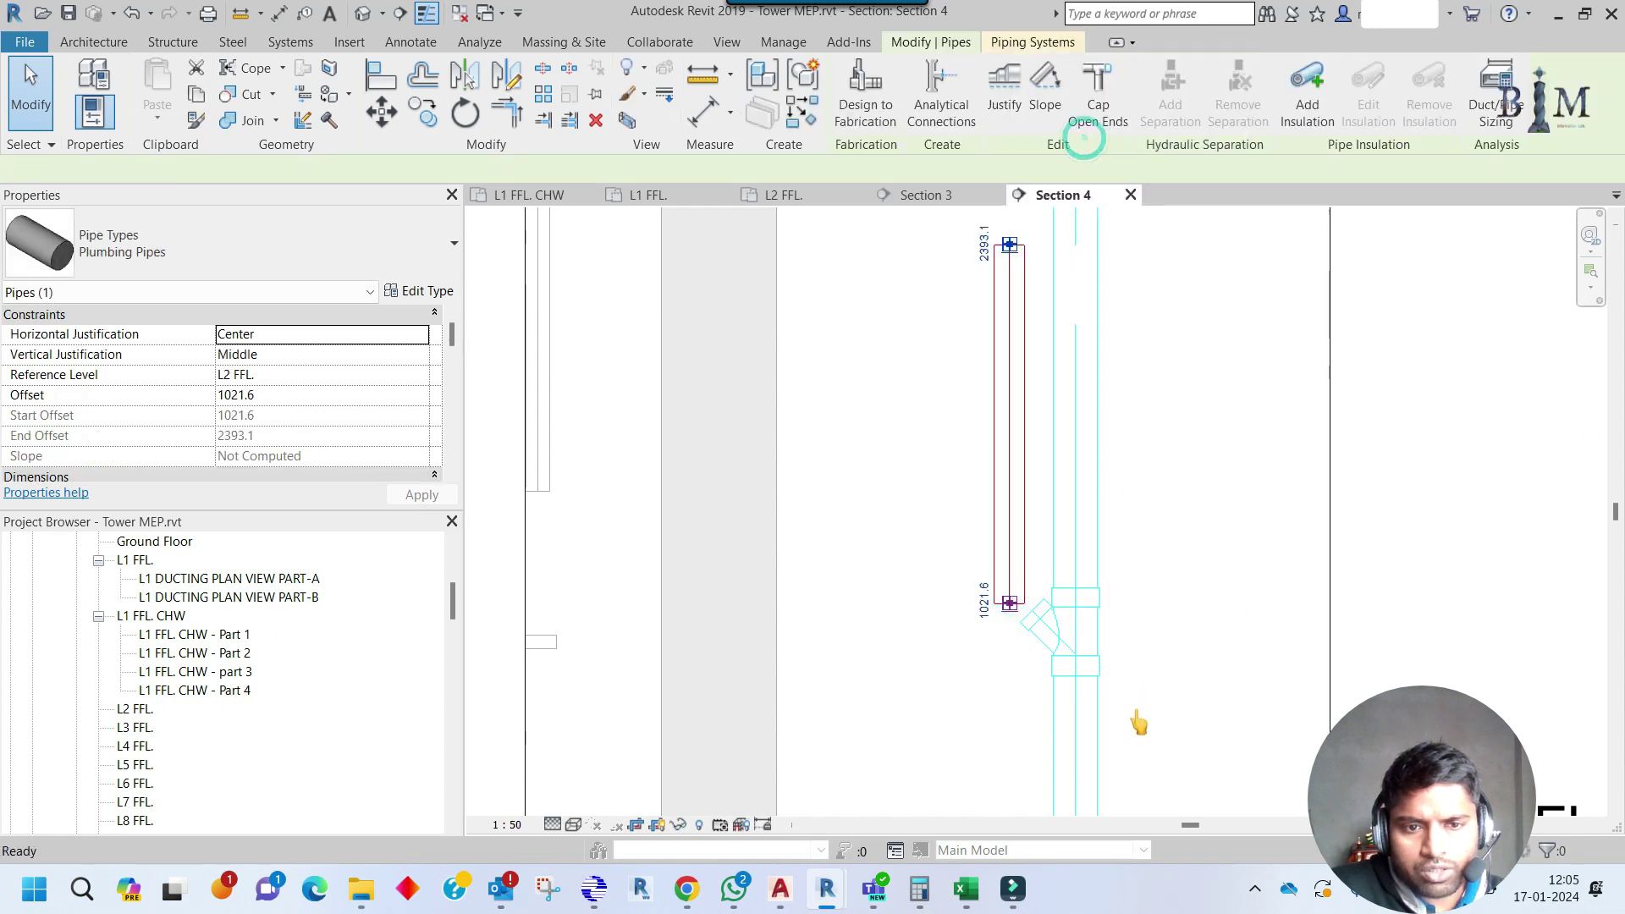
click(1130, 739)
key(Escape)
key(Escape)
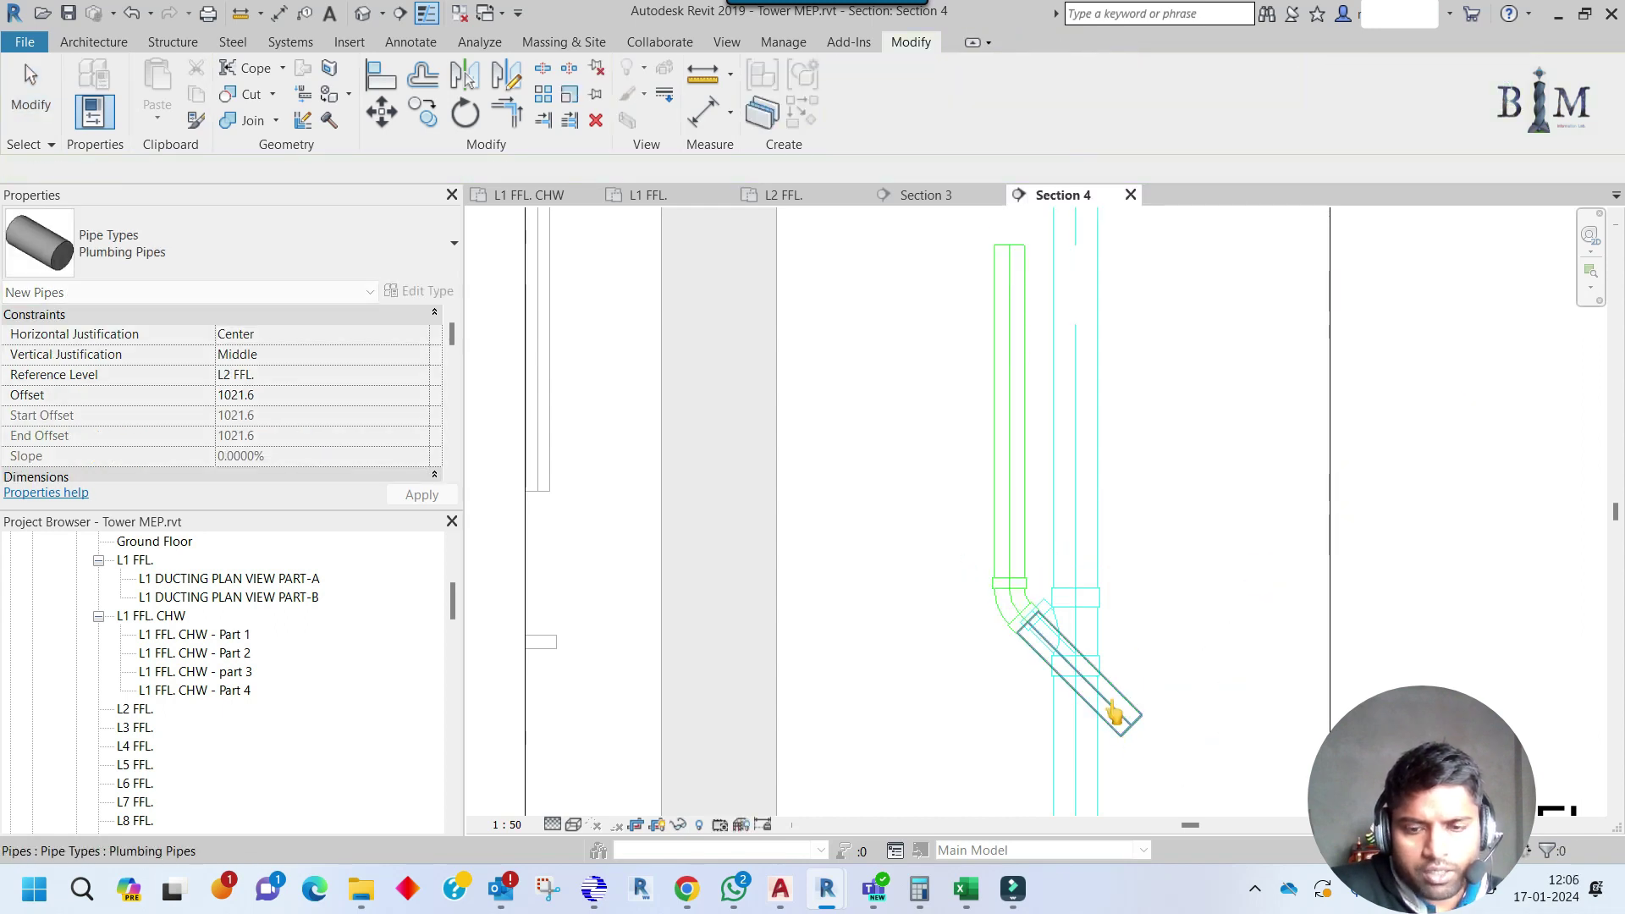
Align the diagonal pipe with the cyan wye's branch centreline and delete the diagonal pipe, keeping the elbow.
key(a)
key(l)
scroll(1028, 624, up, 1)
click(1029, 624)
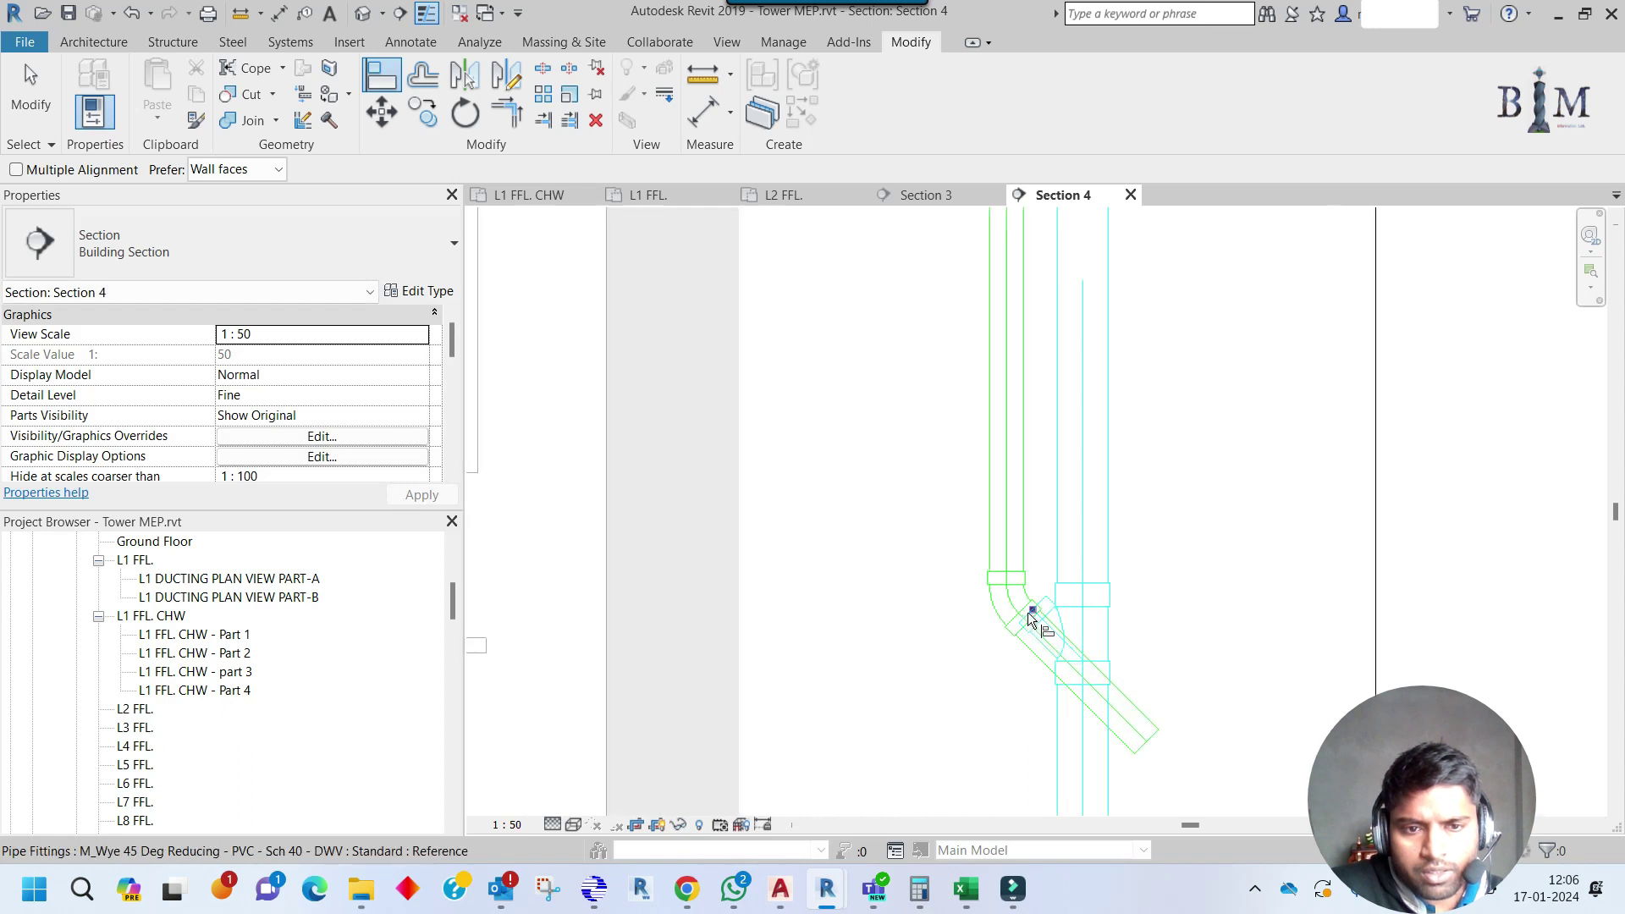
click(1114, 713)
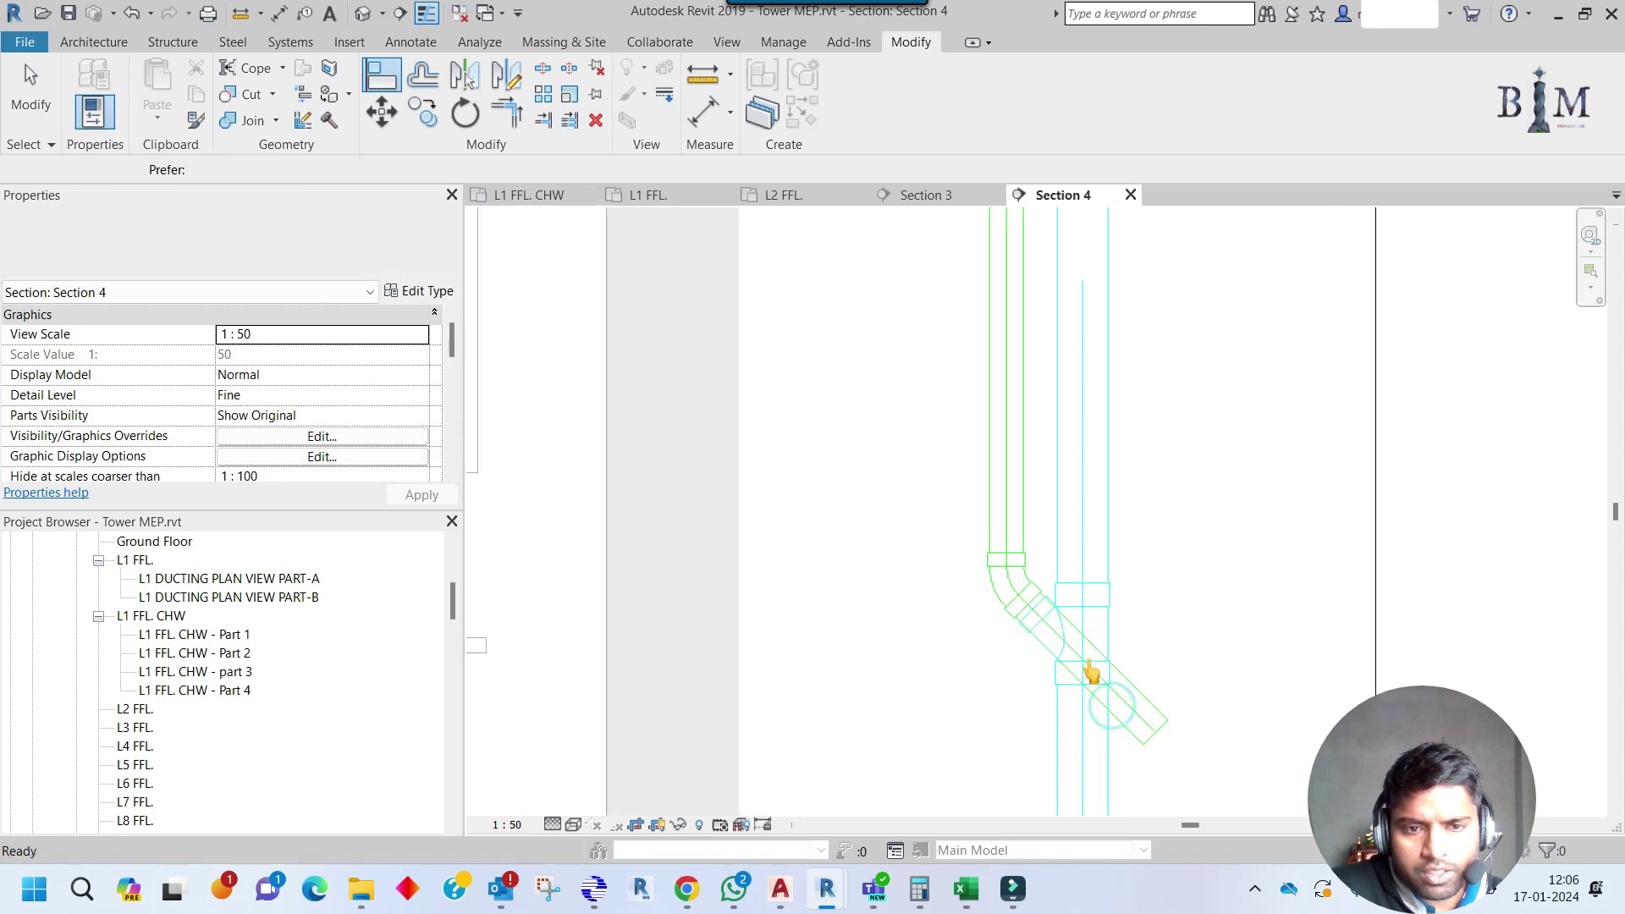
scroll(1077, 638, up, 1)
scroll(1013, 588, down, 1)
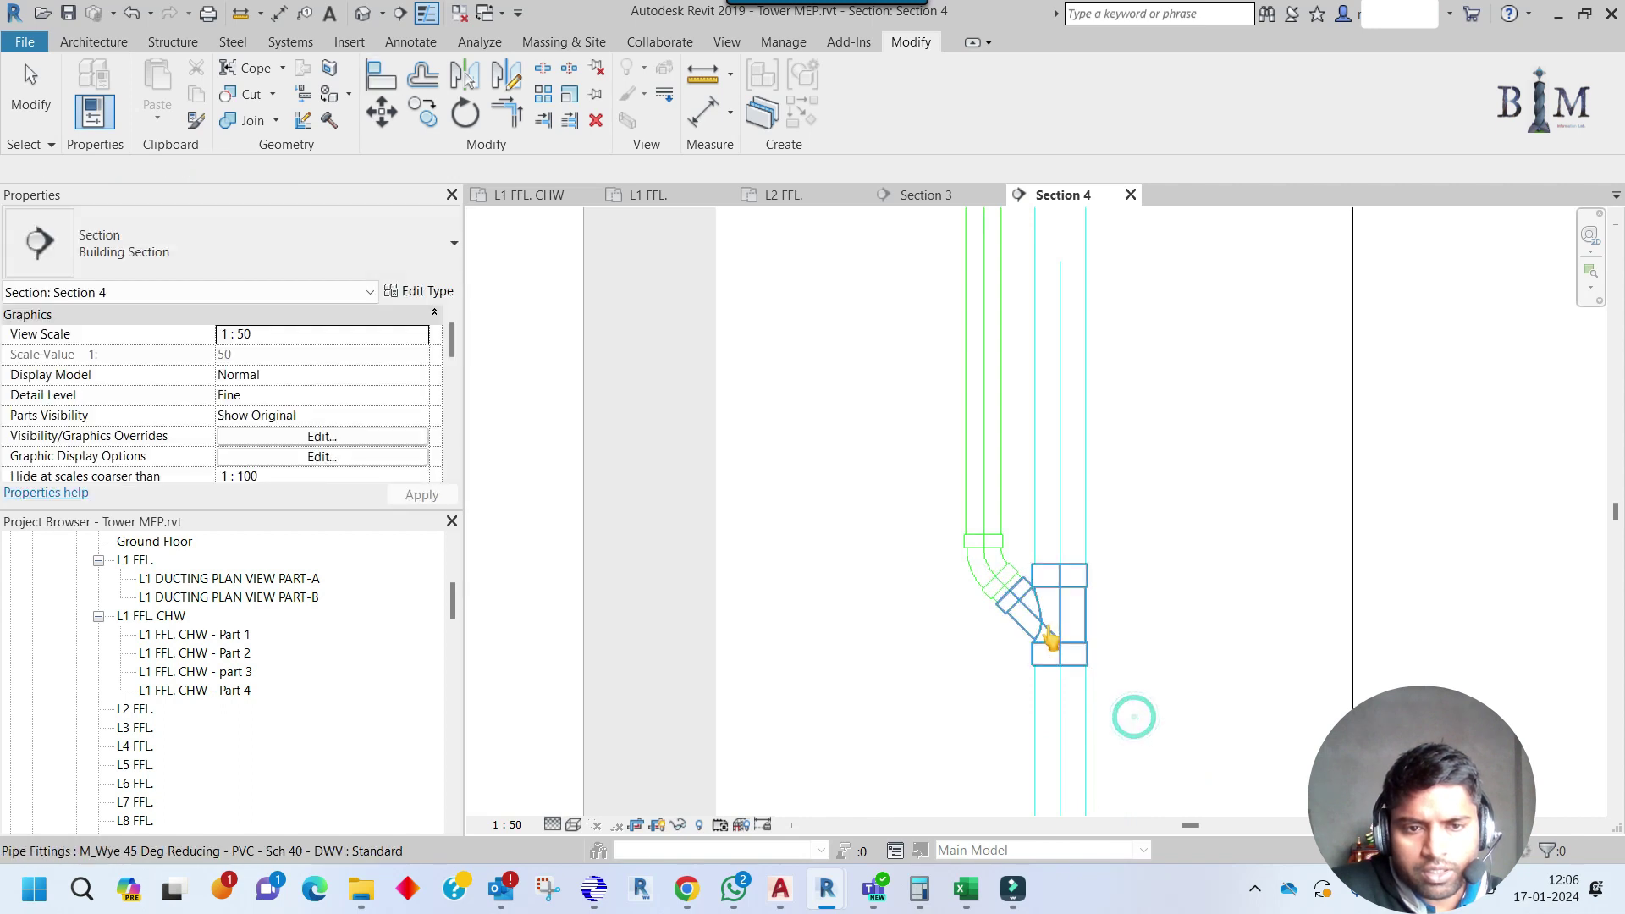
Connect the 100 mm branch of the cyan riser's wye to the green elbow.
scroll(1046, 643, up, 1)
click(1049, 625)
scroll(991, 582, up, 2)
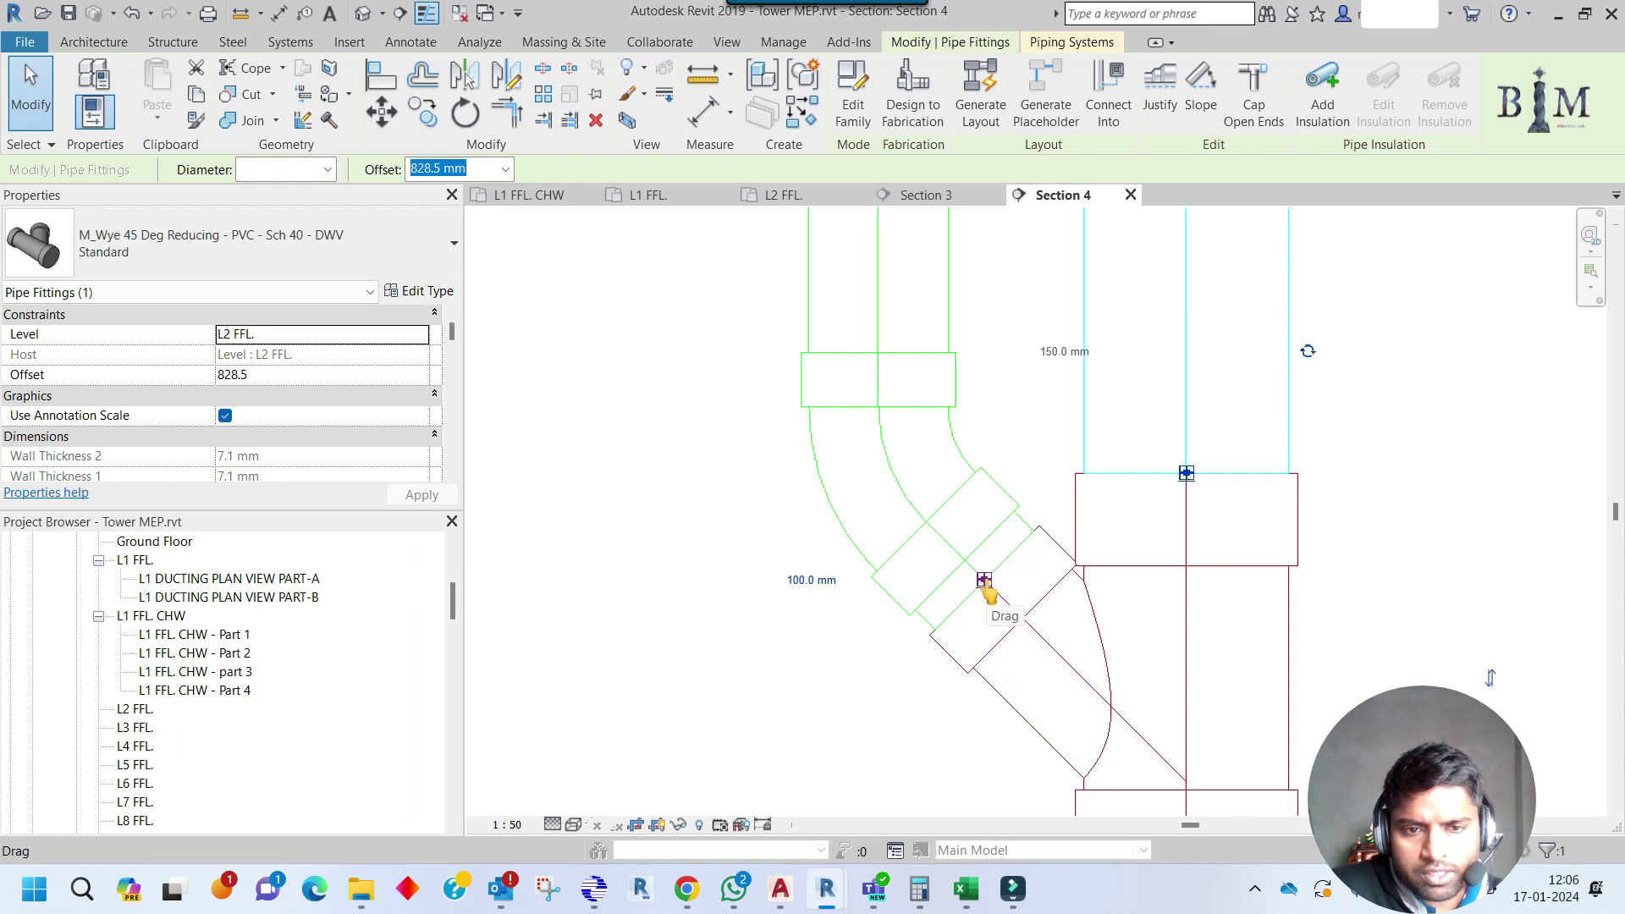
click(983, 581)
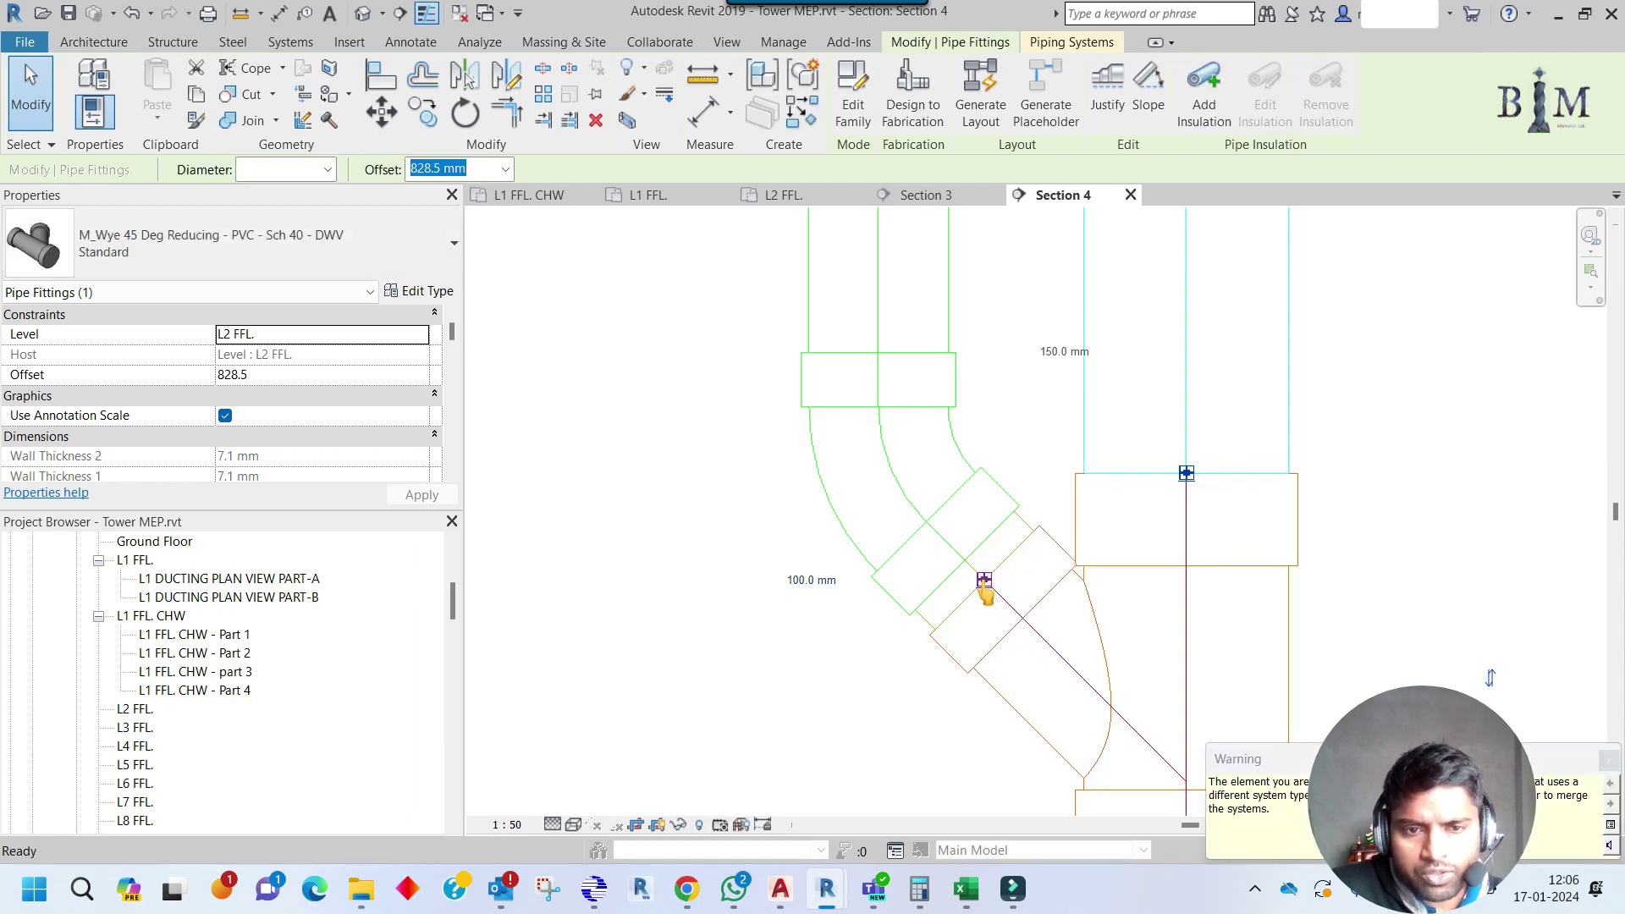
key(Escape)
scroll(986, 592, down, 2)
scroll(986, 593, down, 1)
scroll(959, 527, down, 3)
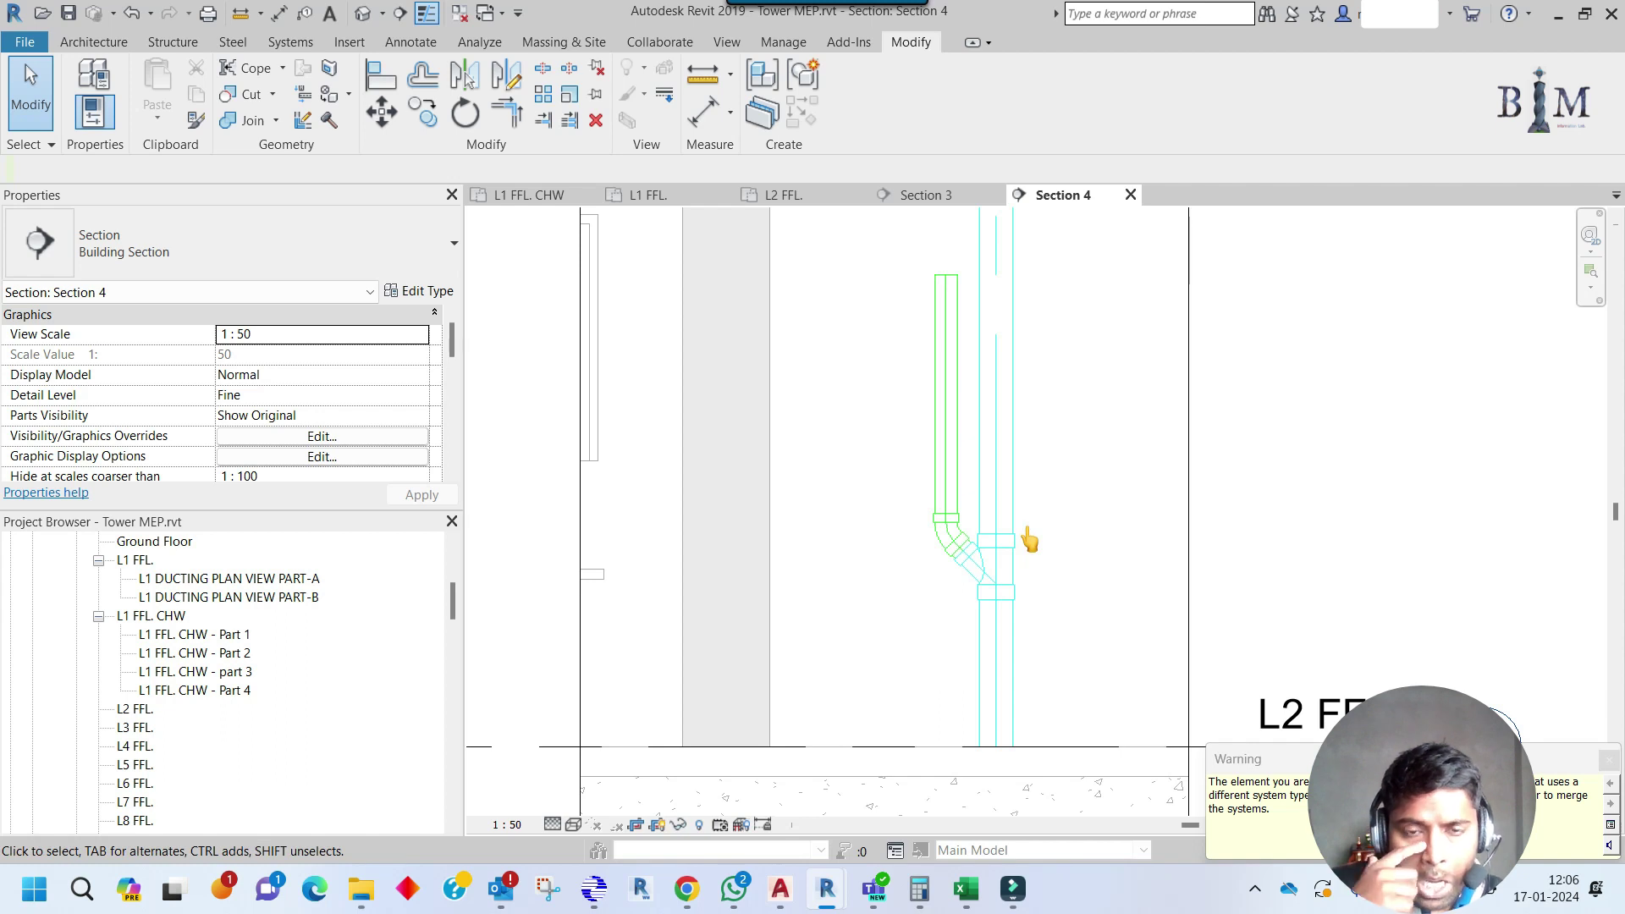
Return to the L2 FFL. plan and delete the slanted section that crosses the shaft beside the cyan riser.
click(794, 196)
scroll(887, 534, up, 4)
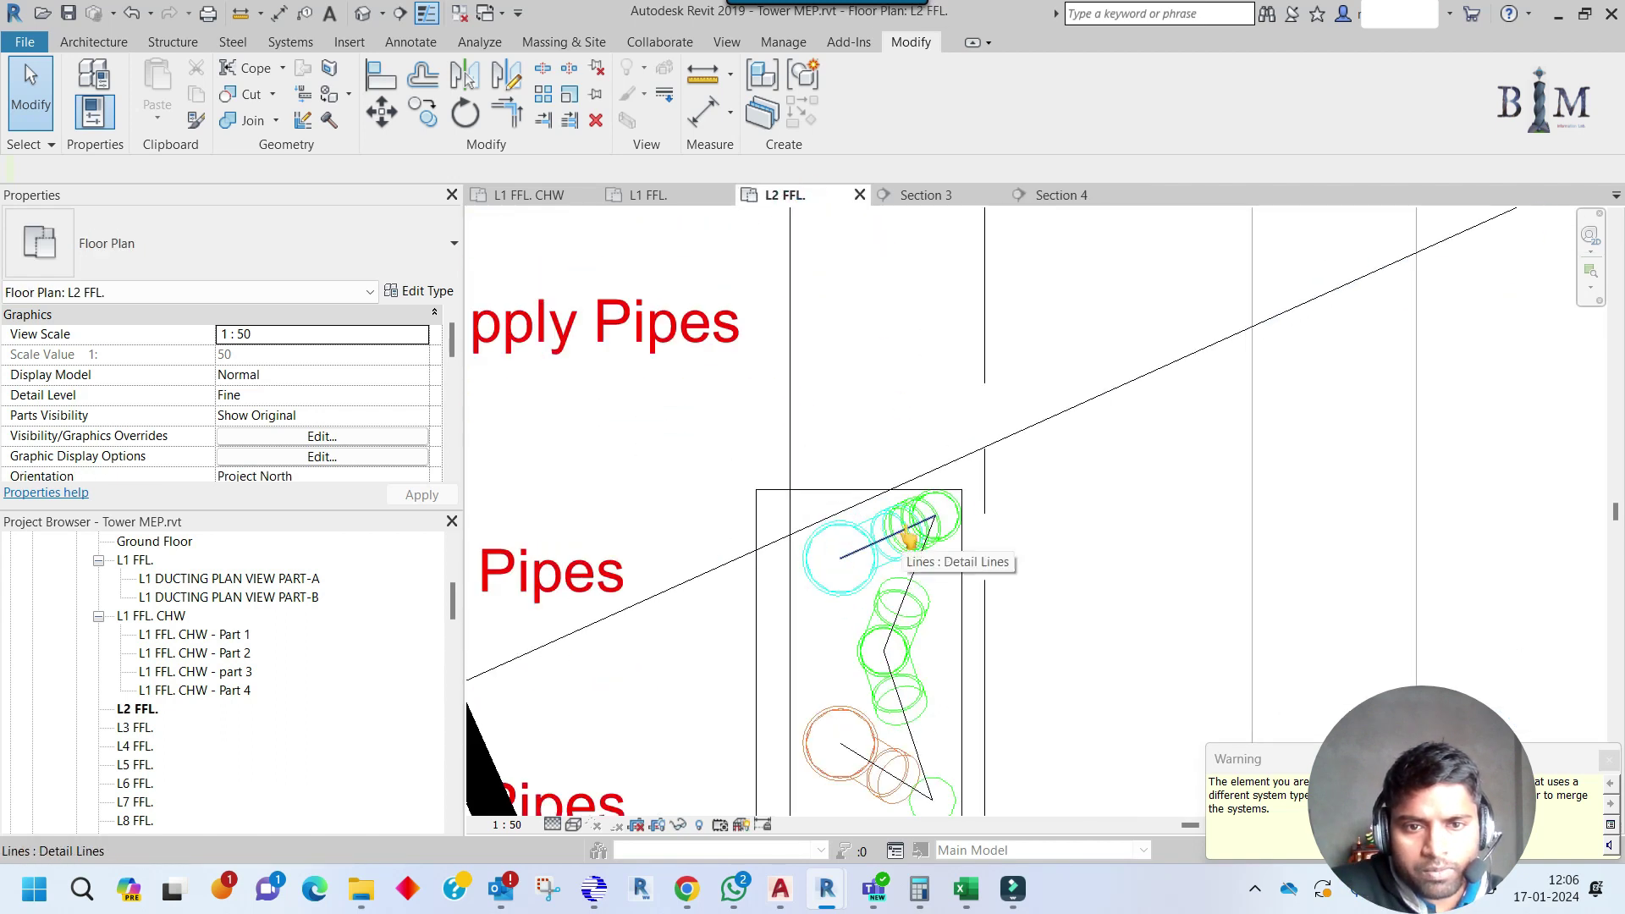
scroll(921, 574, down, 1)
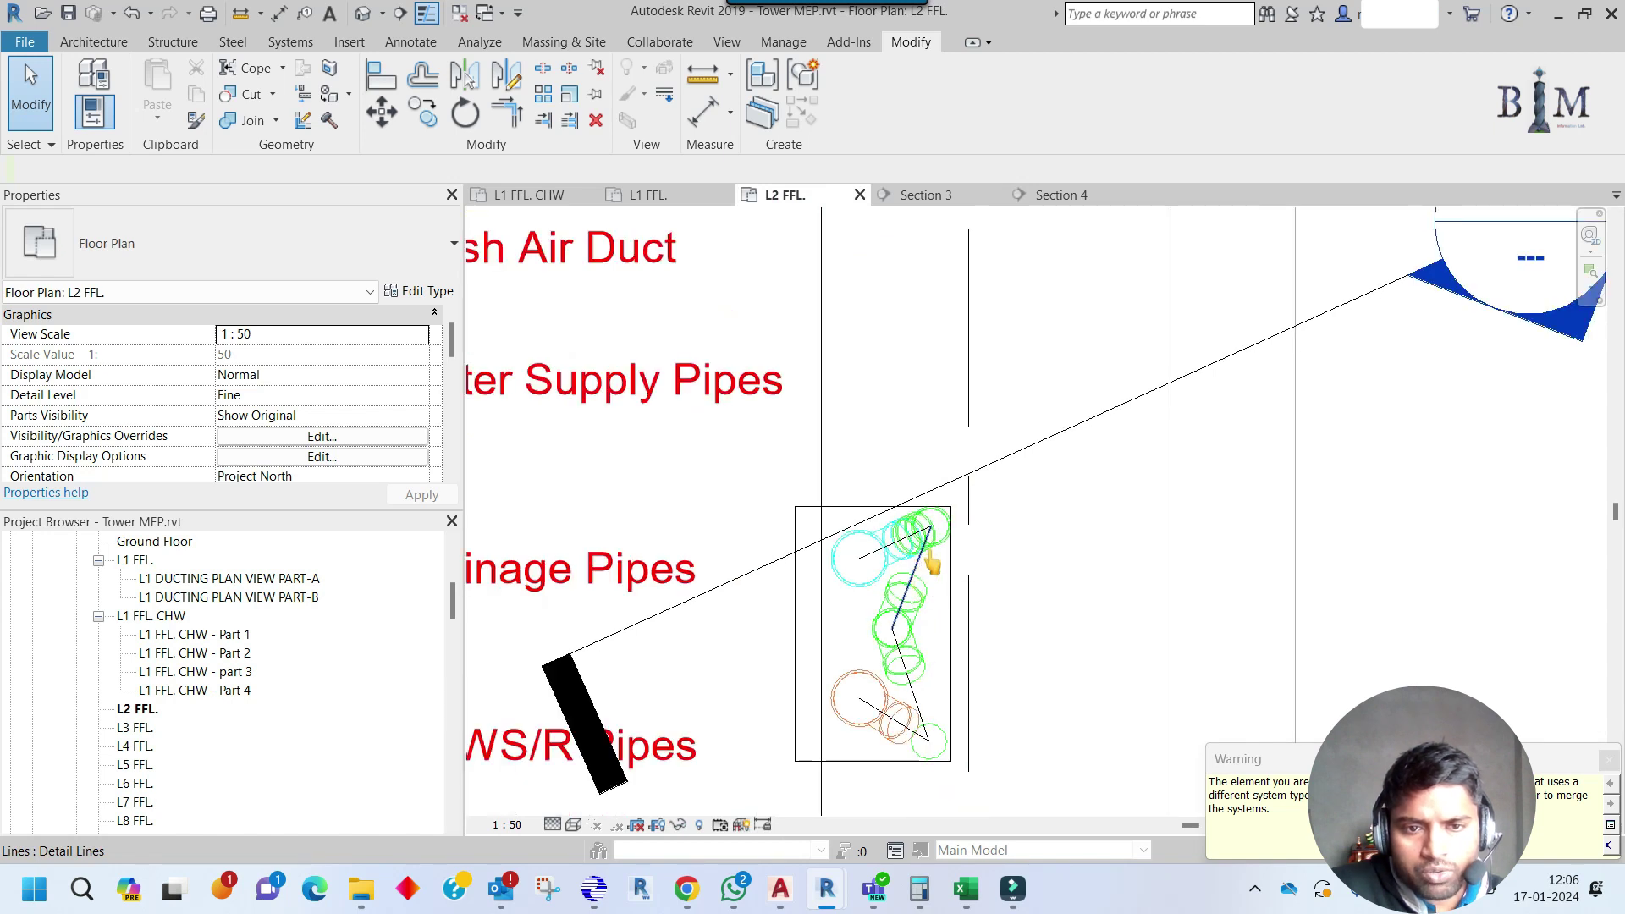
scroll(920, 574, down, 3)
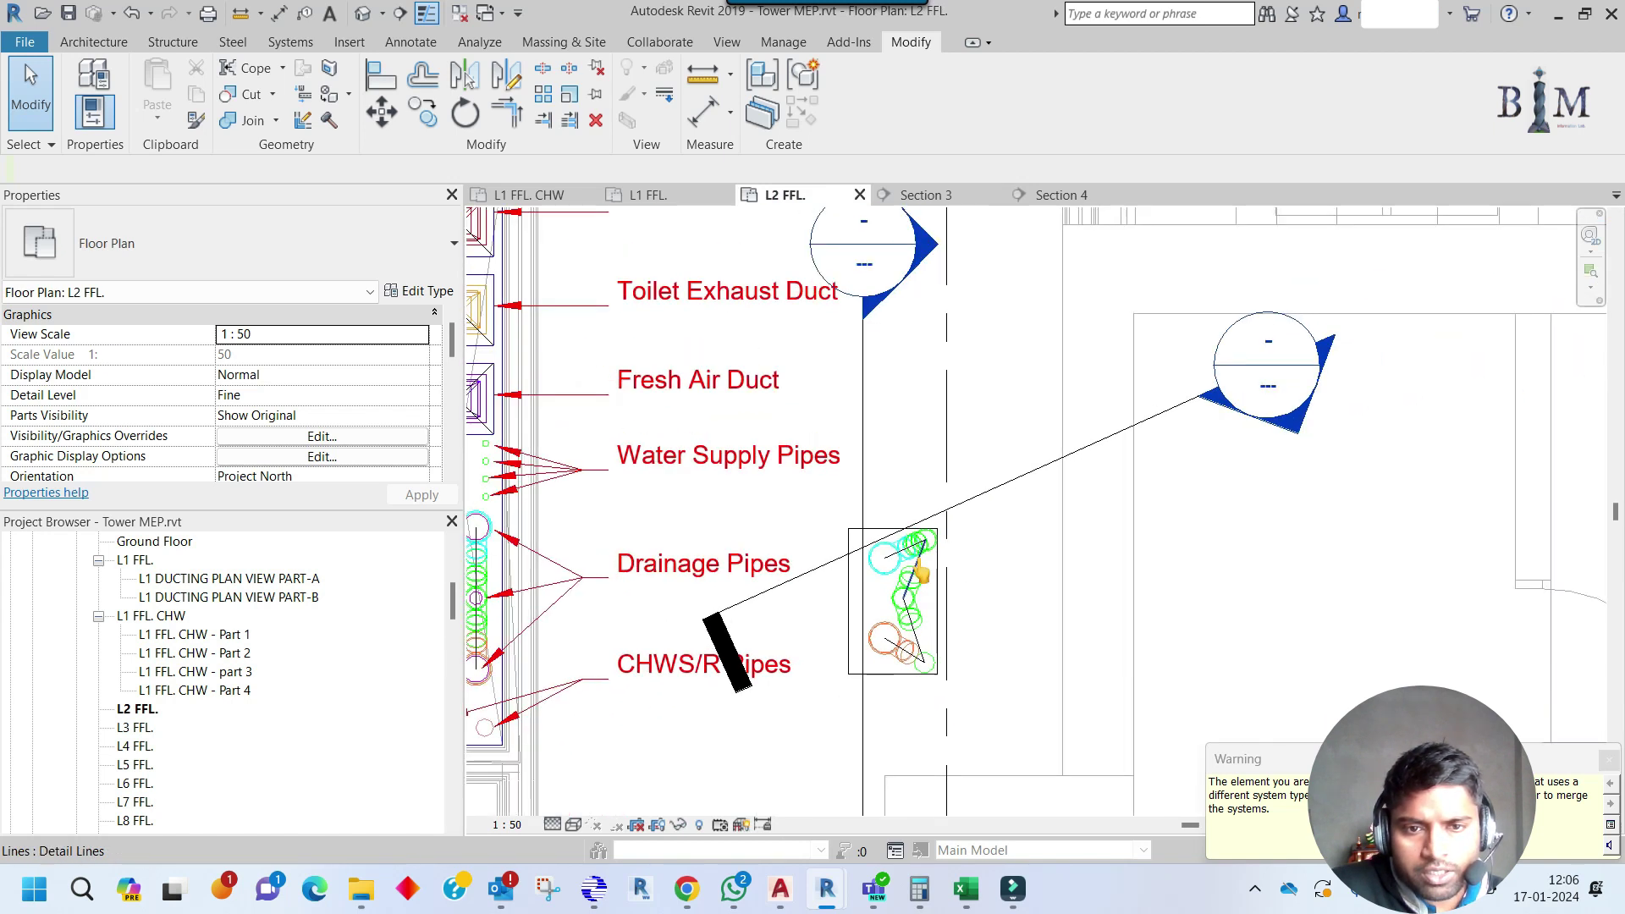
click(999, 496)
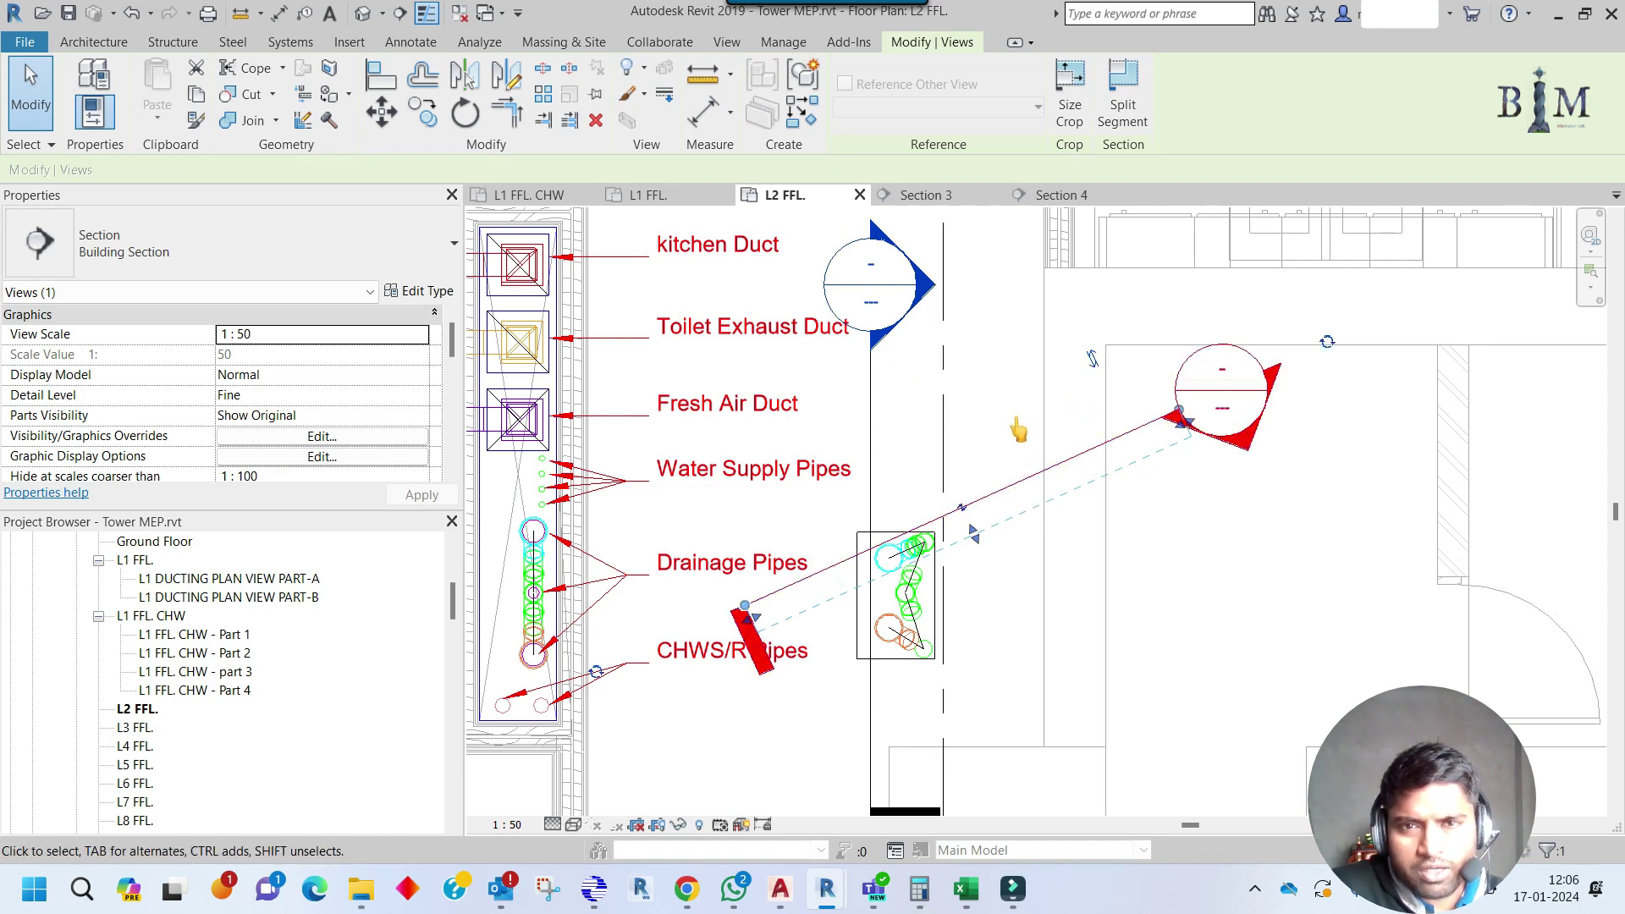
click(596, 120)
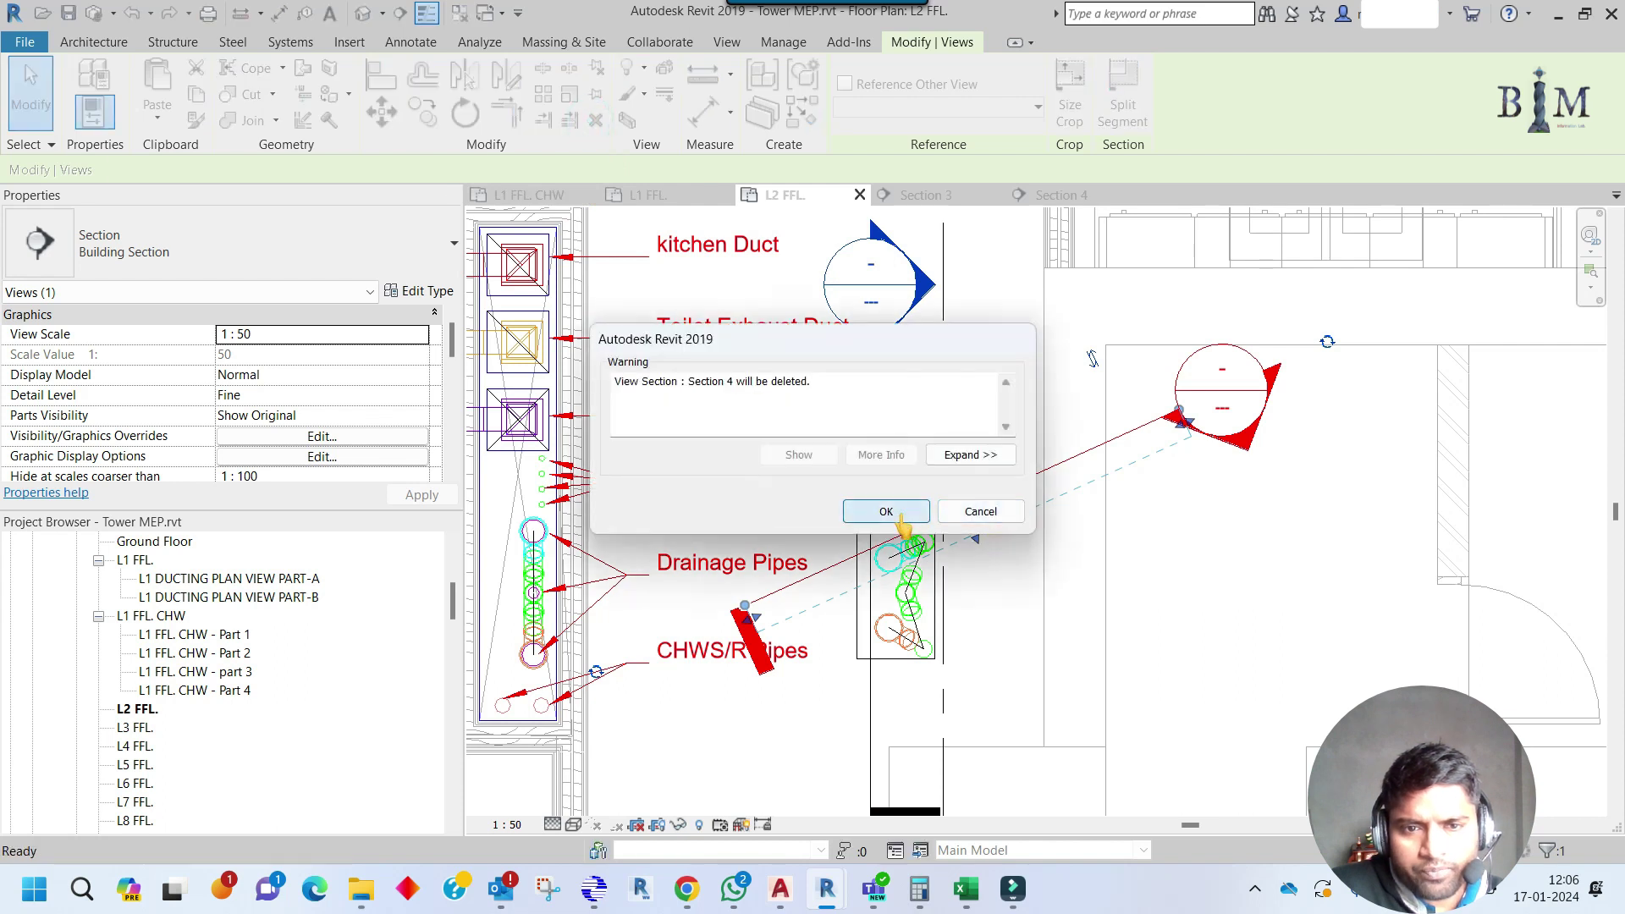
click(882, 509)
Copy the vertical section east of the shaft and move the copy's lower end onto the middle green riser's centre.
ctrl+drag(923, 508, 1132, 508)
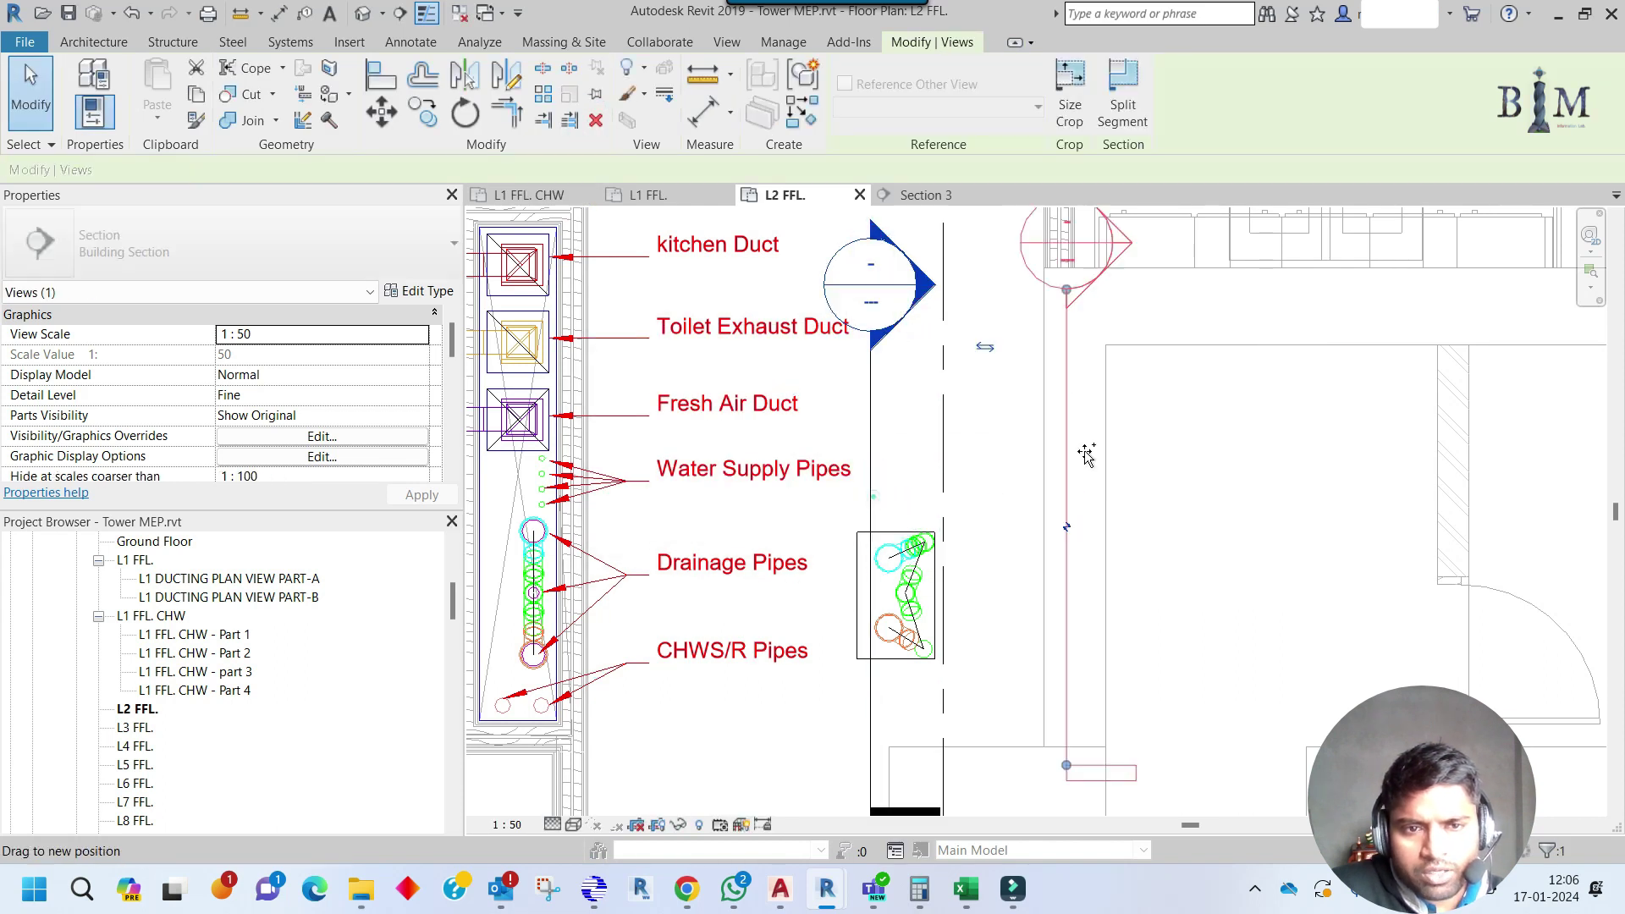
key(m)
key(v)
click(1080, 765)
scroll(872, 583, up, 2)
scroll(872, 584, up, 3)
click(926, 602)
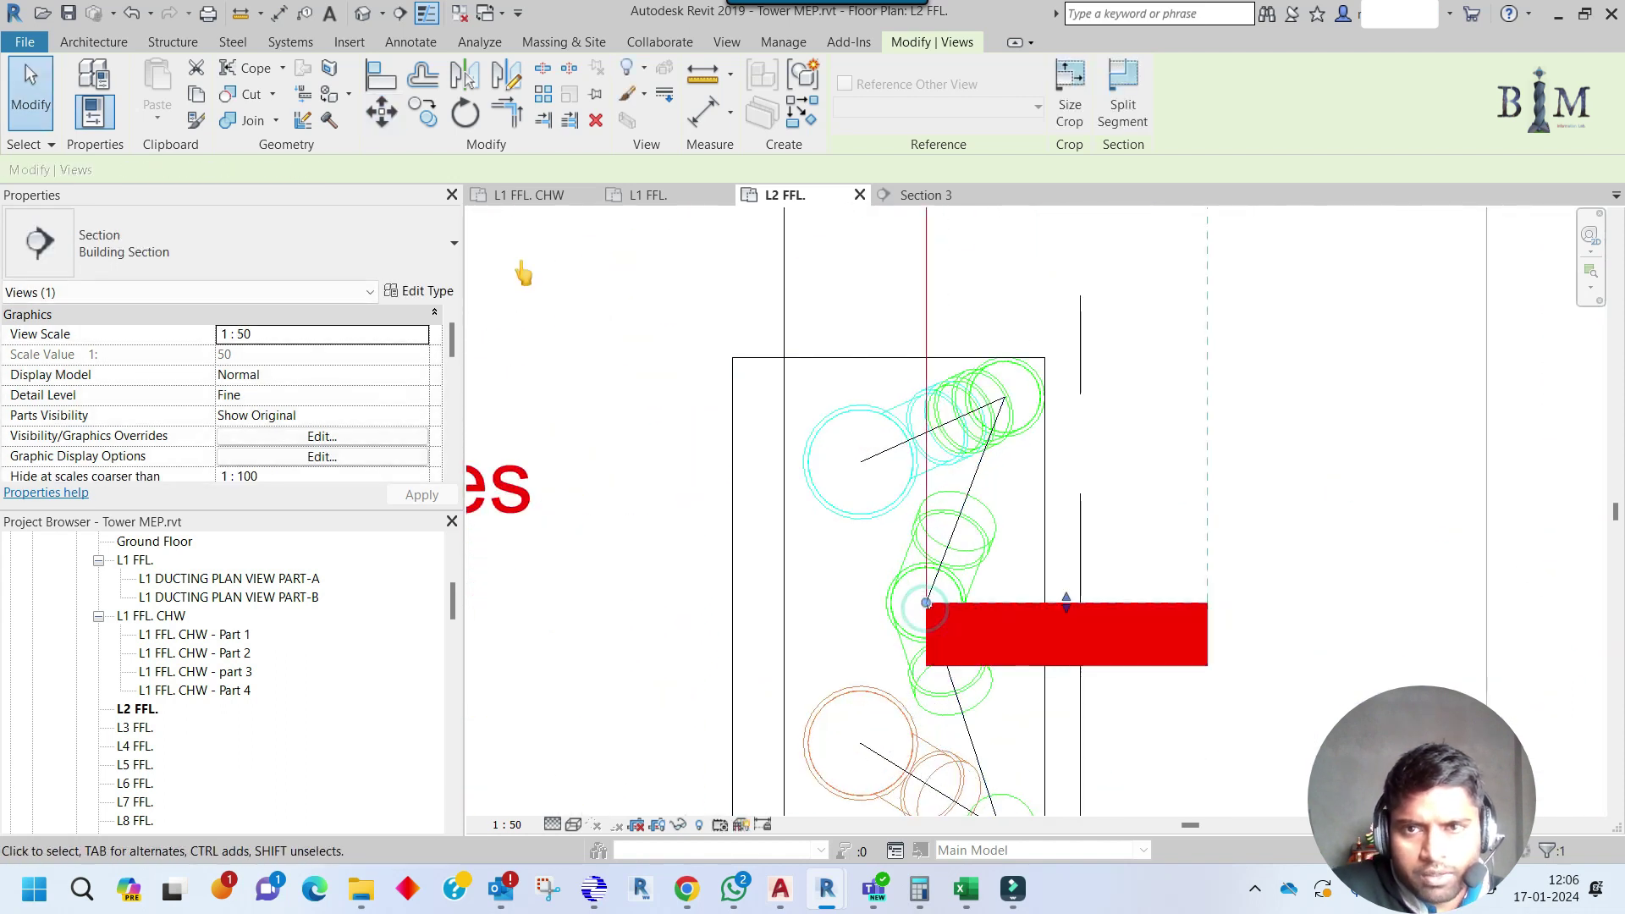
Rotate the copied section about 21° around the green riser's centre to follow the detail line to the upper green pipe.
click(465, 112)
click(532, 170)
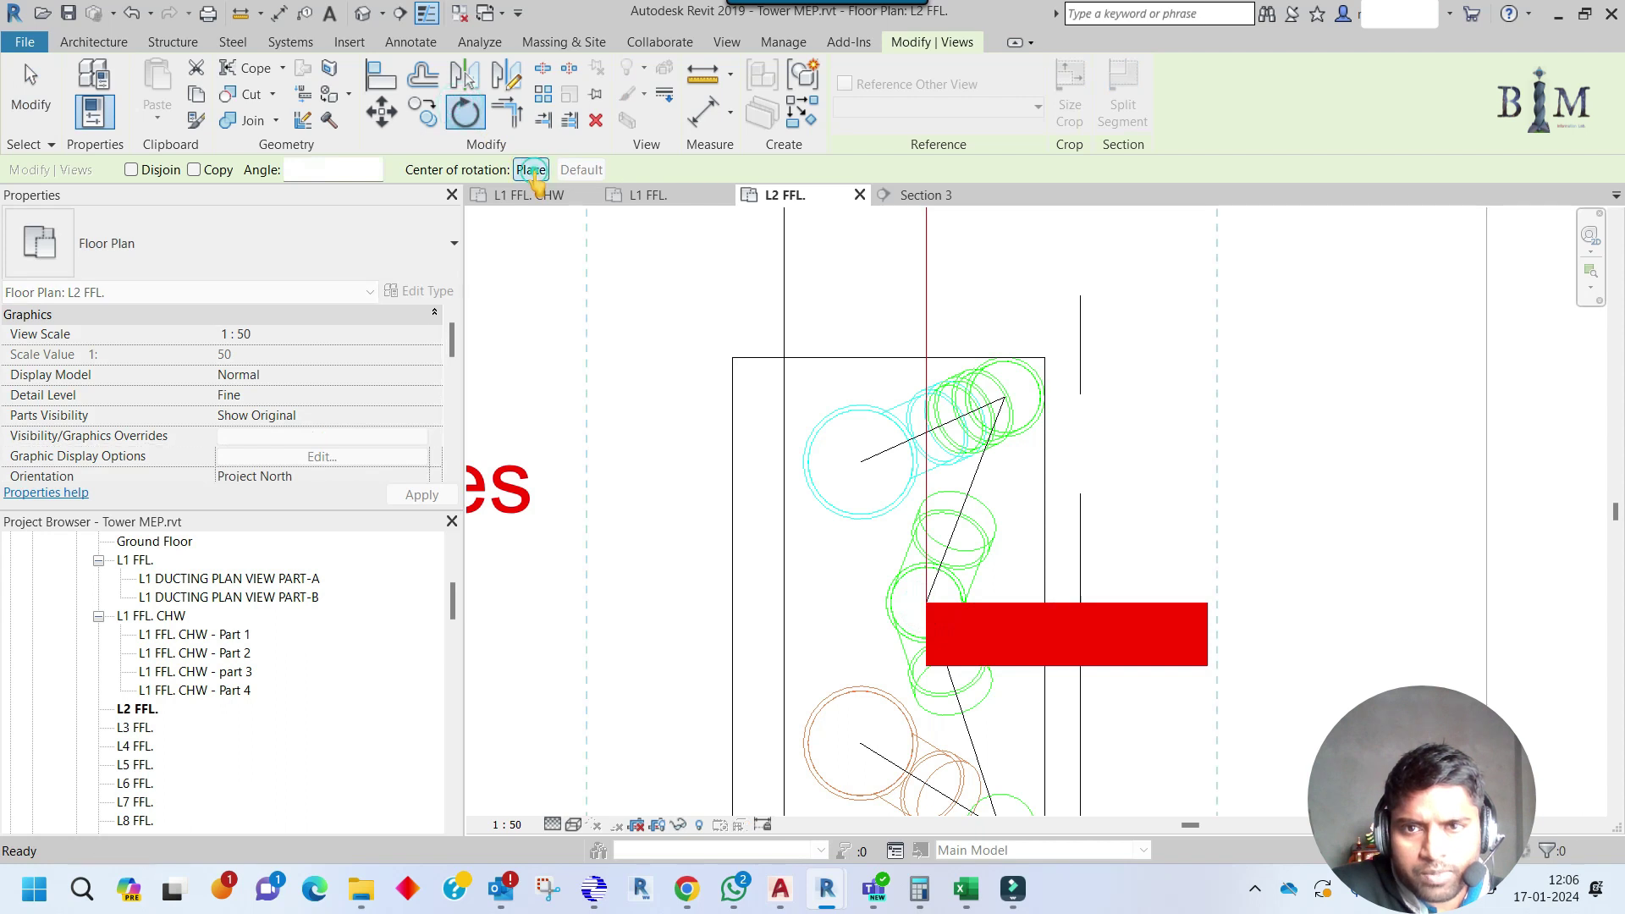
click(926, 603)
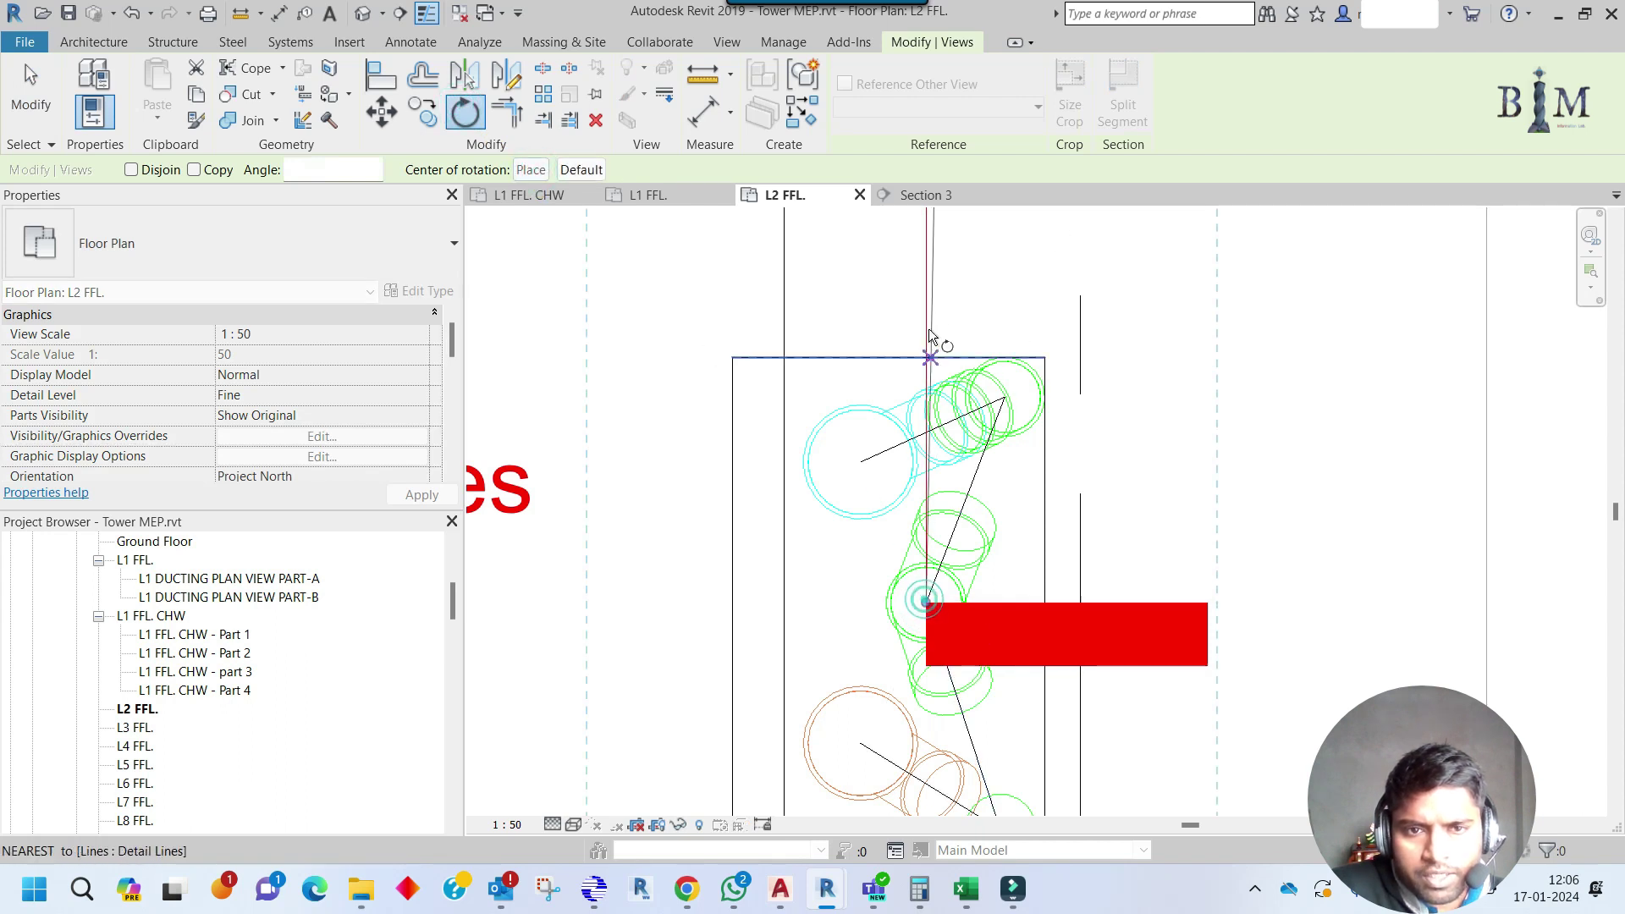
click(924, 298)
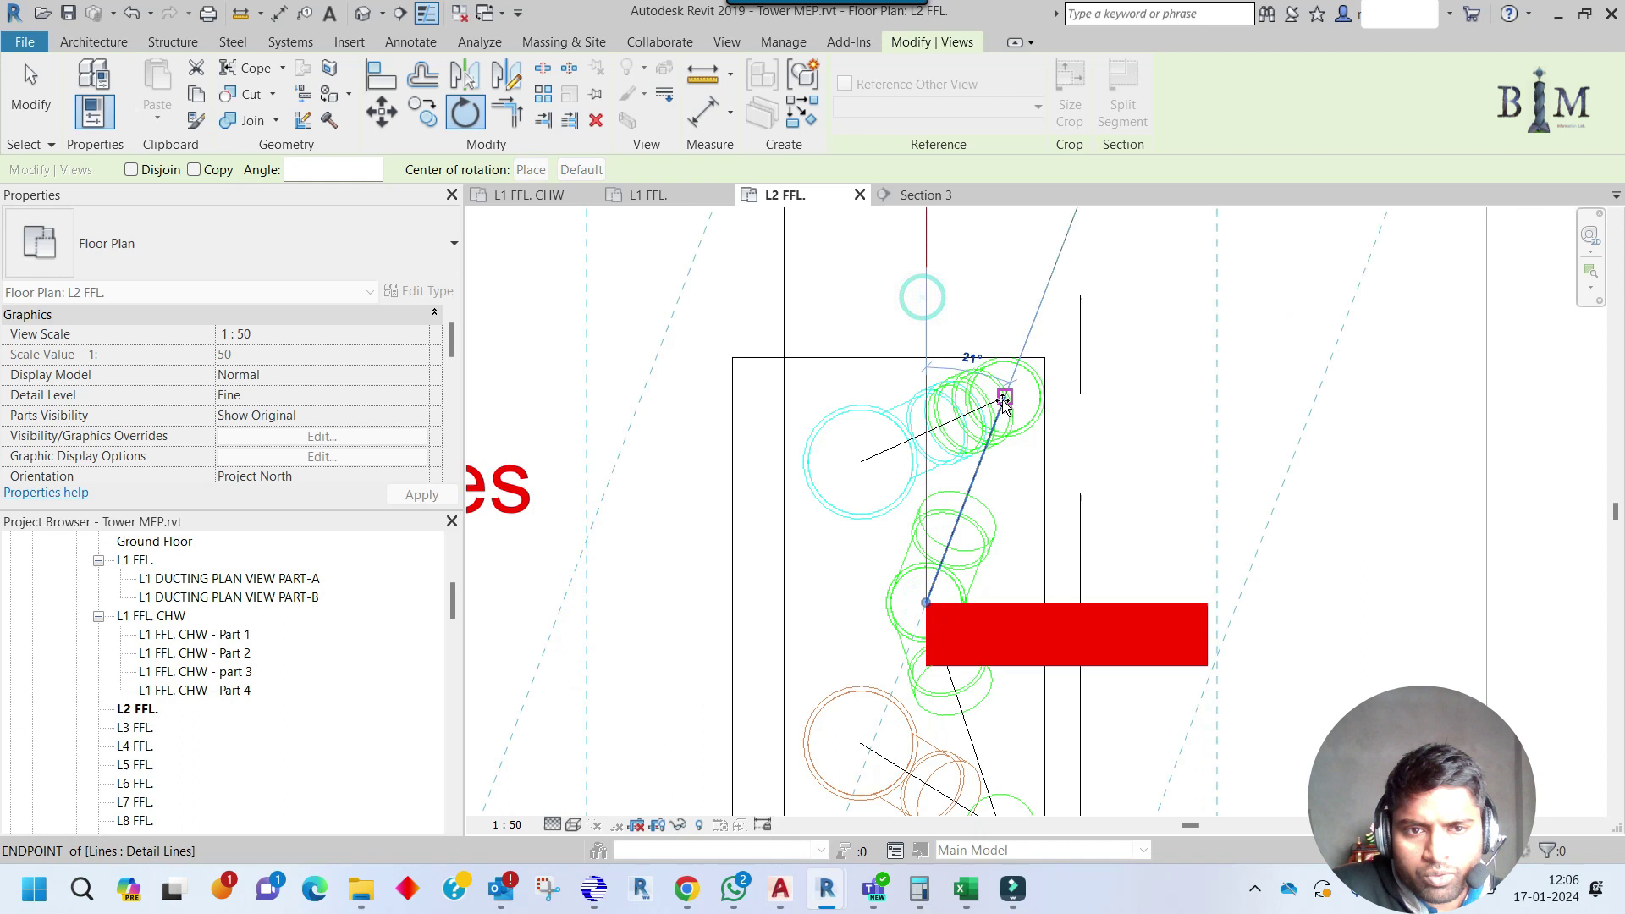
click(1004, 399)
scroll(974, 517, down, 5)
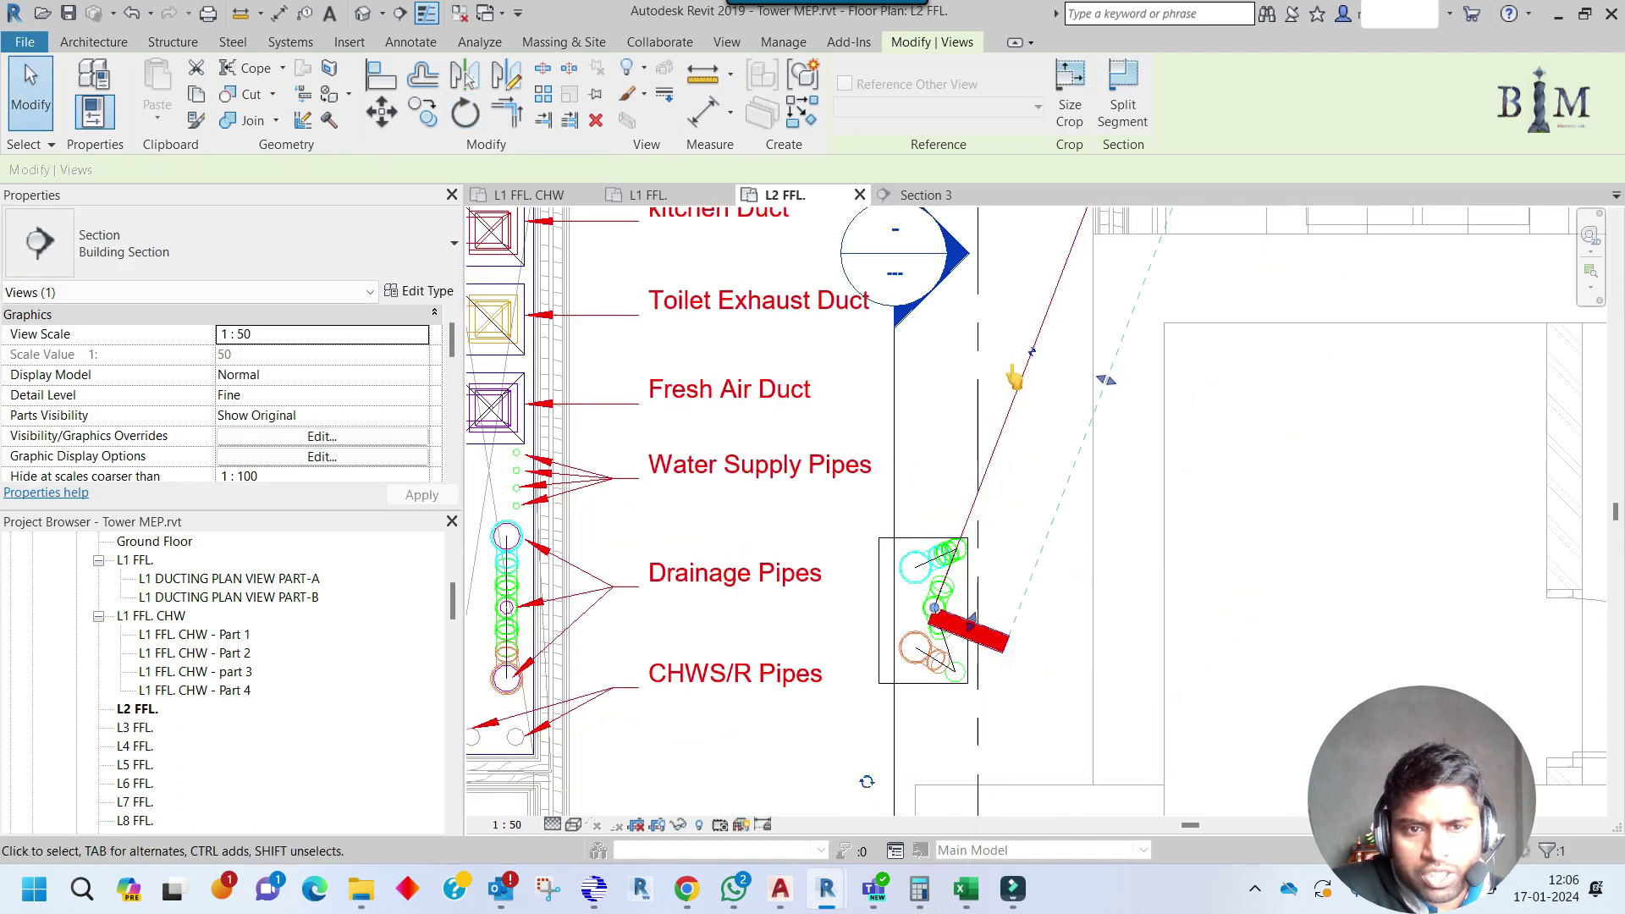
Shift the rotated section back so its line spans the shaft beside the green pipes, and open its view.
mouse_move(972, 518)
mouse_down()
mouse_move(948, 524)
mouse_move(1004, 523)
mouse_move(988, 520)
mouse_up()
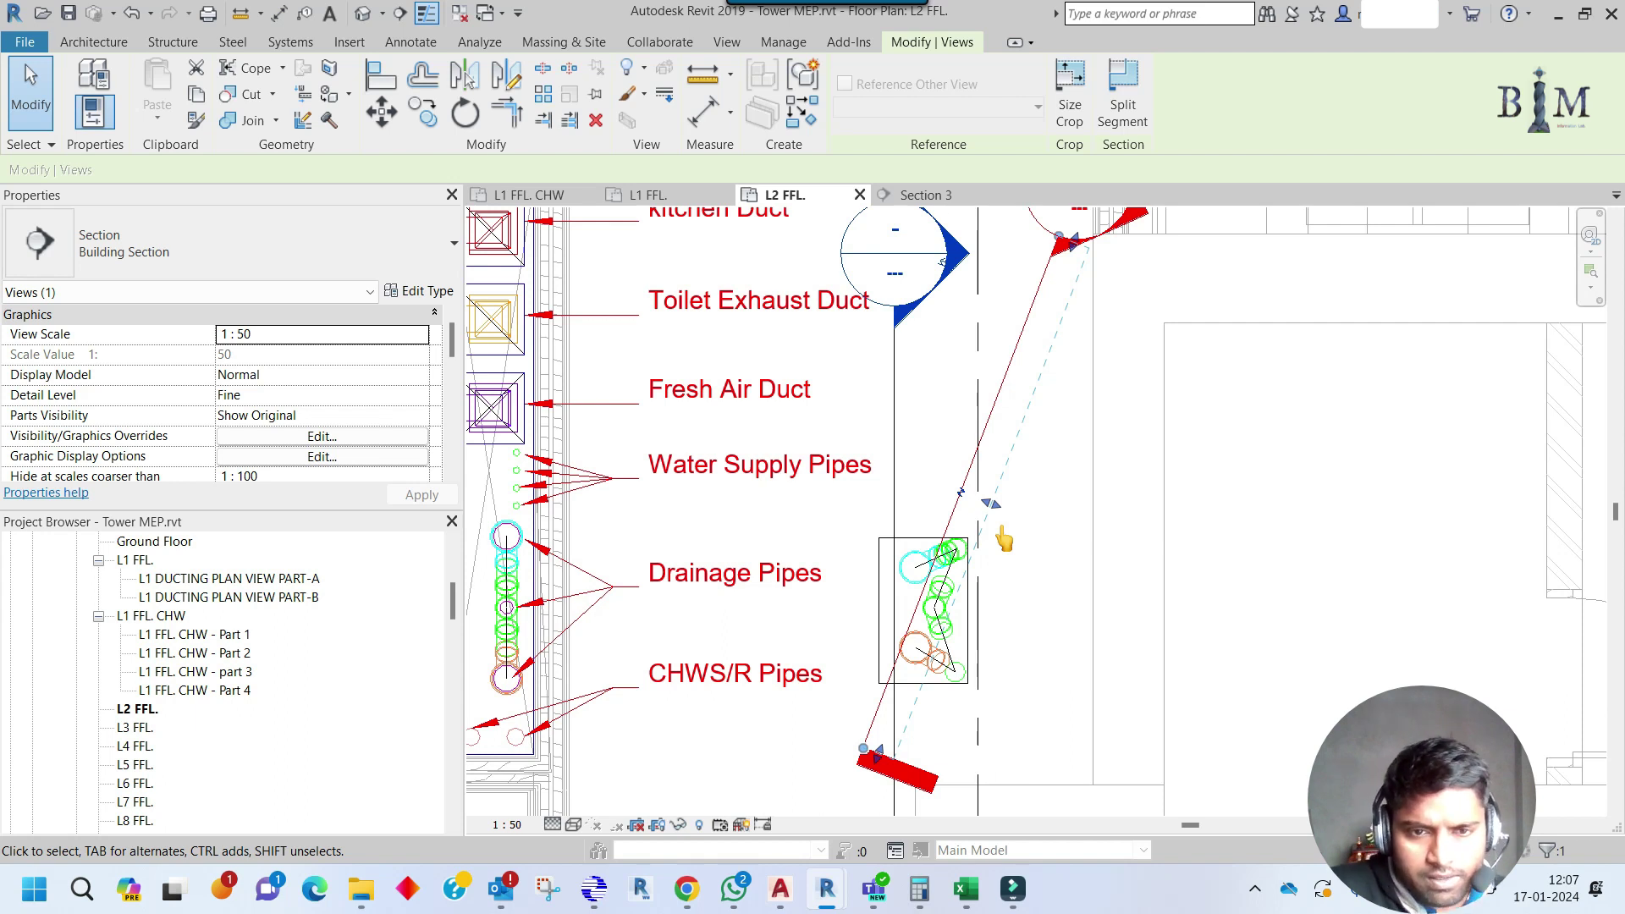
scroll(946, 508, up, 2)
right_click(946, 520)
click(1027, 444)
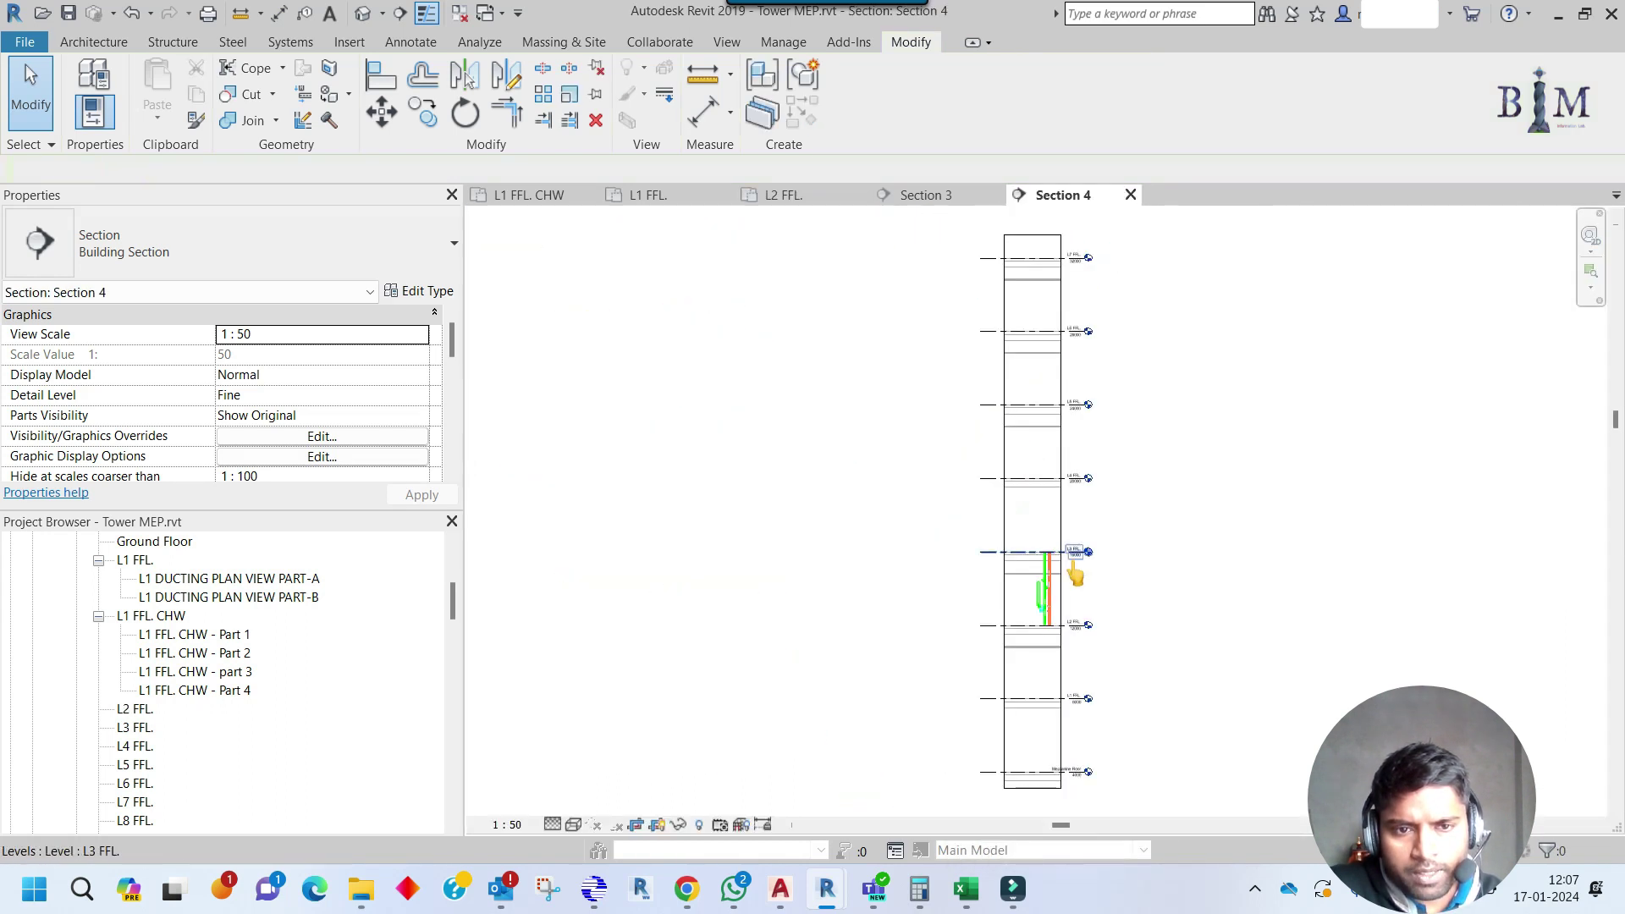
Draw a diagonal pipe about 560 mm long from the green riser wye's 100 mm branch down past the vertical pipe.
scroll(1058, 584, up, 6)
middle_drag(982, 584, 883, 544)
right_click(950, 446)
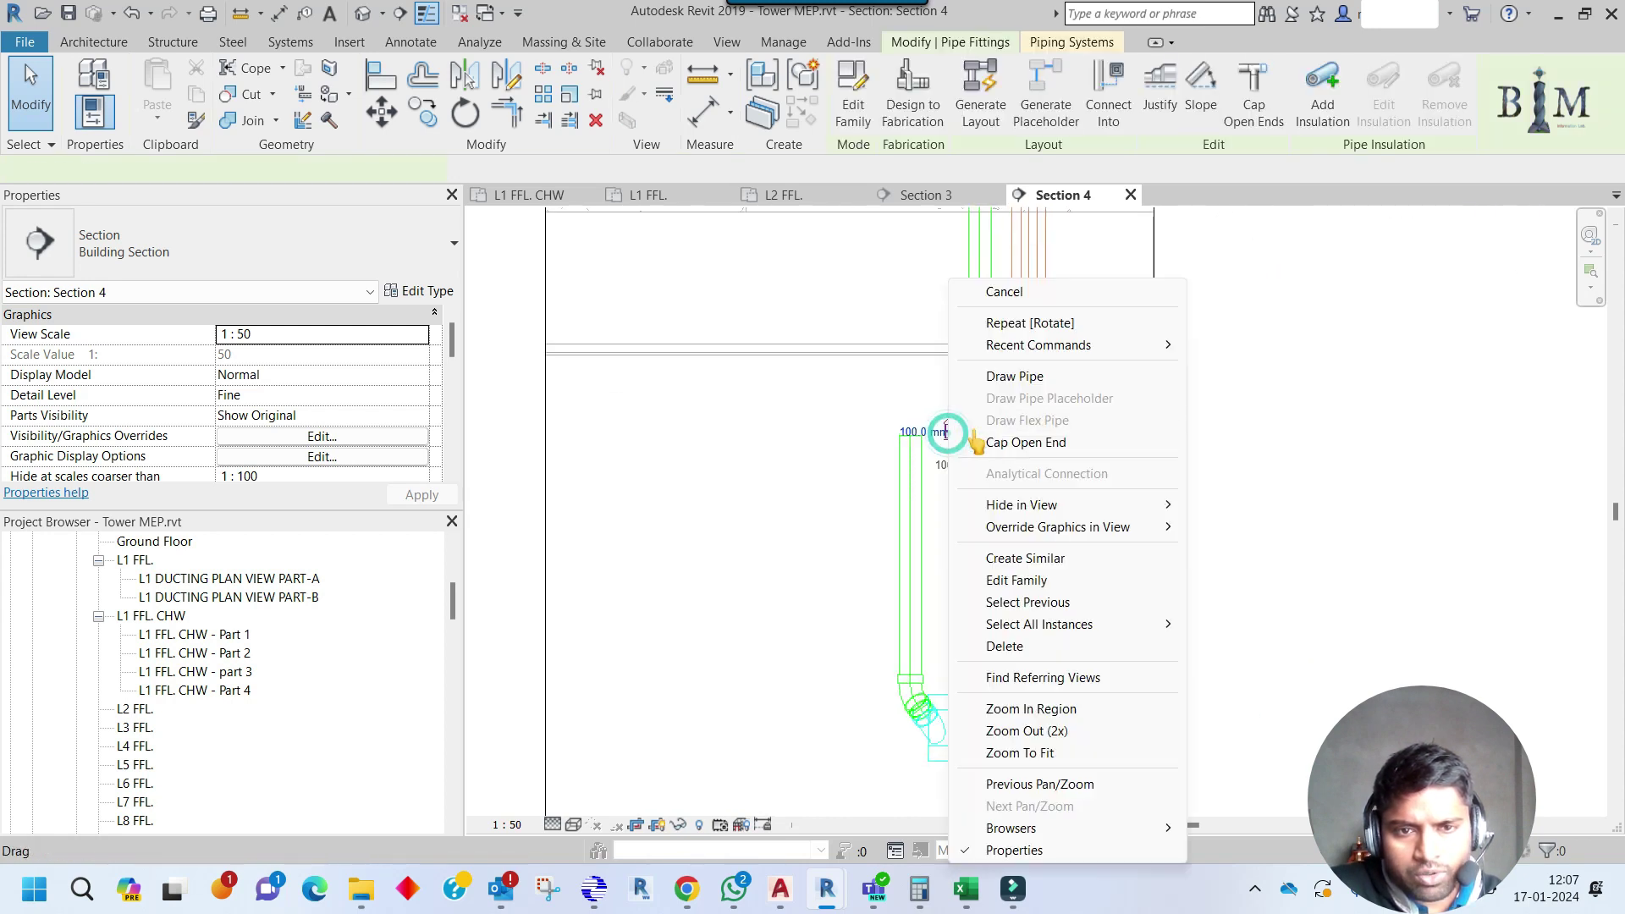
click(1020, 370)
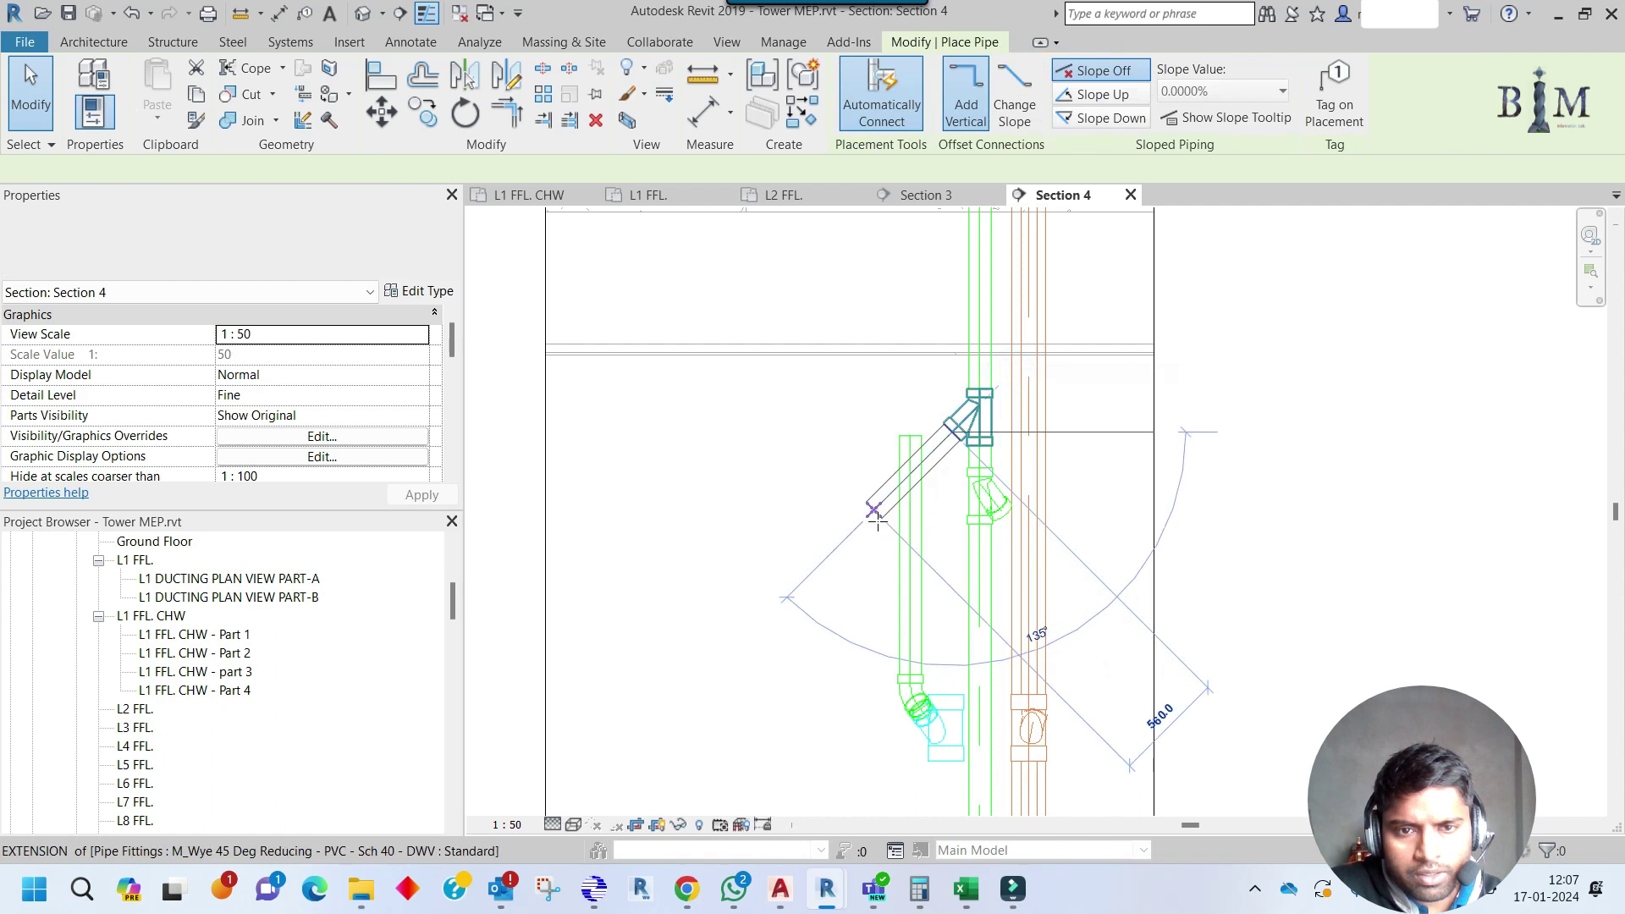
click(870, 514)
key(Escape)
key(Escape)
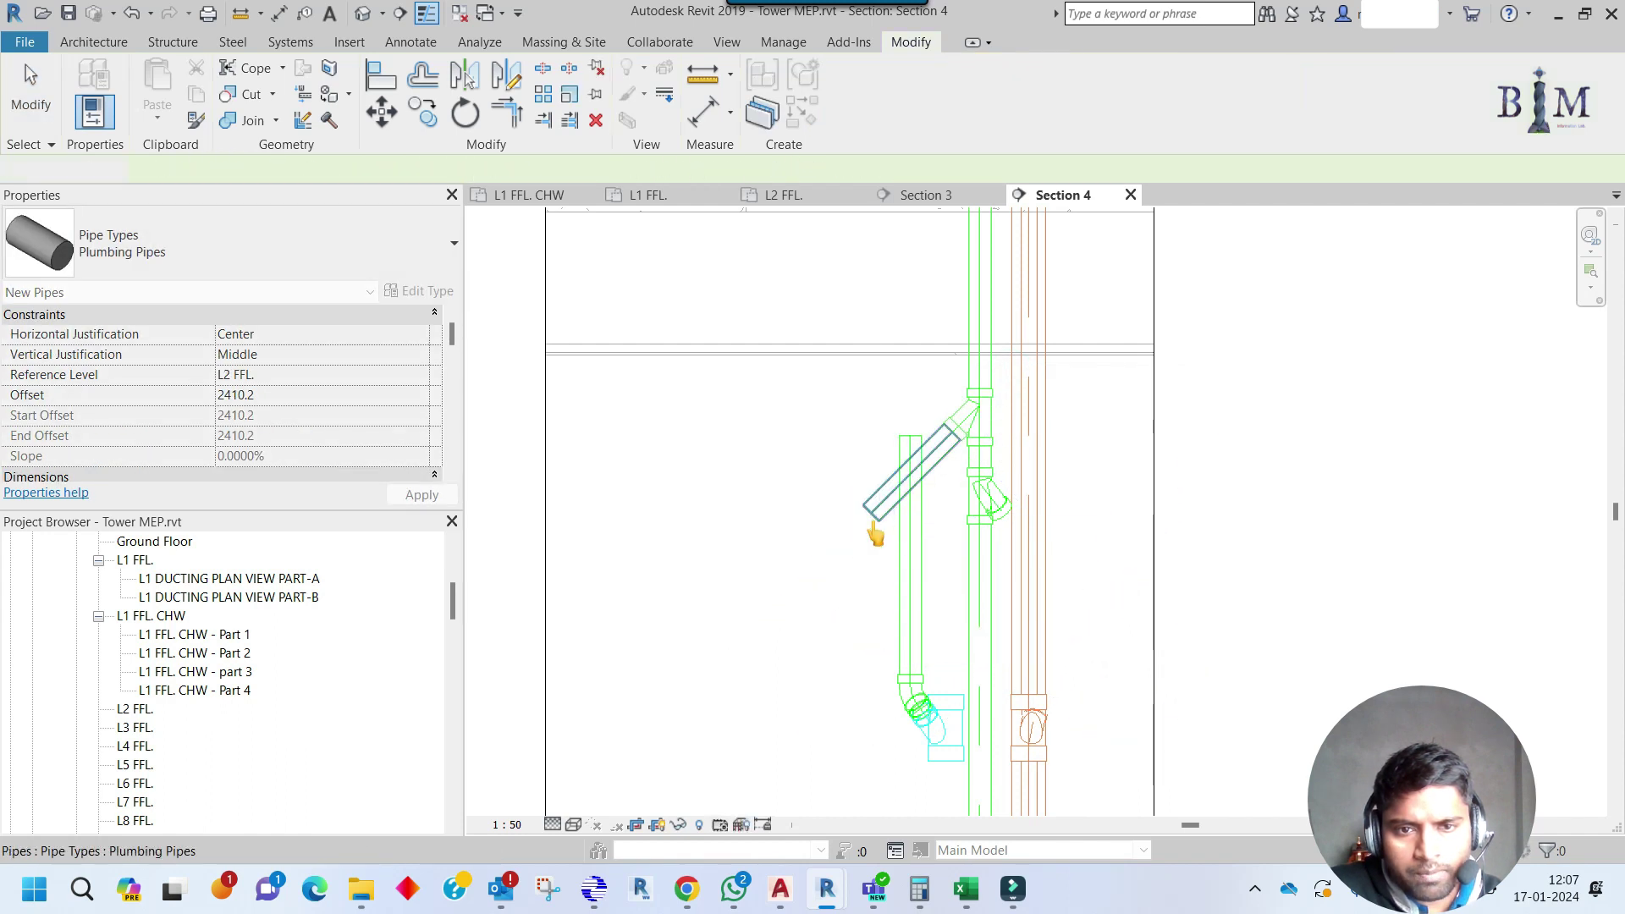
Draw a short vertical pipe downward from the lower end of the diagonal pipe.
right_click(872, 511)
click(939, 376)
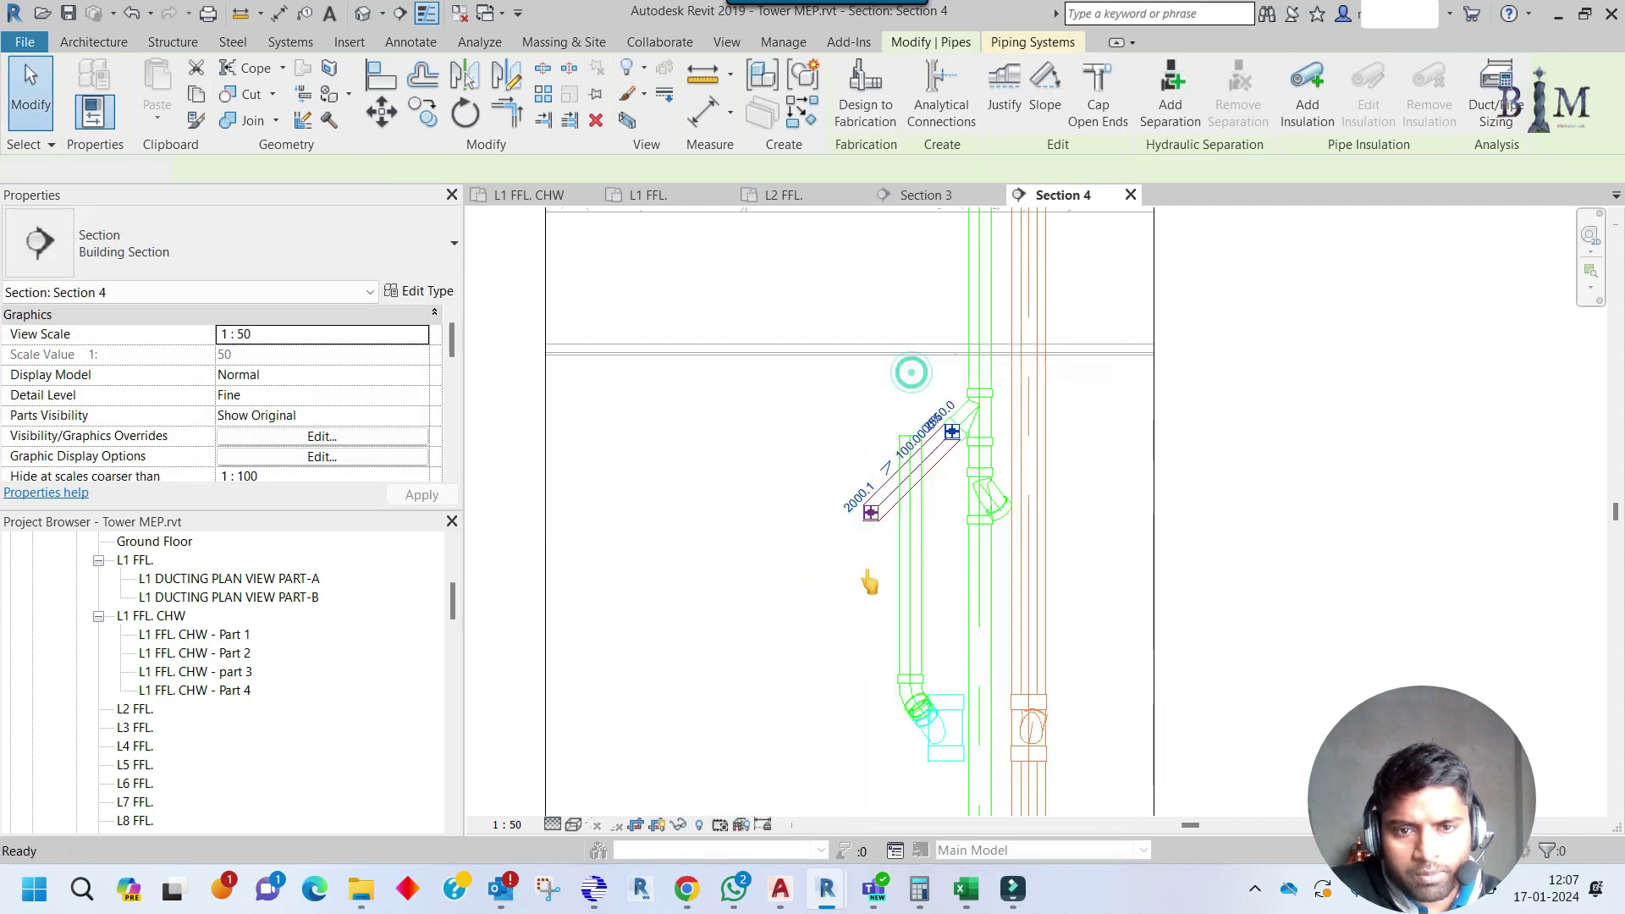
key(Escape)
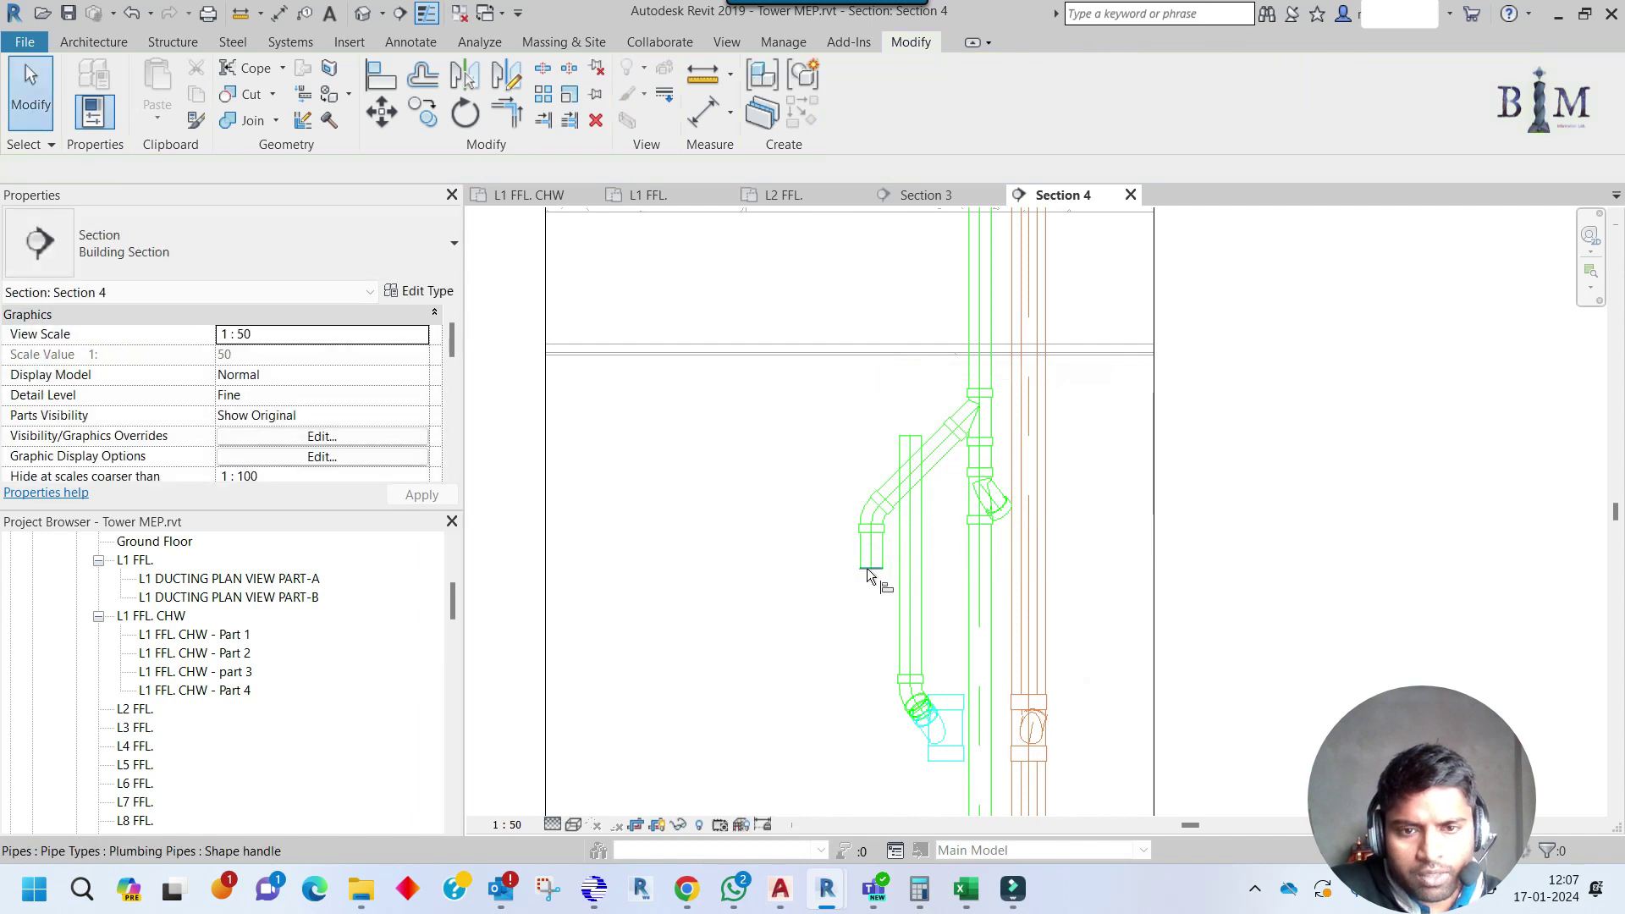
Shorten the tall vertical green pipe from its upper end and align the new short vertical pipe with its centreline.
click(864, 562)
drag(904, 436, 904, 620)
key(tr)
click(904, 620)
click(867, 550)
key(Escape)
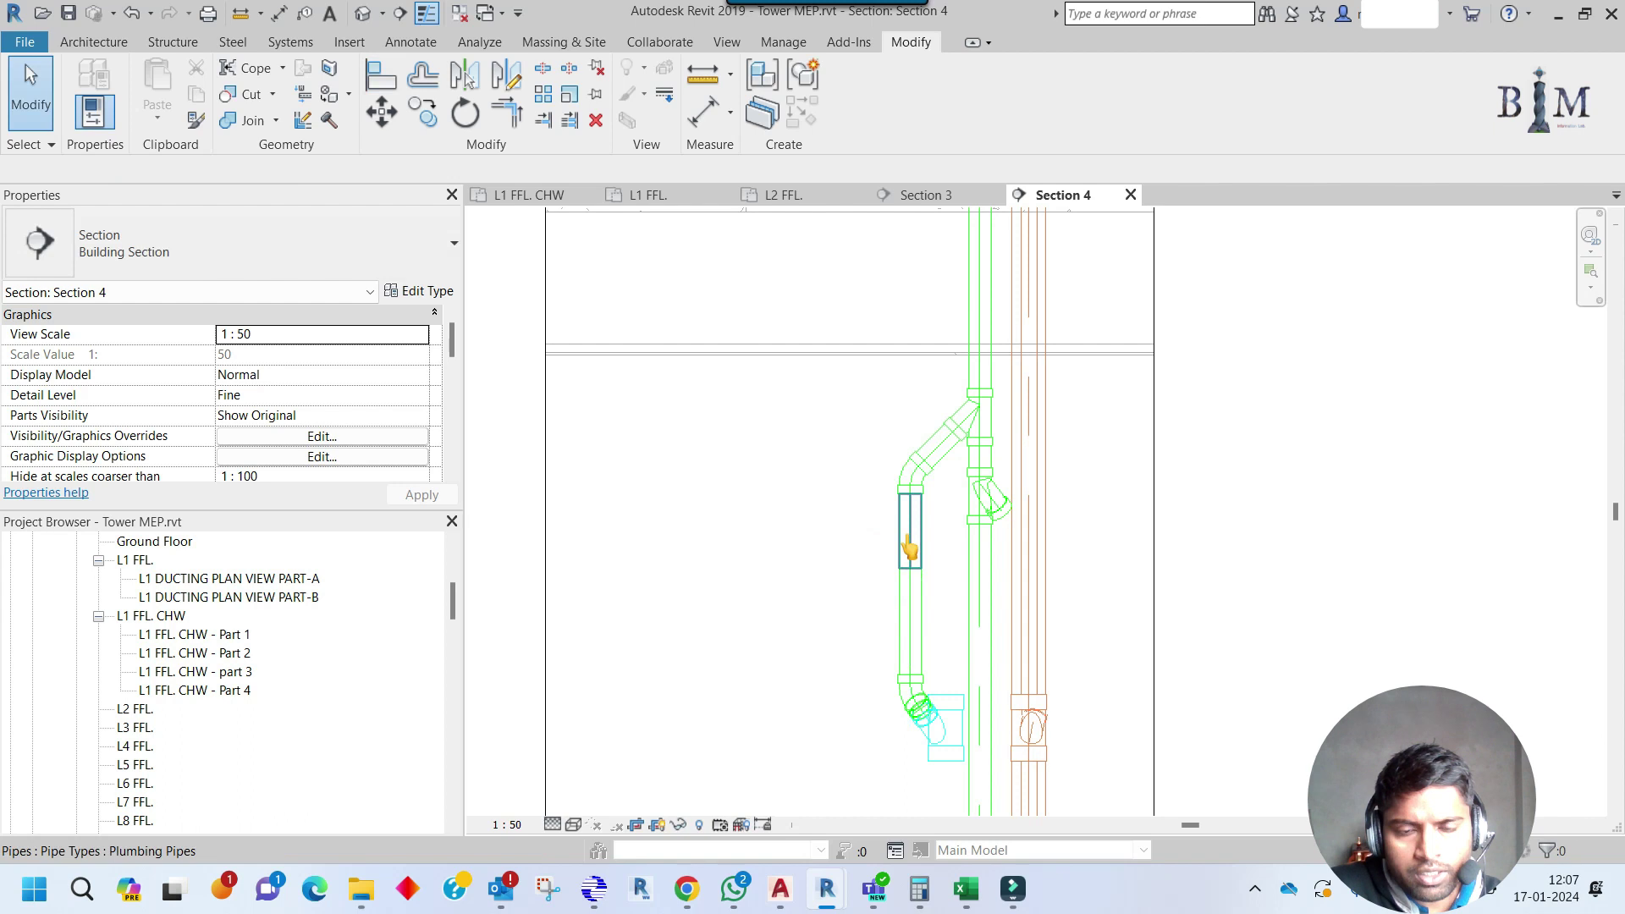
Delete the short vertical pipe below the diagonal branch's elbow, keeping the elbow.
click(909, 548)
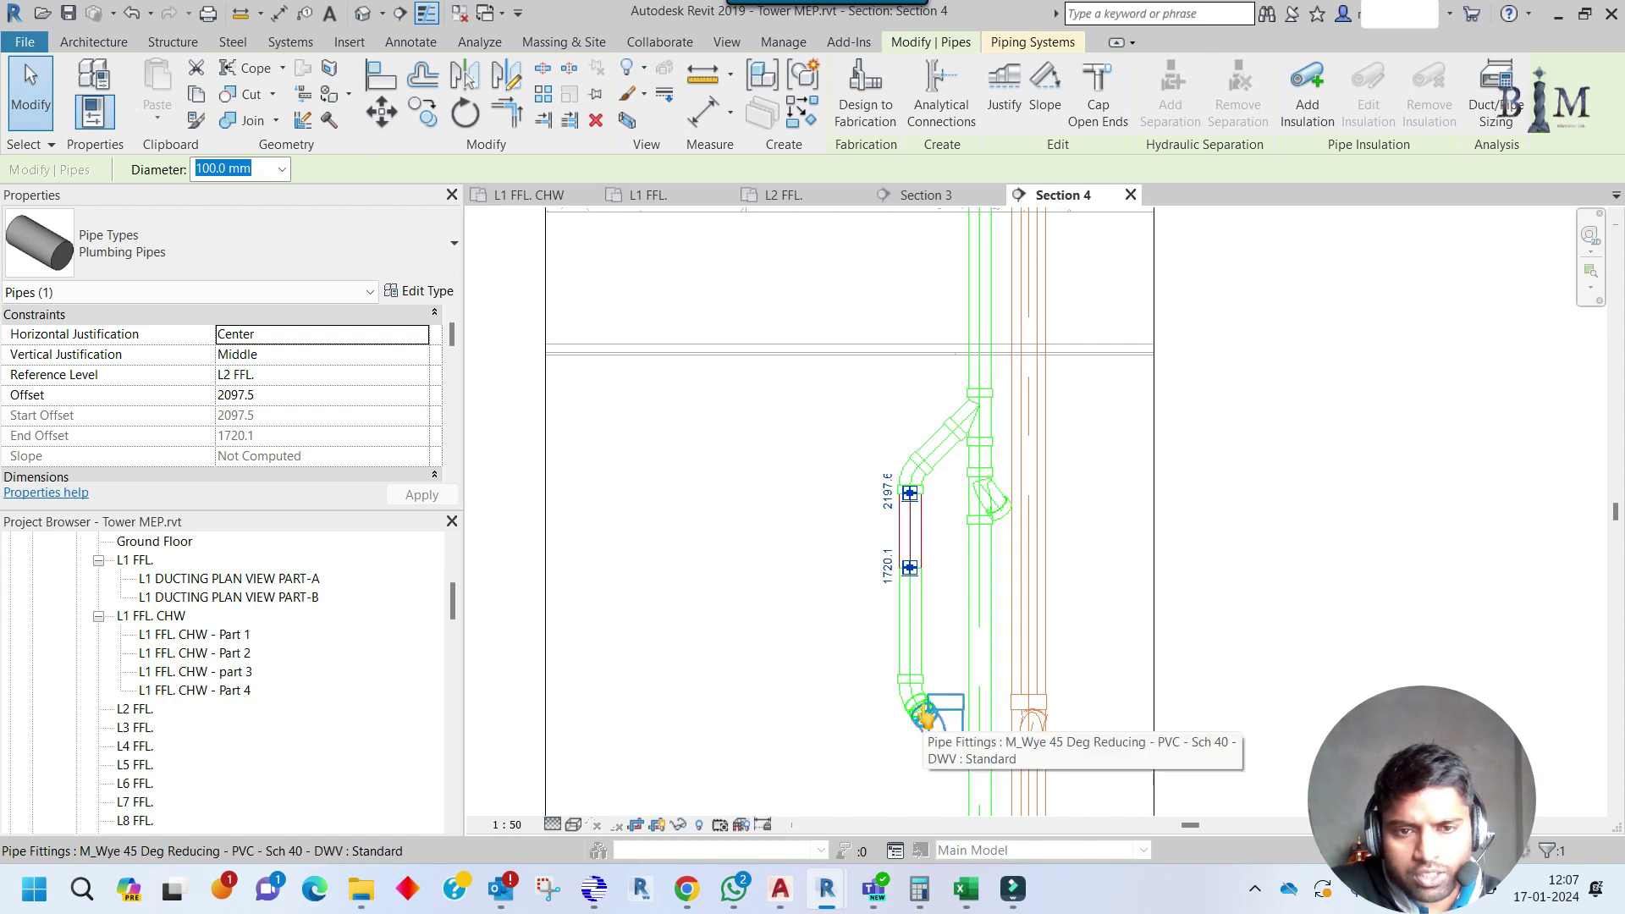
drag(912, 579, 910, 548)
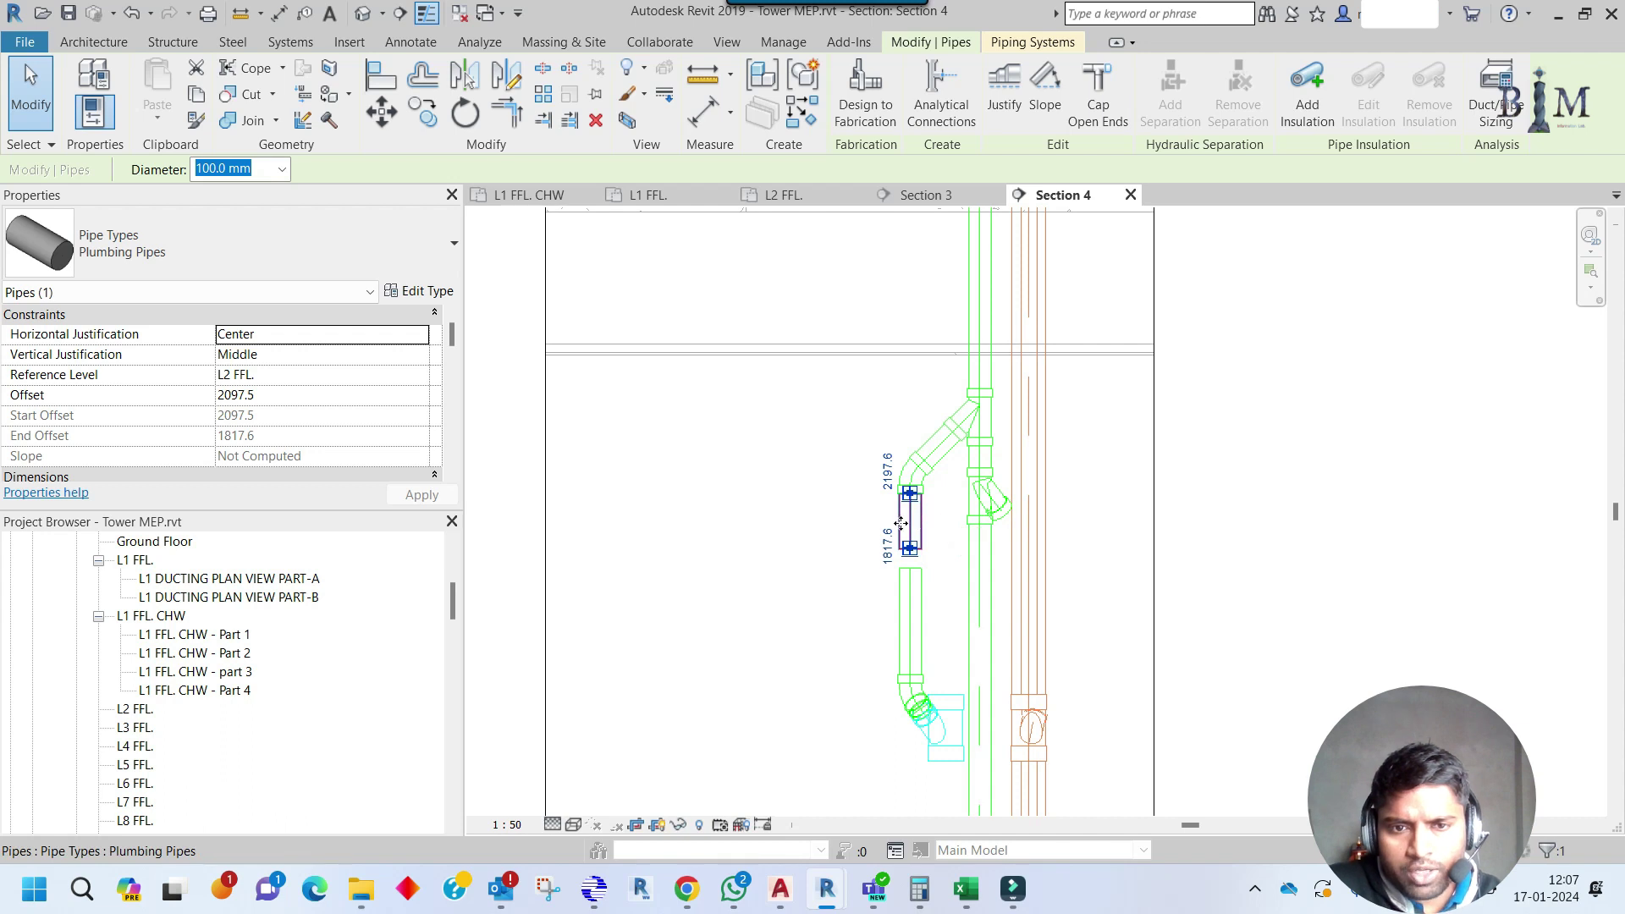
click(595, 121)
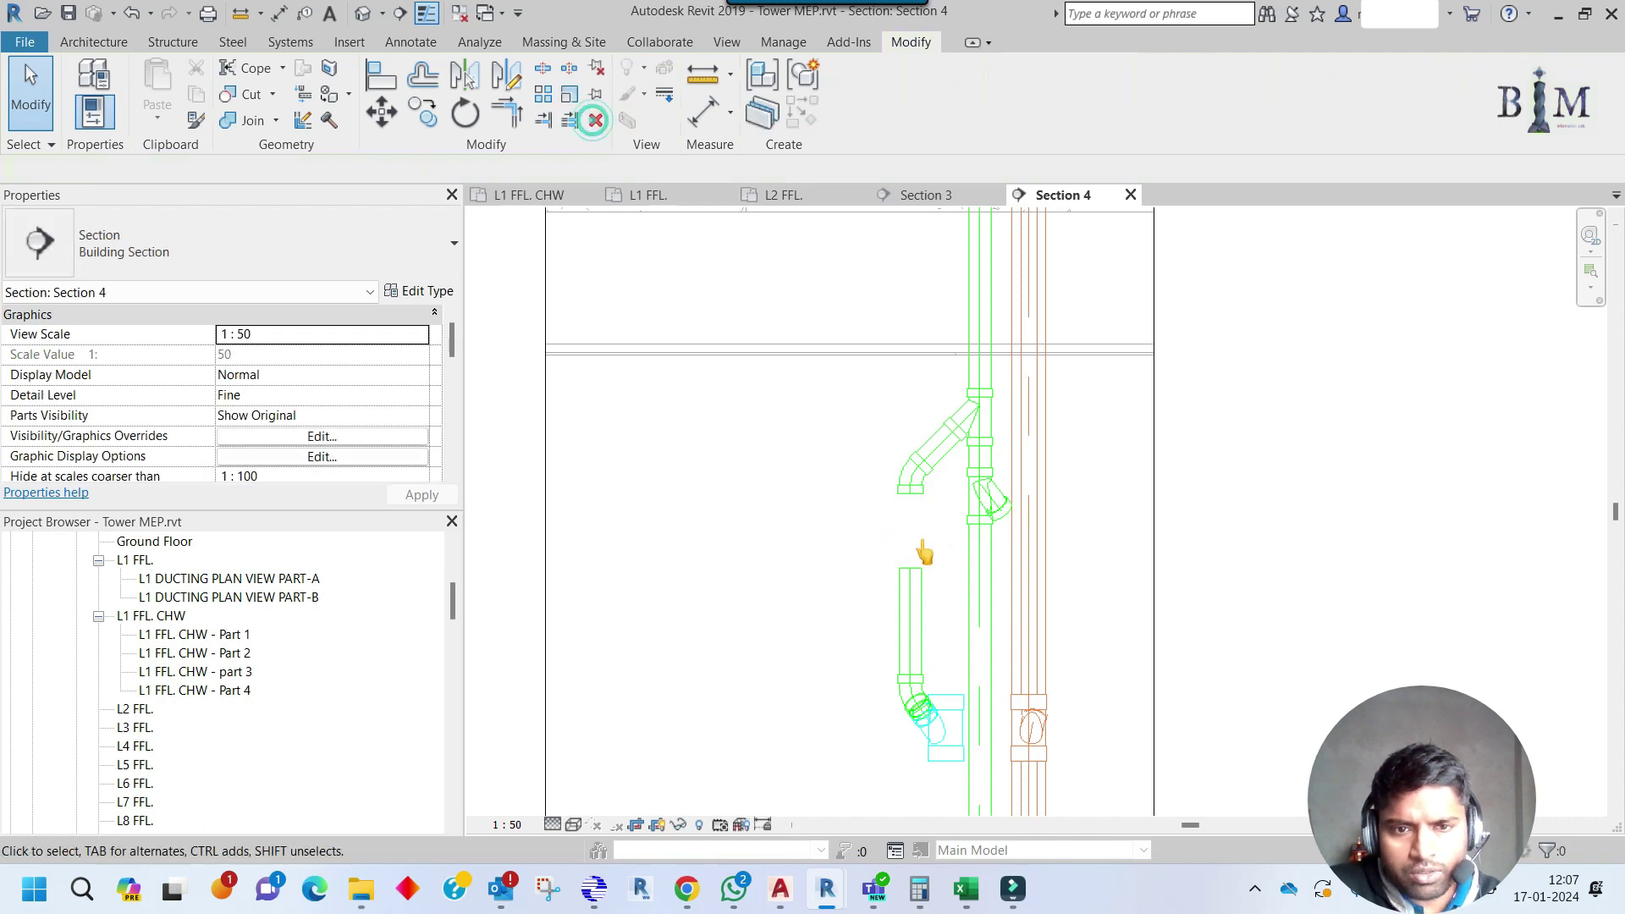
key(a)
key(l)
key(Escape)
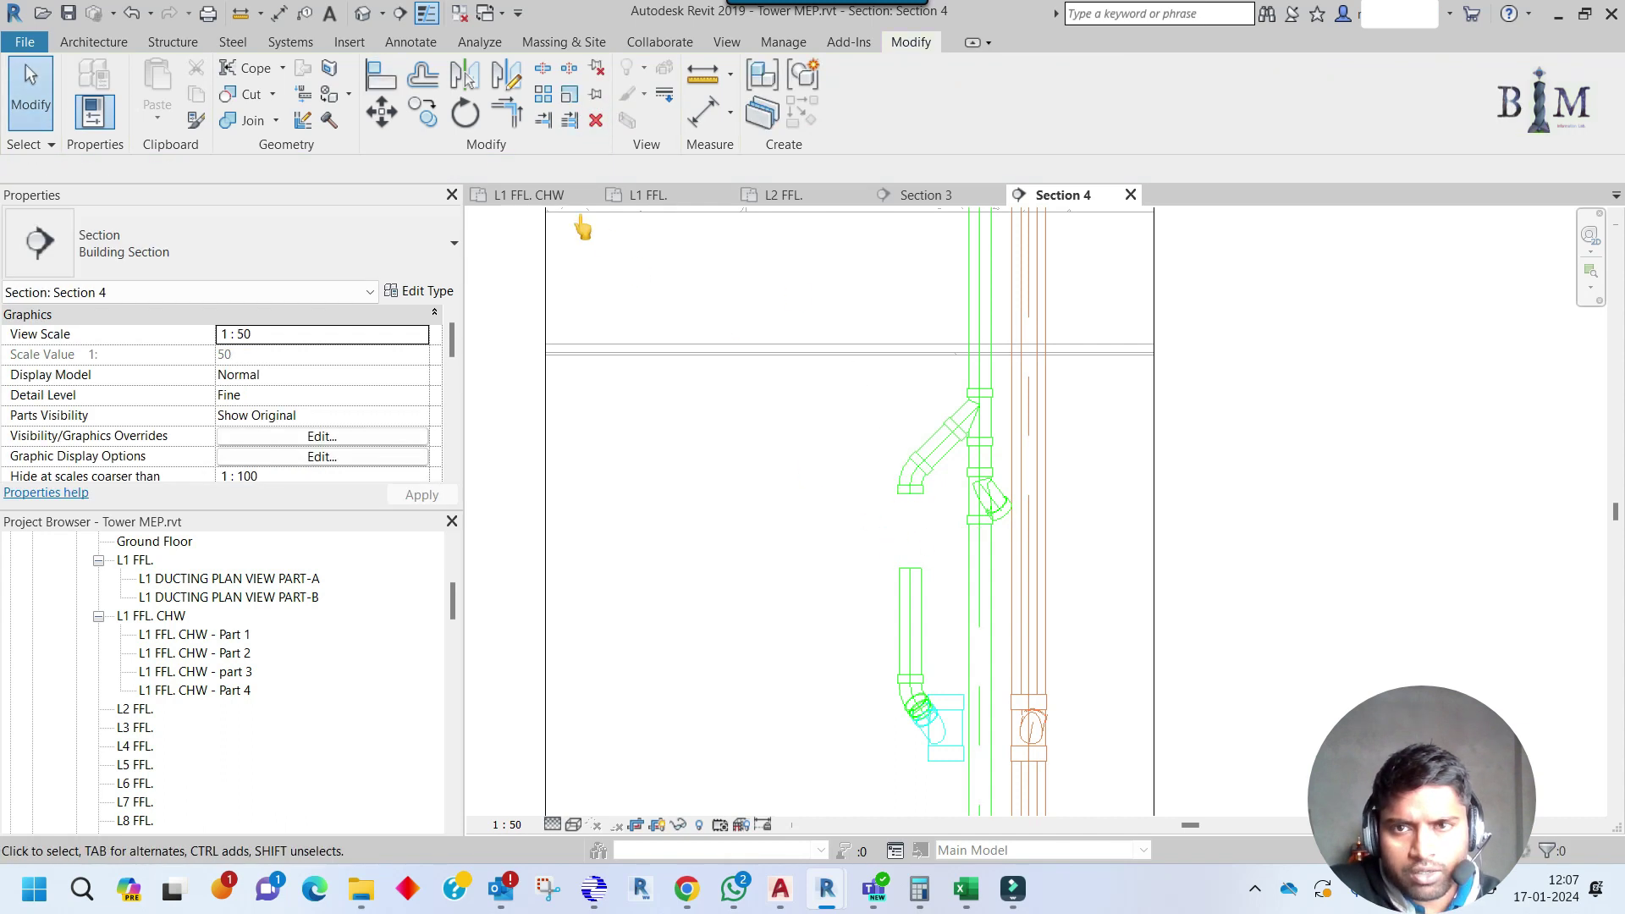
Extend the lower vertical green pipe up to the diagonal branch's elbow and check the joint between them.
click(415, 84)
click(912, 494)
click(912, 569)
key(Escape)
key(Escape)
click(911, 484)
scroll(908, 497, up, 3)
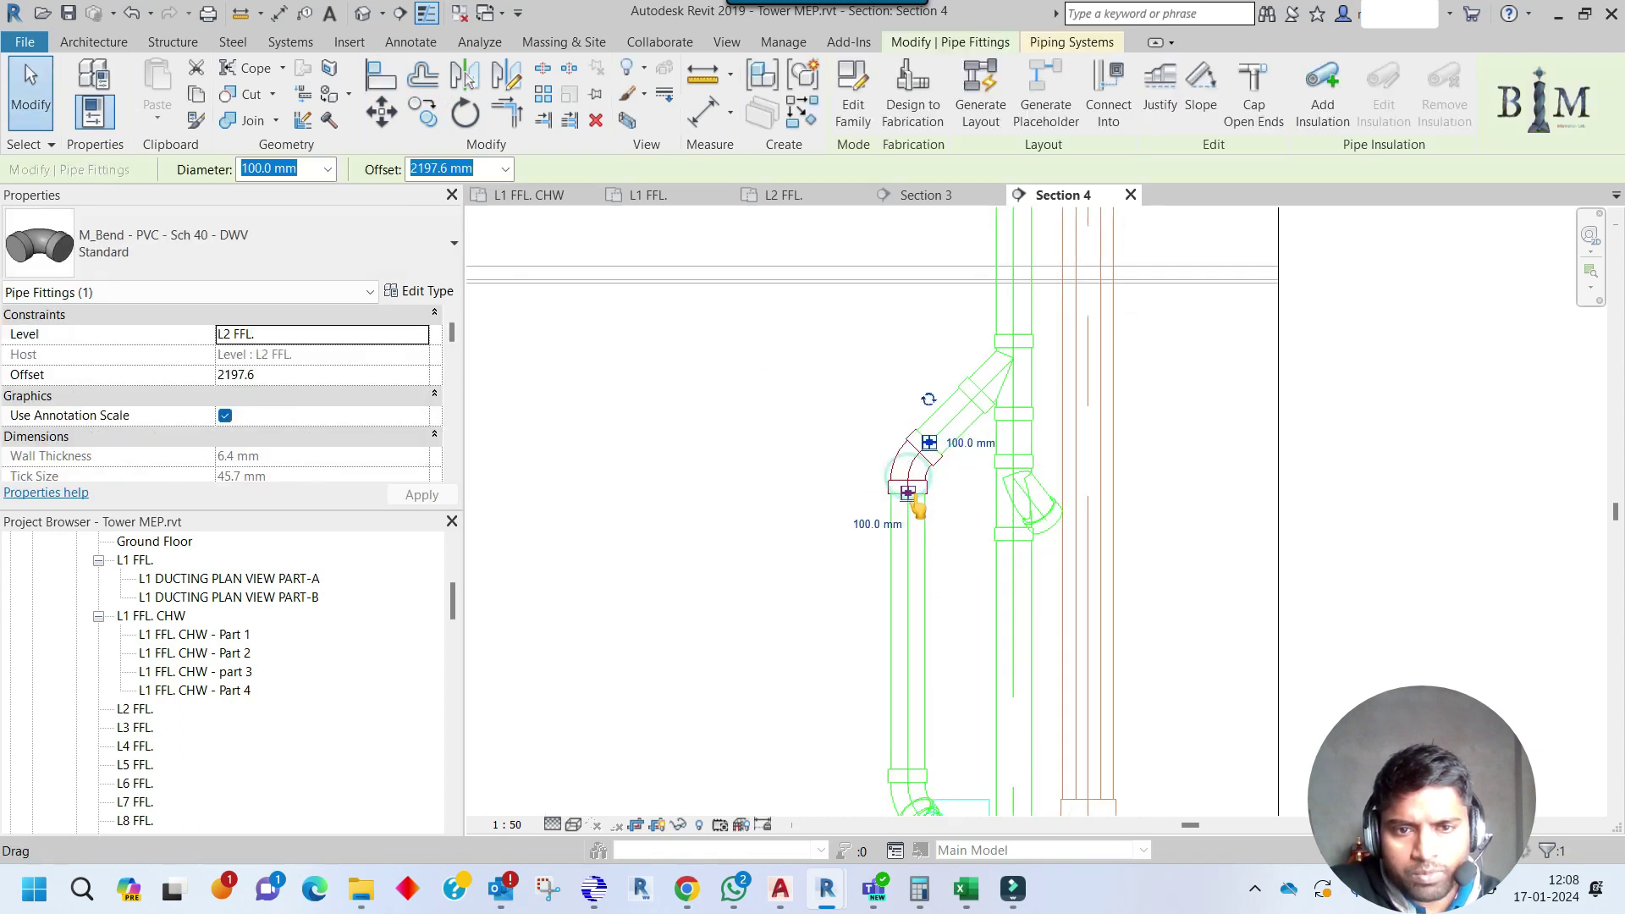
click(907, 496)
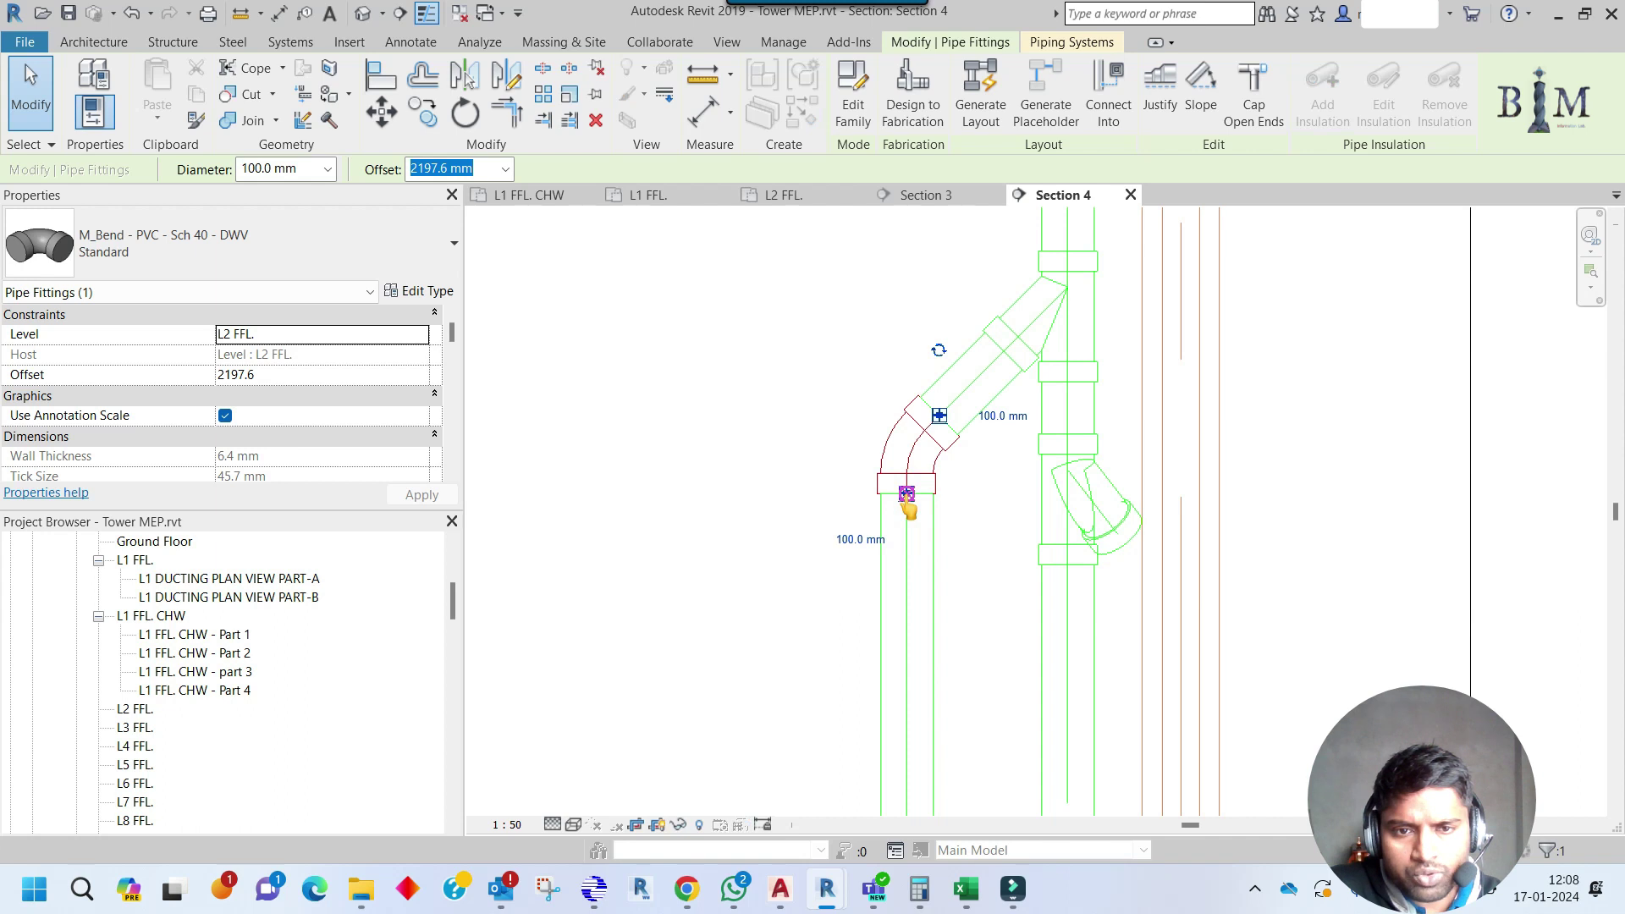
key(Escape)
scroll(908, 508, down, 3)
key(Tab)
scroll(908, 509, down, 2)
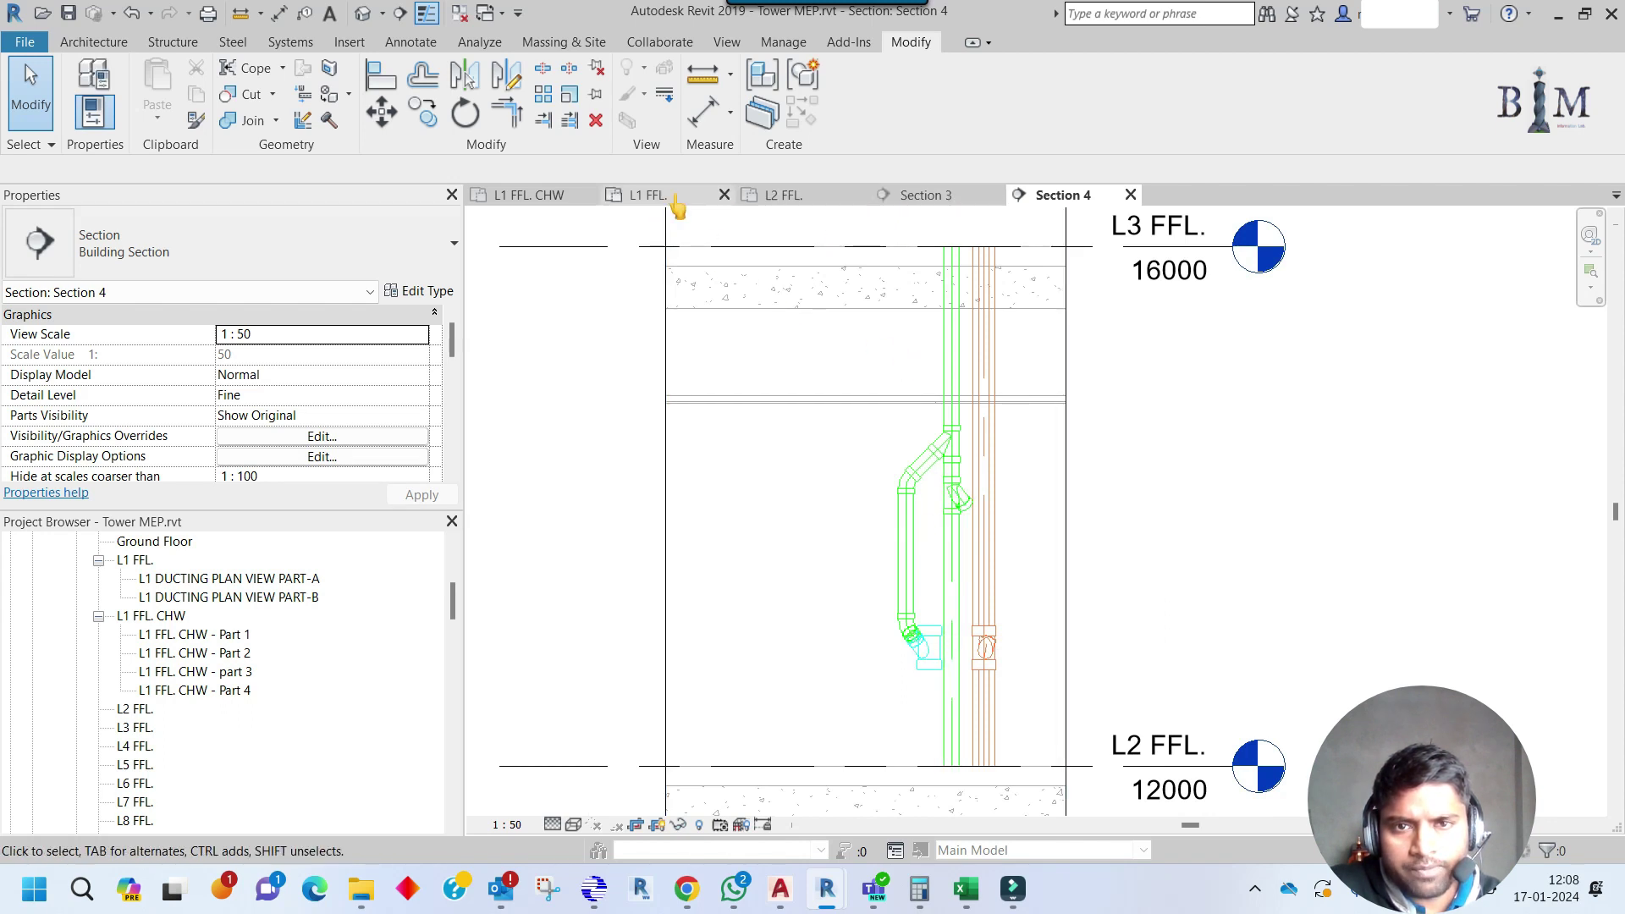
Go back to the L2 FFL. plan and delete the section aligned with the upper green branch line.
click(787, 195)
scroll(948, 689, up, 1)
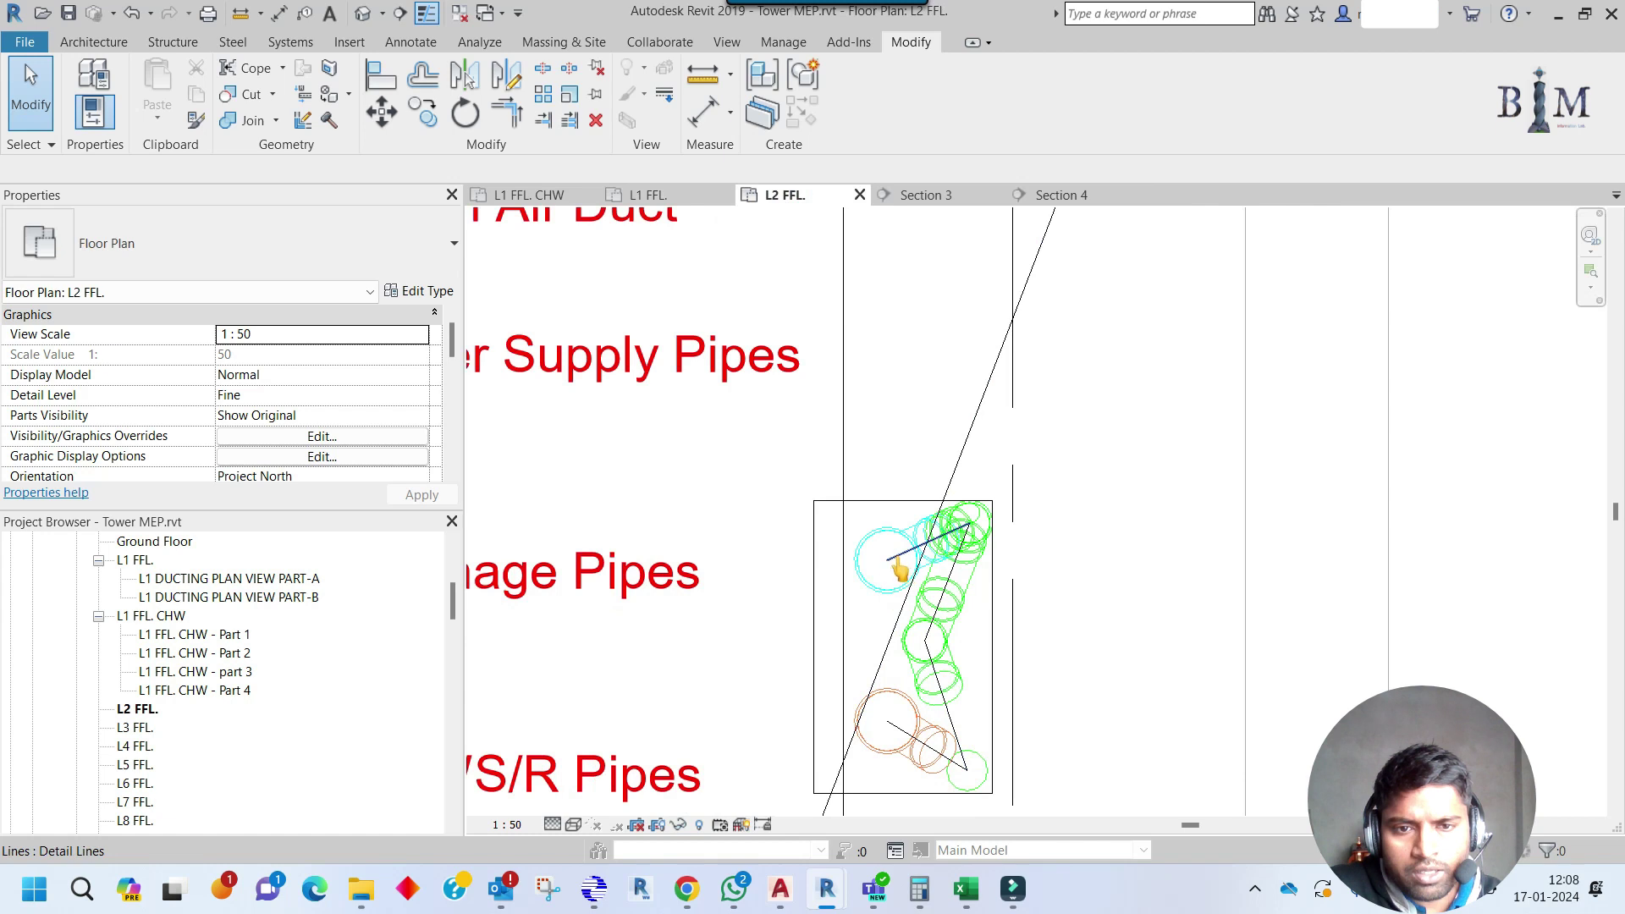
middle_drag(885, 588, 883, 418)
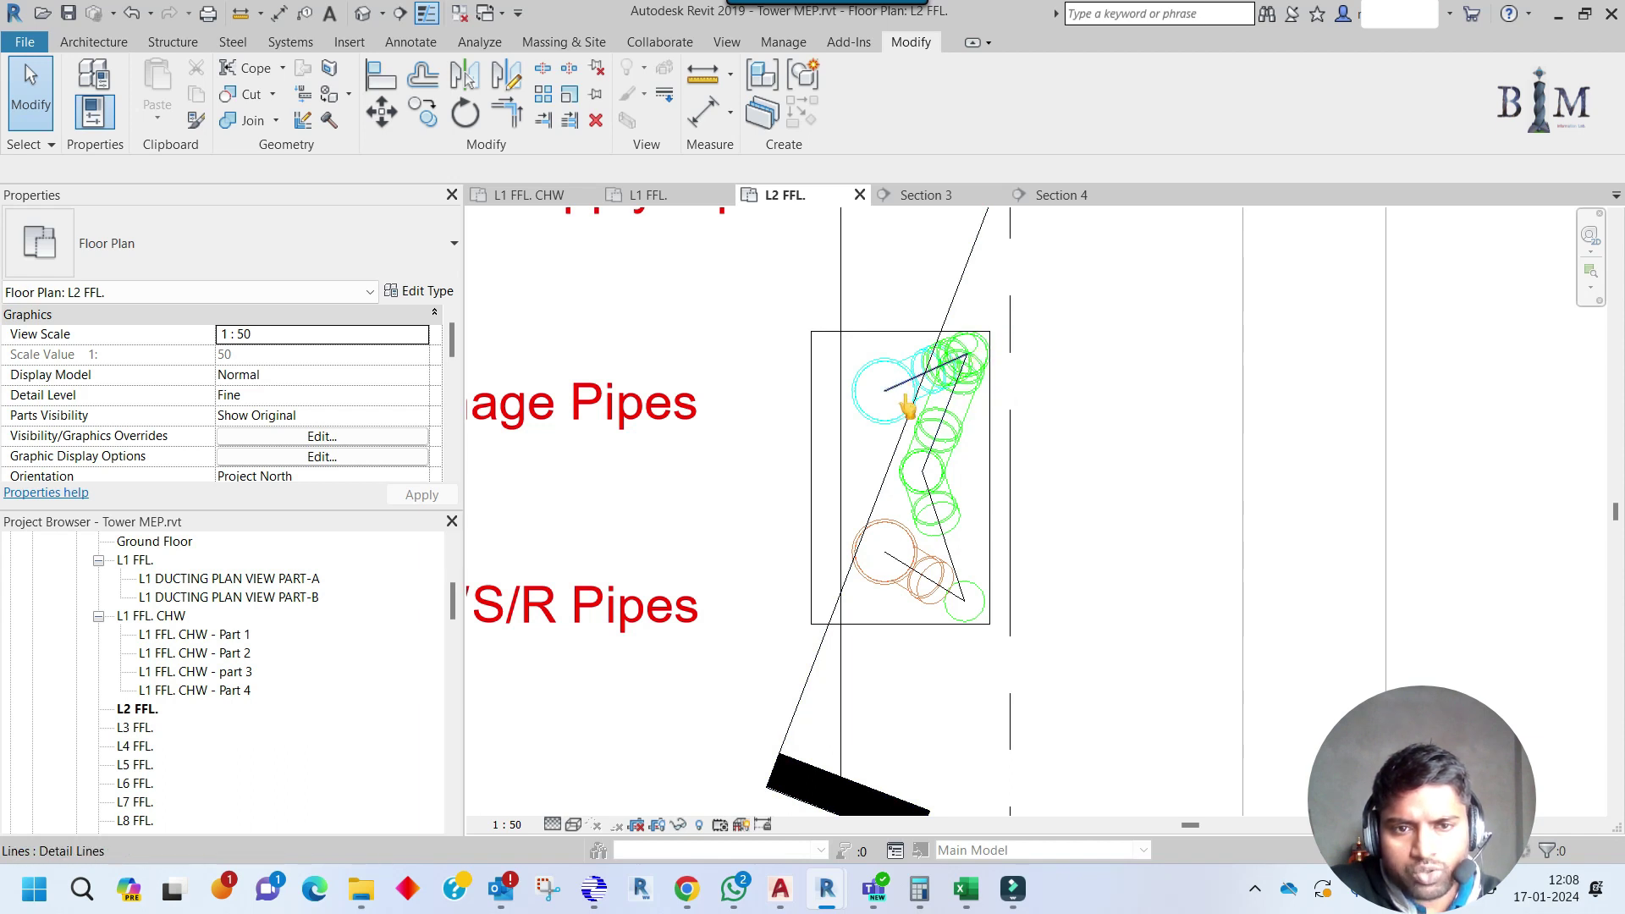
scroll(908, 408, down, 3)
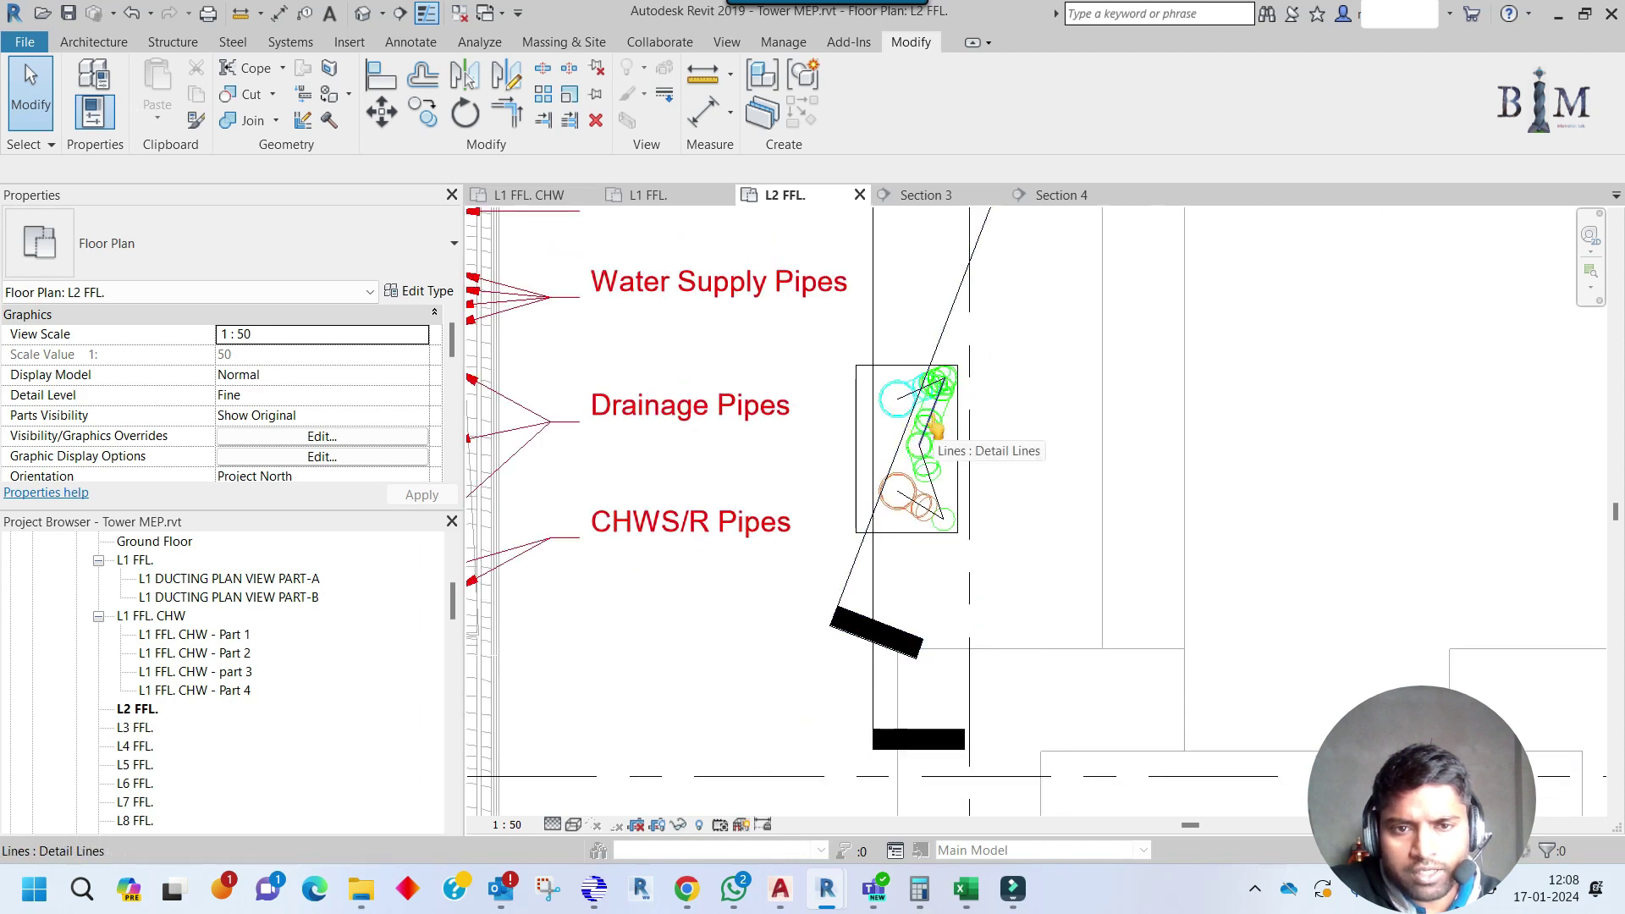
scroll(936, 506, up, 2)
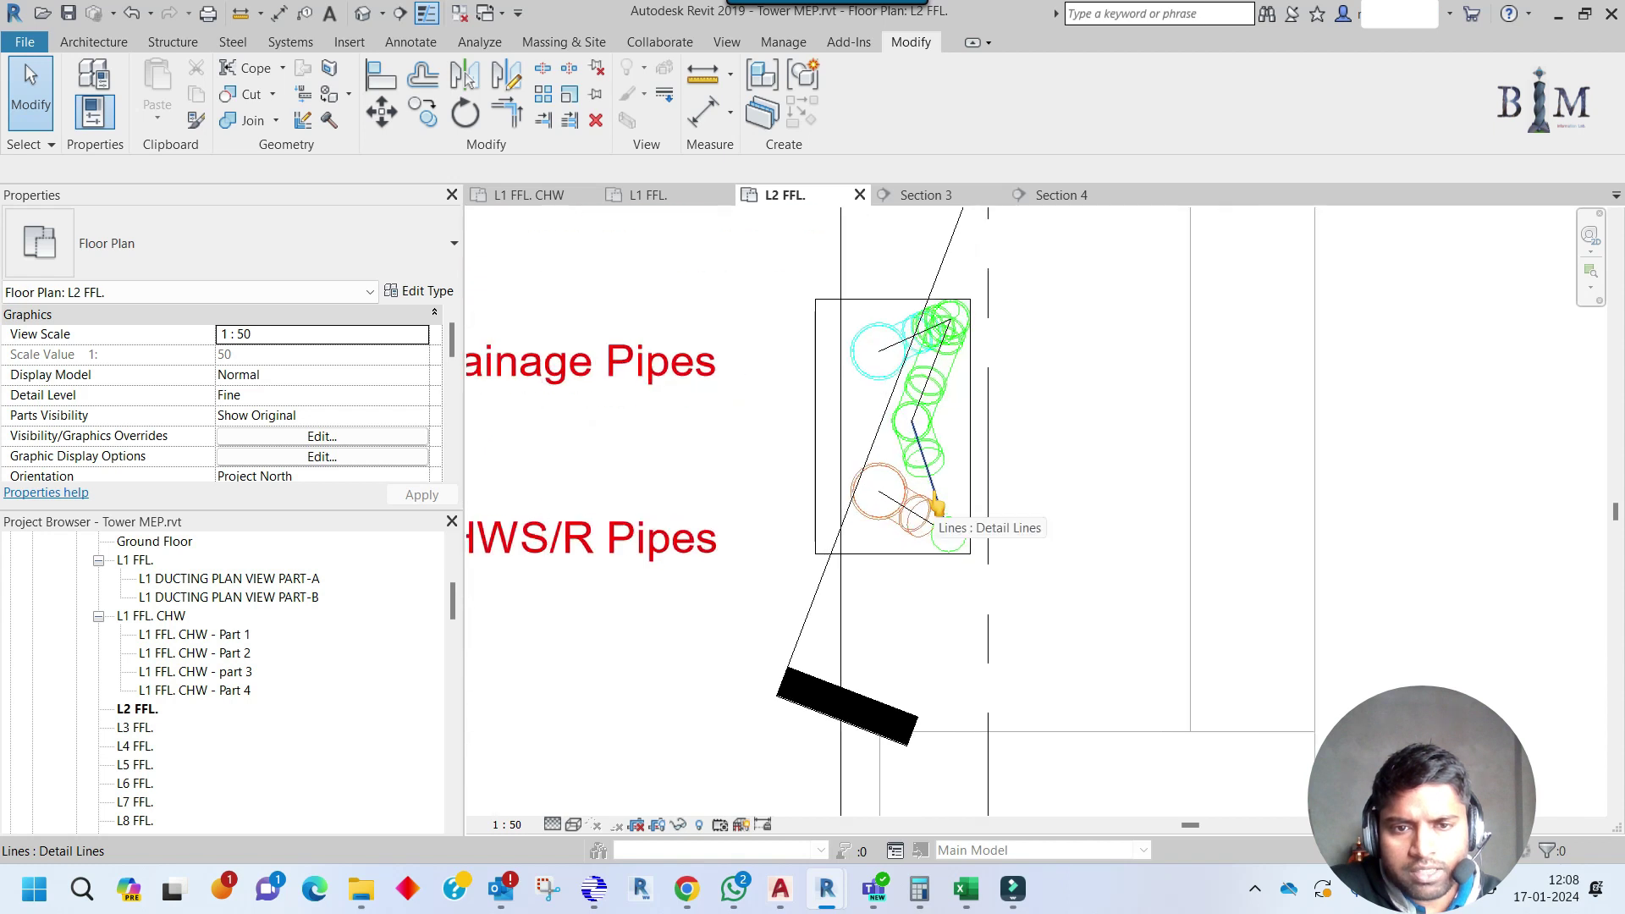
middle_drag(941, 531, 941, 579)
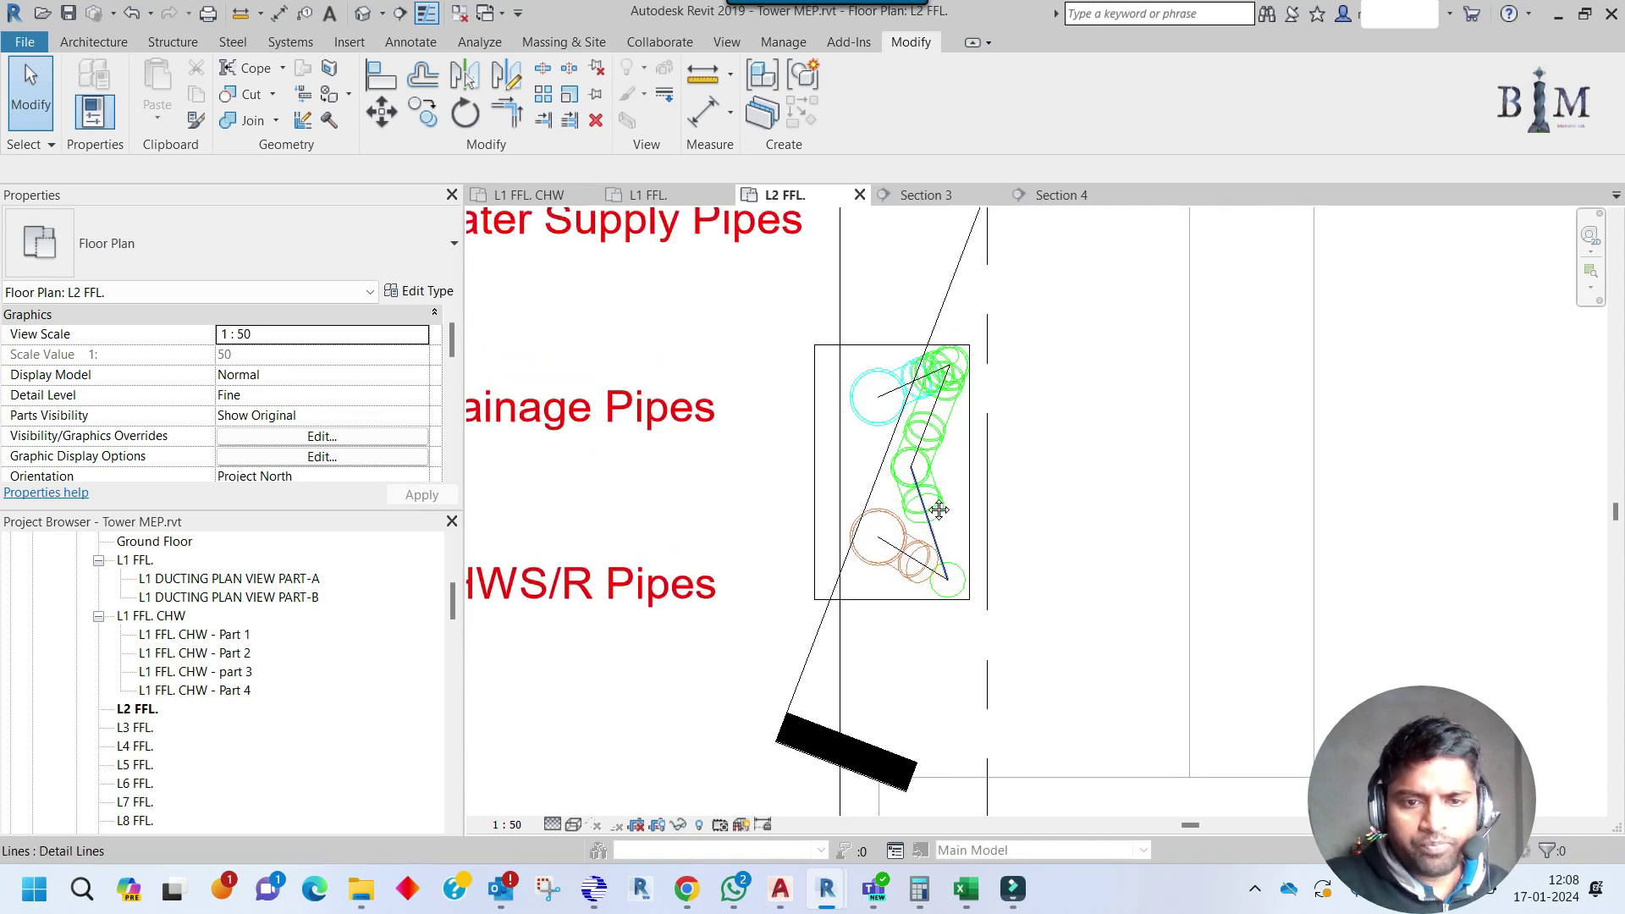
middle_drag(939, 508, 946, 551)
click(888, 544)
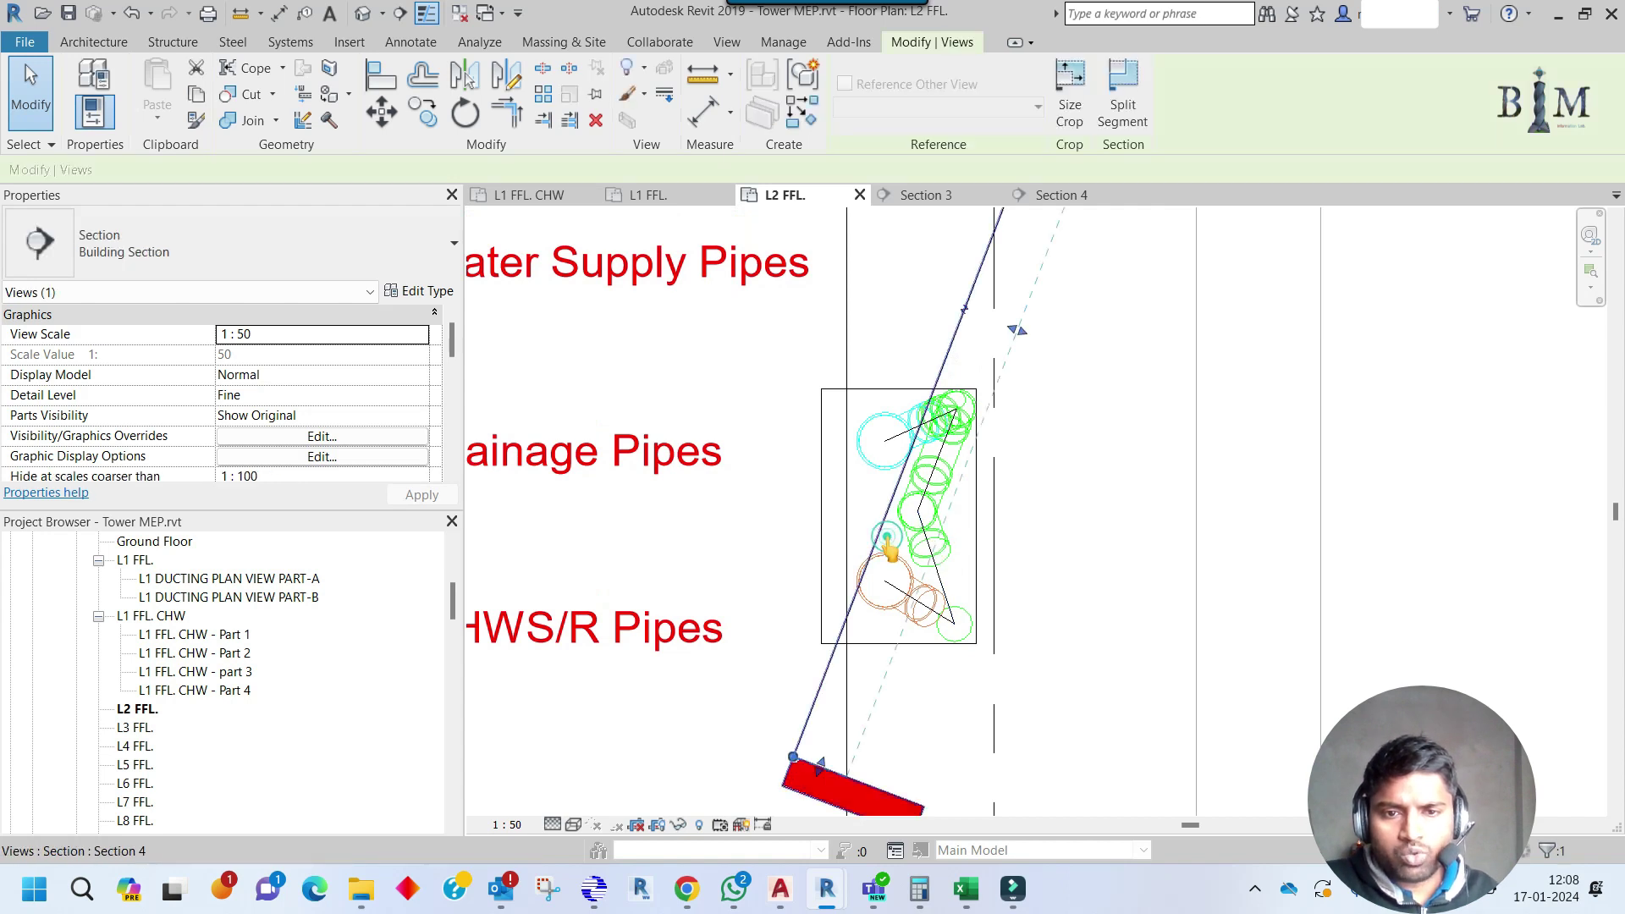
scroll(891, 550, down, 4)
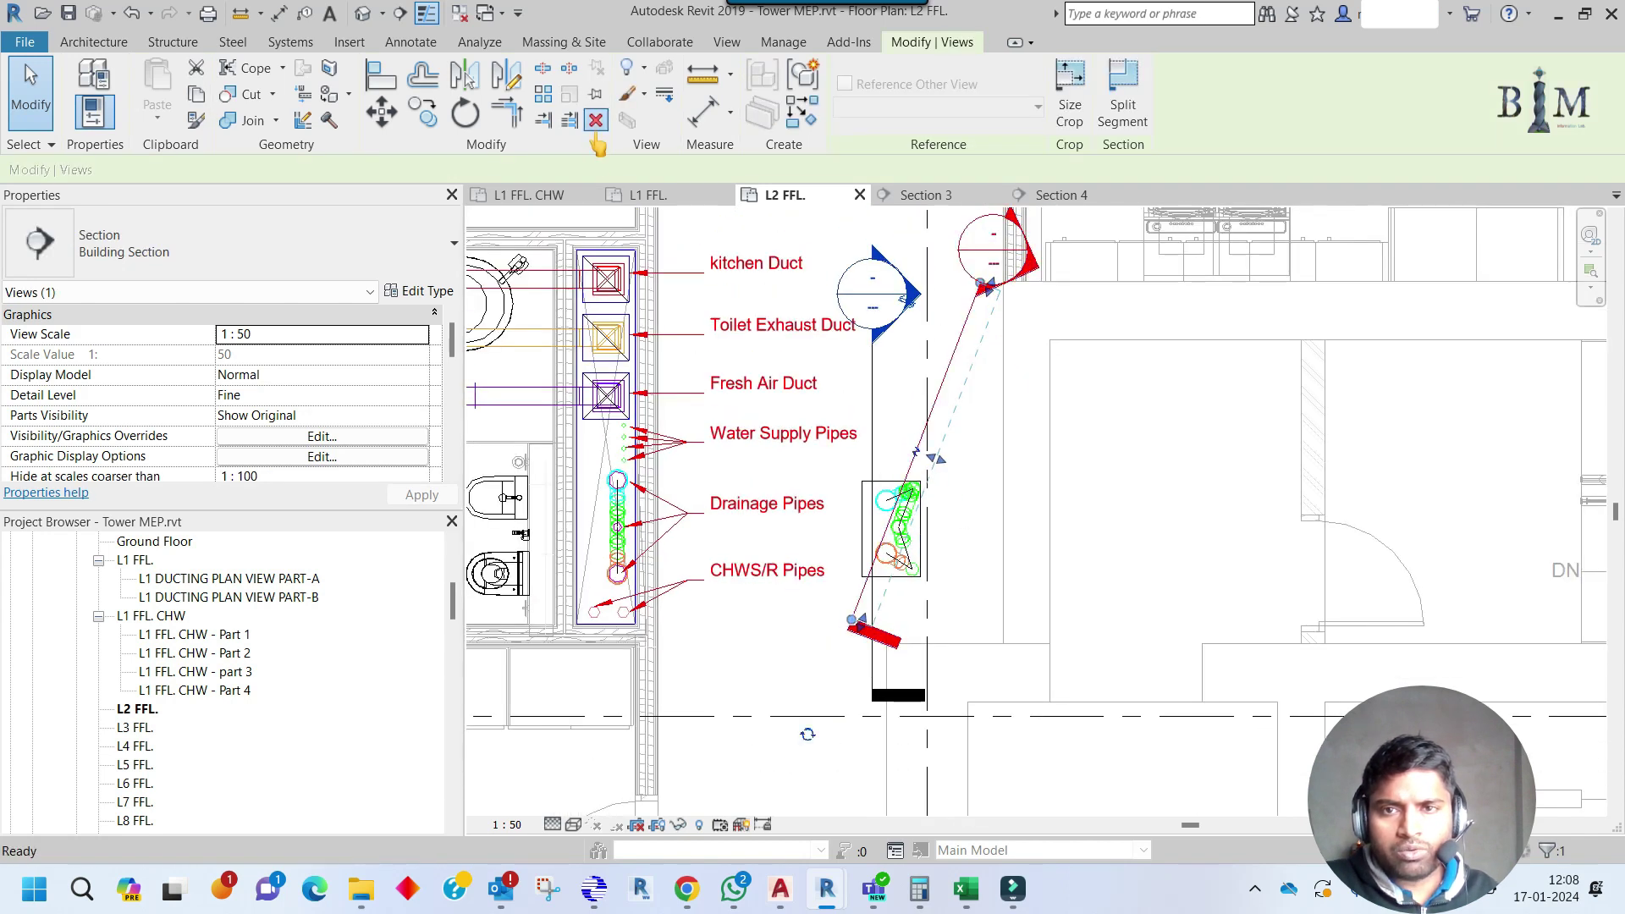
click(596, 121)
click(885, 512)
Copy the vertical section beside the shaft and move the copy's lower end onto the centre of the orange riser.
drag(874, 457, 972, 450)
scroll(956, 700, up, 2)
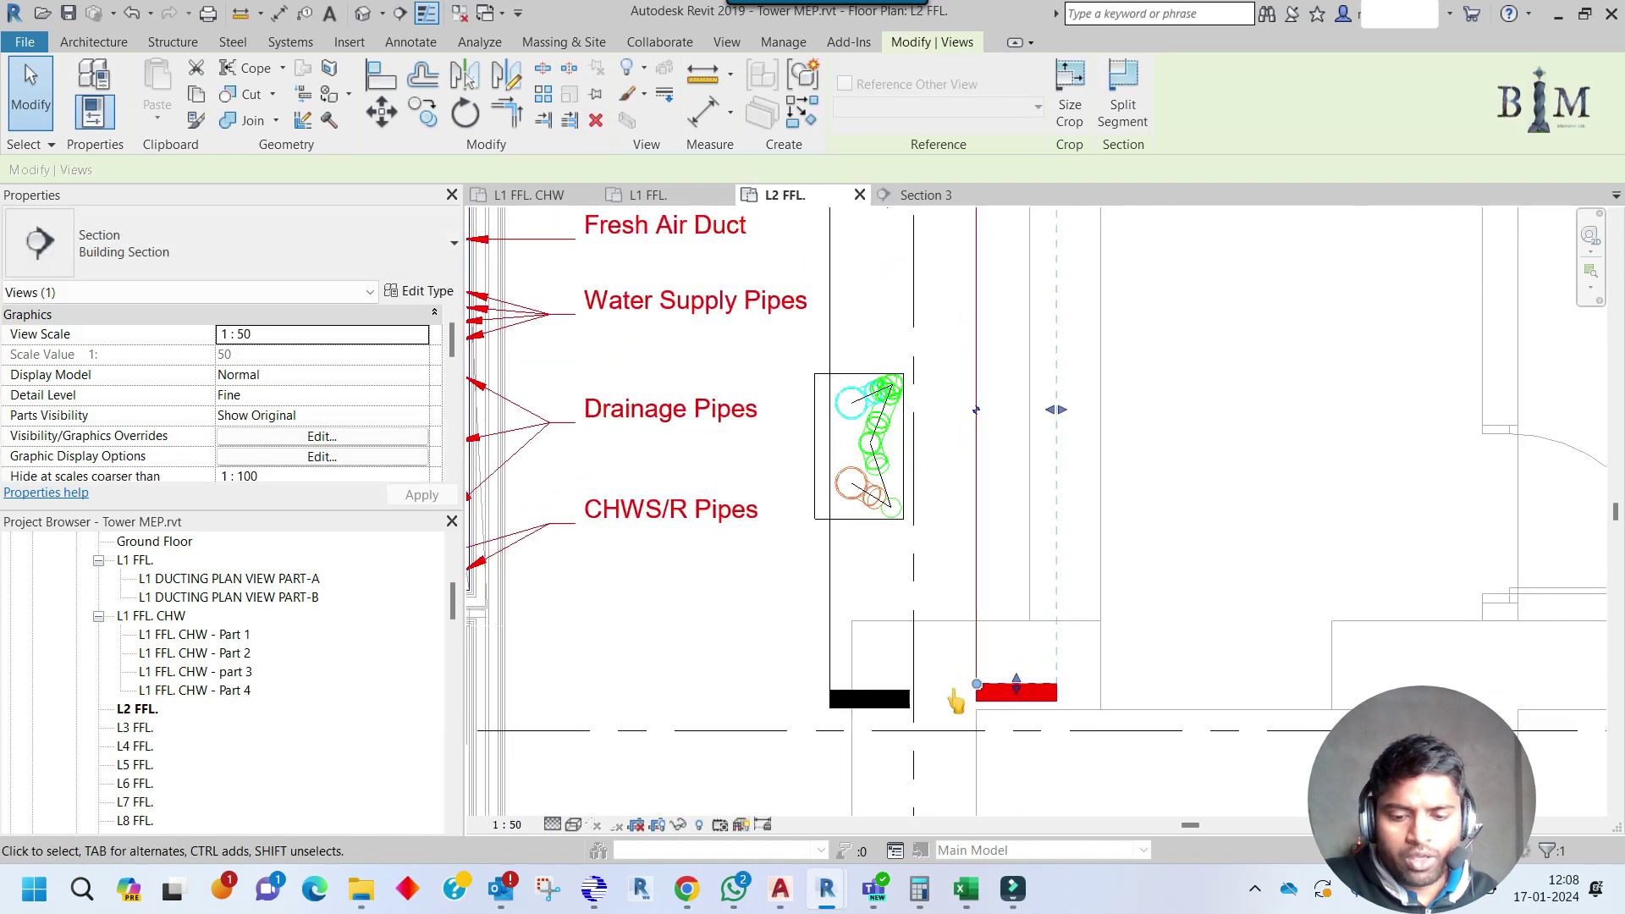
key(m)
key(v)
click(979, 682)
scroll(846, 495, up, 3)
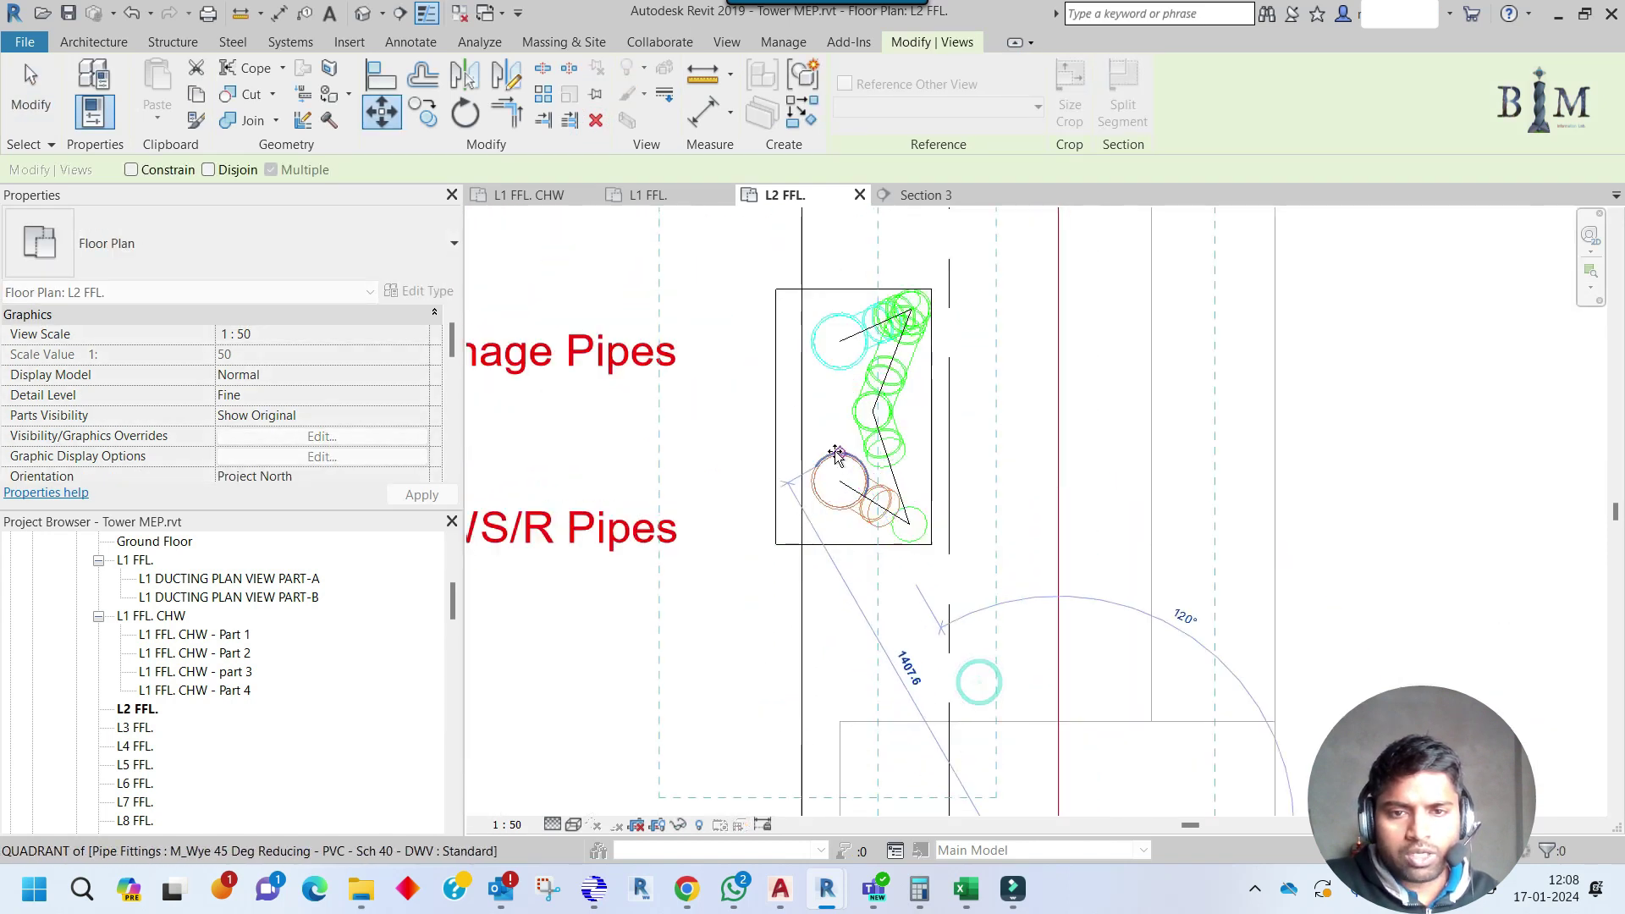
click(840, 498)
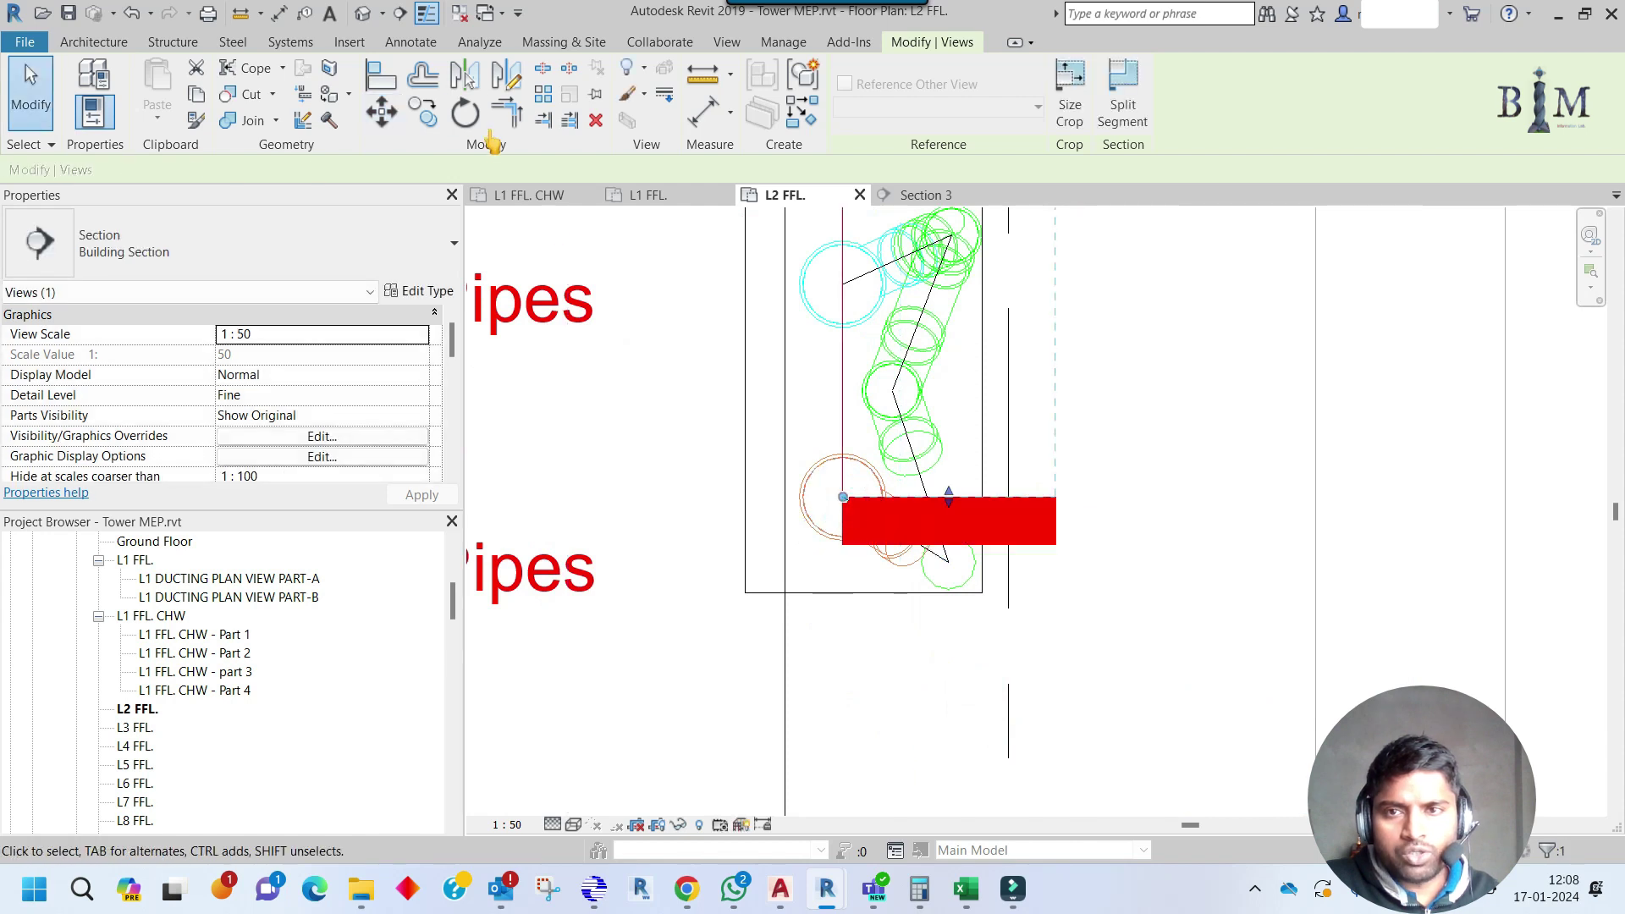
Rotate the copied section about the orange riser's centre to align it with the orange branch line.
click(467, 114)
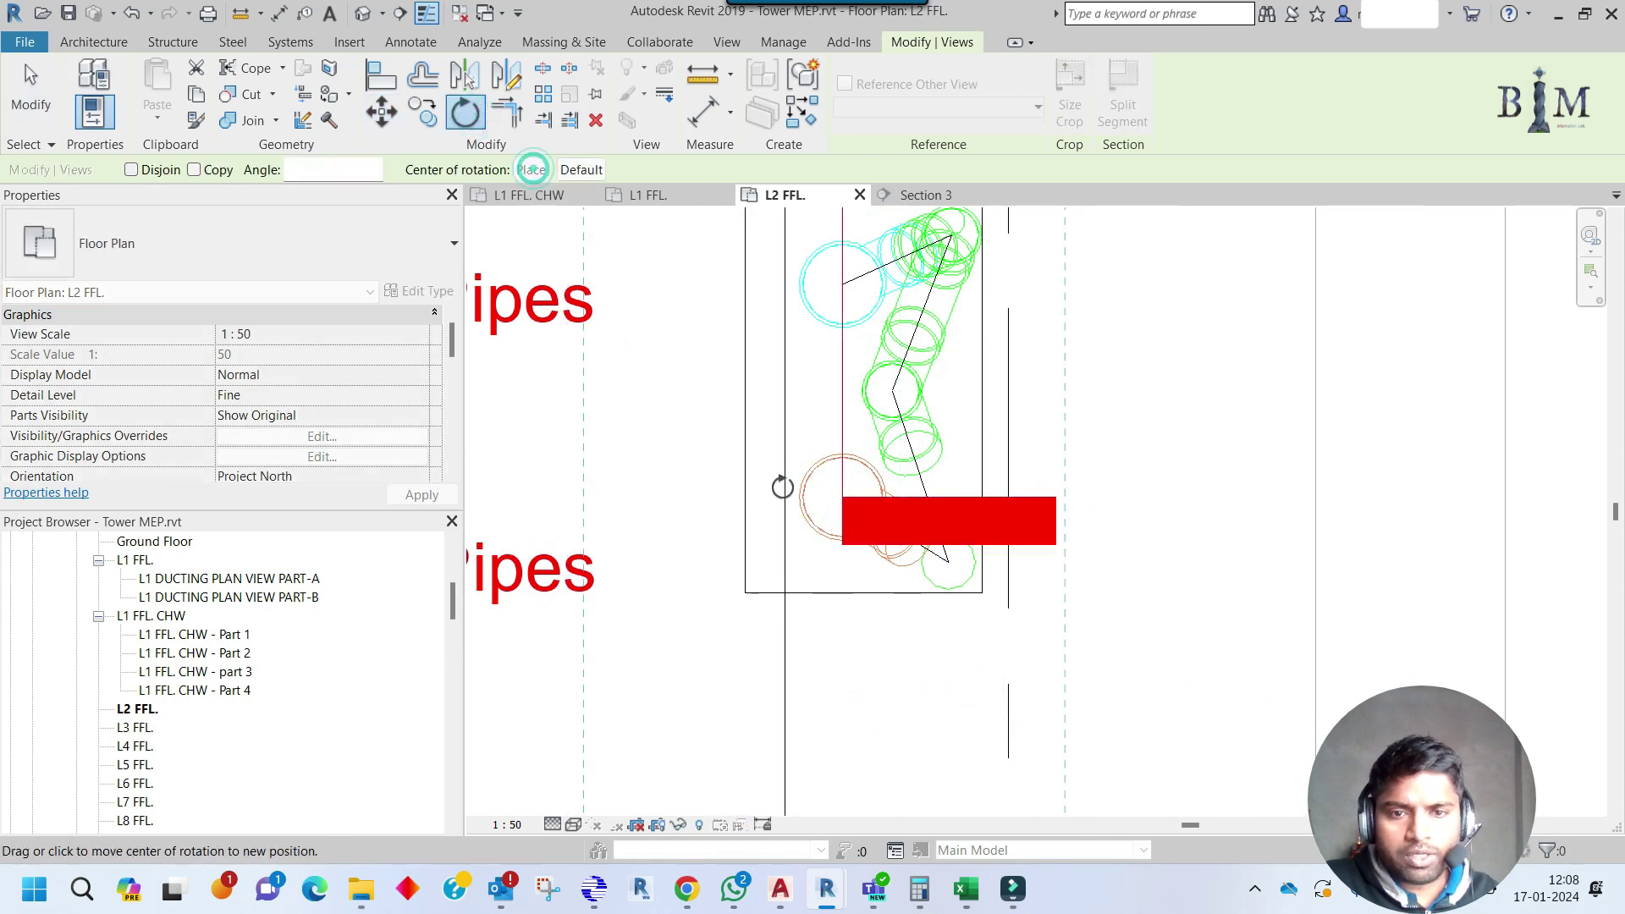
click(844, 498)
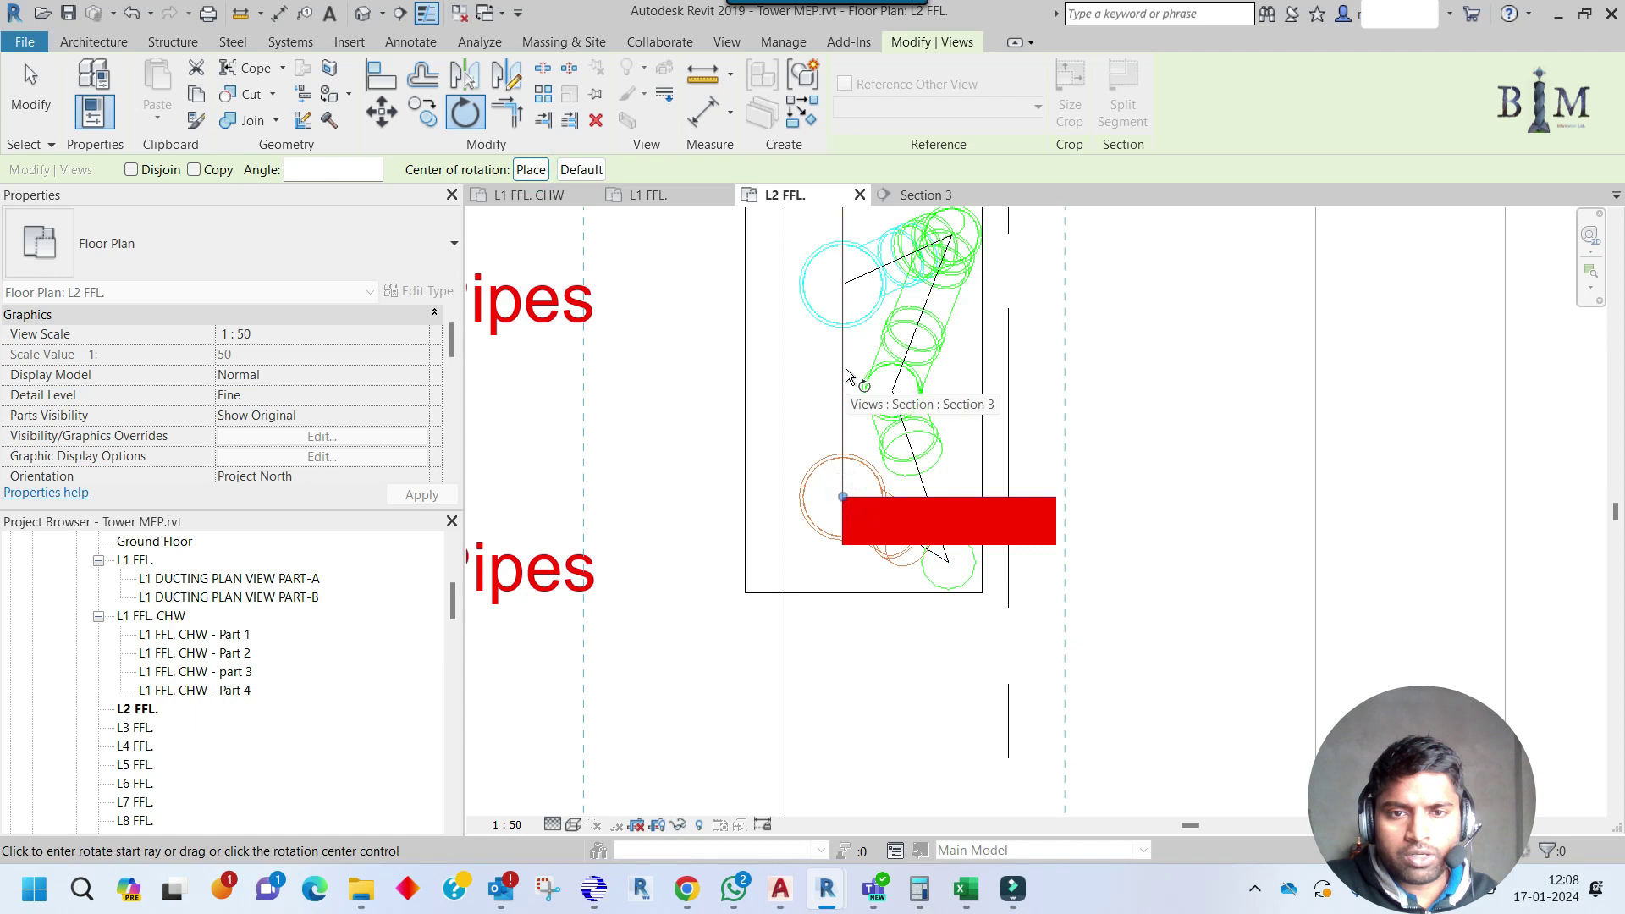
click(952, 564)
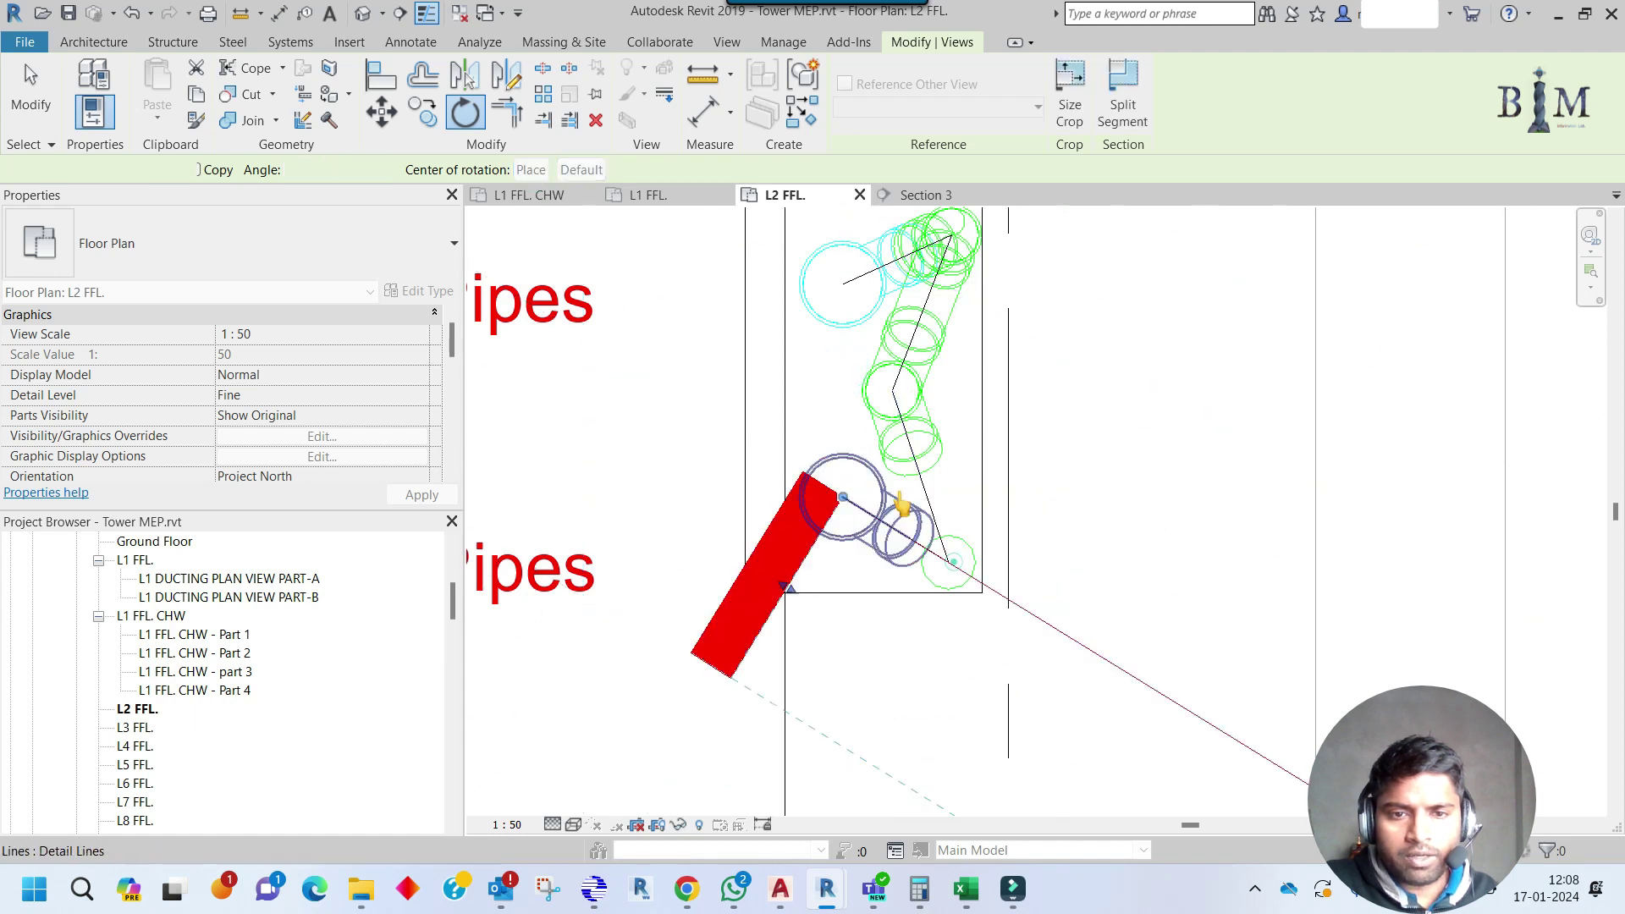
Slide the rotated section along the orange branch line so it crosses the whole shaft, and open its view near L2 FFL.
scroll(893, 497, down, 1)
scroll(884, 491, down, 3)
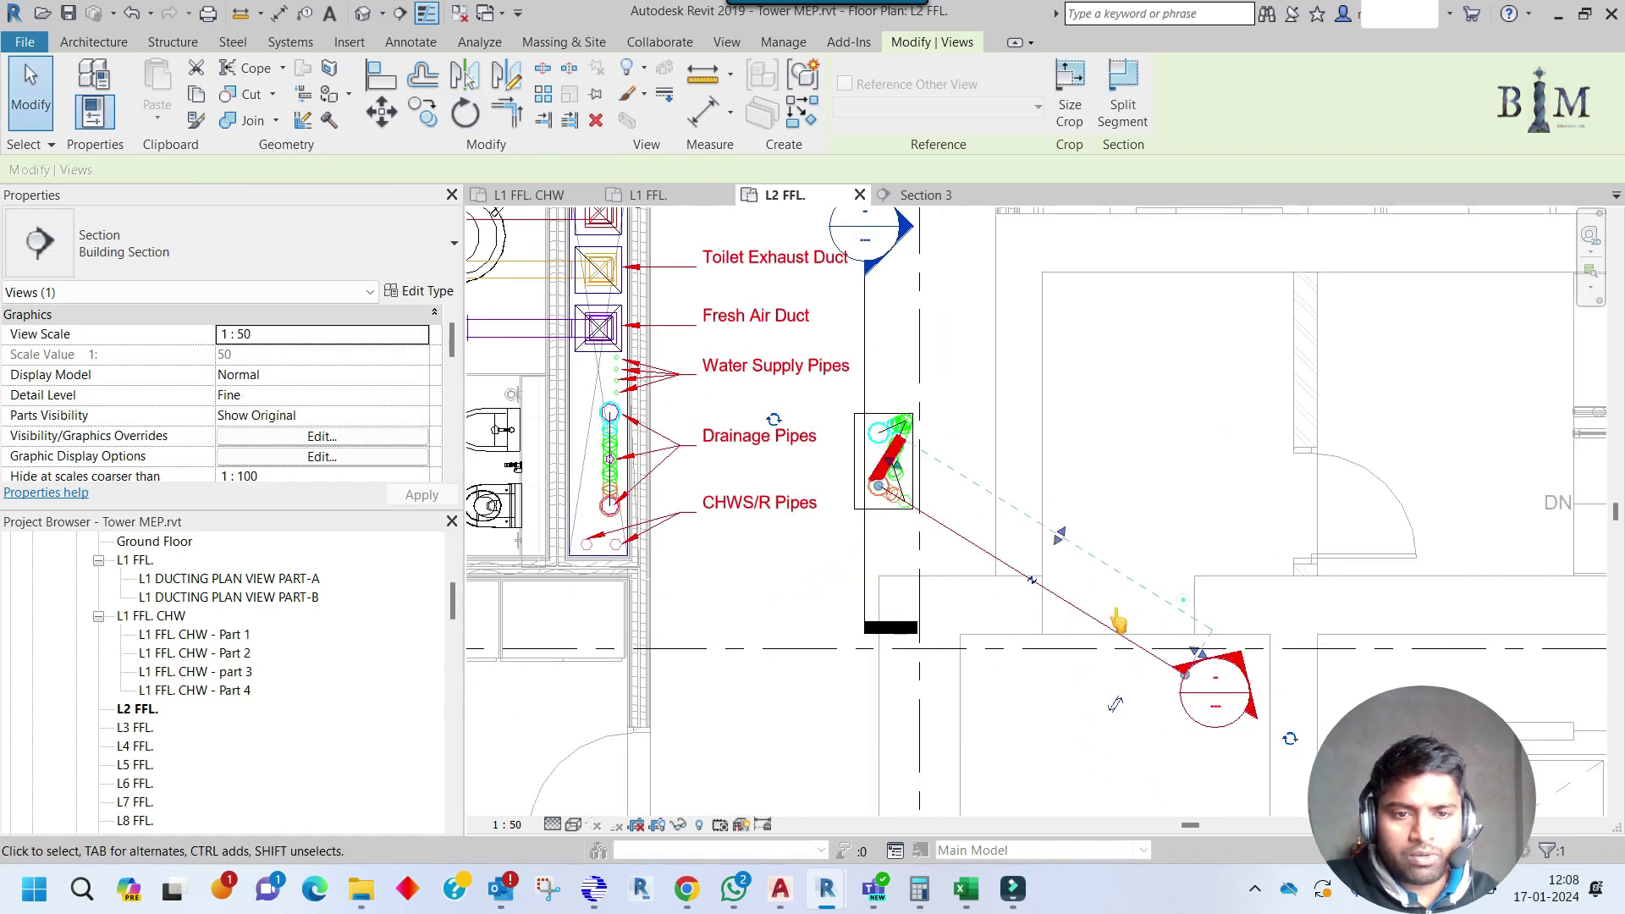
drag(1084, 615, 940, 539)
scroll(915, 479, up, 2)
drag(906, 485, 904, 498)
drag(915, 579, 923, 546)
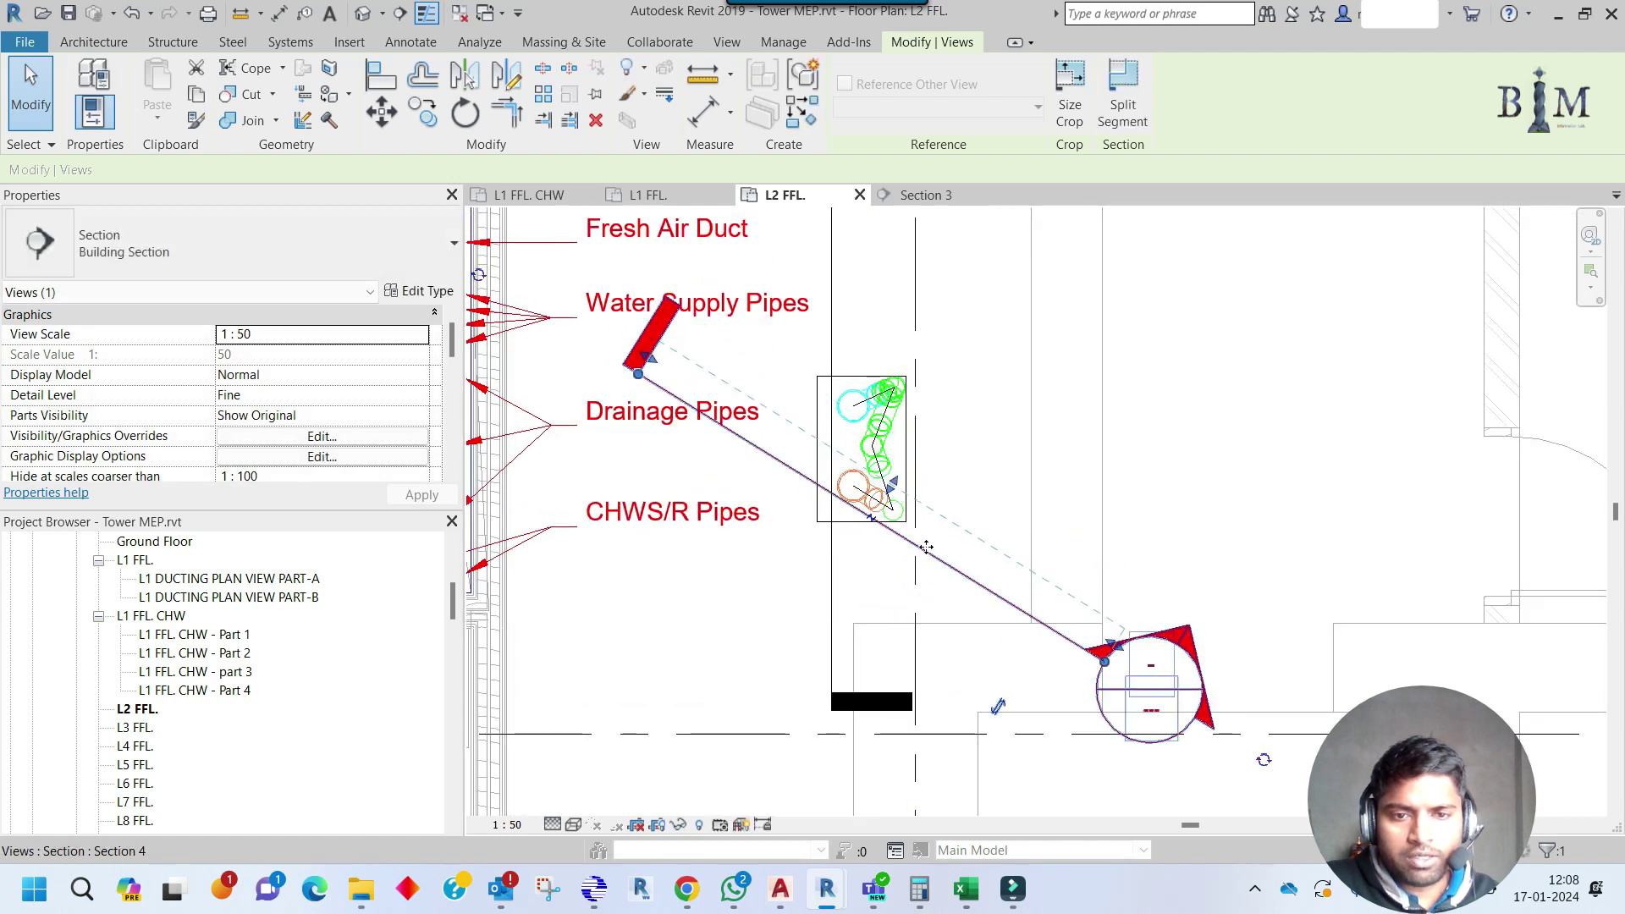
right_click(922, 546)
click(999, 128)
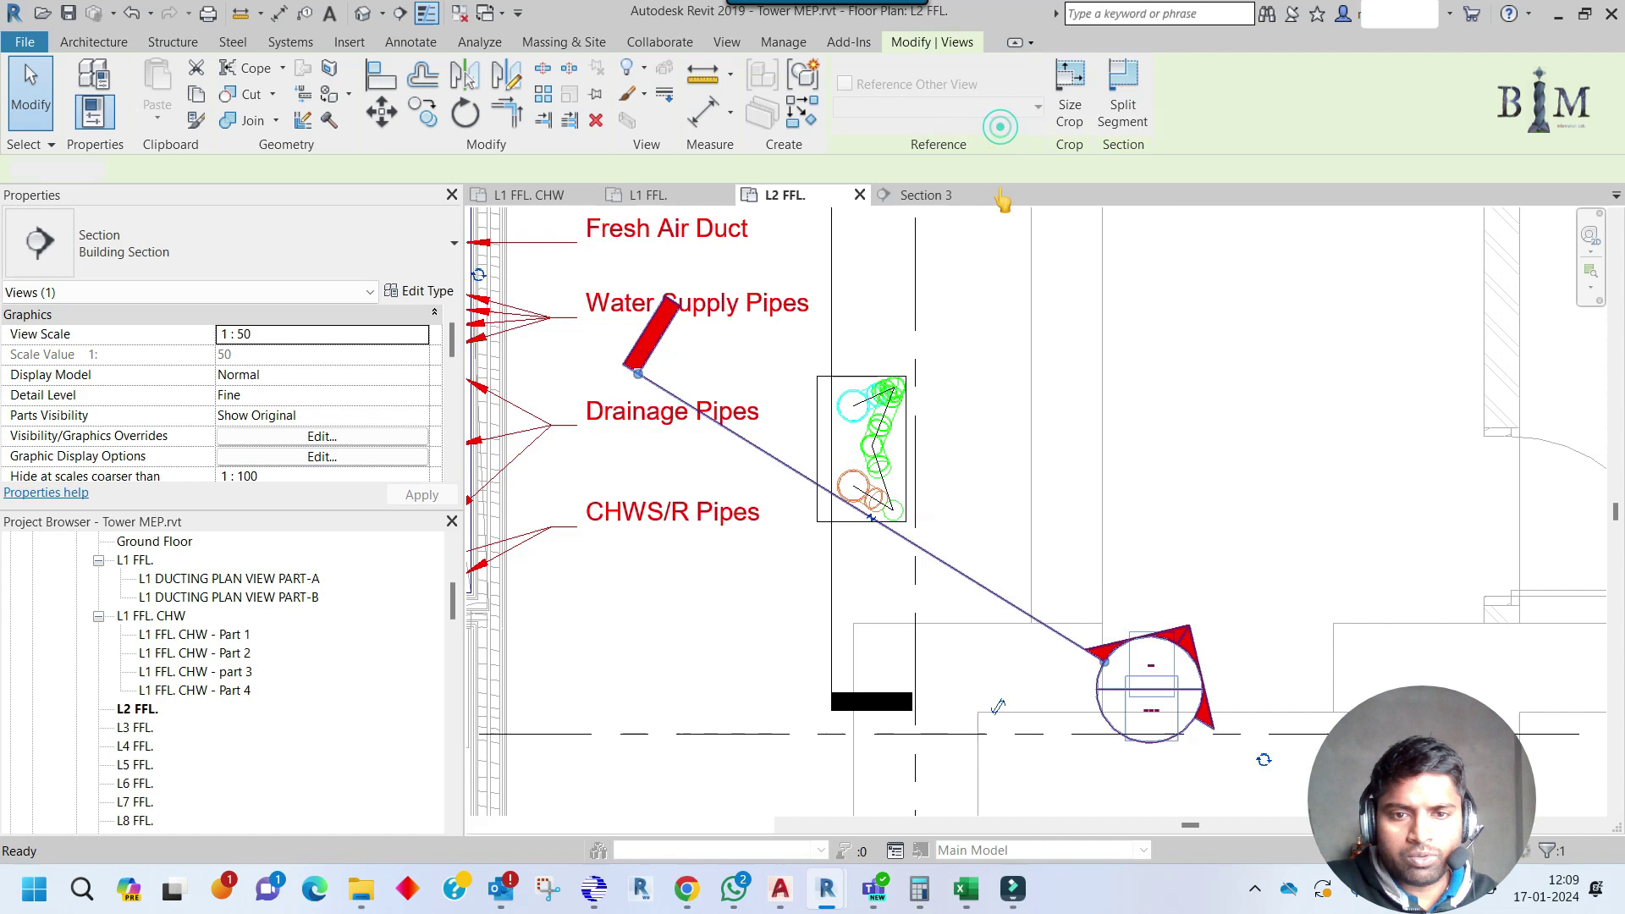
scroll(1043, 597, up, 6)
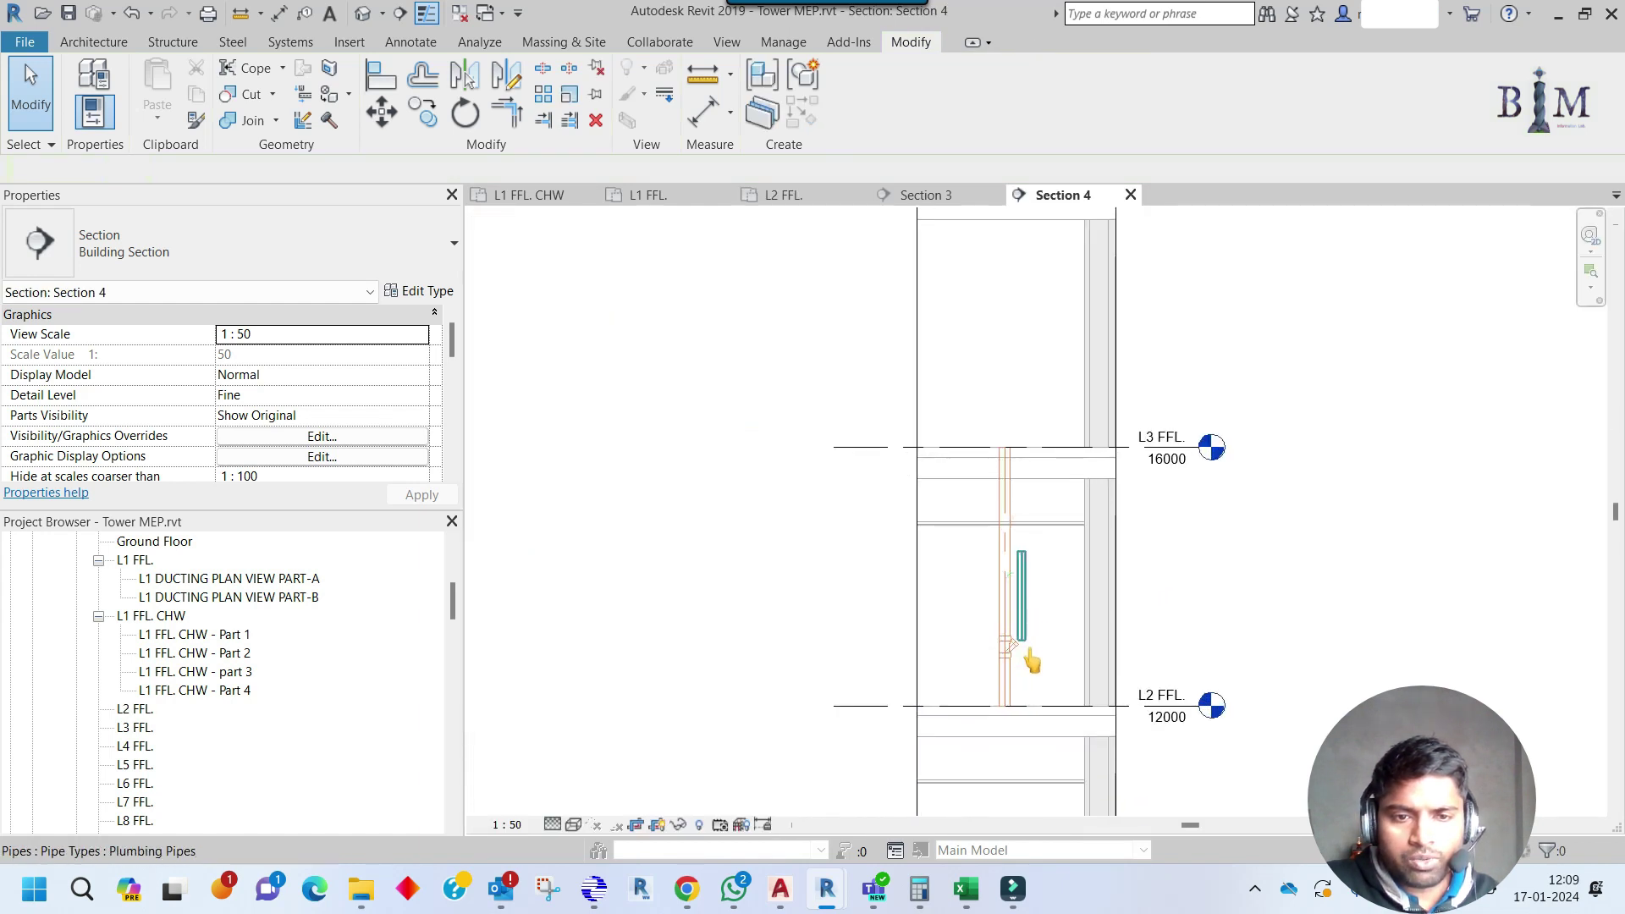
right_click(1015, 644)
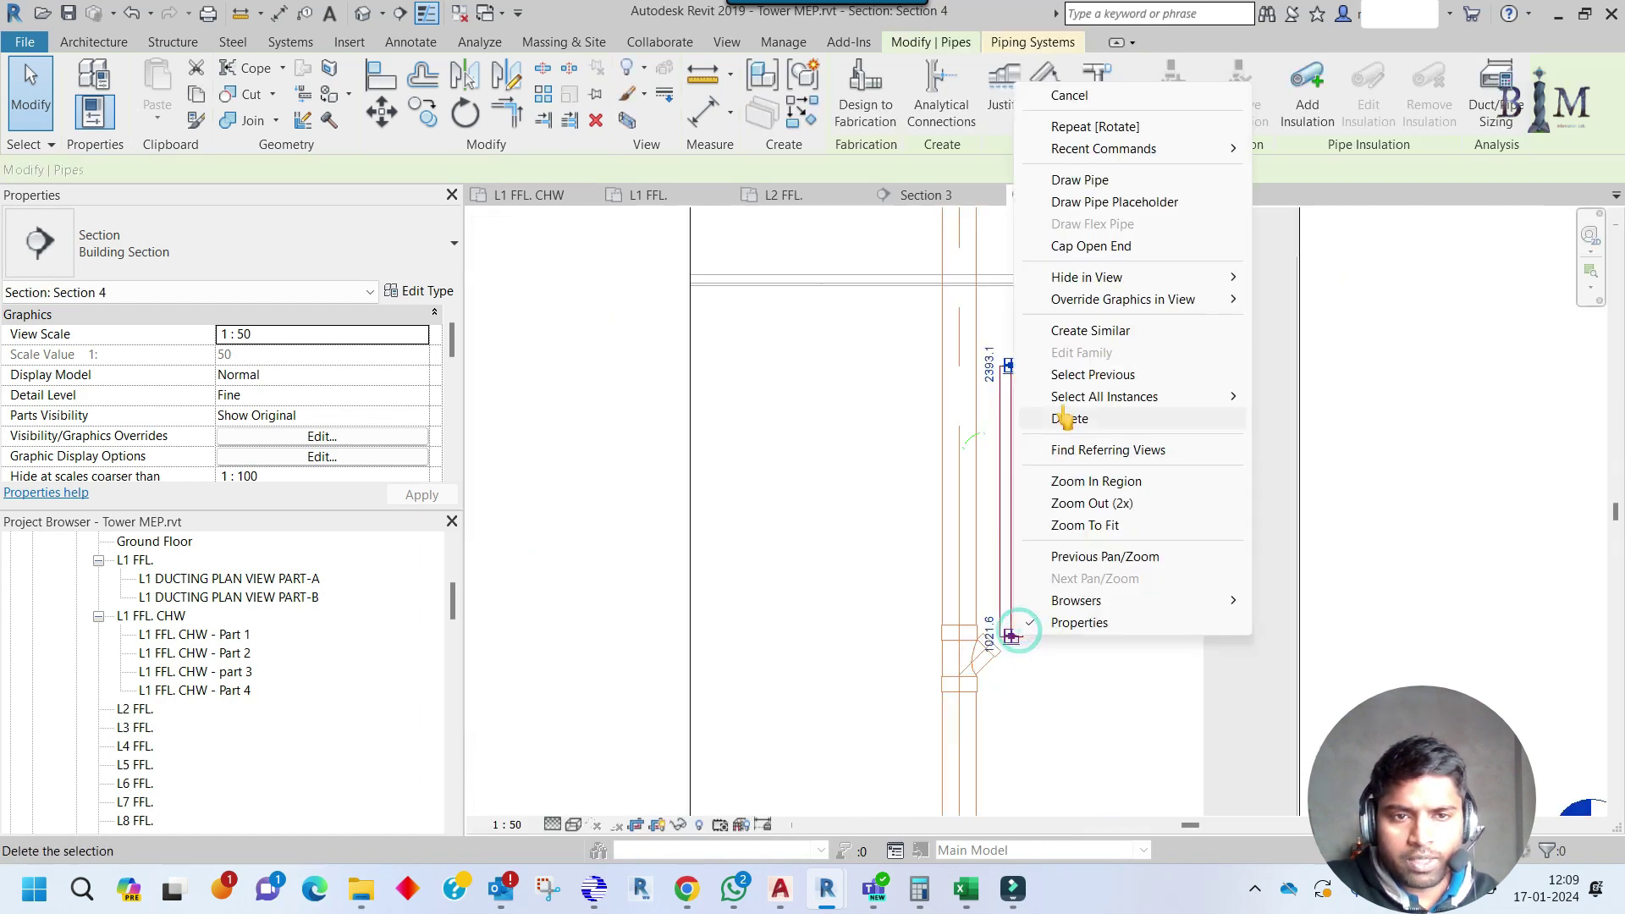
click(1096, 200)
key(Escape)
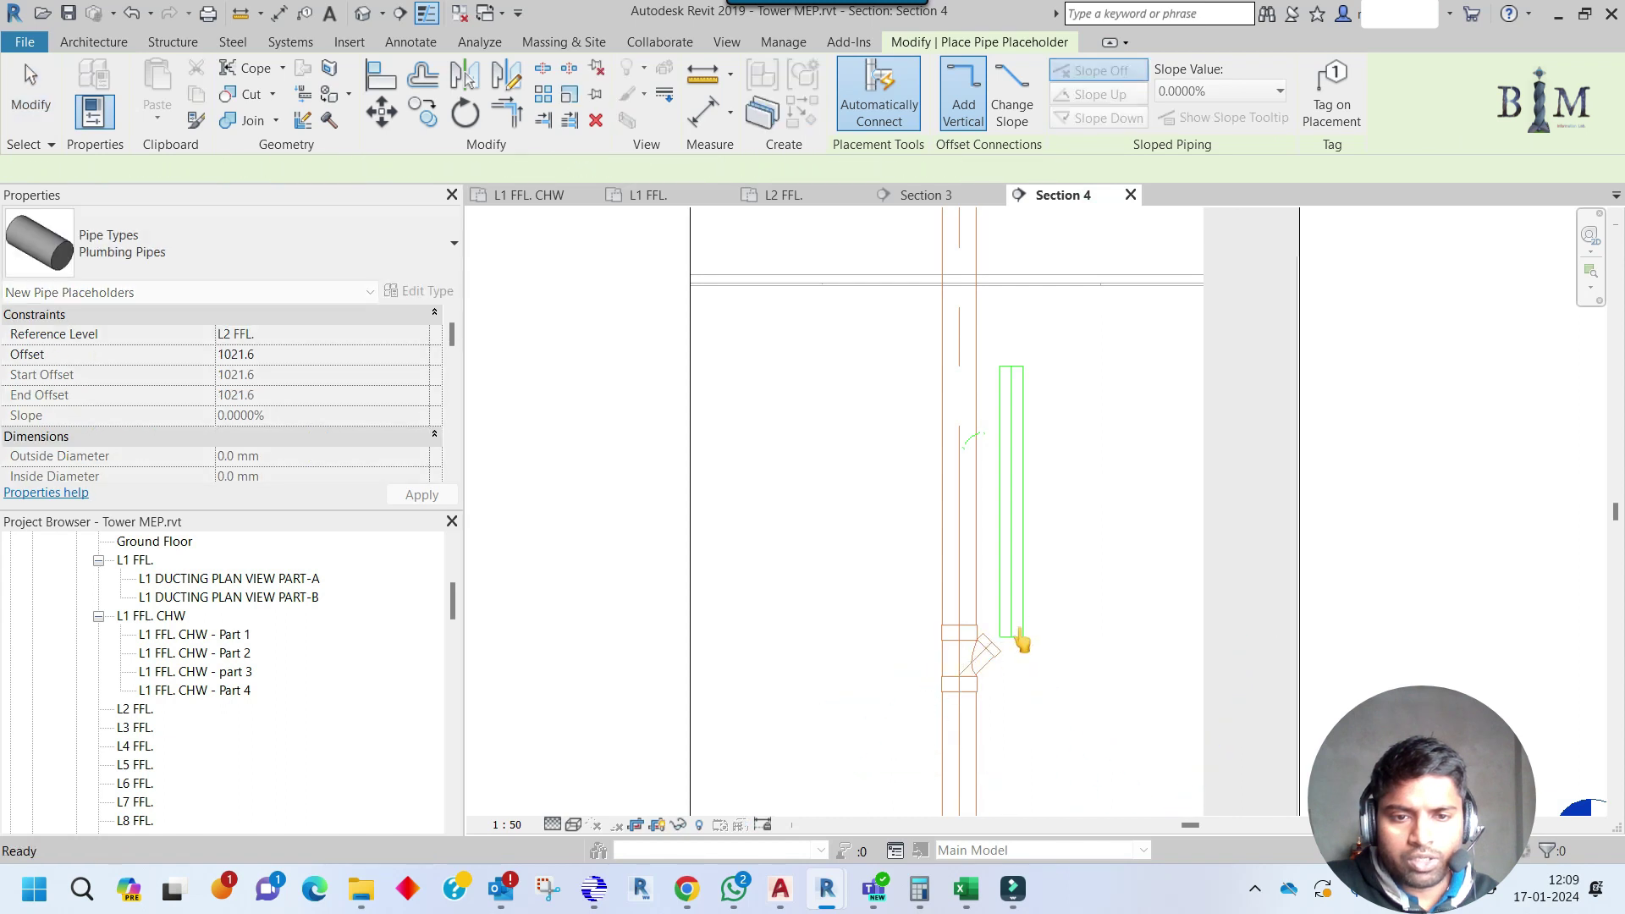
key(Escape)
Draw a diagonal pipe from the vertical green pipe's lower end down along the orange wye's branch and past the riser.
right_click(1015, 651)
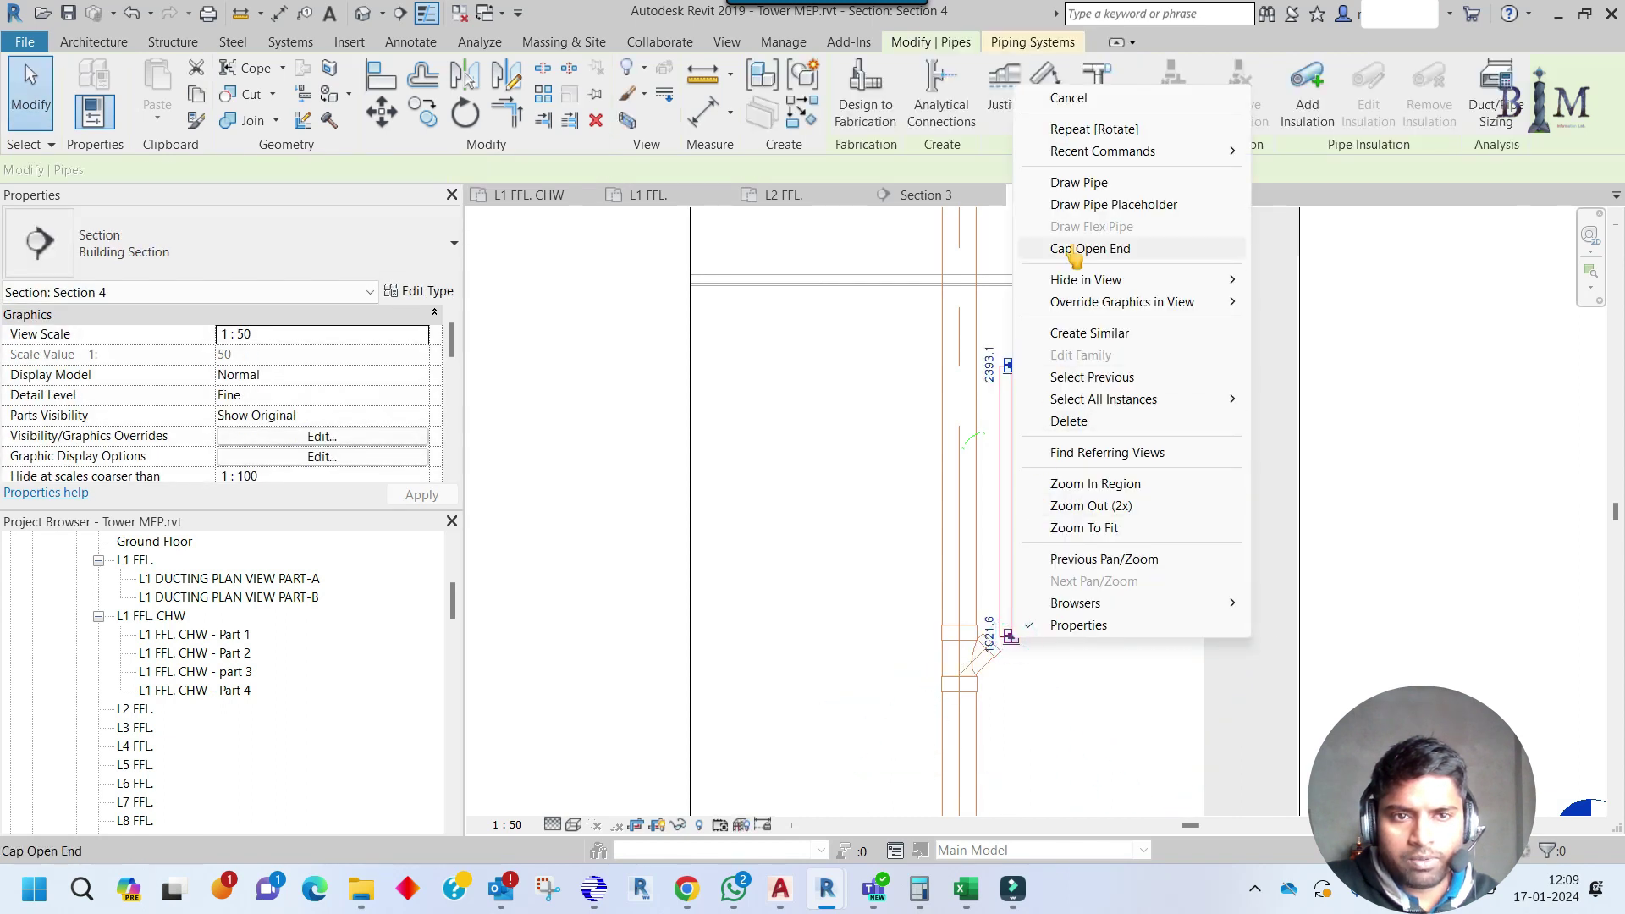
click(1080, 183)
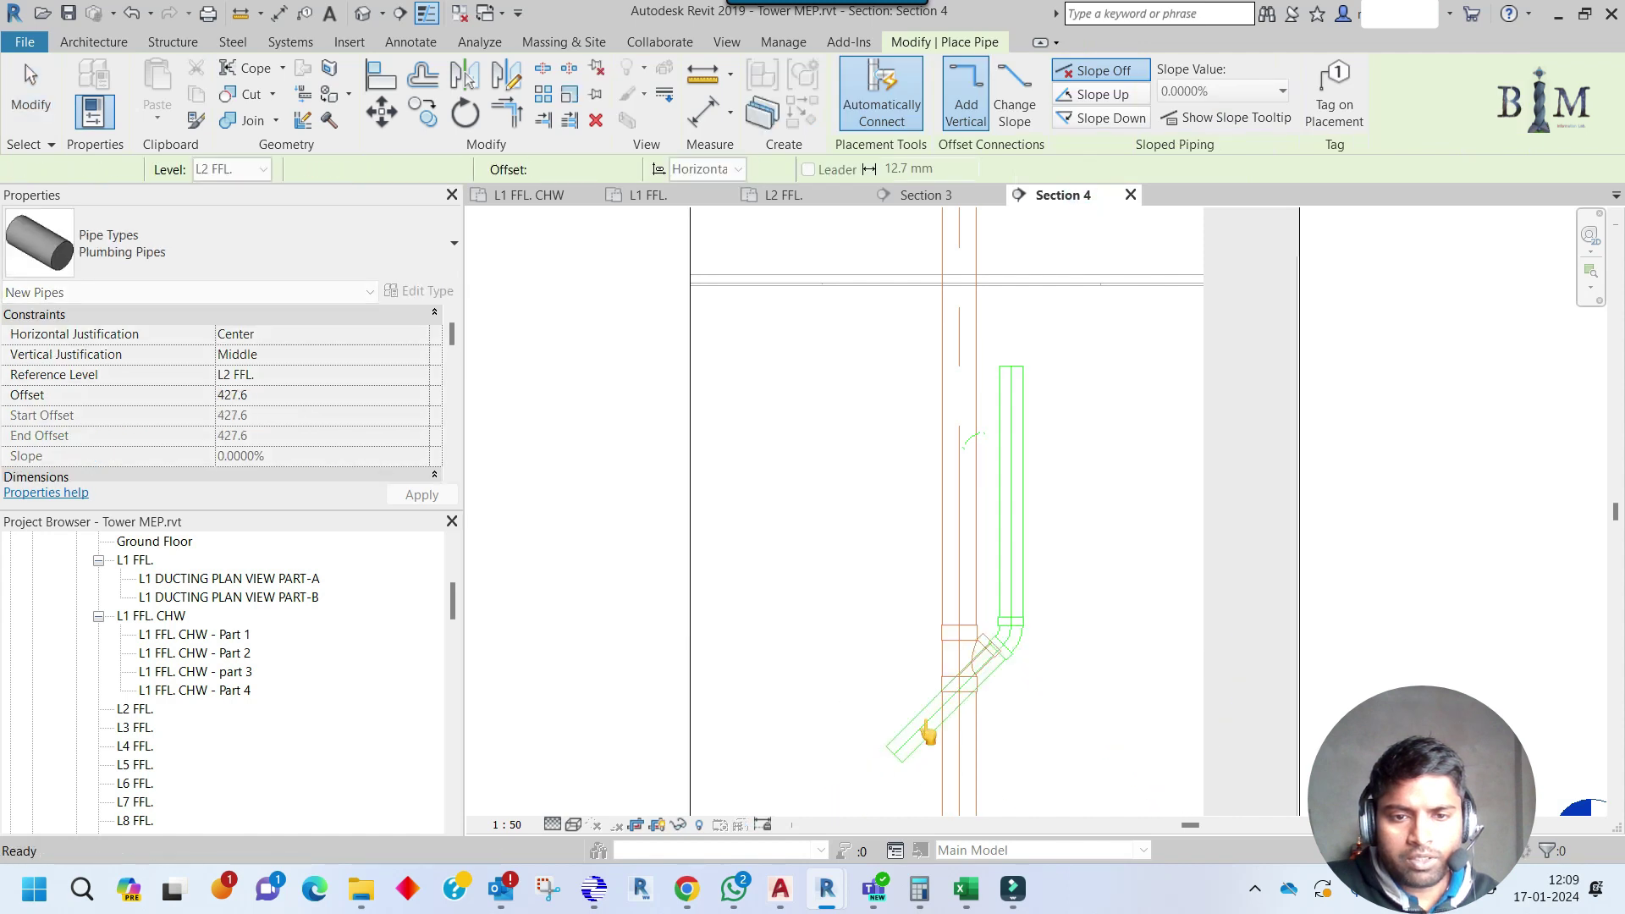
click(928, 733)
key(Escape)
key(Escape)
Align the diagonal pipe's lower end with the orange wye's branch opening and check the joint between them.
scroll(989, 648, up, 2)
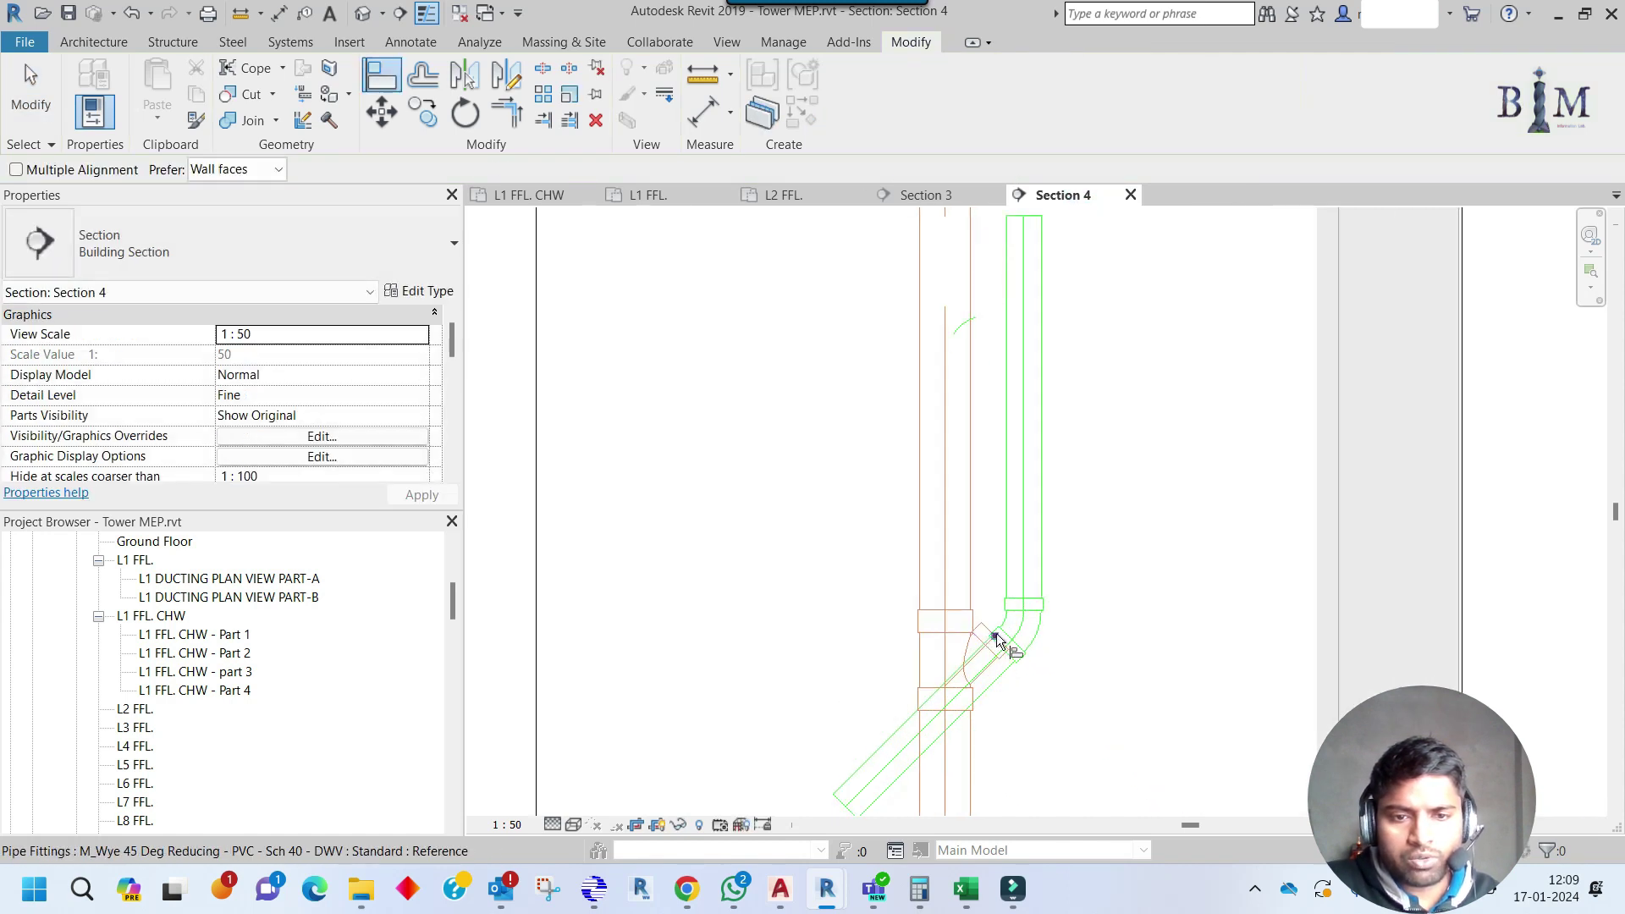
click(995, 639)
key(Escape)
key(a)
key(l)
scroll(994, 643, down, 1)
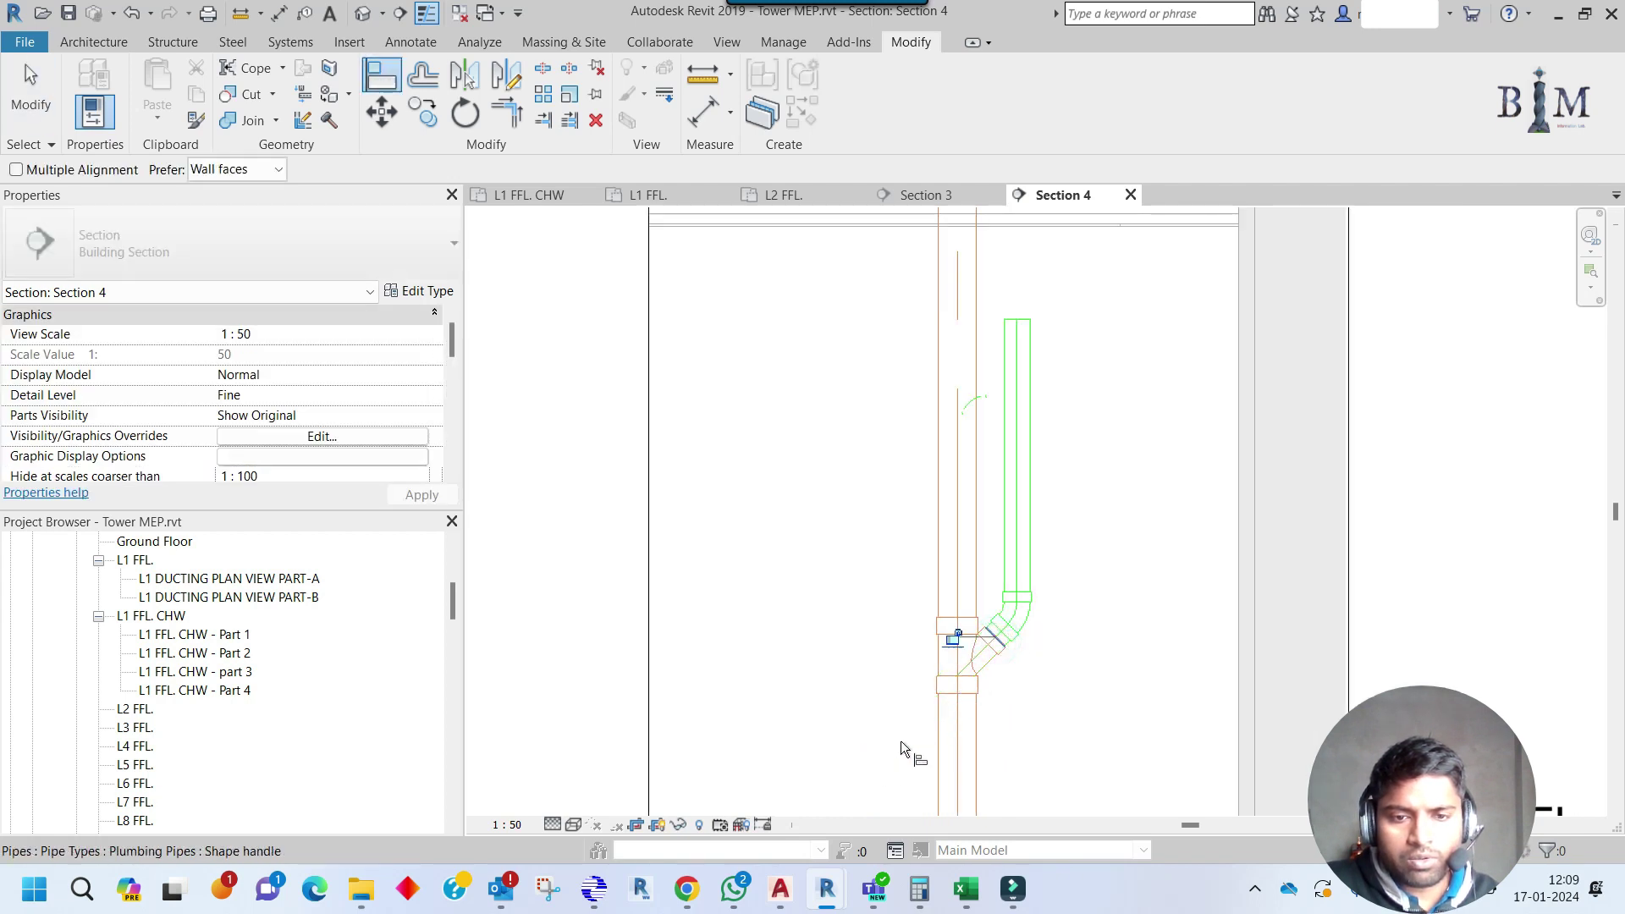
scroll(986, 647, up, 2)
key(Escape)
click(992, 643)
scroll(992, 643, up, 2)
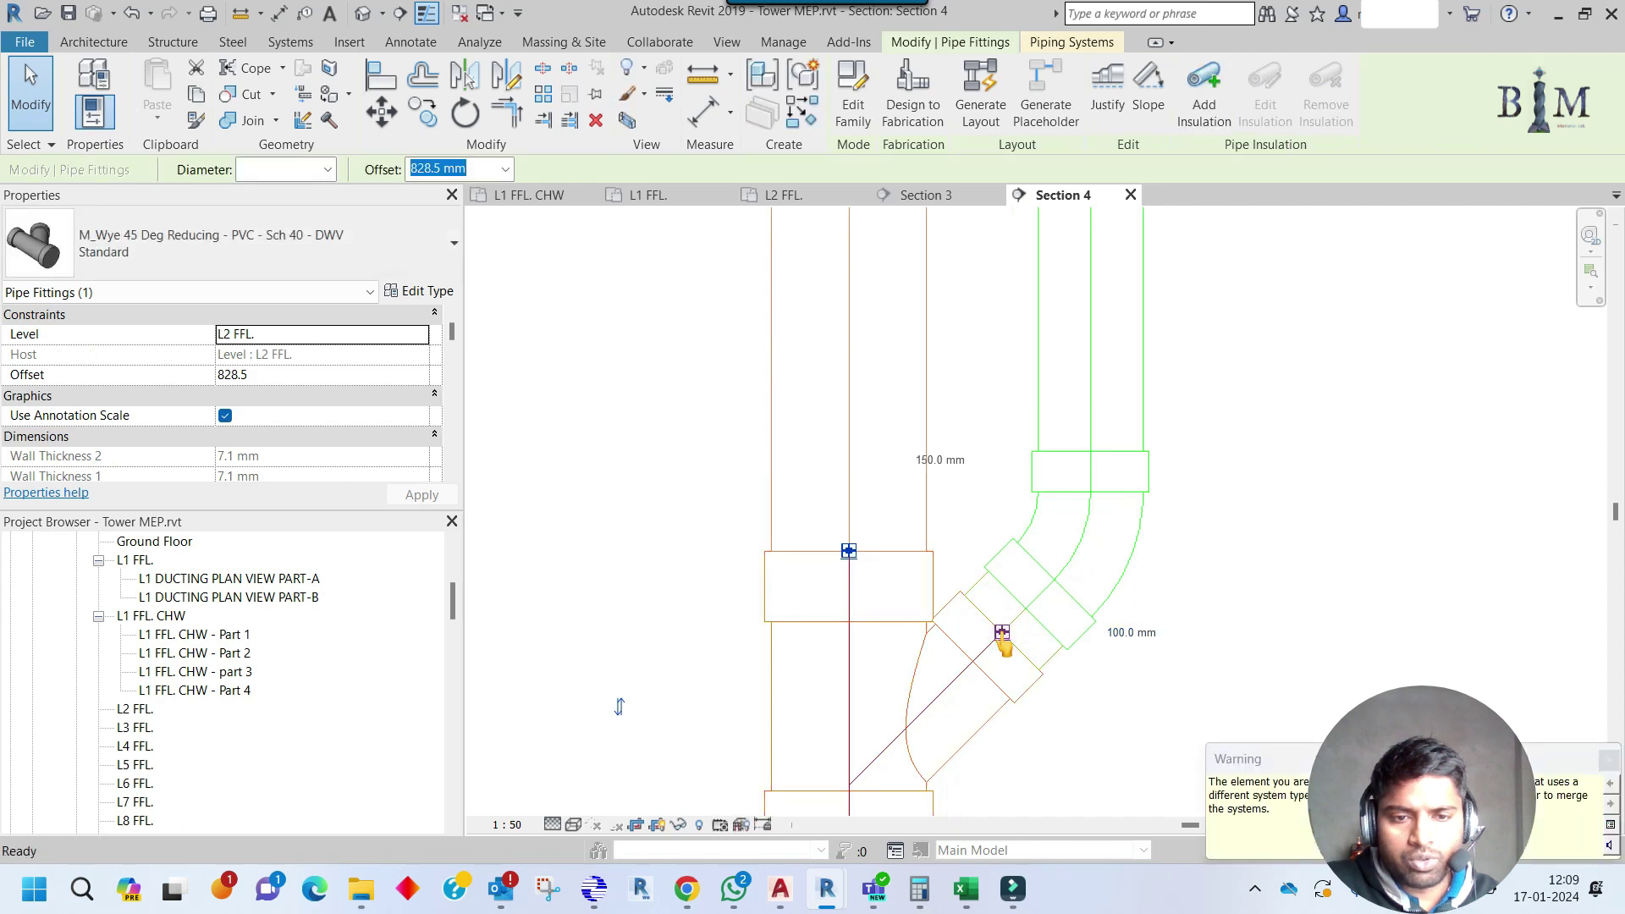
key(Escape)
scroll(1125, 675, down, 3)
scroll(918, 661, down, 2)
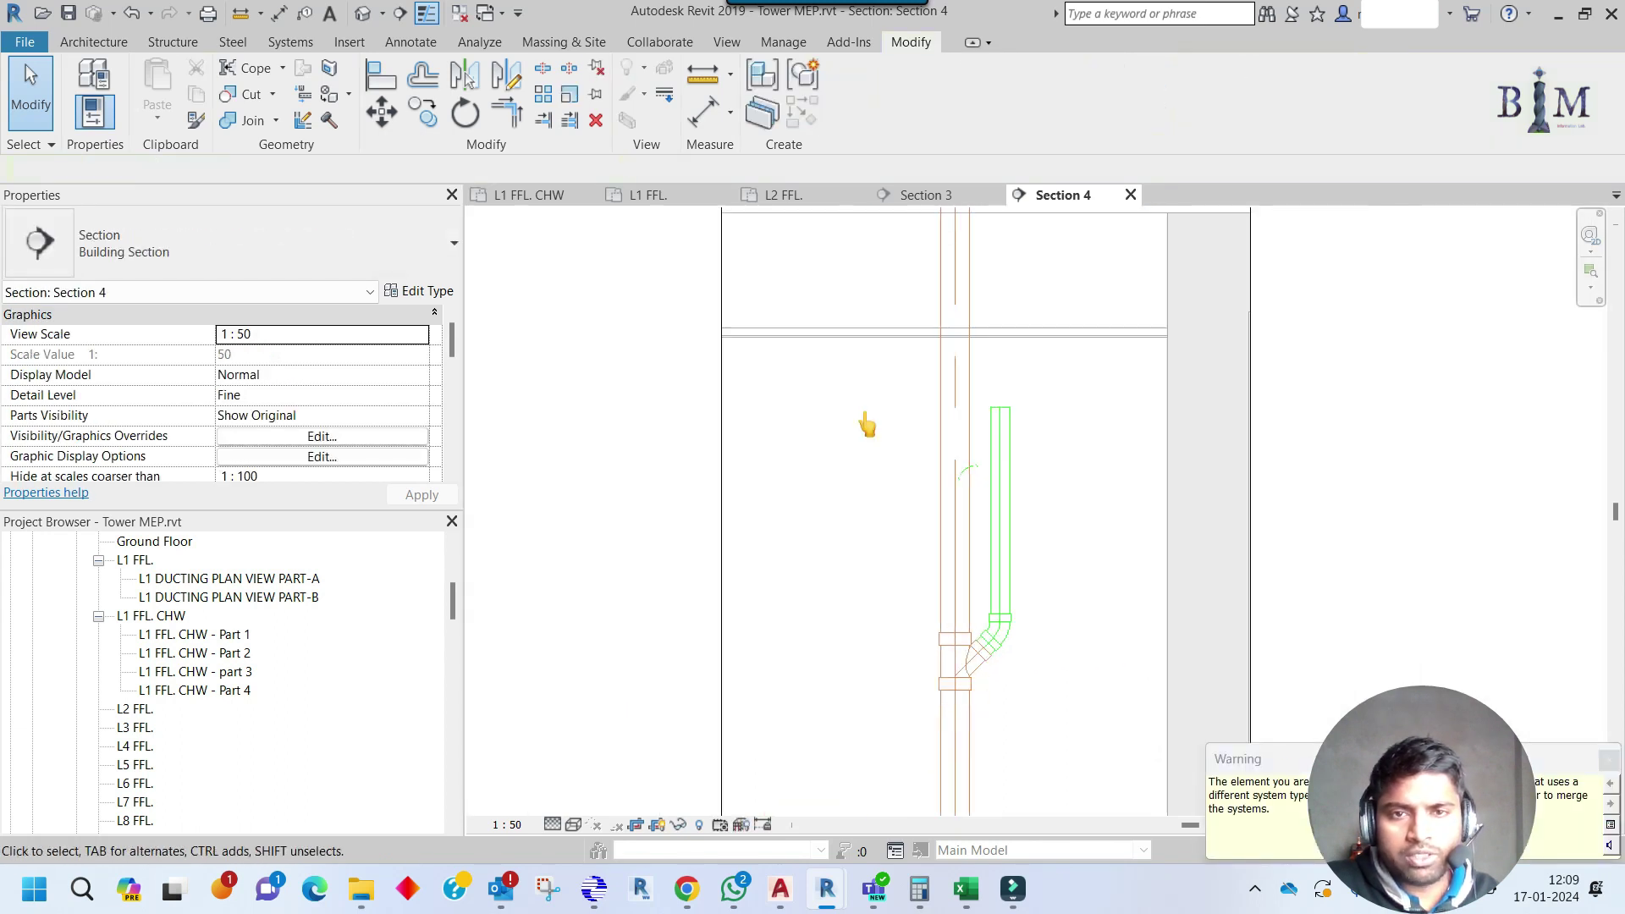
Go back to the L2 FFL. plan and delete the section aligned with the orange branch line.
click(783, 195)
click(953, 579)
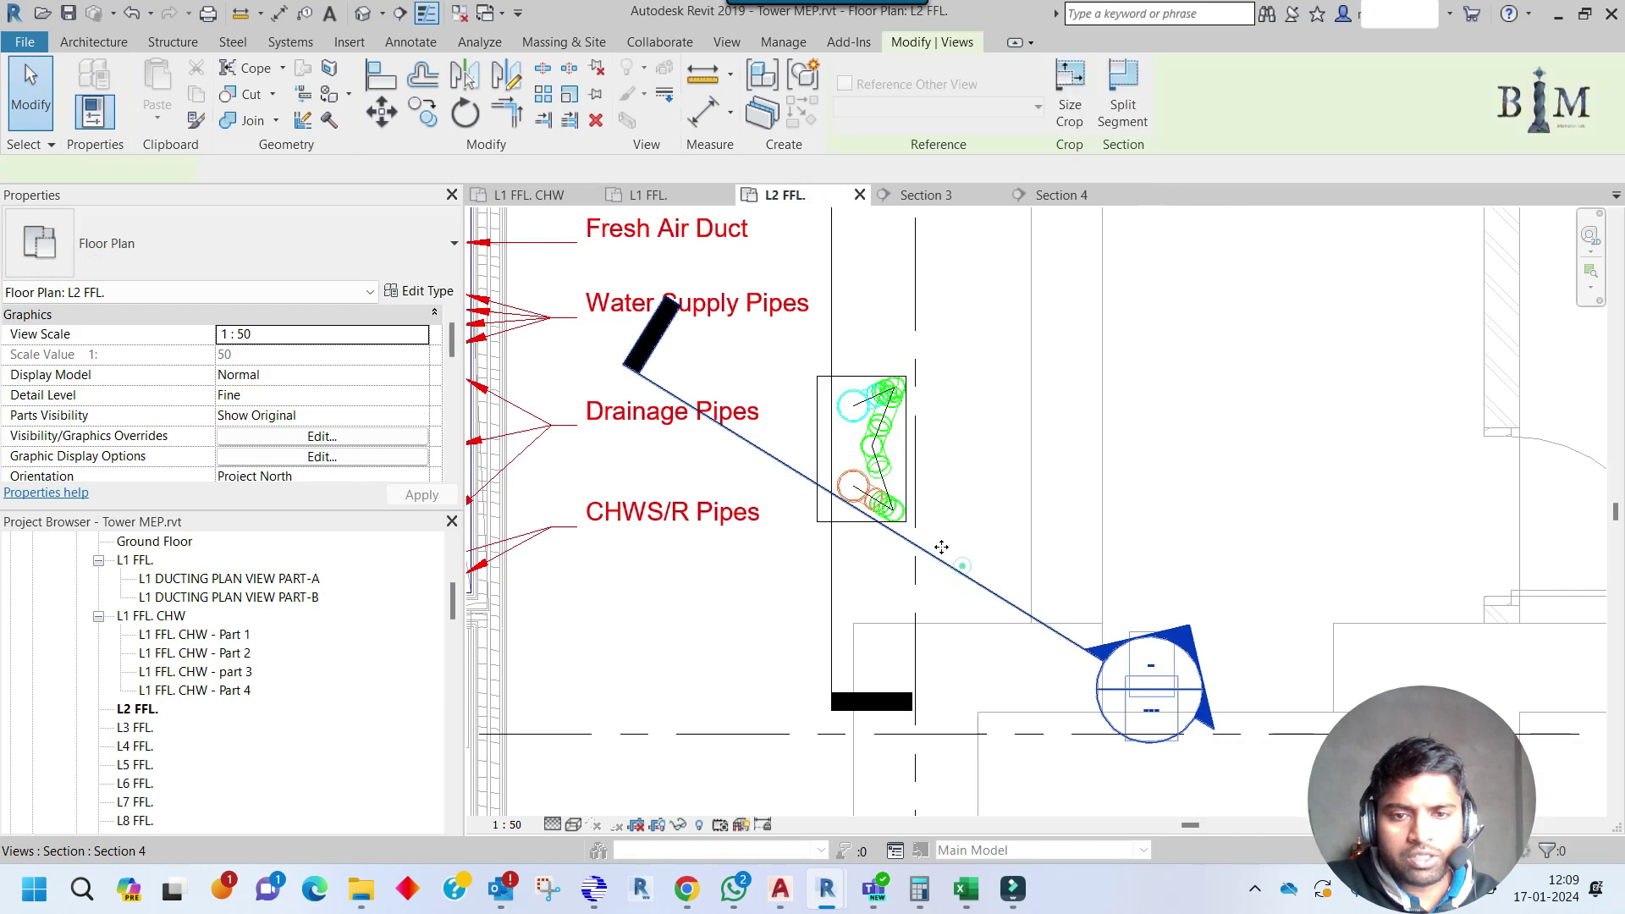
click(597, 120)
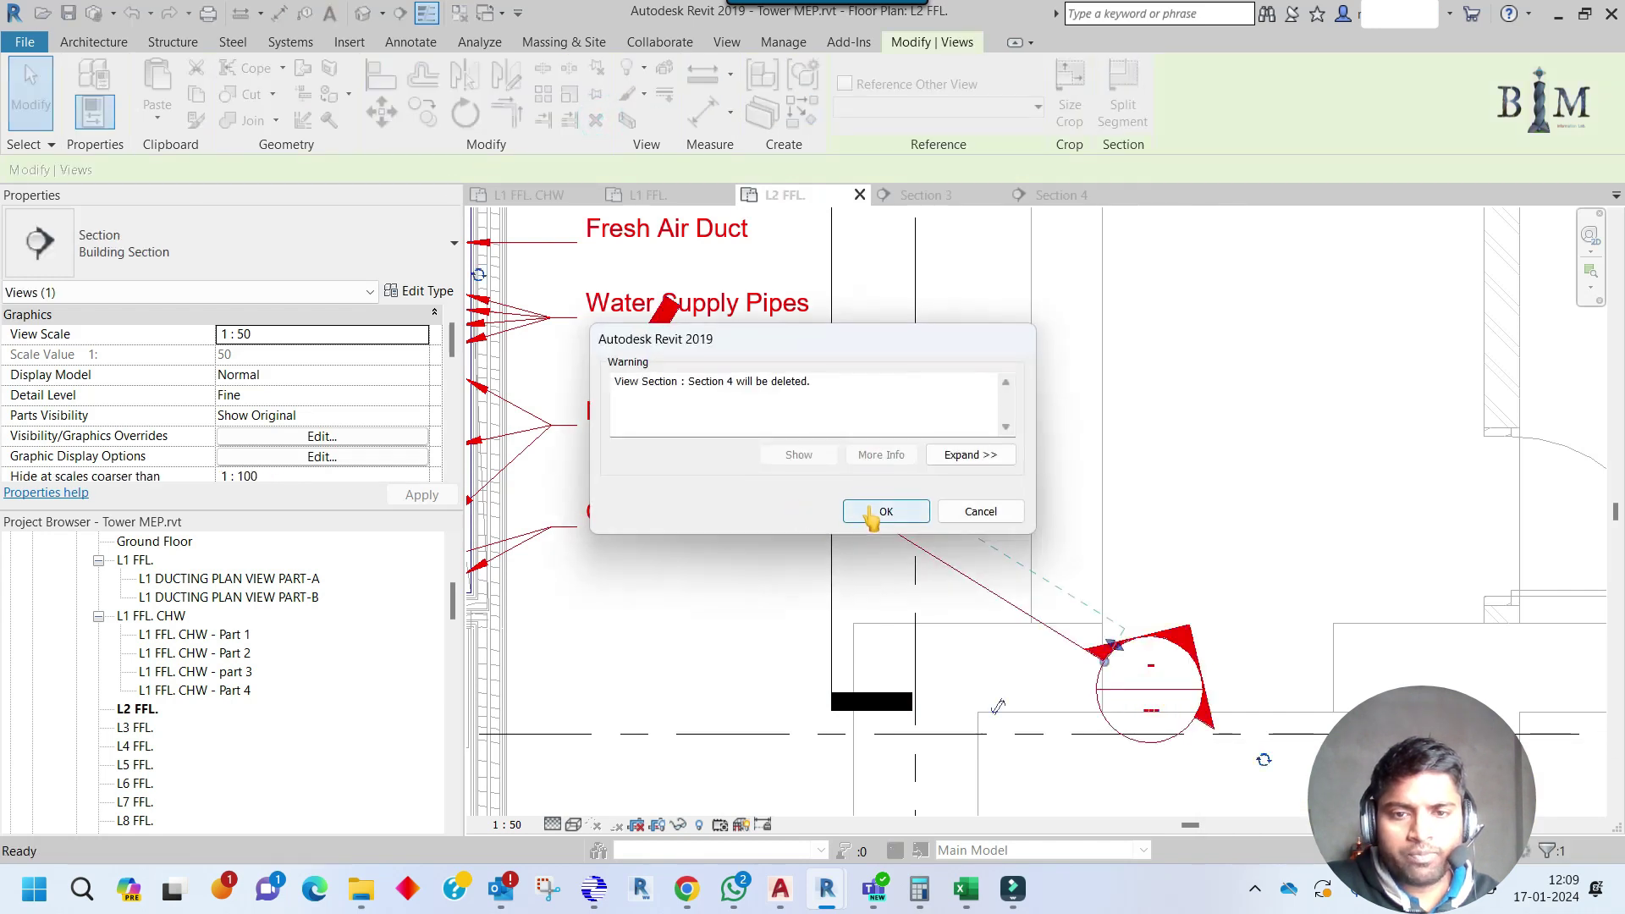
click(879, 508)
Copy the vertical section again and move the copy's lower end onto the centre of the middle green riser.
click(833, 508)
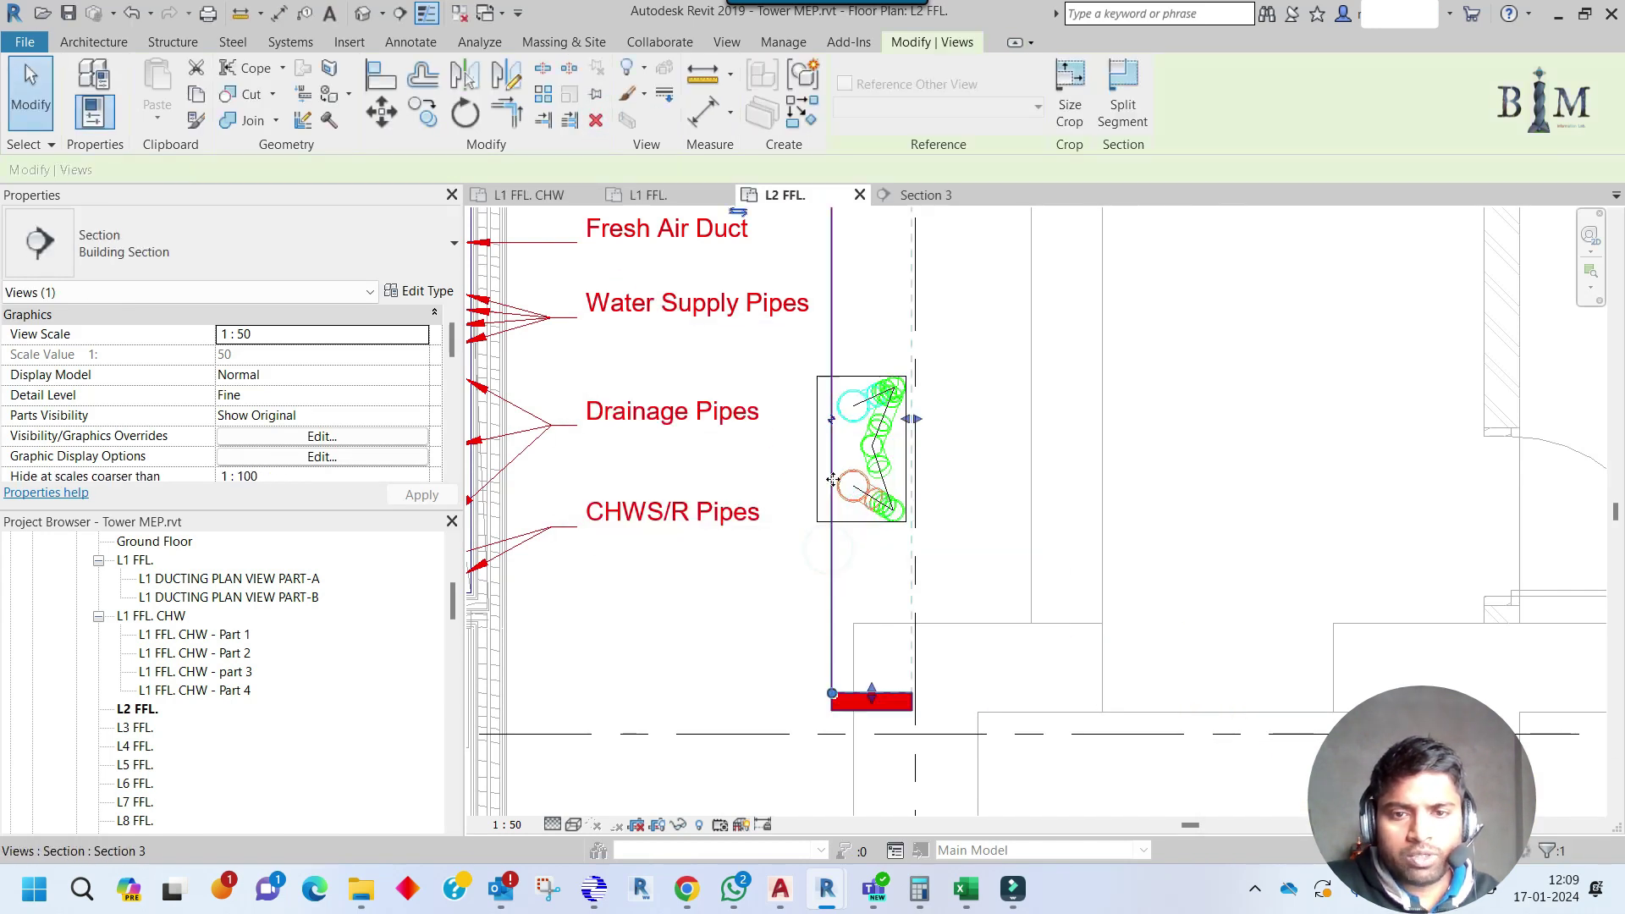
drag(833, 480, 967, 535)
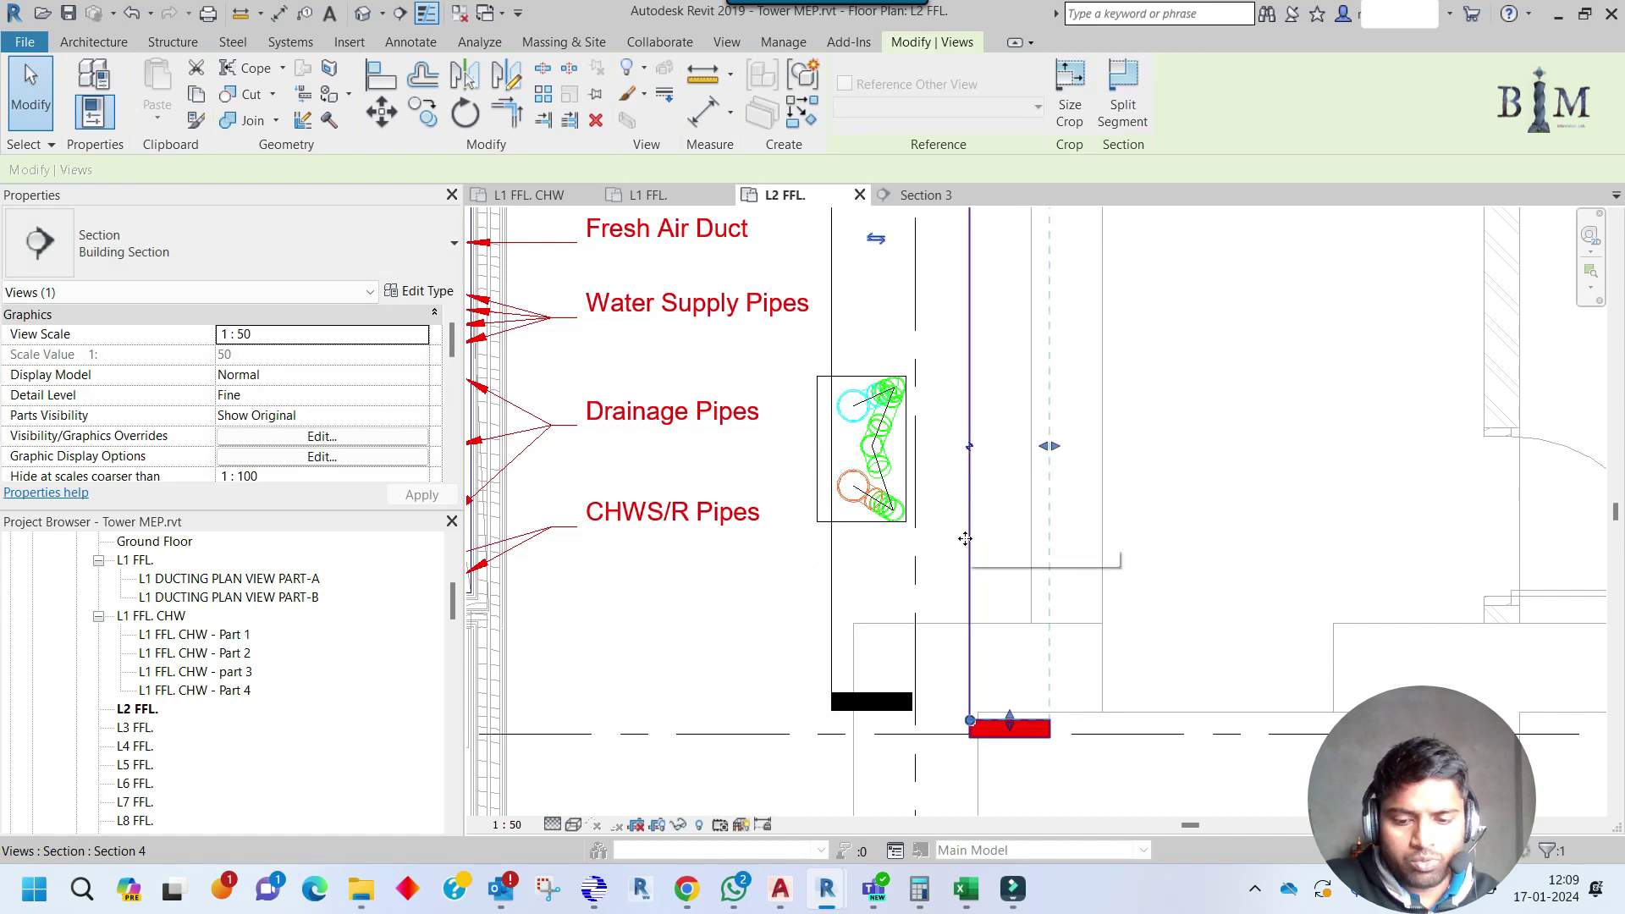
key(m)
key(v)
click(832, 513)
scroll(867, 482, up, 2)
scroll(861, 481, up, 3)
click(920, 348)
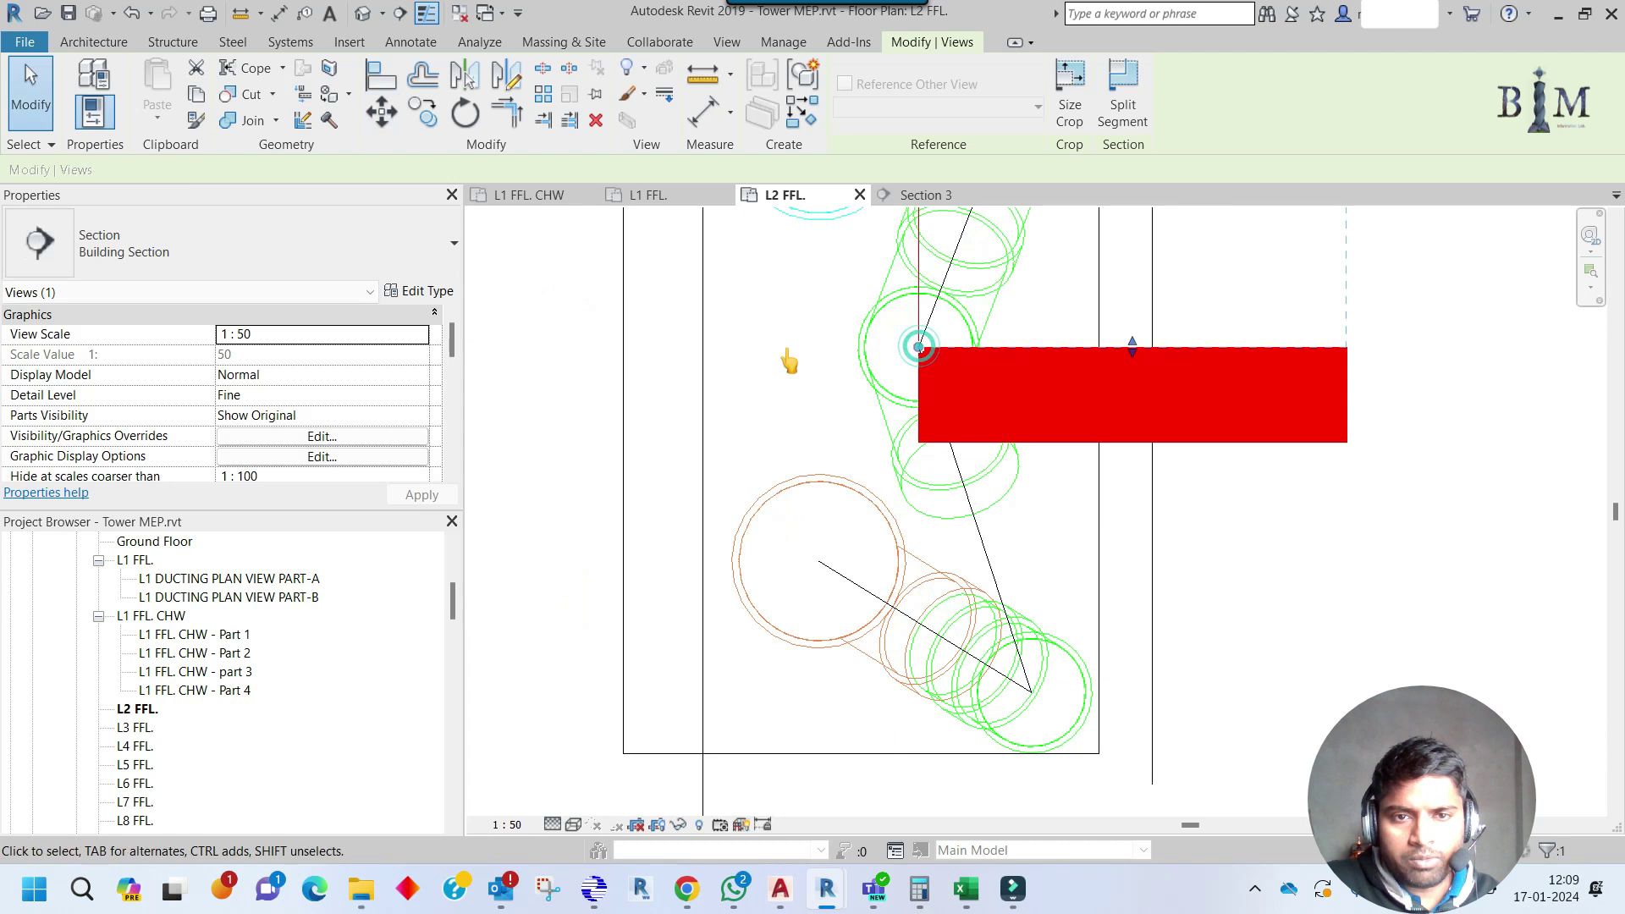
Rotate the new section about the middle green riser's centre to align it with the lower green branch line.
click(465, 113)
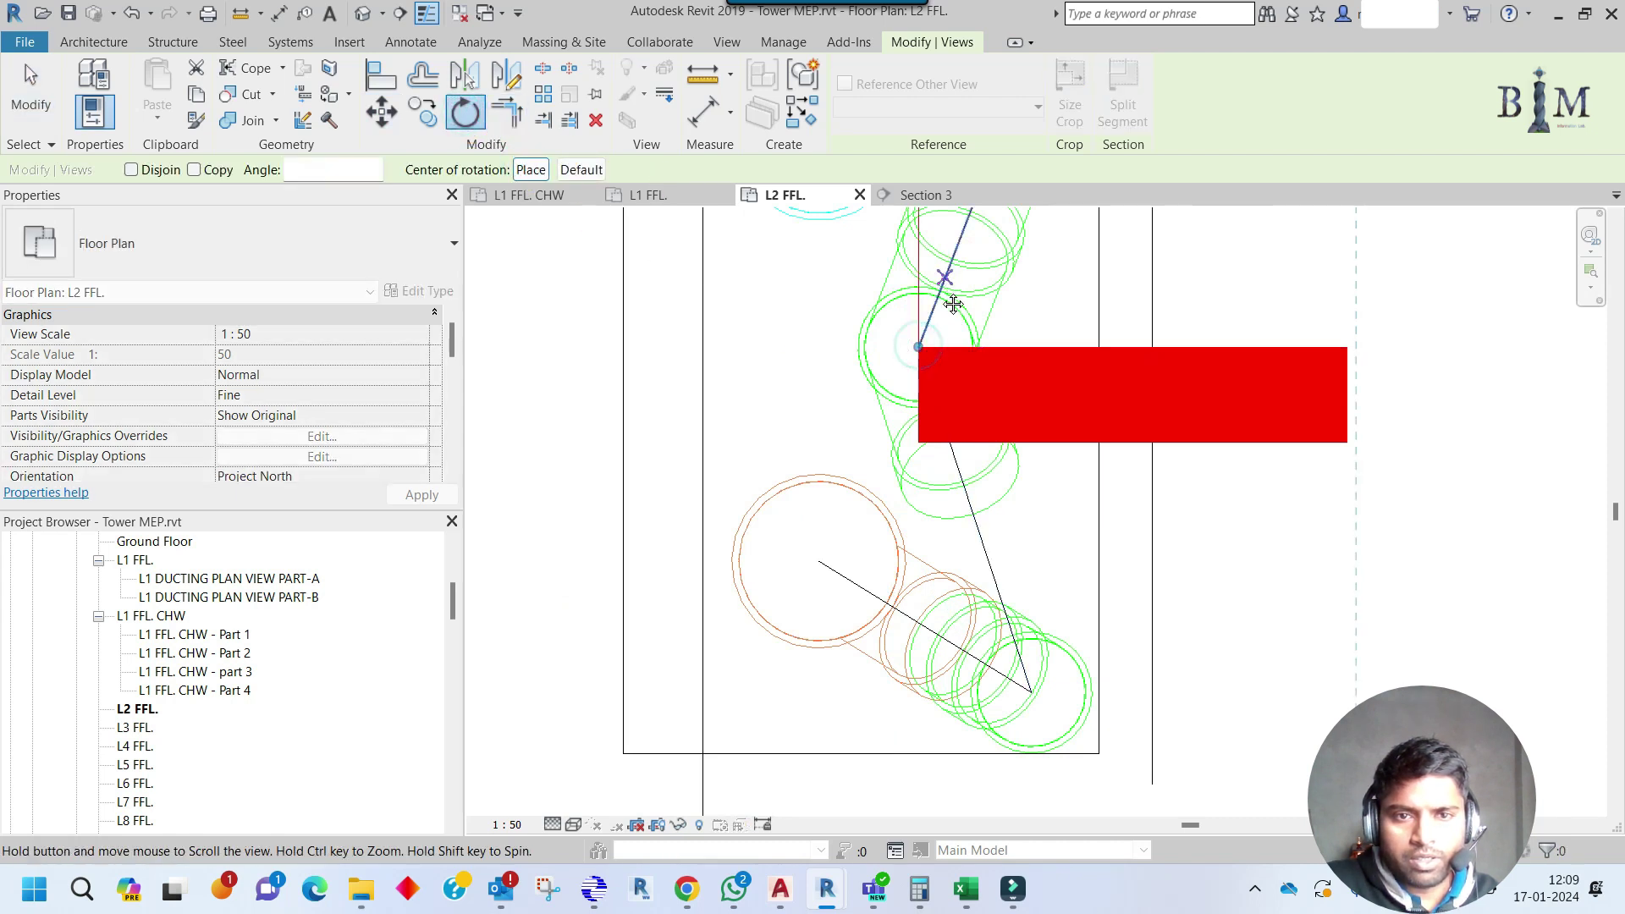
middle_drag(951, 305, 872, 601)
click(838, 289)
middle_drag(900, 532, 895, 183)
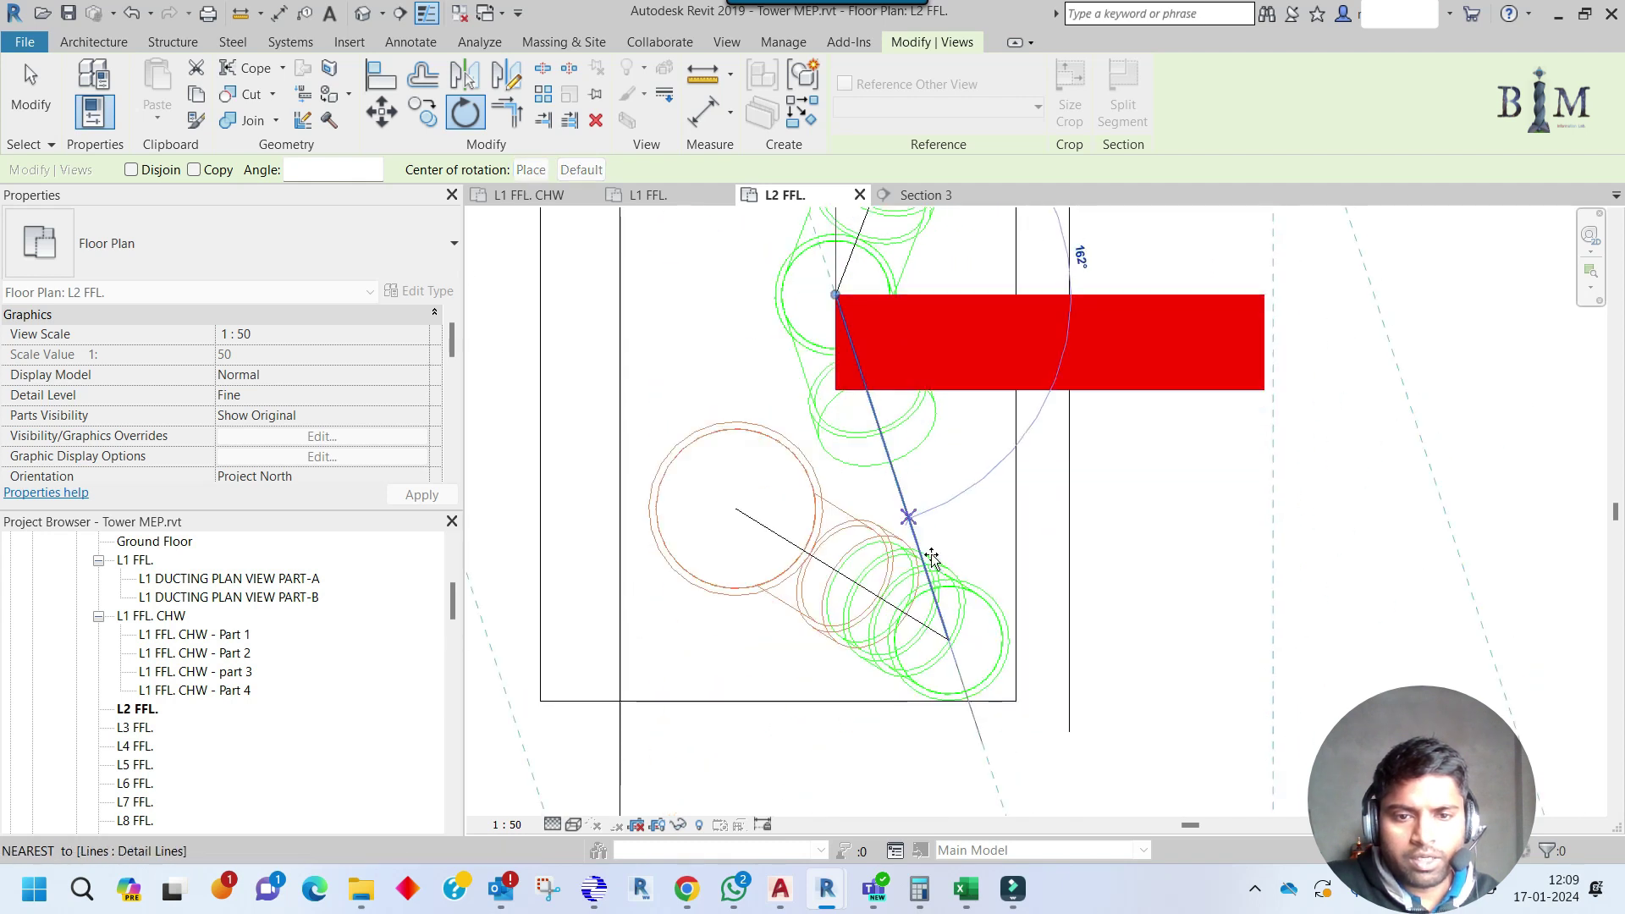
click(946, 635)
Slide the rotated section along the lower green branch line so it crosses the whole shaft, and open its view.
scroll(787, 330, down, 6)
scroll(764, 283, down, 2)
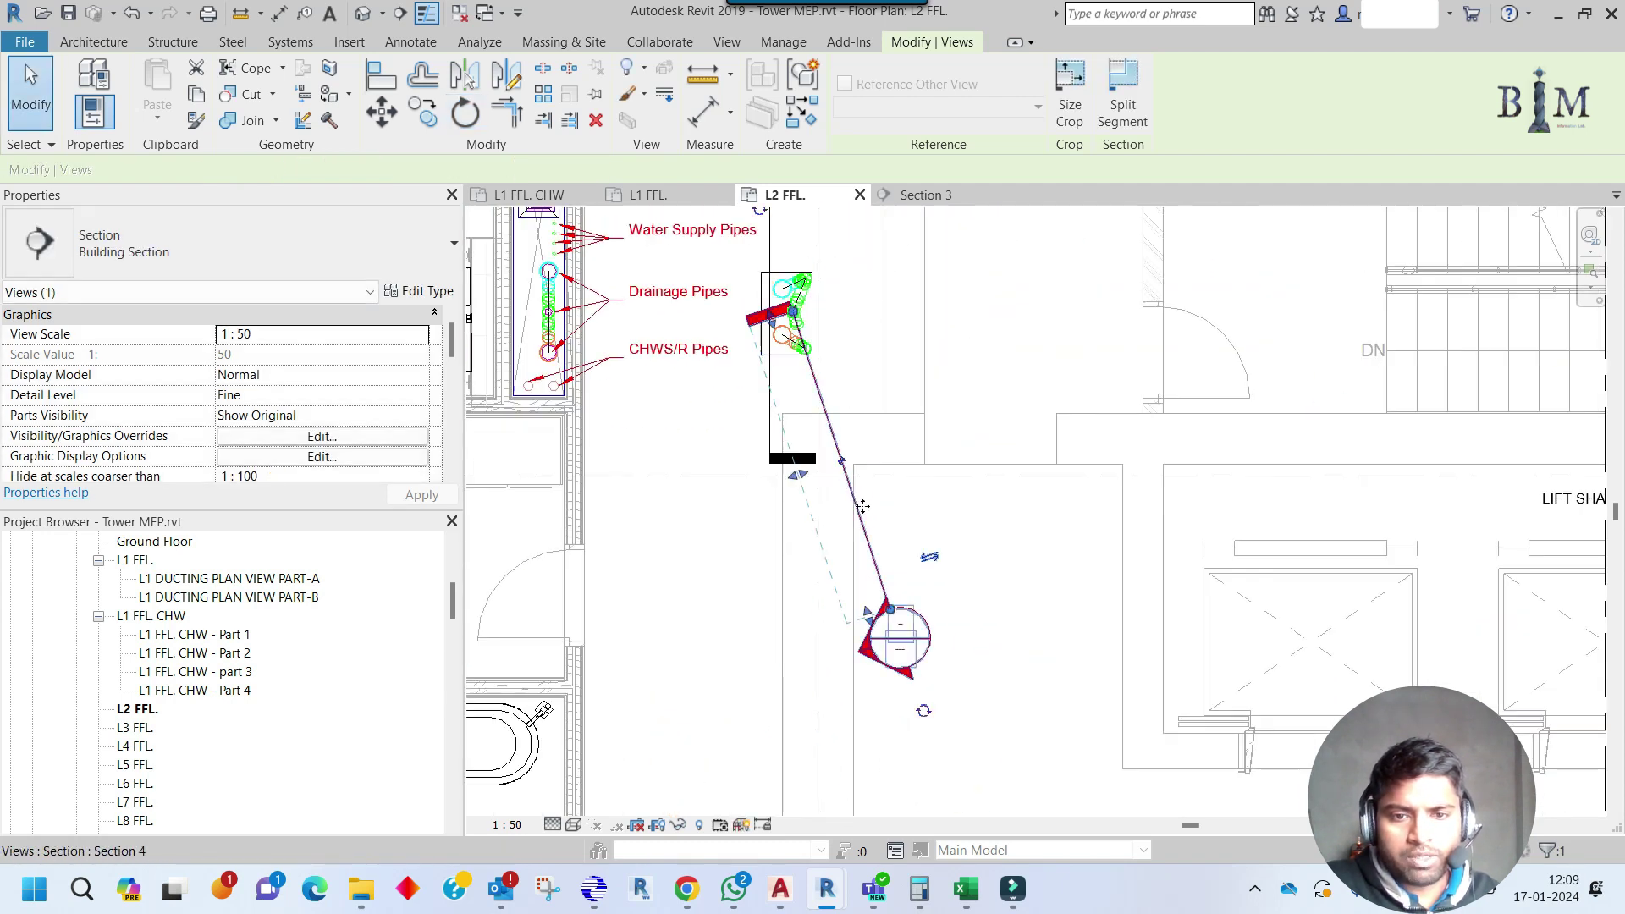
drag(925, 562, 700, 382)
scroll(825, 334, up, 5)
right_click(700, 383)
click(755, 439)
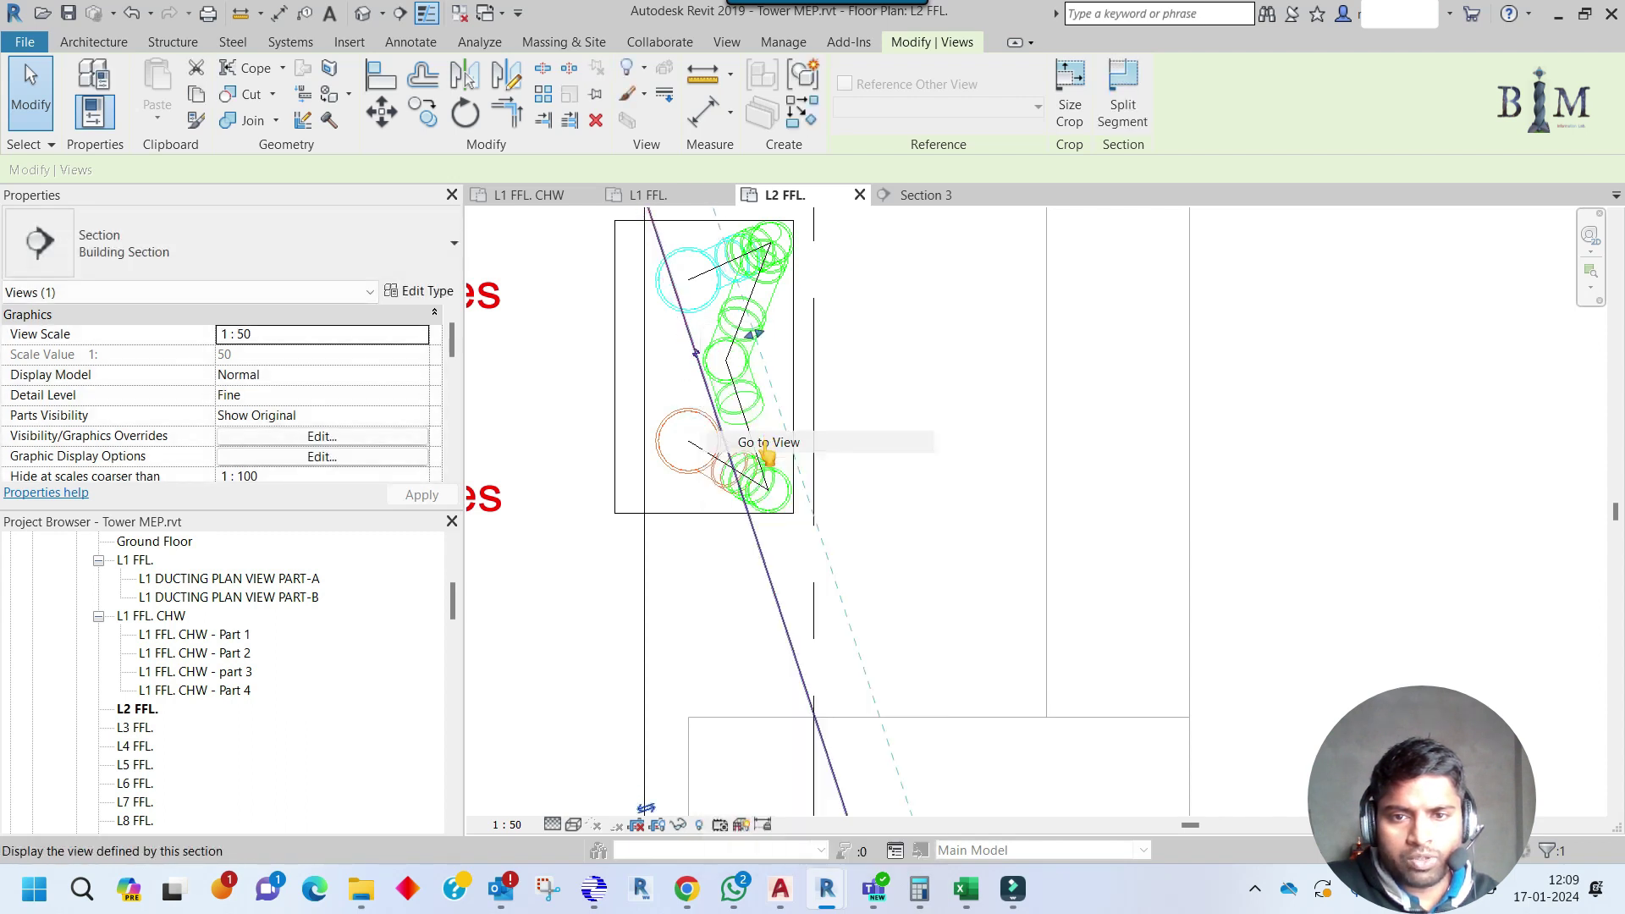
Draw a diagonal pipe from the green wye's open branch downward past the separate vertical green pipe.
scroll(1048, 584, up, 5)
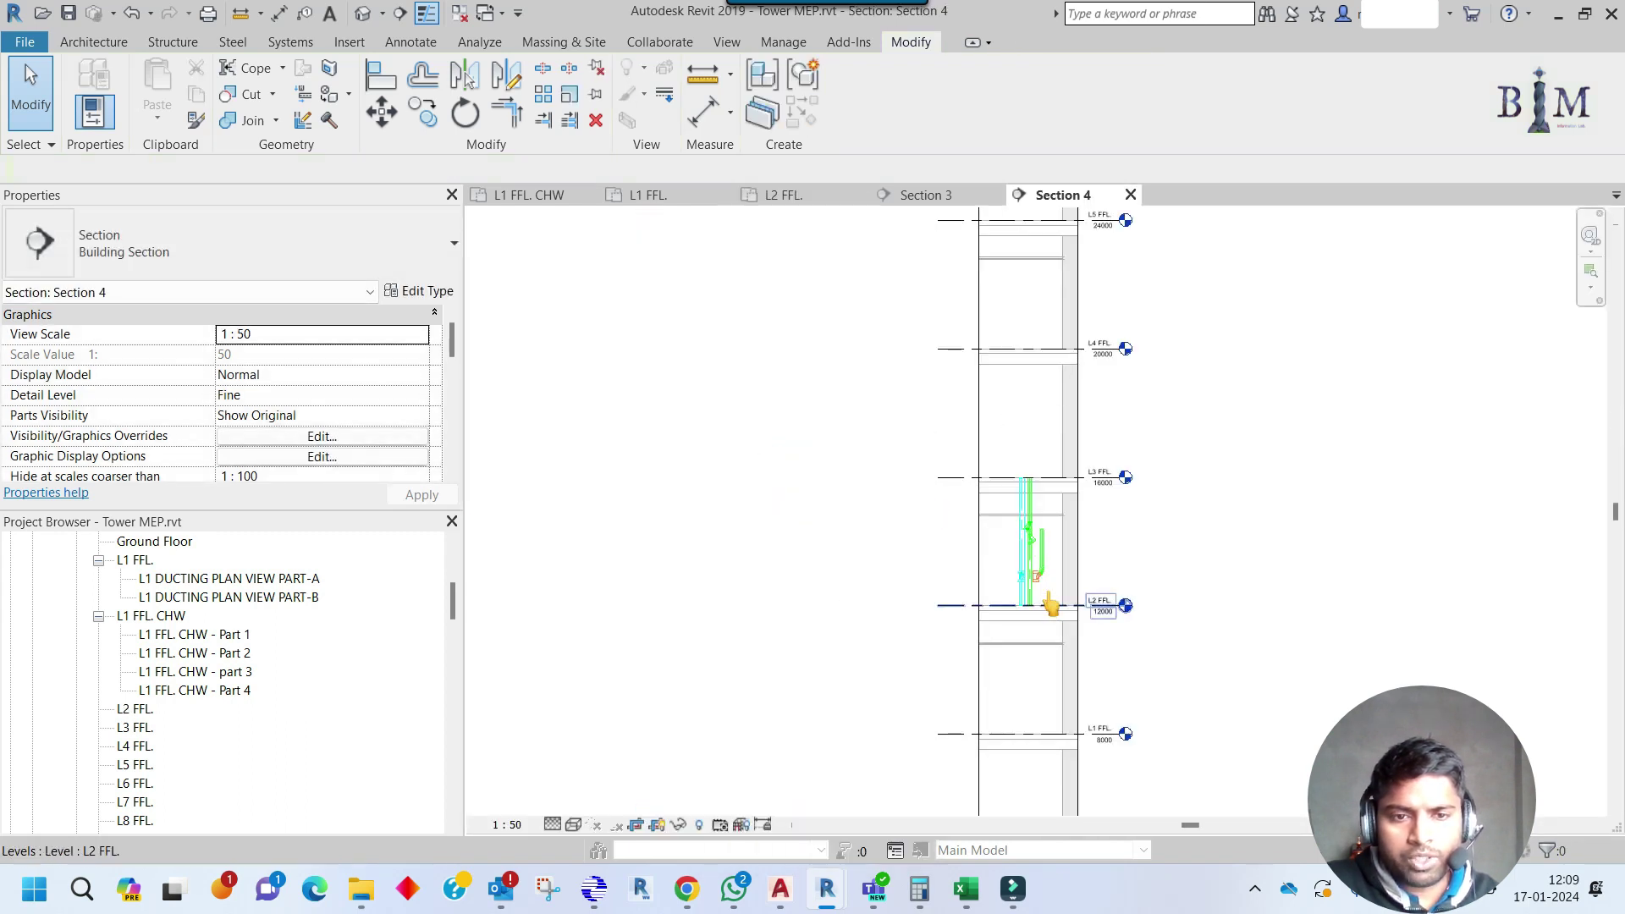
scroll(1008, 457, up, 2)
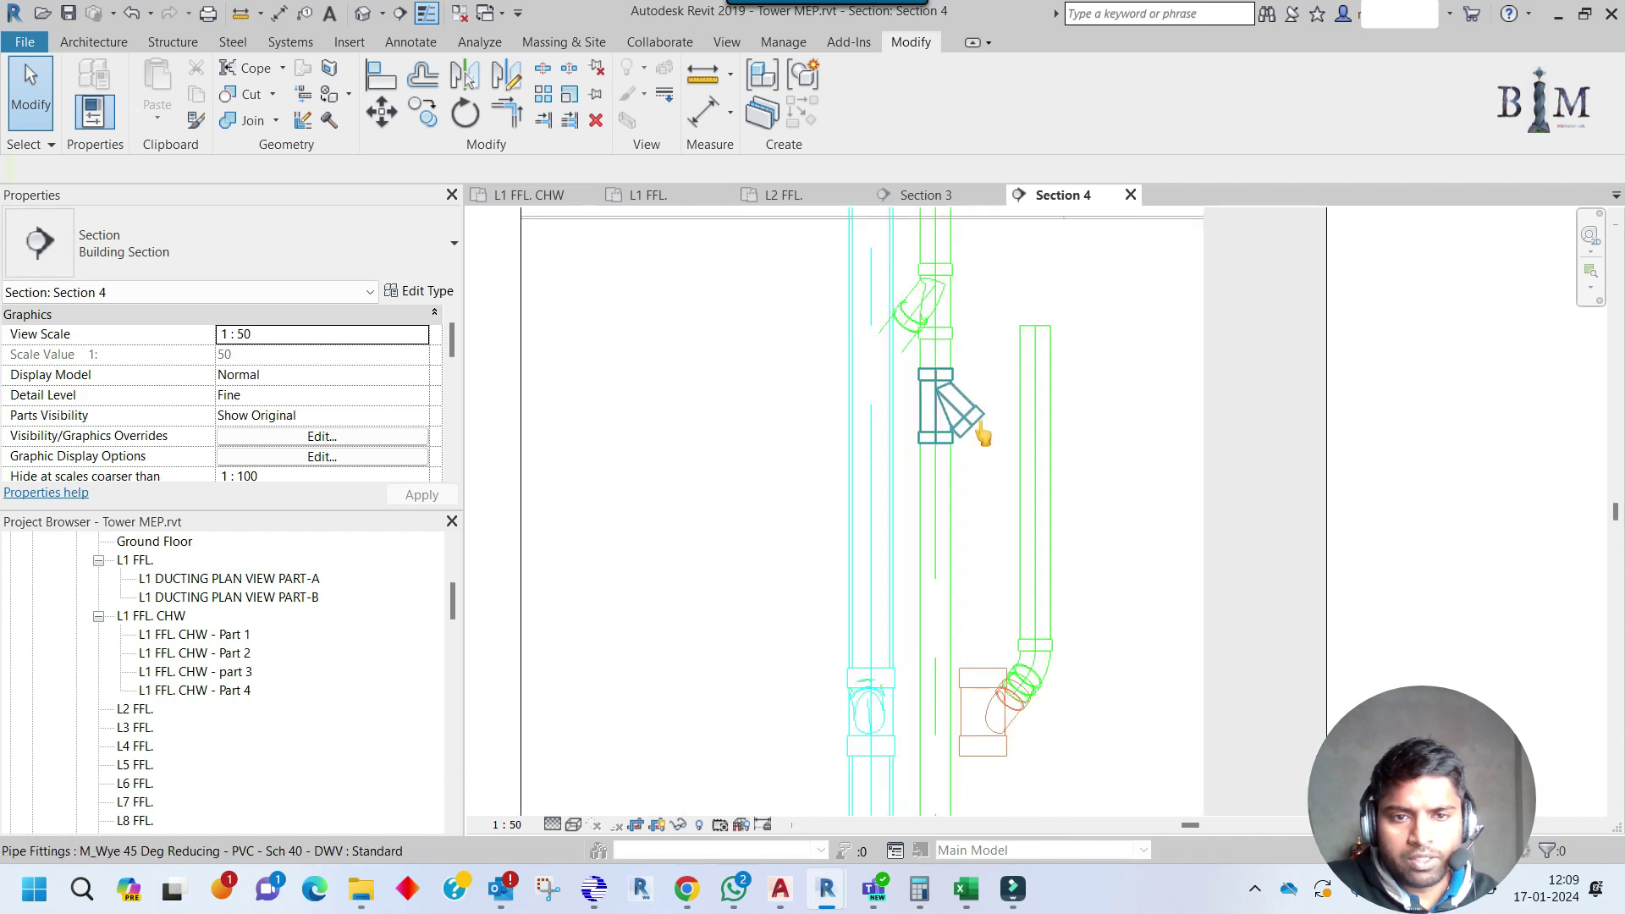
click(973, 423)
right_click(974, 424)
click(1043, 378)
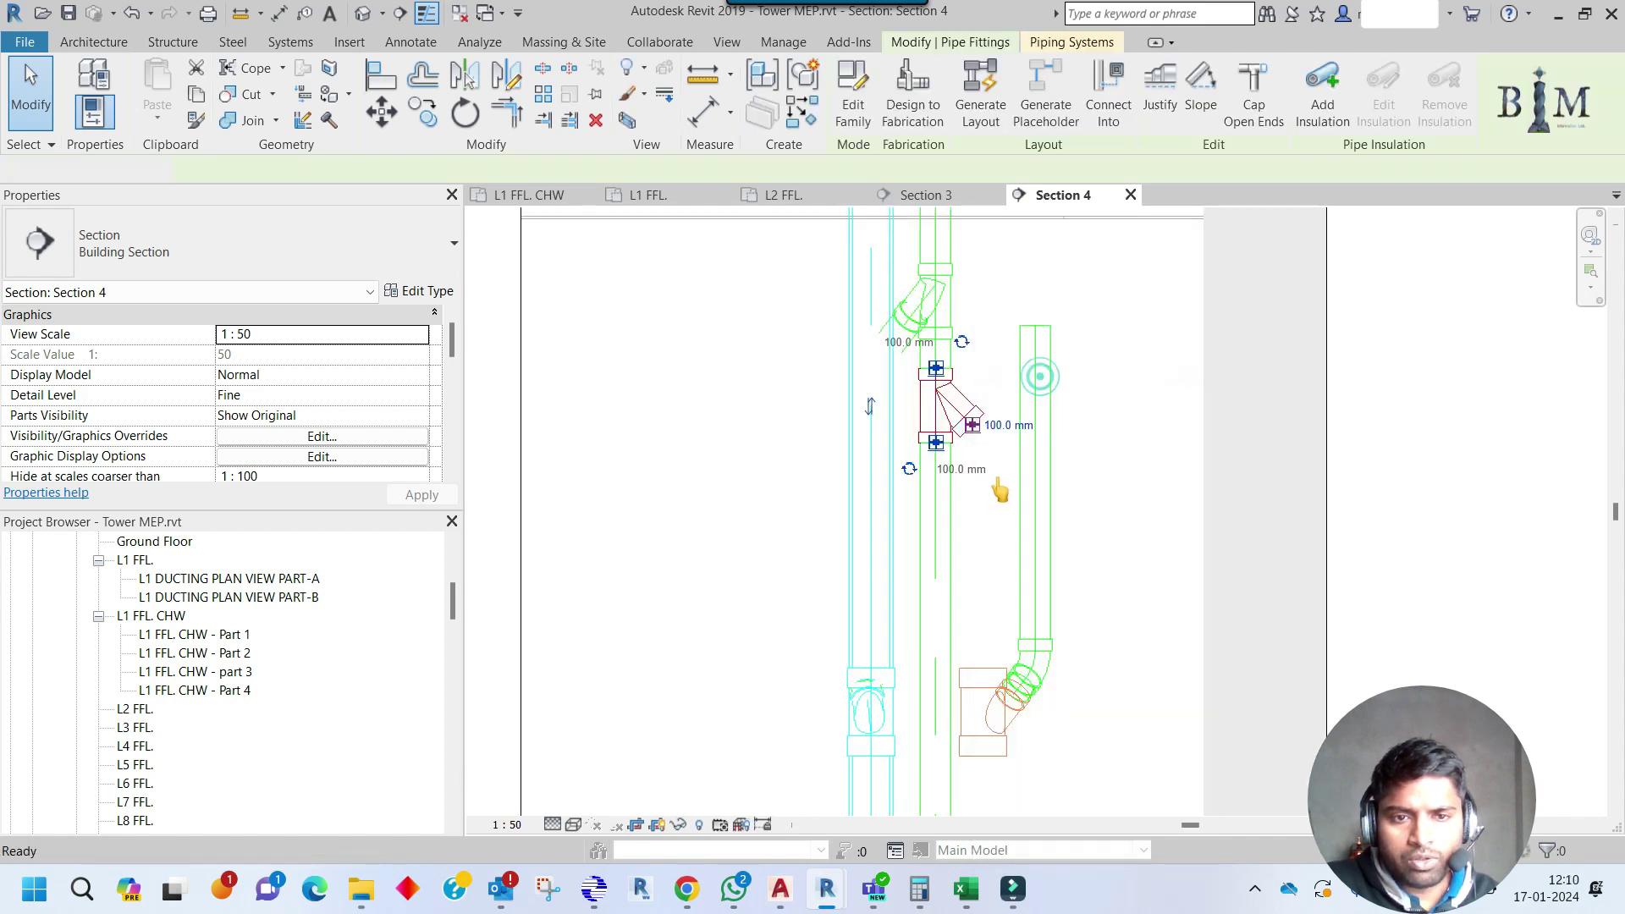
click(1087, 515)
key(Escape)
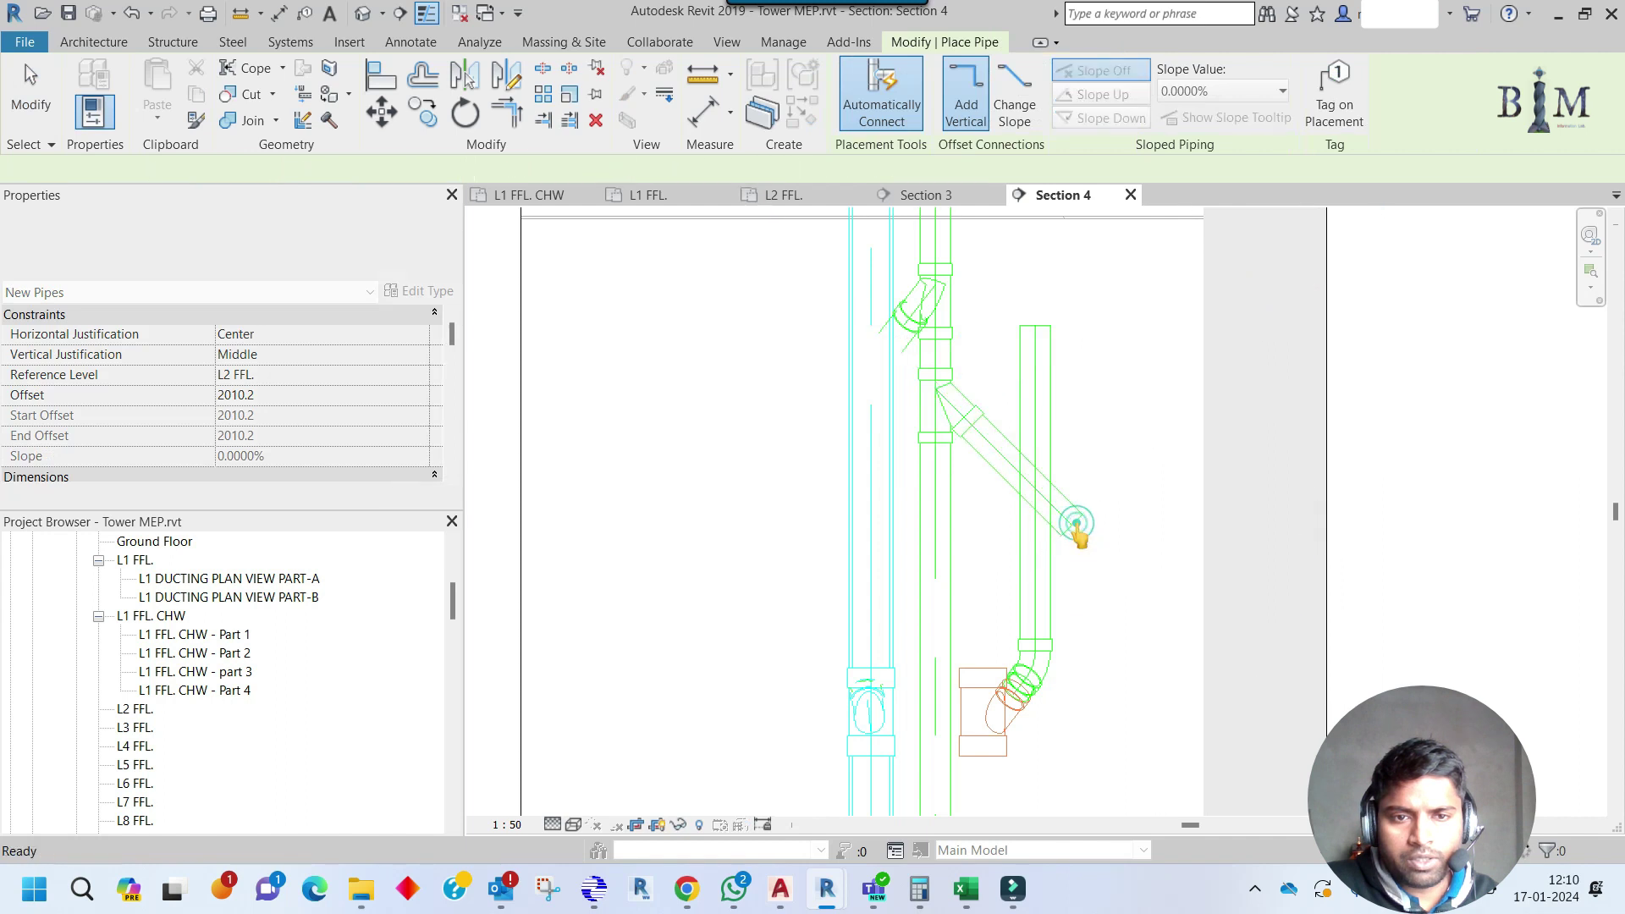
key(Escape)
Try to join the diagonal branch and the vertical green pipe with Trim/Extend to Corner, and undo it.
key(t)
key(r)
click(994, 469)
click(1033, 579)
key(Escape)
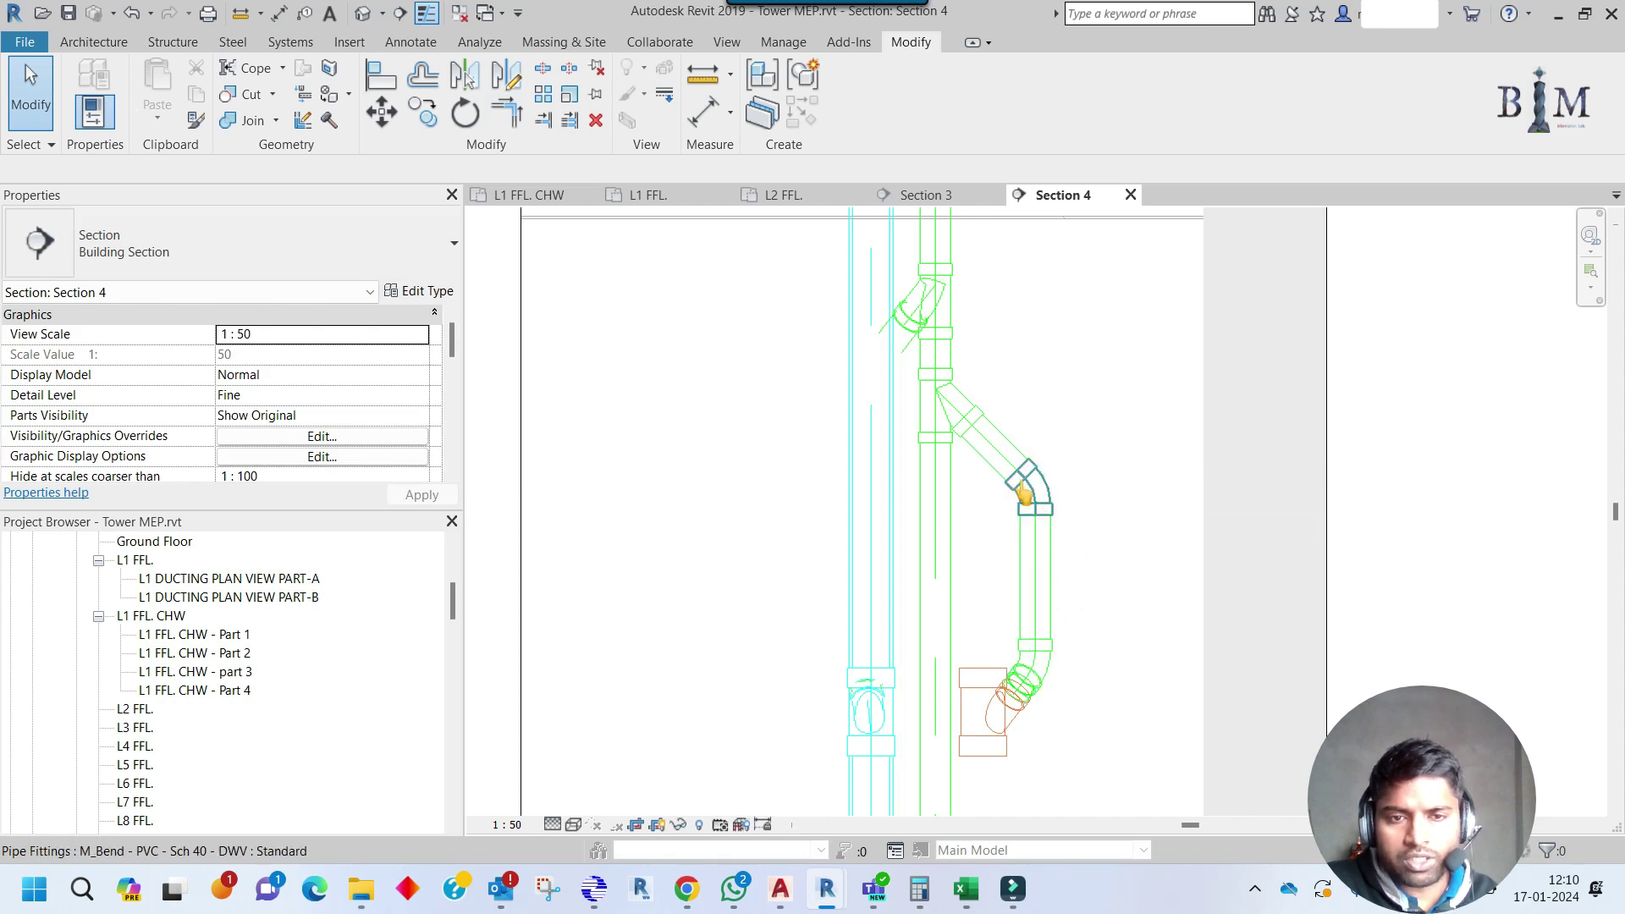
key(Tab)
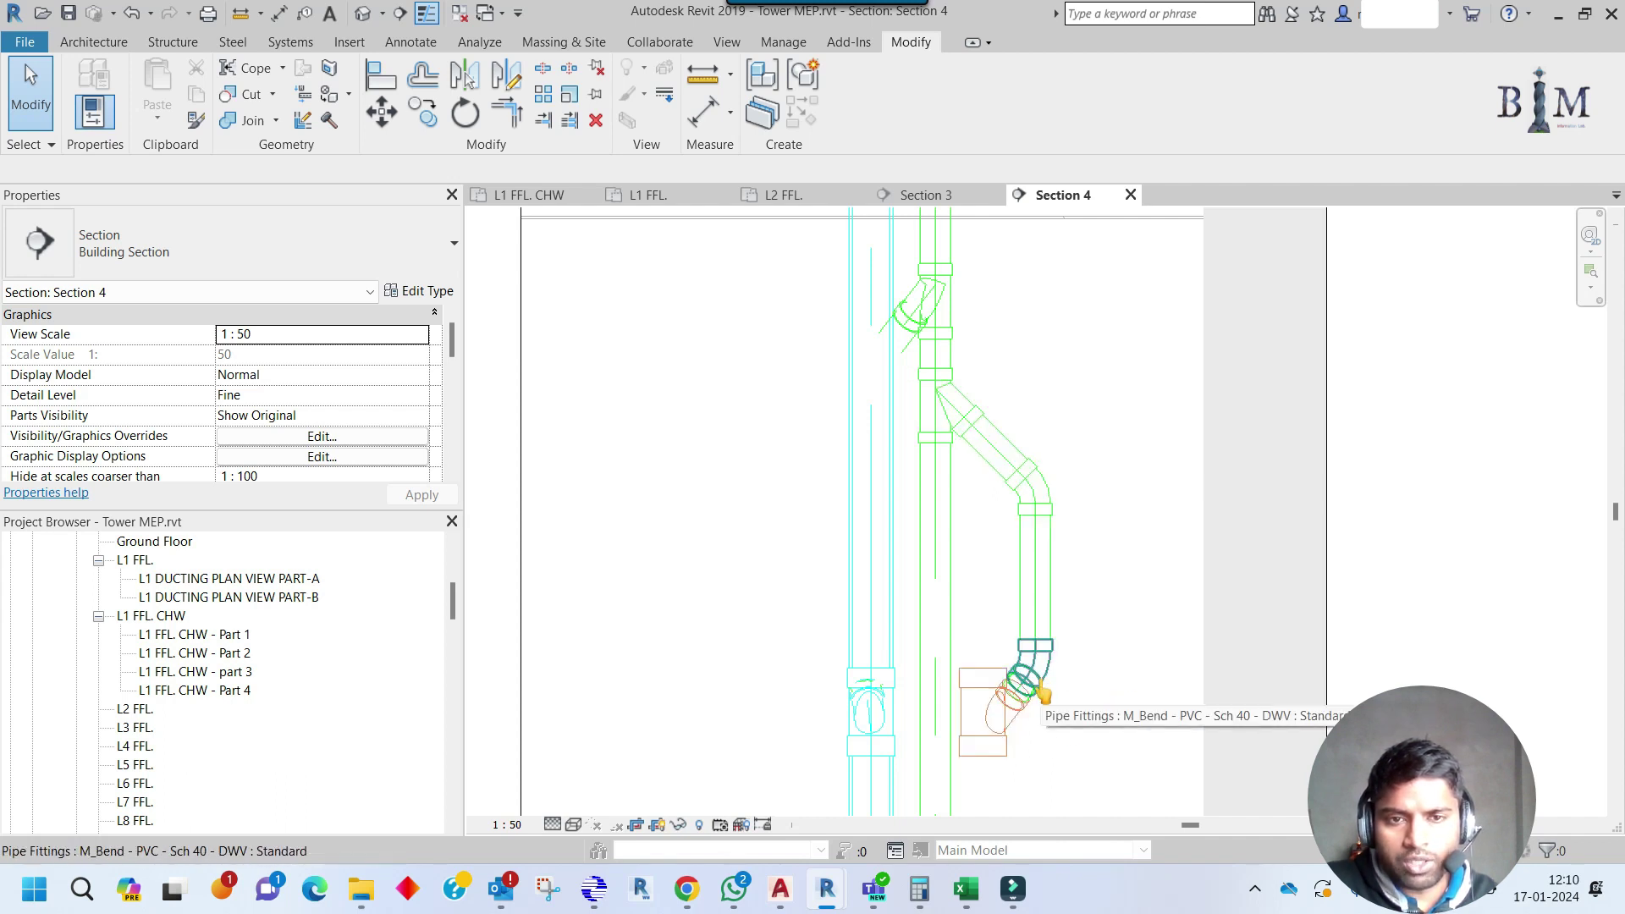
key(ctrl+z)
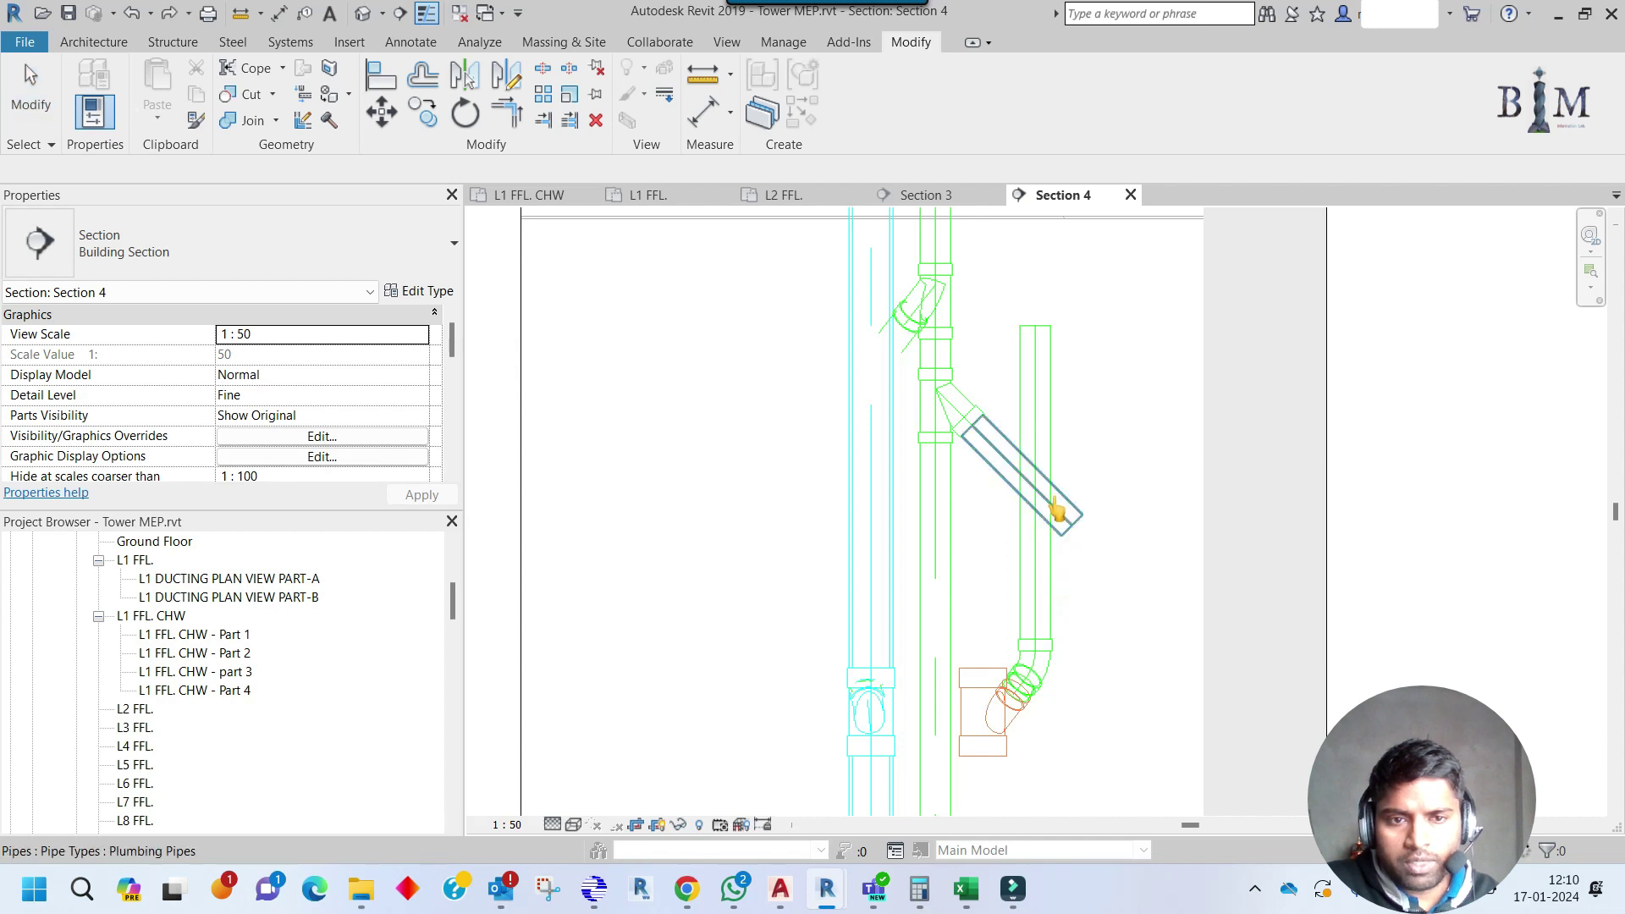
Draw a short vertical pipe downward from the diagonal branch's lower end, with an elbow between them.
click(1075, 554)
right_click(1075, 541)
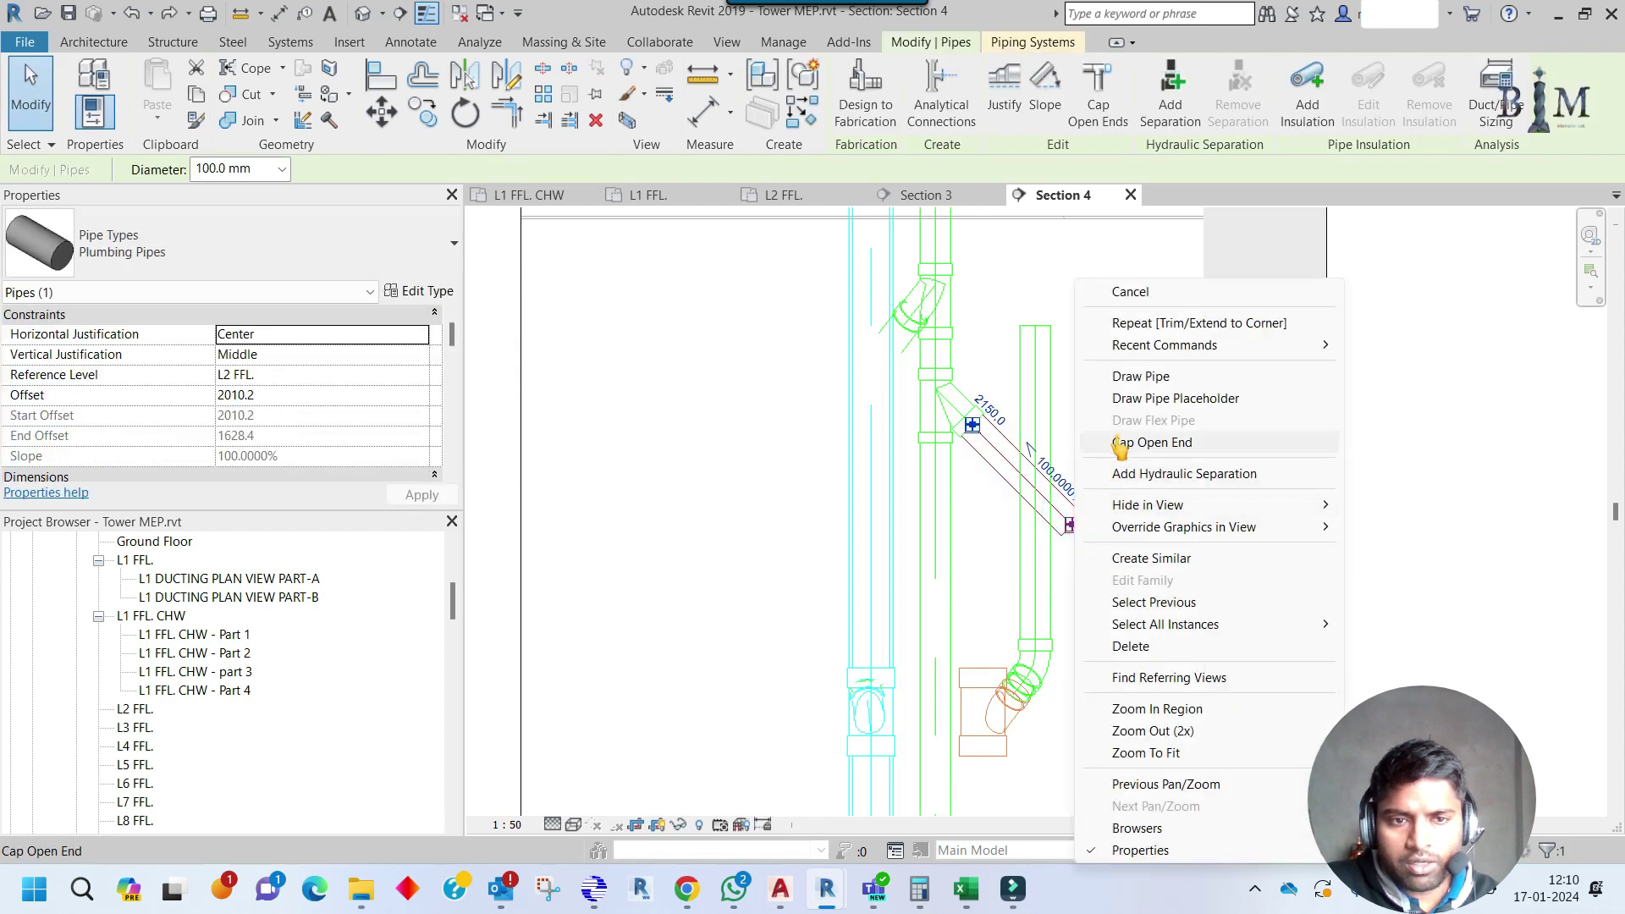
click(1137, 366)
click(1082, 590)
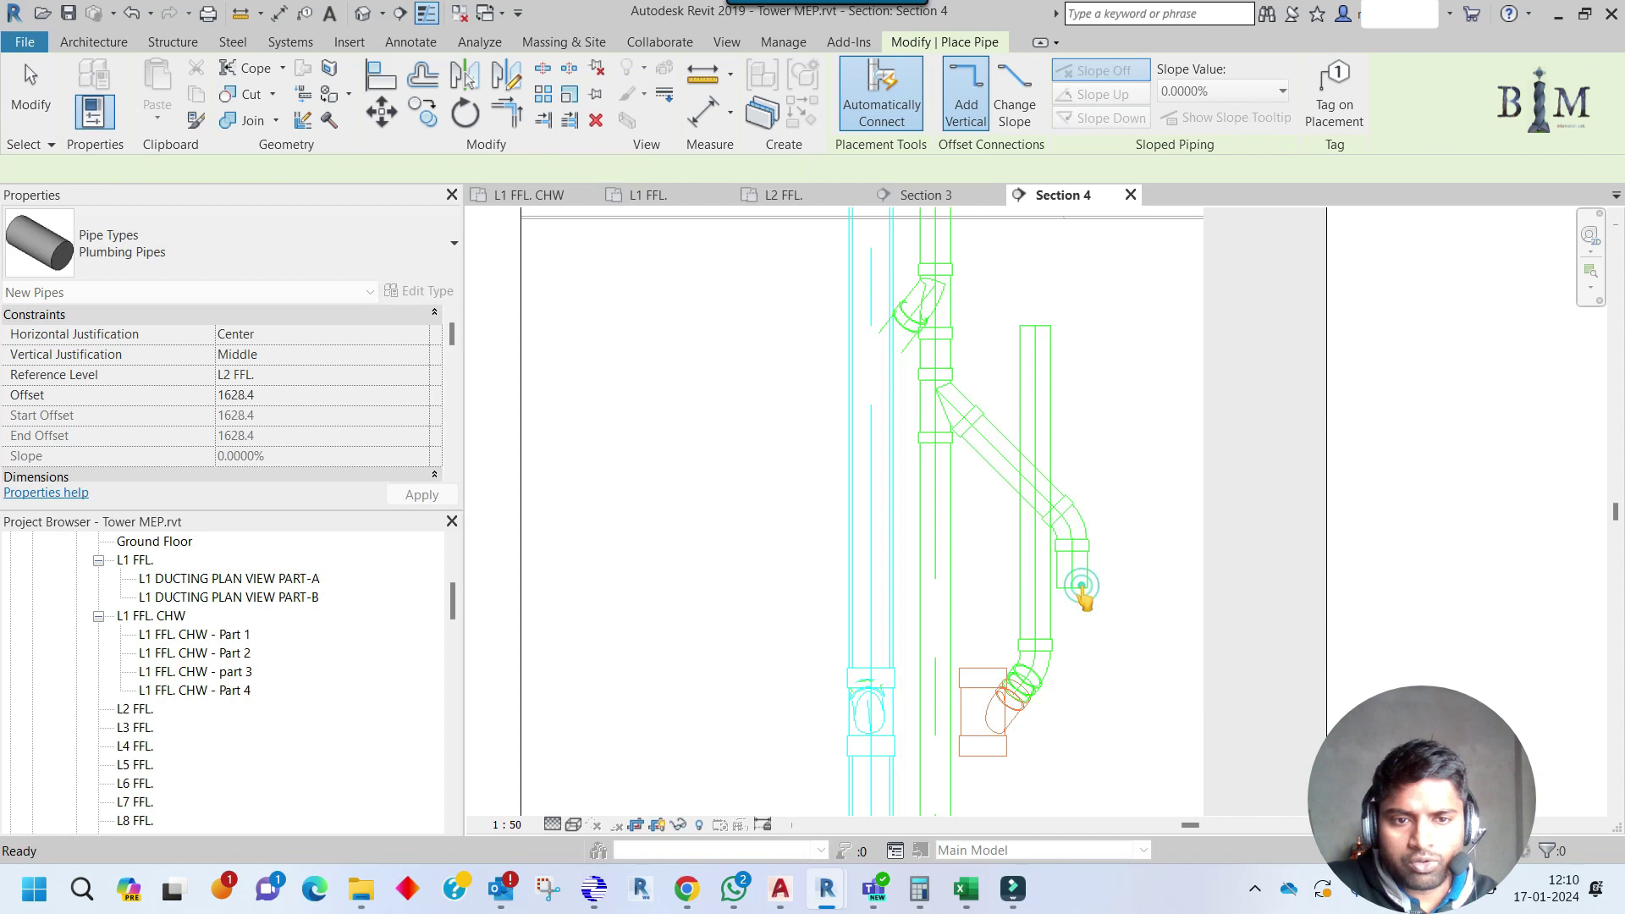
key(Escape)
key(Escape)
Shorten the separate vertical green pipe from its upper end and align the new short vertical pipe with its centreline.
click(1033, 336)
click(1033, 611)
click(1065, 570)
key(Escape)
key(Escape)
Delete the short vertical pipe but keep its elbow, extend the lower vertical pipe up to that elbow, and check the joint.
click(1038, 552)
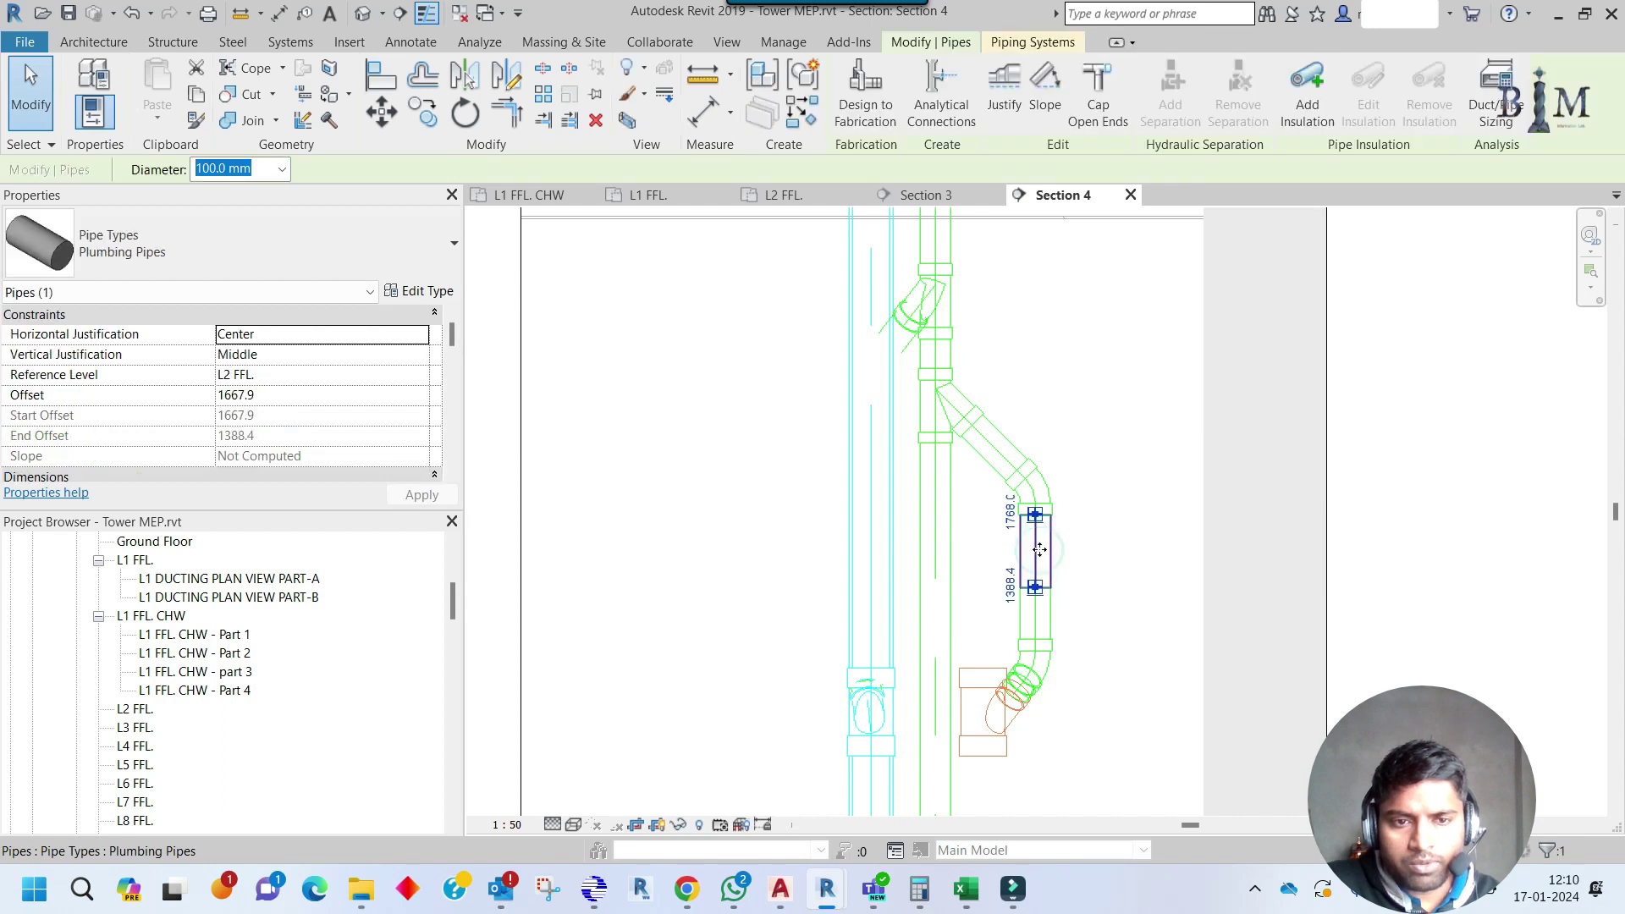
click(597, 123)
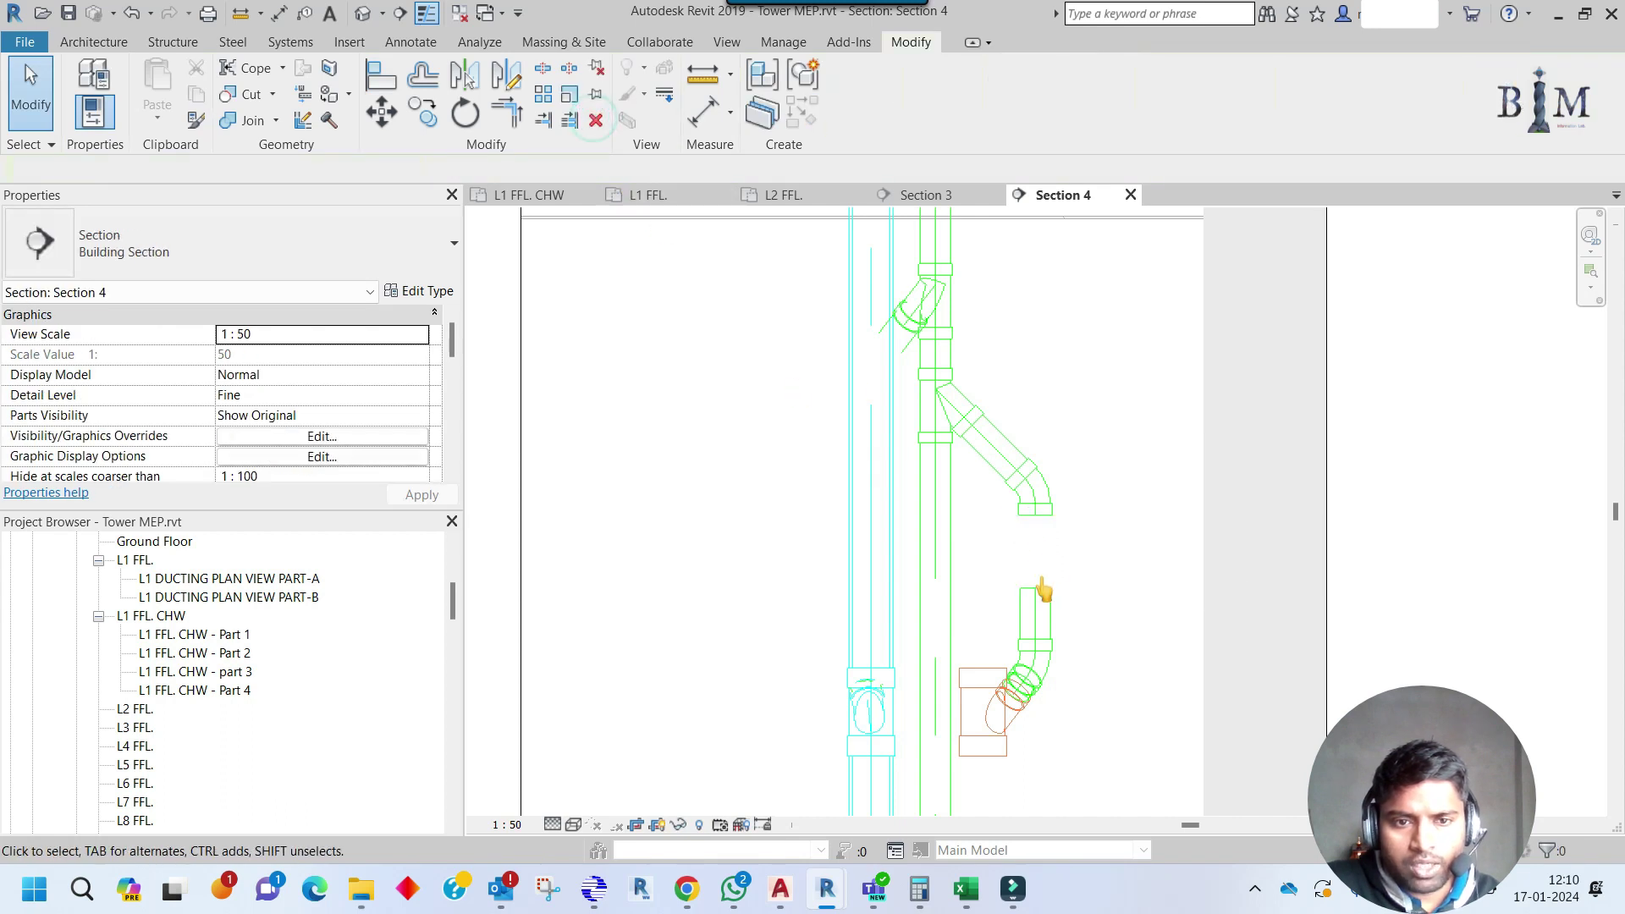
click(396, 92)
click(1029, 520)
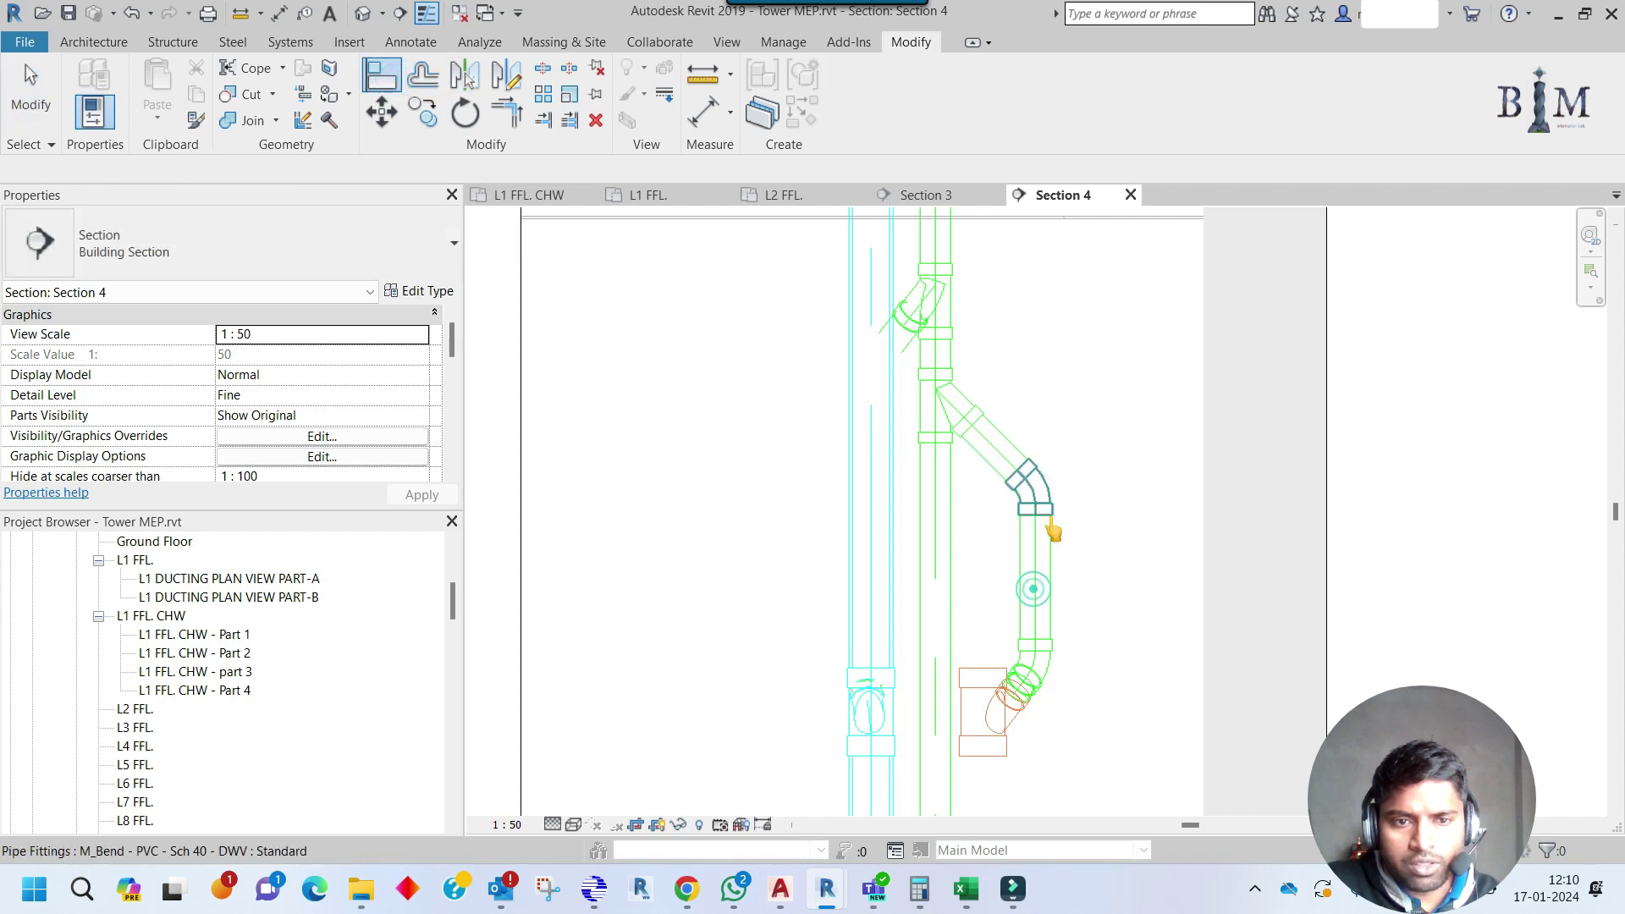
key(Escape)
click(1050, 524)
scroll(1042, 527, up, 3)
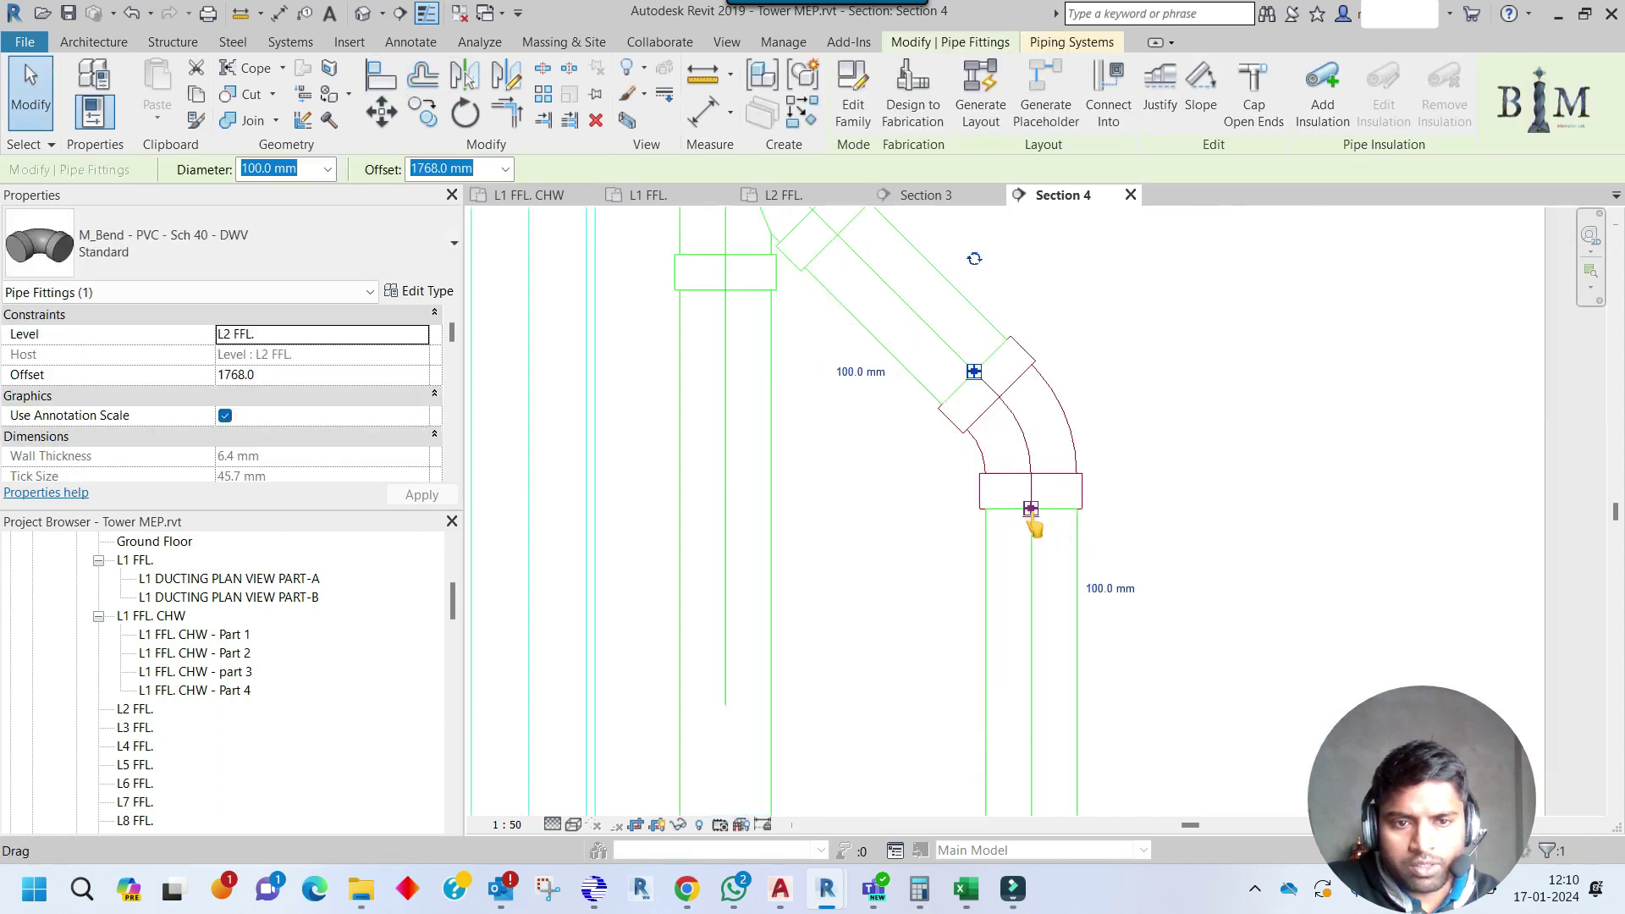
click(1030, 508)
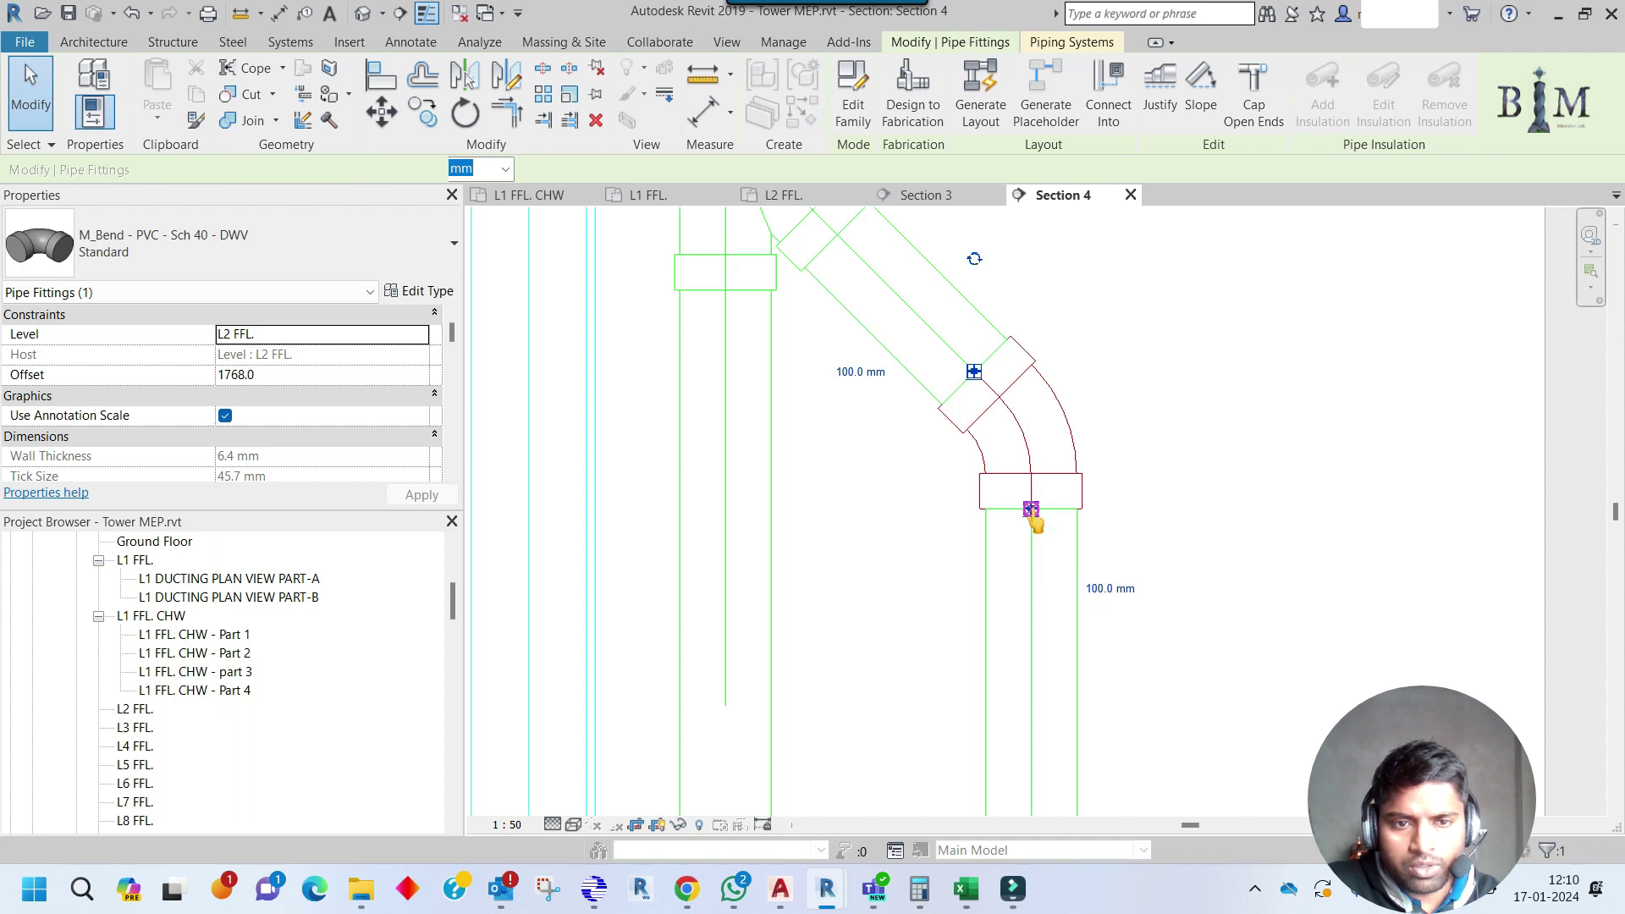
key(Escape)
scroll(1034, 522, down, 3)
scroll(1035, 522, down, 4)
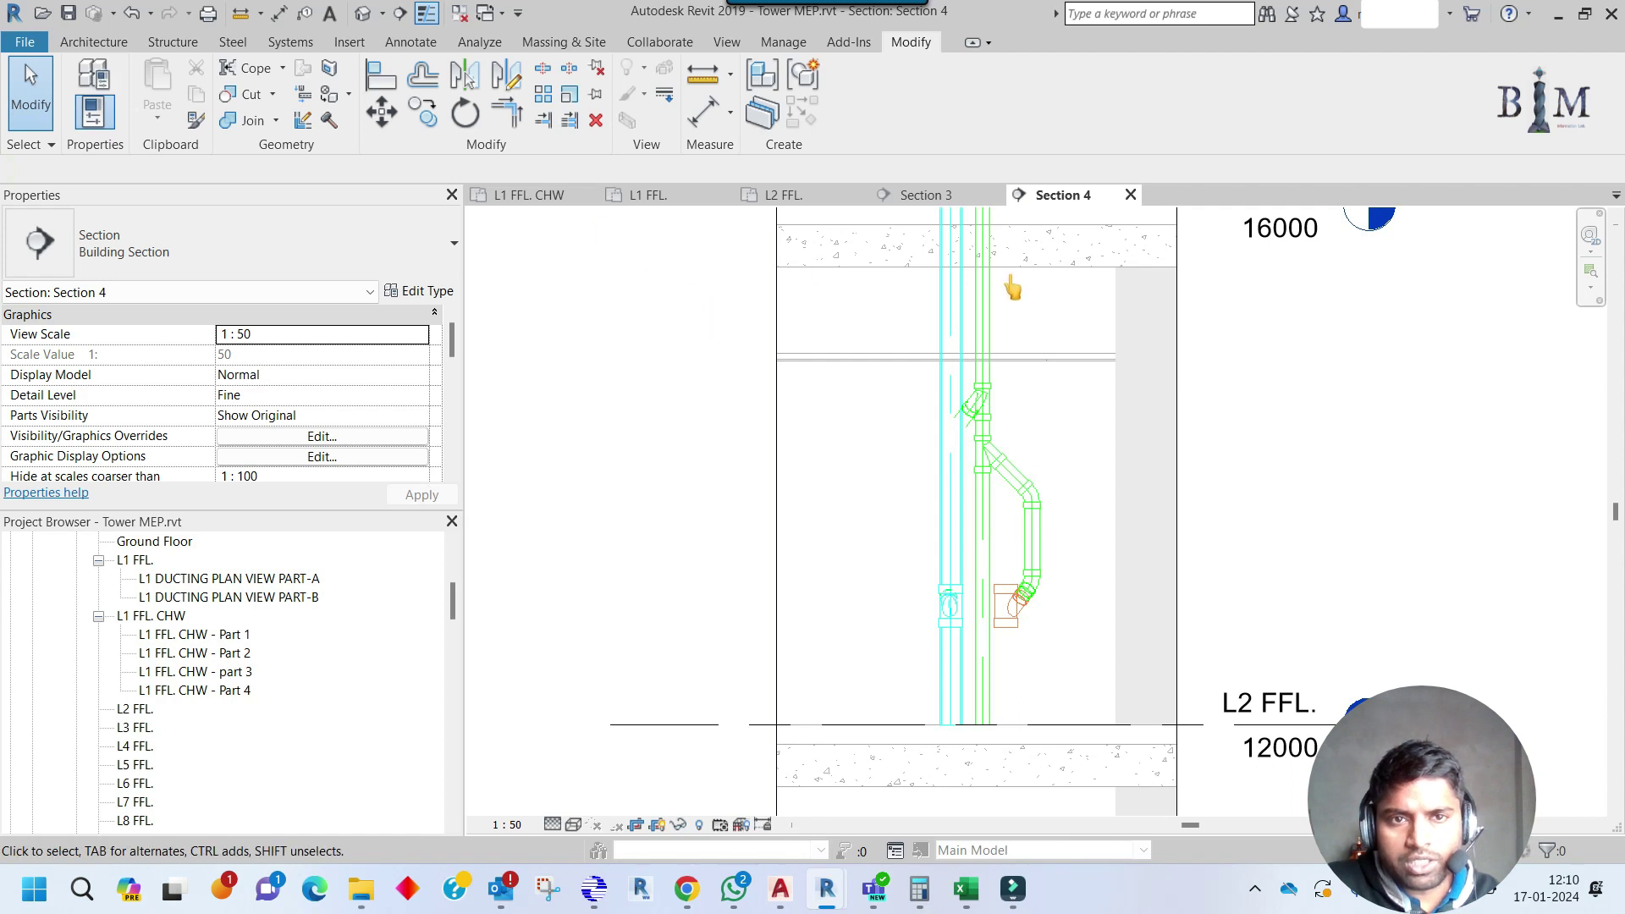
Select the whole connected drainage and vent pipe network beside the shaft in the L2 FFL plan and isolate it in a 3D section box.
click(822, 212)
scroll(882, 526, down, 3)
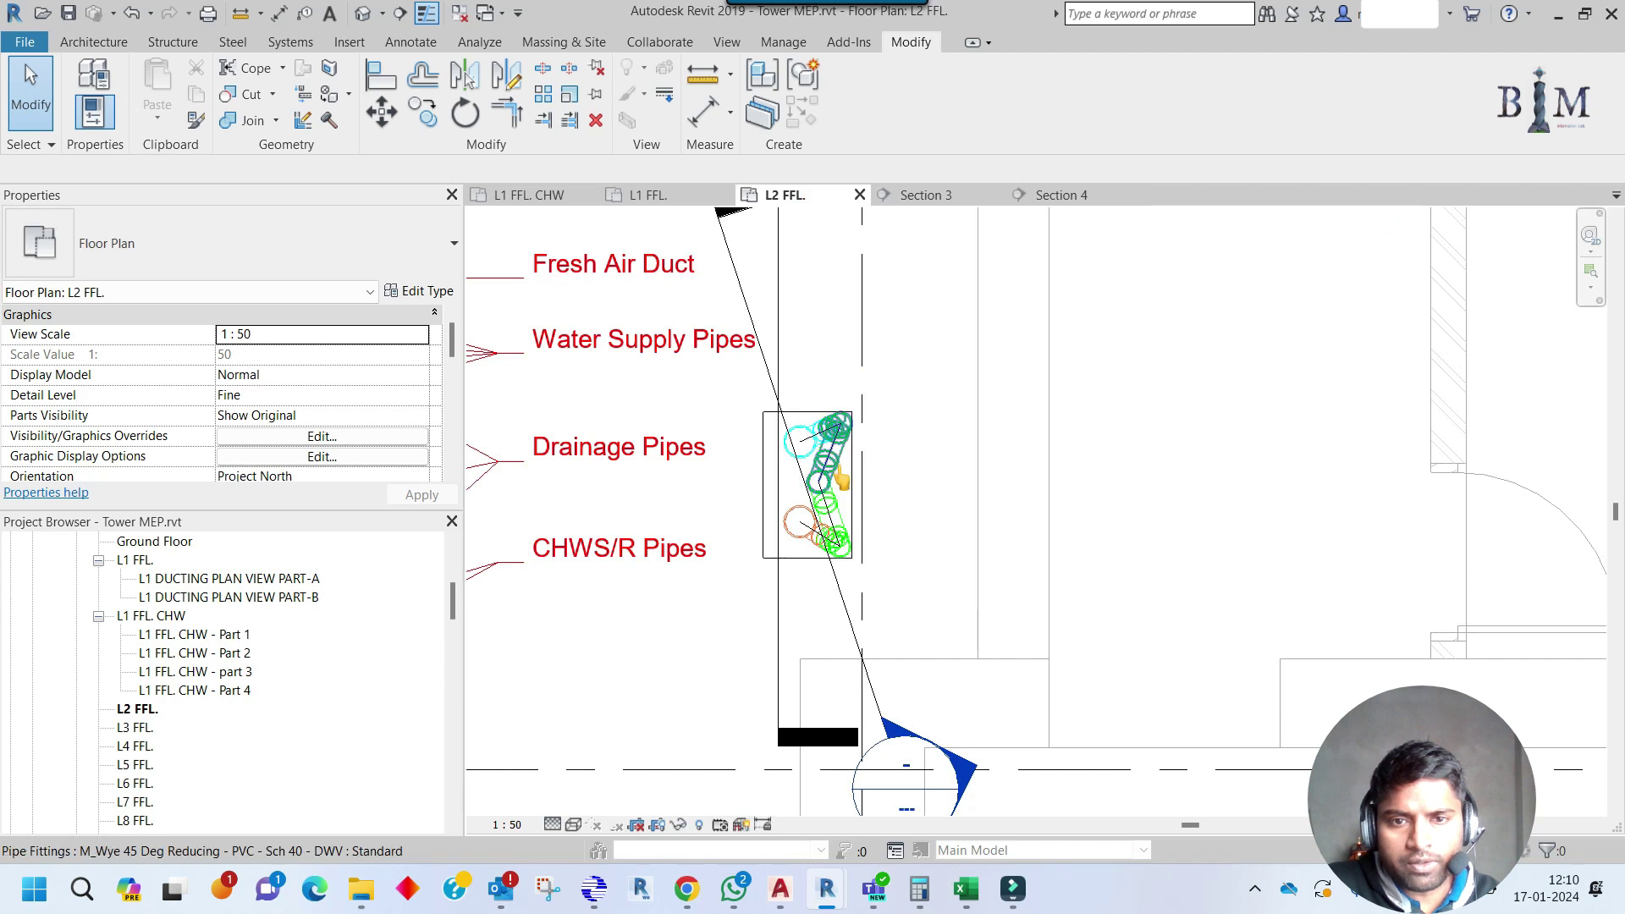
key(Tab)
click(842, 480)
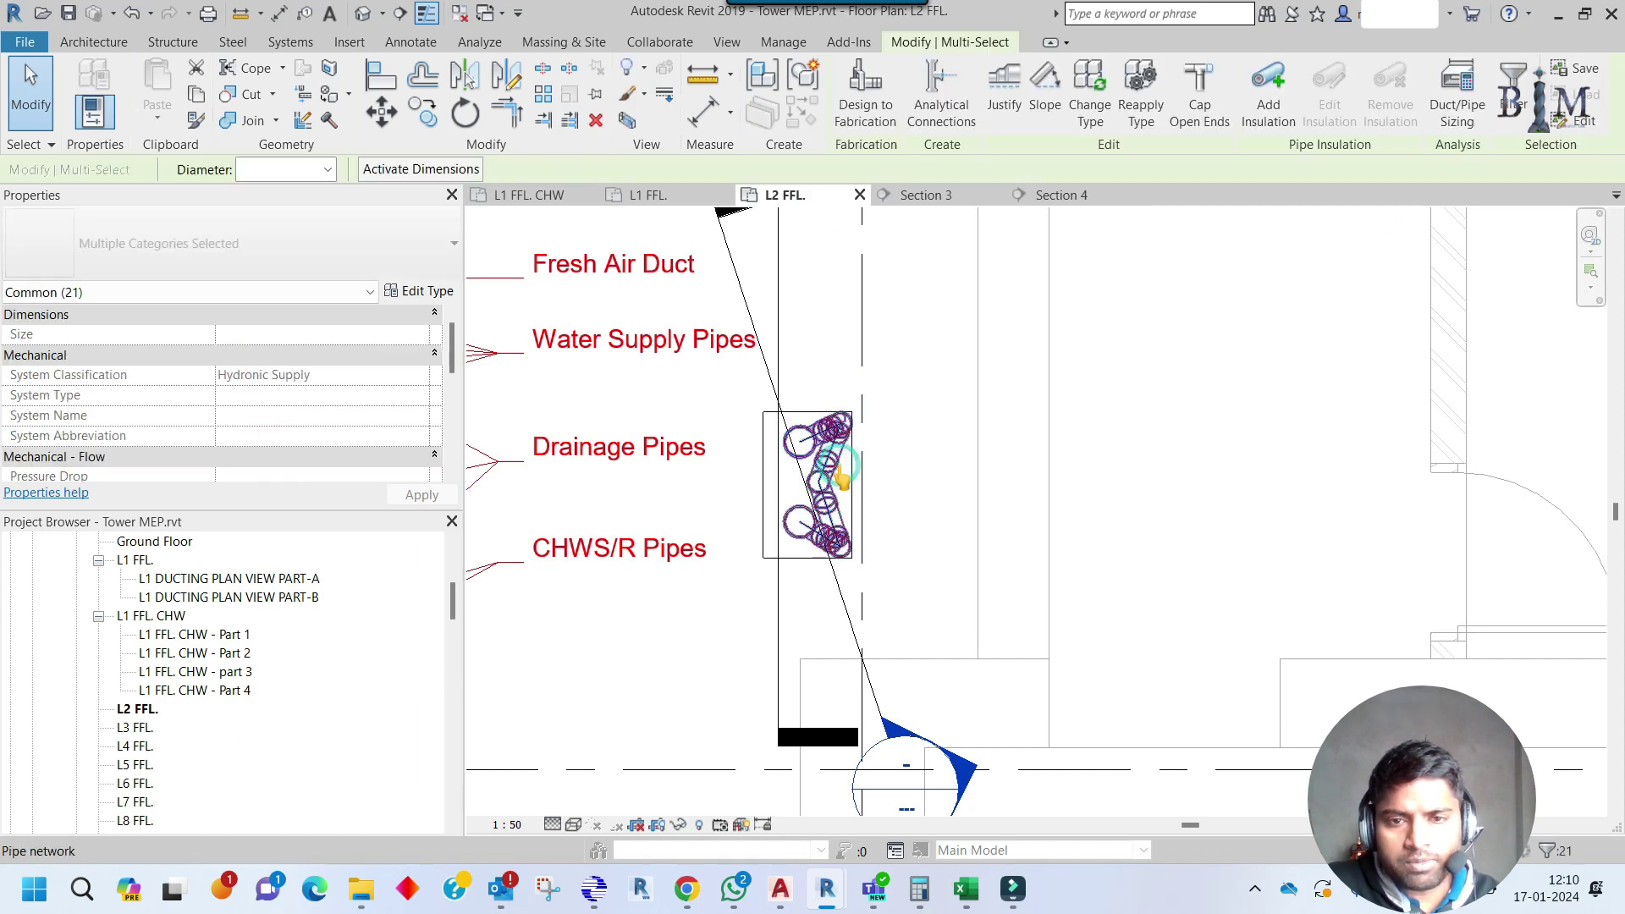
key(x)
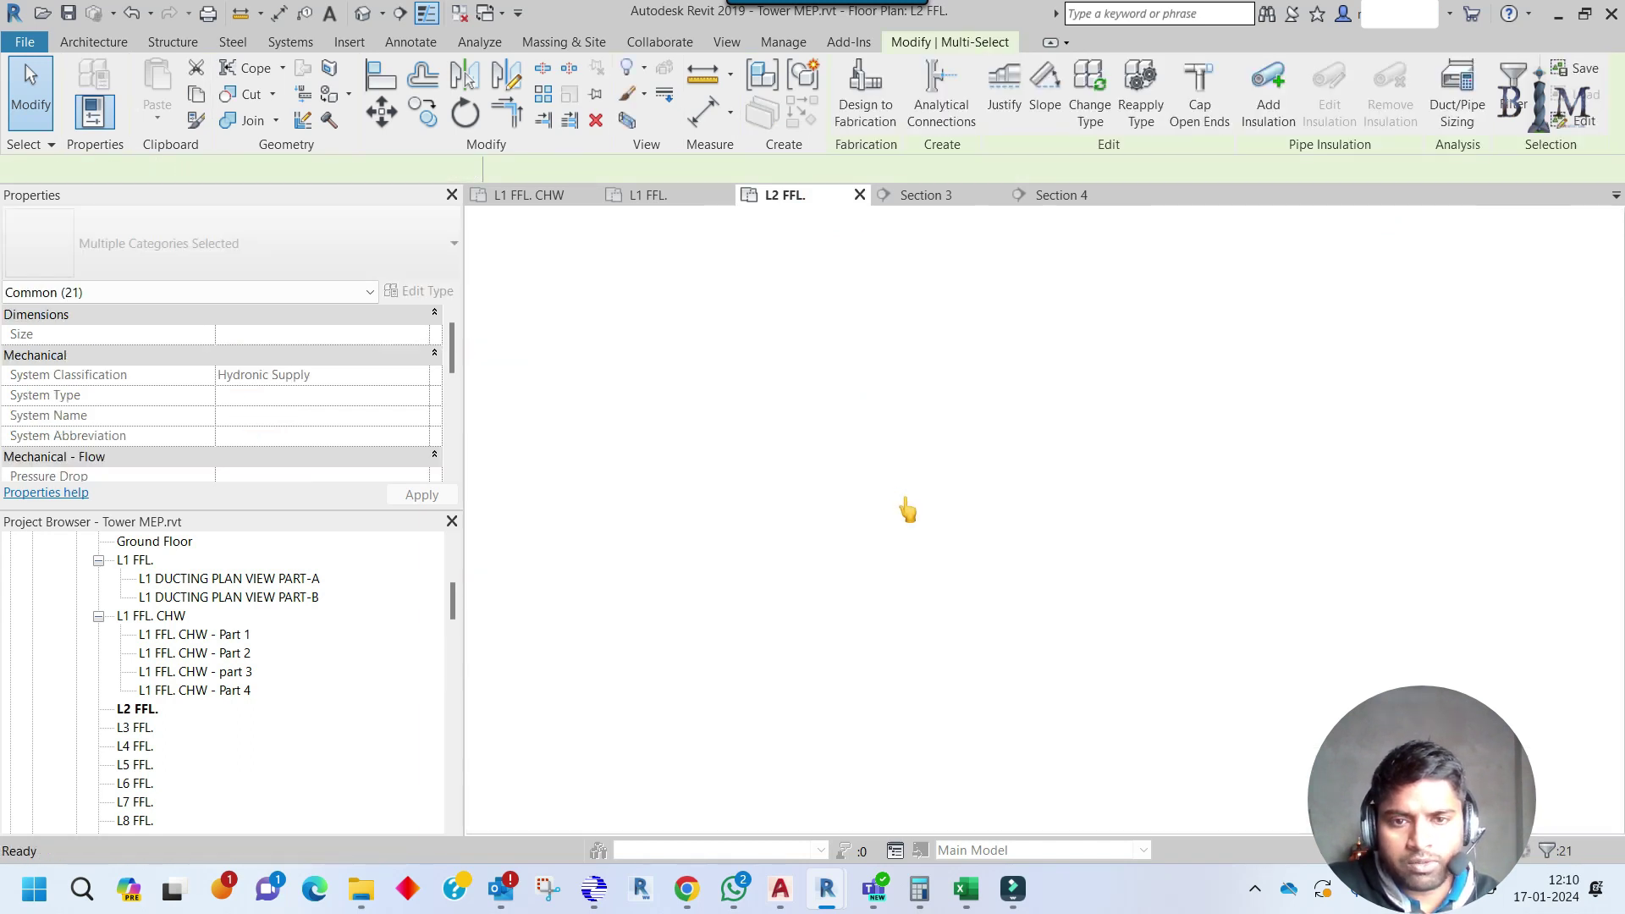
click(1181, 534)
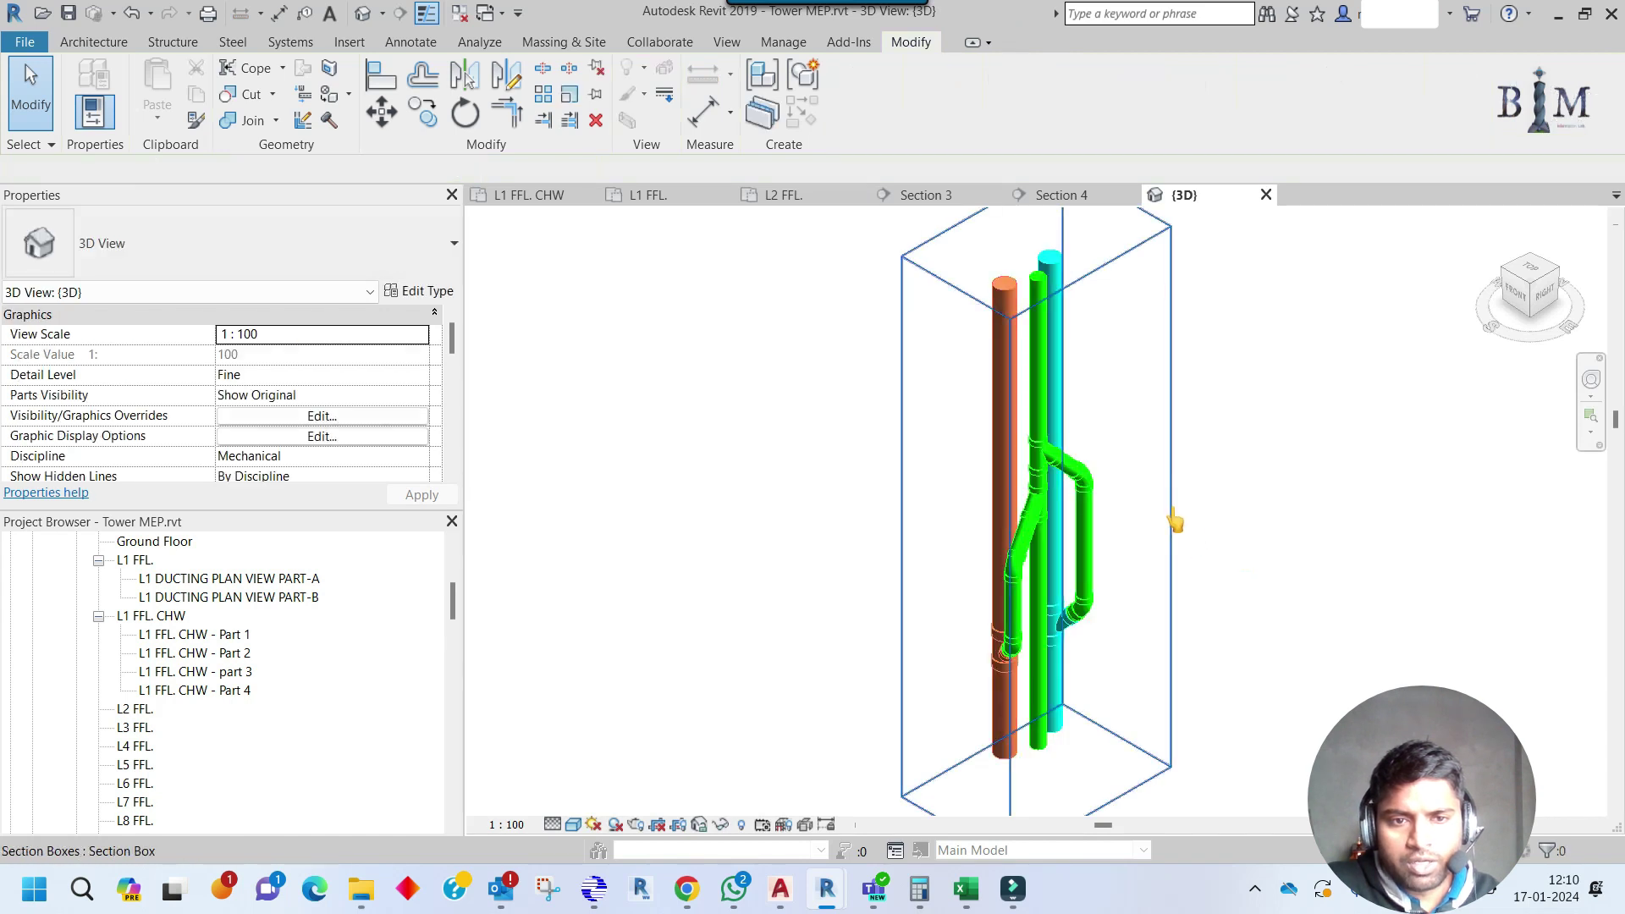
Nudge the upper wyes, diagonal branches and bends on the green vent pipe upward to lengthen both vertical bypass pipes.
click(1171, 512)
shift+middle_drag(1172, 512, 1015, 423)
scroll(1105, 646, up, 2)
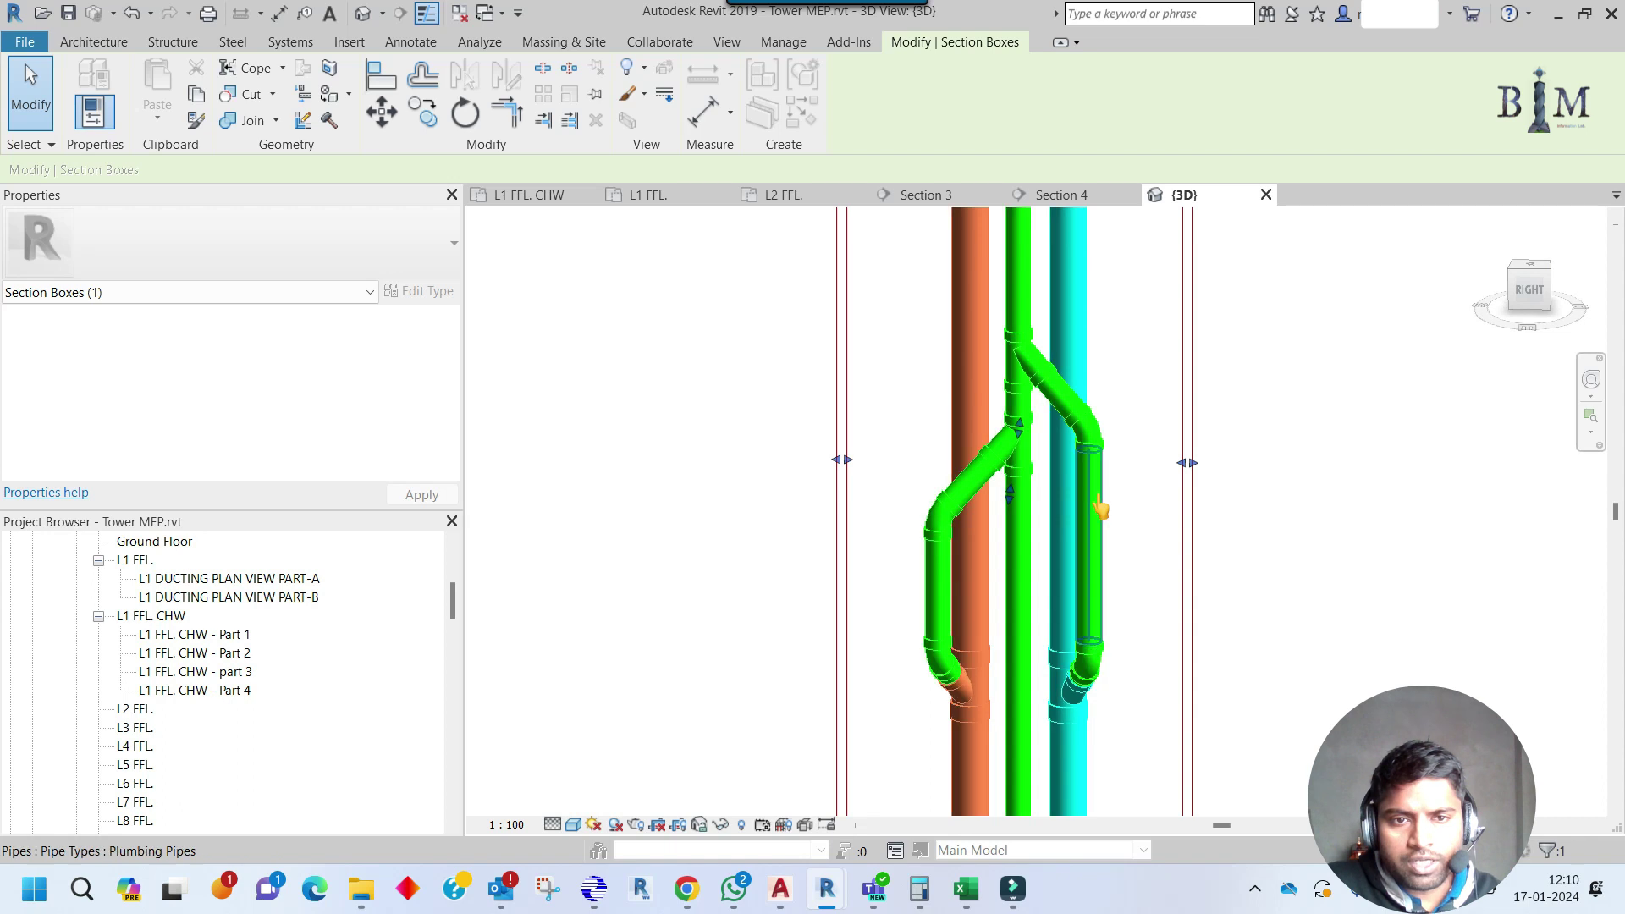
drag(896, 291, 1145, 557)
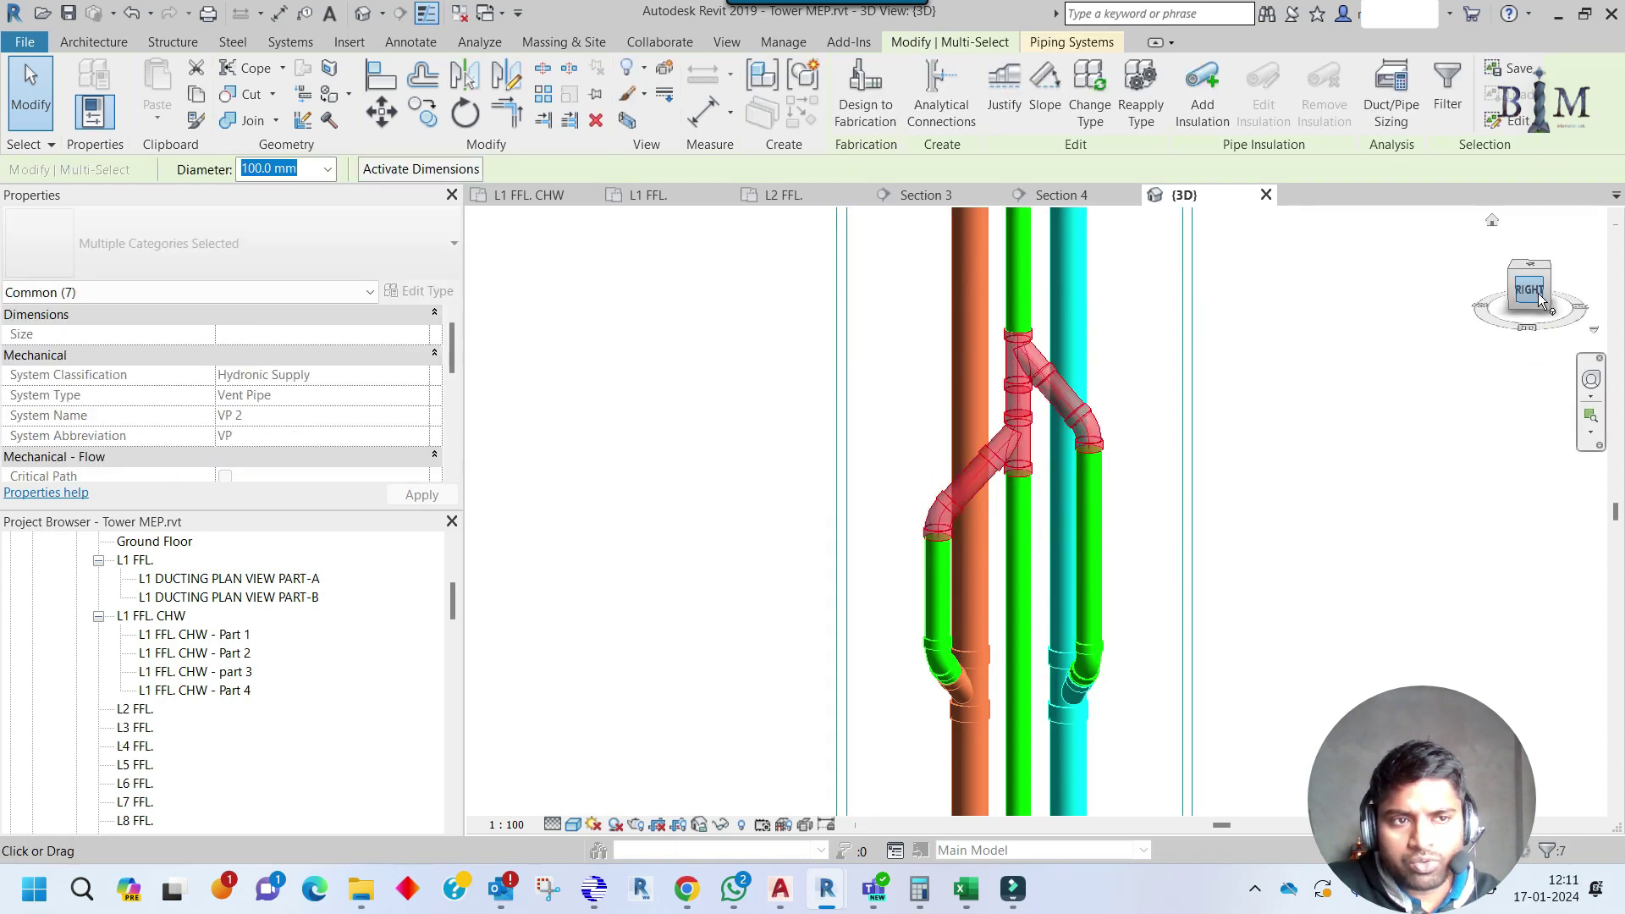
click(1534, 303)
scroll(1081, 550, down, 3)
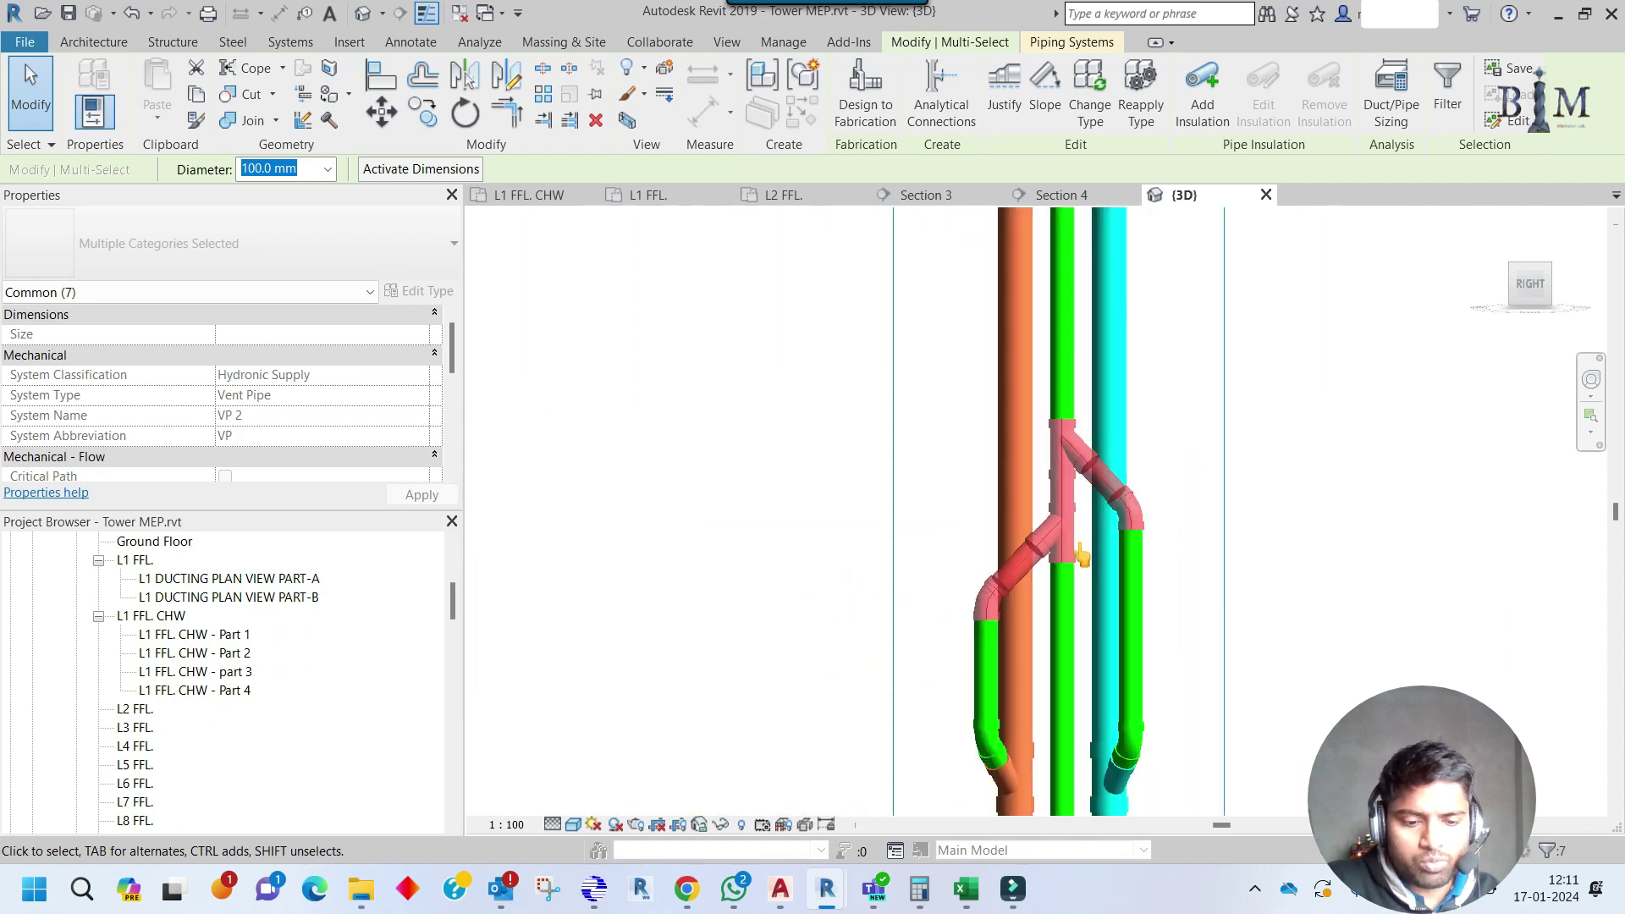
key(Up)
key(Up)
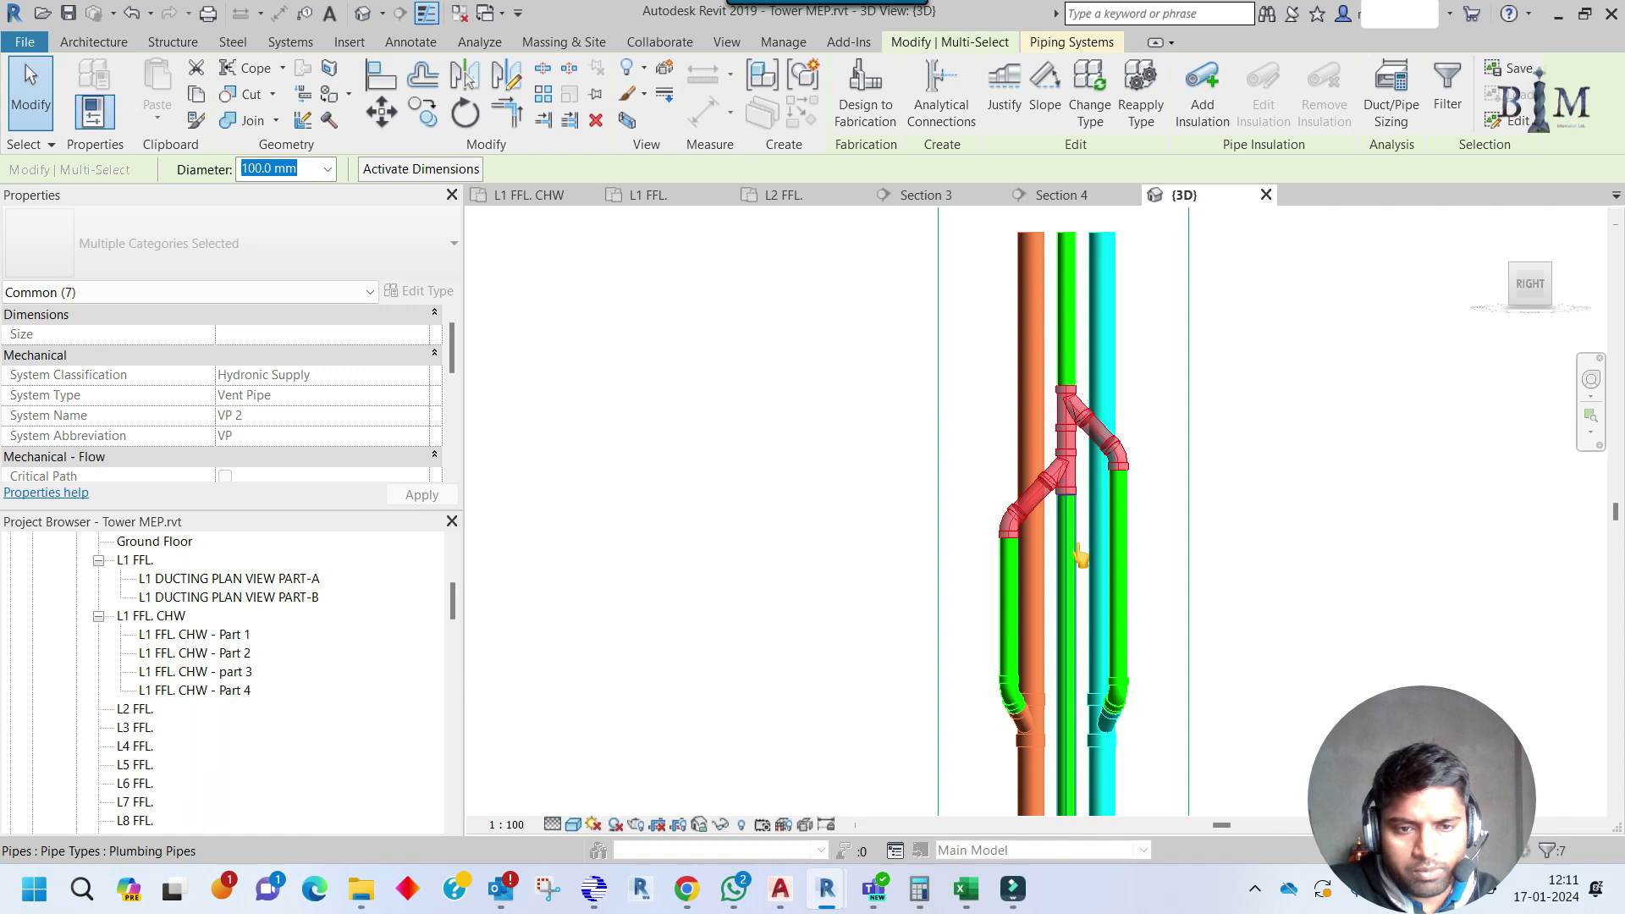
key(Escape)
middle_drag(1080, 556, 974, 520)
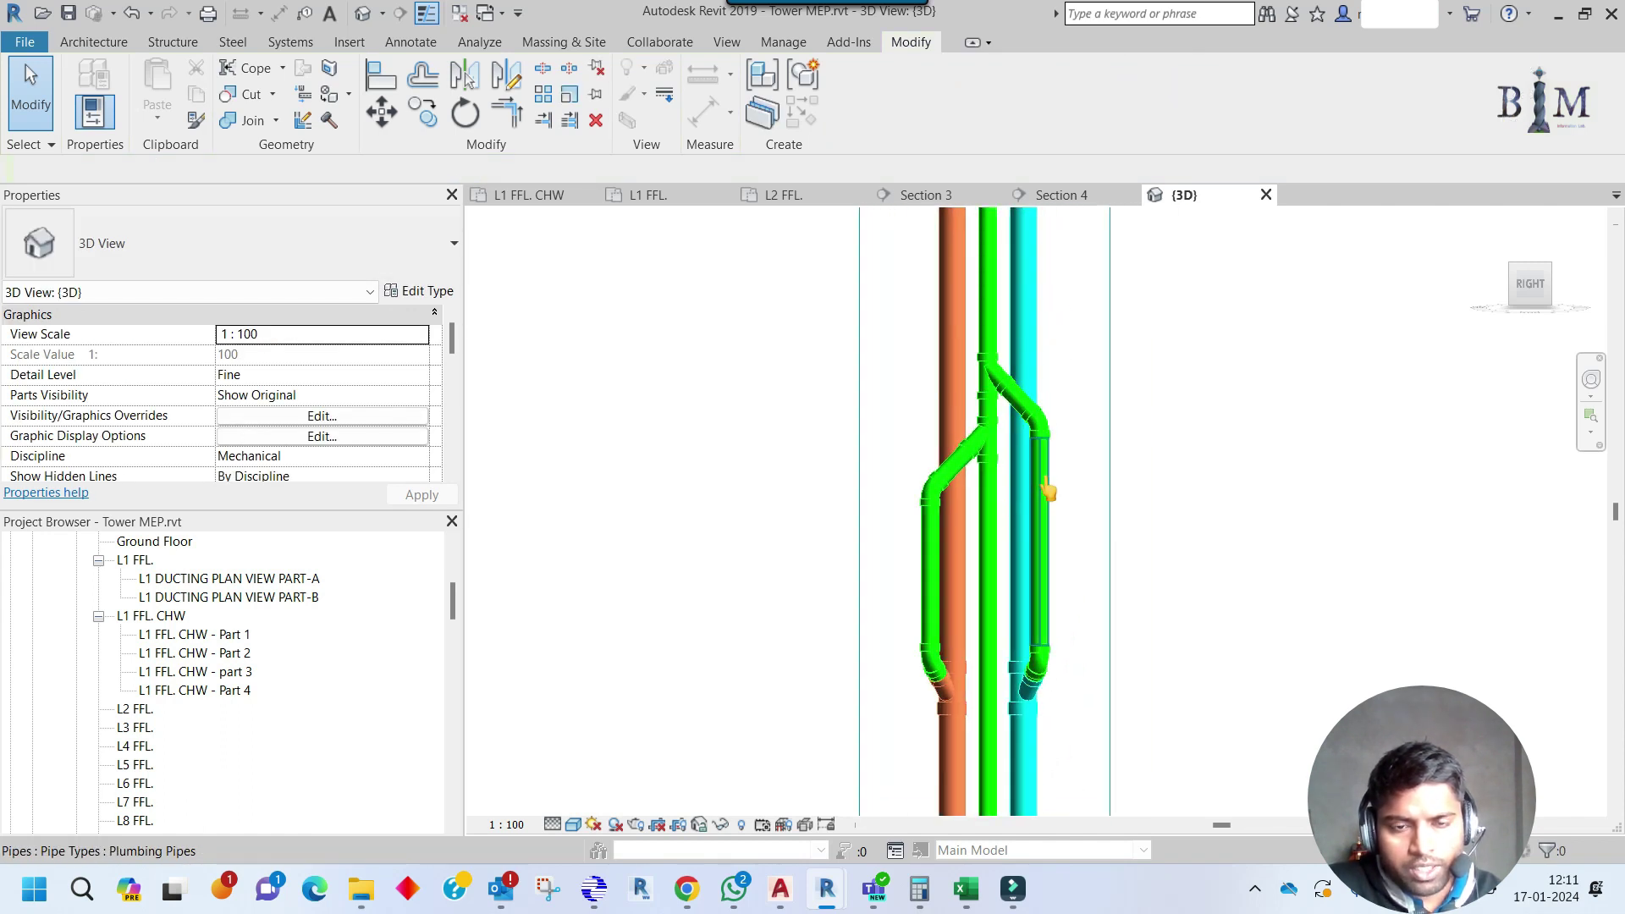
scroll(1057, 500, down, 2)
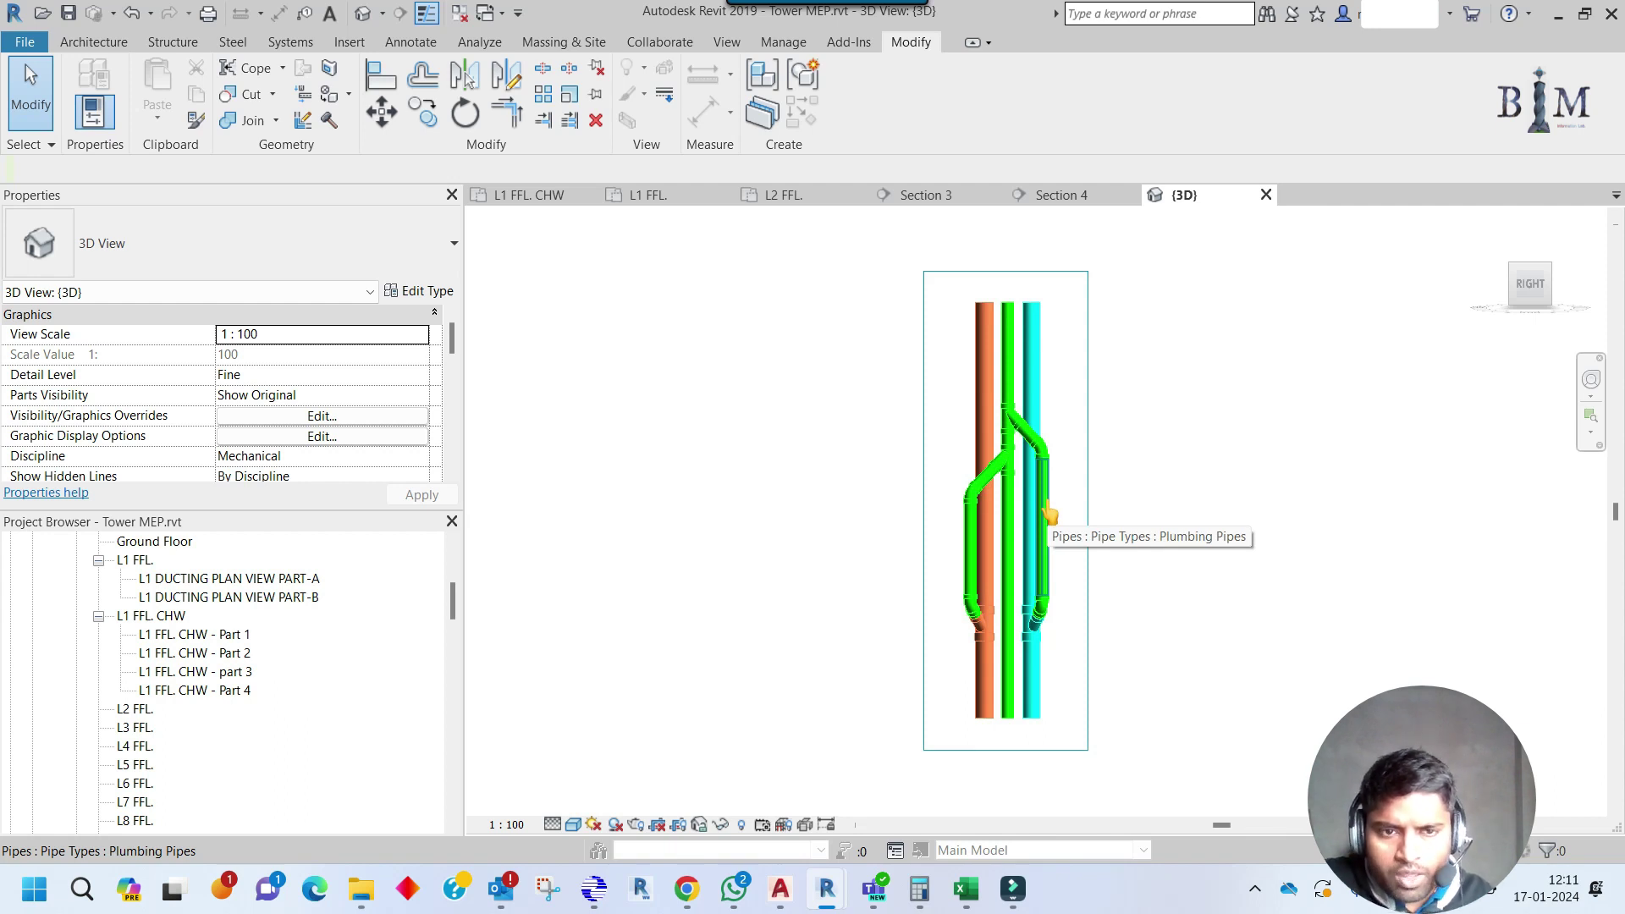
Check the drainage pipe locations in the L2 FFL plan and extend the 3D section box to include the drainage risers inside the shaft.
click(784, 195)
scroll(972, 555, down, 5)
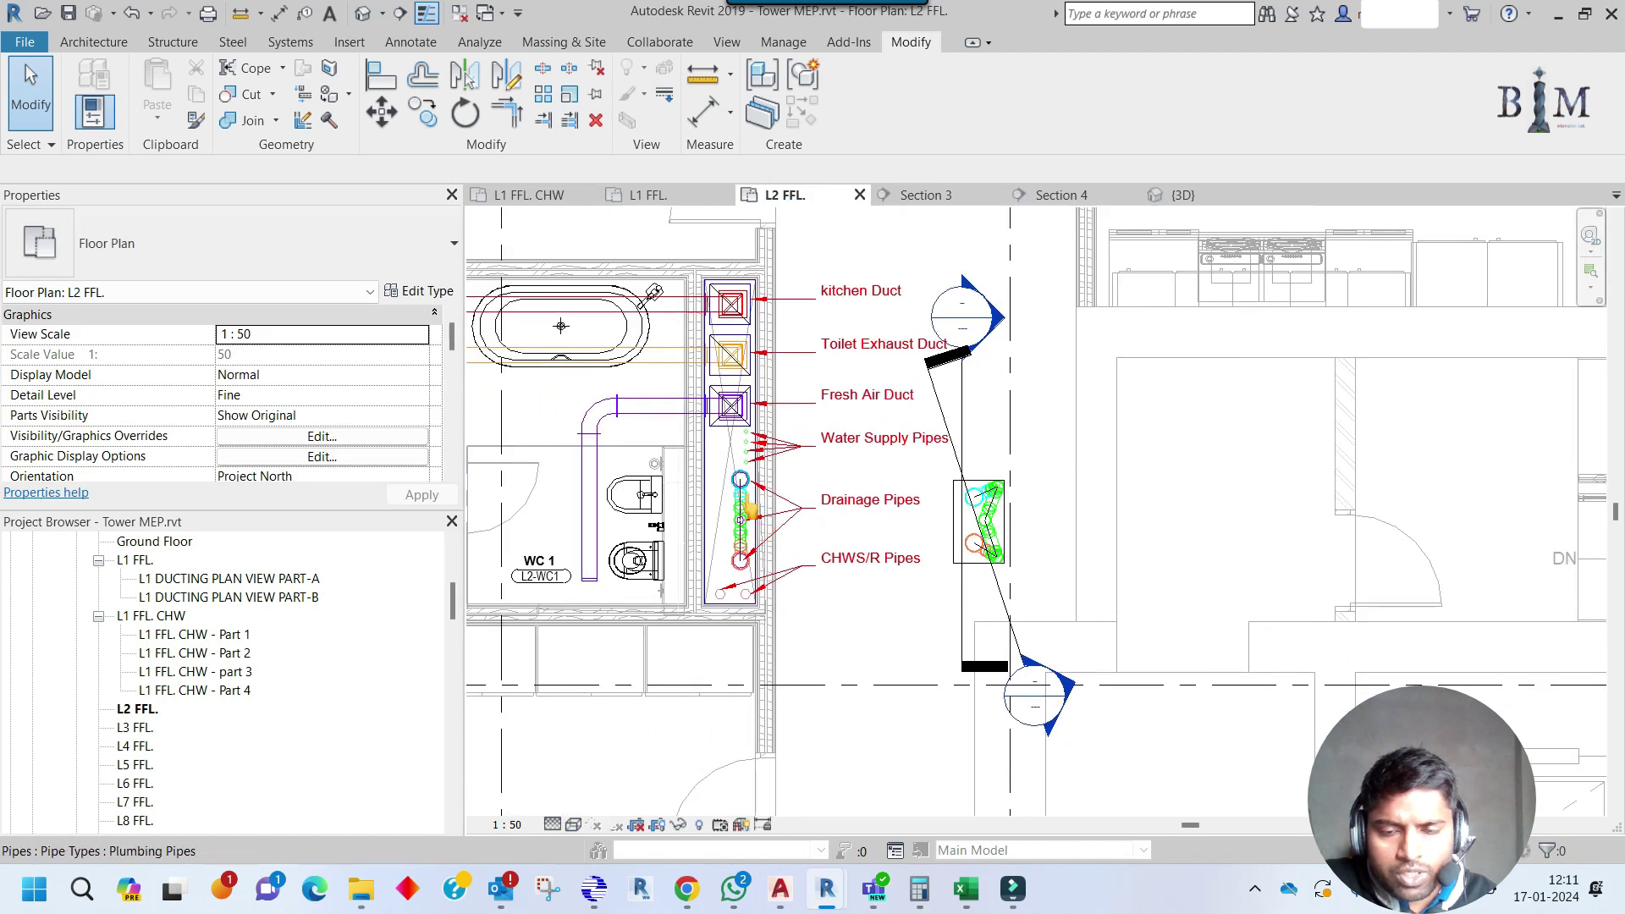
scroll(743, 507, up, 2)
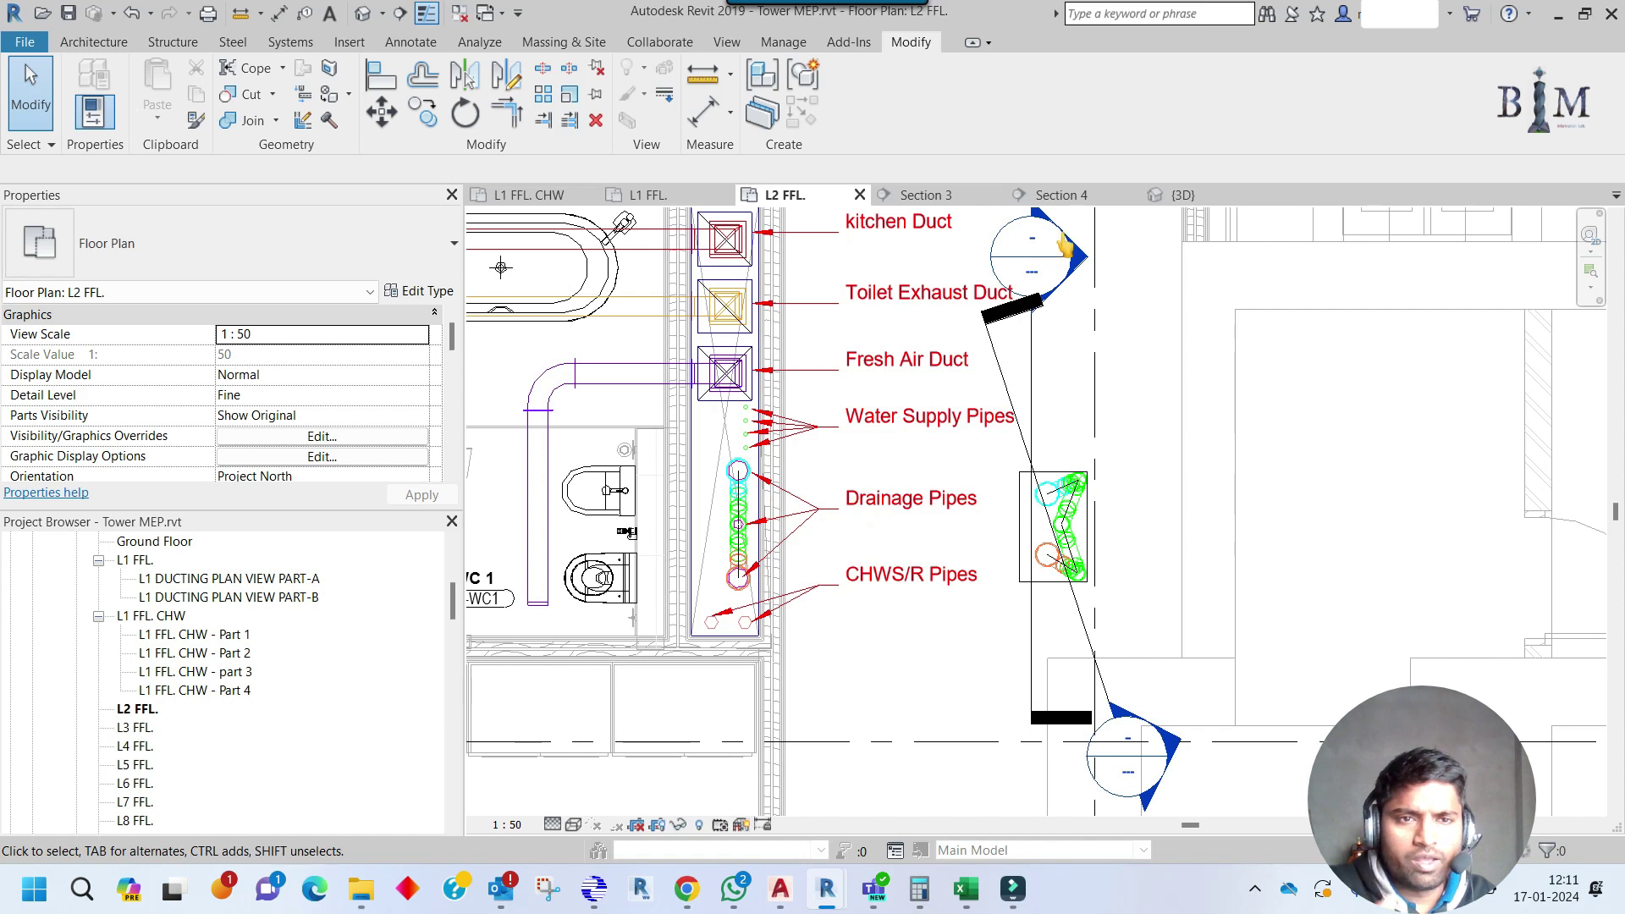
click(1184, 195)
click(1103, 550)
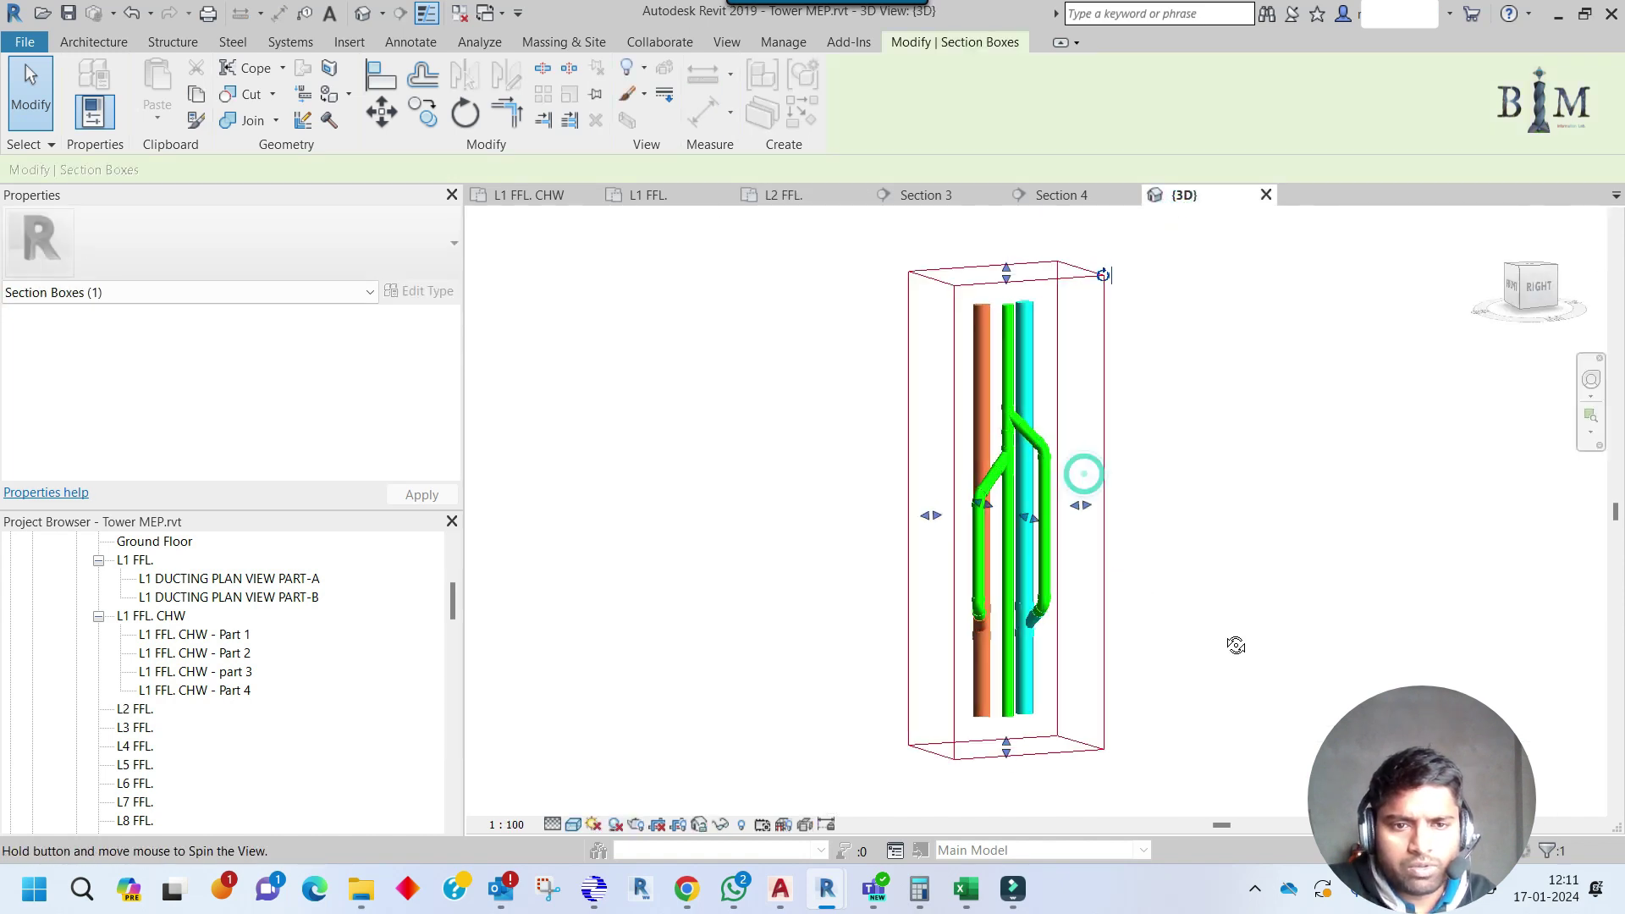
shift+middle_drag(1236, 645, 1331, 694)
drag(957, 503, 668, 475)
click(943, 573)
shift+middle_drag(943, 573, 927, 622)
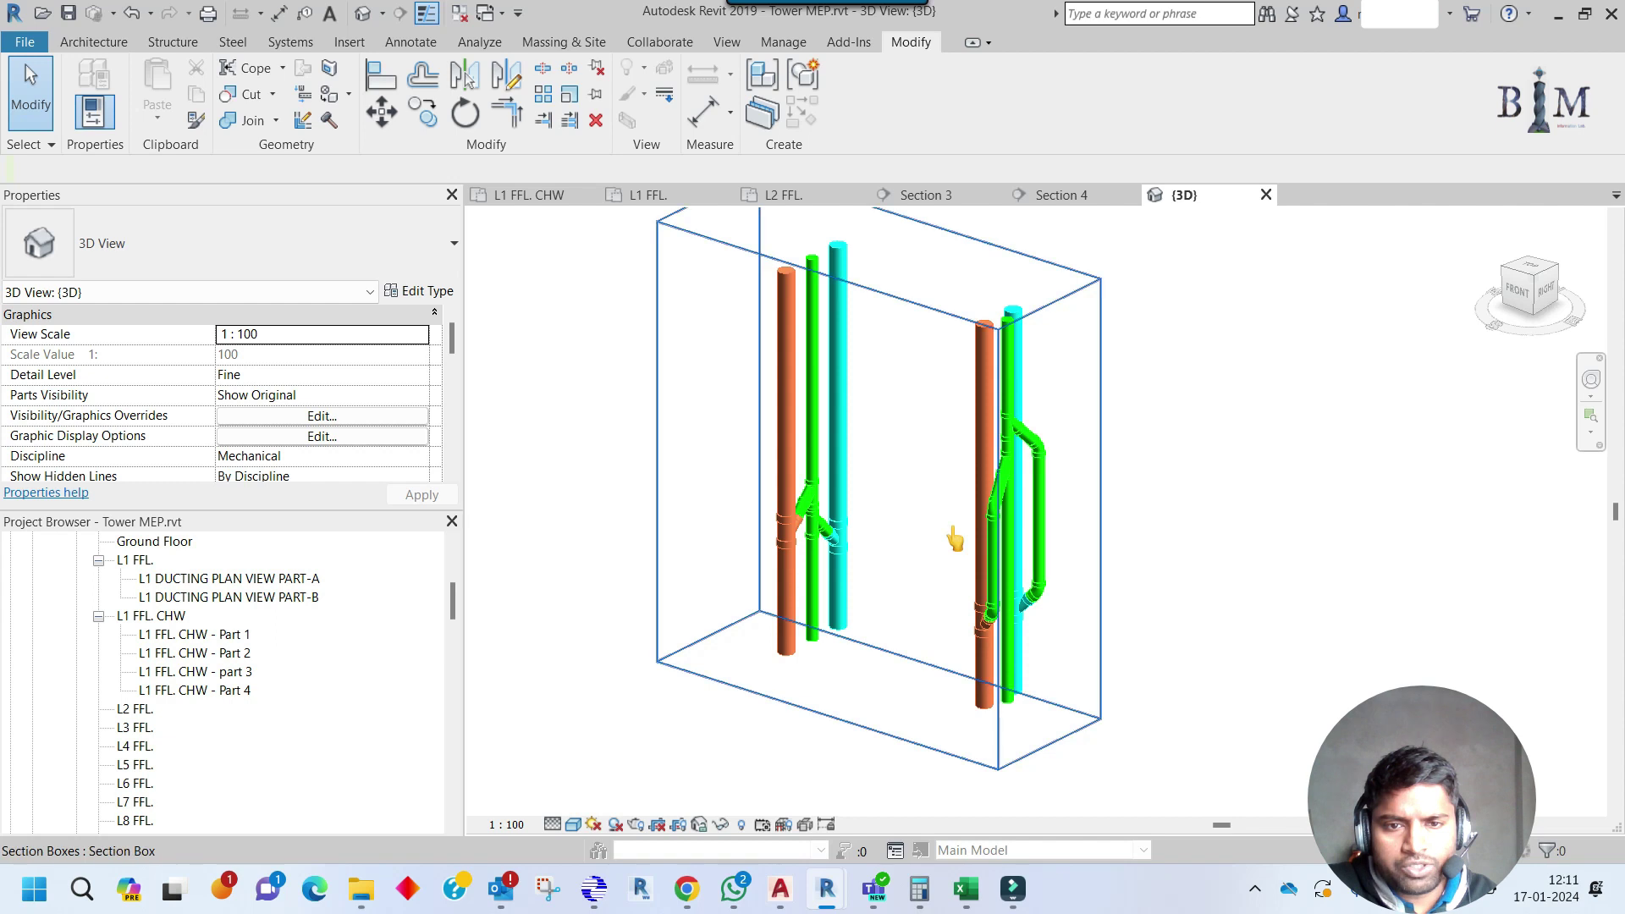
Compare the direct diagonal vent connections with the looped vent connections between the two sets of risers in 3D.
scroll(814, 530, up, 3)
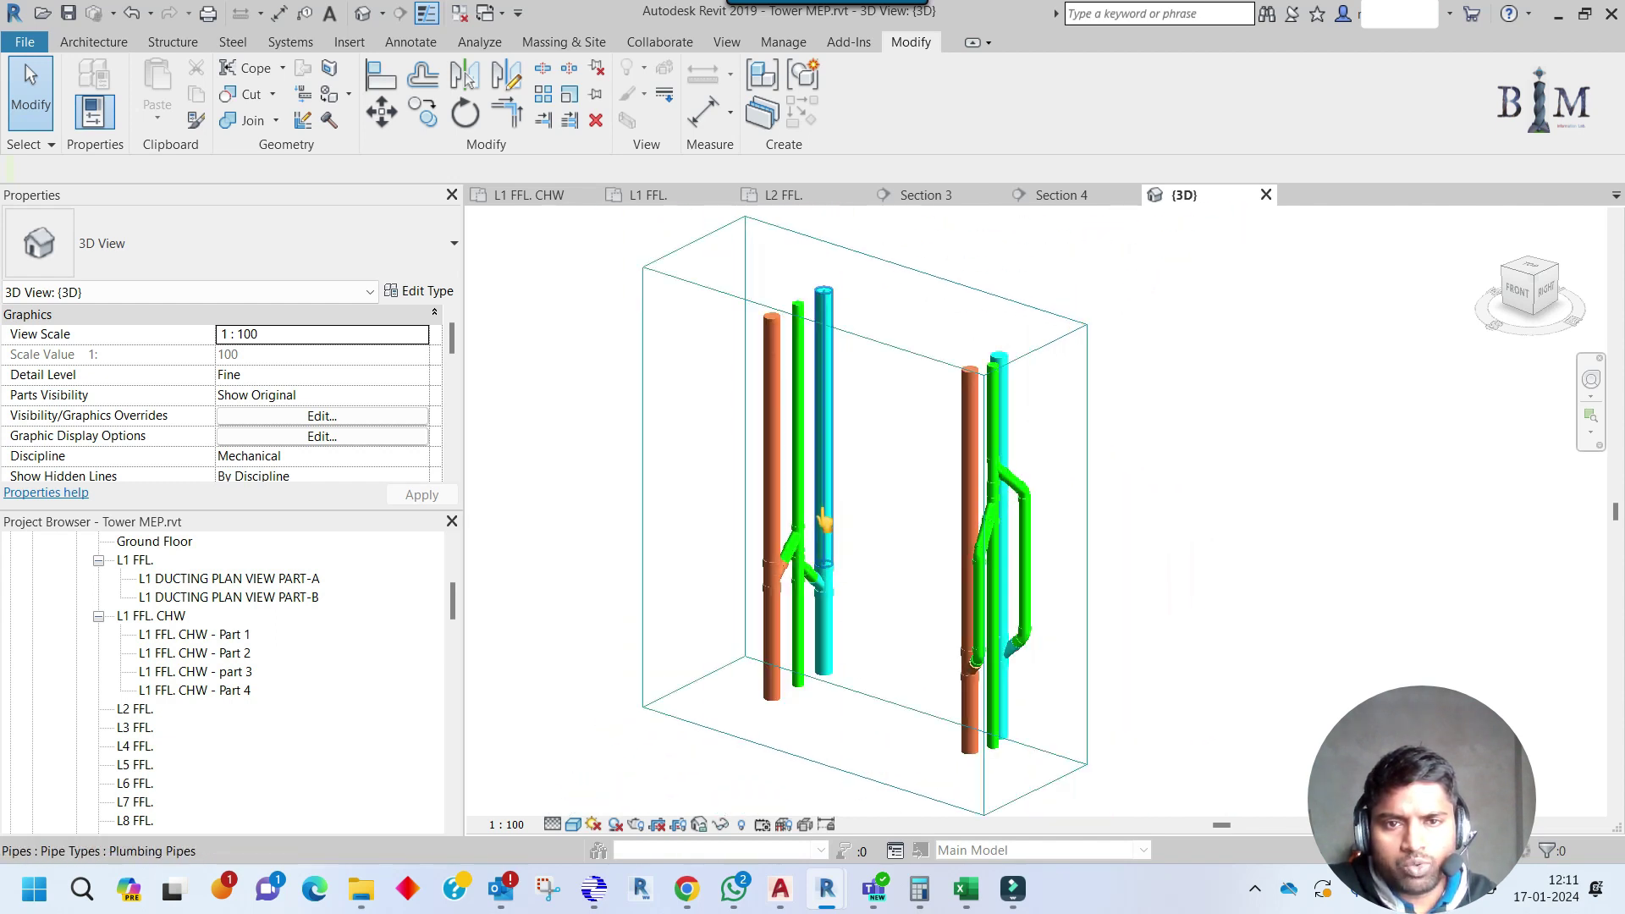
scroll(822, 491, down, 3)
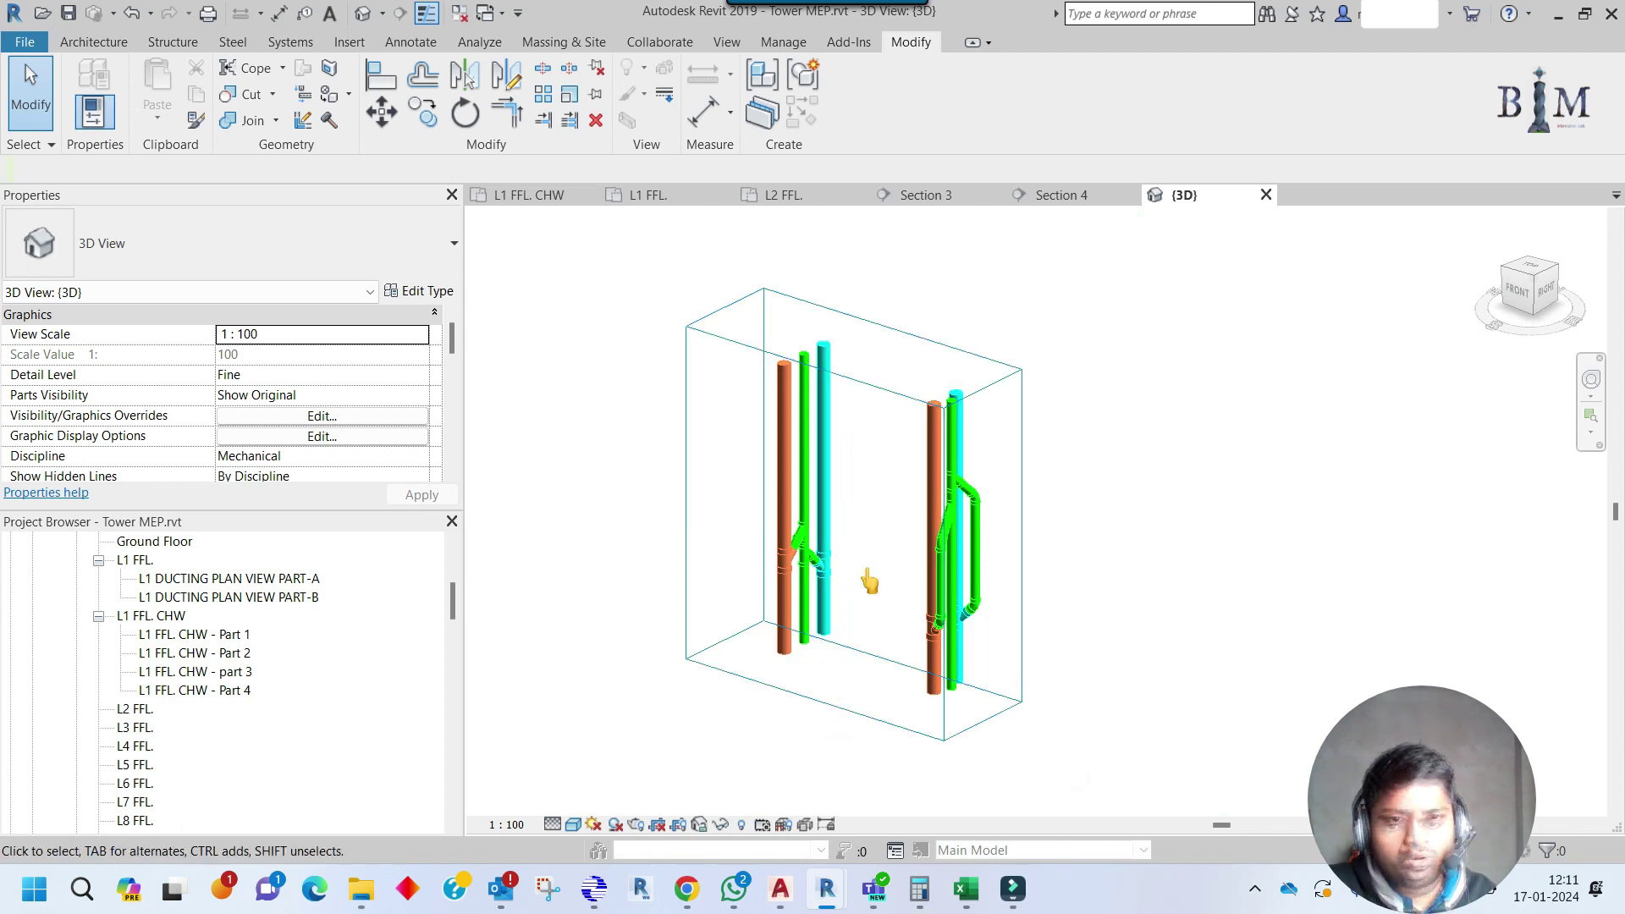
mouse_move(979, 464)
shift+middle_down()
mouse_move(1023, 501)
mouse_move(979, 442)
shift+middle_up()
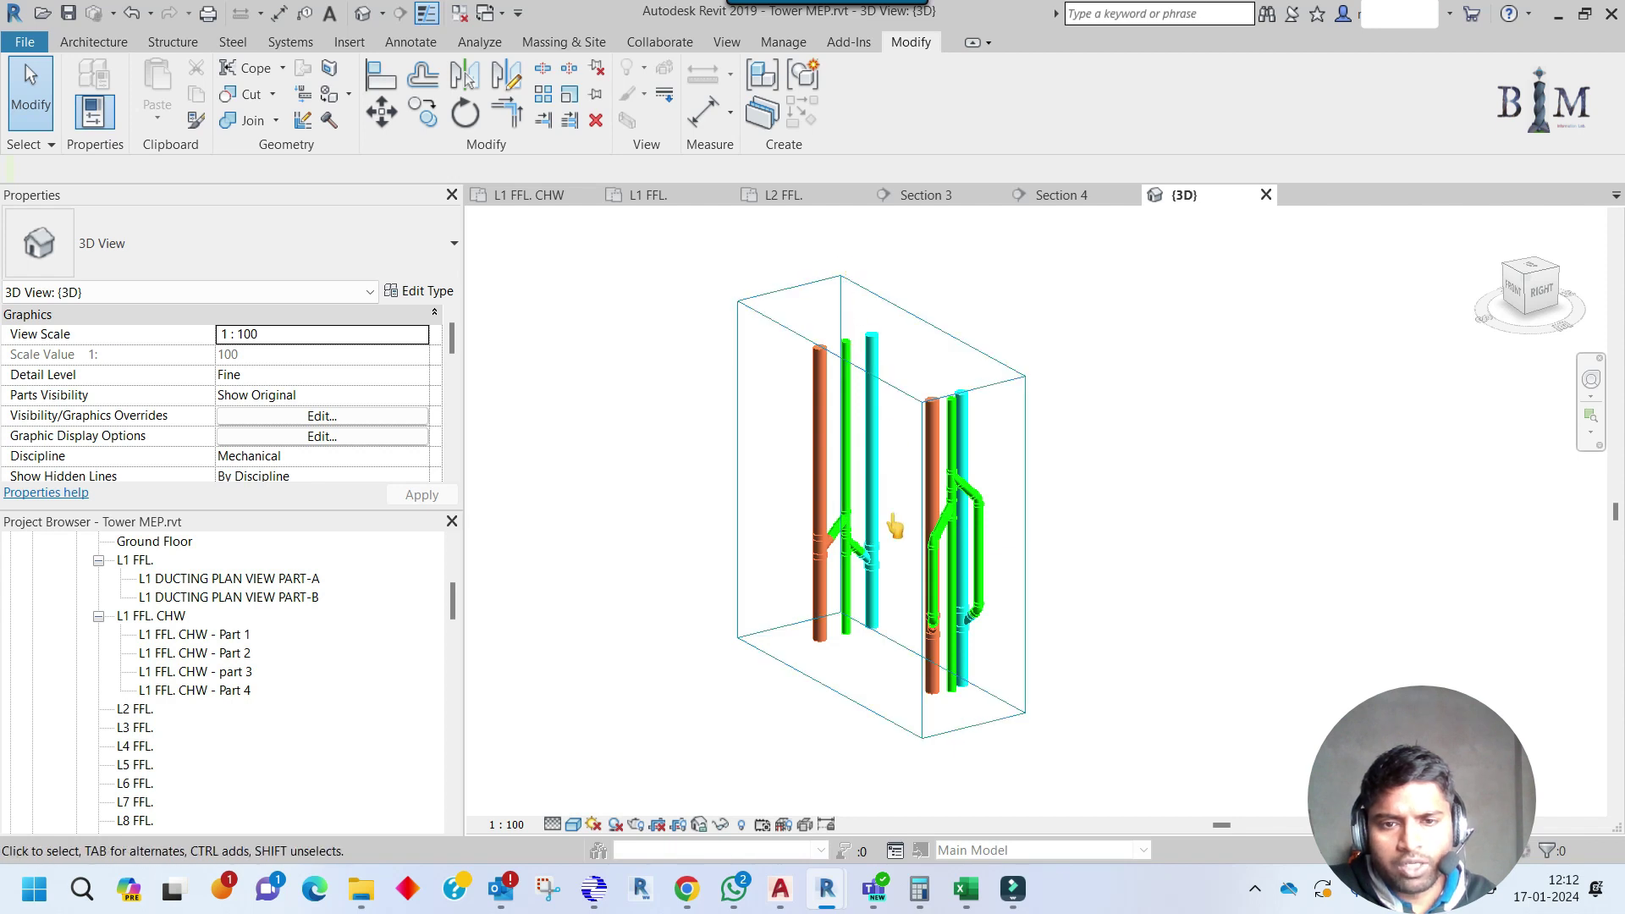
scroll(872, 546, up, 4)
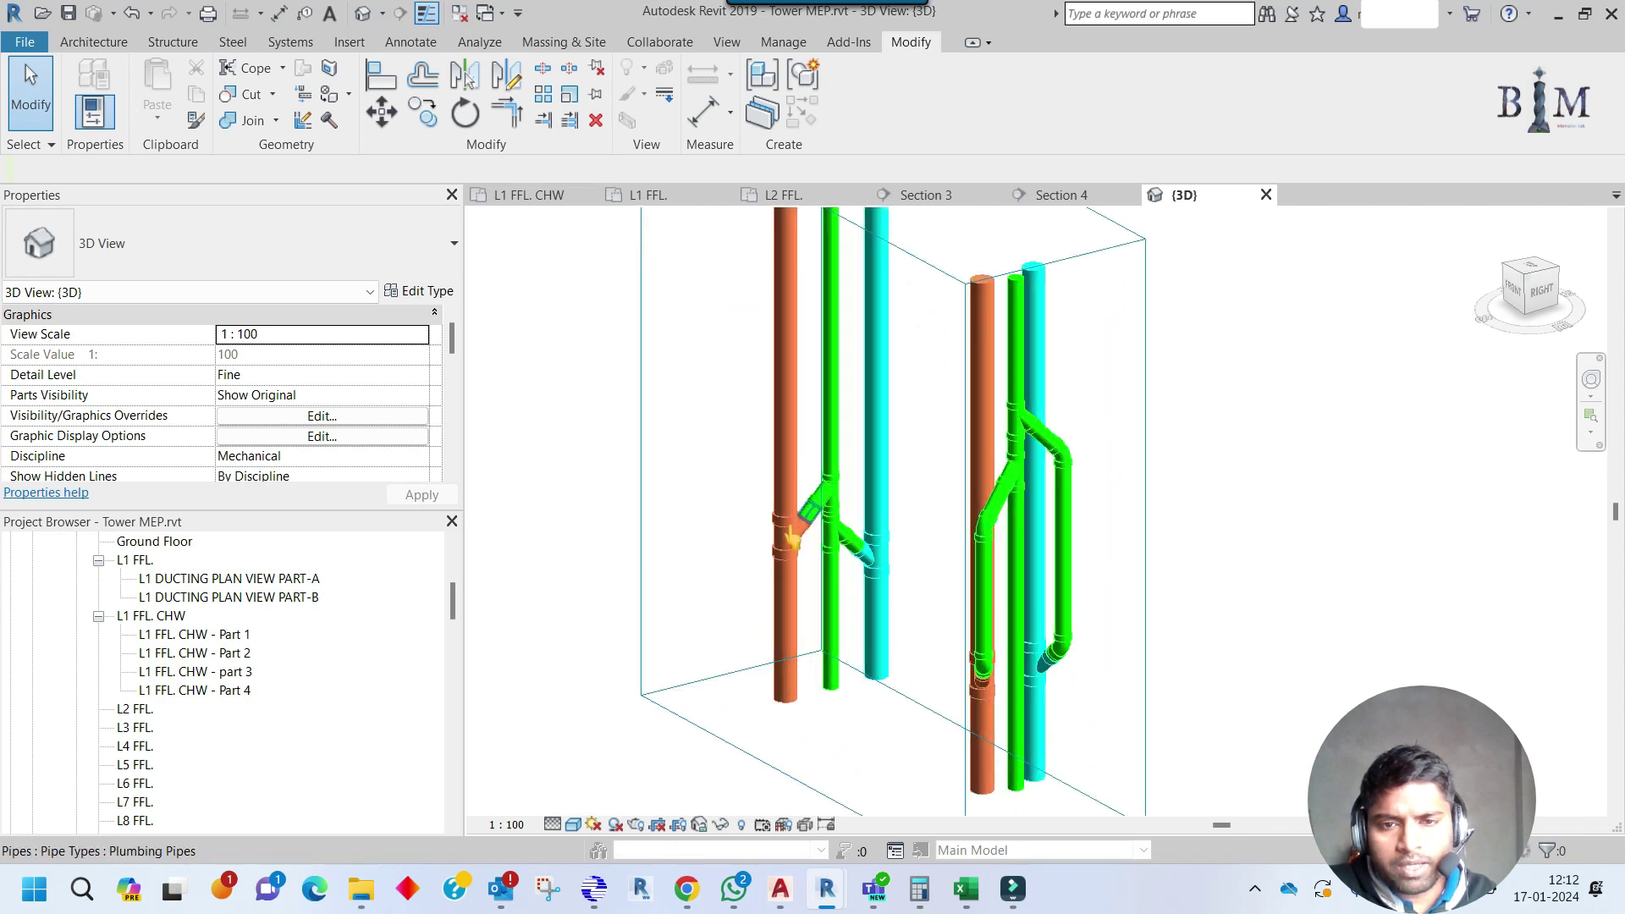
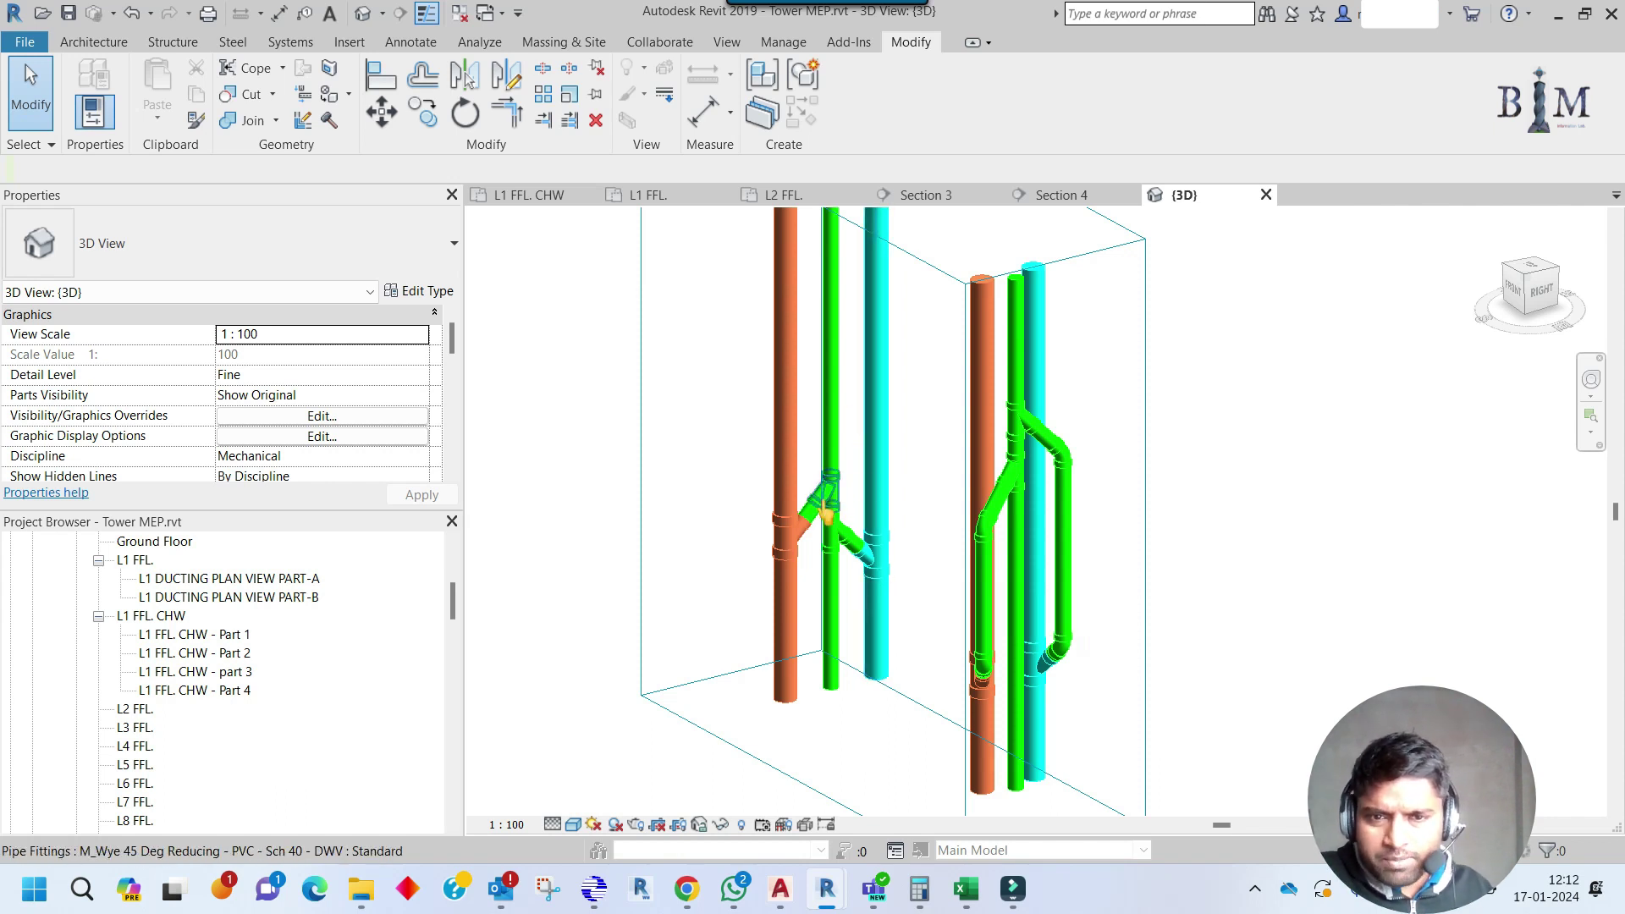
scroll(818, 535, up, 3)
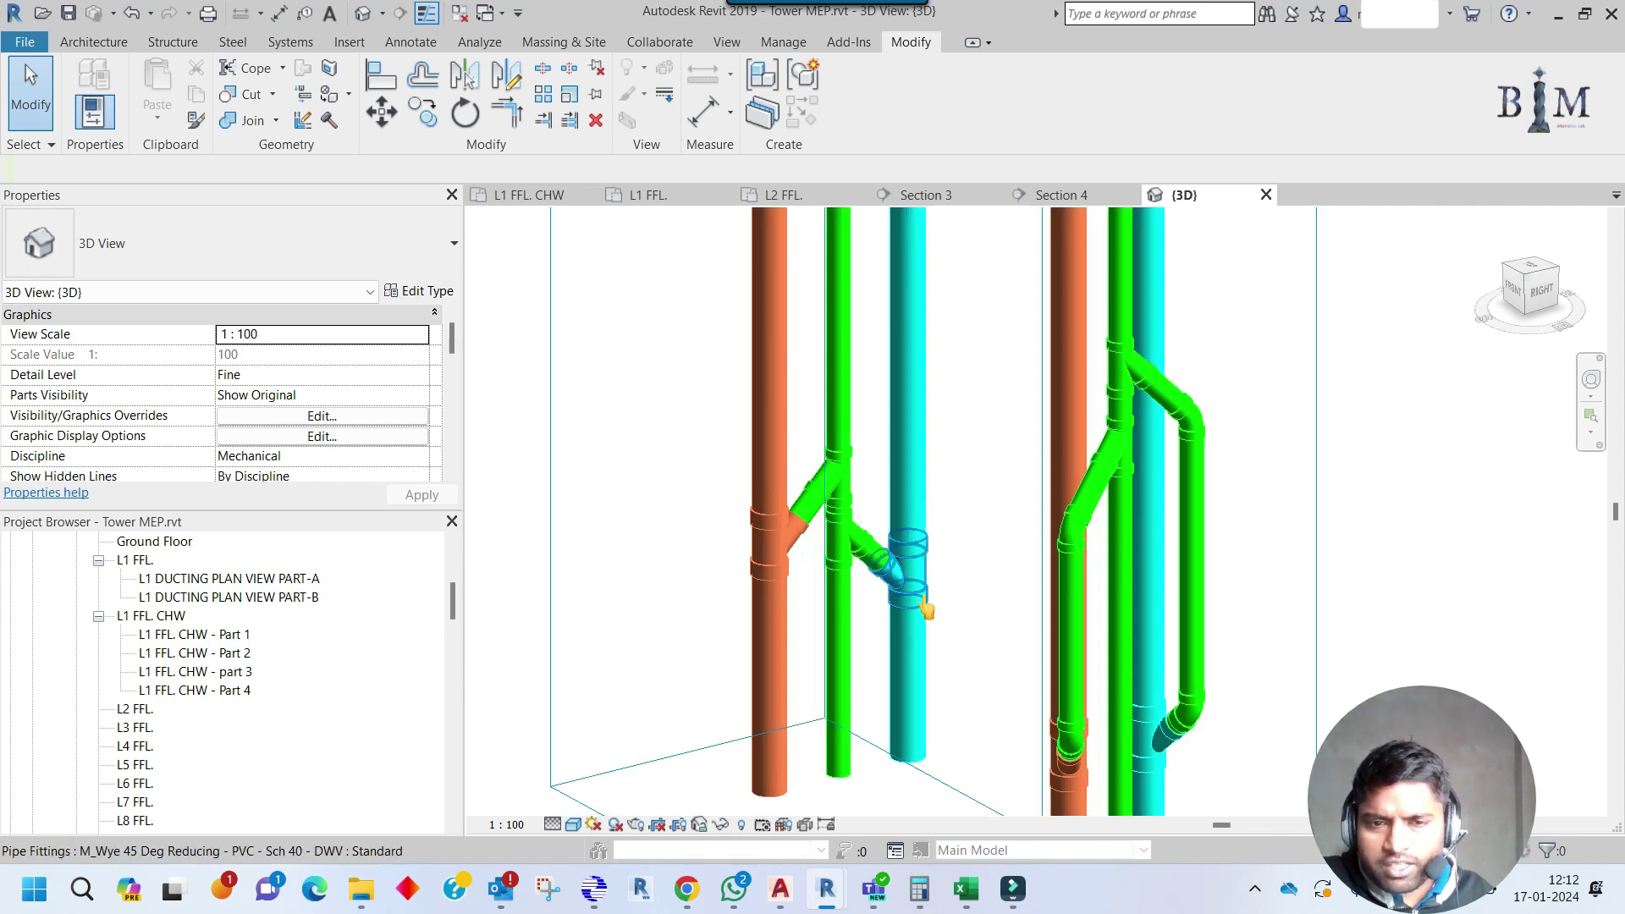
middle_drag(936, 465, 892, 563)
scroll(892, 563, down, 3)
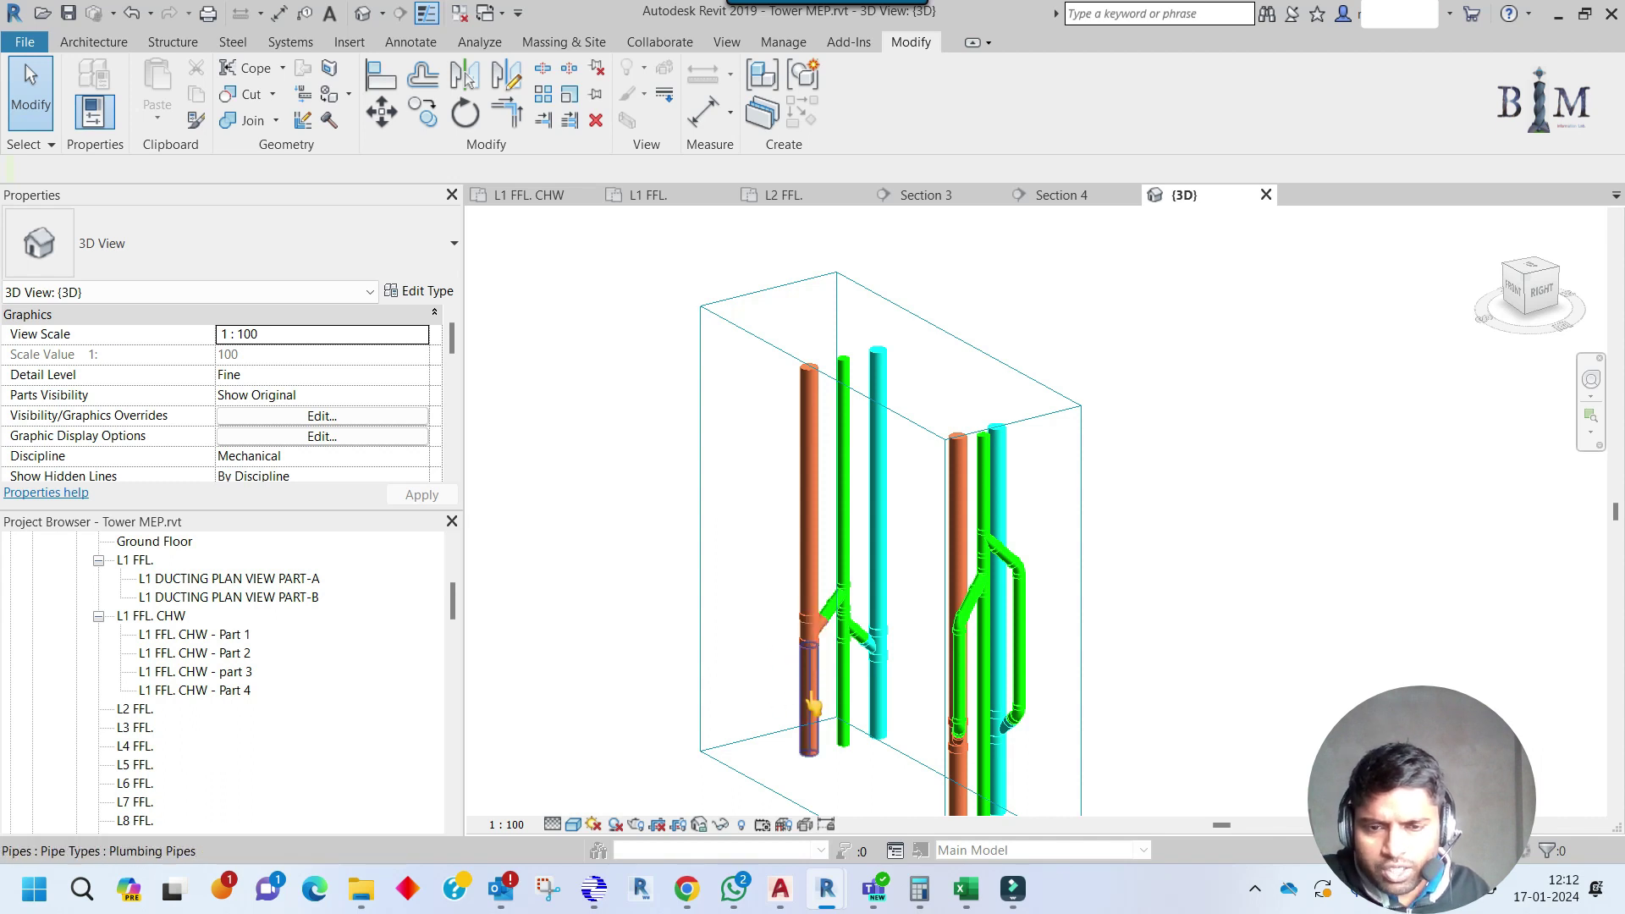
scroll(812, 707, up, 1)
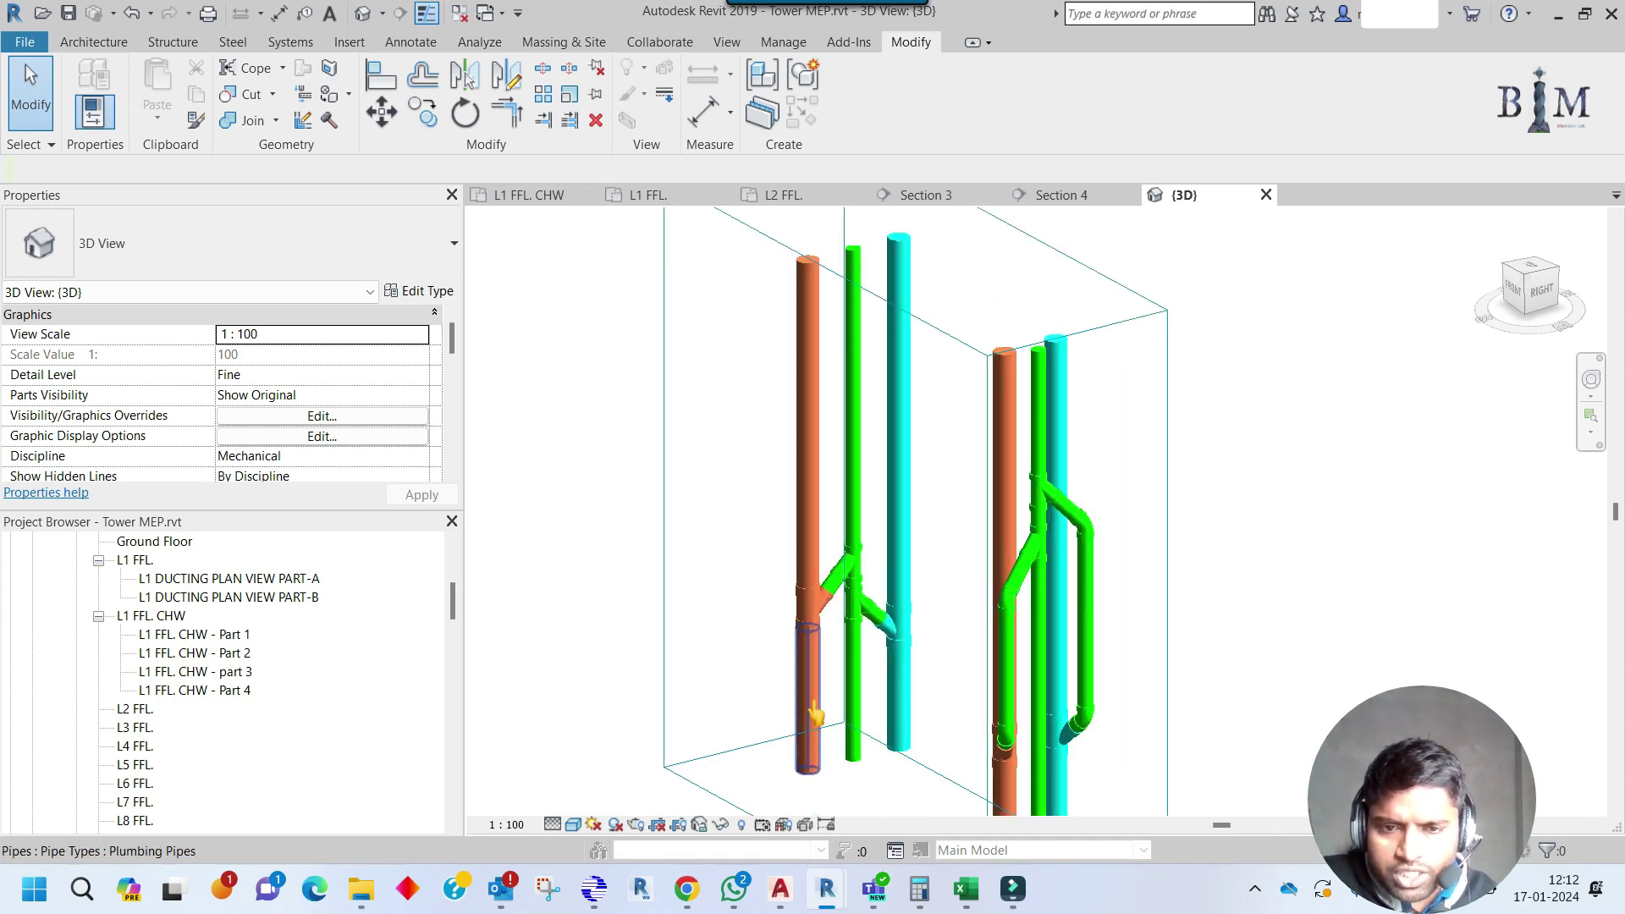
scroll(815, 712, up, 1)
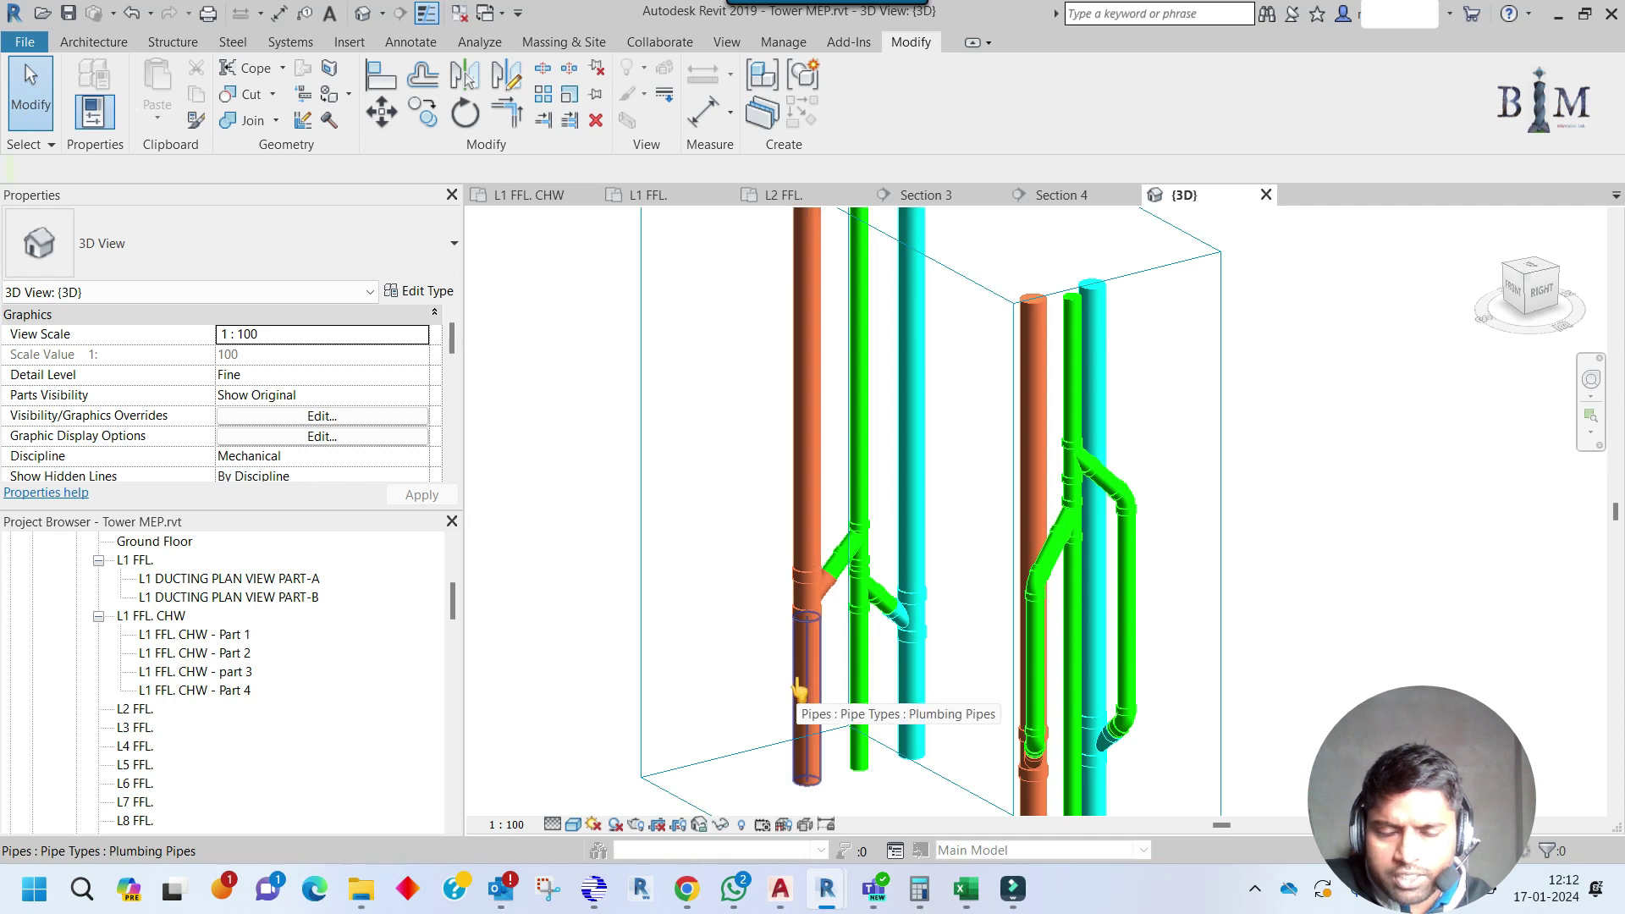
middle_drag(809, 691, 804, 533)
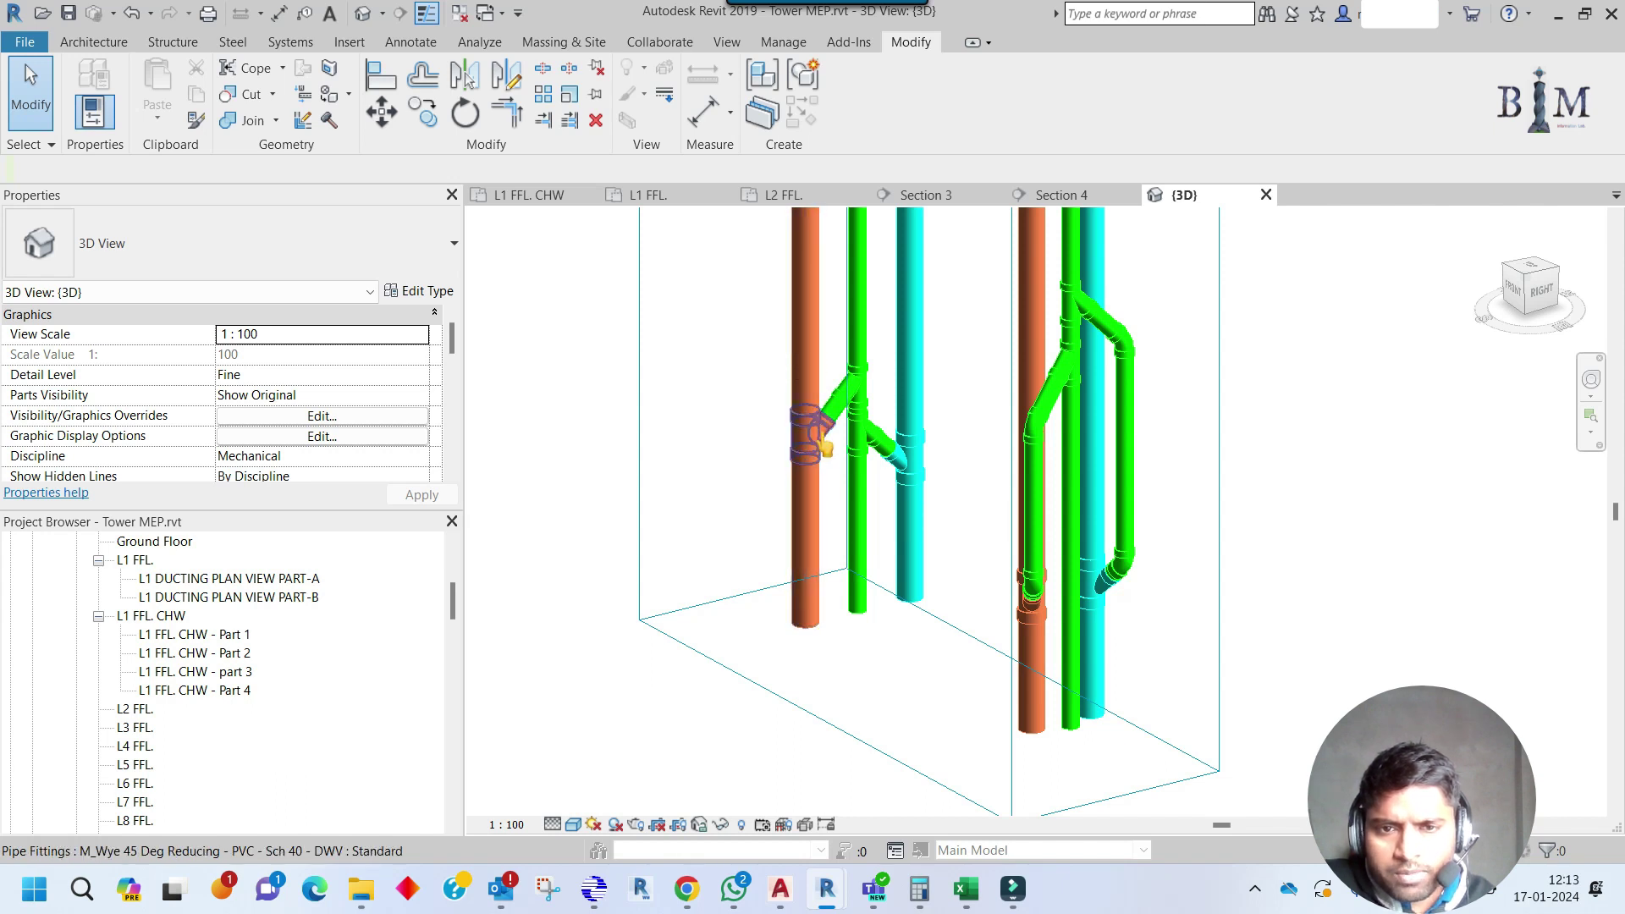
Inspect the 45-degree reducing wye that joins the direct vent branch to the orange drainage riser.
scroll(821, 444, up, 3)
click(834, 440)
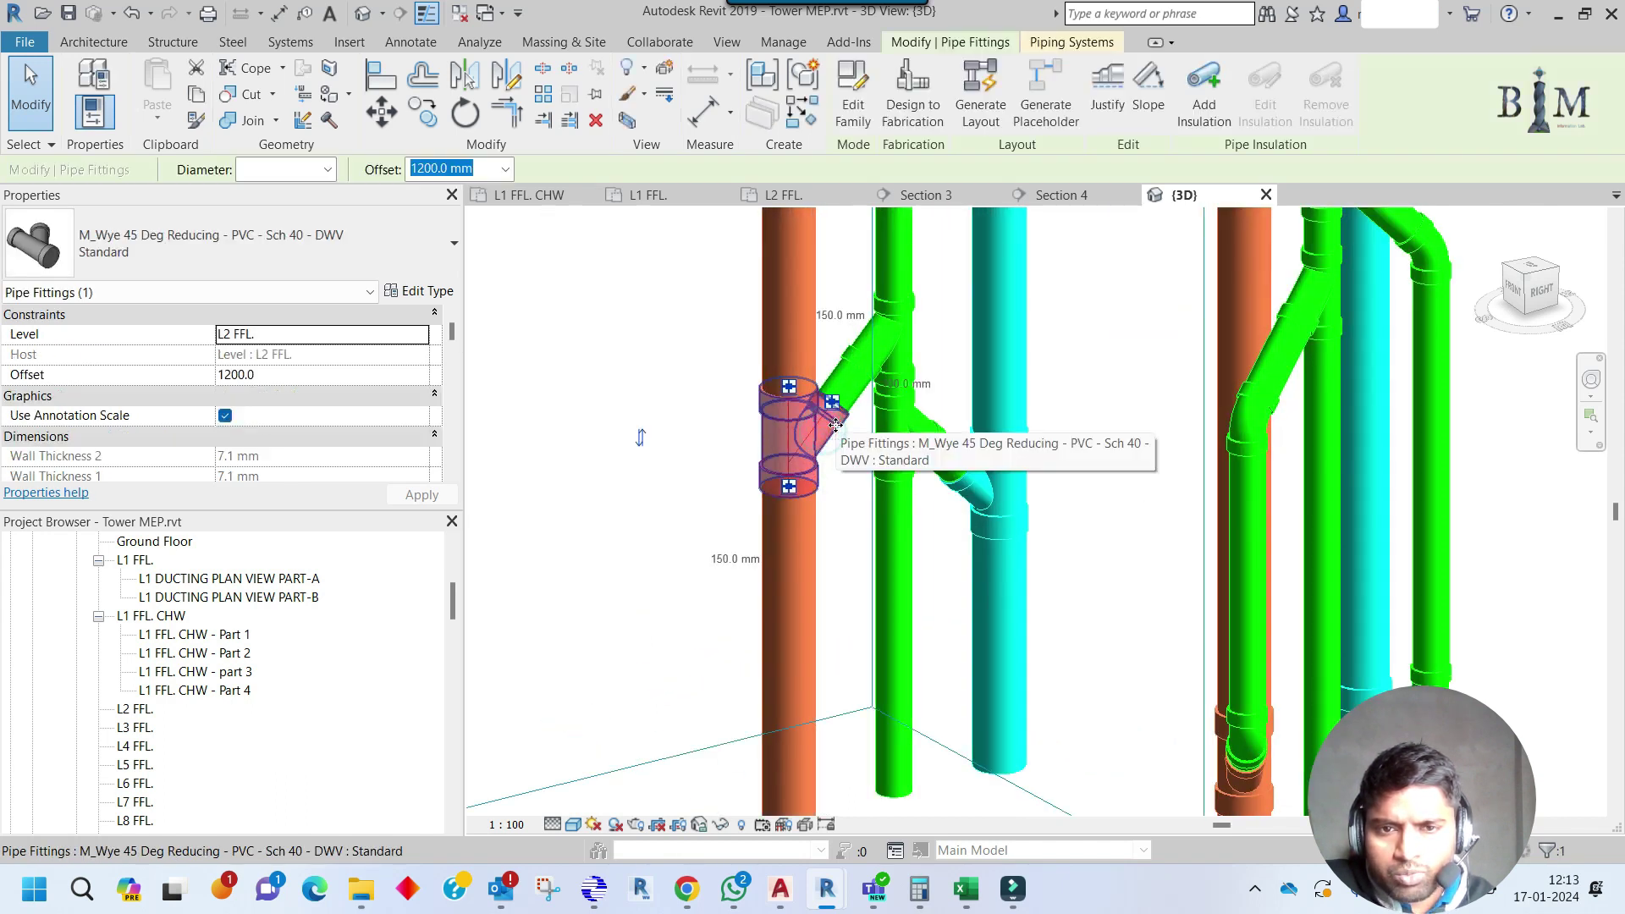
shift+middle_drag(857, 491, 857, 507)
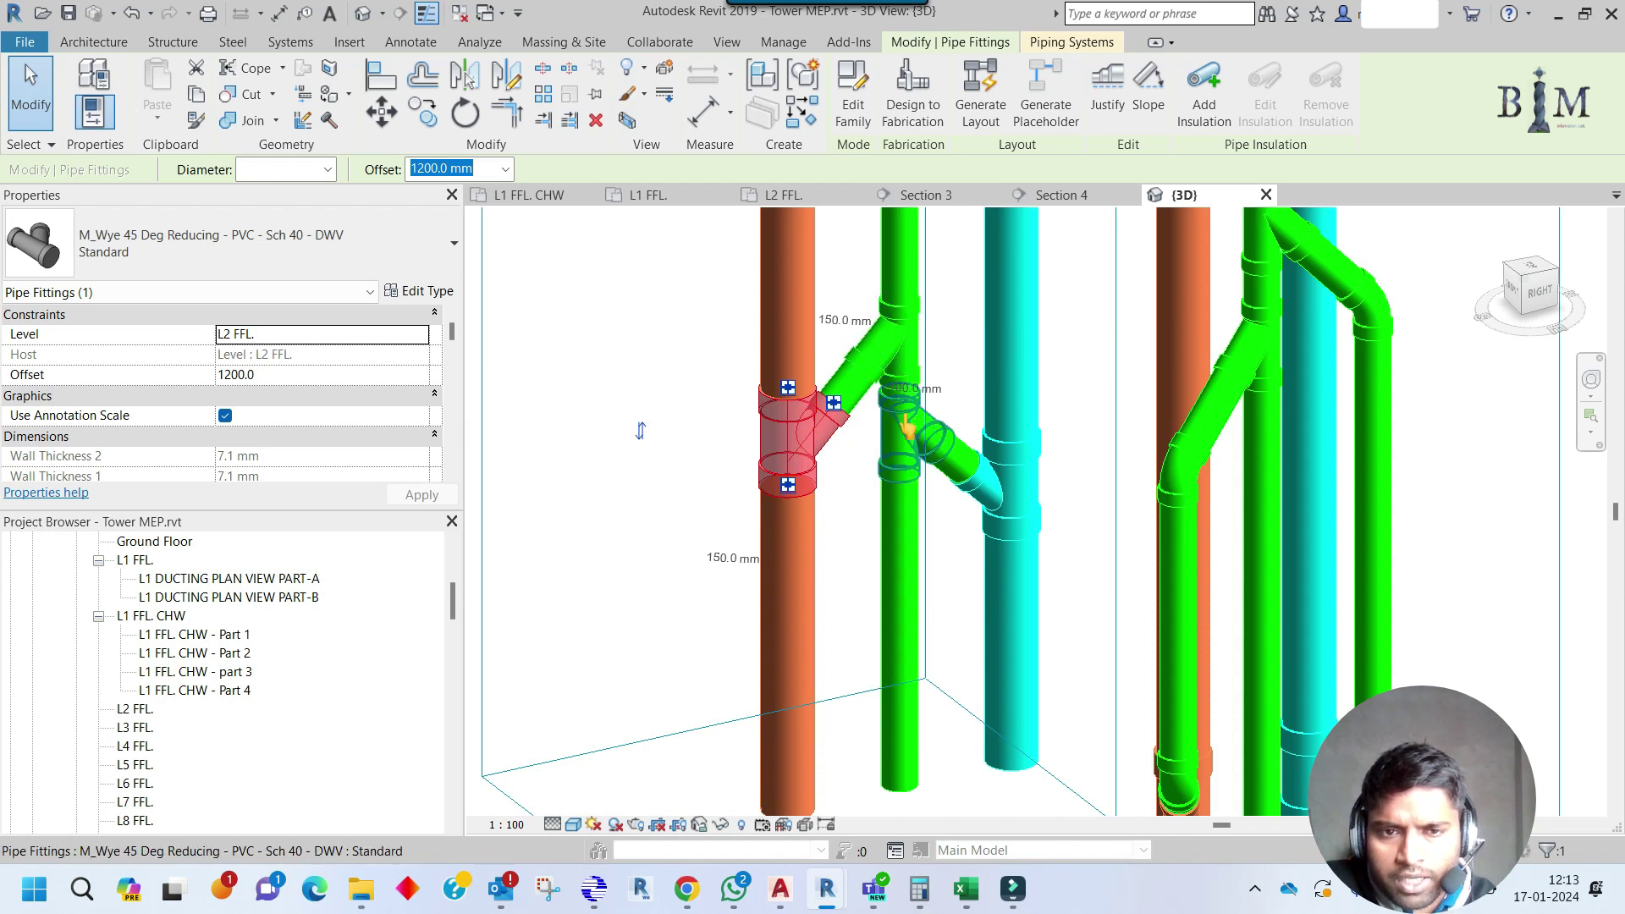
scroll(832, 641, down, 3)
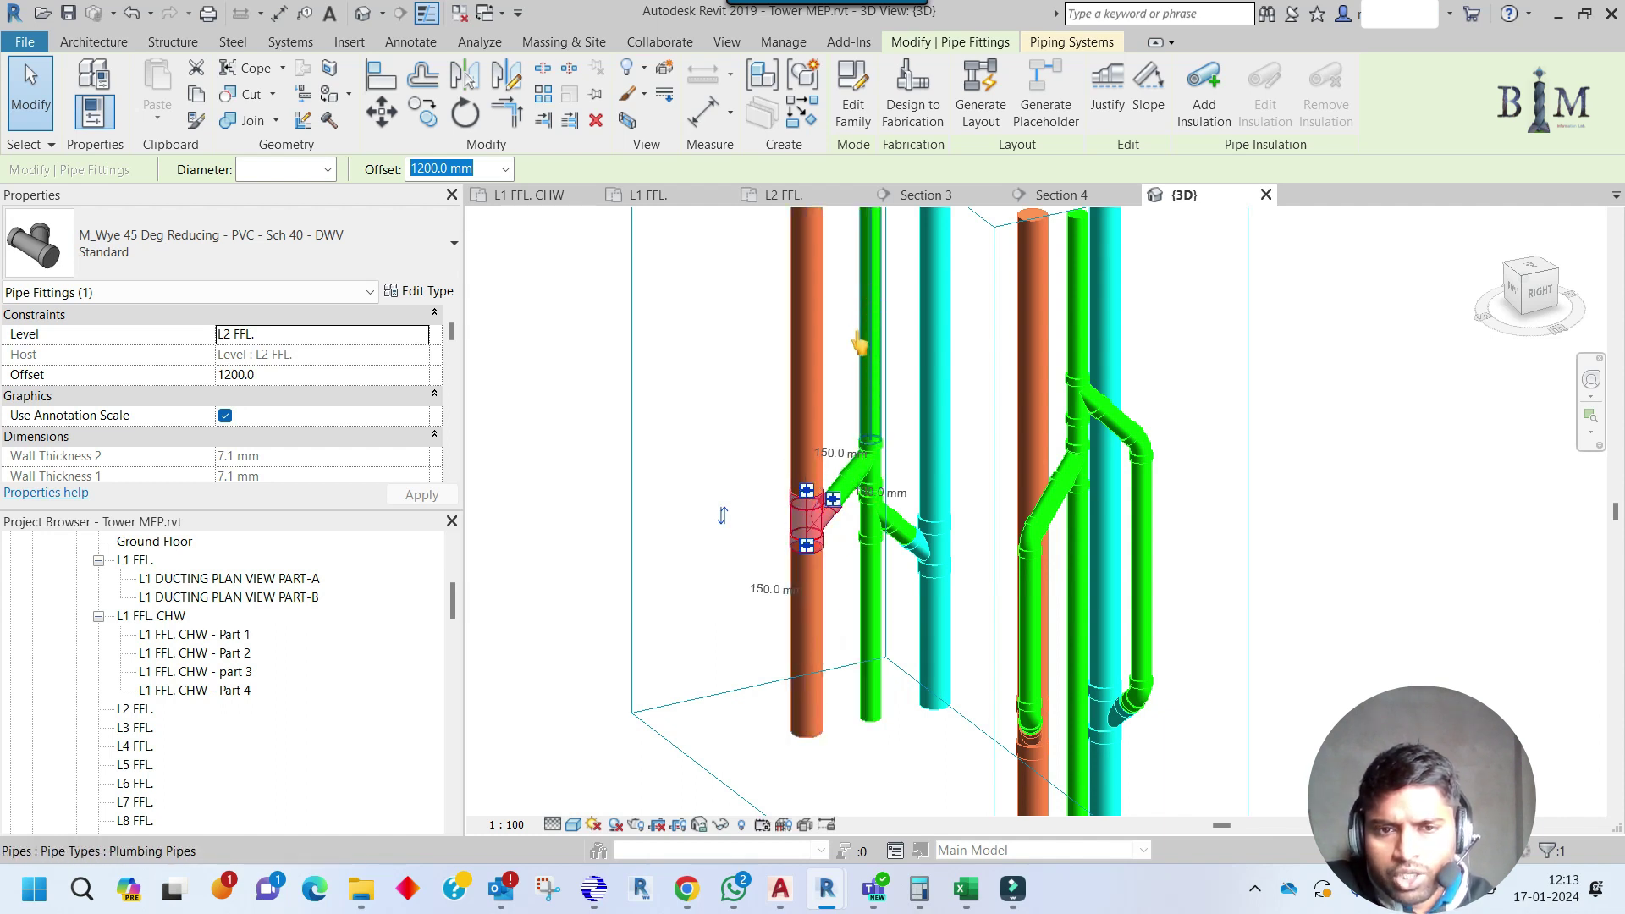
Inspect the looped vent connection around its vertical pipe, including the bends and the wye on the orange riser.
middle_drag(1048, 713, 1025, 541)
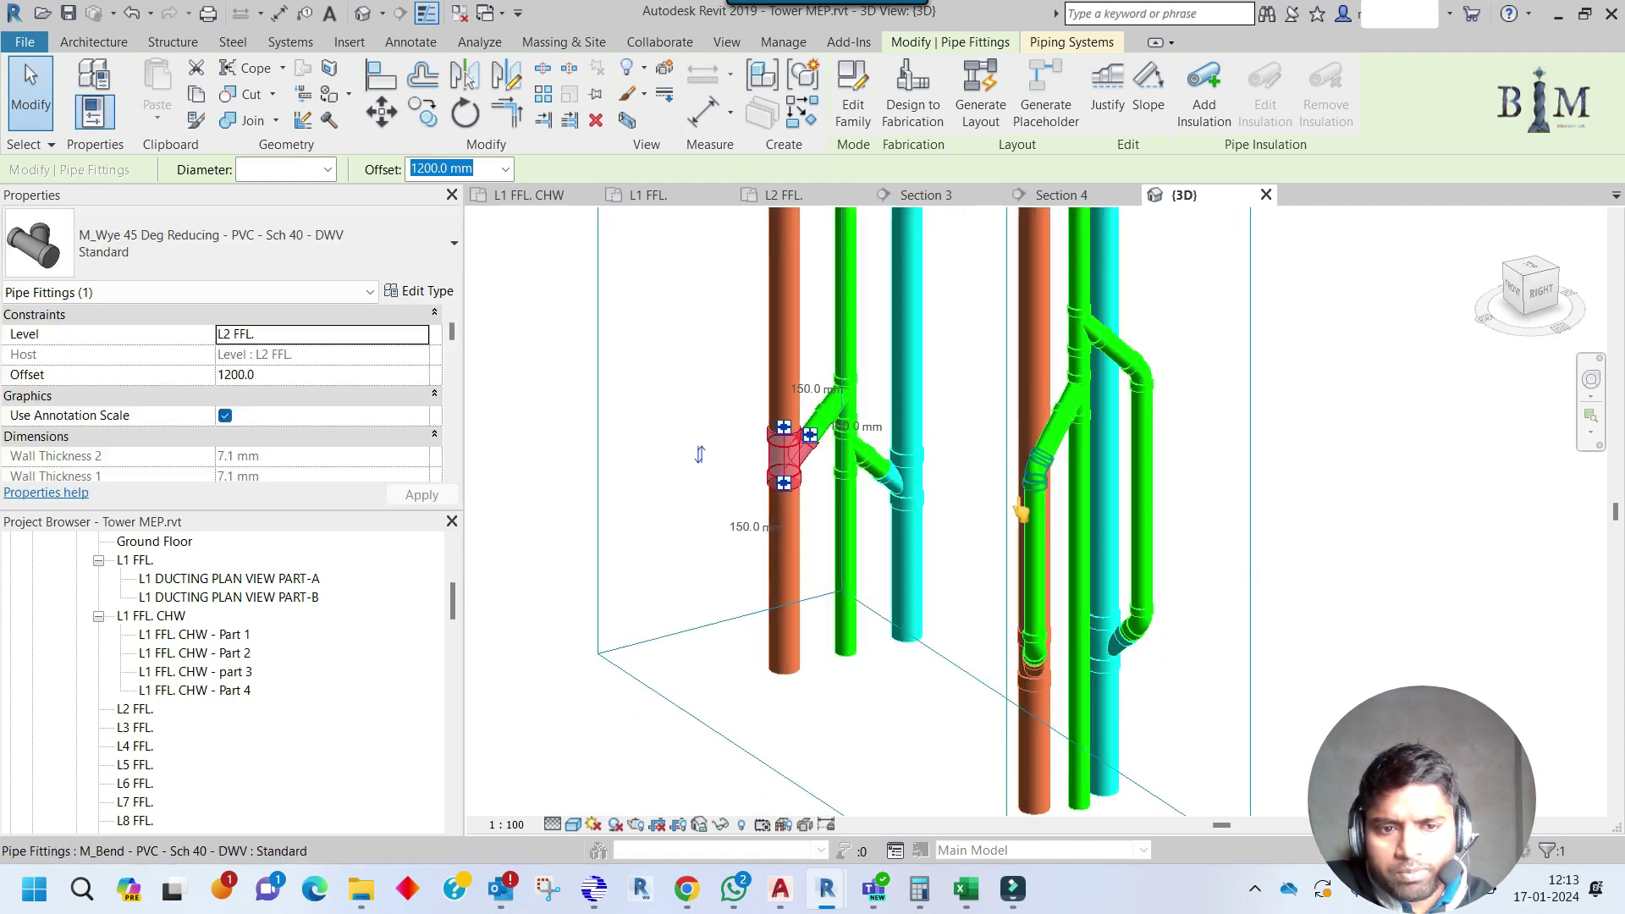
middle_drag(1028, 758, 973, 628)
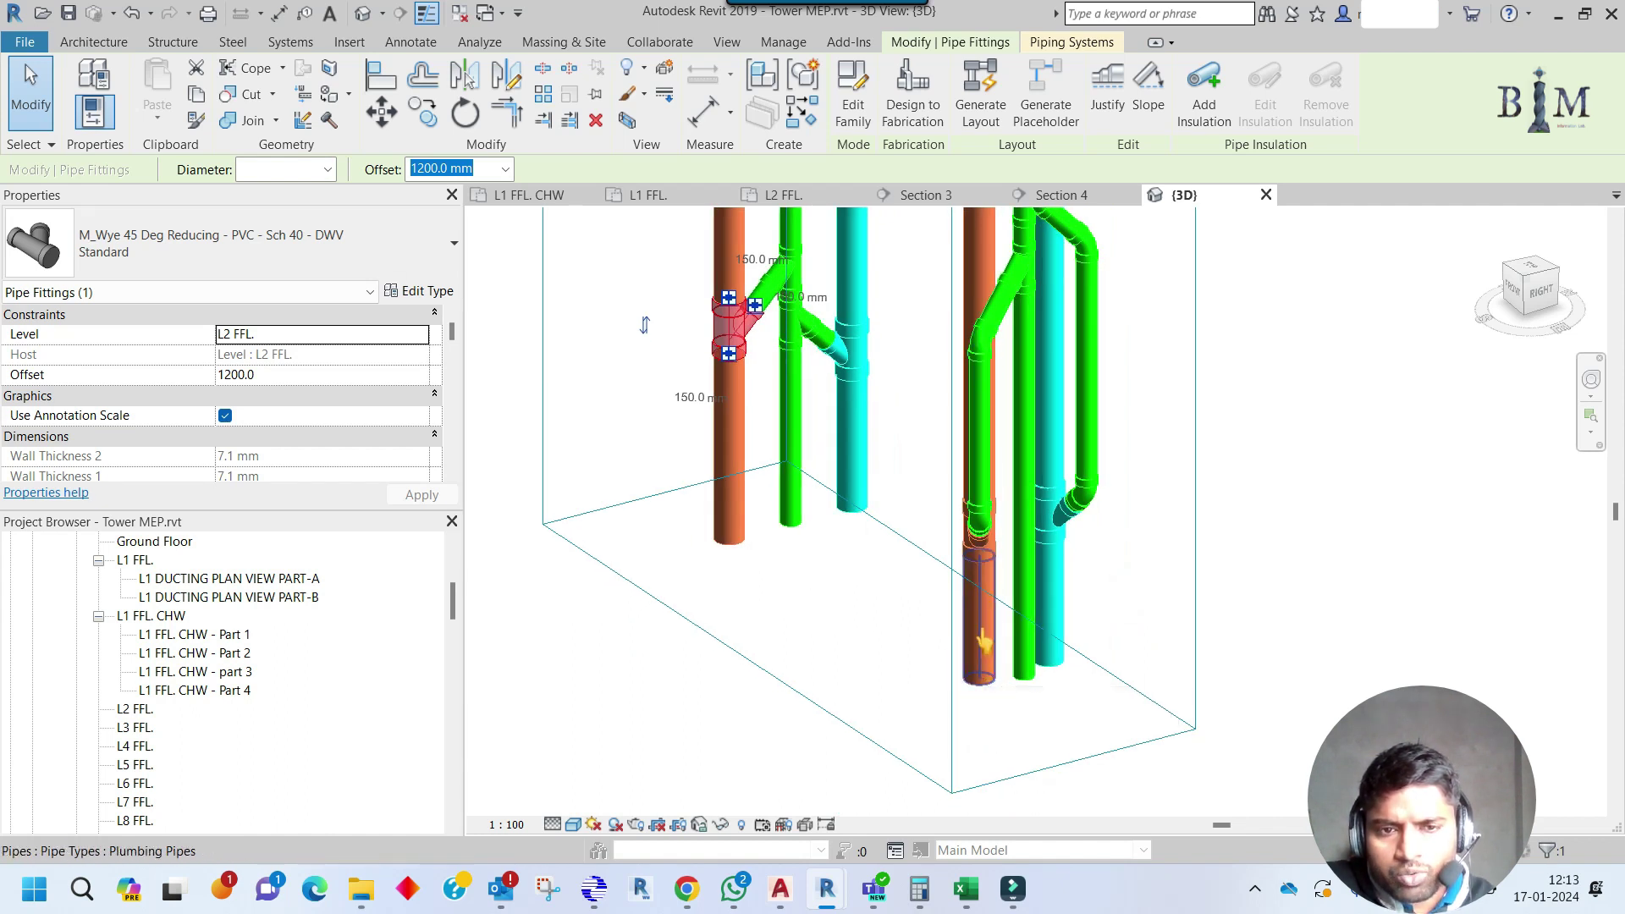
middle_drag(982, 496, 946, 540)
click(946, 578)
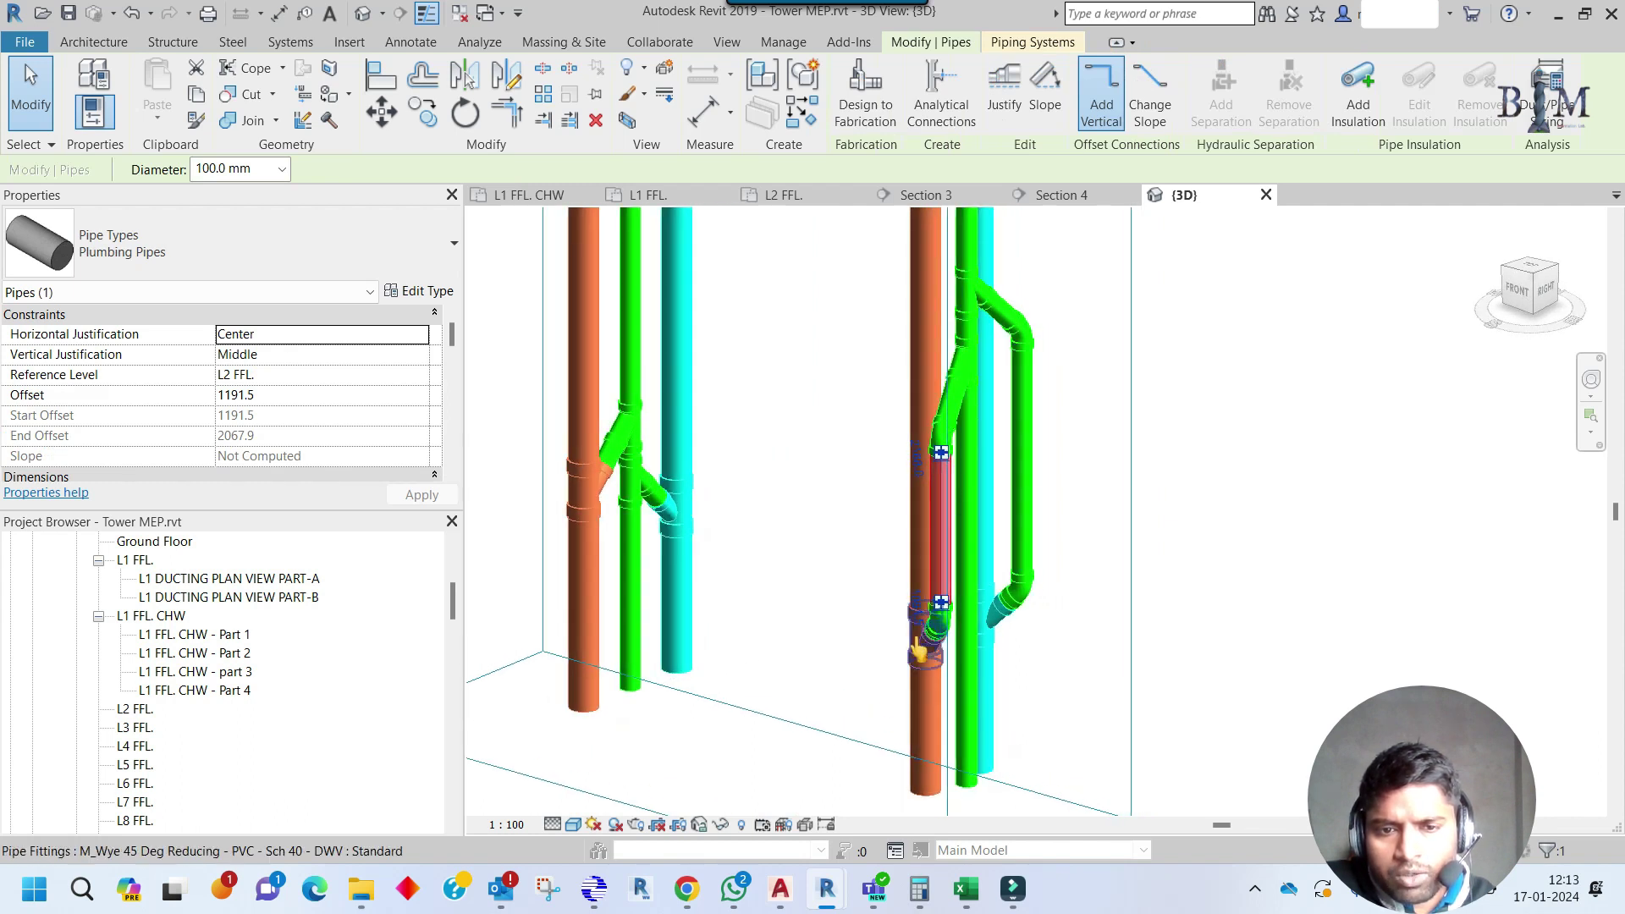
shift+middle_drag(933, 652, 885, 659)
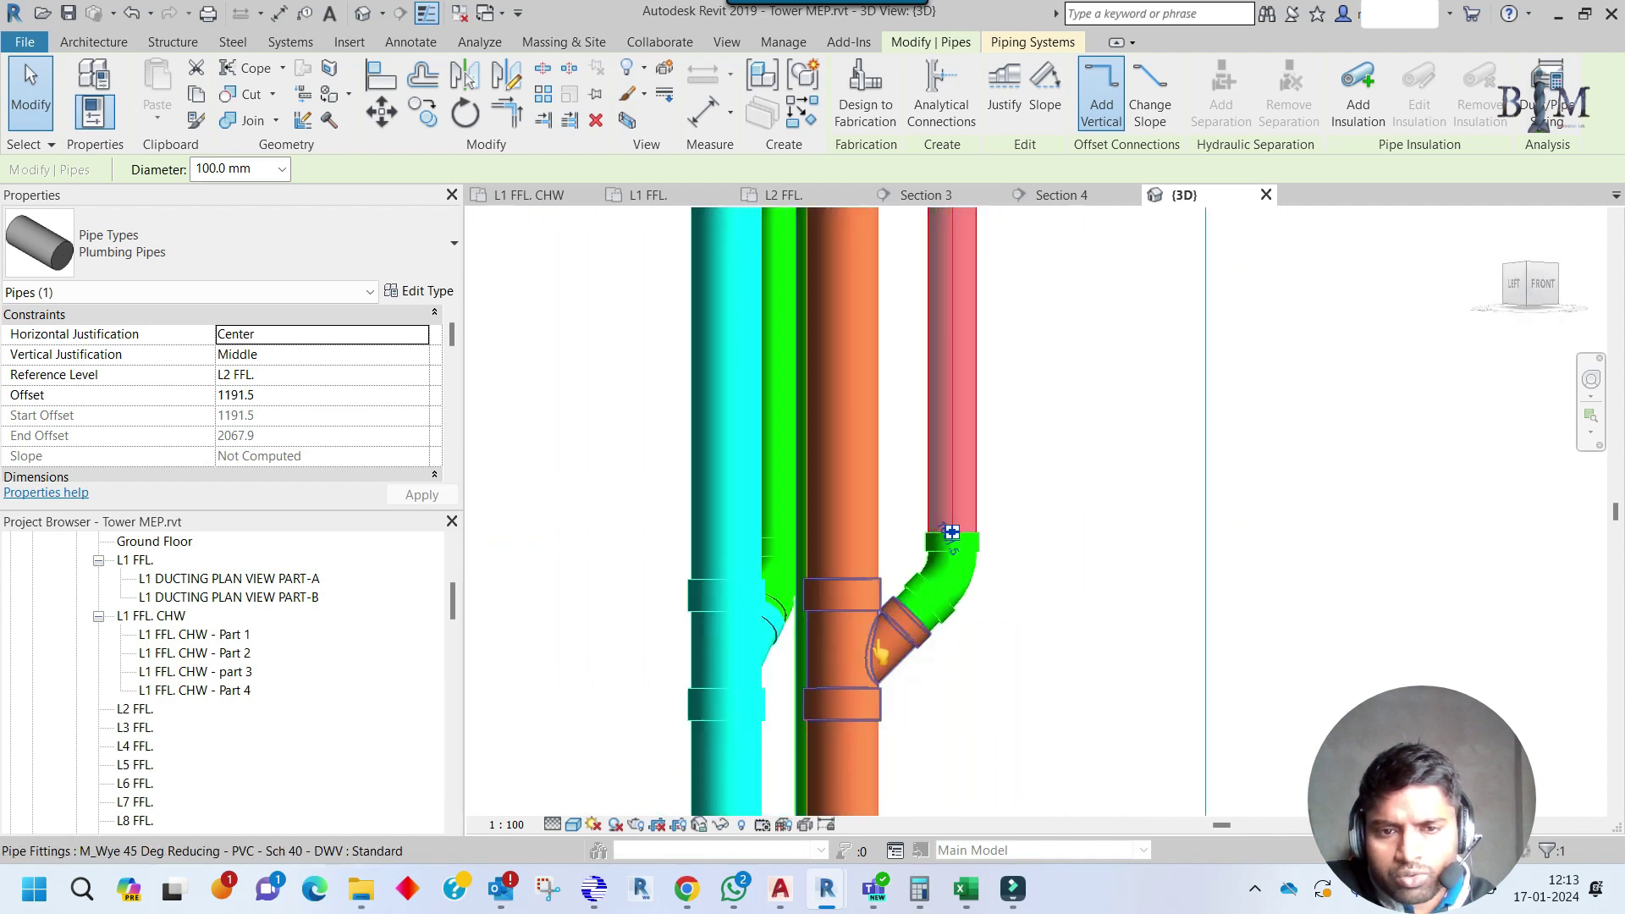
middle_drag(952, 533, 977, 654)
scroll(977, 653, down, 2)
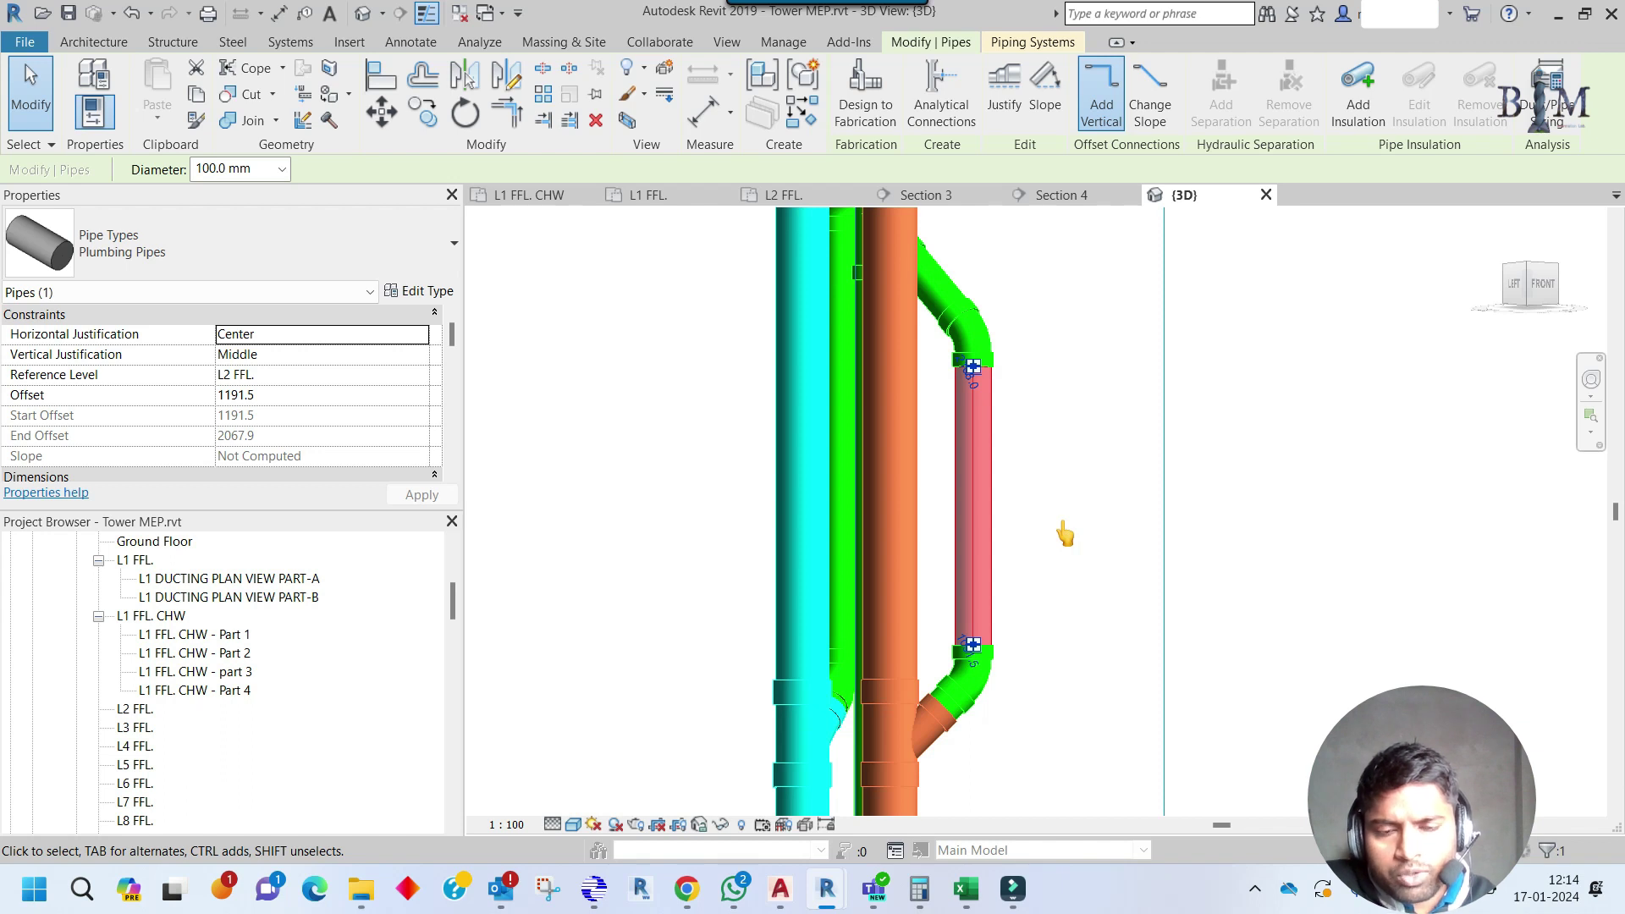
scroll(1065, 534, down, 1)
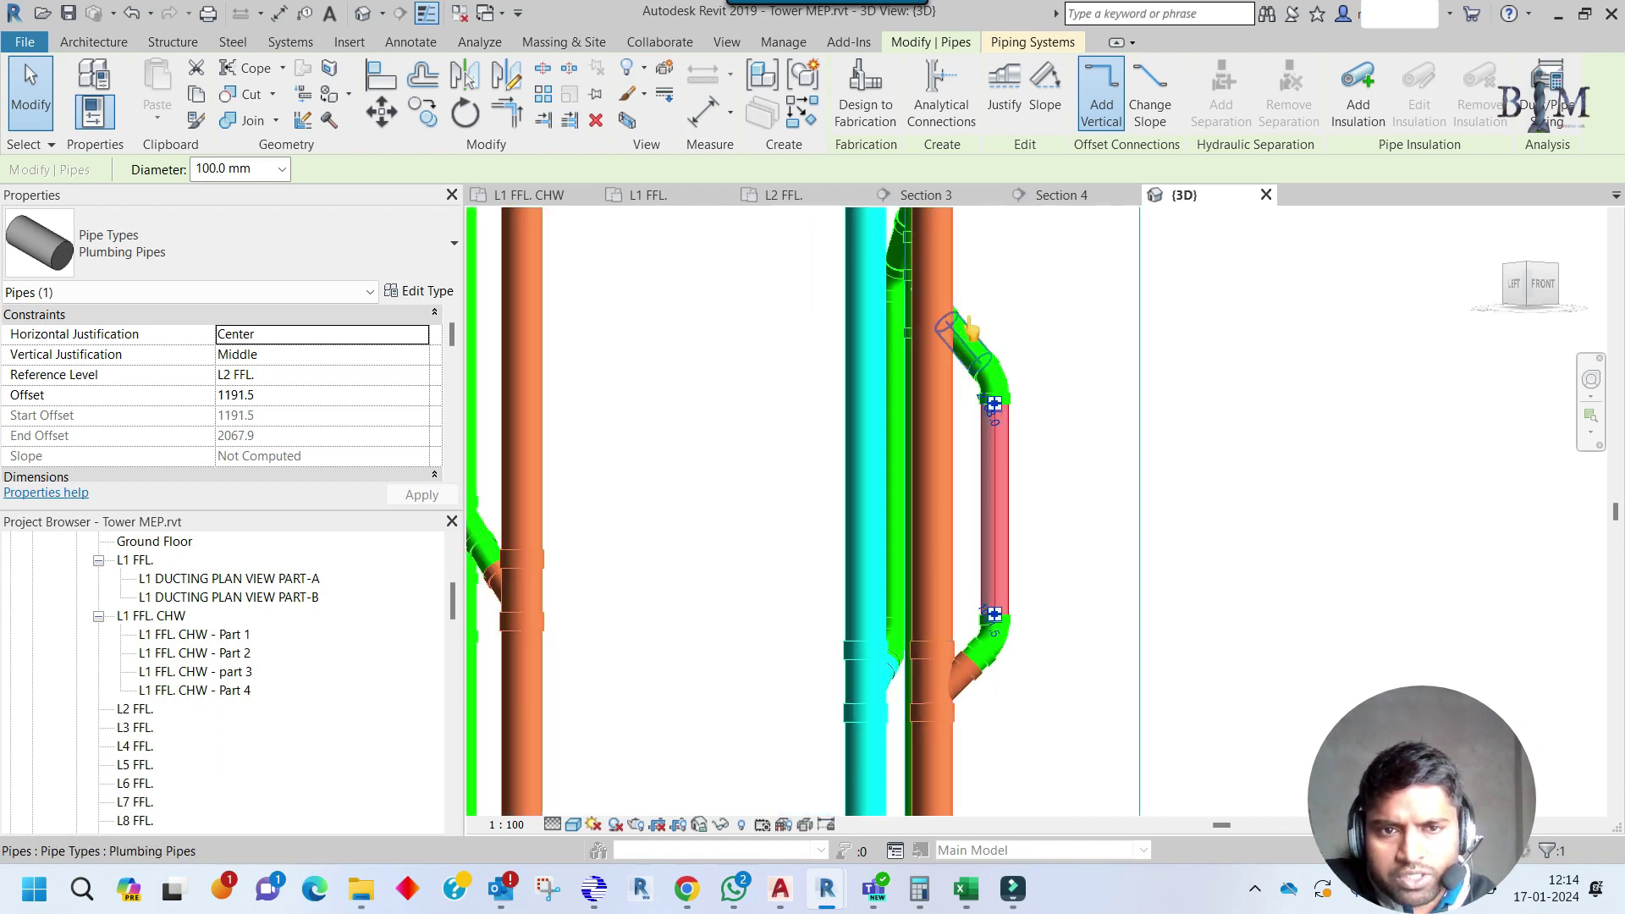
Compare the looped vent connections with the direct diagonal vent connections between the two sets of drainage risers in 3D.
mouse_move(986, 373)
shift+middle_down()
mouse_move(896, 449)
mouse_move(984, 354)
shift+middle_up()
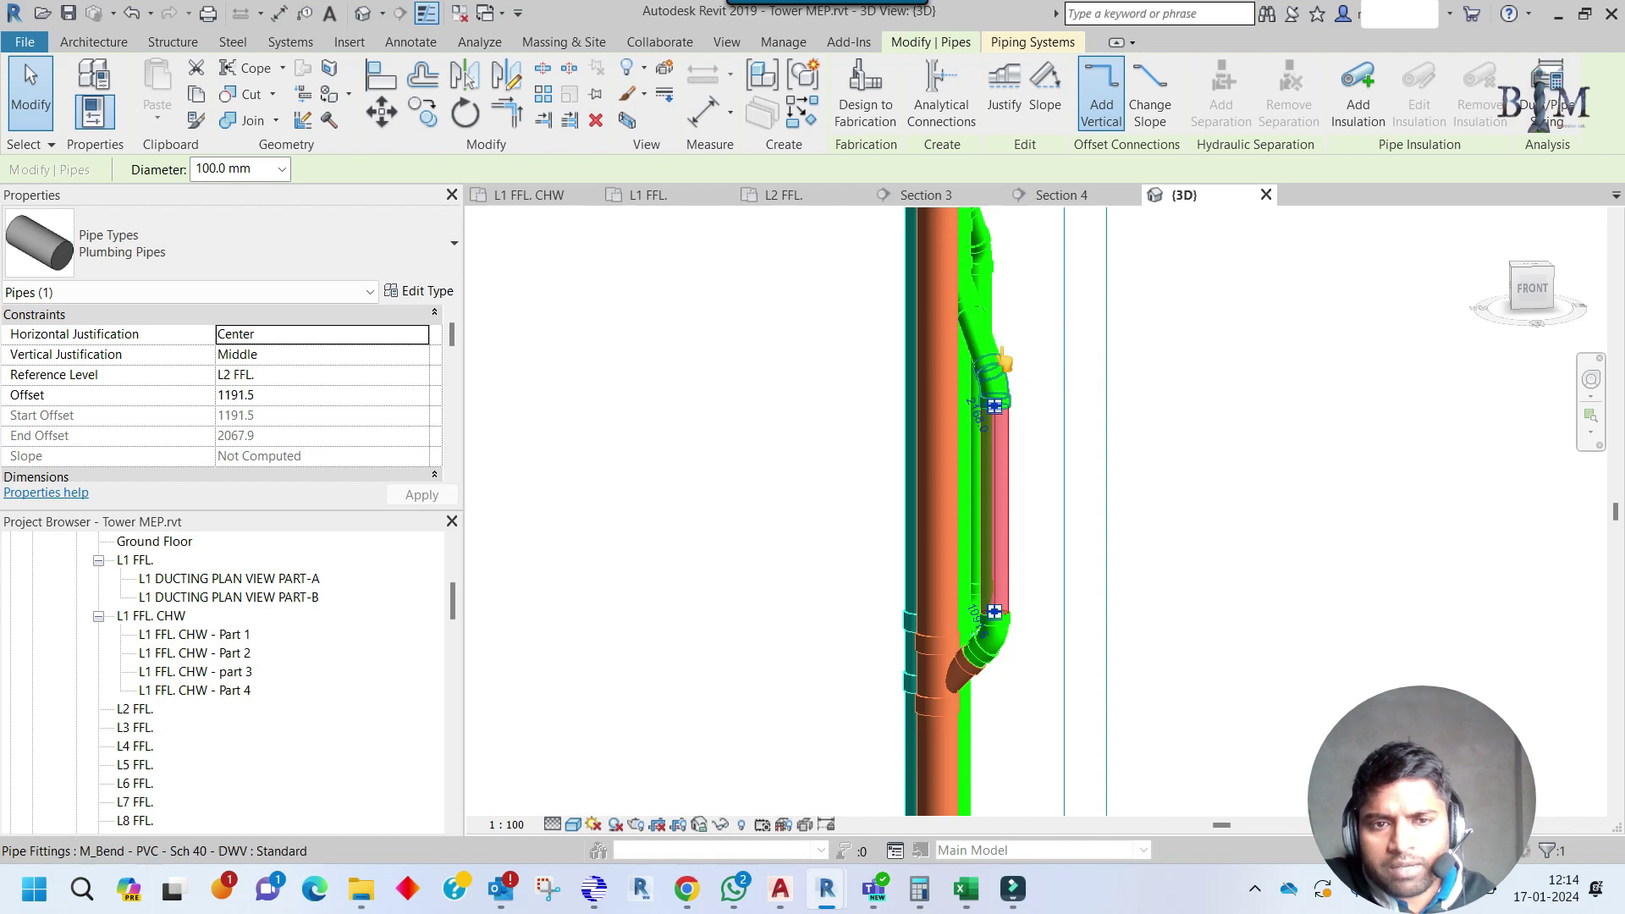
middle_drag(1005, 352, 666, 456)
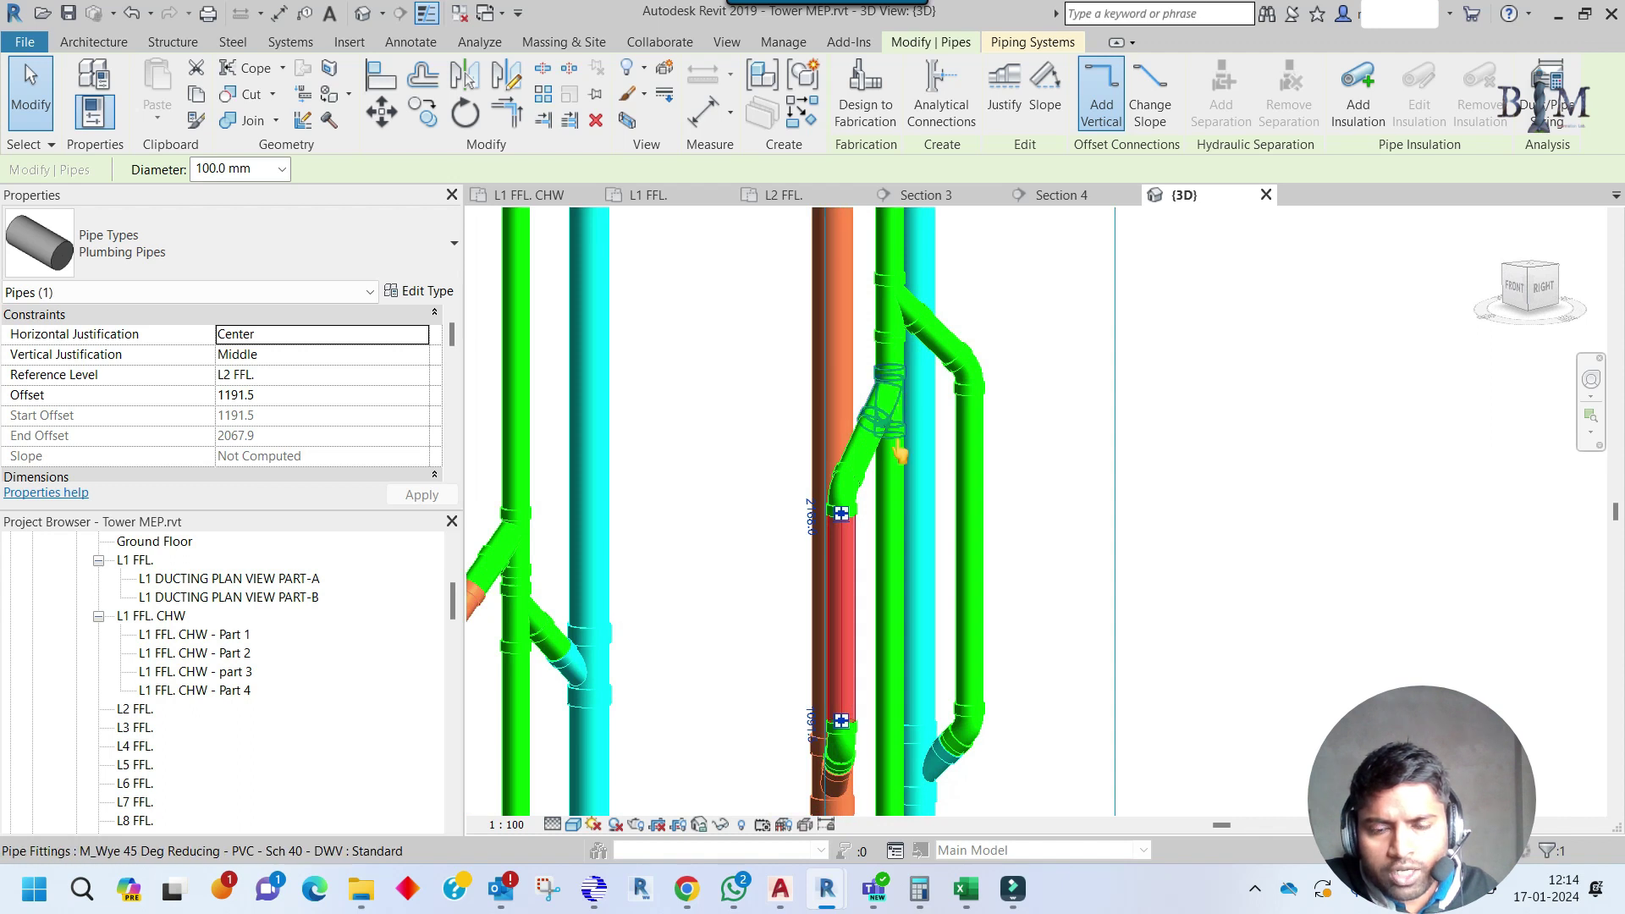
scroll(869, 507, down, 2)
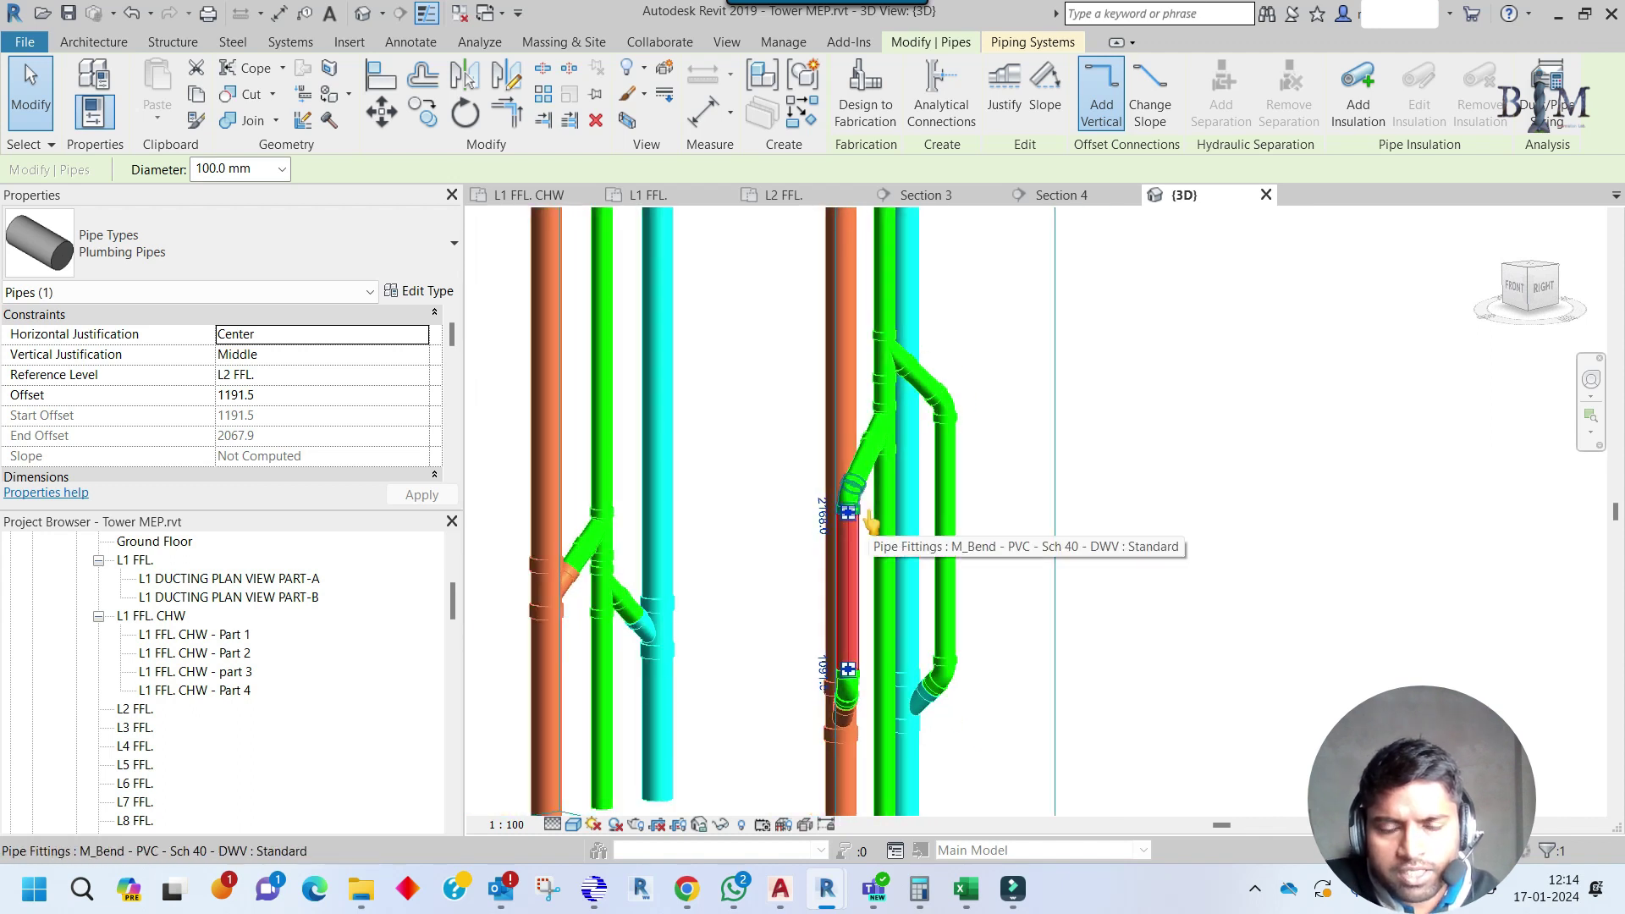
scroll(1154, 511, down, 3)
shift+middle_drag(1153, 511, 1134, 546)
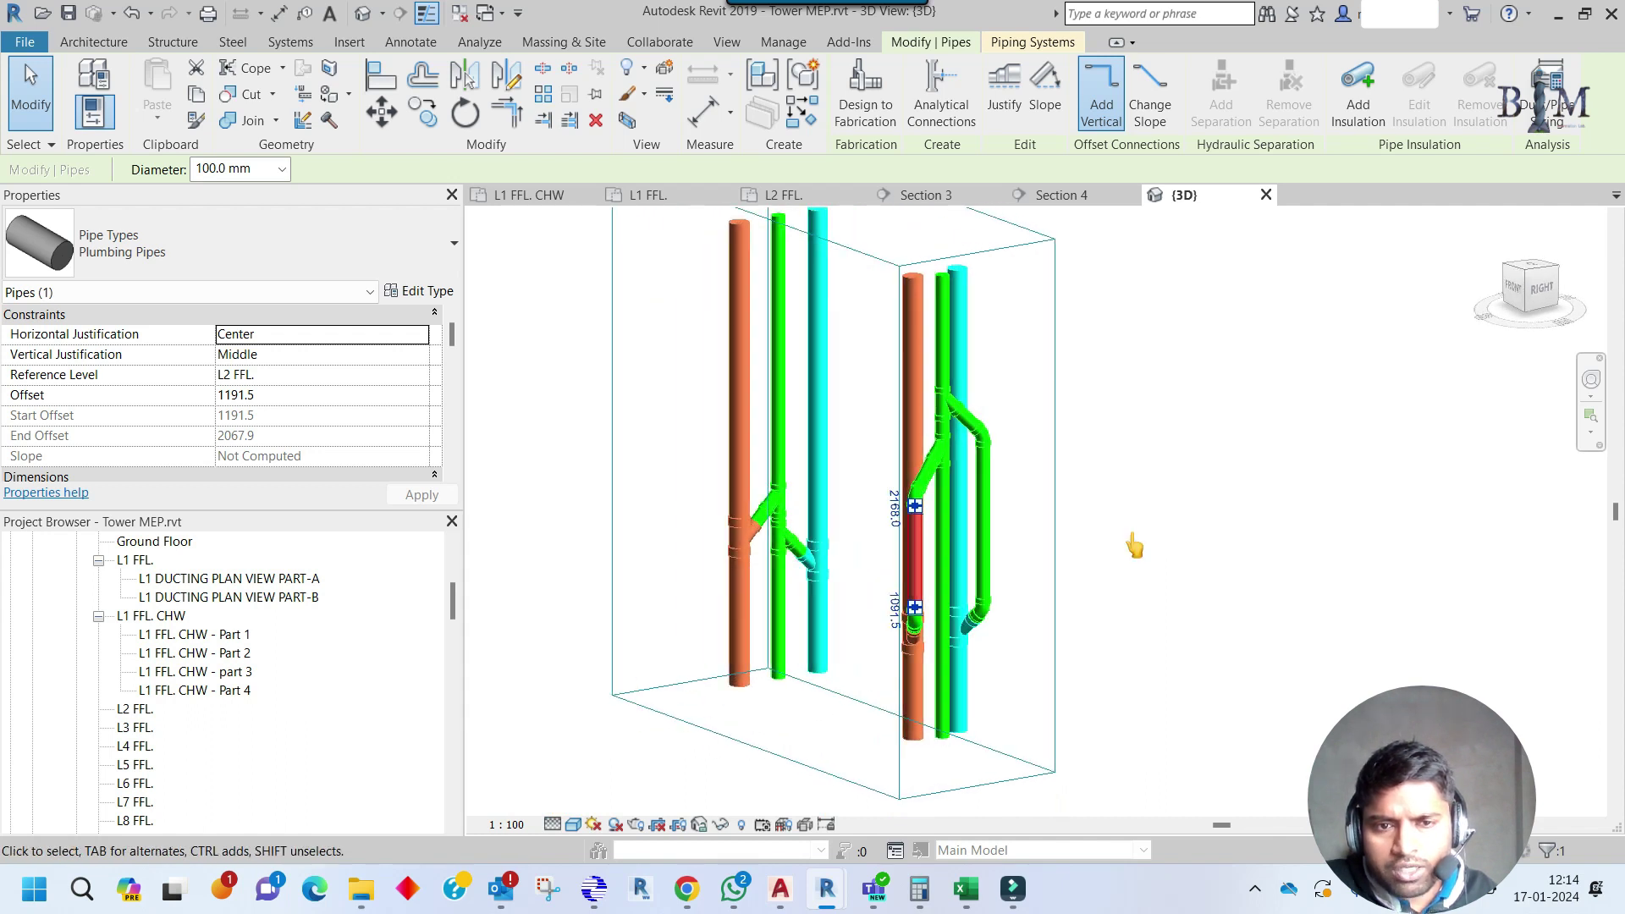
key(Escape)
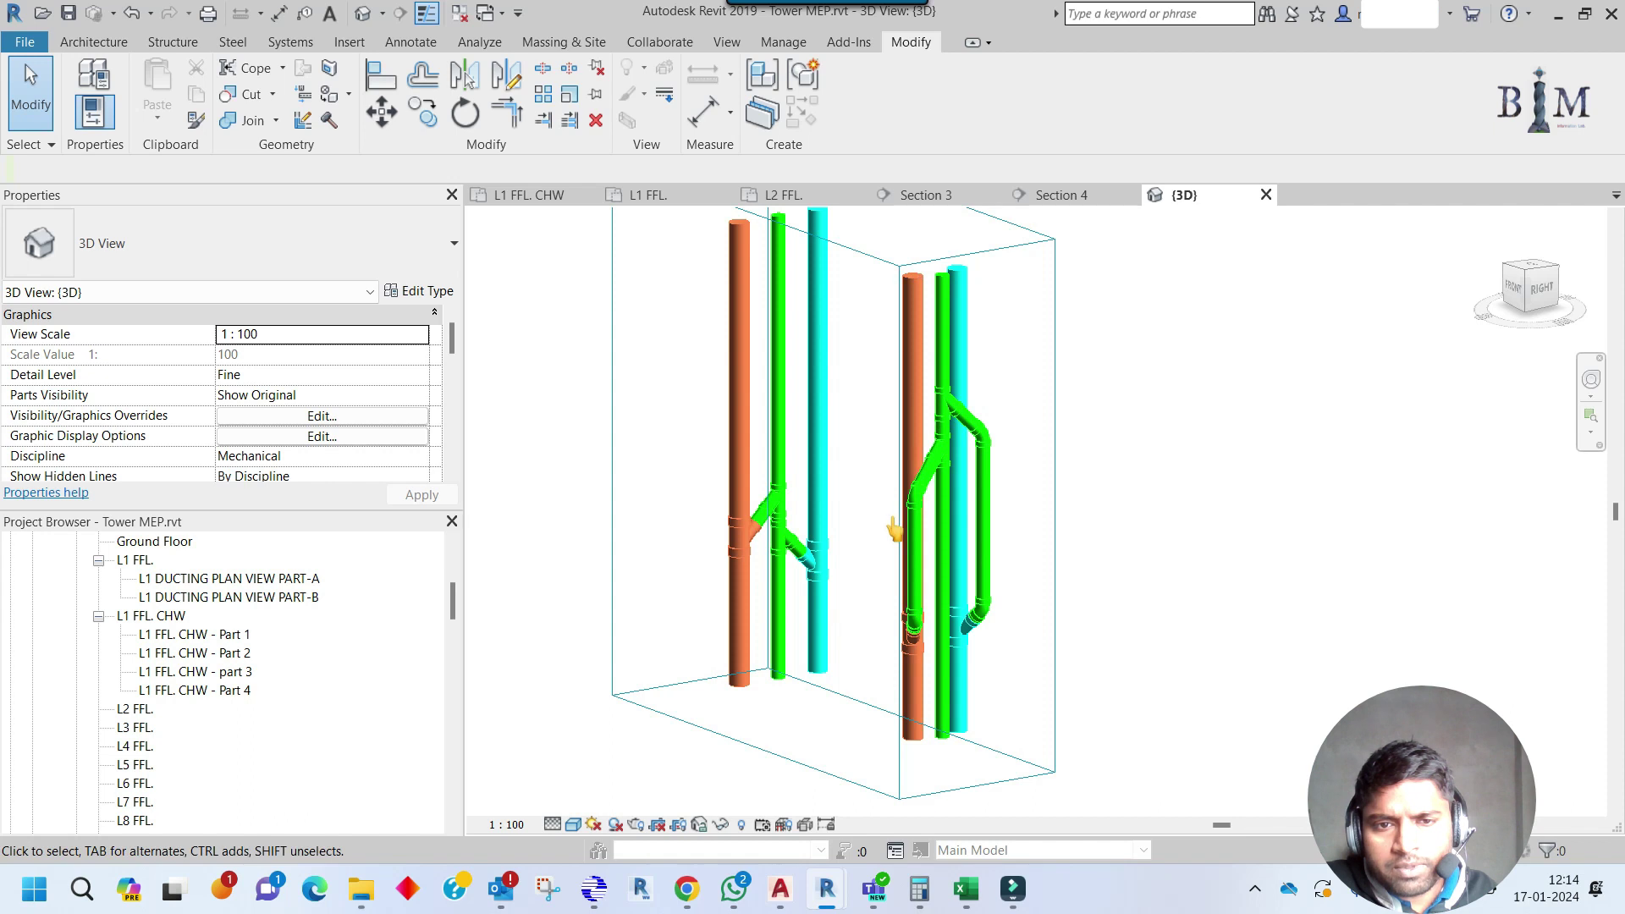
scroll(894, 530, up, 2)
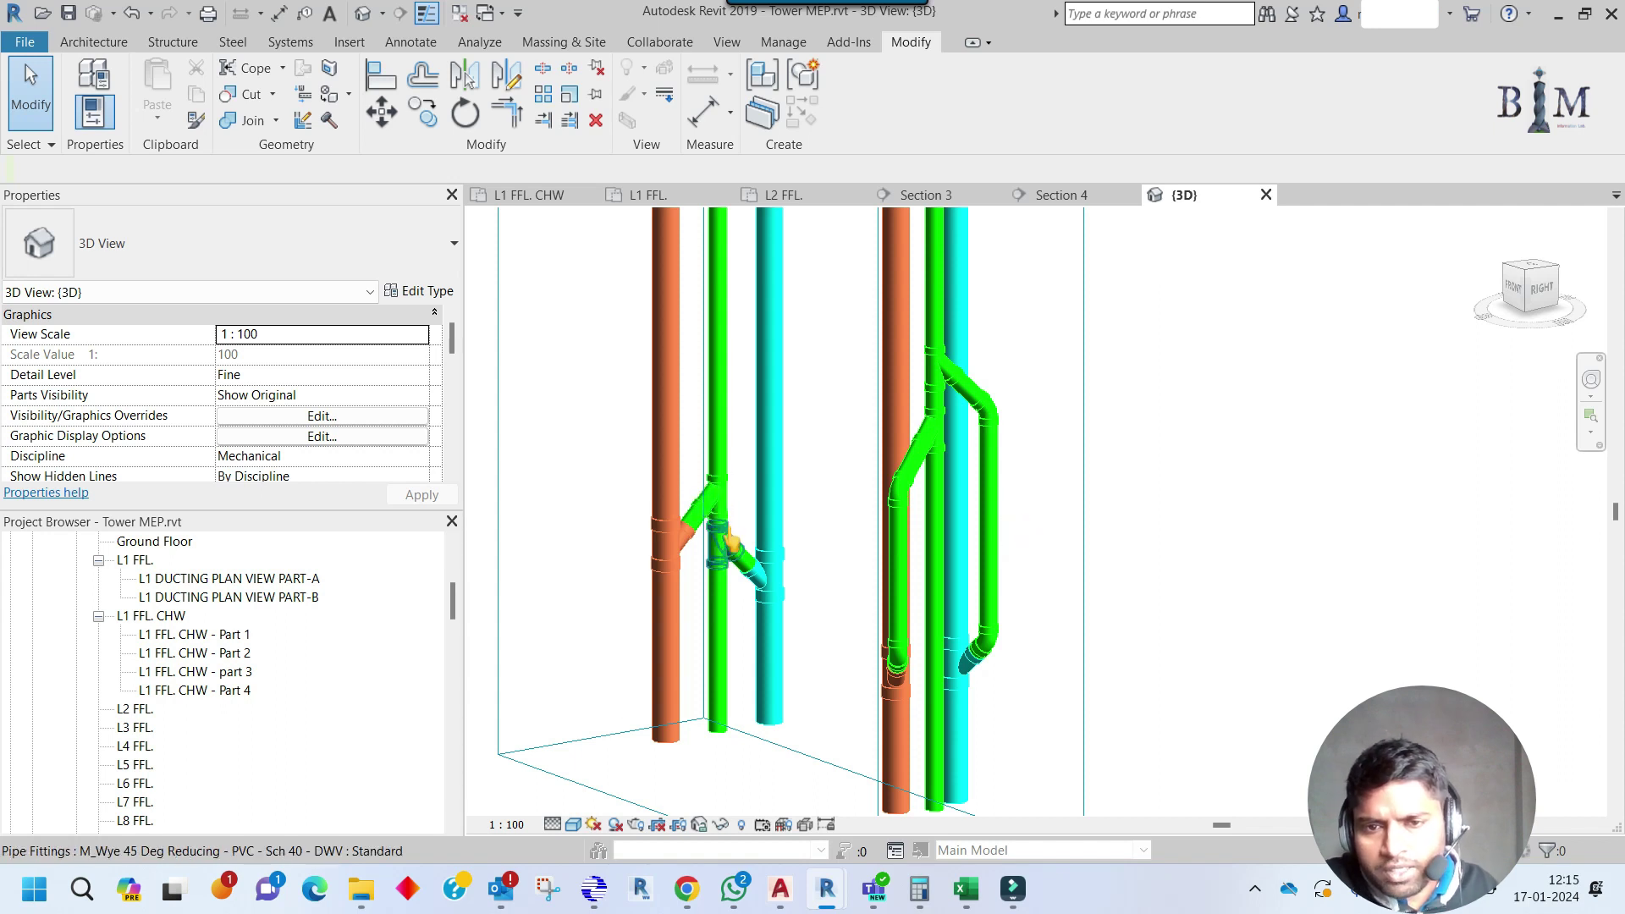
scroll(704, 518, up, 2)
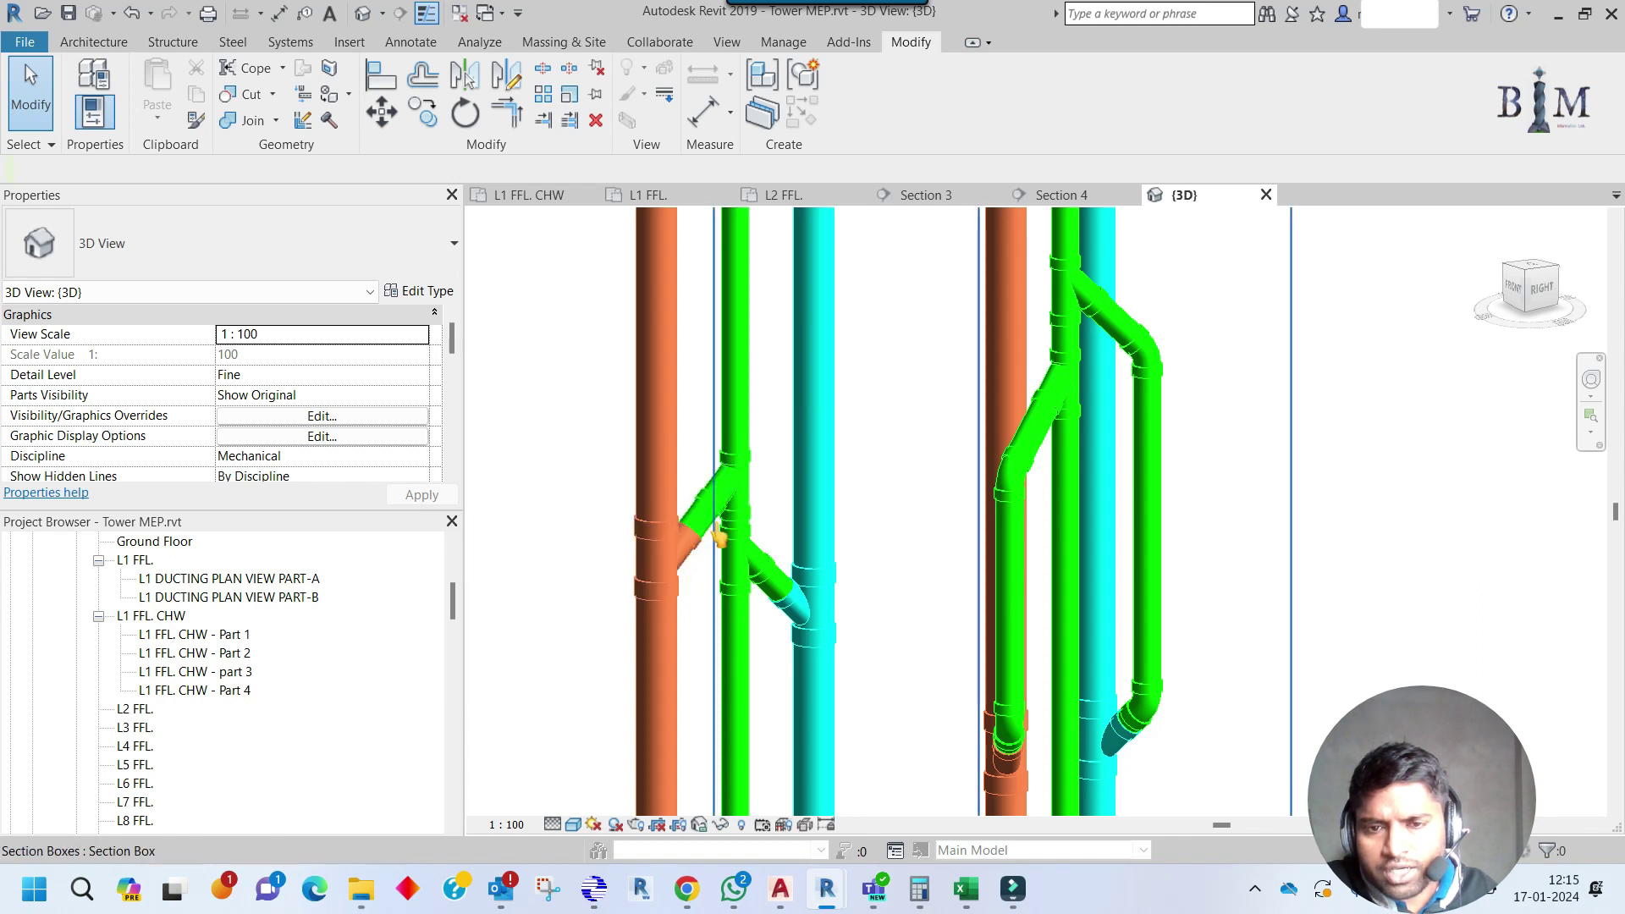
scroll(672, 575, down, 4)
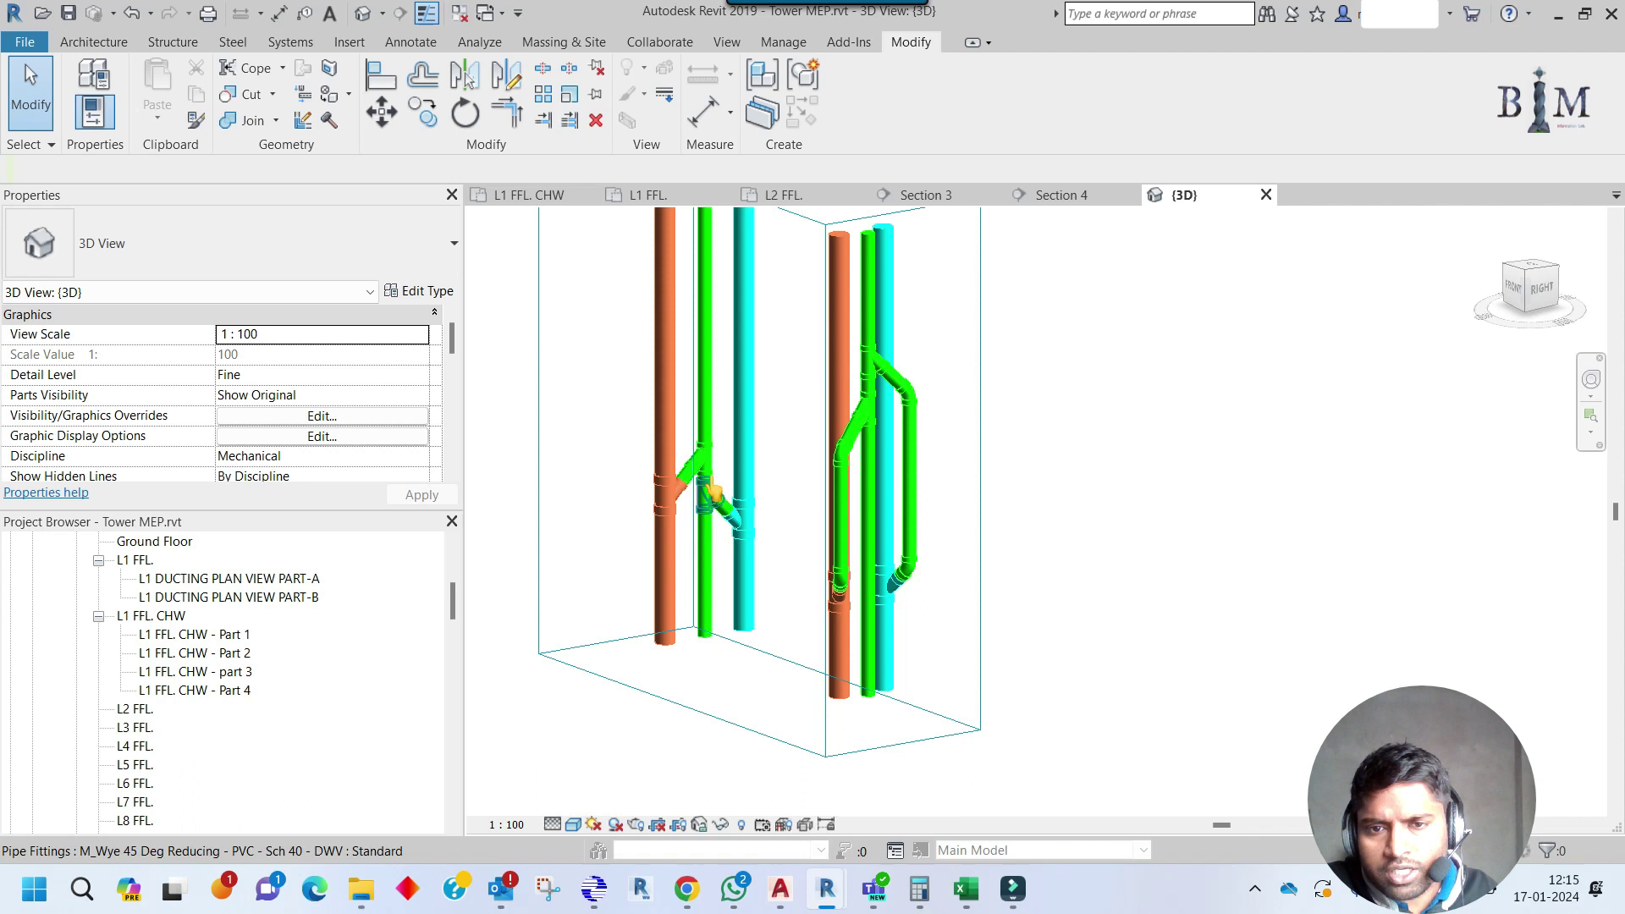
middle_drag(800, 452, 840, 541)
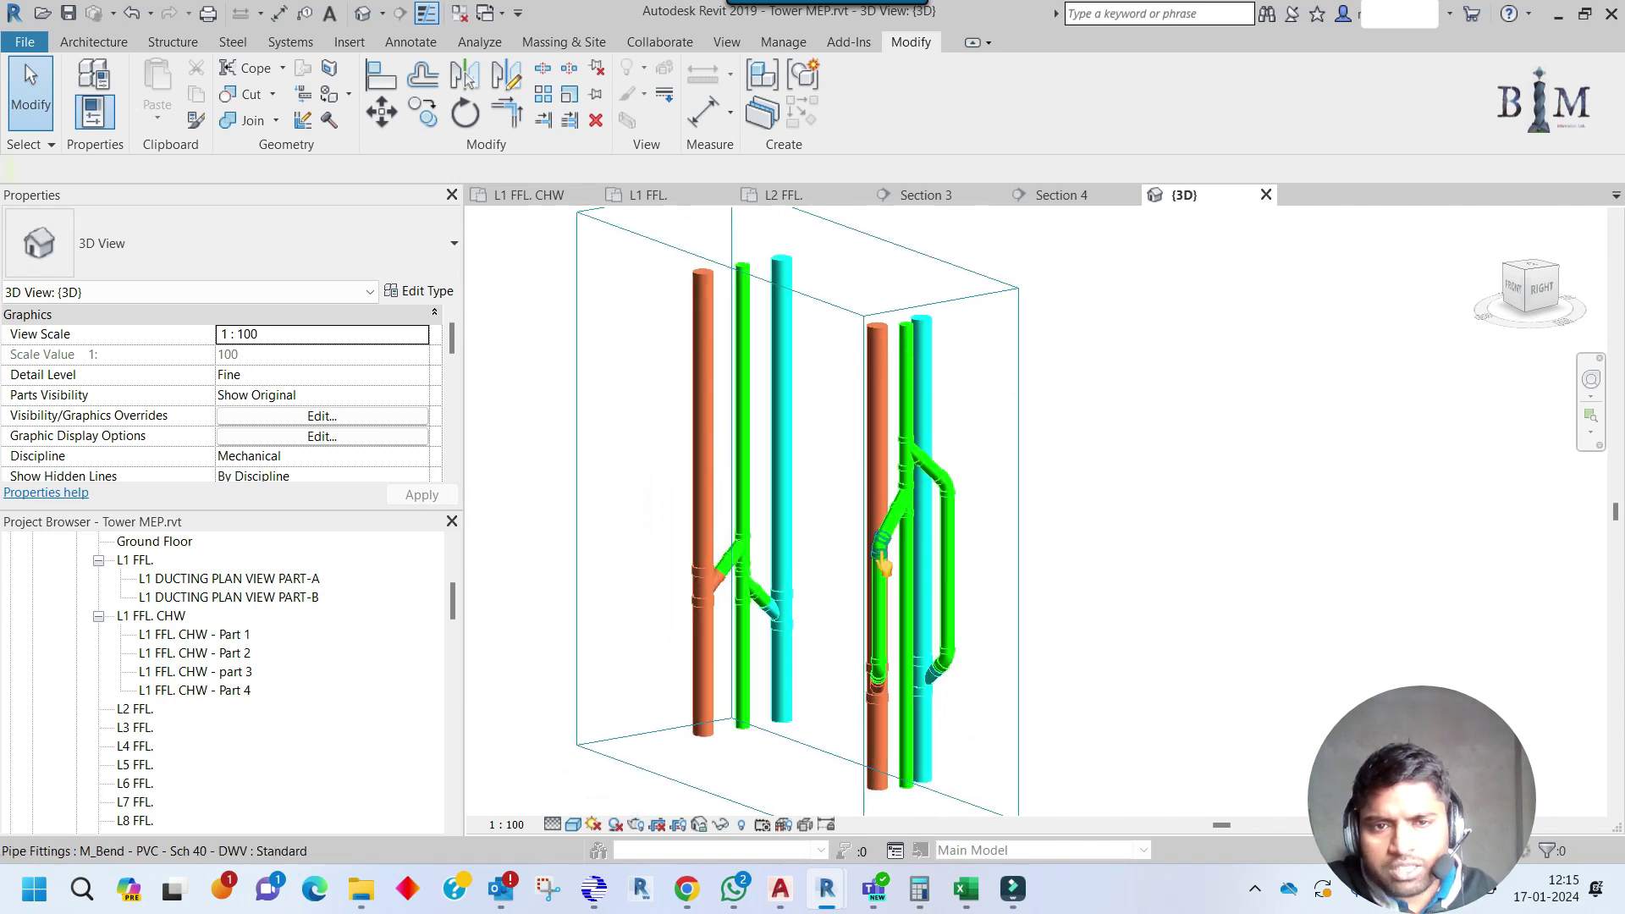
Move the looped drainage riser set in the L2 FFL plan outside the building, west of the bedrooms between grids A and B.
click(796, 200)
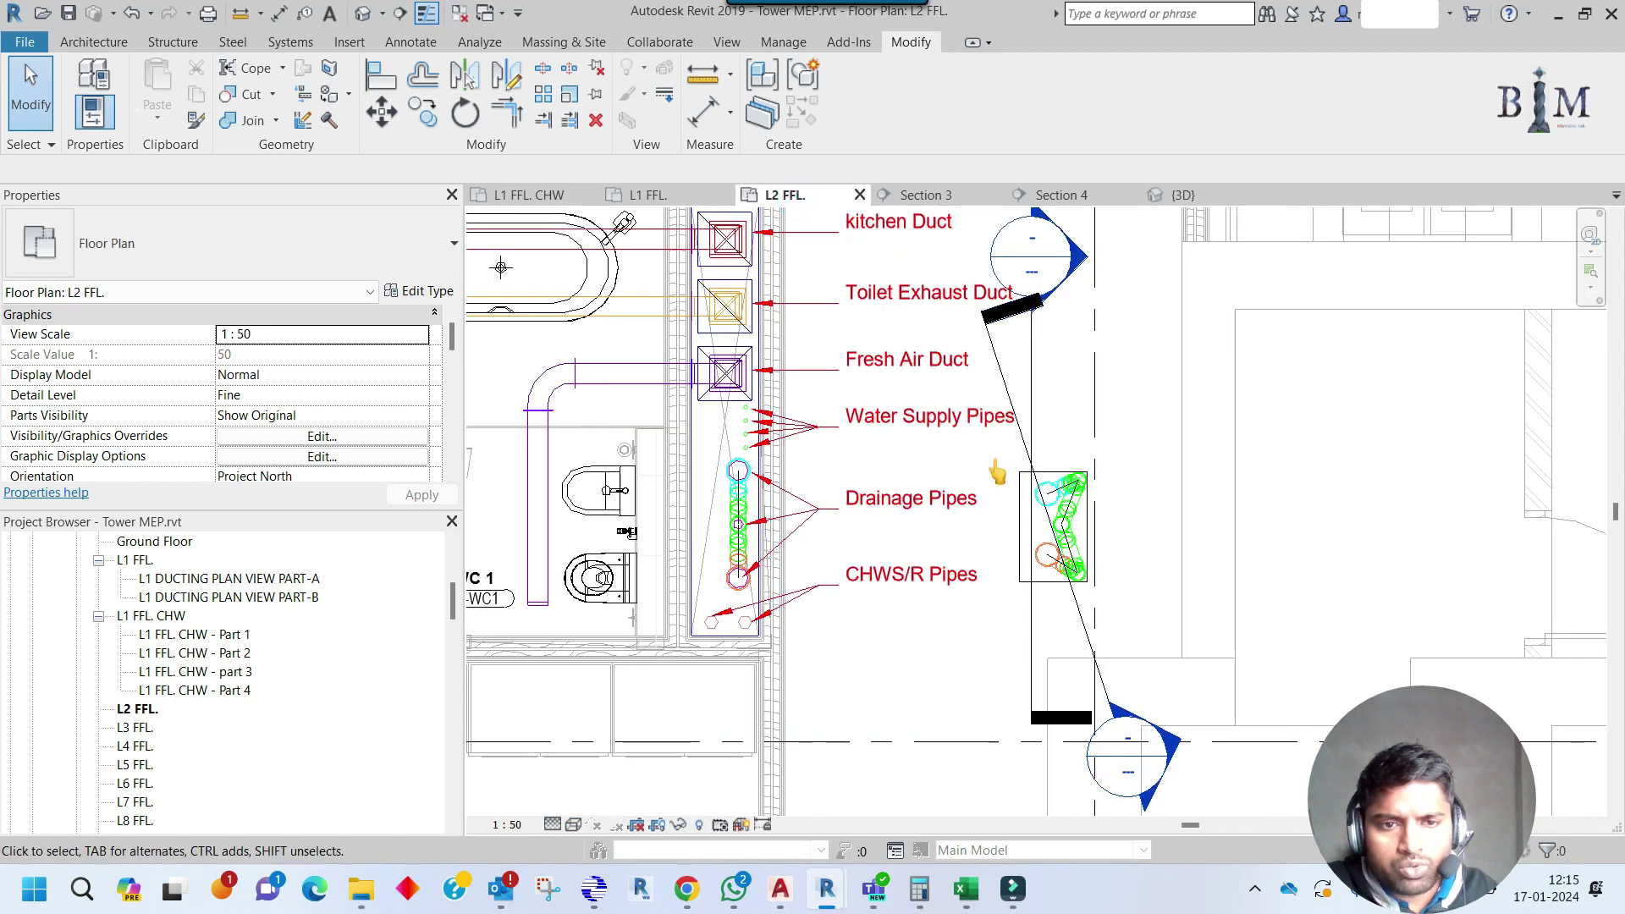
drag(985, 436, 1141, 662)
click(385, 114)
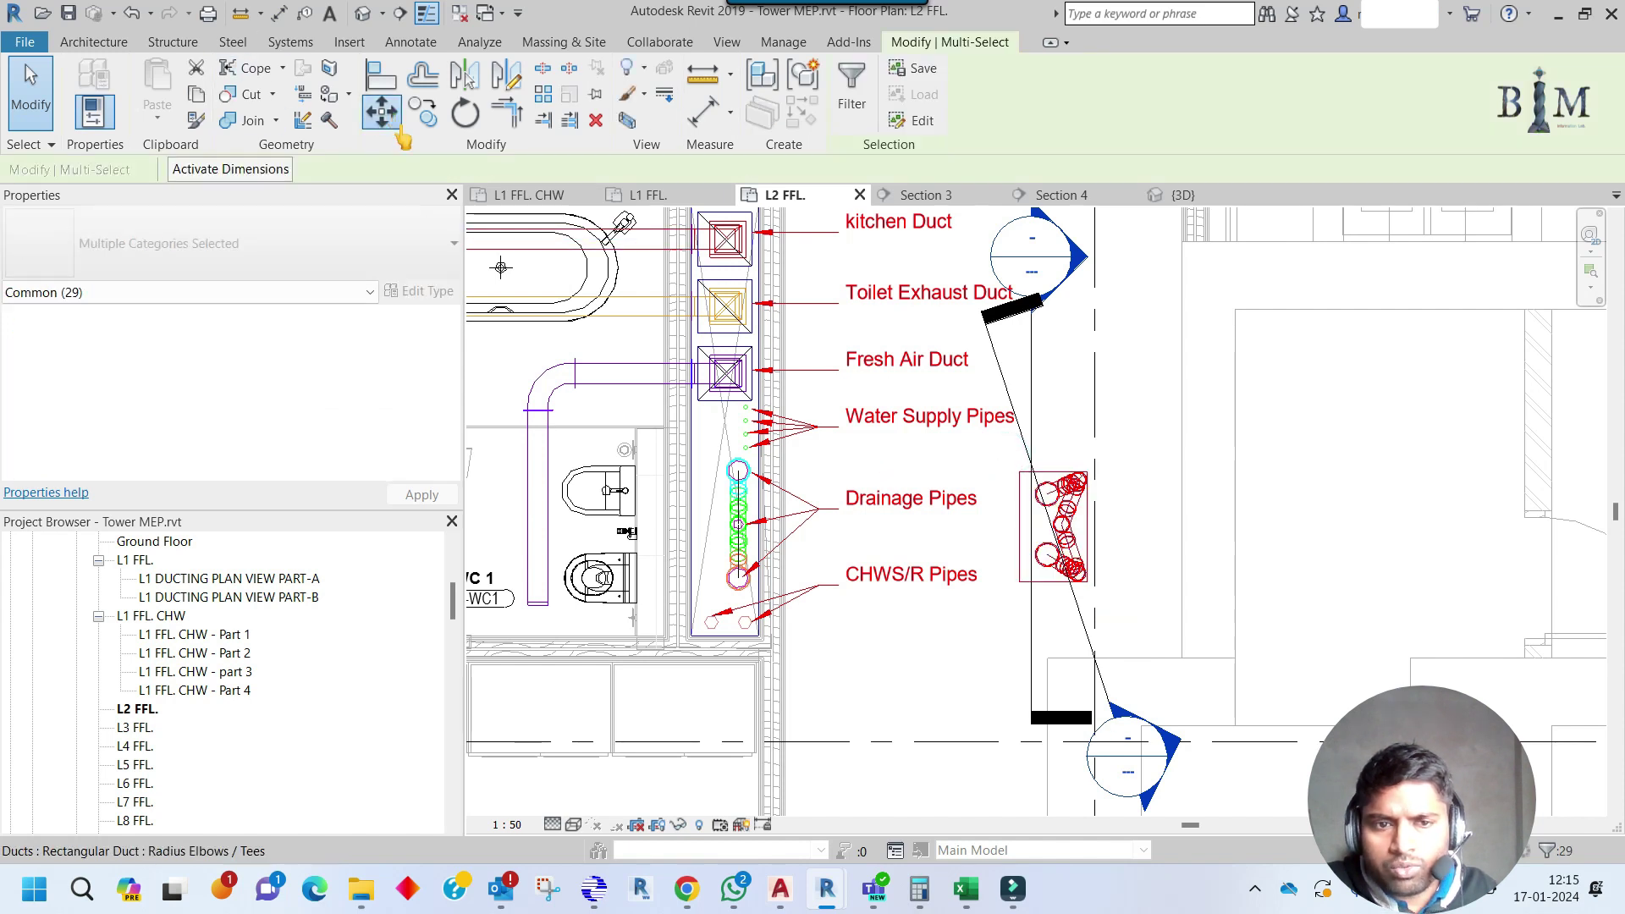
click(1063, 526)
scroll(1261, 521, down, 2)
scroll(1263, 523, down, 5)
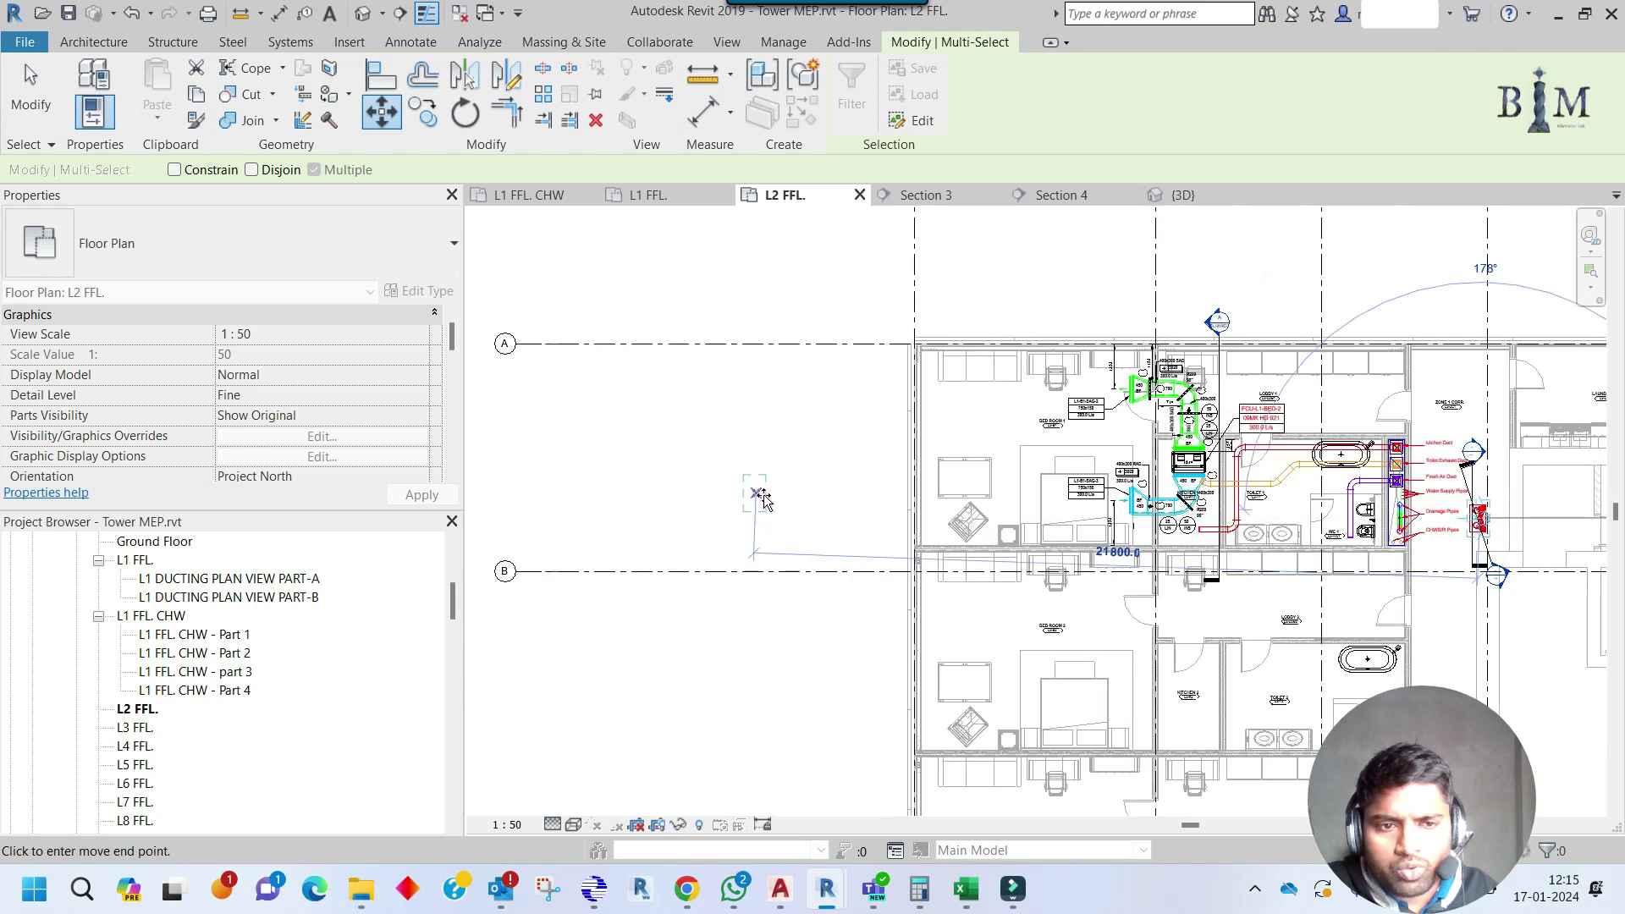
click(781, 502)
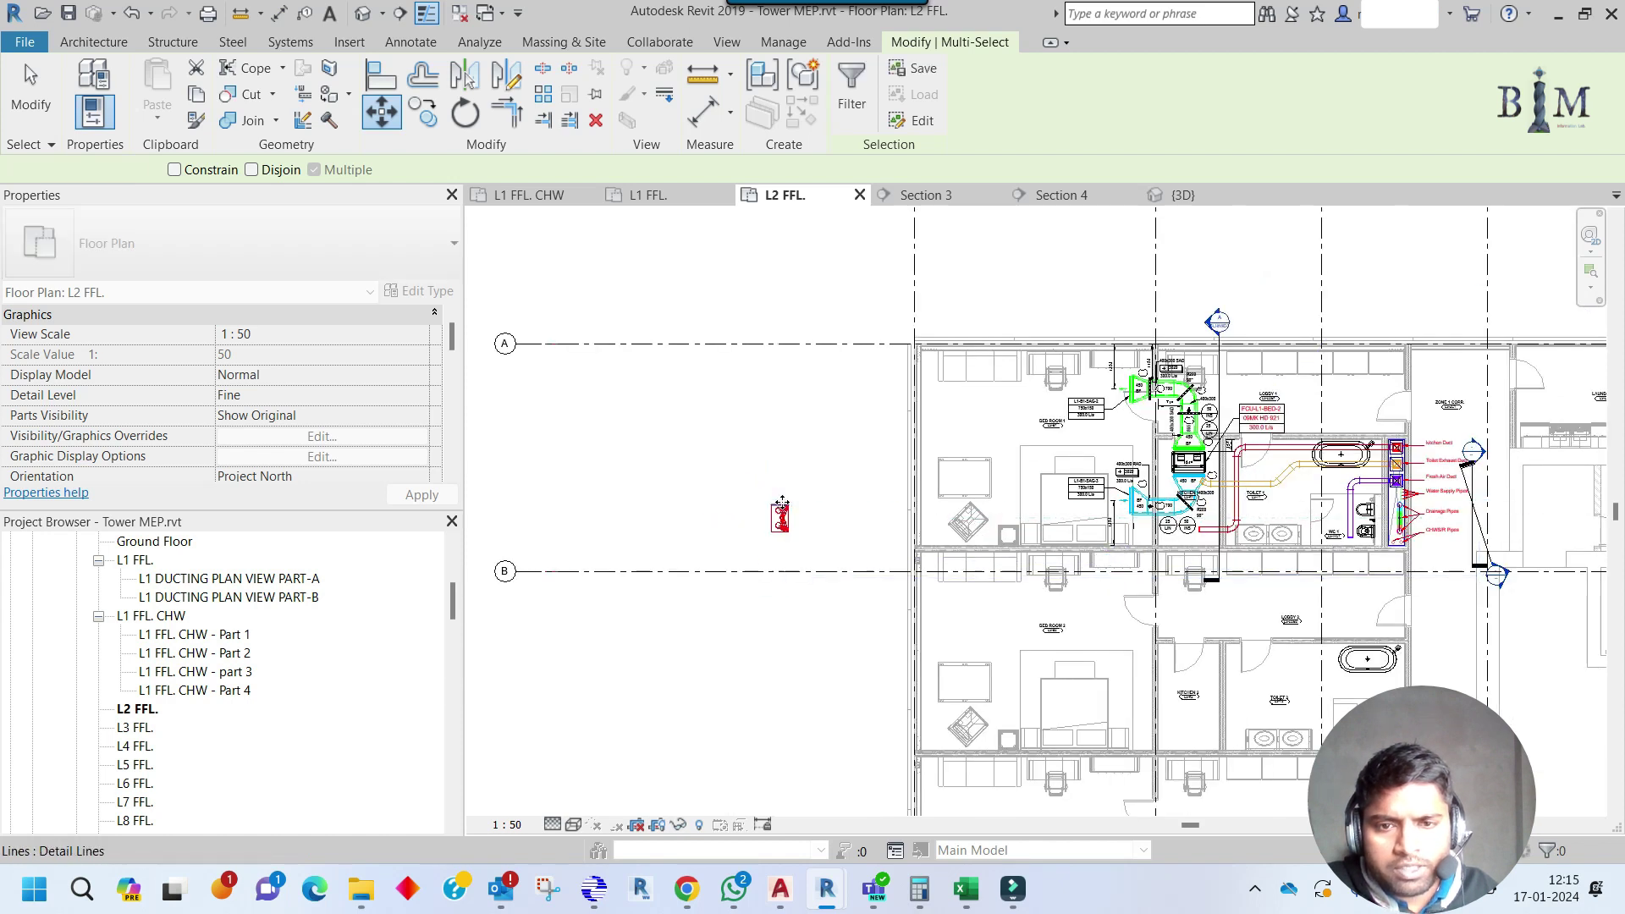
key(Escape)
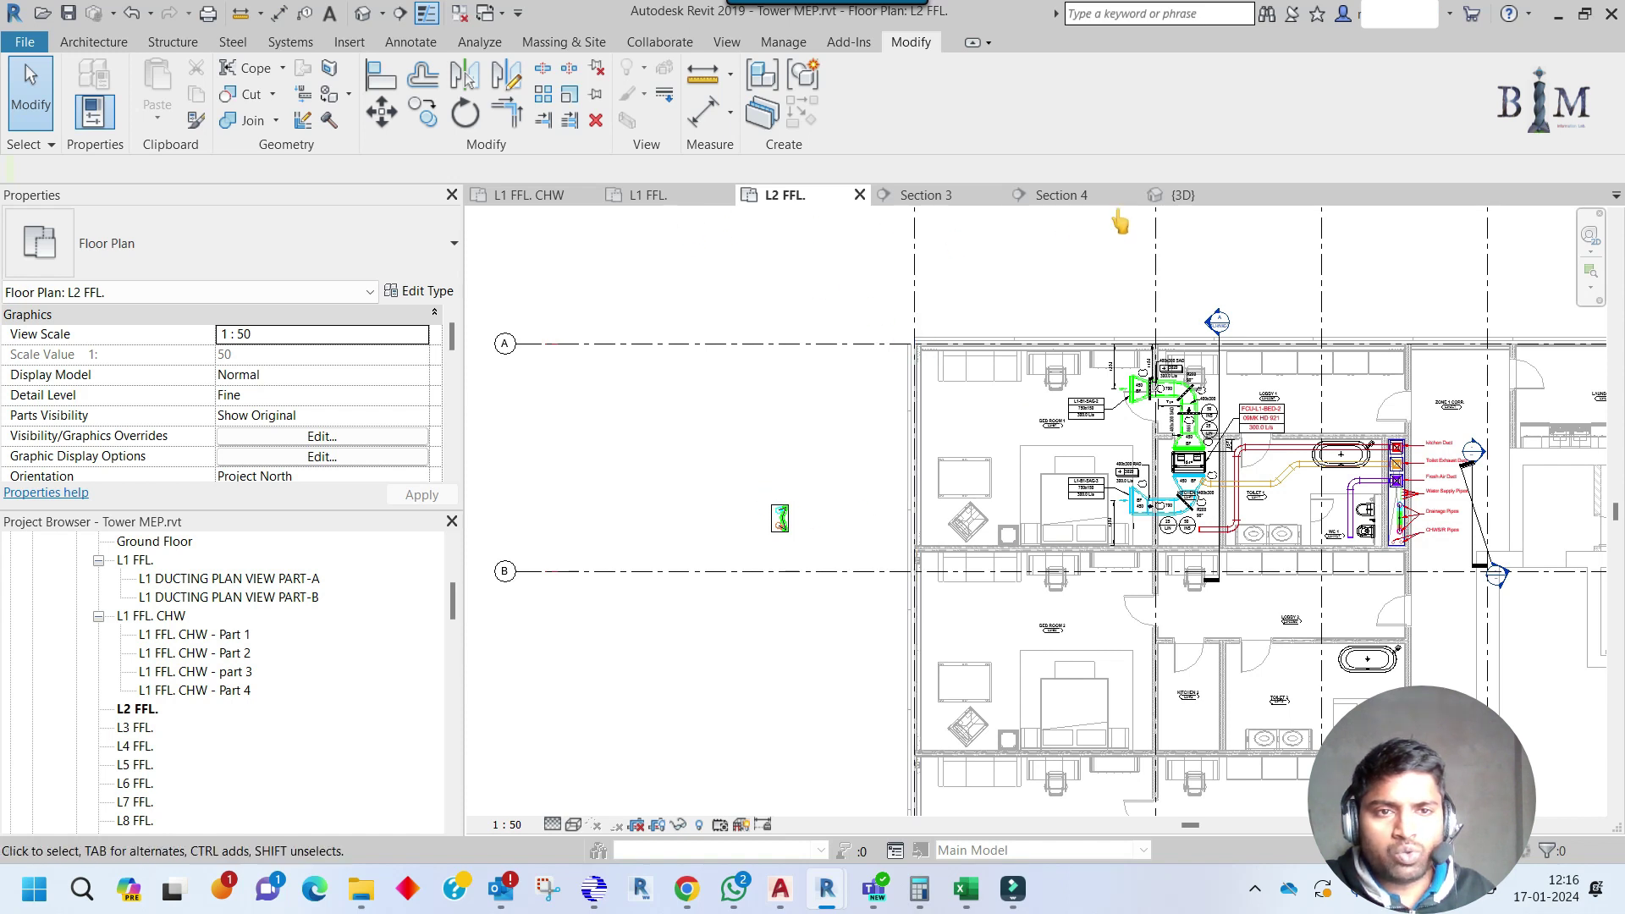
Check the remaining direct-connection risers in 3D and the relocated looped riser set in the L2 FFL plan.
click(1179, 195)
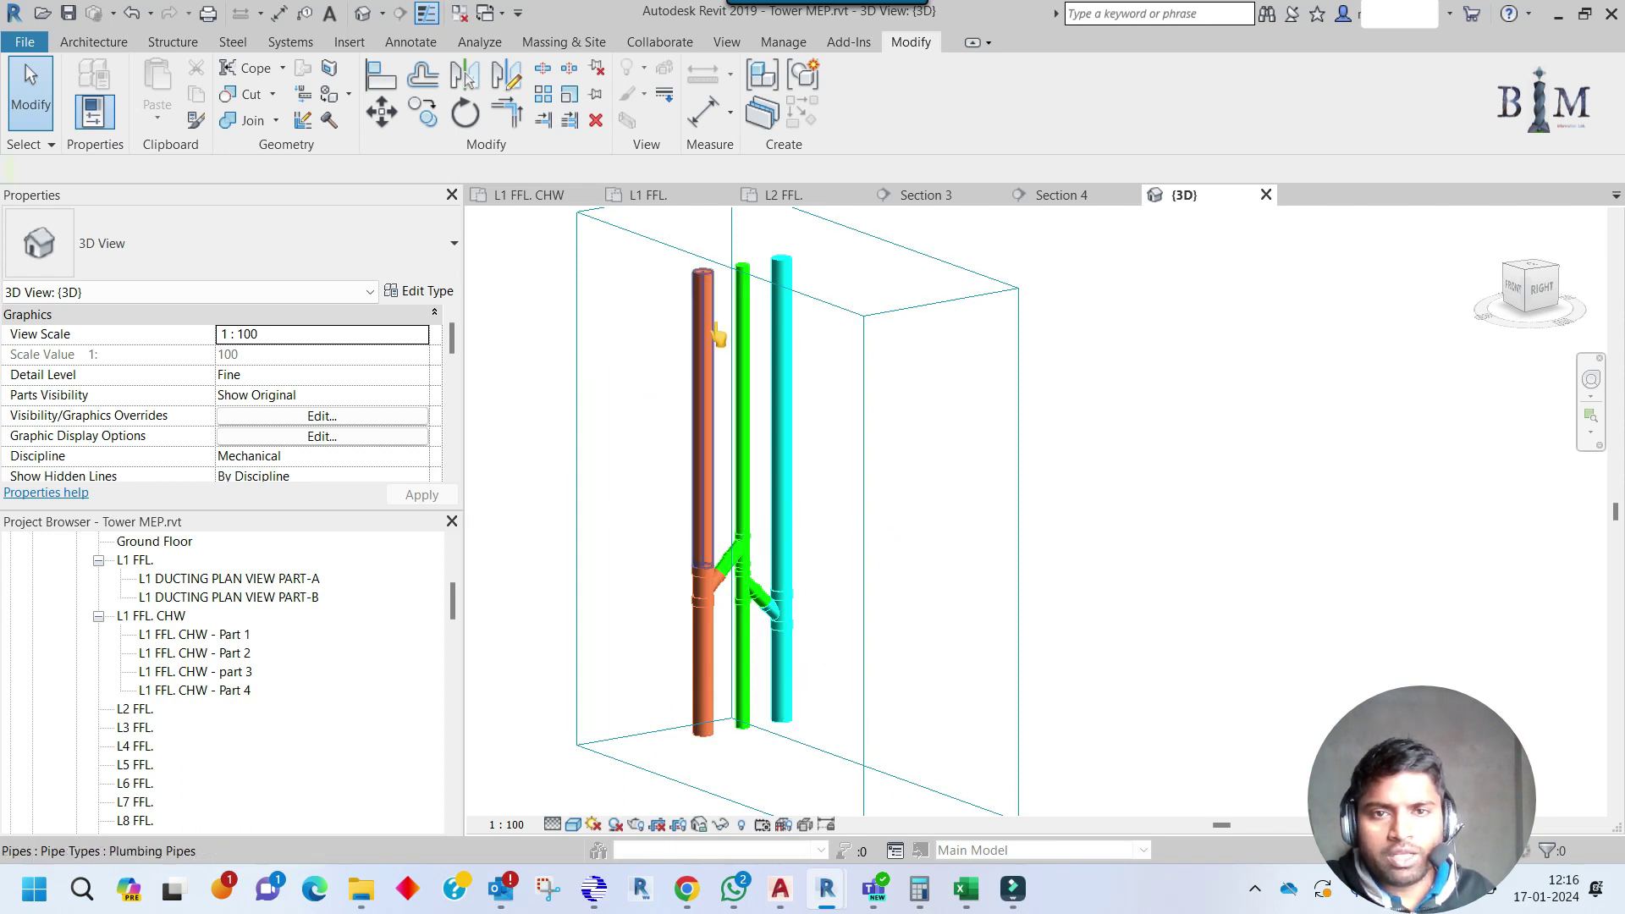
click(786, 196)
scroll(784, 516, up, 5)
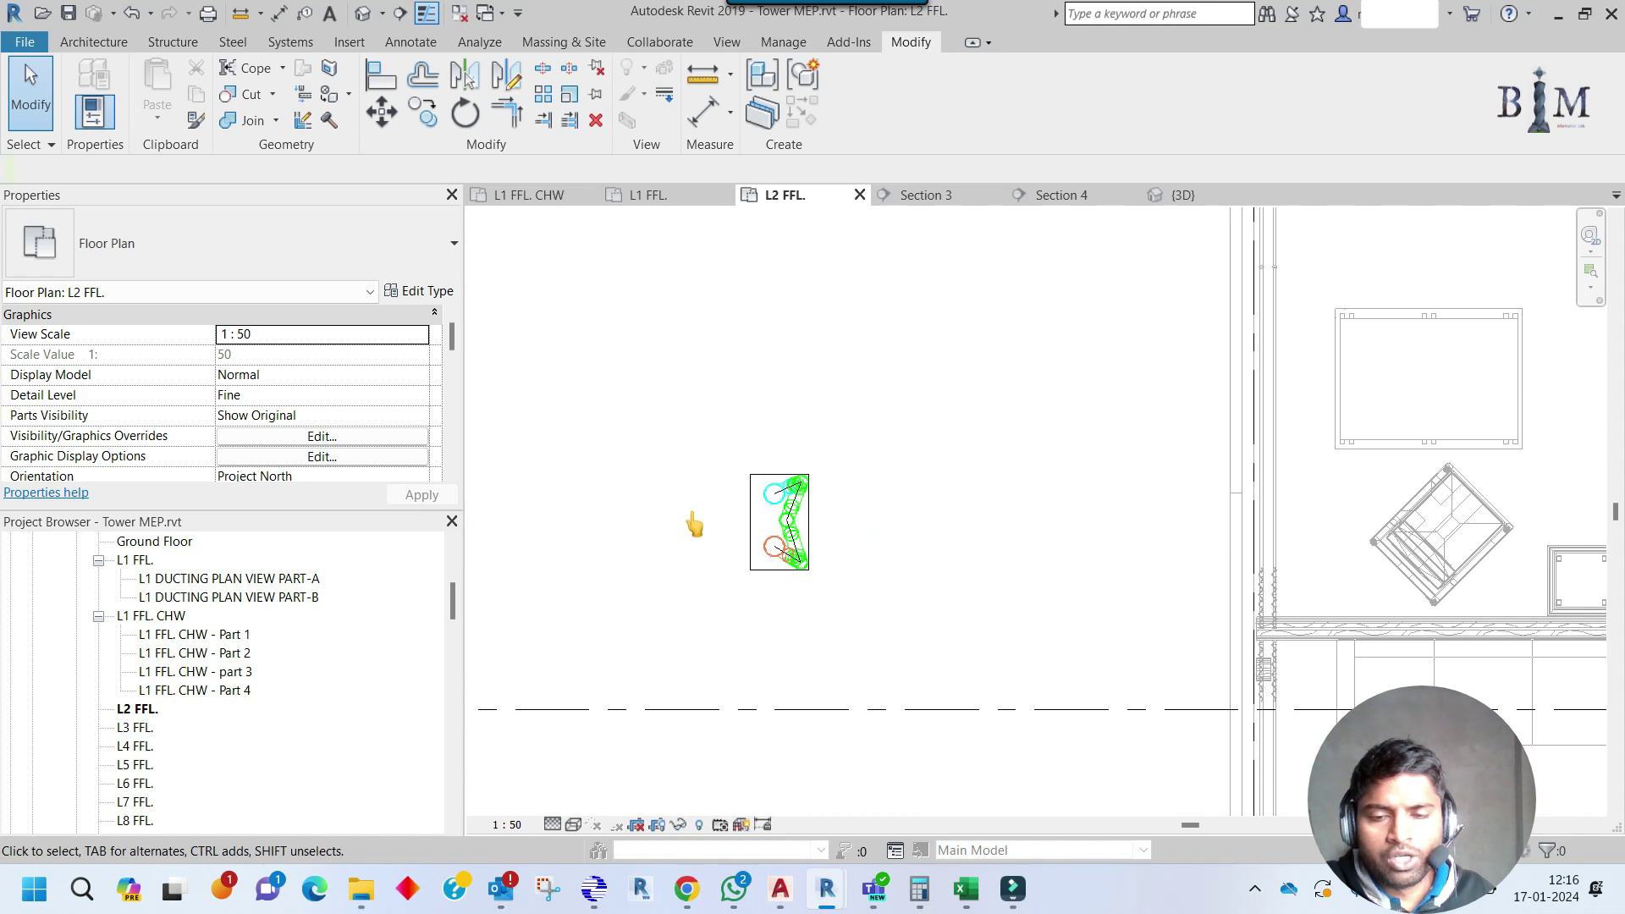
scroll(825, 436, down, 4)
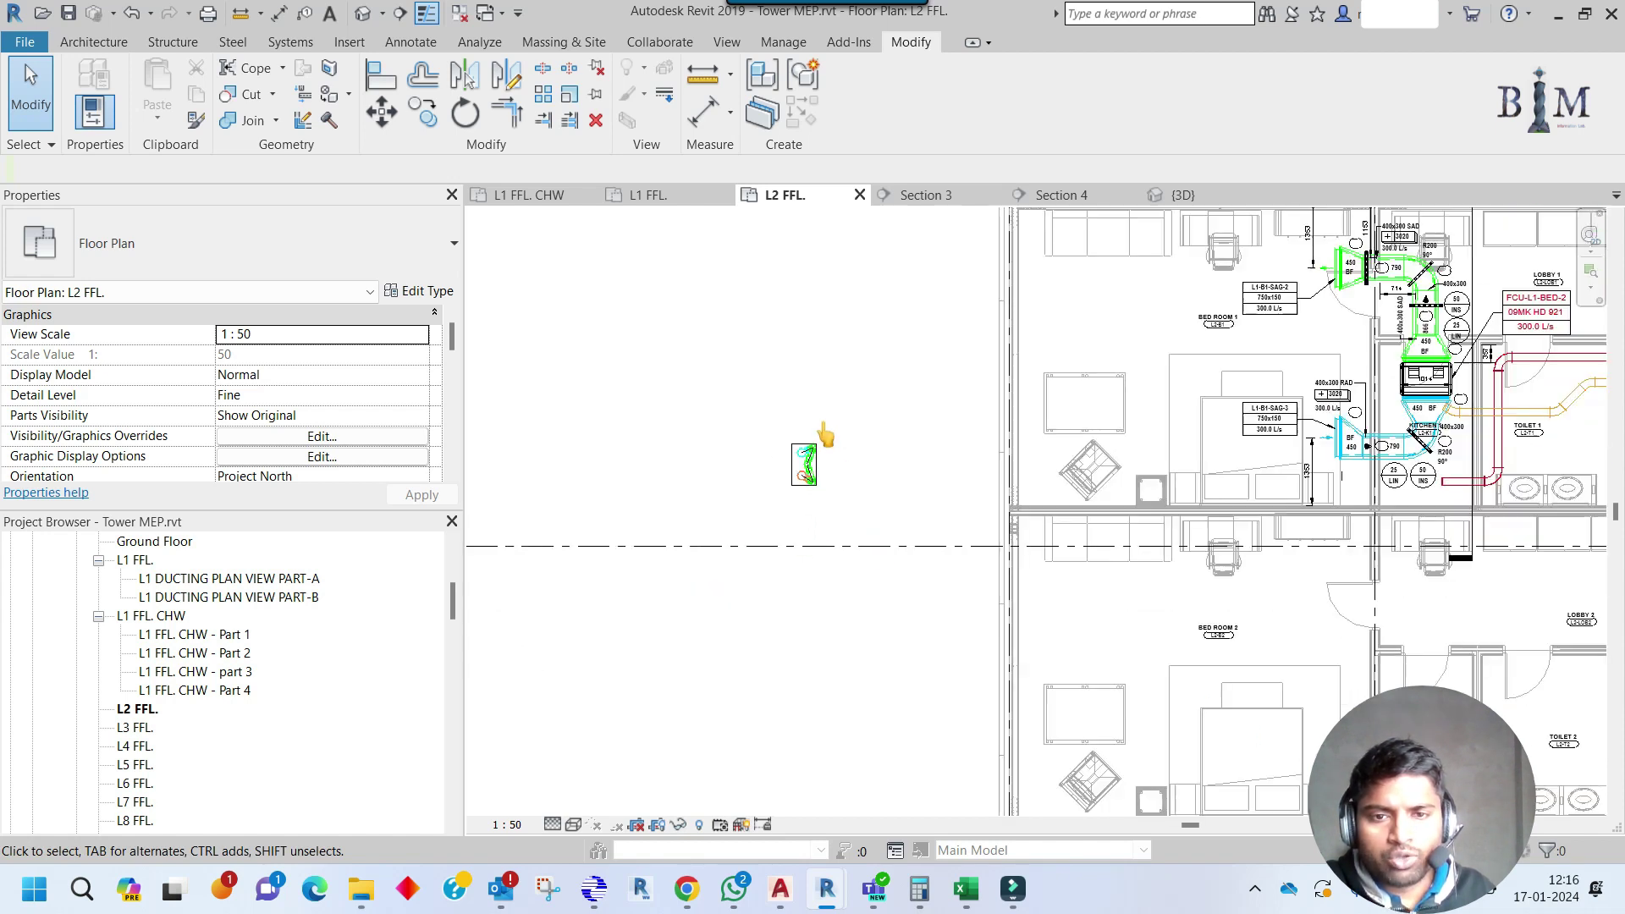
scroll(745, 459, down, 2)
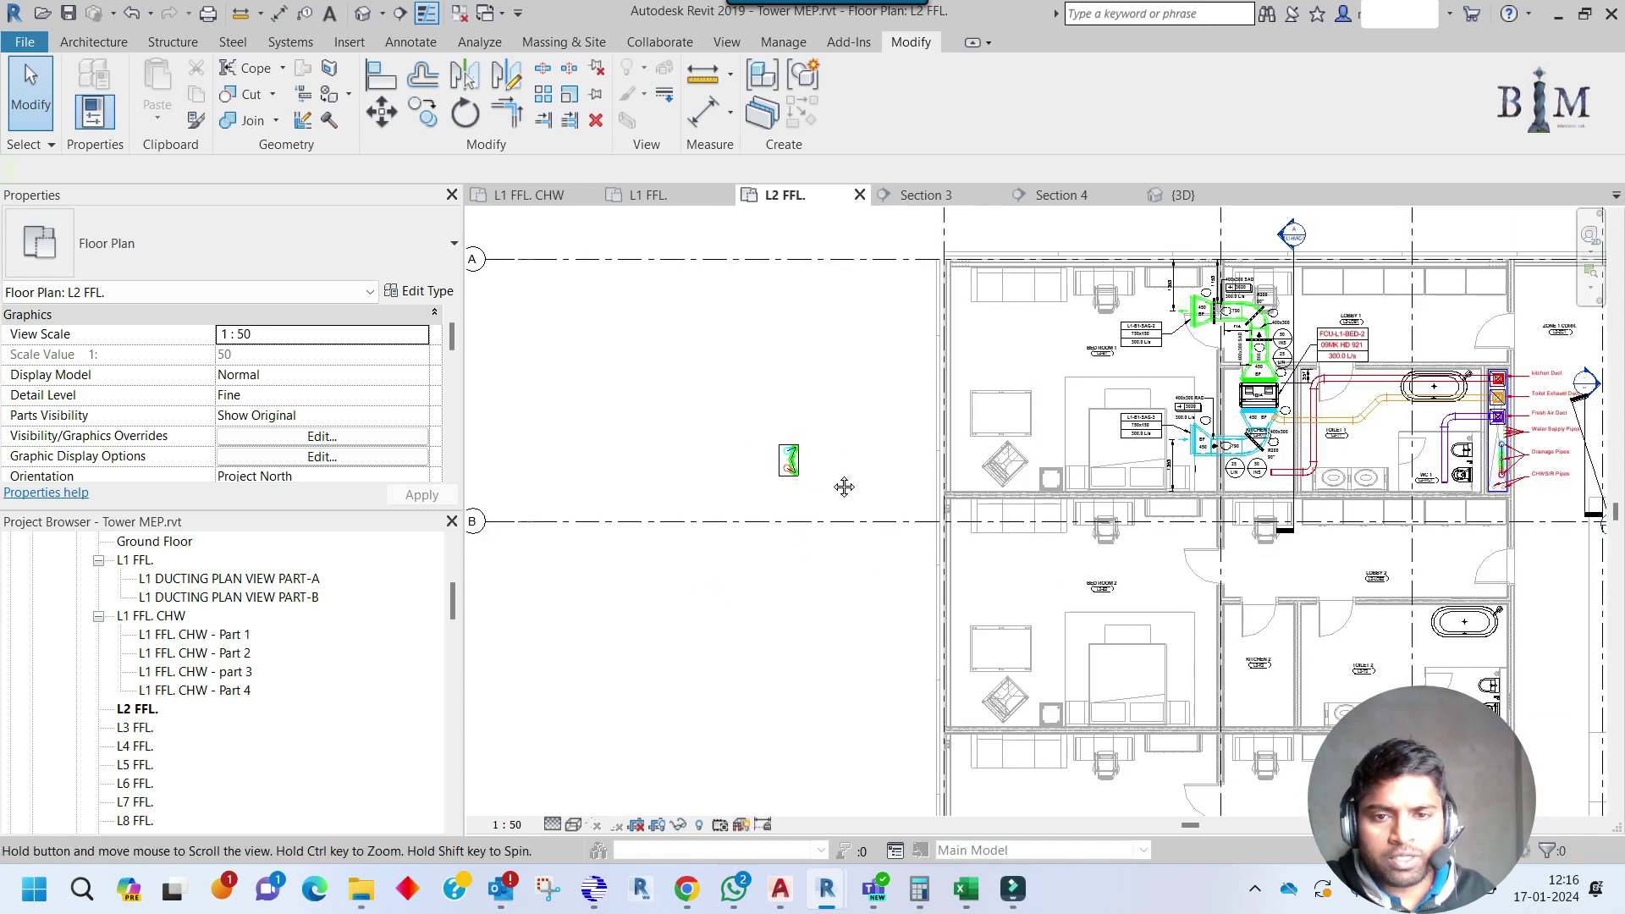
middle_drag(842, 483, 715, 460)
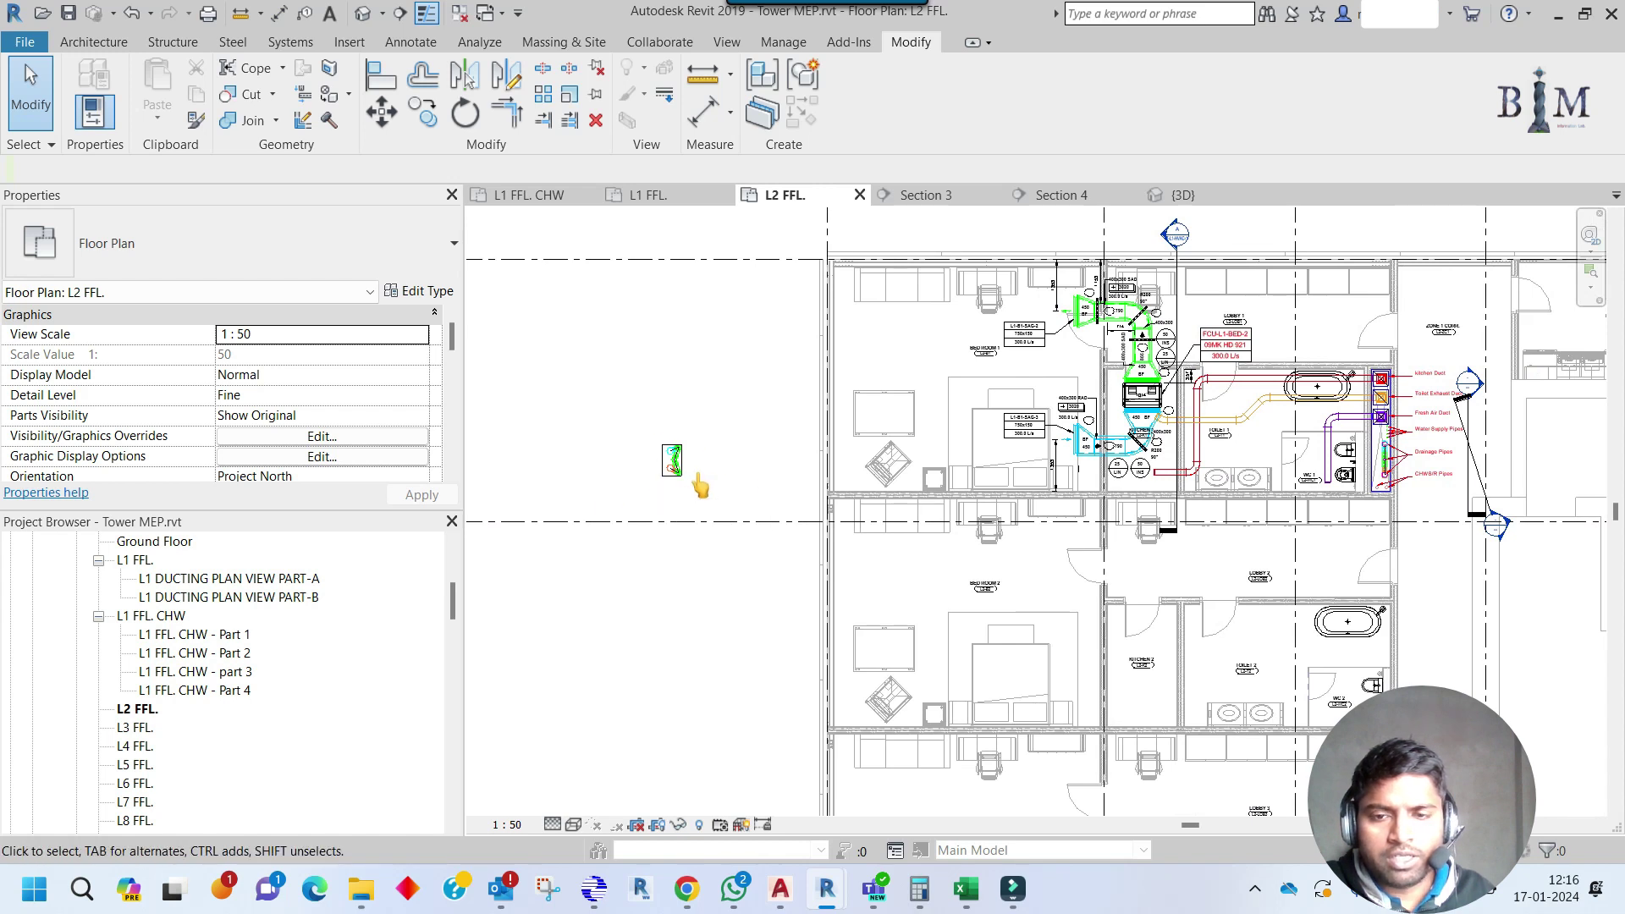
scroll(668, 461, up, 3)
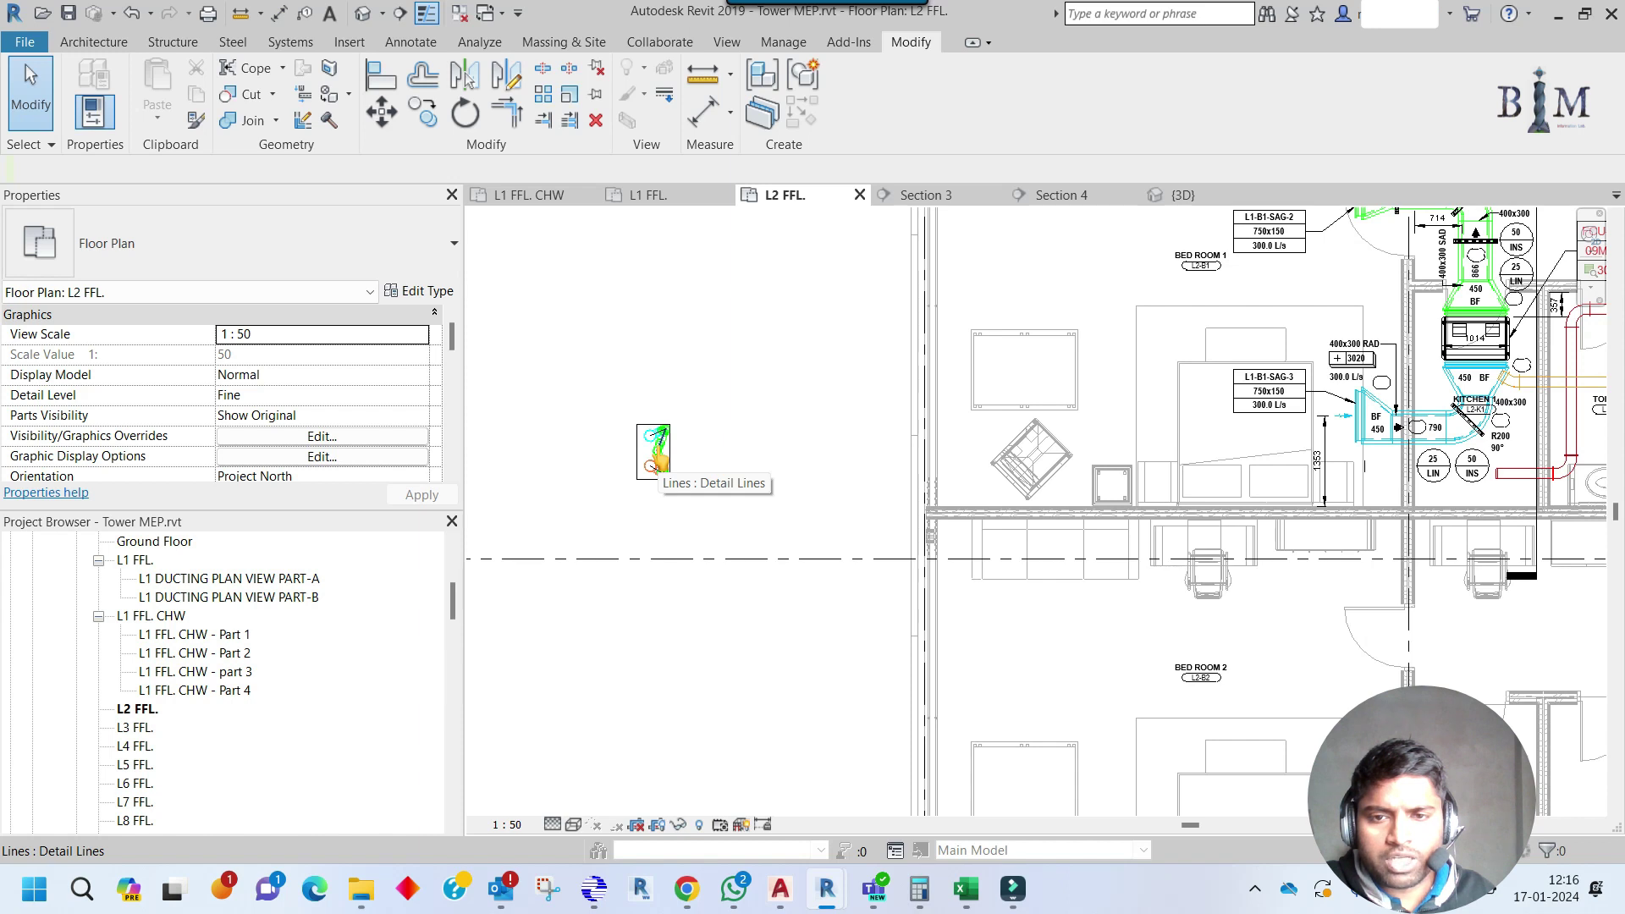
scroll(651, 450, down, 4)
scroll(1046, 467, up, 3)
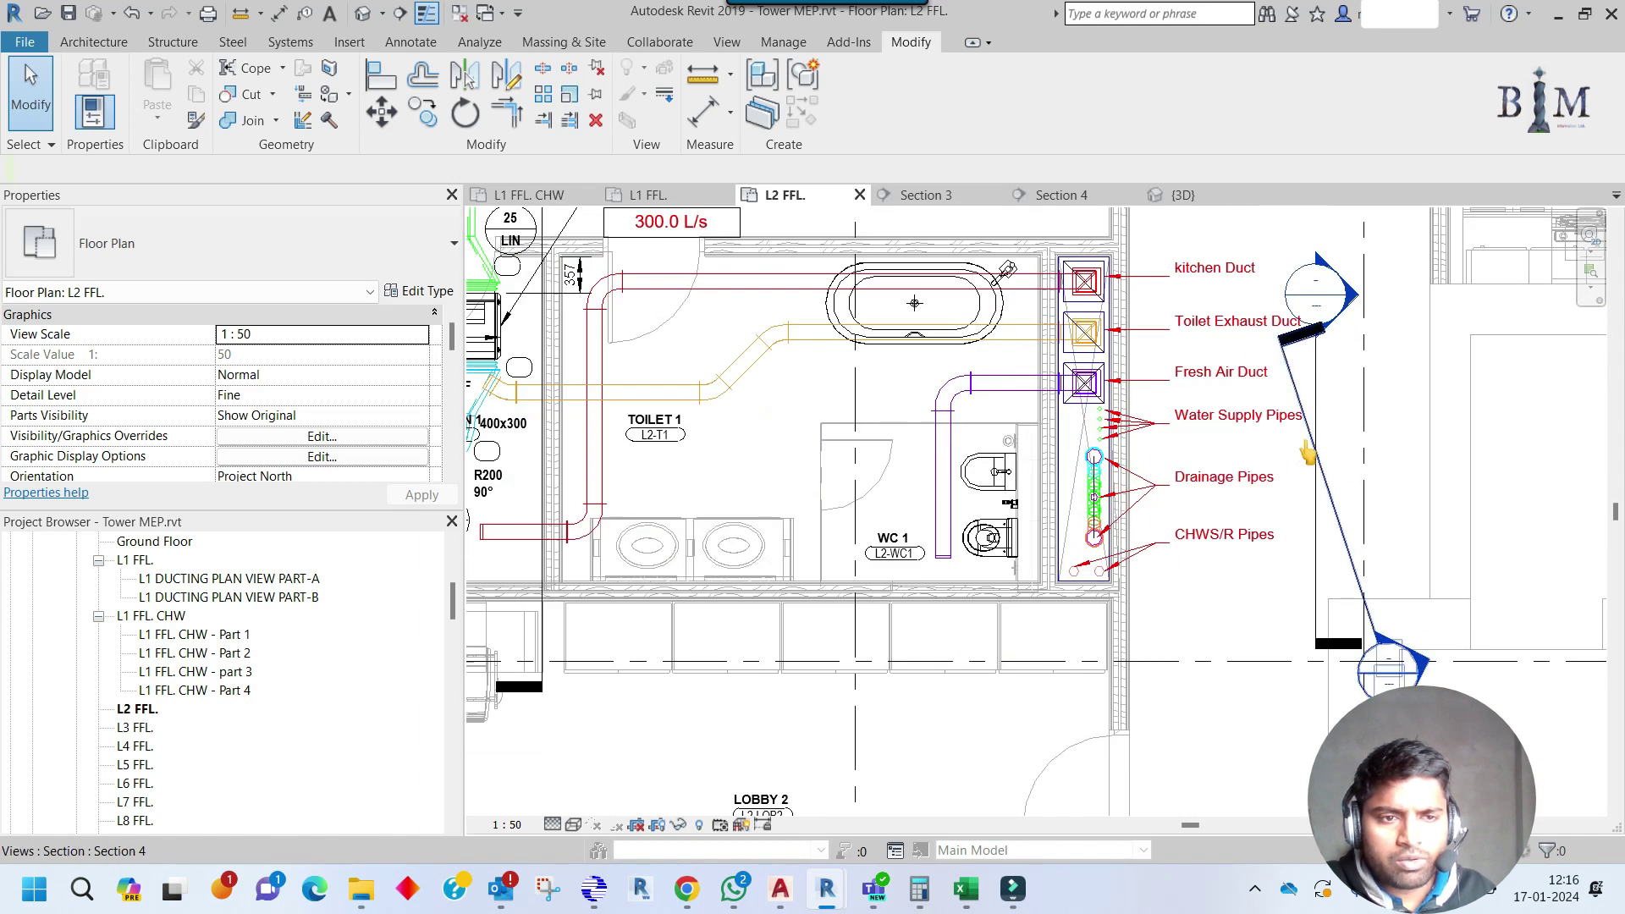
Delete the diagonal Section 4 line beside the shaft in the L2 FFL plan.
click(1318, 463)
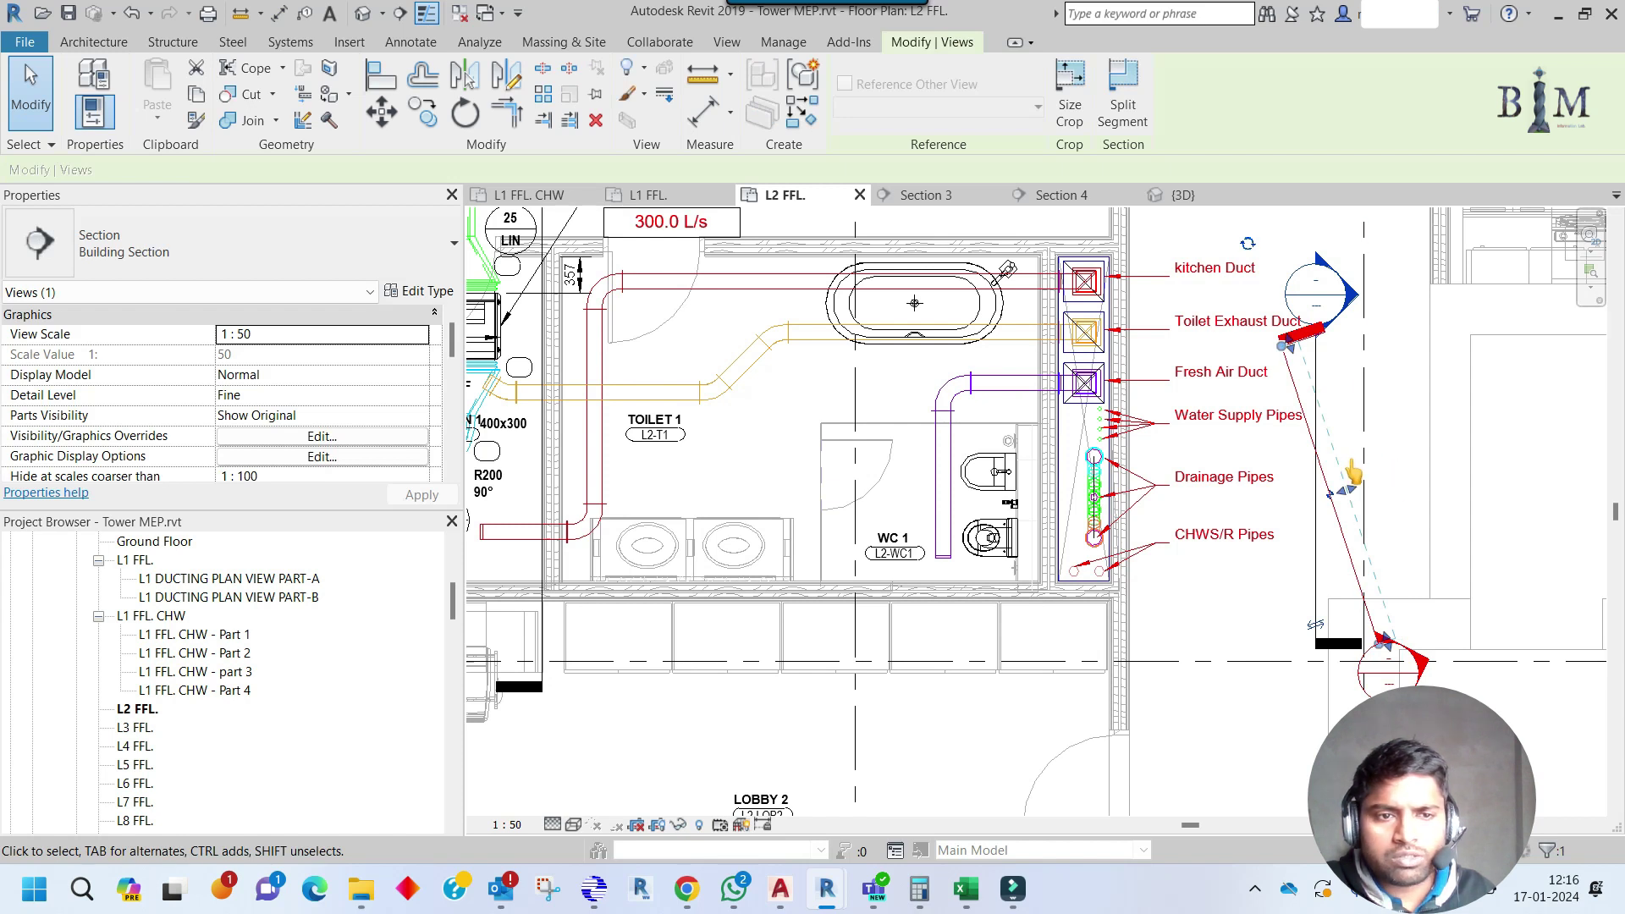
click(596, 120)
click(884, 513)
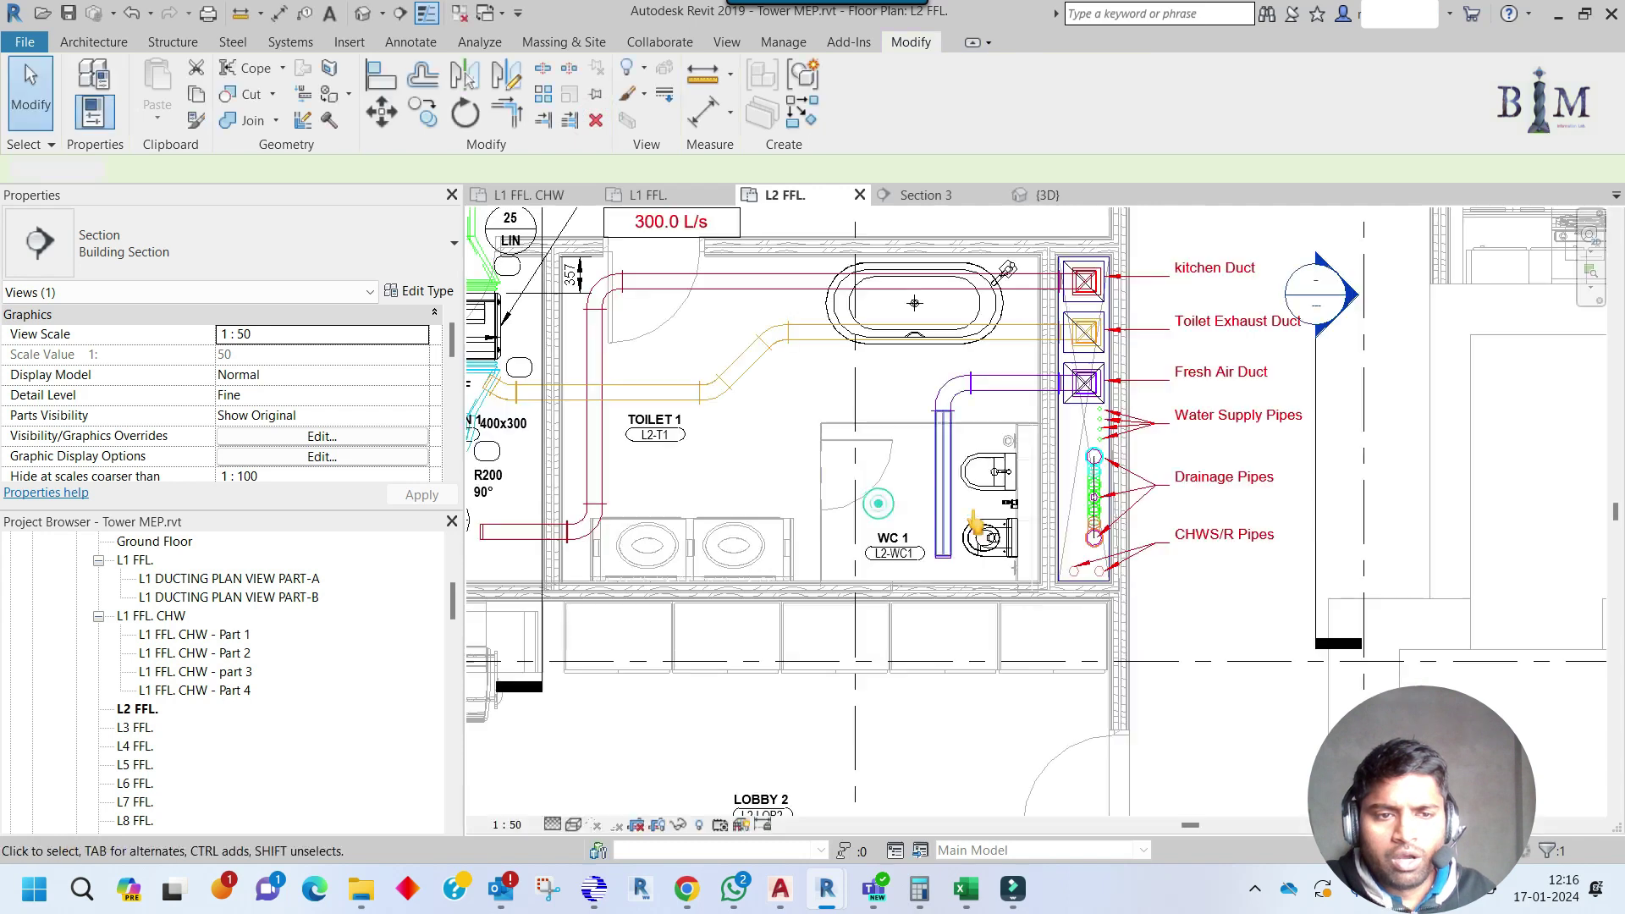
Move the Section 3 line onto the service shaft and rotate it 90° to run horizontally across the plan.
click(1312, 446)
drag(1312, 447, 1072, 447)
key(r)
key(o)
click(999, 404)
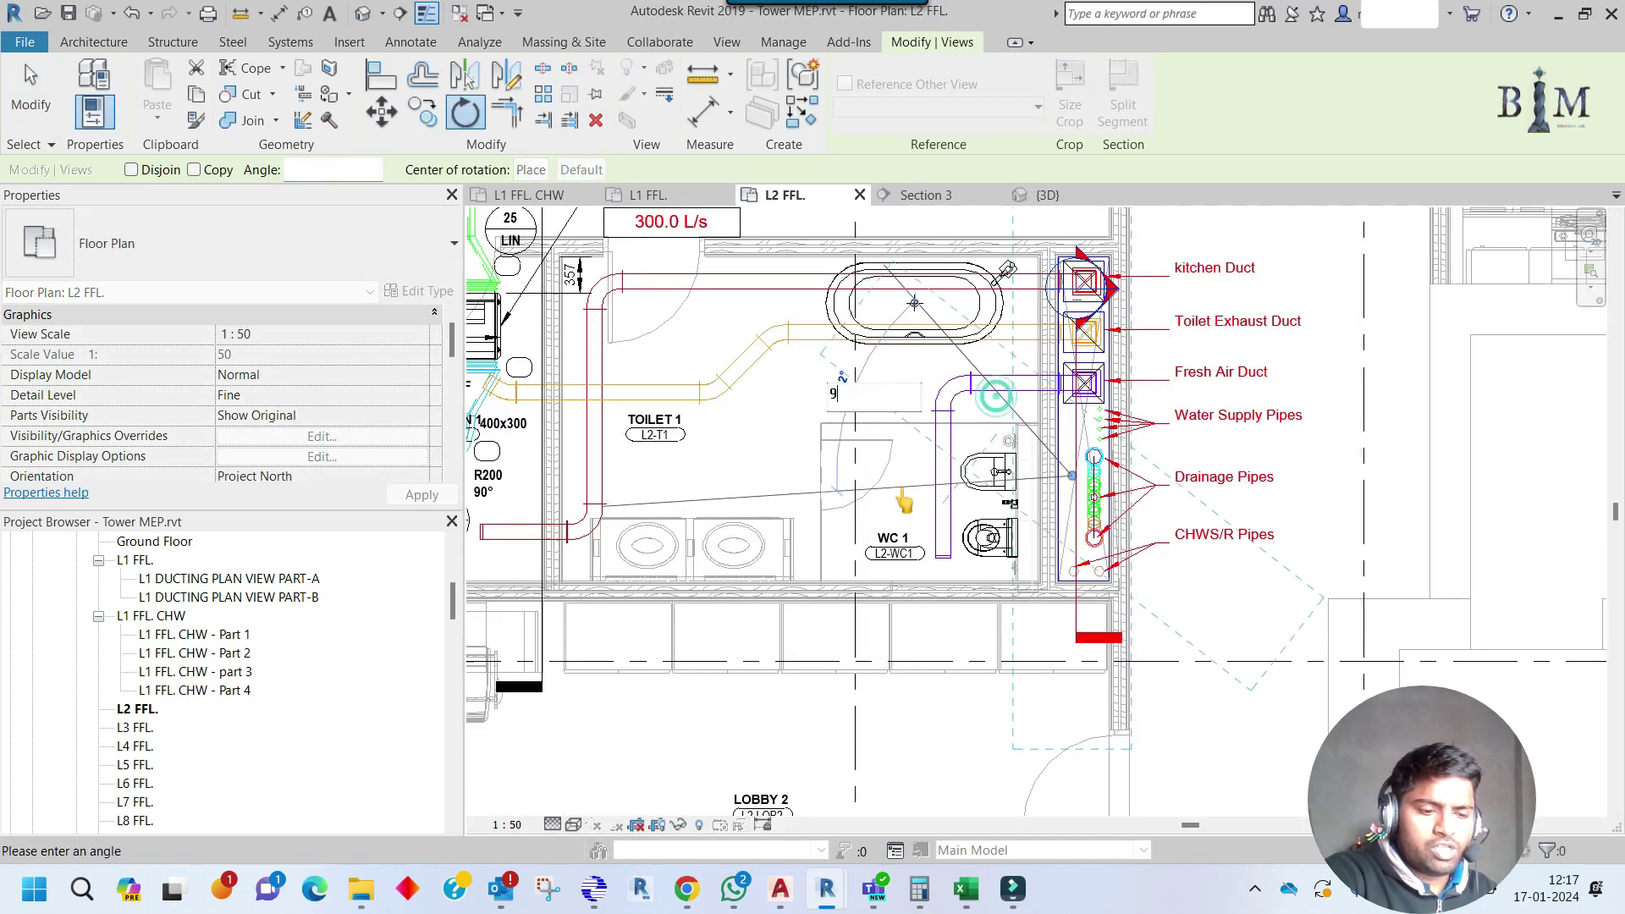
click(1101, 474)
Adjust the position and view depth of Section 3 so it cuts through WC 1 and the shaft's drainage pipes.
scroll(1108, 482, up, 4)
drag(1189, 466, 1225, 477)
drag(1047, 379, 1045, 403)
scroll(1033, 440, down, 3)
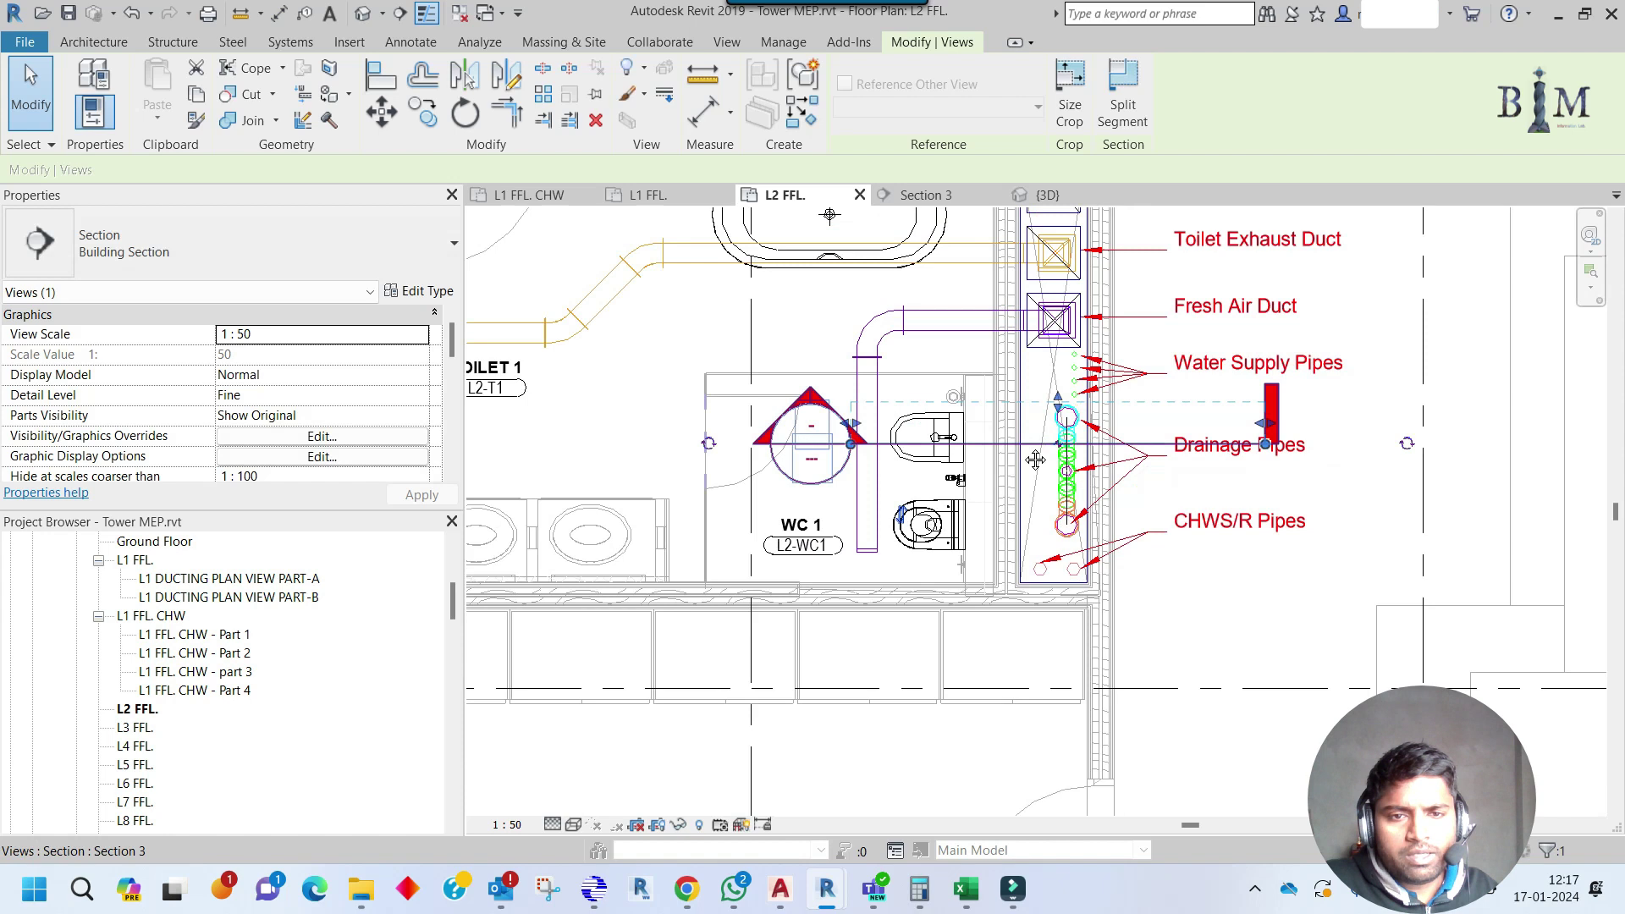
middle_drag(1036, 459, 1300, 463)
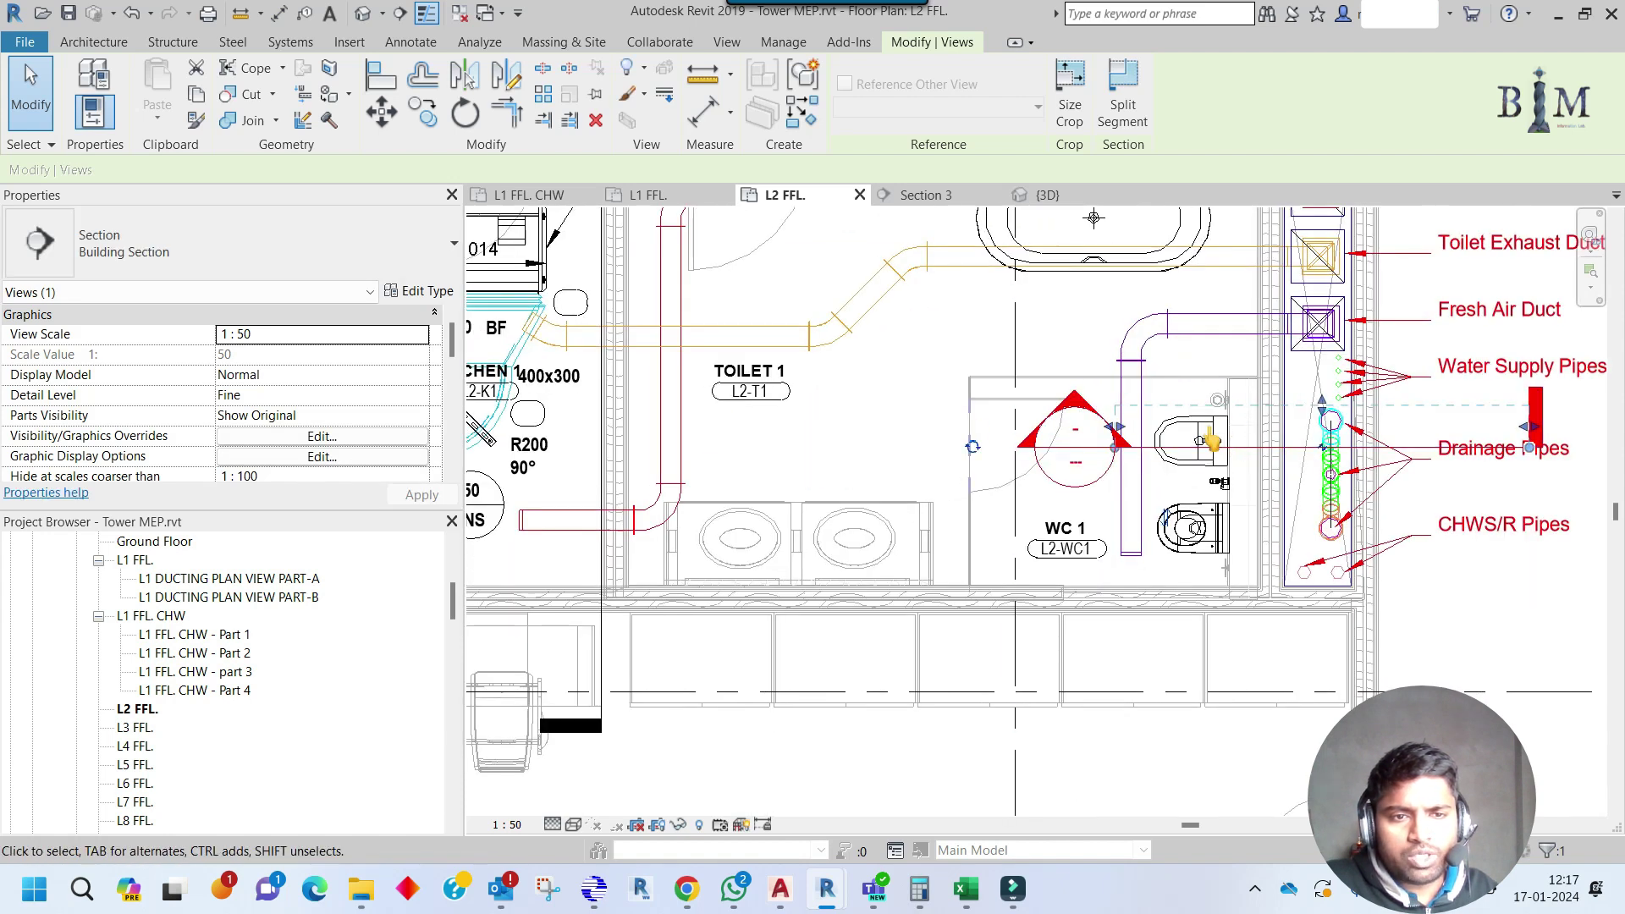
middle_drag(1208, 489, 1159, 505)
key(Escape)
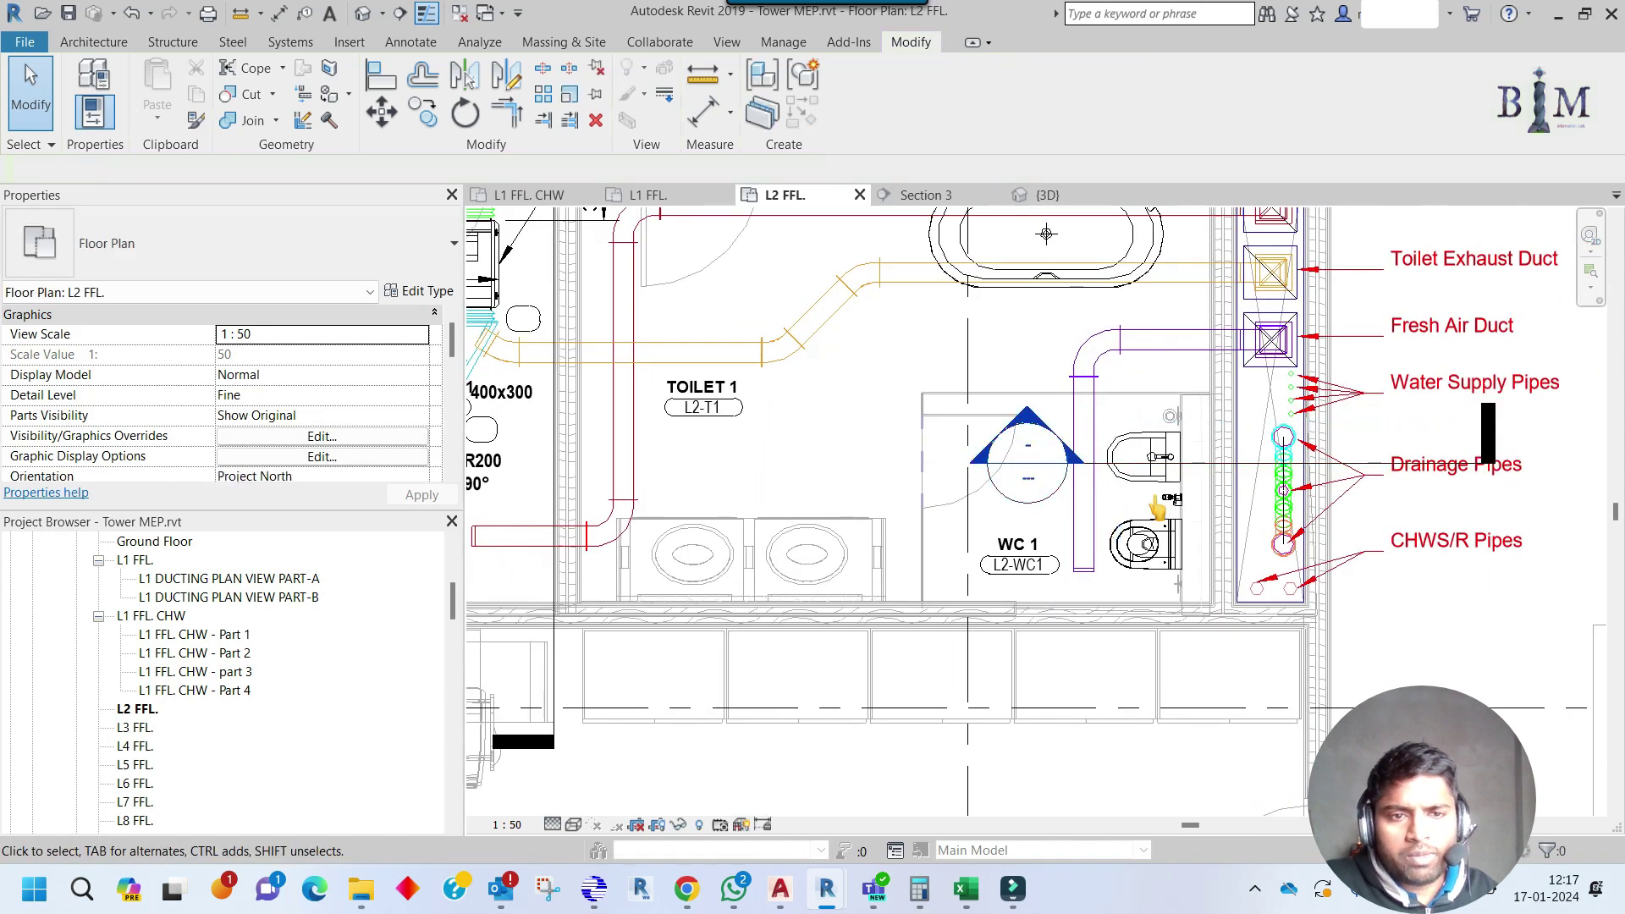
Place a Floor Drain 1 of type FLOOR DRAIN UNDER TILE between the two sanitary fixtures in WC 1.
key(m)
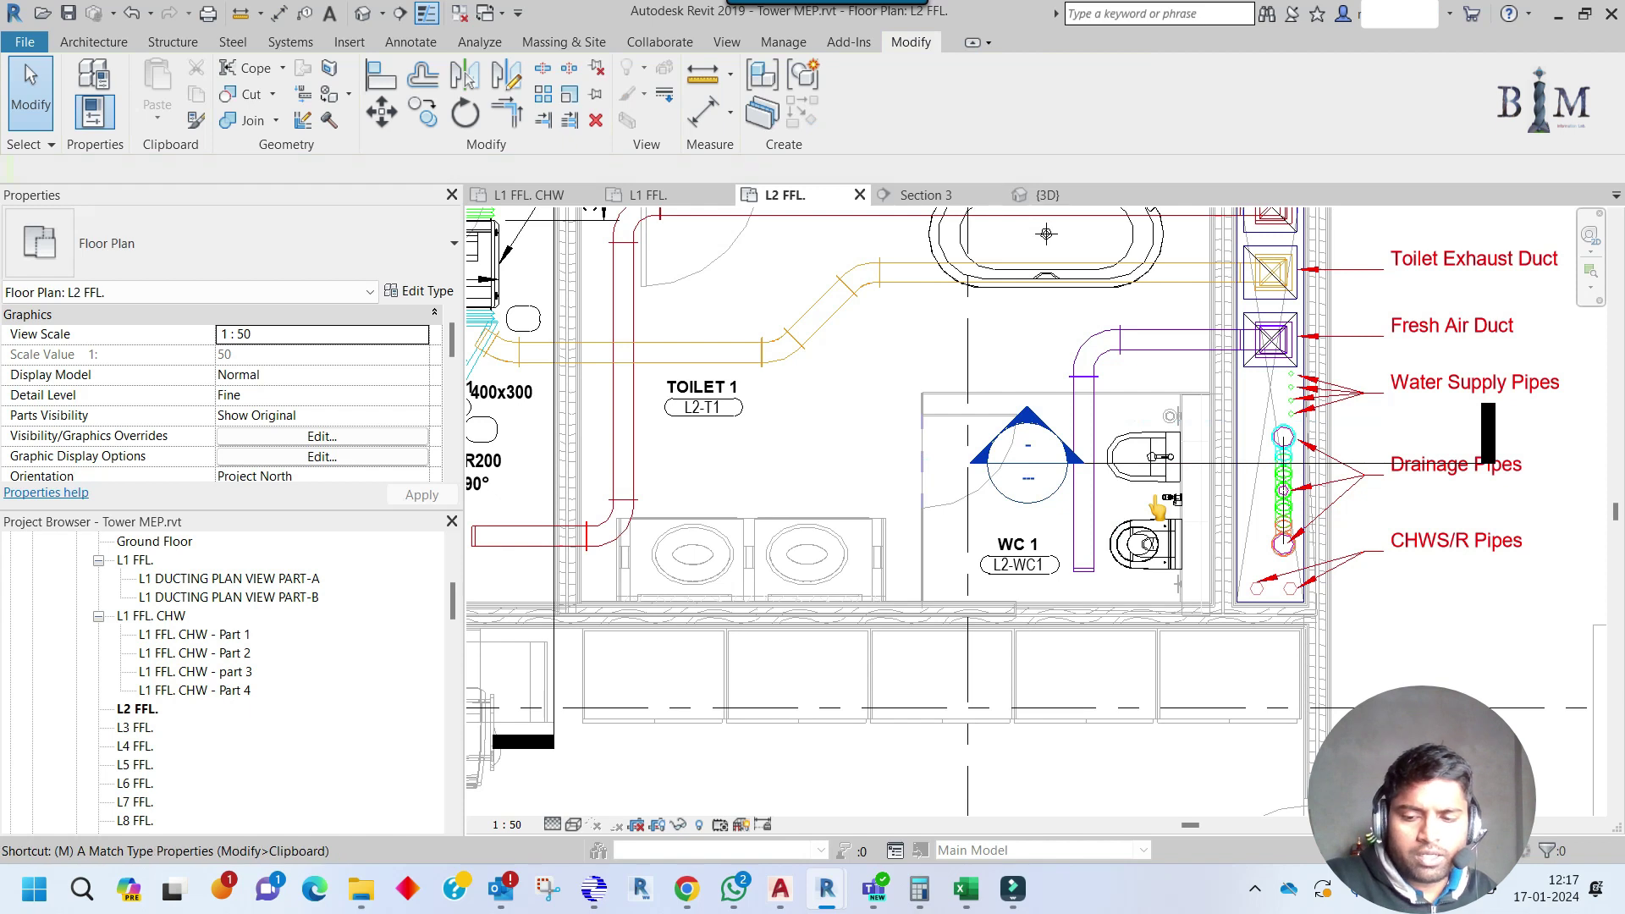
key(e)
key(Escape)
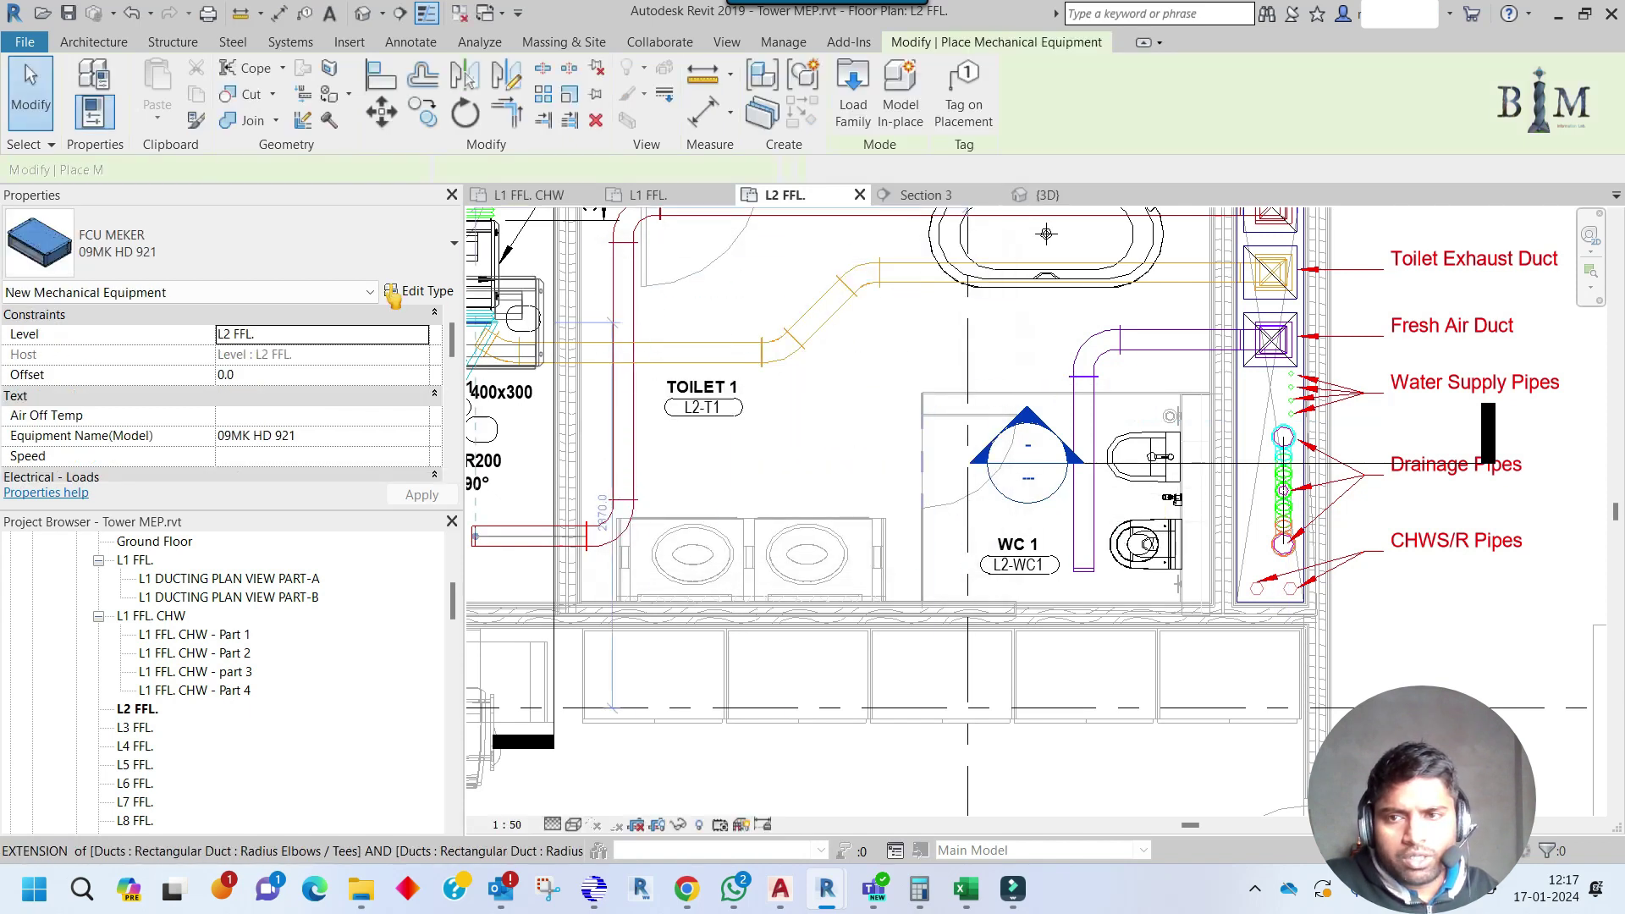
click(288, 249)
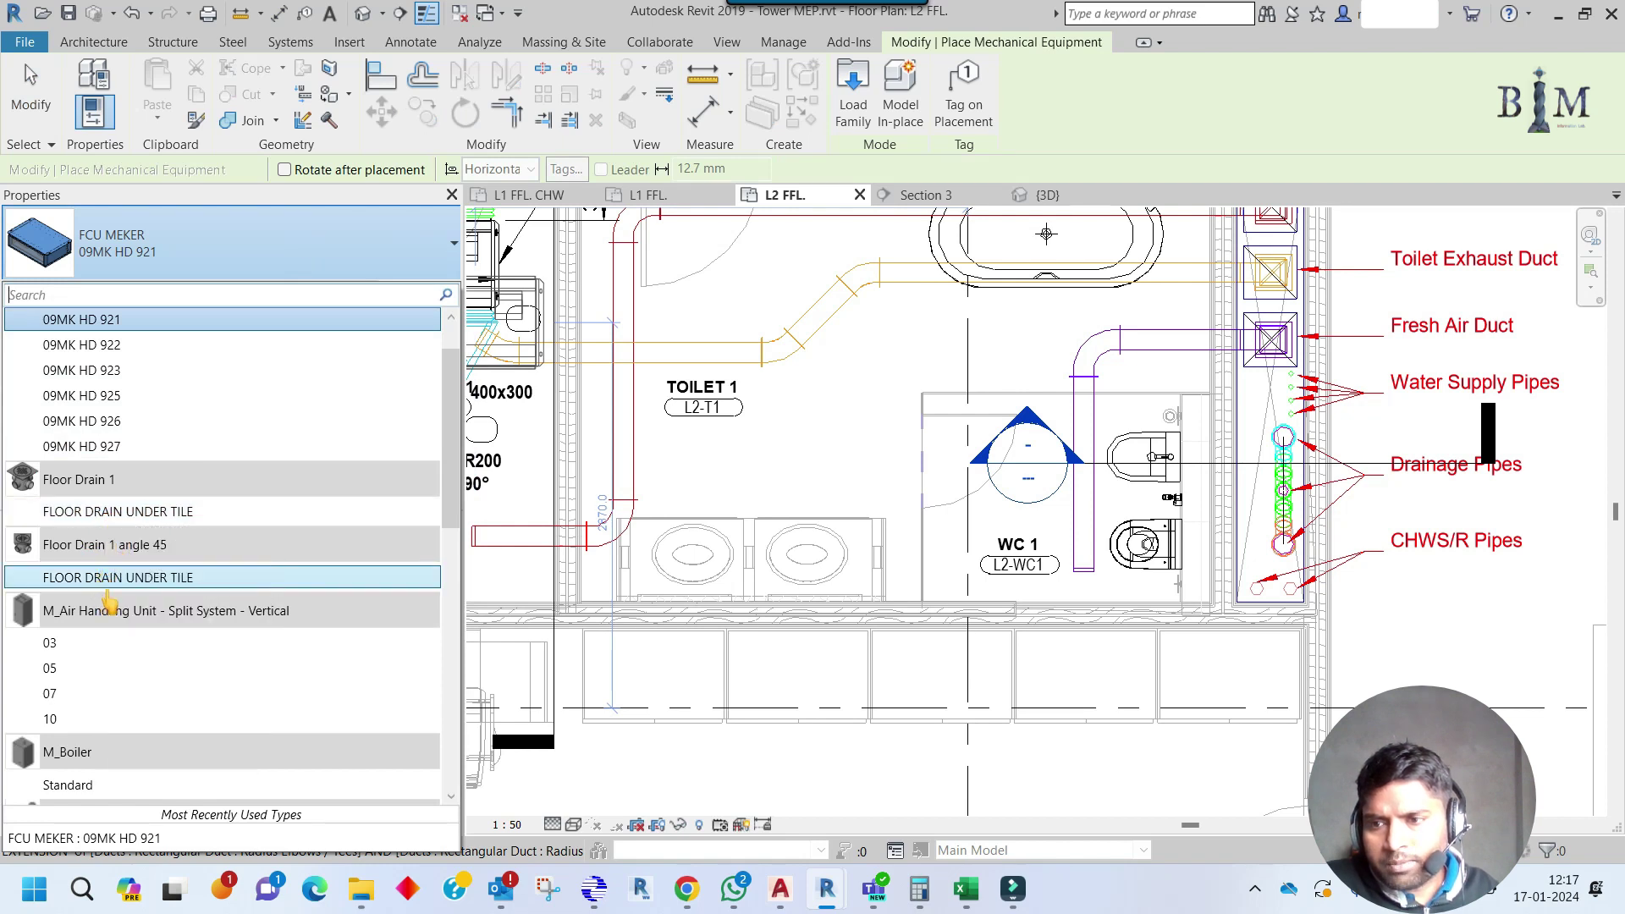
click(112, 514)
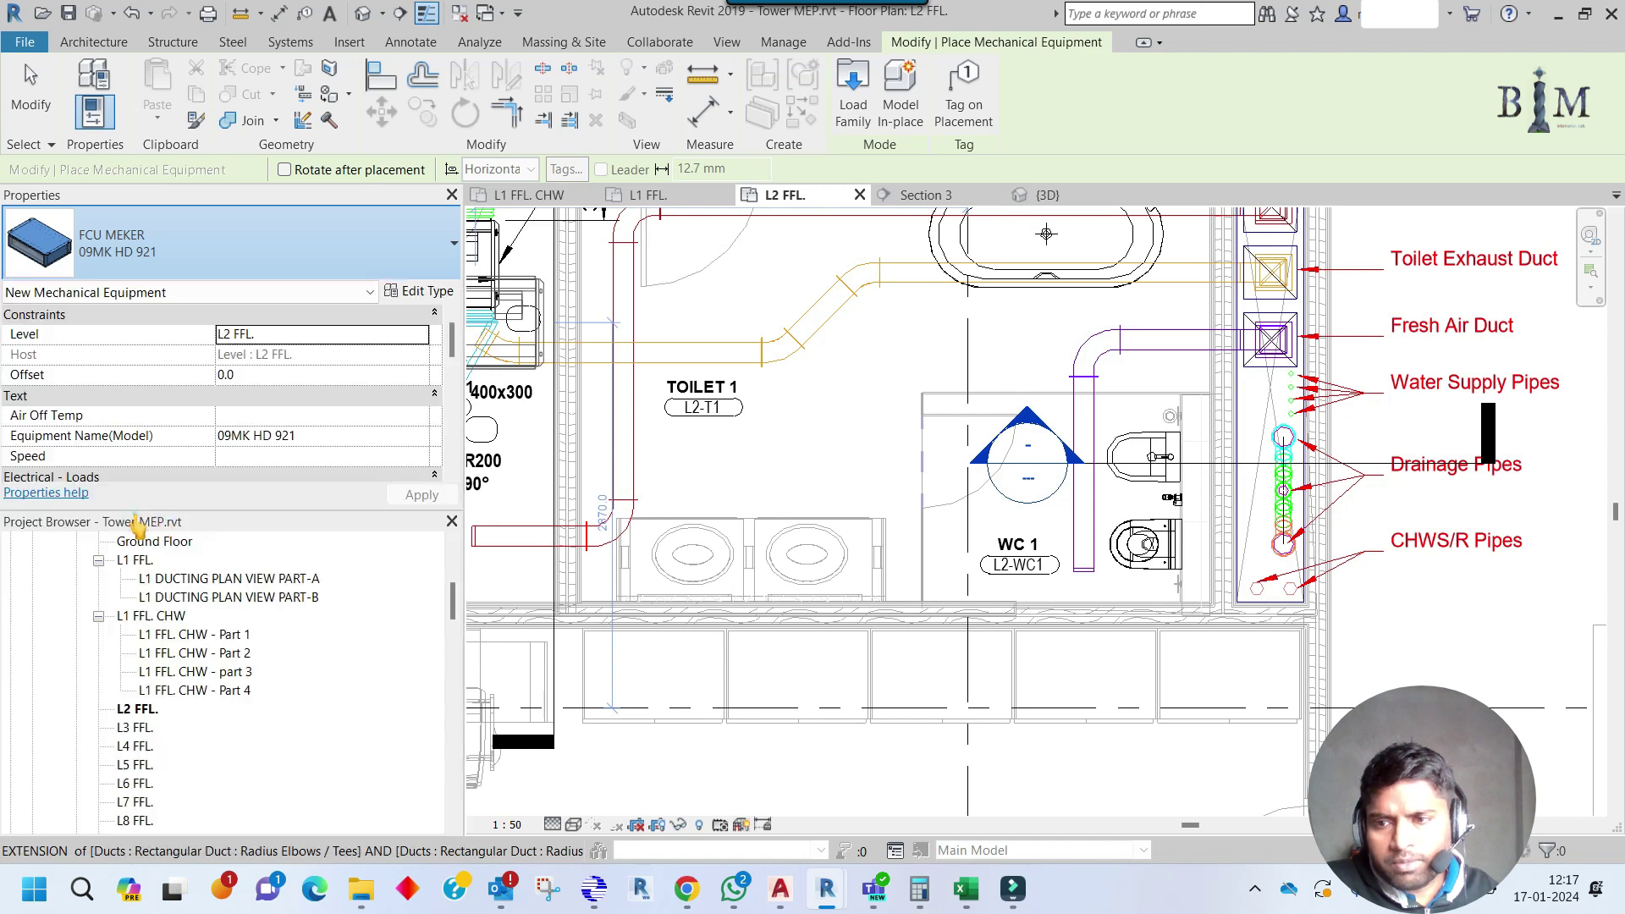
scroll(1274, 499, up, 2)
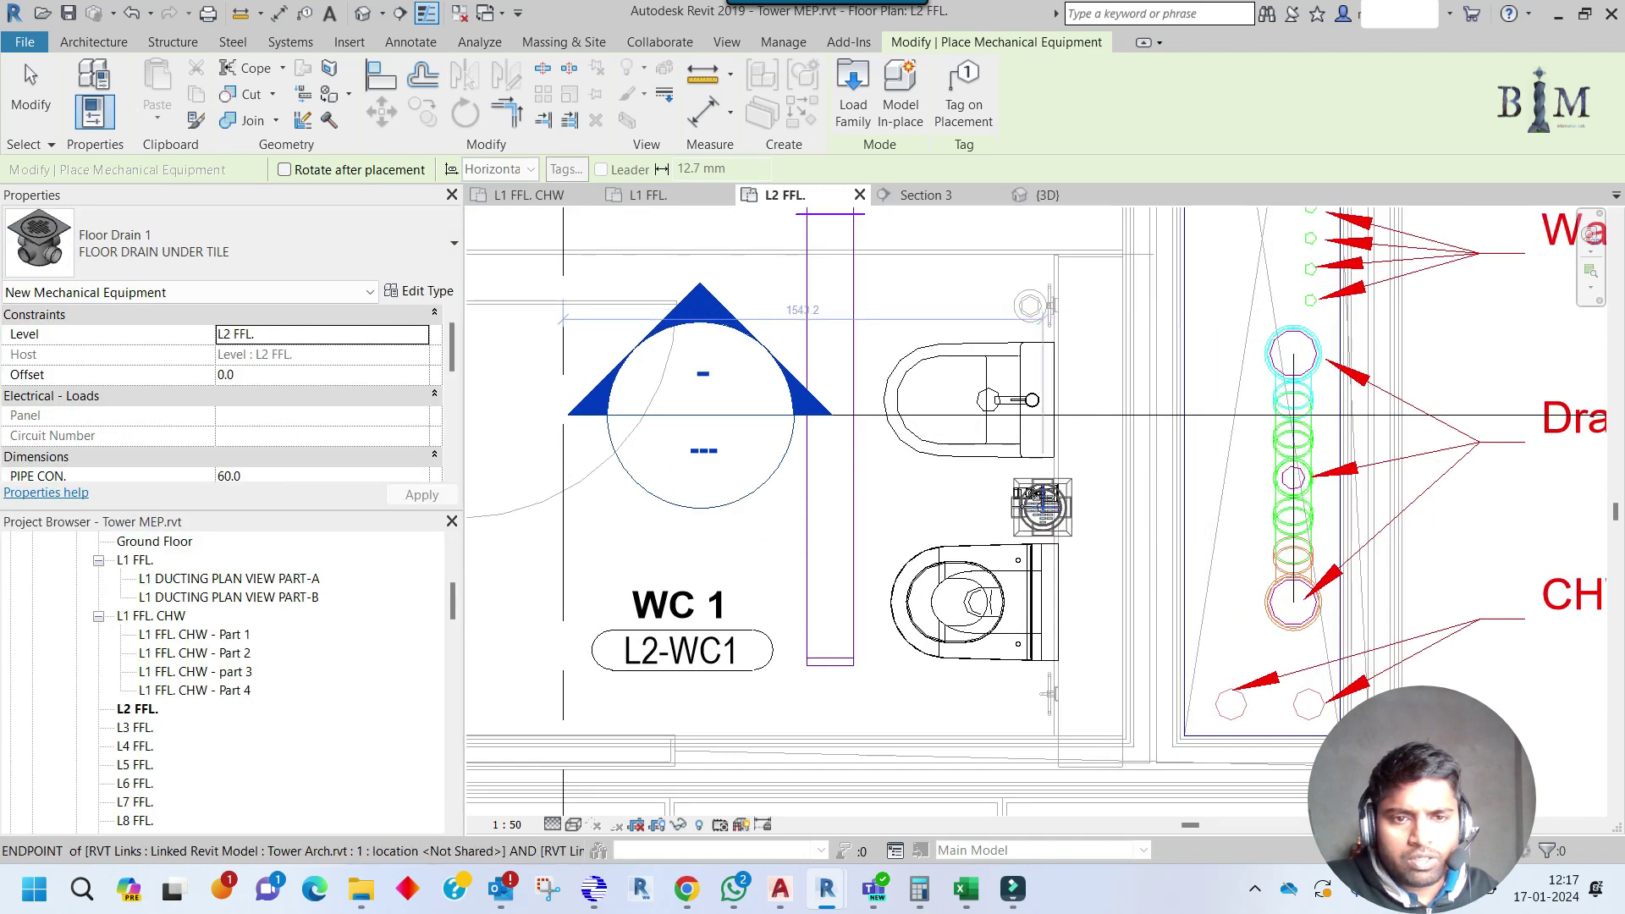
click(979, 502)
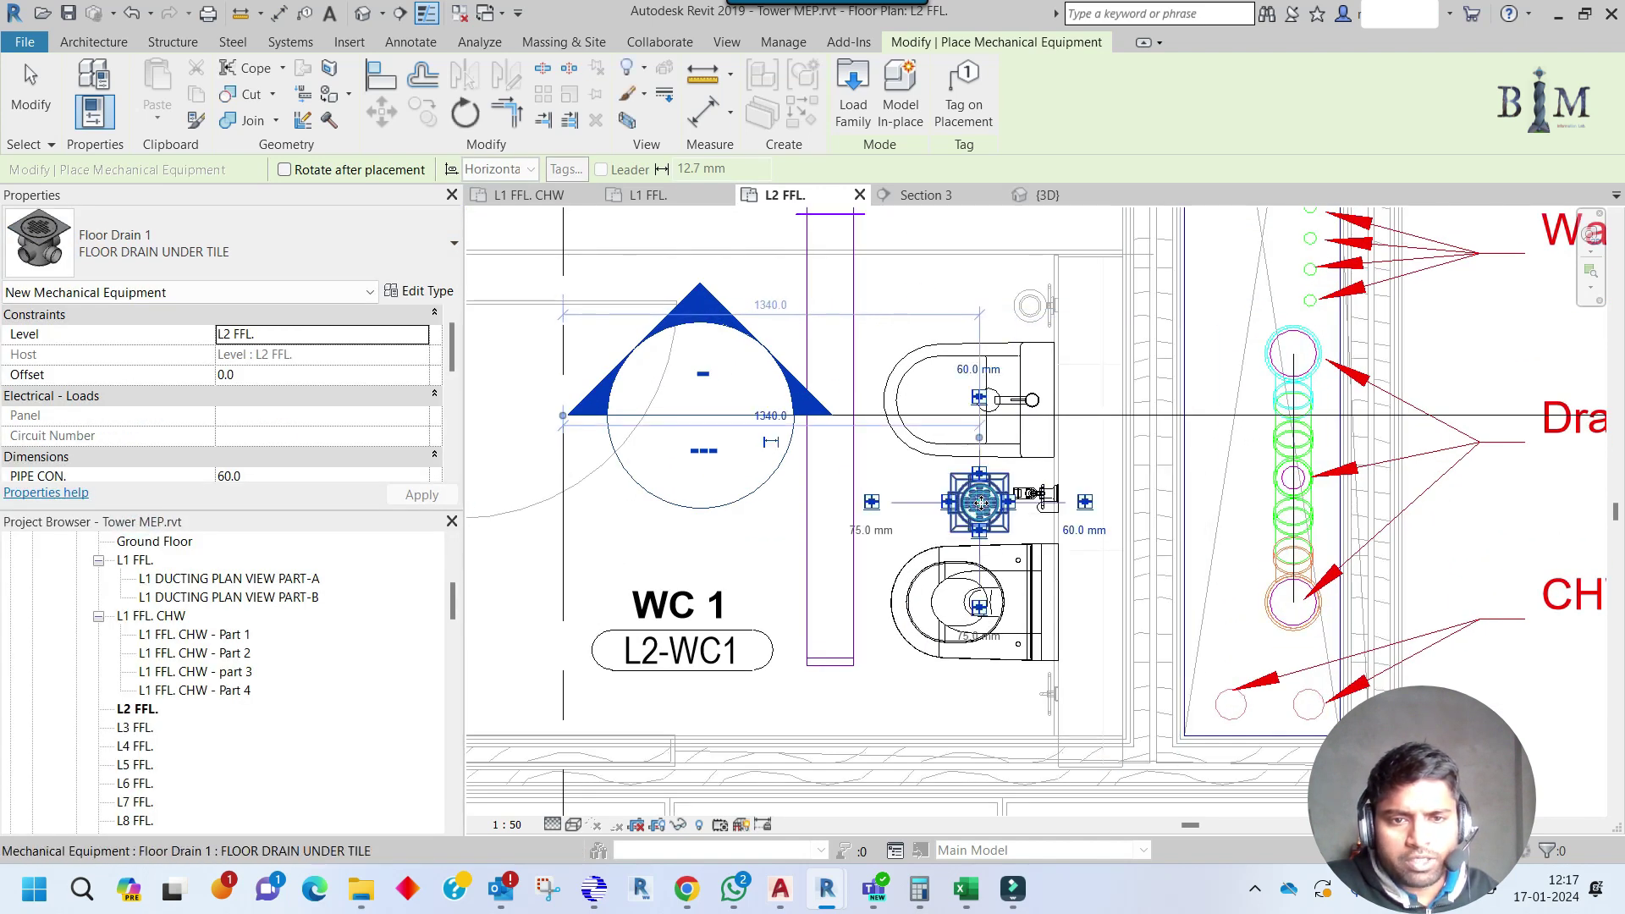
key(Escape)
Shift the Section 3 line to just below the new floor drain in WC 1 and open its section view.
scroll(979, 502, down, 2)
click(1103, 443)
drag(1103, 443, 921, 521)
drag(992, 478, 988, 476)
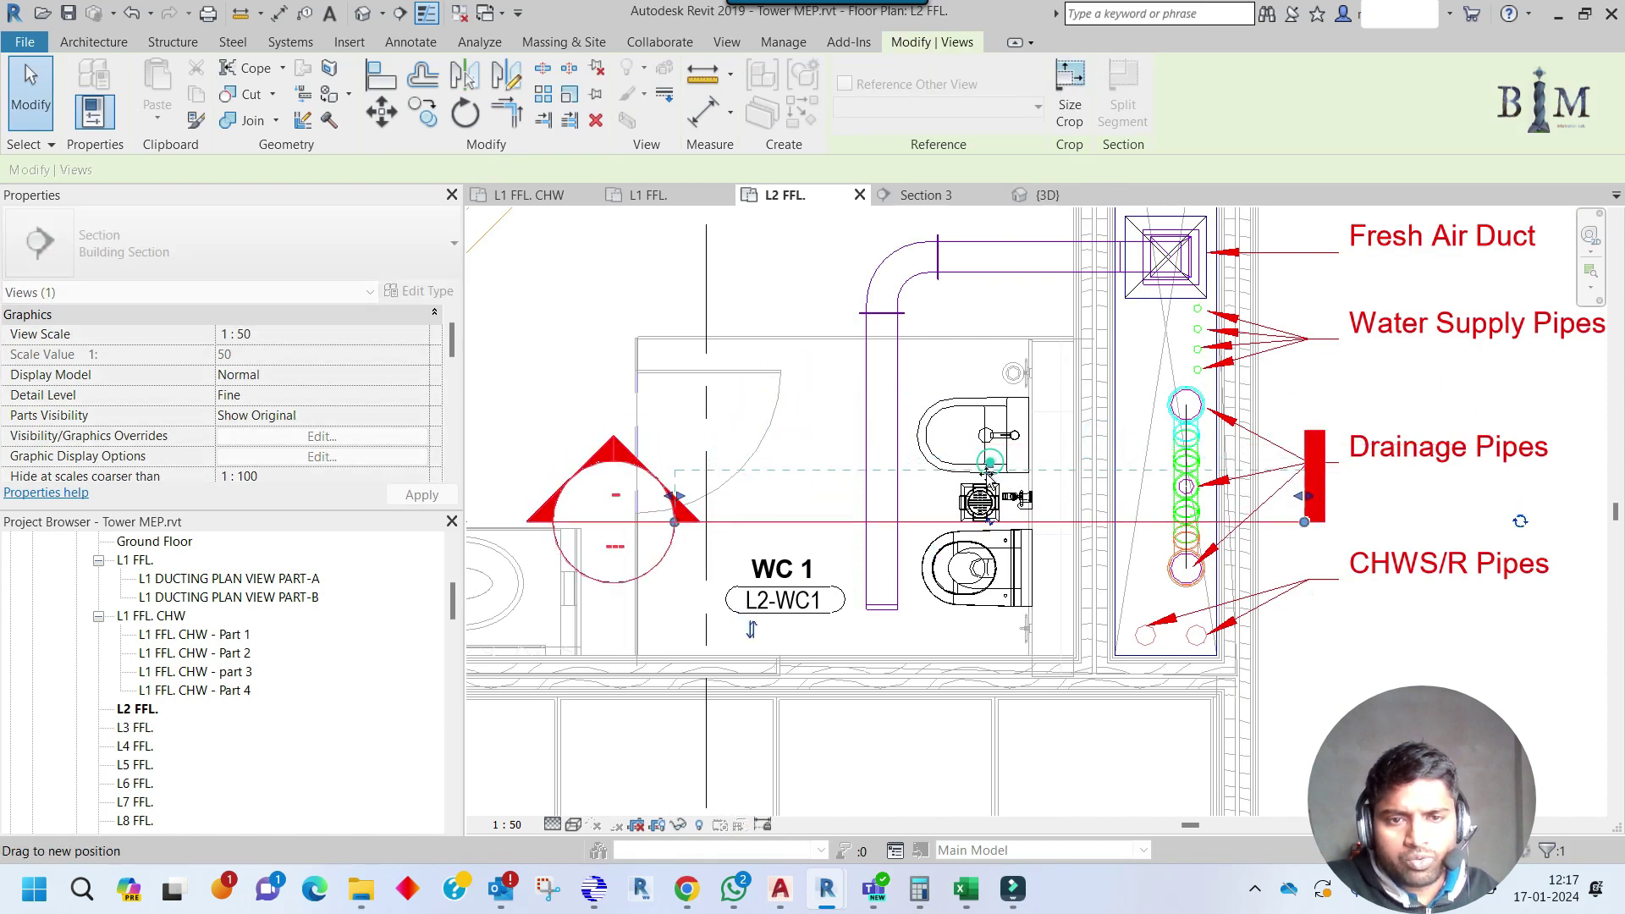
right_click(989, 476)
click(987, 333)
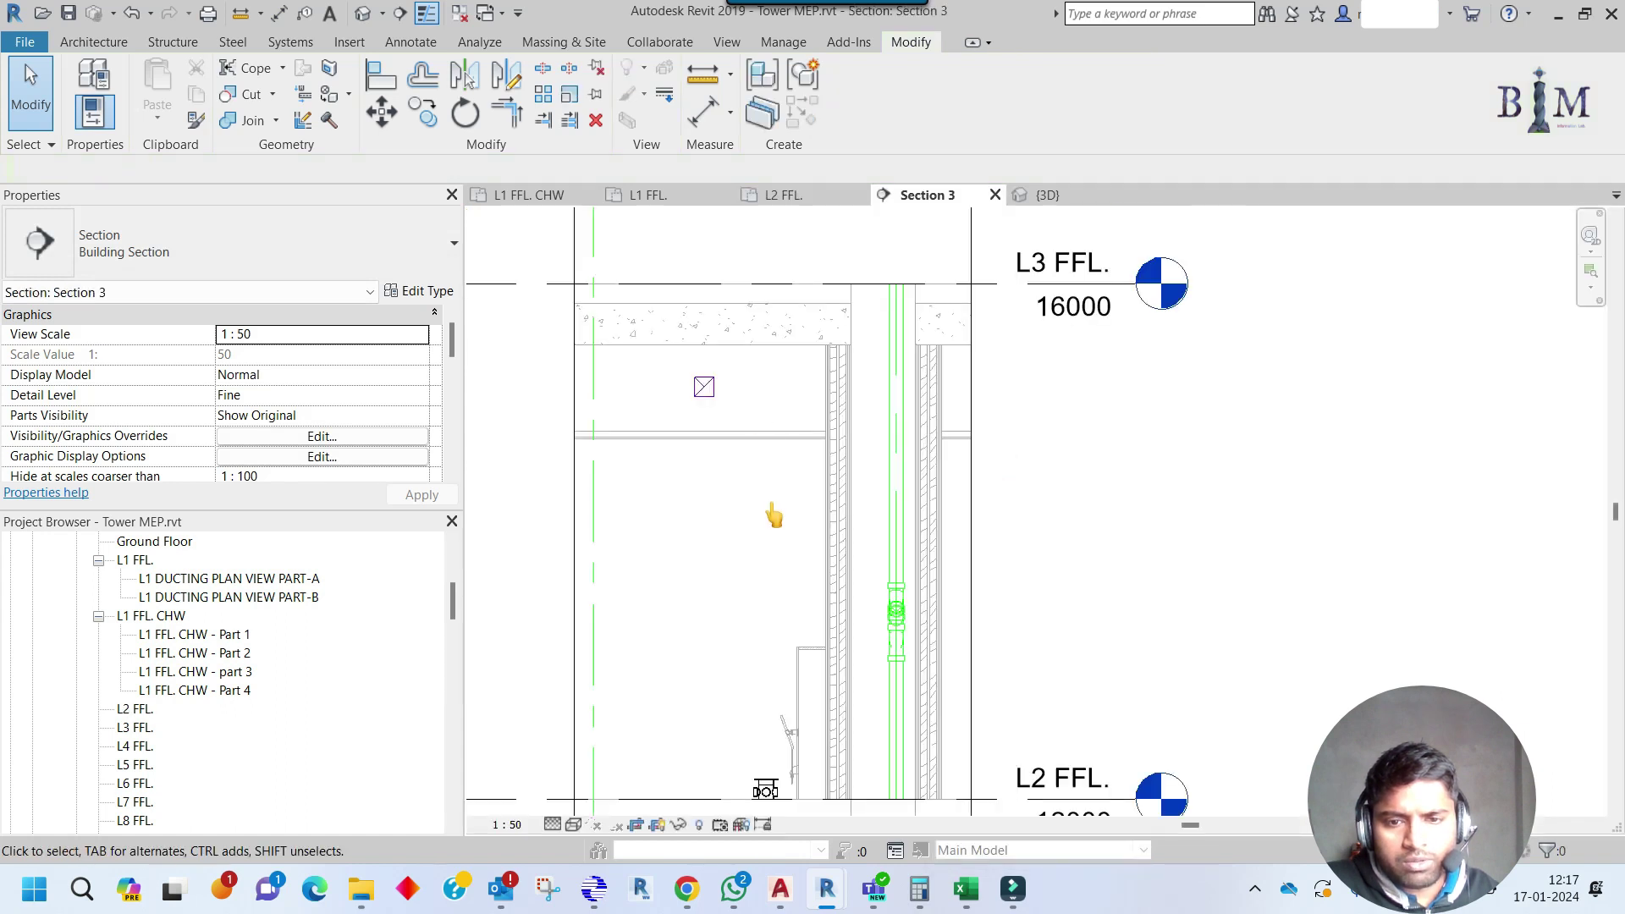
Raise the floor drain in WC 1 to an offset of 2400 mm from L2 FFL.
click(766, 696)
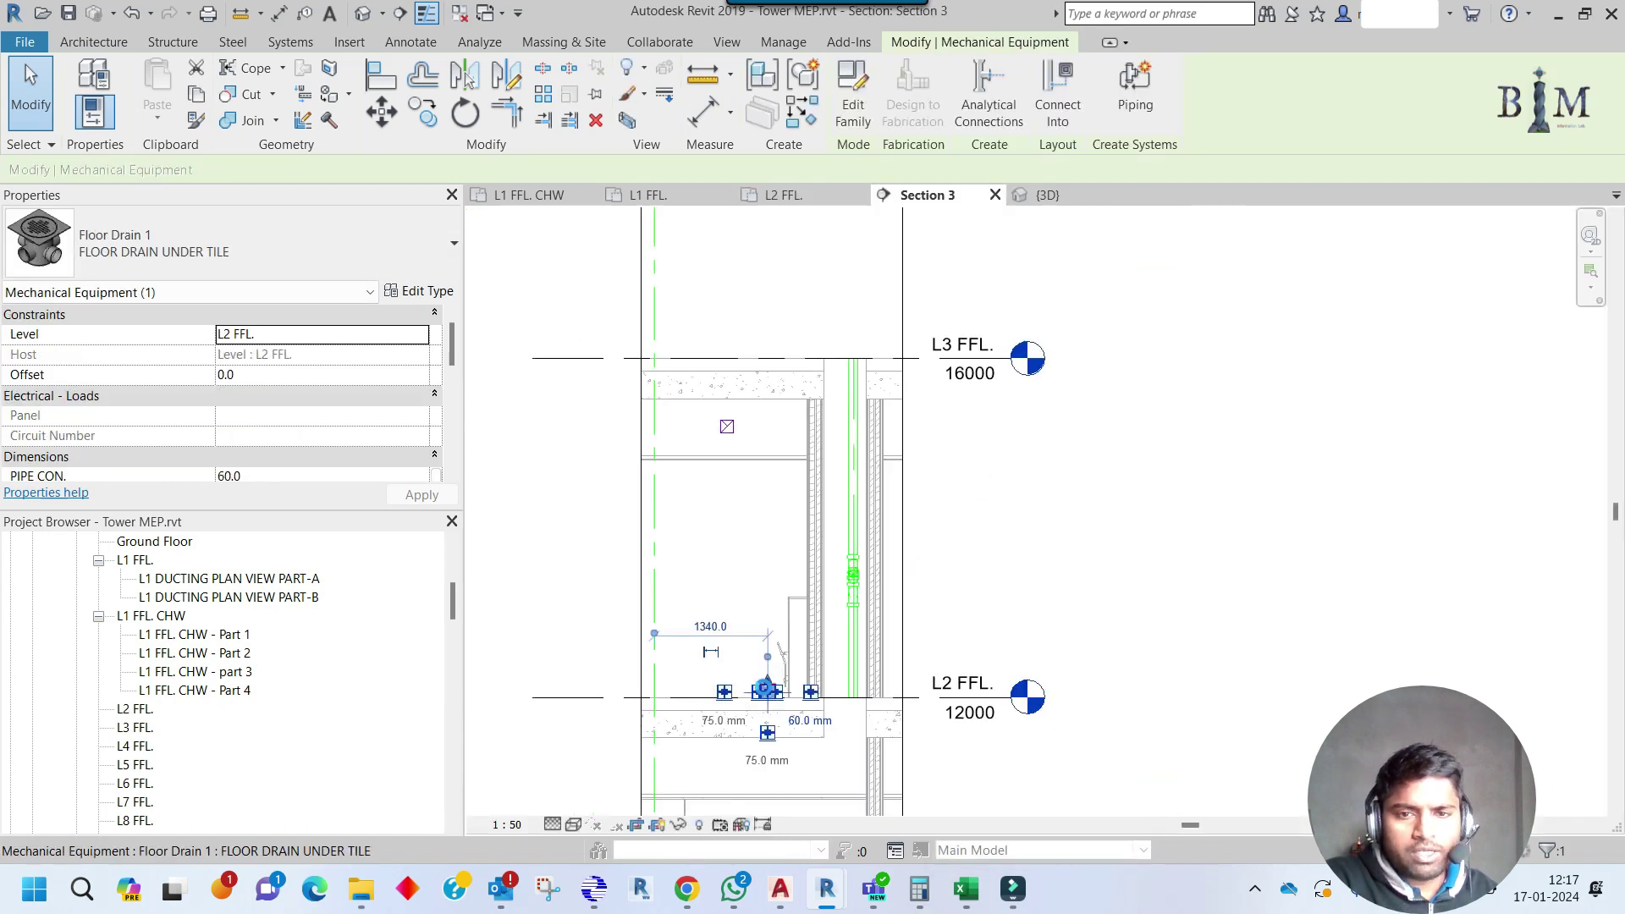
key(Up)
key(Up)
key(Up)
key(Up)
key(Up)
key(Up)
key(Up)
key(Up)
key(Up)
key(Up)
key(Up)
key(Up)
scroll(865, 468, up, 3)
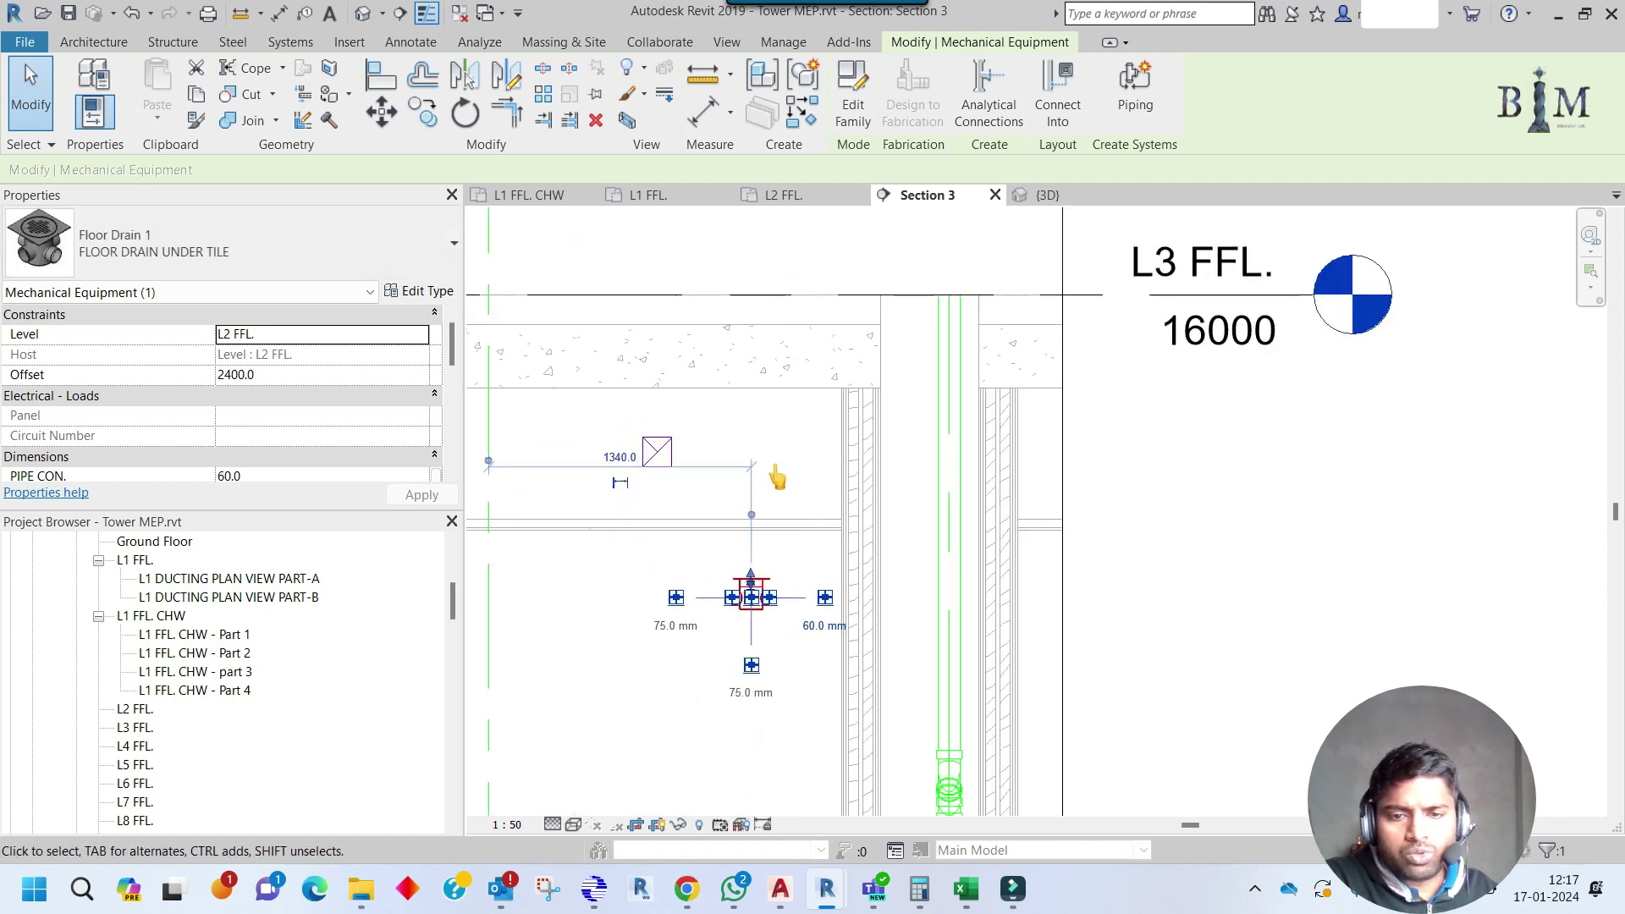
scroll(773, 472, down, 4)
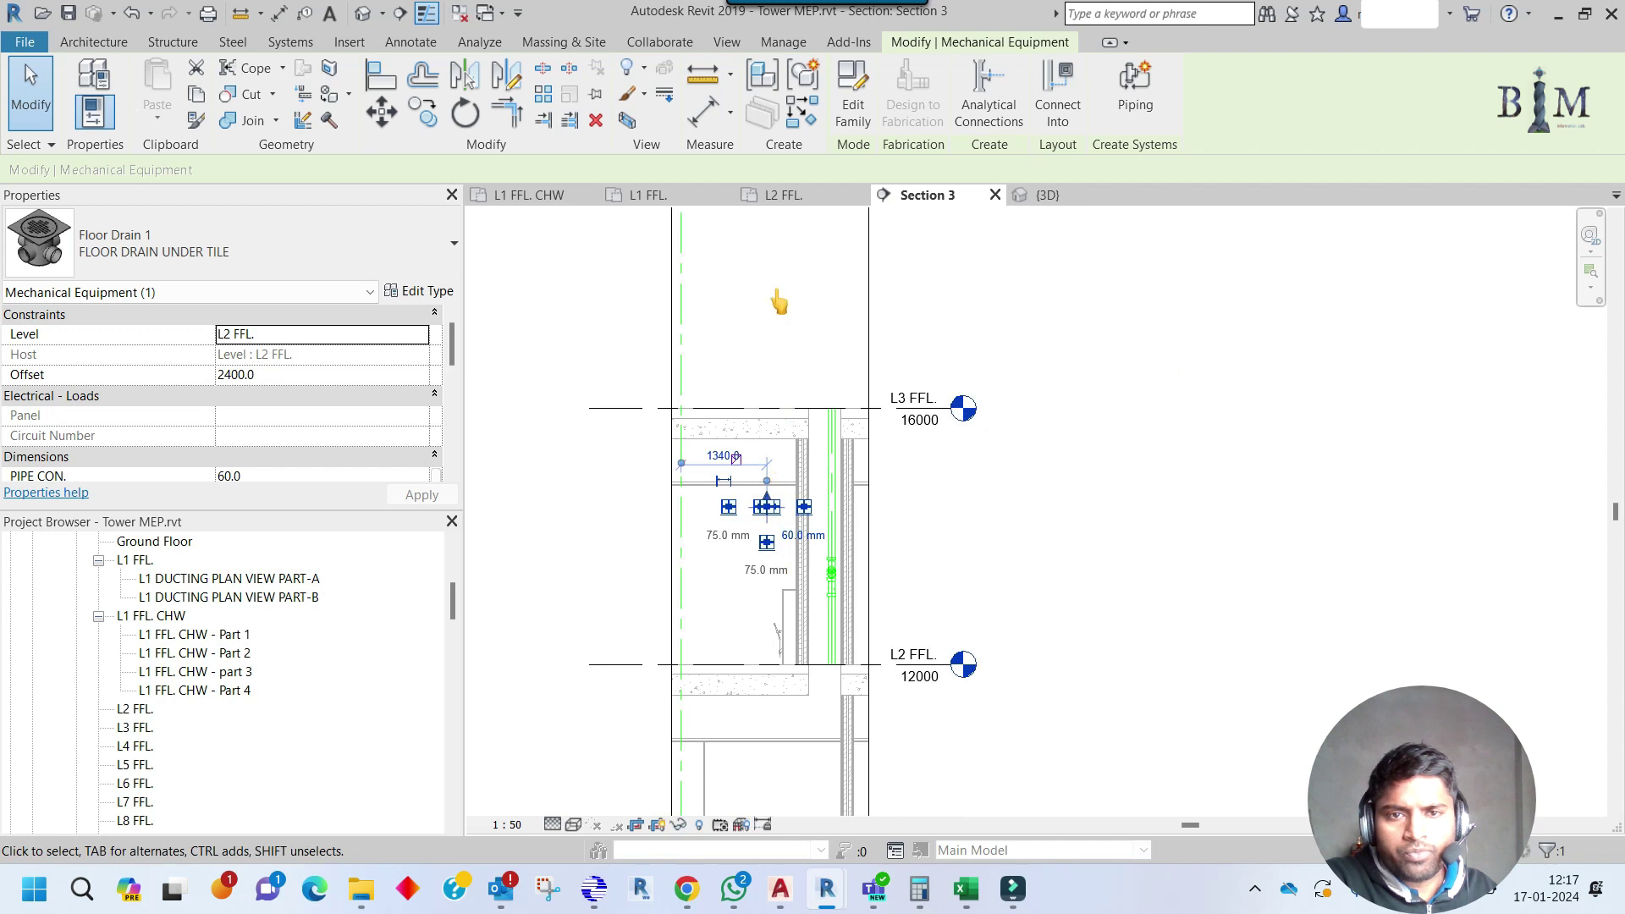
In the L2 FFL plan, move the Section 3 line down across the lower sanitary fixture and reopen its section view.
click(798, 208)
drag(1105, 529, 1042, 574)
right_click(1047, 583)
click(1116, 161)
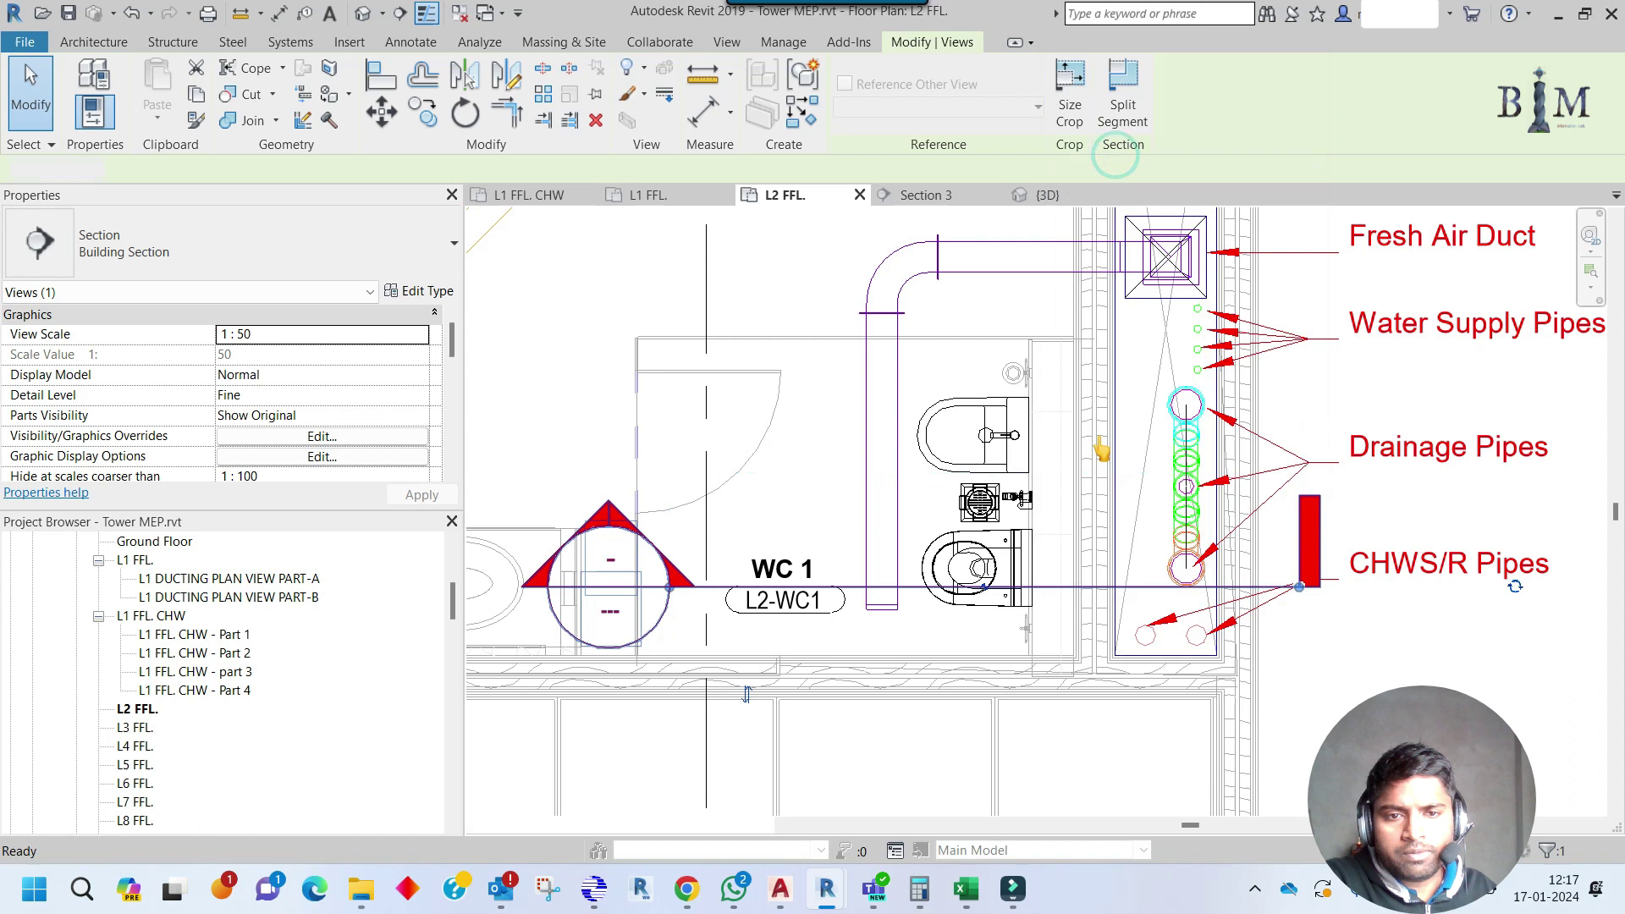
scroll(754, 491, up, 4)
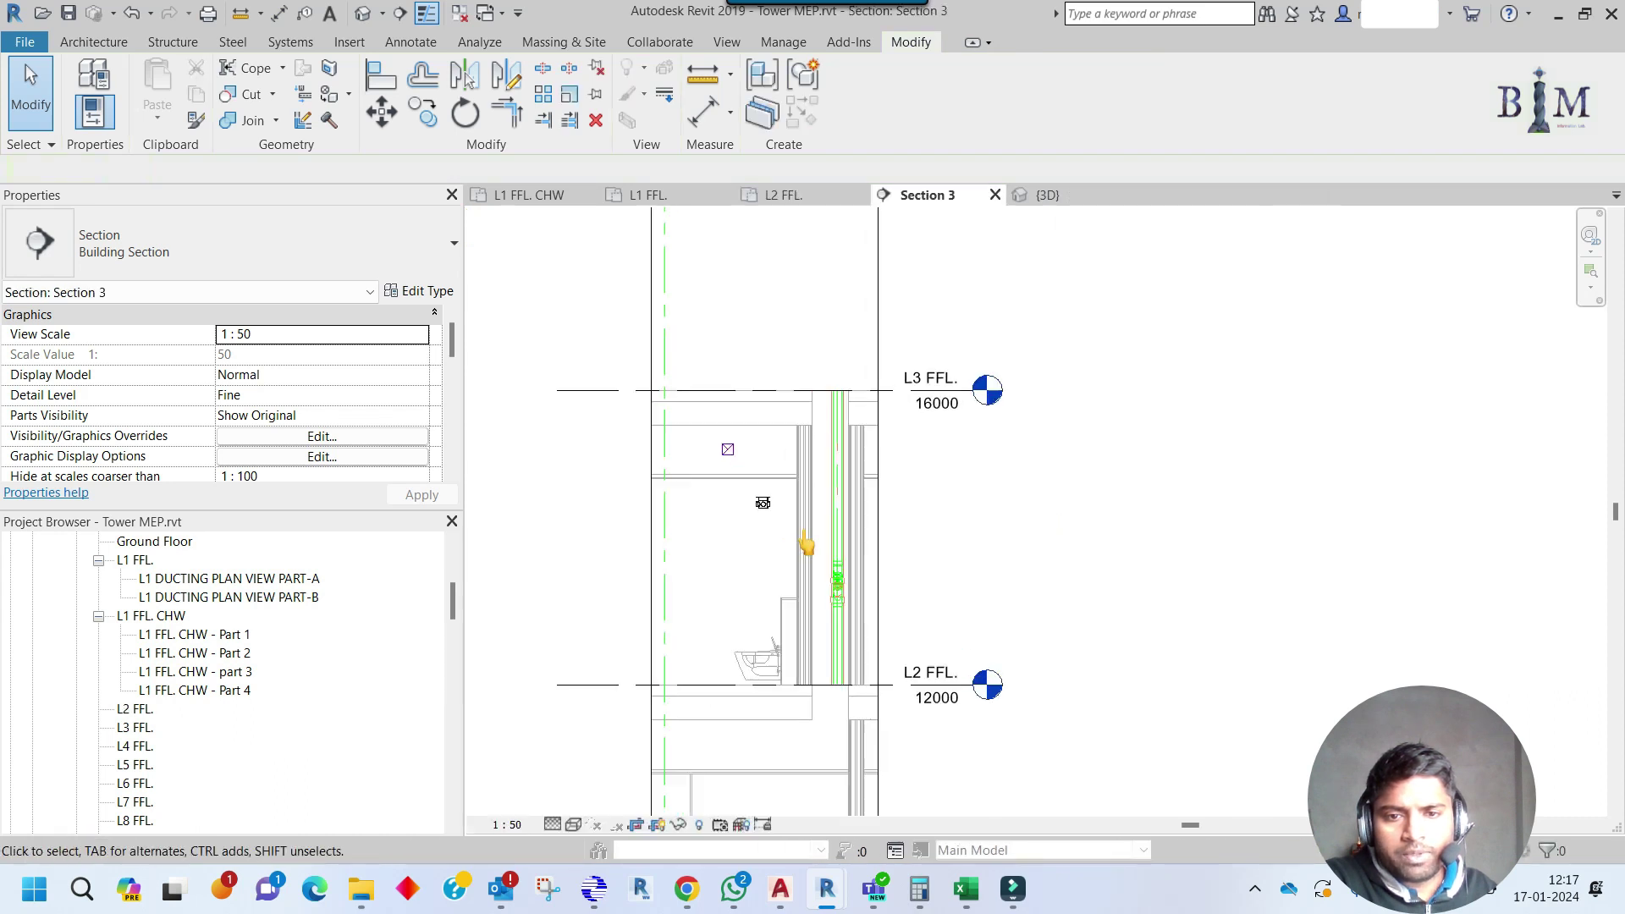
Raise the floor drain to an offset of 3390 mm and stretch its top up to L3 FFL.
click(739, 505)
middle_drag(737, 532, 930, 508)
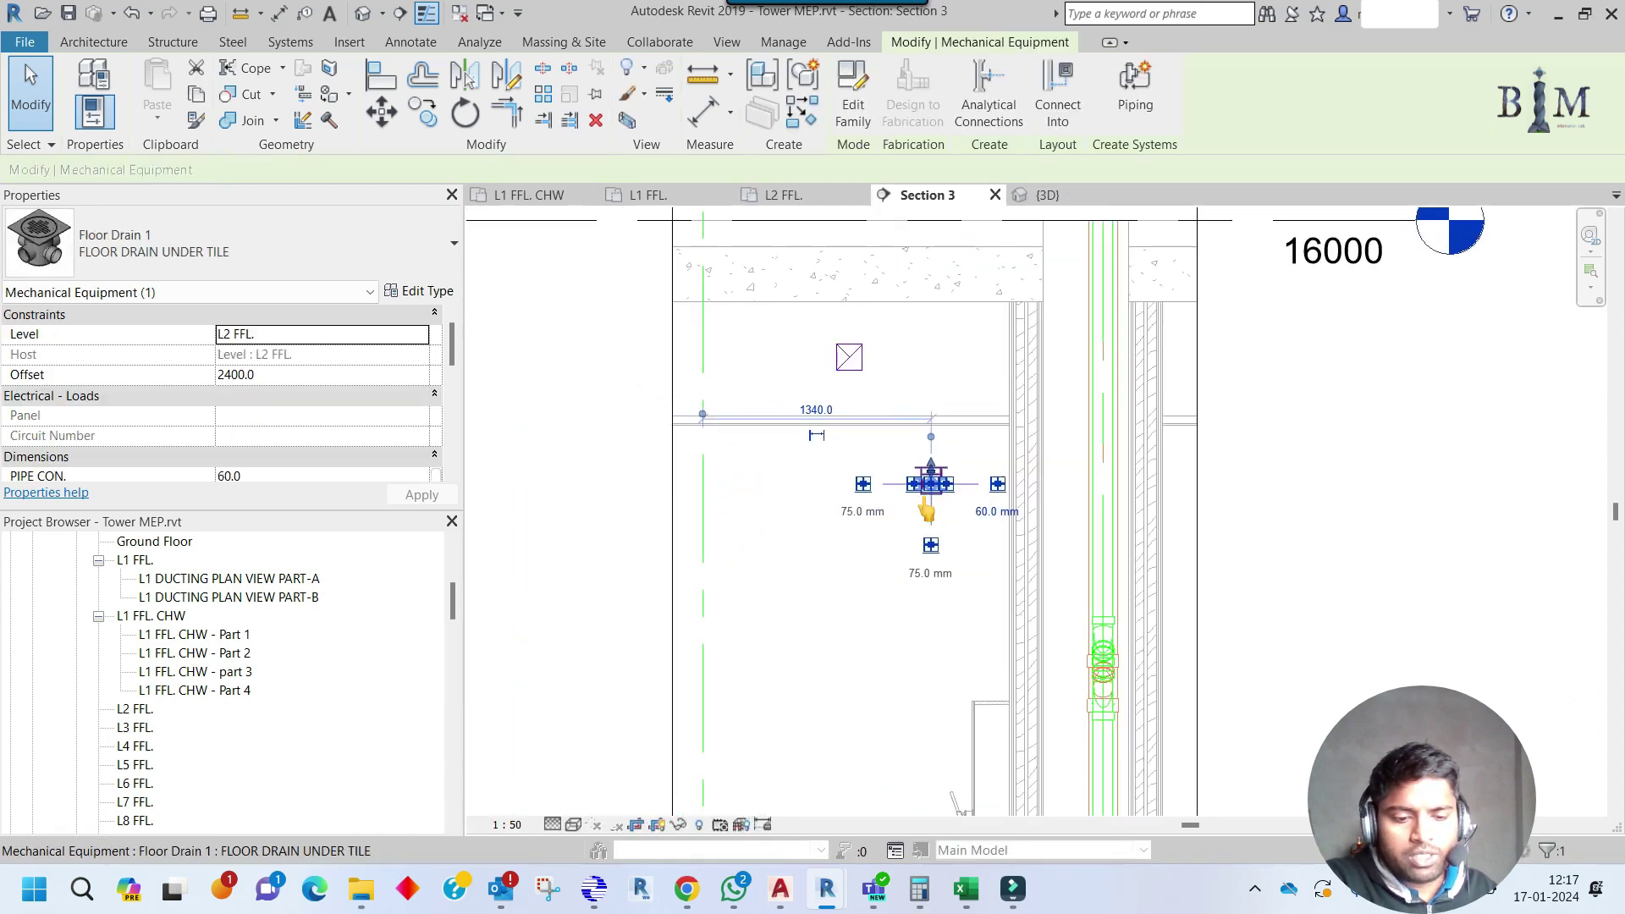
scroll(926, 503, down, 2)
scroll(927, 503, up, 5)
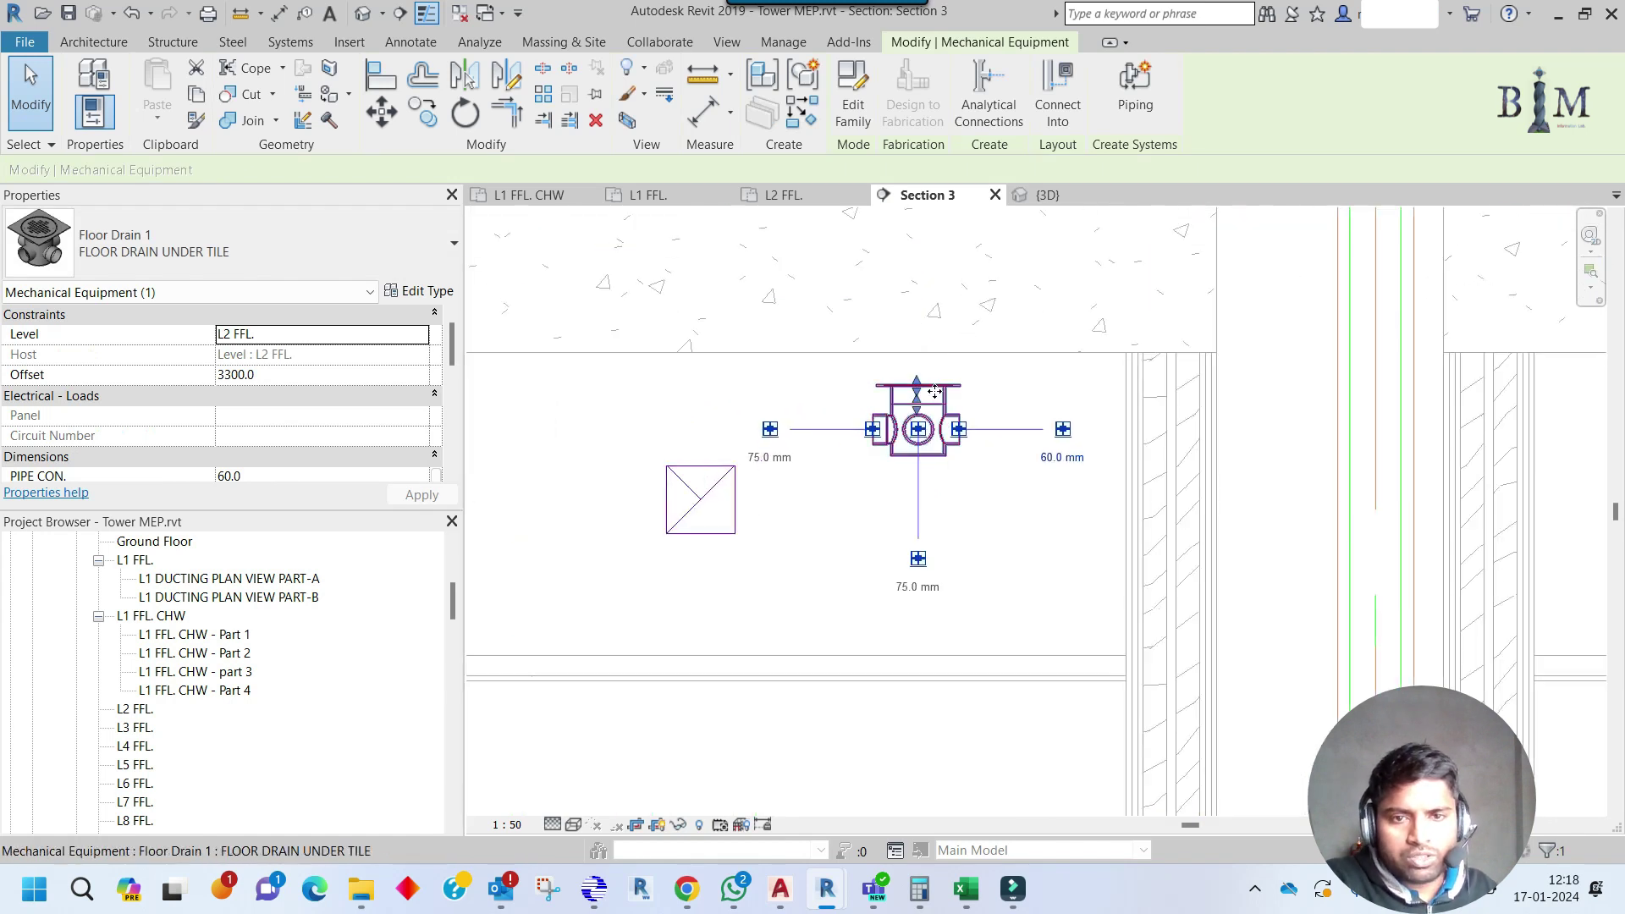
middle_drag(935, 388, 907, 566)
drag(881, 430, 889, 320)
click(1067, 338)
scroll(886, 403, down, 1)
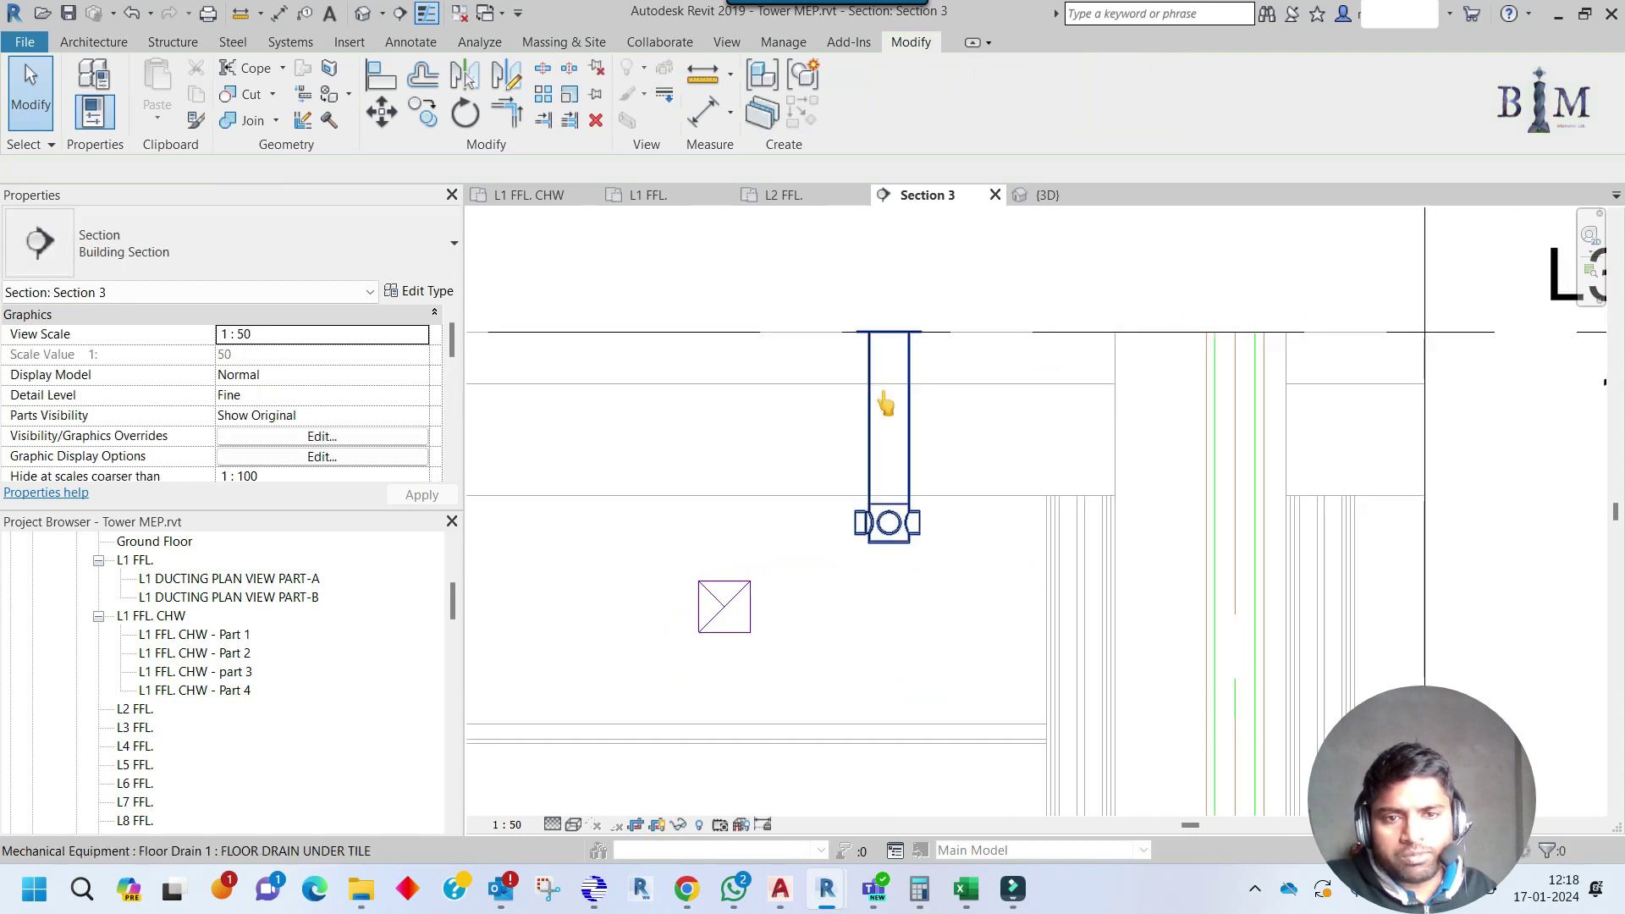
scroll(885, 403, down, 2)
Rotate the floor drain in the L2 FFL plan so its 75 mm outlet faces the service shaft.
click(852, 481)
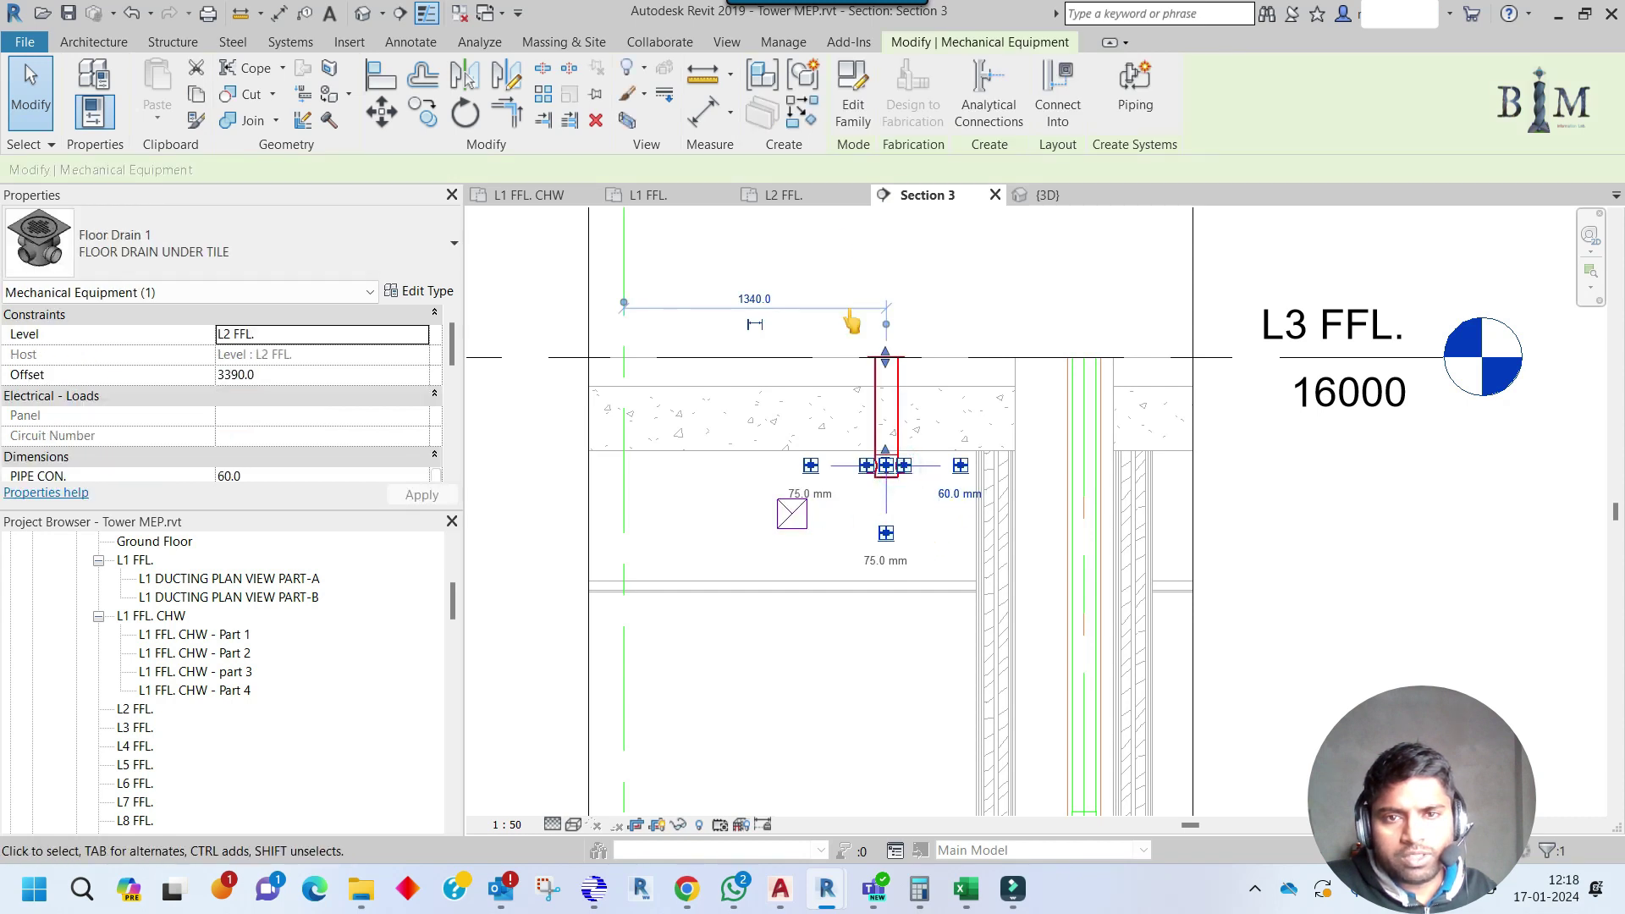
click(811, 201)
scroll(917, 551, up, 4)
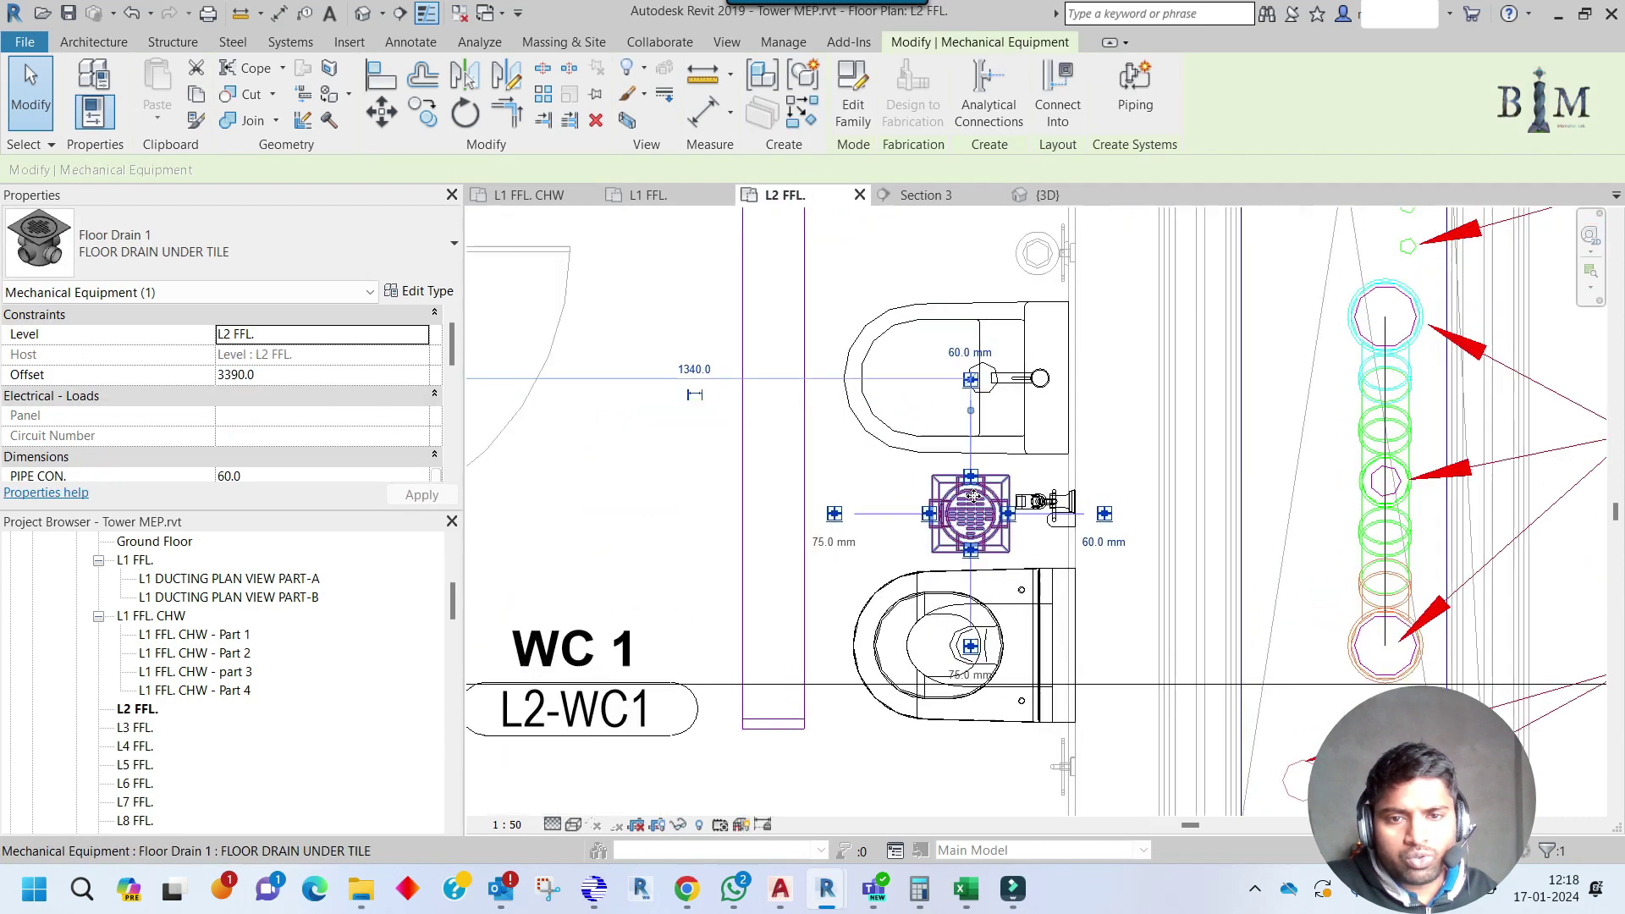
scroll(917, 551, down, 2)
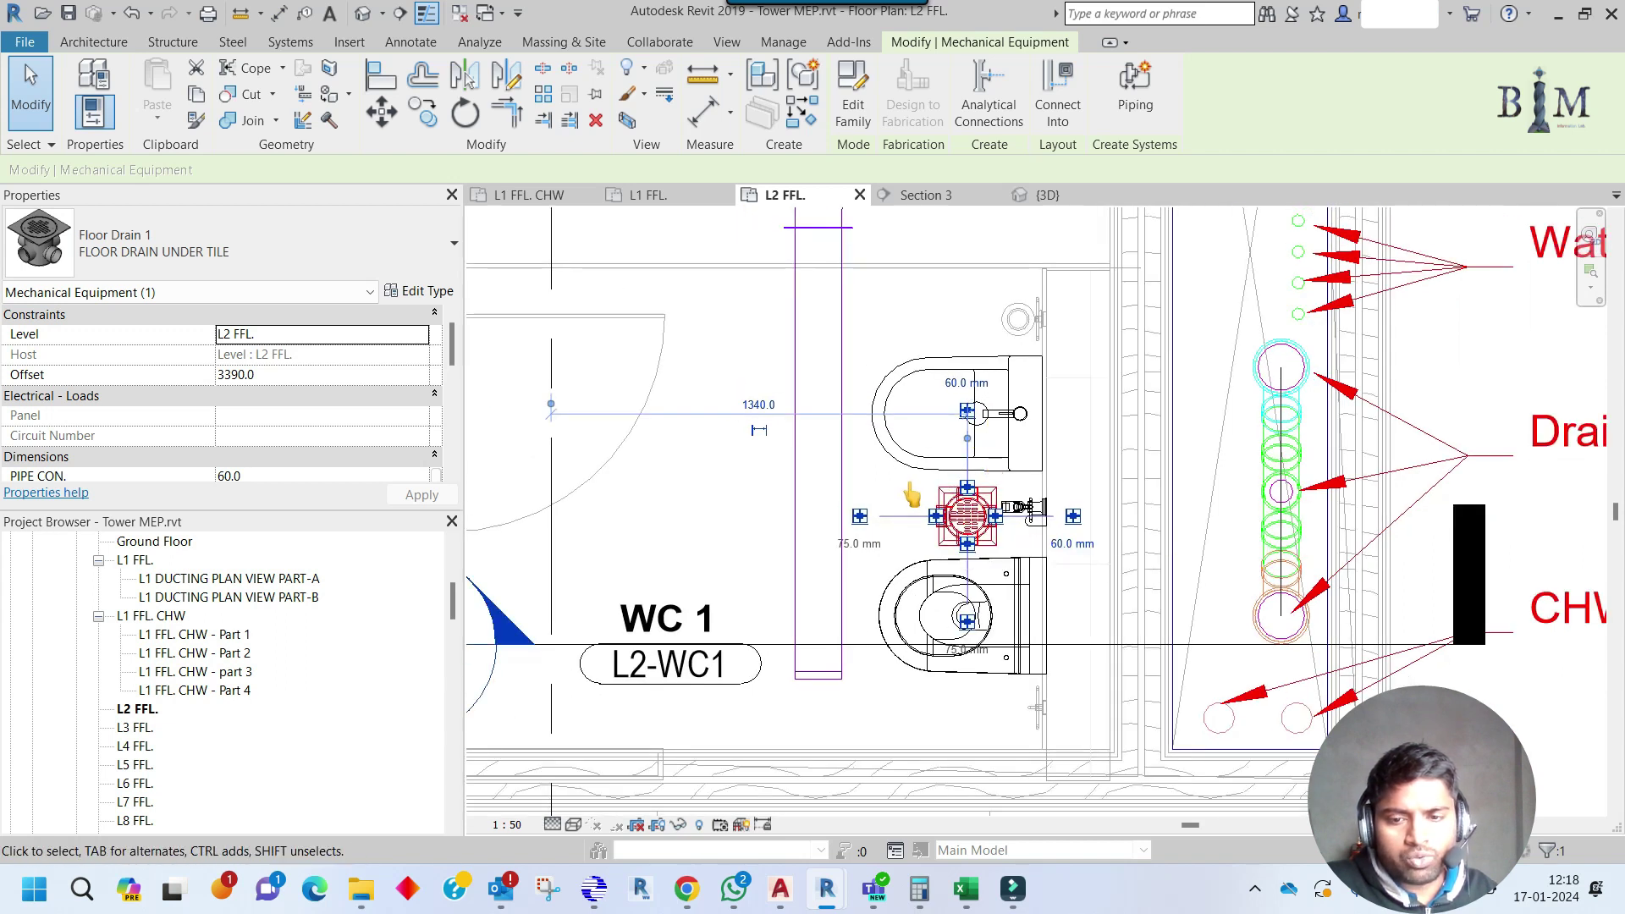
key(space)
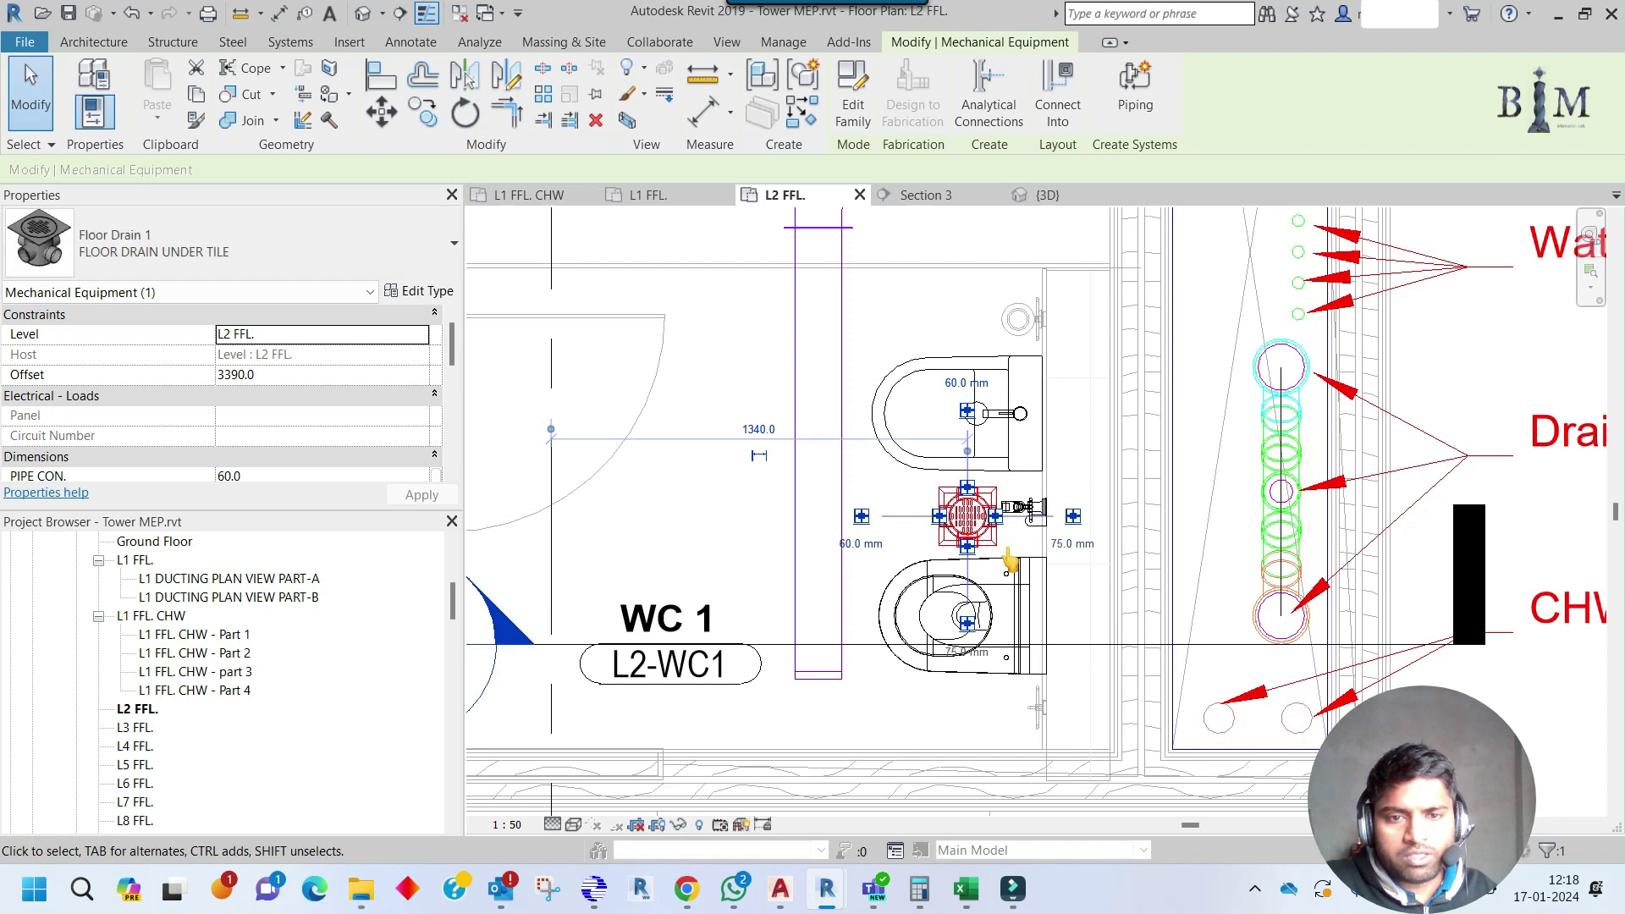
scroll(1010, 560, up, 5)
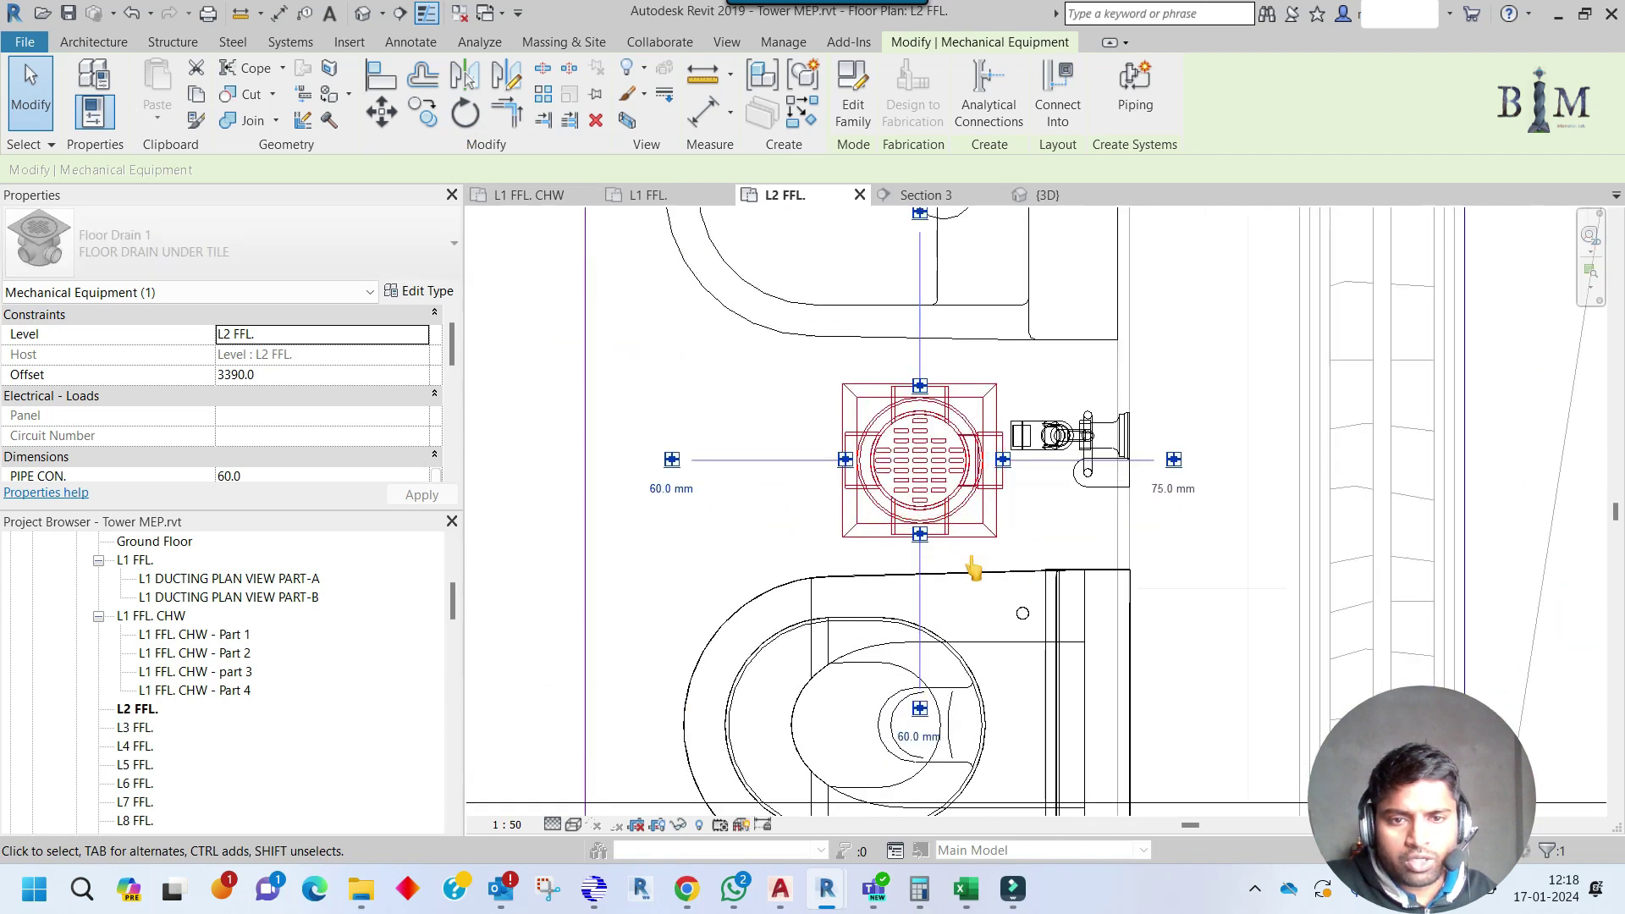
scroll(974, 569, down, 5)
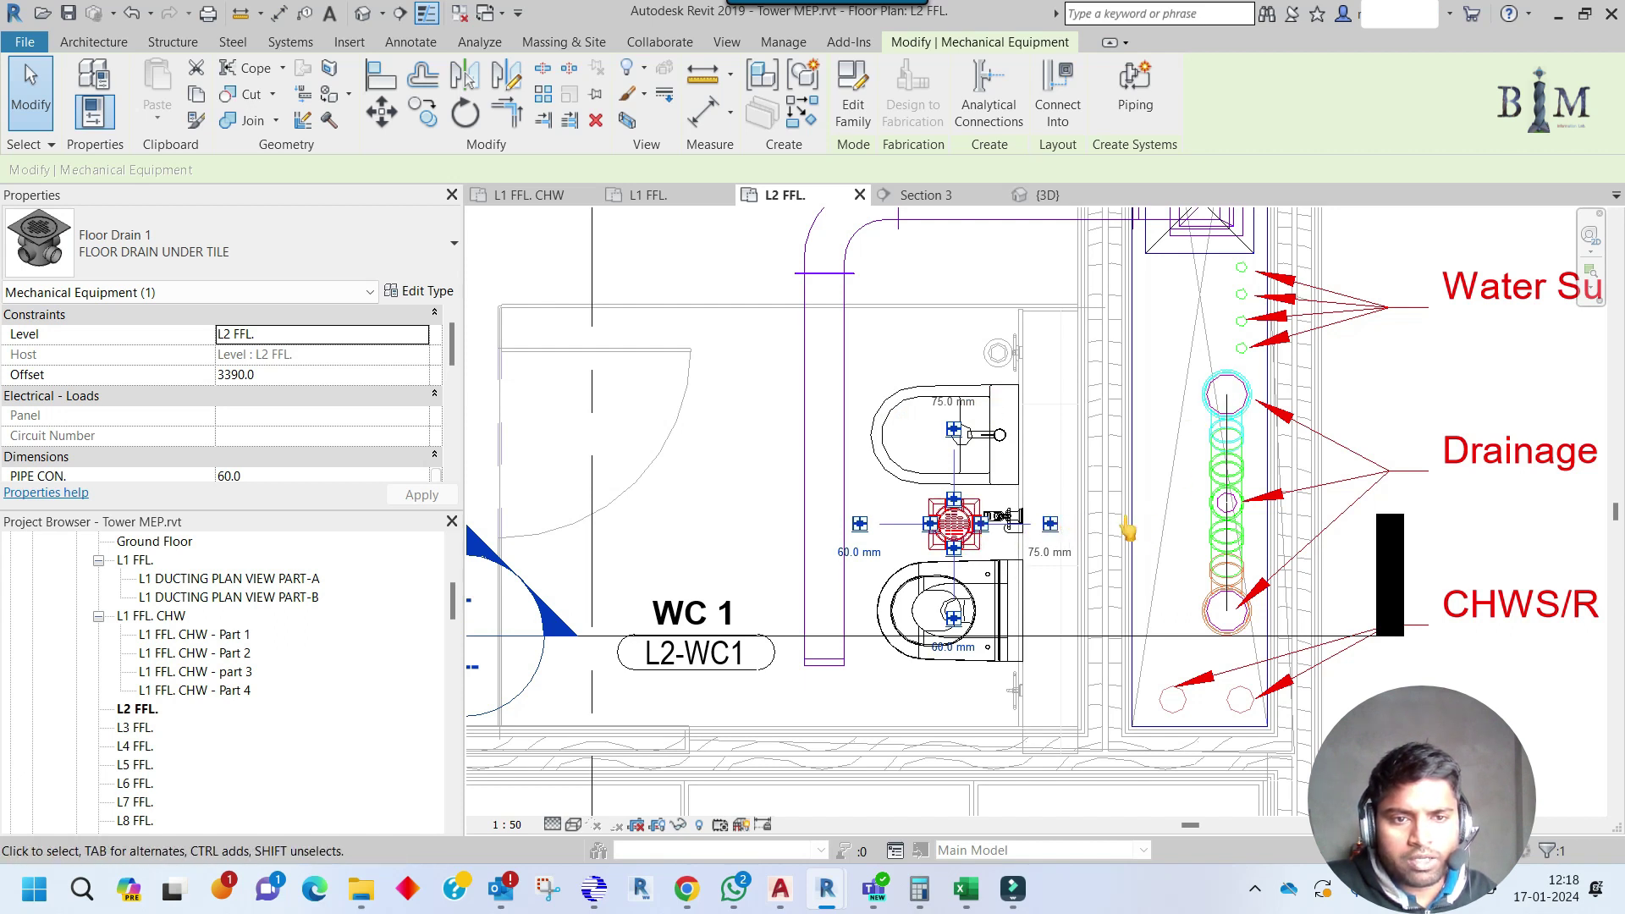
Move the Section 3 line up to the floor drain's lower edge with a shallow view depth and open its section view.
scroll(1001, 541, down, 5)
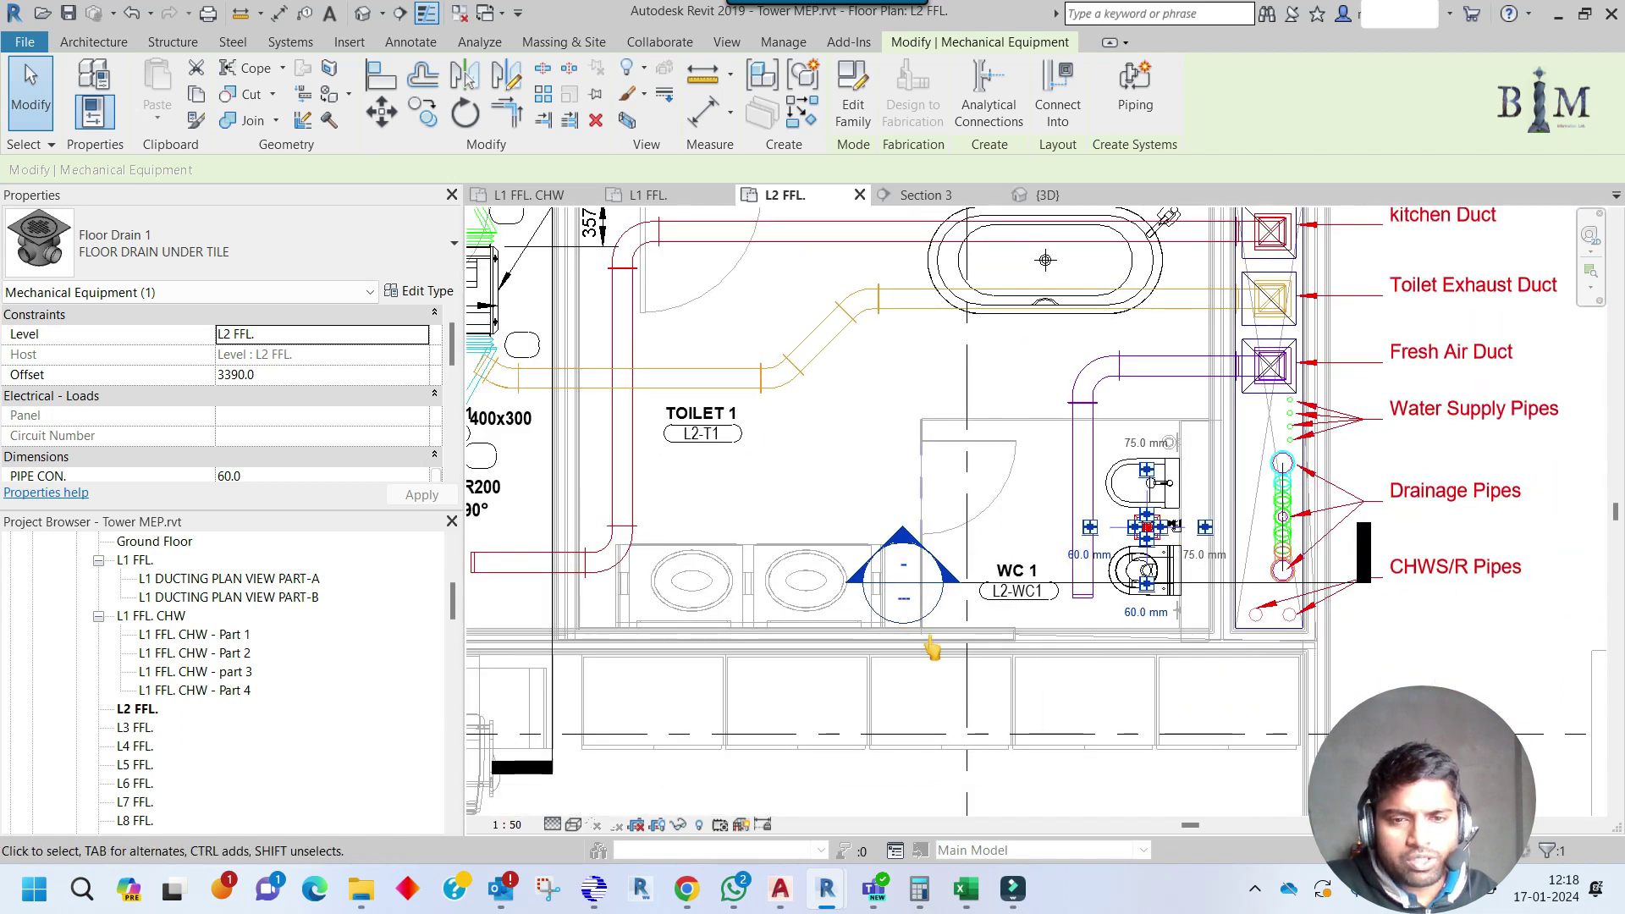
scroll(928, 639, up, 3)
scroll(620, 608, down, 4)
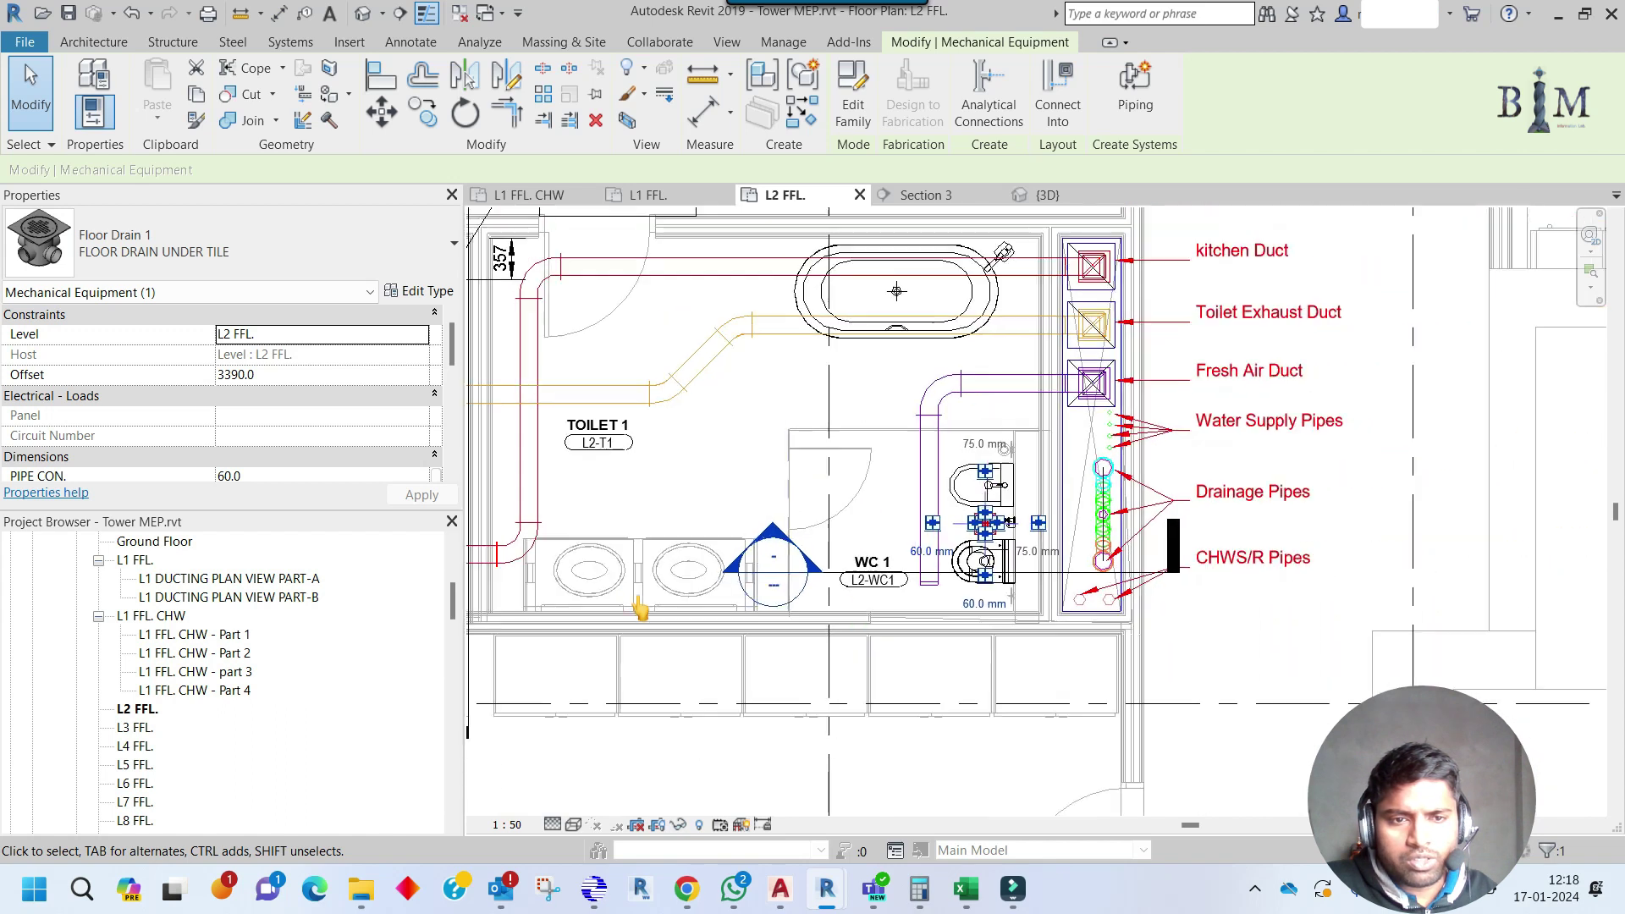
click(1022, 572)
scroll(1028, 576, up, 2)
drag(1065, 518, 1063, 520)
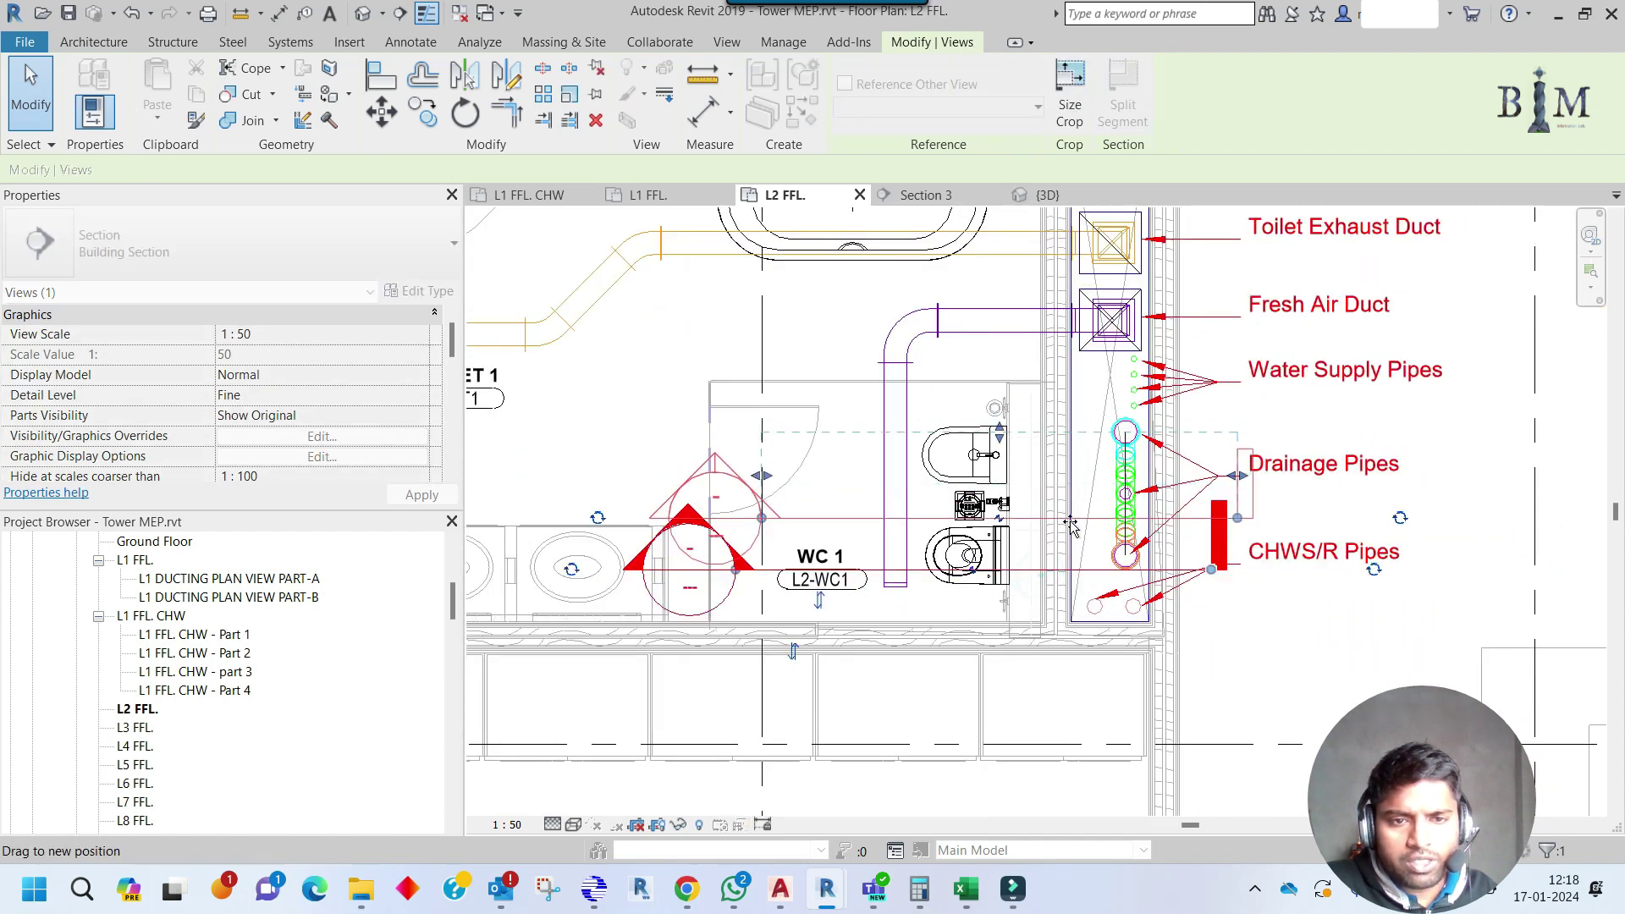
scroll(1047, 493, up, 2)
drag(976, 405, 976, 353)
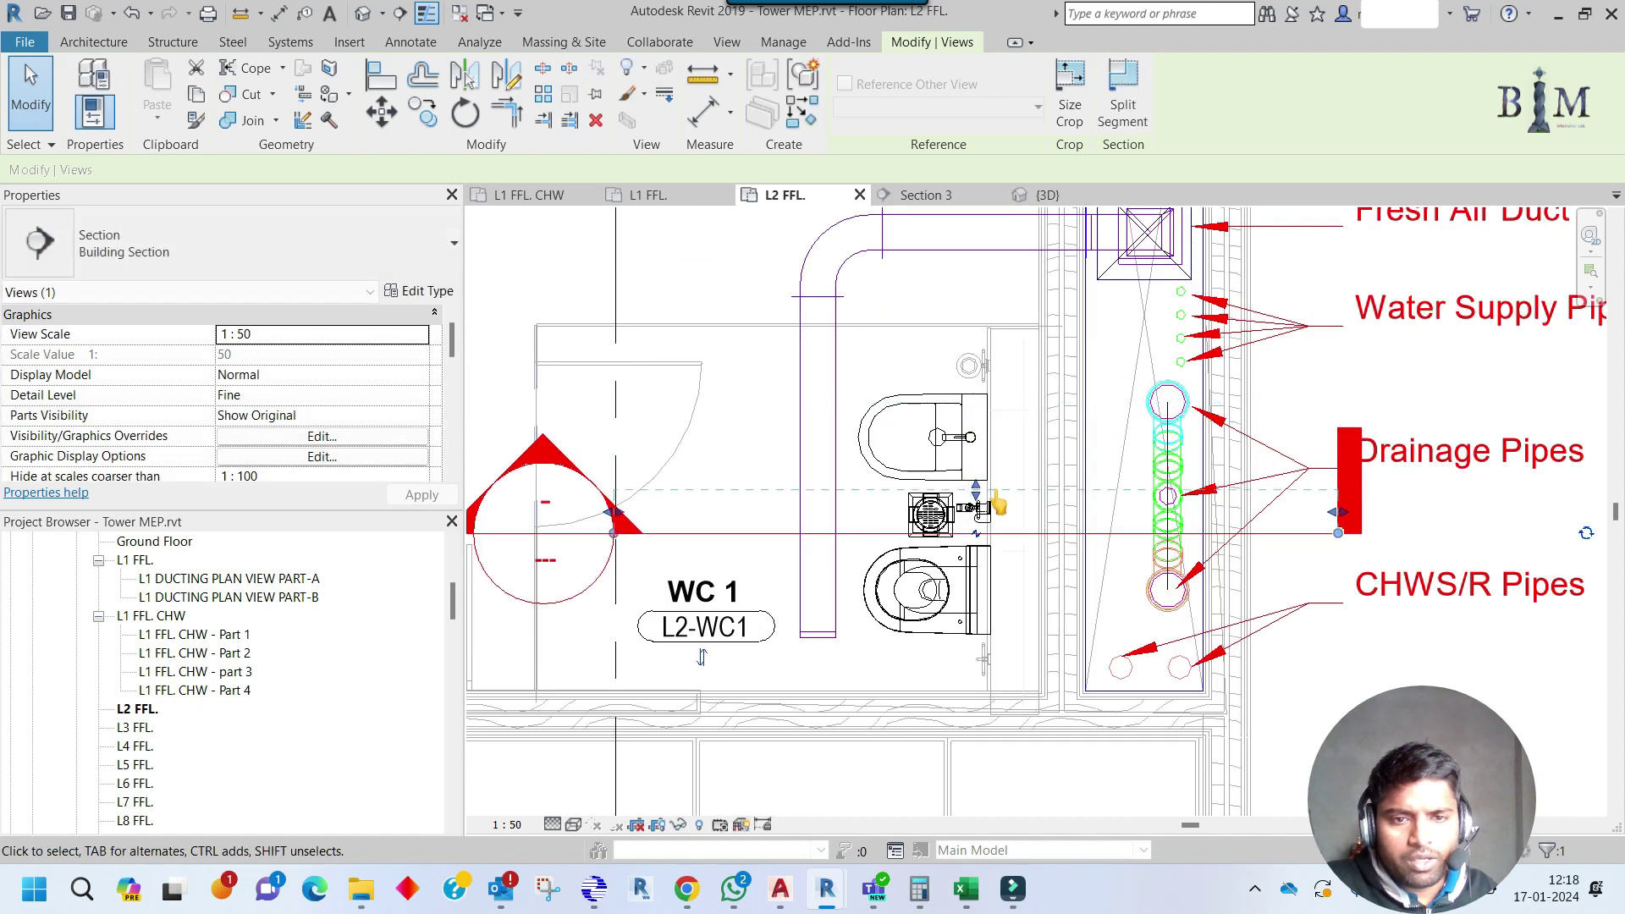
double_click(1068, 534)
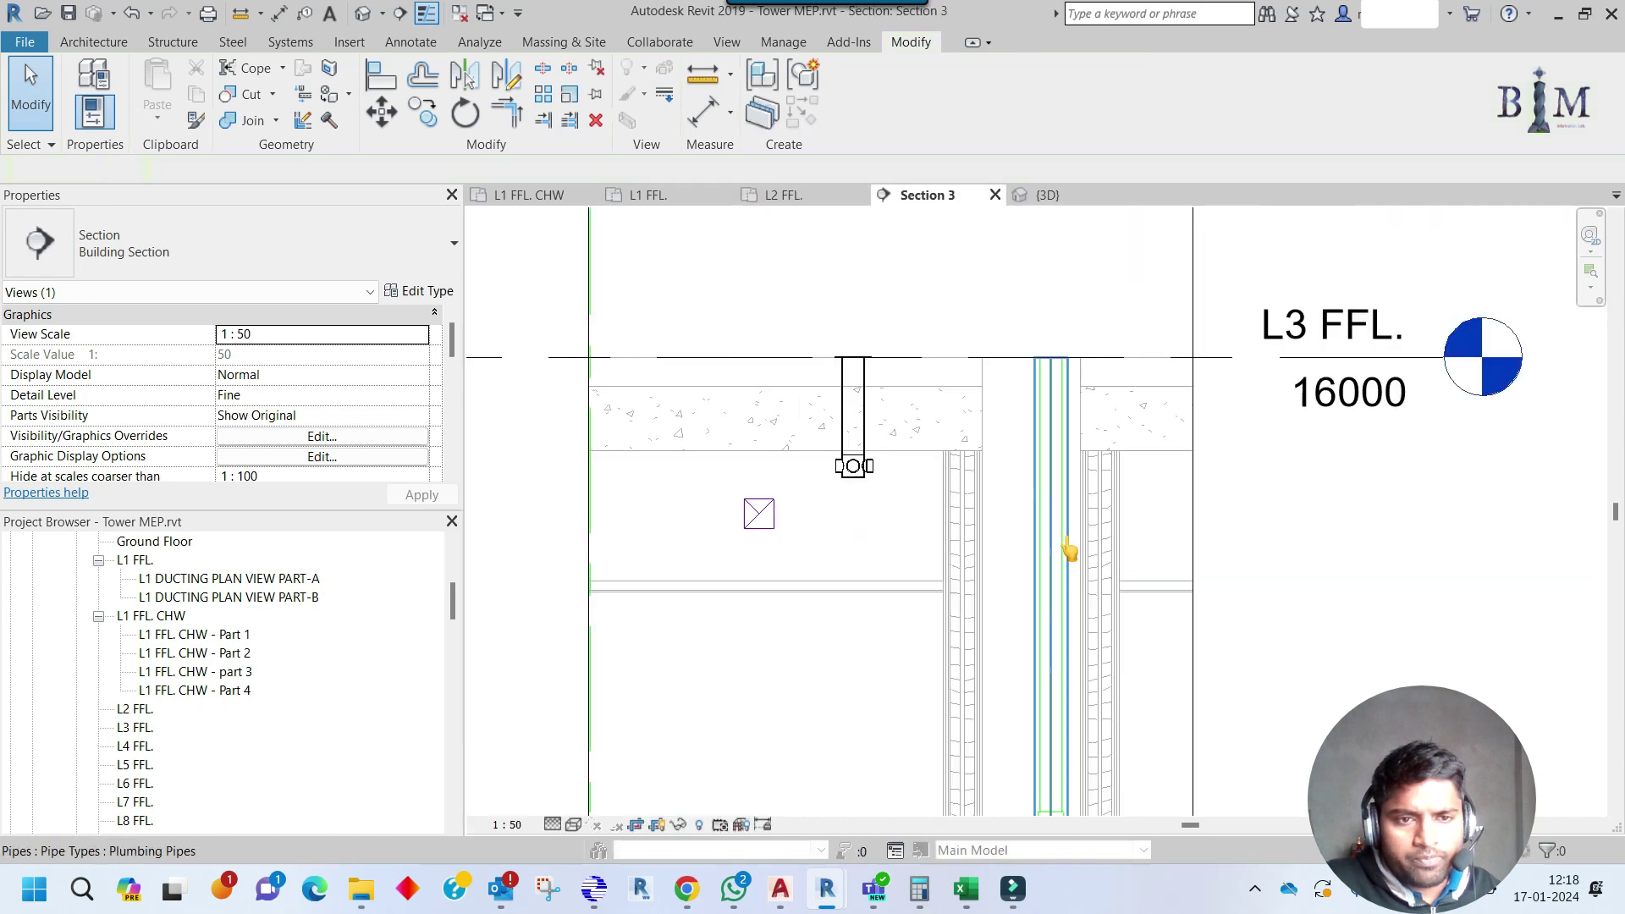
Copy the 150 mm riser toward the floor drain and reshape the copy into a horizontal pipe 500 mm long.
click(1068, 484)
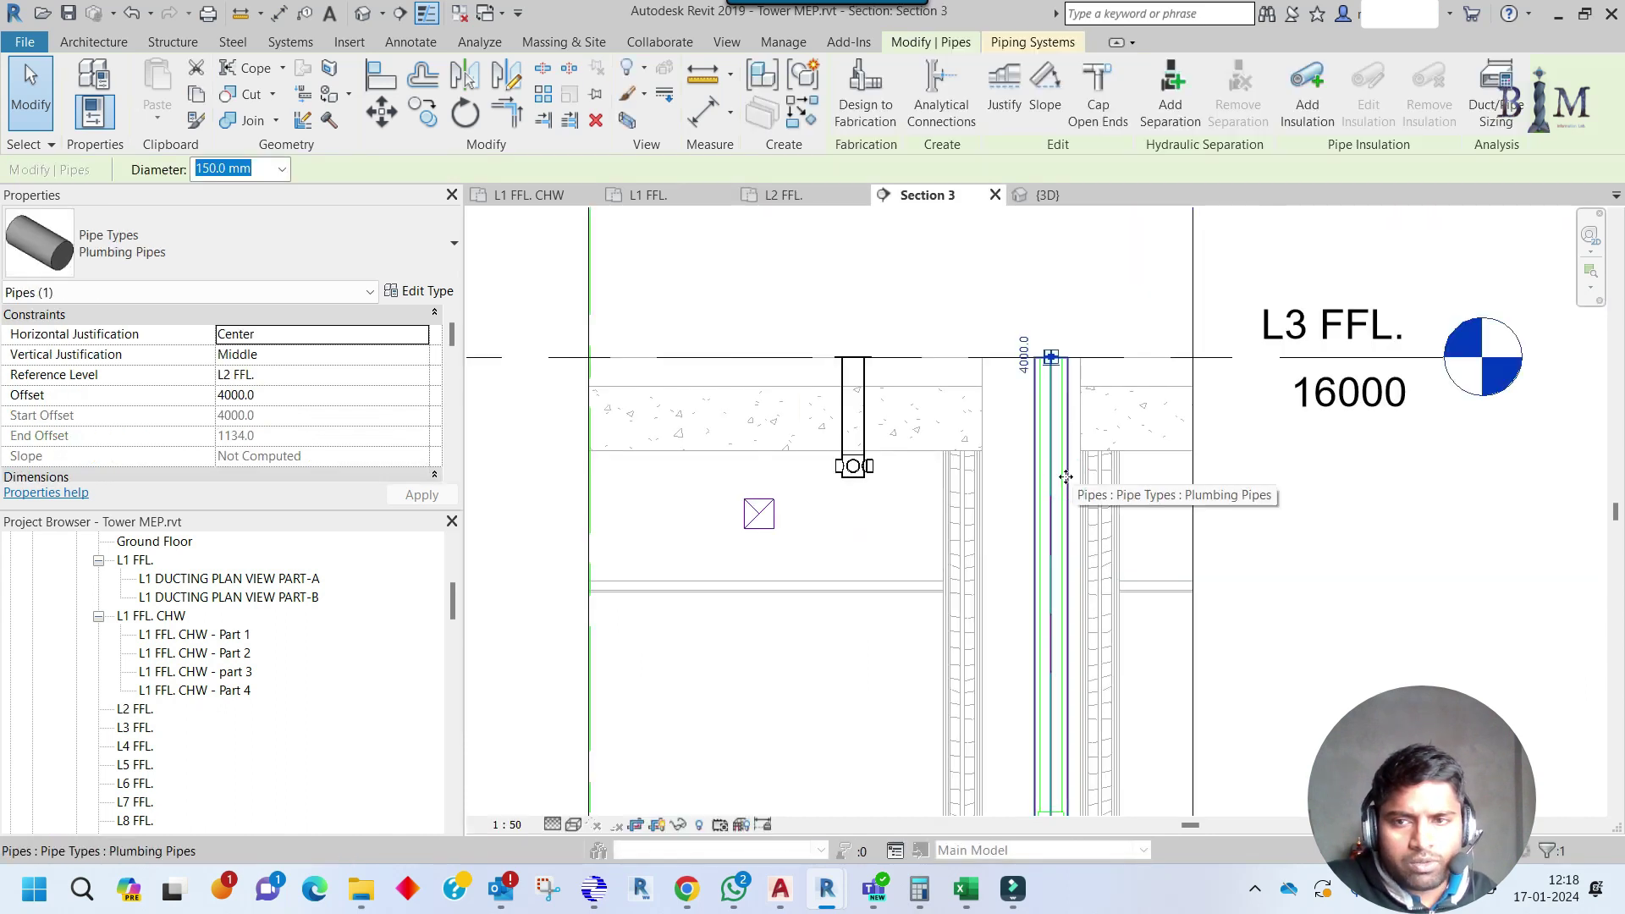
click(423, 111)
click(902, 590)
click(851, 446)
scroll(852, 446, down, 3)
key(Escape)
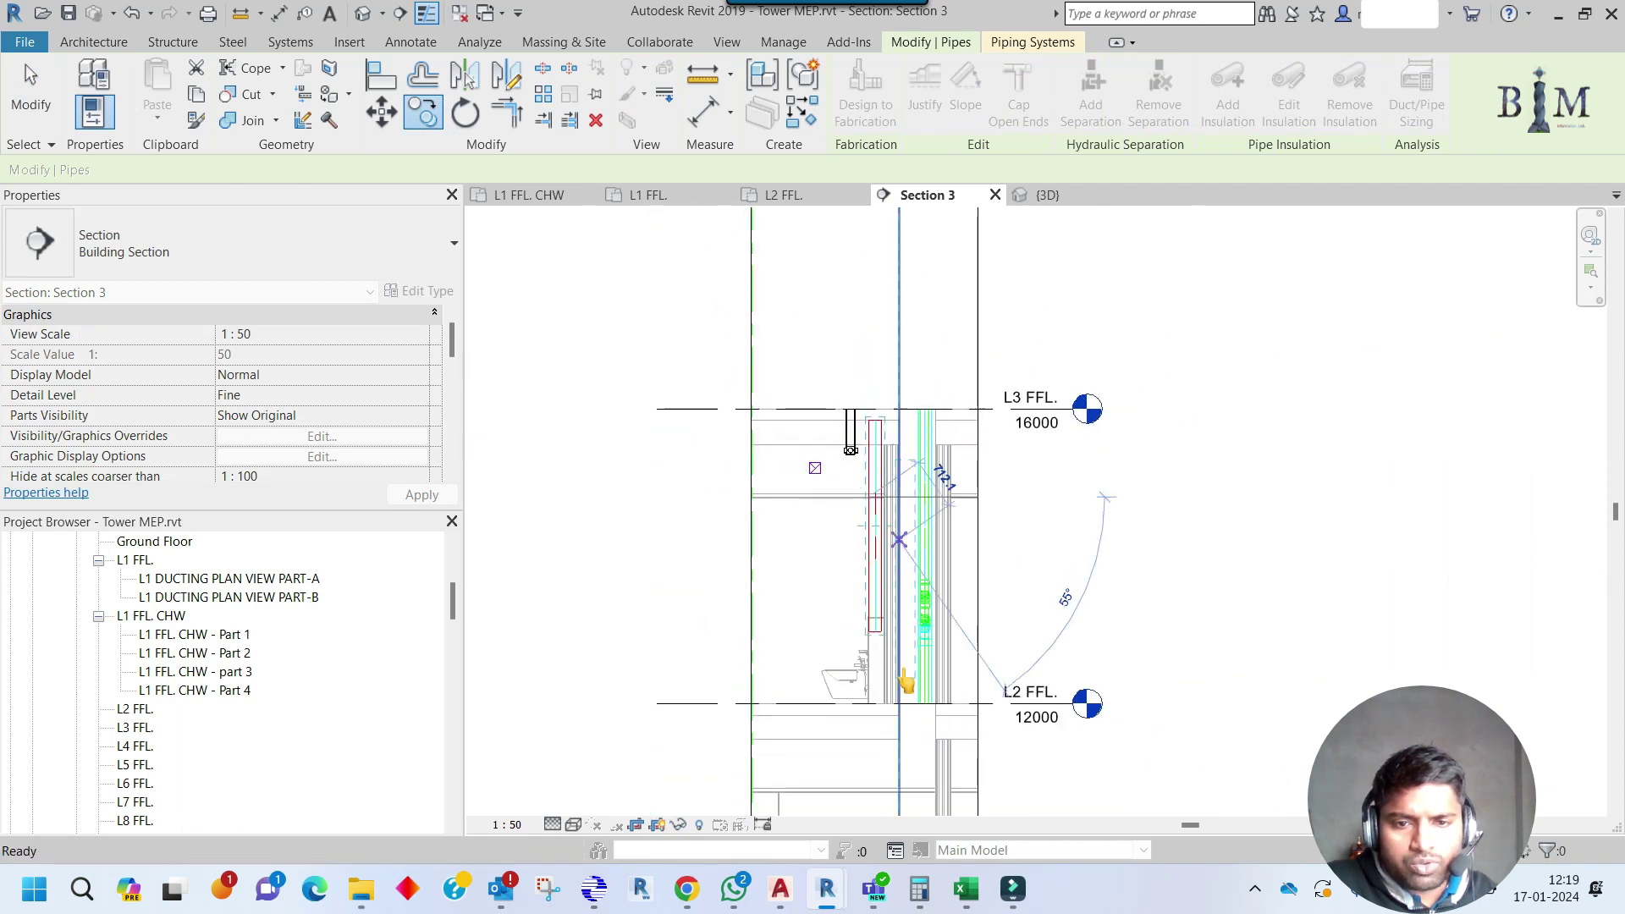
key(Escape)
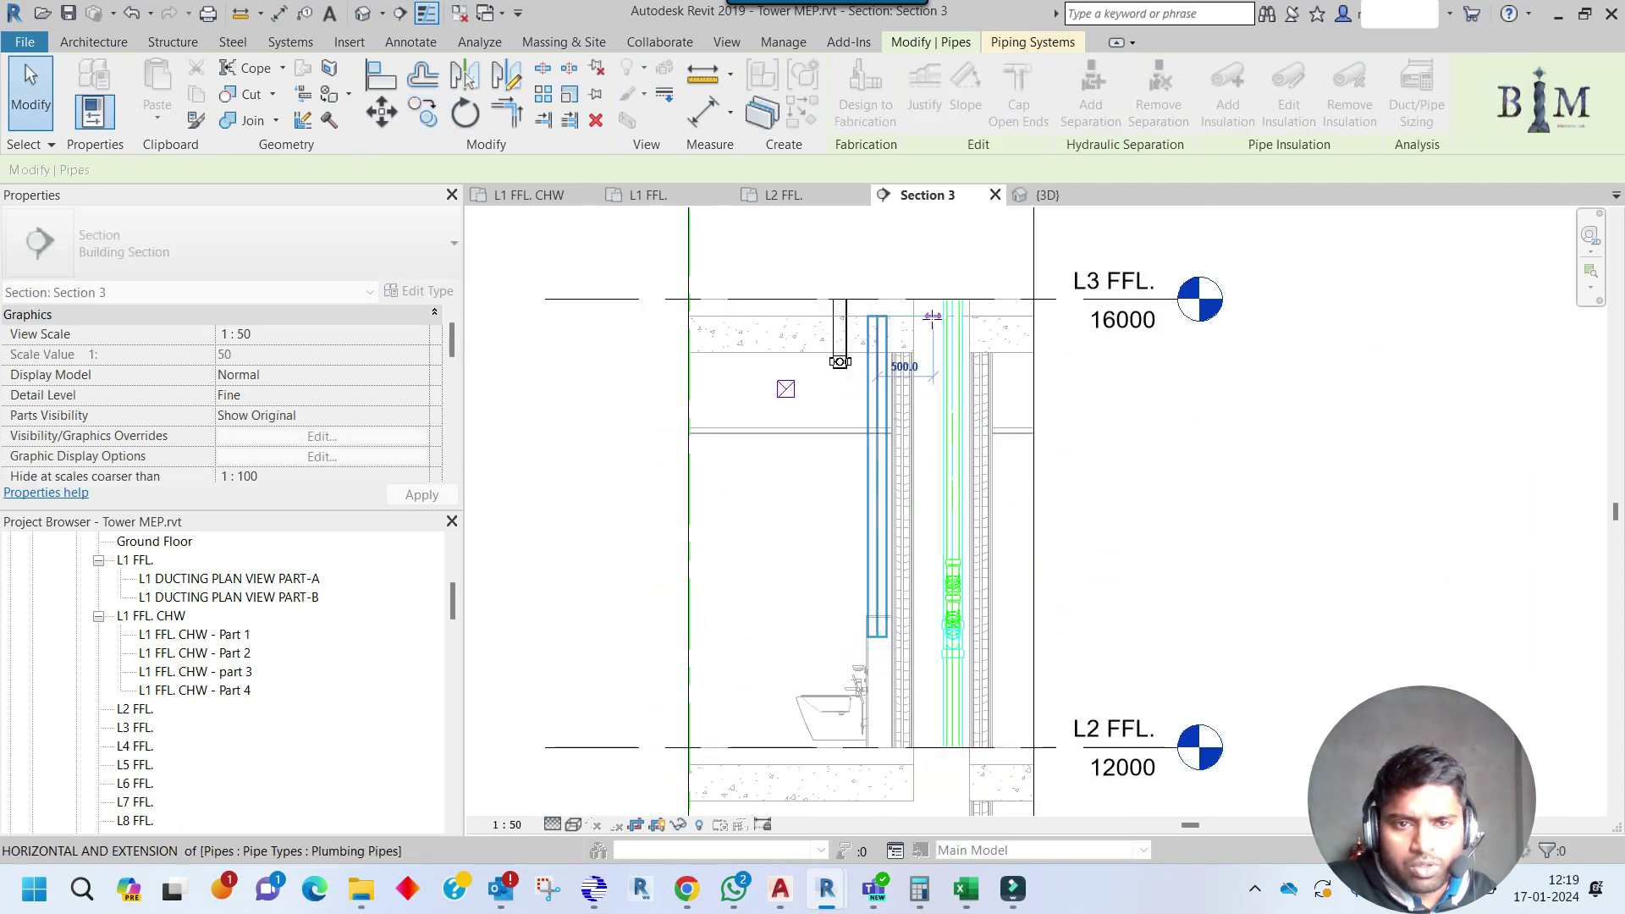
Set the horizontal pipe's diameter to 80 mm and align its centreline with the floor drain's outlet.
key(ctrl+z)
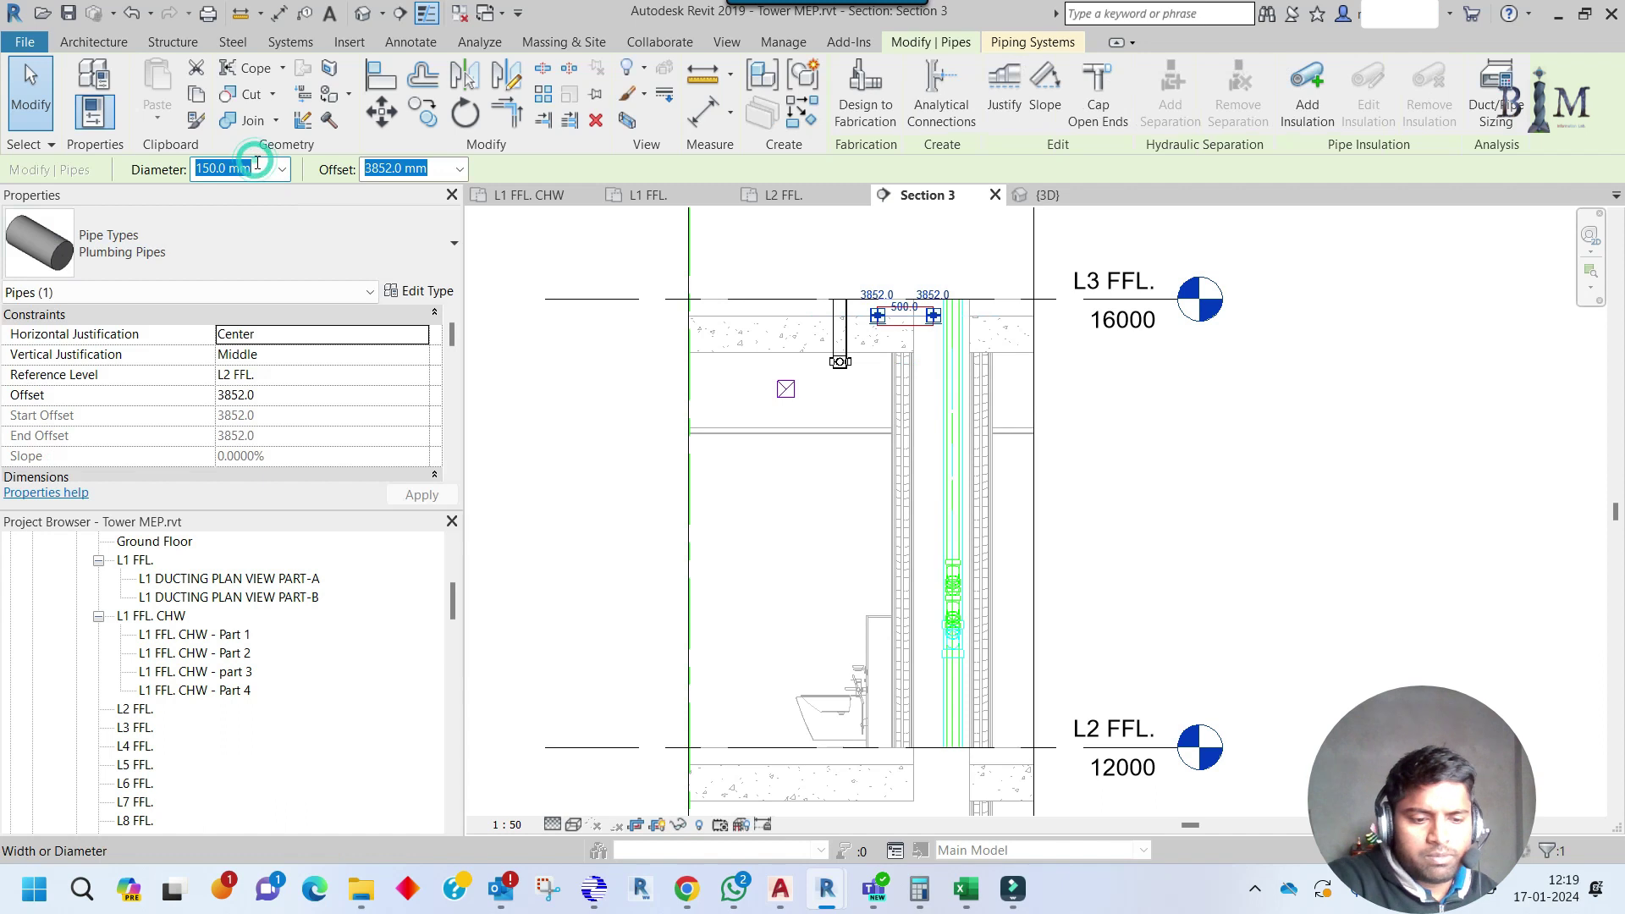
key(Escape)
scroll(910, 365, up, 2)
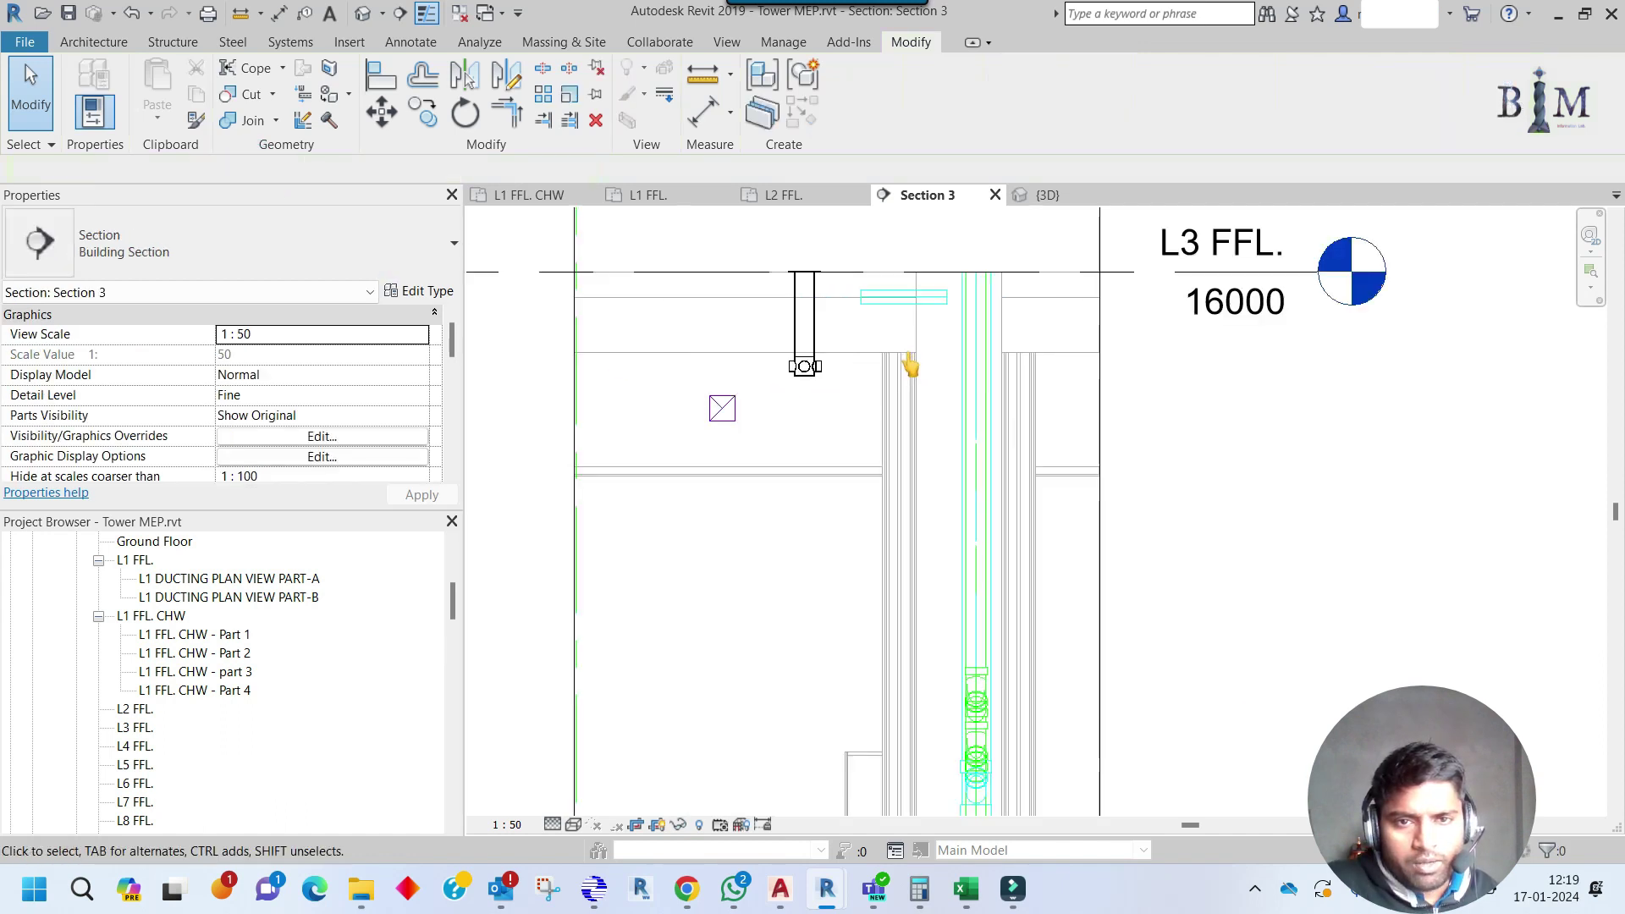
scroll(878, 283, up, 2)
key(a)
key(l)
click(787, 414)
click(900, 317)
key(Escape)
key(Escape)
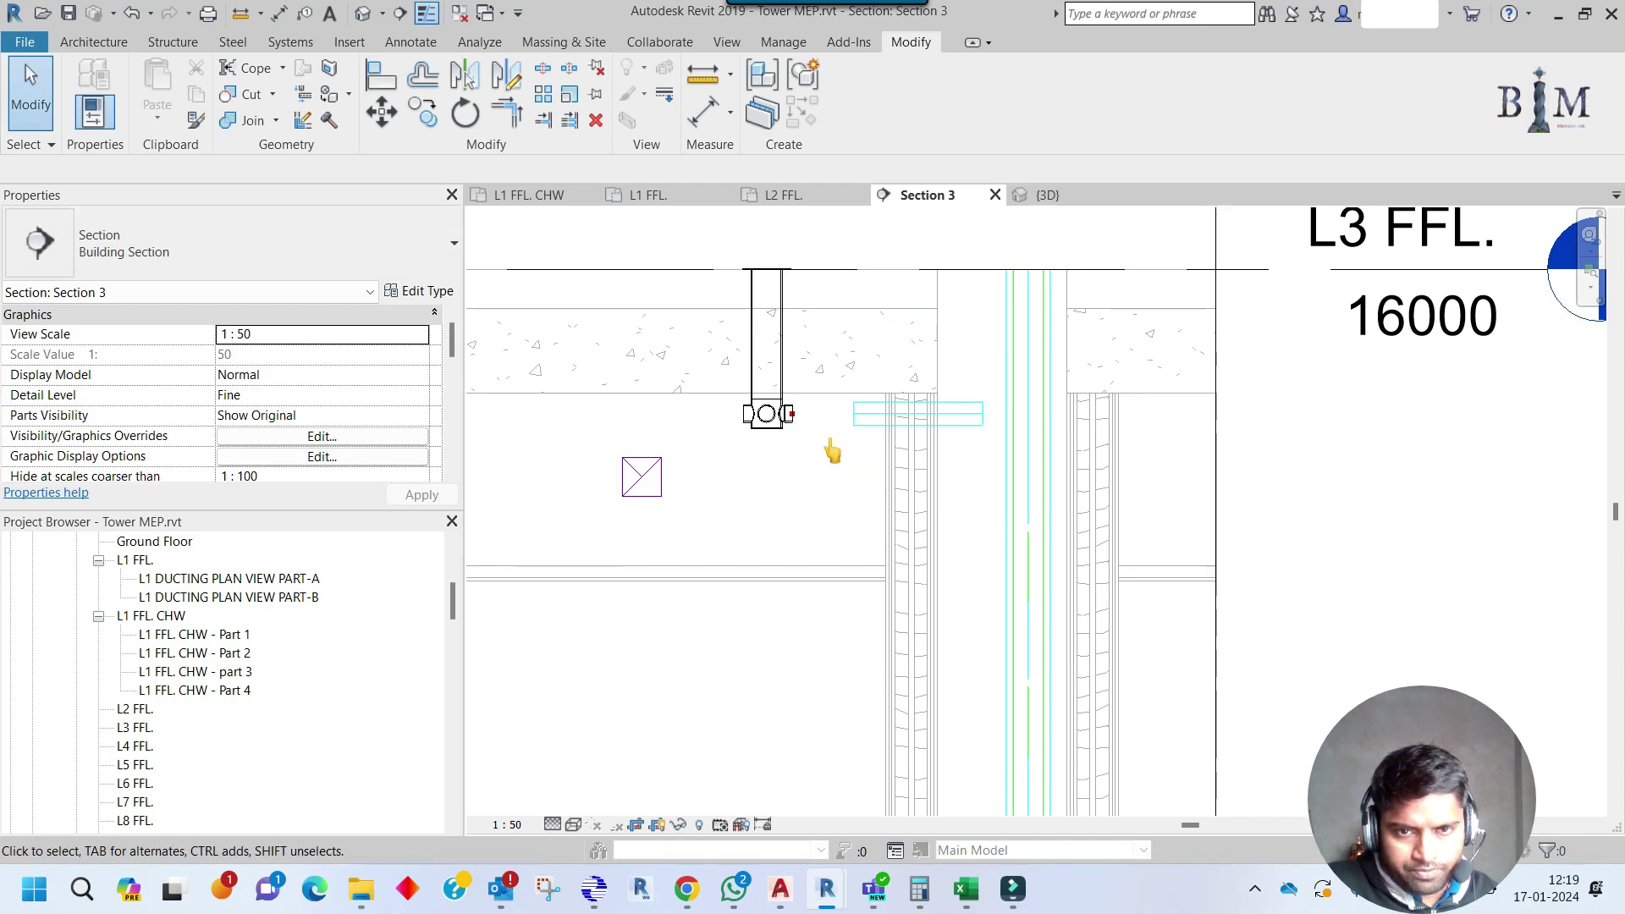
Align the horizontal pipe's near end with the face of the floor drain's outlet.
key(a)
key(l)
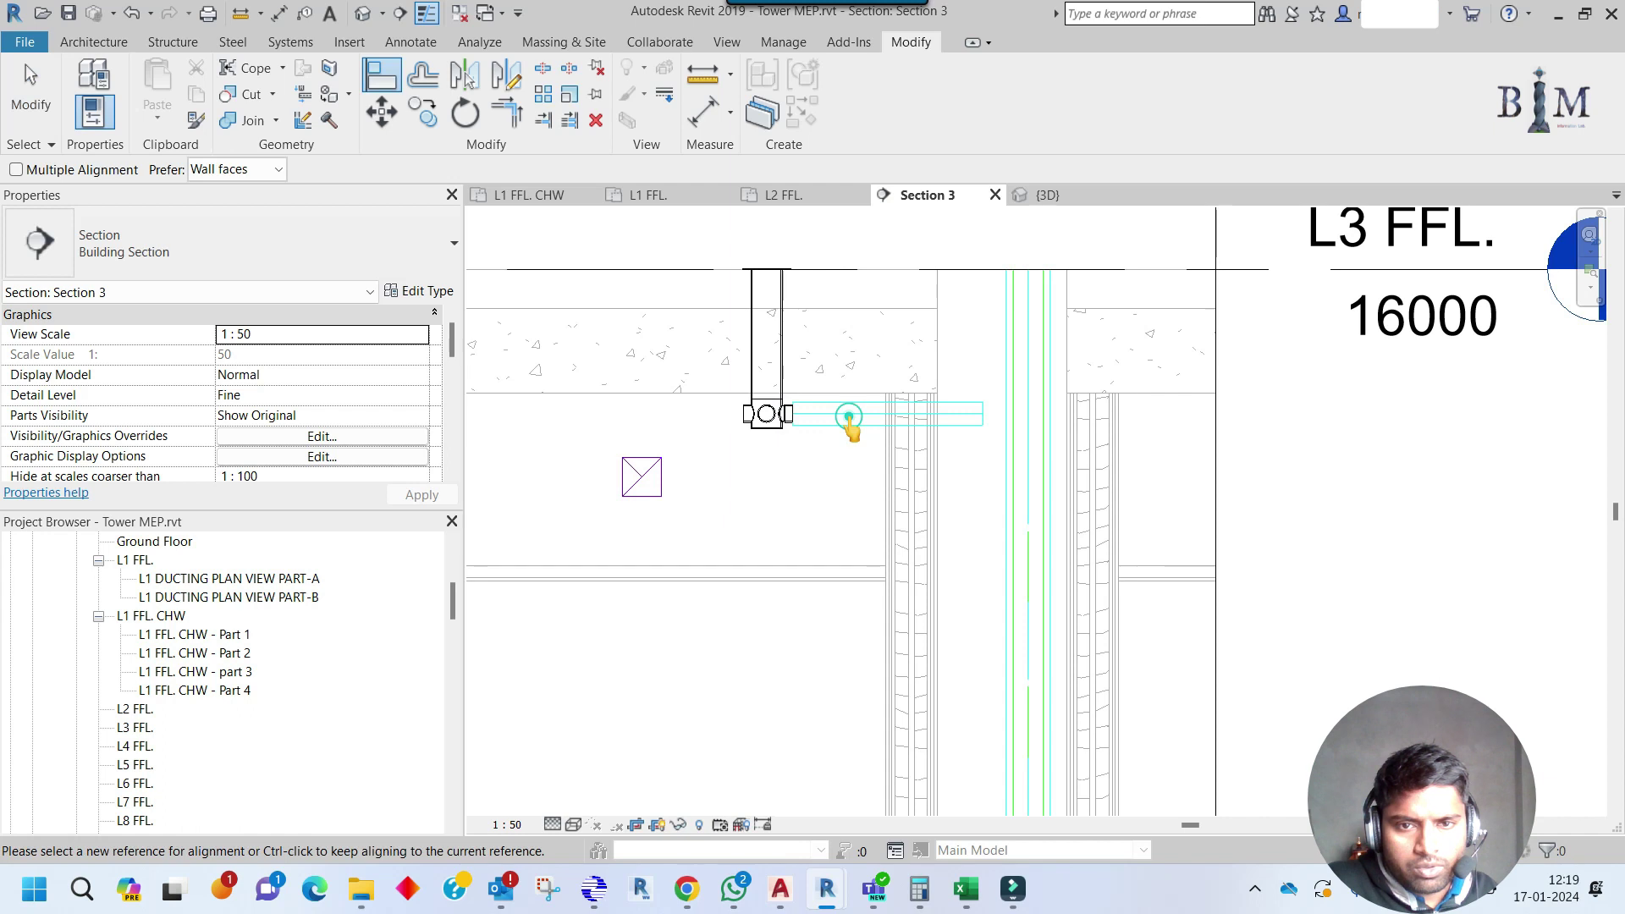
key(Escape)
Extend the 80 mm pipe horizontally past the riser into the shaft's far wall.
click(973, 416)
right_click(987, 424)
click(1063, 411)
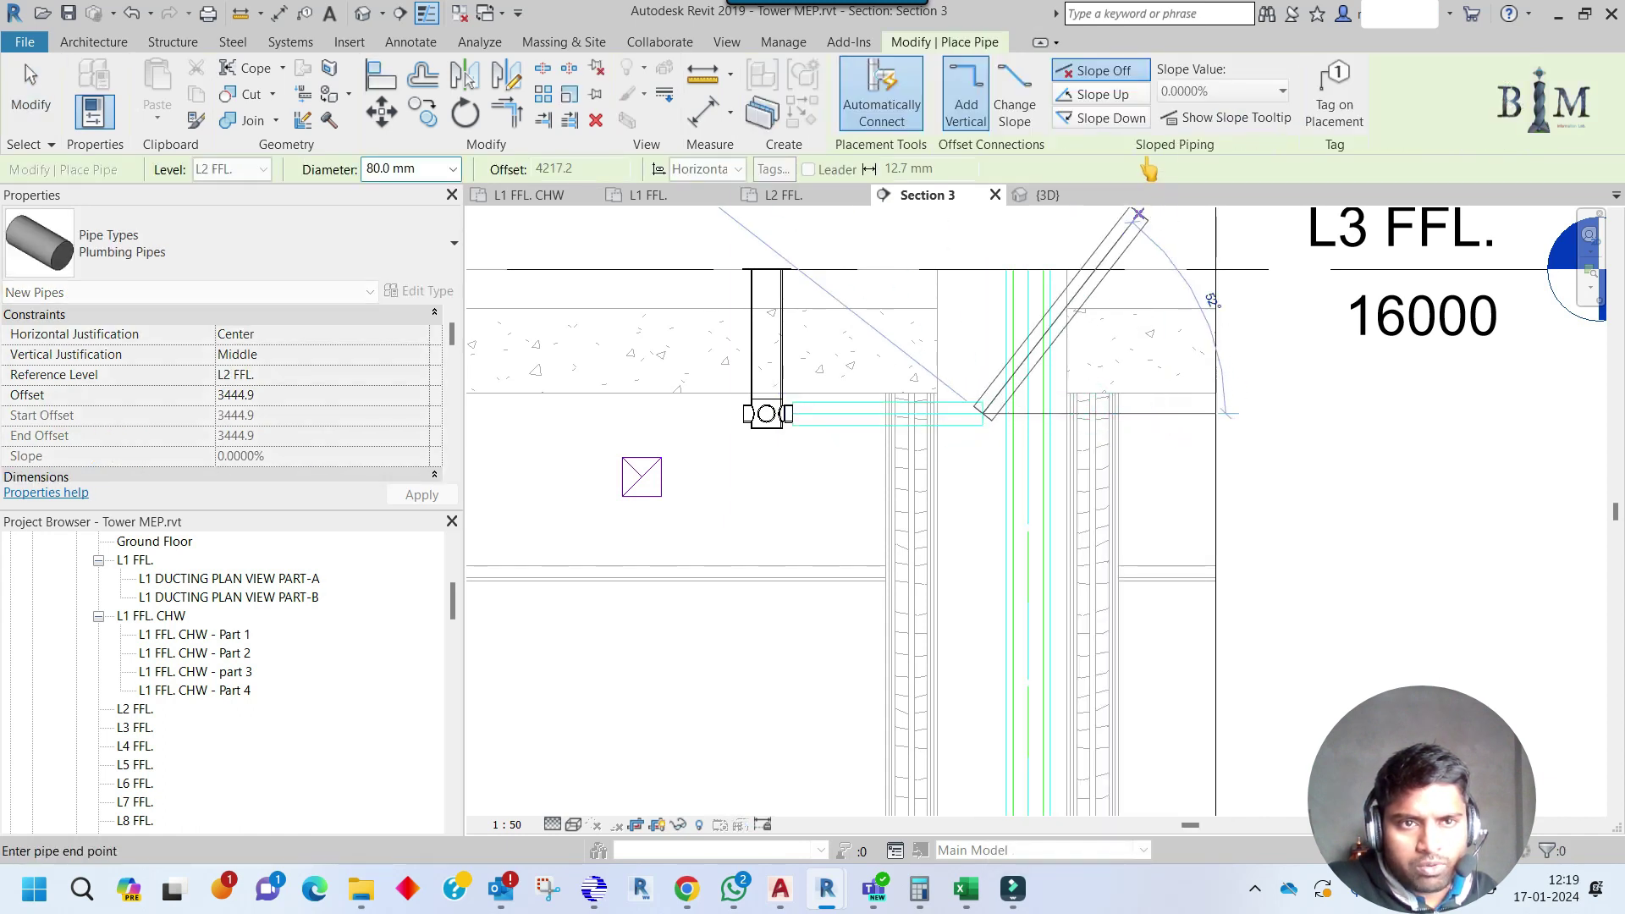
click(1126, 413)
key(Escape)
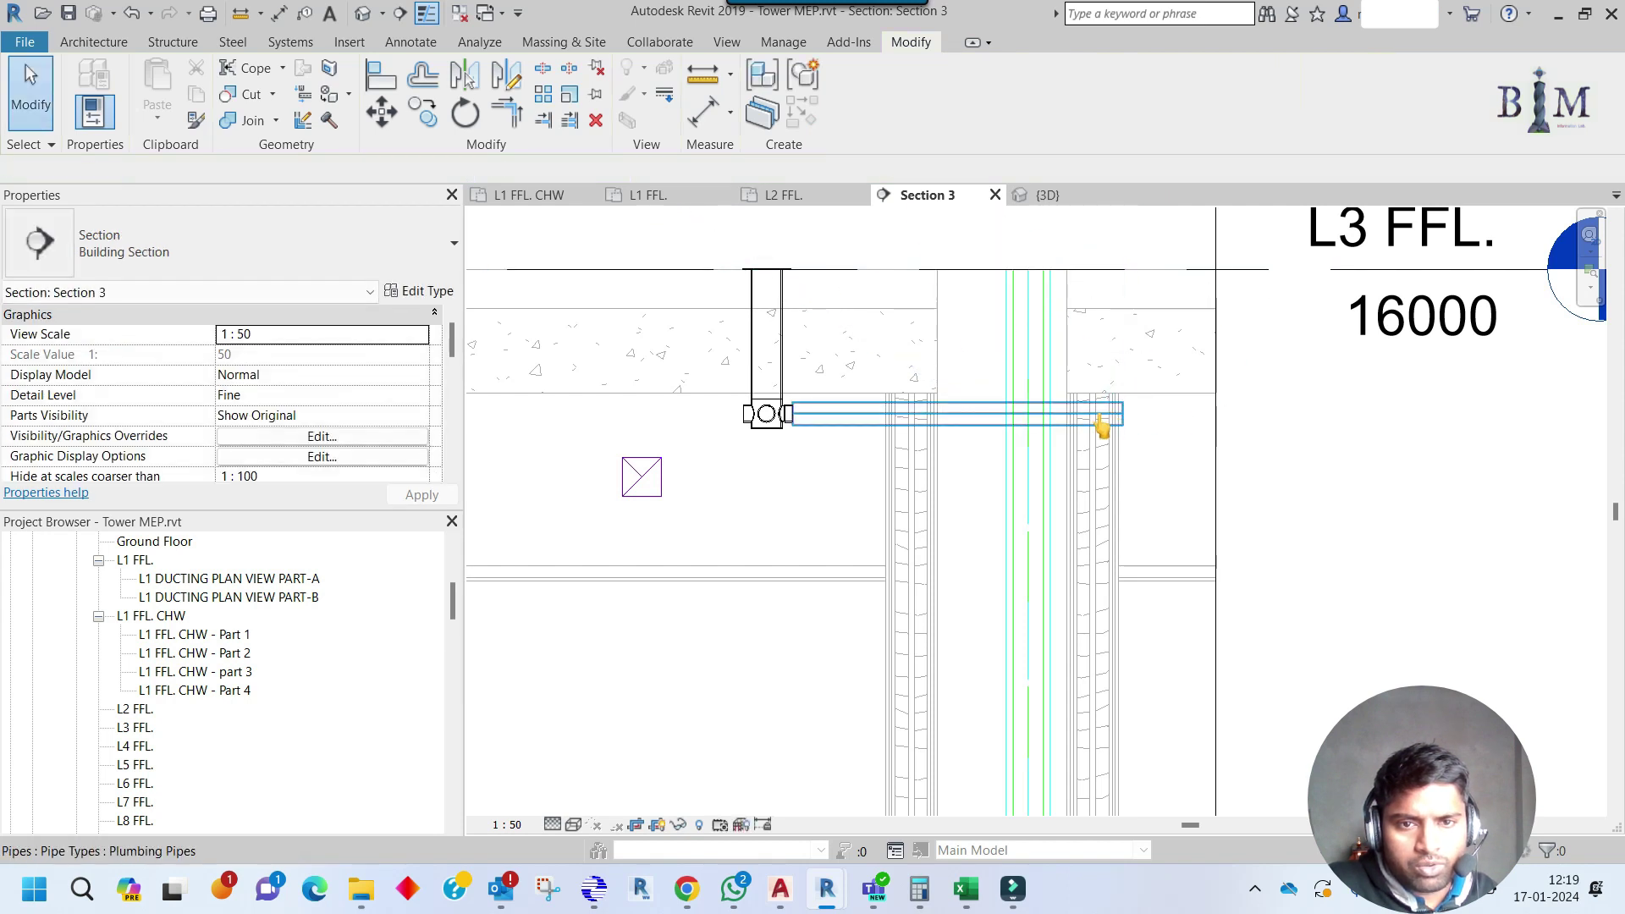
Try connecting the horizontal pipe directly into the riser's centreline, and undo the connection.
click(1101, 417)
scroll(1122, 415, up, 2)
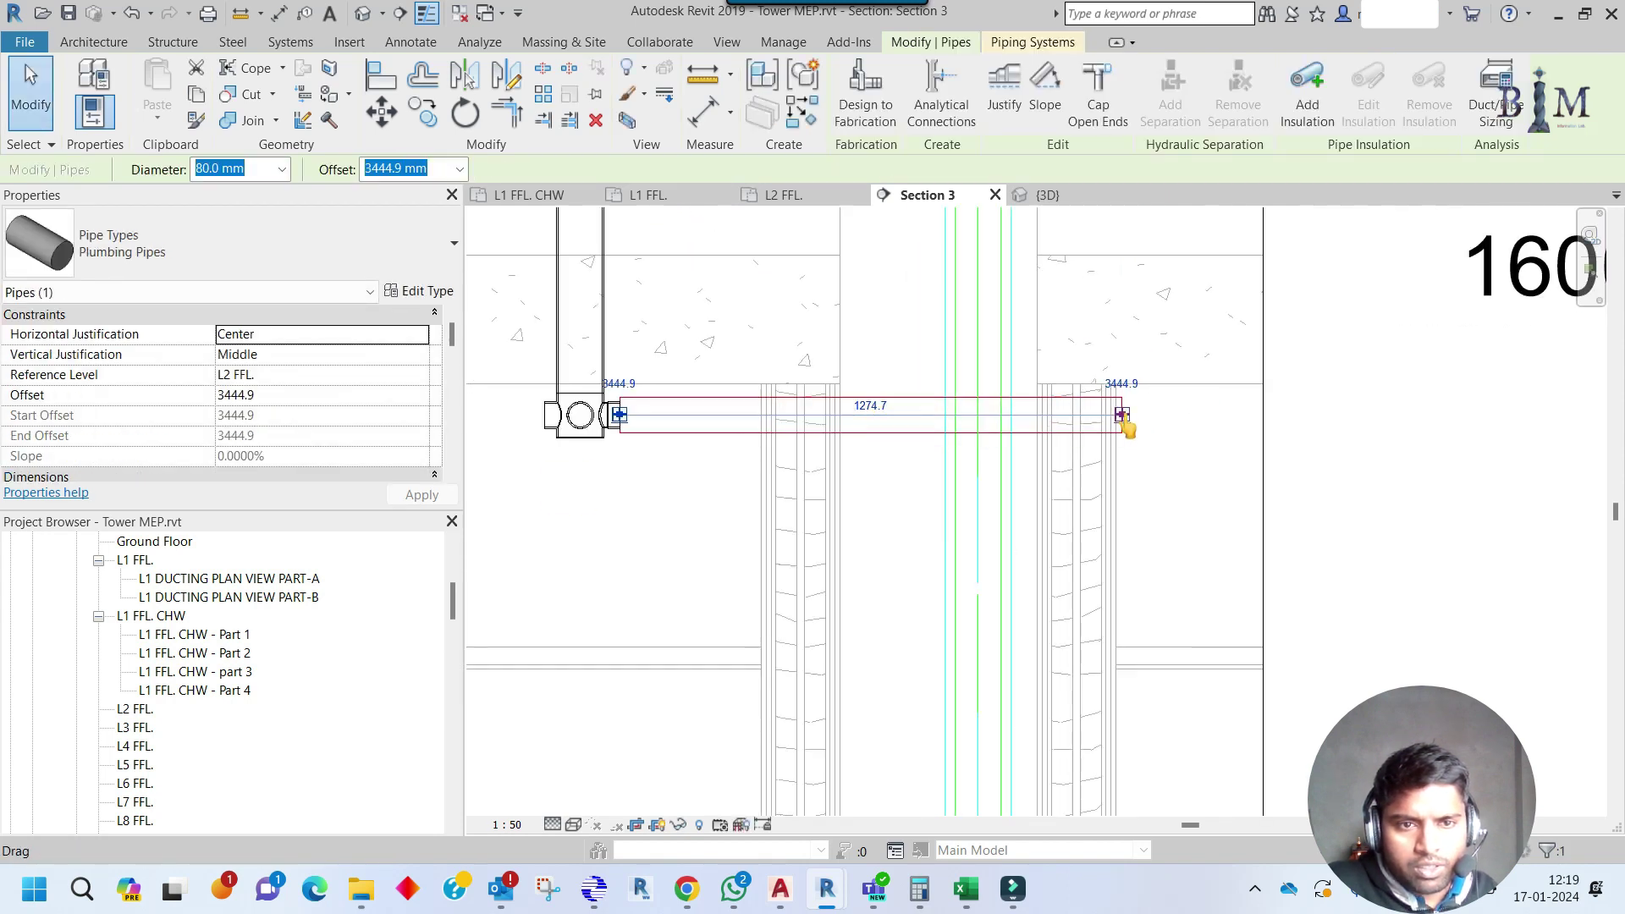
click(1122, 415)
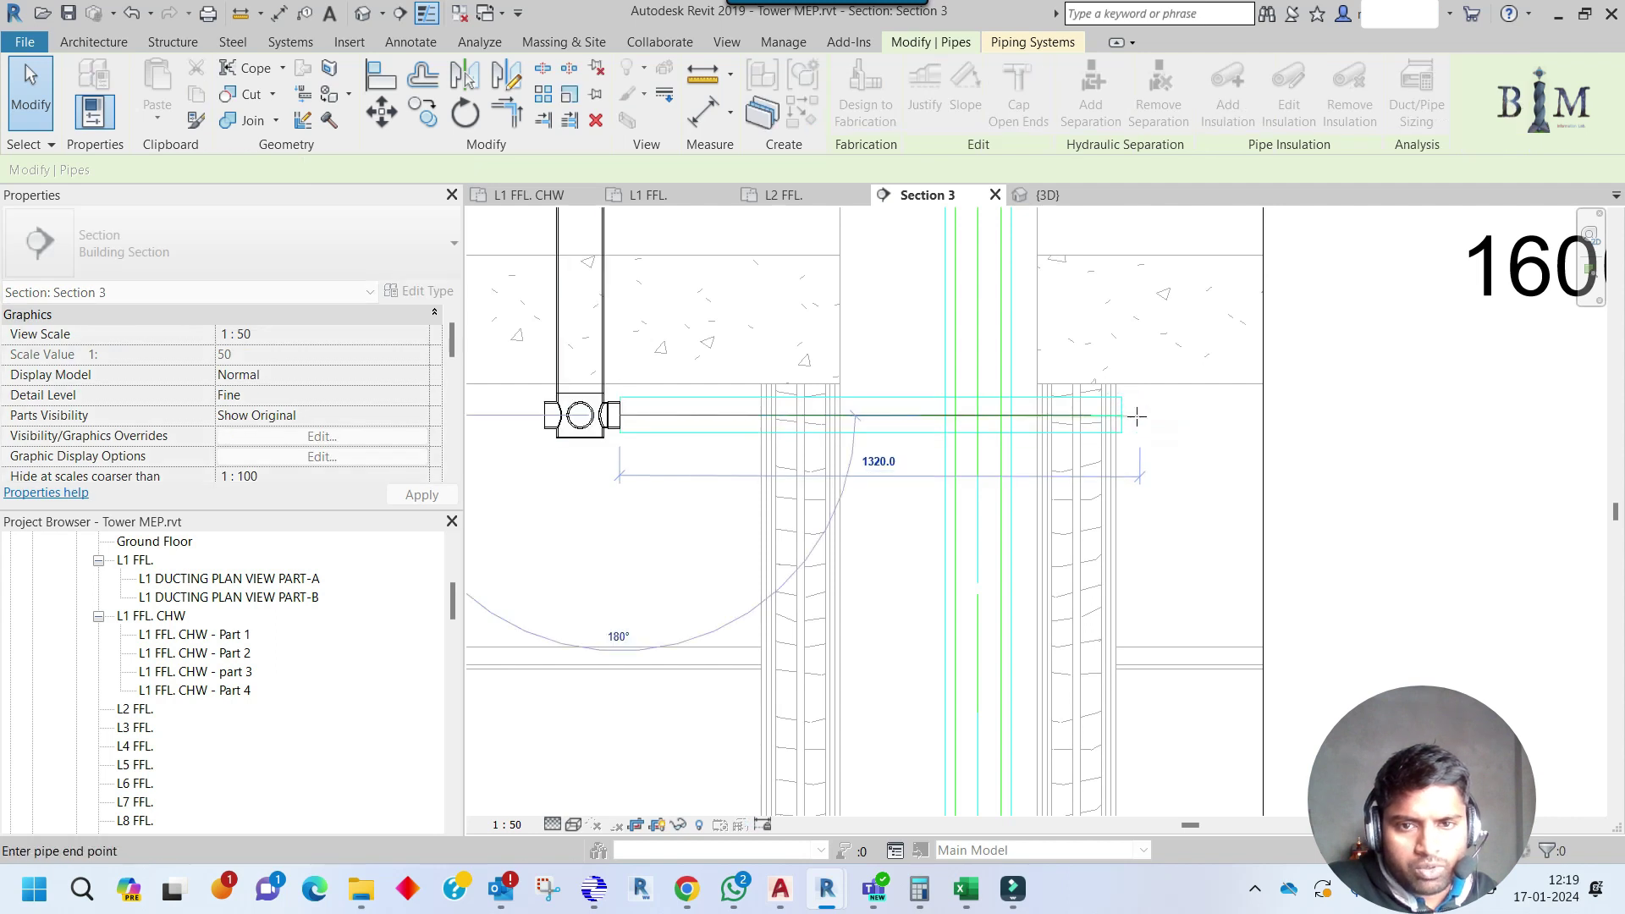
click(979, 414)
key(Escape)
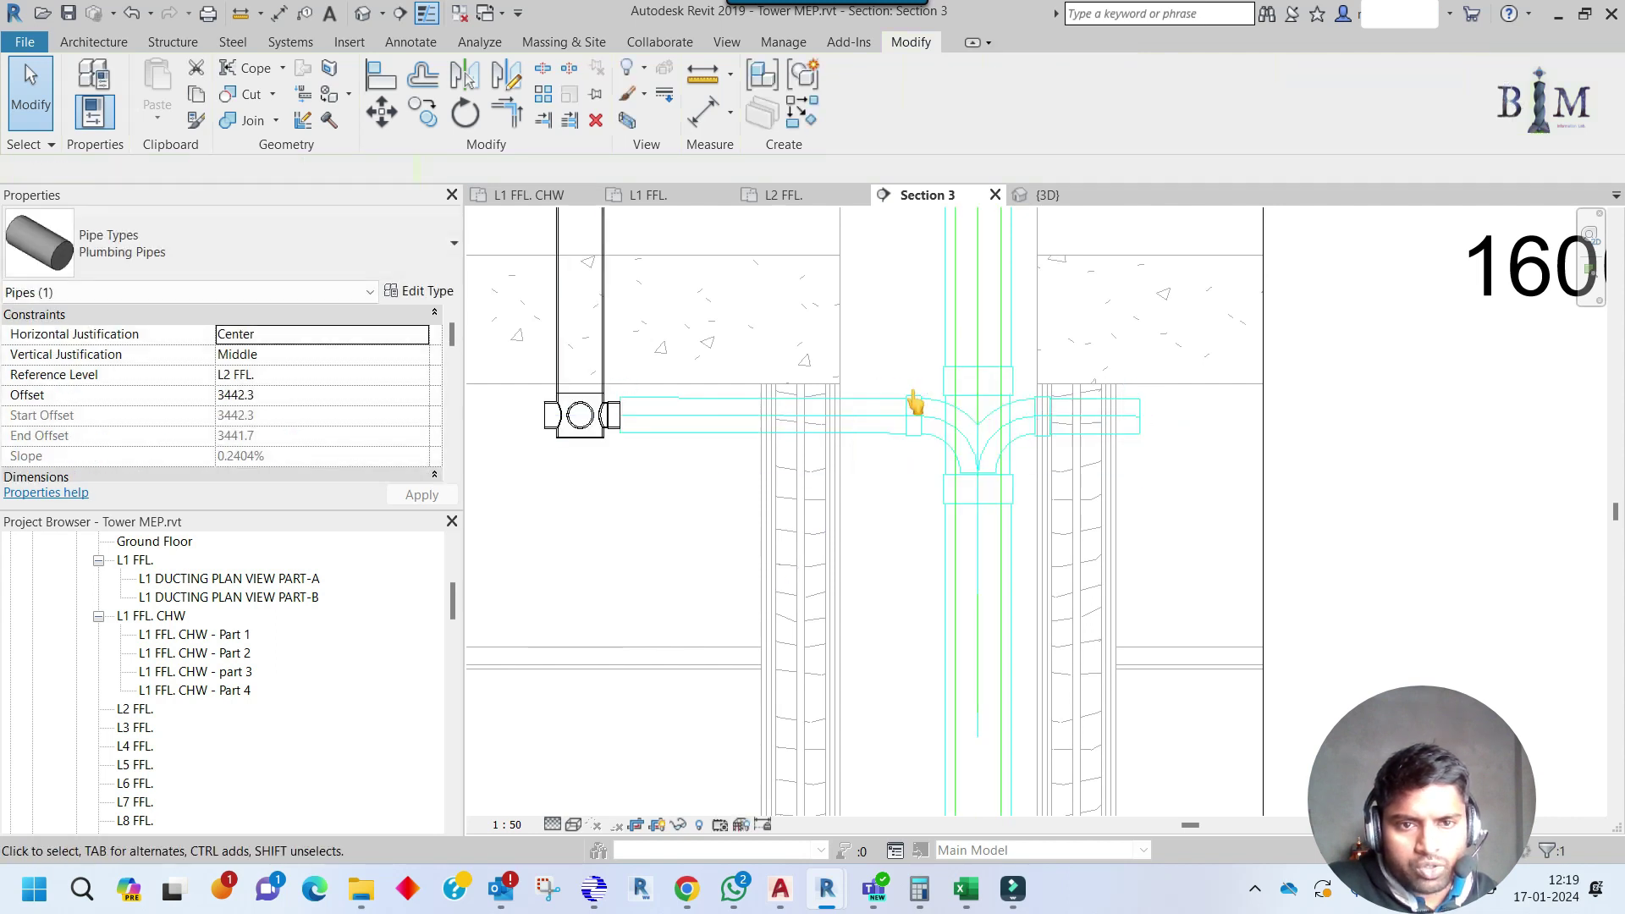
key(ctrl+z)
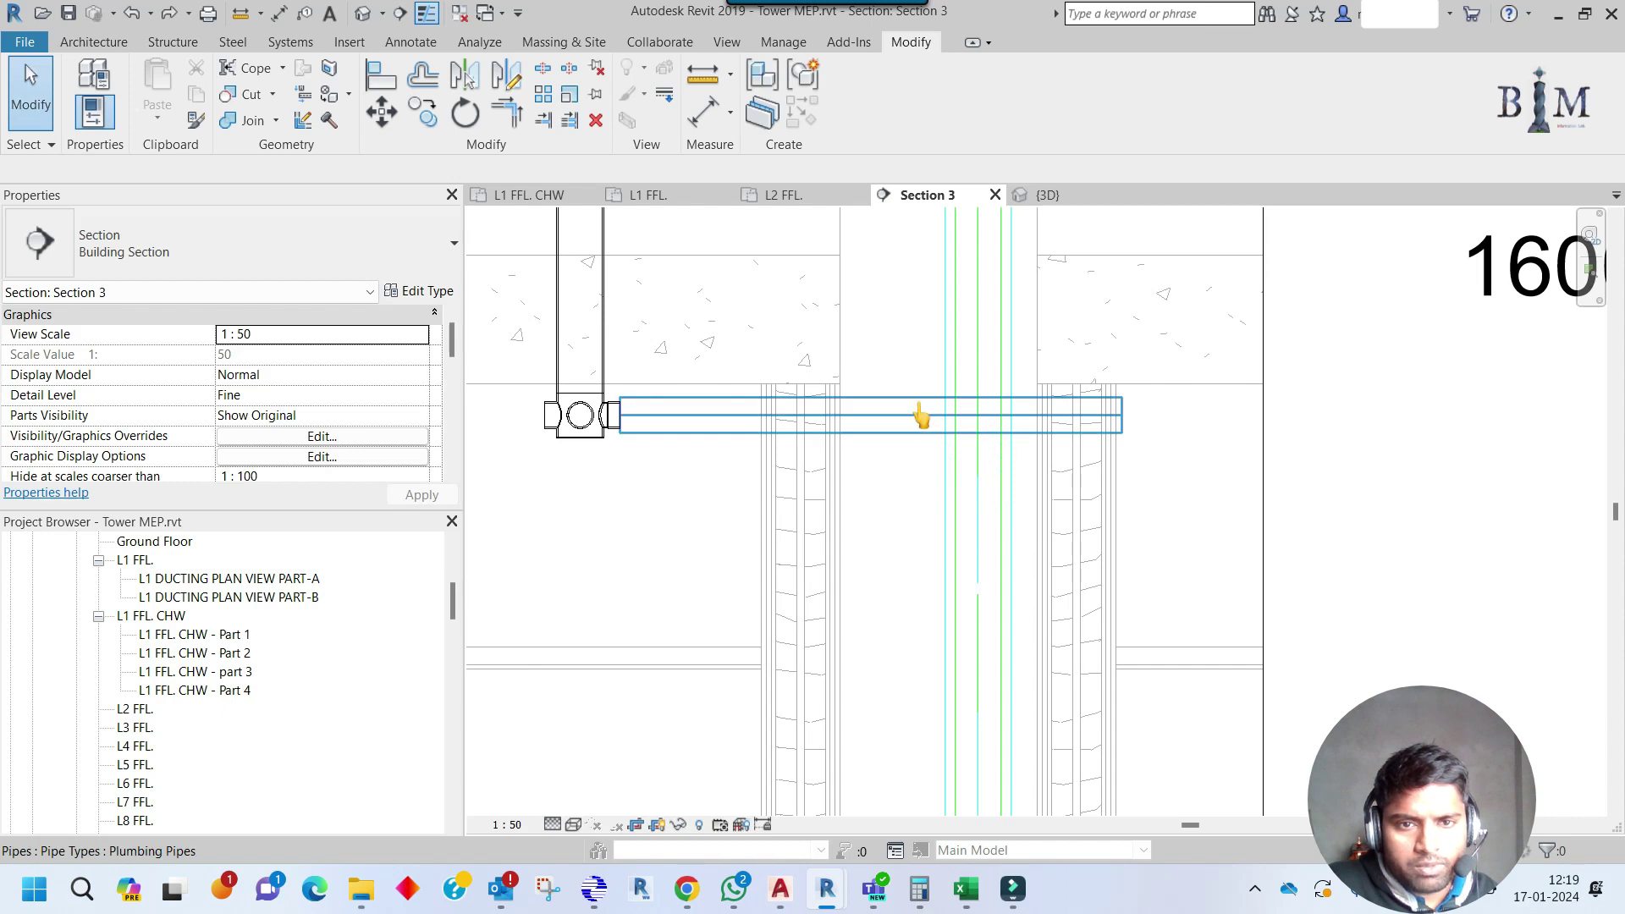
Shorten the drain pipe to end inside the shaft before the riser and set its slope to 1% falling toward the riser.
click(921, 415)
drag(1123, 415, 865, 416)
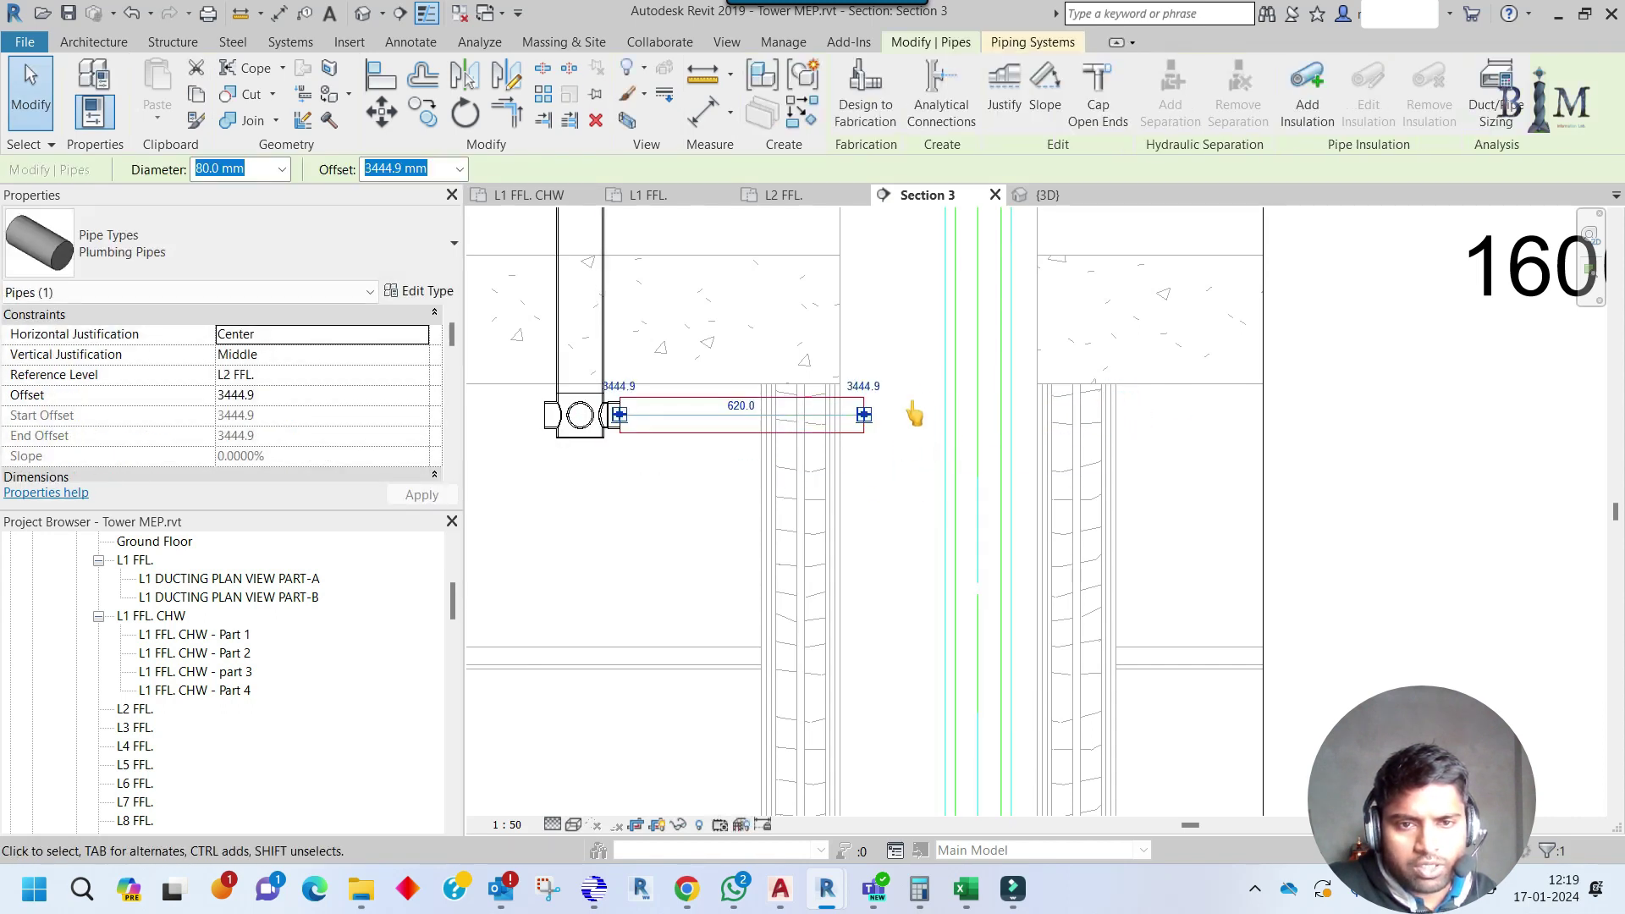
scroll(973, 458, up, 5)
drag(998, 440, 1057, 448)
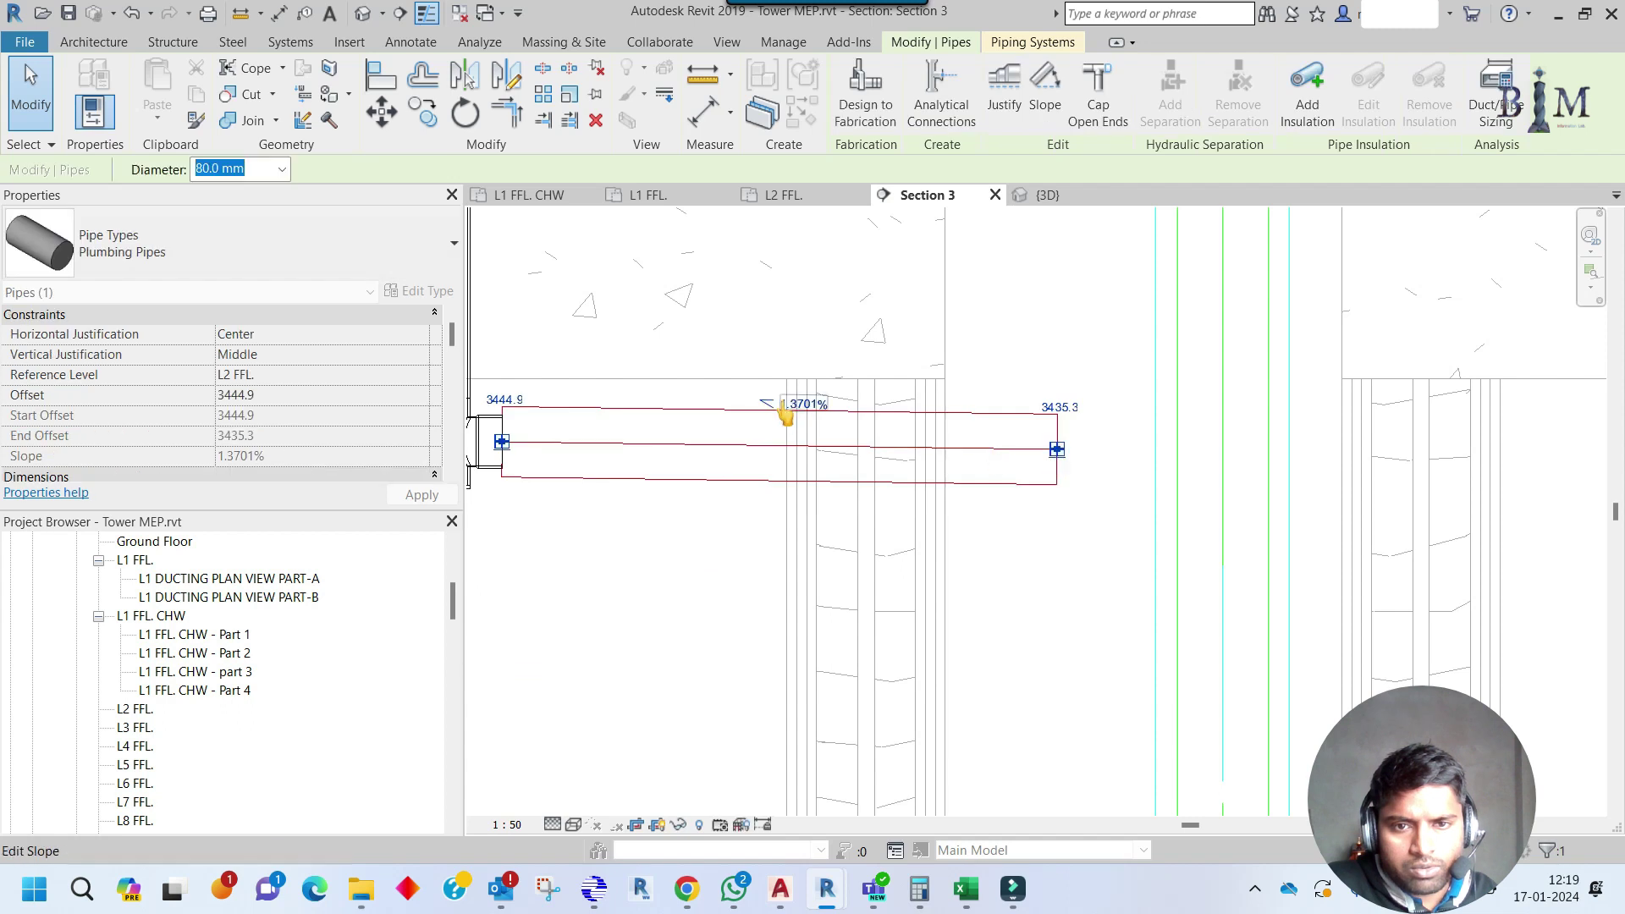
click(789, 400)
text(1)
key(Return)
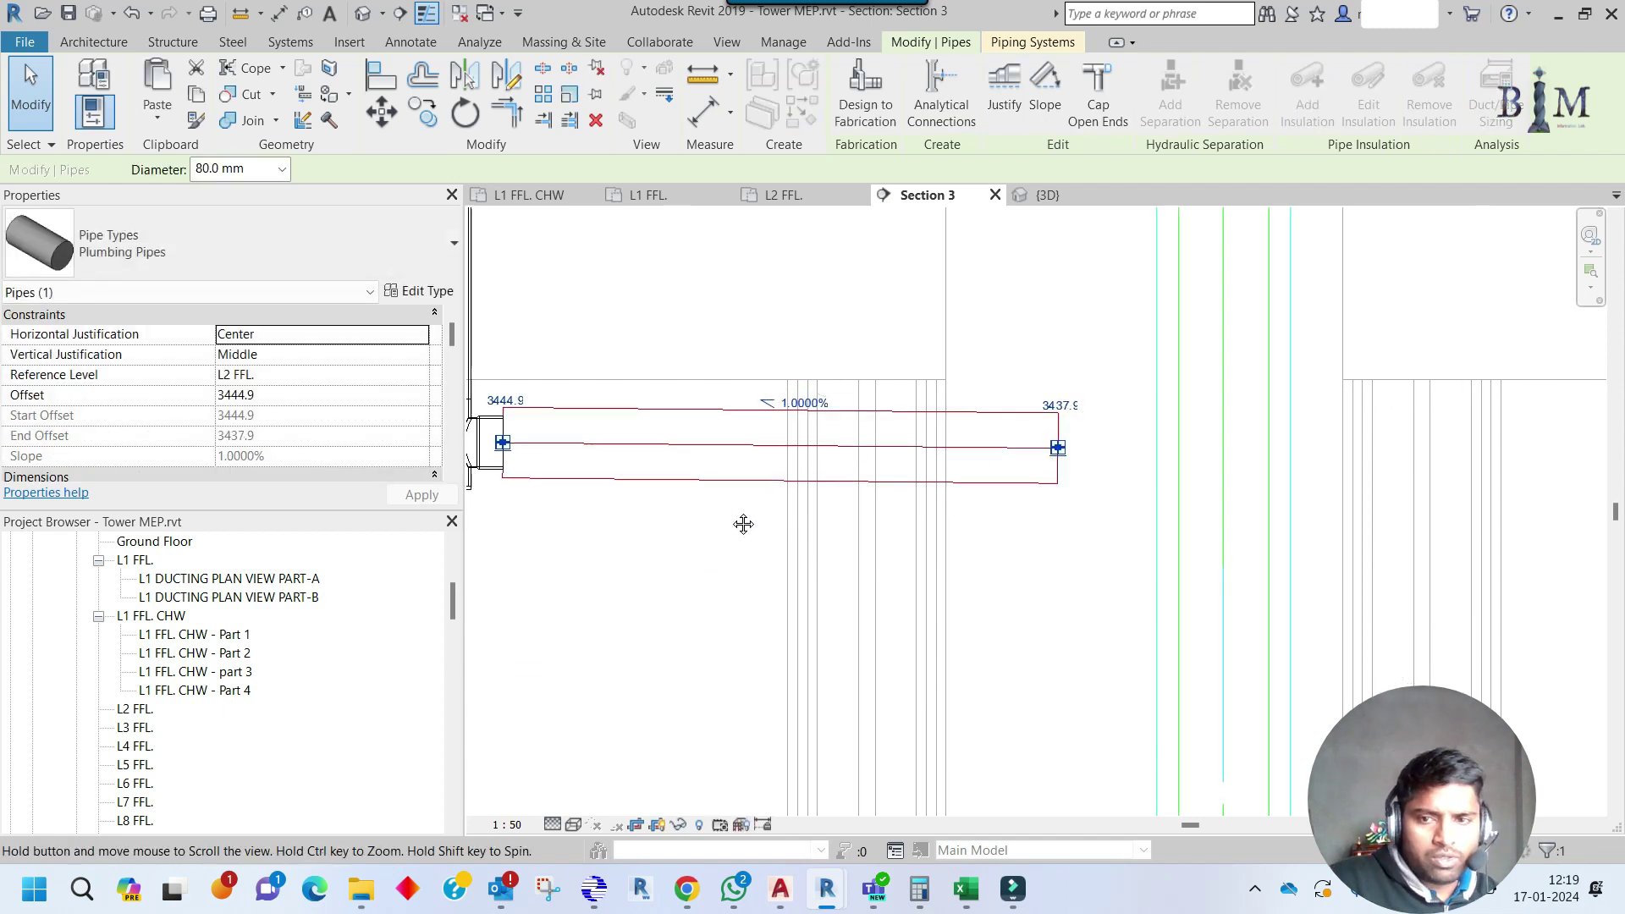
middle_drag(744, 527, 1074, 461)
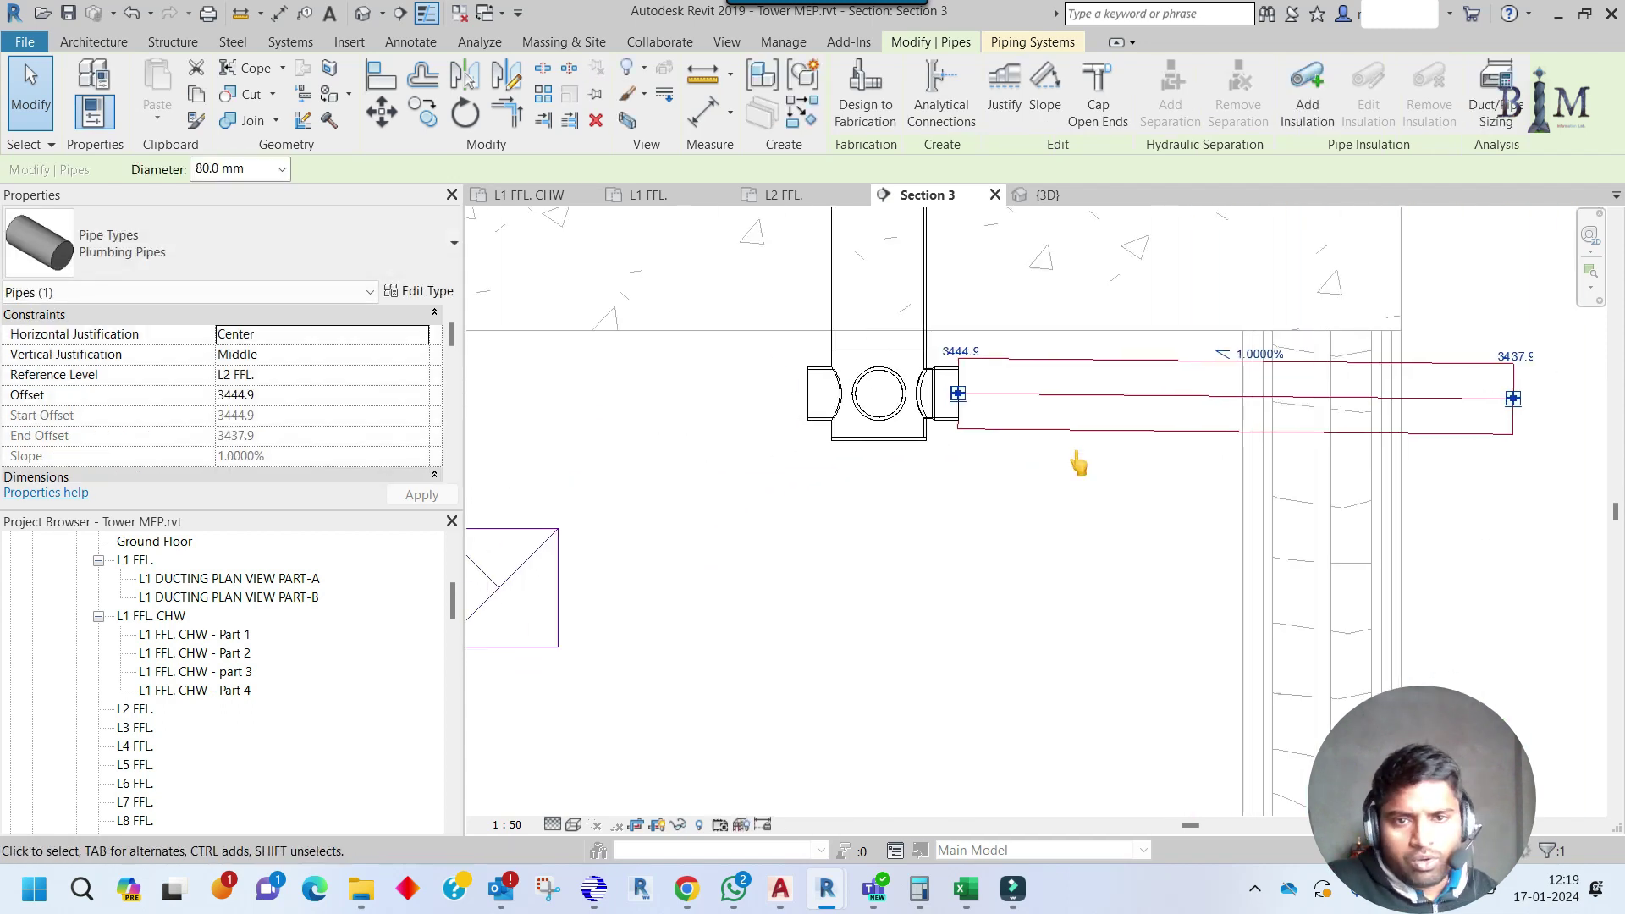
ctrl+click(867, 415)
middle_drag(895, 478, 877, 657)
key(Escape)
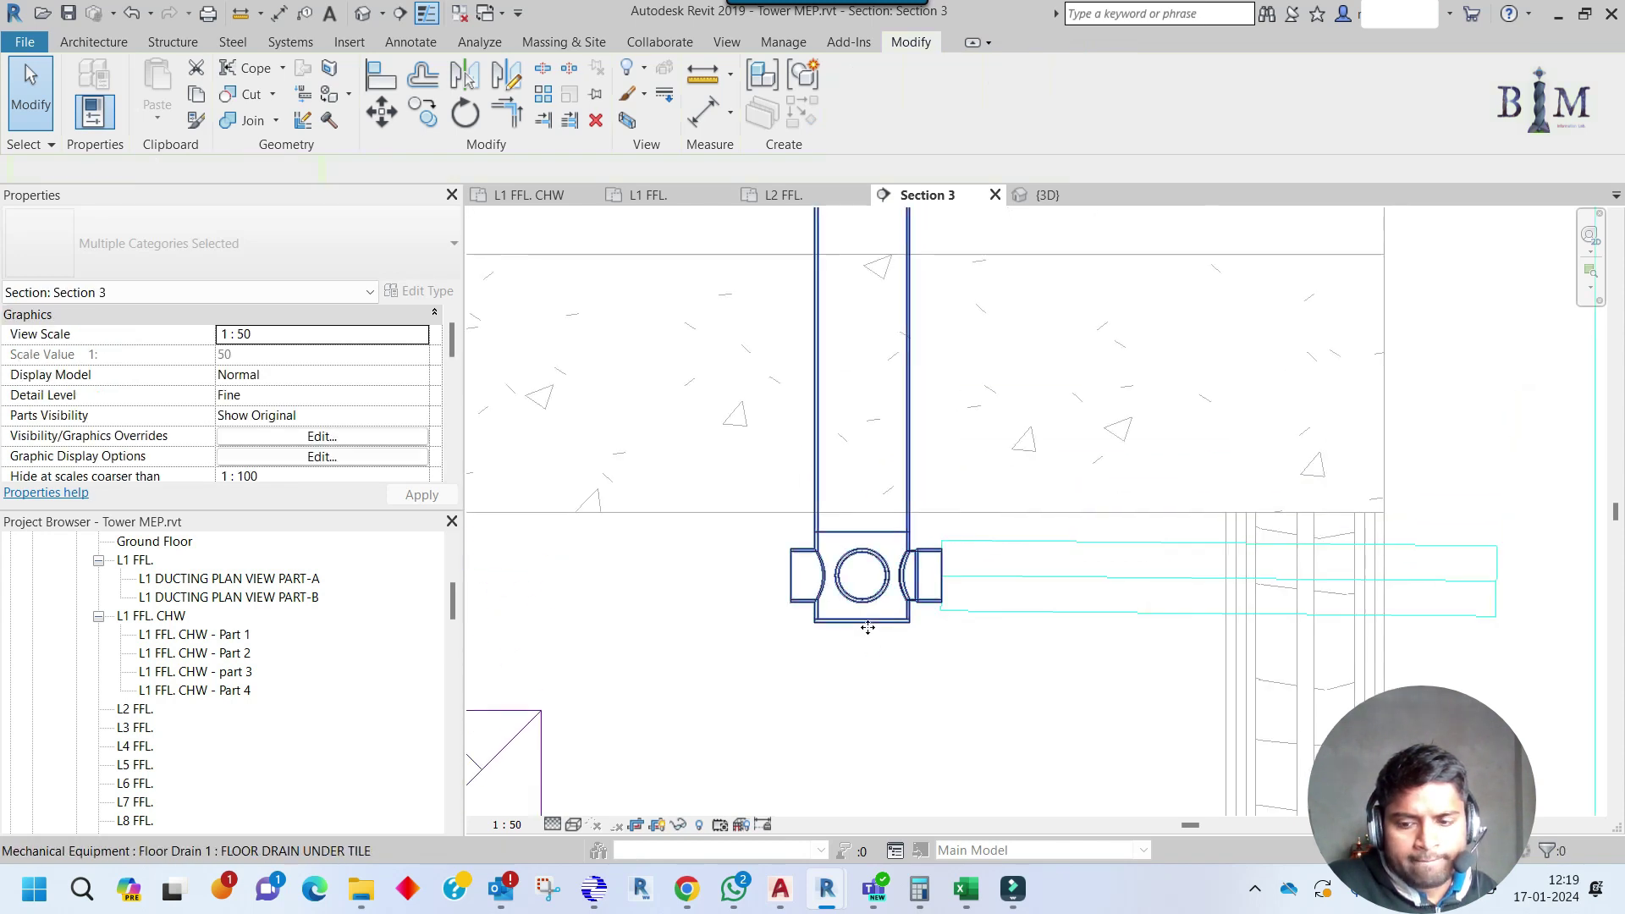
Draw a vertical detail line down from the slab's underside at the drain pipe's near end, with a short horizontal line from its lower end.
key(d)
key(l)
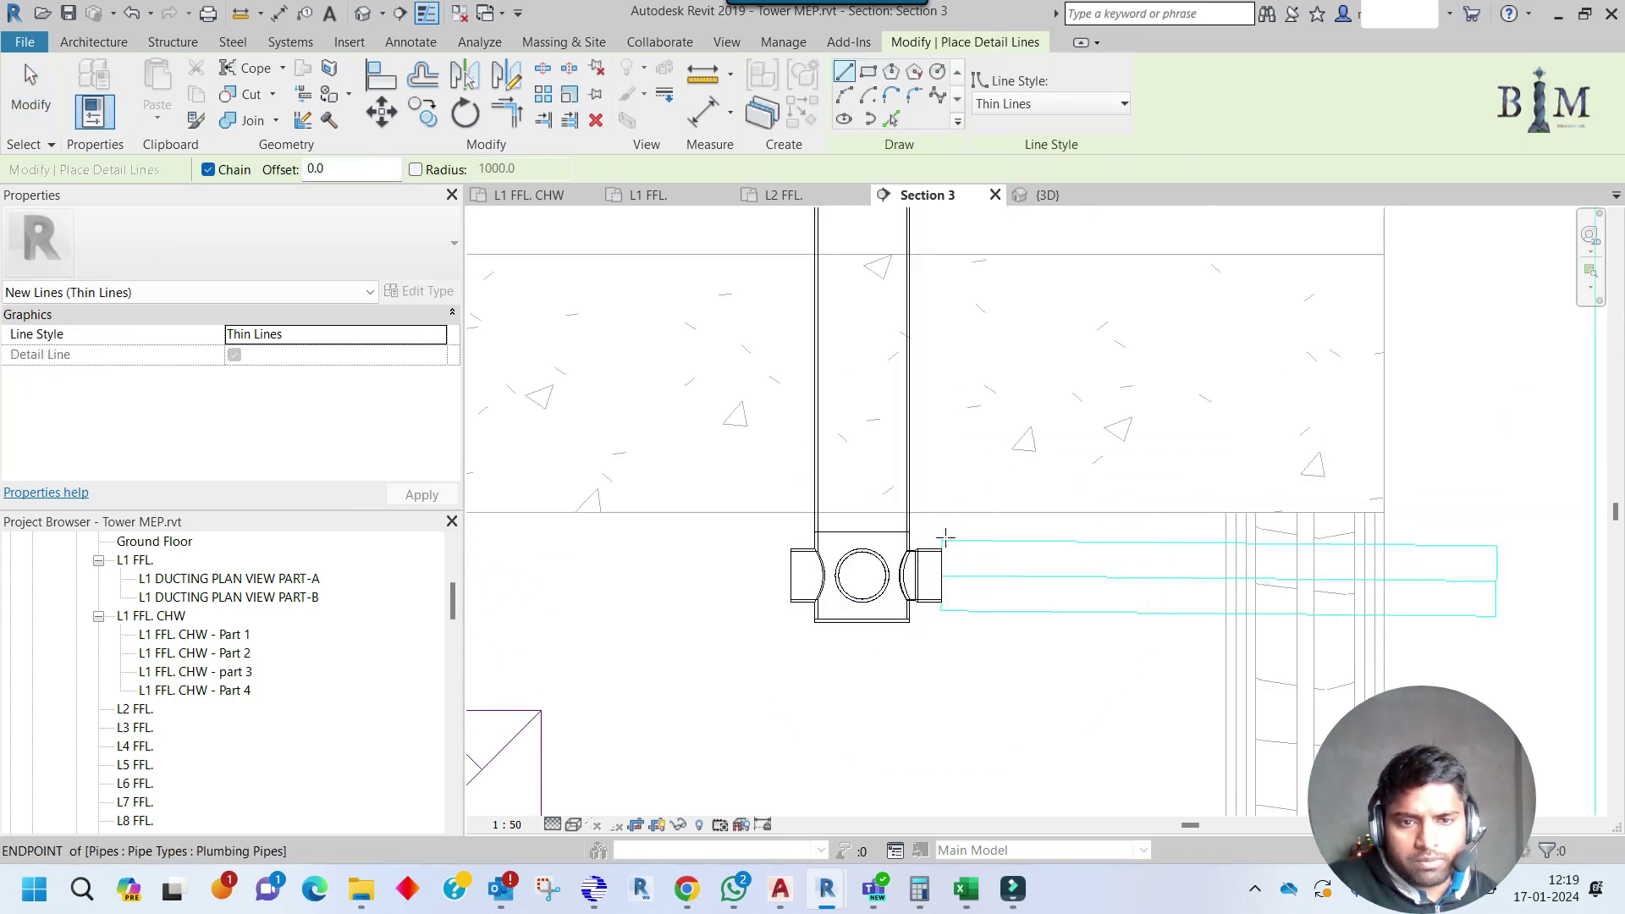
click(945, 537)
click(942, 513)
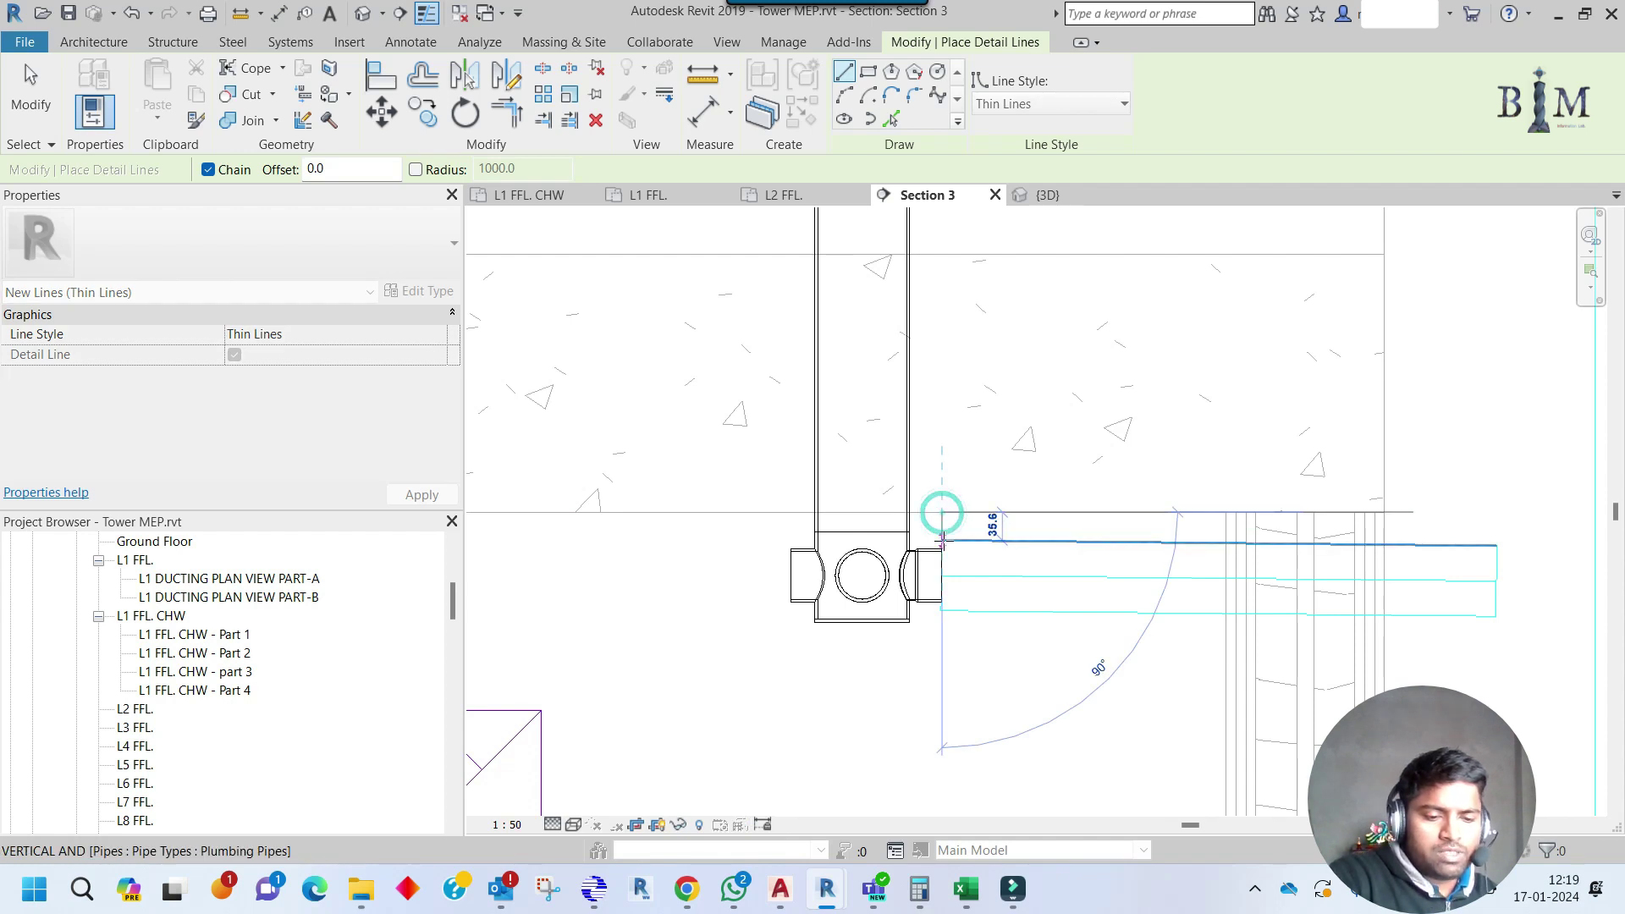
key(Return)
scroll(962, 552, down, 1)
click(1045, 572)
key(Escape)
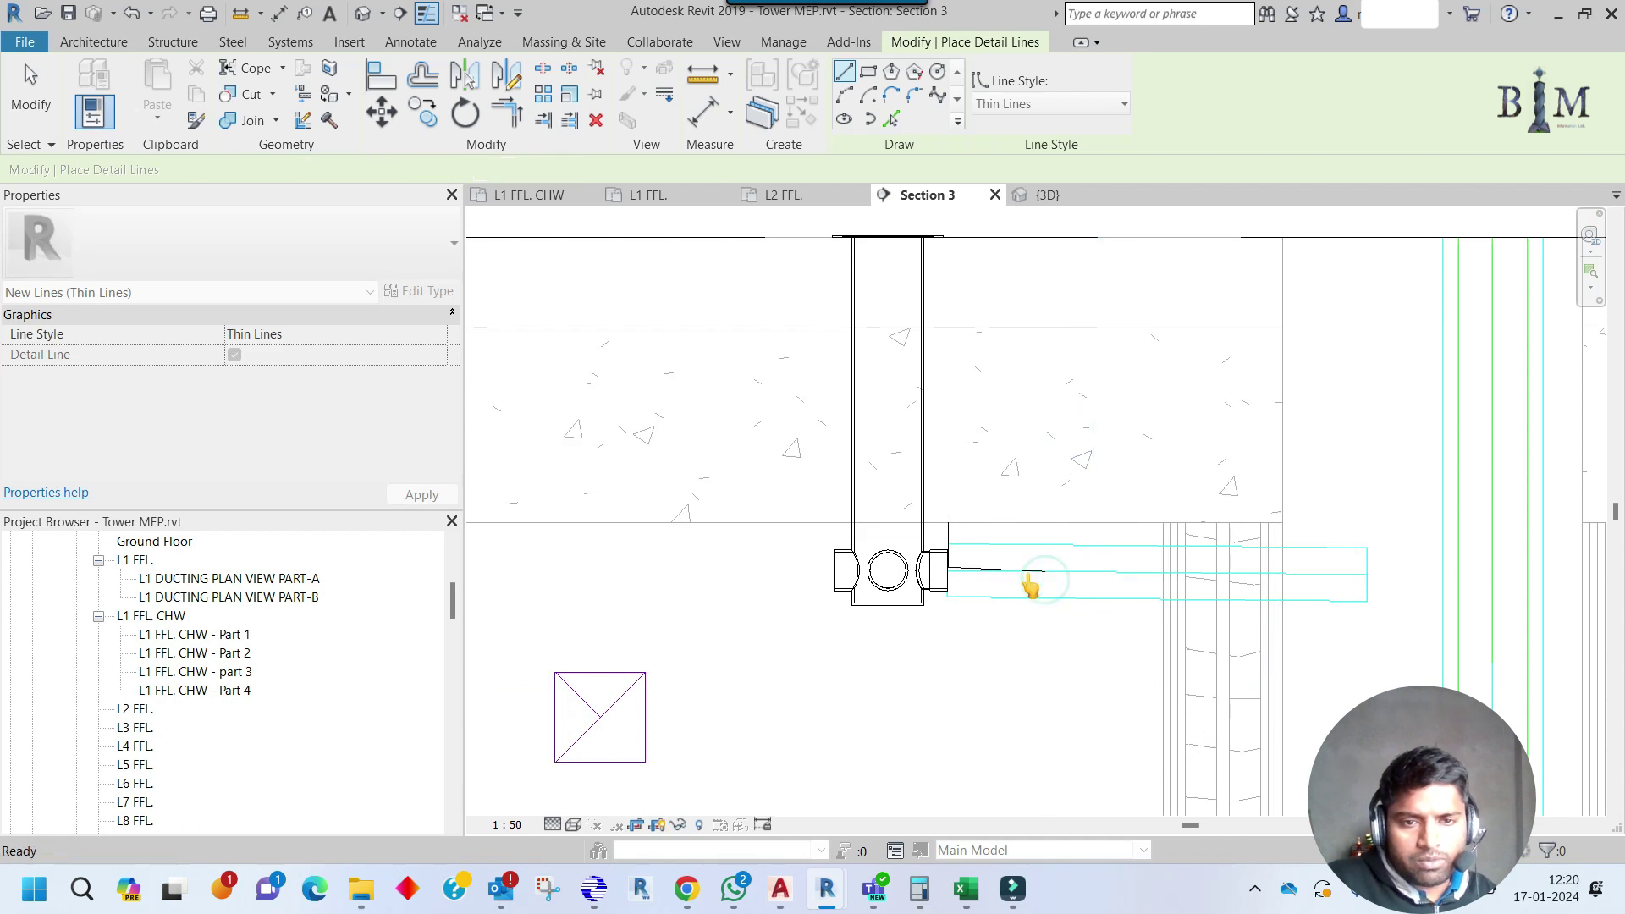
key(Escape)
click(1041, 570)
key(Escape)
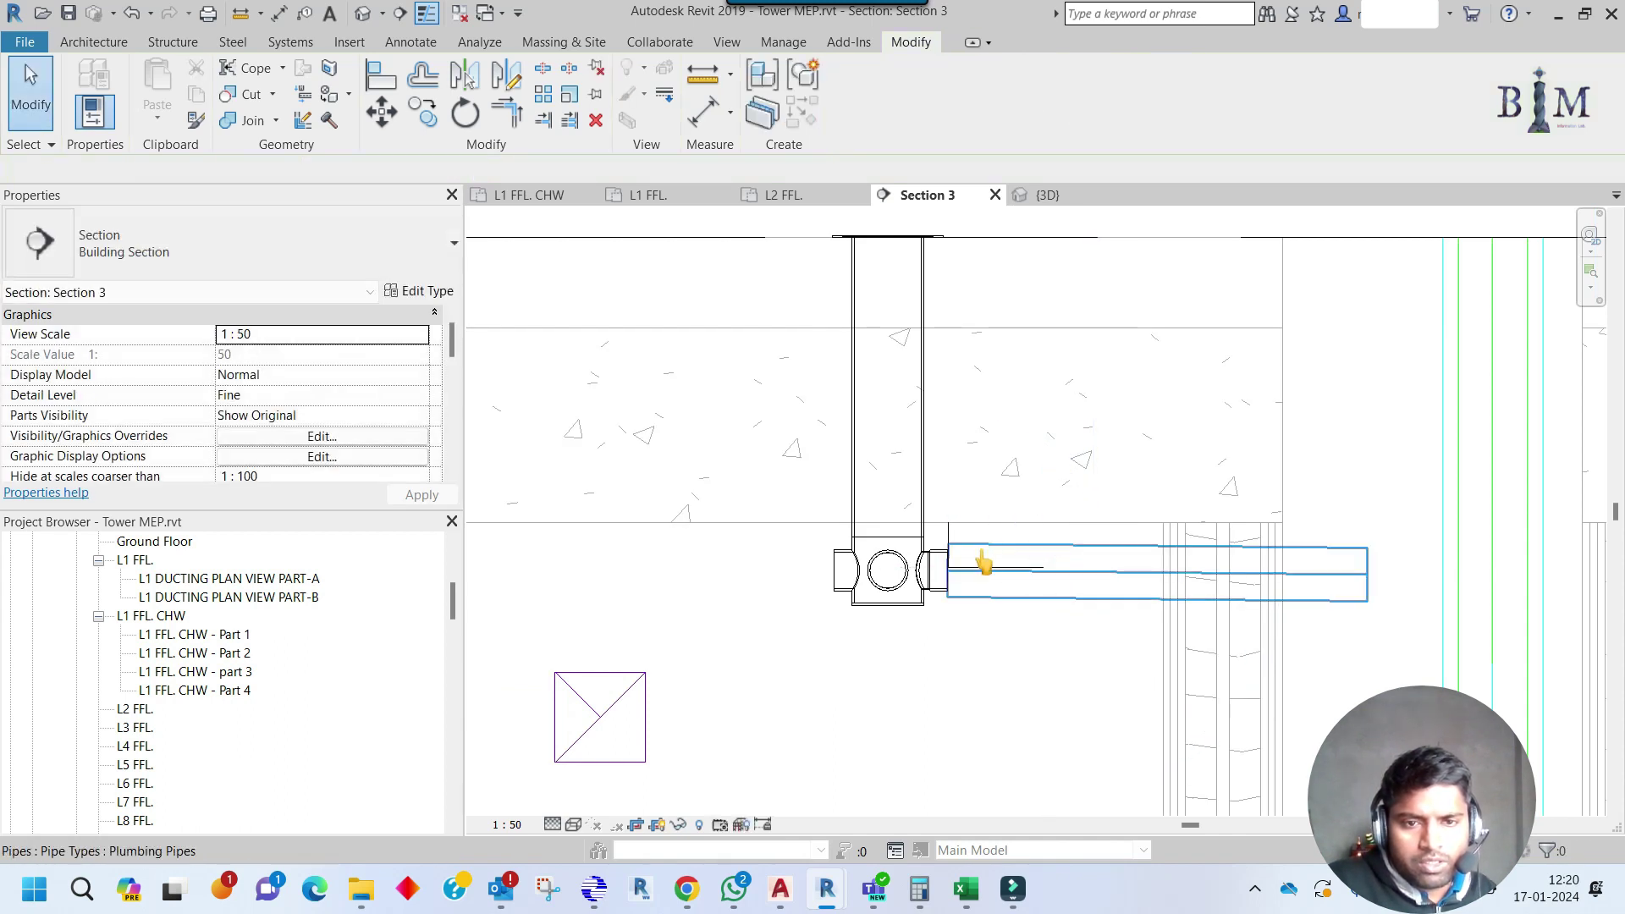
Move the floor drain and its pipe down together until the pipe's top edge meets the lower end of the vertical detail line.
click(982, 563)
key(Tab)
click(982, 563)
scroll(965, 560, up, 3)
key(m)
key(v)
scroll(935, 523, up, 3)
click(938, 517)
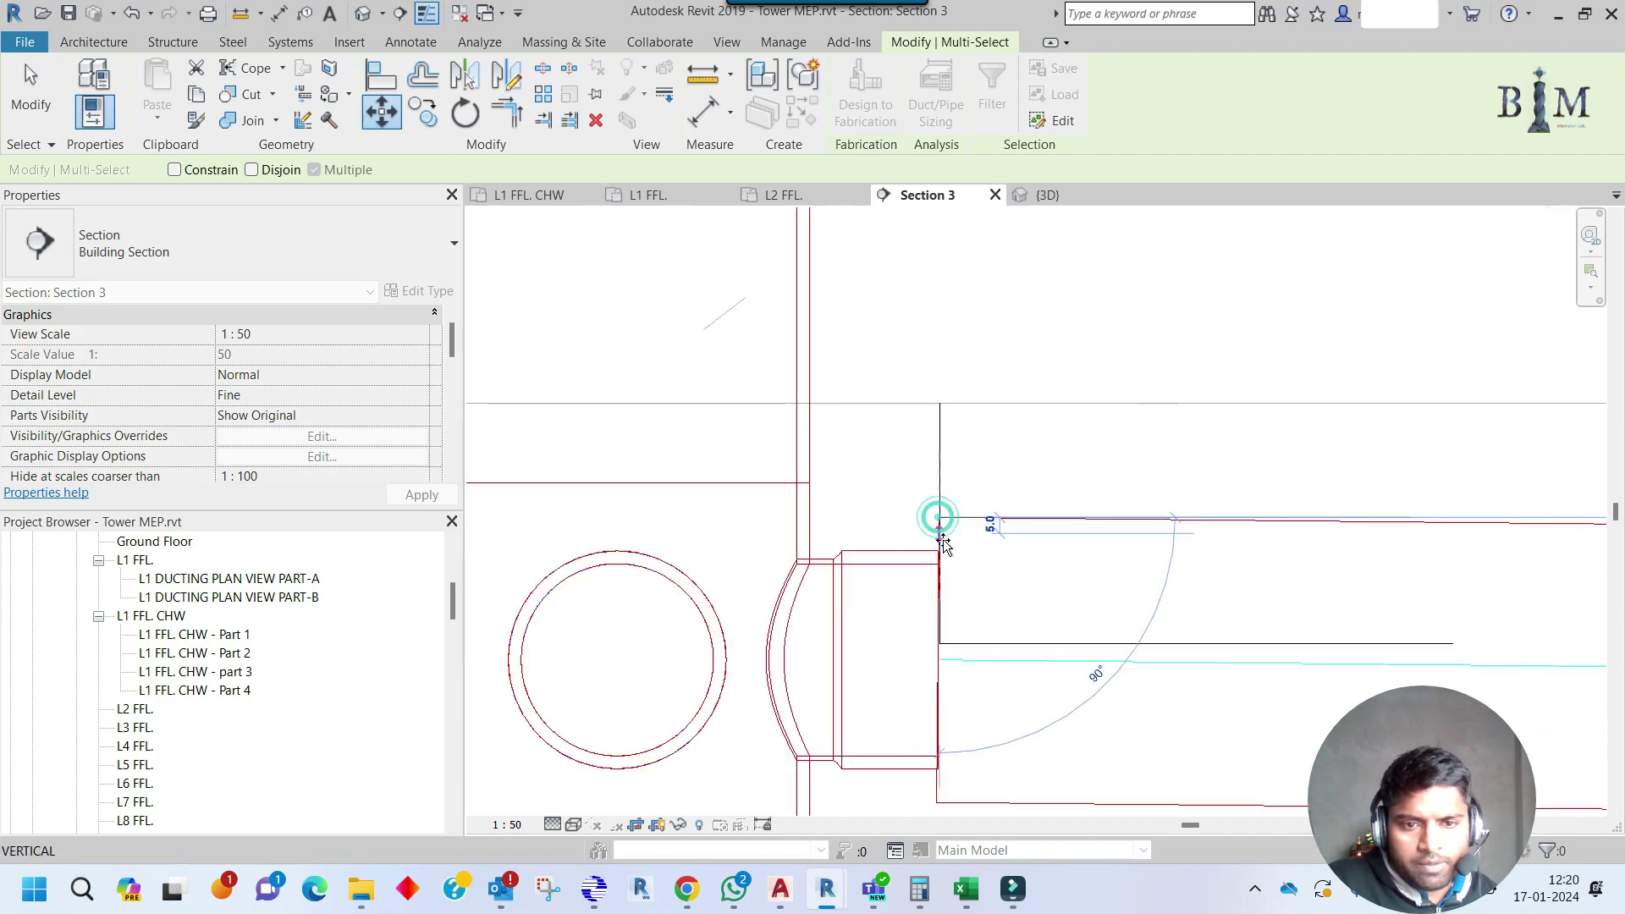
click(939, 645)
scroll(925, 538, down, 5)
key(Escape)
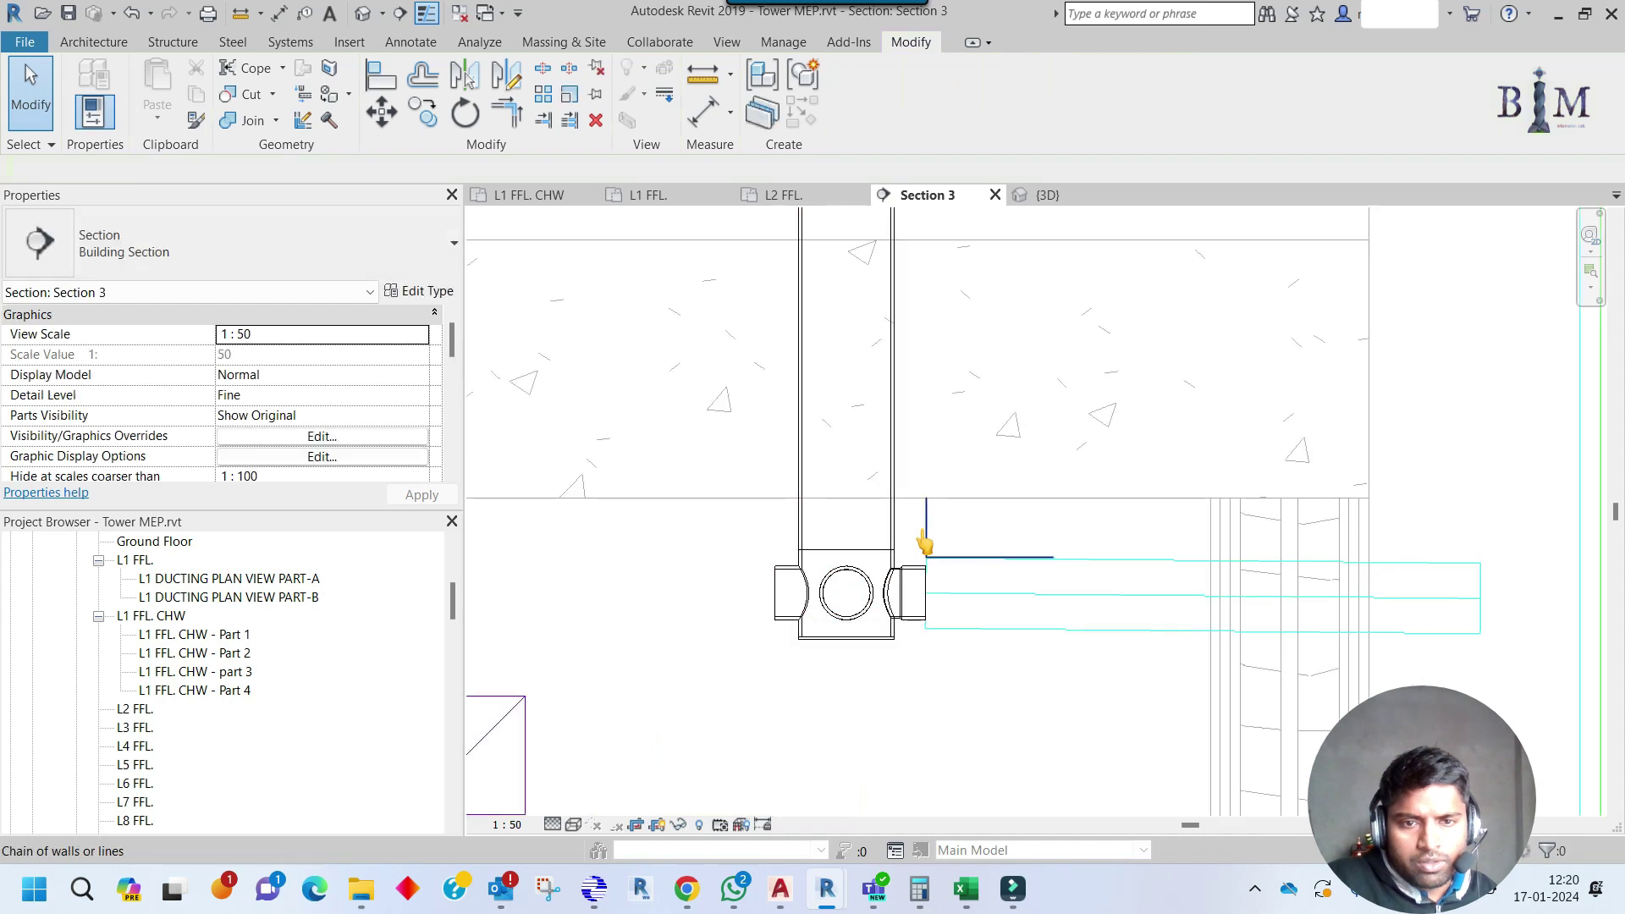
Delete the detail lines used as a reference below the slab.
click(926, 529)
scroll(921, 535, down, 4)
key(Escape)
Stretch the top of the floor drain up to the L3 FFL level line.
click(912, 474)
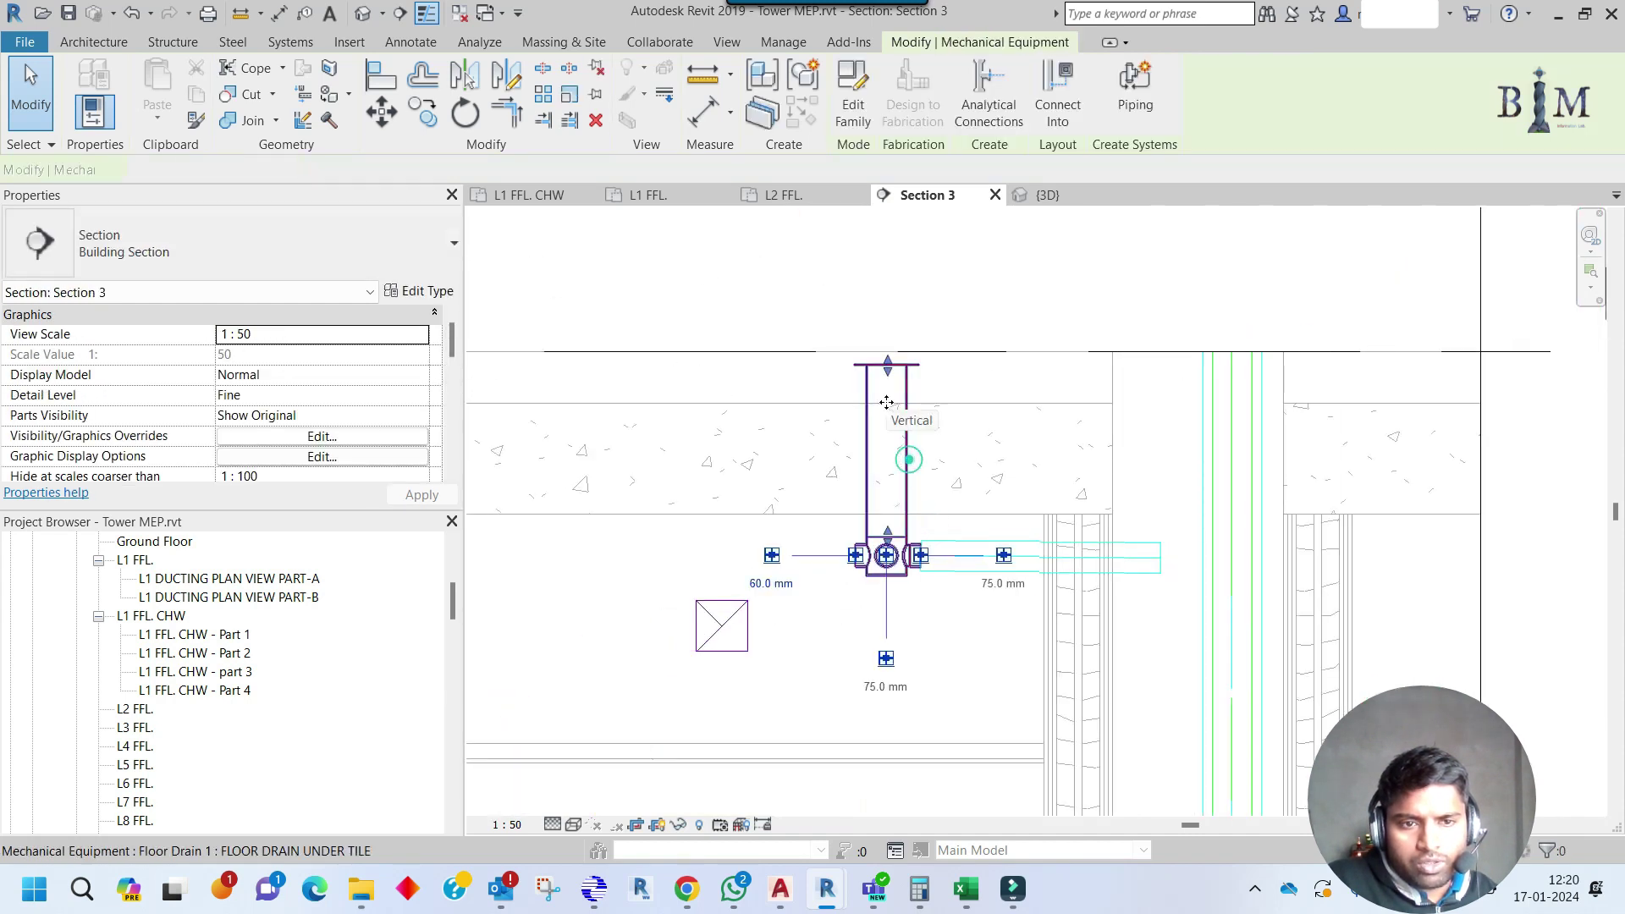
scroll(889, 397, up, 2)
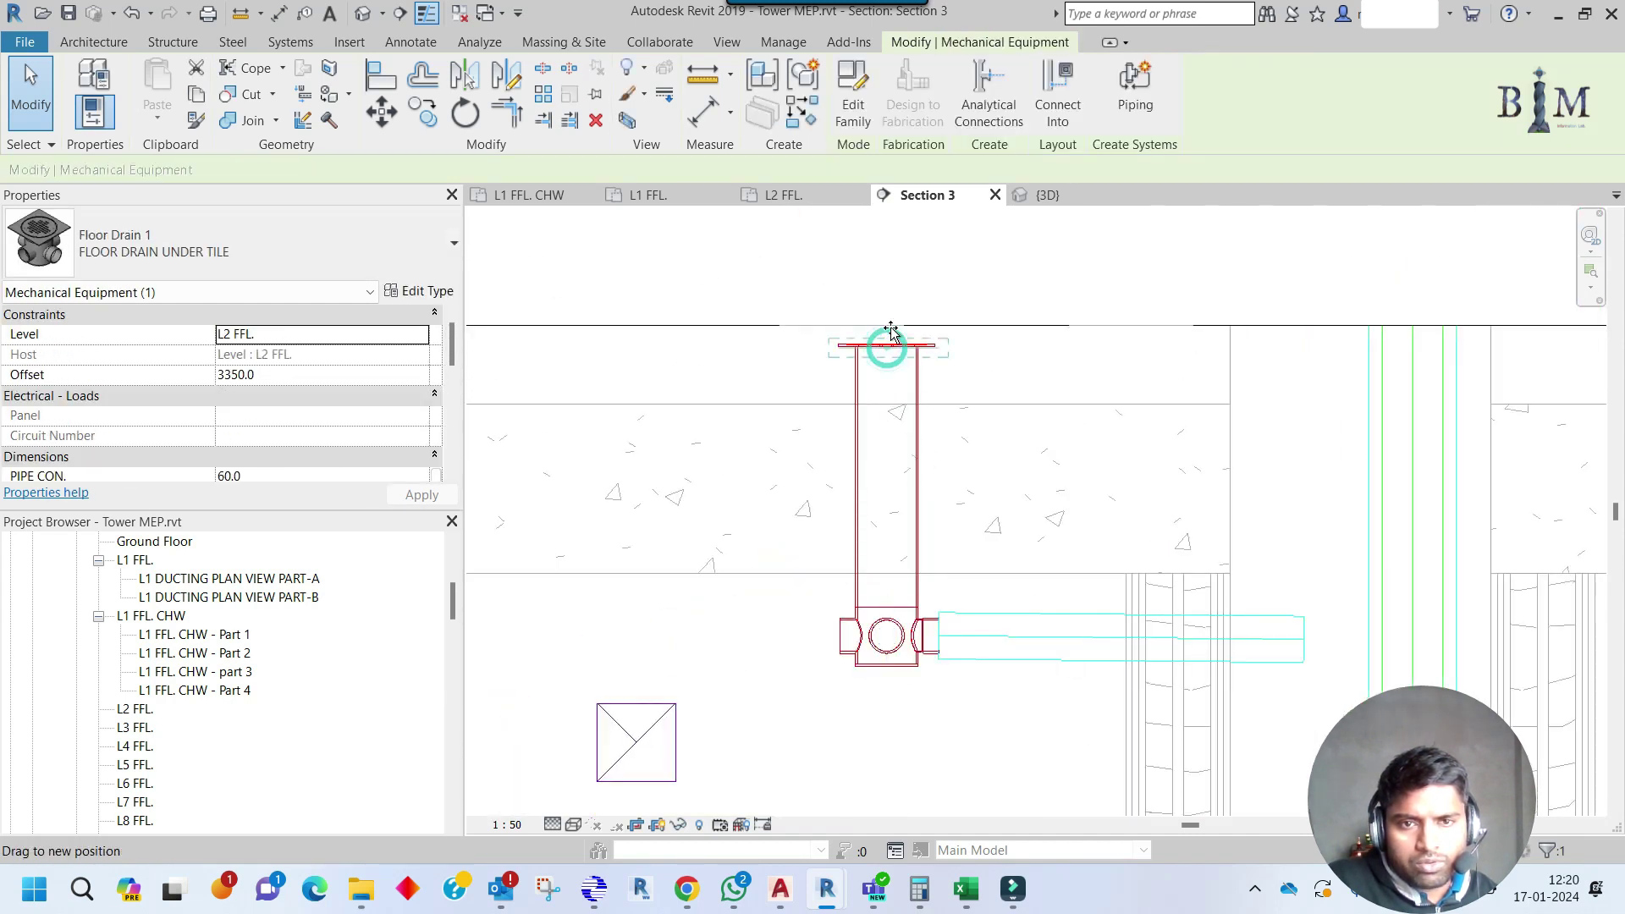
key(Escape)
scroll(888, 435, down, 2)
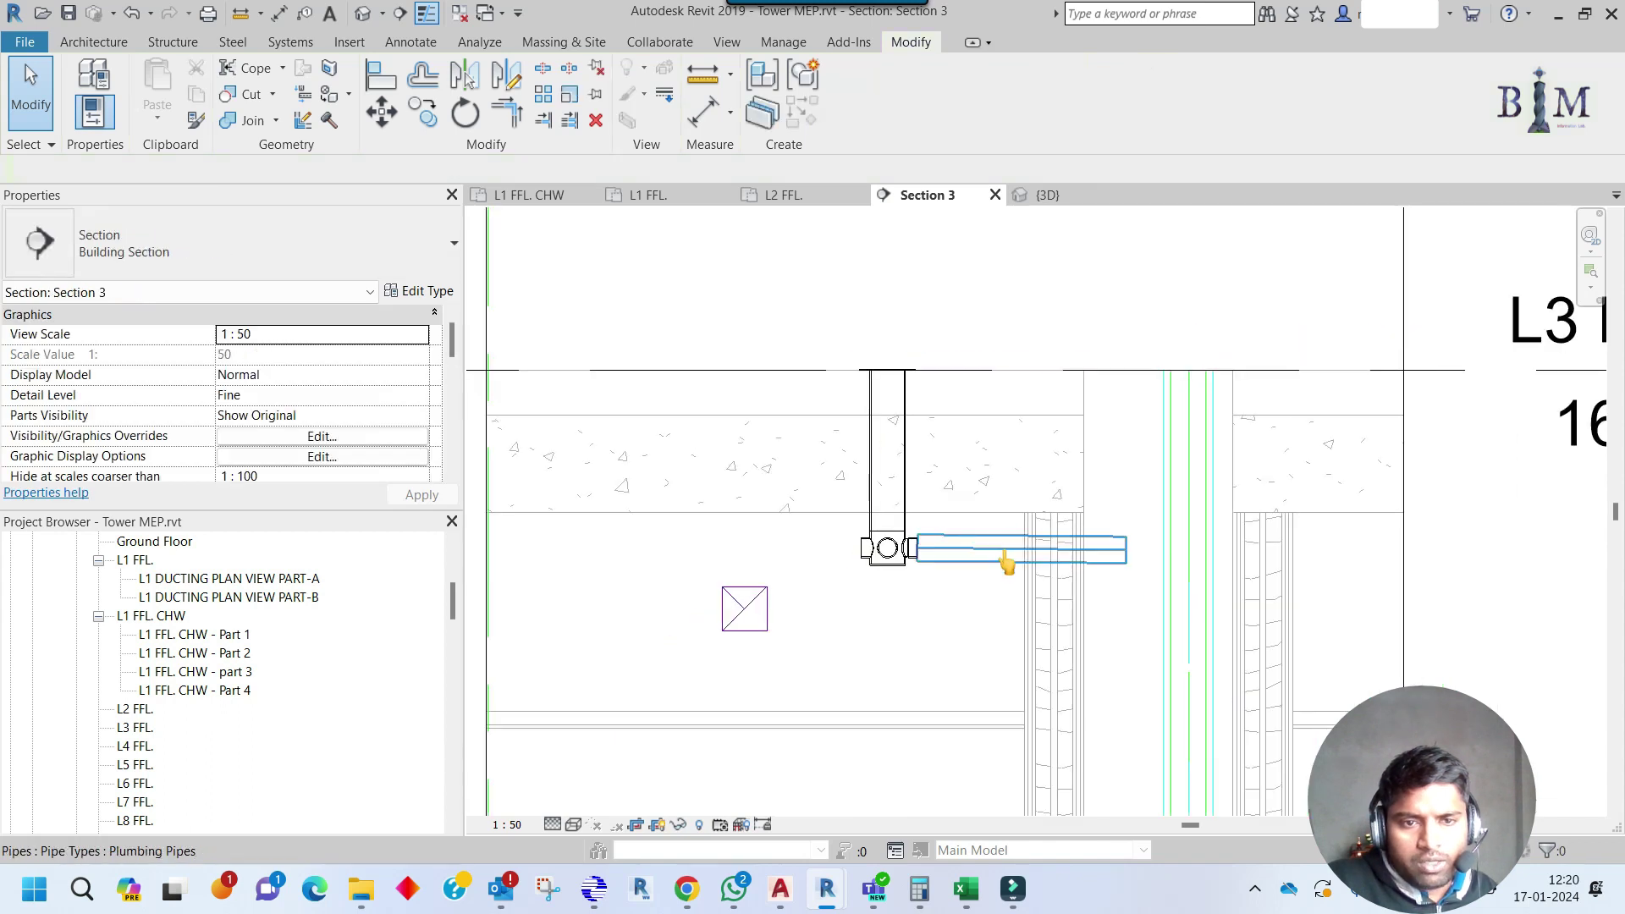
In the L2 FFL plan, align the drain pipe's centreline with the floor drain in WC 1.
click(1001, 542)
key(Escape)
click(783, 195)
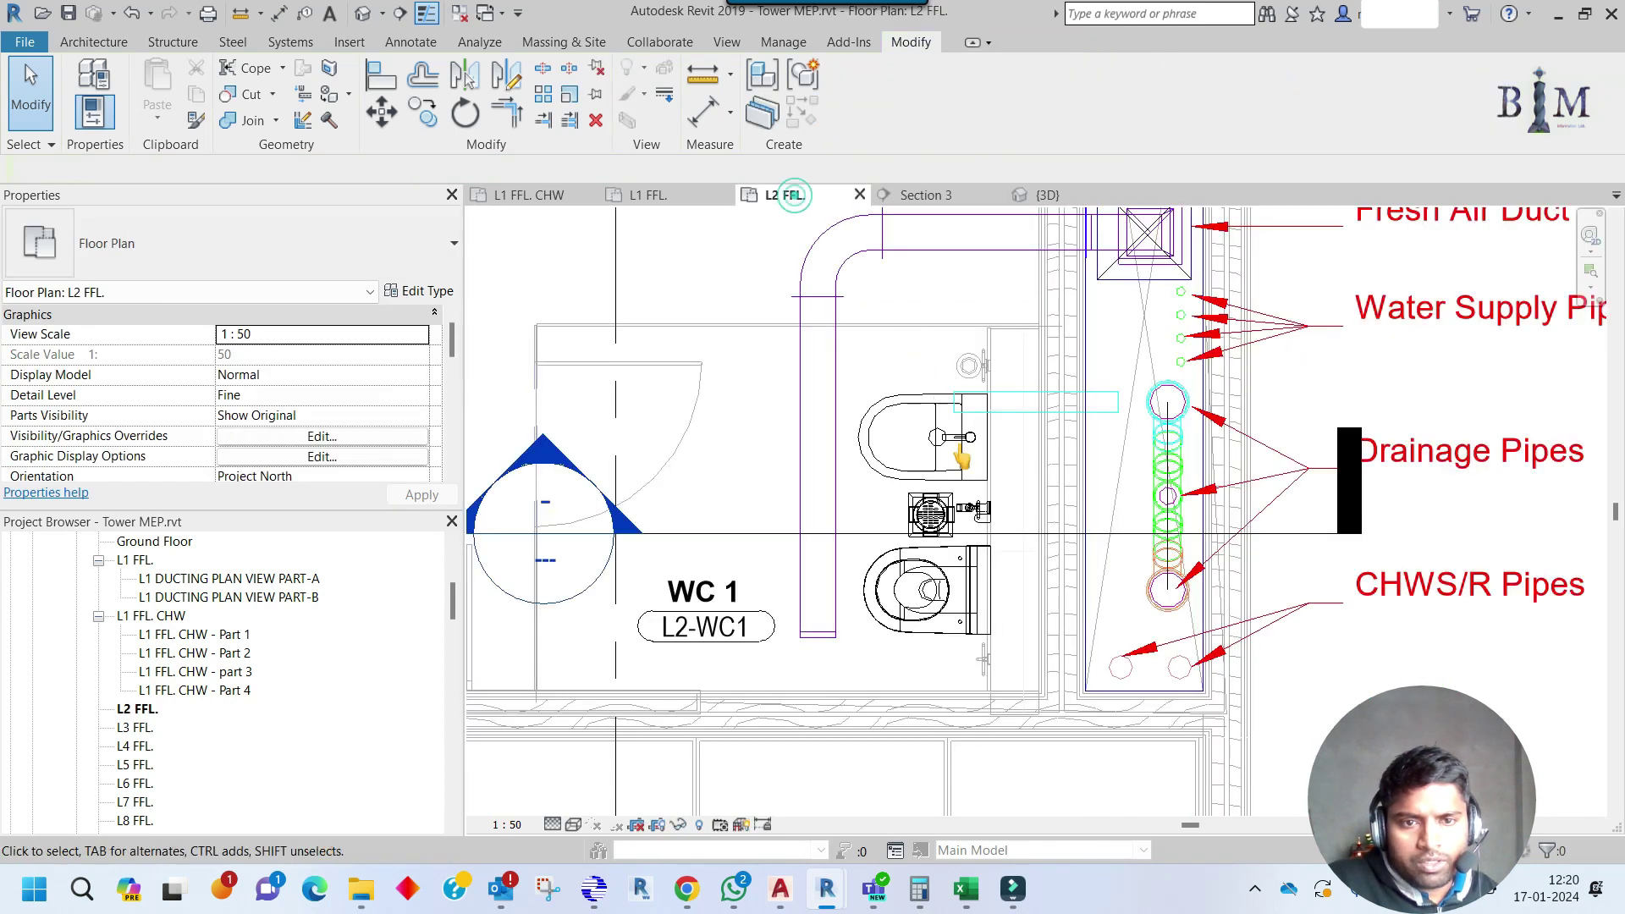
scroll(1051, 439, up, 2)
key(a)
key(l)
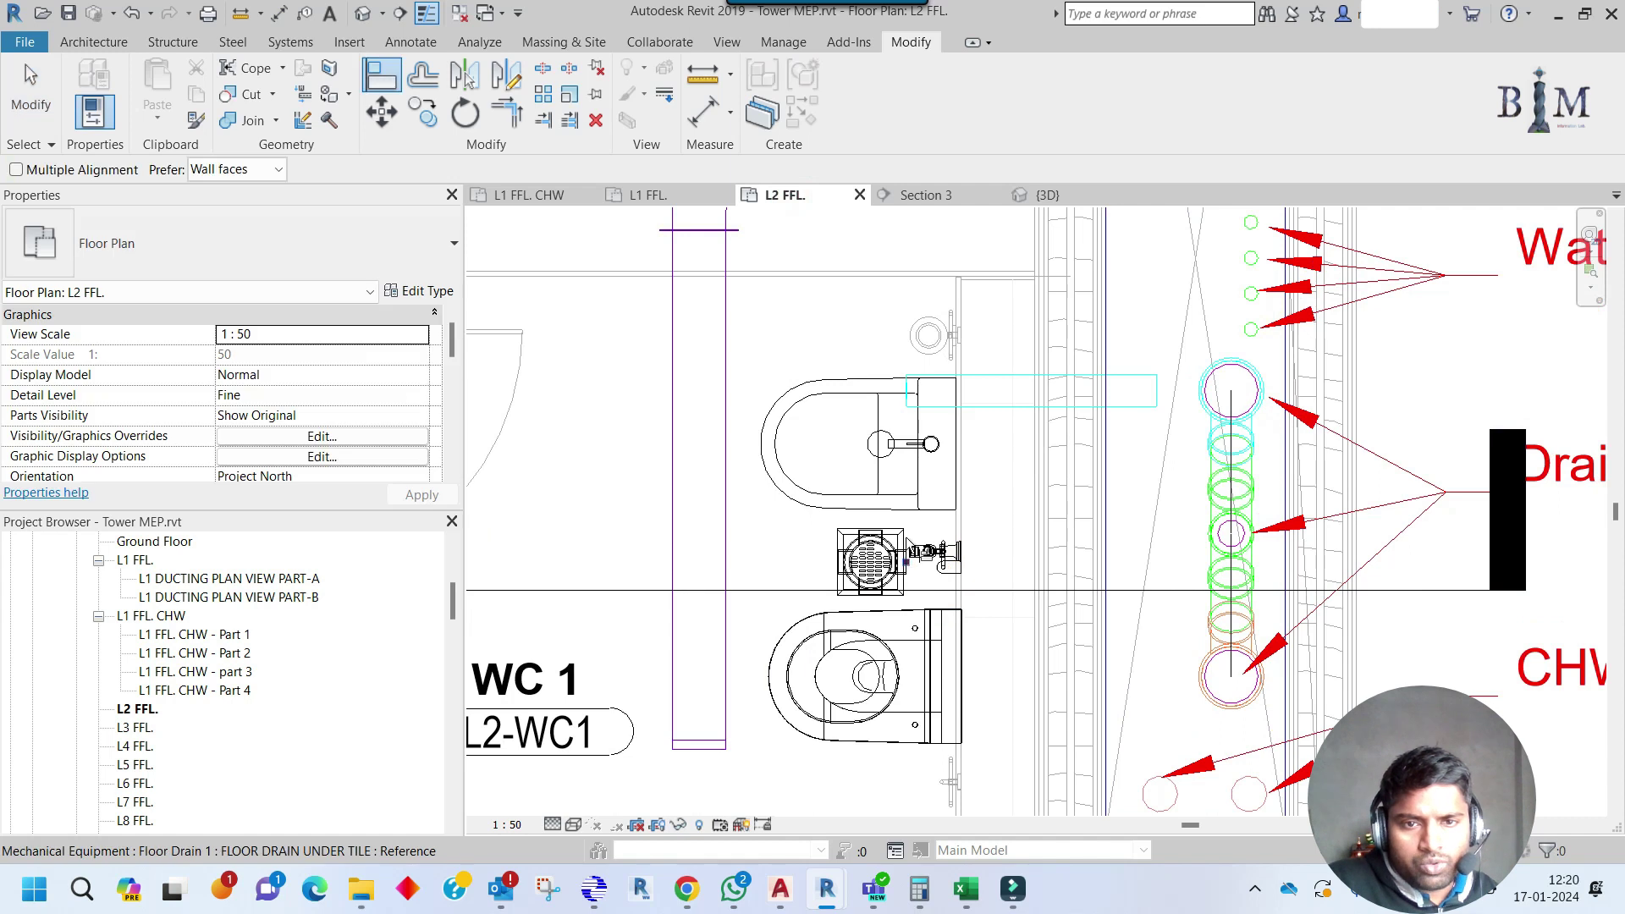
key(Escape)
middle_drag(1070, 573, 979, 617)
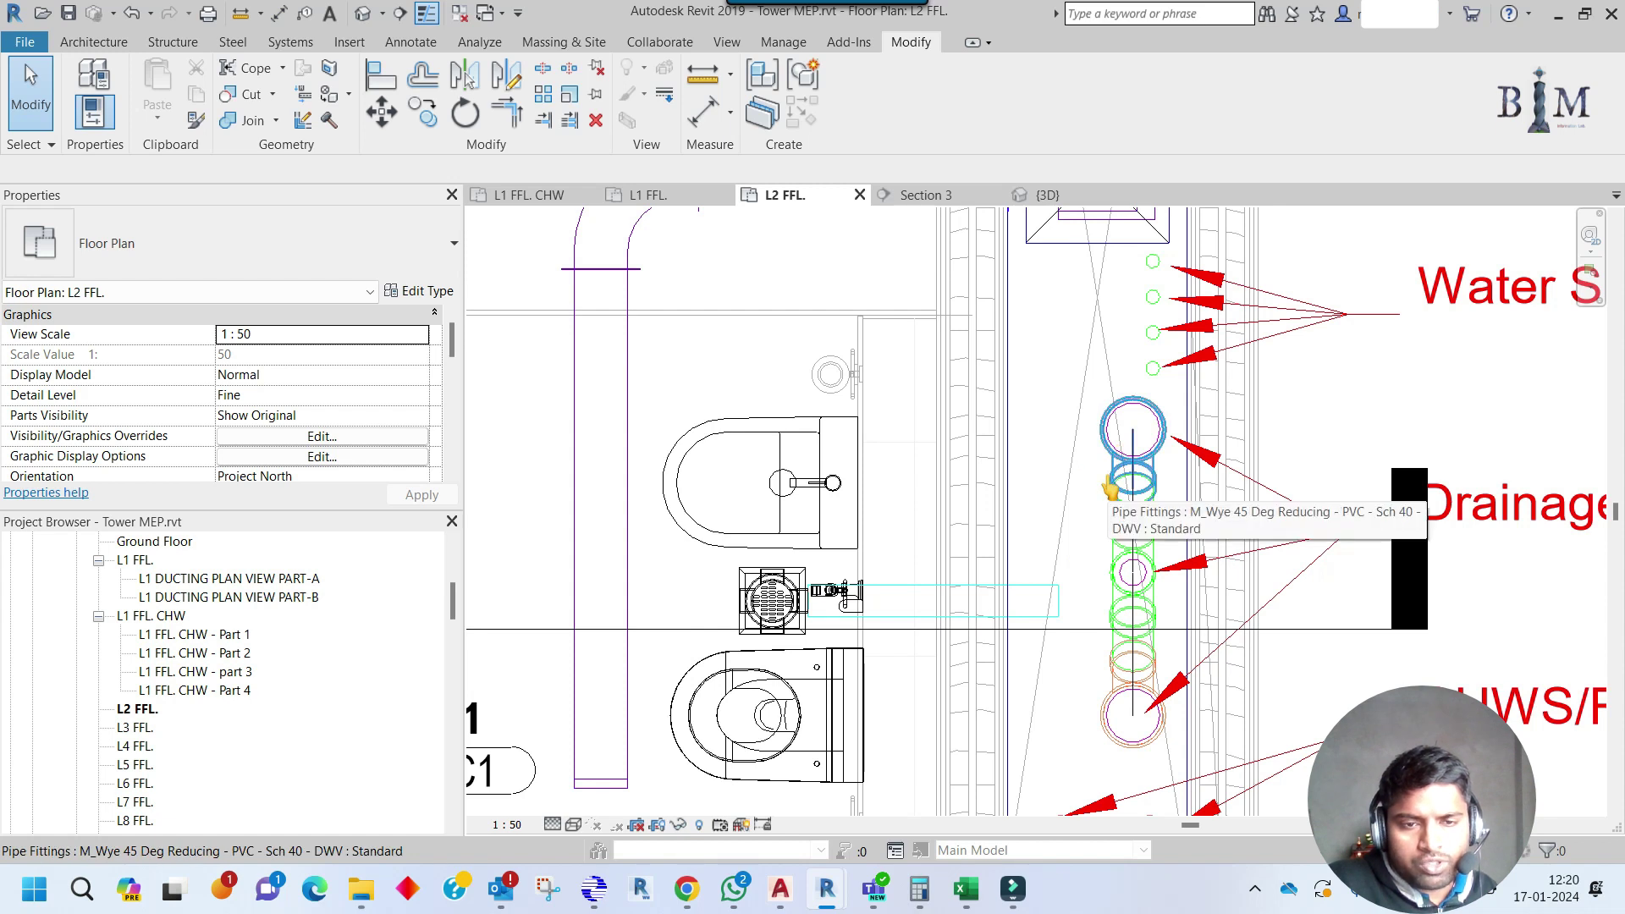
Return to Section 3 and place another 45-degree reducing wye like the riser's existing one, just below the end of the drain pipe.
click(1068, 631)
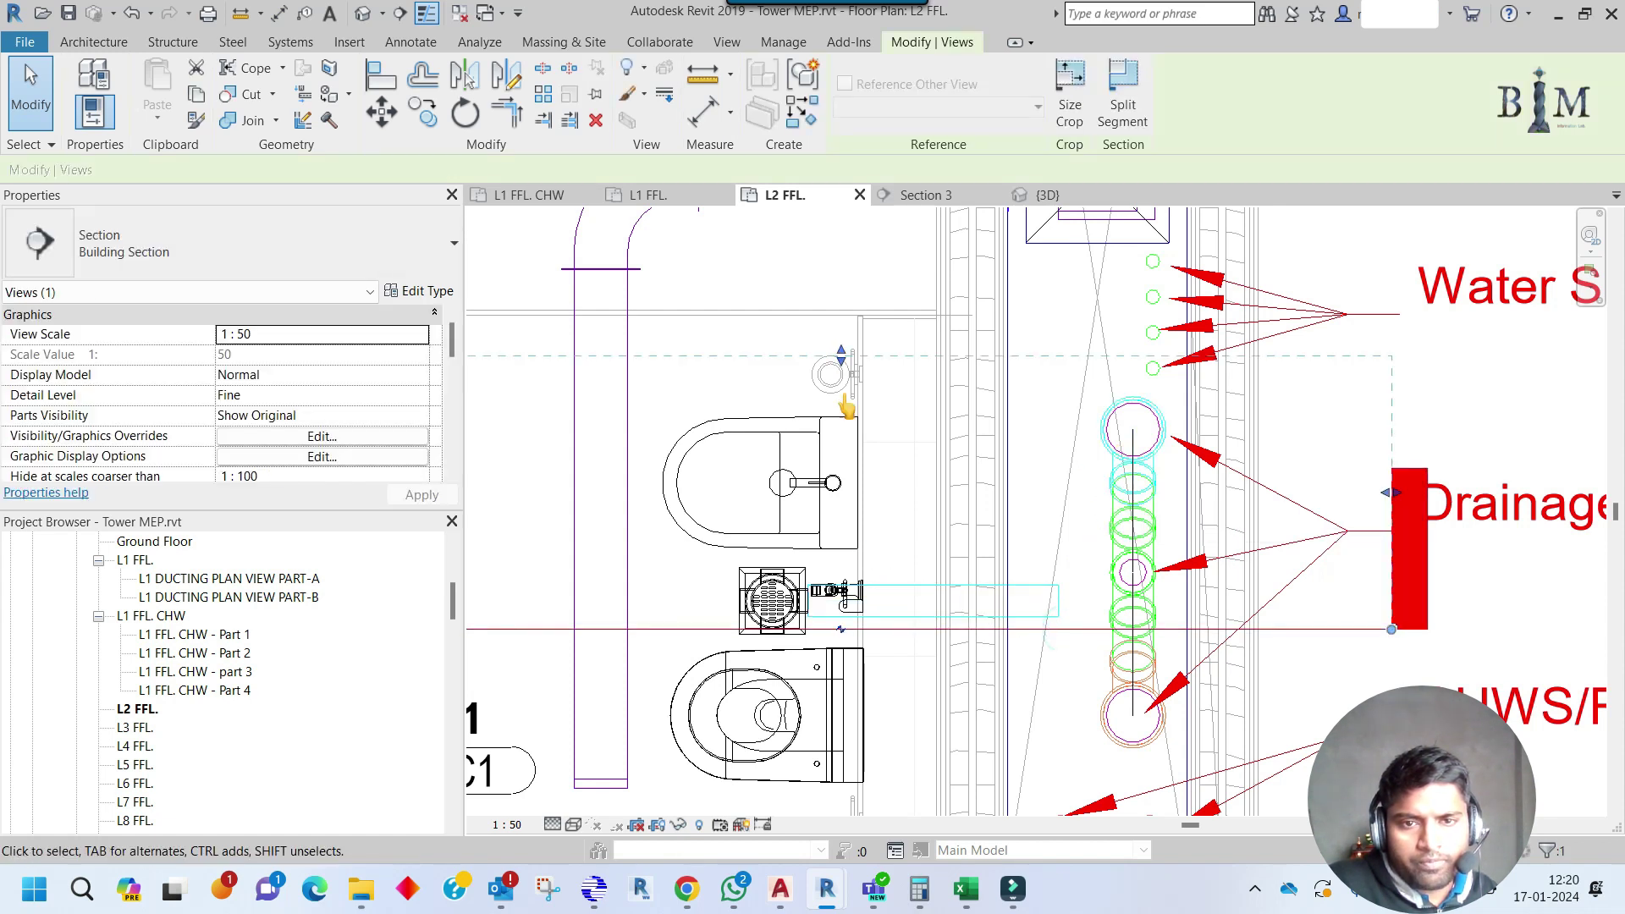
double_click(921, 636)
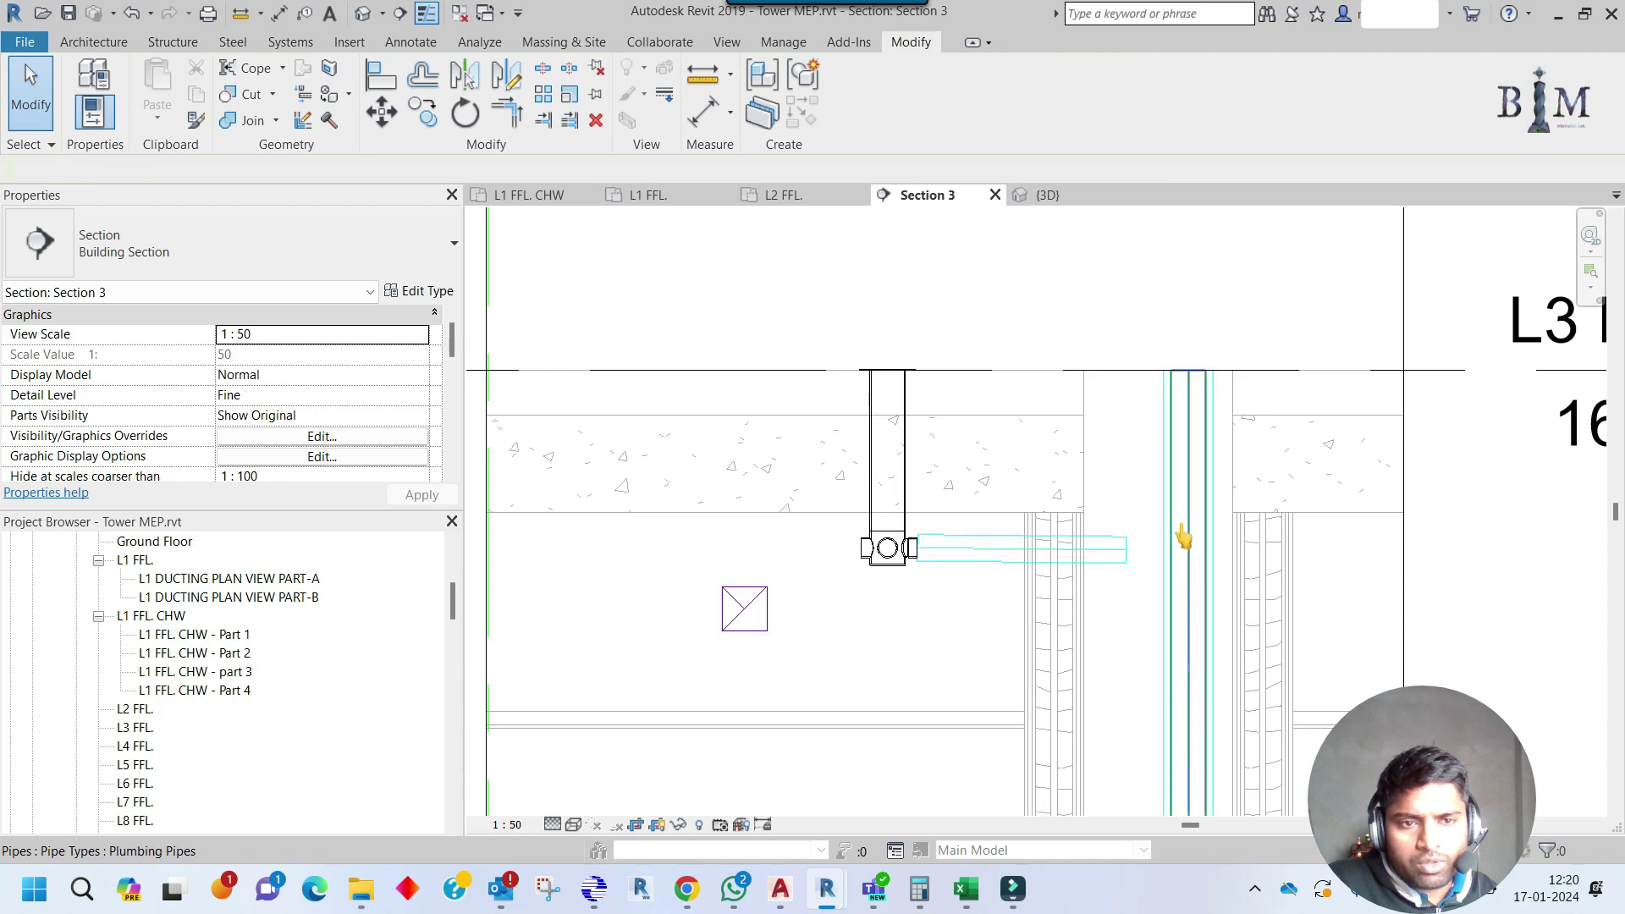
middle_drag(1186, 537, 1085, 325)
scroll(1079, 328, down, 2)
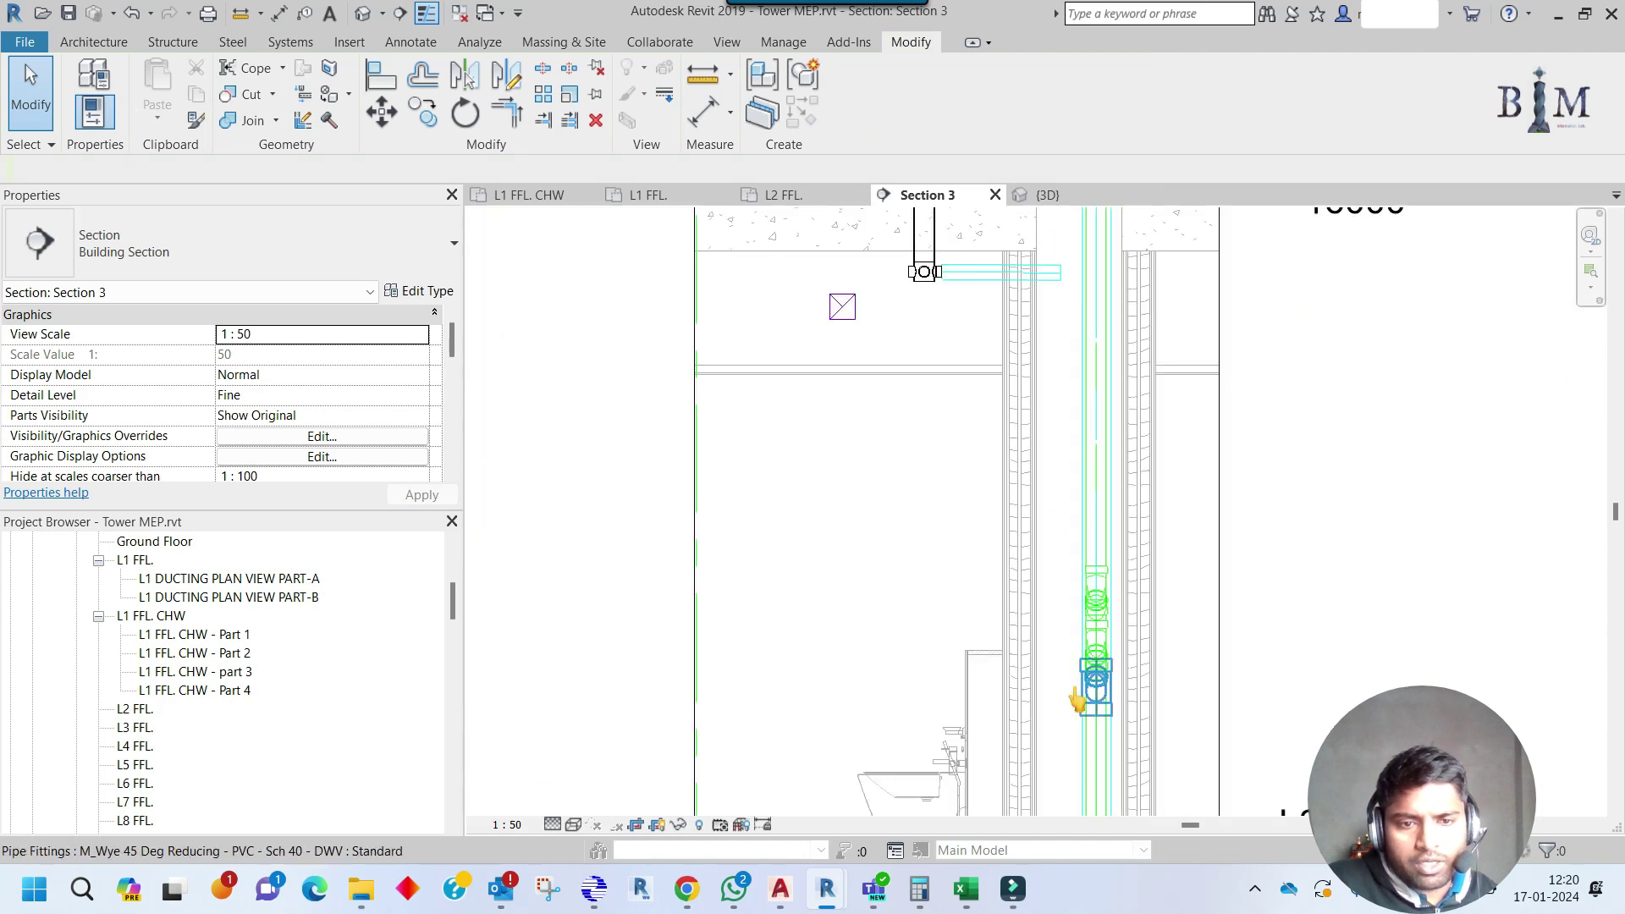
key(c)
key(s)
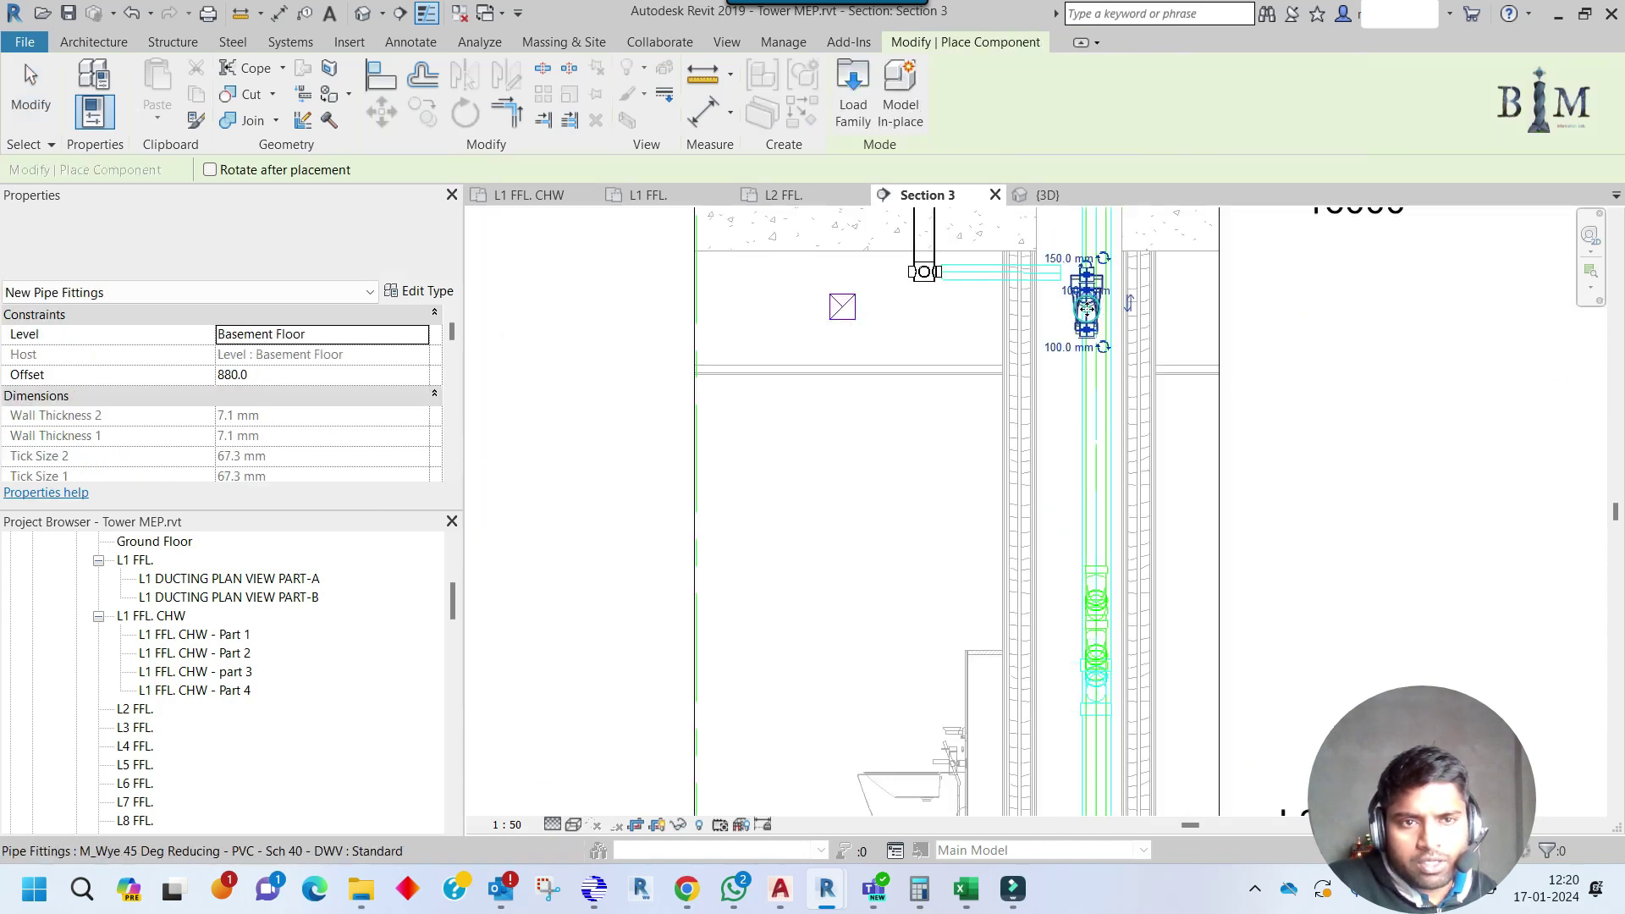
key(Escape)
scroll(1086, 309, up, 3)
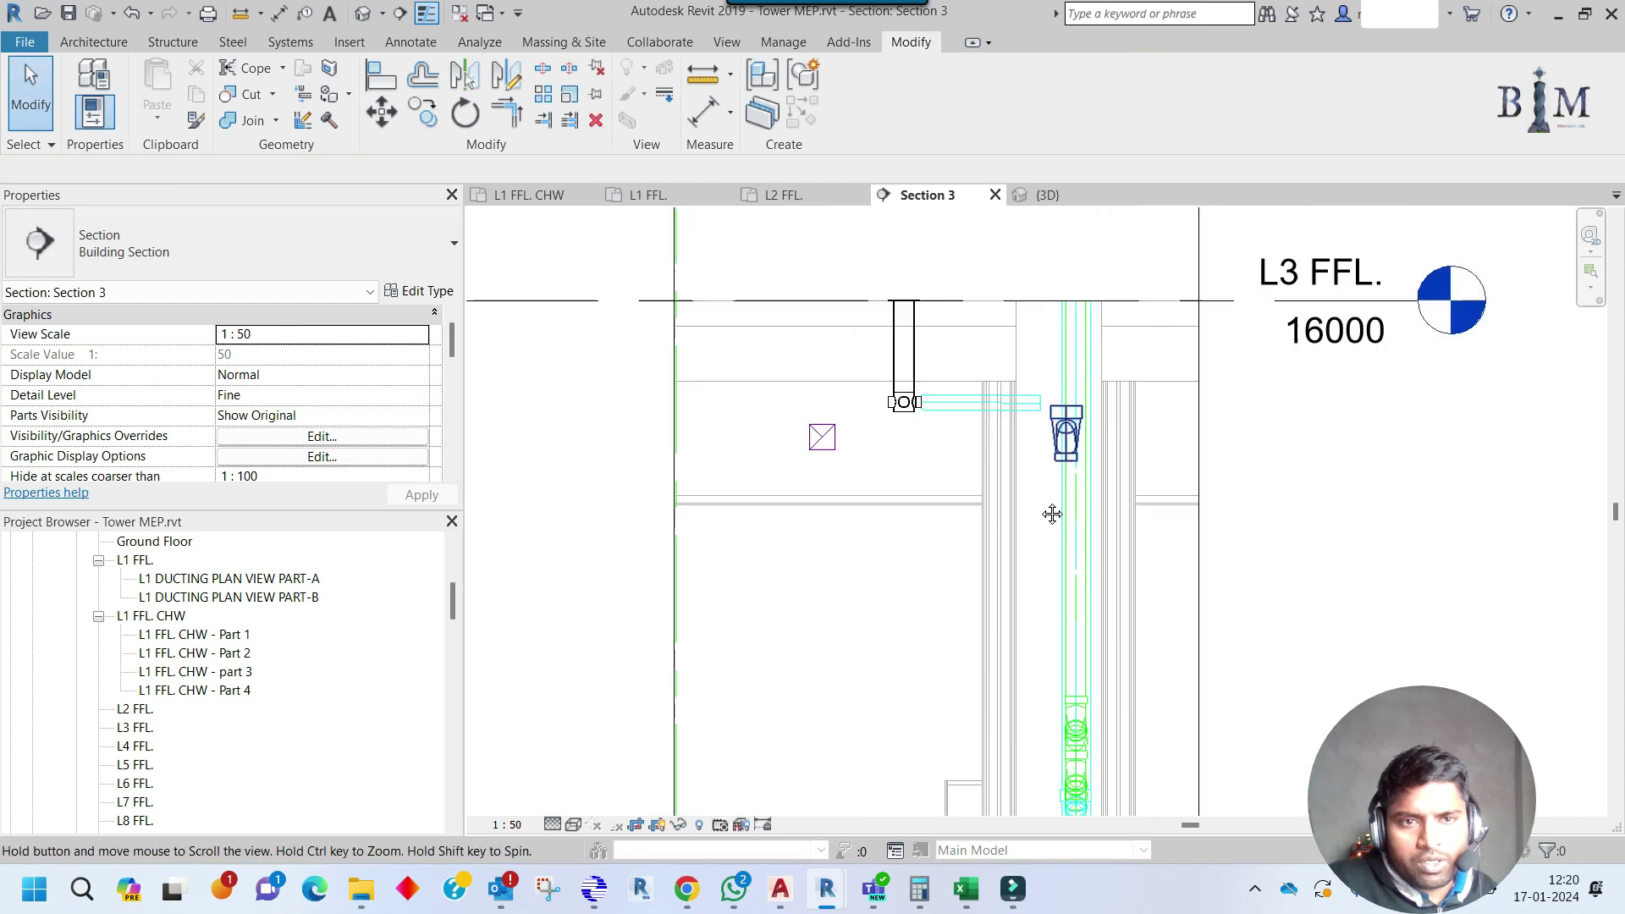
Split the riser above and below the new wye and delete the segment between the splits together with its couplings.
key(s)
key(l)
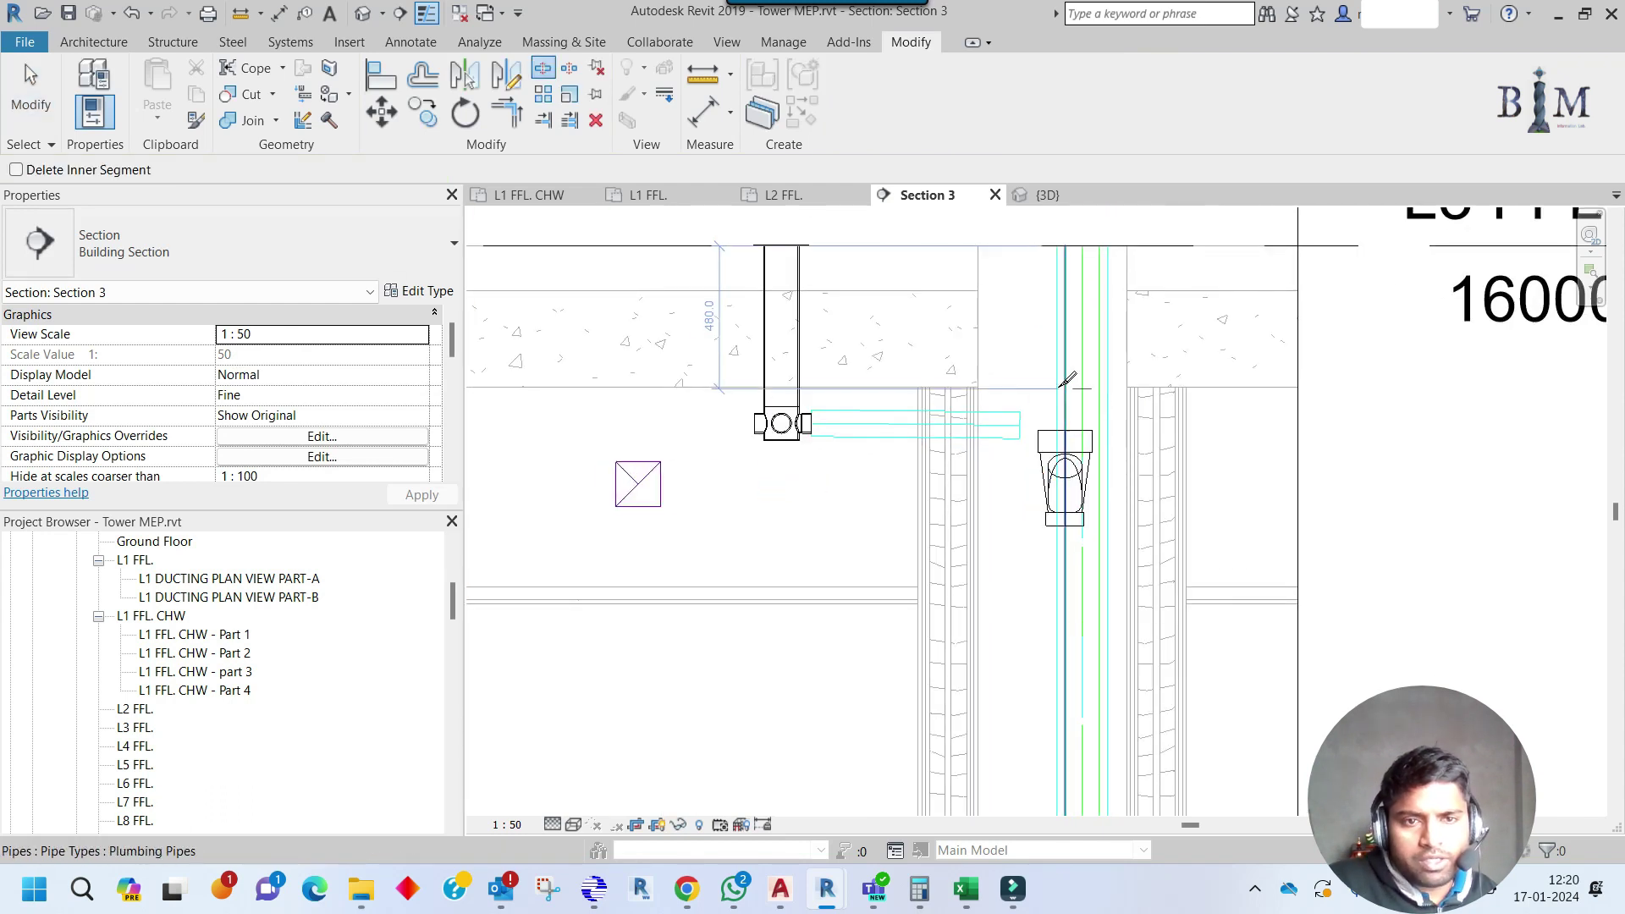
click(1065, 378)
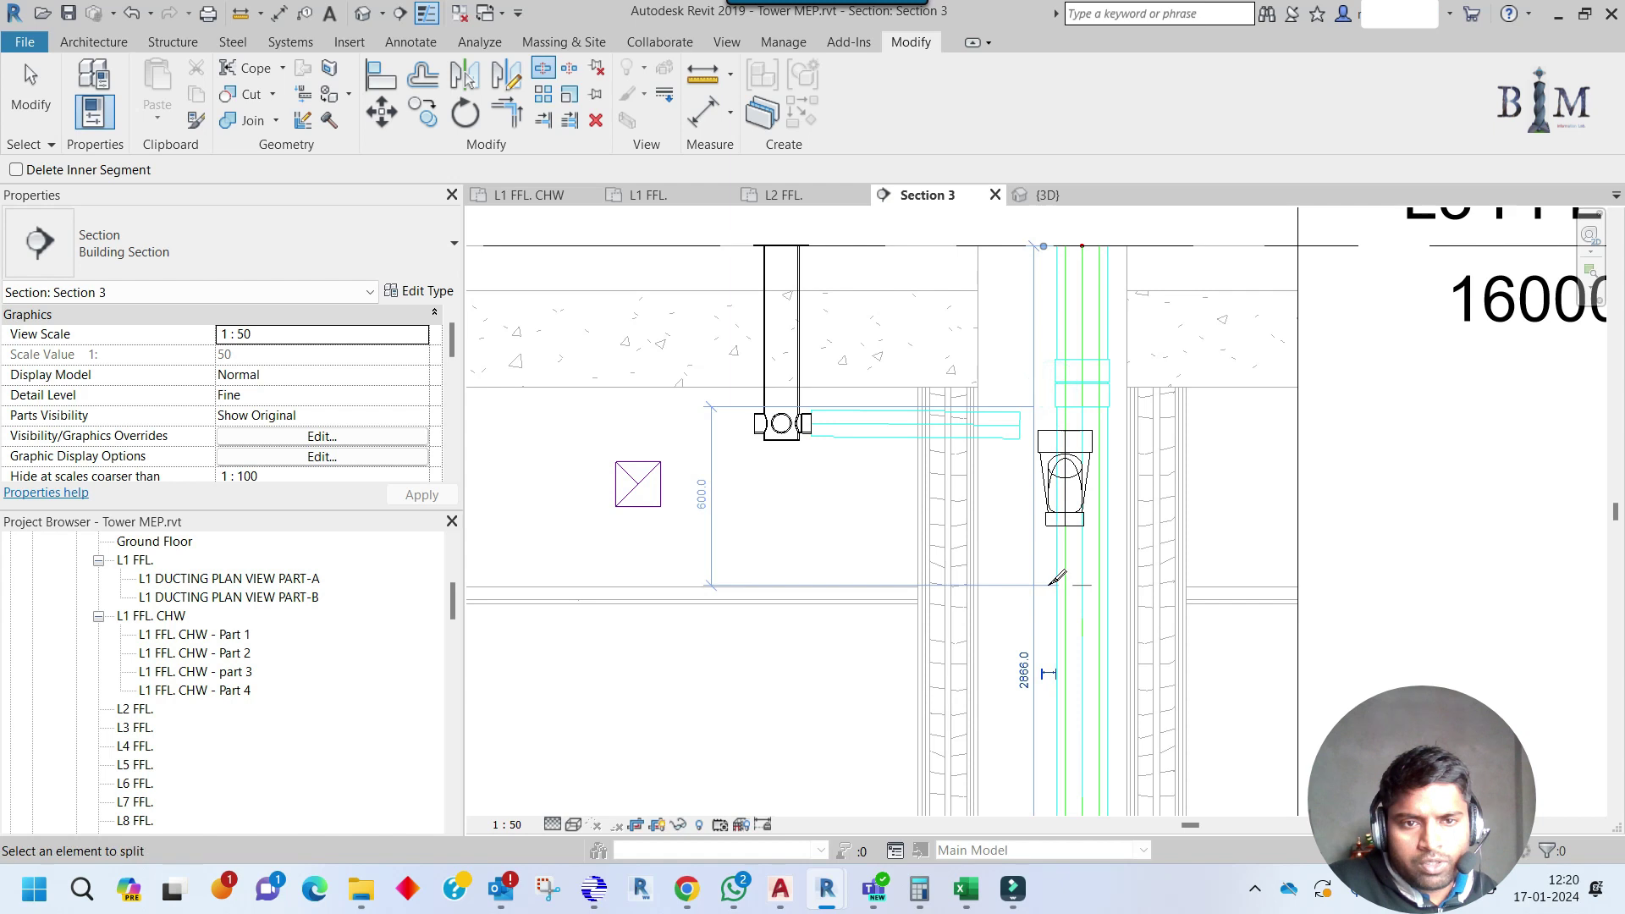
click(1058, 578)
key(Escape)
click(1058, 394)
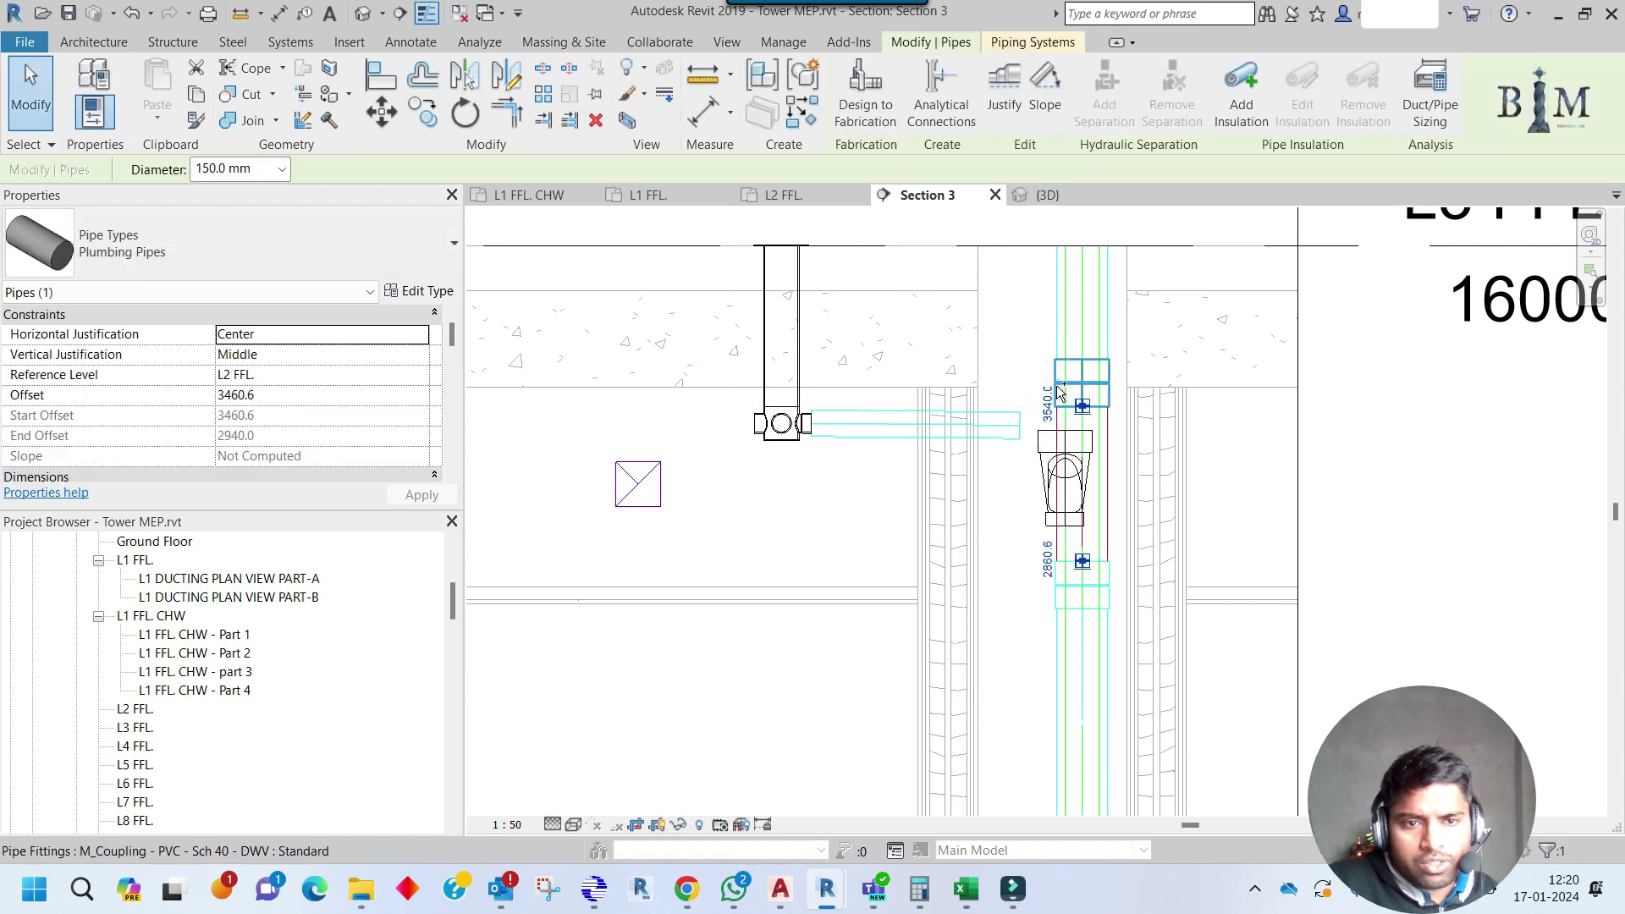
ctrl+click(1047, 582)
key(Delete)
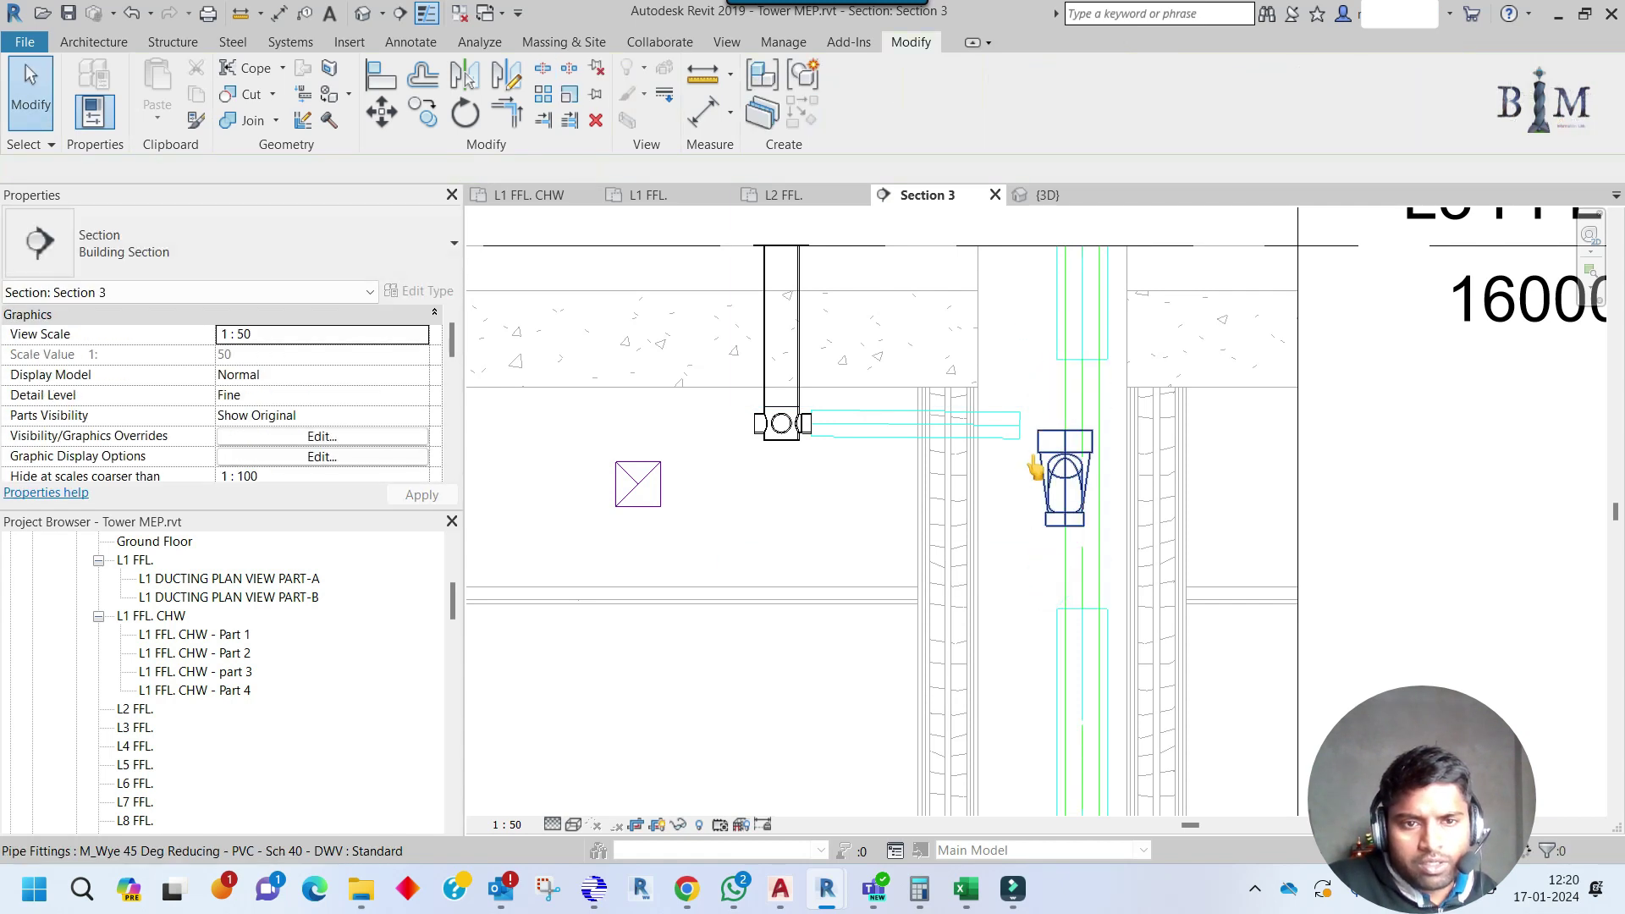
Fit the wye into the riser gap with a 150 mm lower connector, its branch facing the drain pipe, at an offset of 3063.8 mm.
click(1065, 432)
drag(1066, 427, 1082, 362)
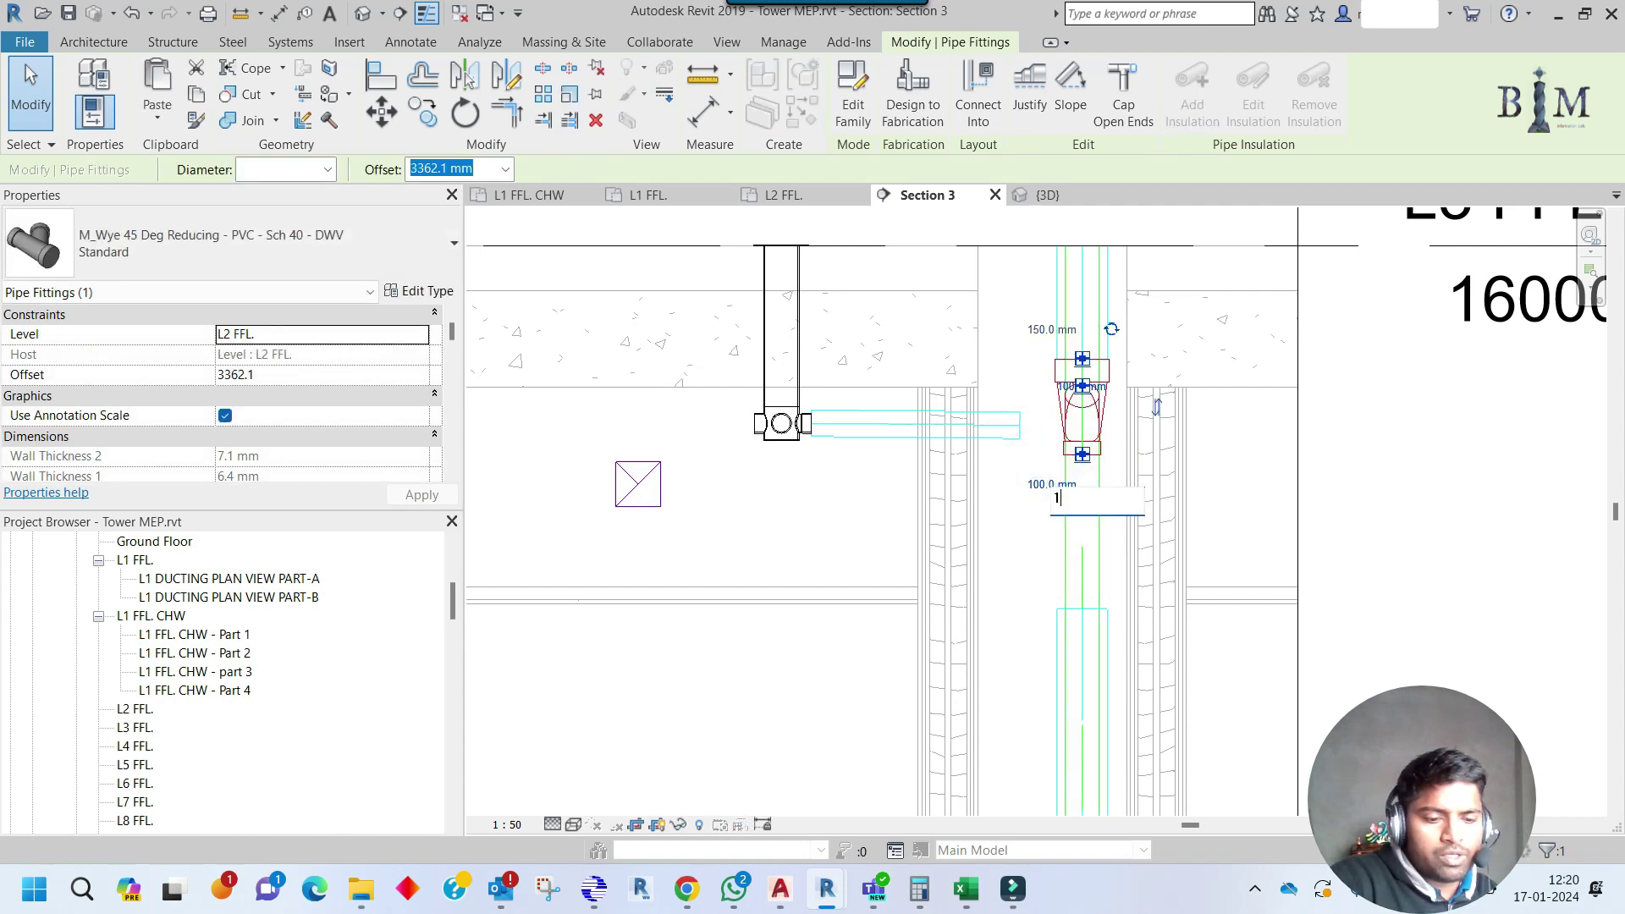
key(Return)
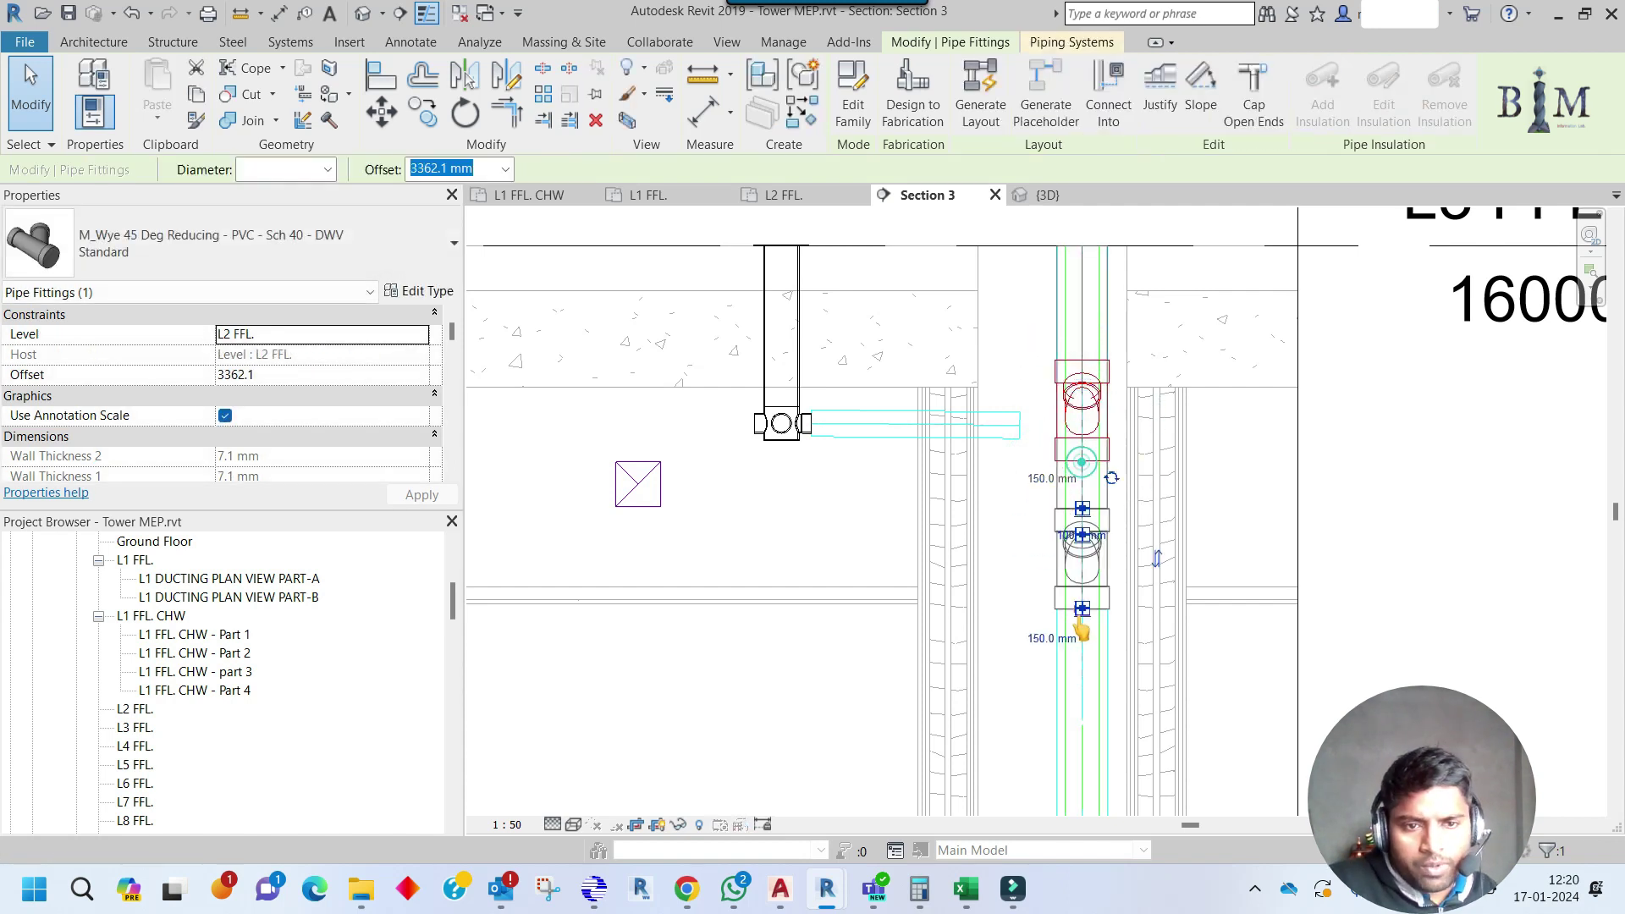
click(1111, 478)
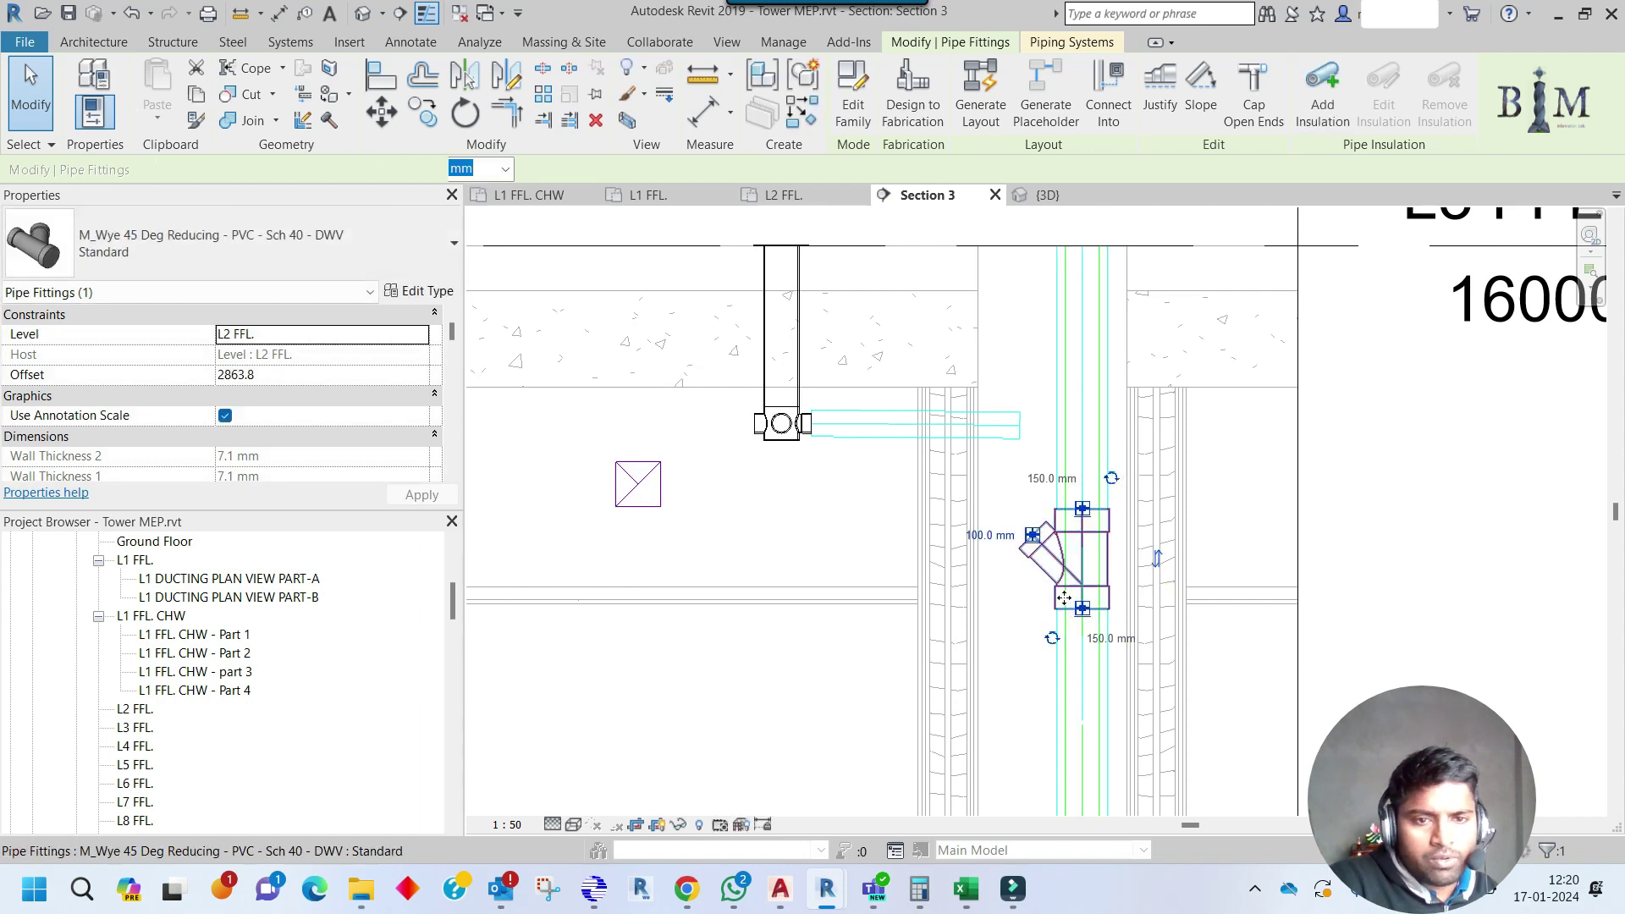
scroll(1050, 523, up, 2)
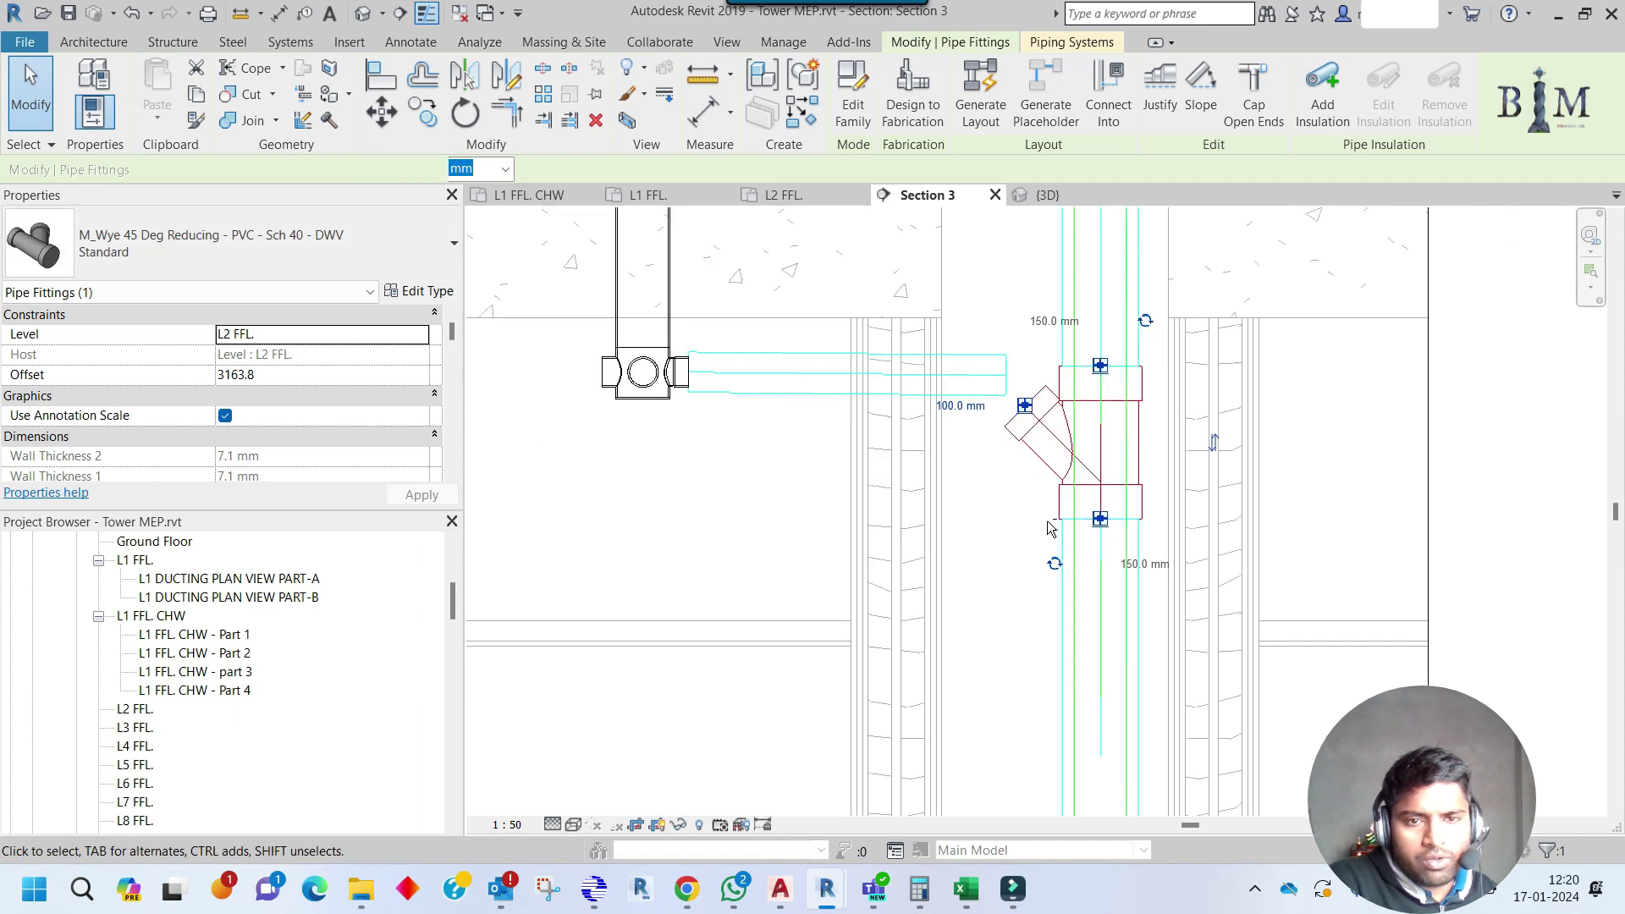
right_click(1015, 455)
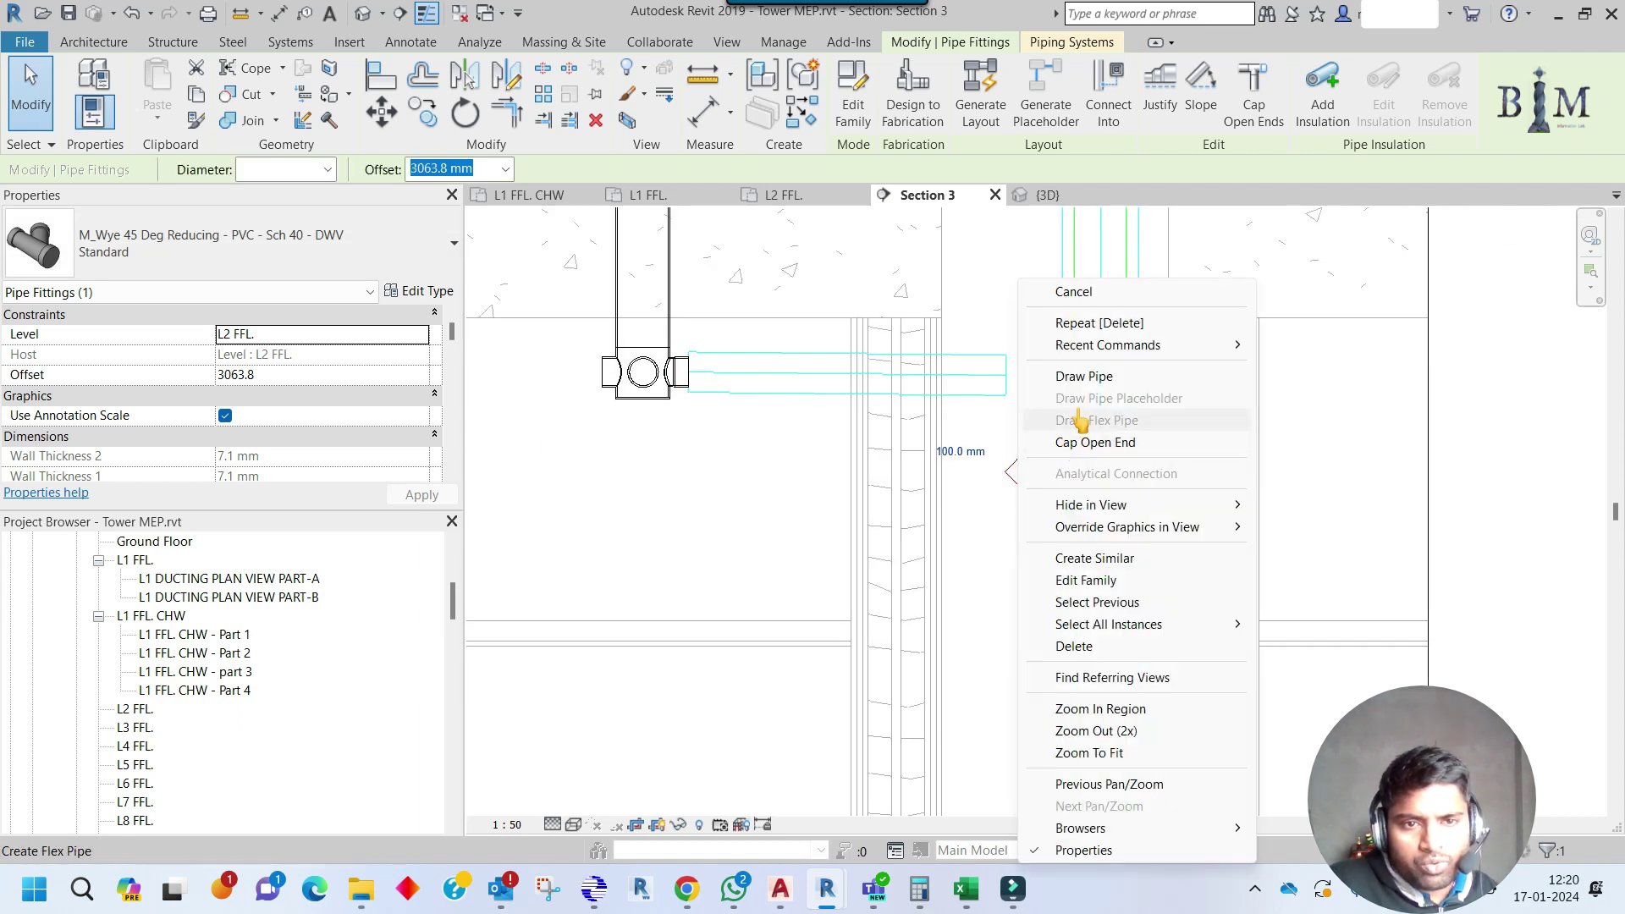
click(1068, 377)
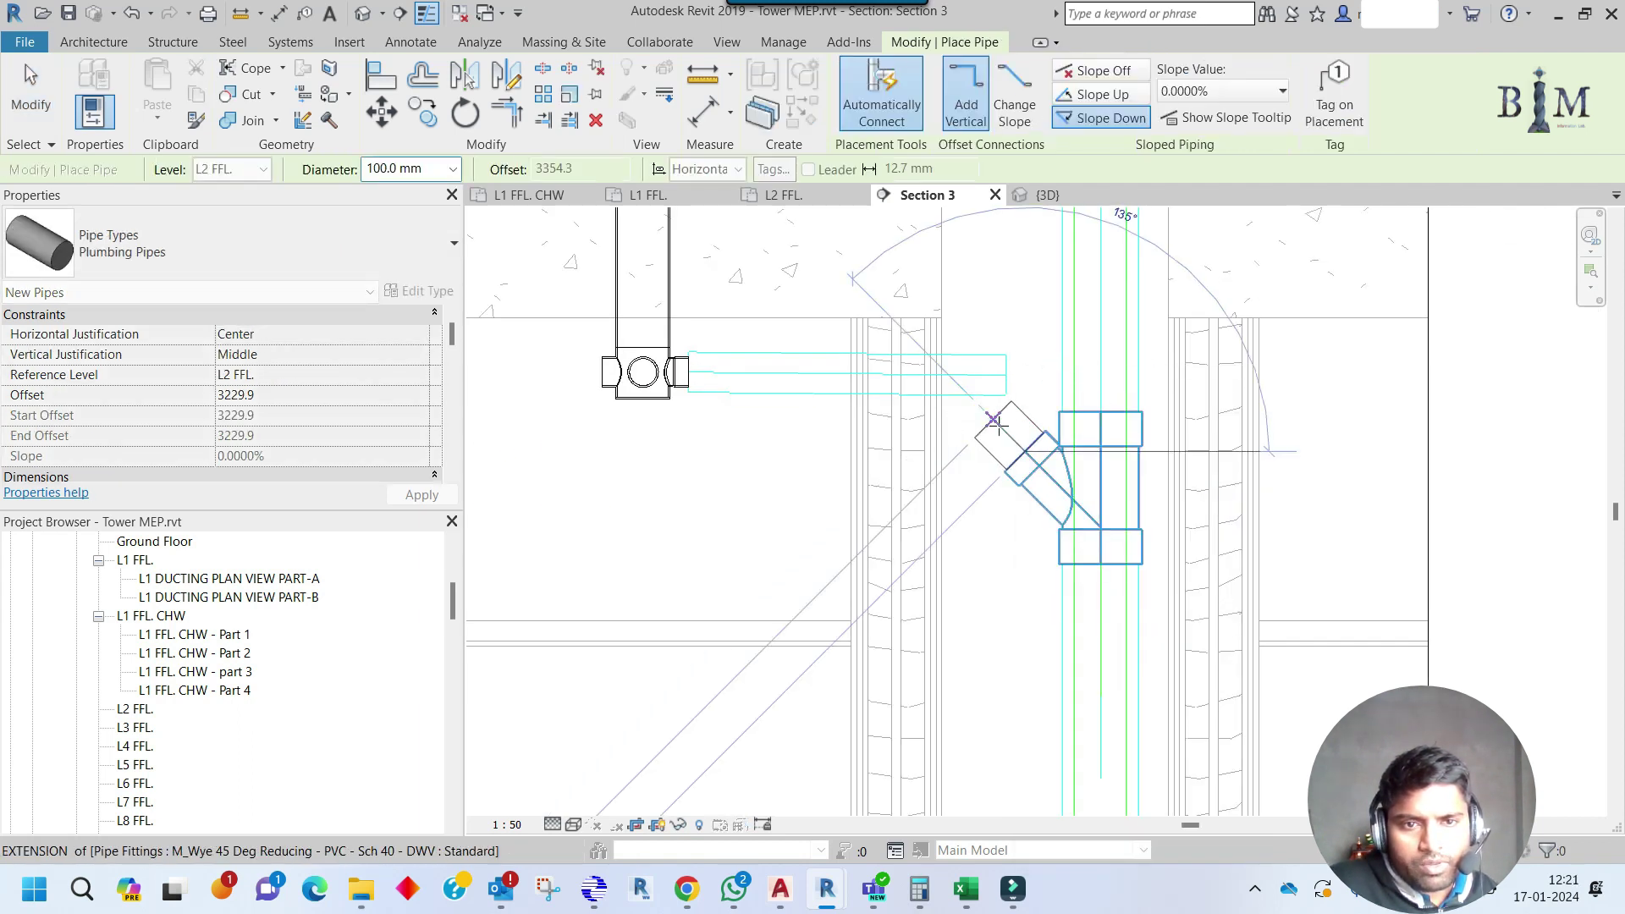
key(Escape)
key(Escape)
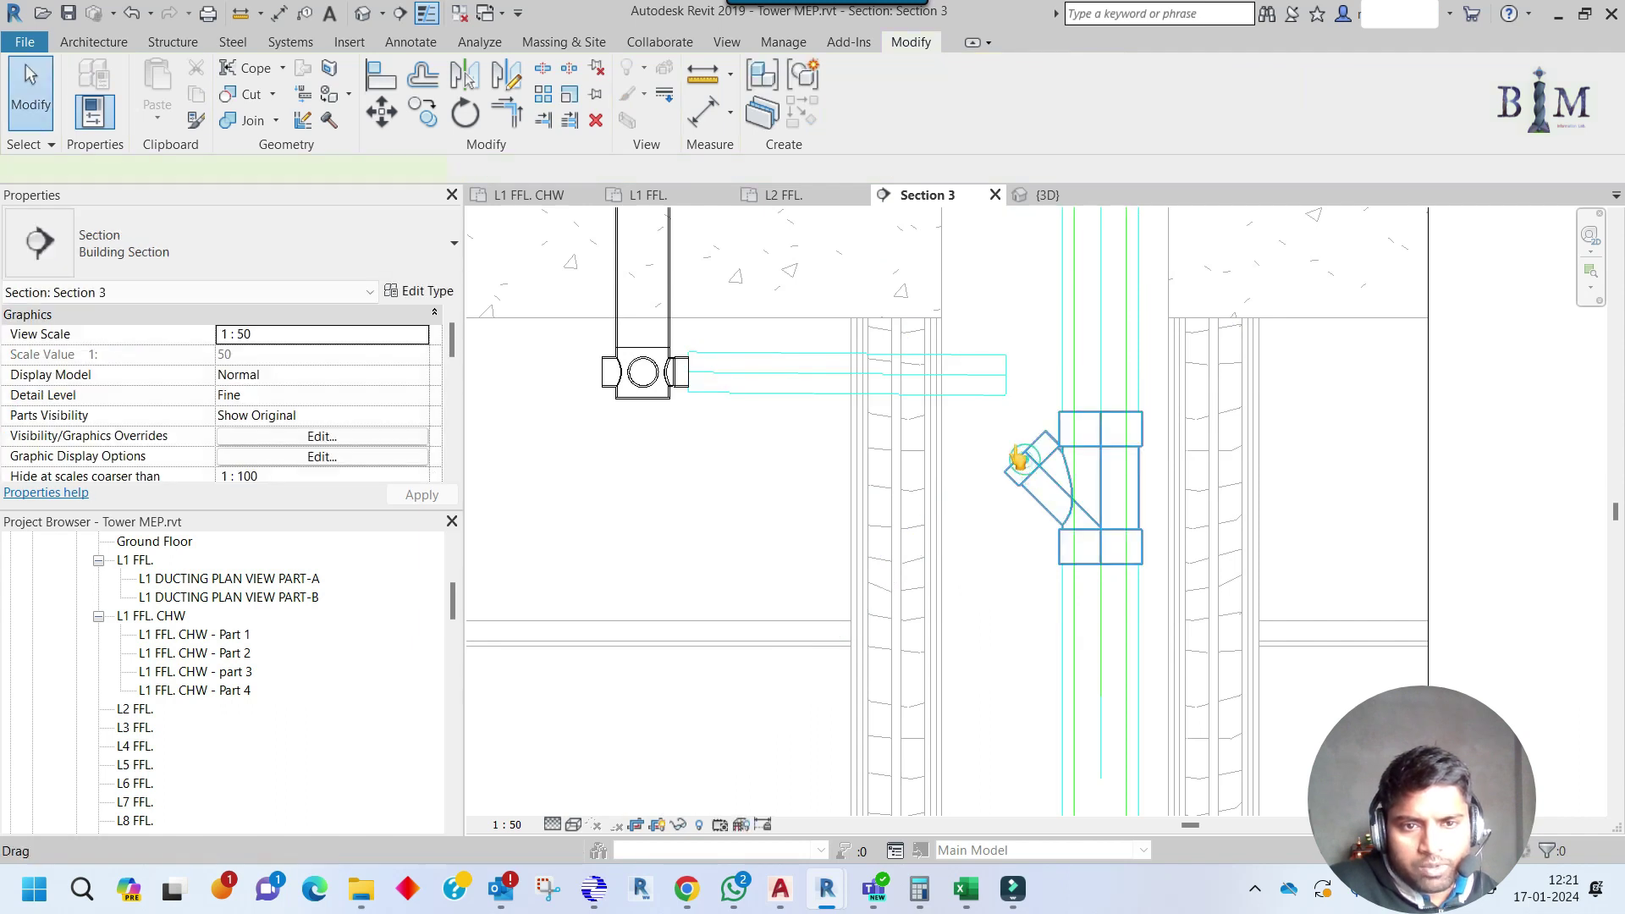
Set the diameter of the wye's branch connector to 75 mm.
click(1019, 460)
click(969, 454)
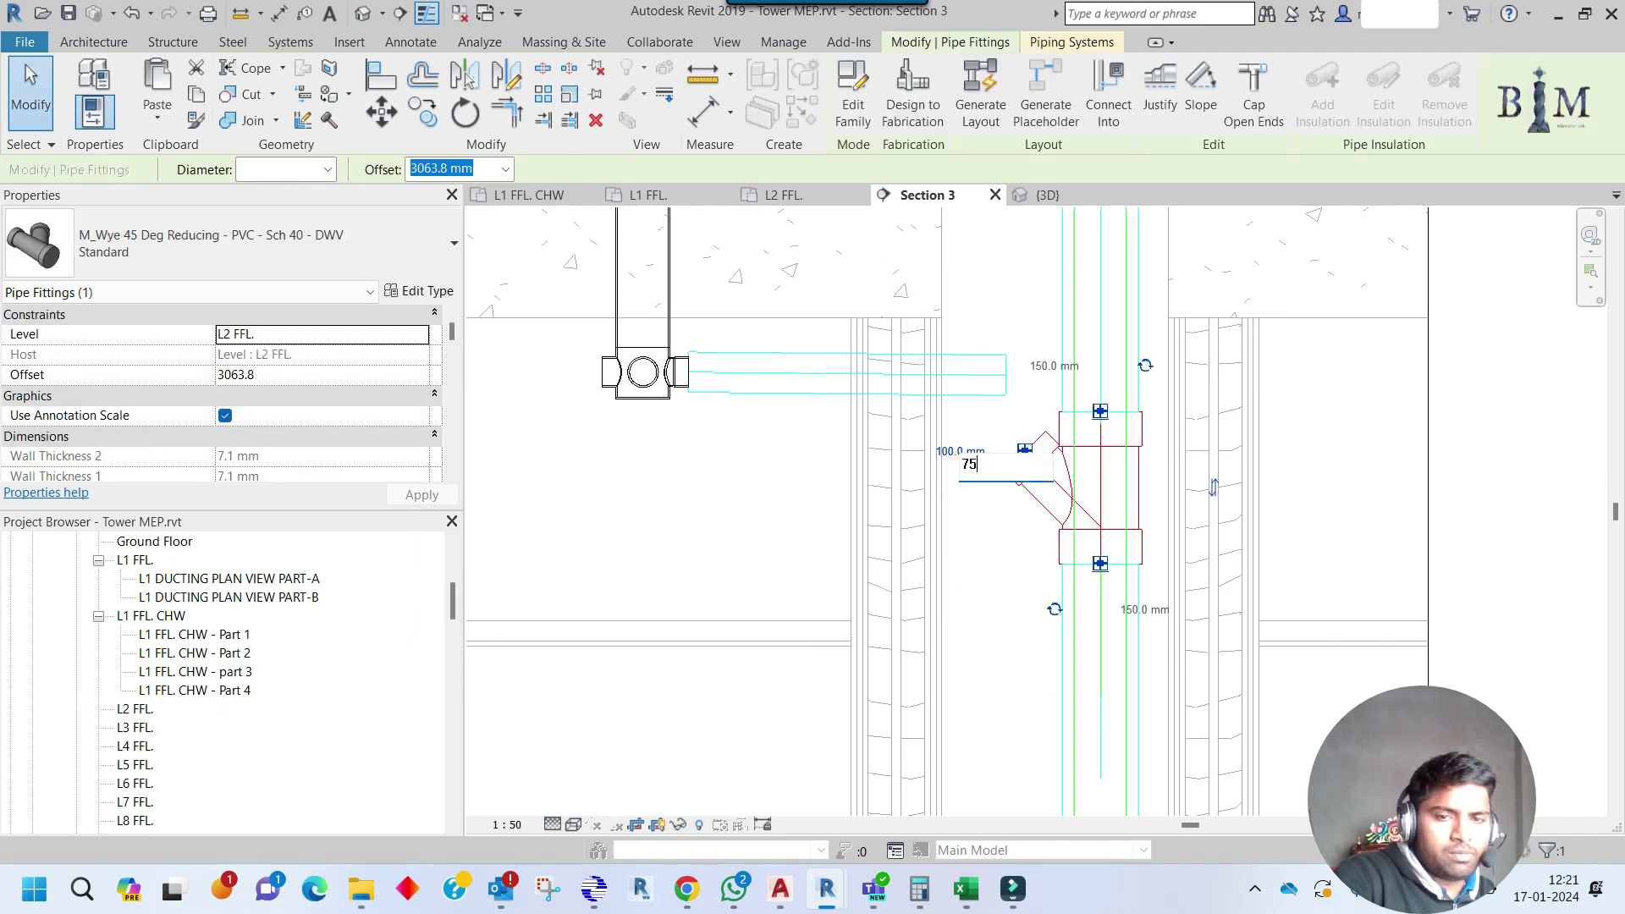
text(75)
key(Return)
Draw an 80 mm pipe from the wye's branch up at 45 degrees, sloping up, and continue it horizontally toward the floor drain at 3516.3 mm offset.
right_click(1029, 462)
click(1092, 376)
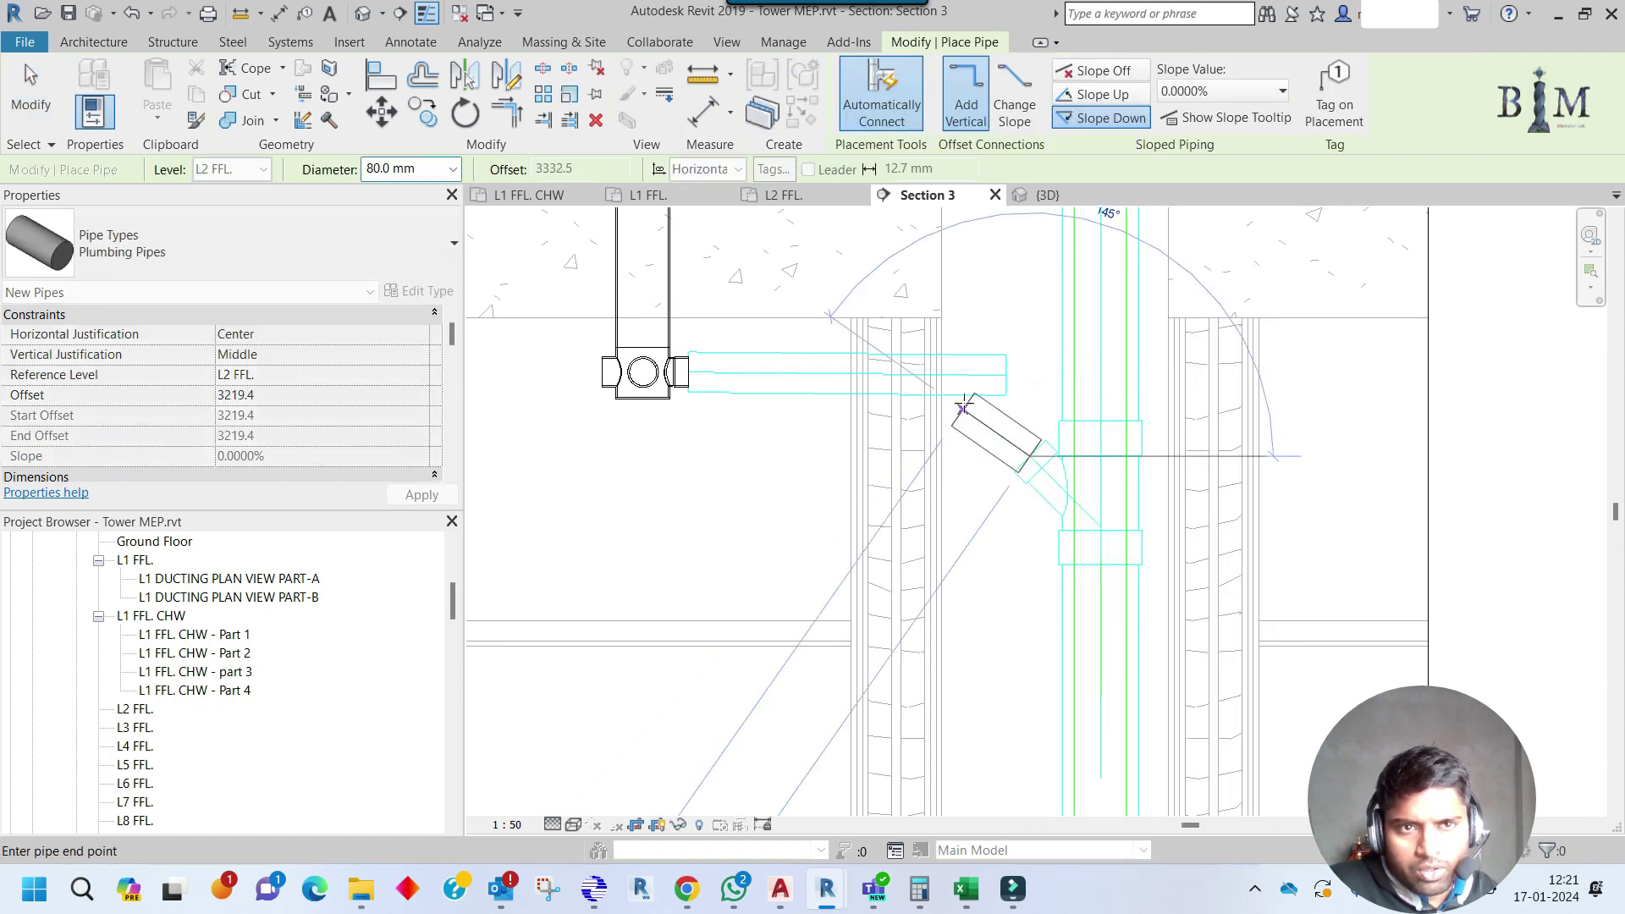
click(1092, 95)
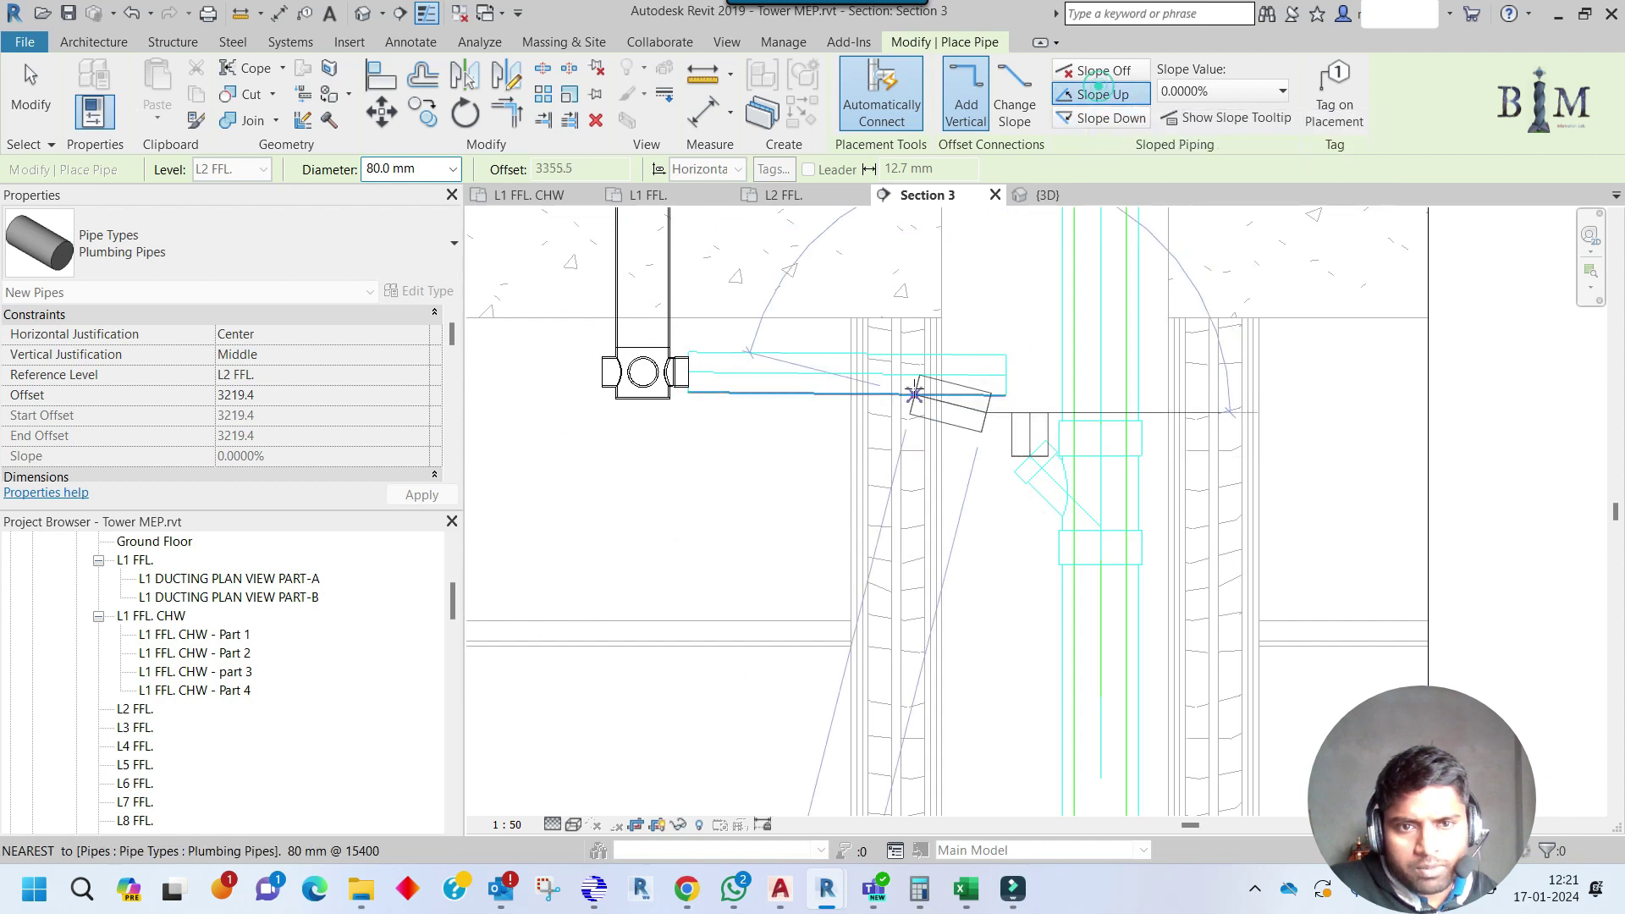
click(894, 322)
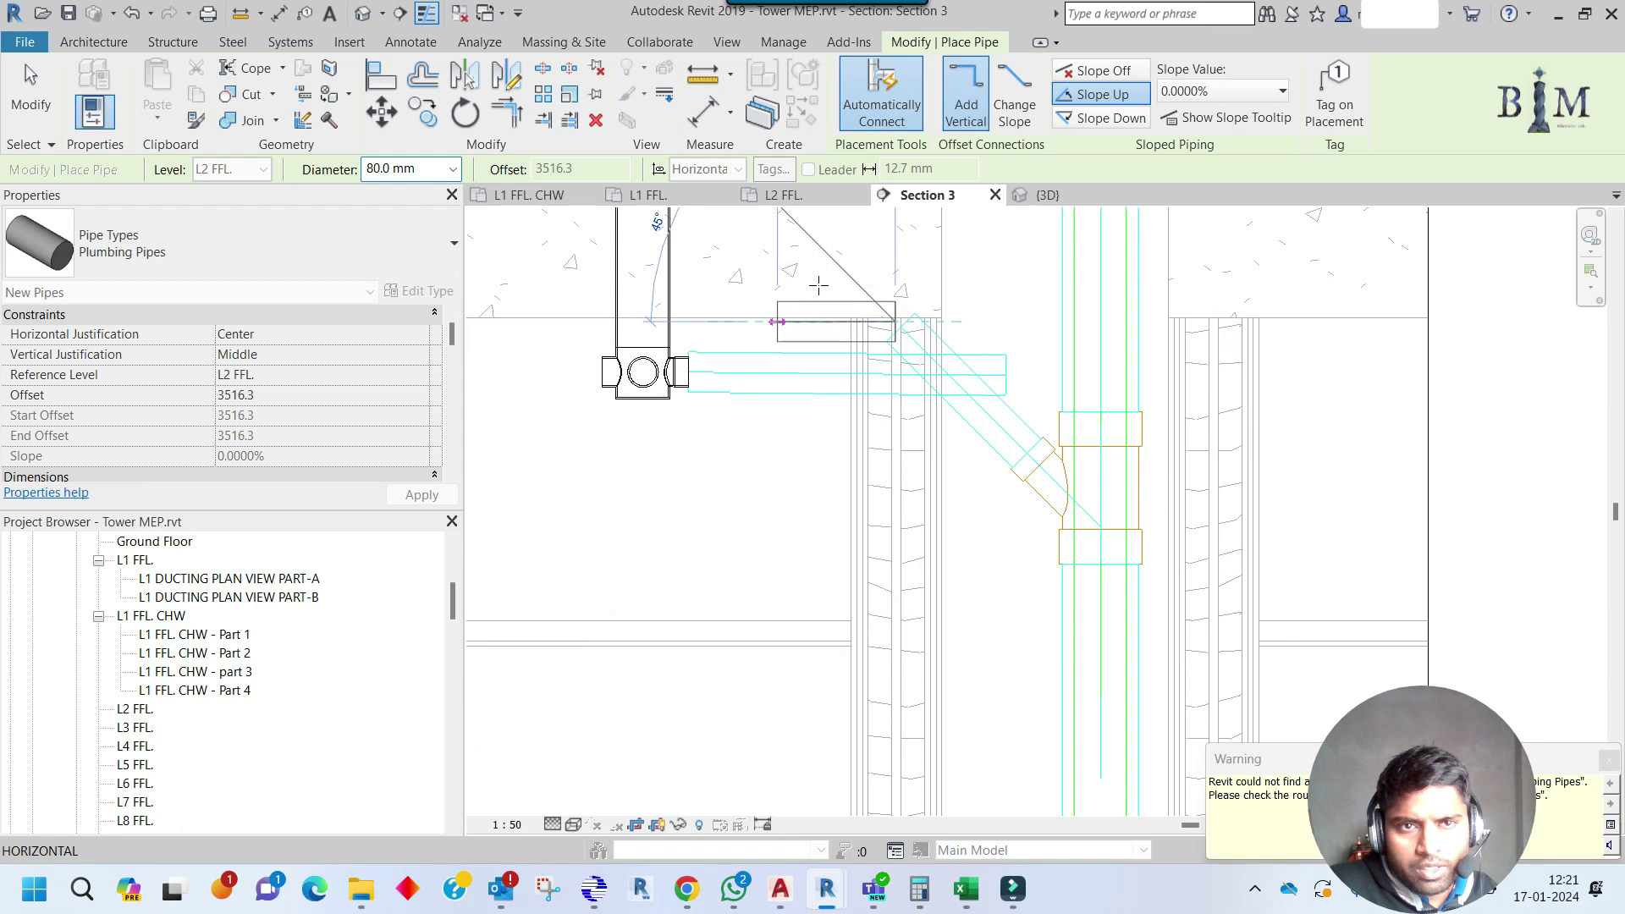
click(756, 320)
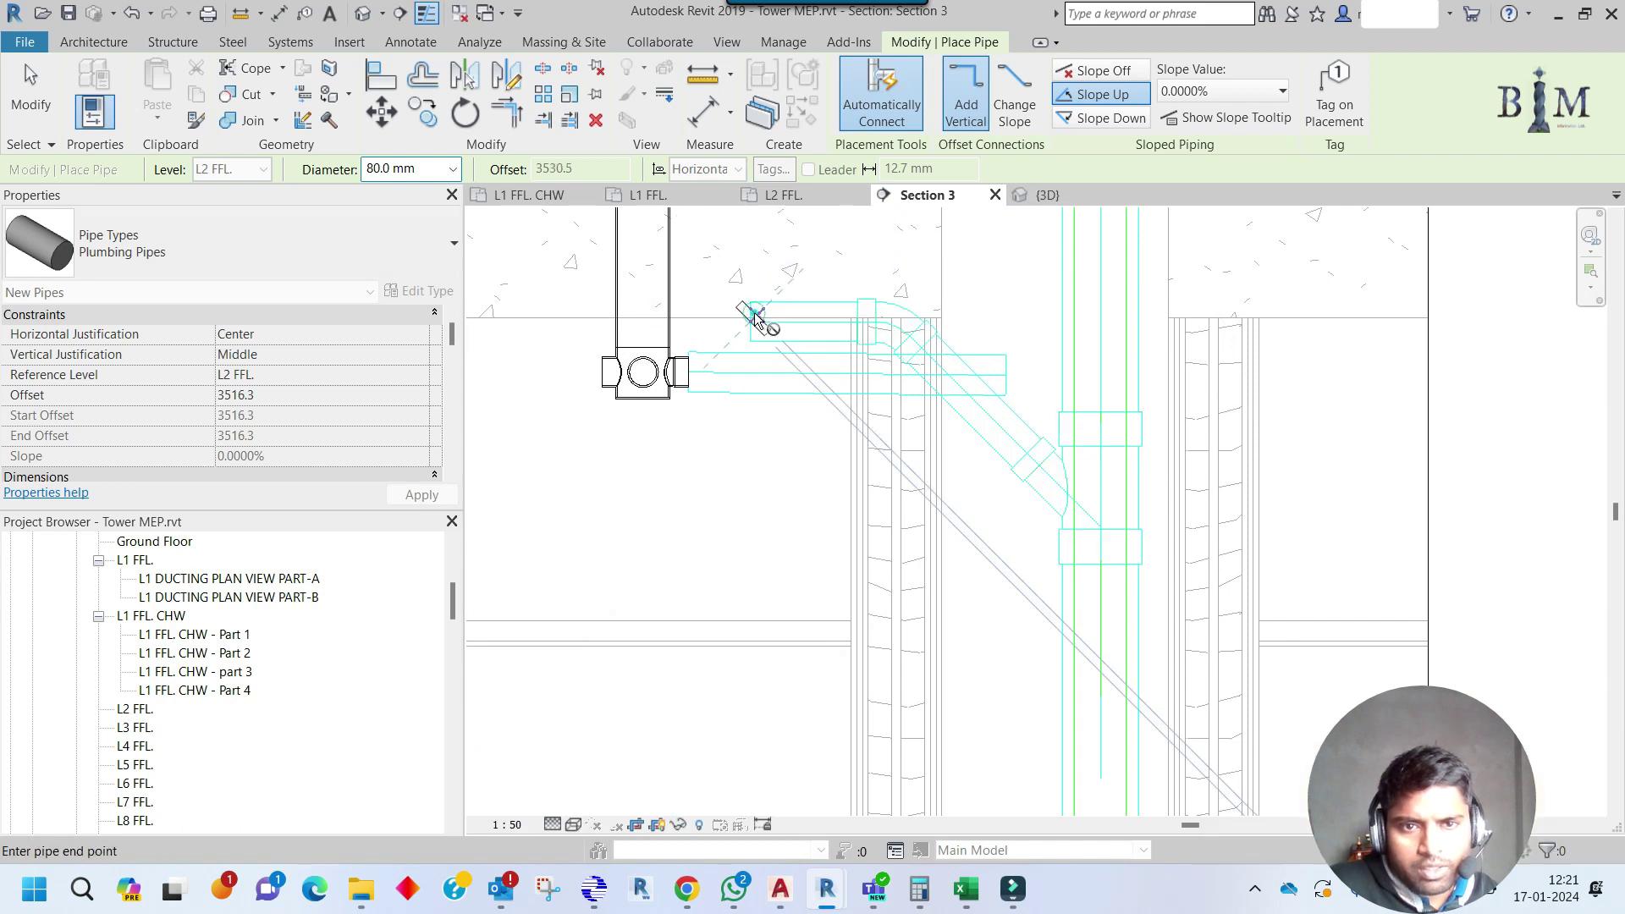
Align the horizontal pipe from the wye's branch with the centreline of the floor drain pipe in Section 3.
key(Escape)
key(Escape)
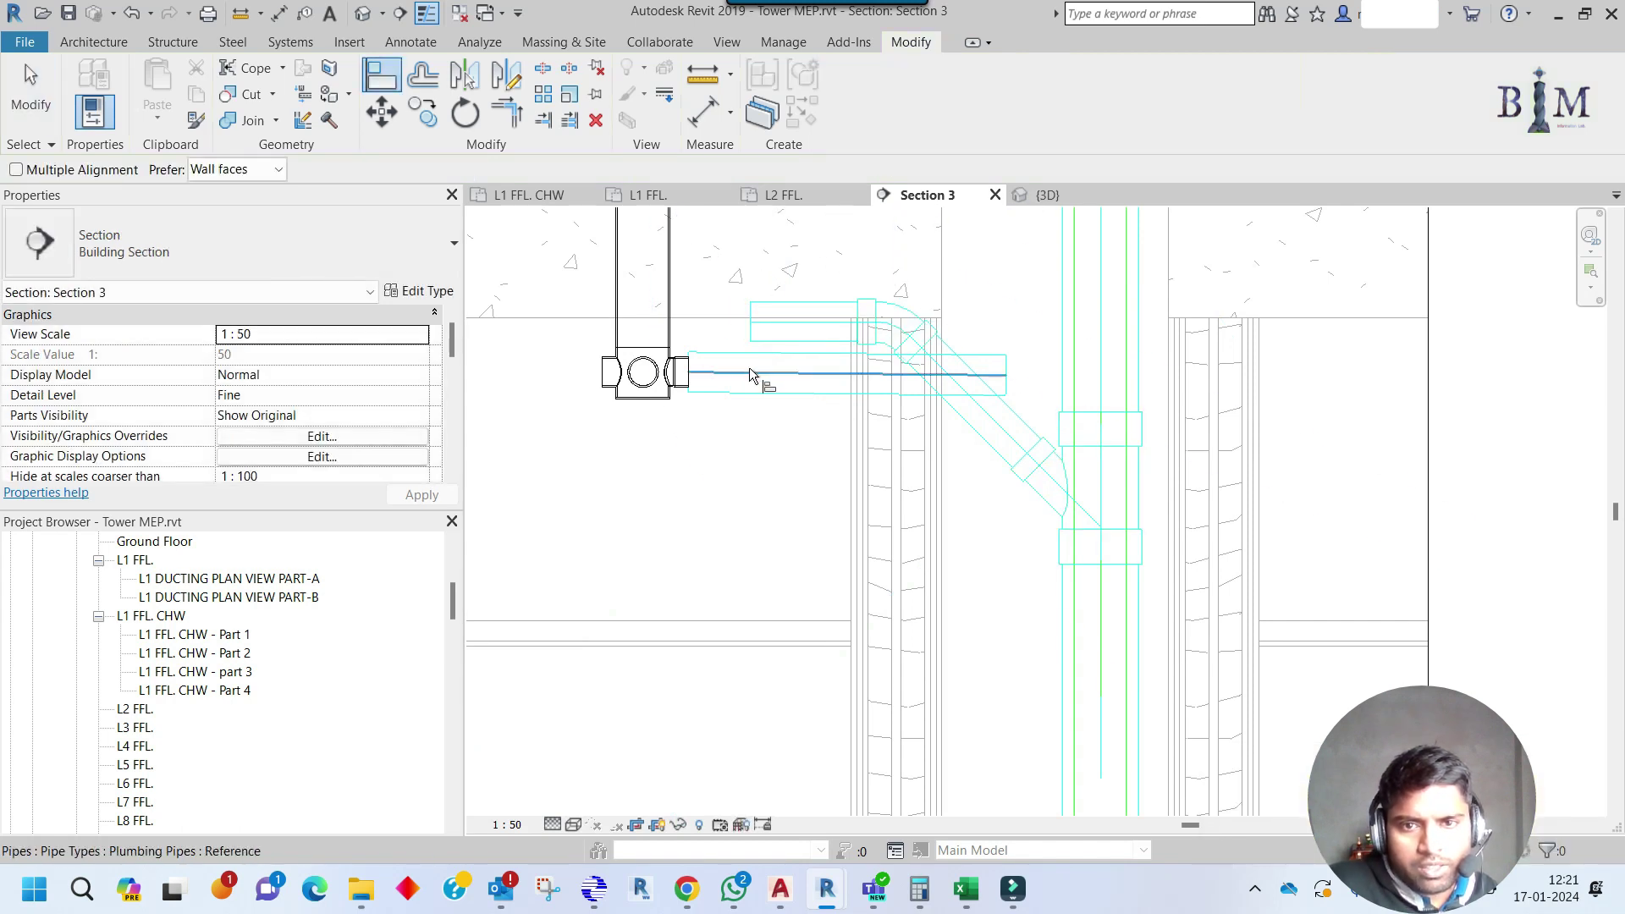
click(824, 328)
key(Escape)
key(Escape)
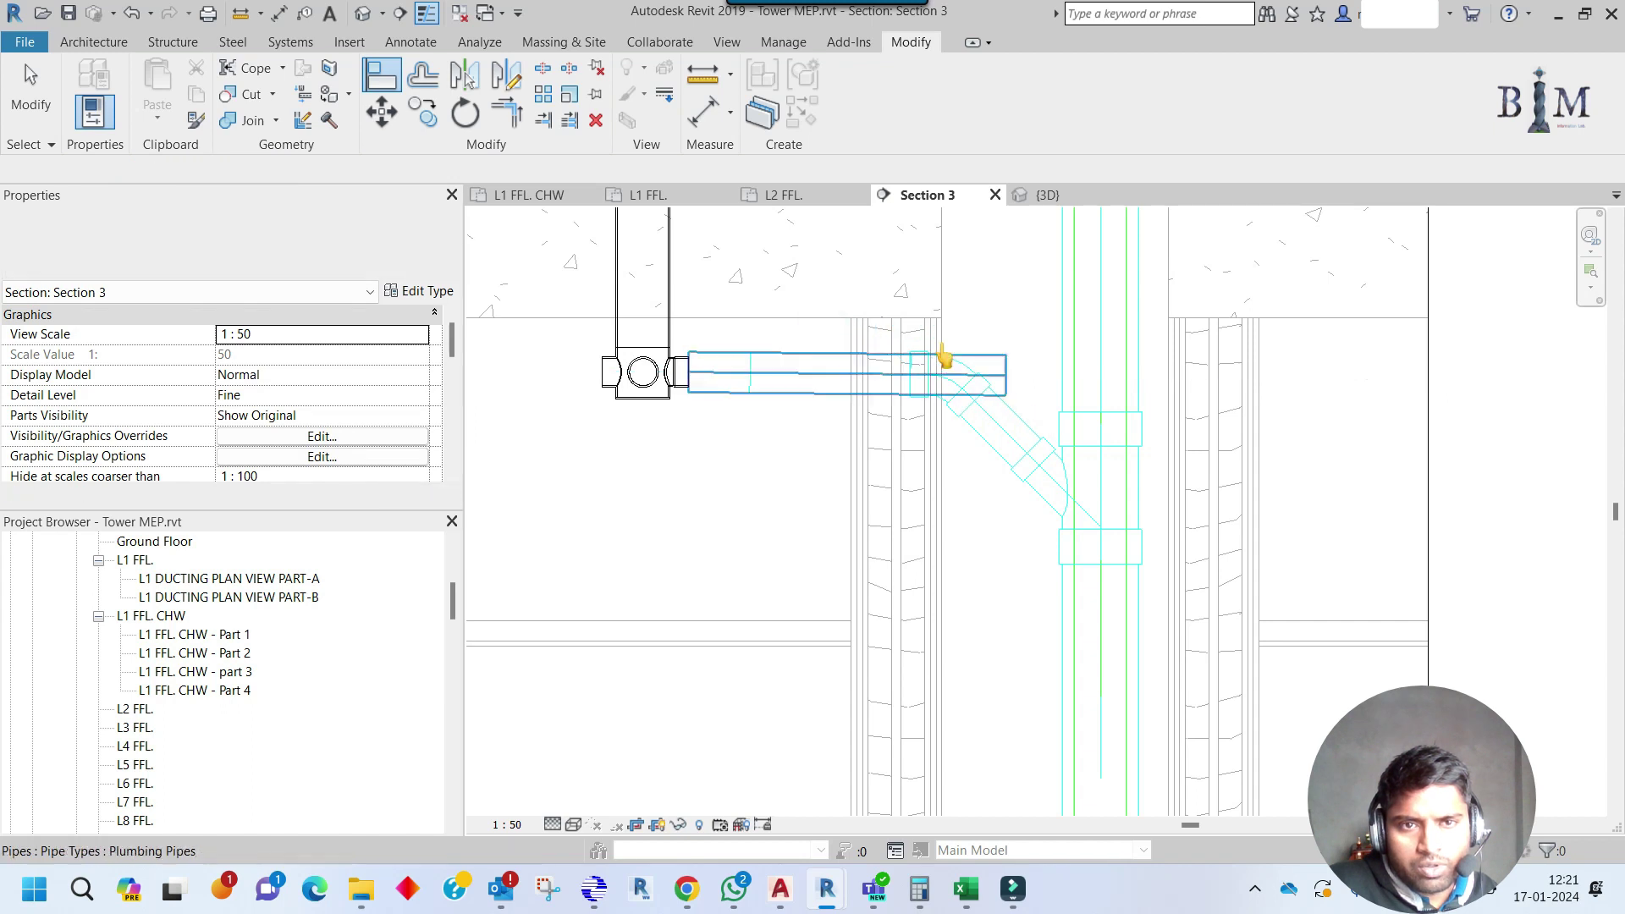
Switch to the L2 FFL. floor plan at the floor drain pipe and the riser.
click(796, 196)
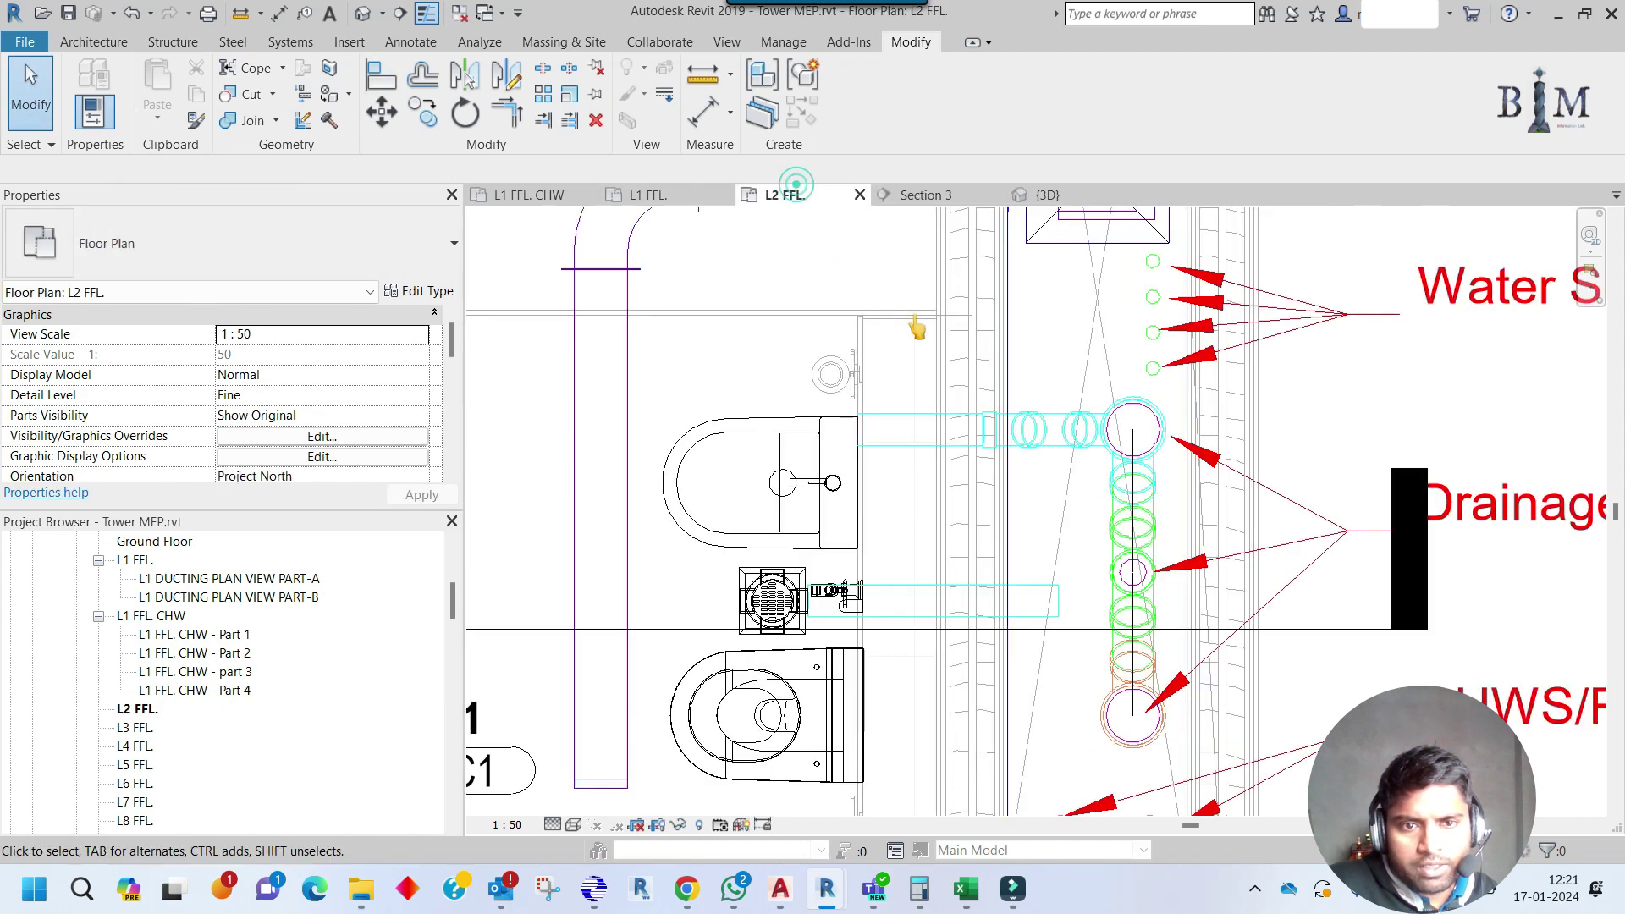
scroll(1006, 434, up, 2)
scroll(1044, 454, up, 1)
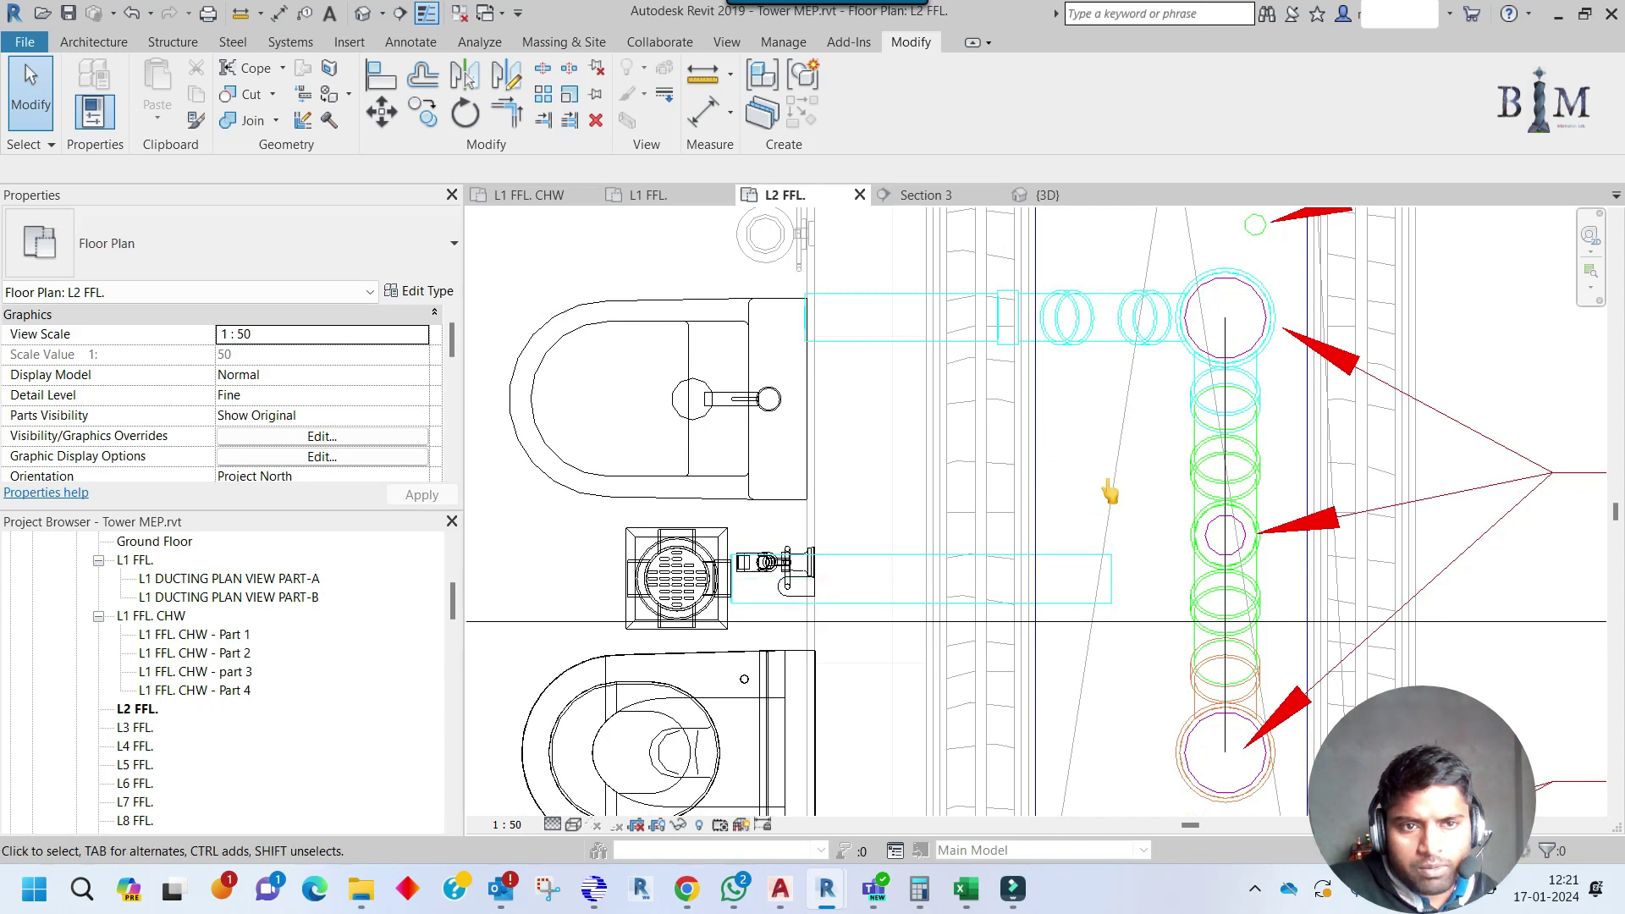
Try to draw an 80 mm pipe at 45 degrees from the floor drain pipe's open end.
right_click(1113, 590)
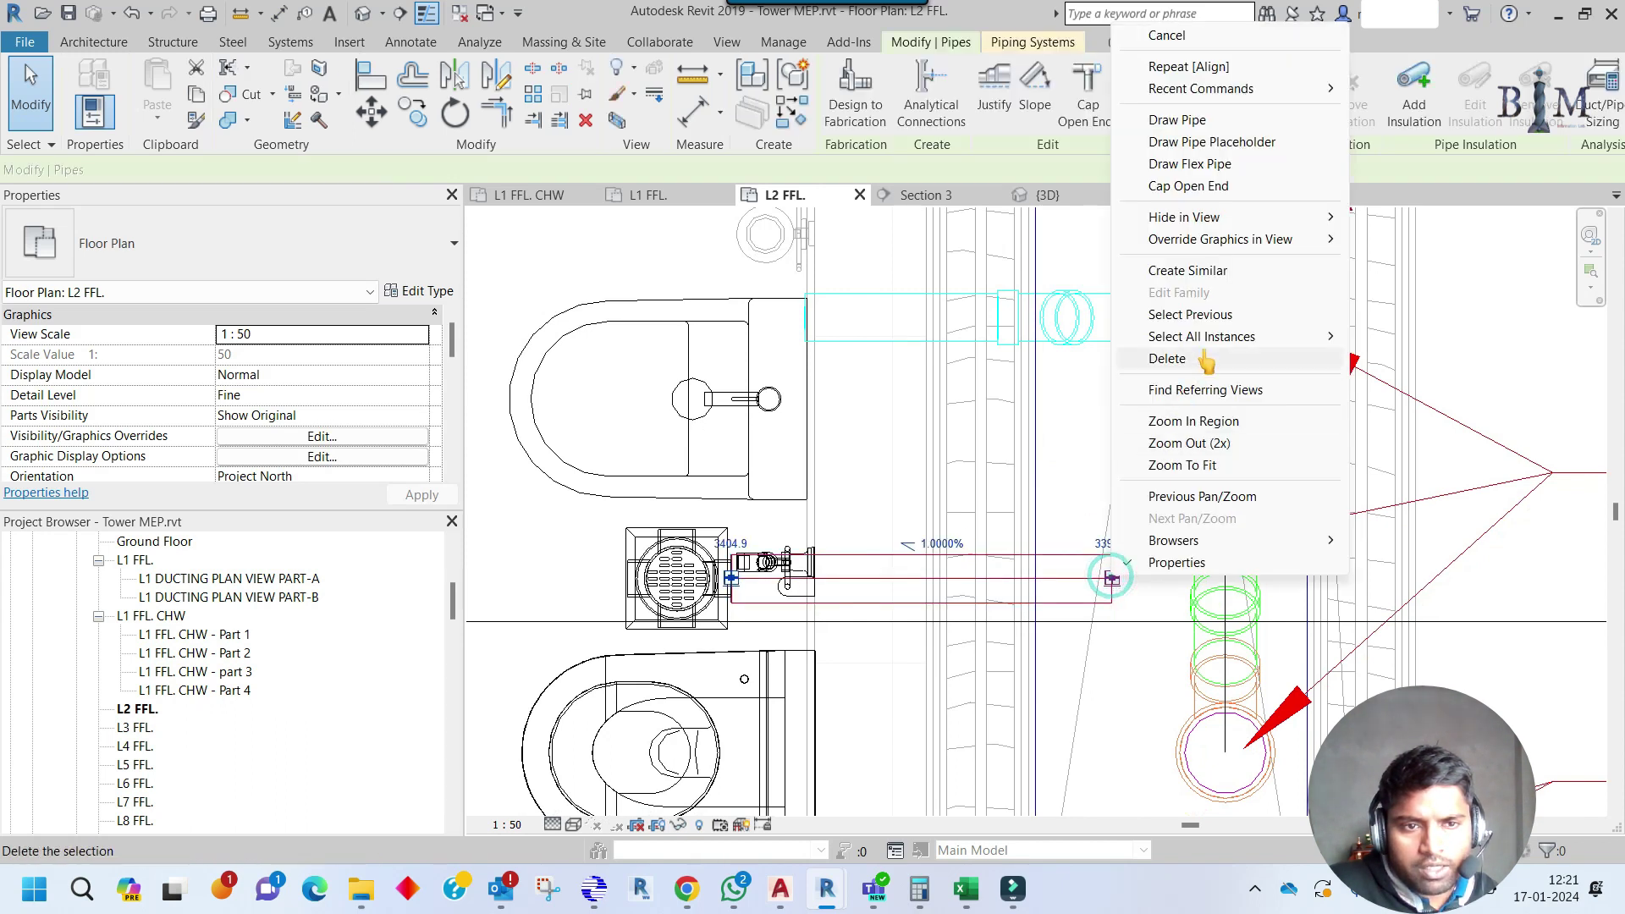
click(1177, 119)
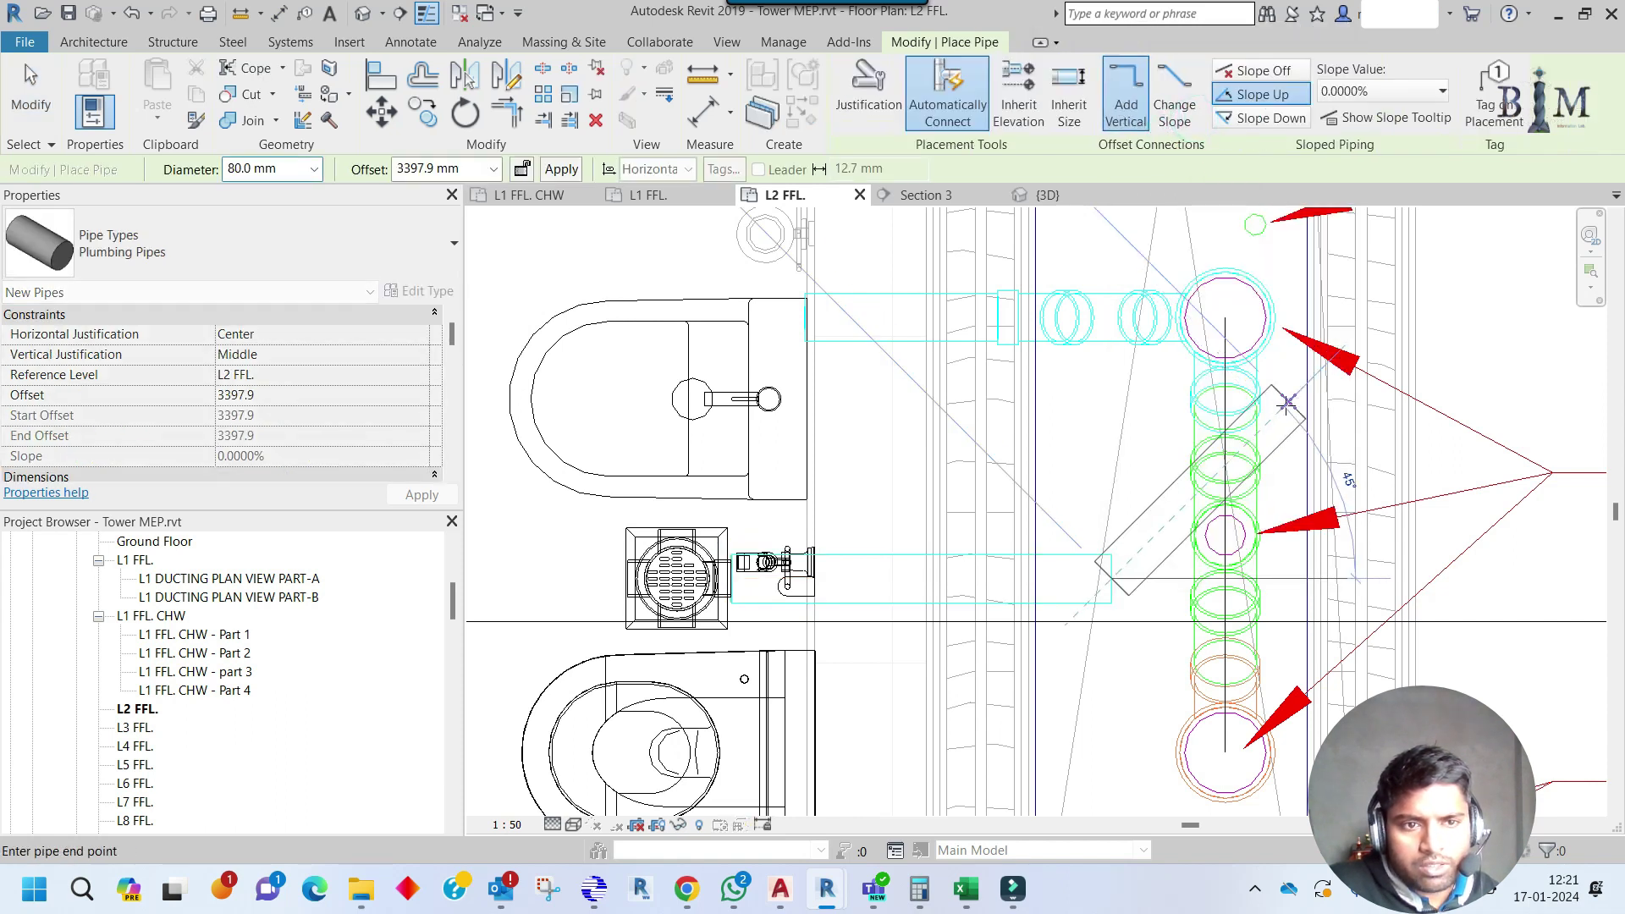
click(1286, 405)
key(Escape)
key(Escape)
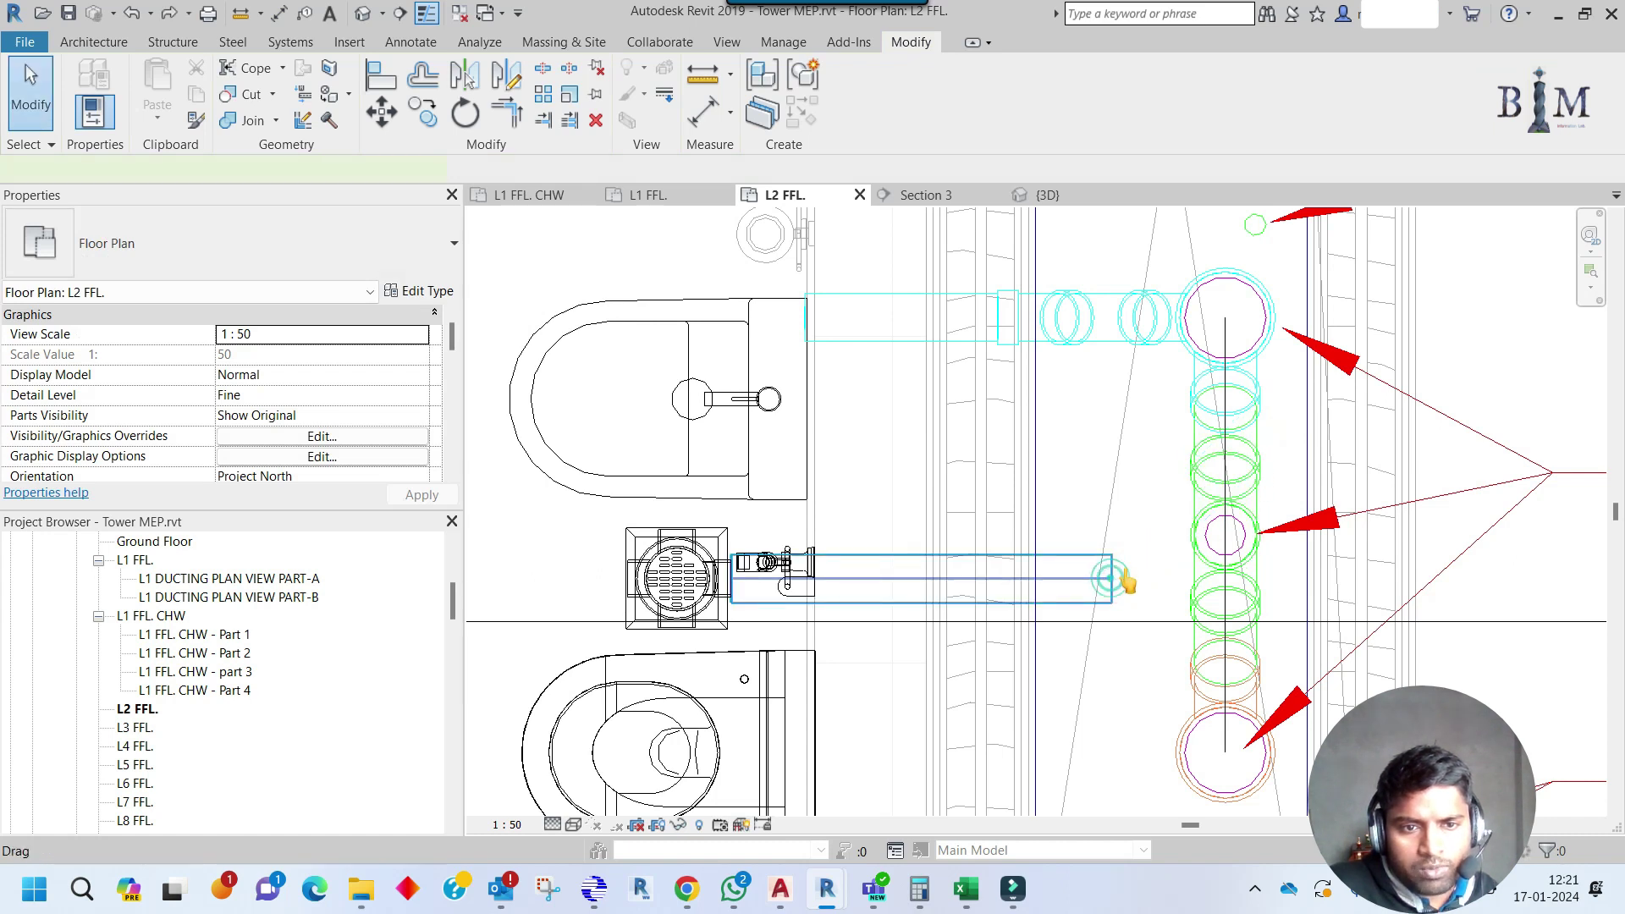
Continue the floor drain pipe from its open end with an 80 mm pipe angled at 45 degrees past the riser line.
right_click(1126, 582)
click(1168, 122)
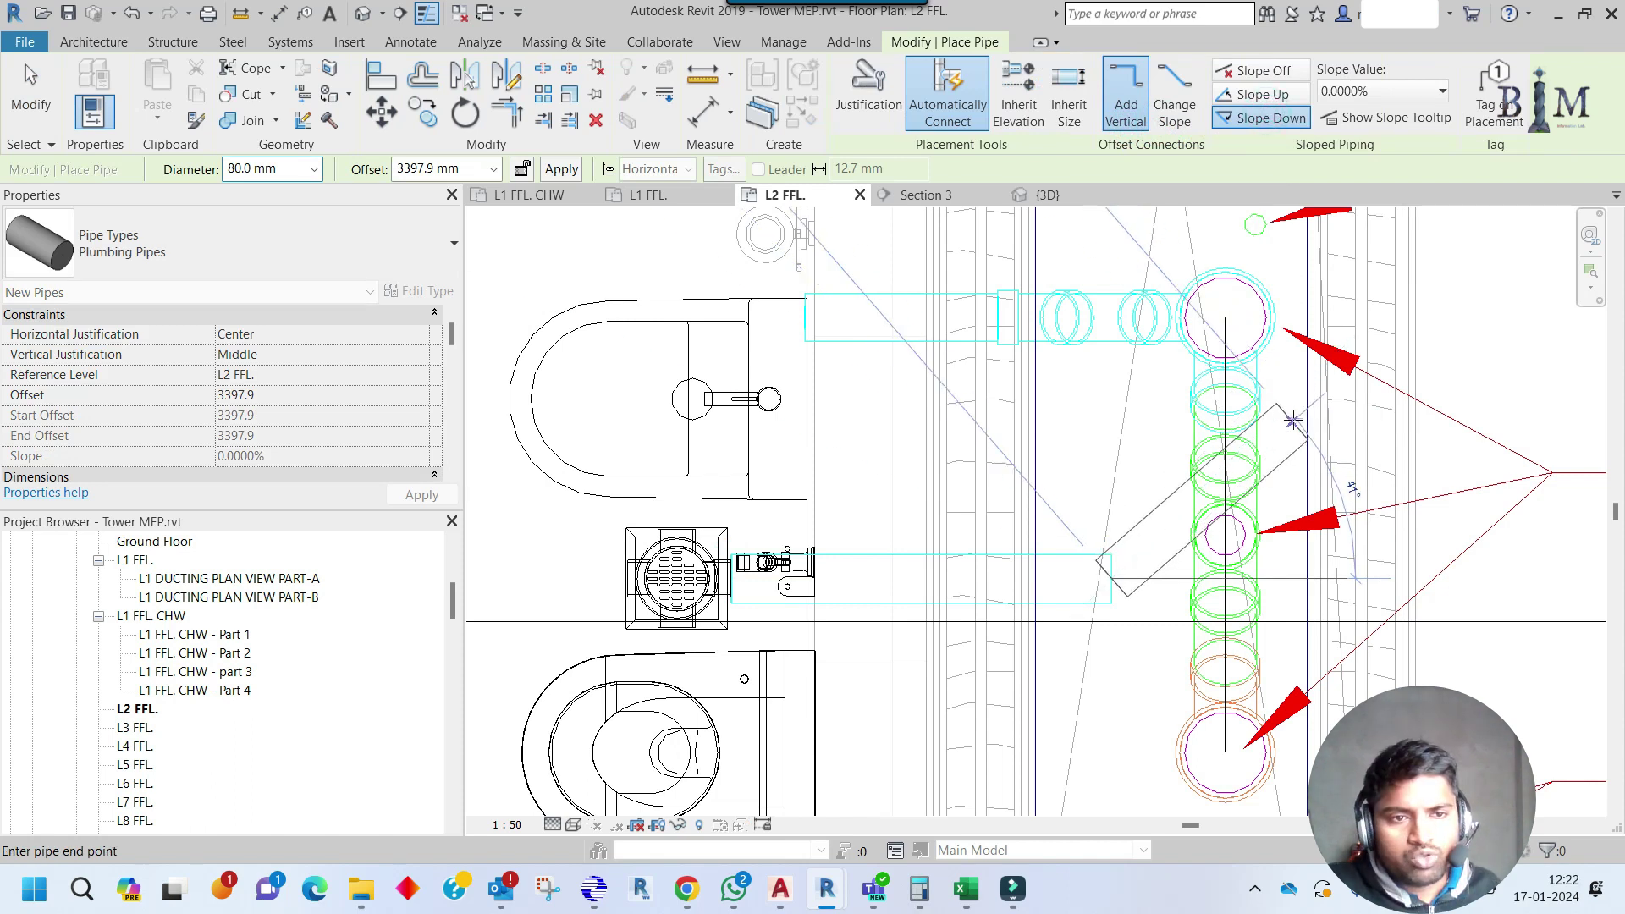
click(1313, 400)
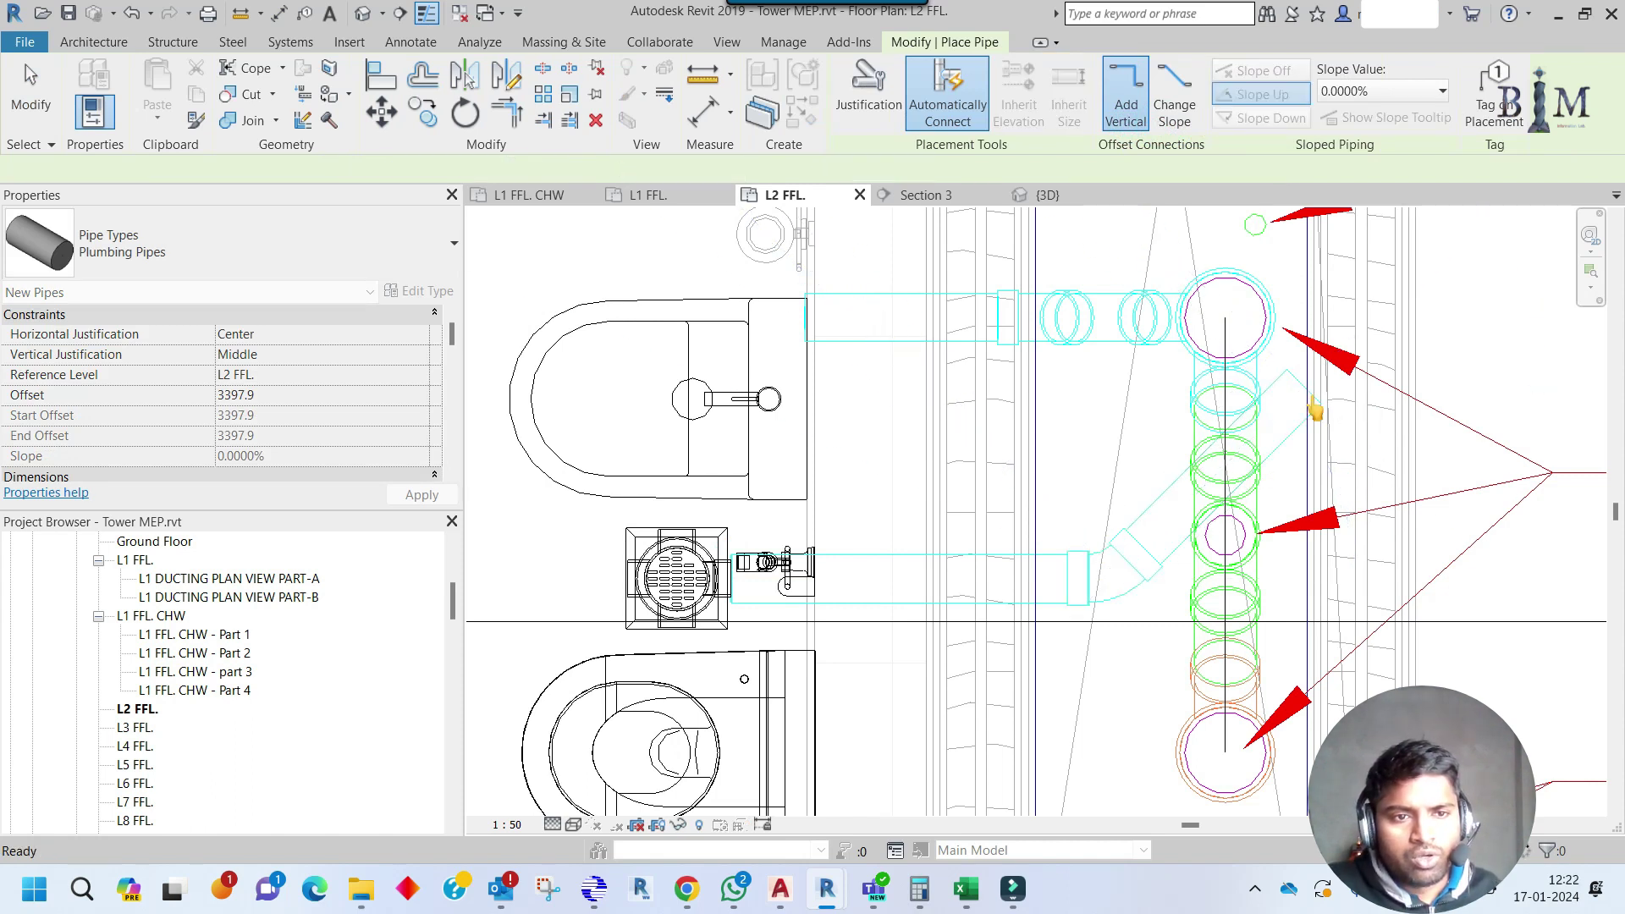
key(Escape)
key(Escape)
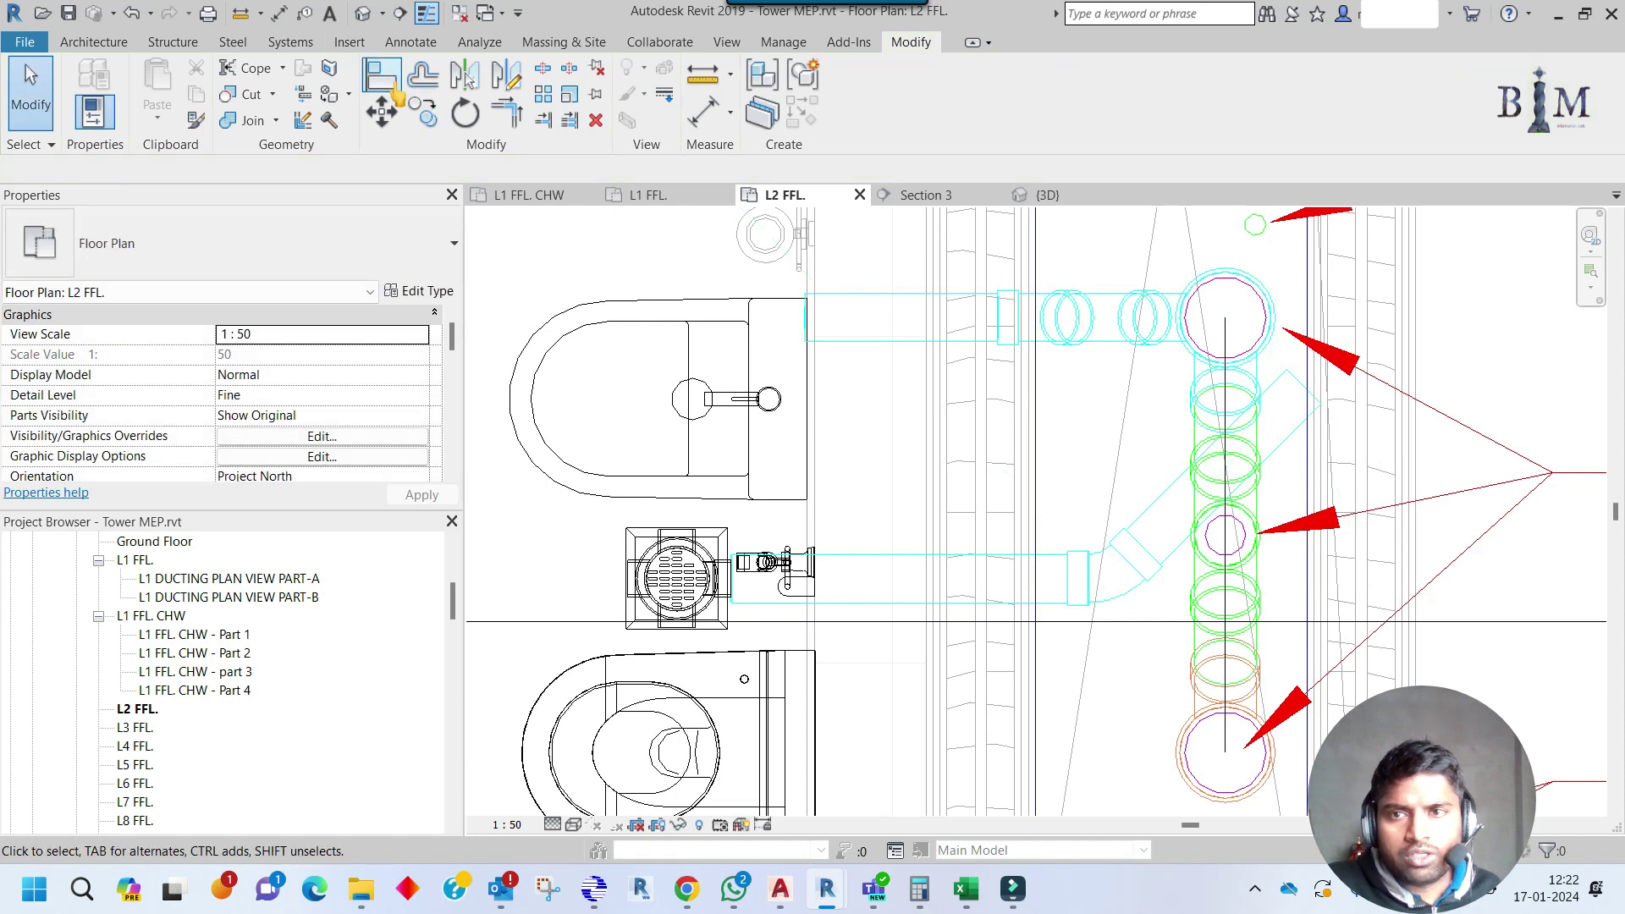
Align the 45-degree drain pipe in plan so that its centreline runs through the centre of the upper riser.
click(395, 92)
click(1198, 563)
click(1193, 542)
key(Escape)
scroll(948, 588, down, 2)
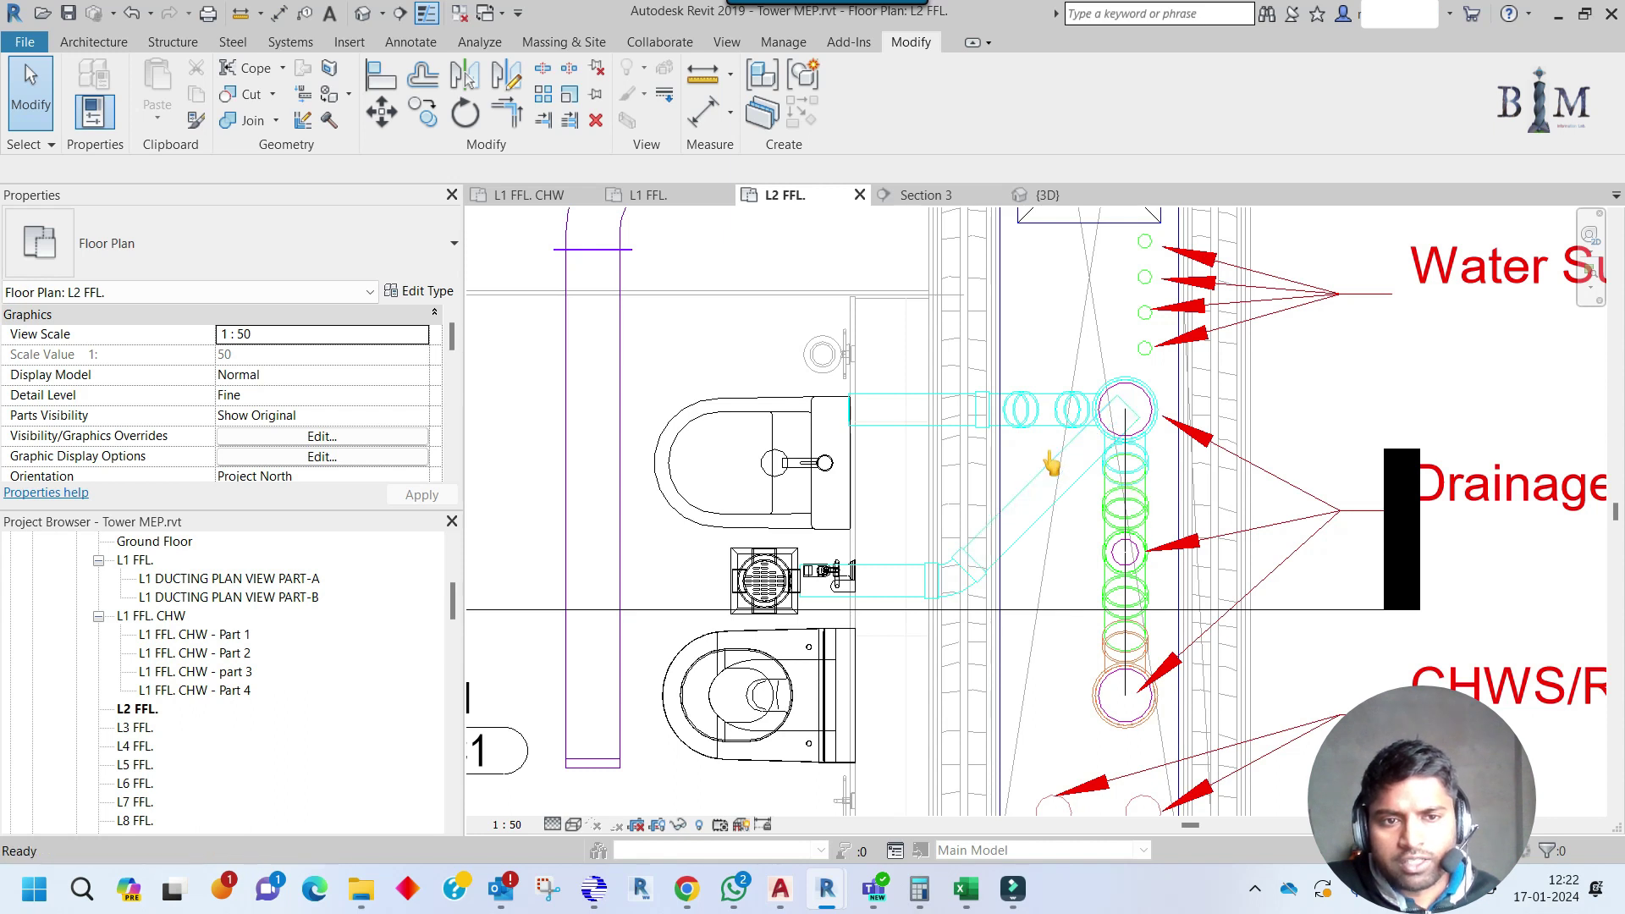
Rotate the wye with its branch pipes and bend about the riser's centre to line up with the 45-degree drain pipe.
scroll(1012, 421, up, 2)
click(1100, 396)
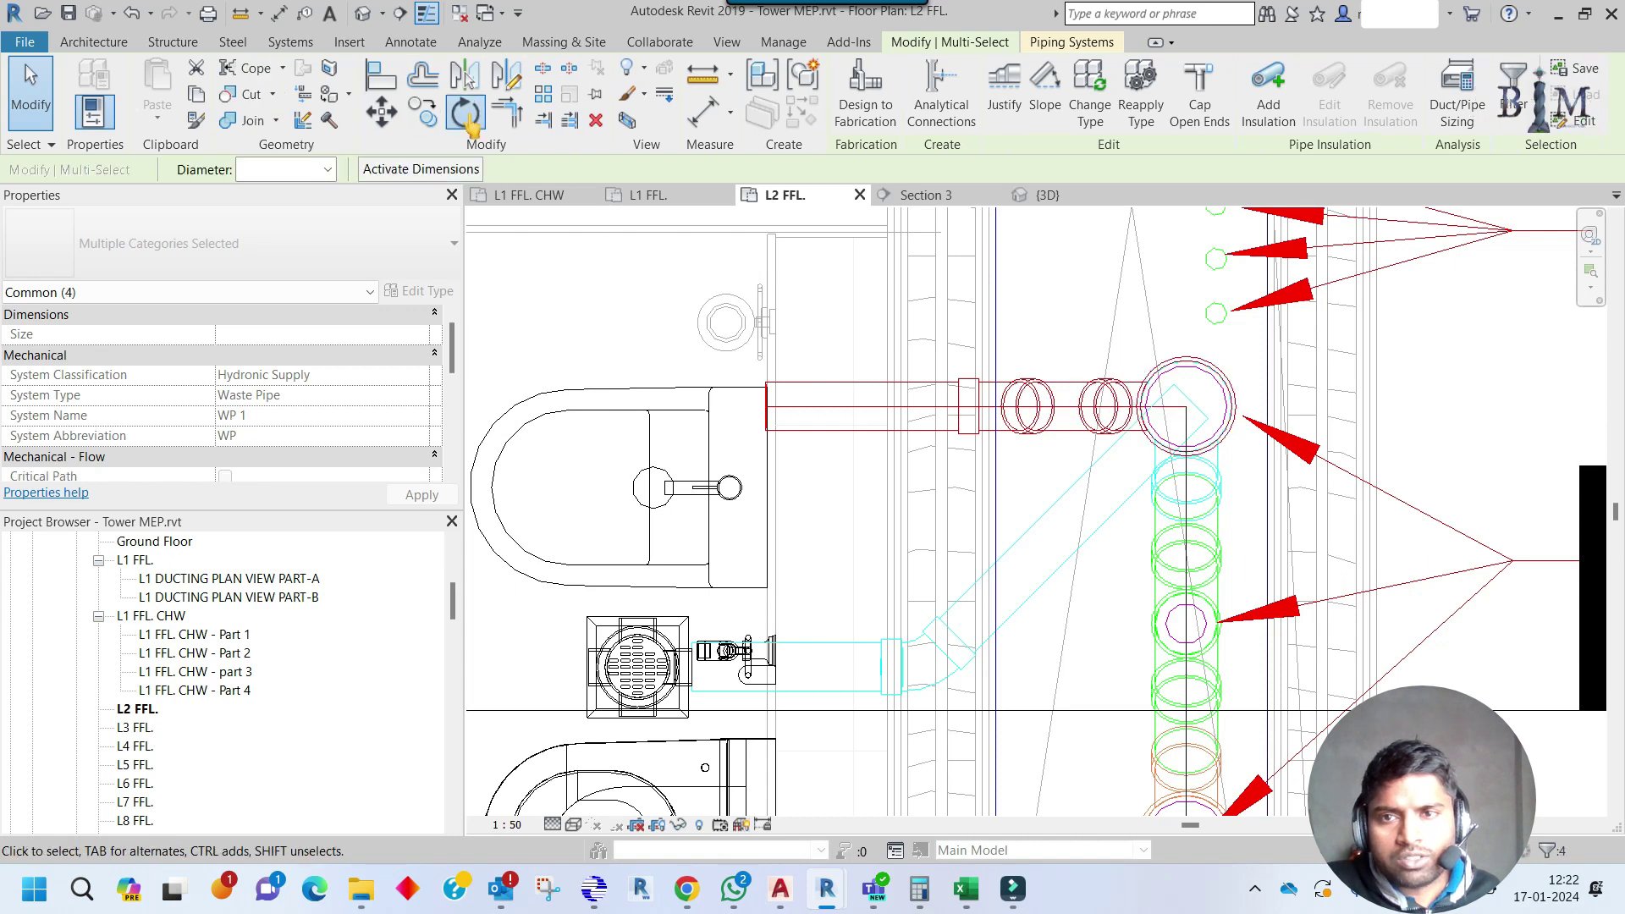
click(465, 112)
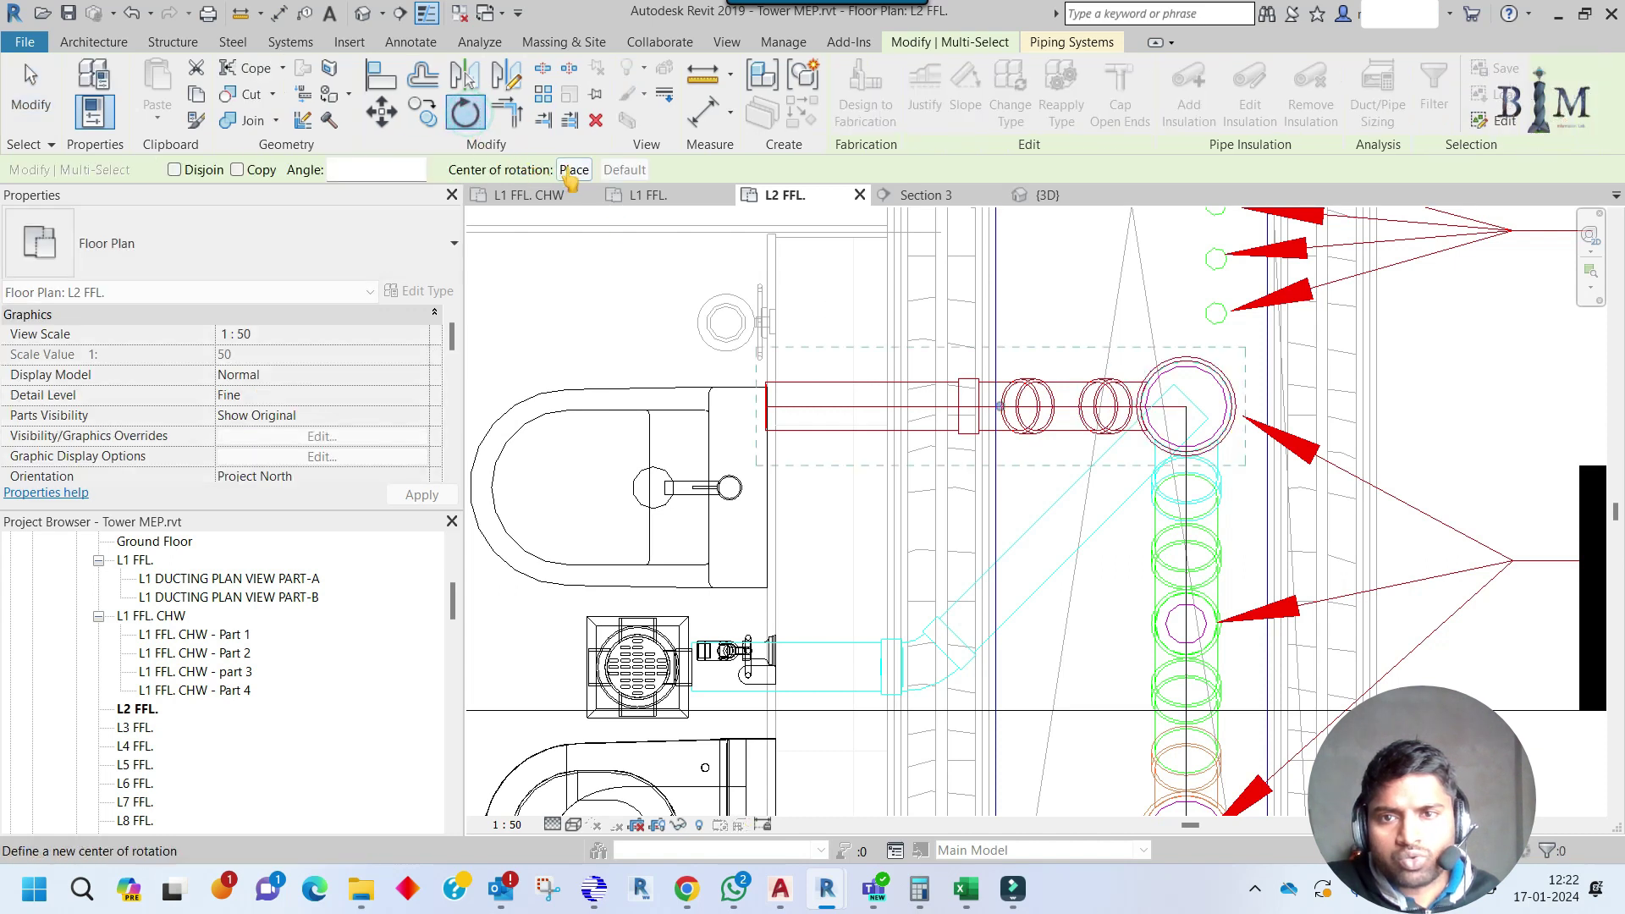
click(1183, 409)
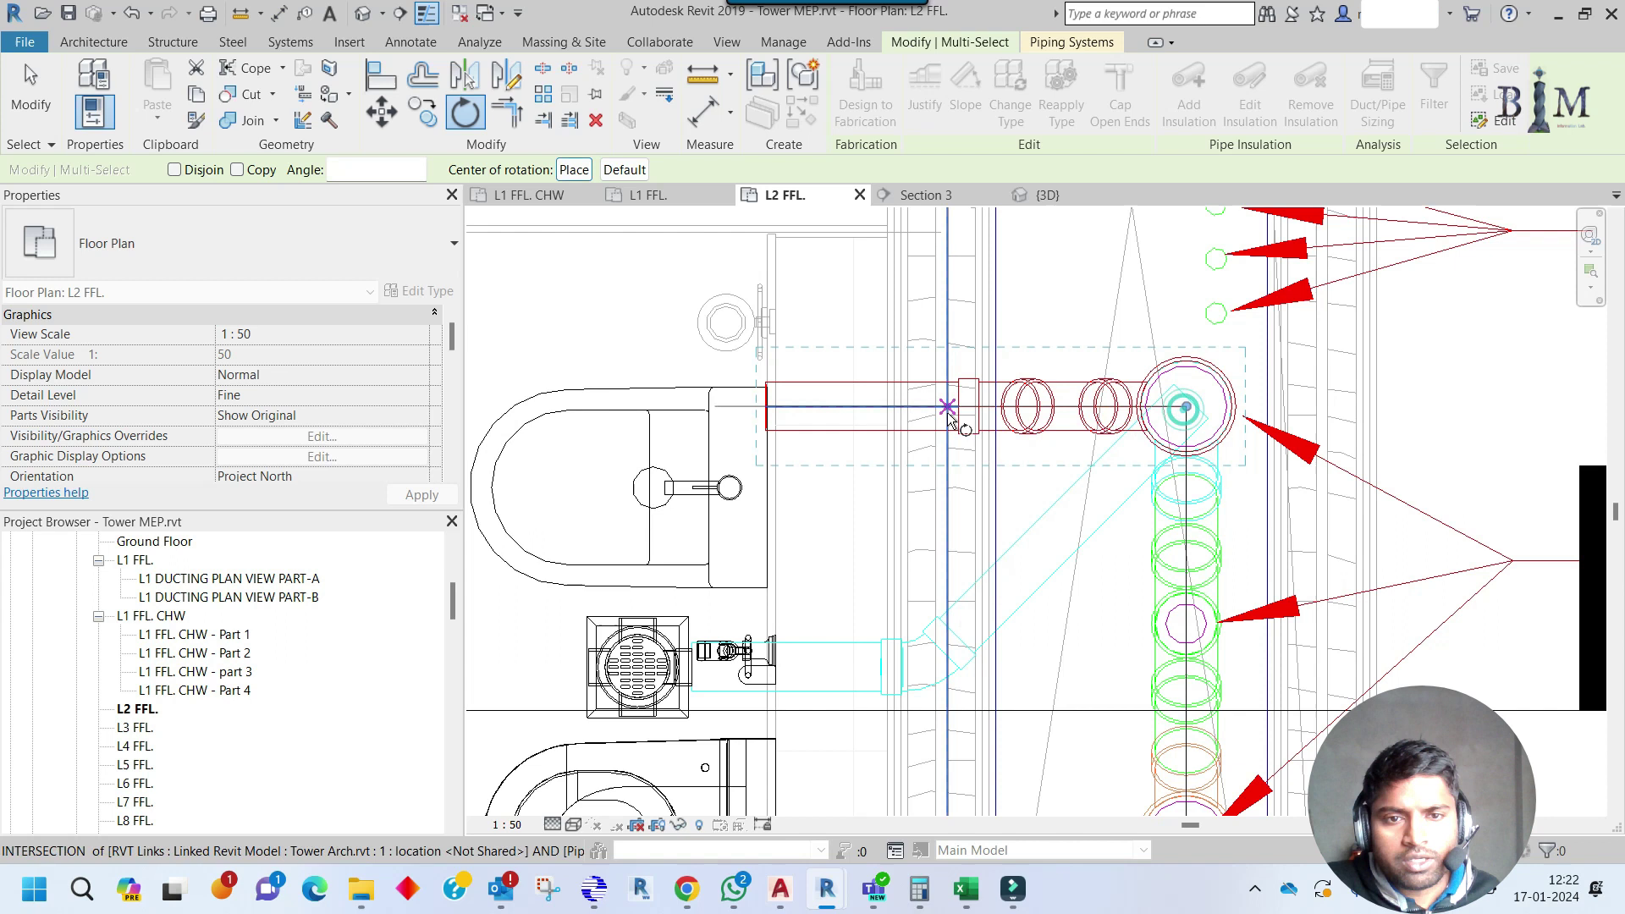
click(949, 408)
click(1048, 534)
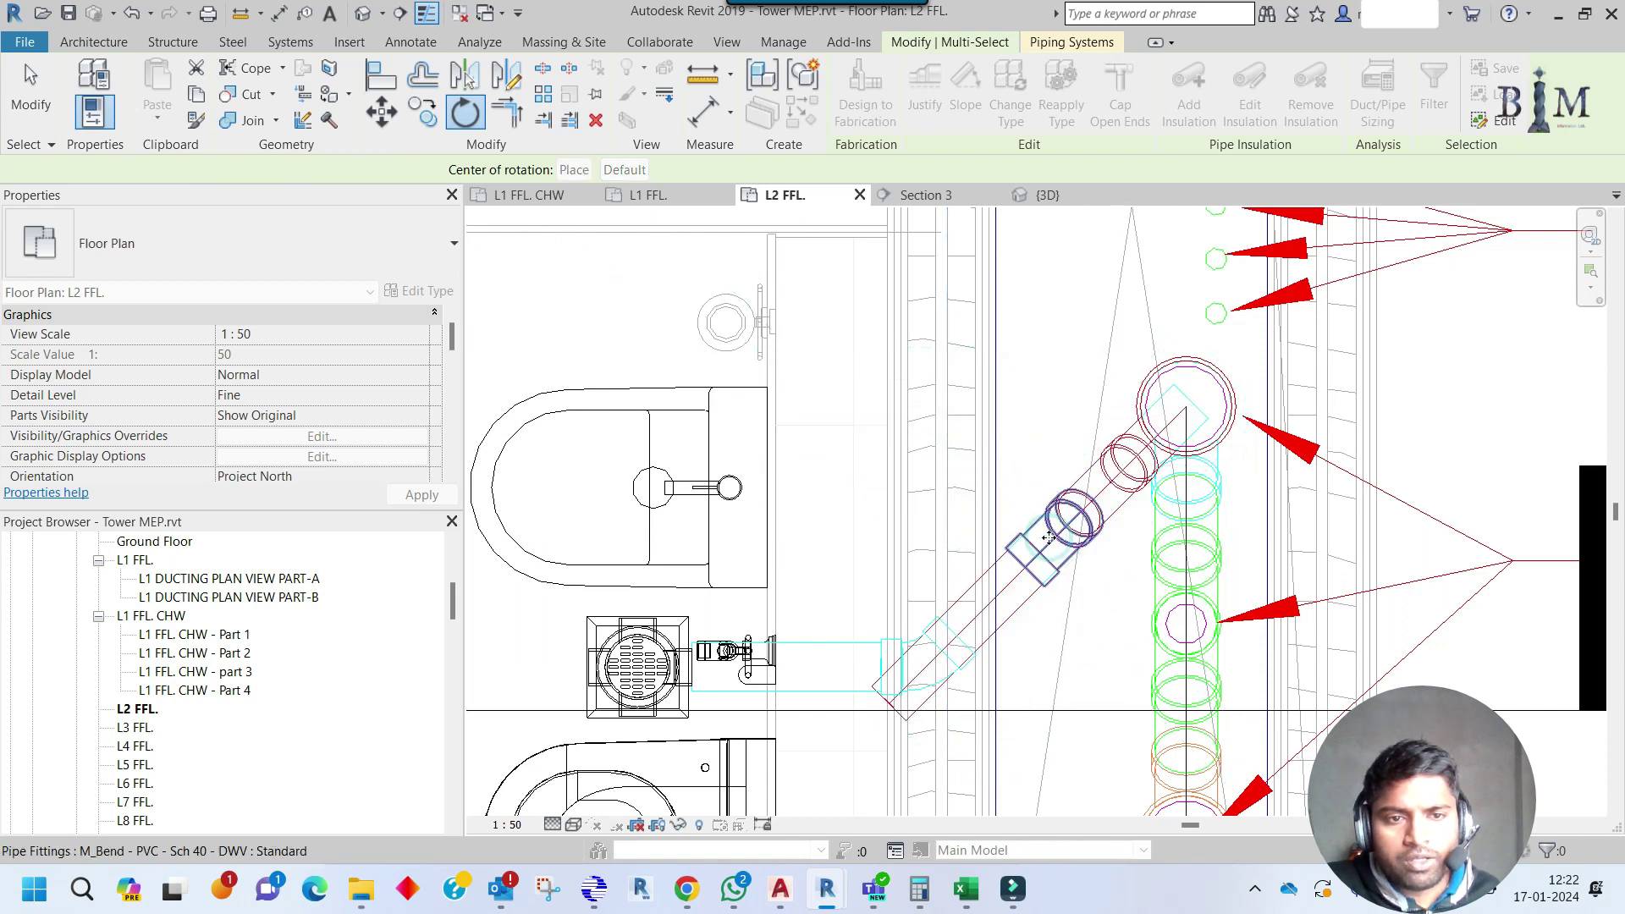
key(Escape)
Rotate the Section 3 line by 45 degrees, place it alongside the angled drain pipe and open its view.
scroll(1098, 460, down, 3)
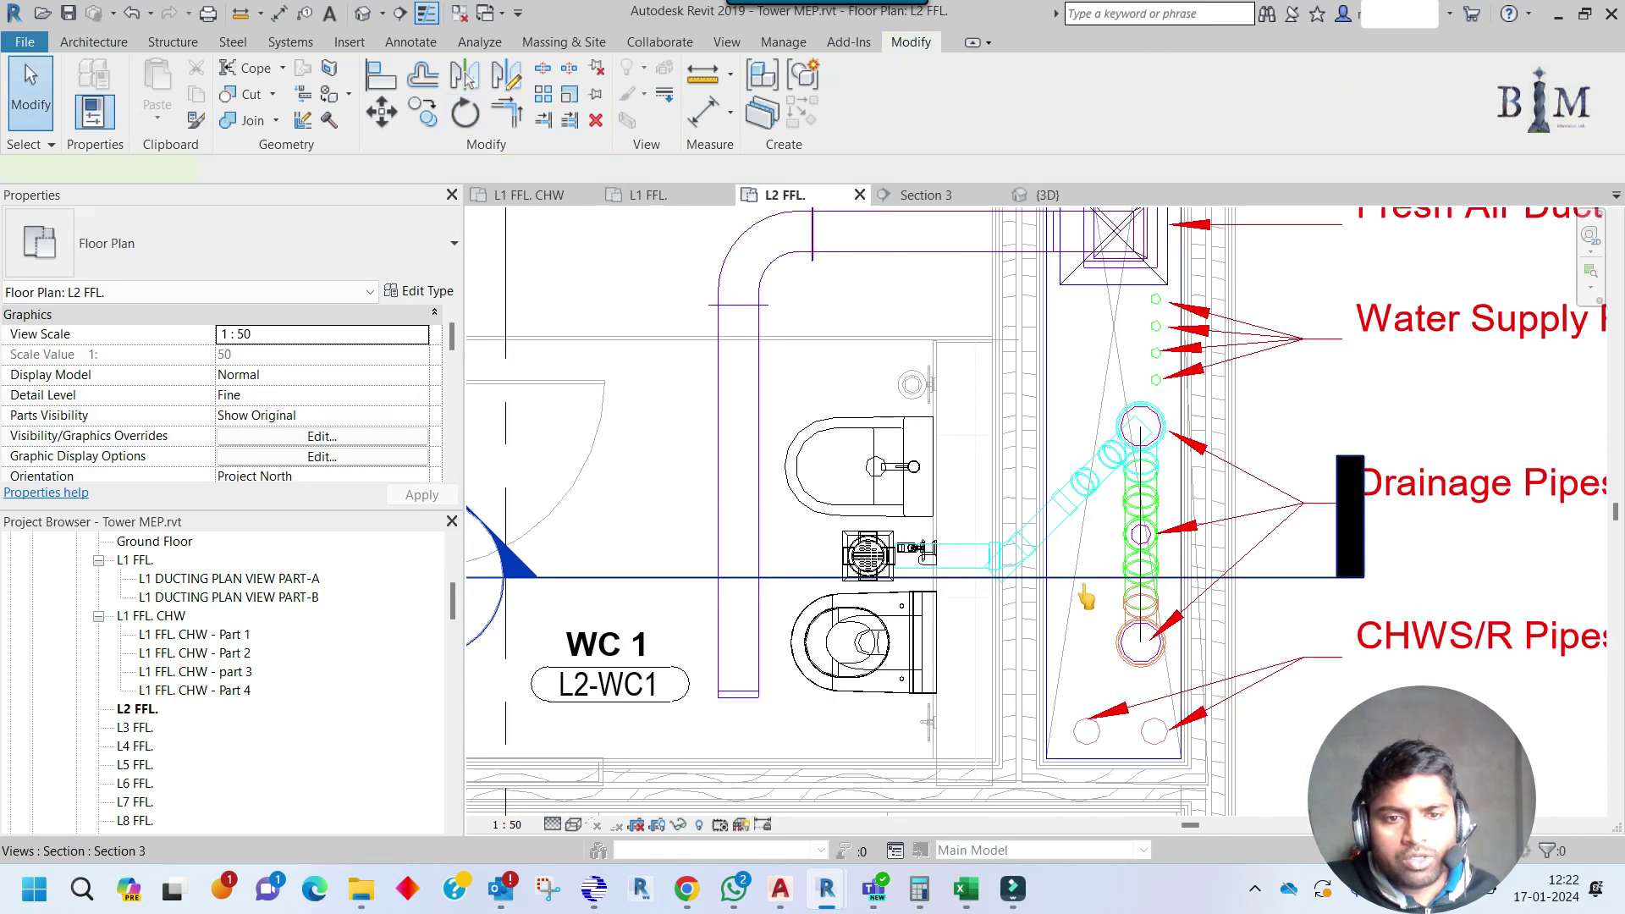
click(1085, 580)
text(o45)
key(Return)
drag(992, 501, 1106, 499)
click(1109, 512)
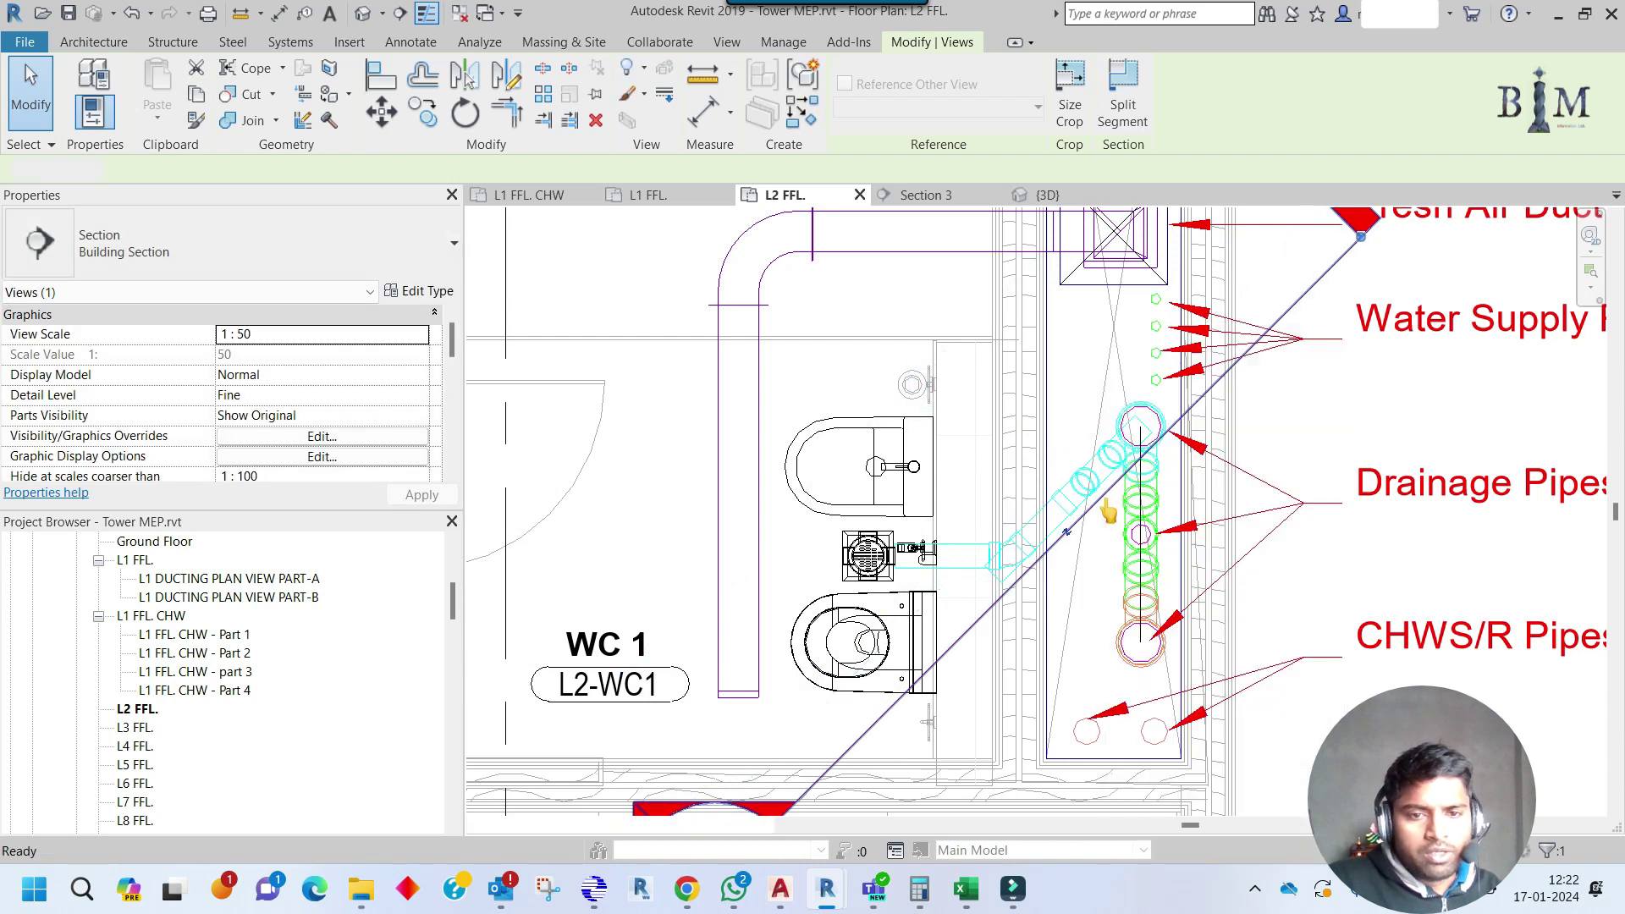
double_click(1109, 512)
Draw a vertical detail line across the overlapping pipes, just before the bend that leads down to the wye.
middle_drag(827, 453, 1114, 466)
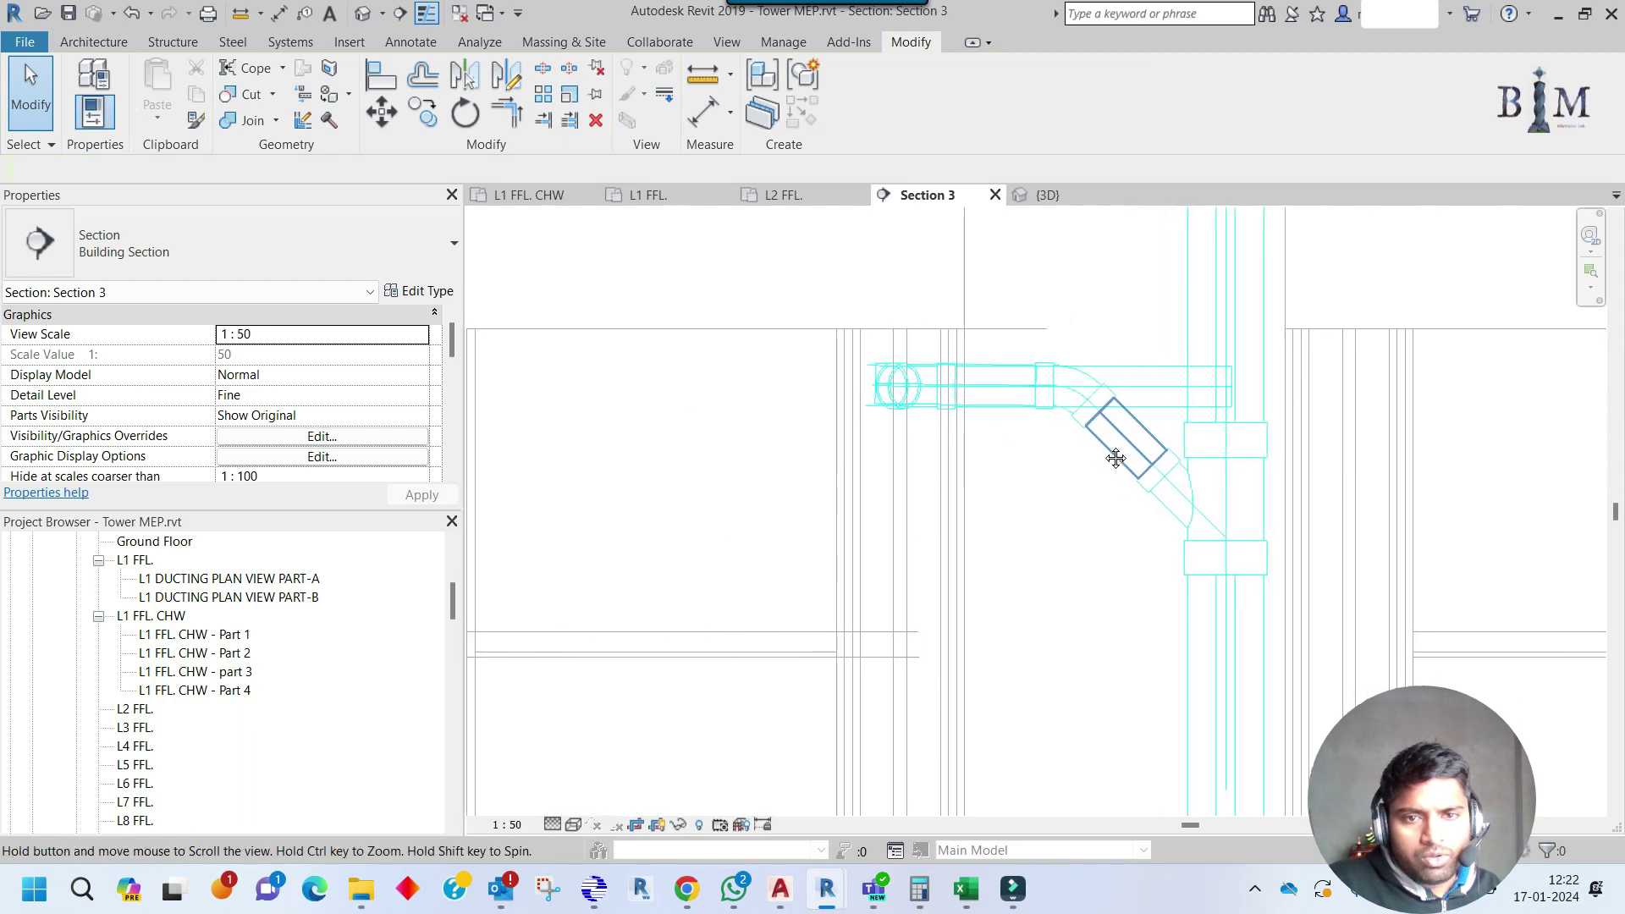
scroll(991, 403, up, 1)
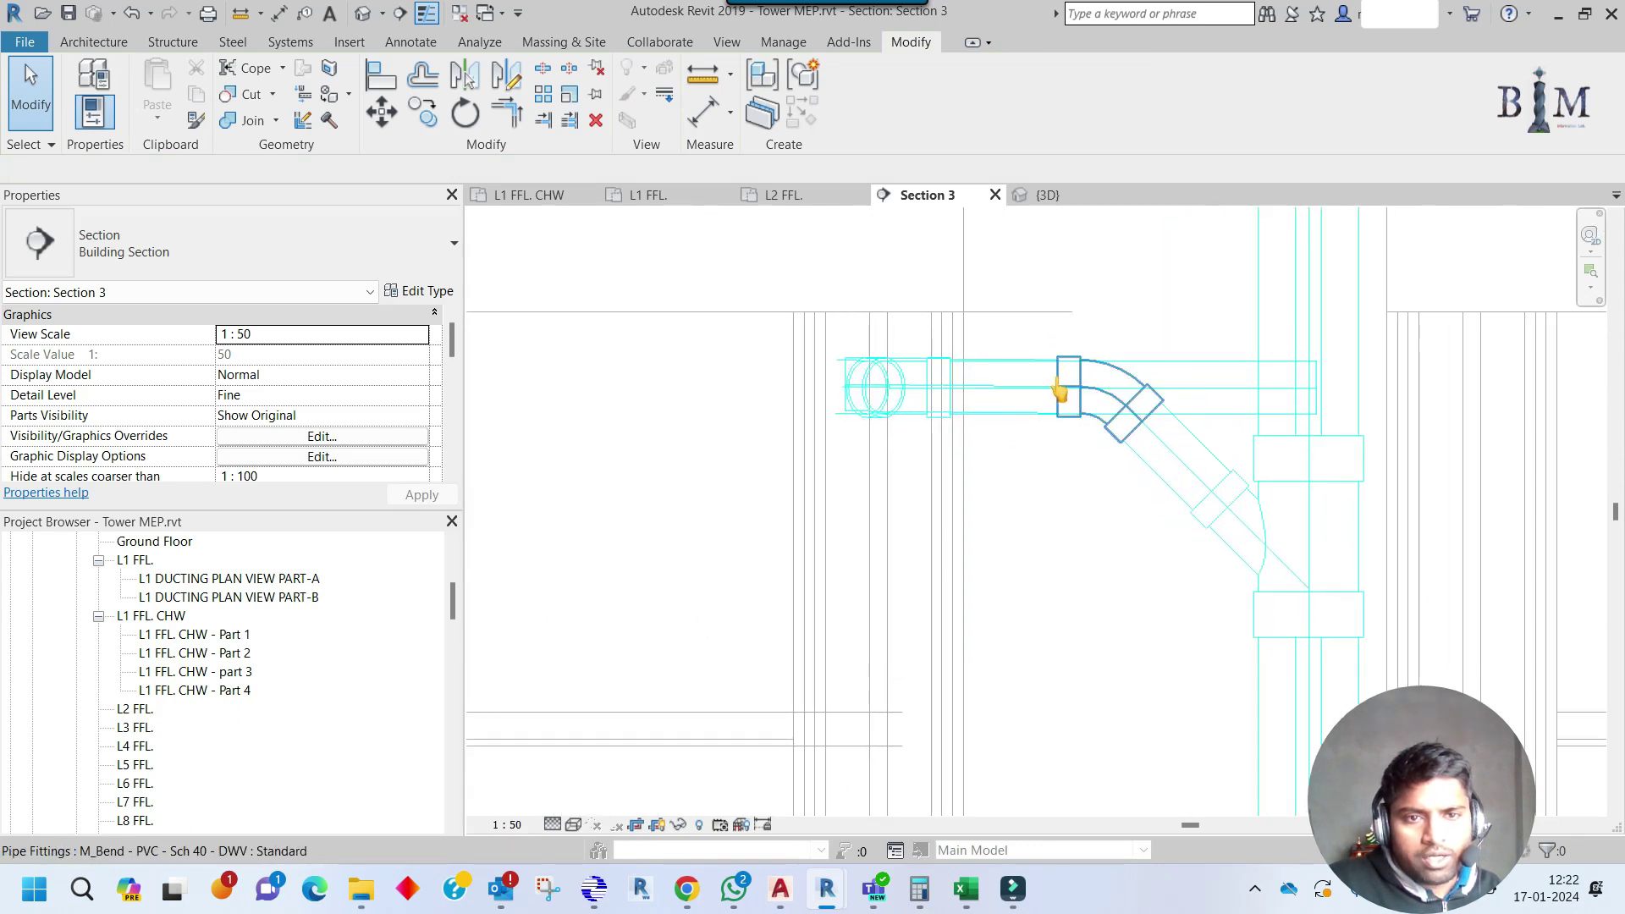
key(l)
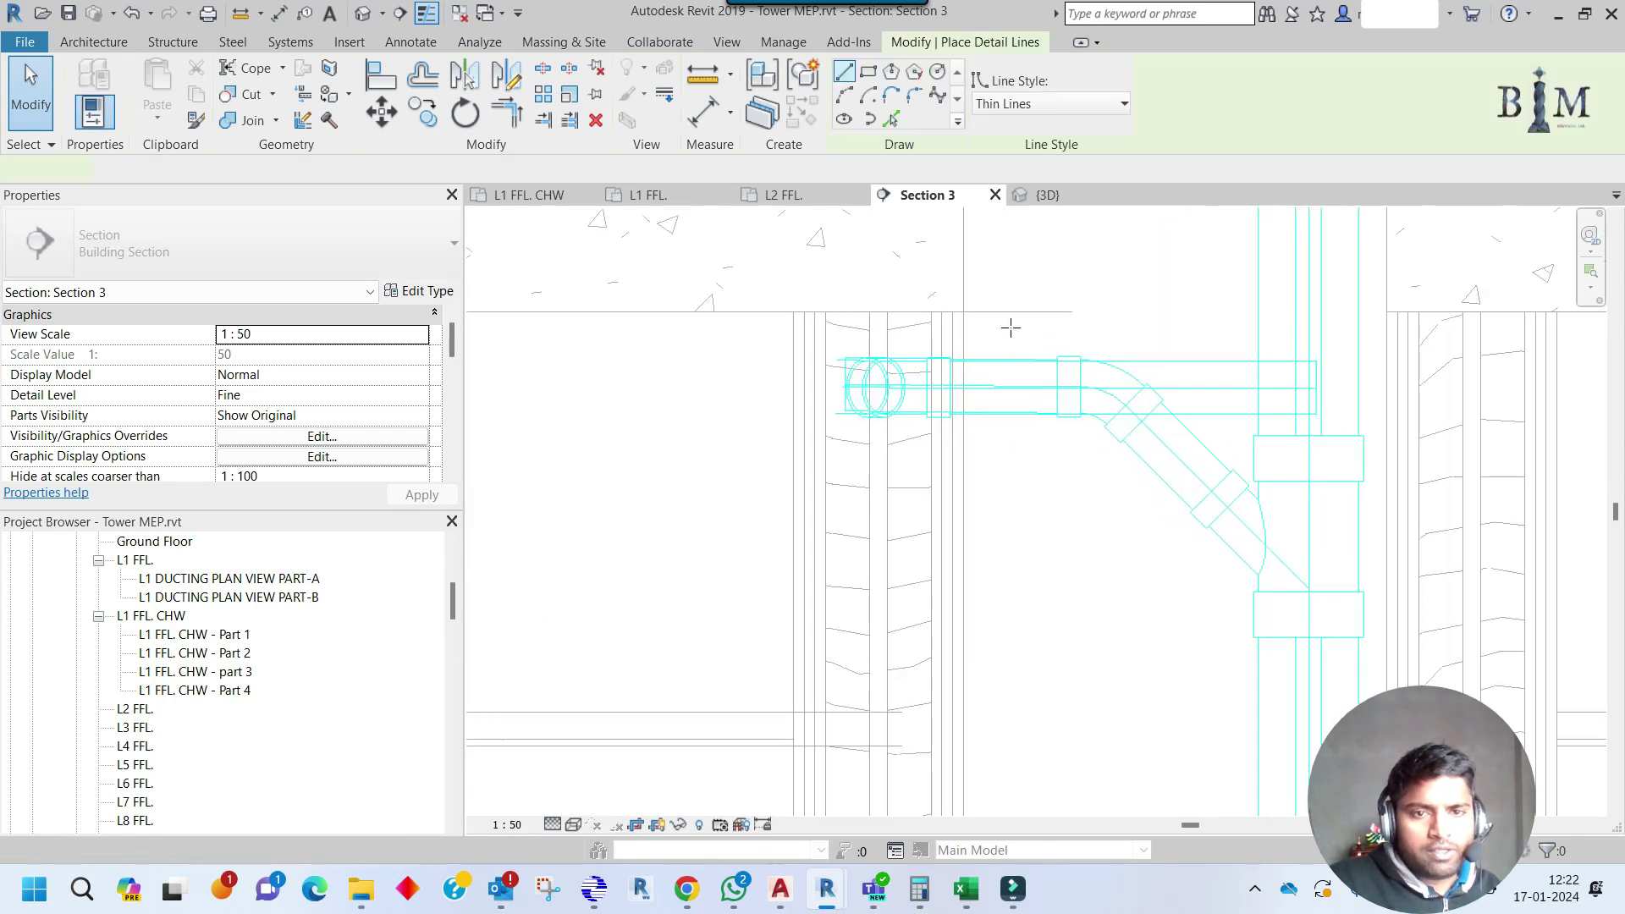
click(1011, 328)
click(1011, 495)
key(Escape)
key(Escape)
Align the far end of the angled floor drain pipe with the vertical detail line.
key(a)
key(l)
click(1011, 463)
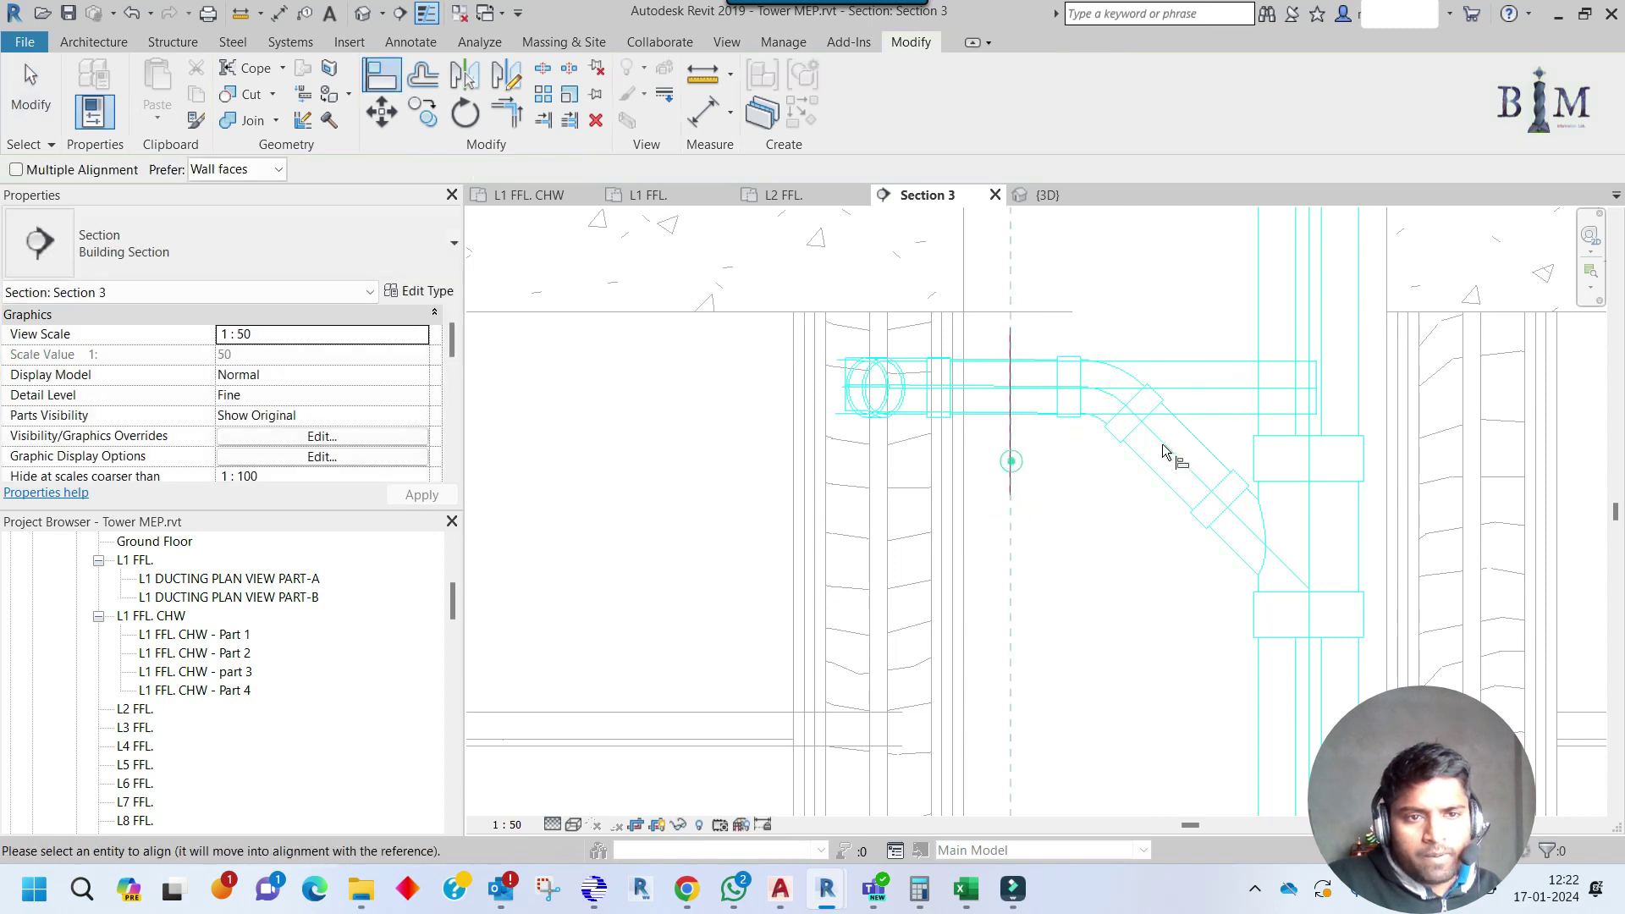
click(1321, 389)
key(Escape)
key(Escape)
scroll(1001, 404, up, 2)
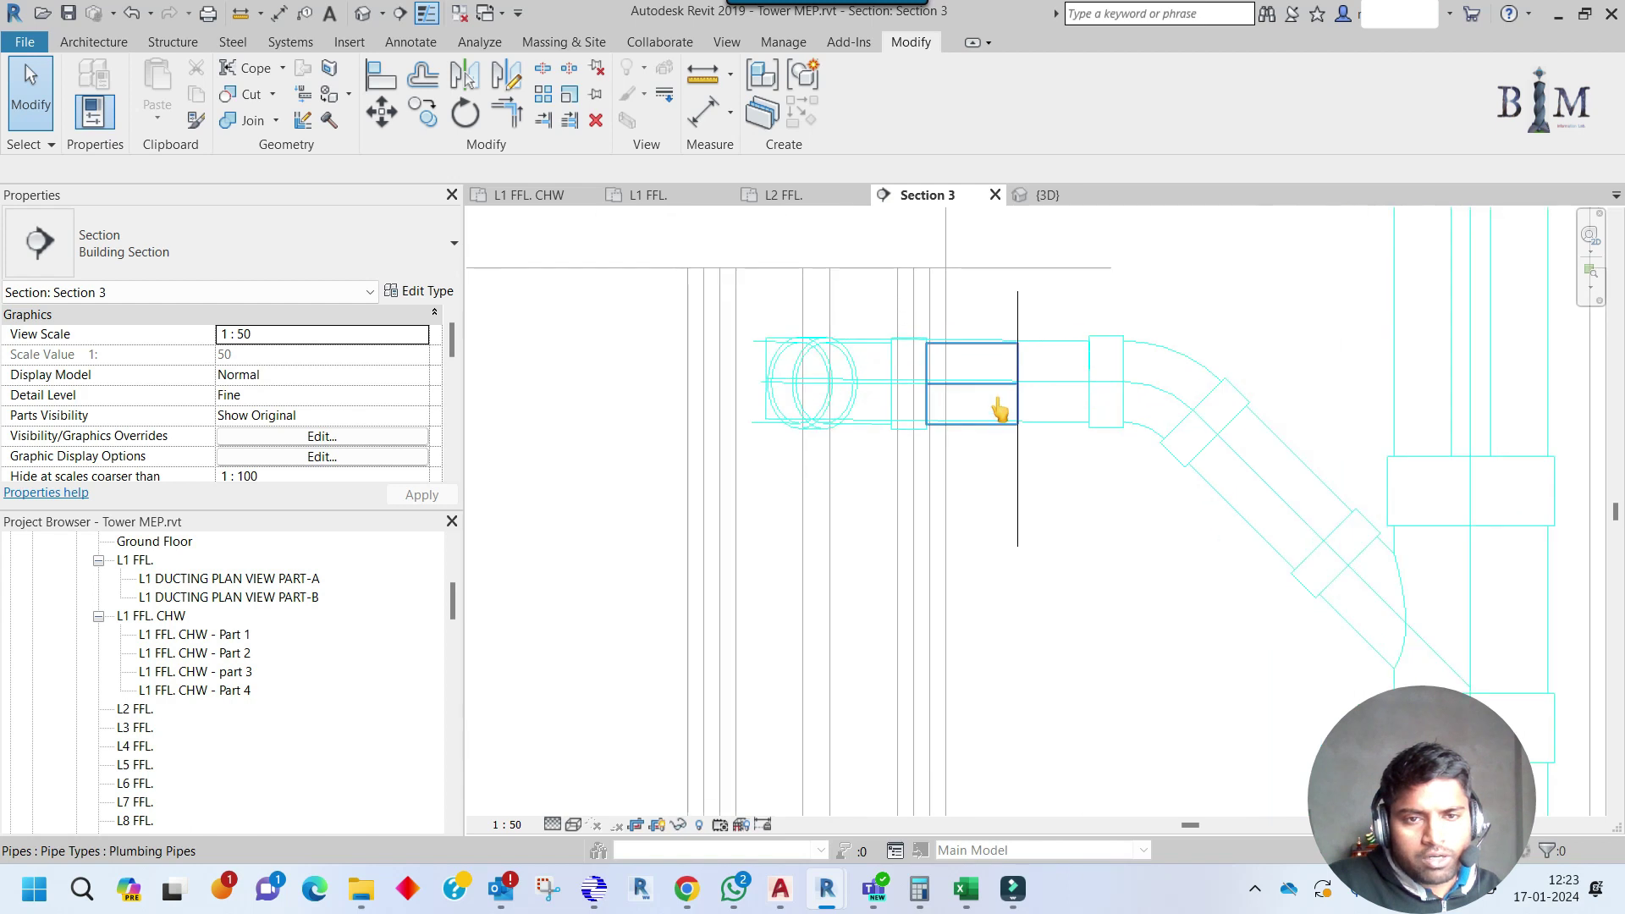
Align the open end of the wye's horizontal branch pipe with the same detail line.
key(a)
key(l)
click(1018, 465)
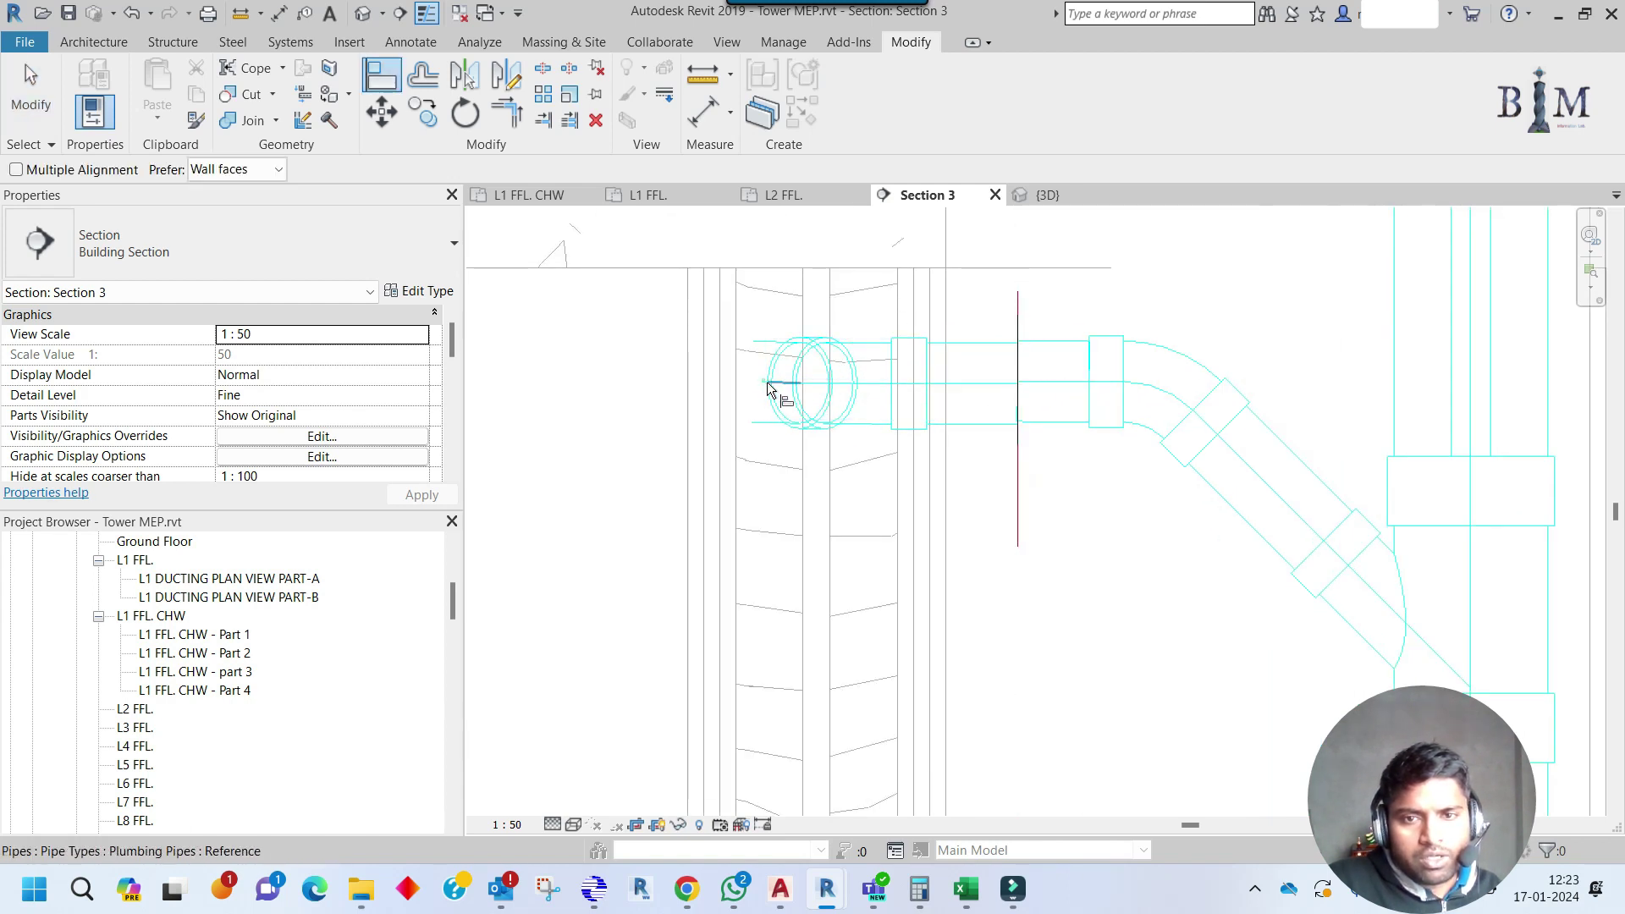
click(990, 399)
key(Escape)
key(Escape)
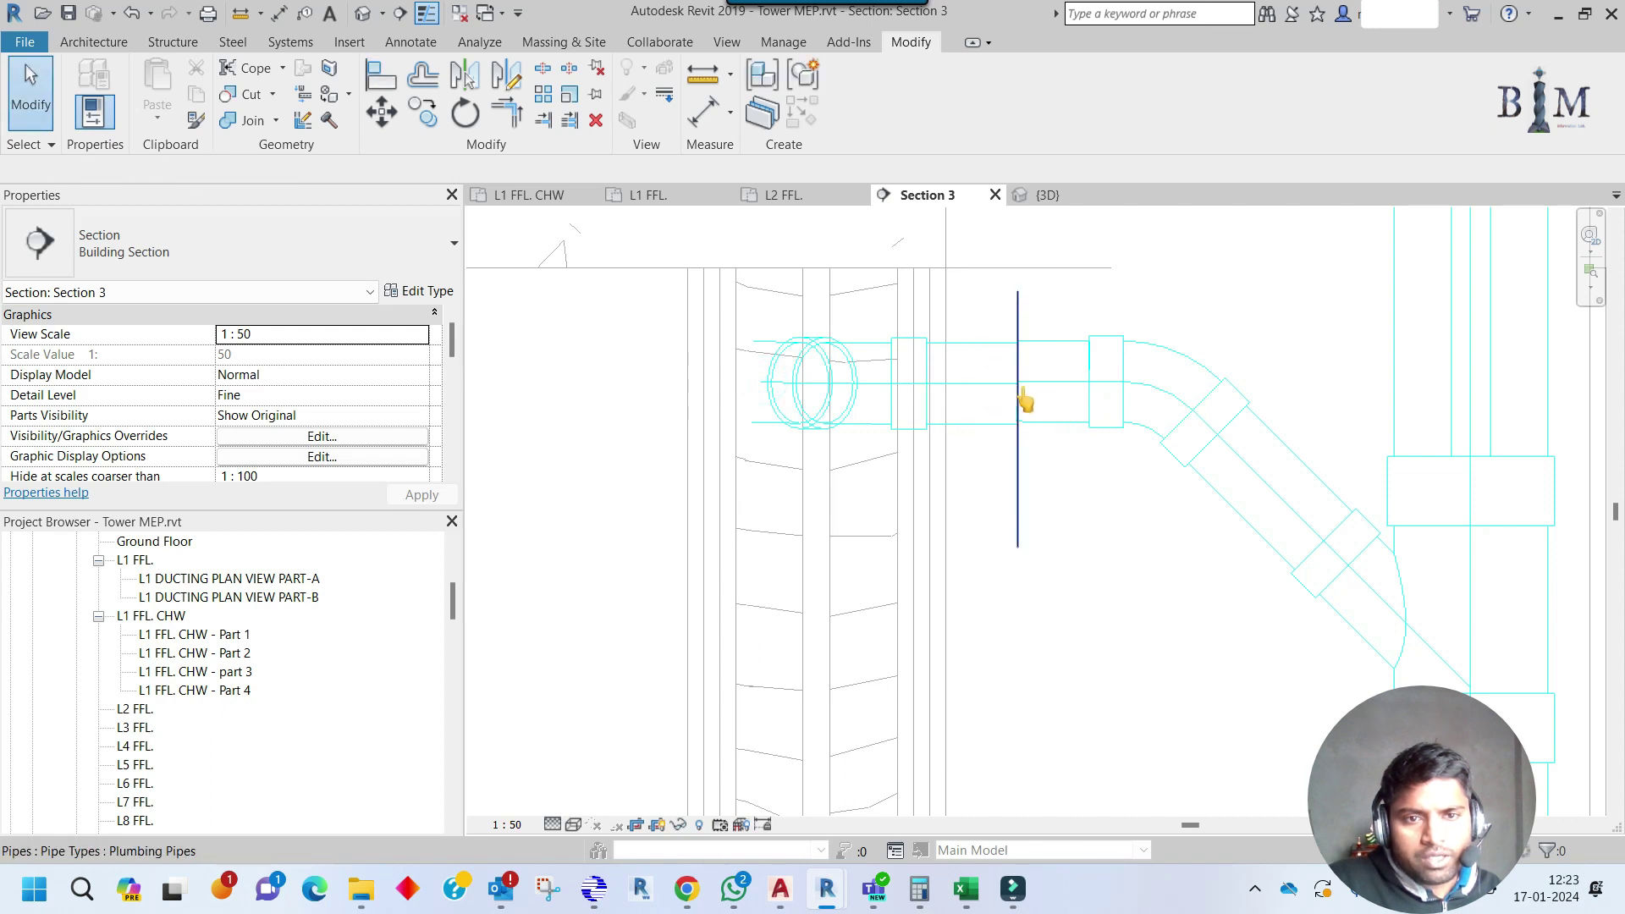
Extend the floor drain pipe horizontally past the detail line, overlapping the wye's branch pipe.
scroll(1047, 400, up, 2)
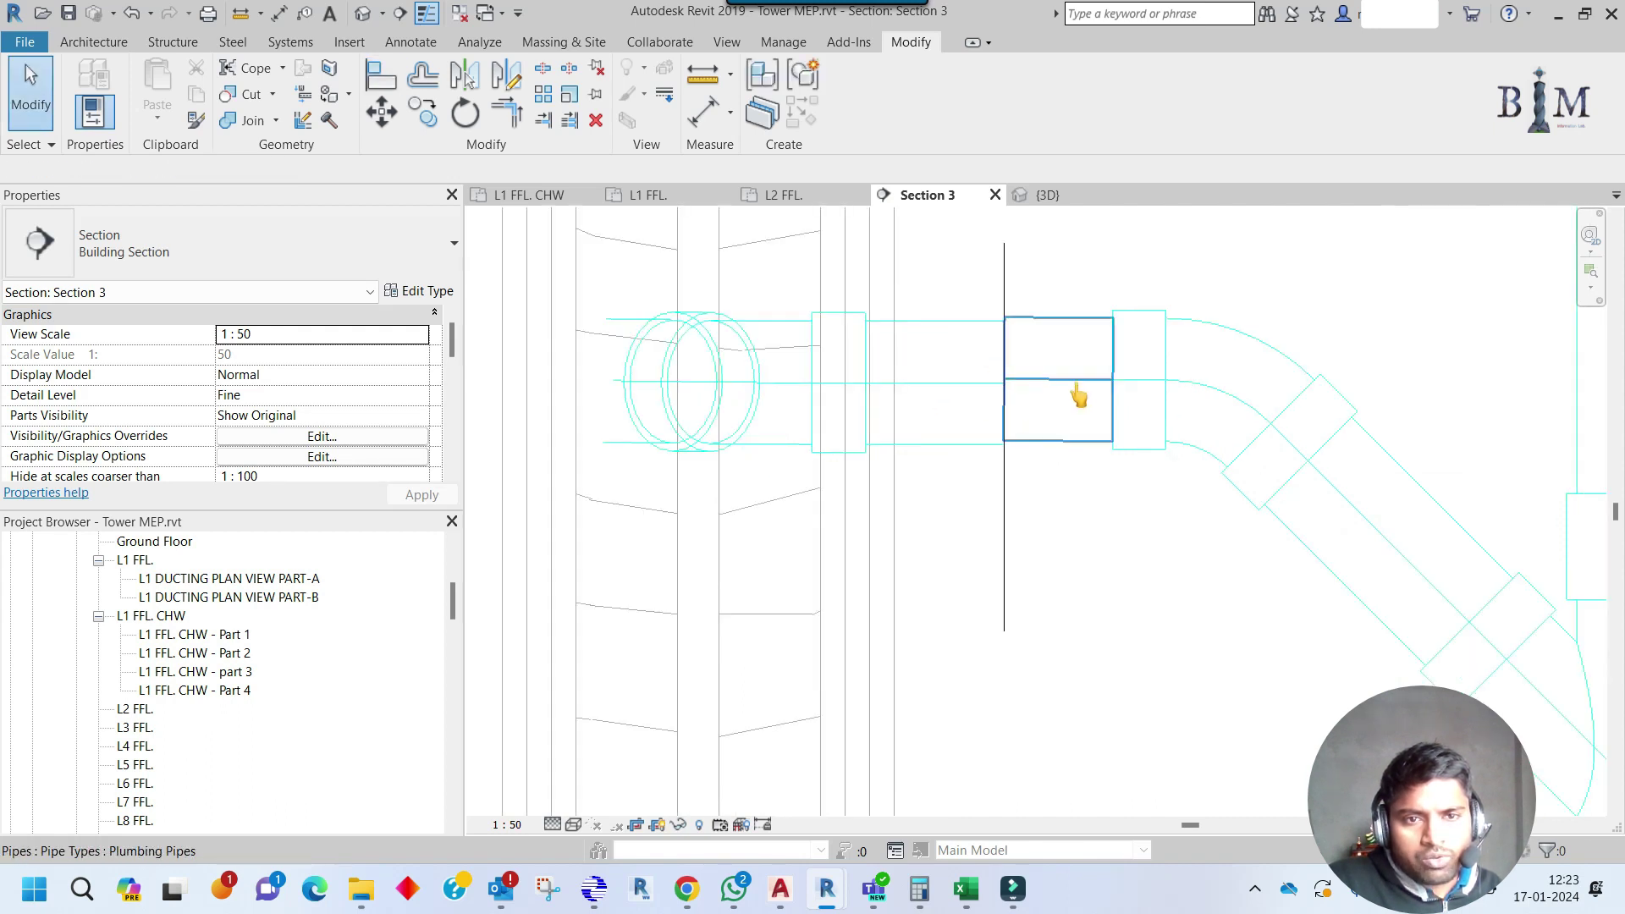
click(1002, 397)
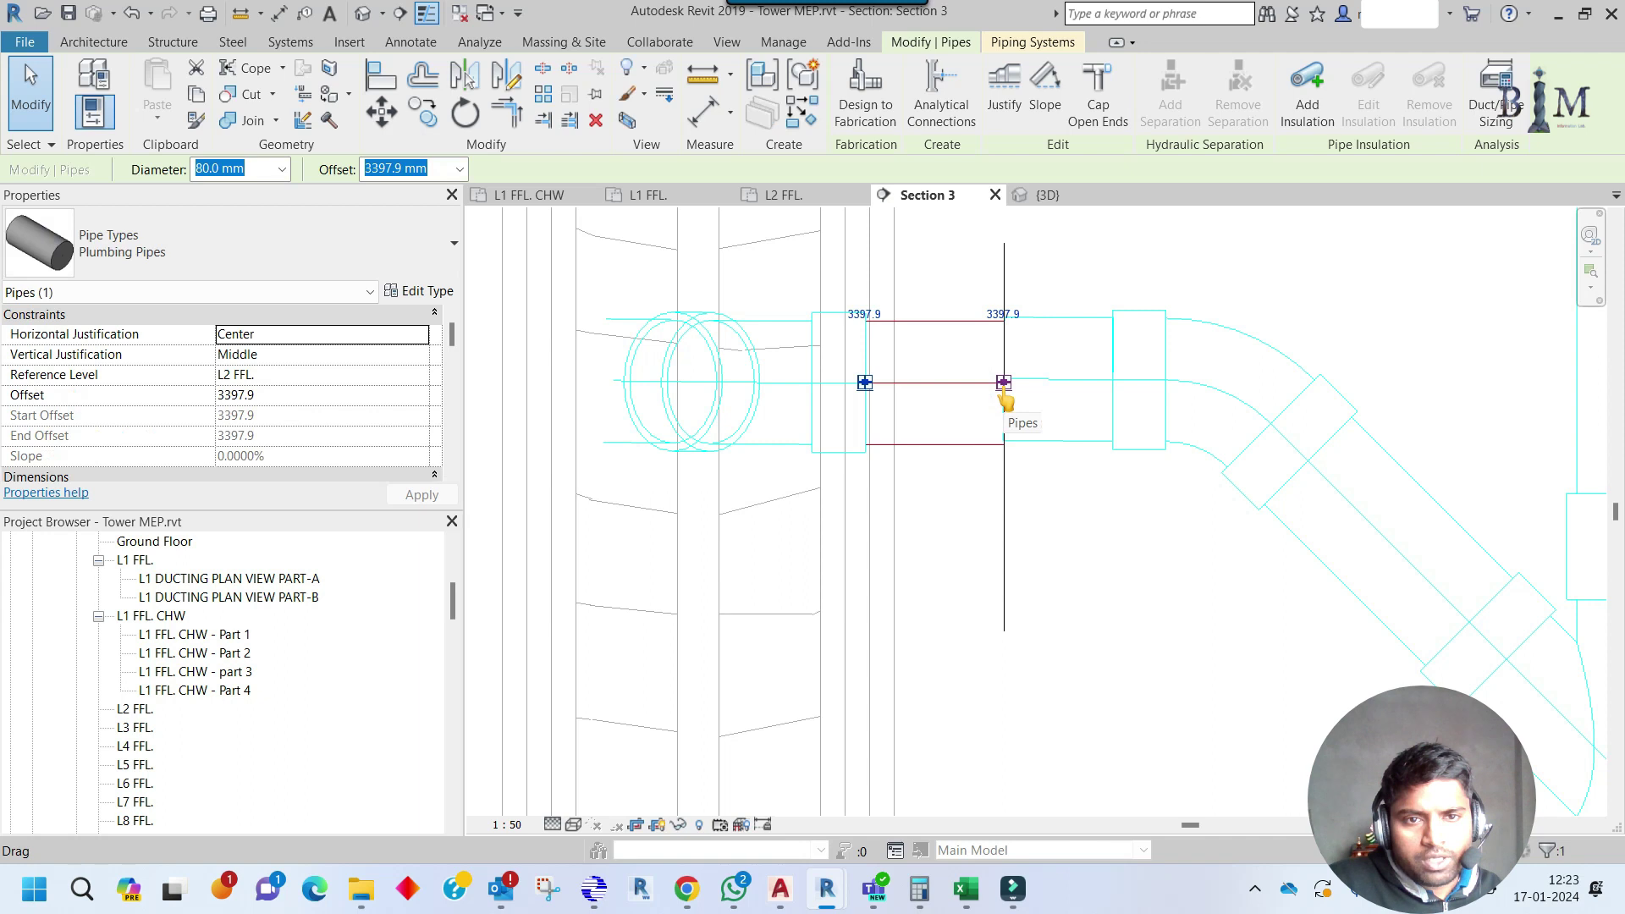
right_click(1007, 392)
click(1070, 410)
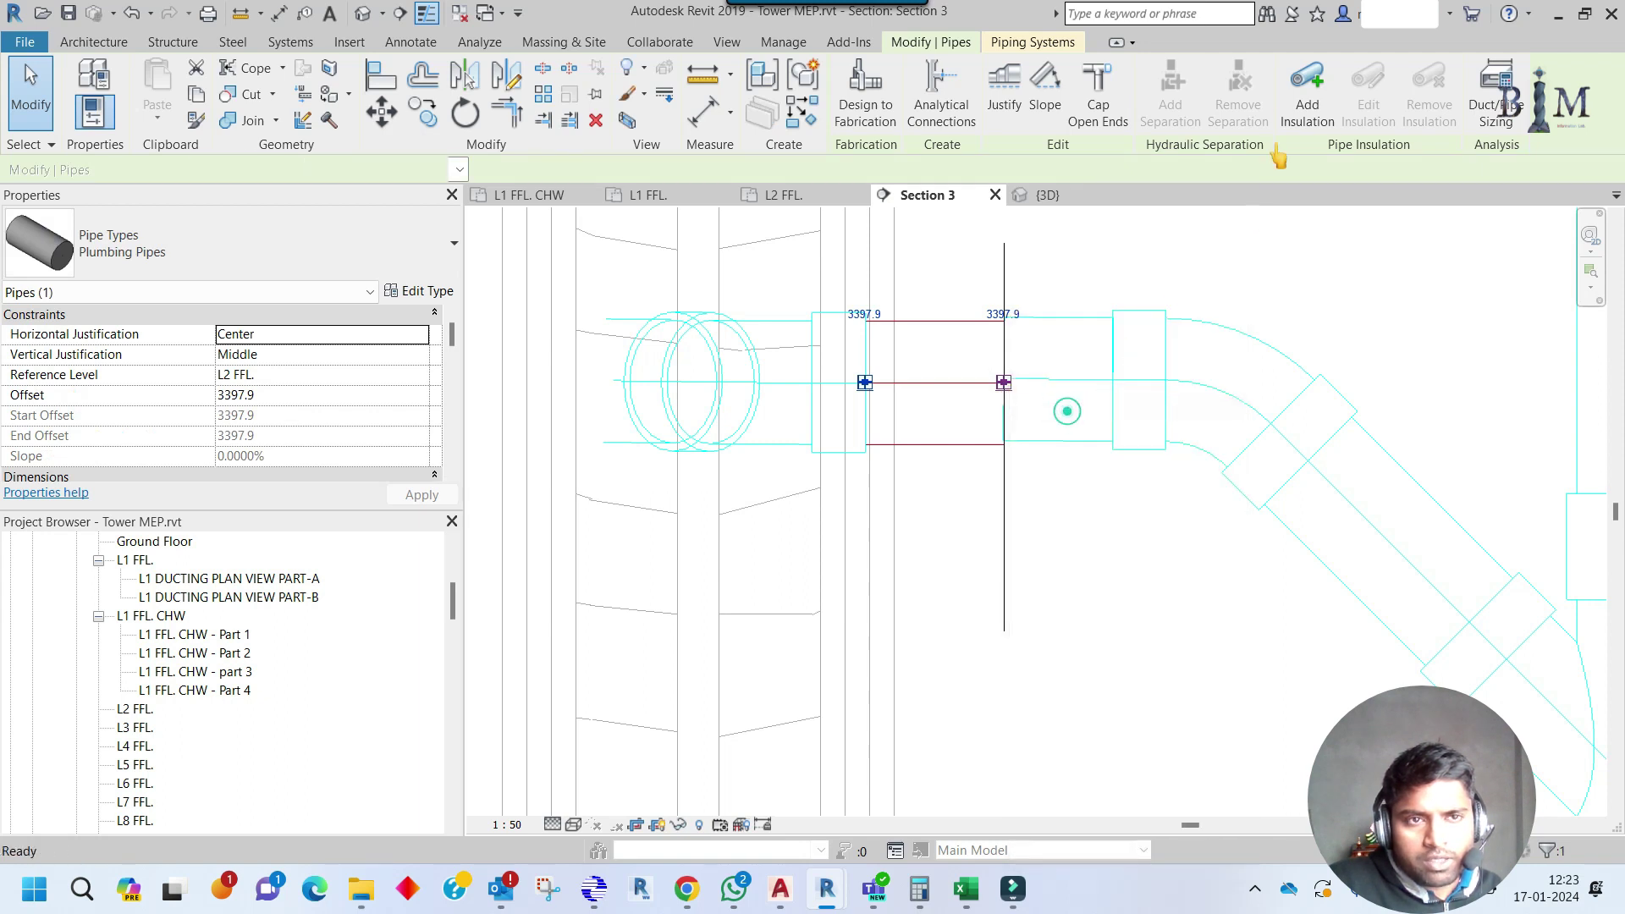
click(1104, 117)
click(1004, 382)
click(1080, 383)
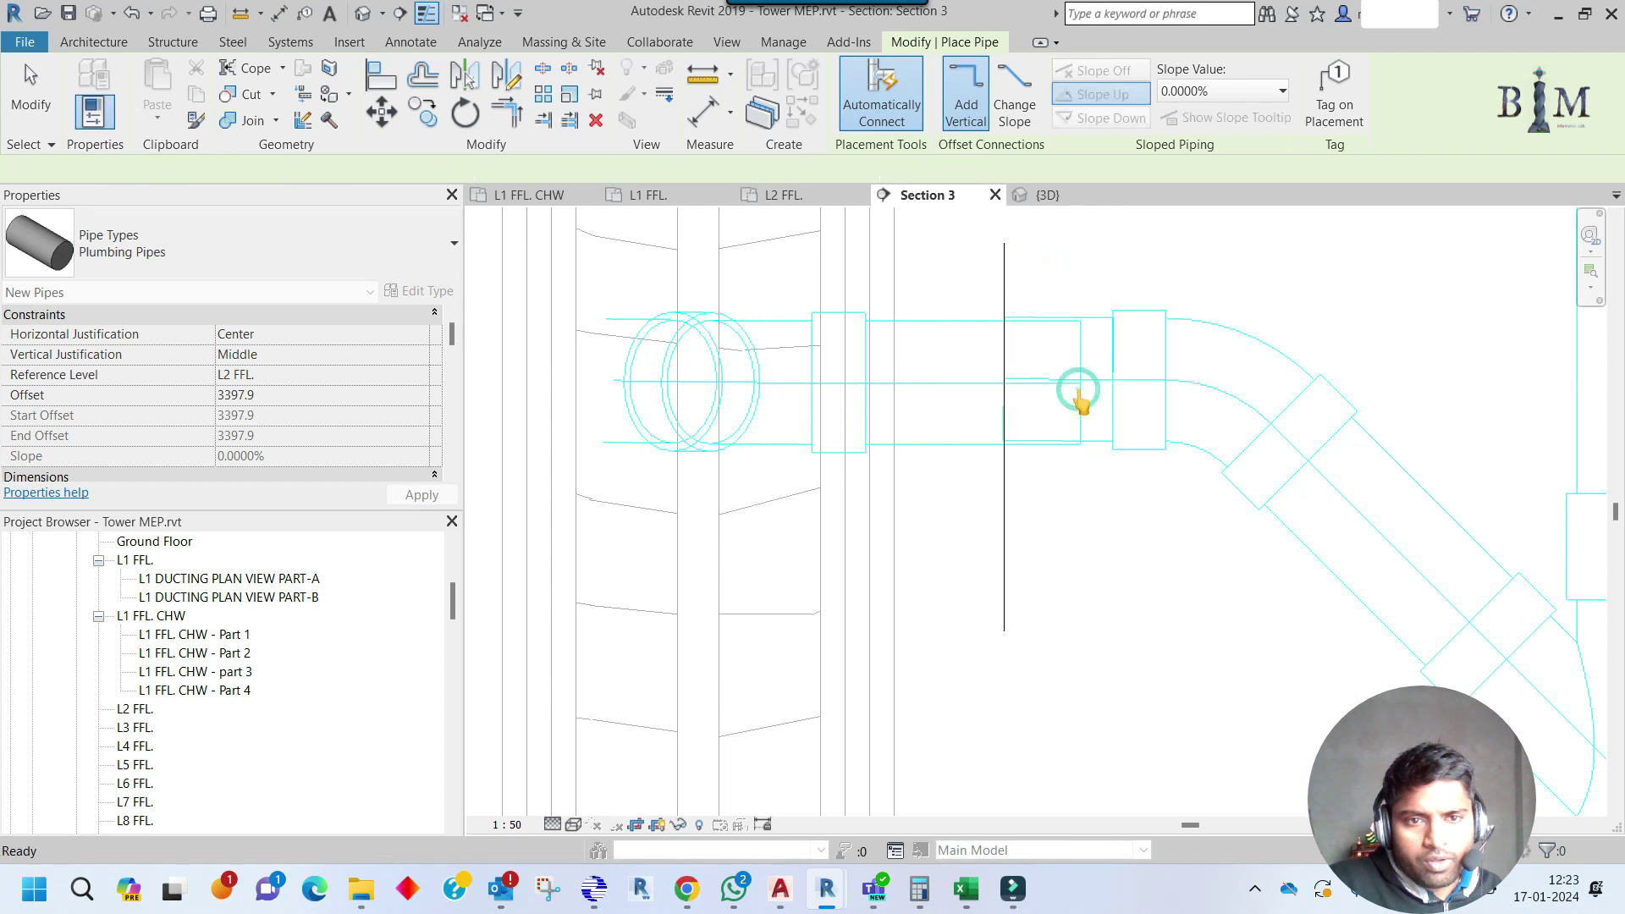
key(Escape)
key(Escape)
Lower the free end of the extended drain pipe slightly and set the pipe's slope to 1%.
click(1080, 396)
scroll(1082, 388, up, 5)
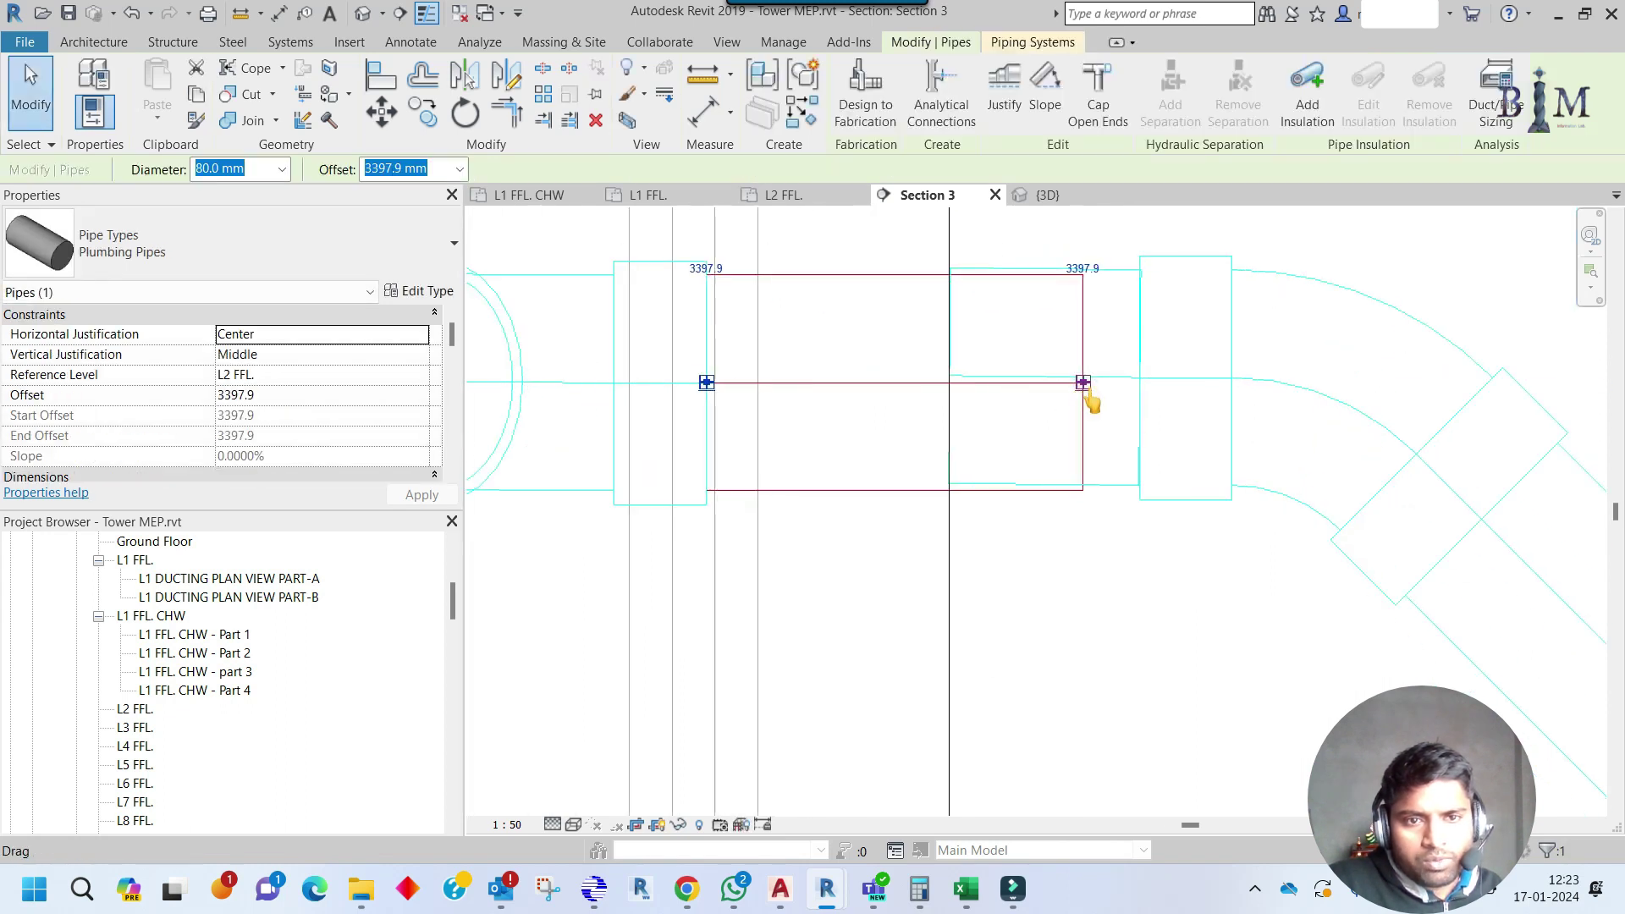
drag(1081, 384, 1093, 388)
click(737, 263)
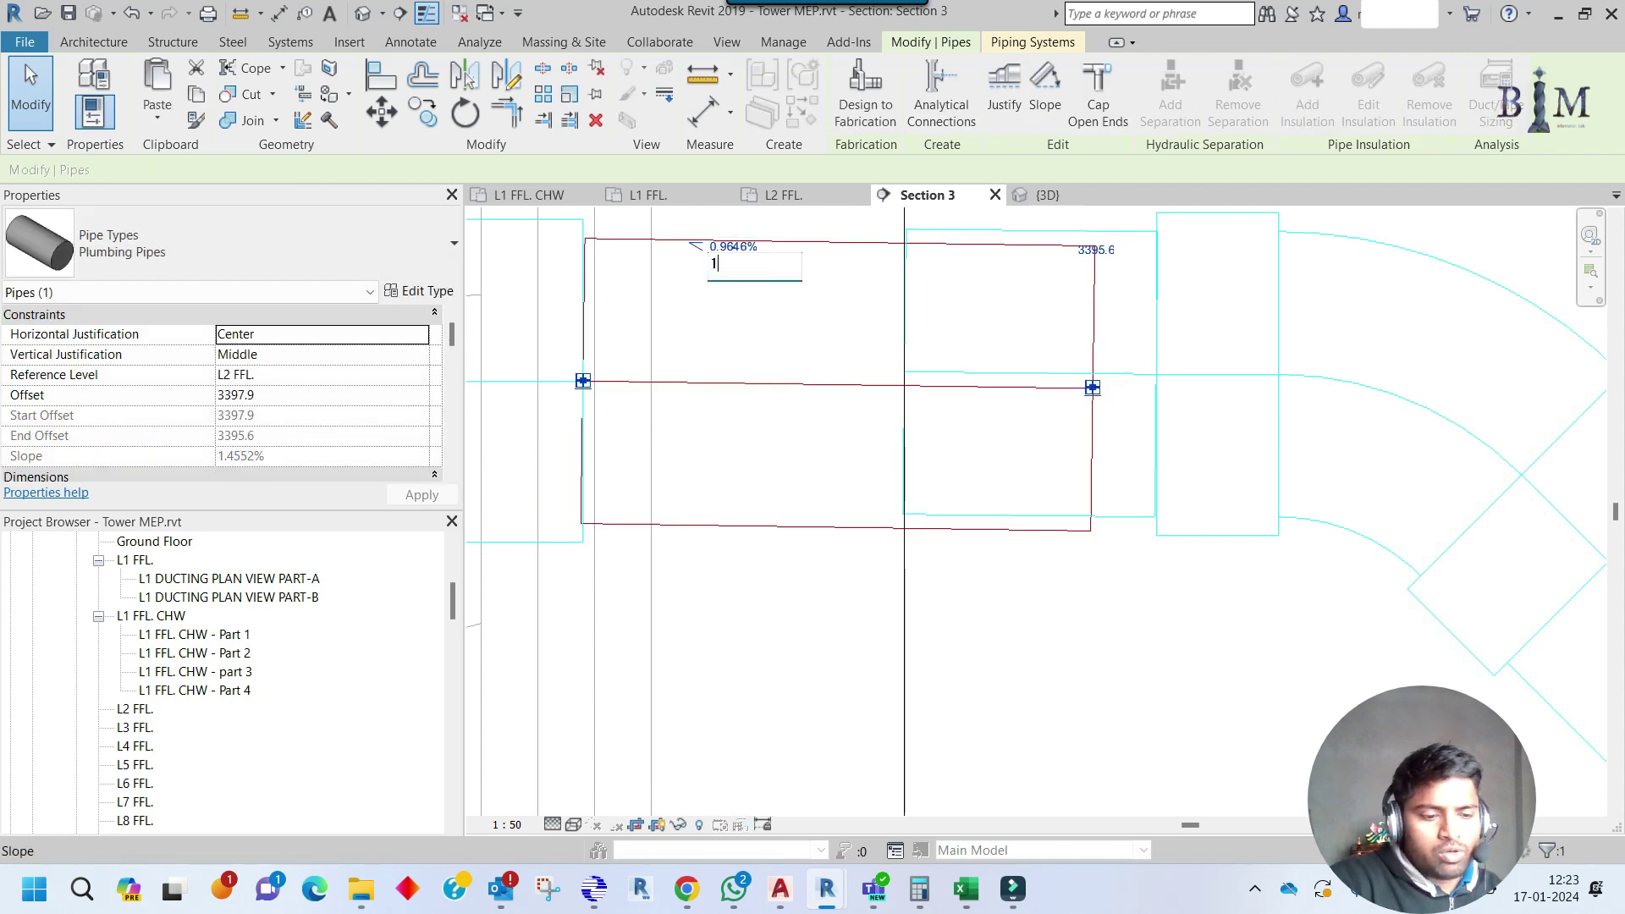
text(1)
key(Return)
key(Escape)
scroll(859, 435, down, 4)
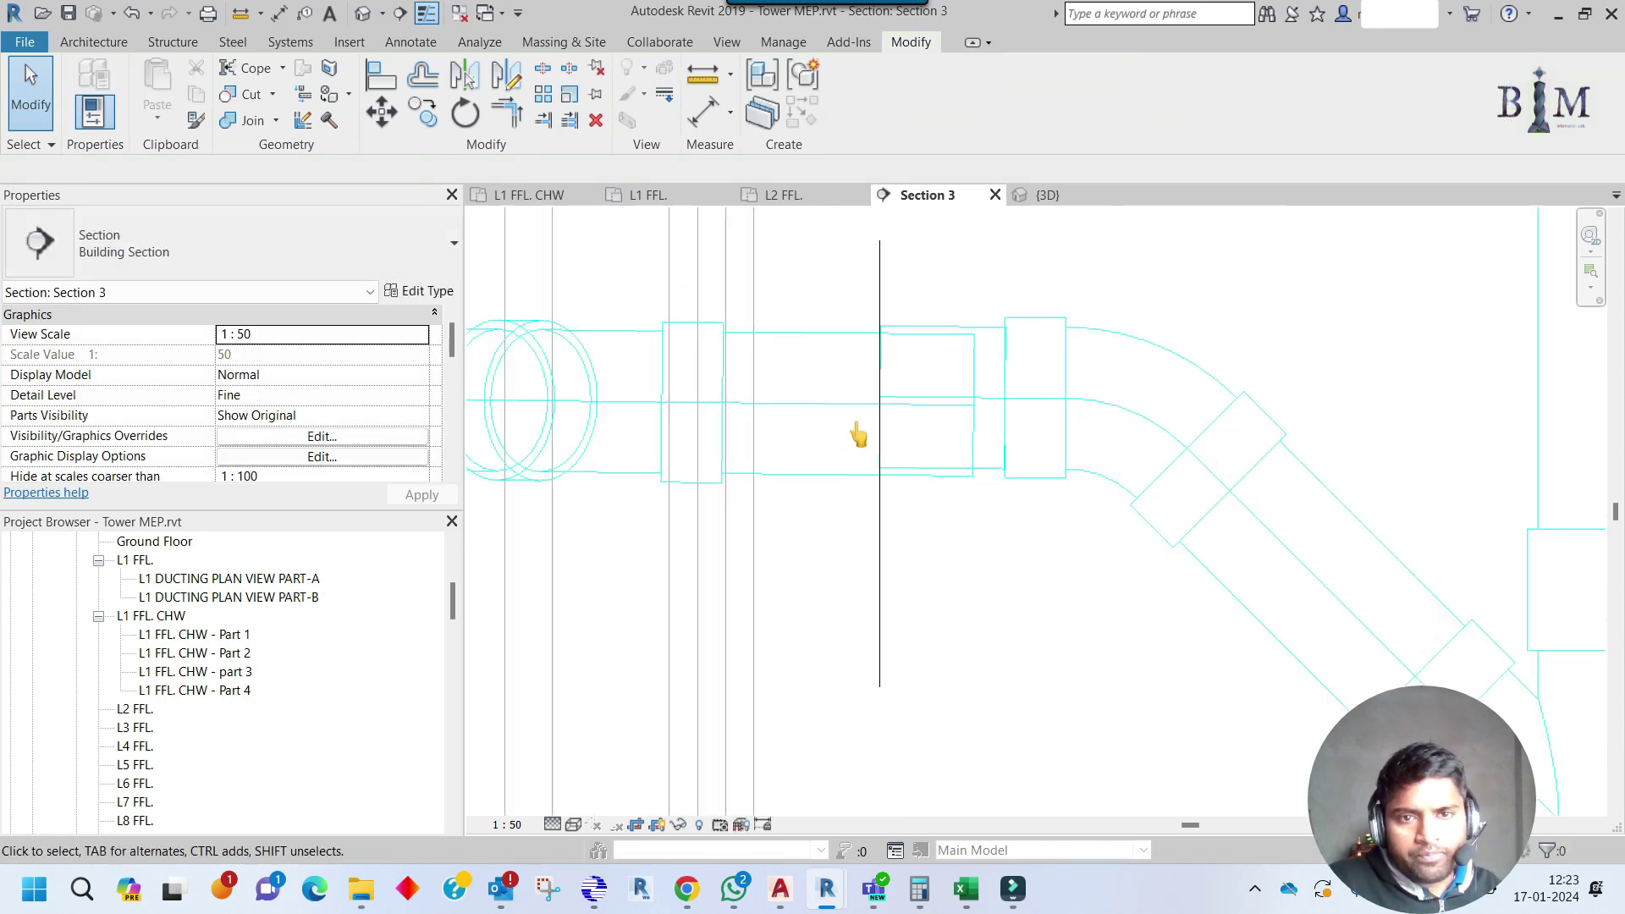
Align the end of the sloped drain pipe back to the vertical detail line.
key(a)
key(l)
click(874, 514)
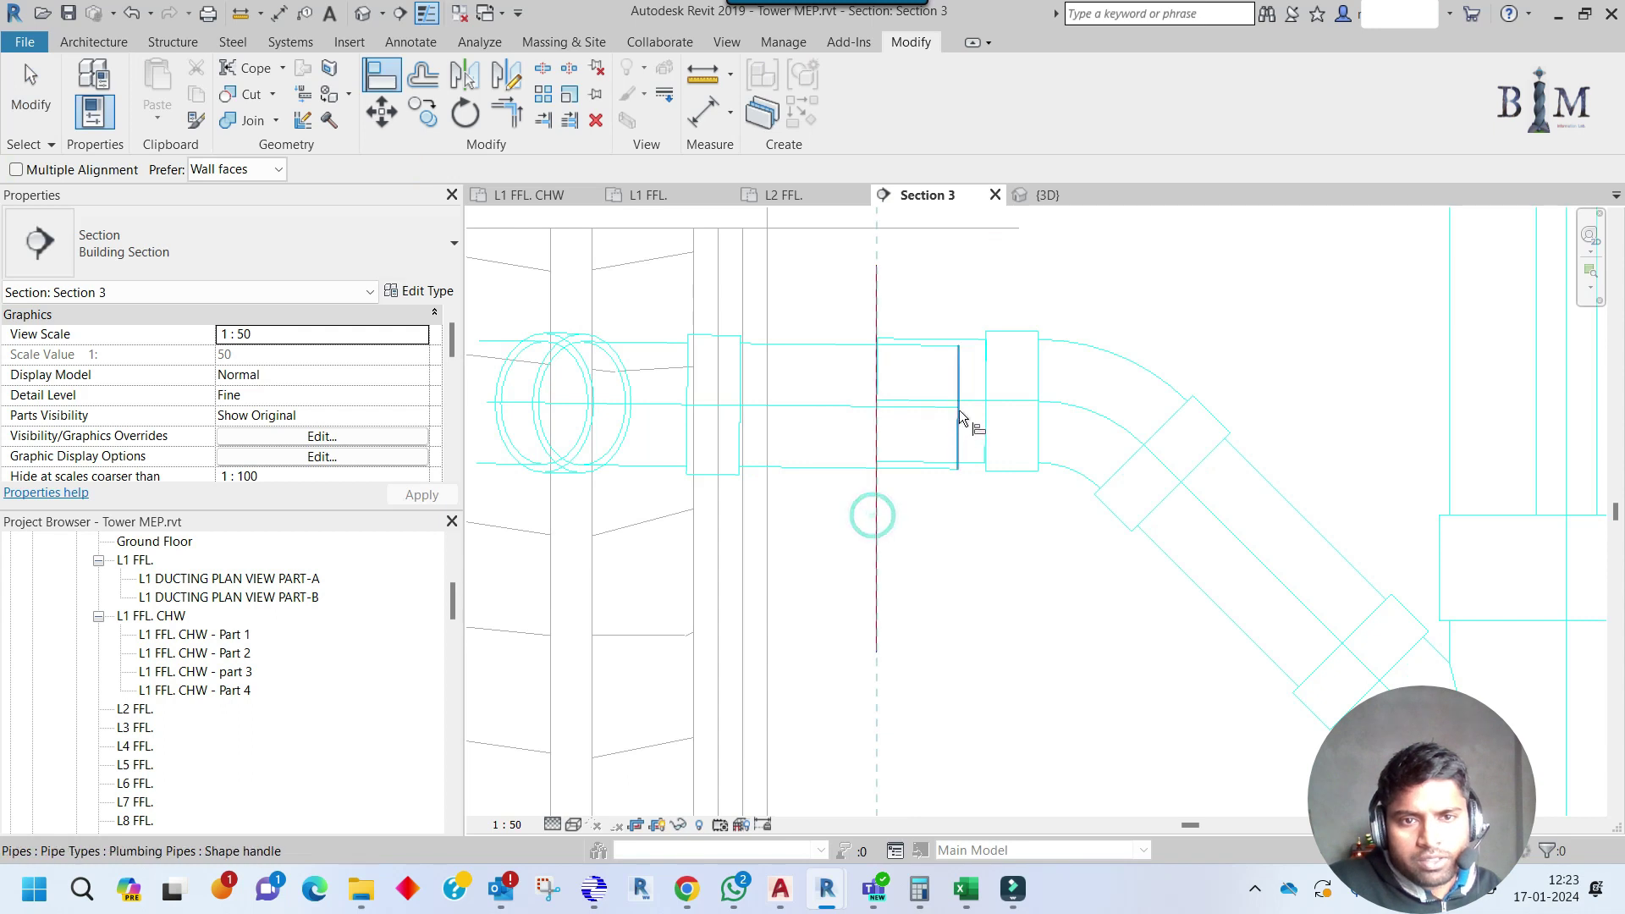
click(958, 409)
key(Escape)
scroll(943, 435, down, 3)
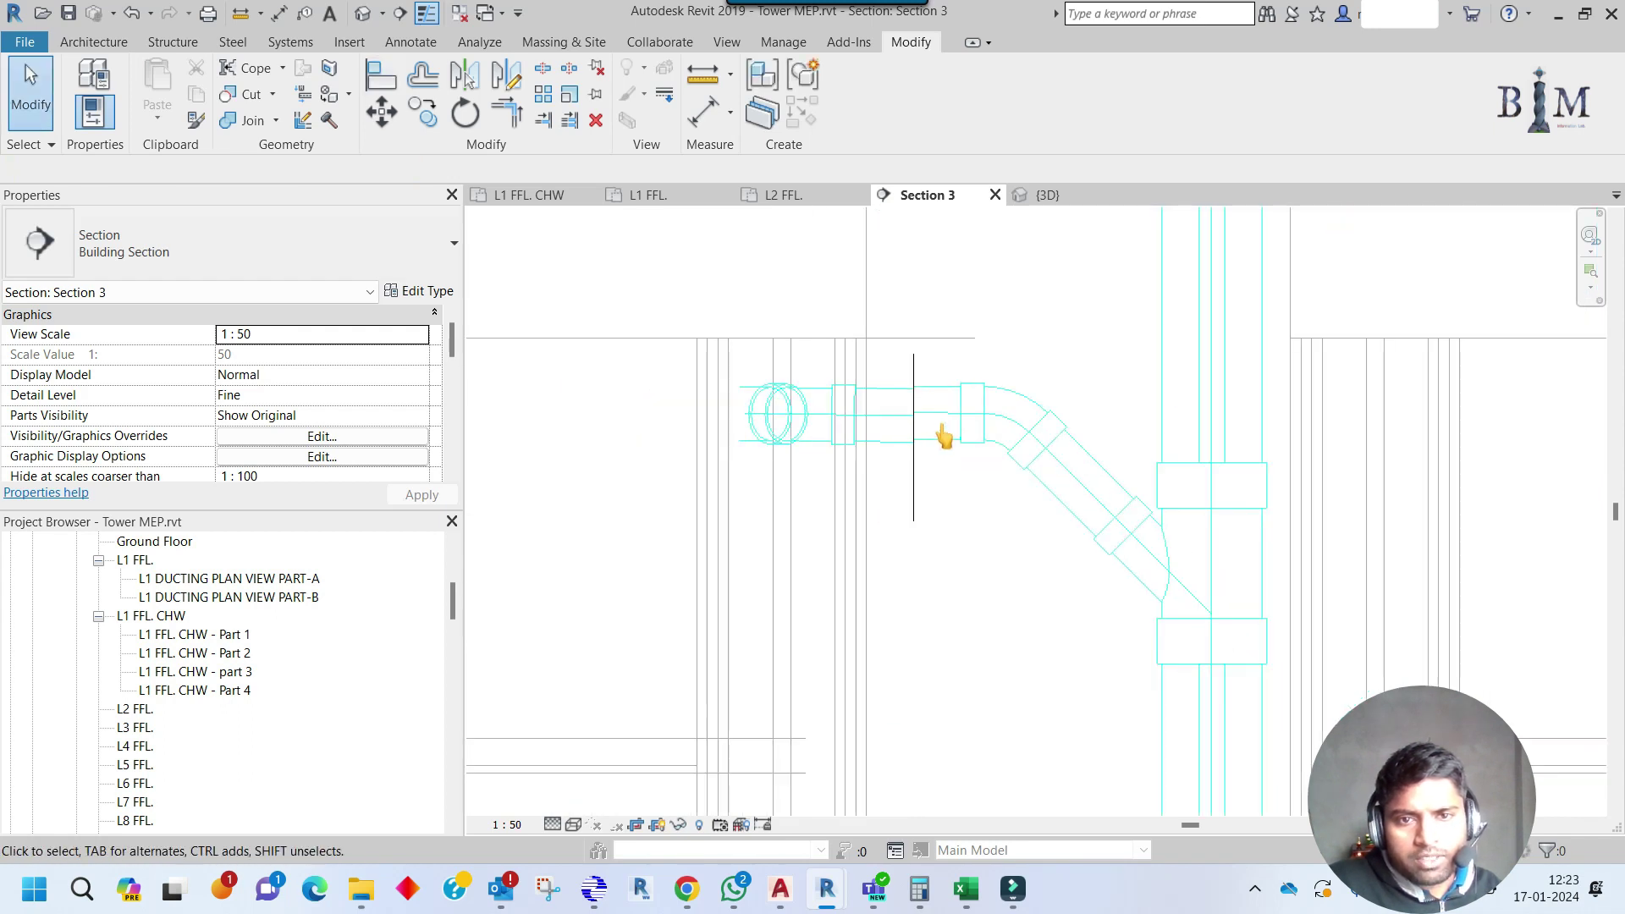
Align the wye's short horizontal branch pipe in height with the floor drain pipe's centreline in Section 3.
key(a)
key(l)
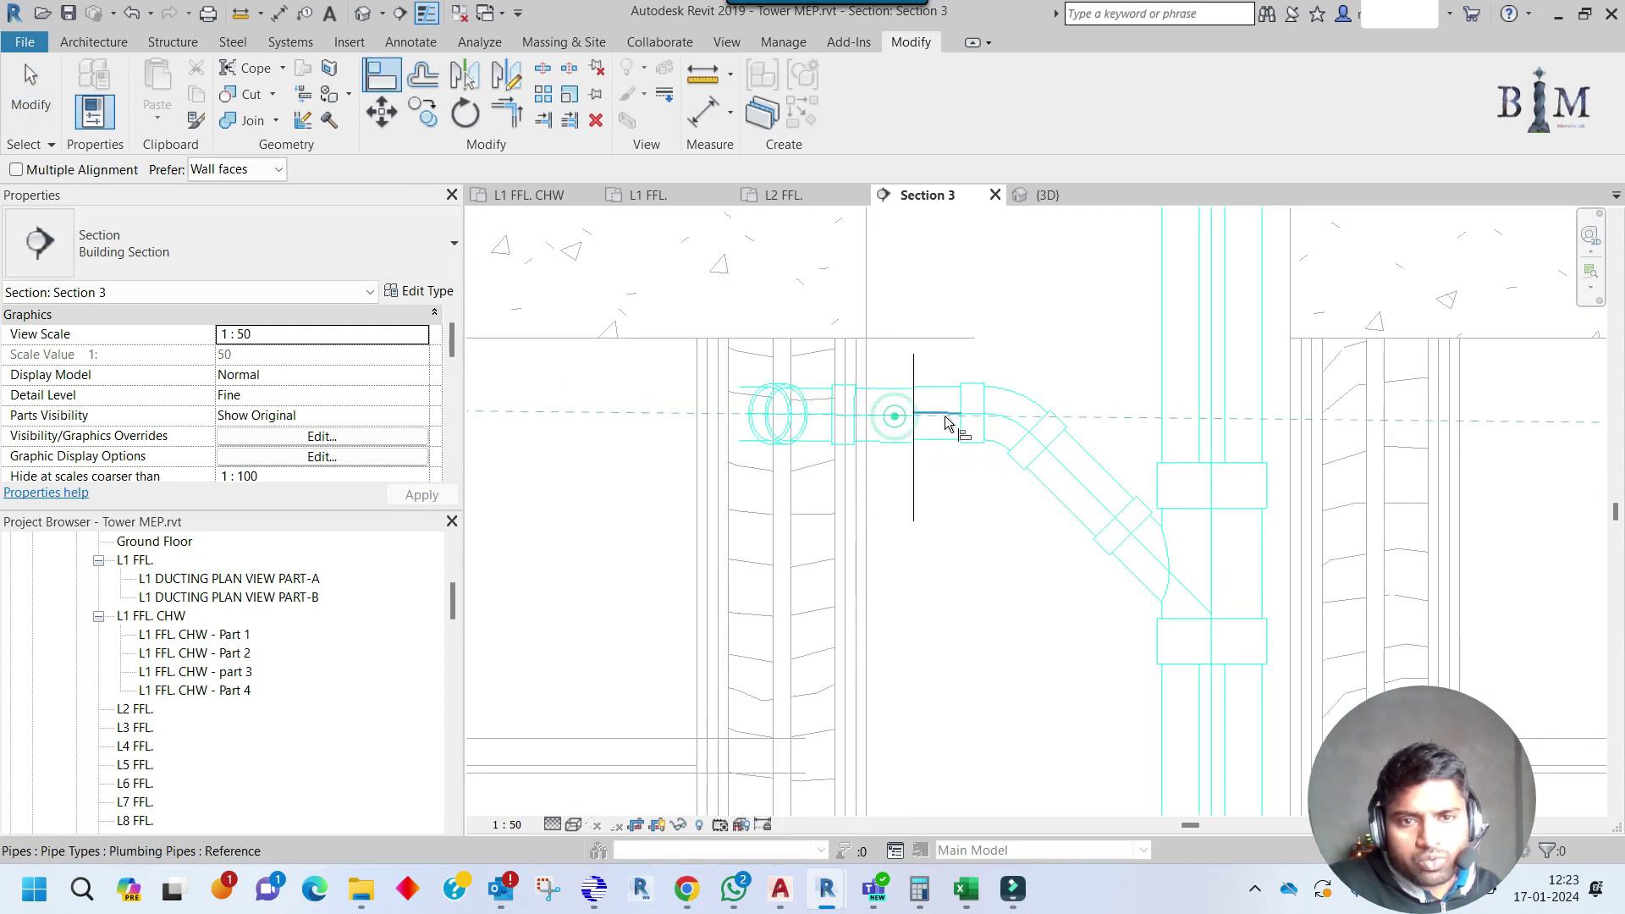
key(Escape)
click(893, 414)
scroll(898, 397, up, 2)
scroll(897, 398, up, 3)
click(1040, 496)
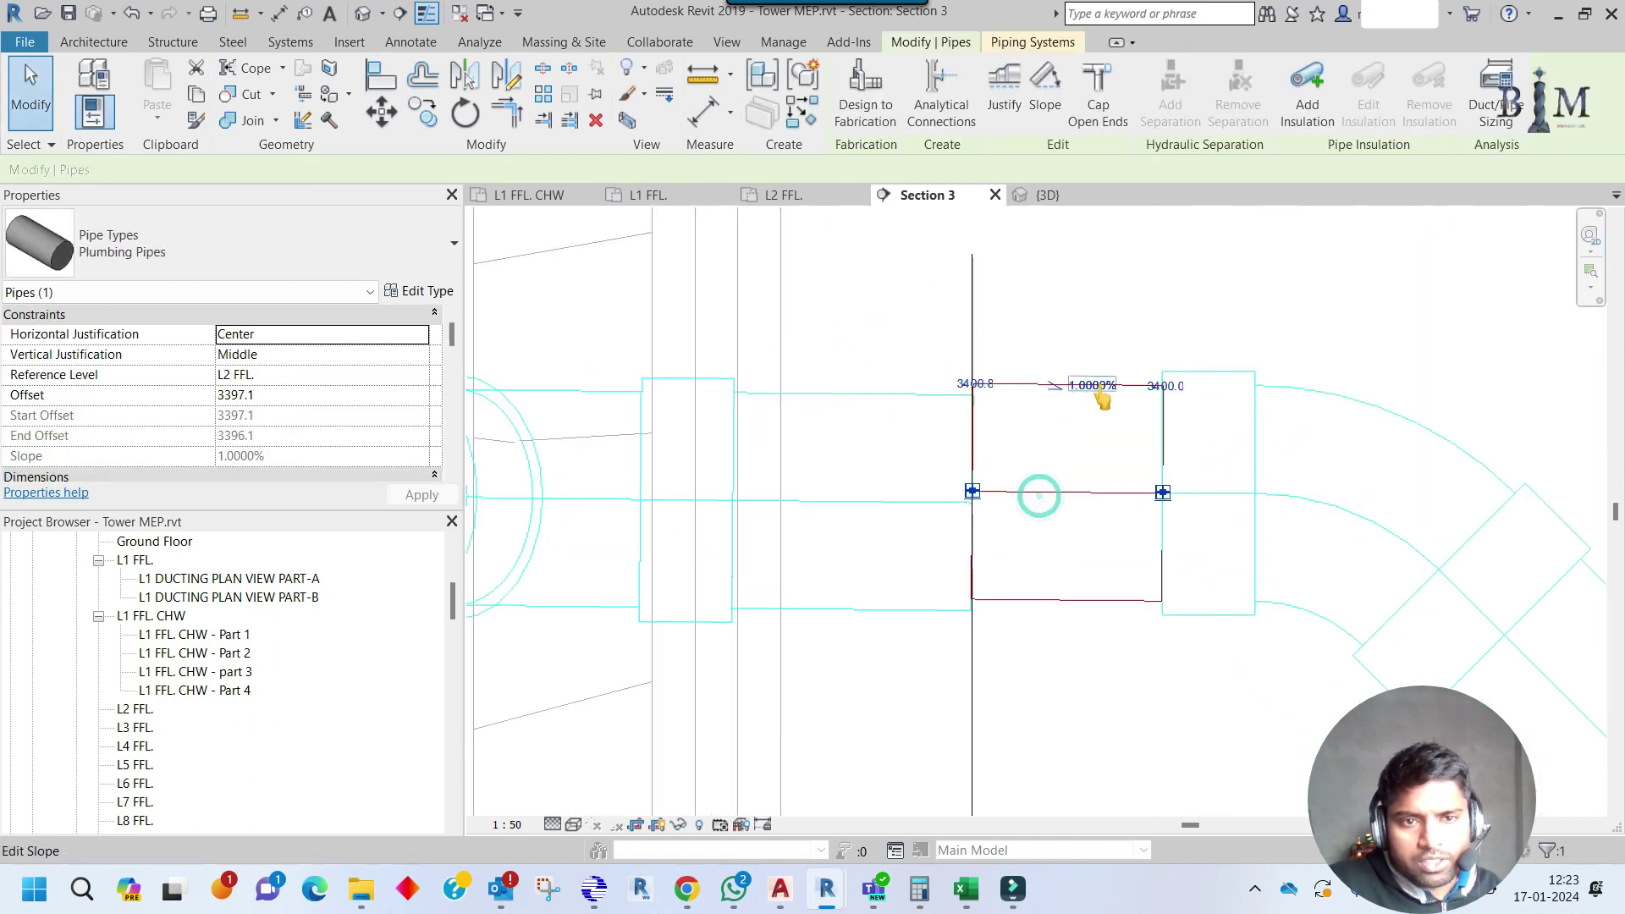
key(Escape)
scroll(994, 450, down, 3)
key(a)
key(l)
click(1027, 480)
key(Escape)
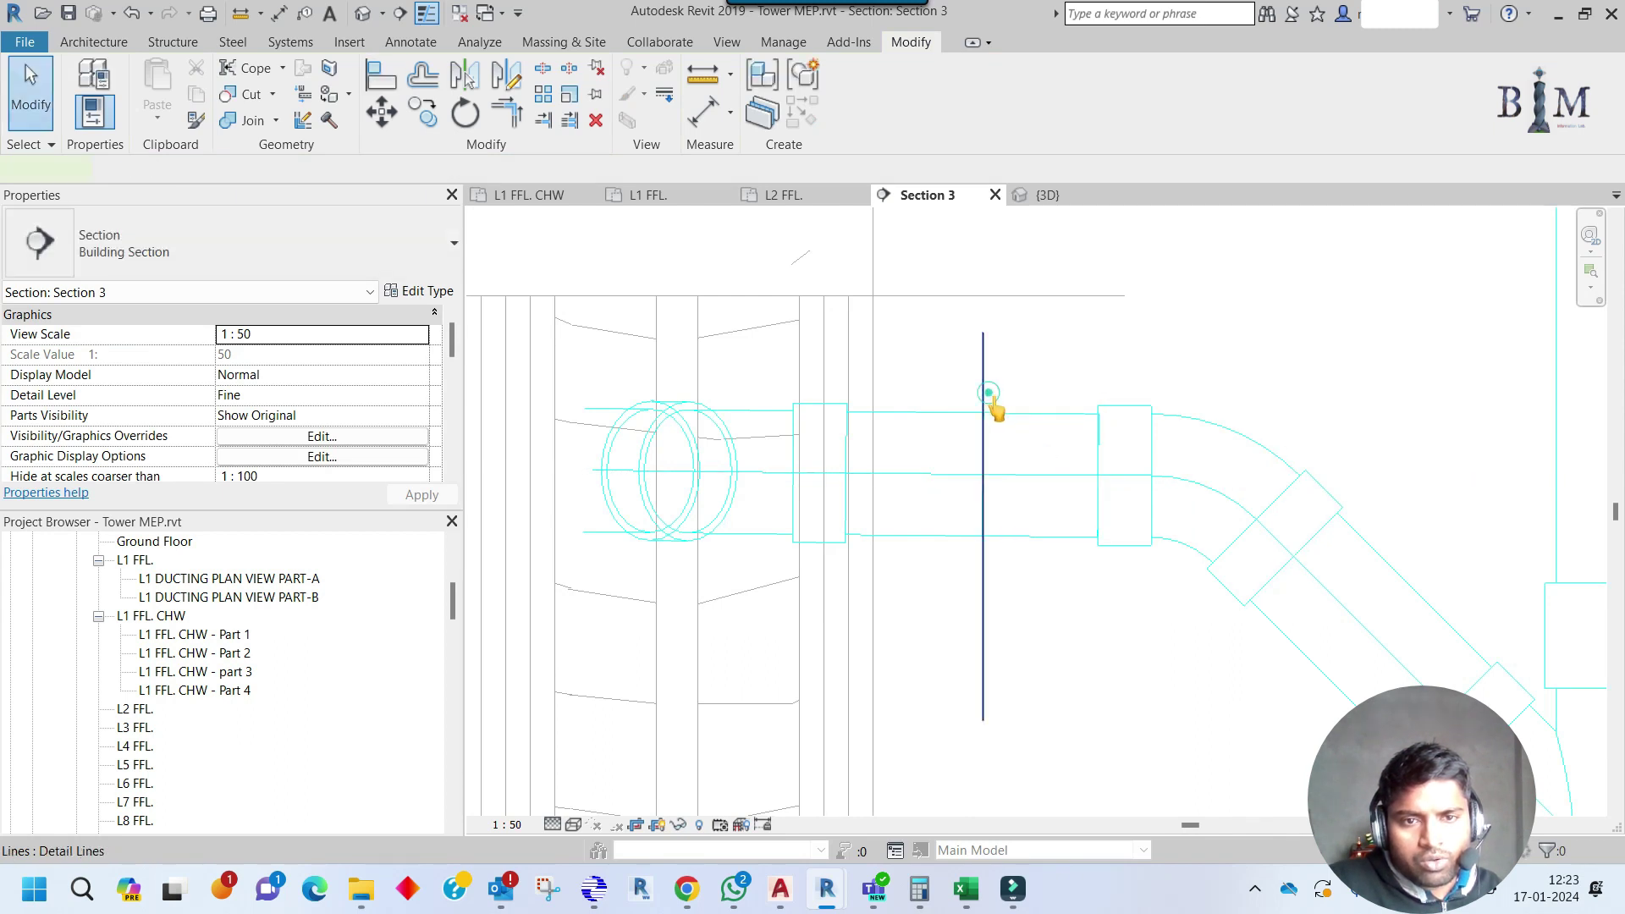
Delete the short branch pipe and align the open end of the floor drain pipe with the bend's opening.
click(1027, 482)
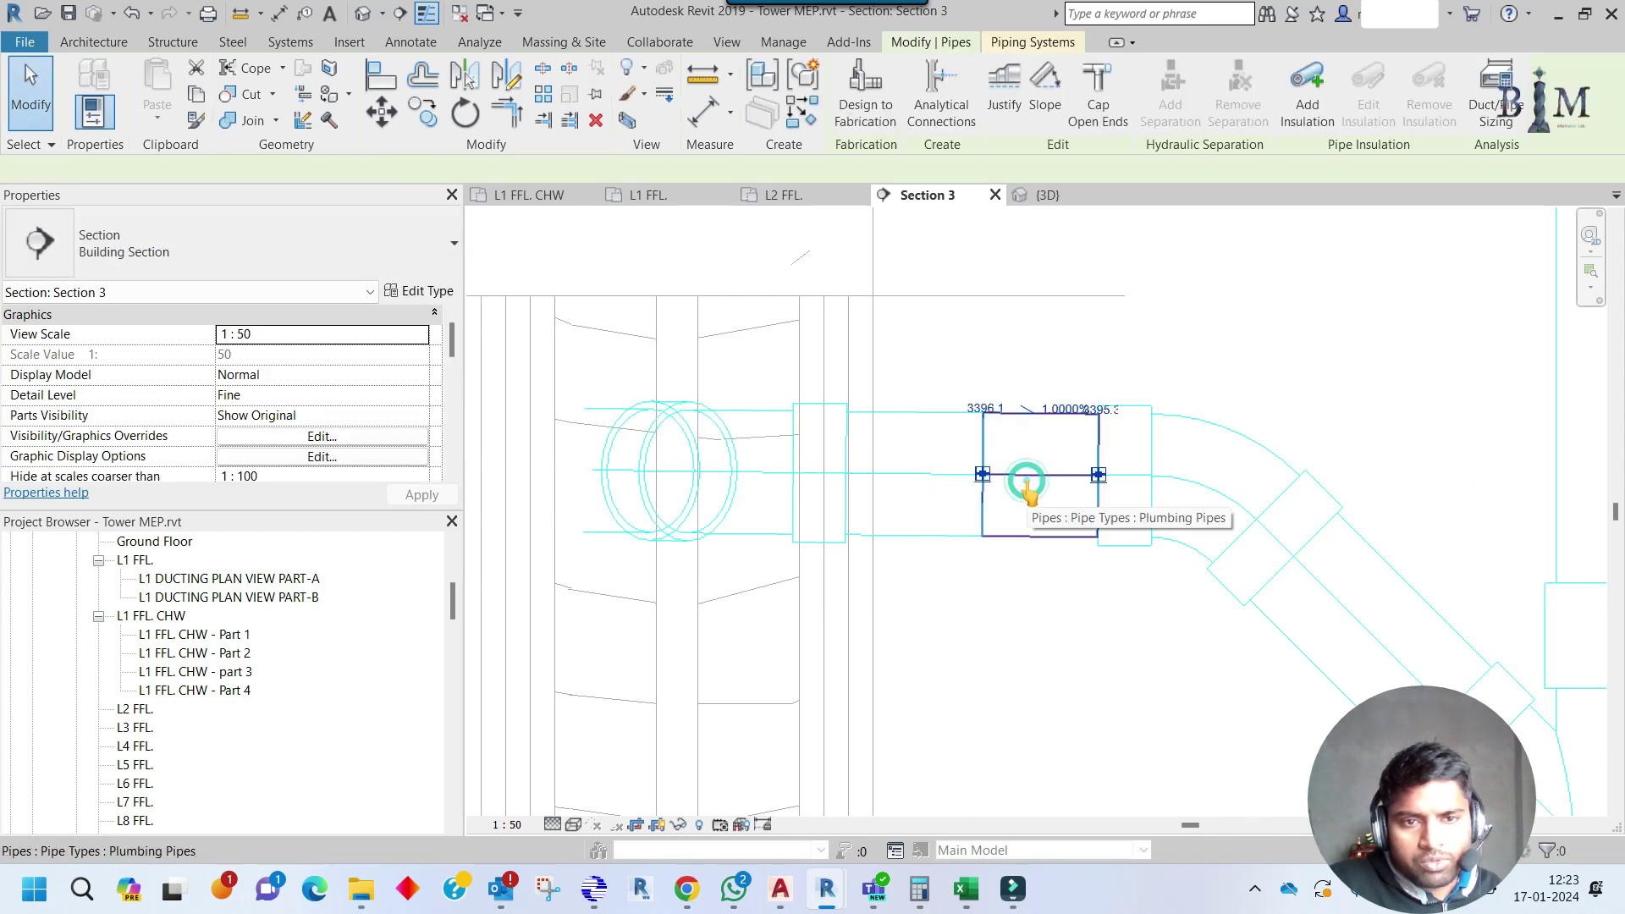
key(Delete)
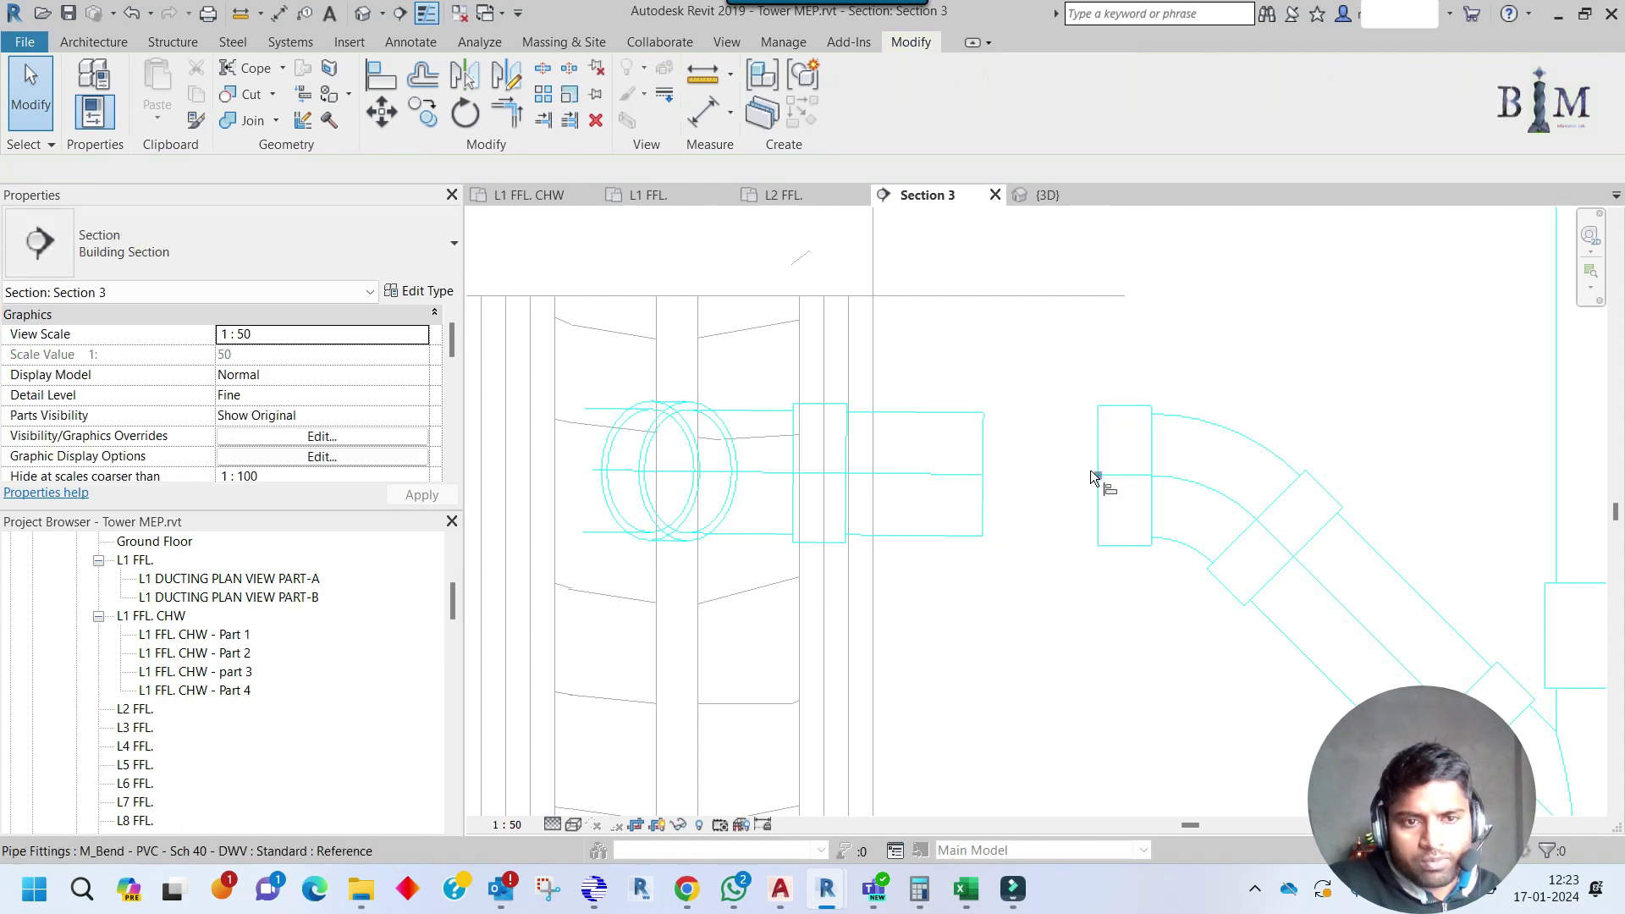
click(1092, 477)
click(983, 474)
key(Escape)
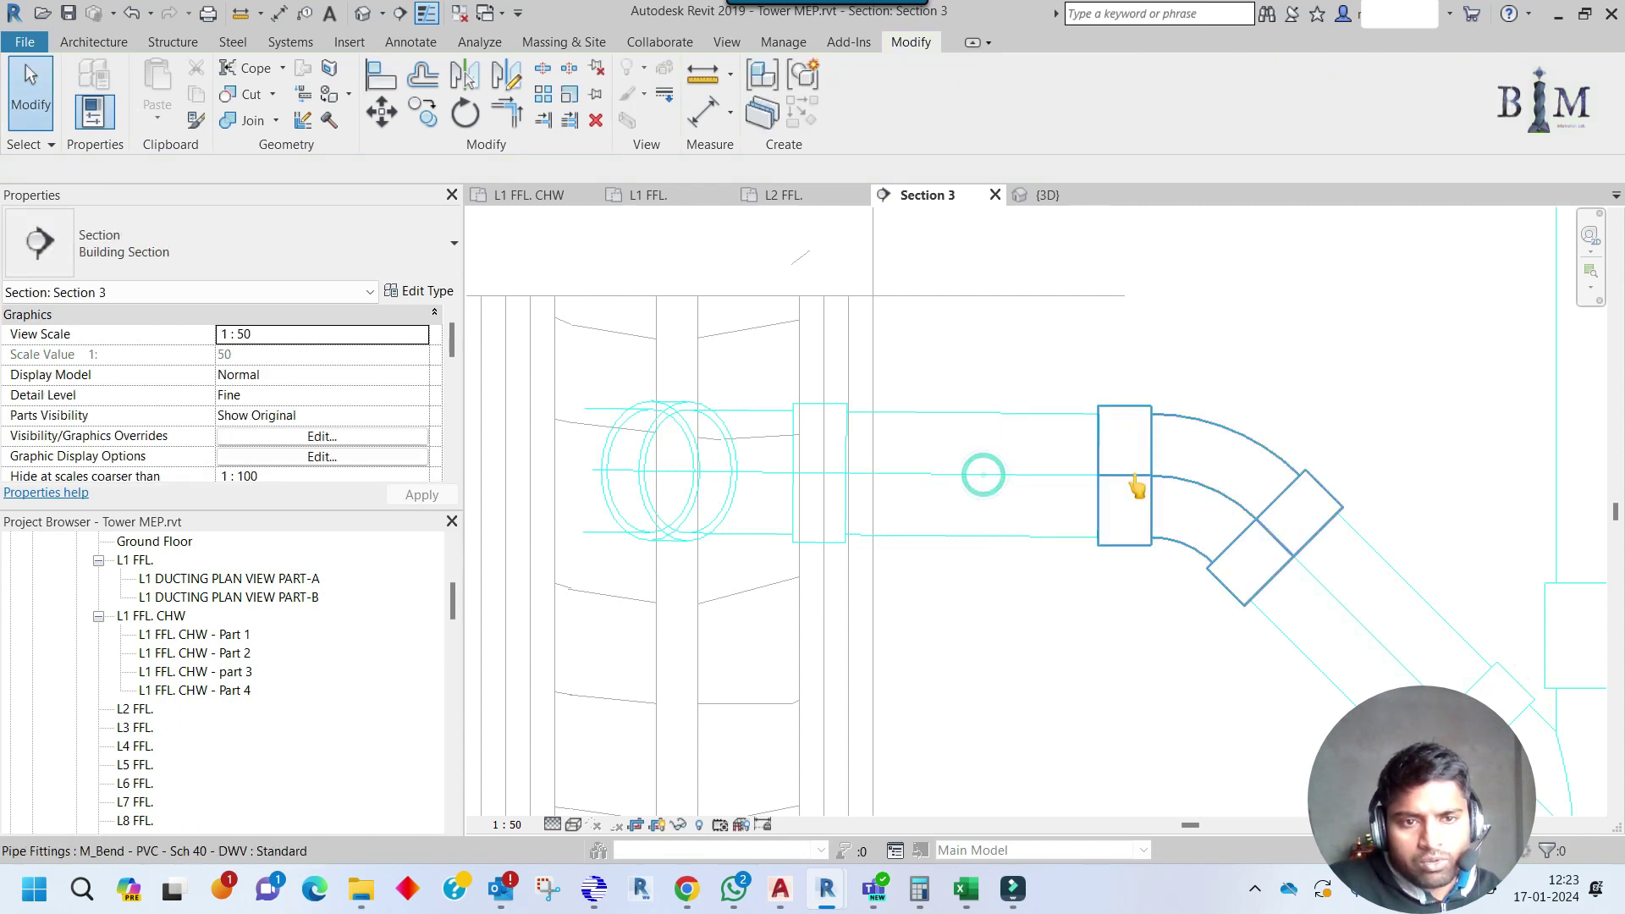
Connect the bend's open connector to the end of the floor drain pipe in Section 3.
click(1107, 486)
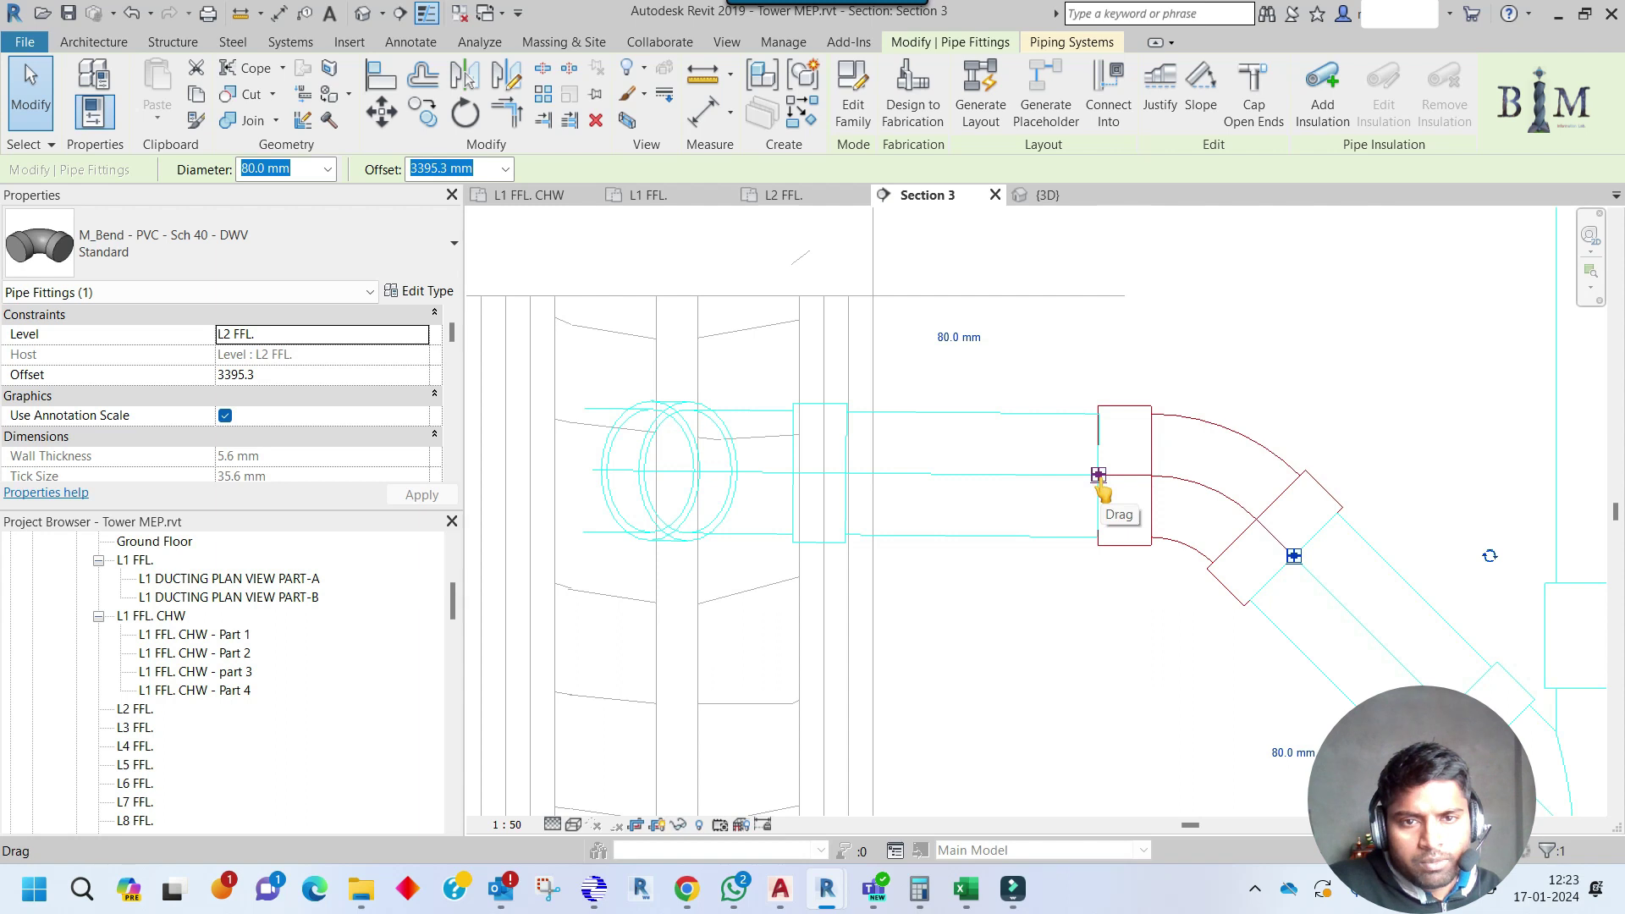
click(784, 195)
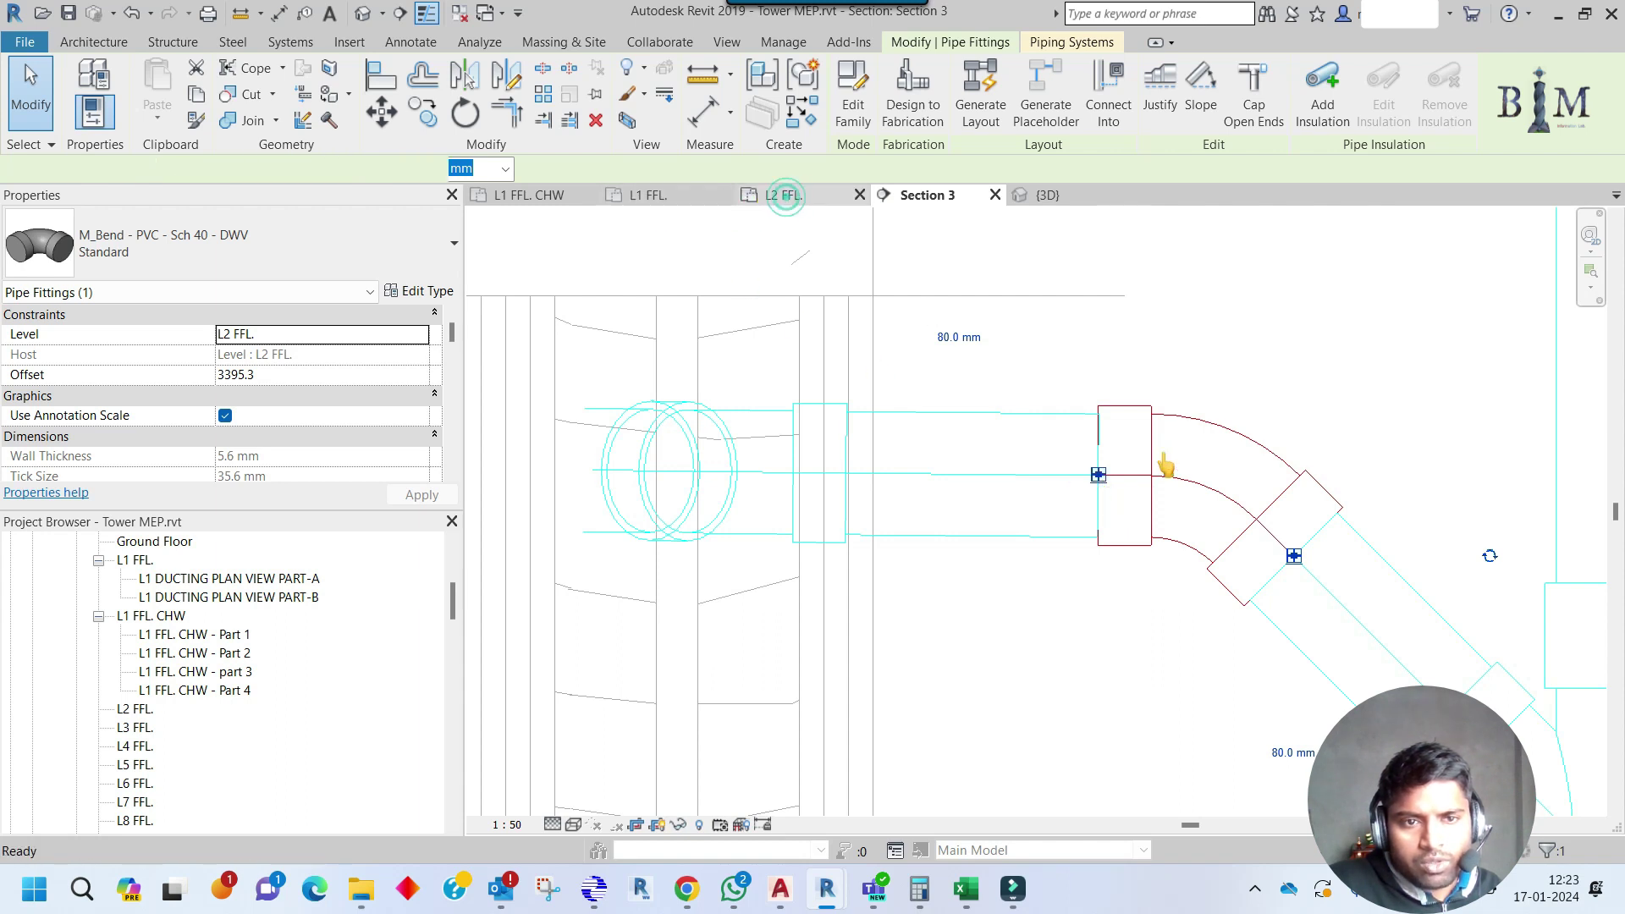
scroll(984, 567, up, 6)
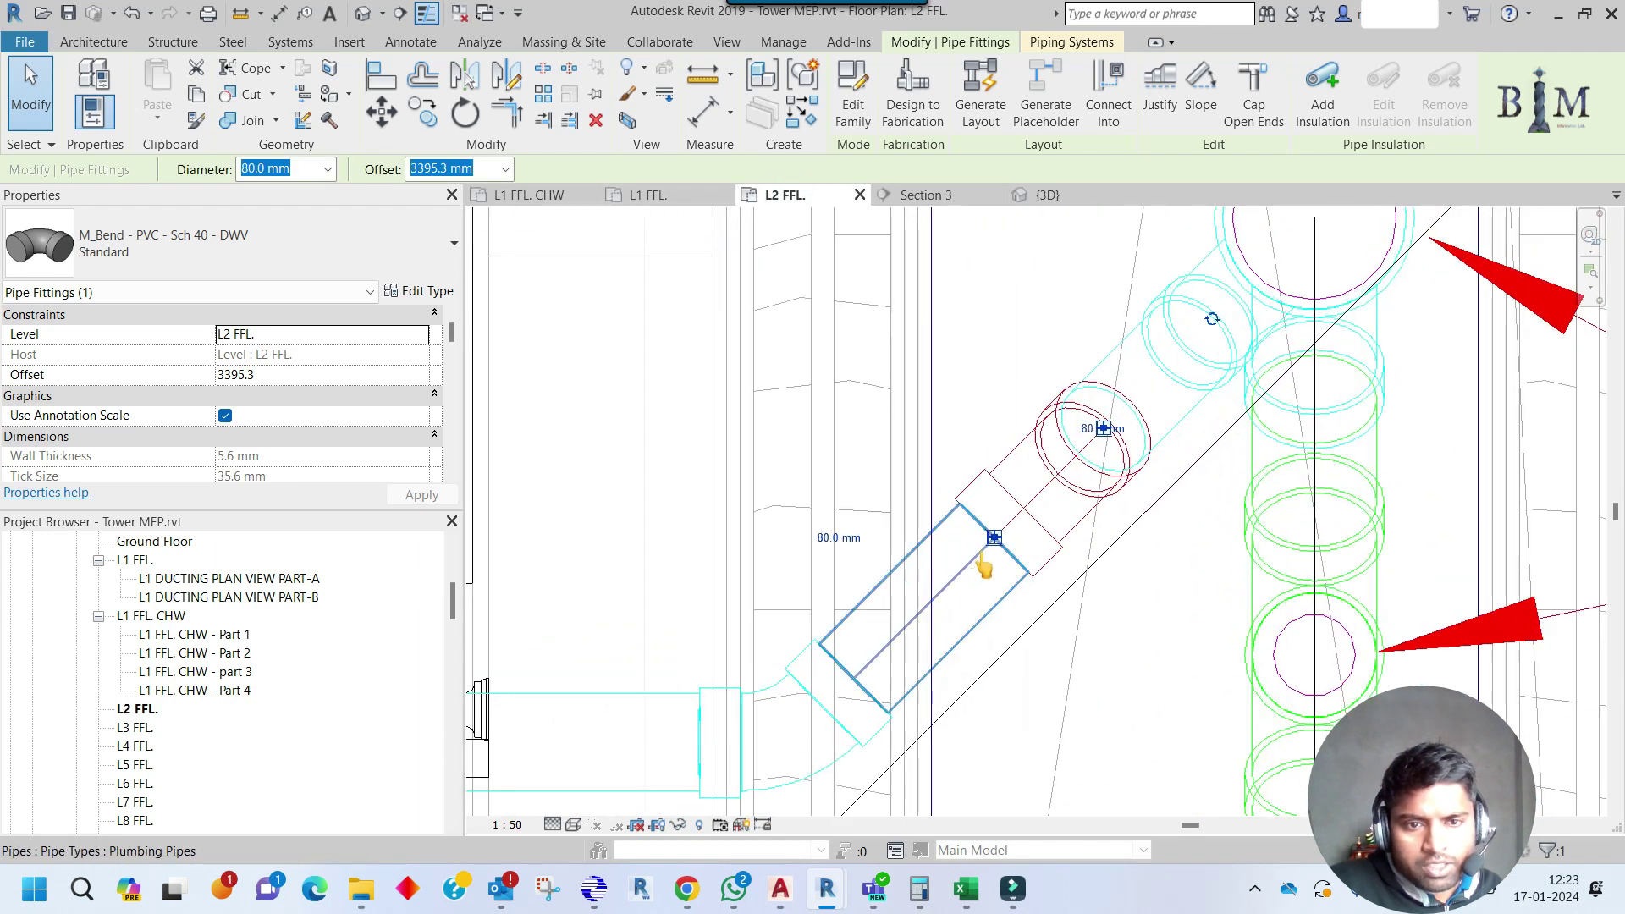
double_click(1094, 562)
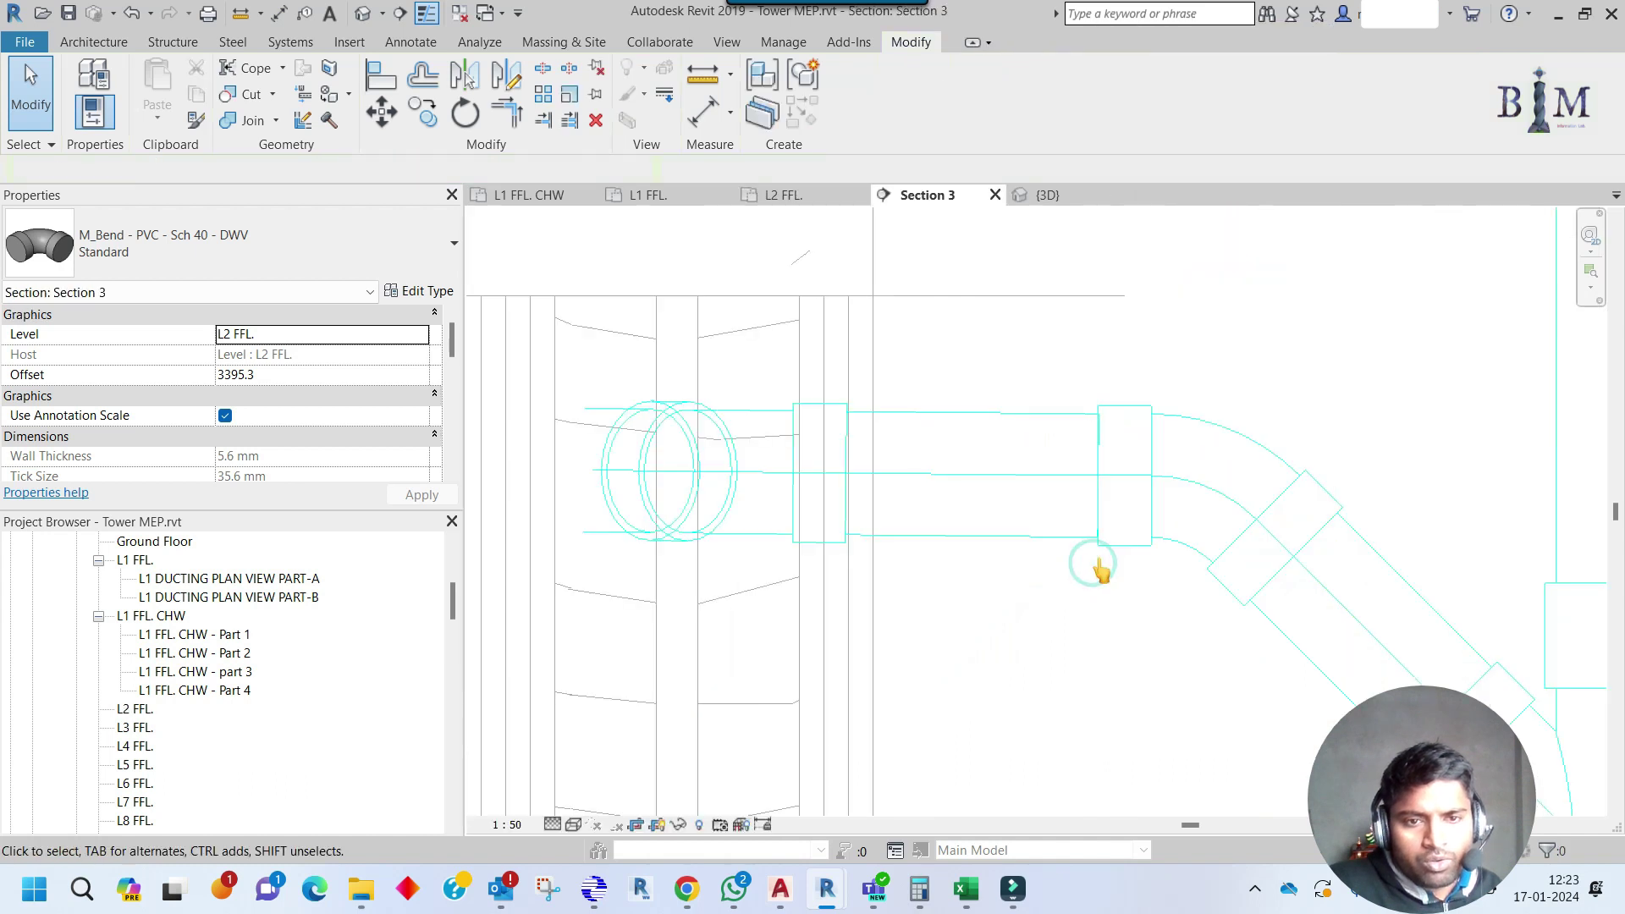
click(1113, 488)
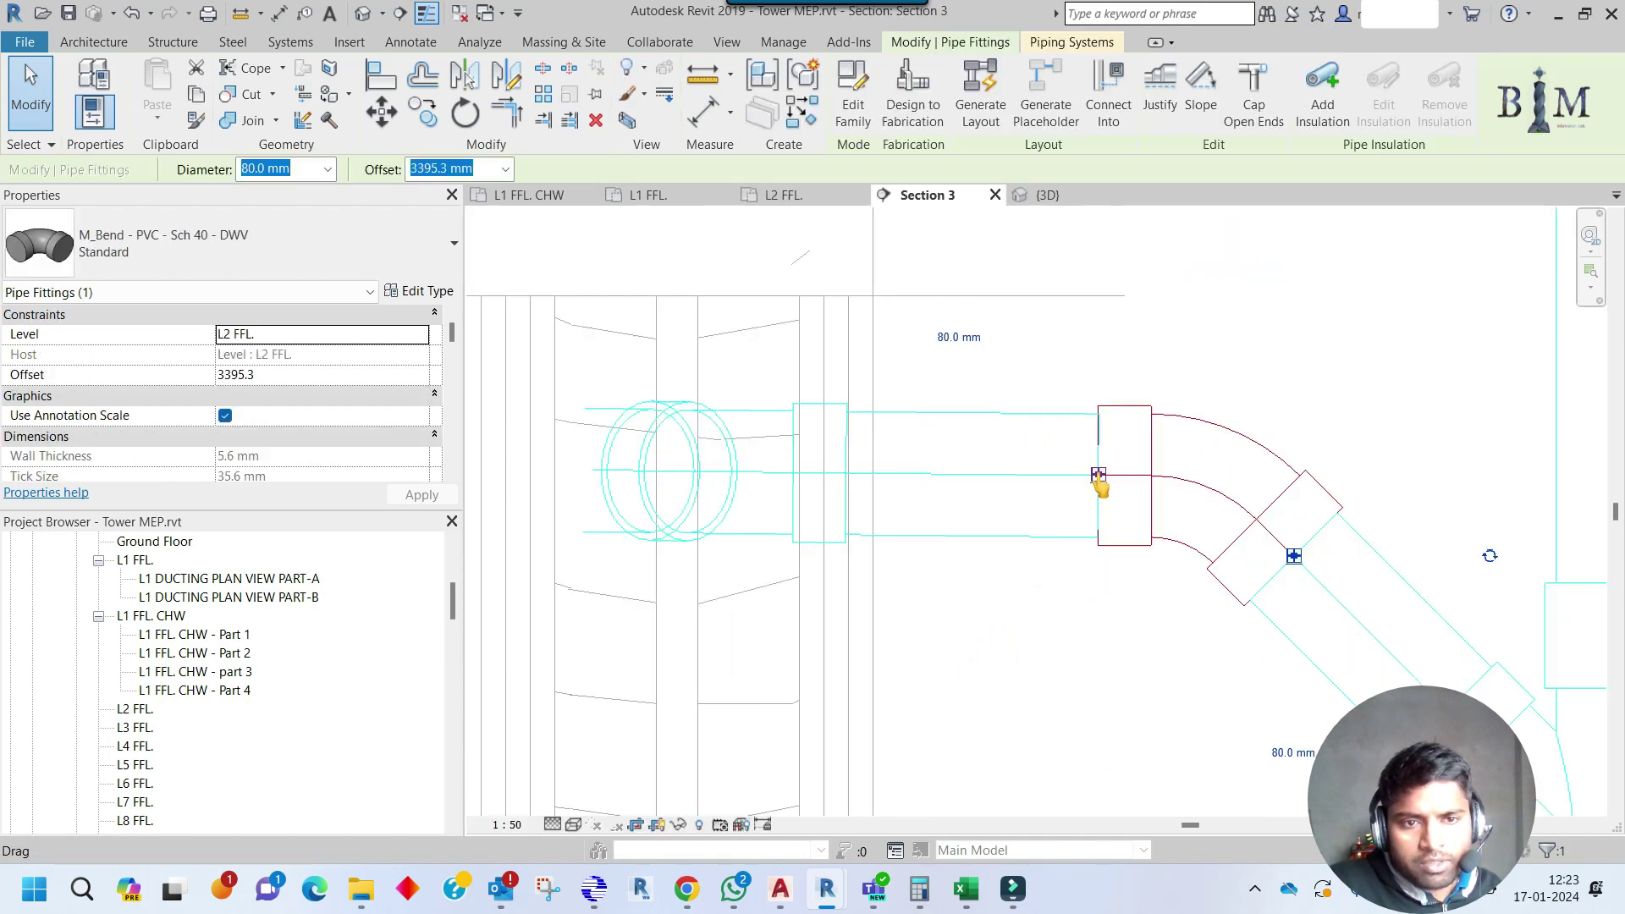
click(1098, 474)
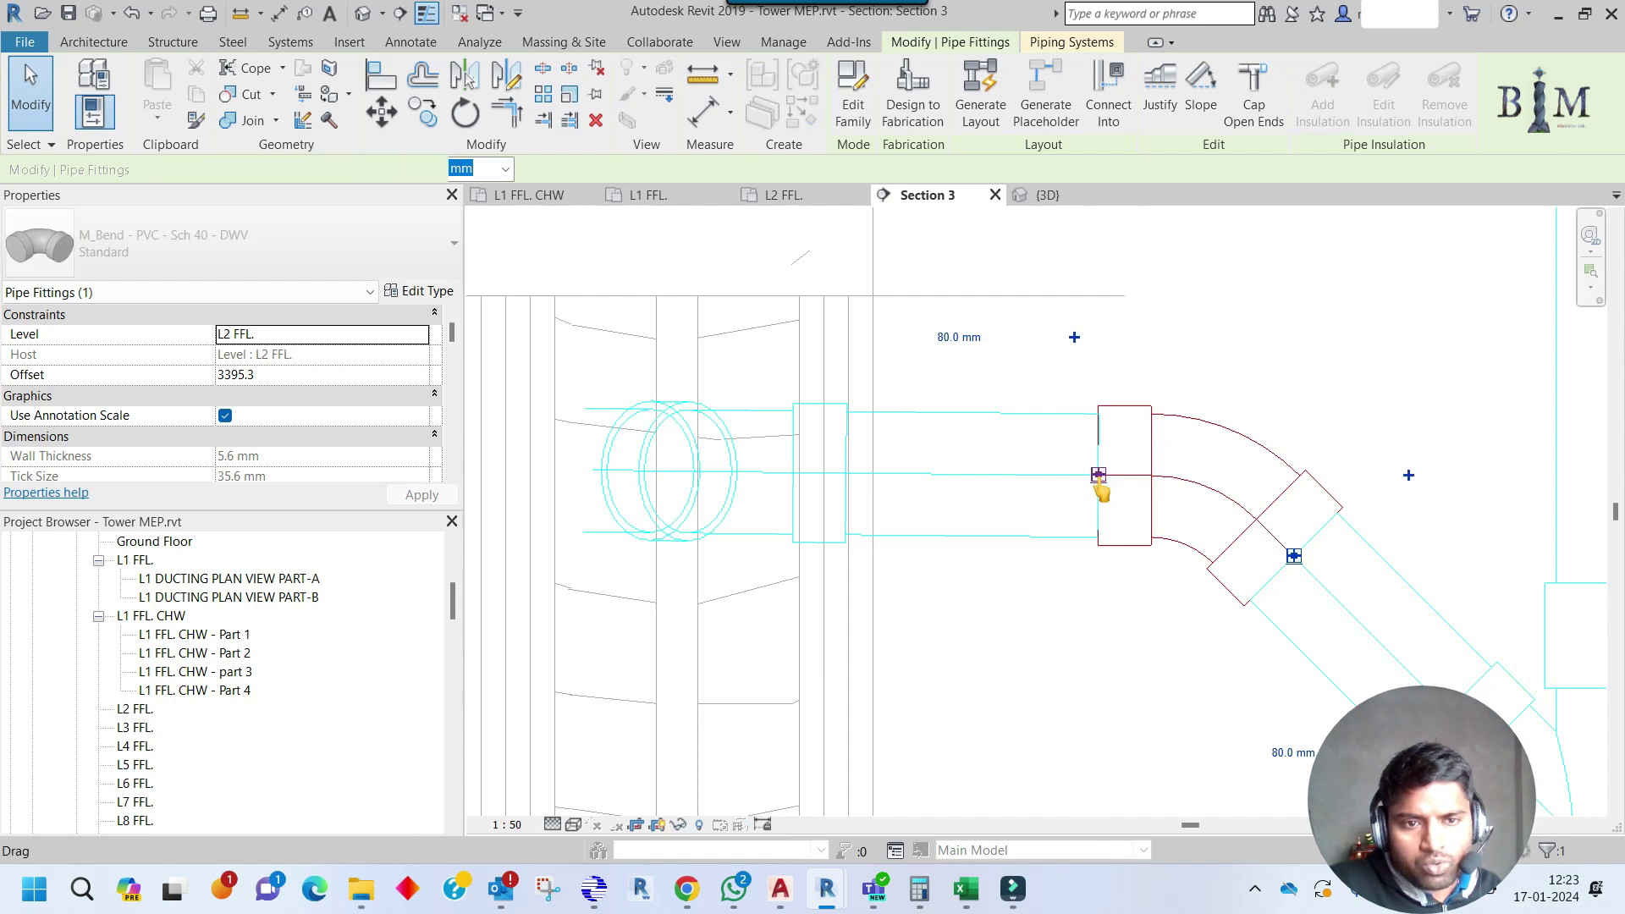
key(Escape)
Check the continuity of the connected drain run up to the shaft riser in Section 3 and the L2 FFL. plan.
scroll(1099, 487, down, 5)
key(Tab)
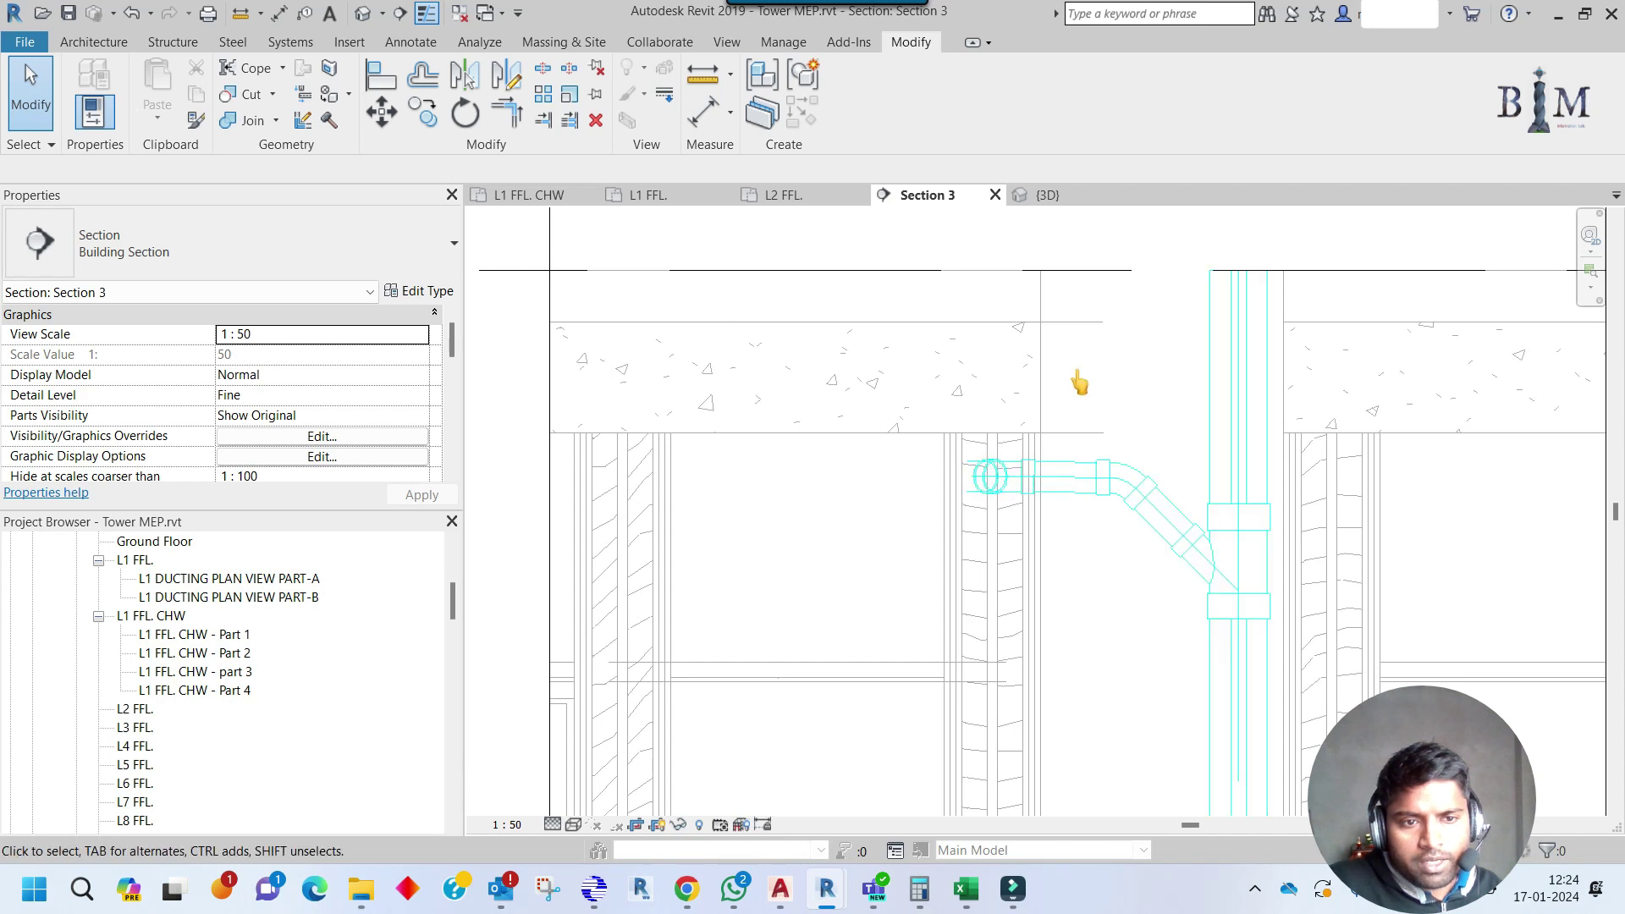
scroll(1084, 406, down, 4)
click(783, 196)
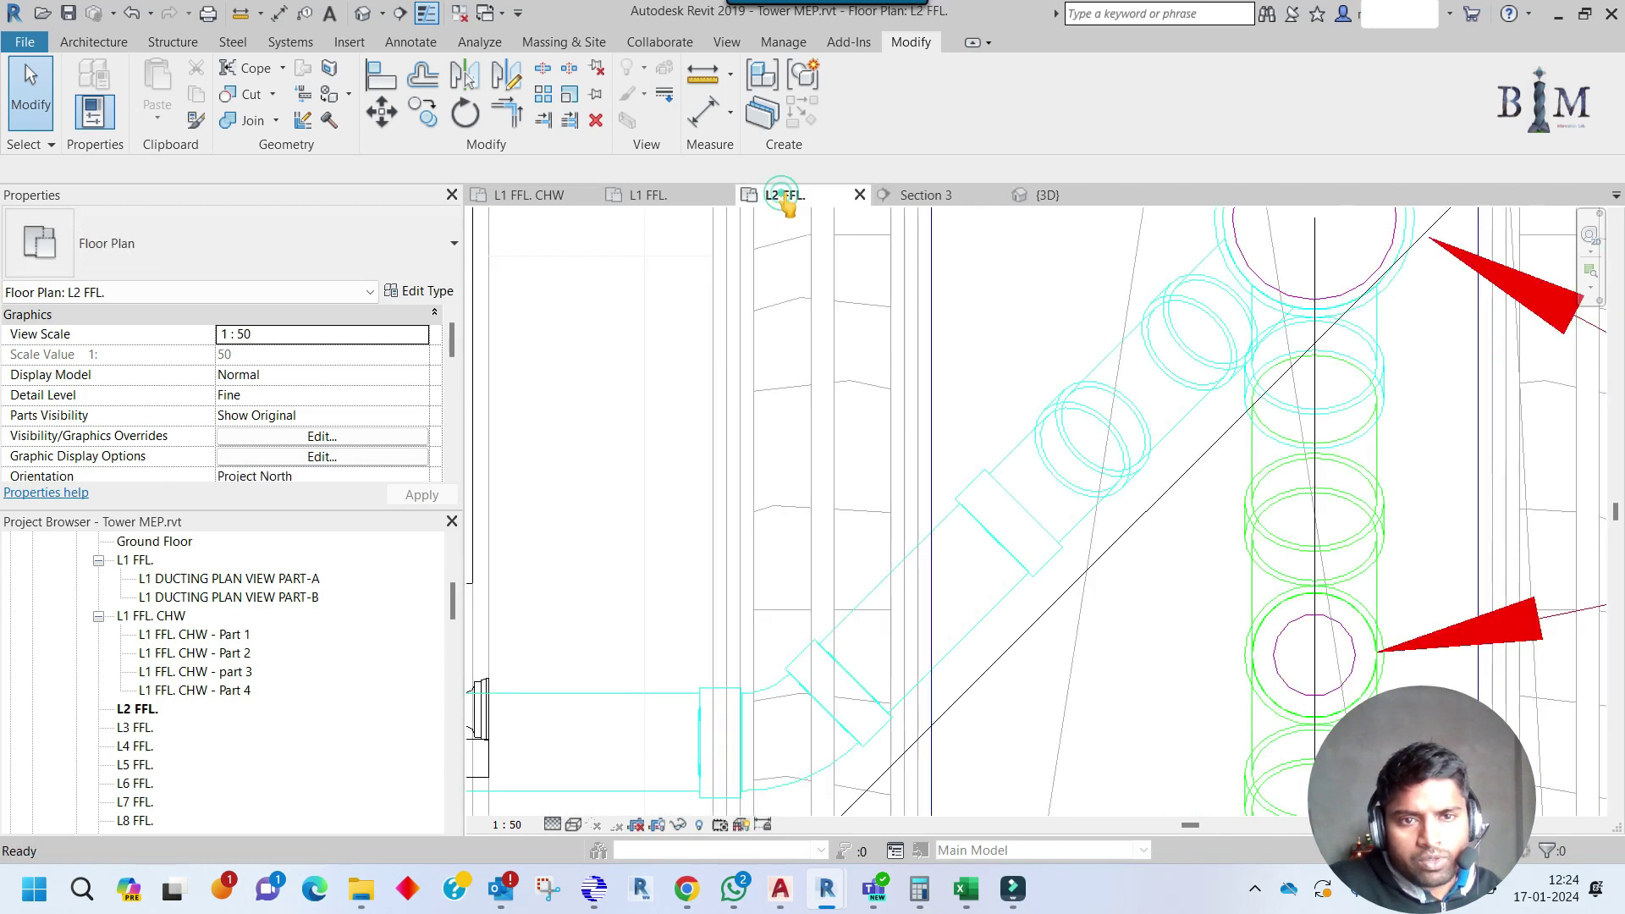
scroll(965, 508, down, 4)
key(Tab)
key(Tab)
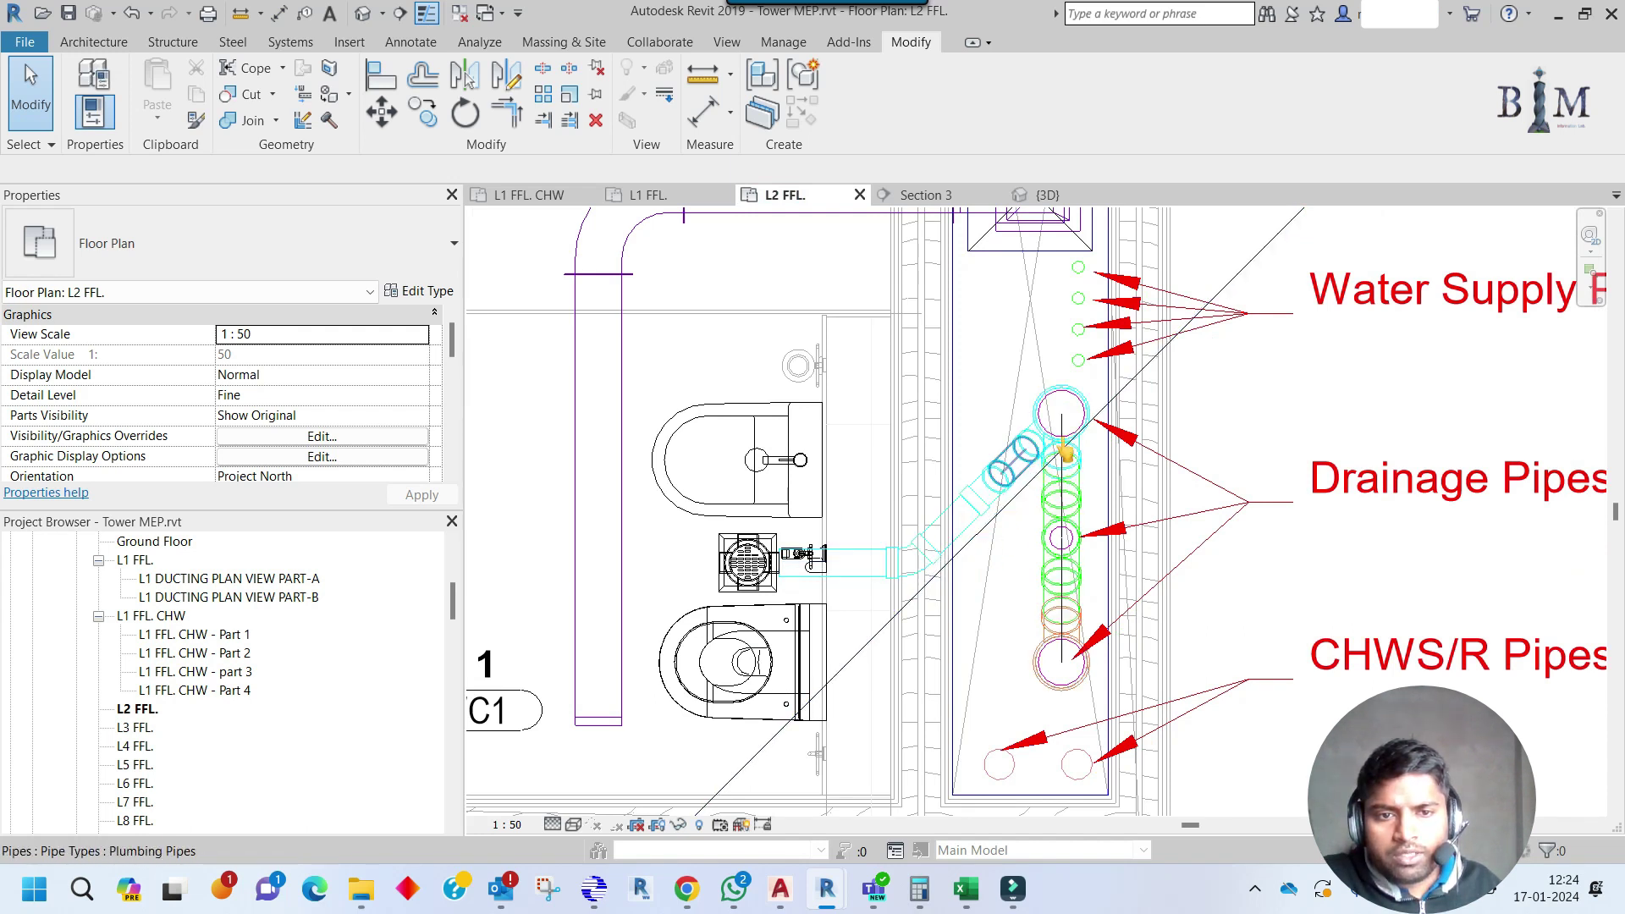
Copy the floor drain's horizontal pipe to the empty area above WC 1, beside the fresh air duct.
scroll(1065, 454, down, 3)
middle_drag(542, 524, 790, 593)
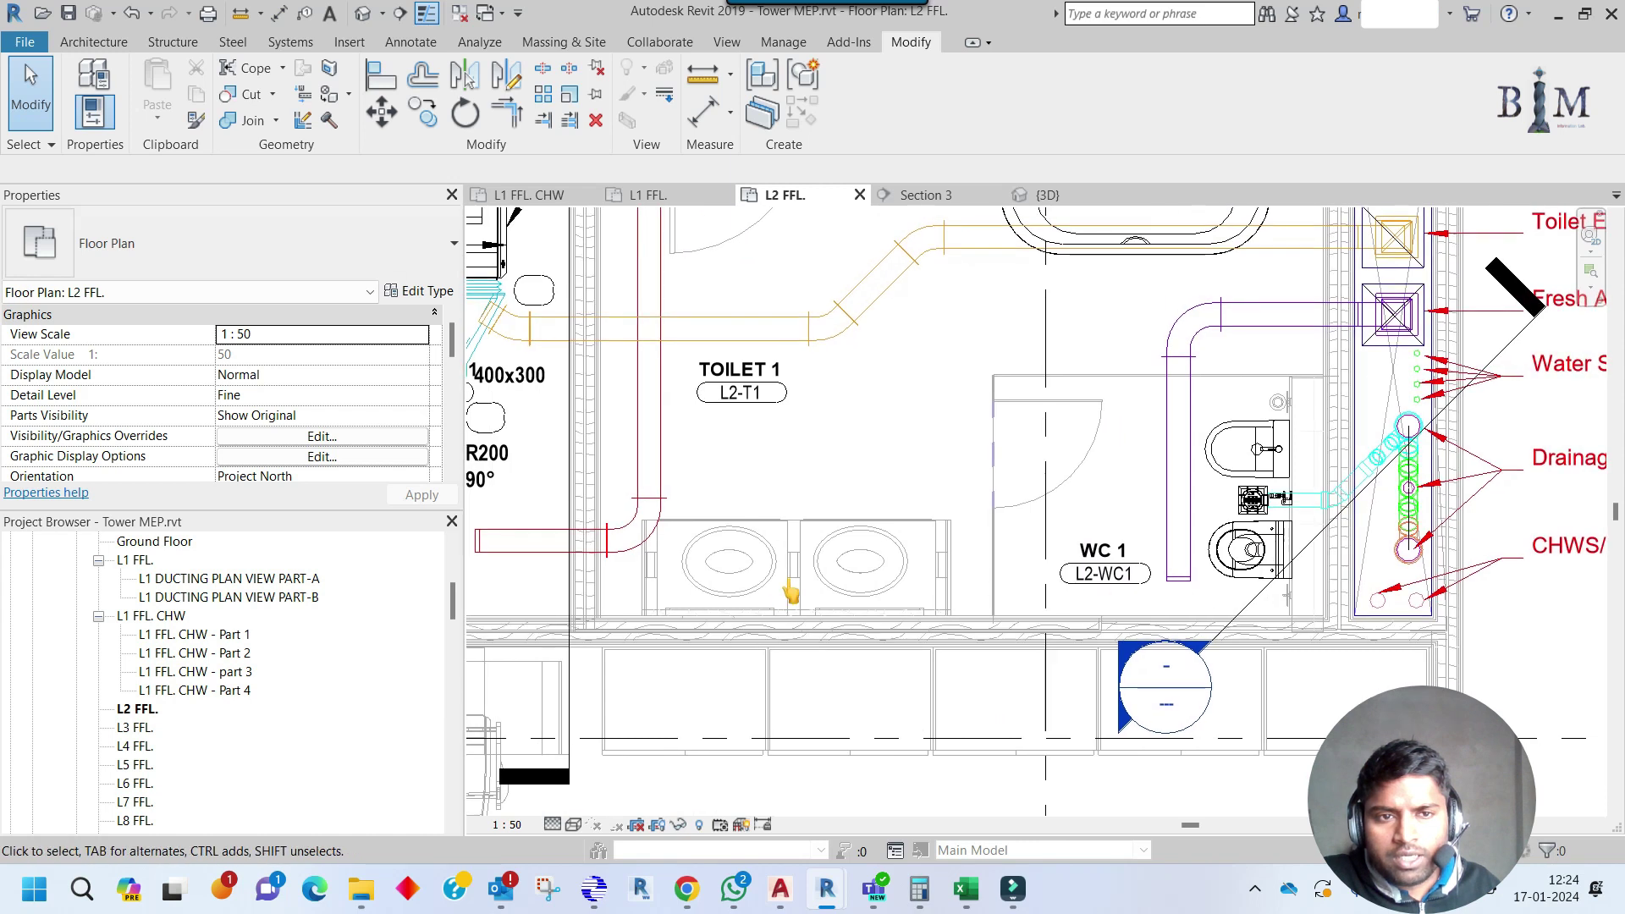
scroll(791, 593, down, 2)
middle_drag(948, 493, 910, 616)
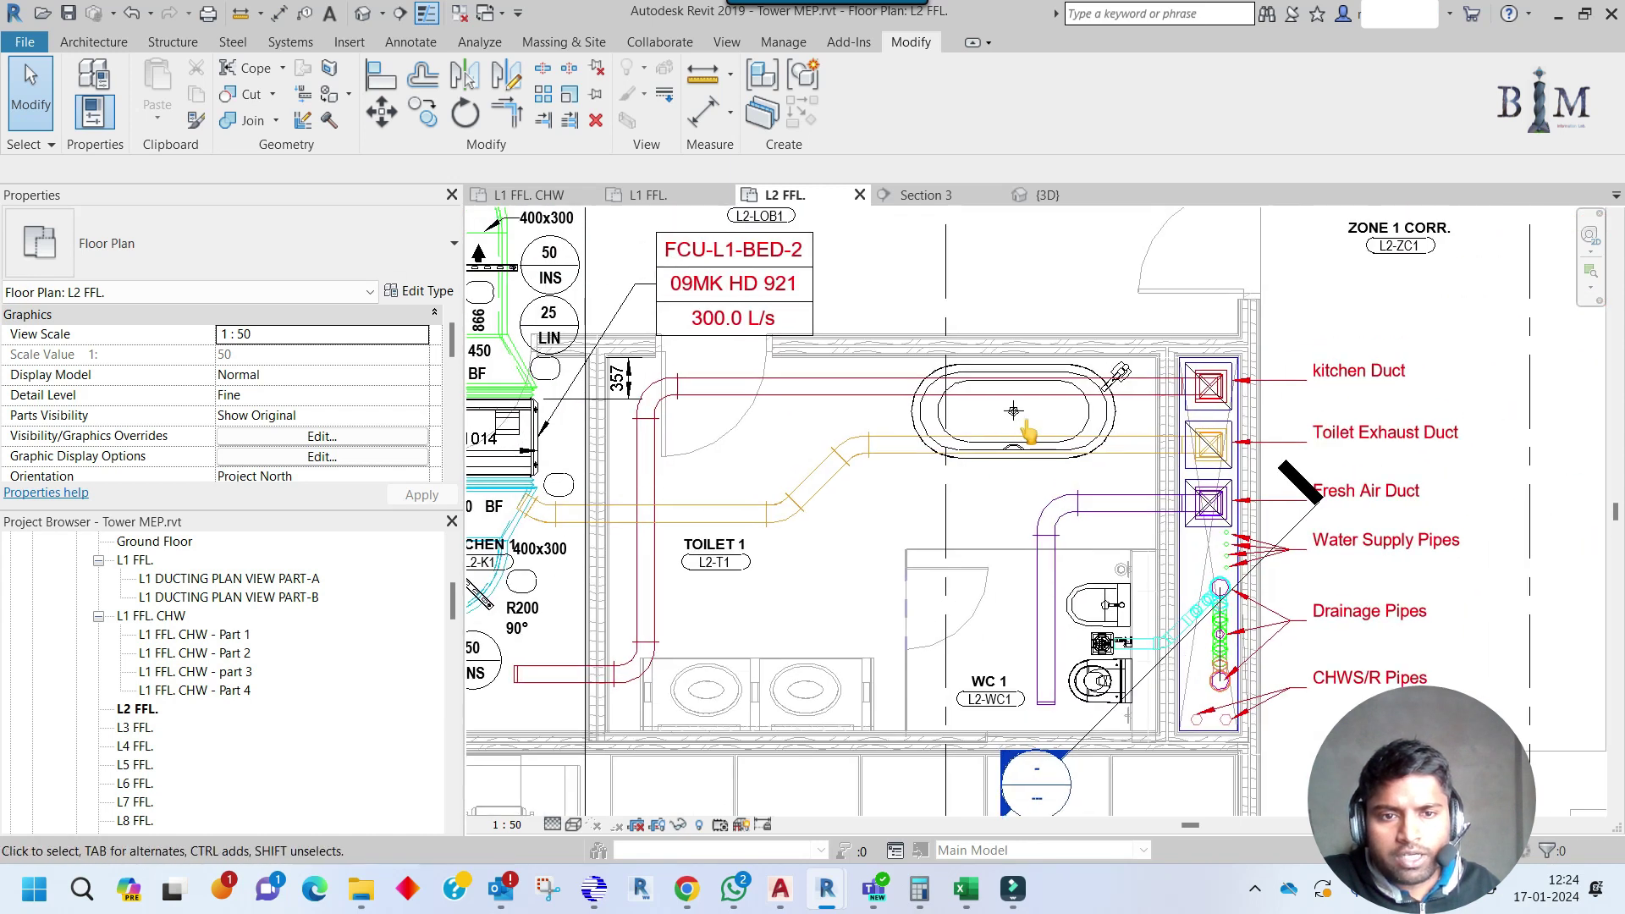
scroll(1027, 432, up, 2)
middle_drag(1185, 749, 1135, 611)
click(1135, 611)
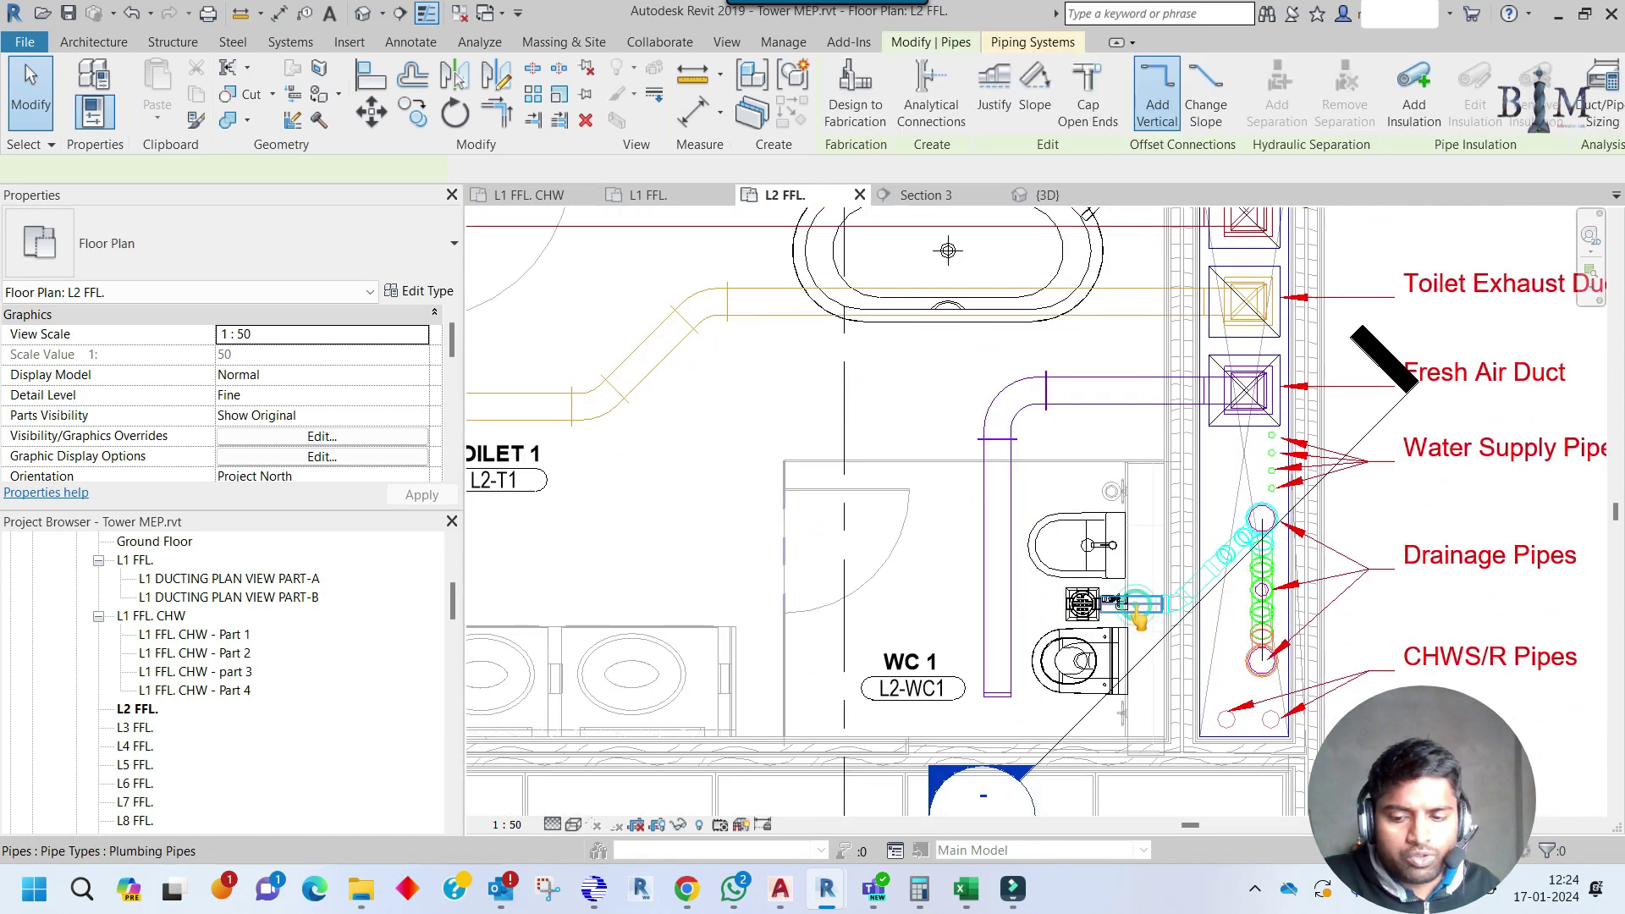
drag(1138, 618, 1117, 603)
key(c)
key(o)
click(943, 406)
scroll(948, 402, up, 2)
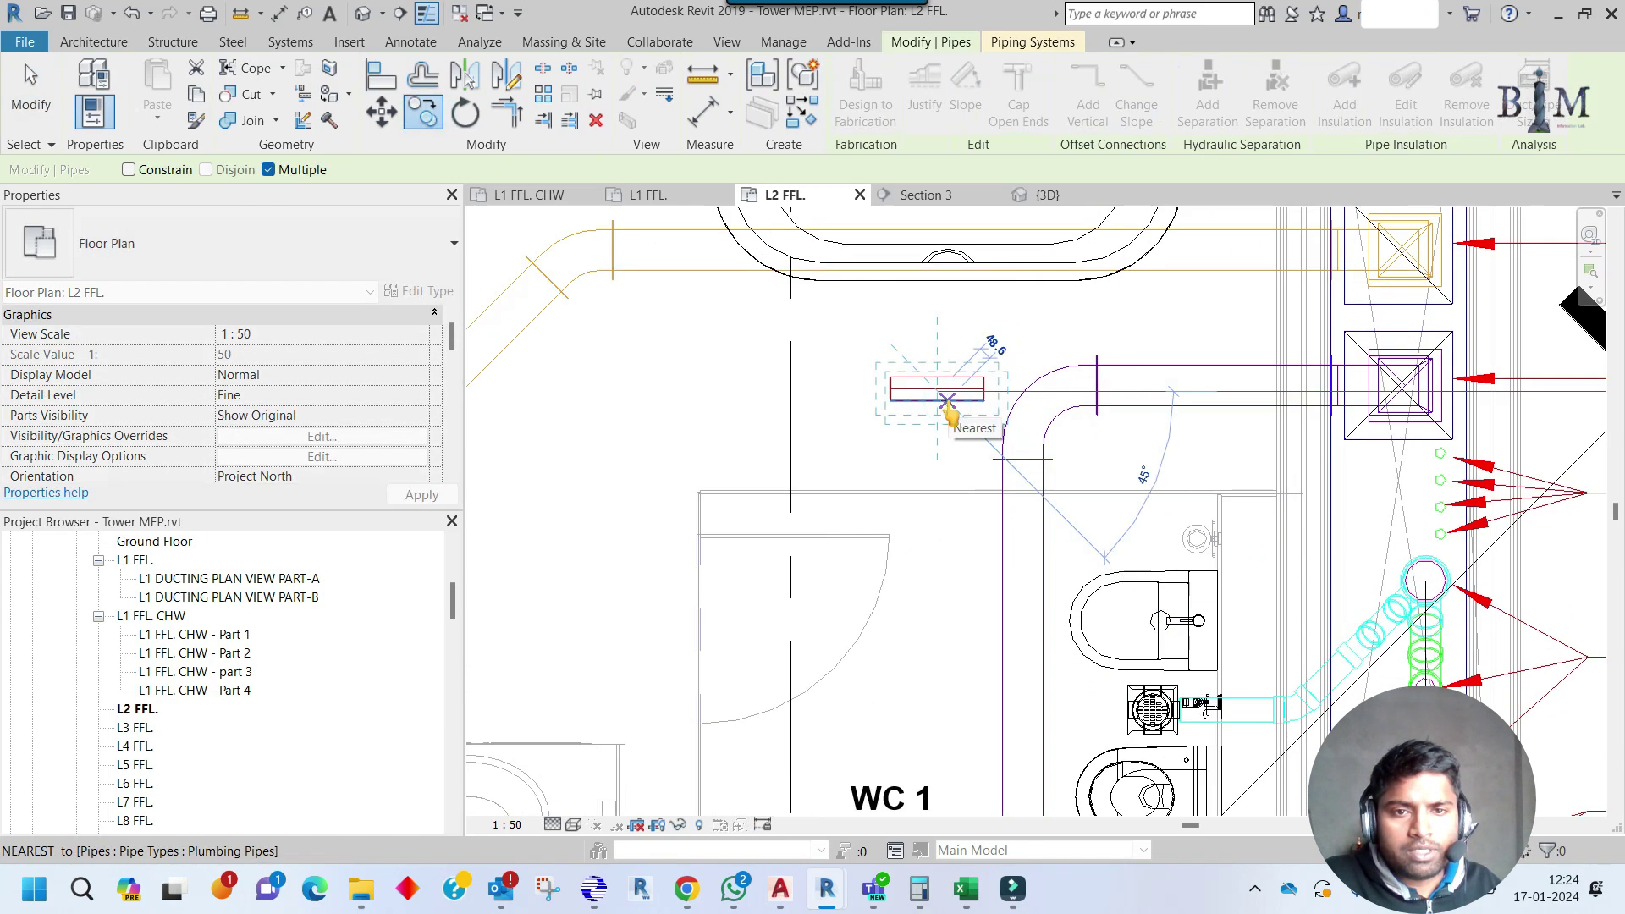
Set the copied pipe's diameter to 50 mm.
click(867, 396)
click(246, 169)
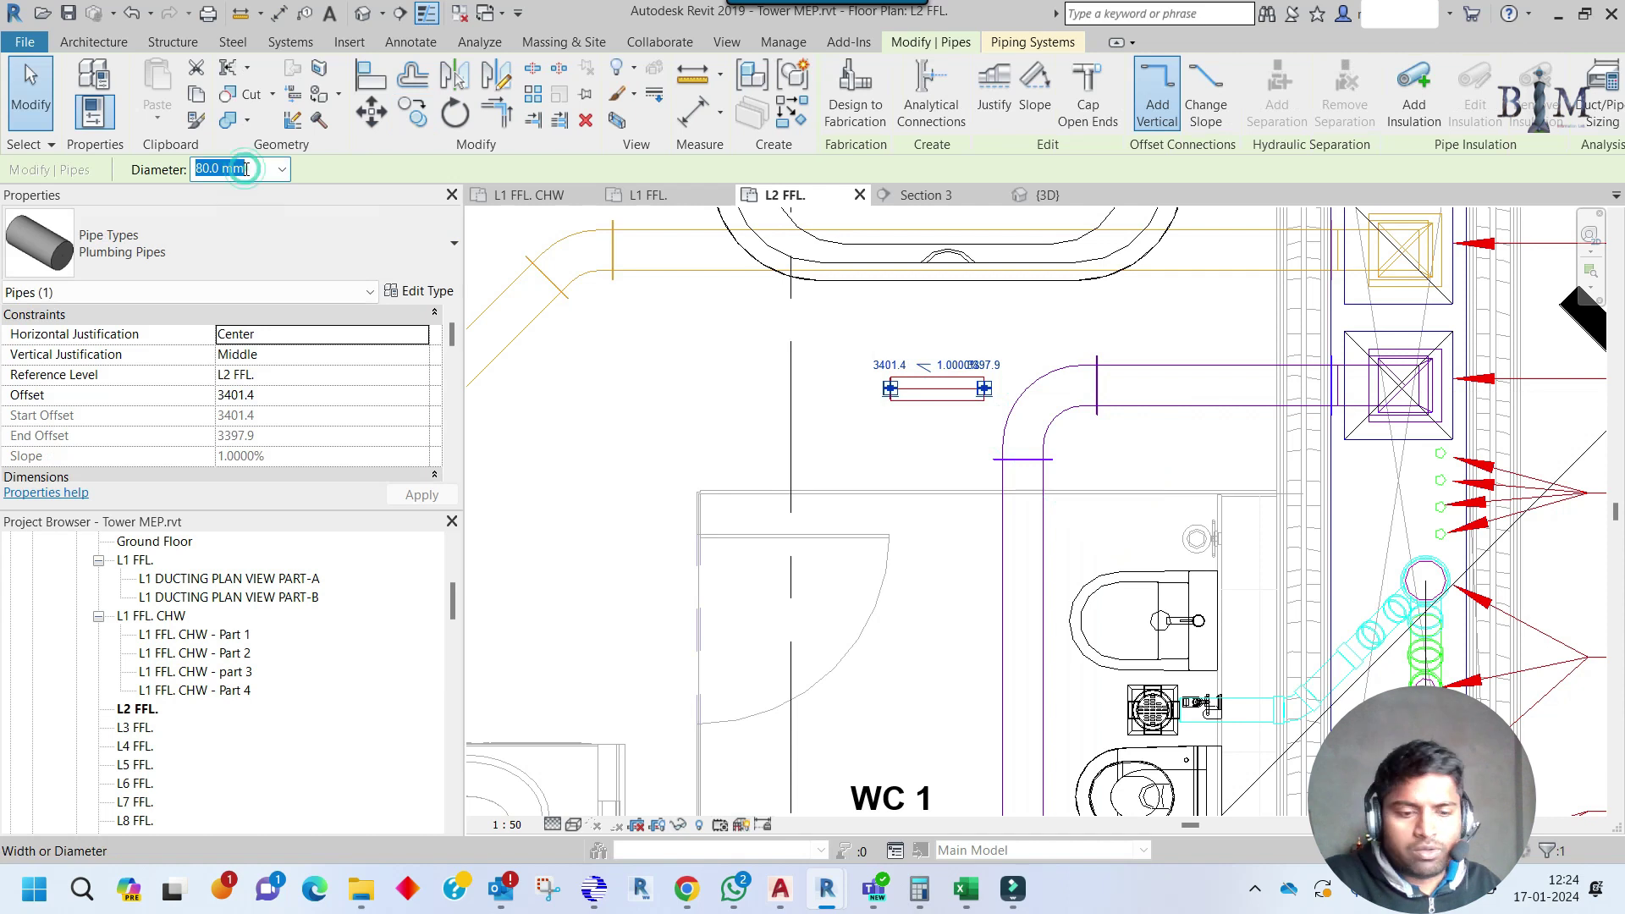
key(Return)
key(Escape)
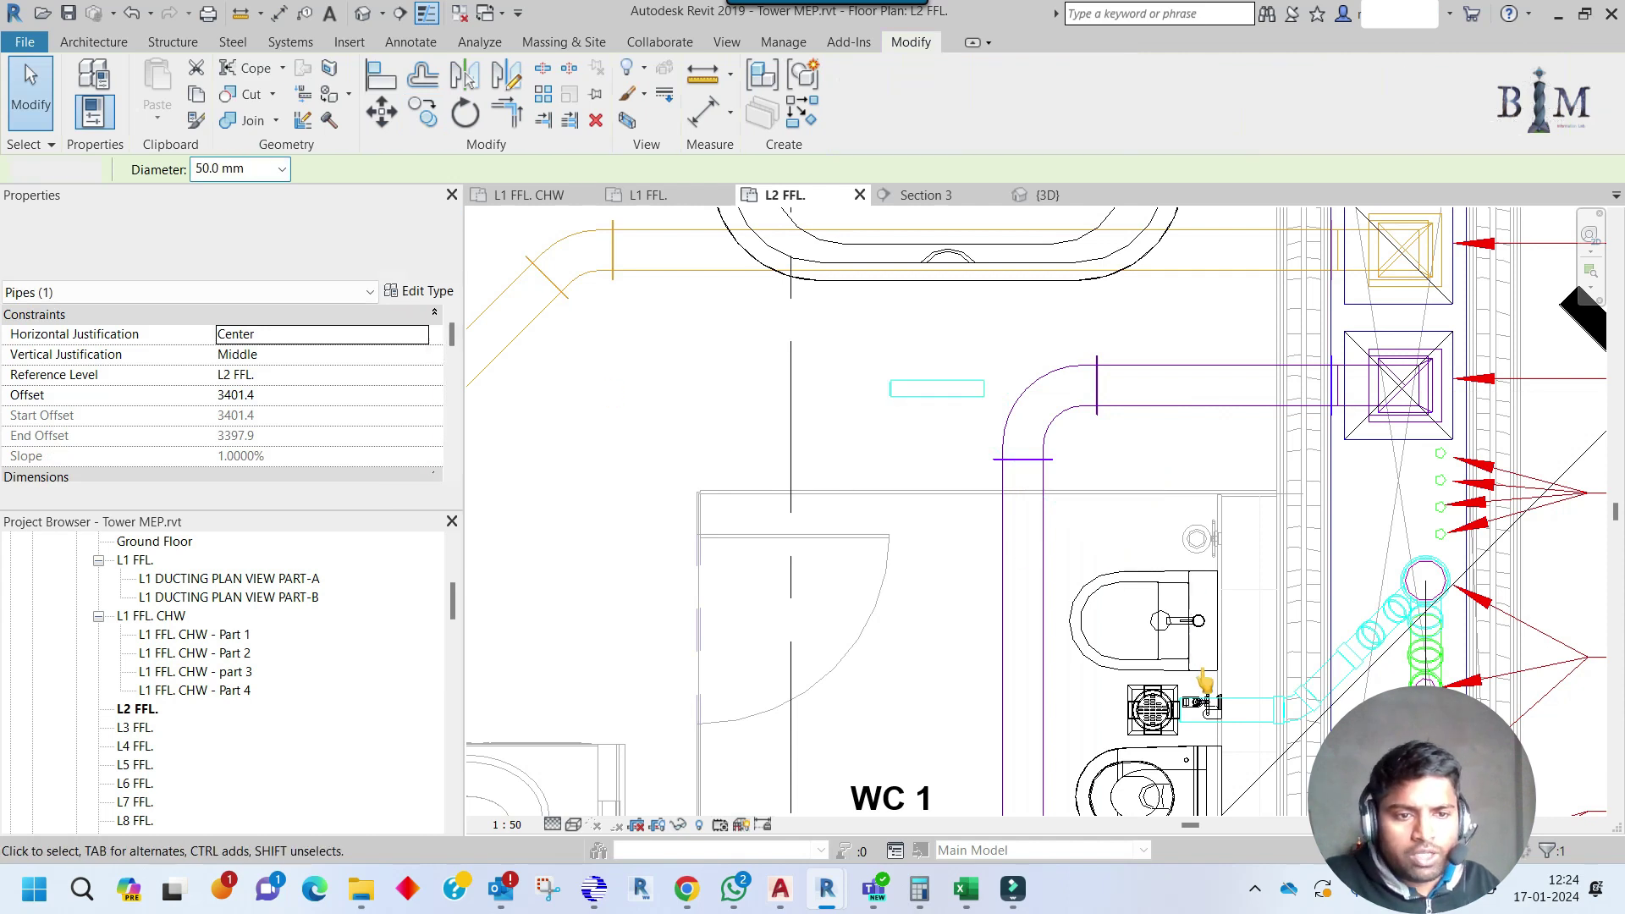
Examine the diameters of the floor drain pipe and shaft riser, and the drain pipe's system type and pipe segment.
middle_drag(1239, 724, 1005, 468)
click(1006, 468)
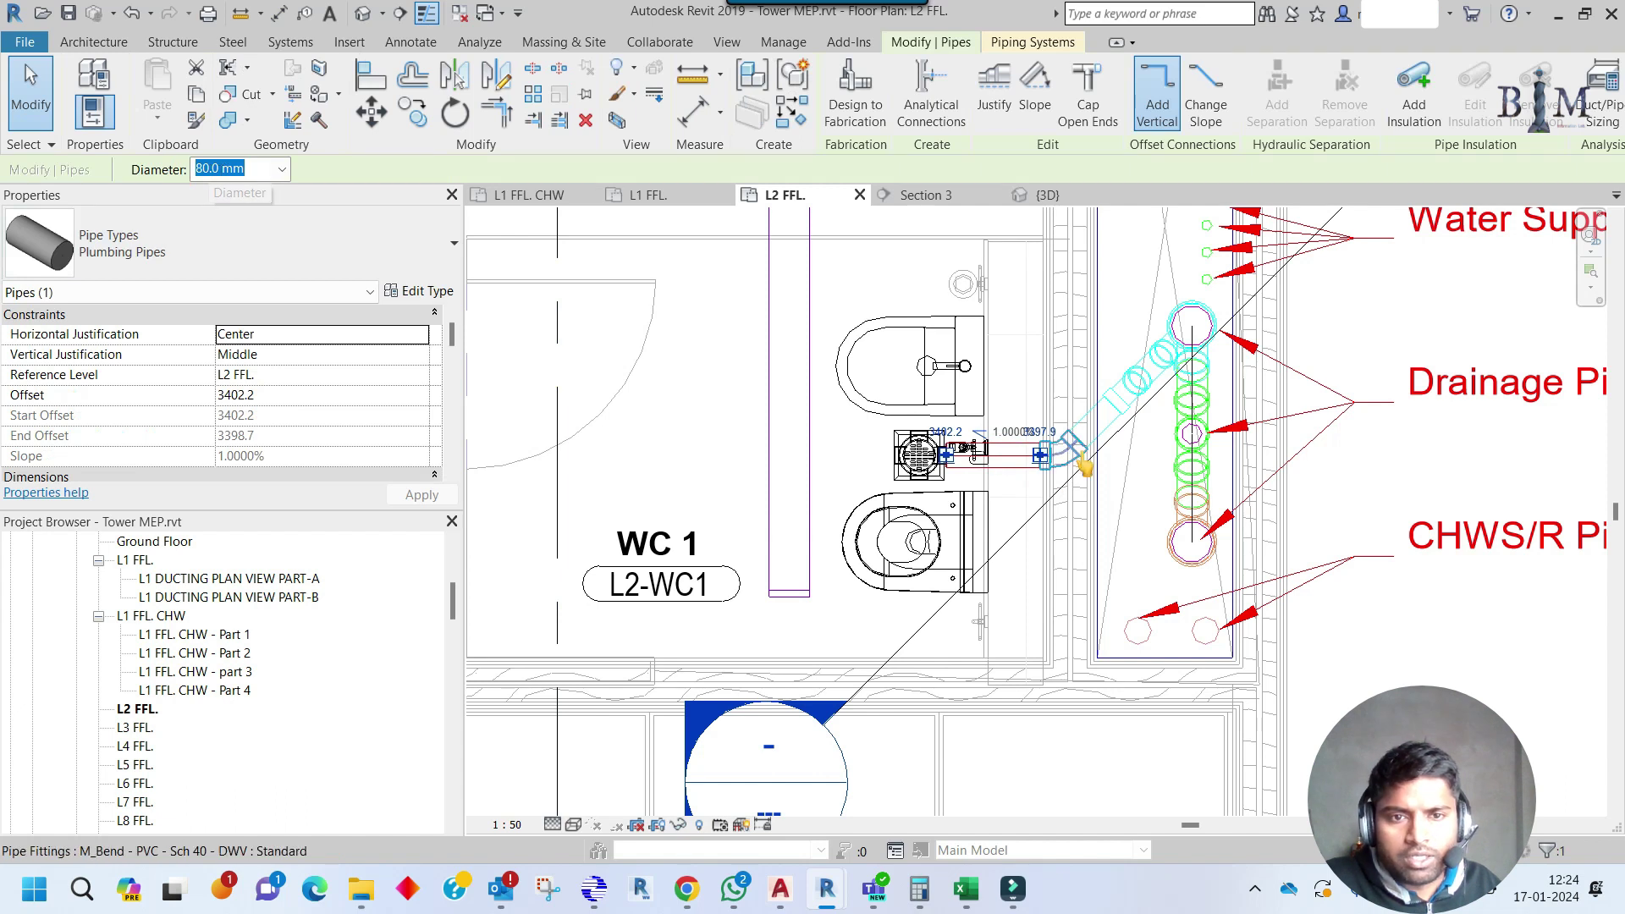
middle_drag(1088, 462, 1062, 558)
key(Escape)
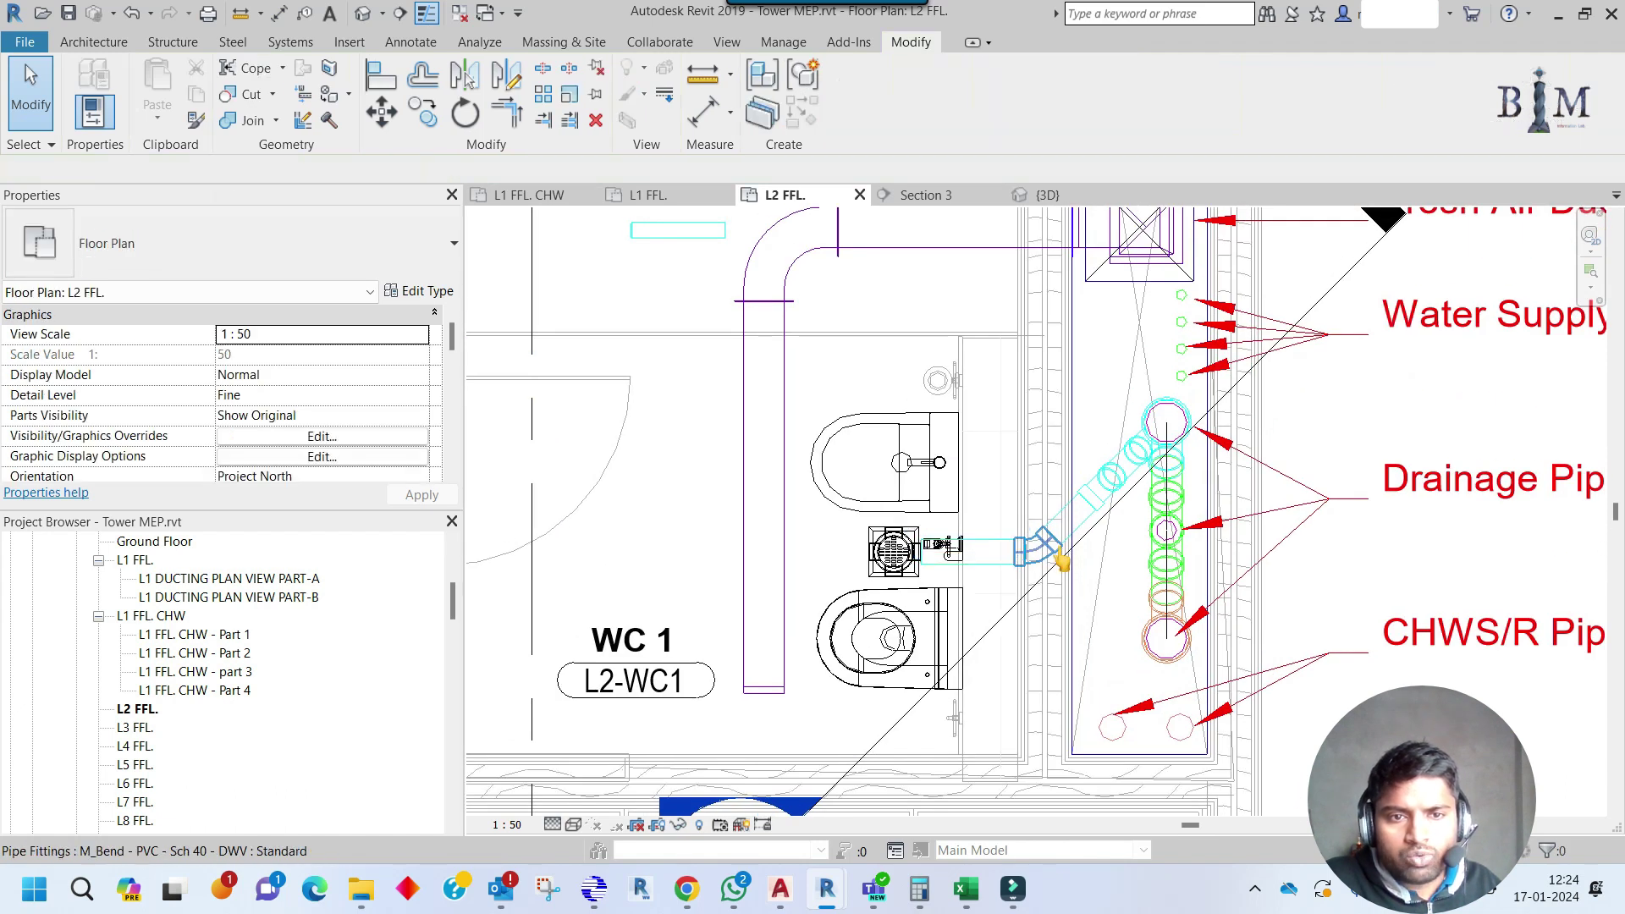
click(1172, 440)
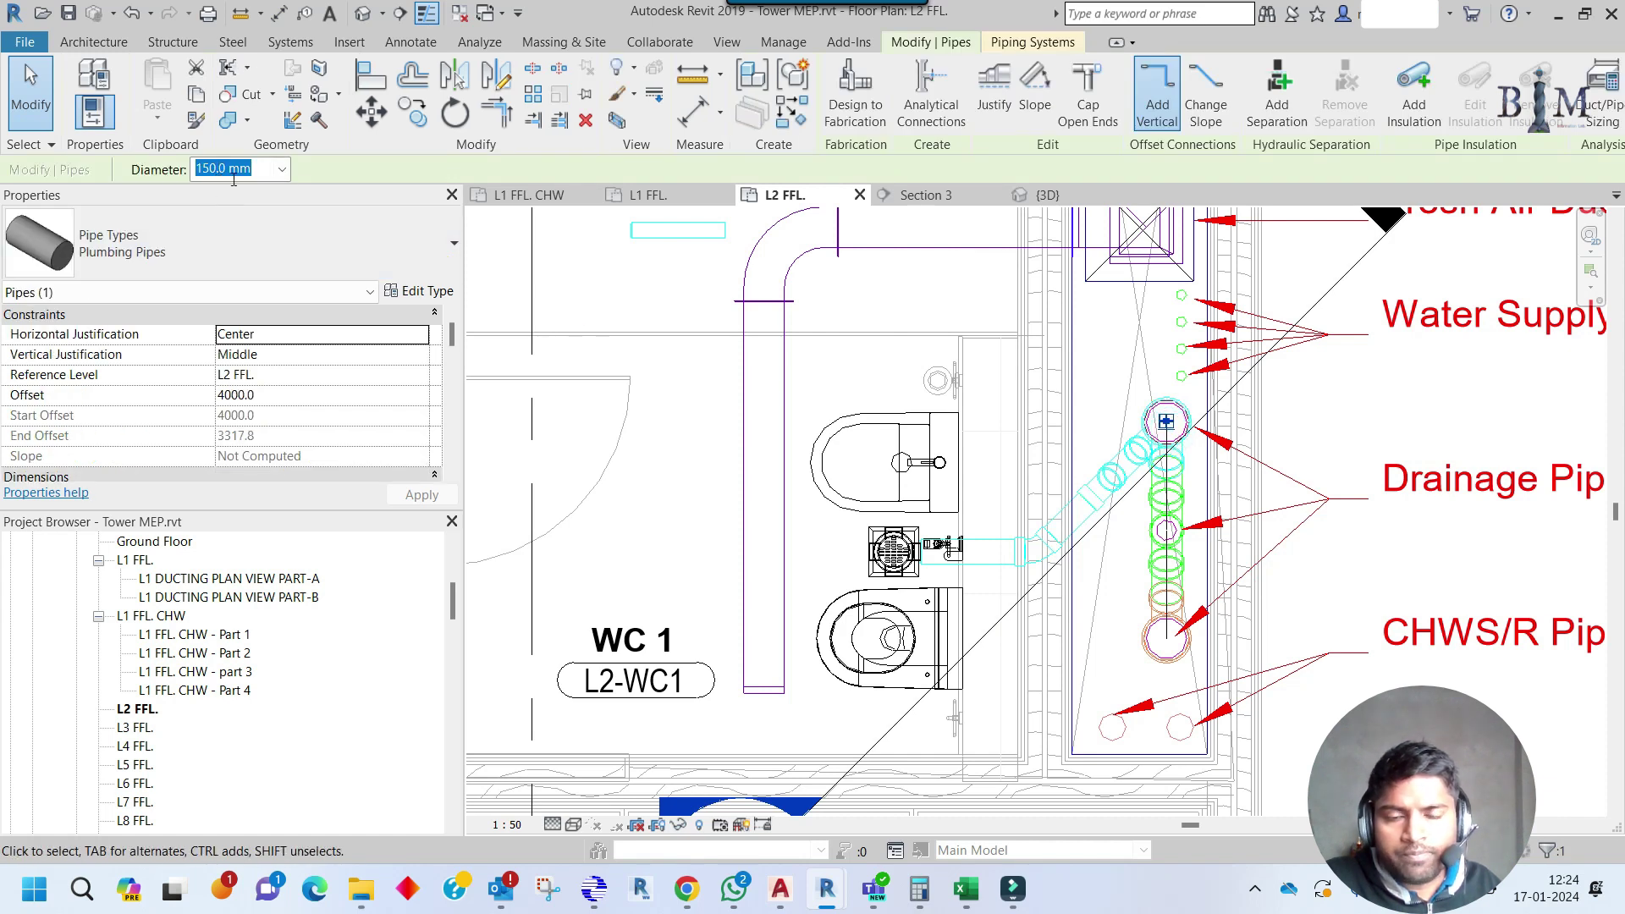
key(Escape)
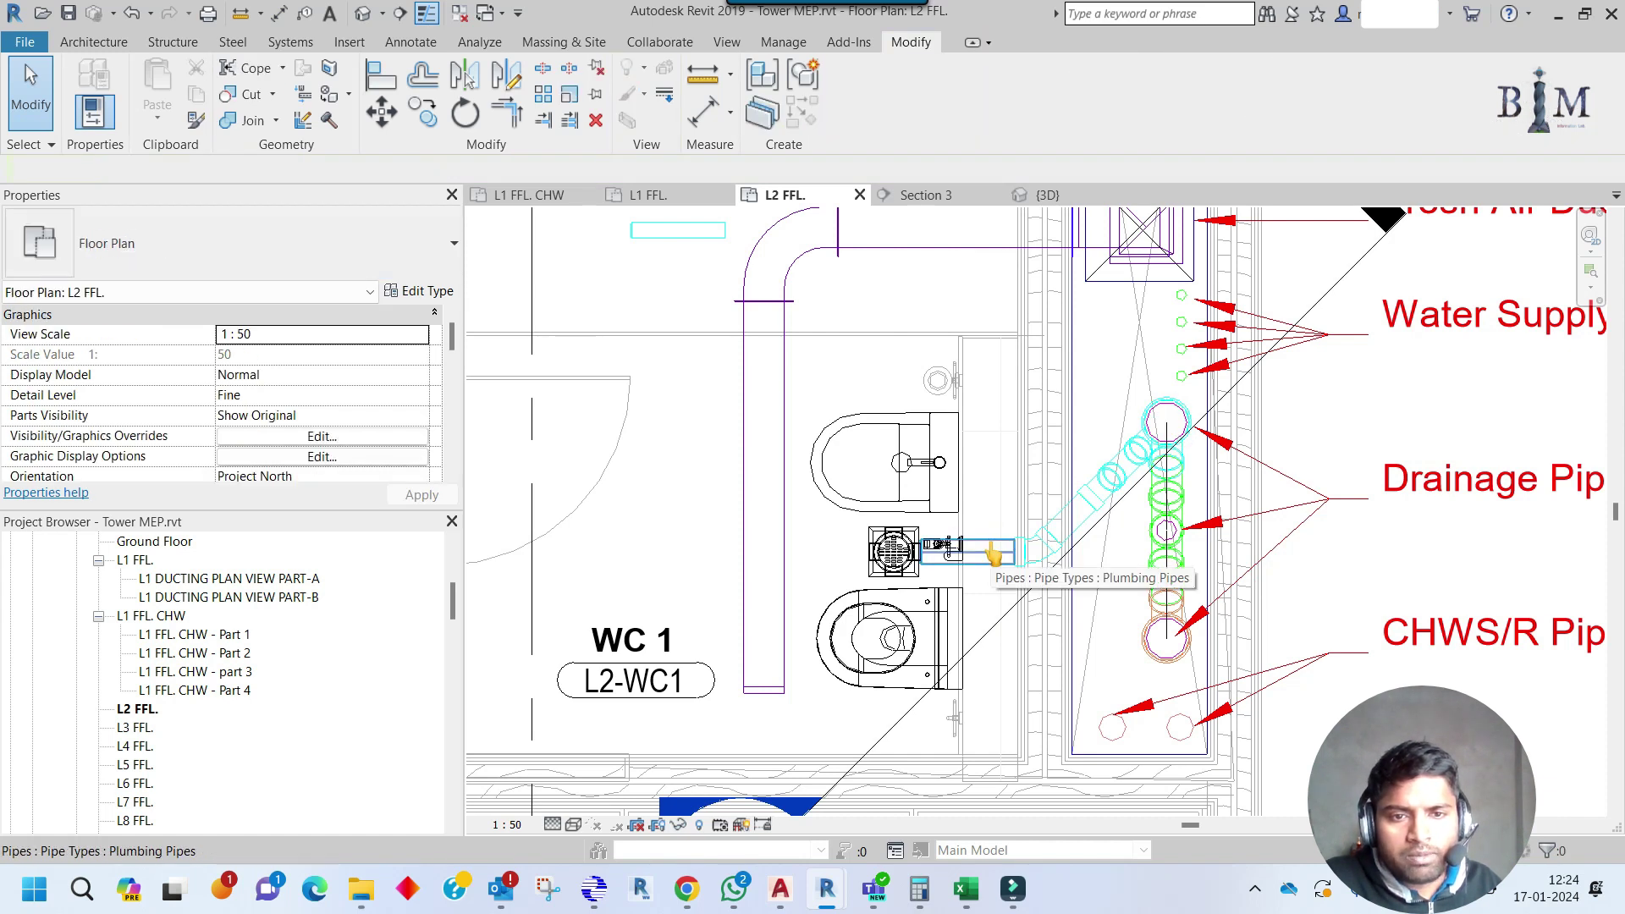
click(993, 555)
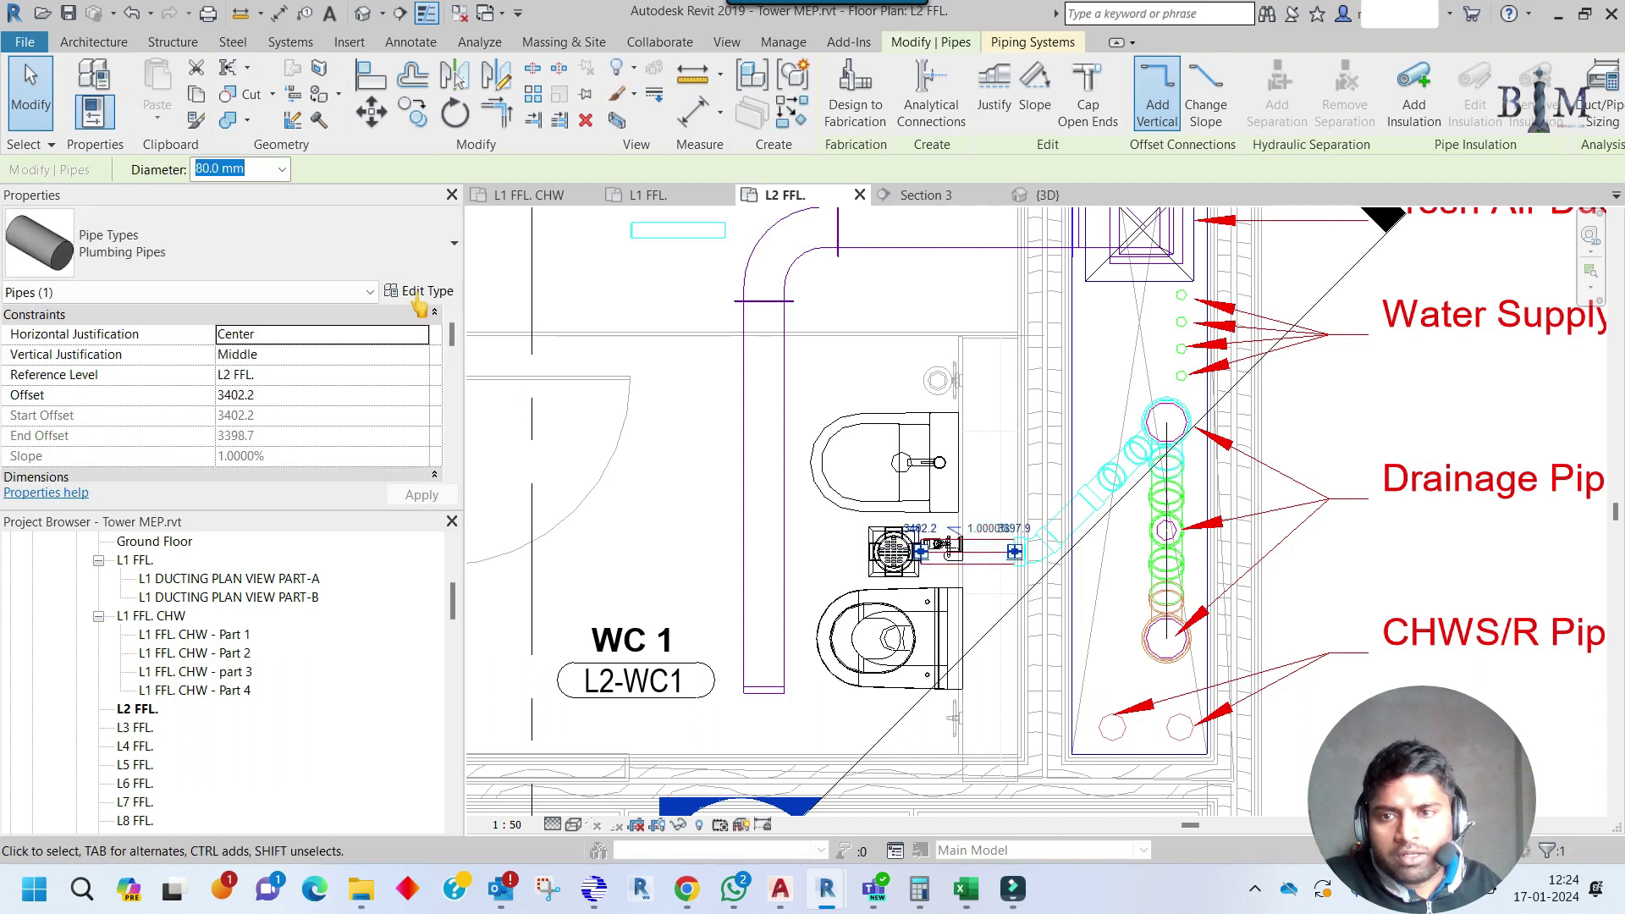
scroll(377, 419, down, 5)
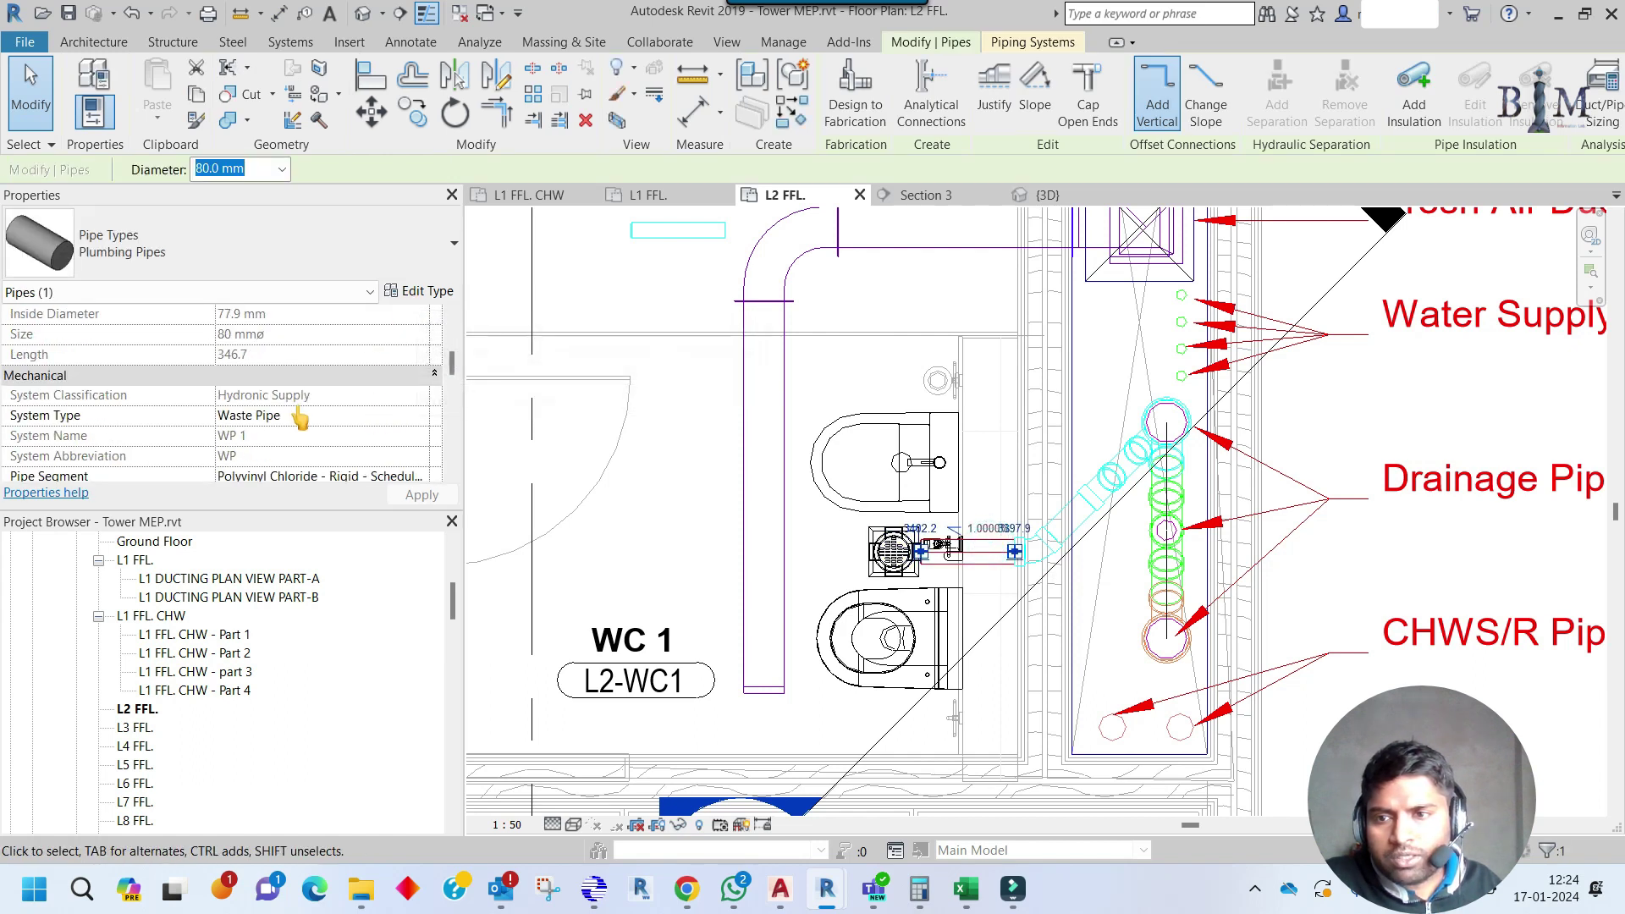
scroll(280, 432, down, 3)
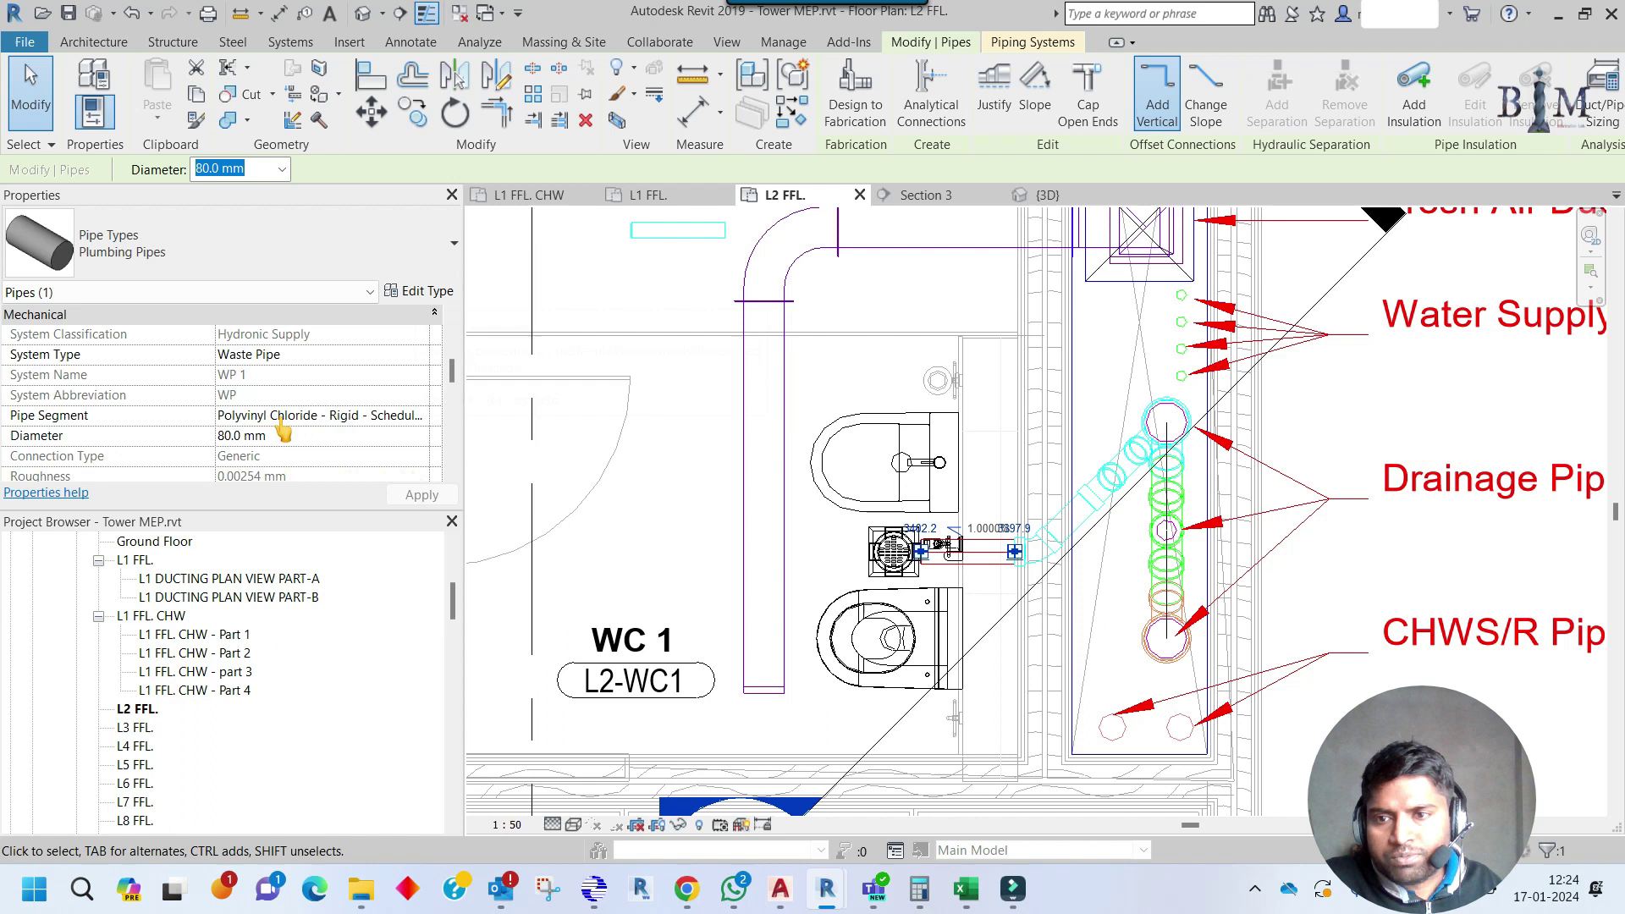
click(950, 525)
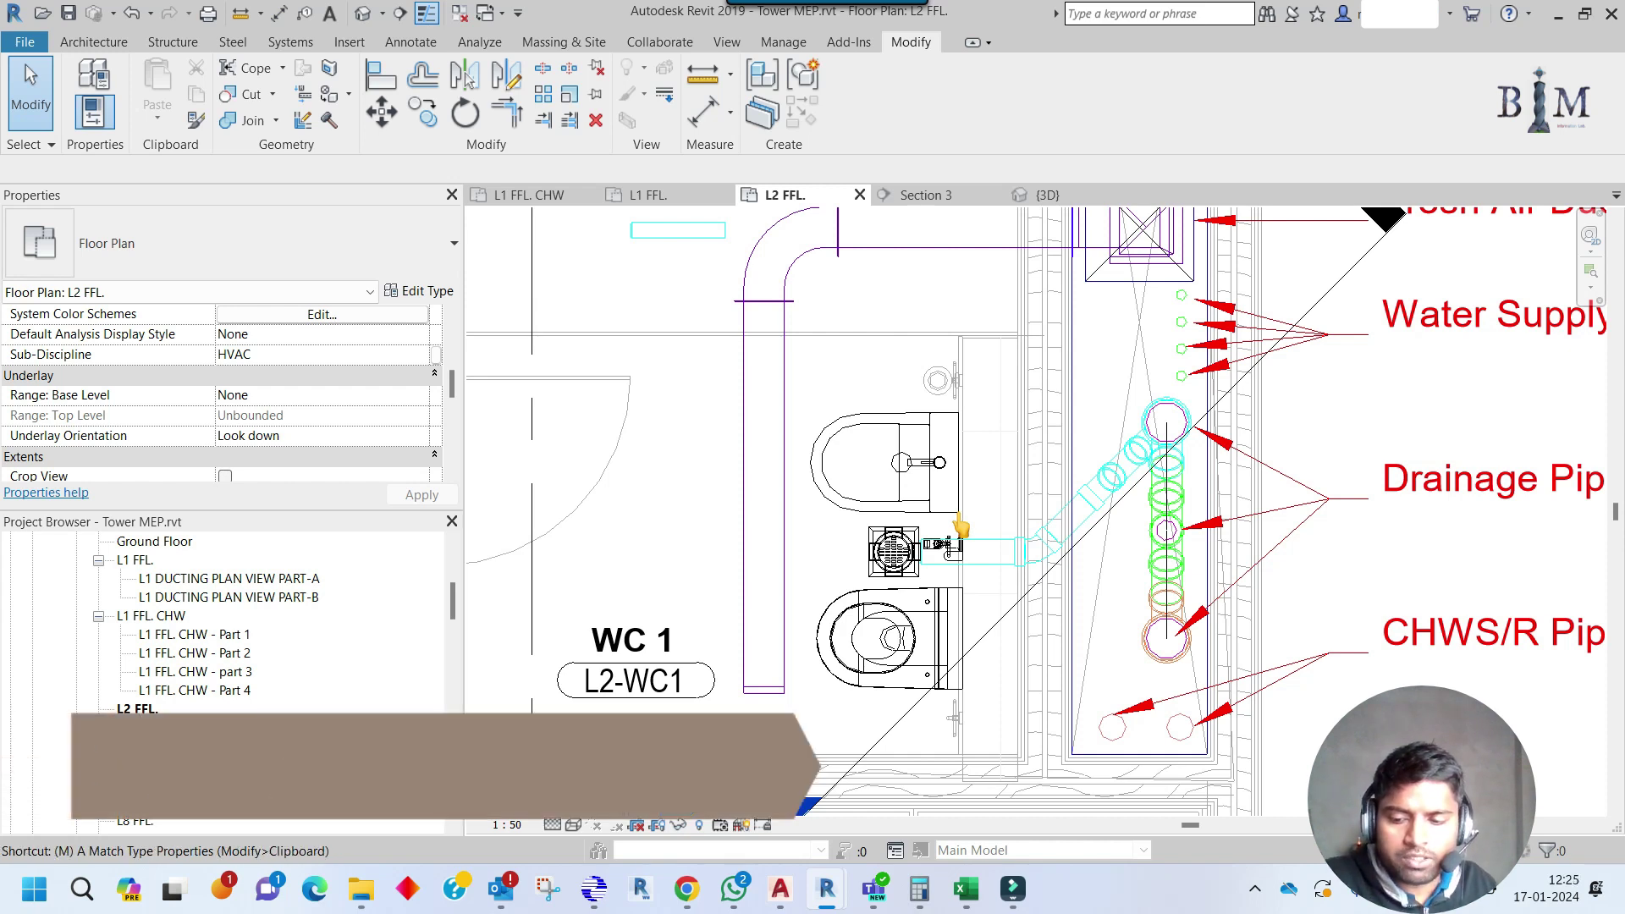
Show the pipe size catalog for the Polyvinyl Chloride - Rigid - Schedule 40 segment in Mechanical Settings.
key(m)
key(s)
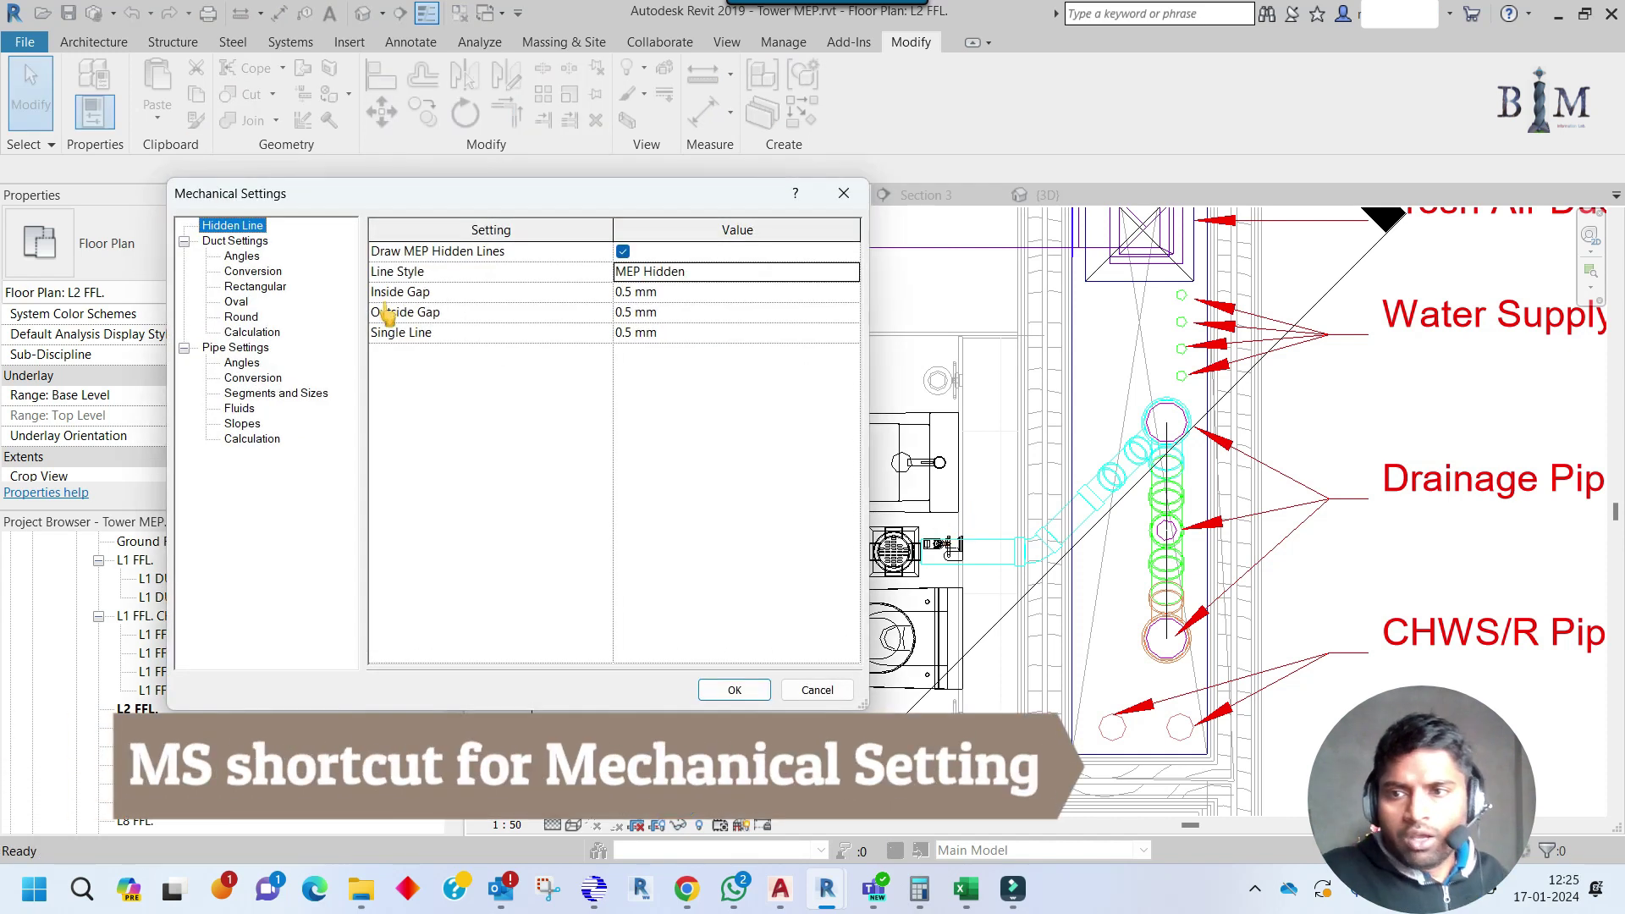
click(273, 393)
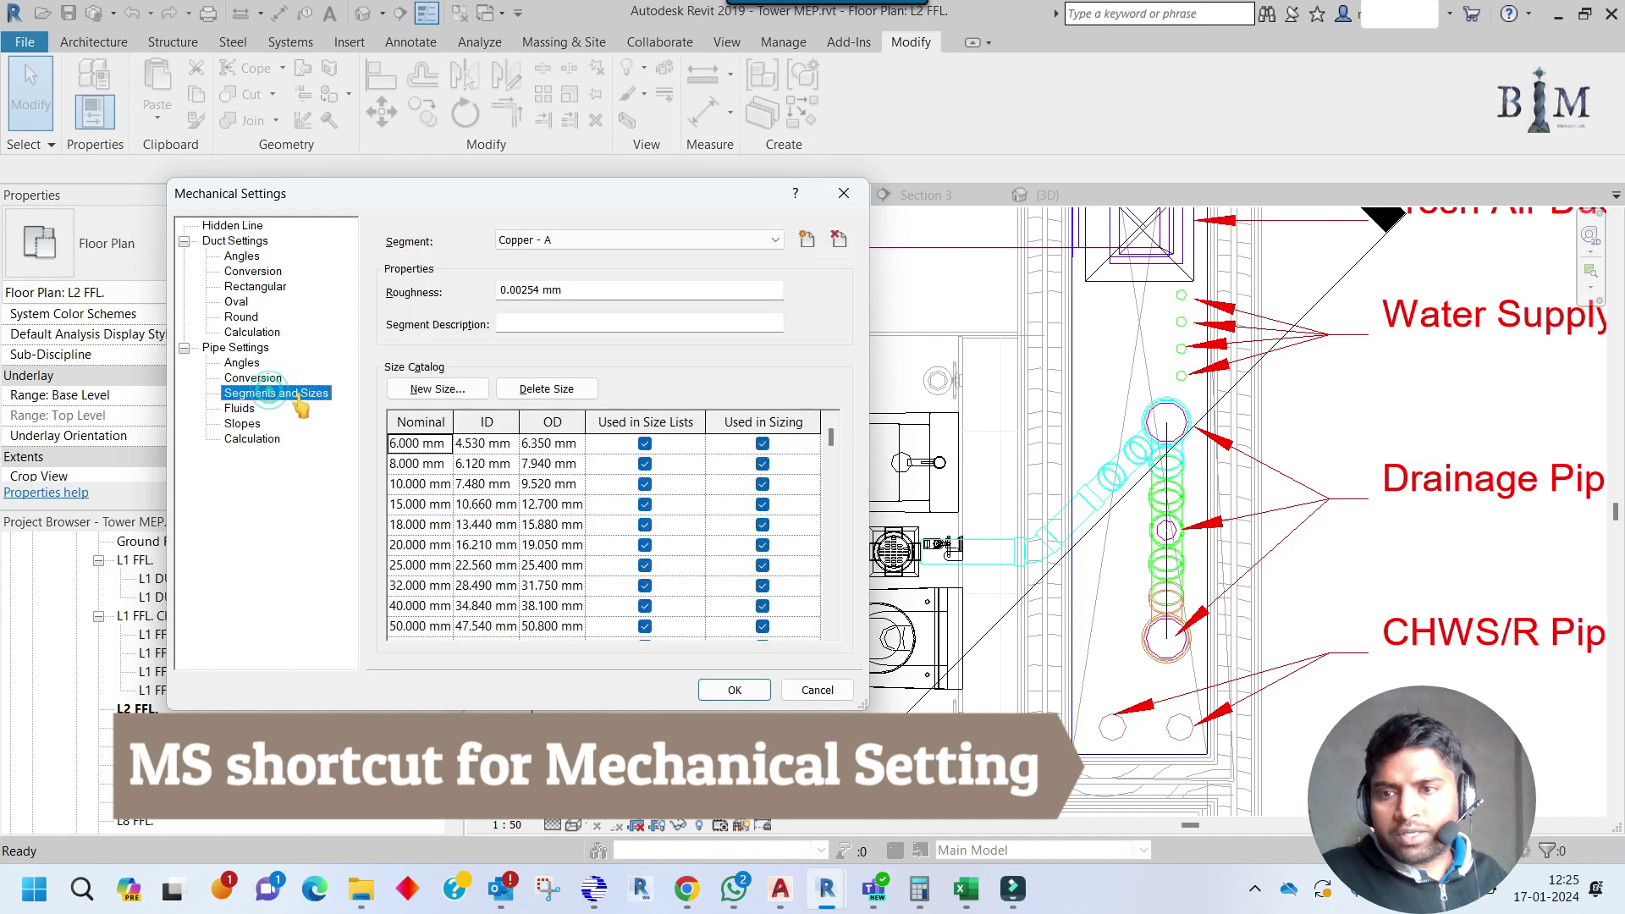
click(589, 242)
click(601, 411)
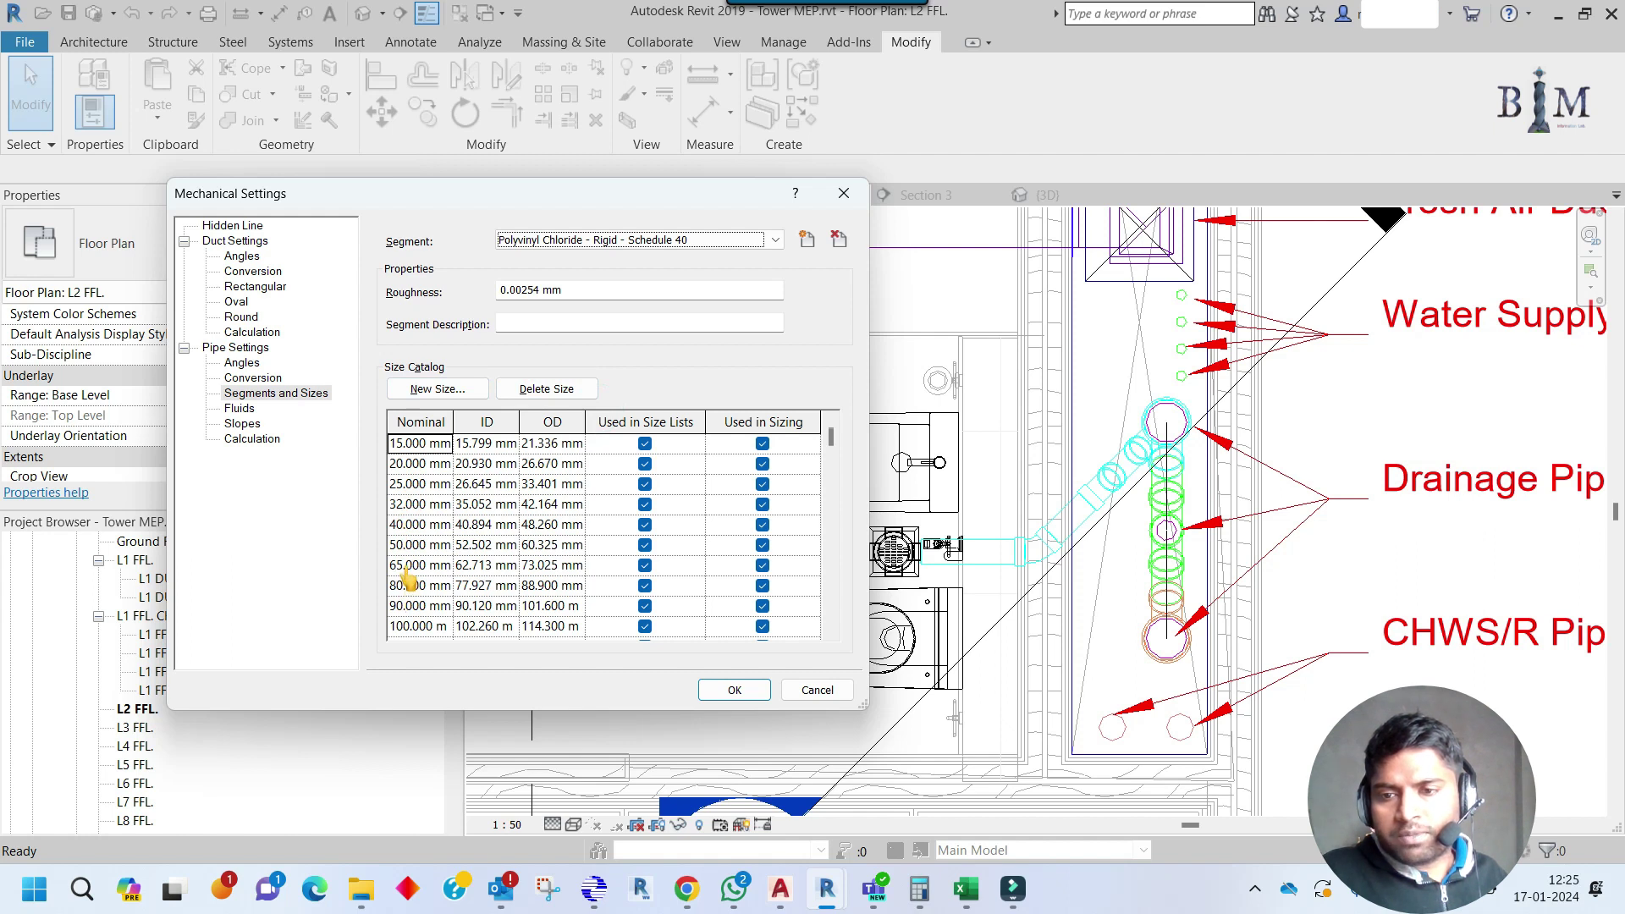
Add a 75 mm nominal size with 75.2 mm inside and 78 mm outside diameter to the PVC Schedule 40 segment and apply the settings.
click(437, 389)
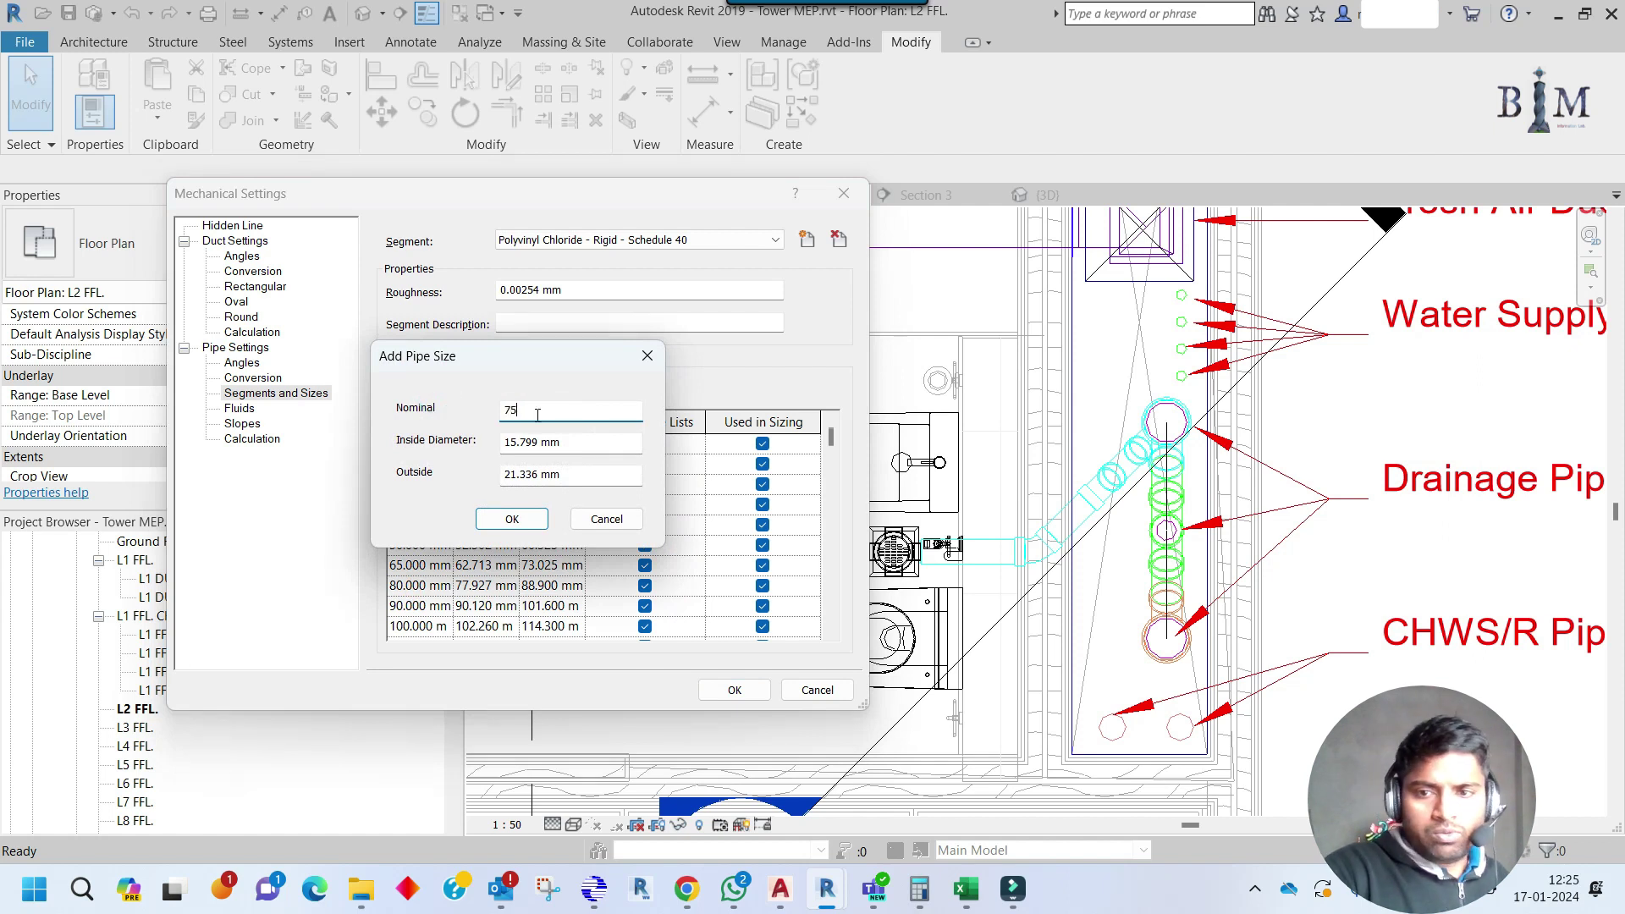
click(569, 443)
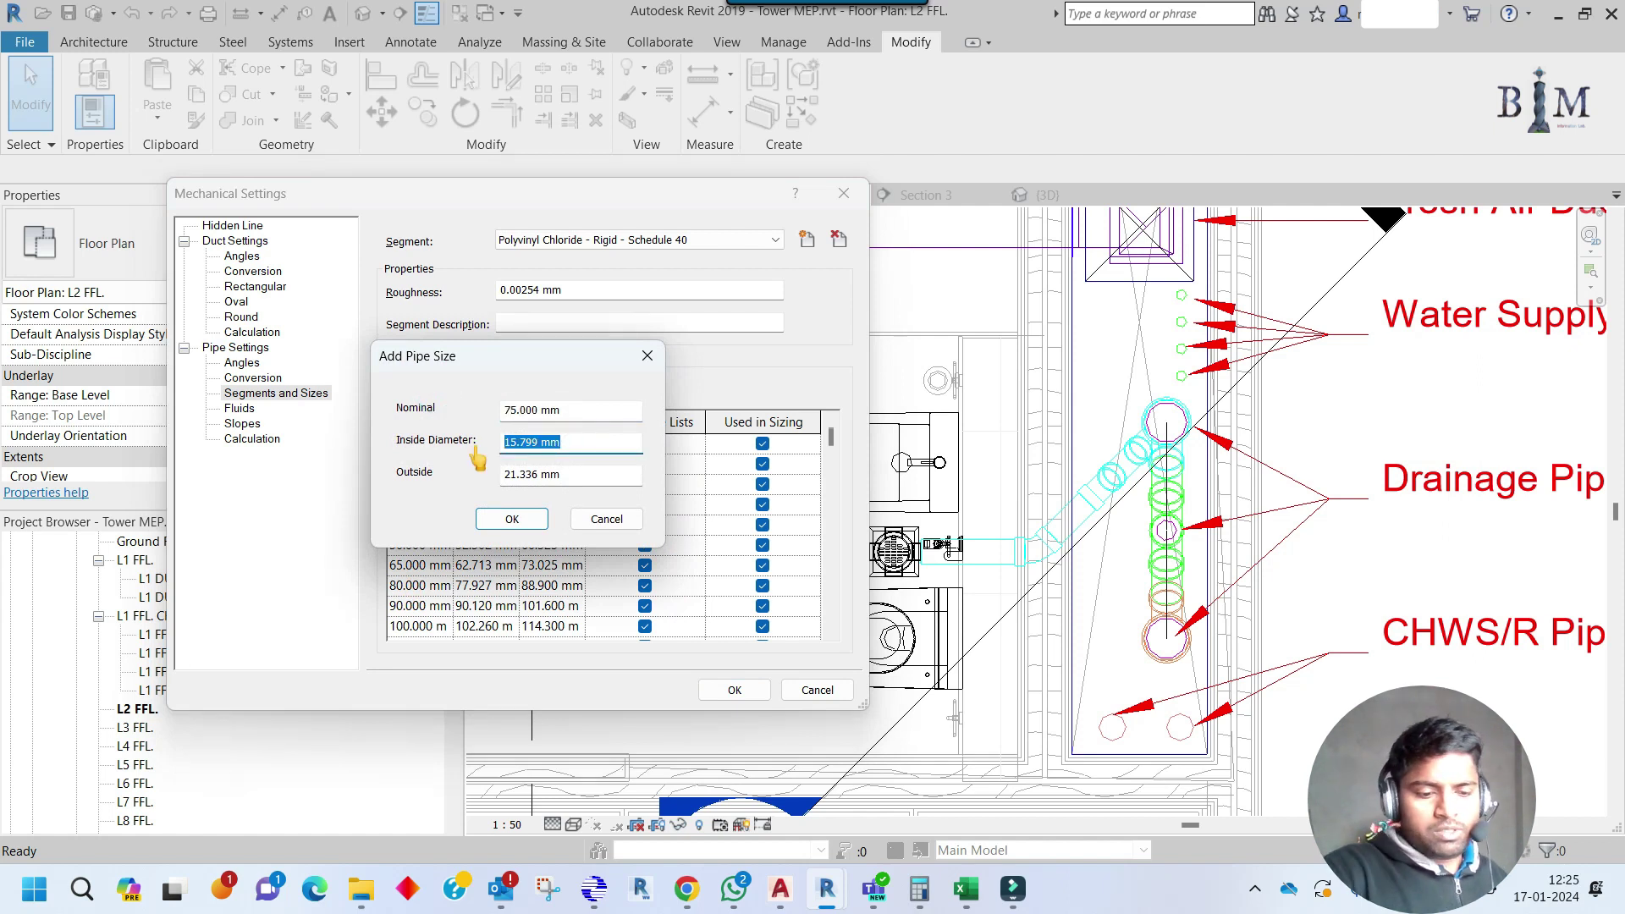
text(75.2)
click(572, 475)
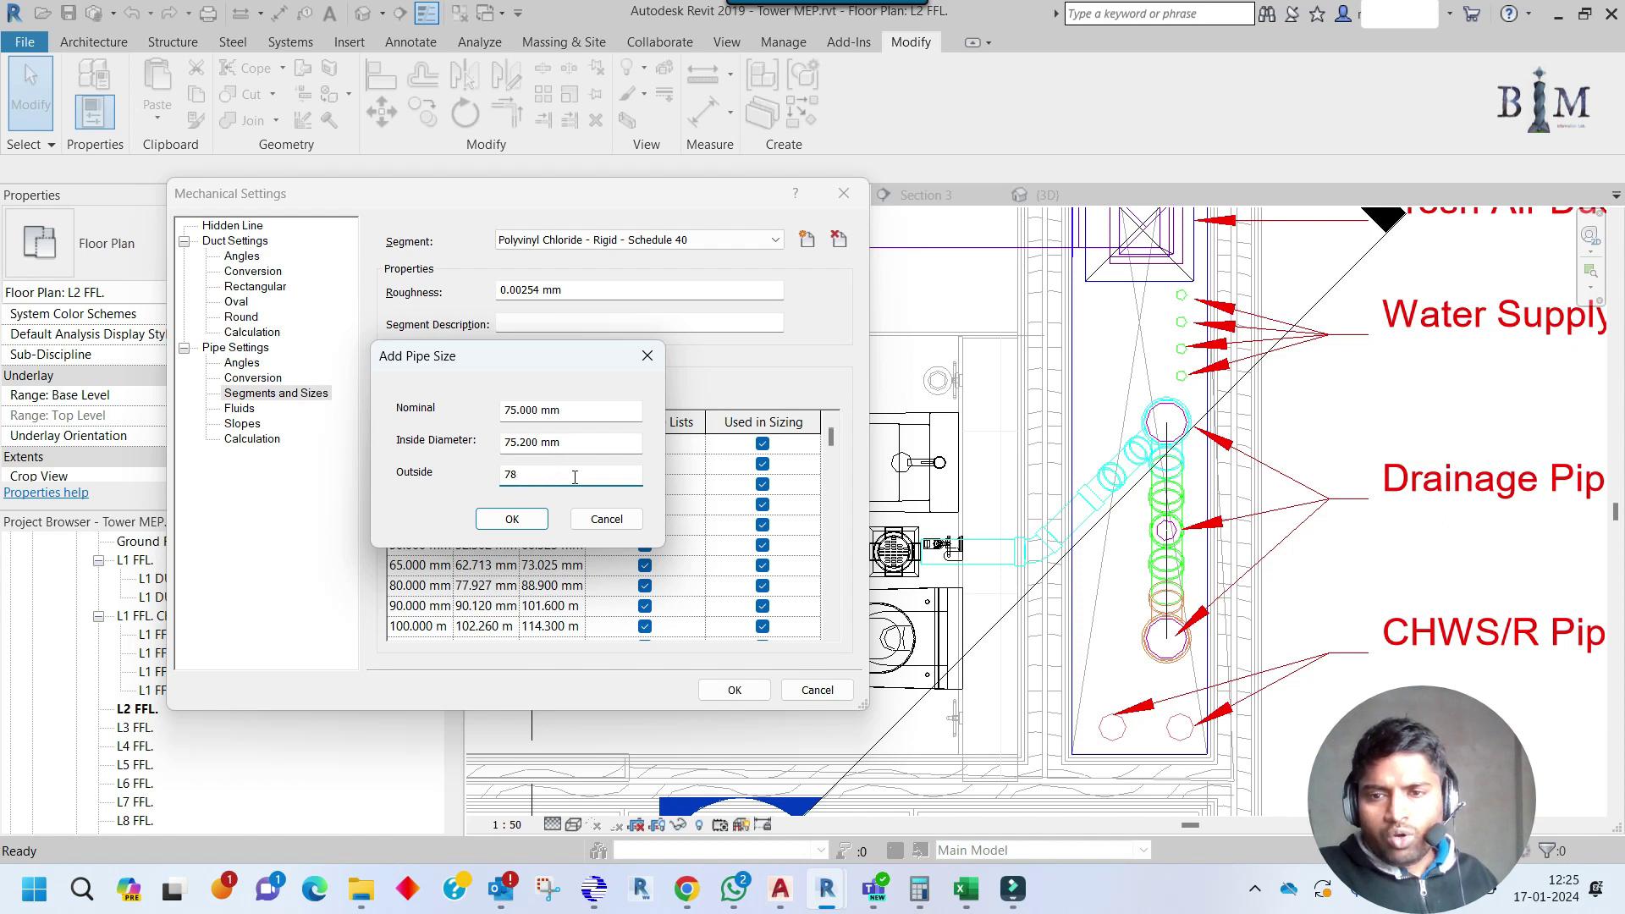
click(512, 519)
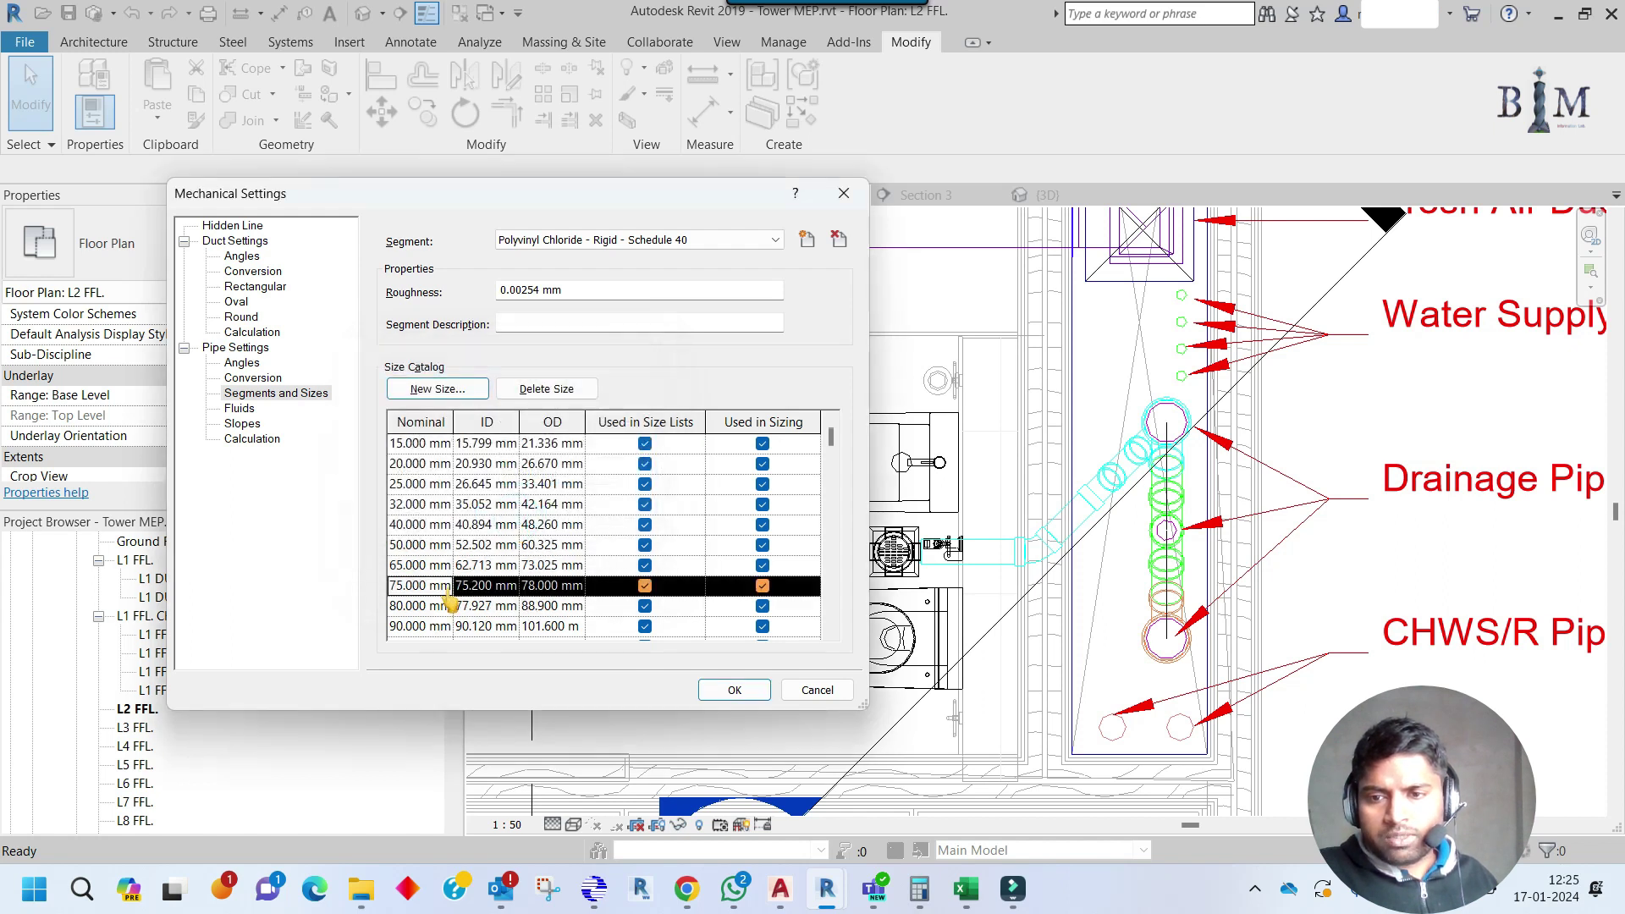
click(736, 691)
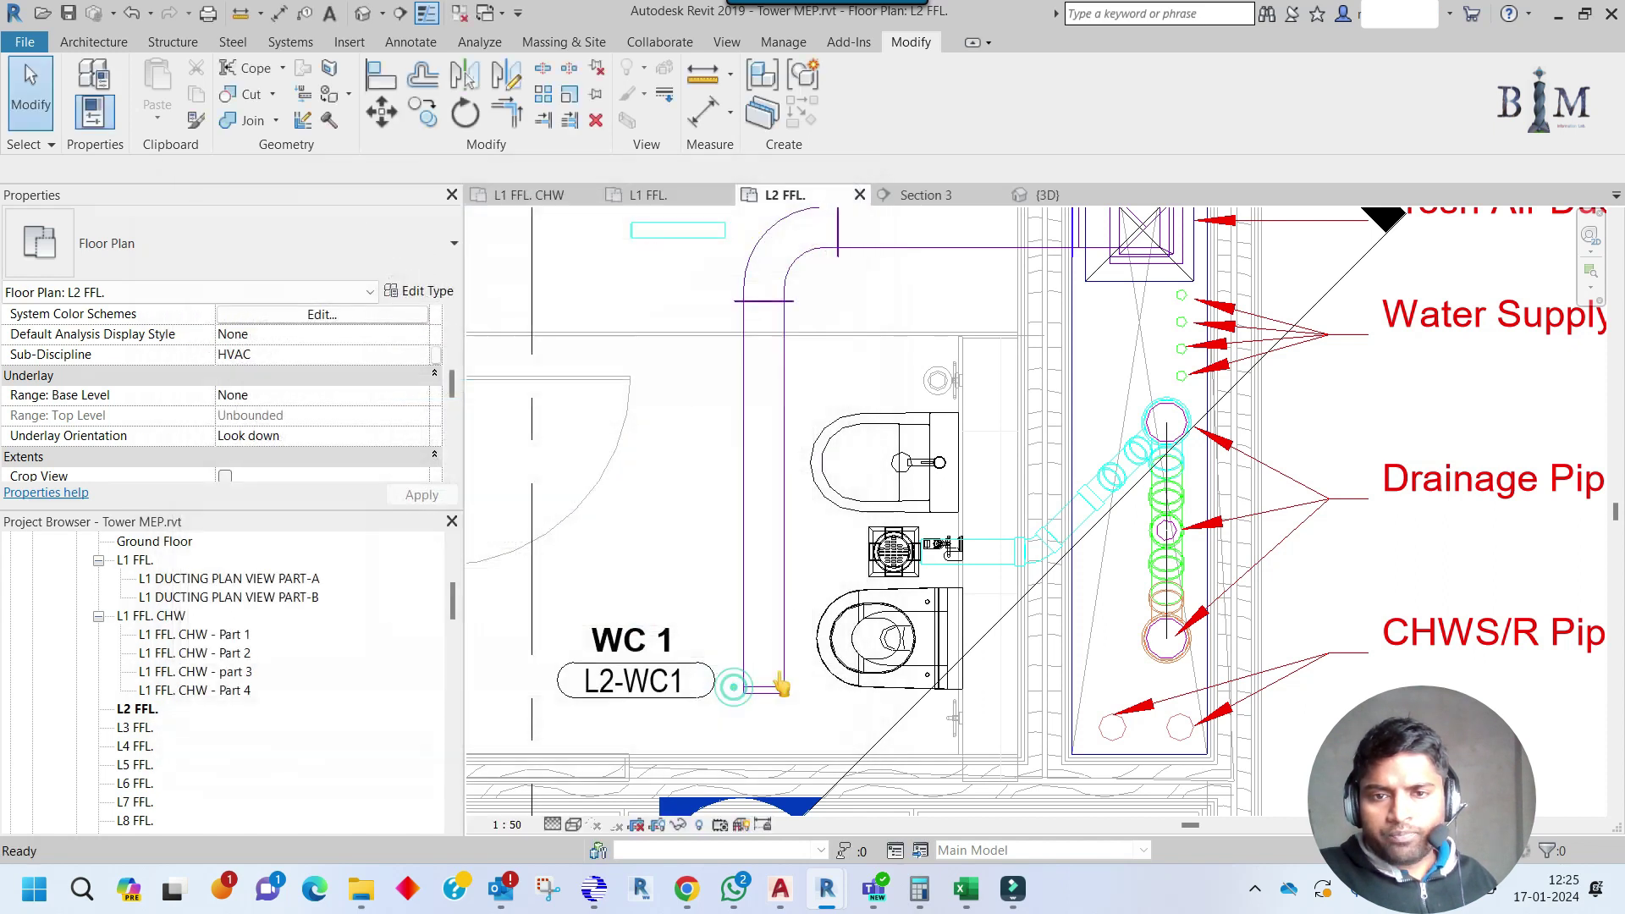
Set the WC 1 floor drain's connected branch pipes and bends to a 75 mm diameter.
key(Tab)
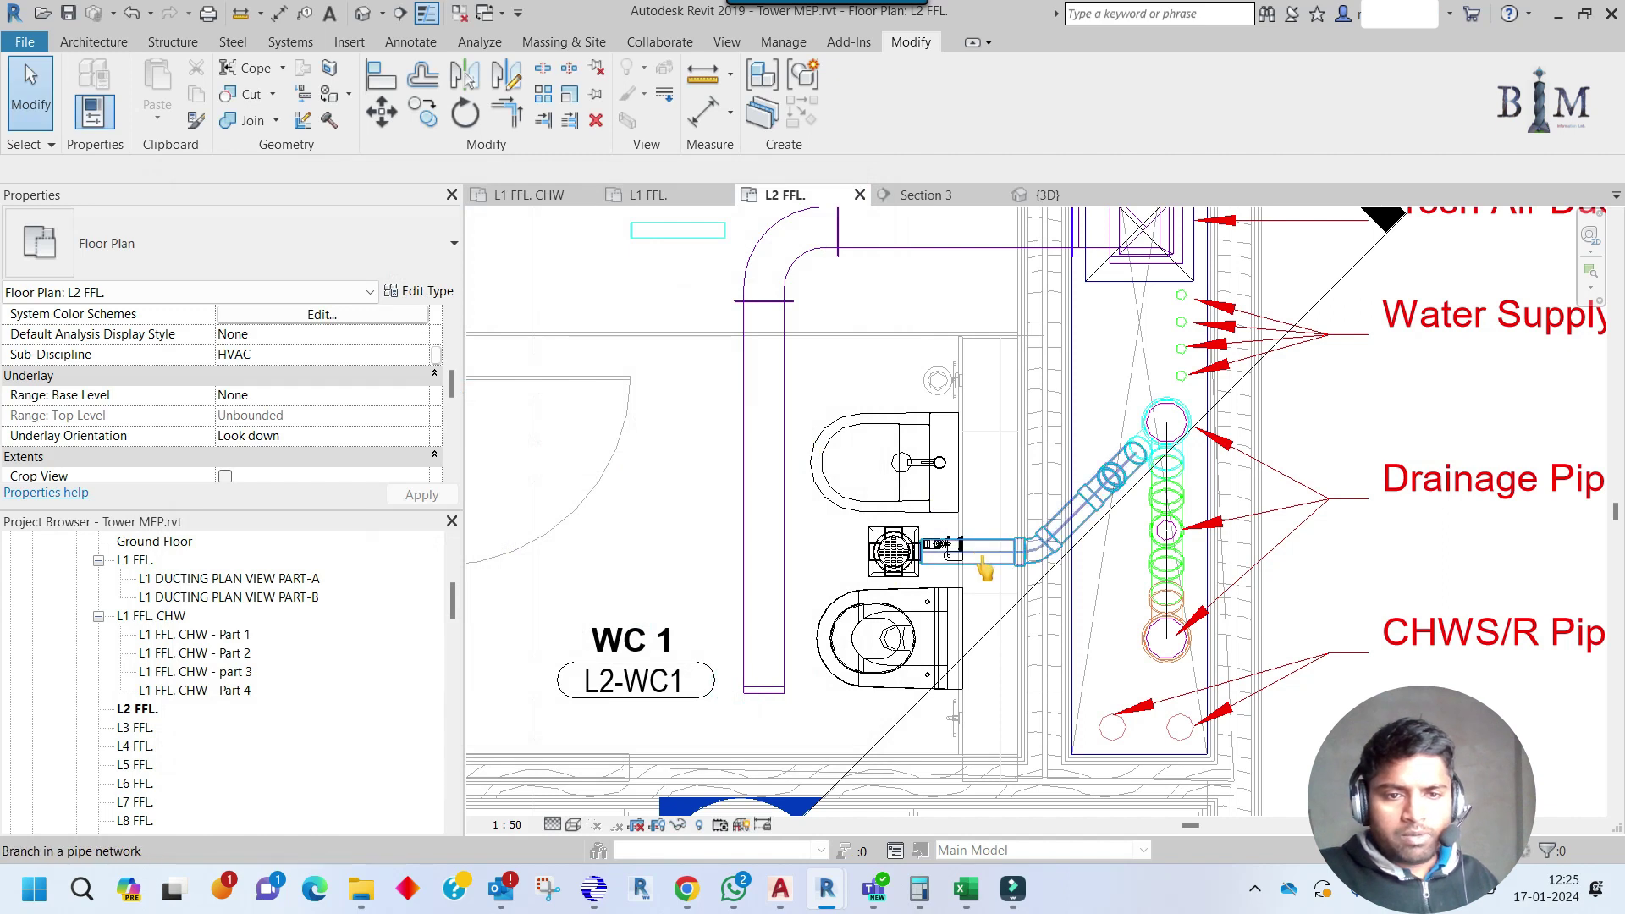
click(981, 552)
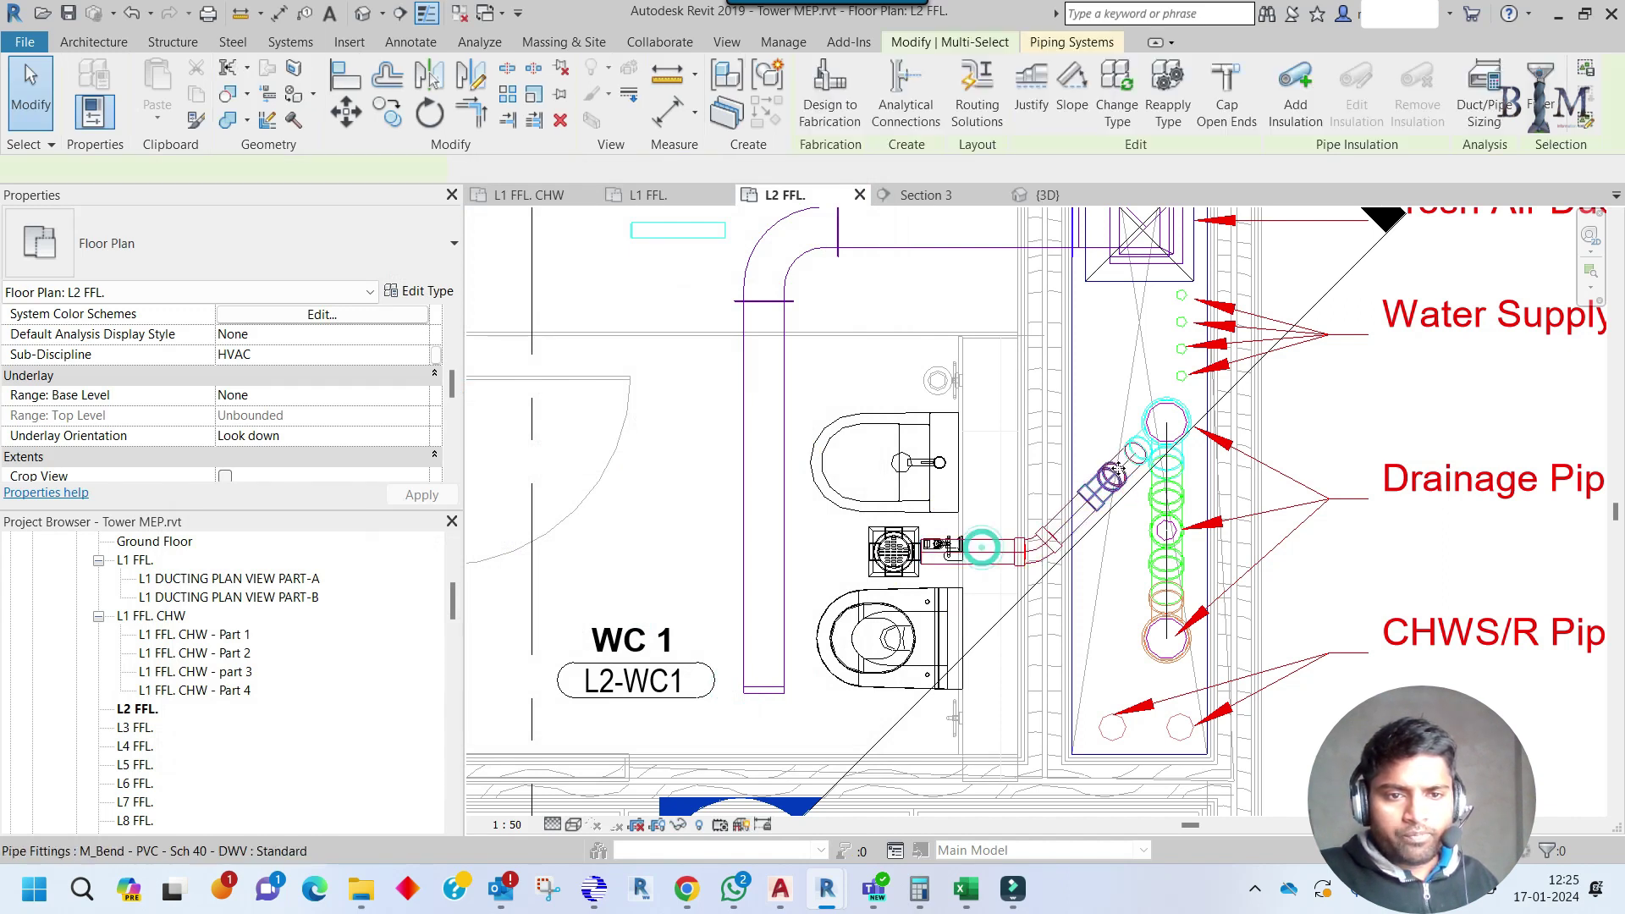
click(279, 169)
click(328, 170)
click(292, 324)
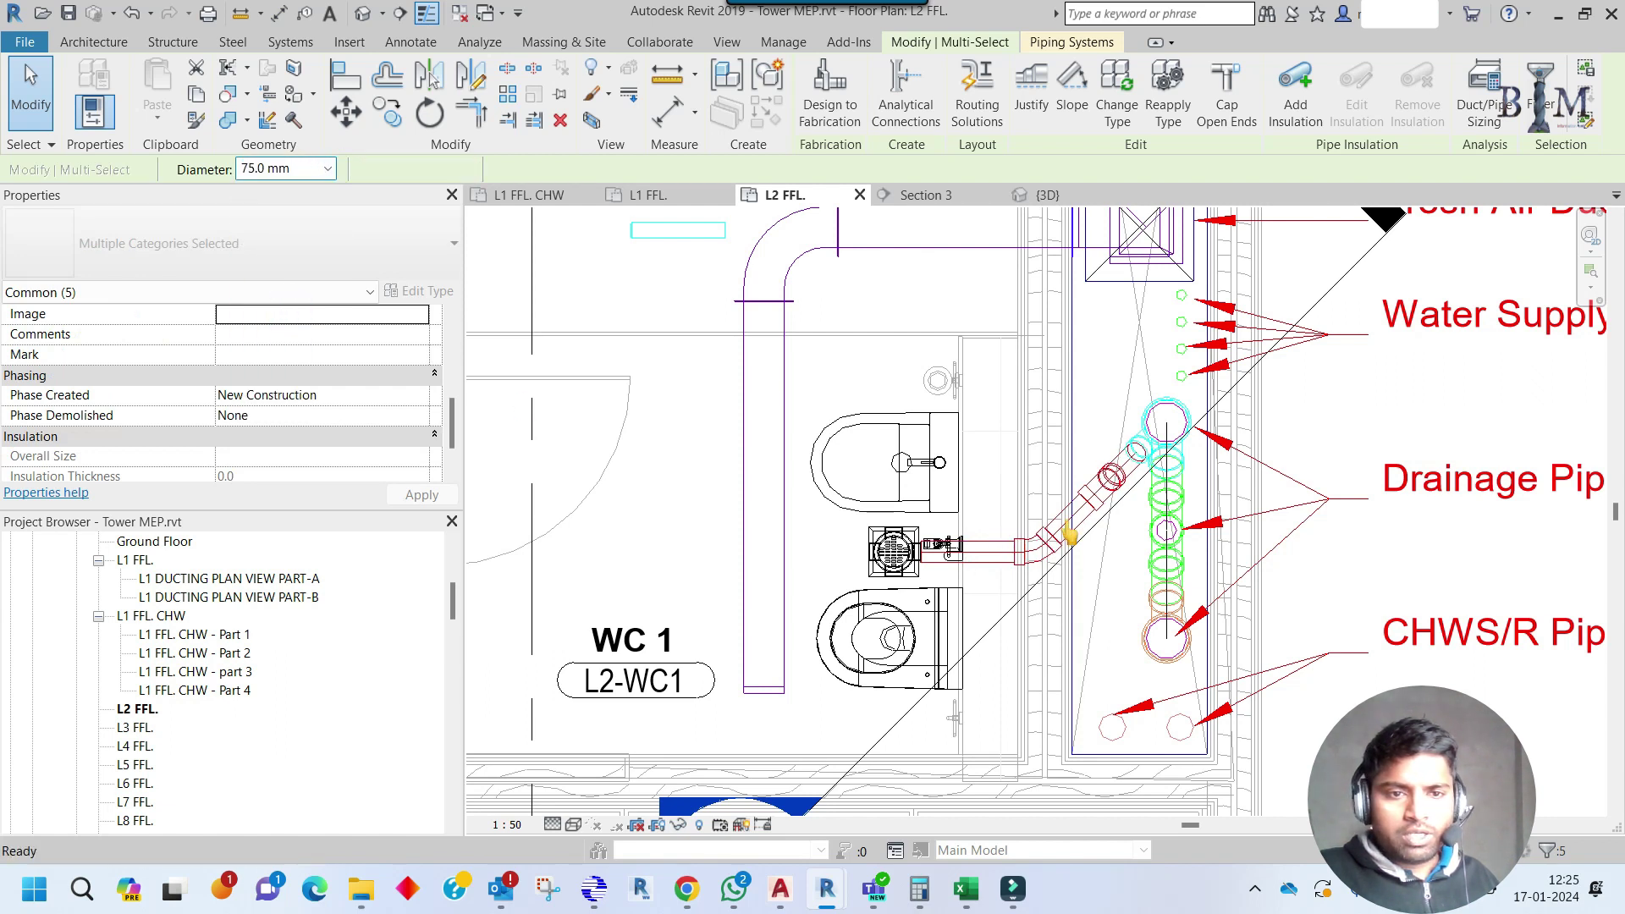
key(Escape)
click(1140, 453)
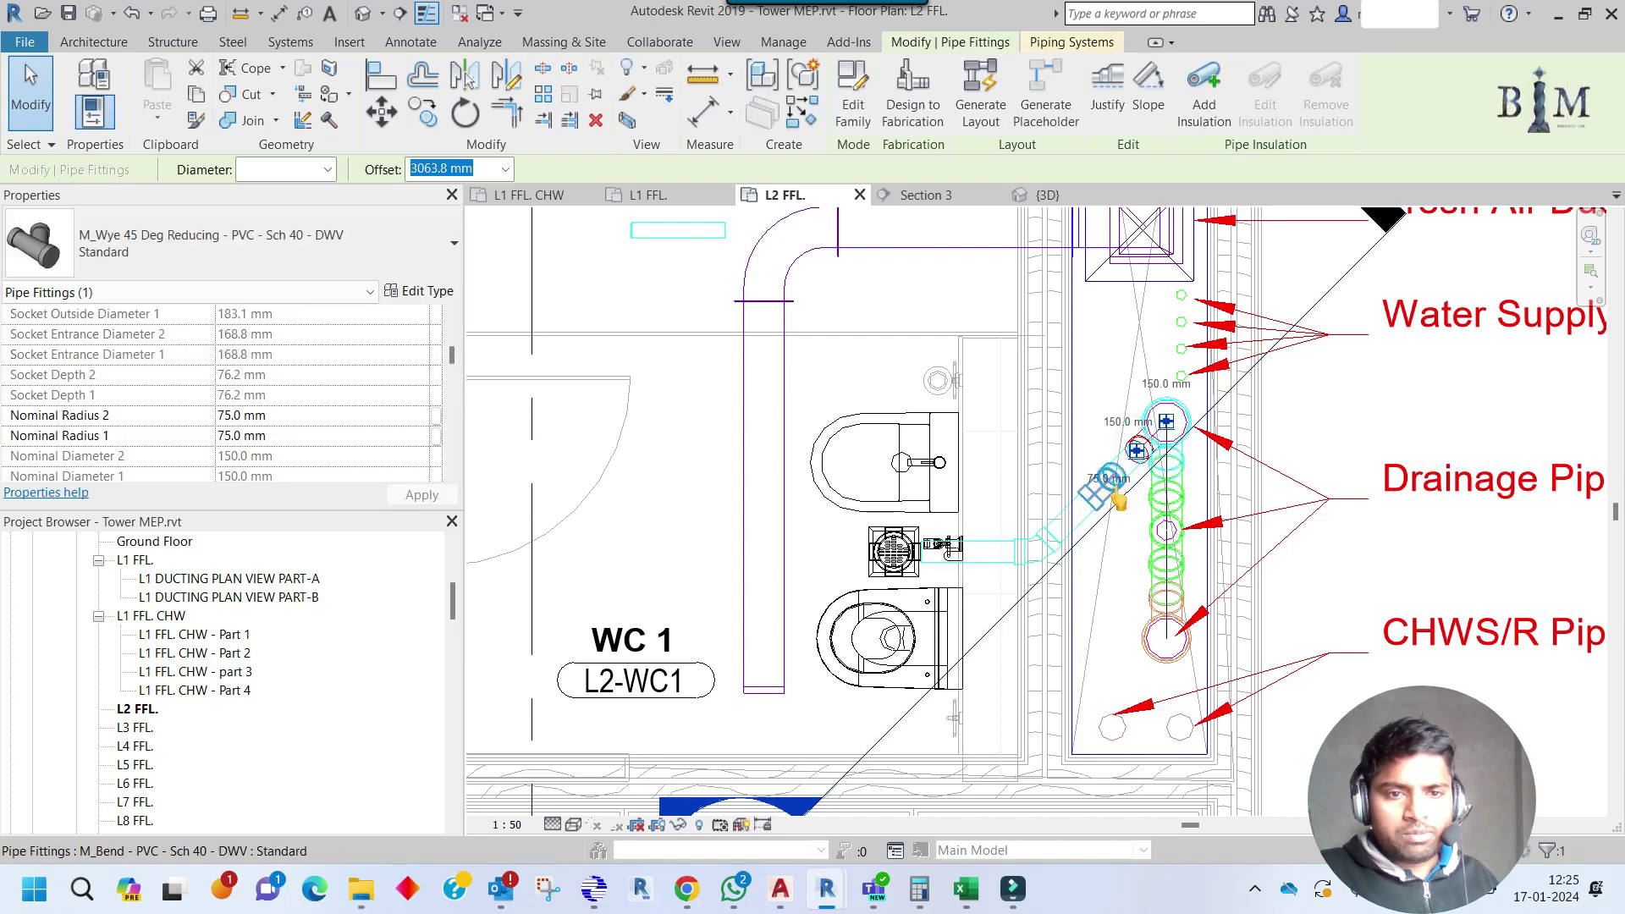
key(Escape)
Rotate the copied 50 mm pipe beside the fresh air duct by 90 degrees.
middle_drag(1064, 499, 1205, 557)
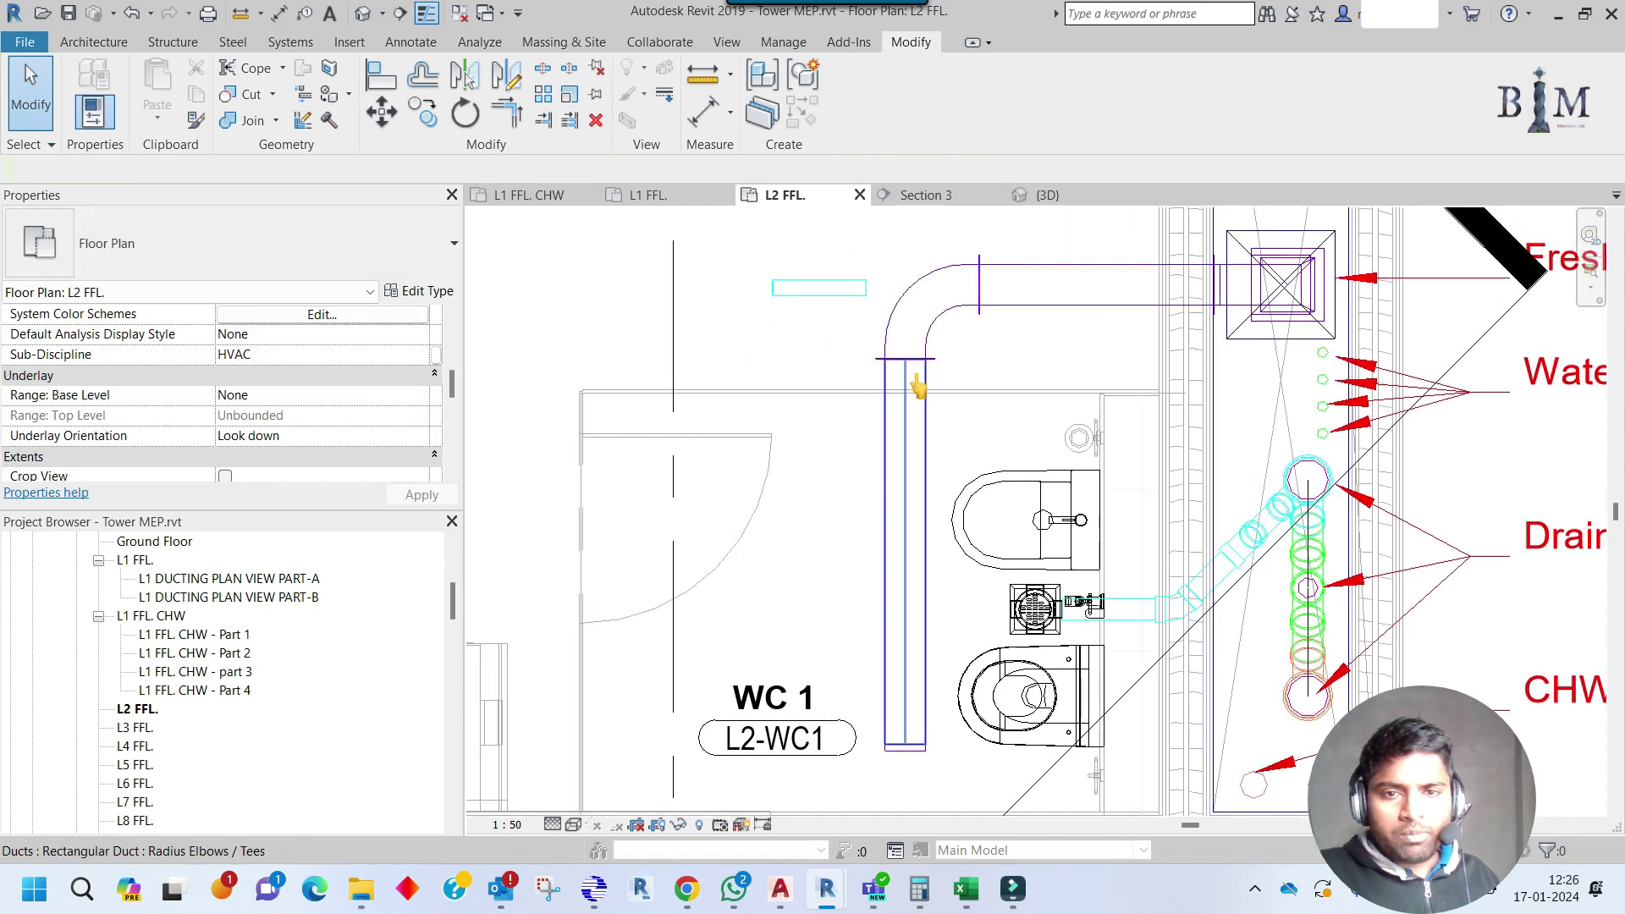
click(814, 289)
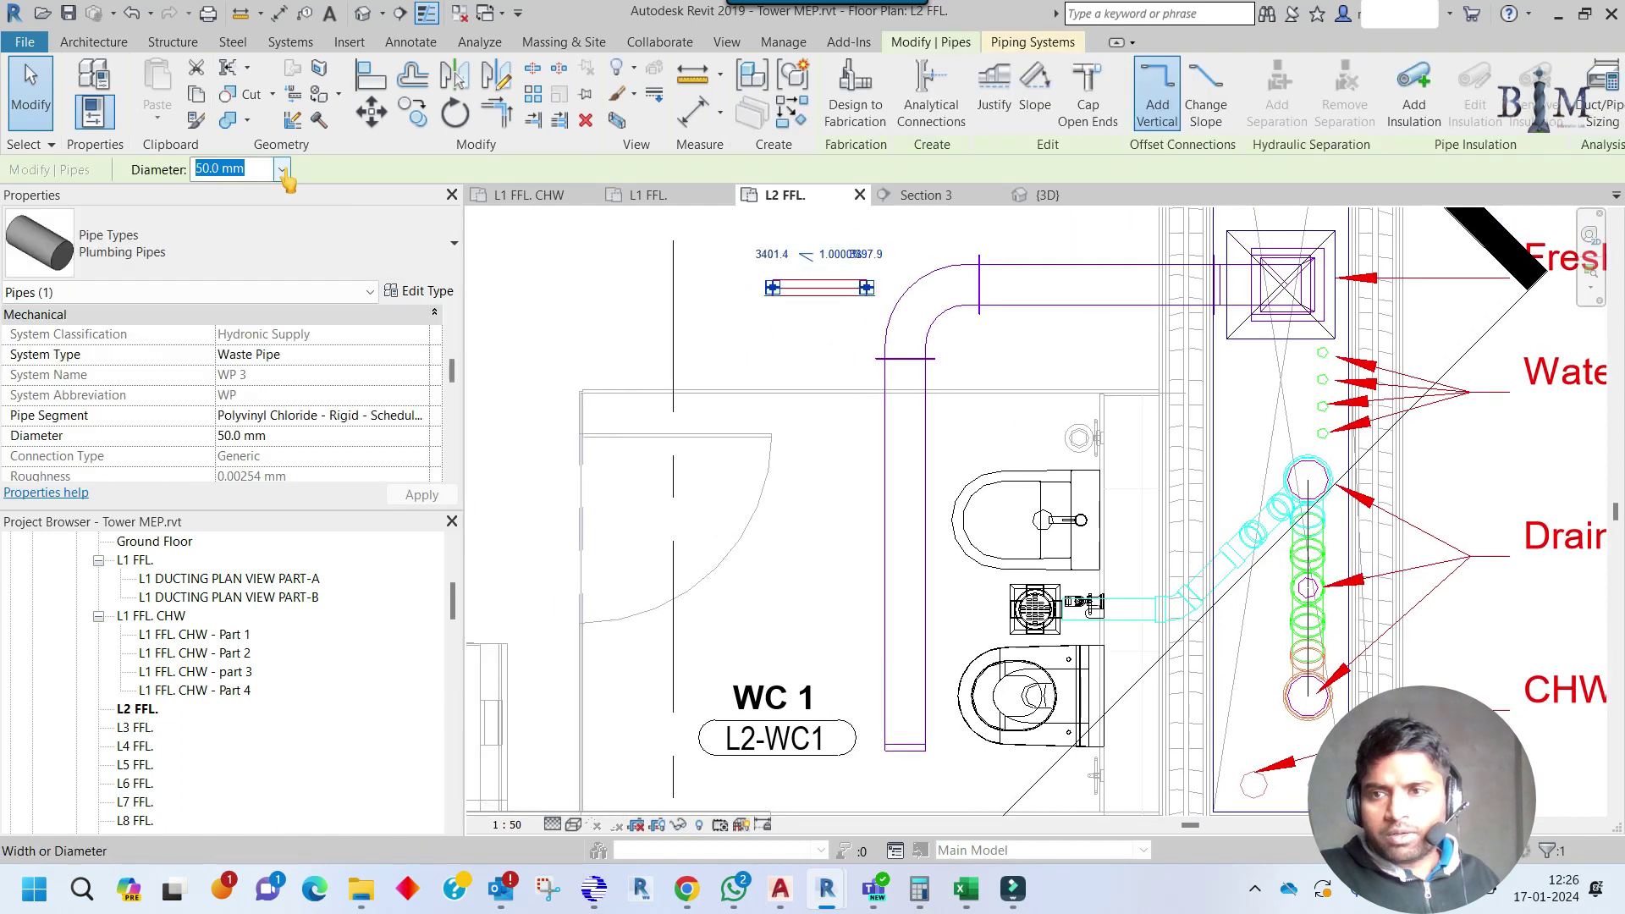
middle_drag(845, 328, 848, 554)
key(r)
key(o)
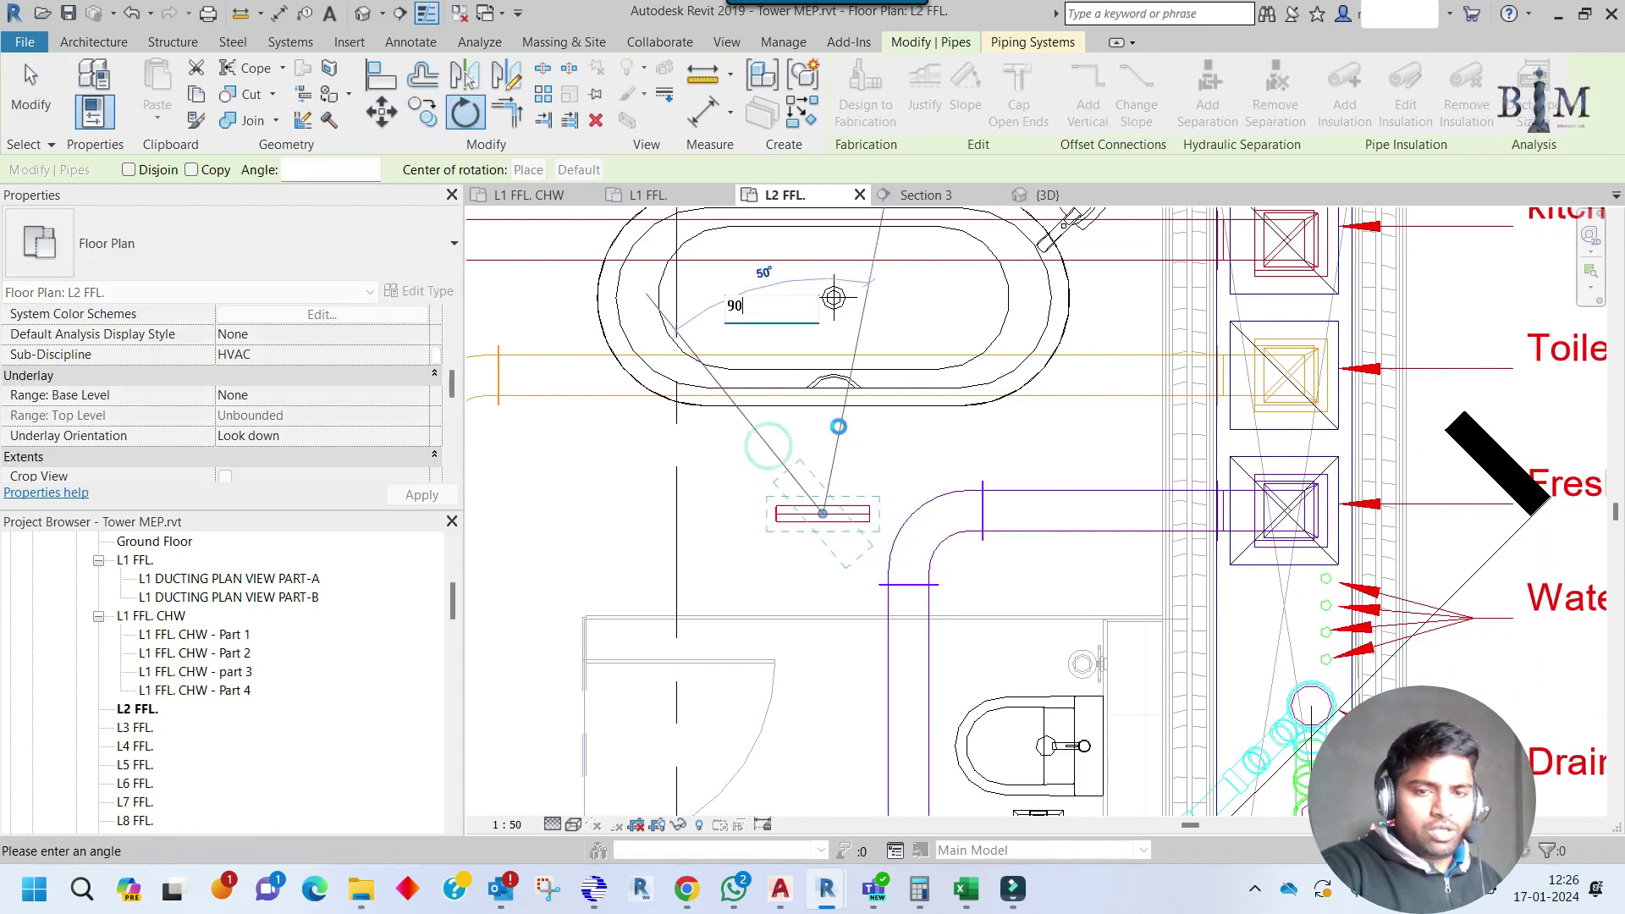
text(90)
key(Return)
click(836, 466)
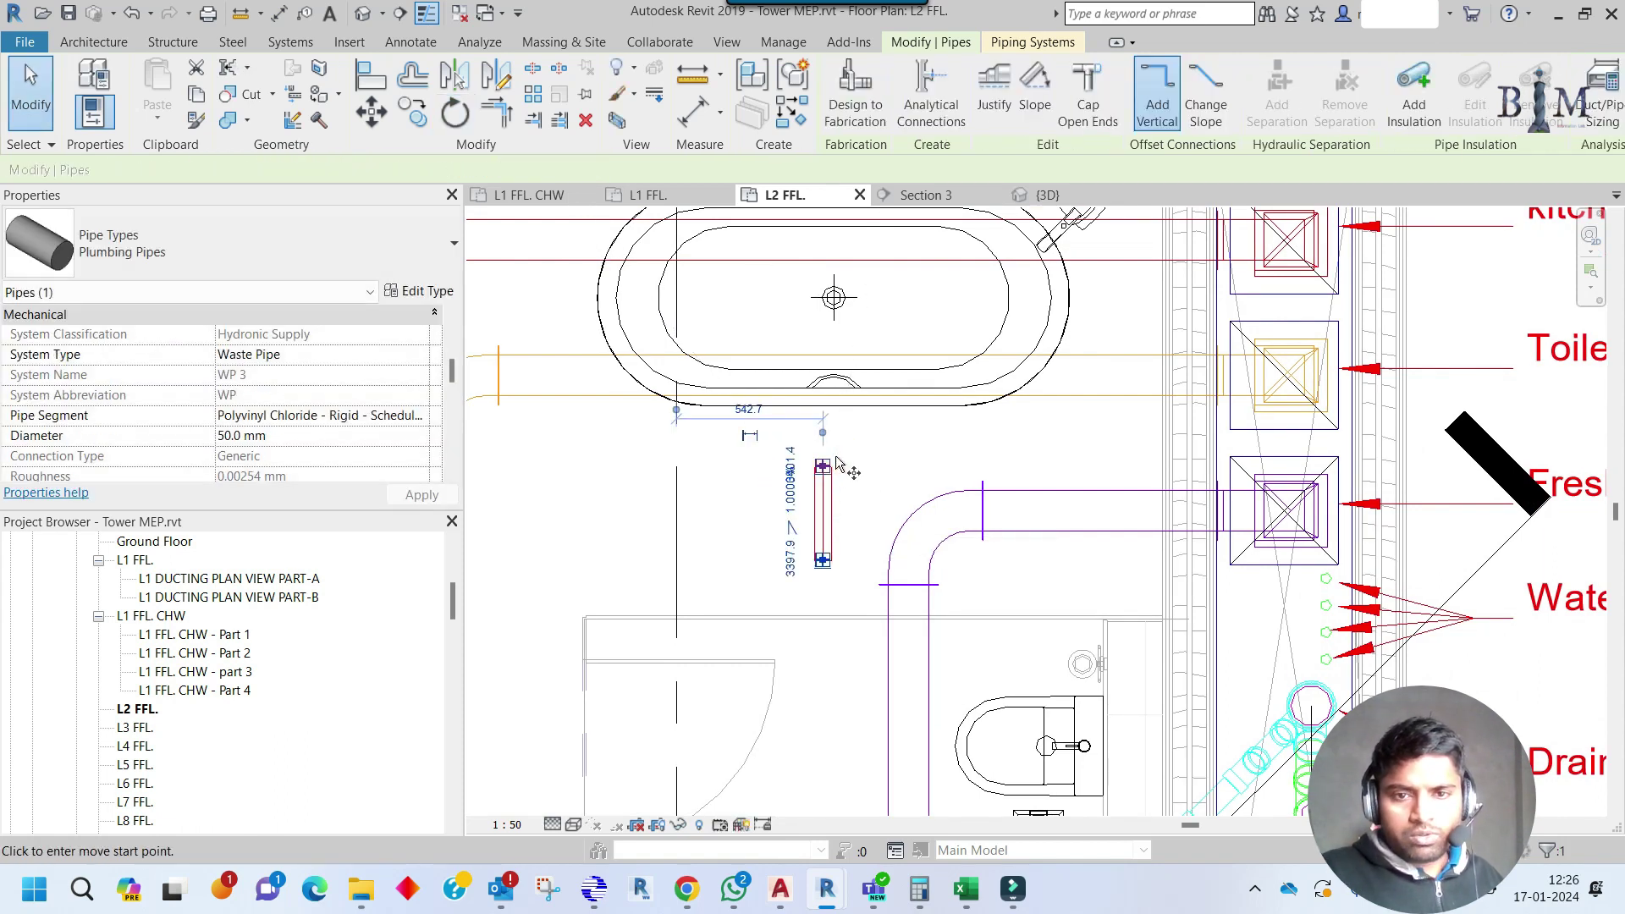
Move the rotated 50 mm pipe by its upper end onto the center of the bathtub's drain.
key(m)
key(v)
click(823, 467)
scroll(829, 310, up, 5)
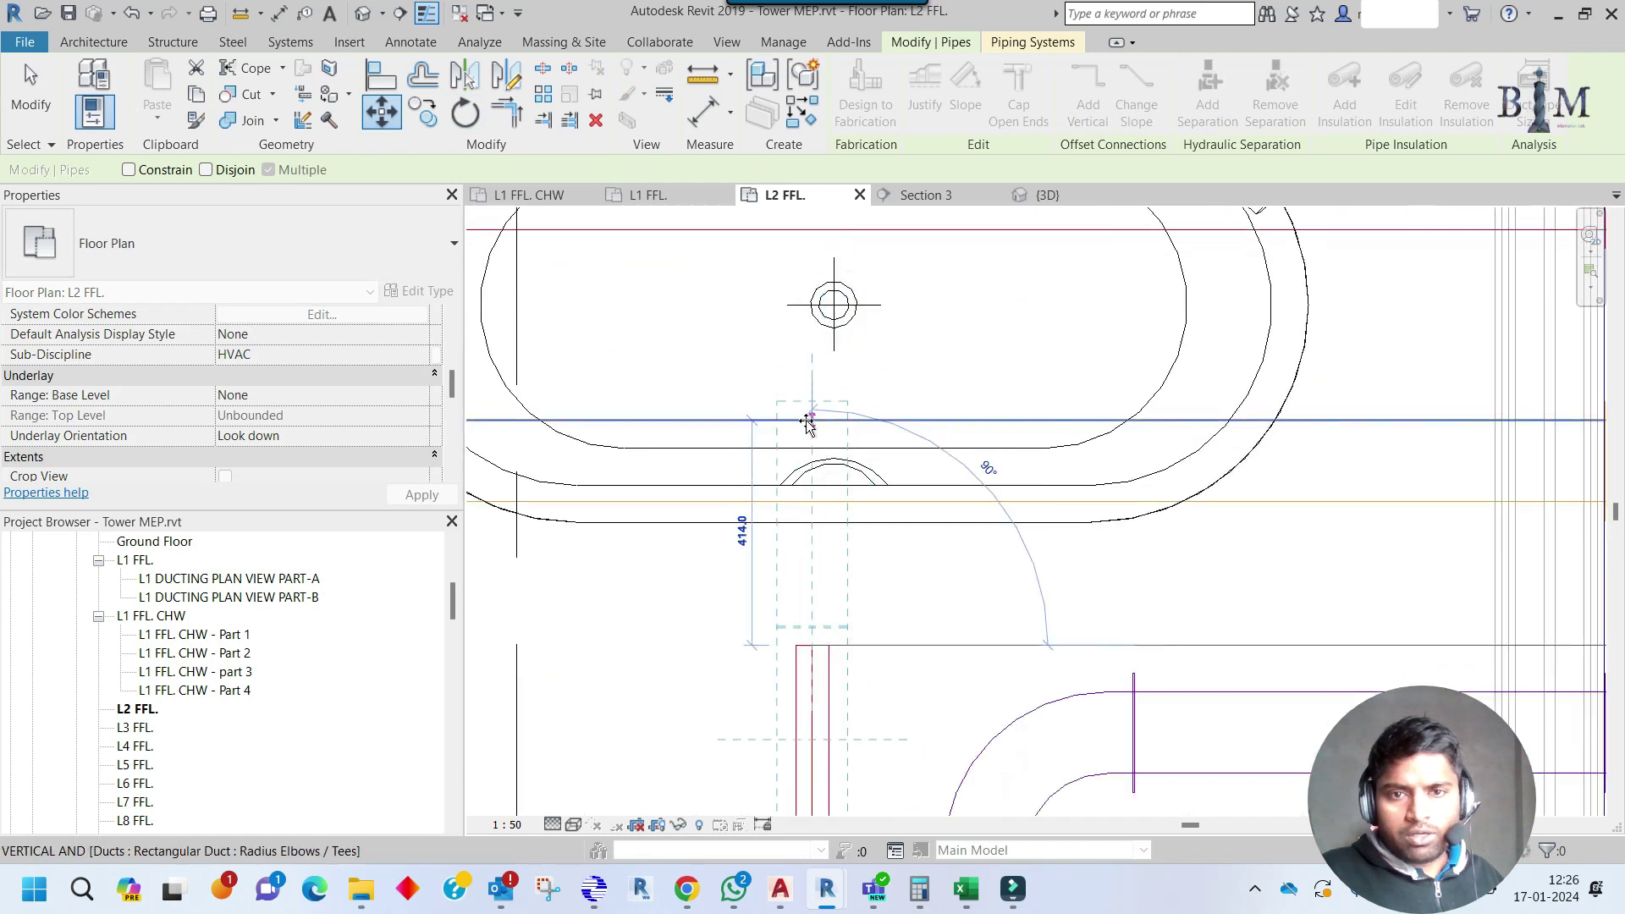
click(840, 292)
scroll(859, 464, down, 5)
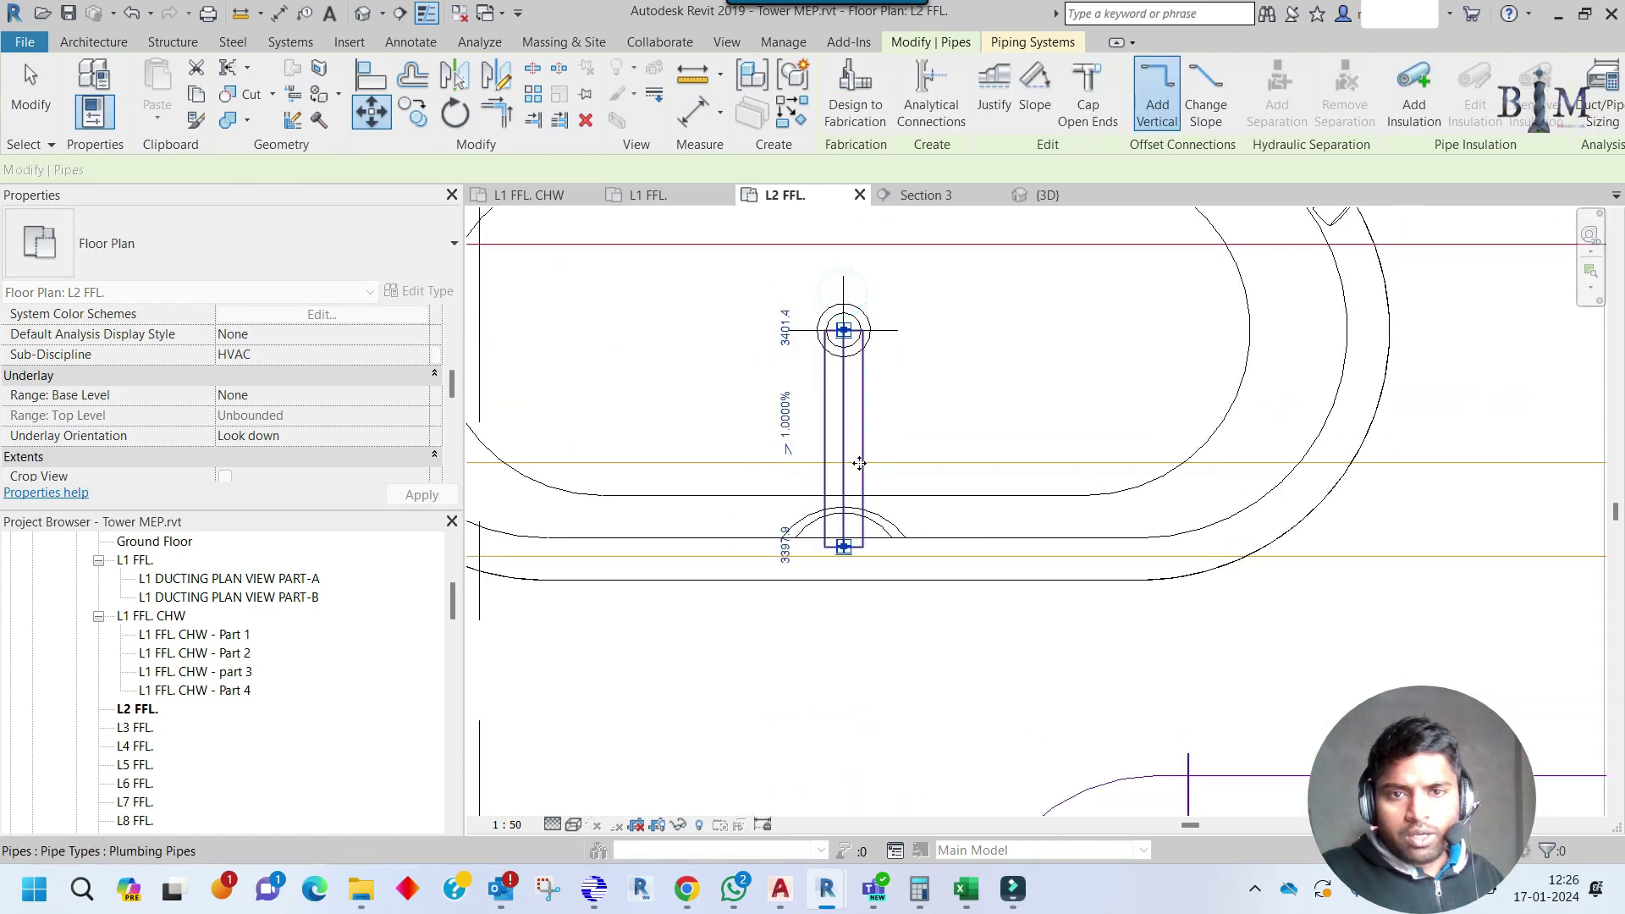
key(Escape)
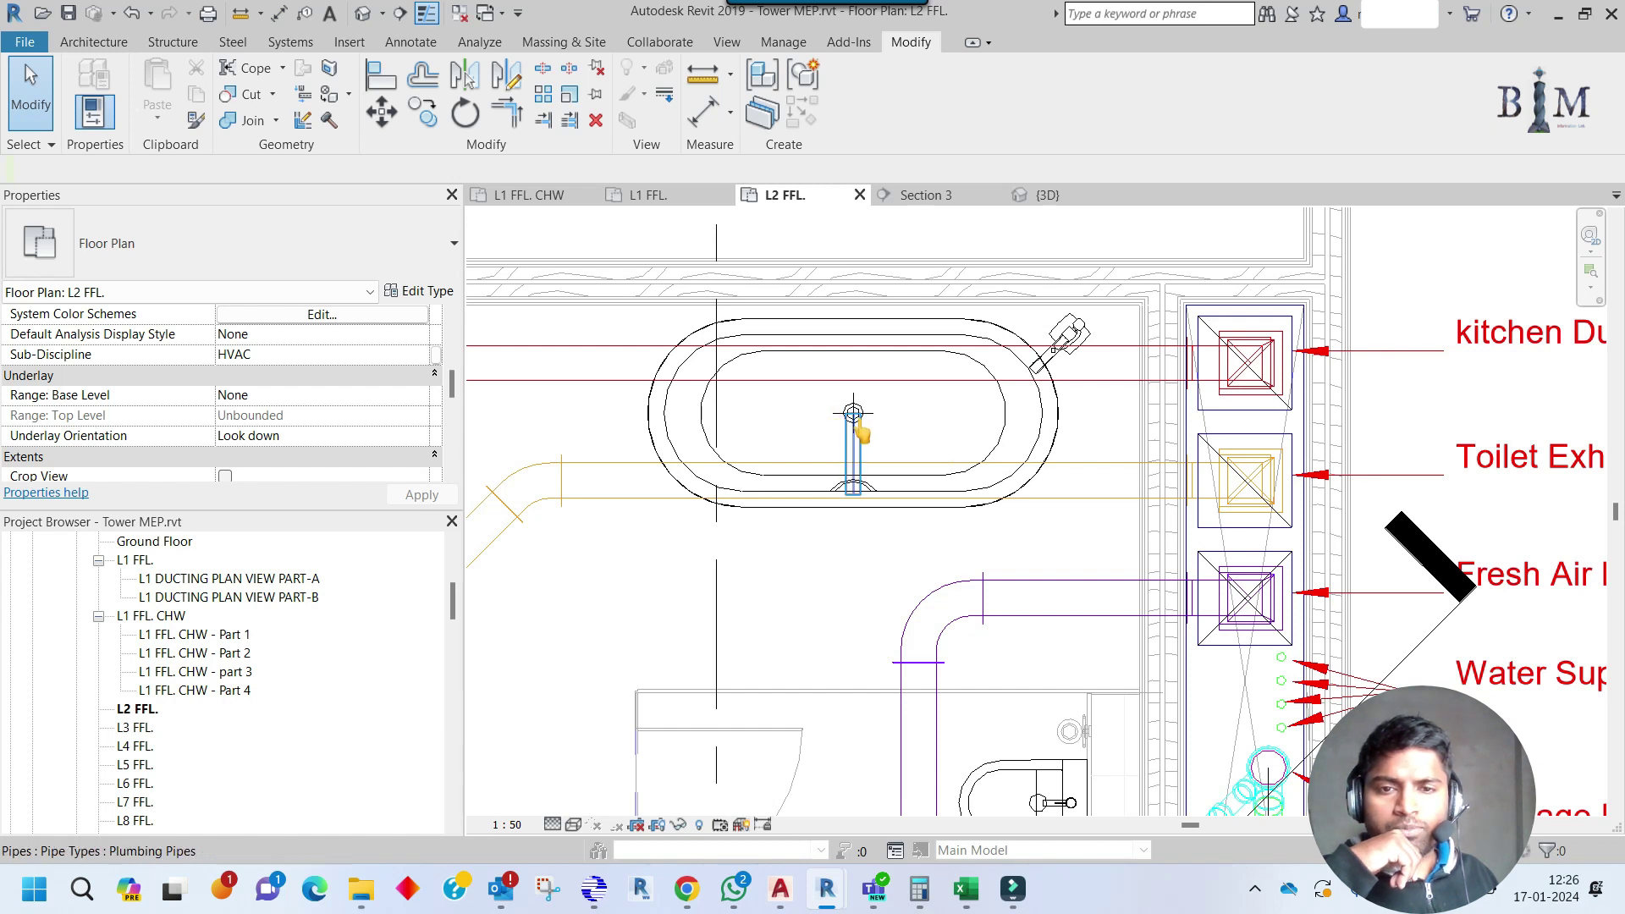
Rotate the diagonal section line near the shaft to run vertically in plan and move it through the bathtub's drain.
scroll(853, 412, down, 2)
scroll(853, 412, down, 2)
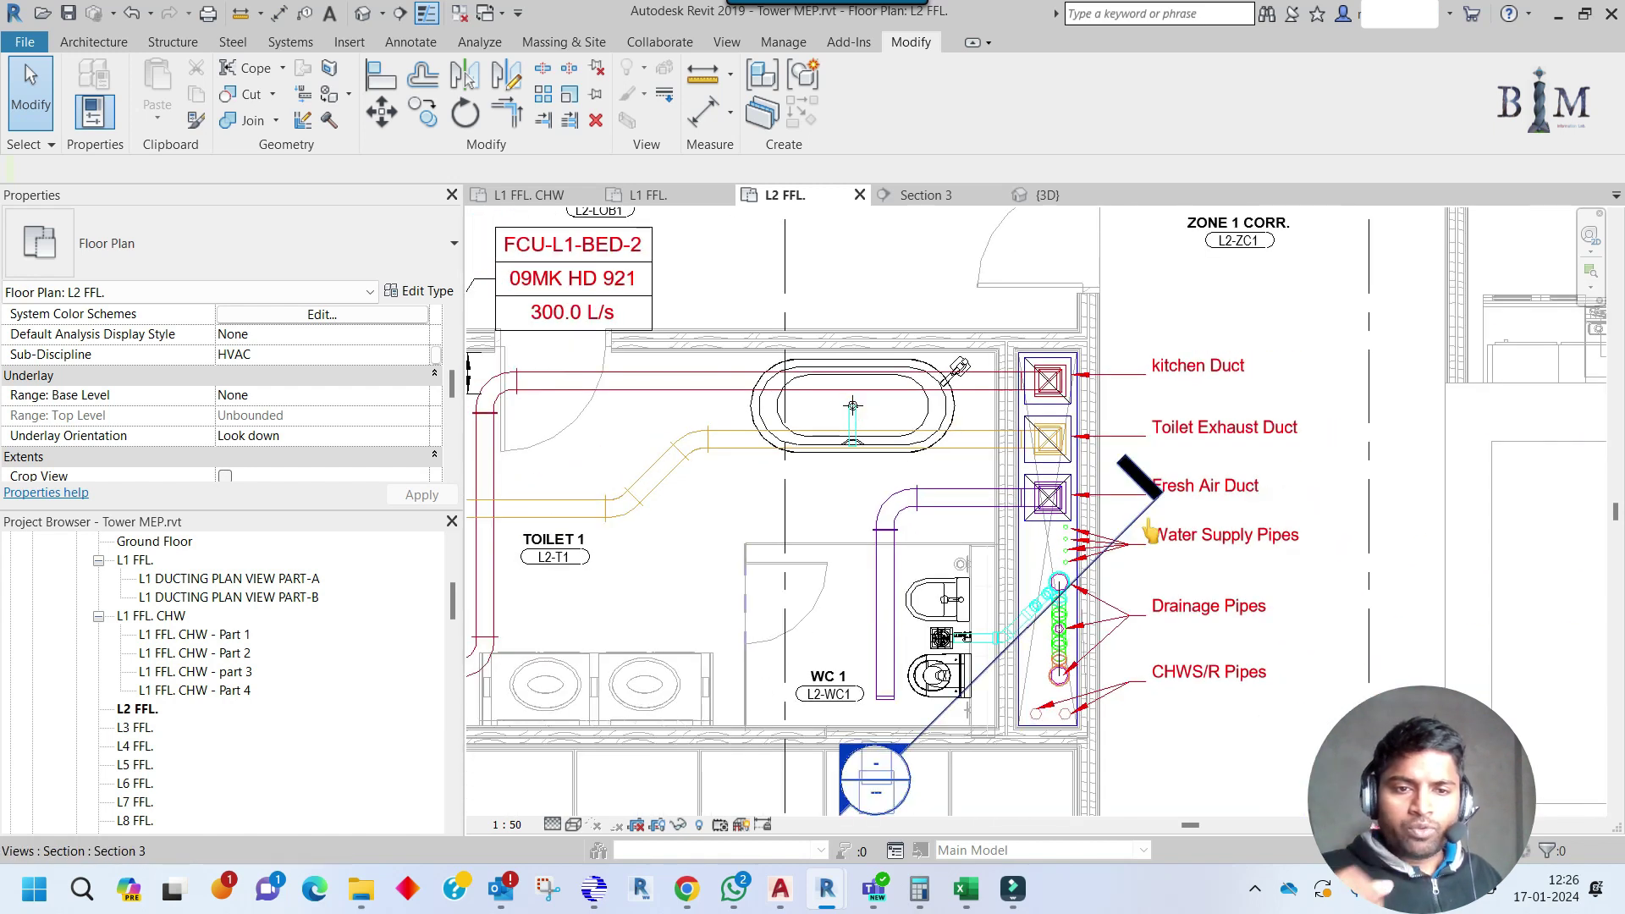
click(1131, 525)
text(ro)
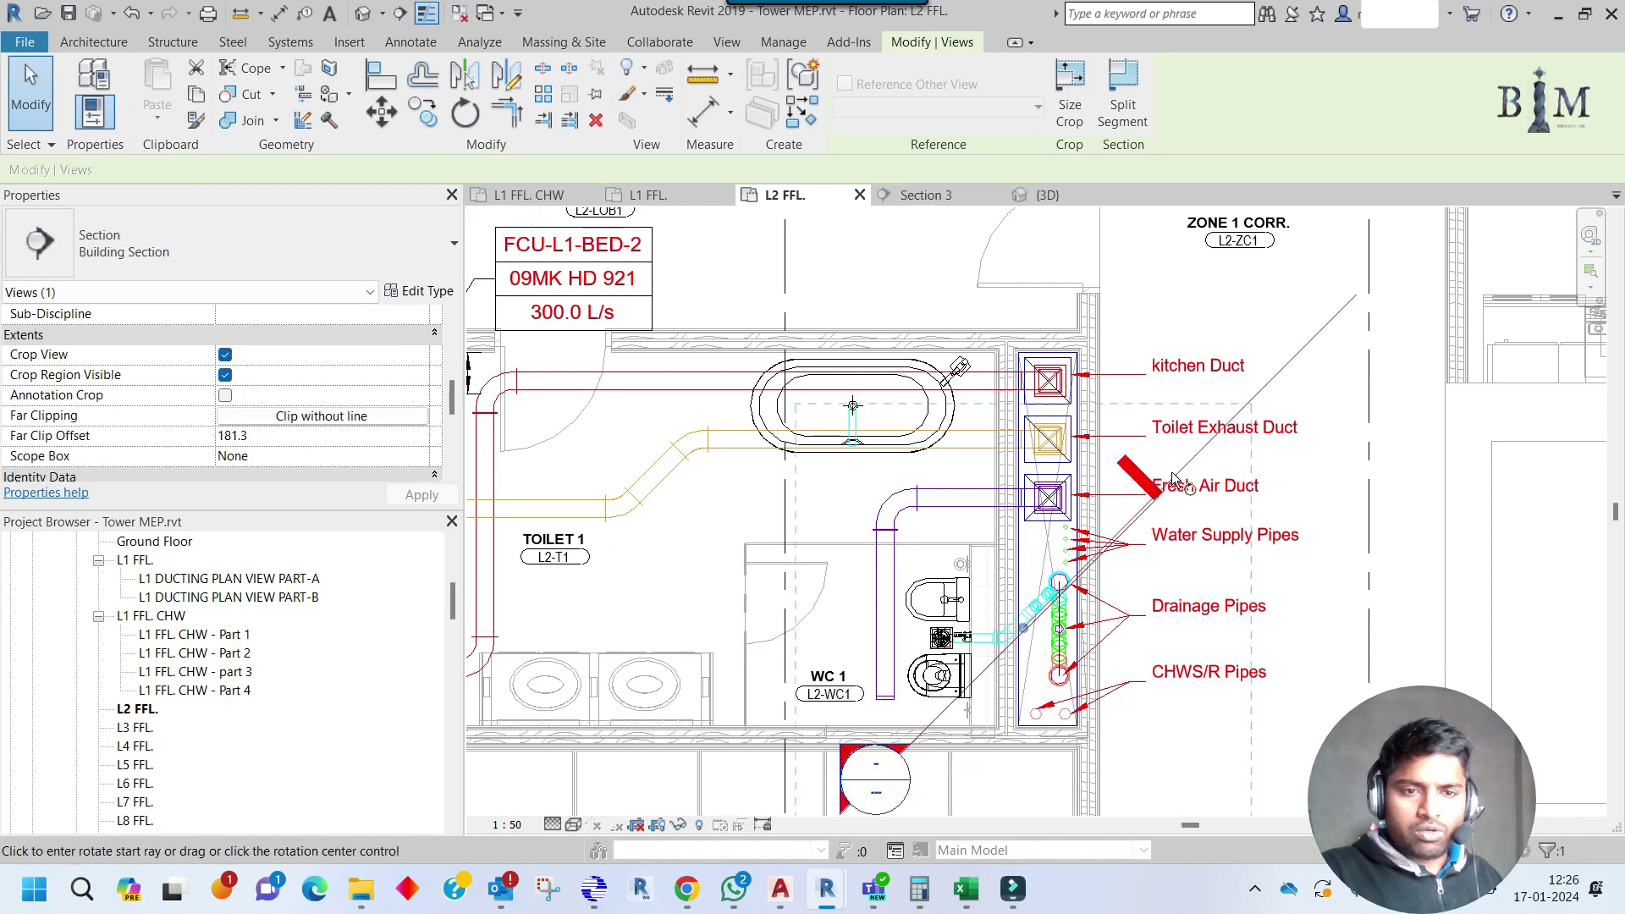
text(74)
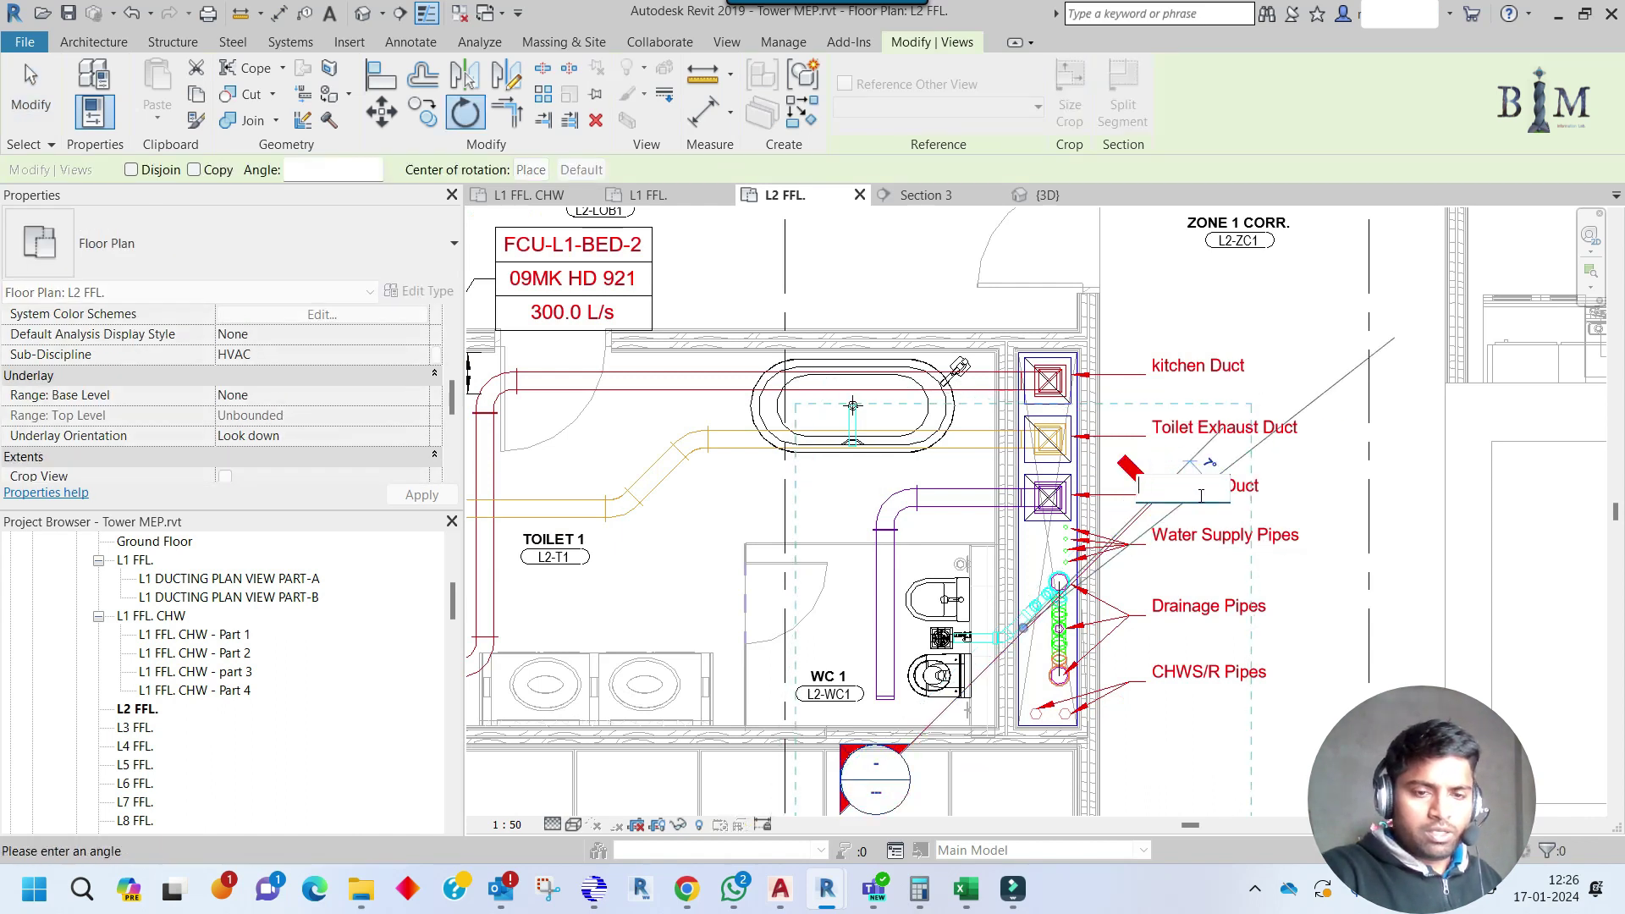
key(Return)
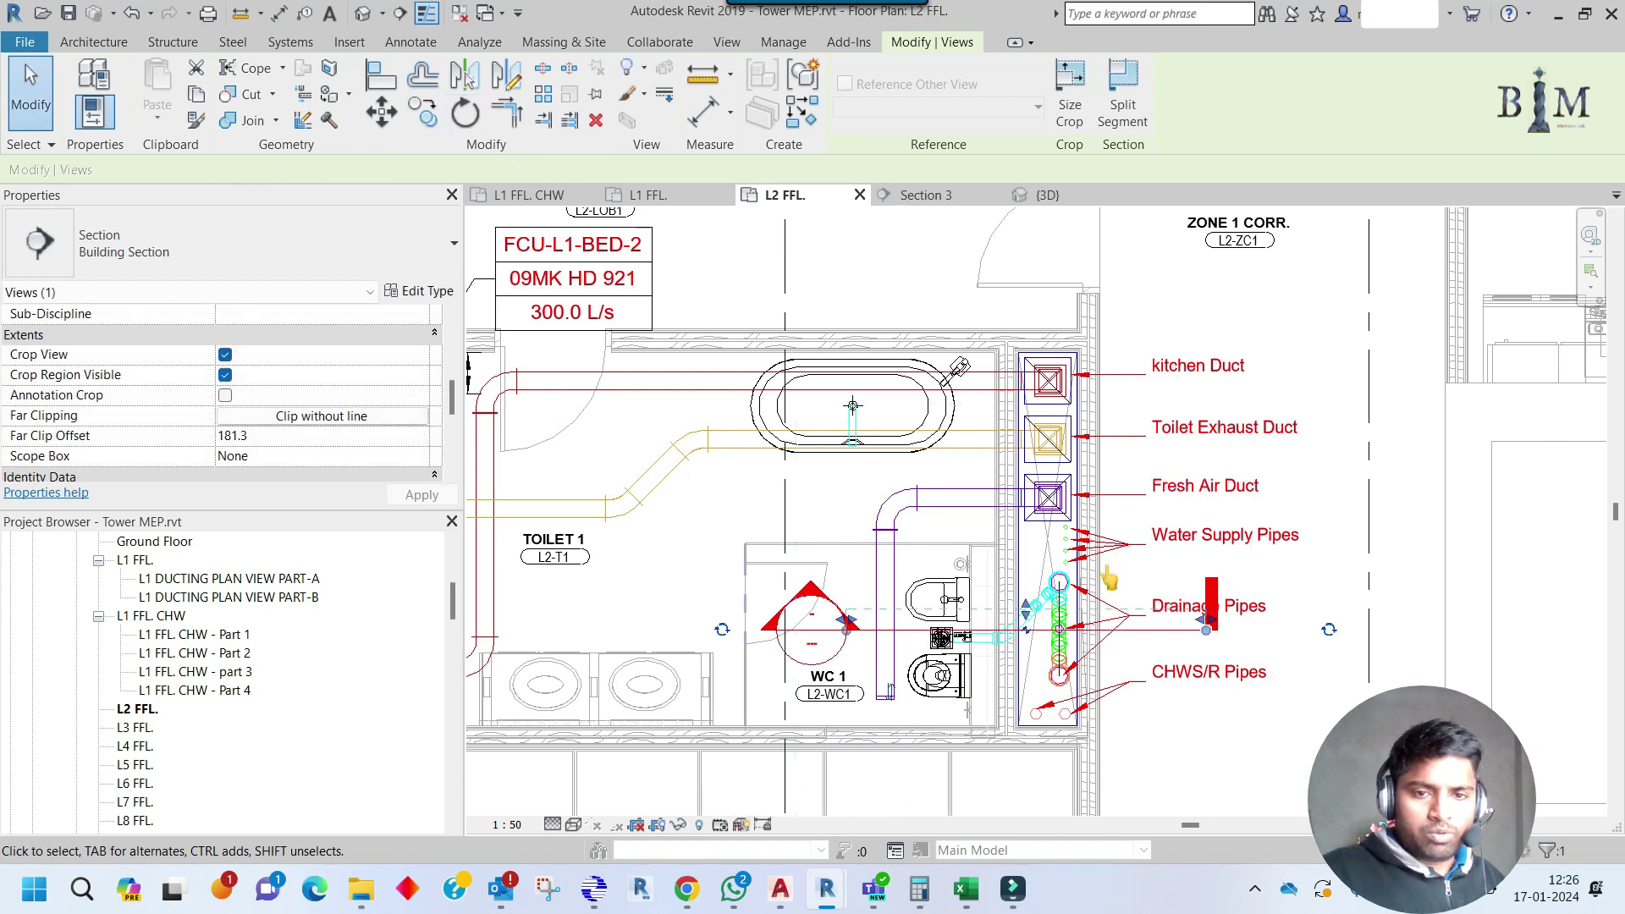
key(r)
key(o)
click(1053, 508)
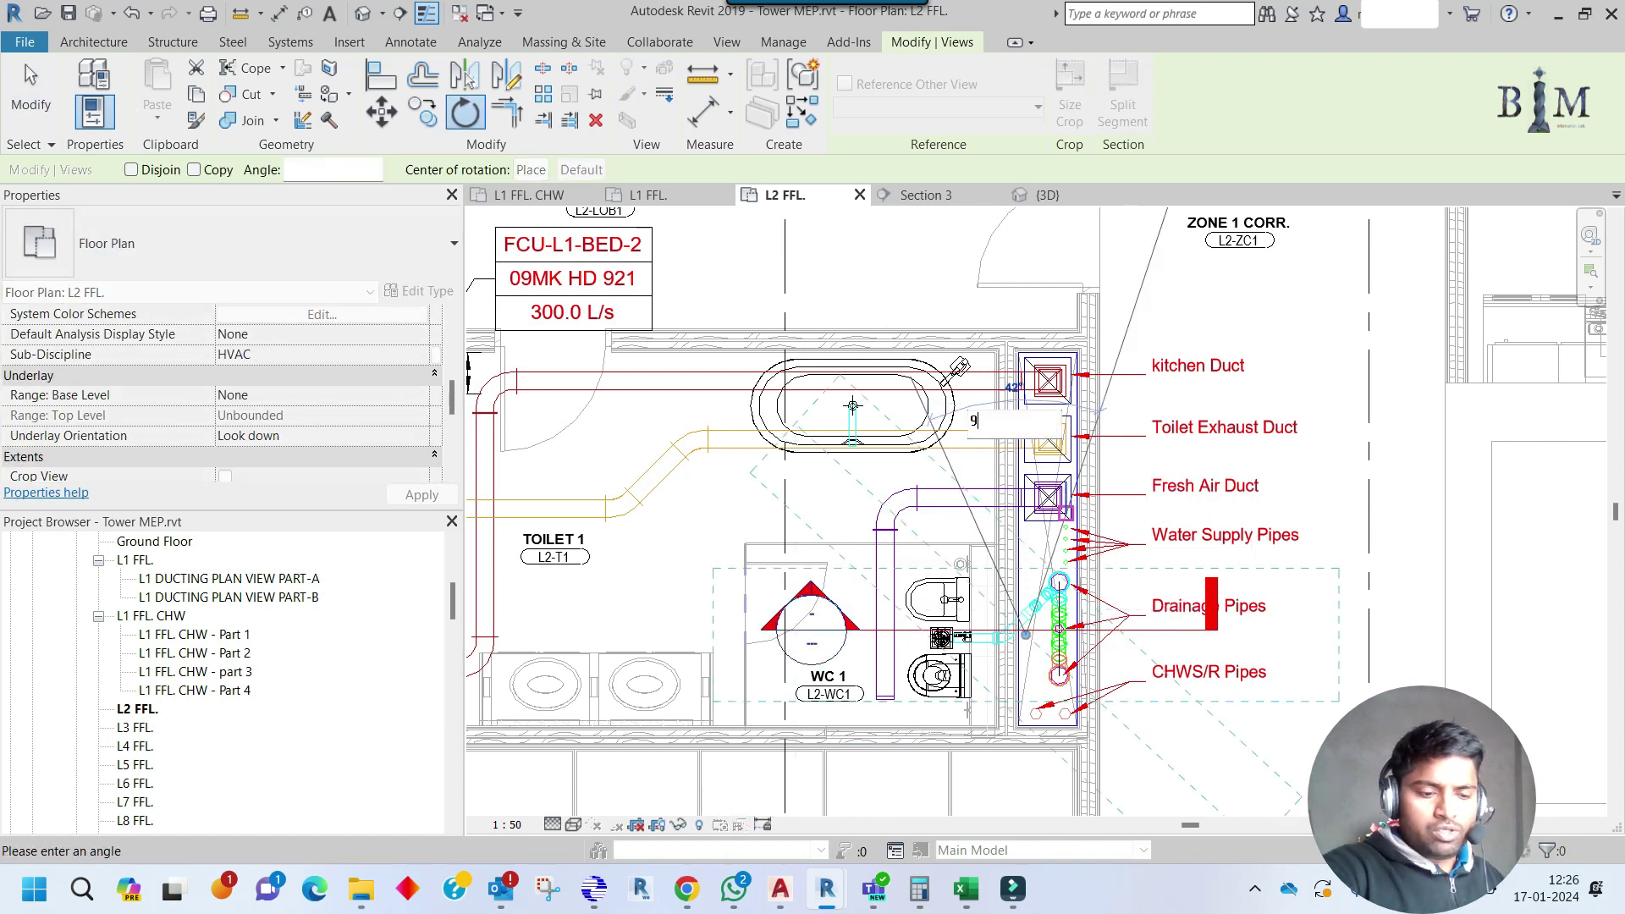
click(960, 525)
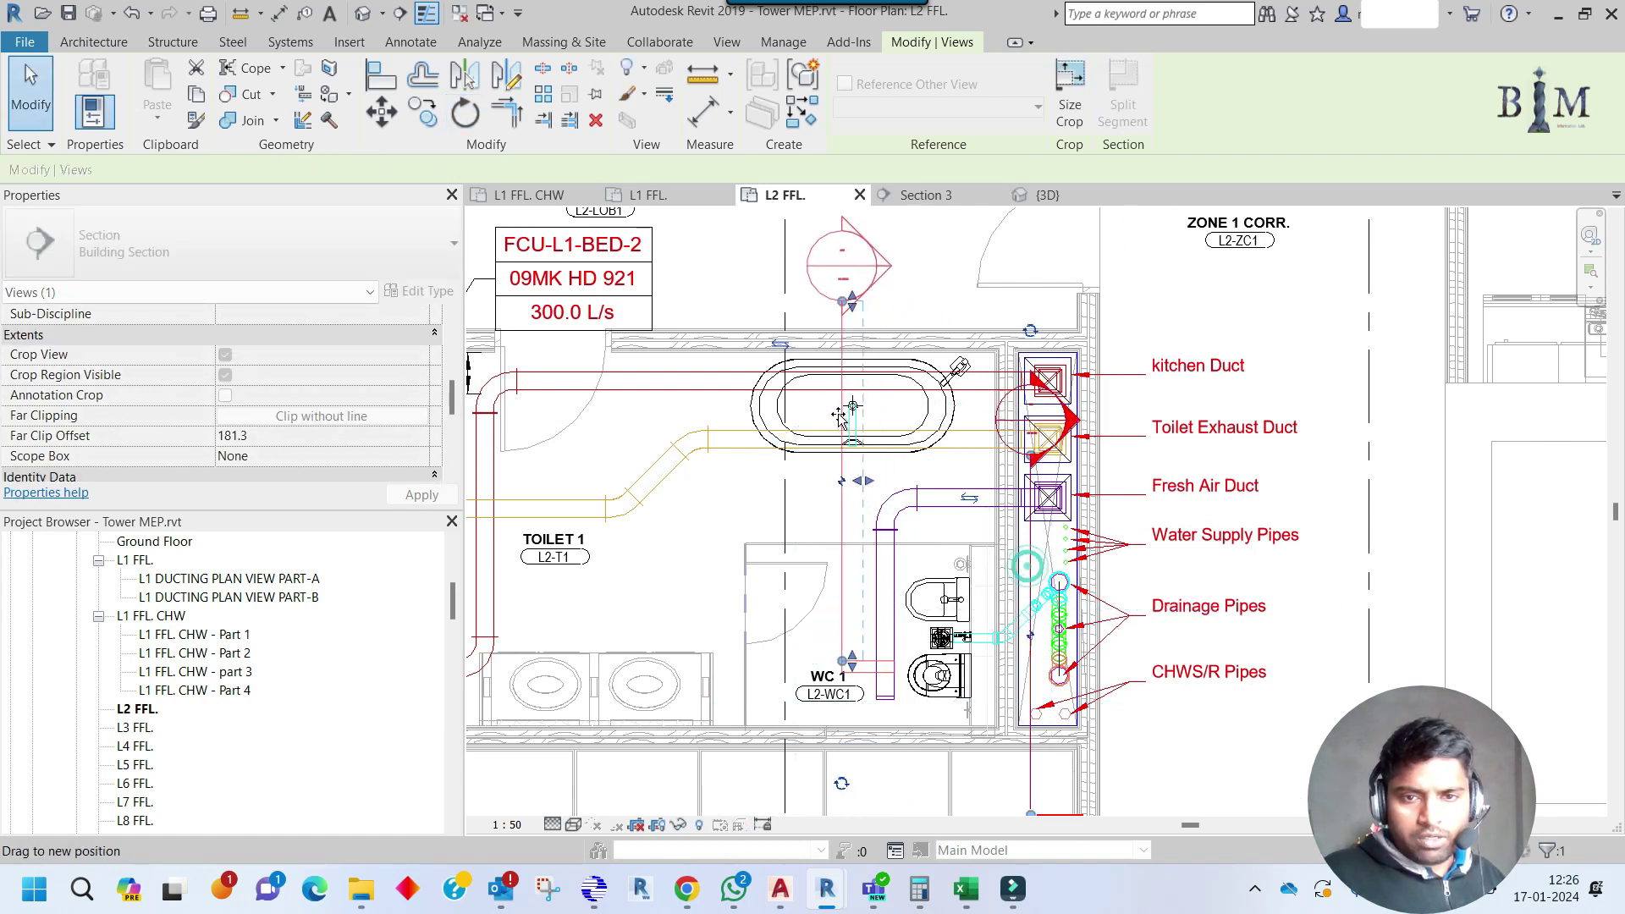
In the section's view, move the 50 mm pipe straight down beneath the bathtub, about 200 mm below L2 FFL.
right_click(834, 323)
click(895, 444)
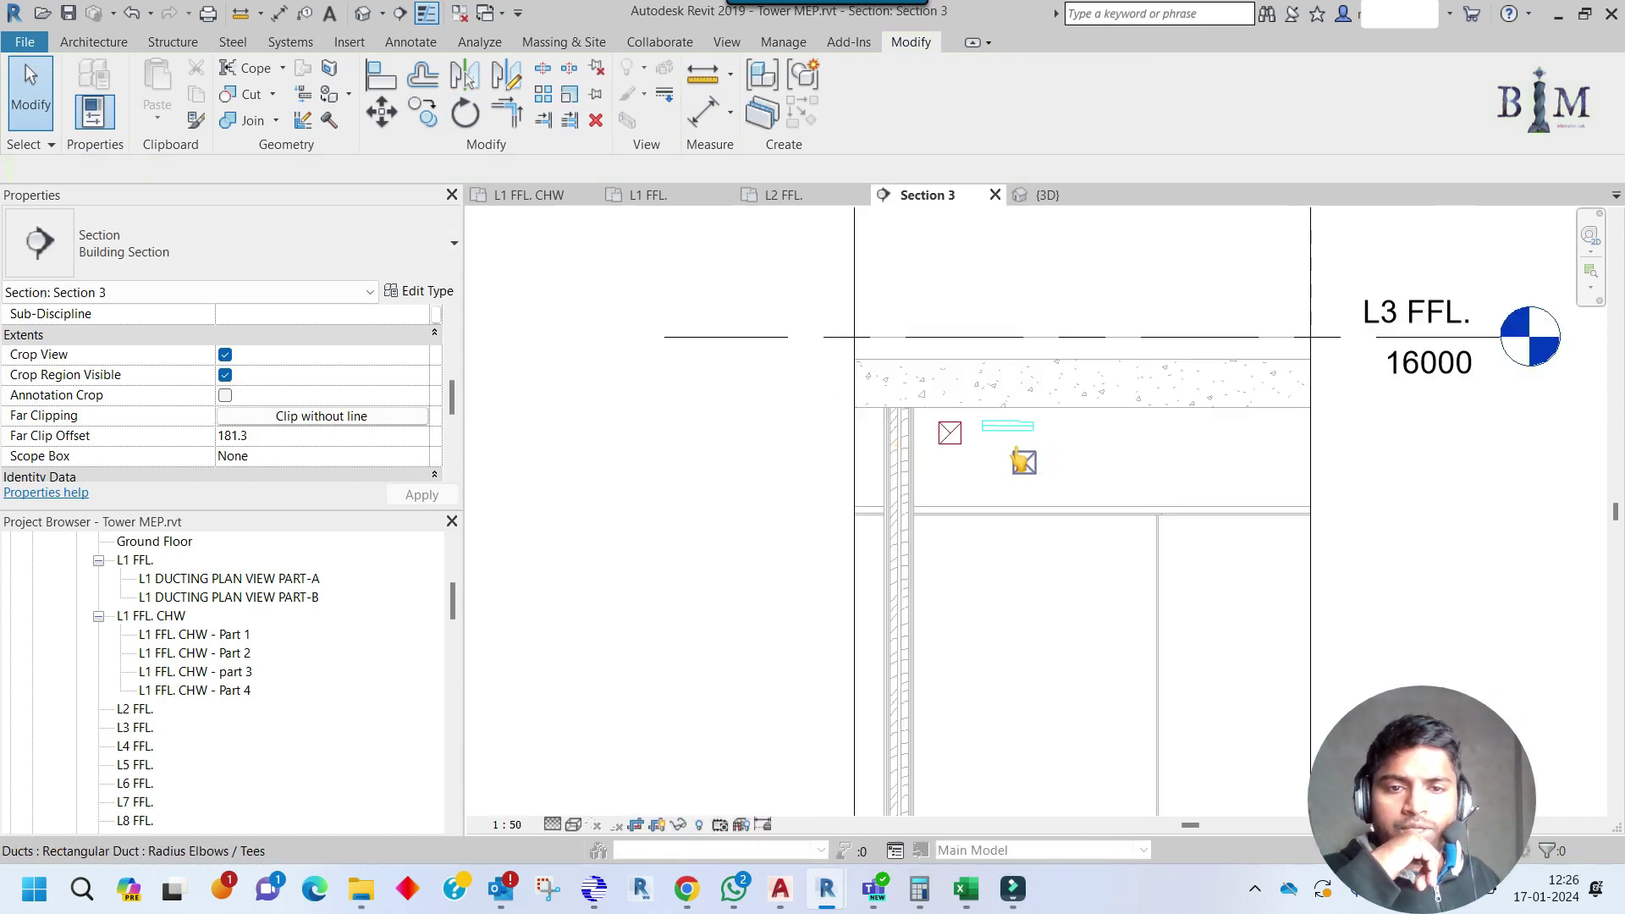
scroll(946, 343, down, 3)
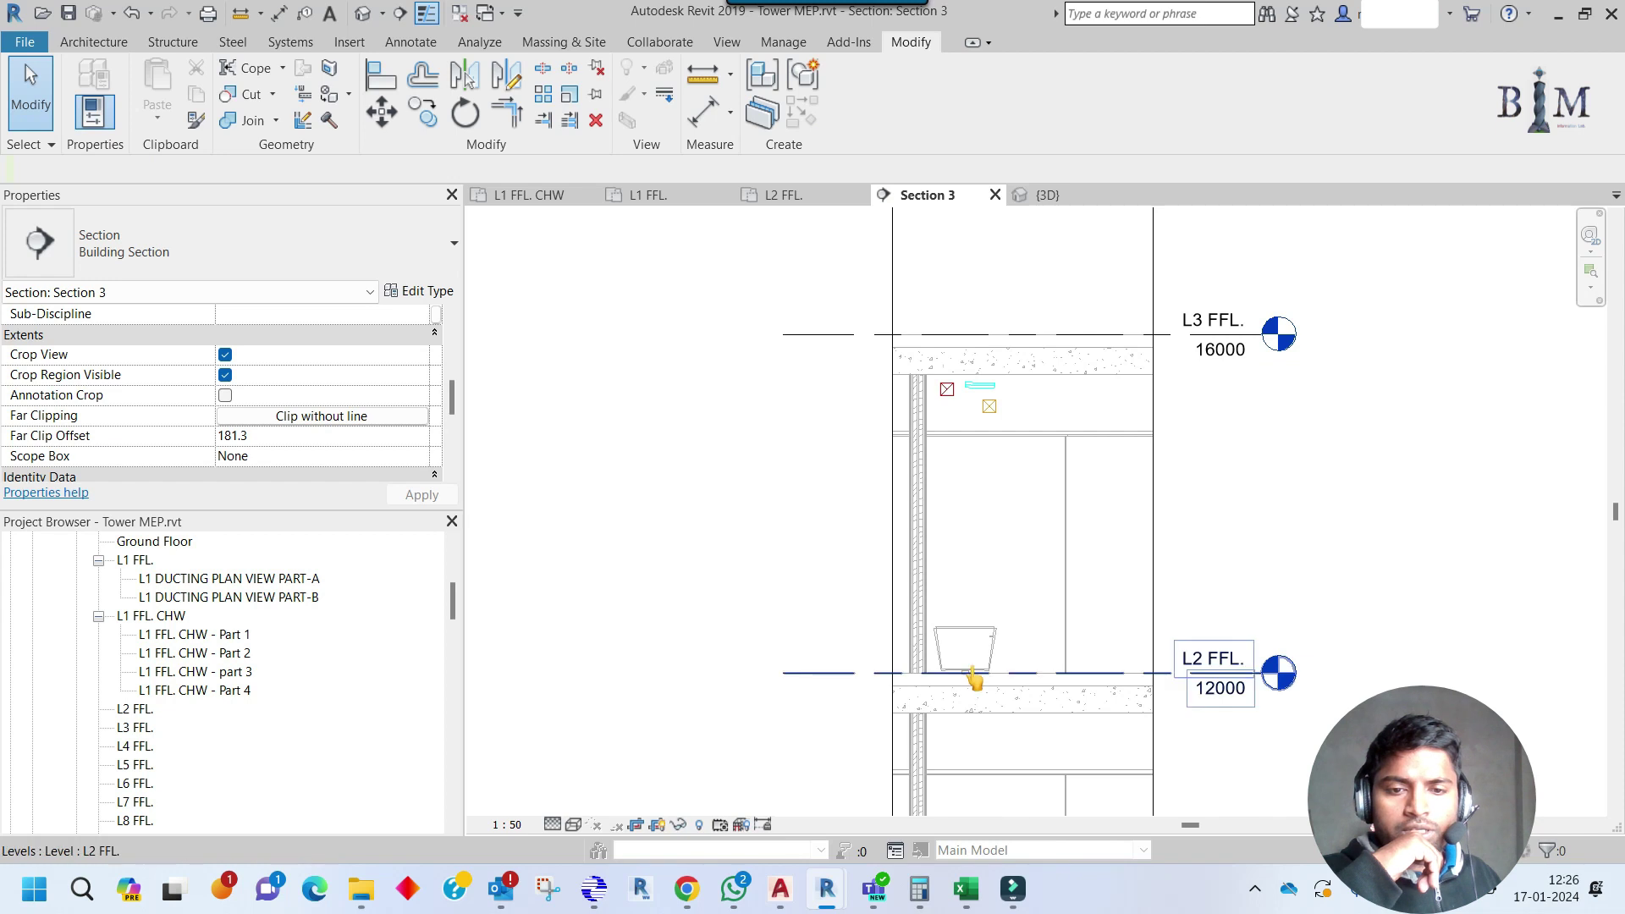
click(980, 396)
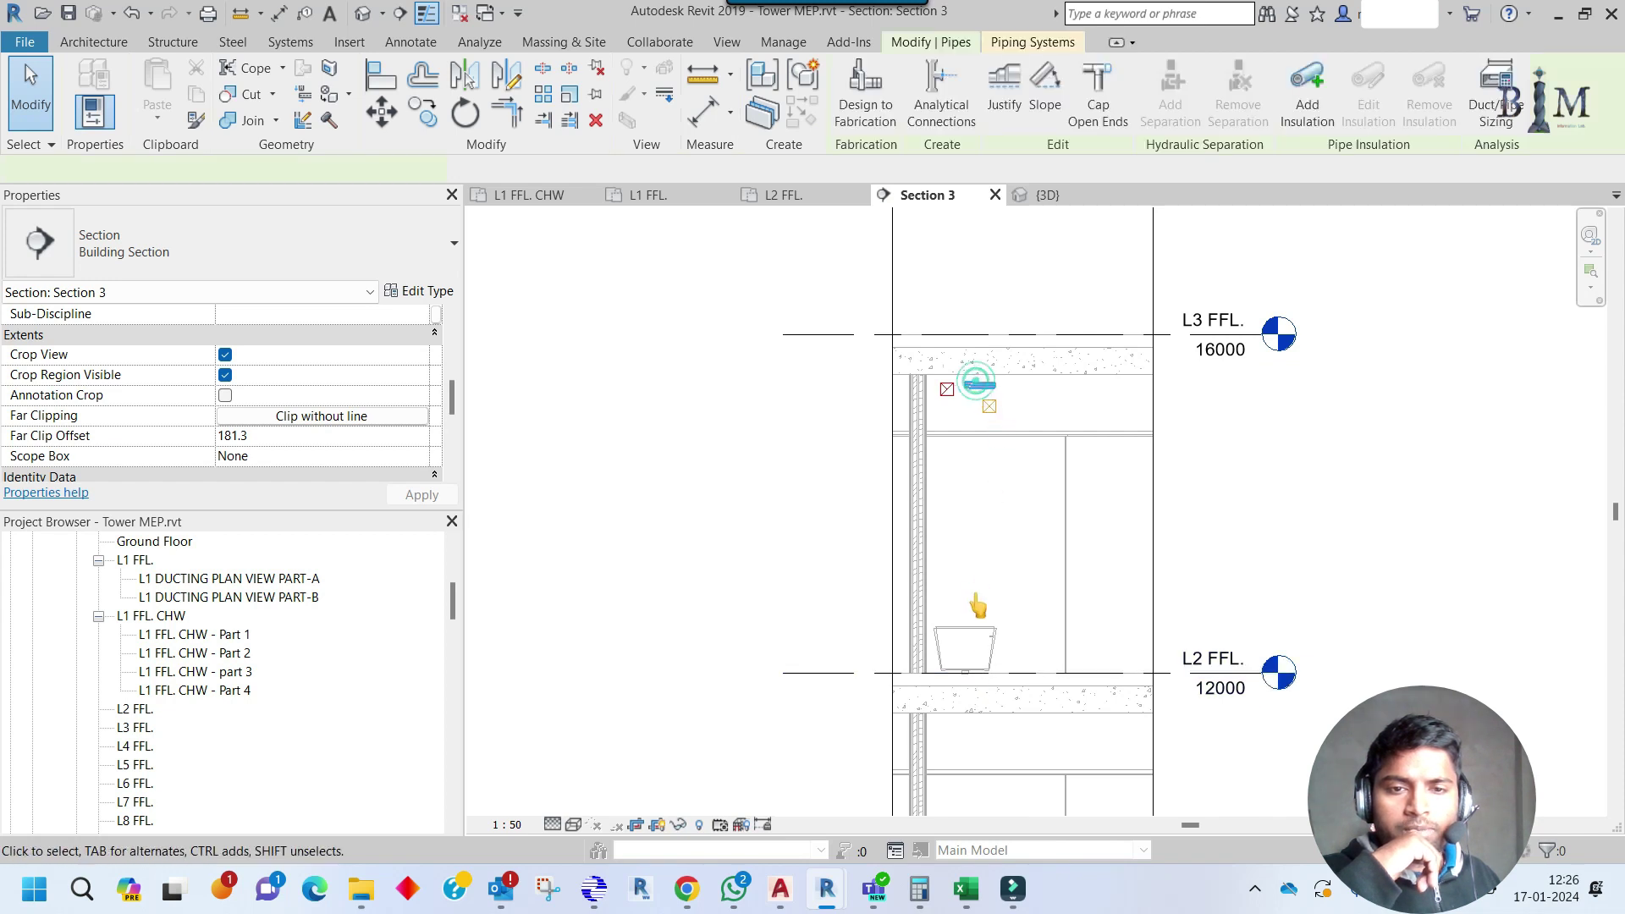
middle_drag(982, 707, 961, 527)
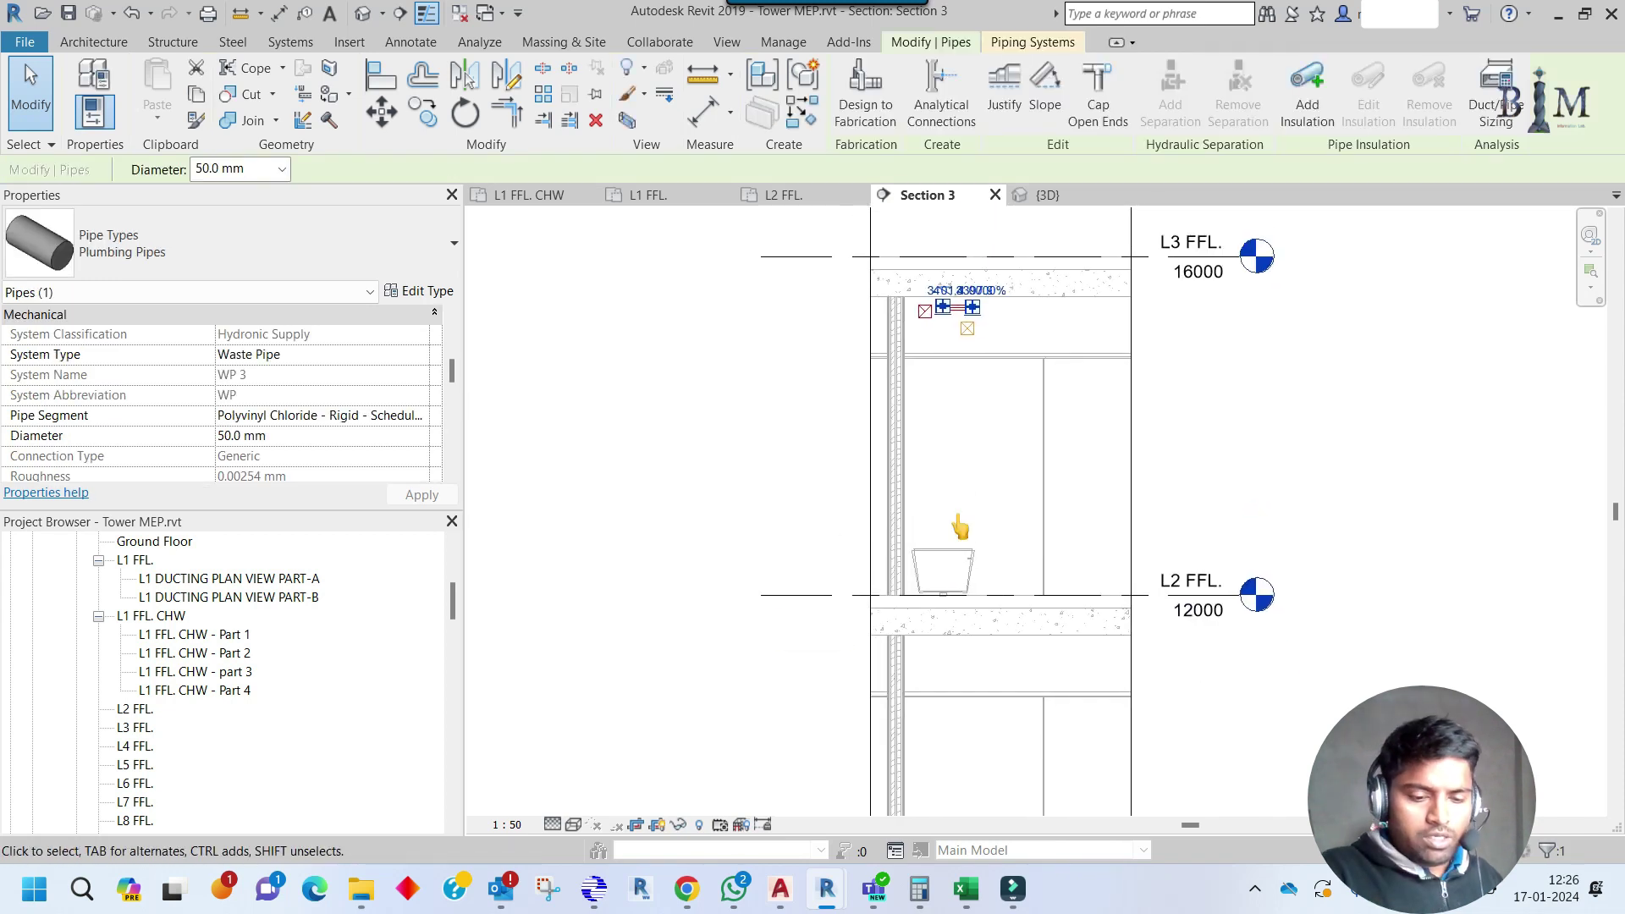
drag(957, 307, 957, 591)
scroll(944, 622, up, 4)
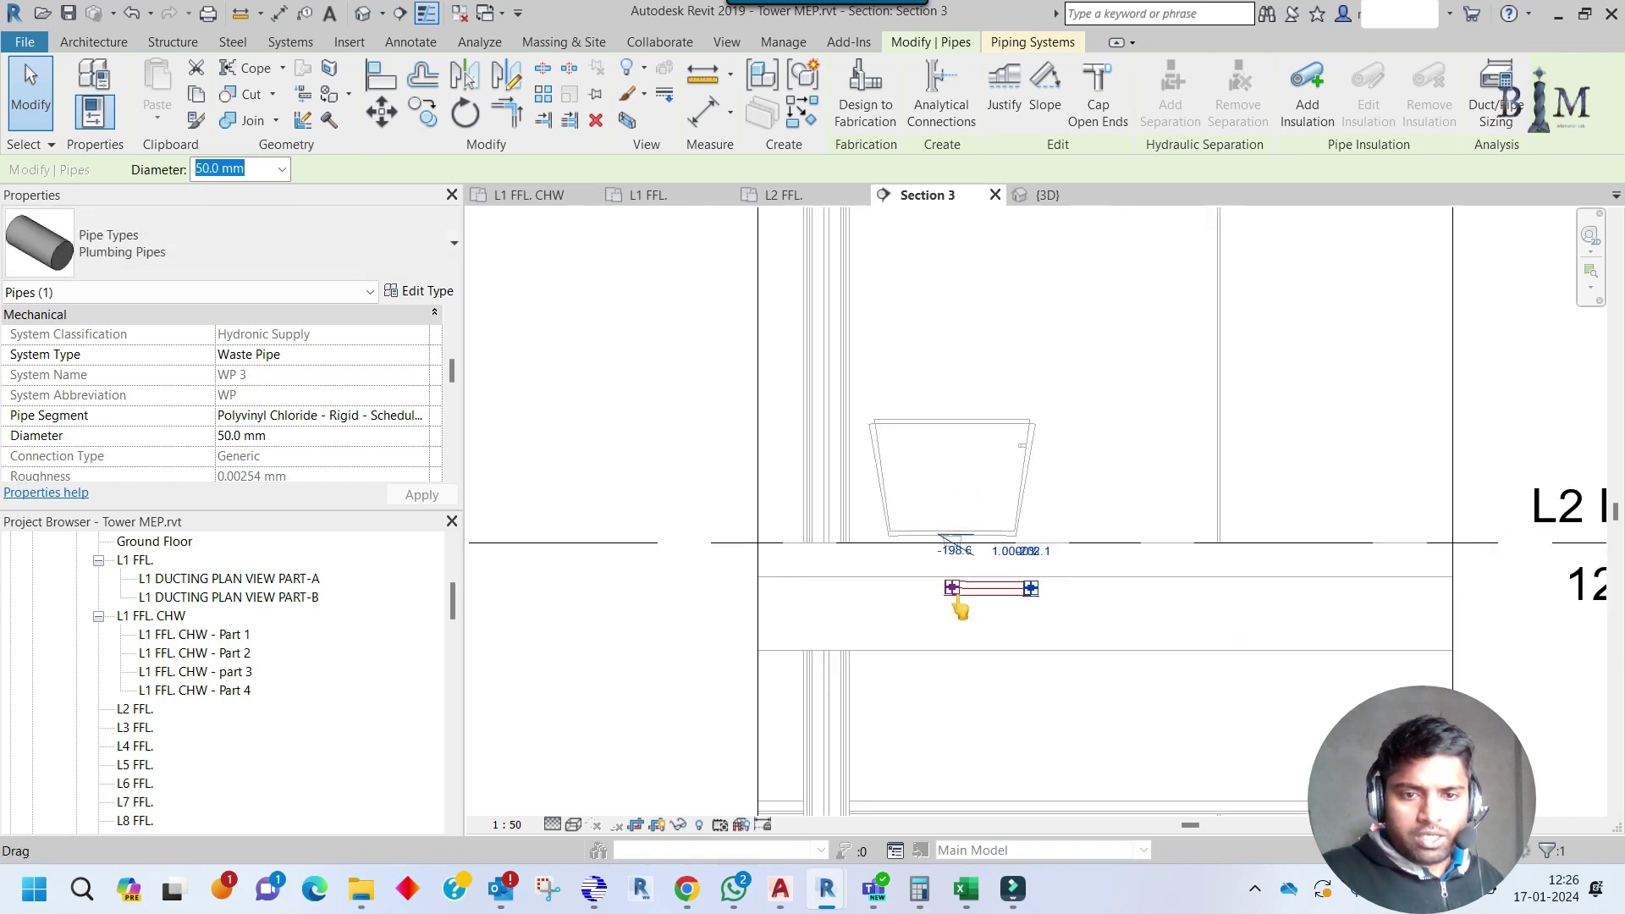
Draw a vertical 50 mm pipe up from the horizontal pipe's end under the bathtub and align its top with the drain outlet.
right_click(953, 594)
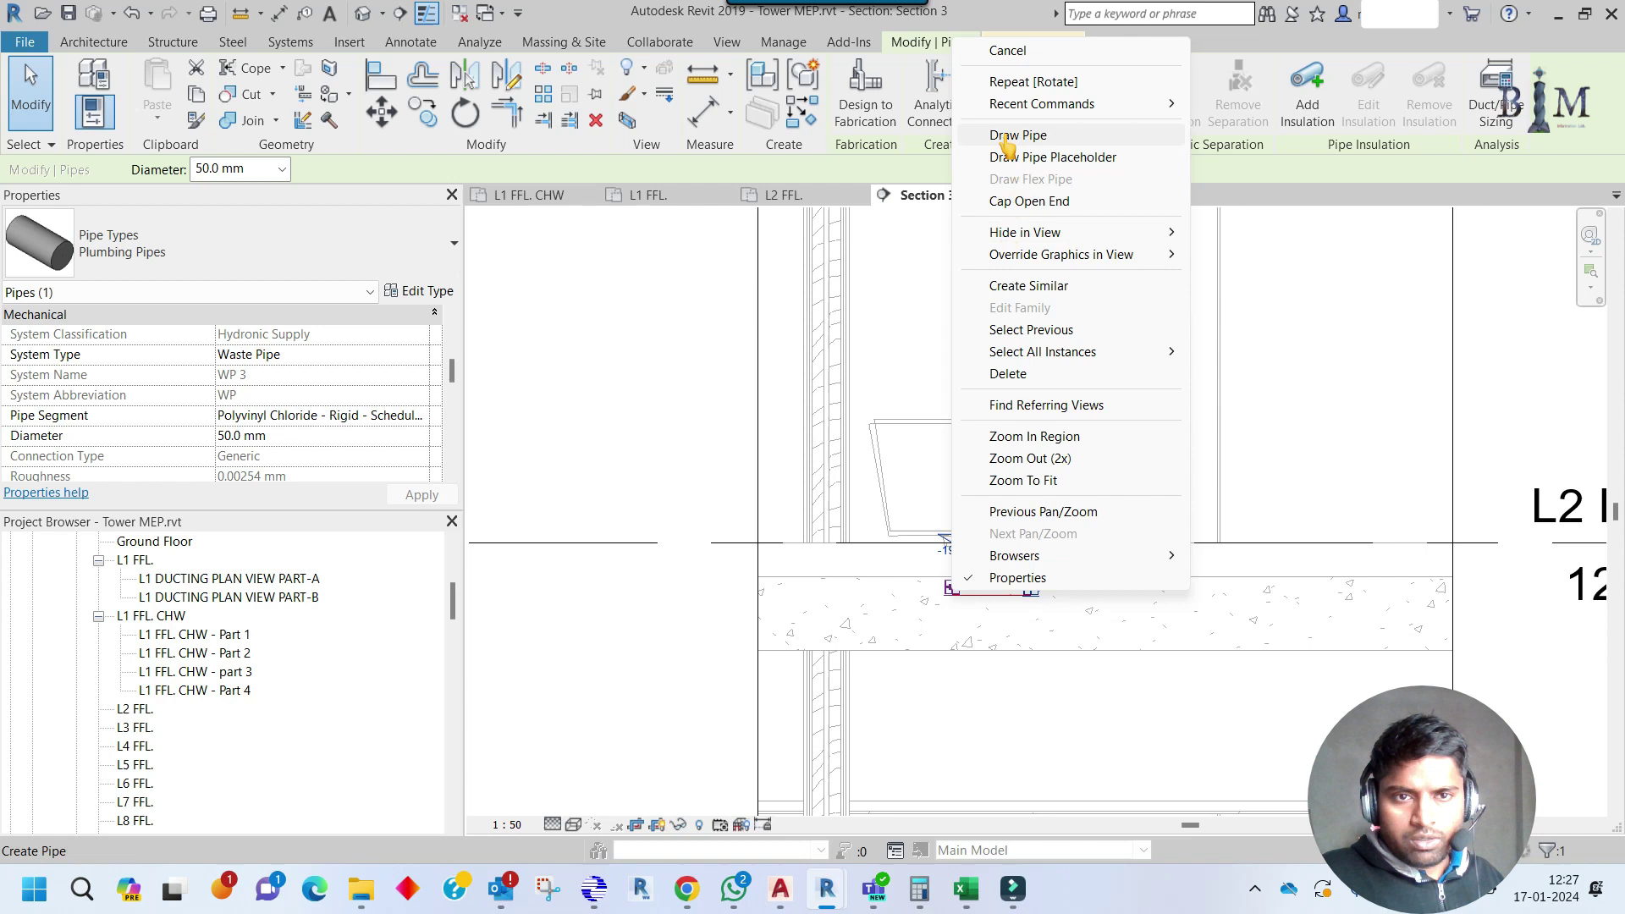
click(1016, 136)
scroll(952, 550, up, 2)
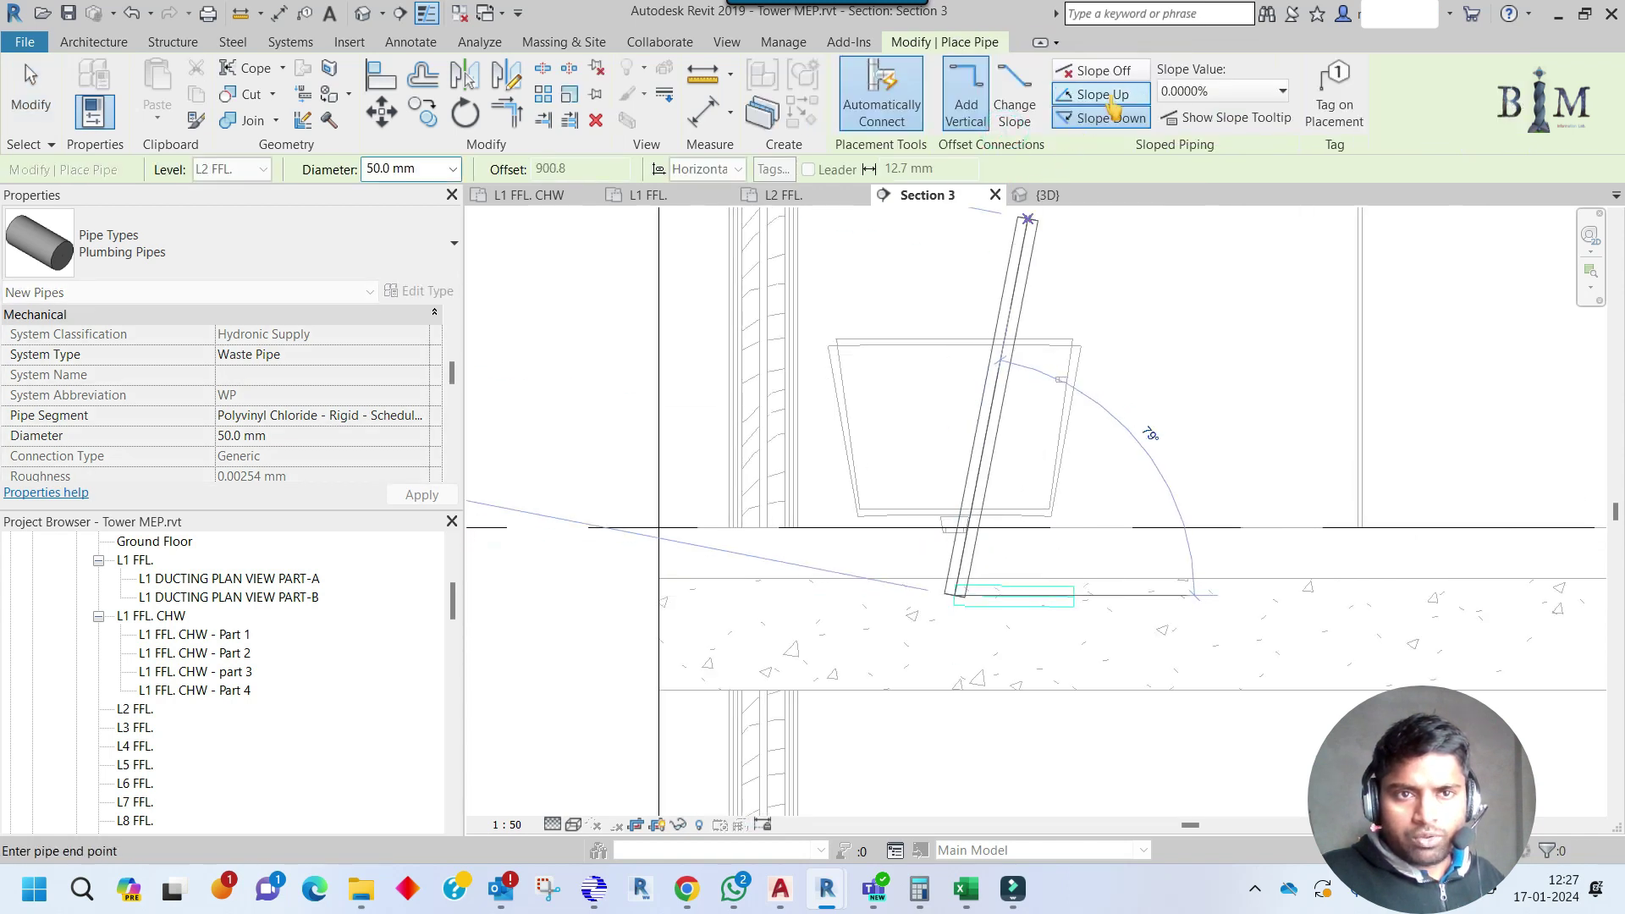
click(954, 558)
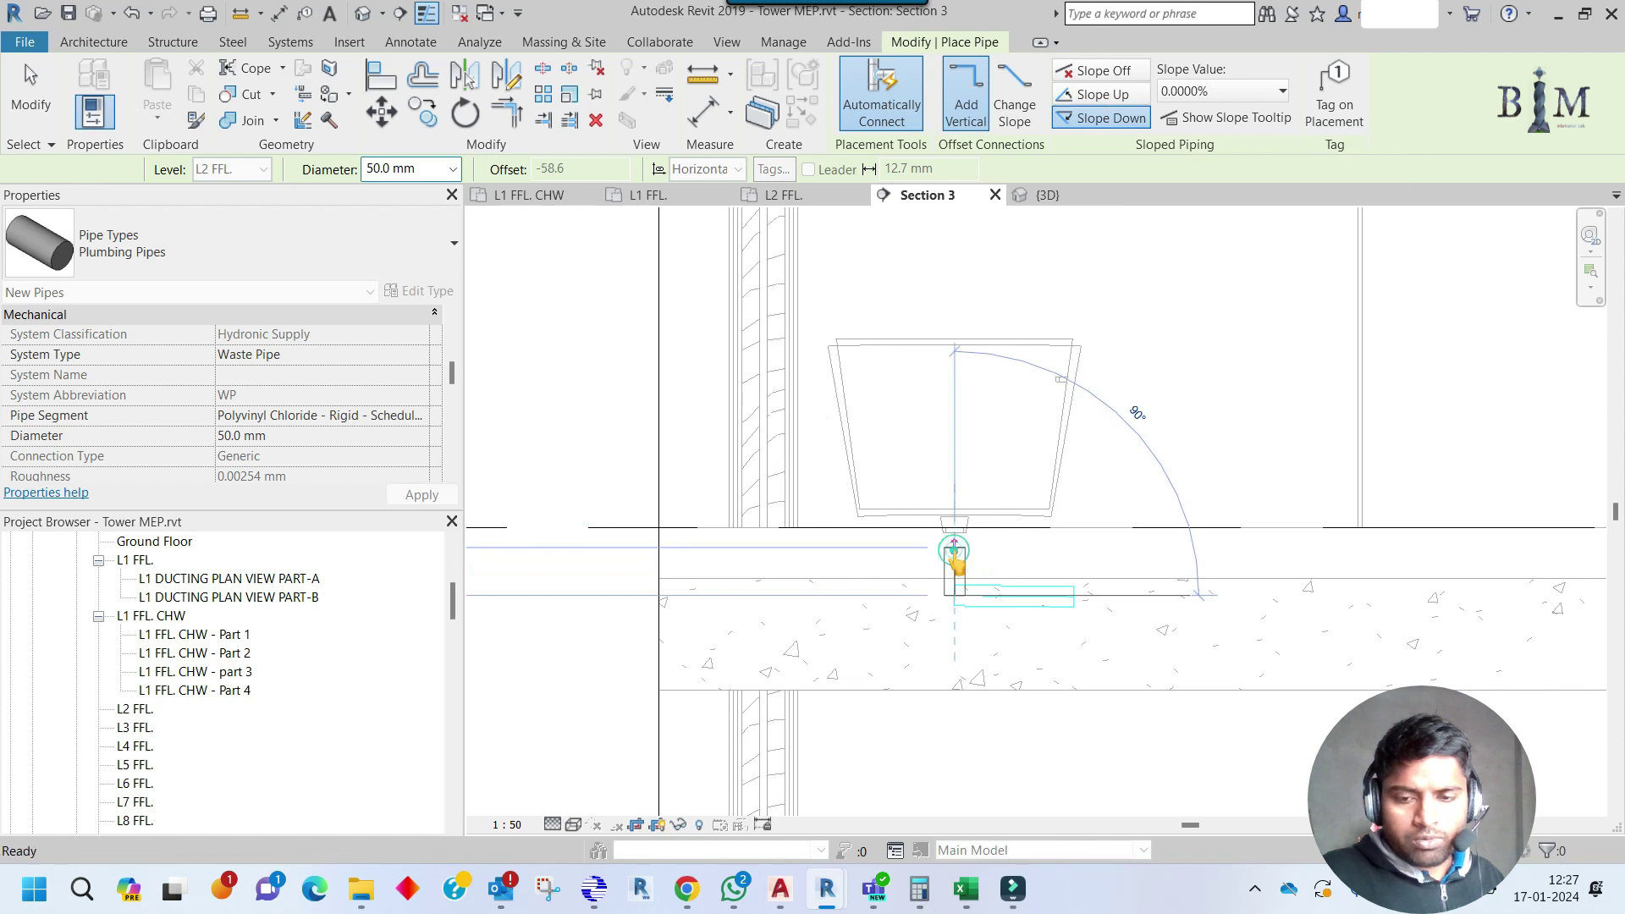
key(Escape)
key(Escape)
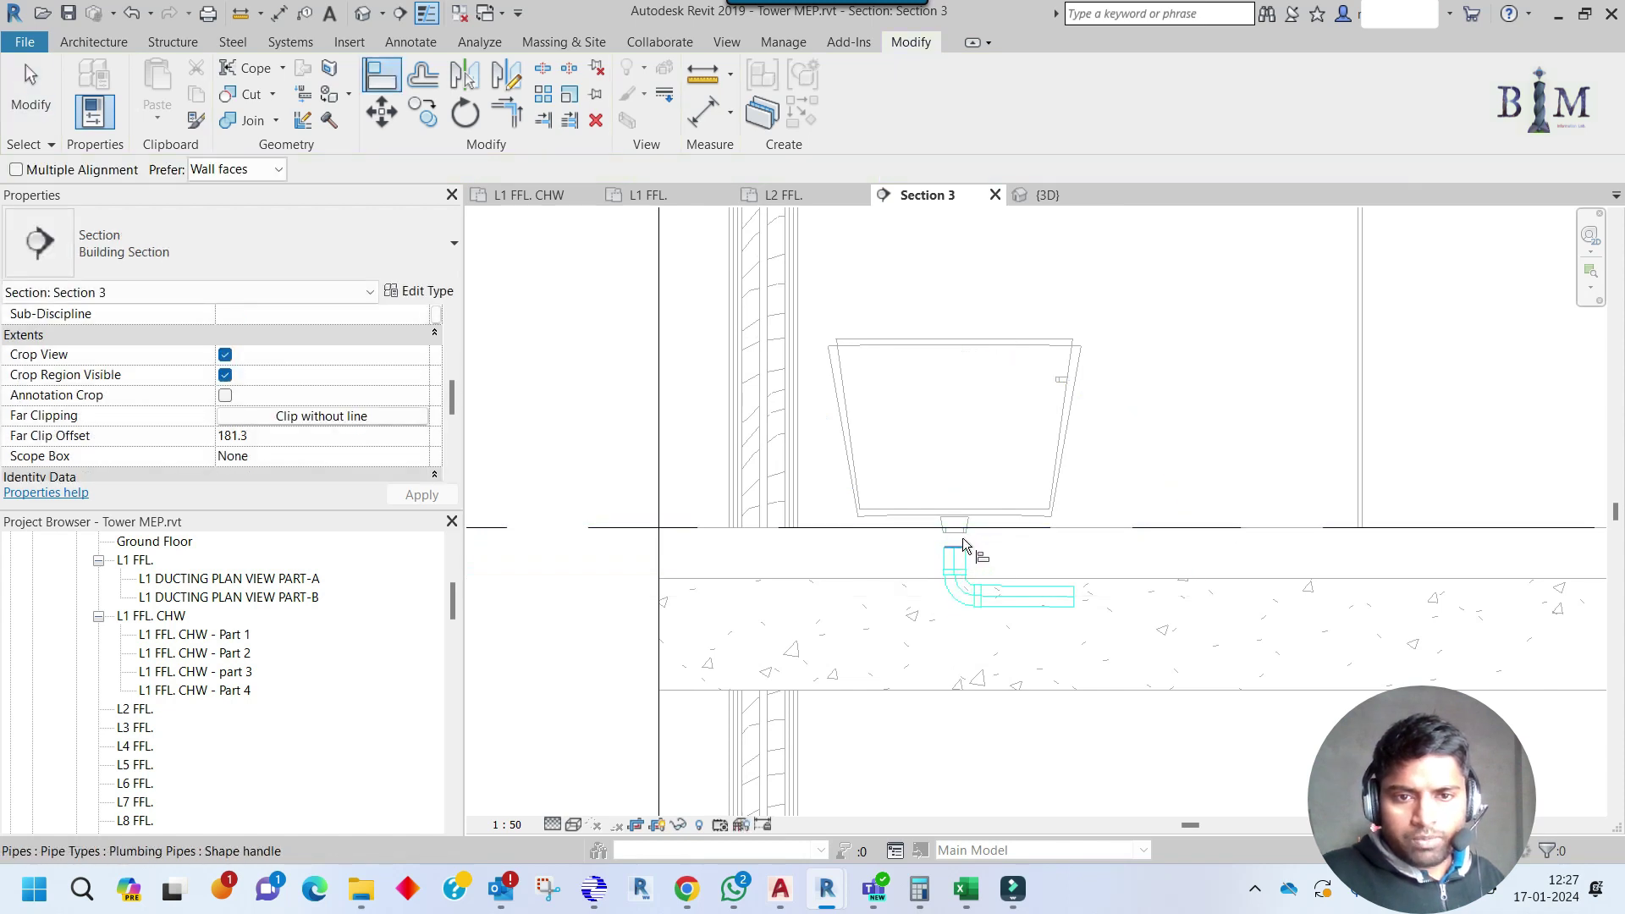
scroll(965, 546, up, 1)
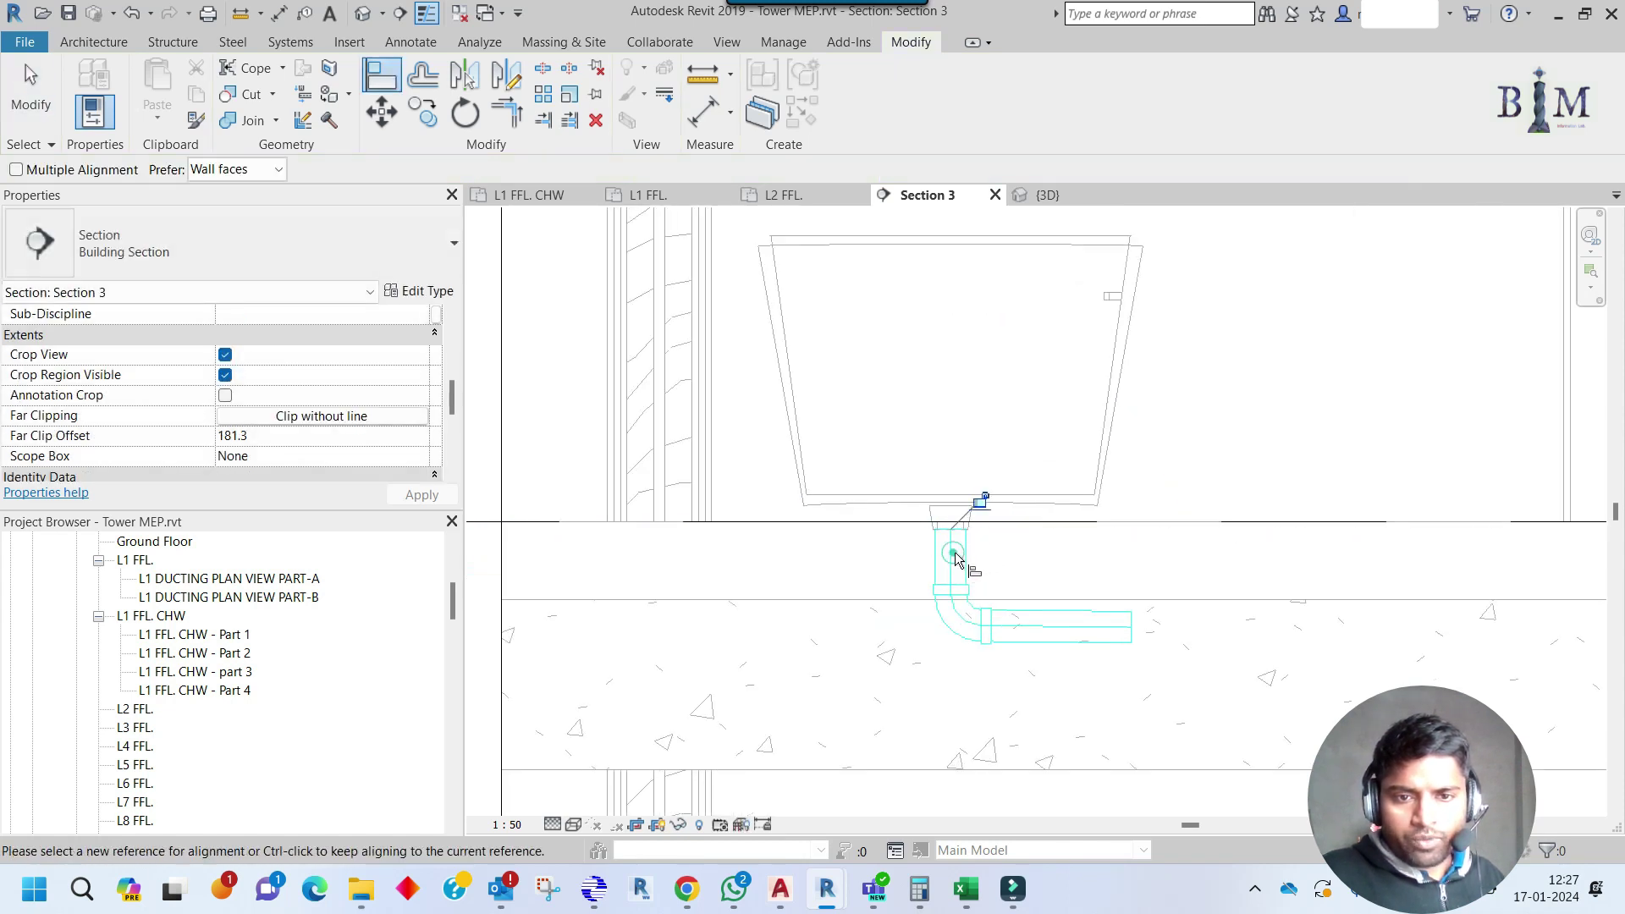
key(Escape)
Move the bathtub's connected drain pipes and bend up one storey to the slab at L3 FFL.
scroll(973, 622, down, 3)
scroll(978, 627, down, 5)
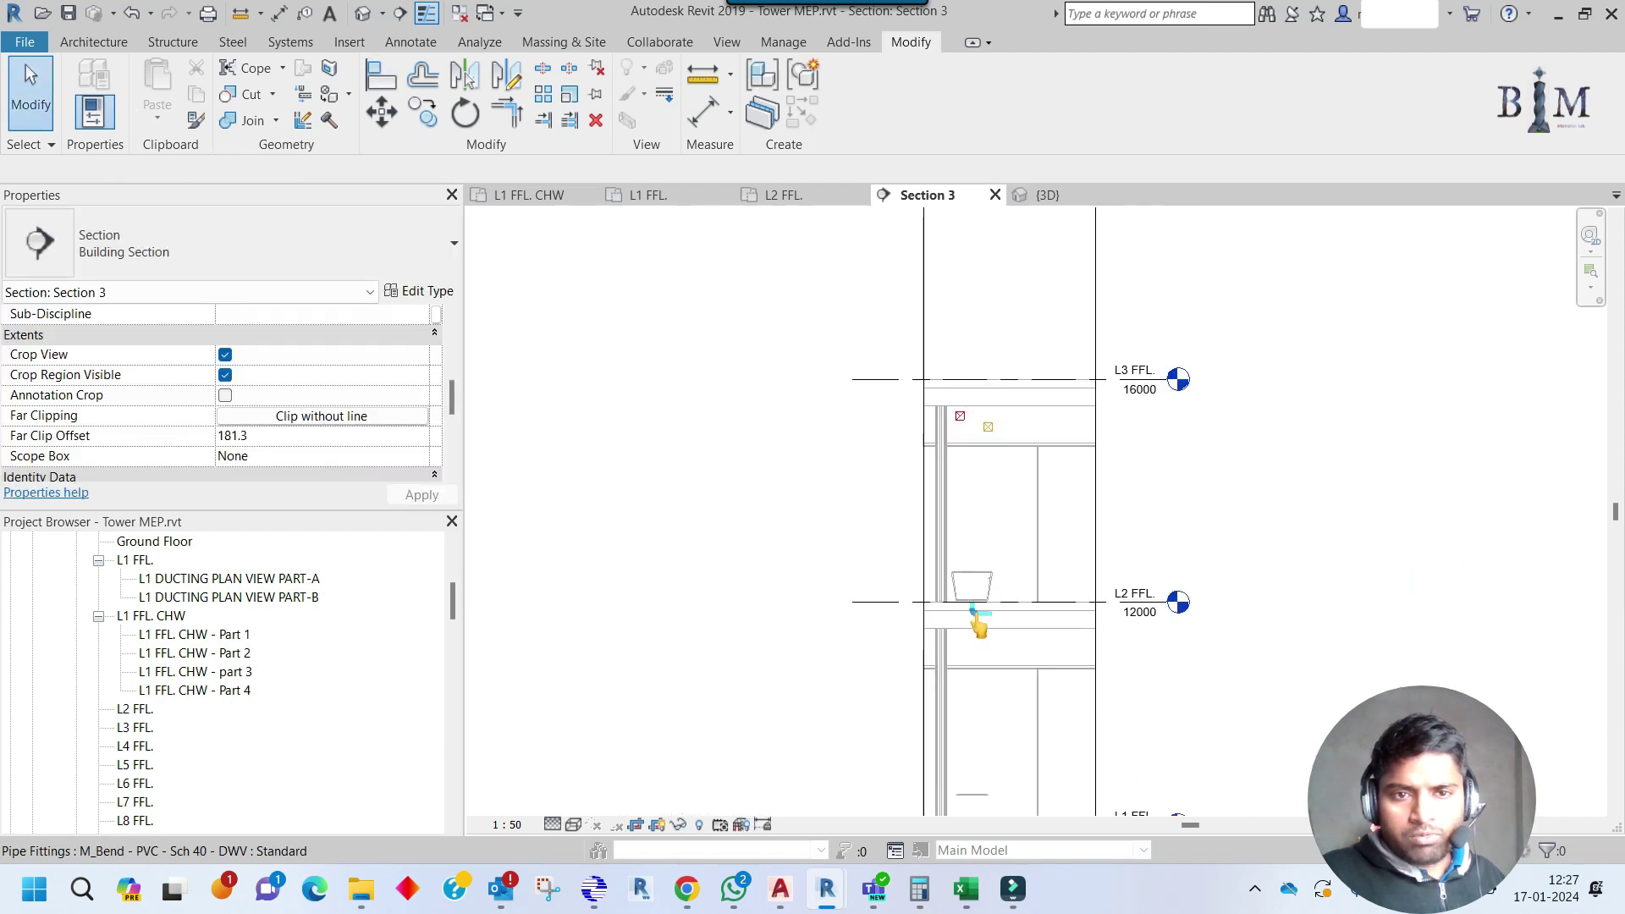
key(Tab)
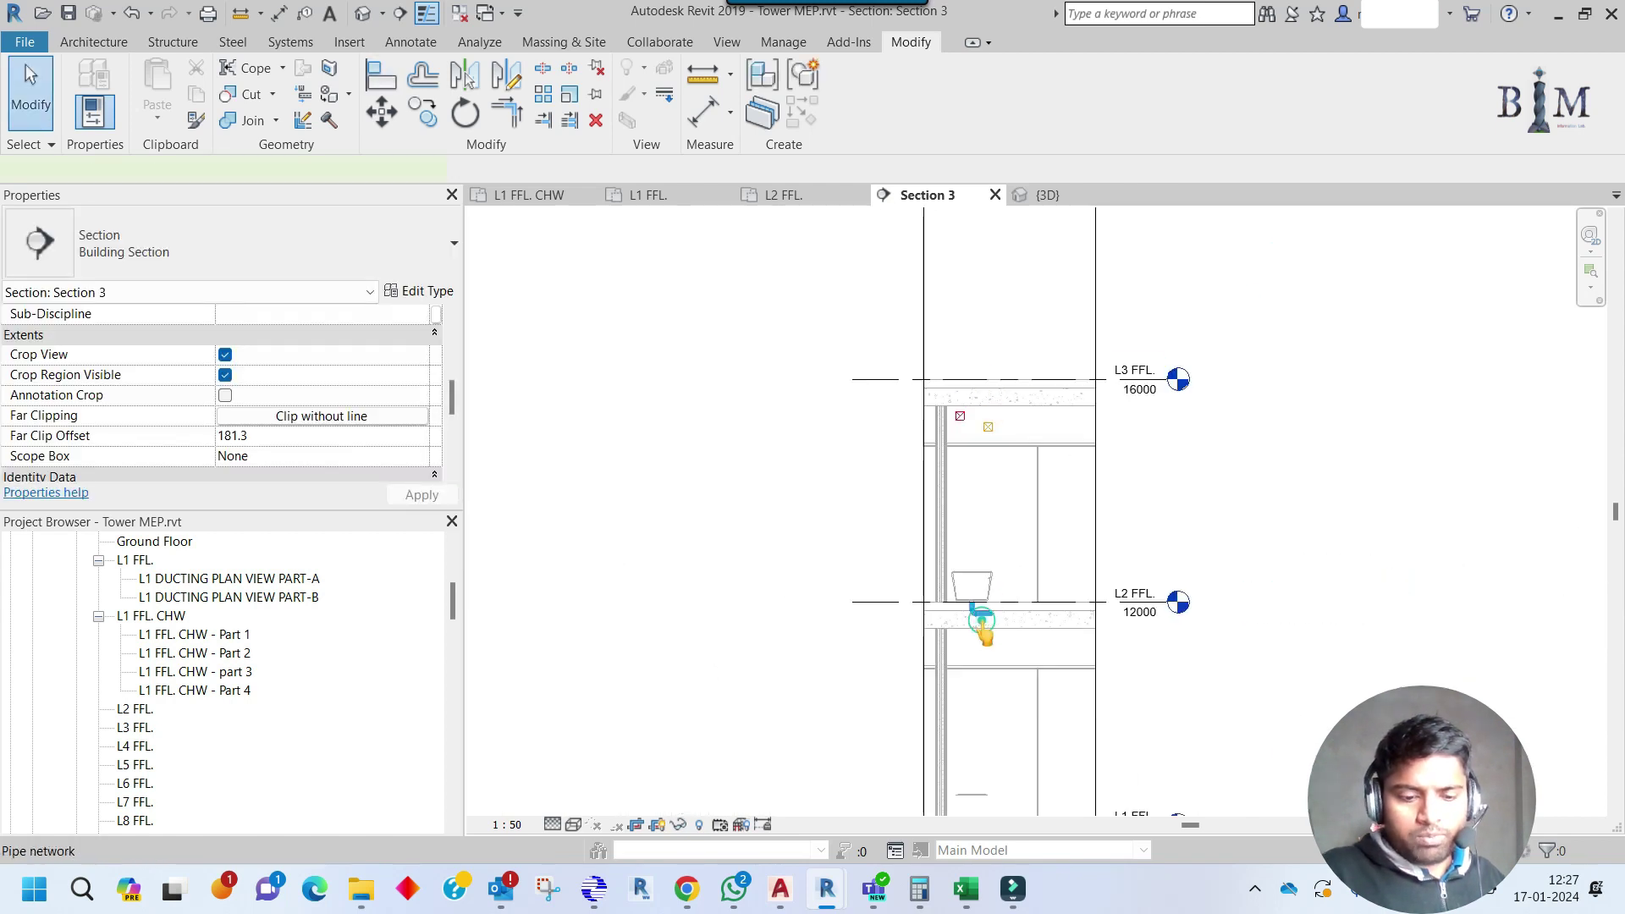
click(982, 626)
scroll(1016, 410, up, 1)
scroll(952, 418, up, 6)
key(Escape)
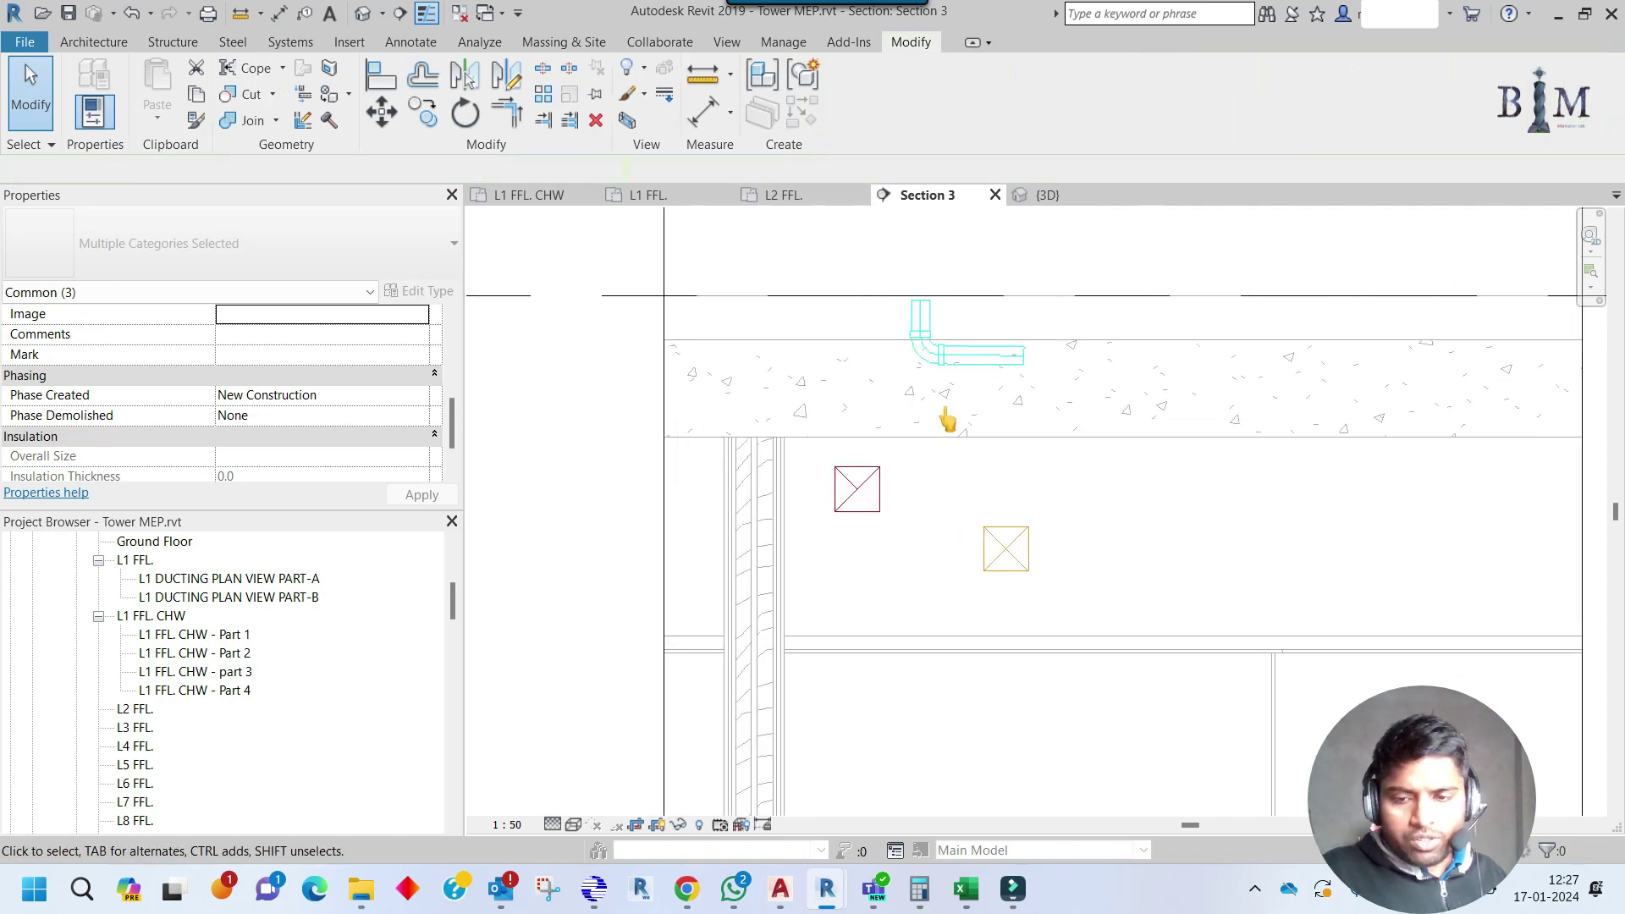
Lower the bathtub's horizontal waste pipe in the section to just below the L3 slab and return to the L2 FFL plan.
key(a)
key(l)
key(Escape)
key(Escape)
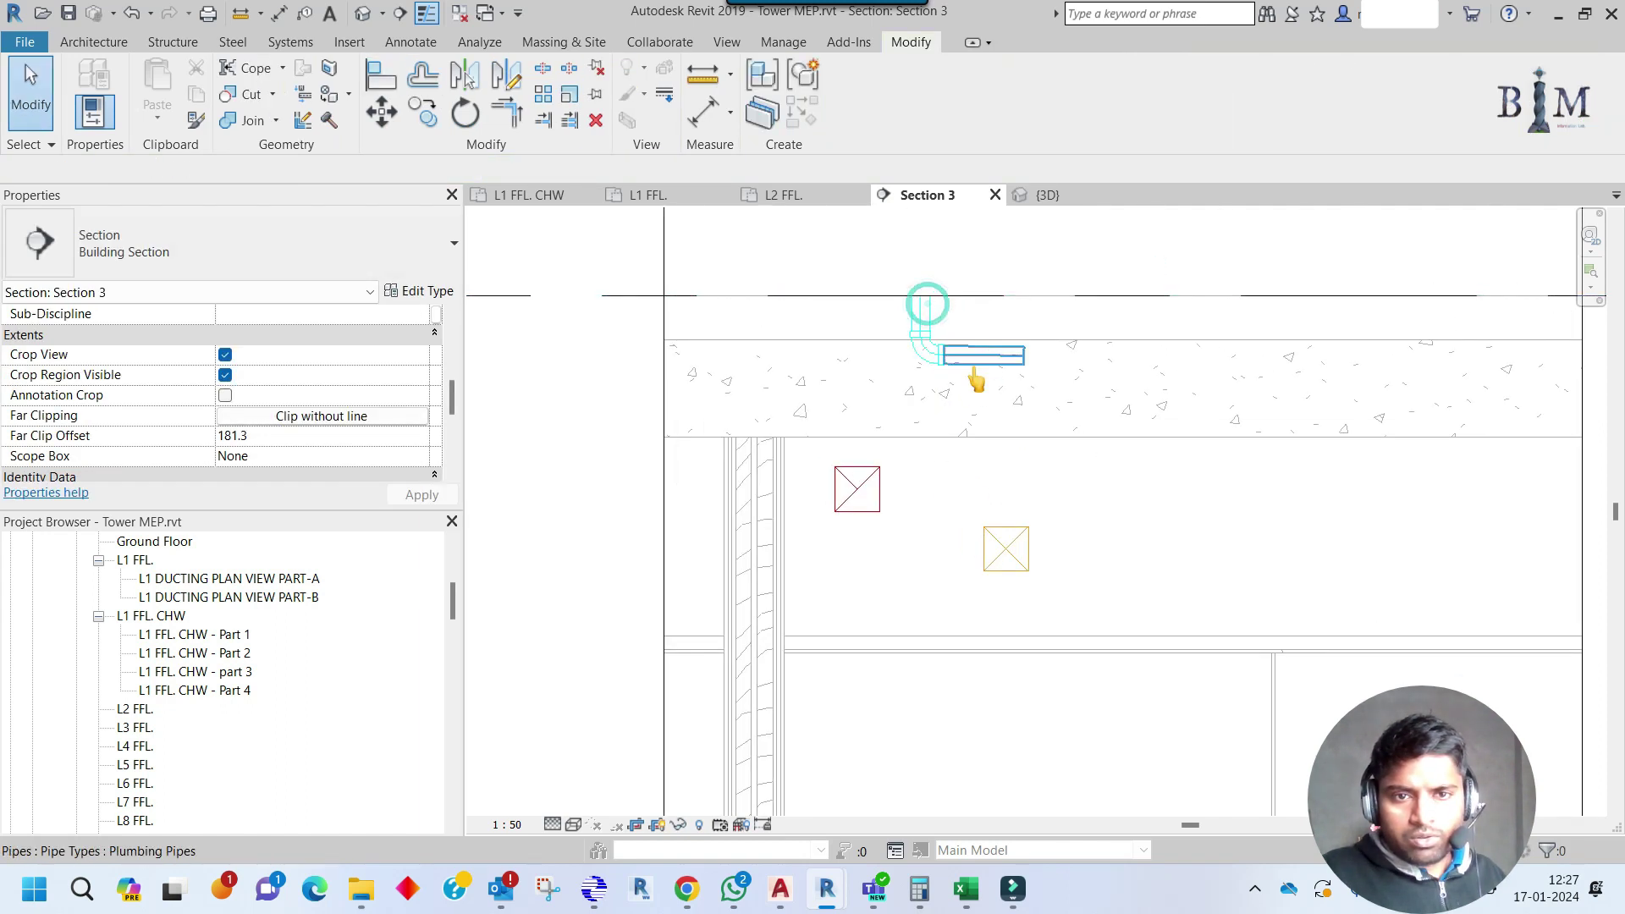
click(975, 377)
drag(976, 376, 968, 474)
key(Escape)
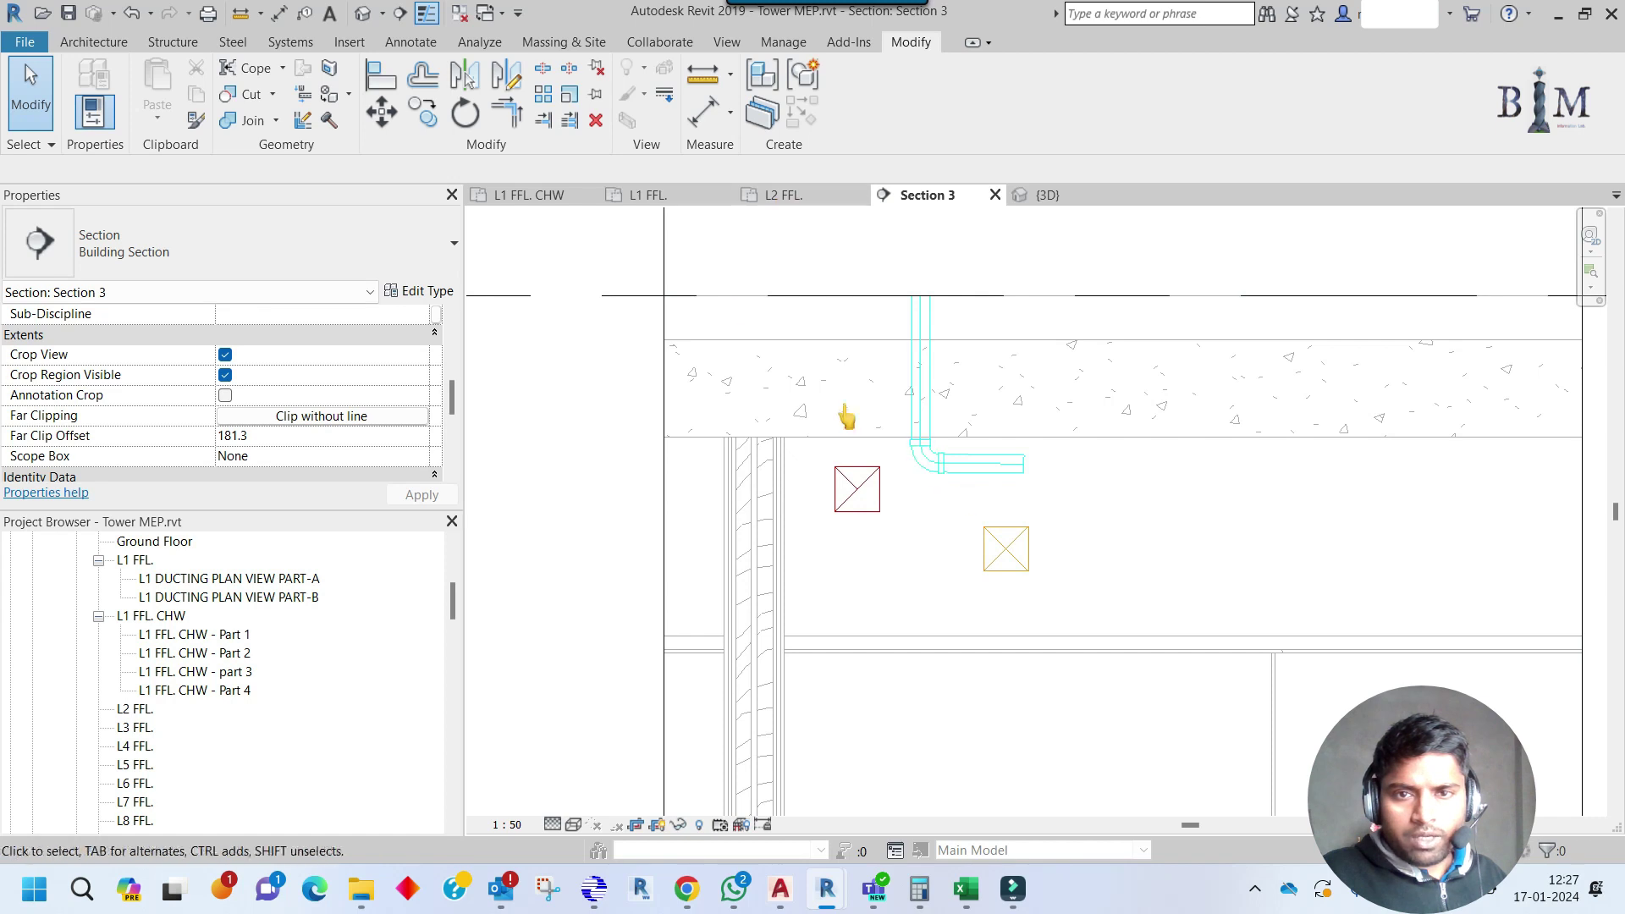
click(789, 204)
scroll(875, 532, up, 2)
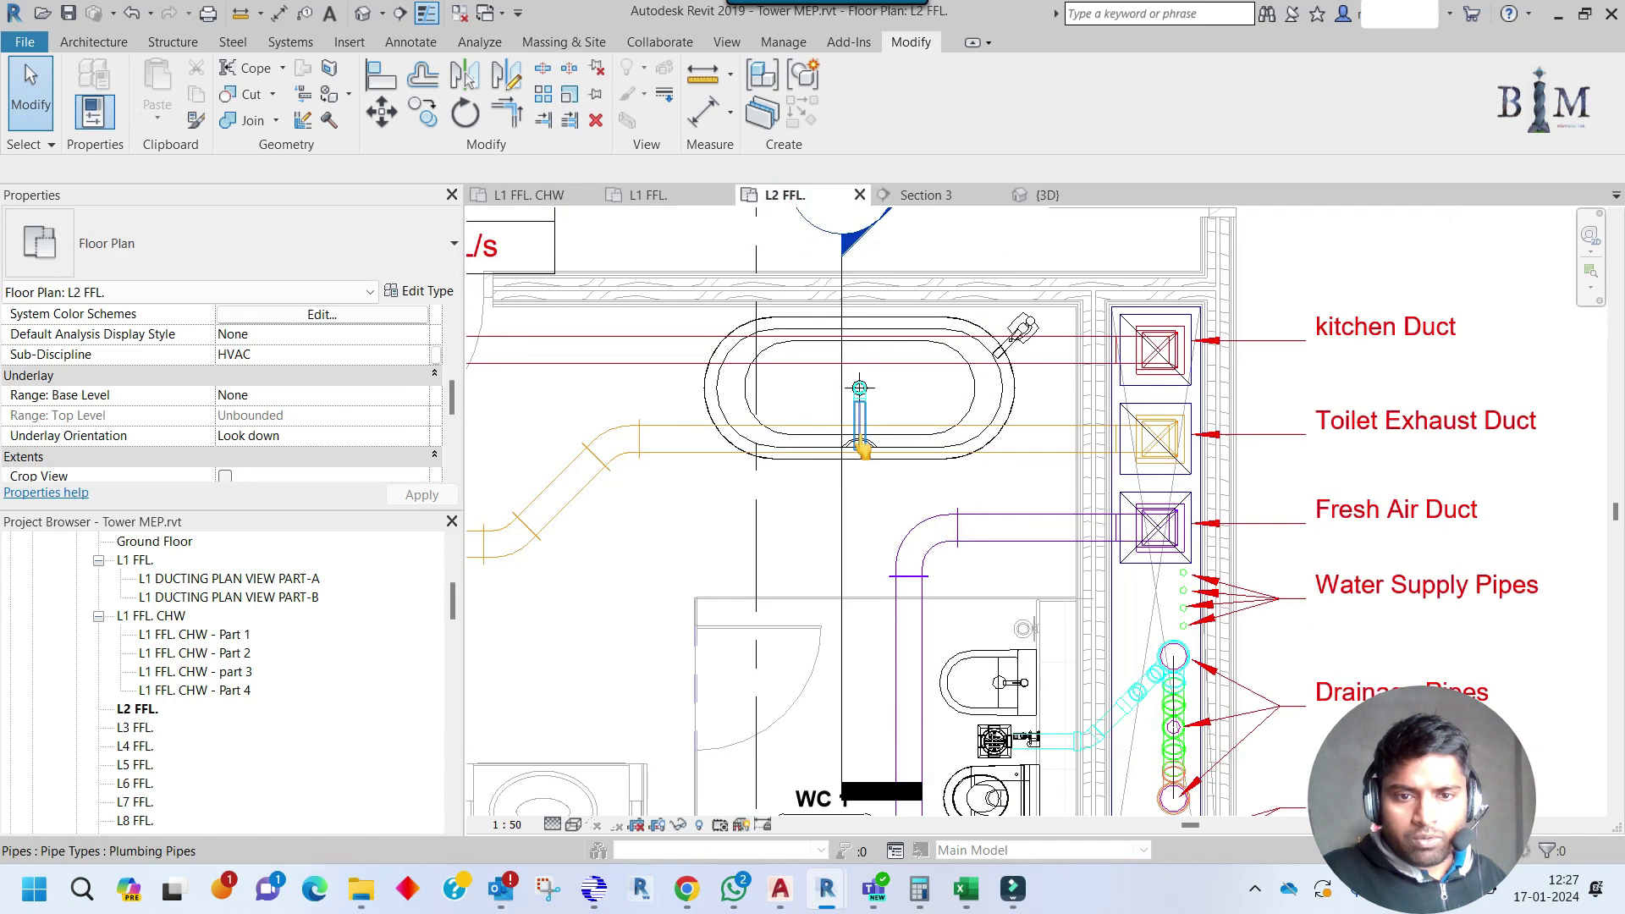
Try to swing the free end of the bathtub's waste pipe diagonally toward the shaft, and undo the change.
click(859, 419)
middle_drag(859, 419, 848, 350)
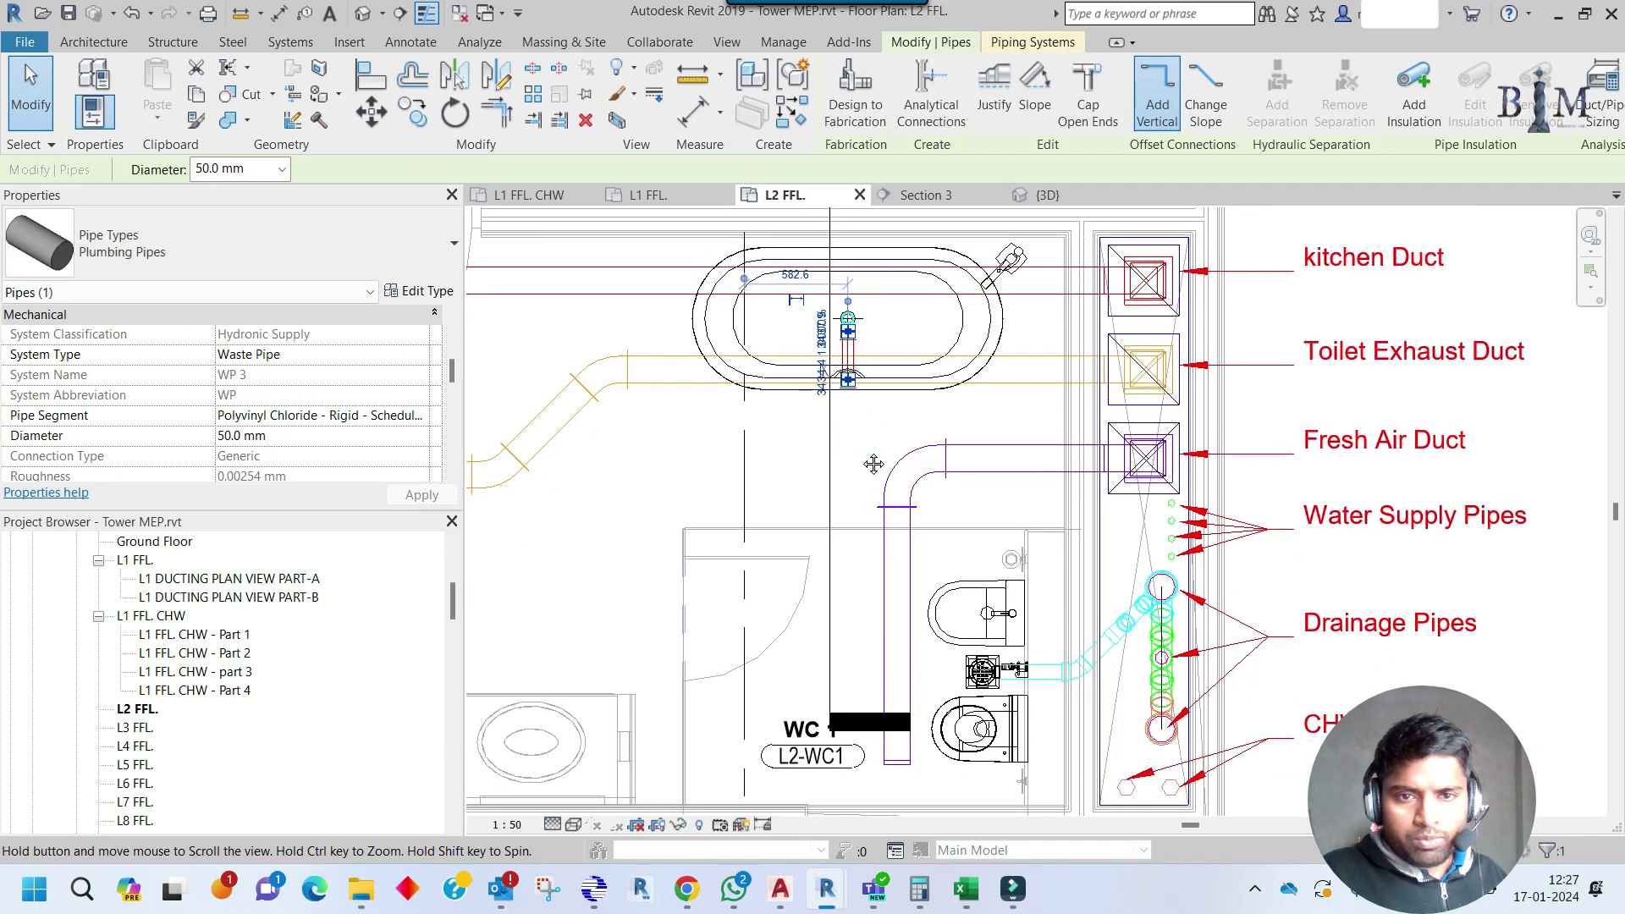
click(847, 381)
click(948, 419)
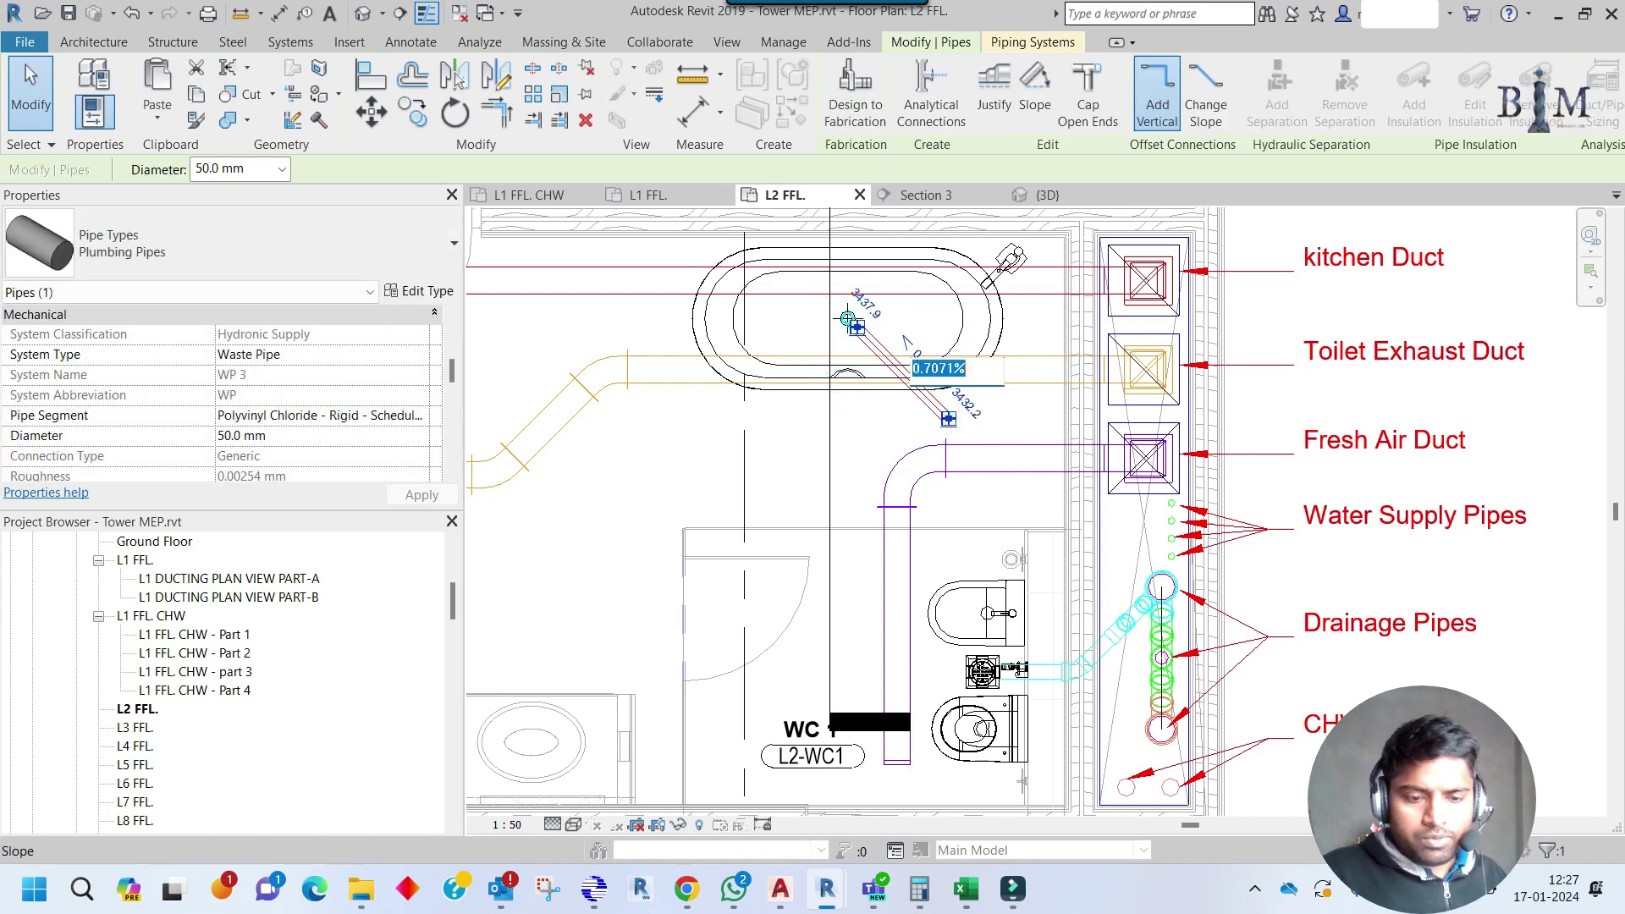
key(Escape)
key(Escape)
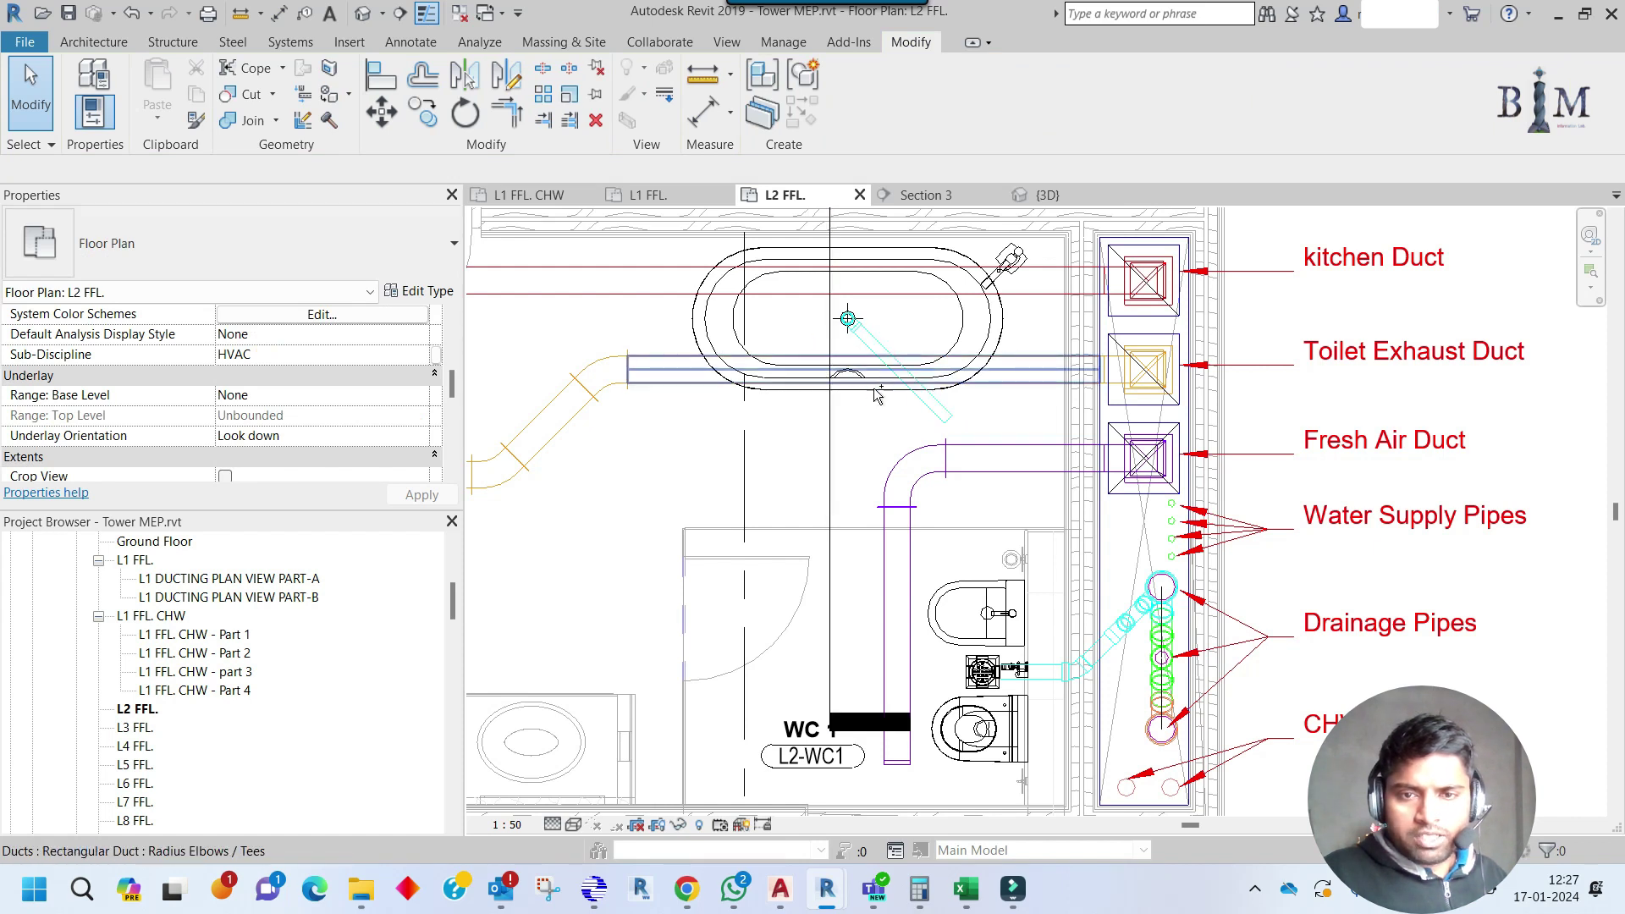
key(ctrl+z)
Rotate the bathtub's connected drain pipes by 45° about the drain centre so the horizontal pipe points diagonally toward the shaft.
key(Tab)
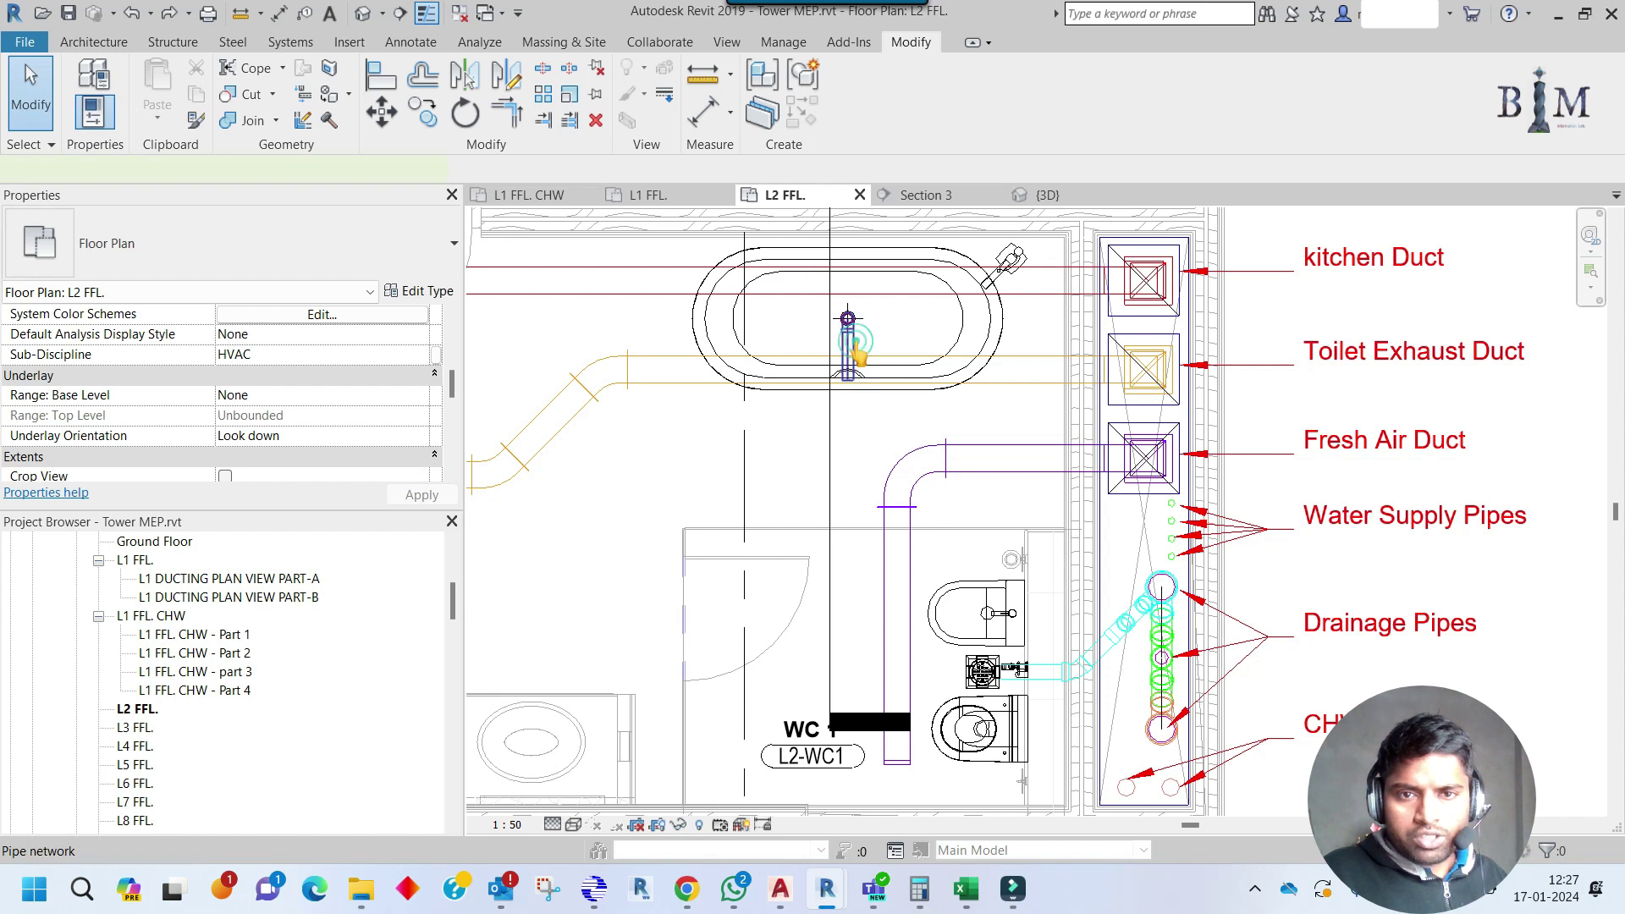
click(854, 352)
click(465, 113)
click(574, 169)
scroll(859, 328, up, 4)
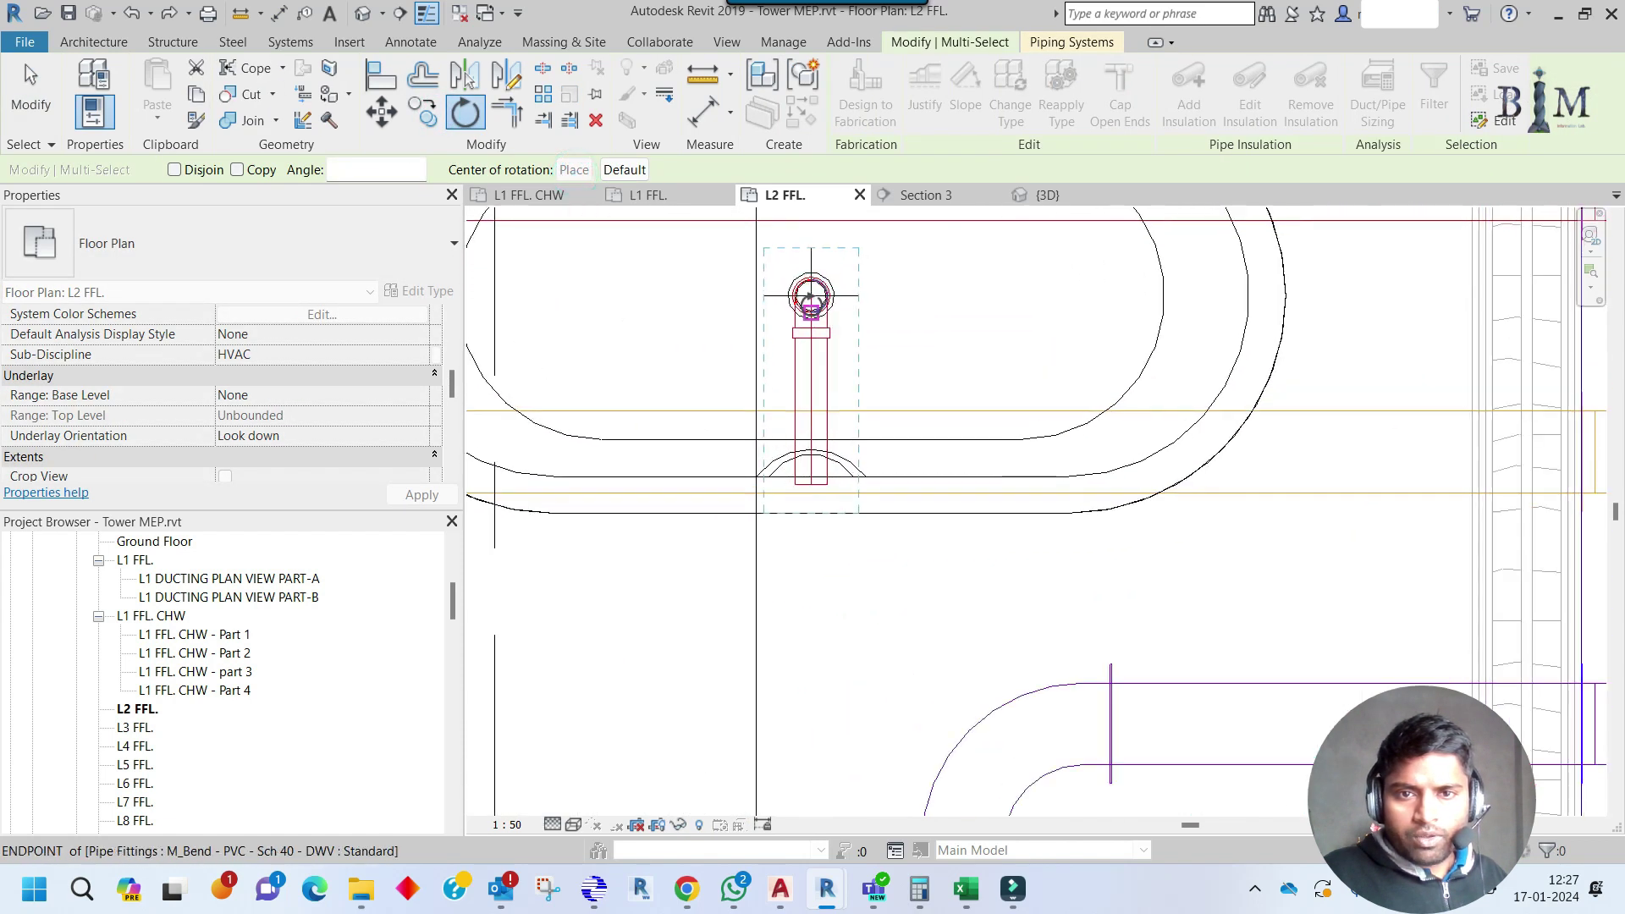
click(811, 296)
click(814, 370)
text(45)
key(Return)
key(Escape)
Draw a 50 mm waste pipe from the diagonal pipe's free end, running vertically in plan into WC 1.
click(902, 360)
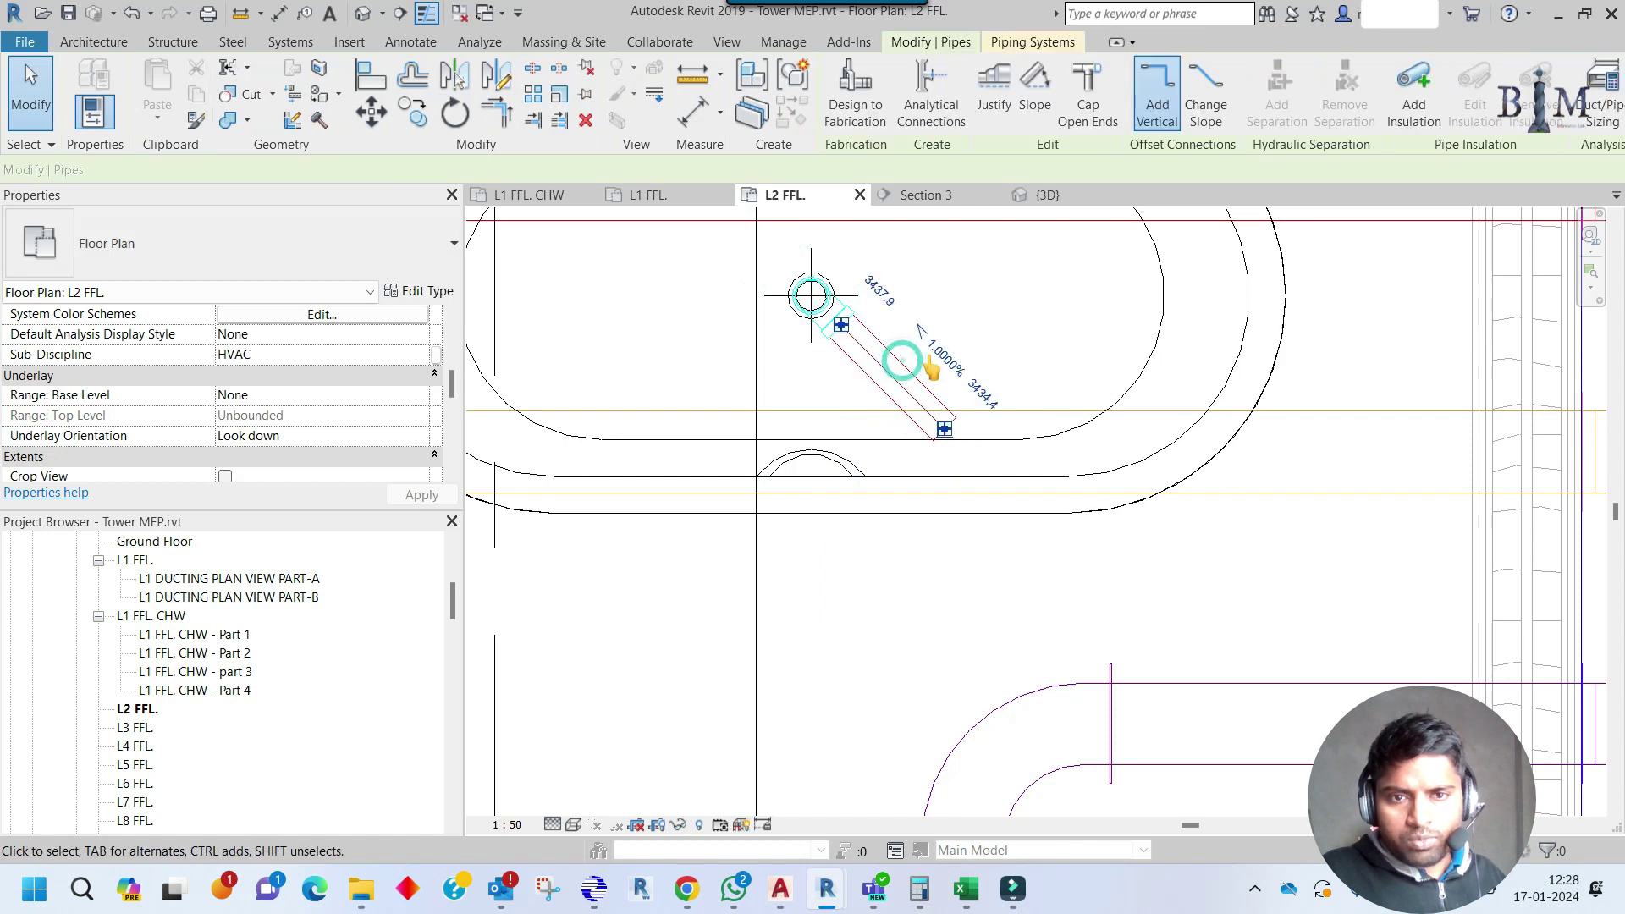
scroll(942, 362, up, 2)
scroll(935, 366, down, 4)
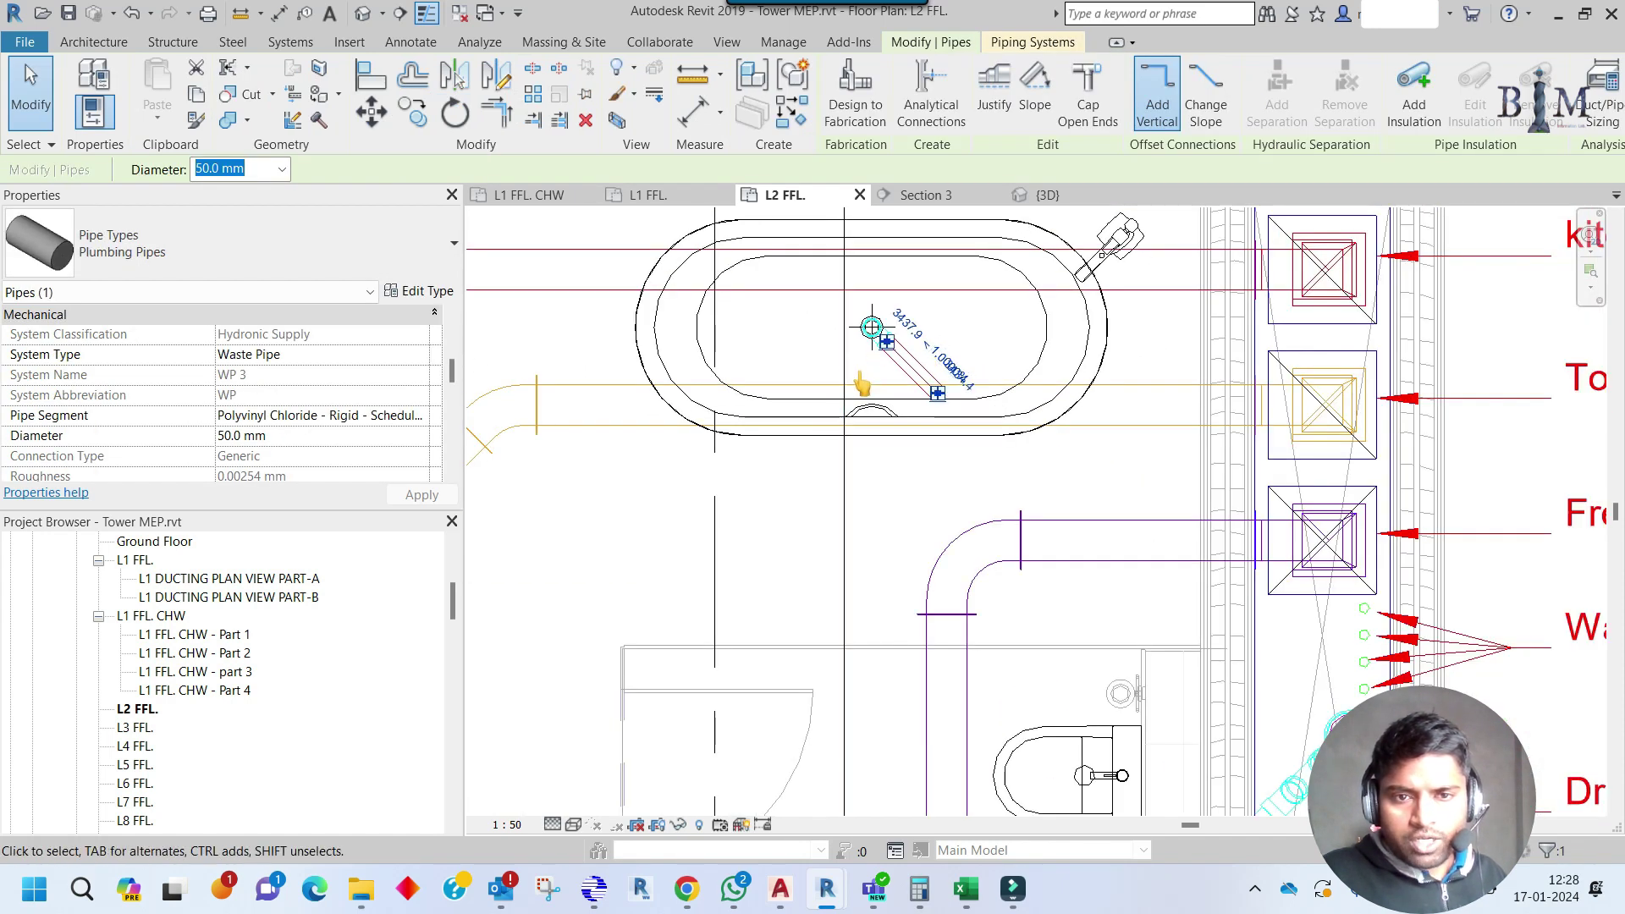
right_click(941, 398)
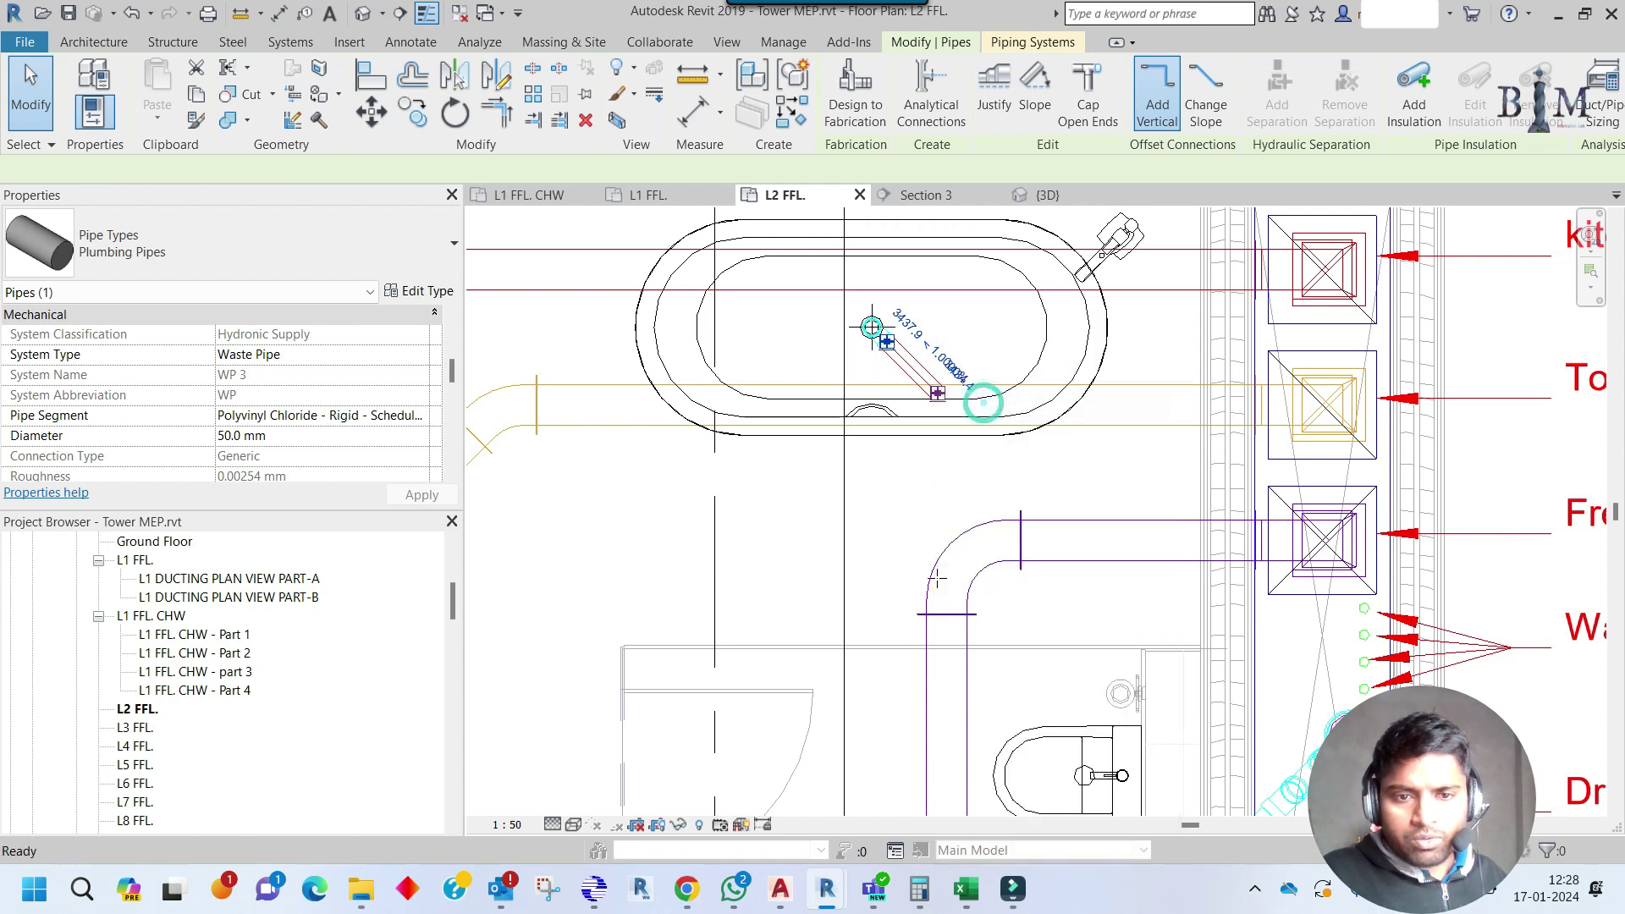
click(982, 408)
middle_drag(1049, 567, 1035, 392)
click(922, 582)
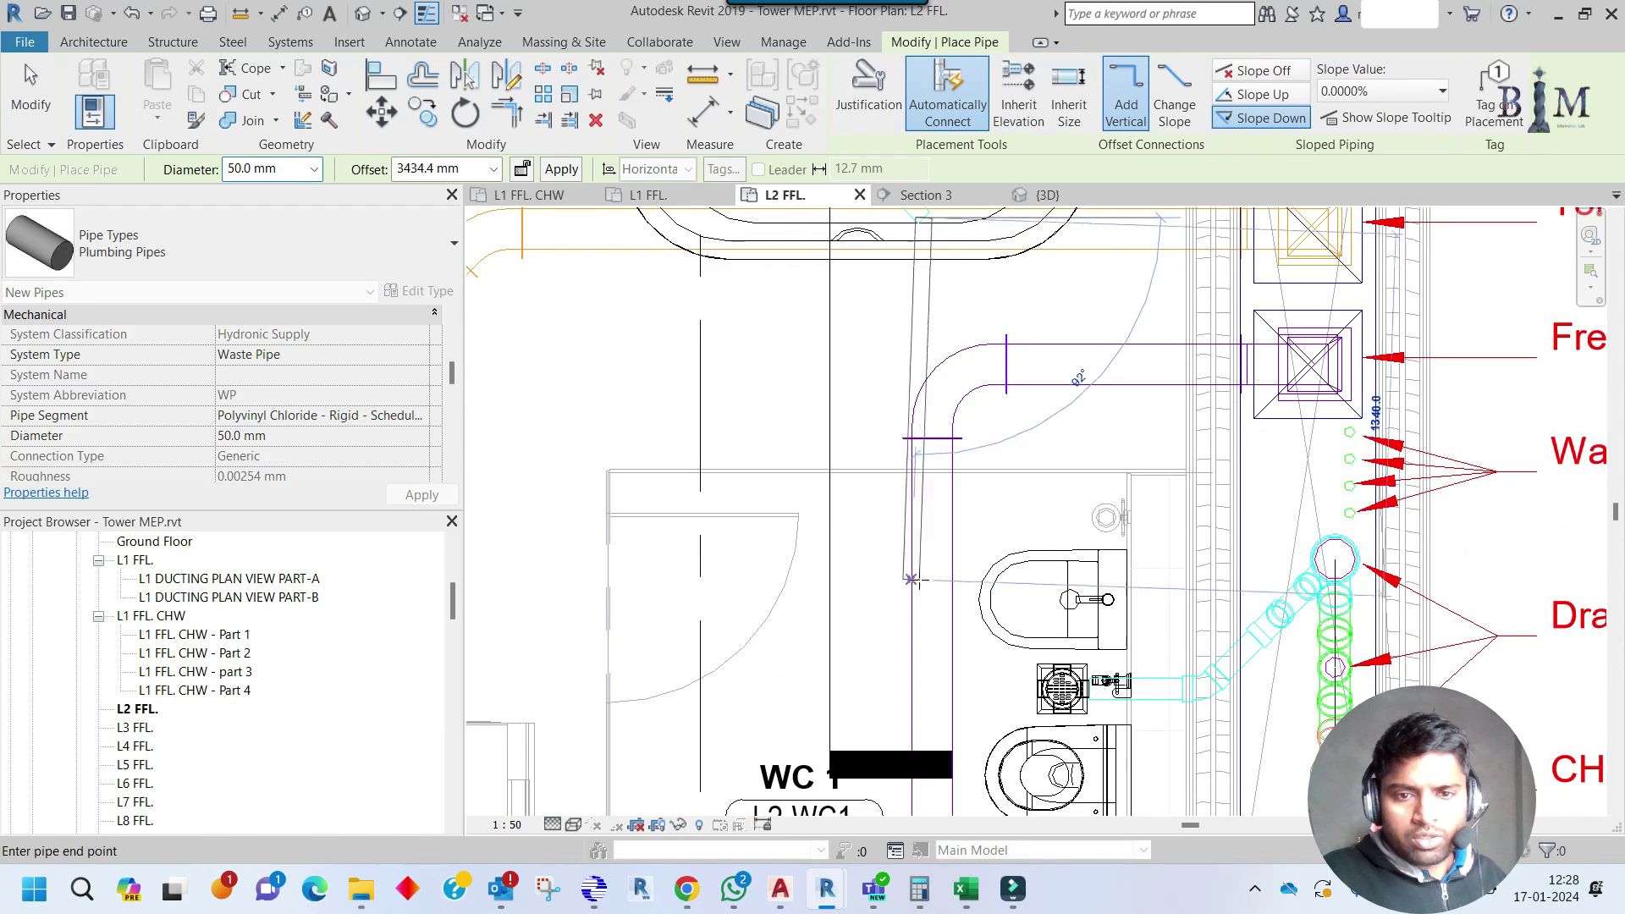
key(Escape)
key(Escape)
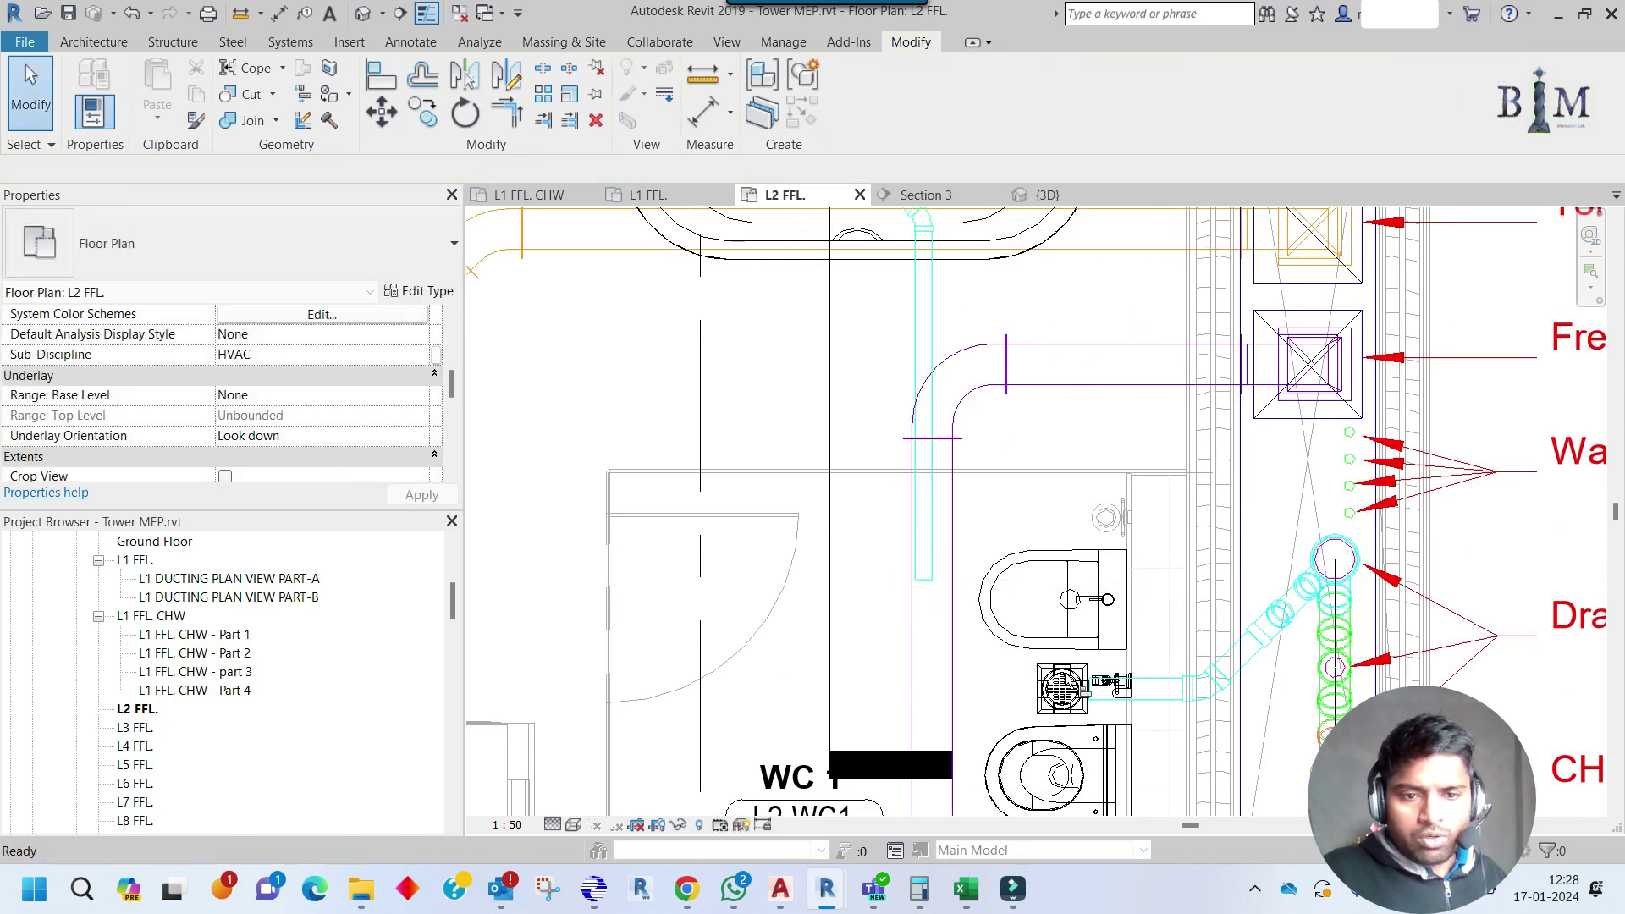
Align the new waste pipe's centreline in plan with the centre of the WC 1 floor drain.
key(a)
key(l)
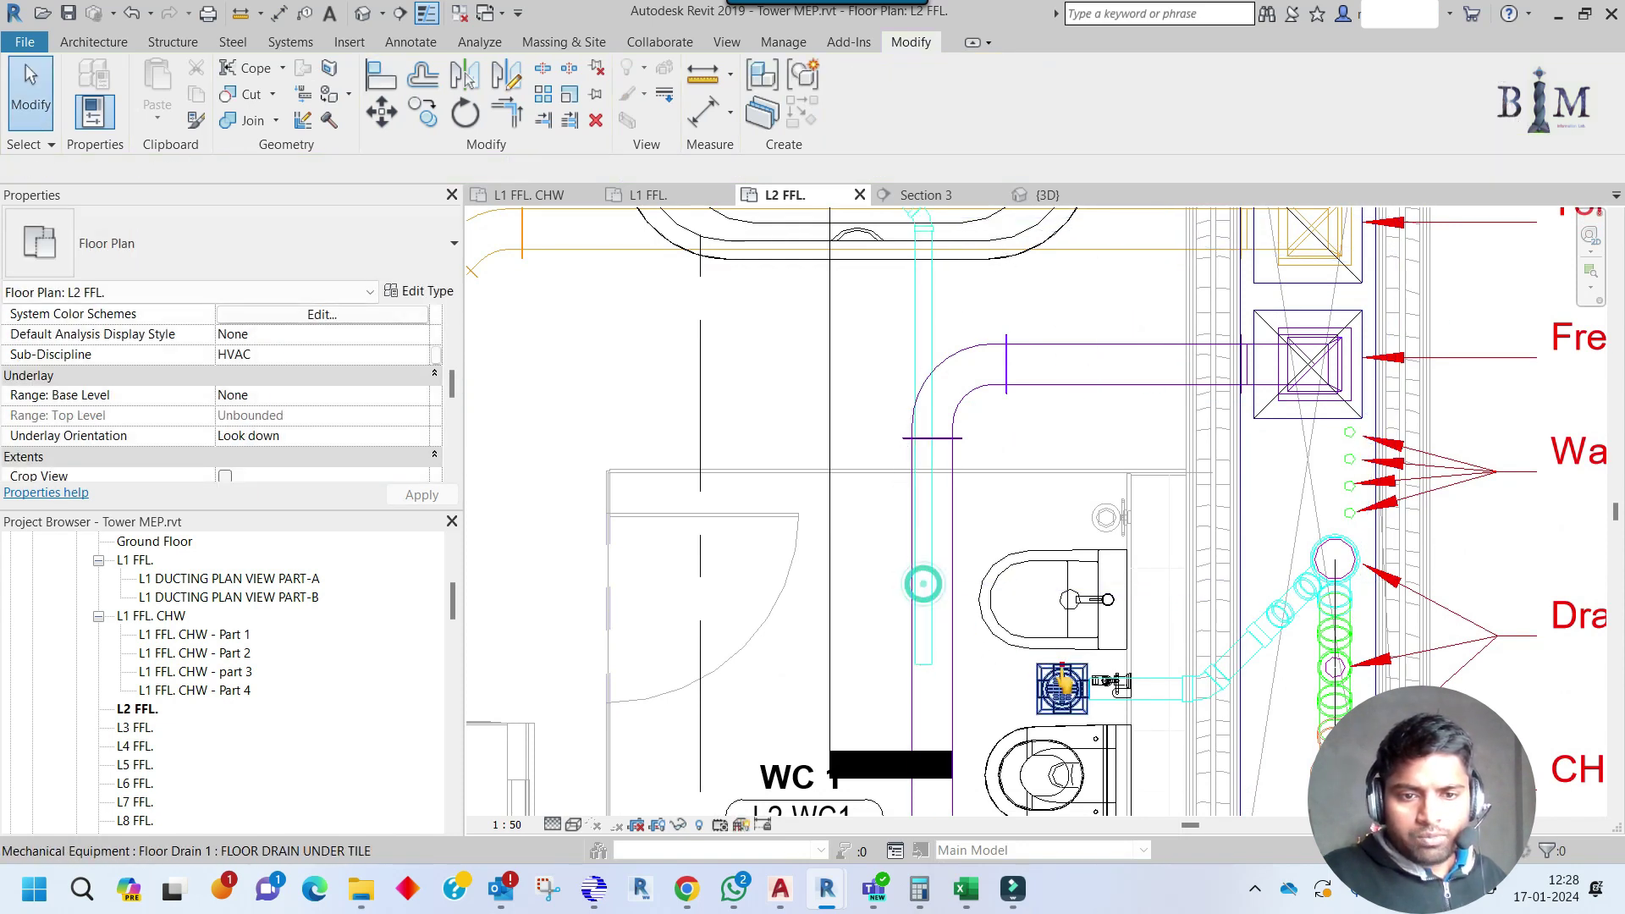
click(1062, 673)
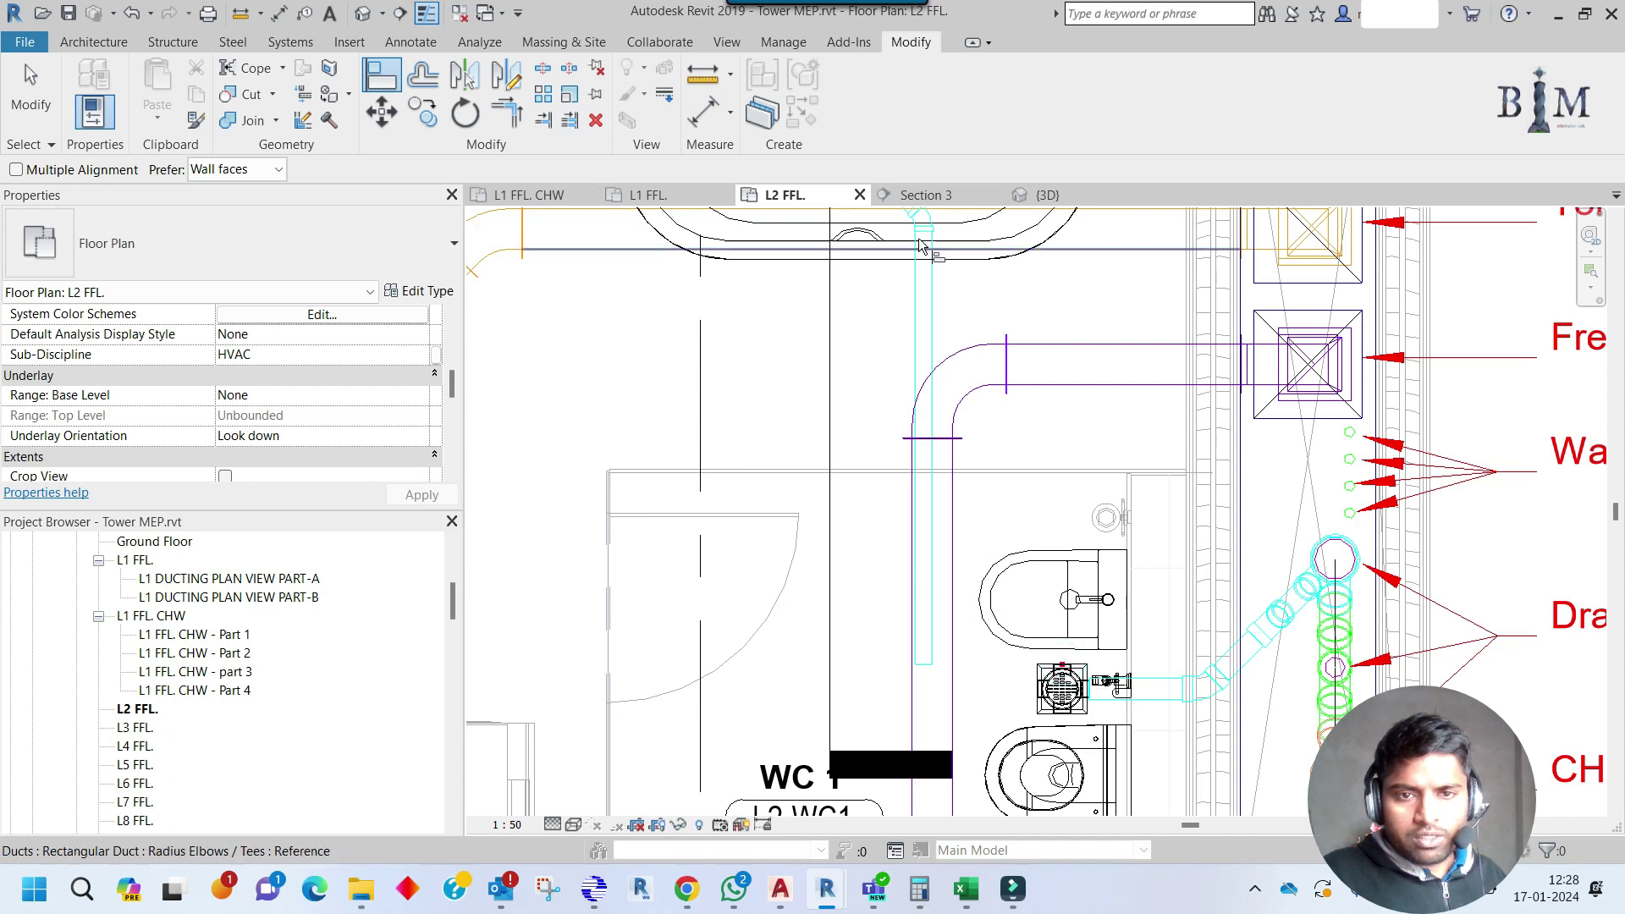
click(927, 317)
key(Escape)
scroll(1045, 519, down, 2)
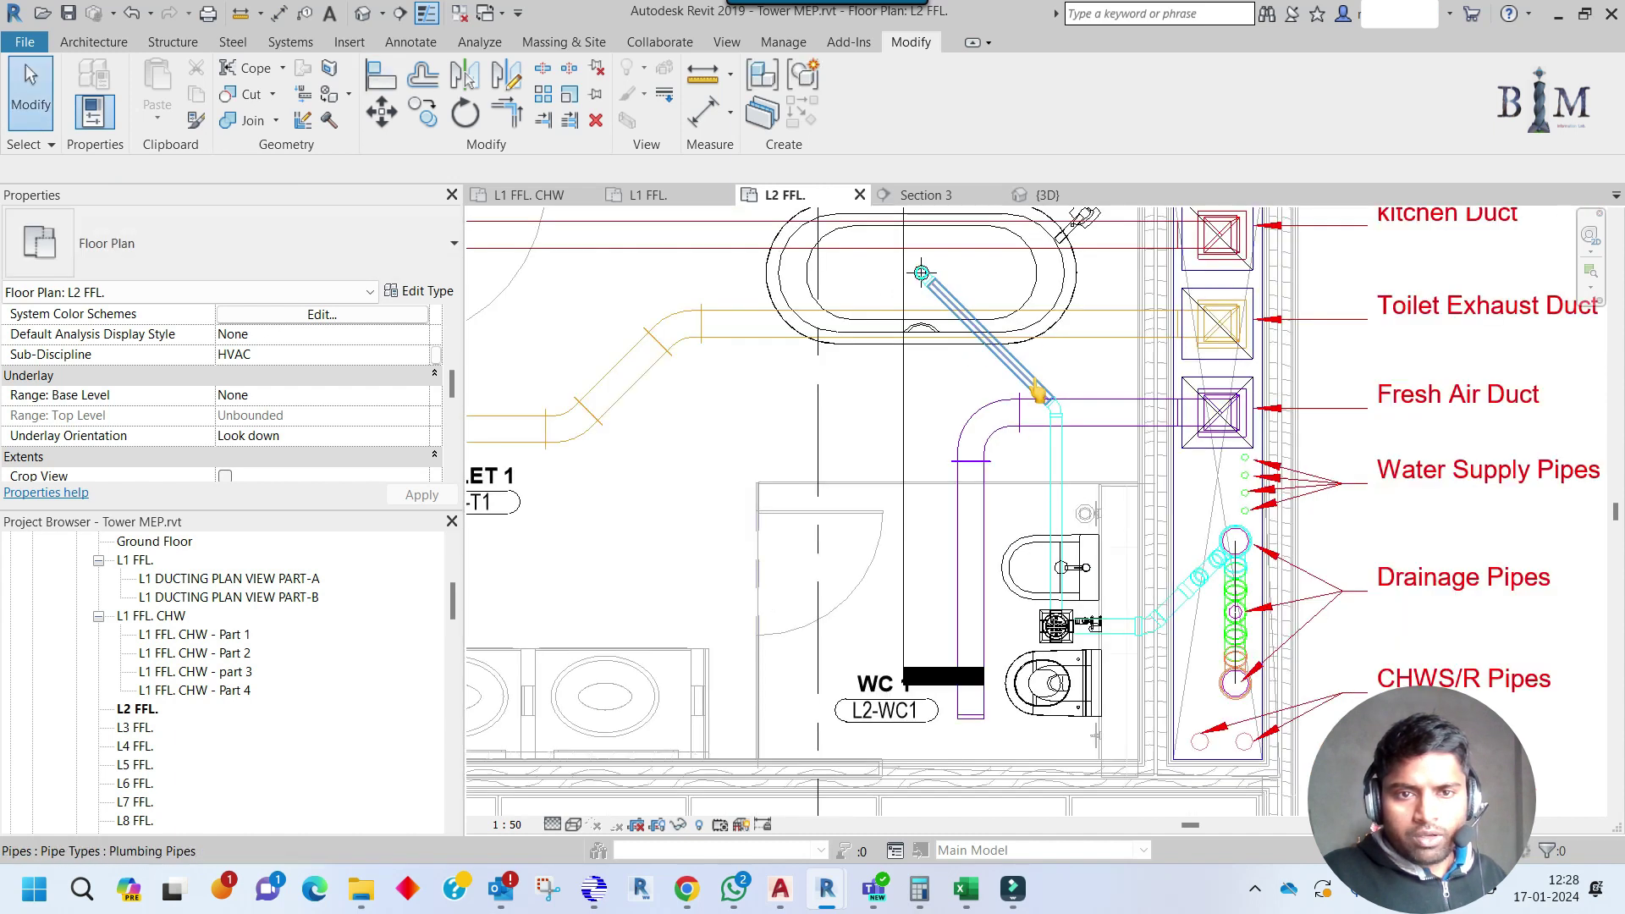
Move the section line beside the new waste pipe and floor drain in WC 1 and open its section view.
click(1036, 388)
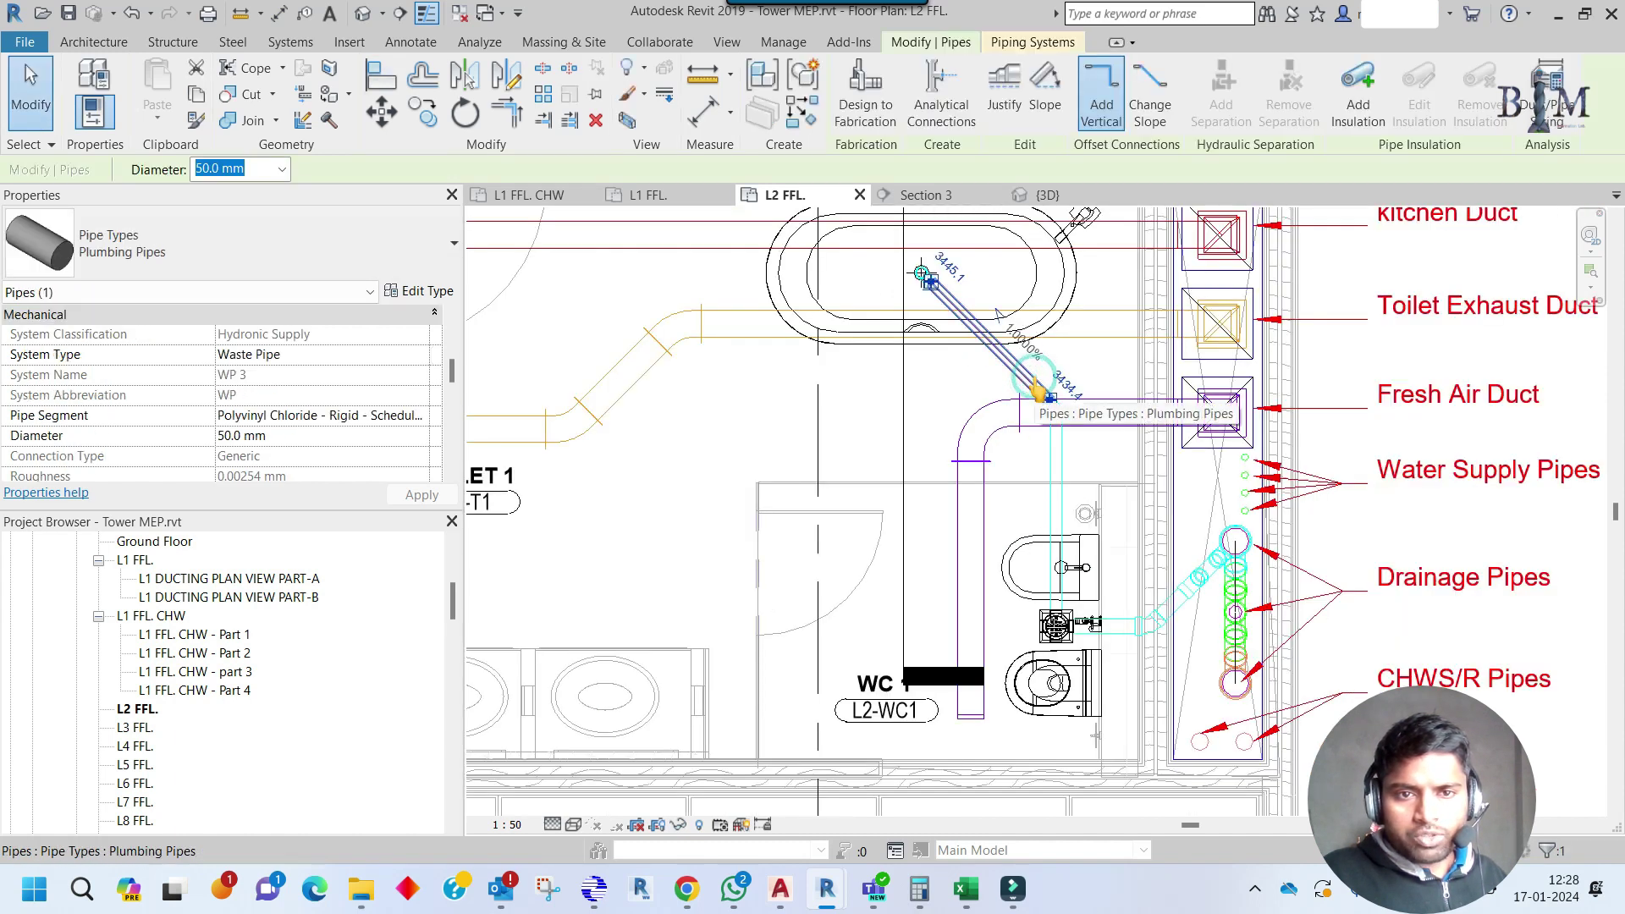
click(904, 414)
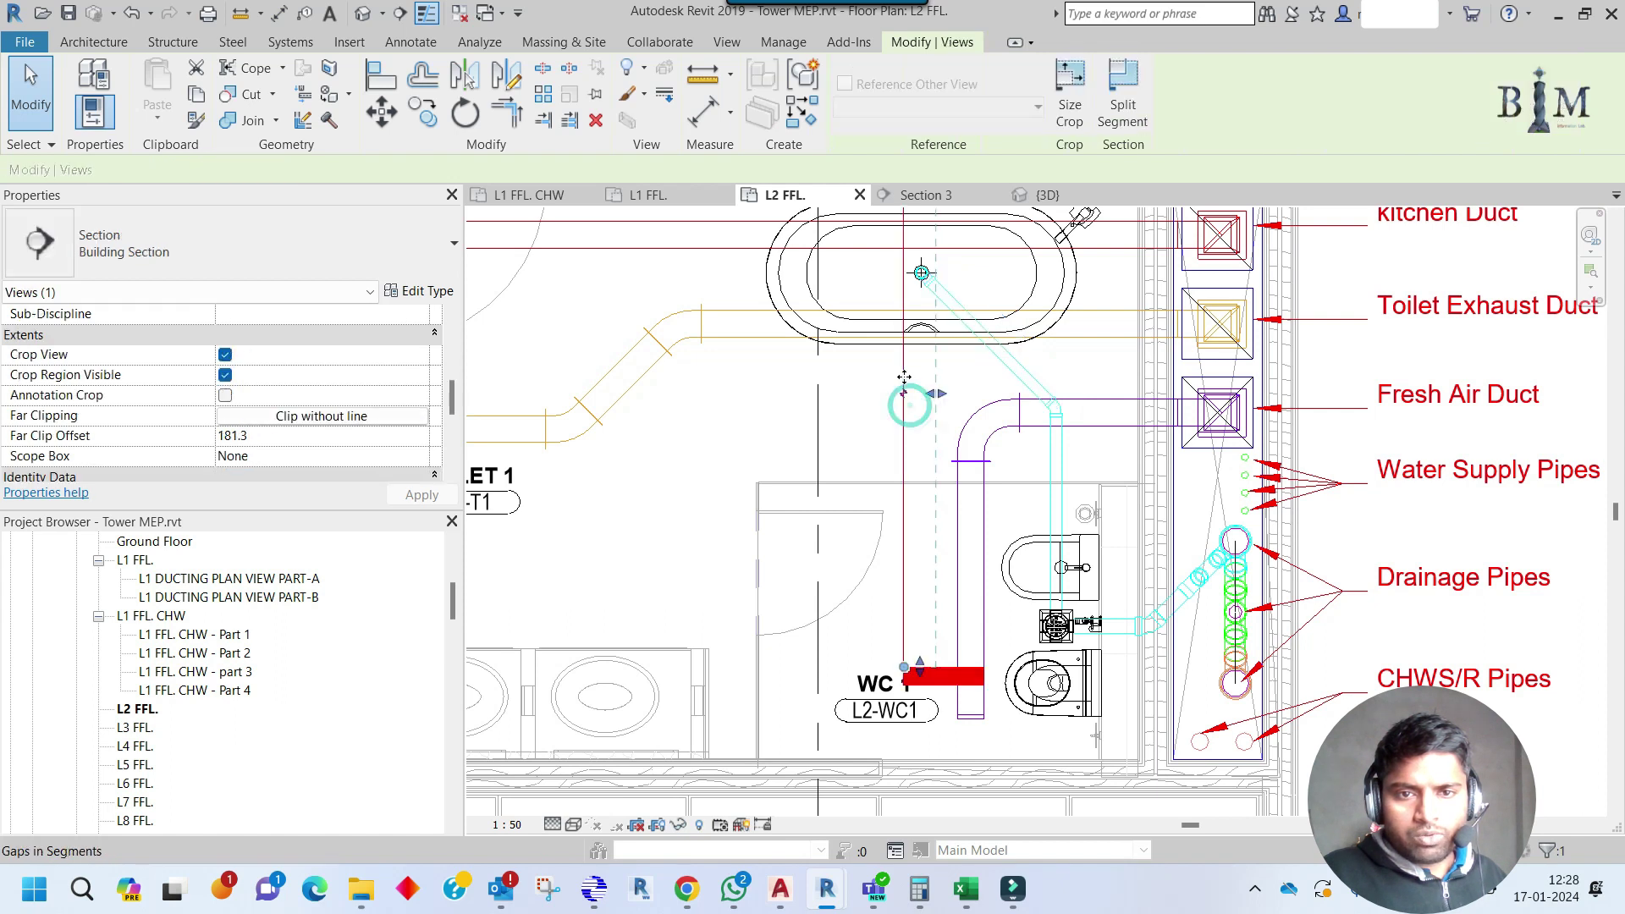
right_click(1046, 461)
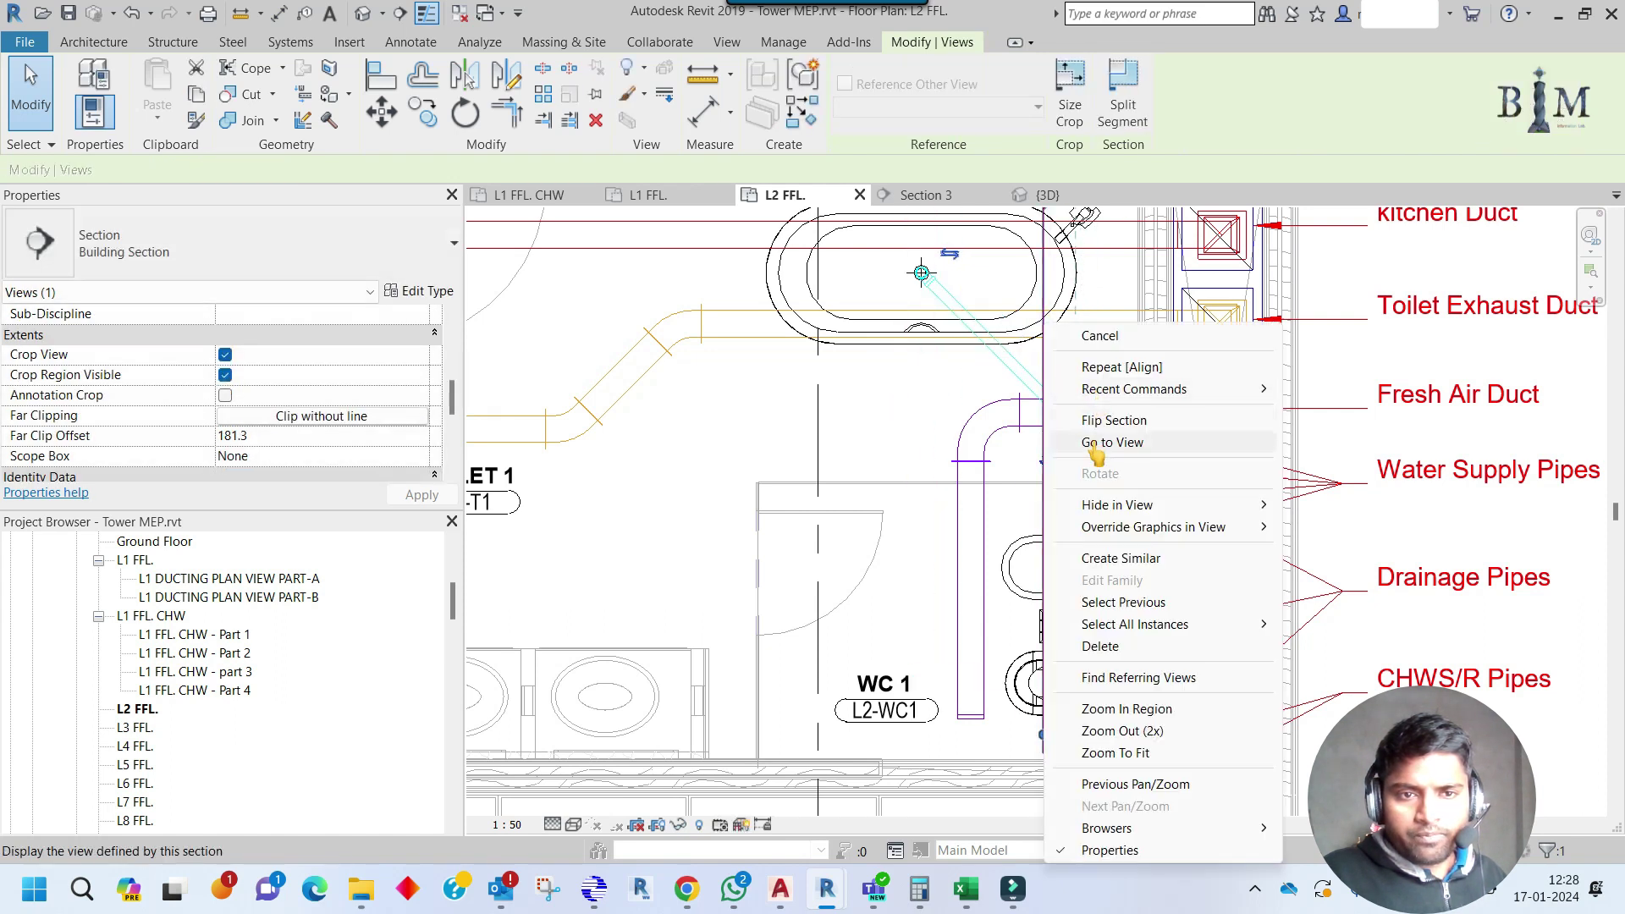
click(1096, 446)
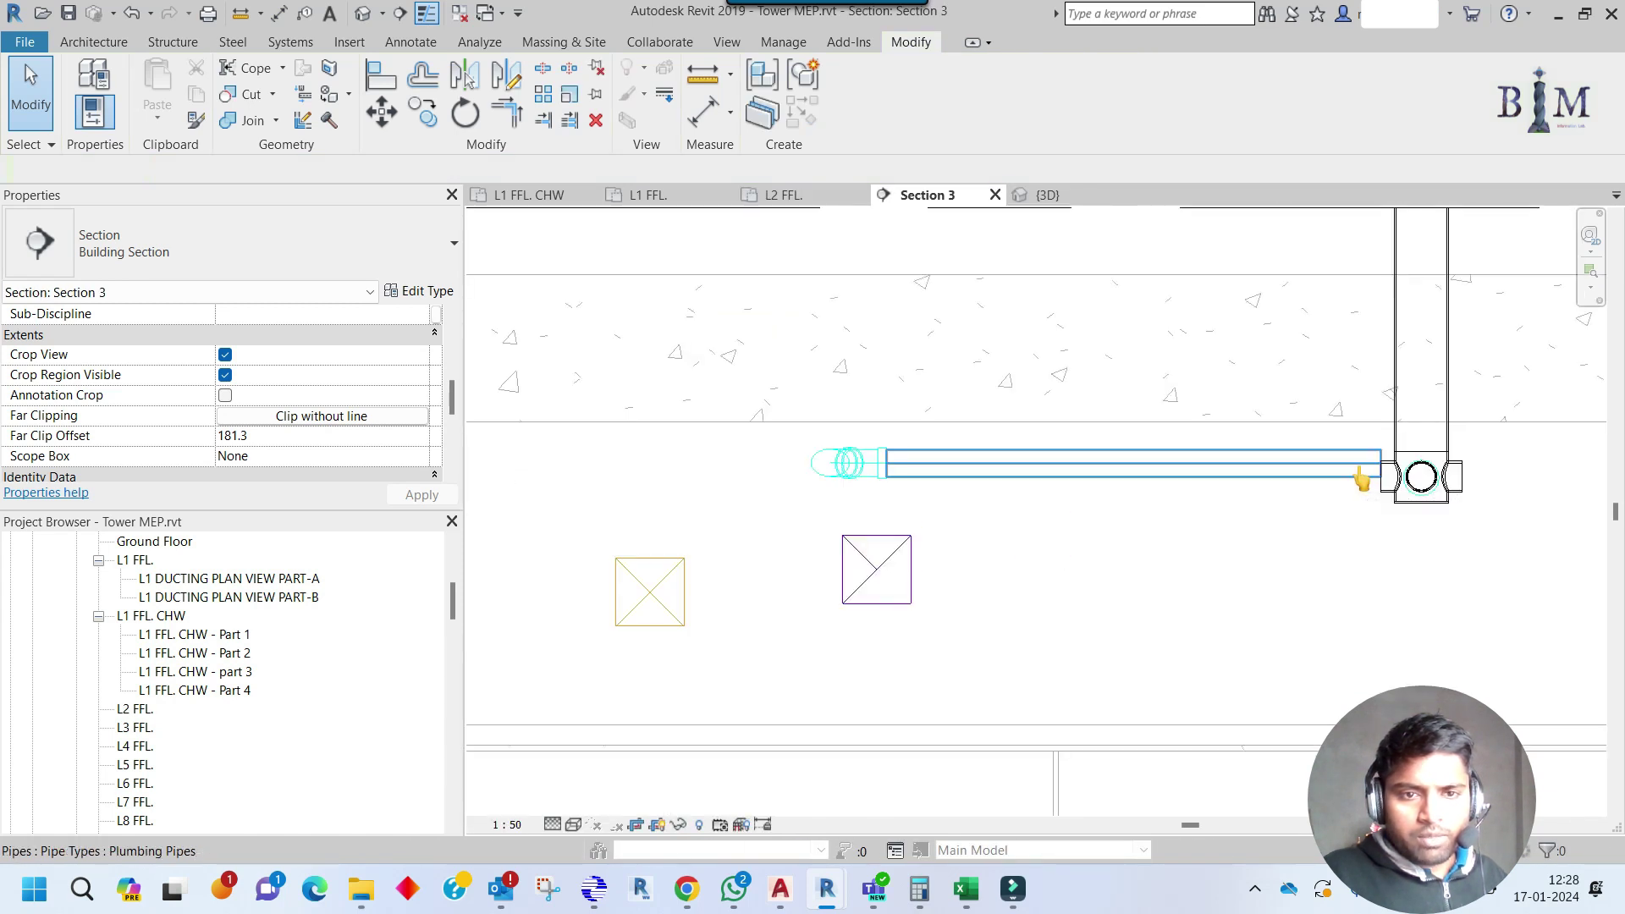
Pull the waste pipe's end back from the floor drain, tilt it downward and set the pipe's slope to 1%.
click(1362, 479)
scroll(1354, 471, up, 3)
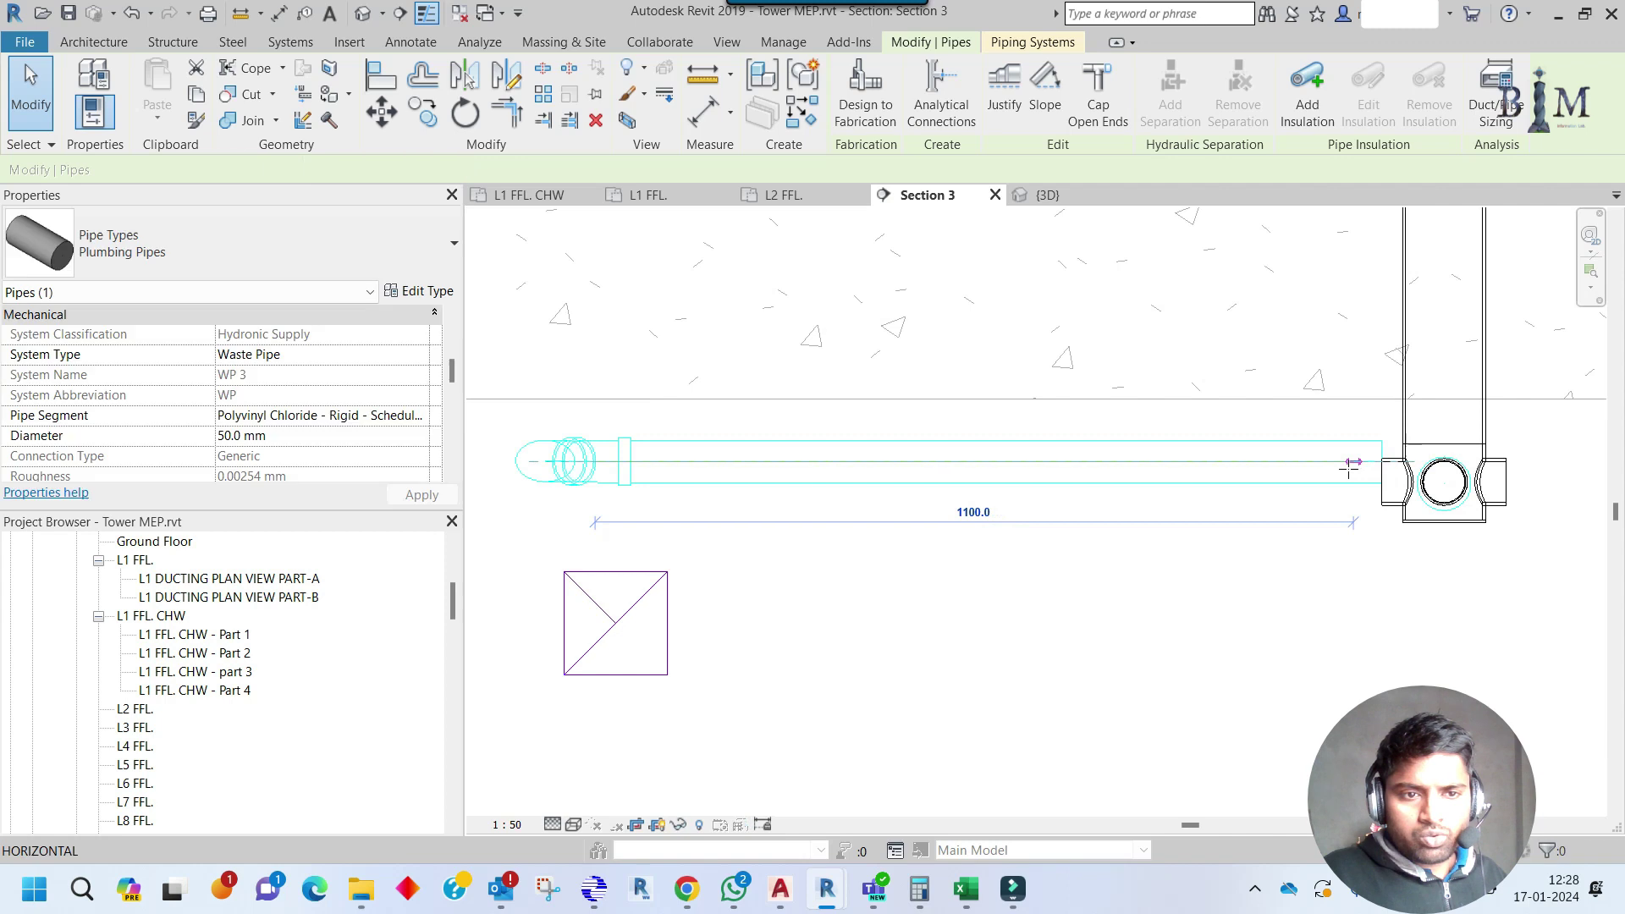
click(1352, 465)
key(Escape)
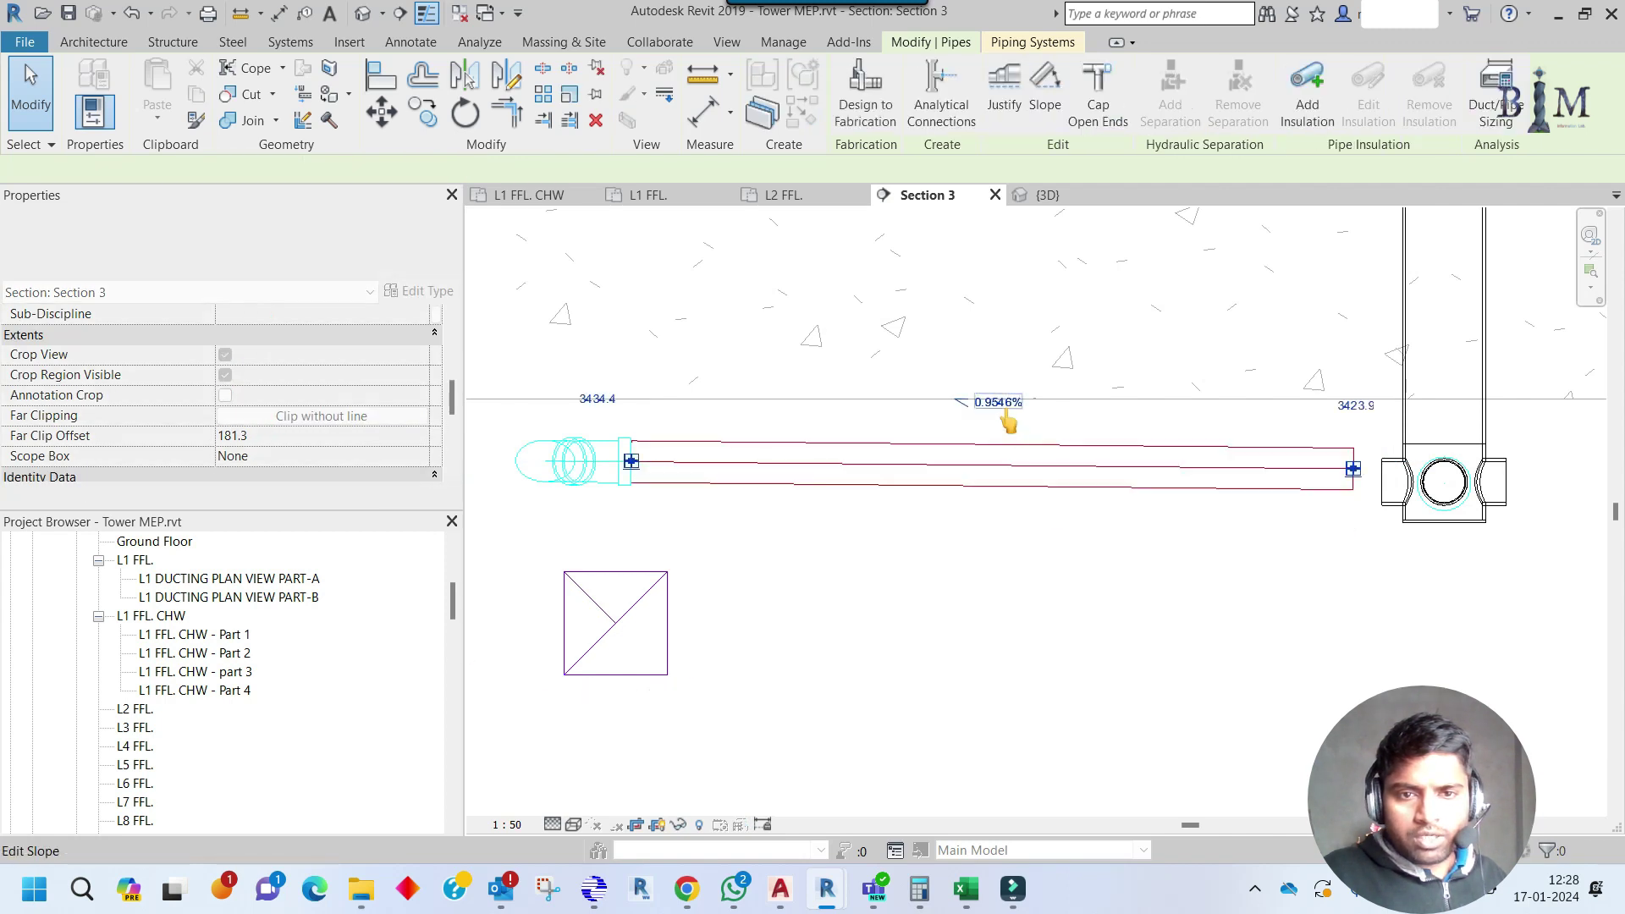
click(999, 403)
text(1)
key(Return)
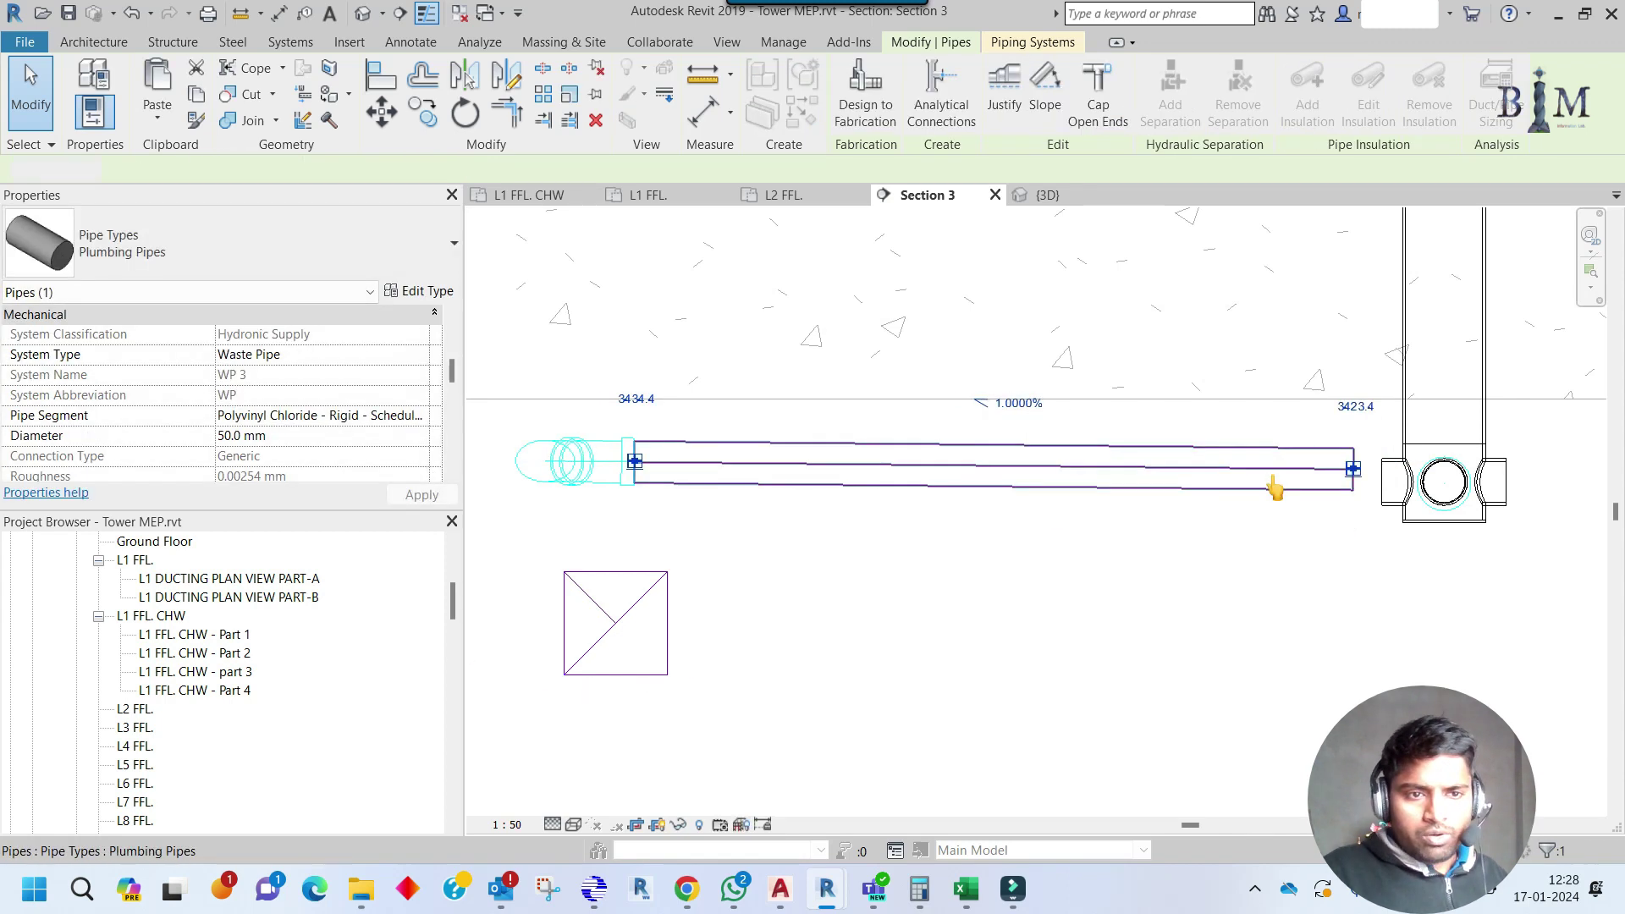
Extend the sloped waste pipe to the floor drain's side inlet and align the pipe with the inlet's centre.
key(Escape)
key(a)
key(l)
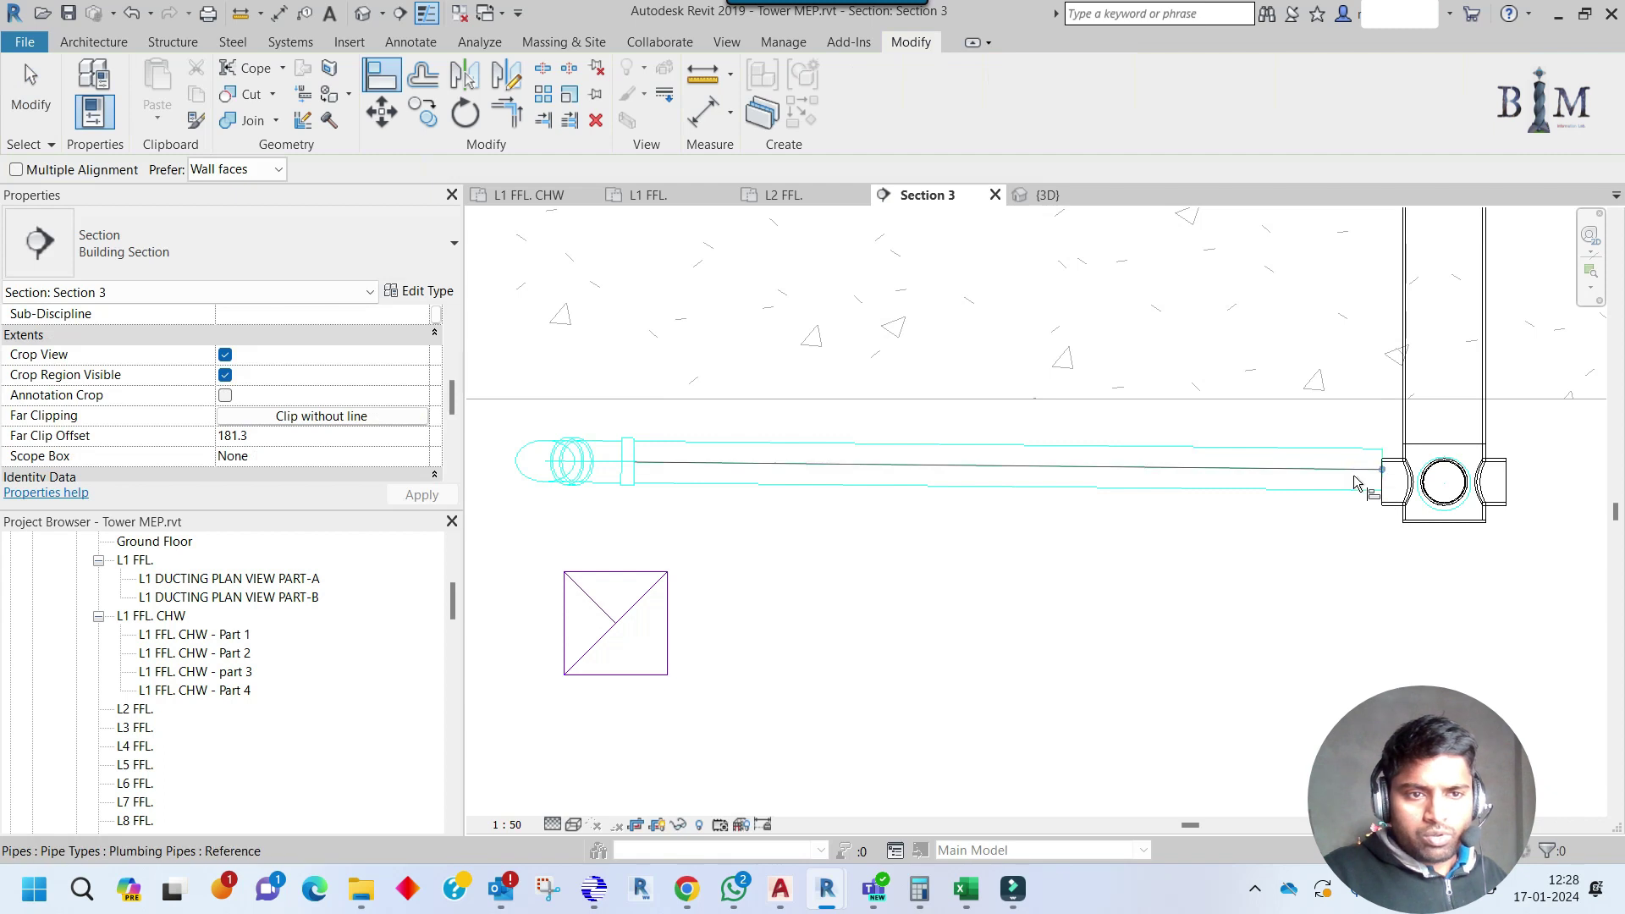
key(Escape)
key(a)
key(l)
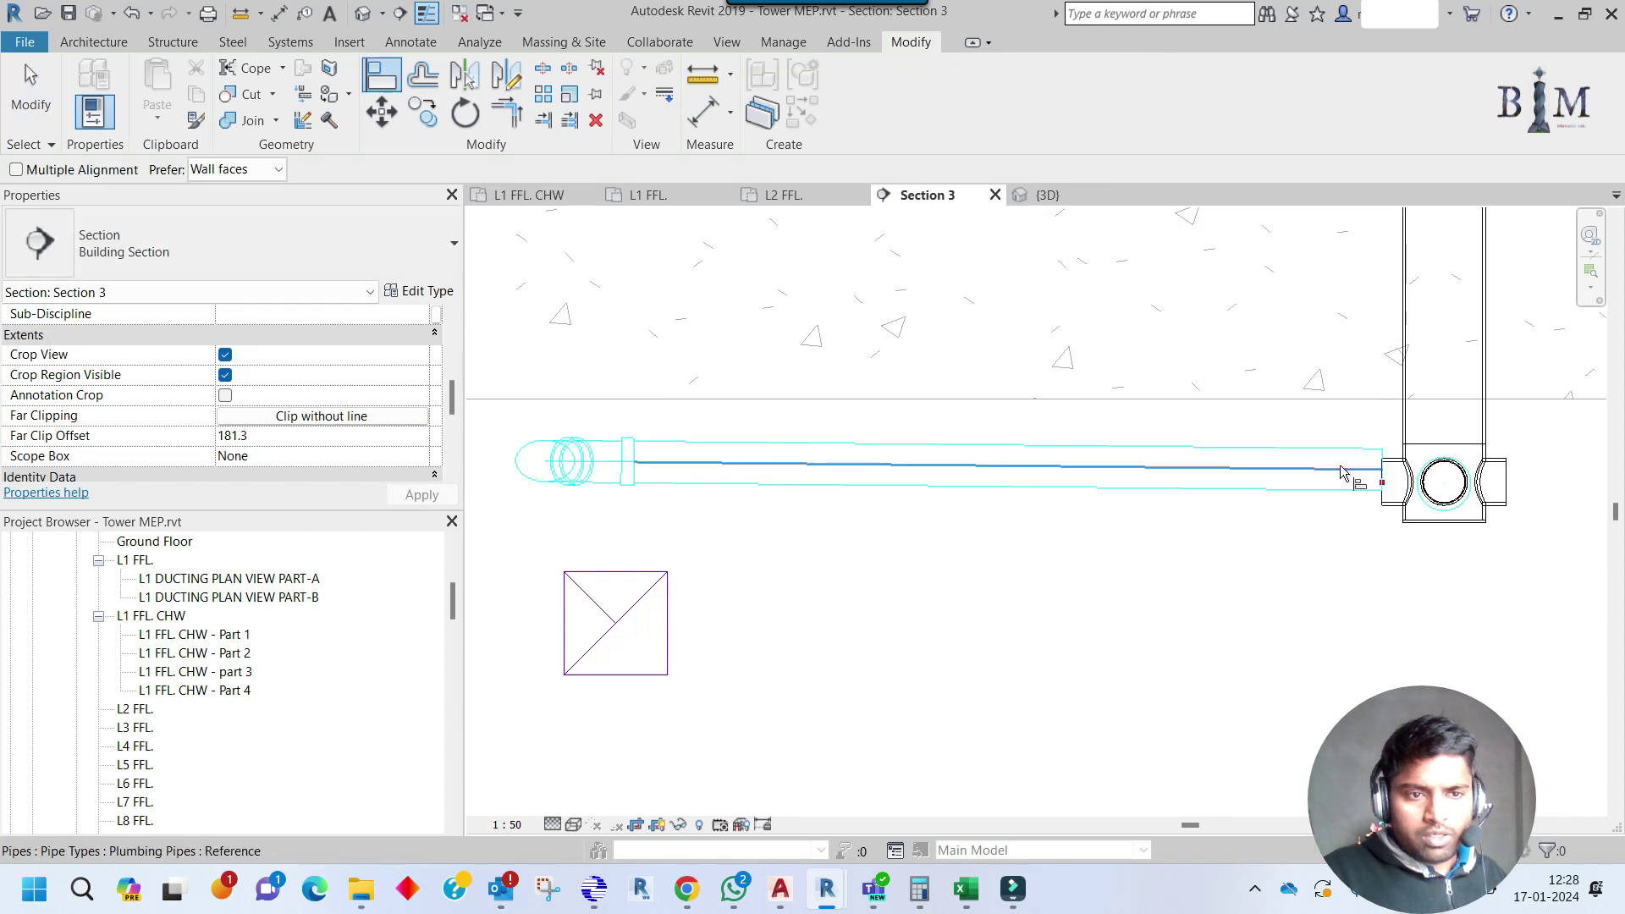
key(Escape)
scroll(1070, 498, down, 3)
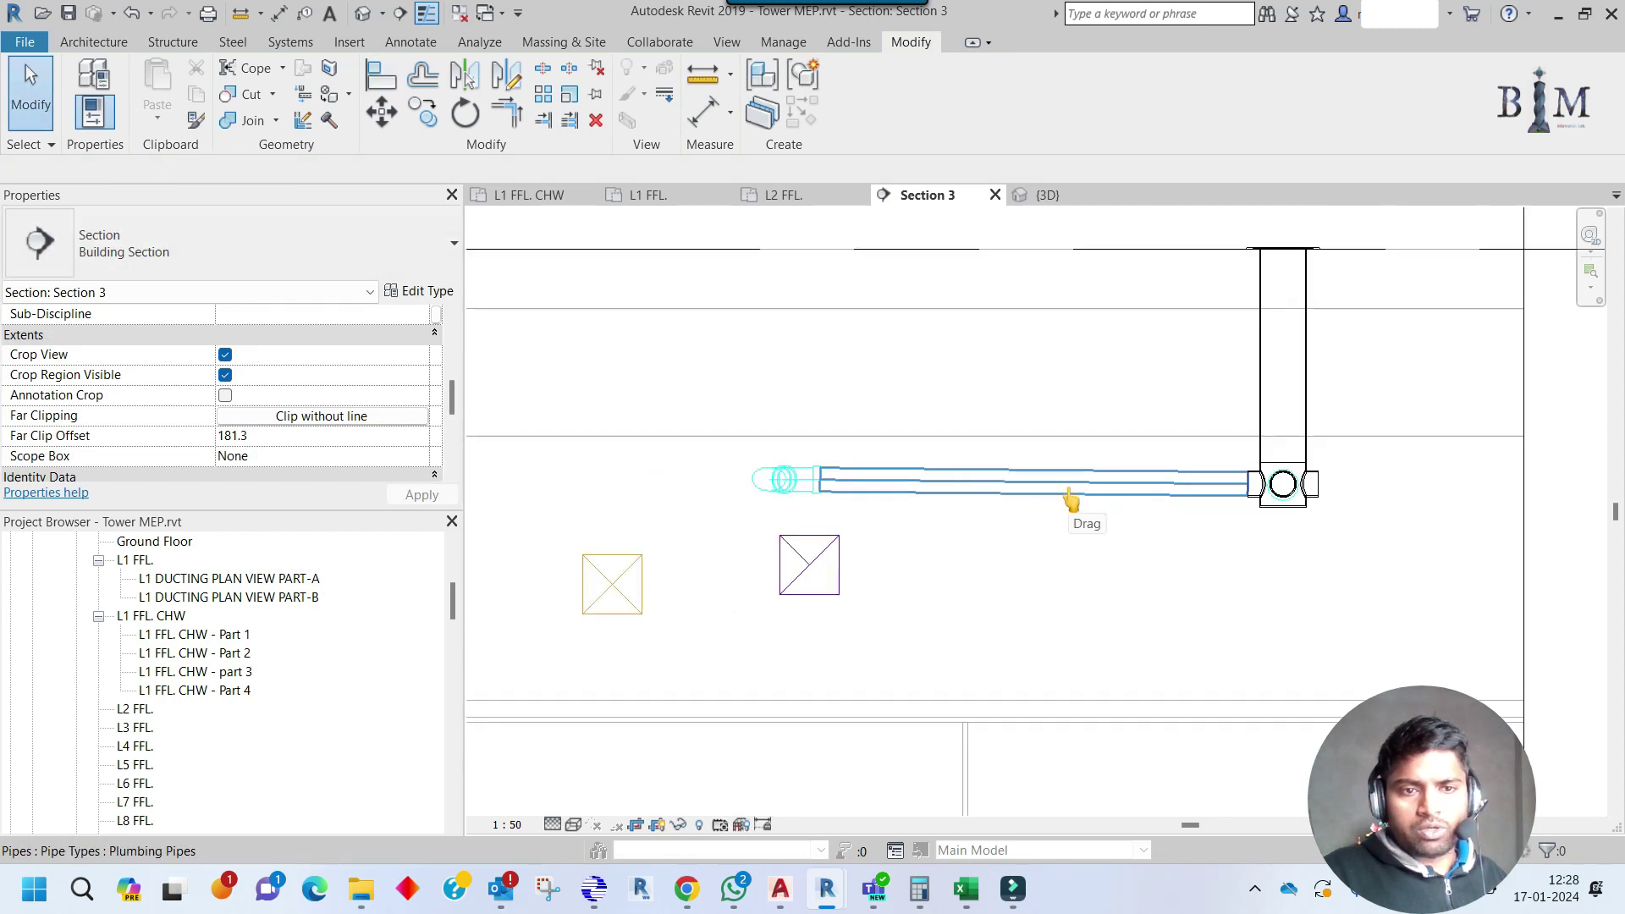
Check the bathtub-to-floor-drain waste pipe route in the L2 FFL plan and in the section between L2 and L3.
click(788, 195)
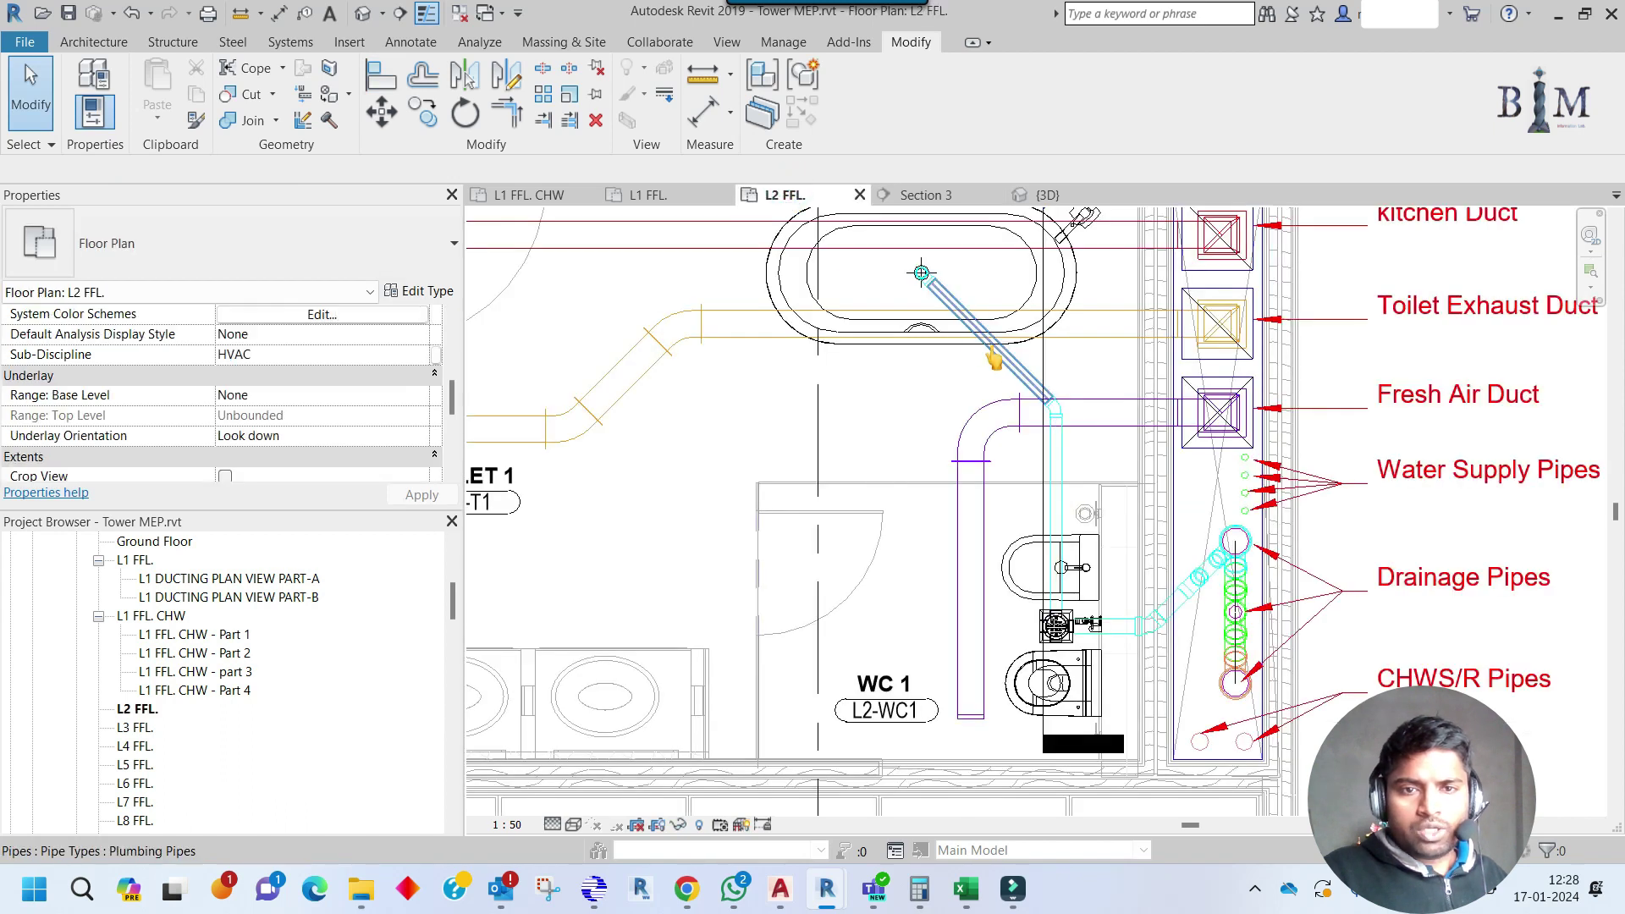
scroll(989, 357, down, 5)
middle_drag(760, 616, 811, 624)
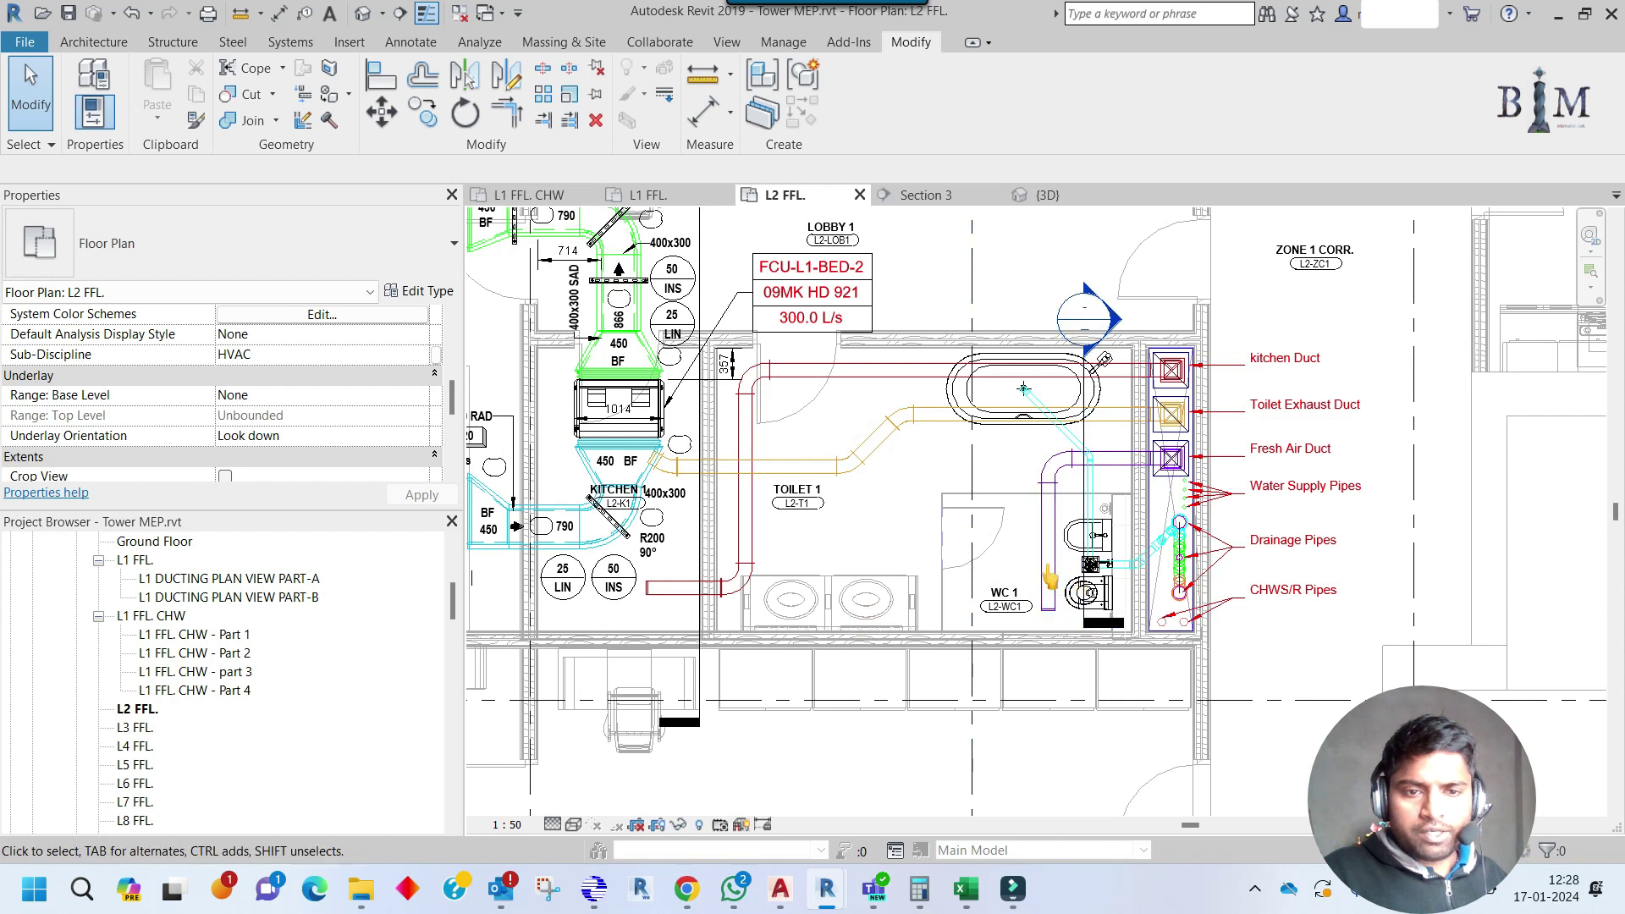
middle_drag(1036, 575, 1254, 580)
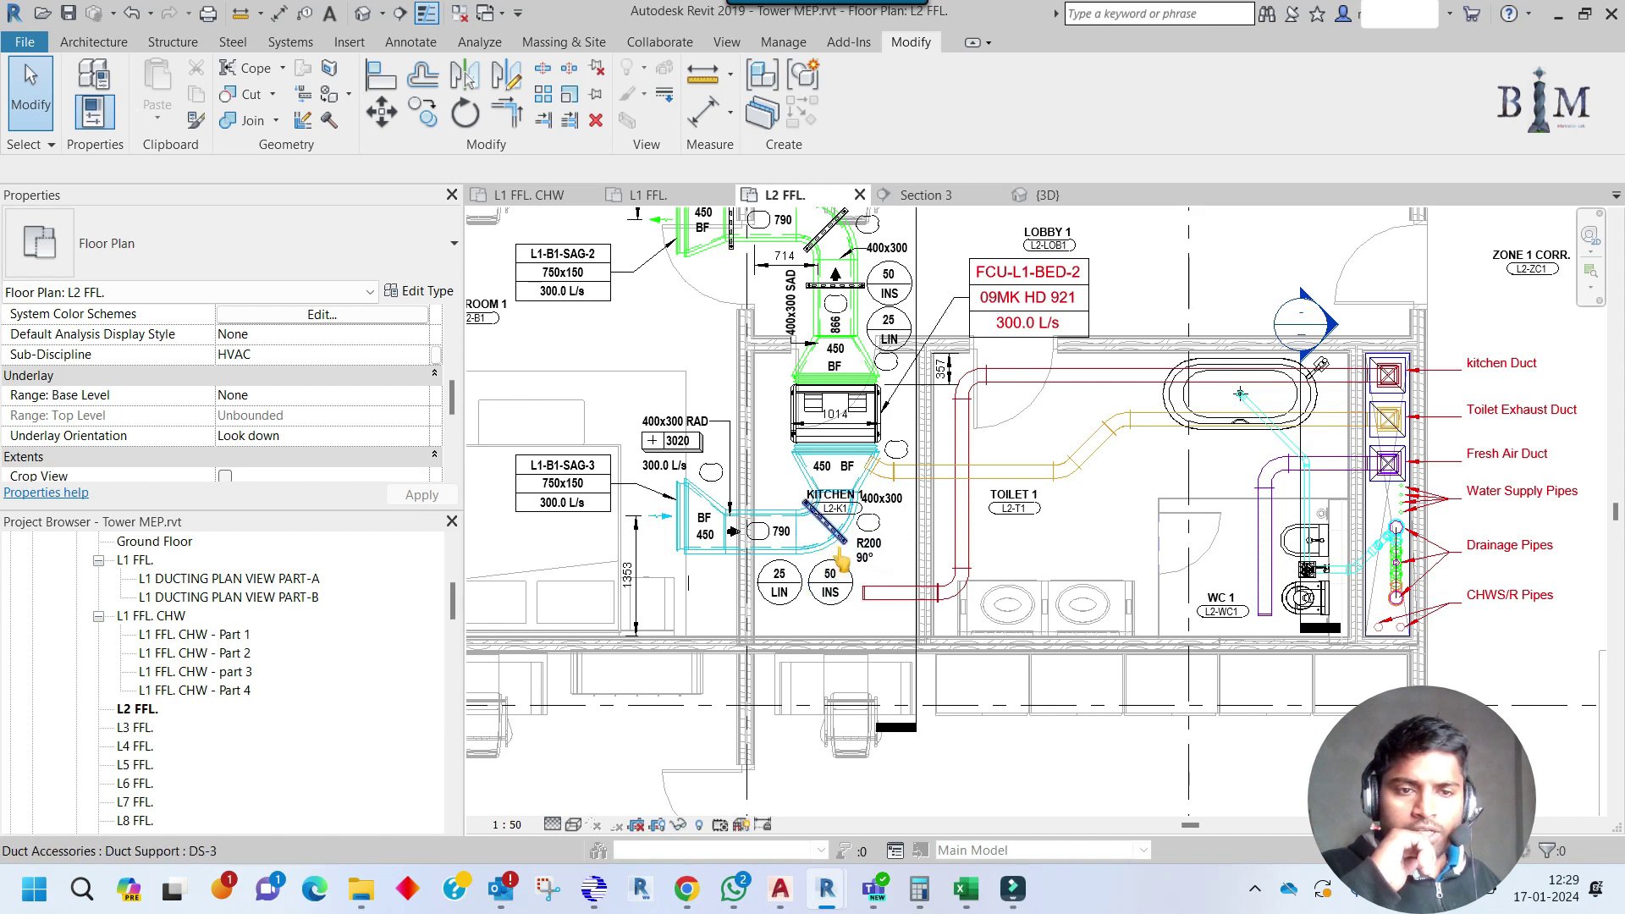
click(1300, 461)
right_click(1335, 317)
click(1388, 440)
scroll(1068, 521, up, 3)
scroll(1068, 521, down, 2)
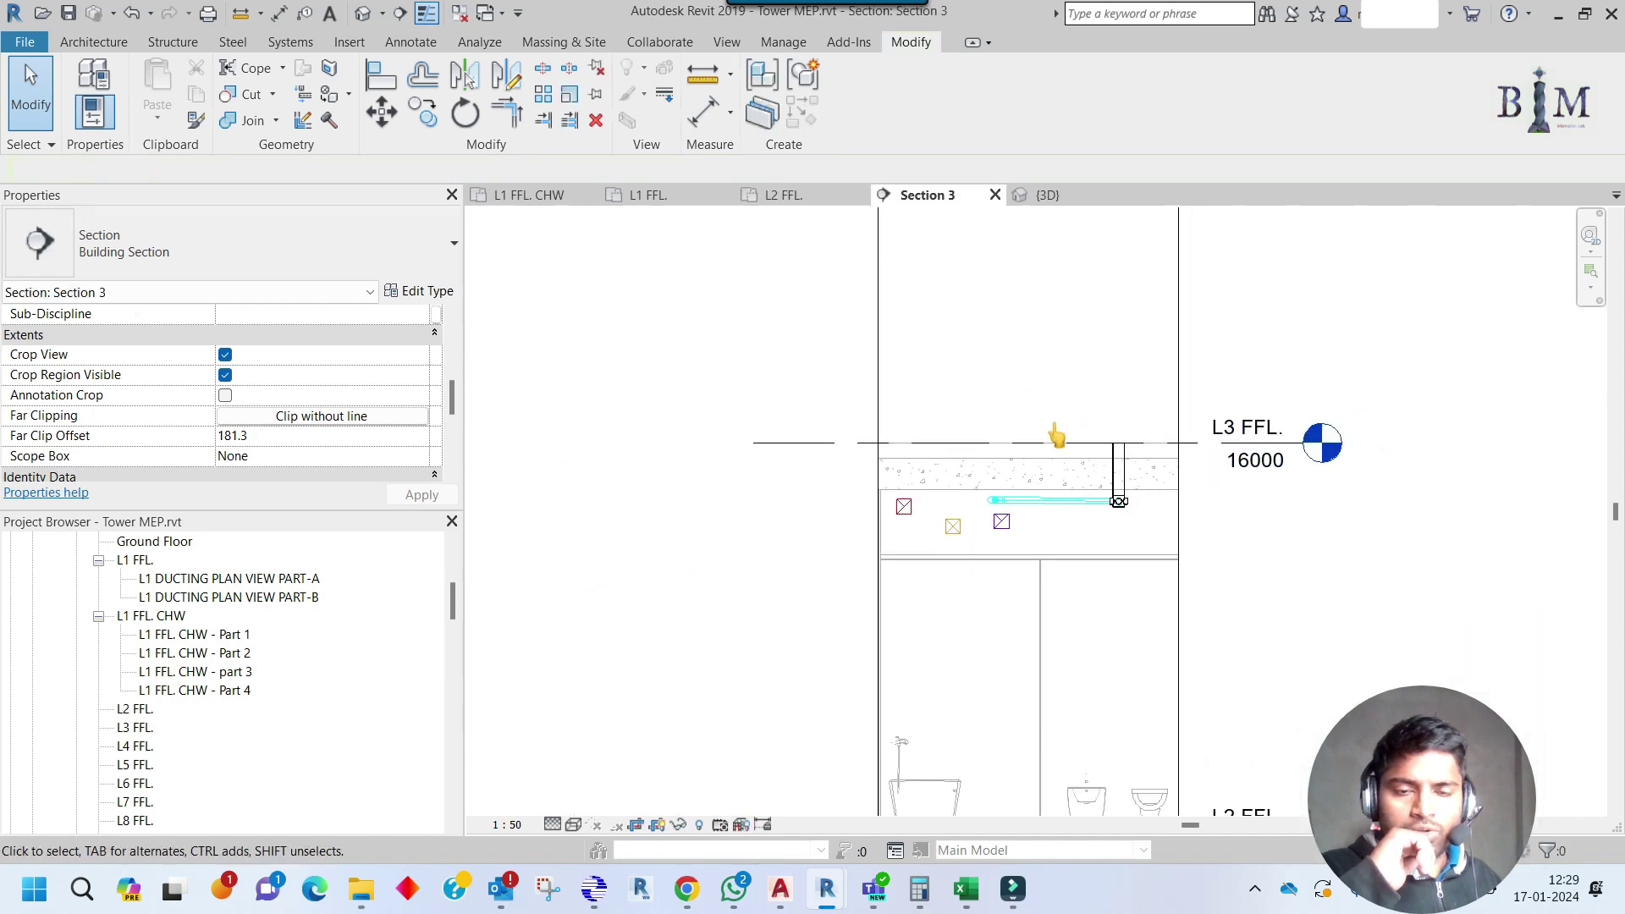
middle_drag(1092, 620, 1084, 497)
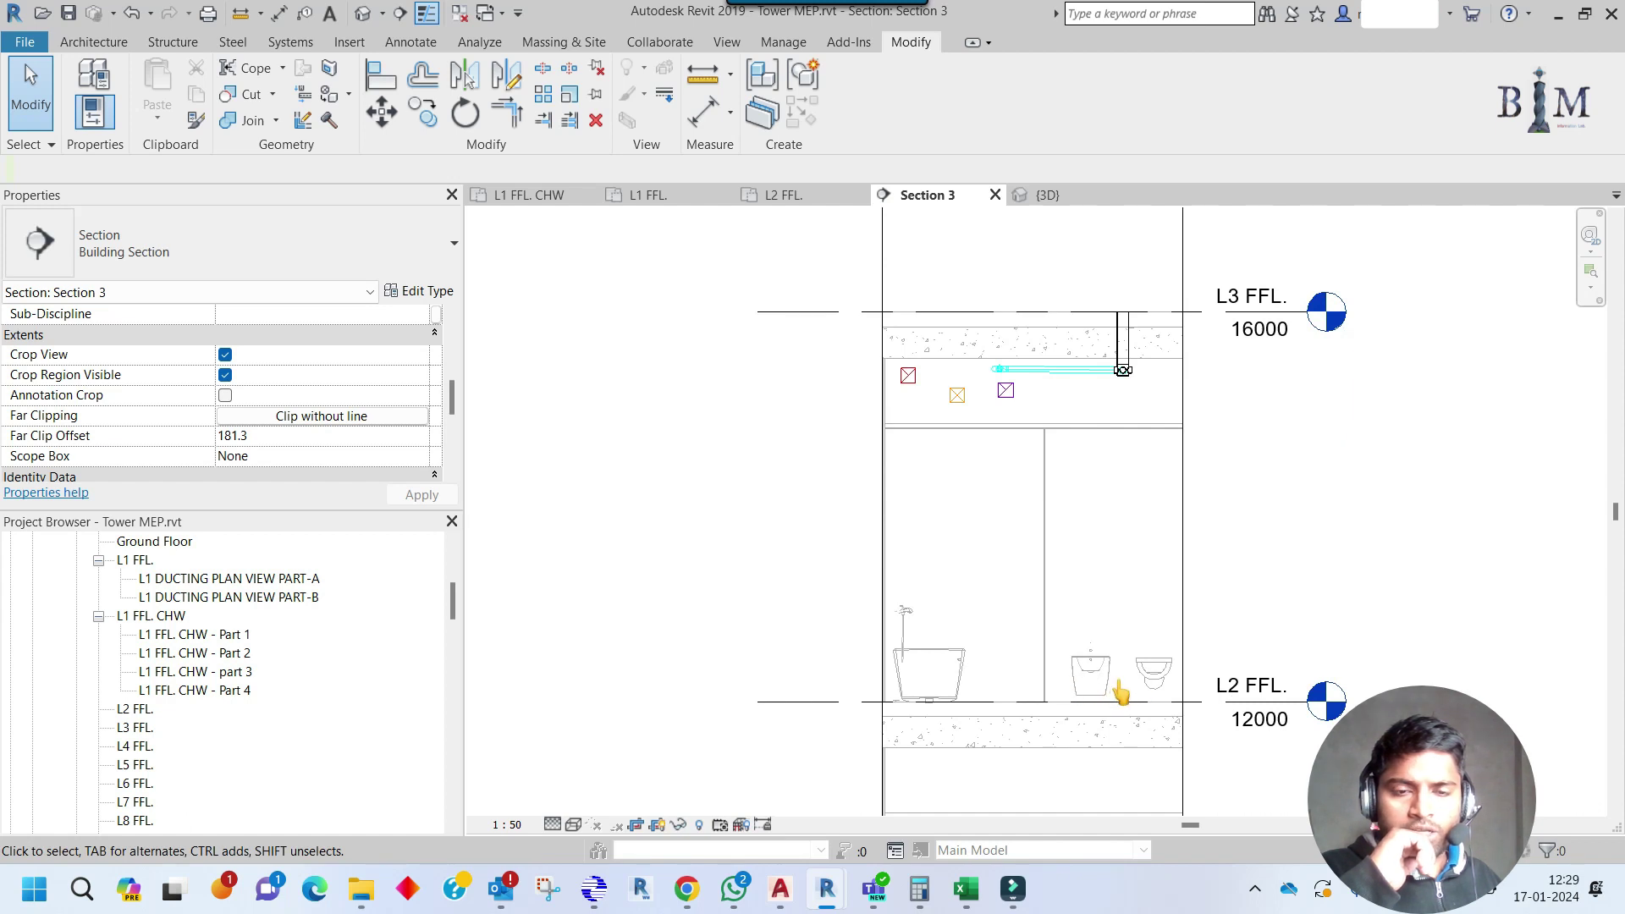
scroll(1117, 681, down, 2)
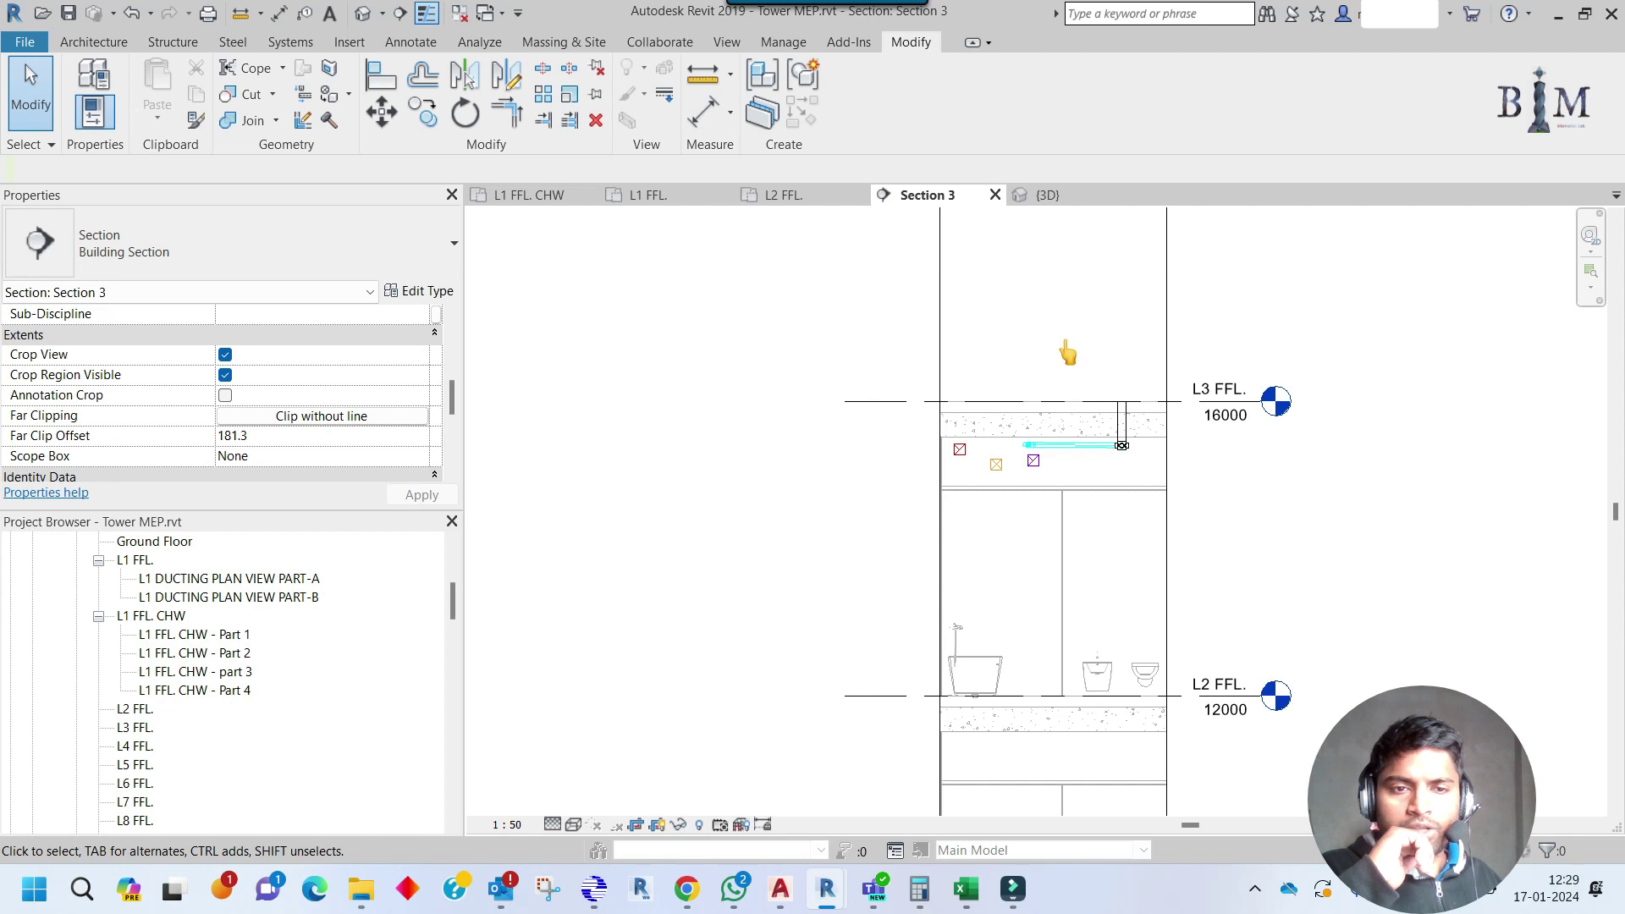
mouse_move(1078, 352)
middle_down()
mouse_move(1066, 439)
mouse_move(1056, 363)
middle_up()
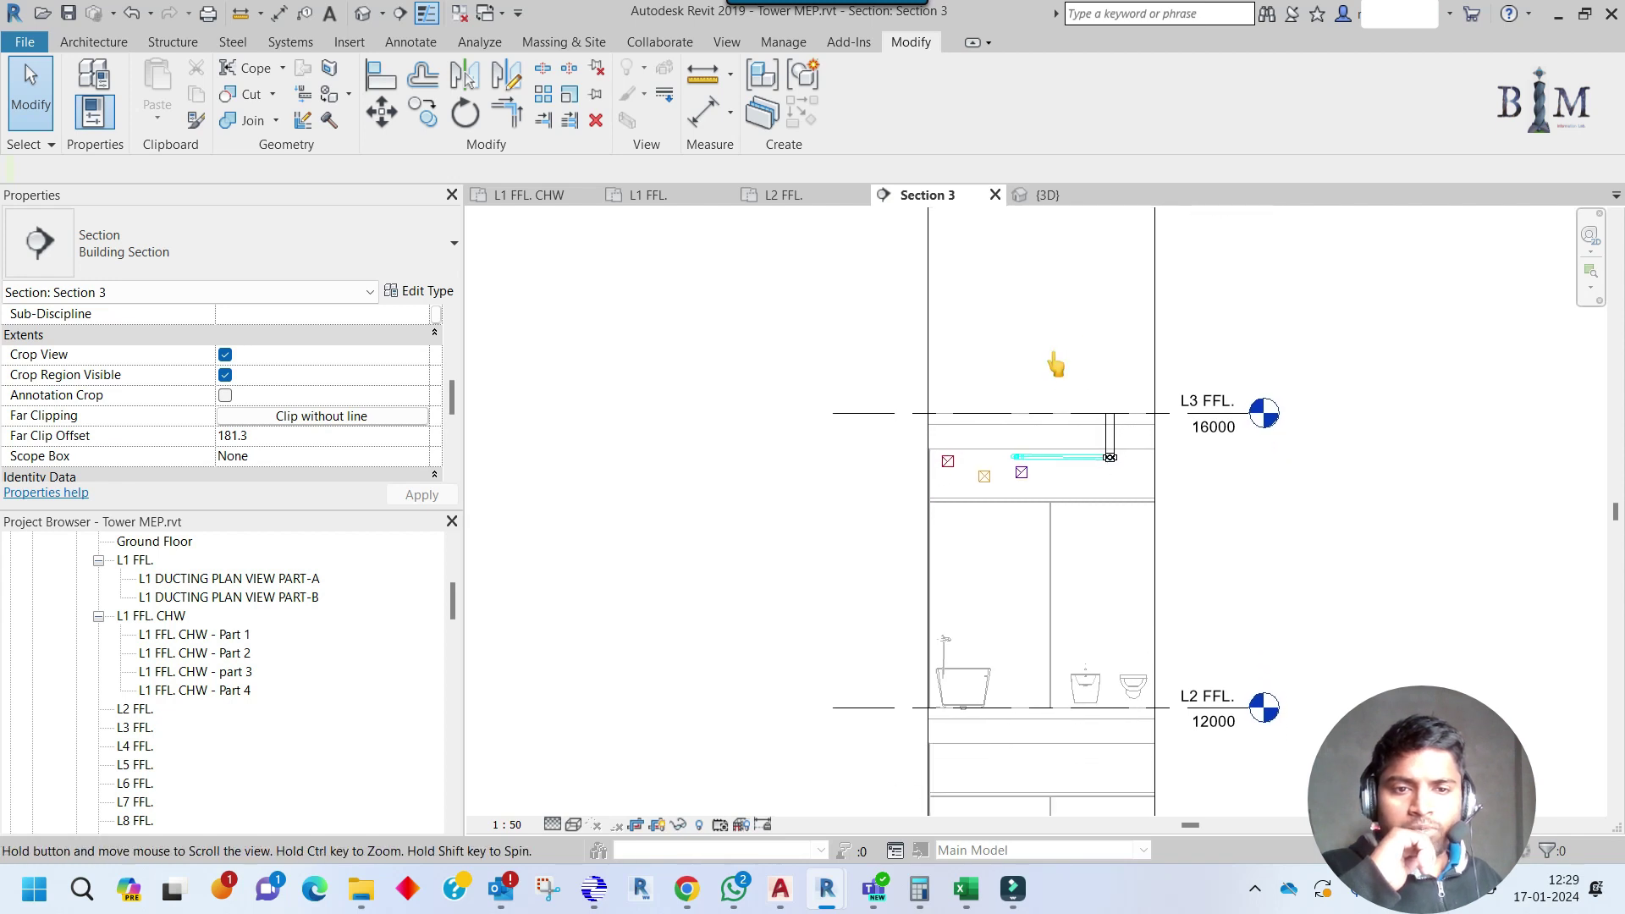
scroll(1037, 657, down, 1)
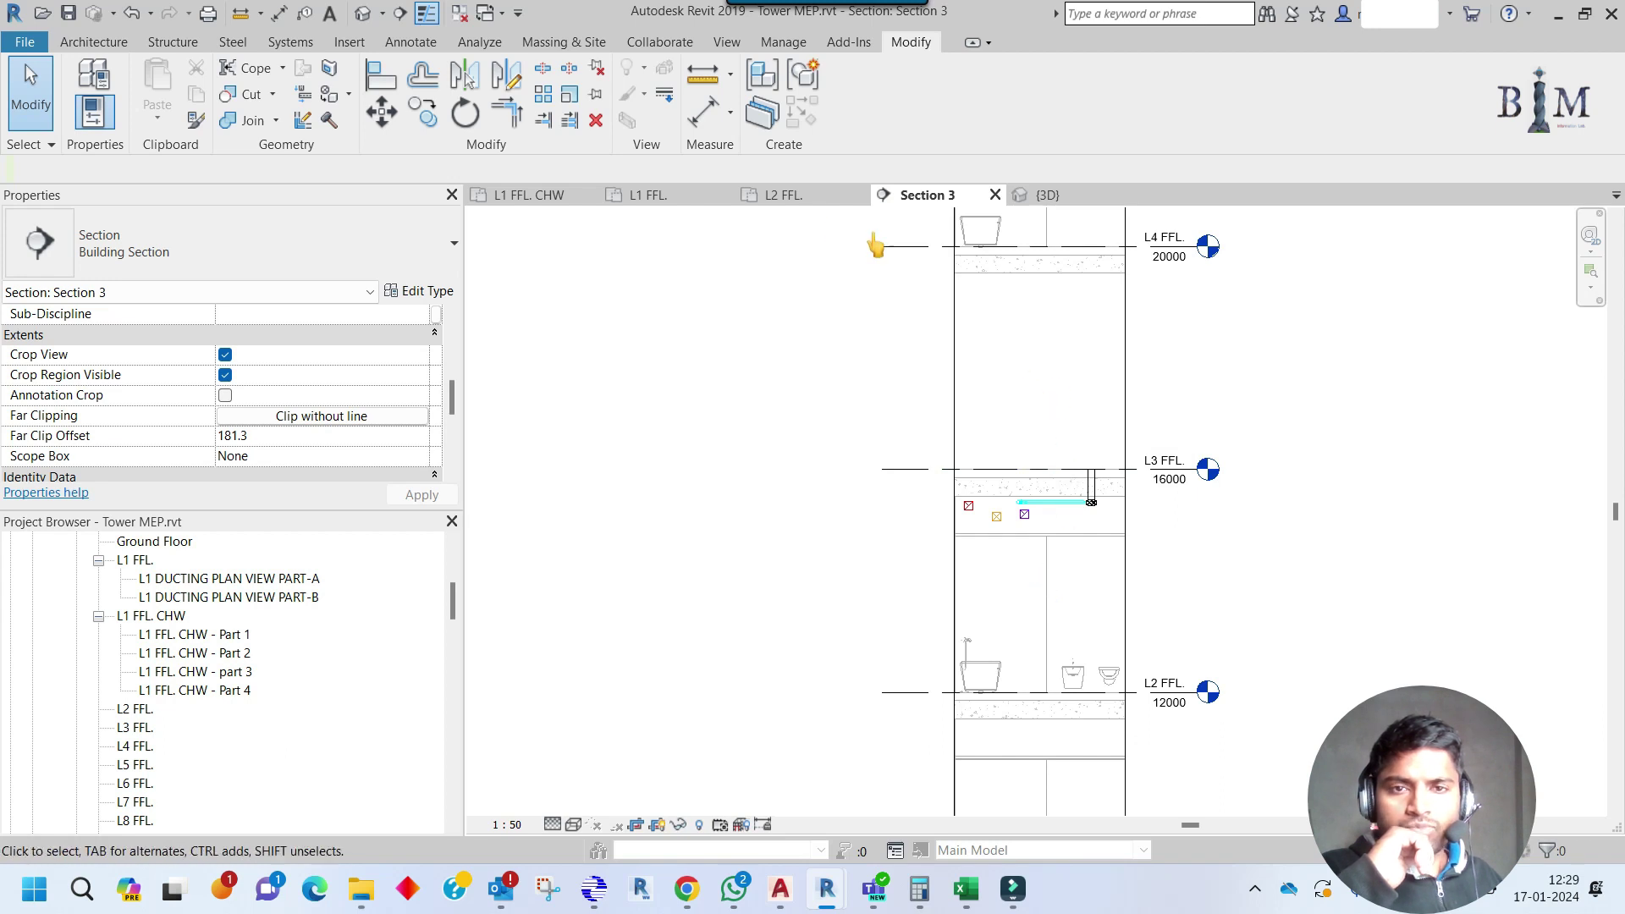
click(786, 195)
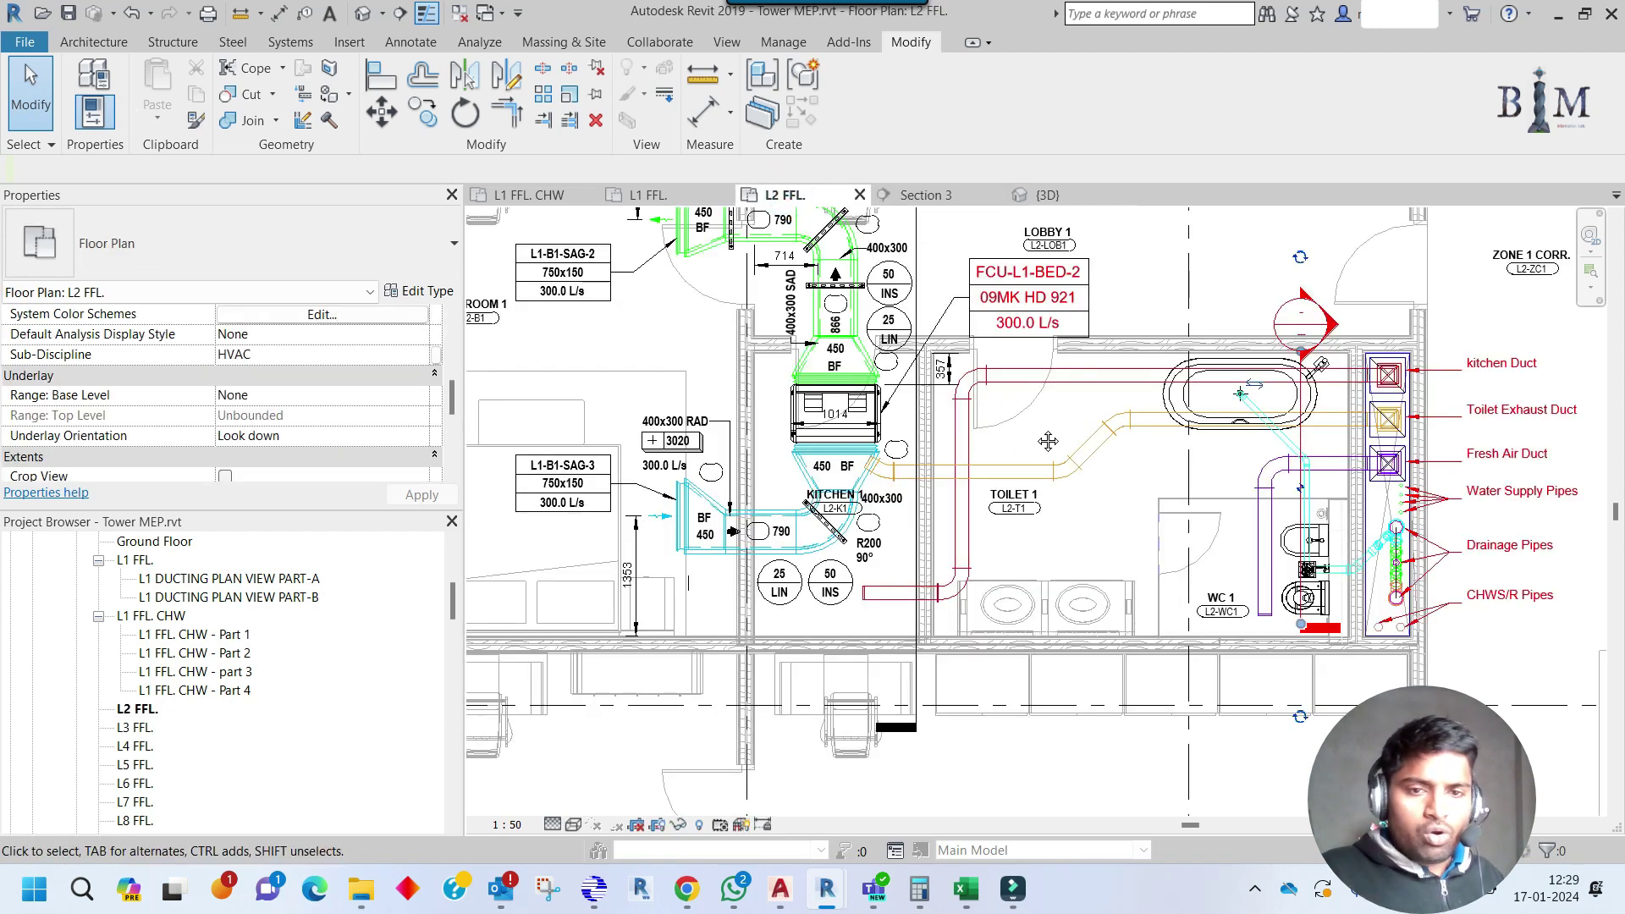
scroll(1084, 444, up, 4)
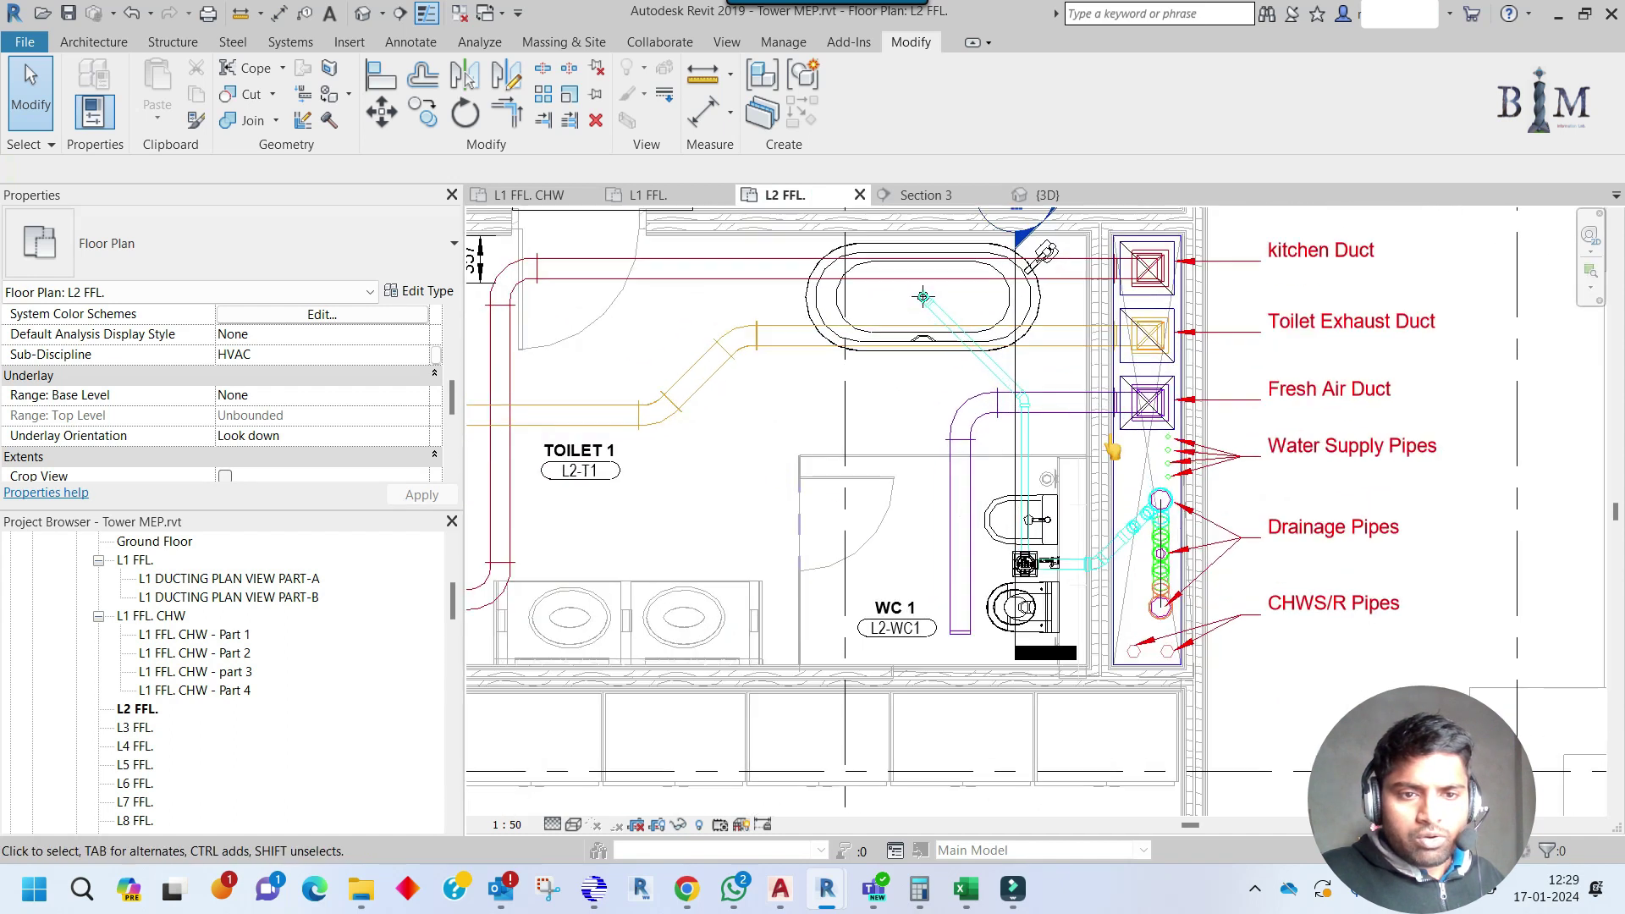
middle_drag(1122, 447, 1146, 490)
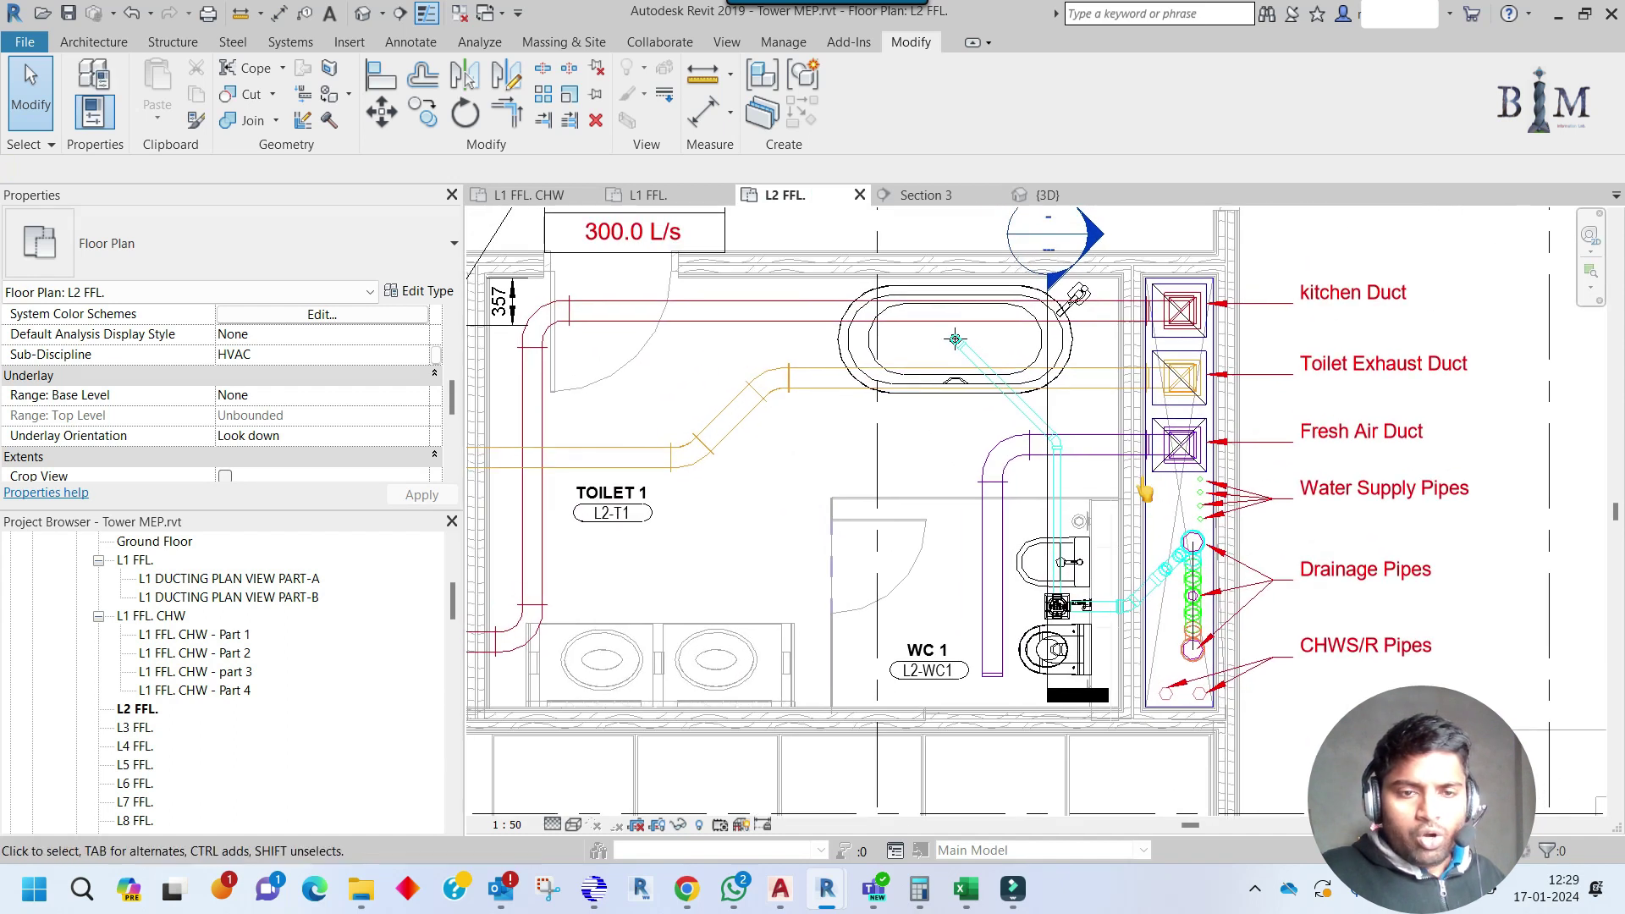